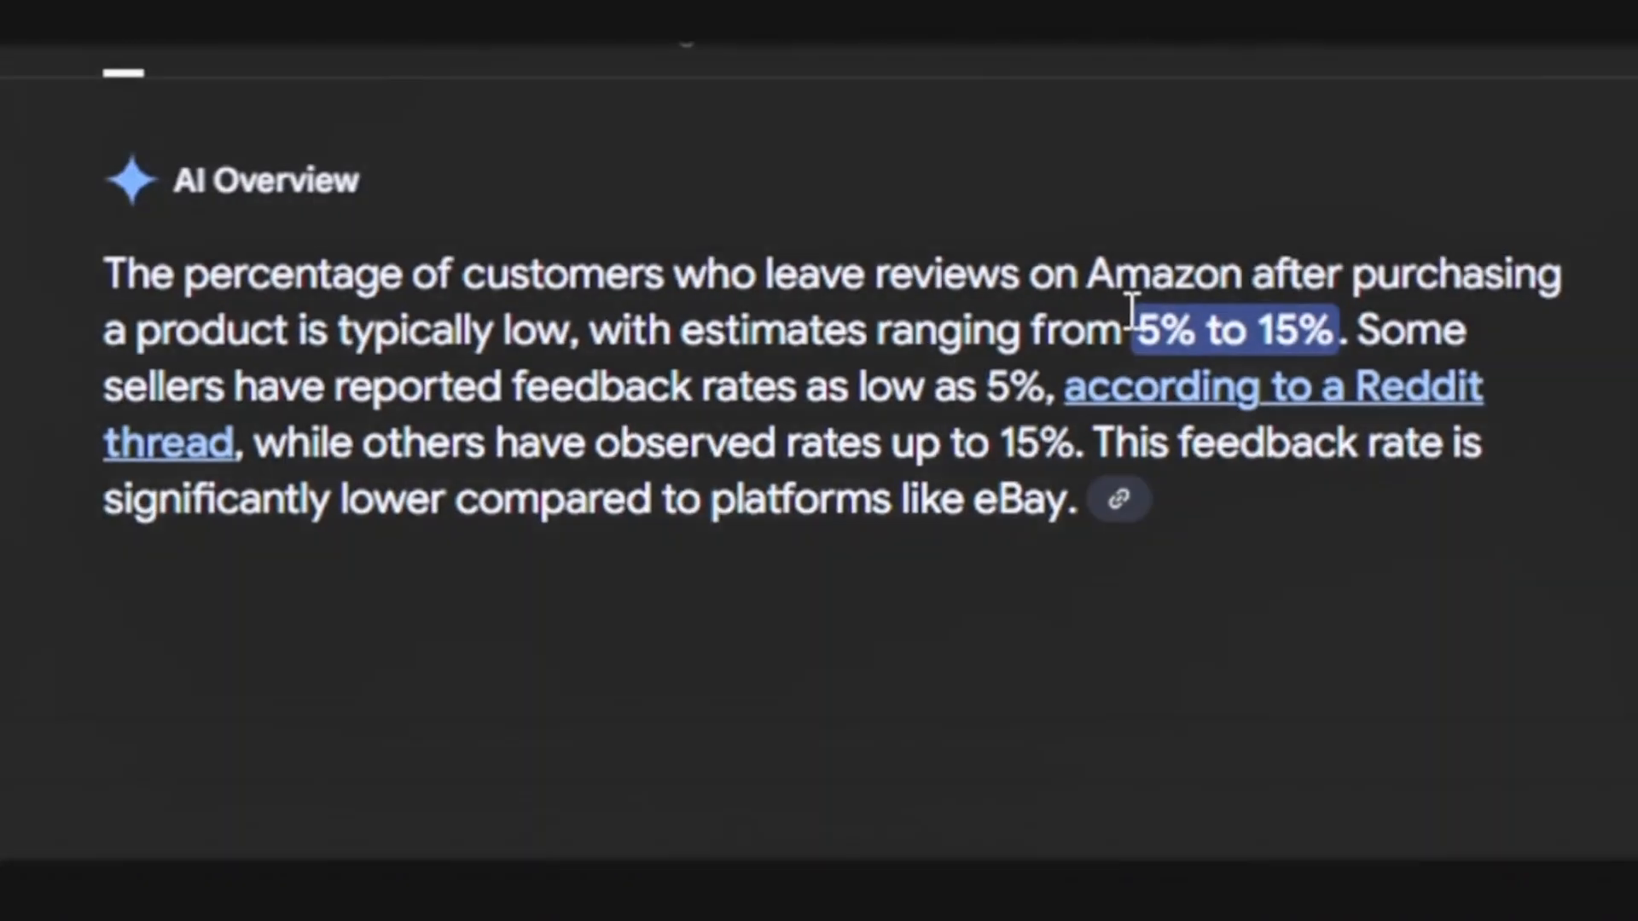
Step: Highlight the 5% to 15% customer review rate in the AI Overview answer
{"action": "left_click_drag", "start_coordinate": [1128, 331], "coordinate": [1327, 333]}
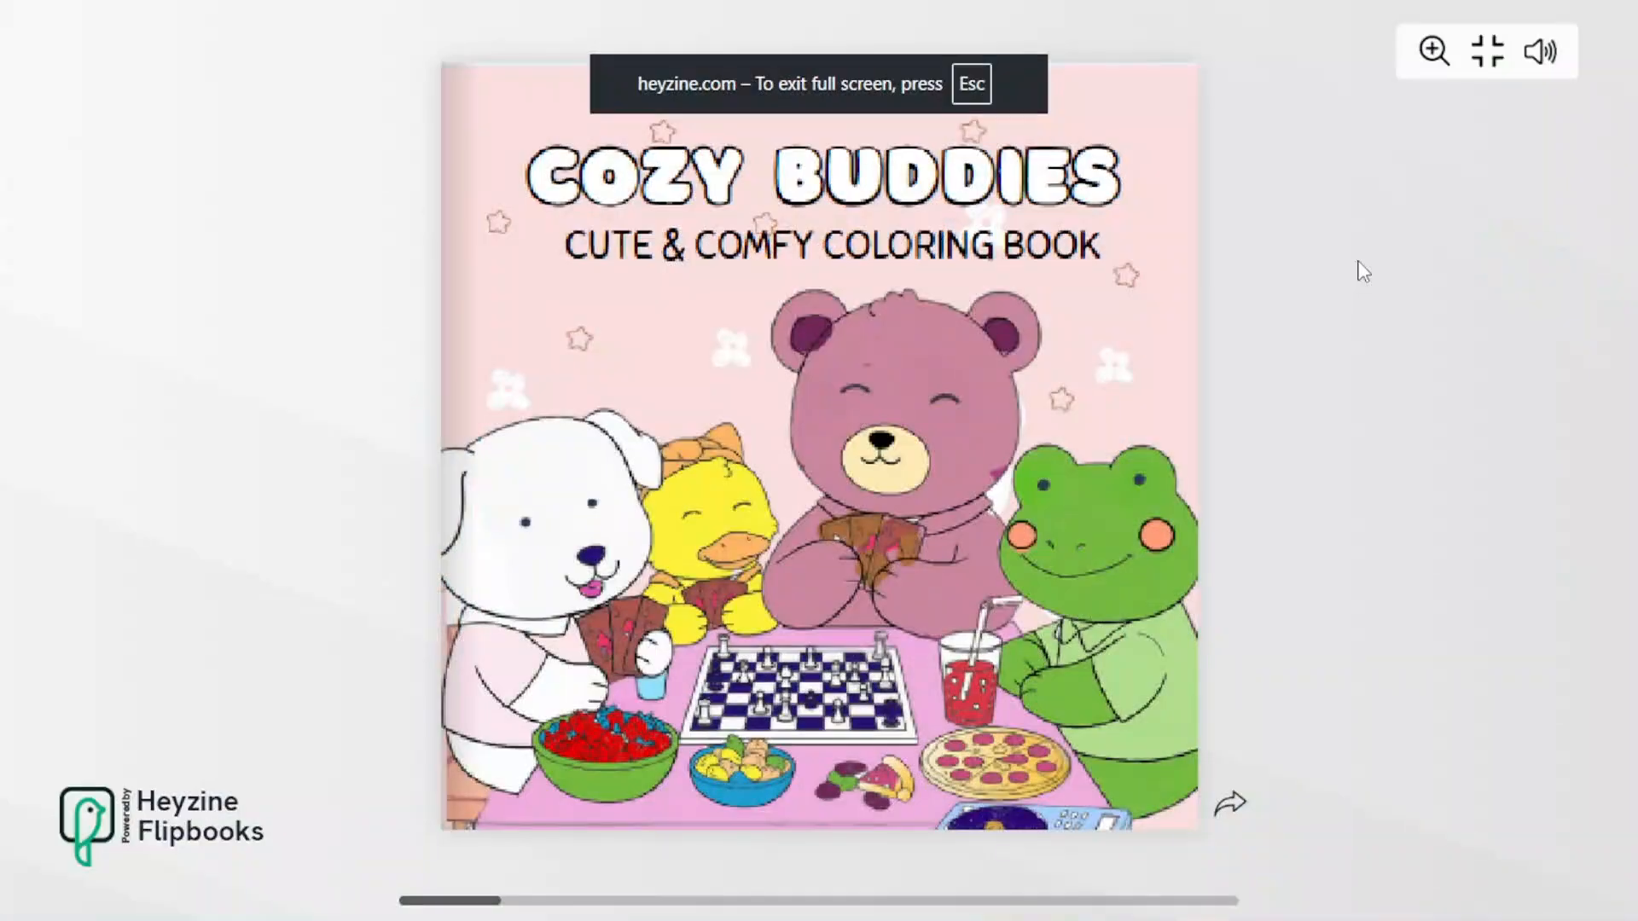
Step: Page through the Cozy Buddies coloring book flipbook from its cover past the title page
{"action": "left_click", "coordinate": [1164, 401]}
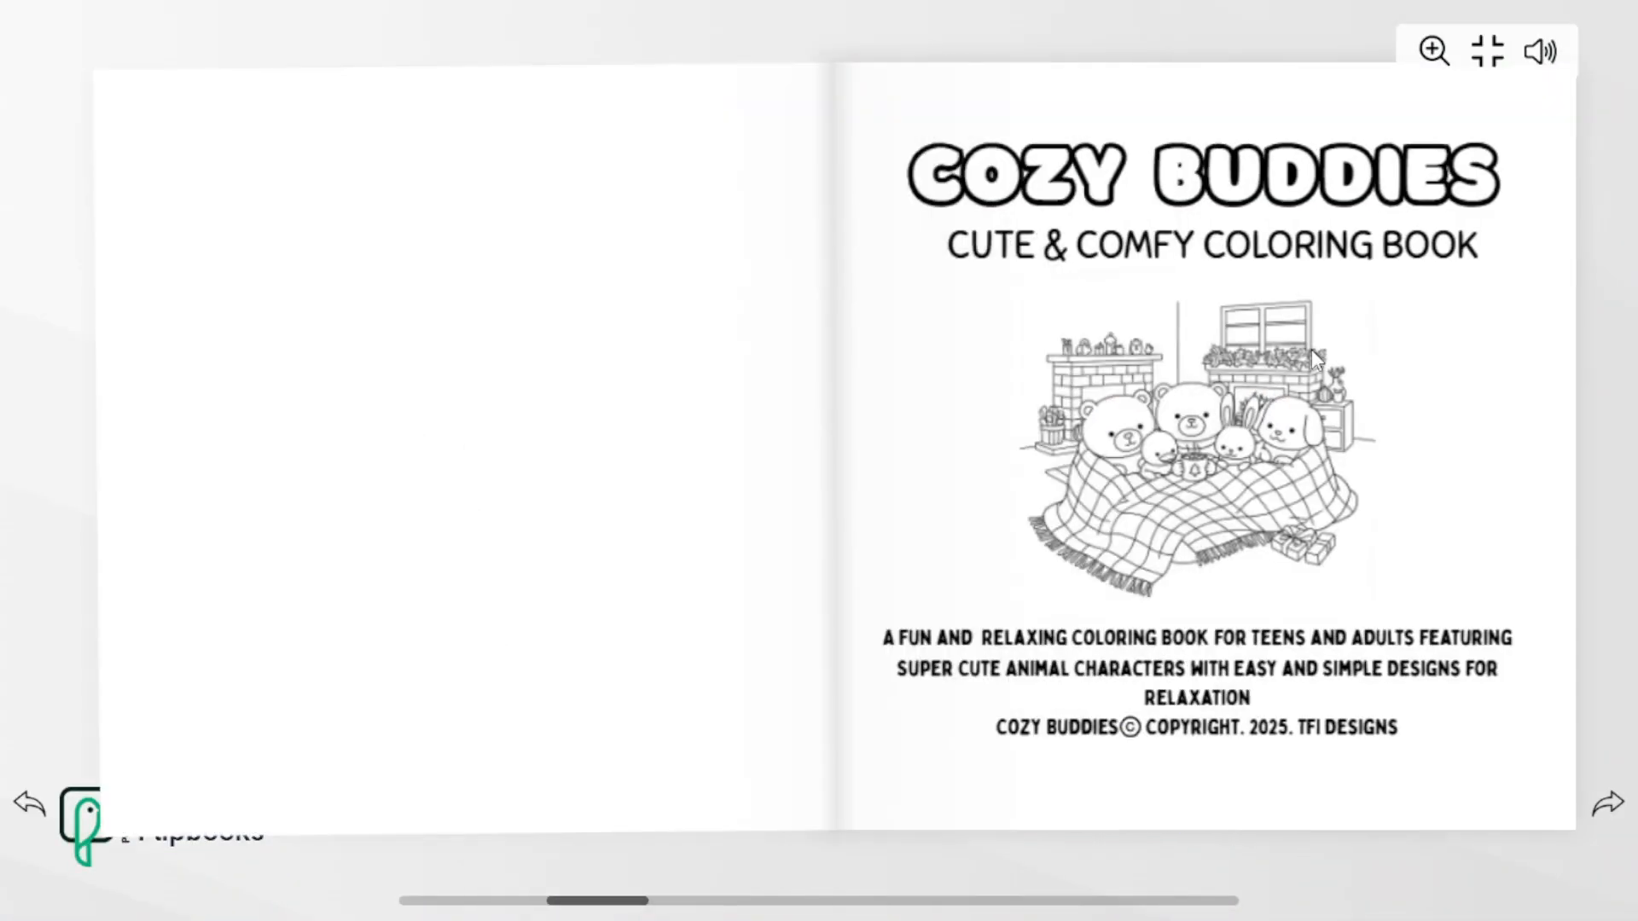
{"action": "left_click", "coordinate": [1546, 426]}
{"action": "left_click", "coordinate": [1547, 428]}
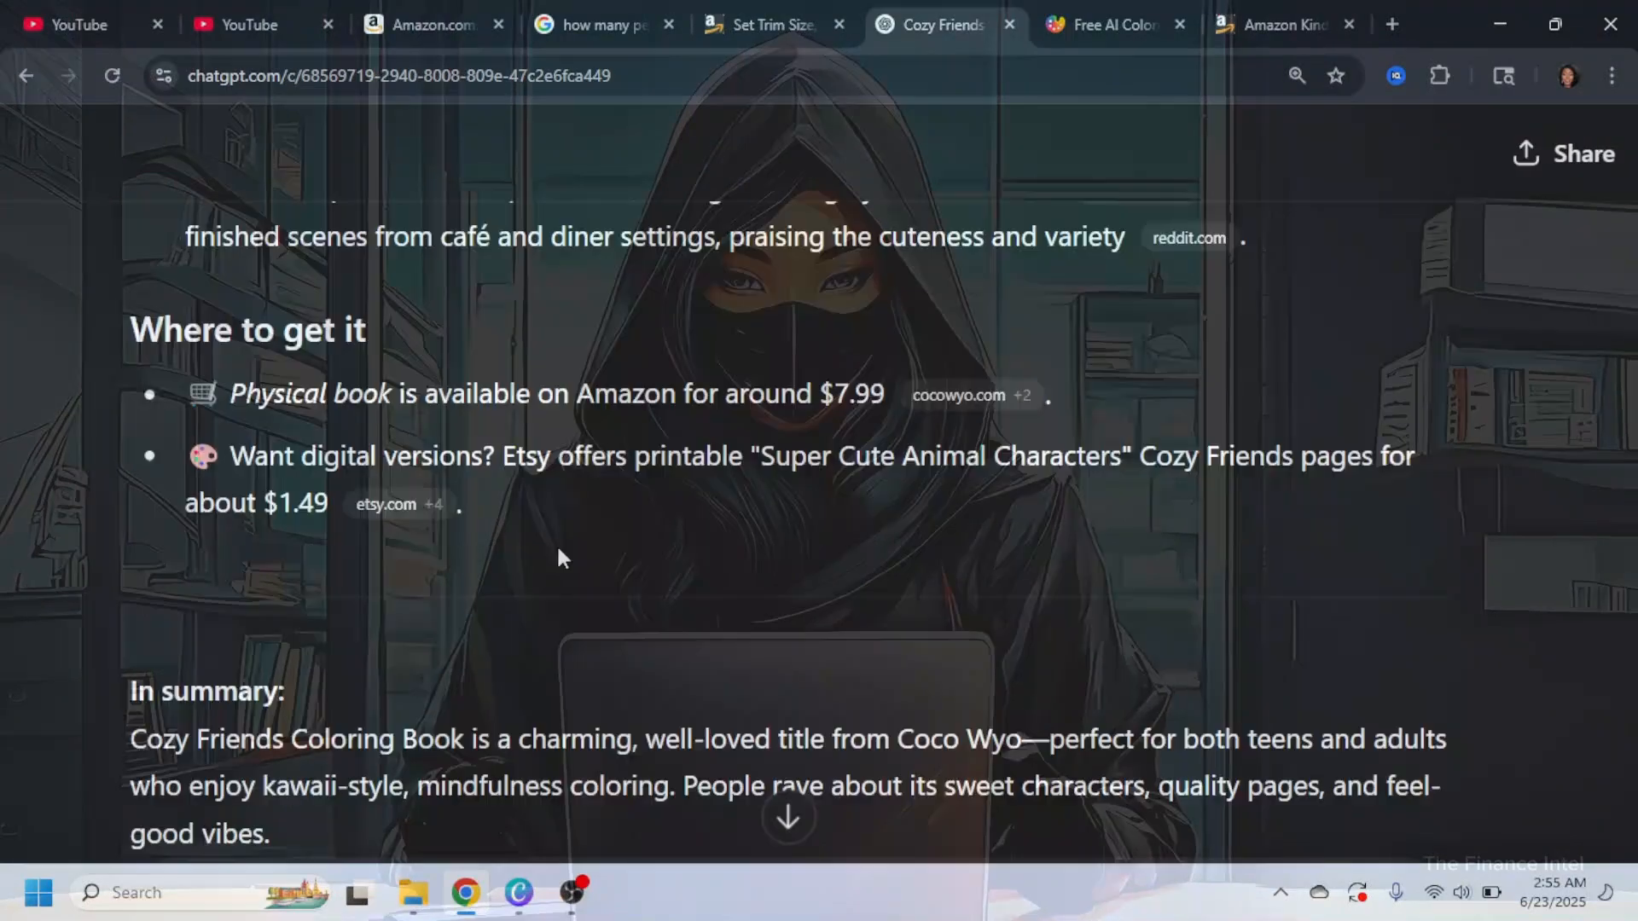
Step: Look through ChatGPT's Cozy Friends book summary and its list of scene prompts for the 40-page book
{"action": "scroll", "coordinate": [556, 550], "scroll_direction": "down", "scroll_amount": 10}
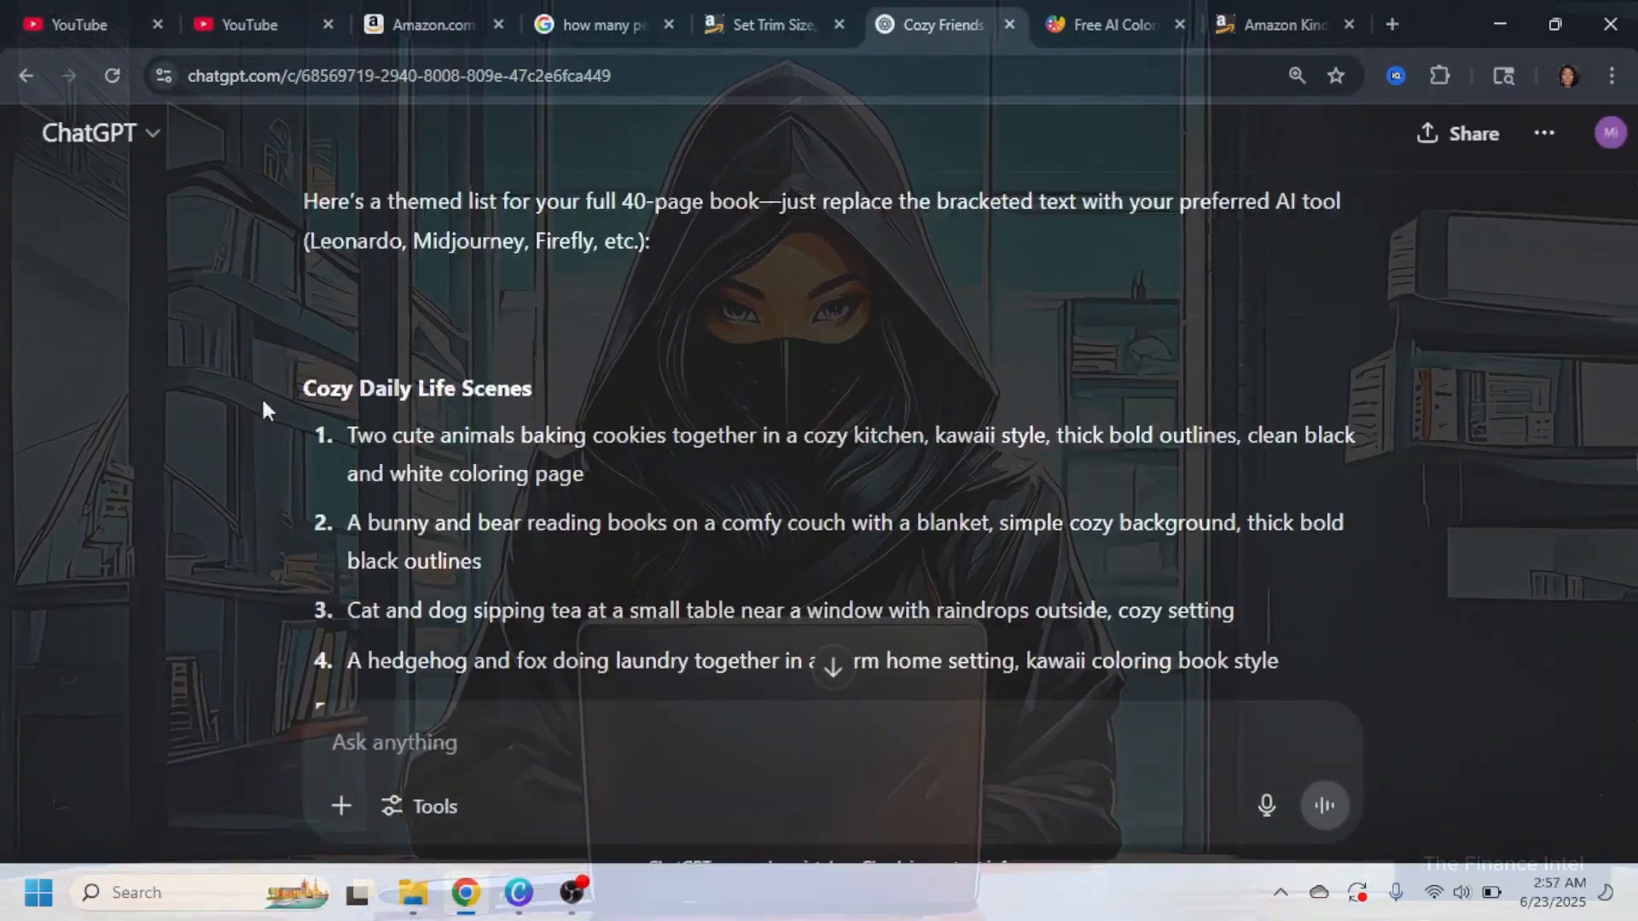
{"action": "scroll", "coordinate": [447, 531], "scroll_direction": "down", "scroll_amount": 15}
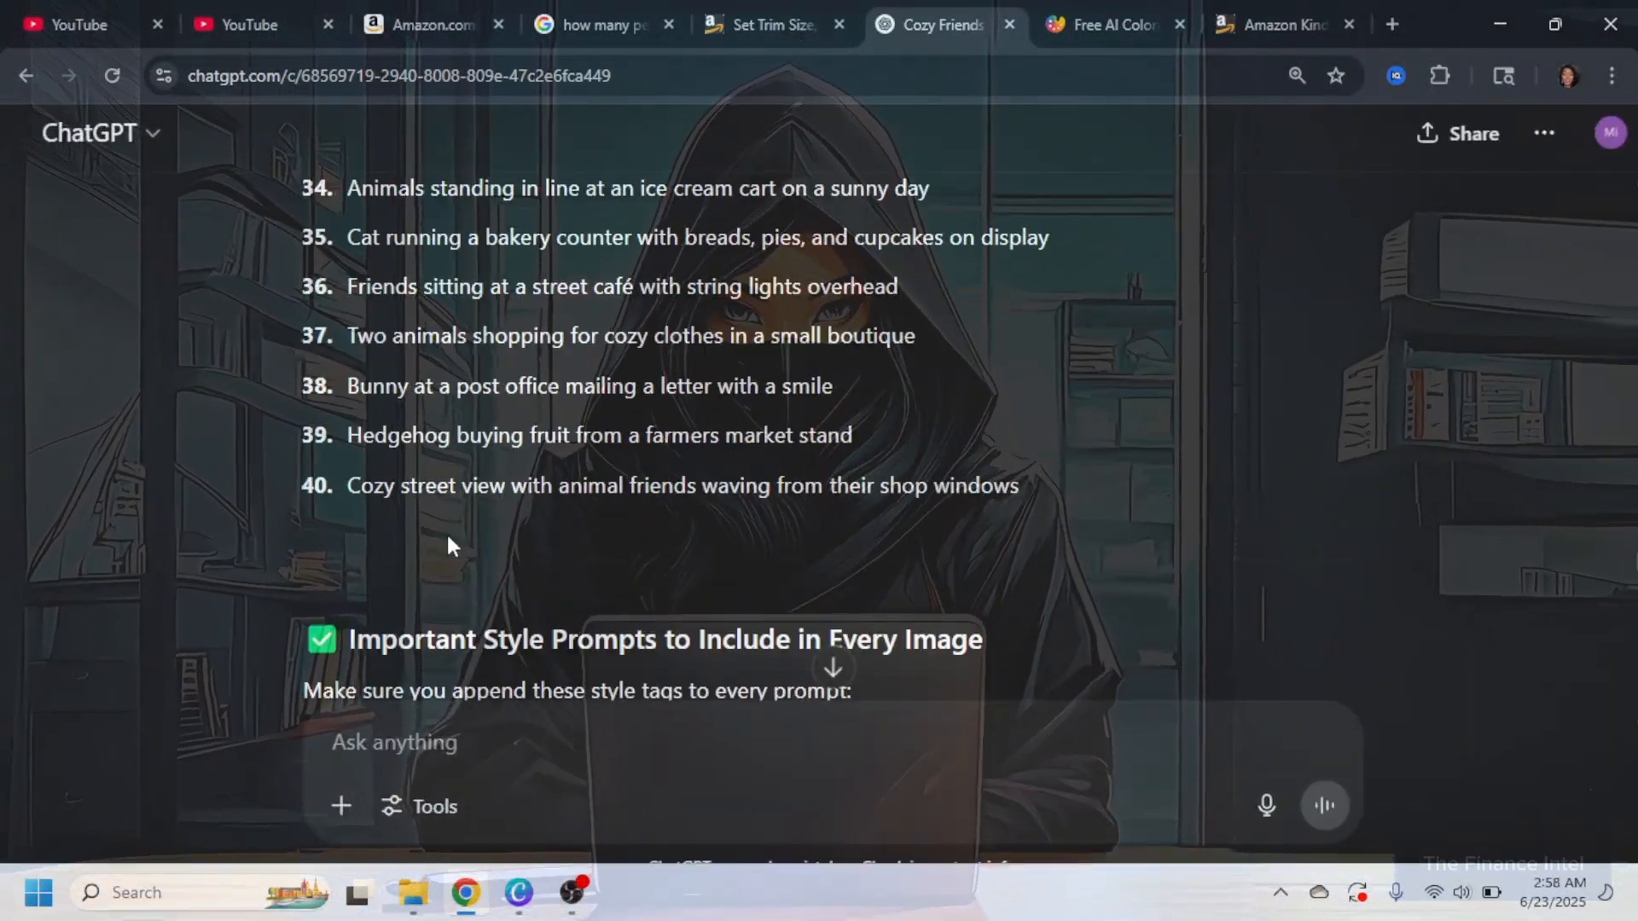
{"action": "left_click_drag", "start_coordinate": [340, 409], "coordinate": [1086, 450]}
{"action": "scroll", "coordinate": [853, 477], "scroll_direction": "down", "scroll_amount": 3}
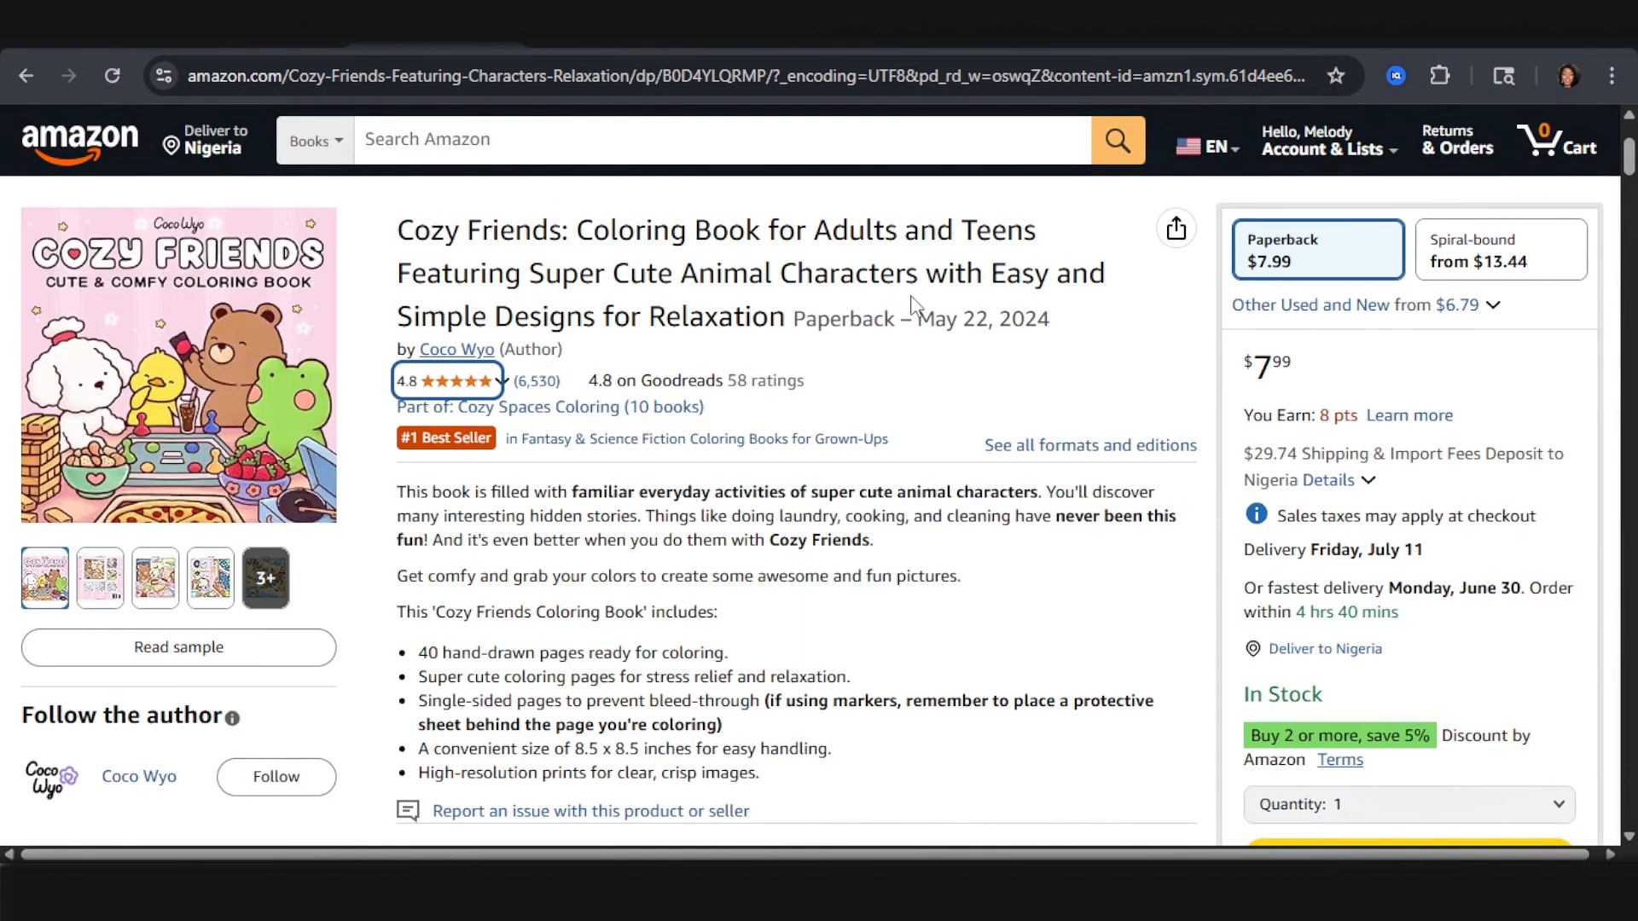
Step: Examine the Cozy Friends book listing on Amazon, highlighting the audience in its title and the book size in its description
{"action": "left_click_drag", "start_coordinate": [827, 230], "coordinate": [1022, 232]}
{"action": "left_click", "coordinate": [642, 312]}
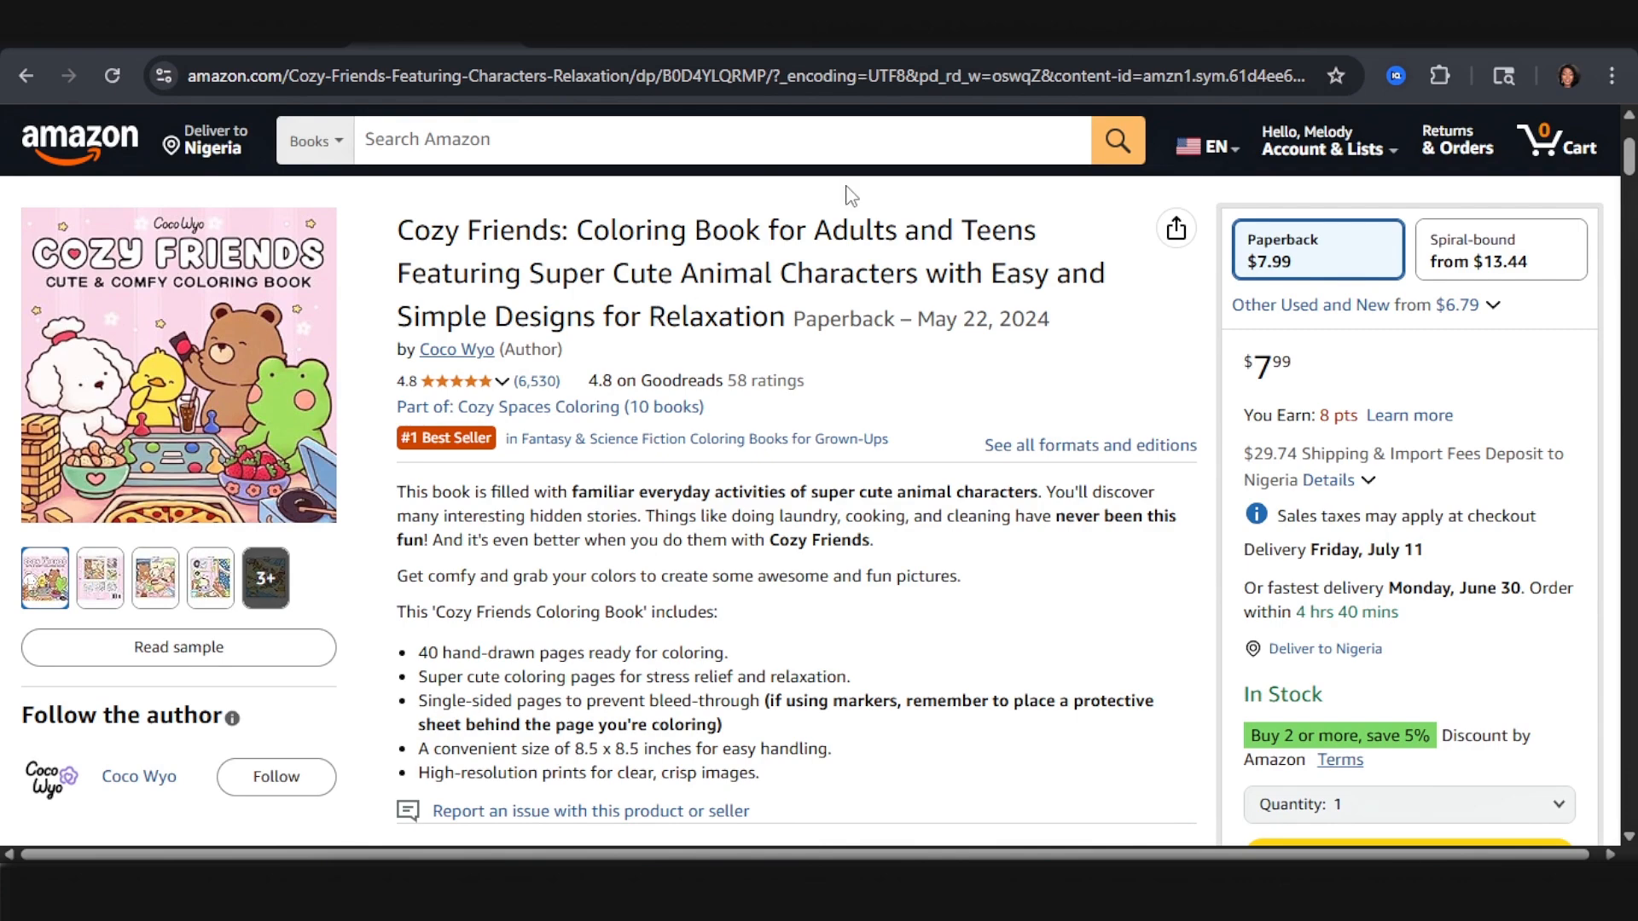
{"action": "scroll", "coordinate": [1067, 427], "scroll_direction": "down", "scroll_amount": 5}
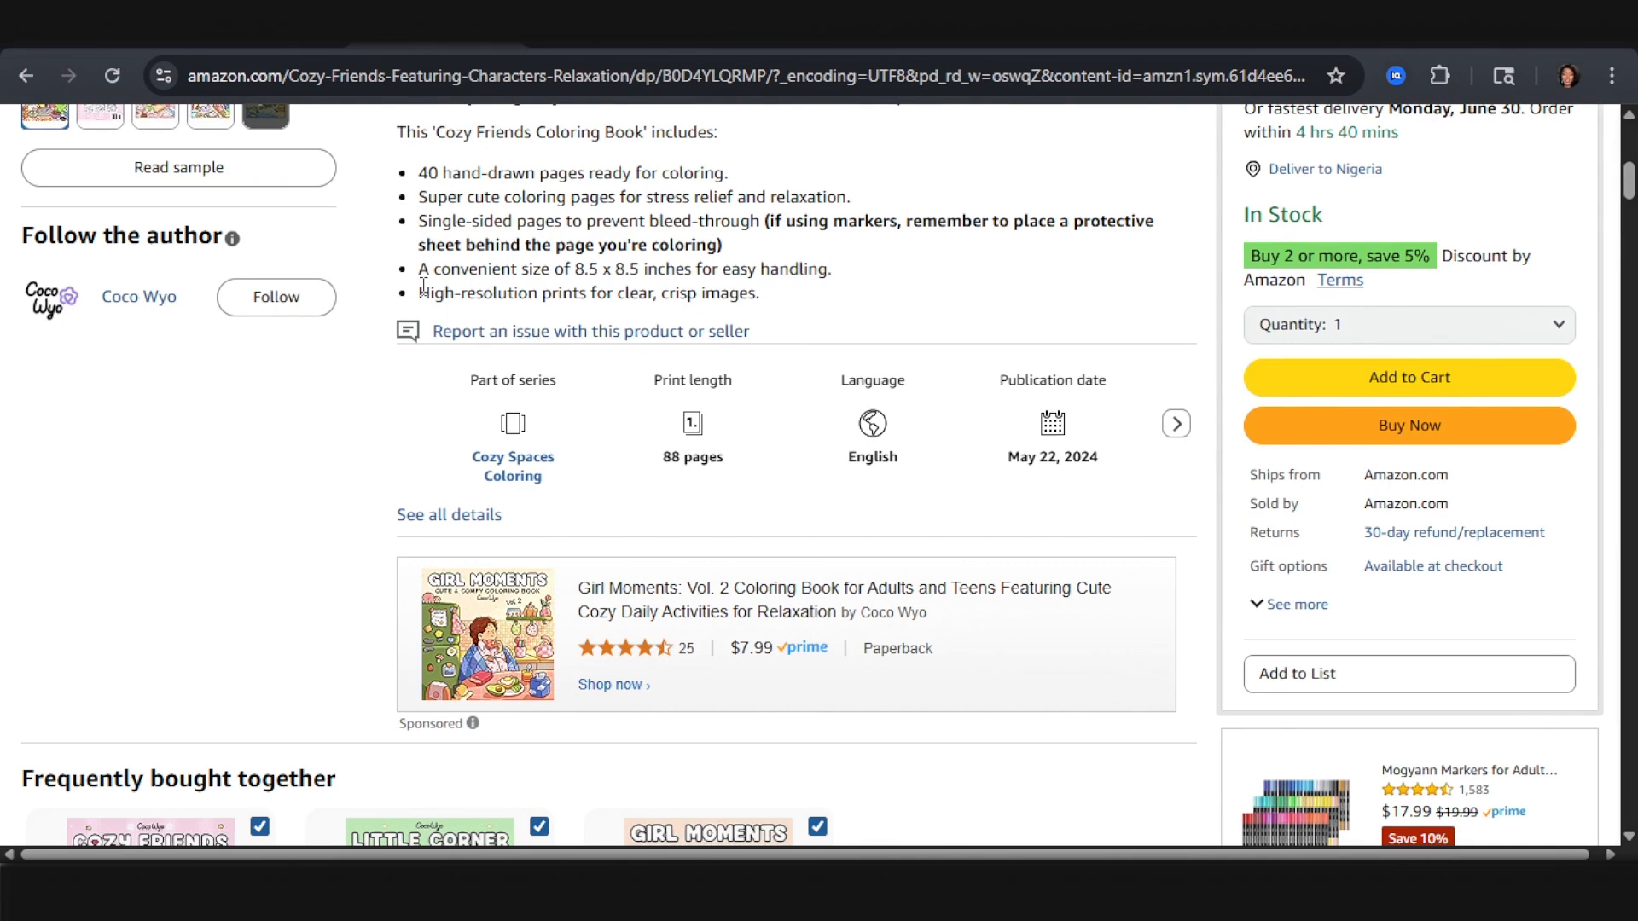
{"action": "left_click_drag", "start_coordinate": [574, 269], "coordinate": [691, 277]}
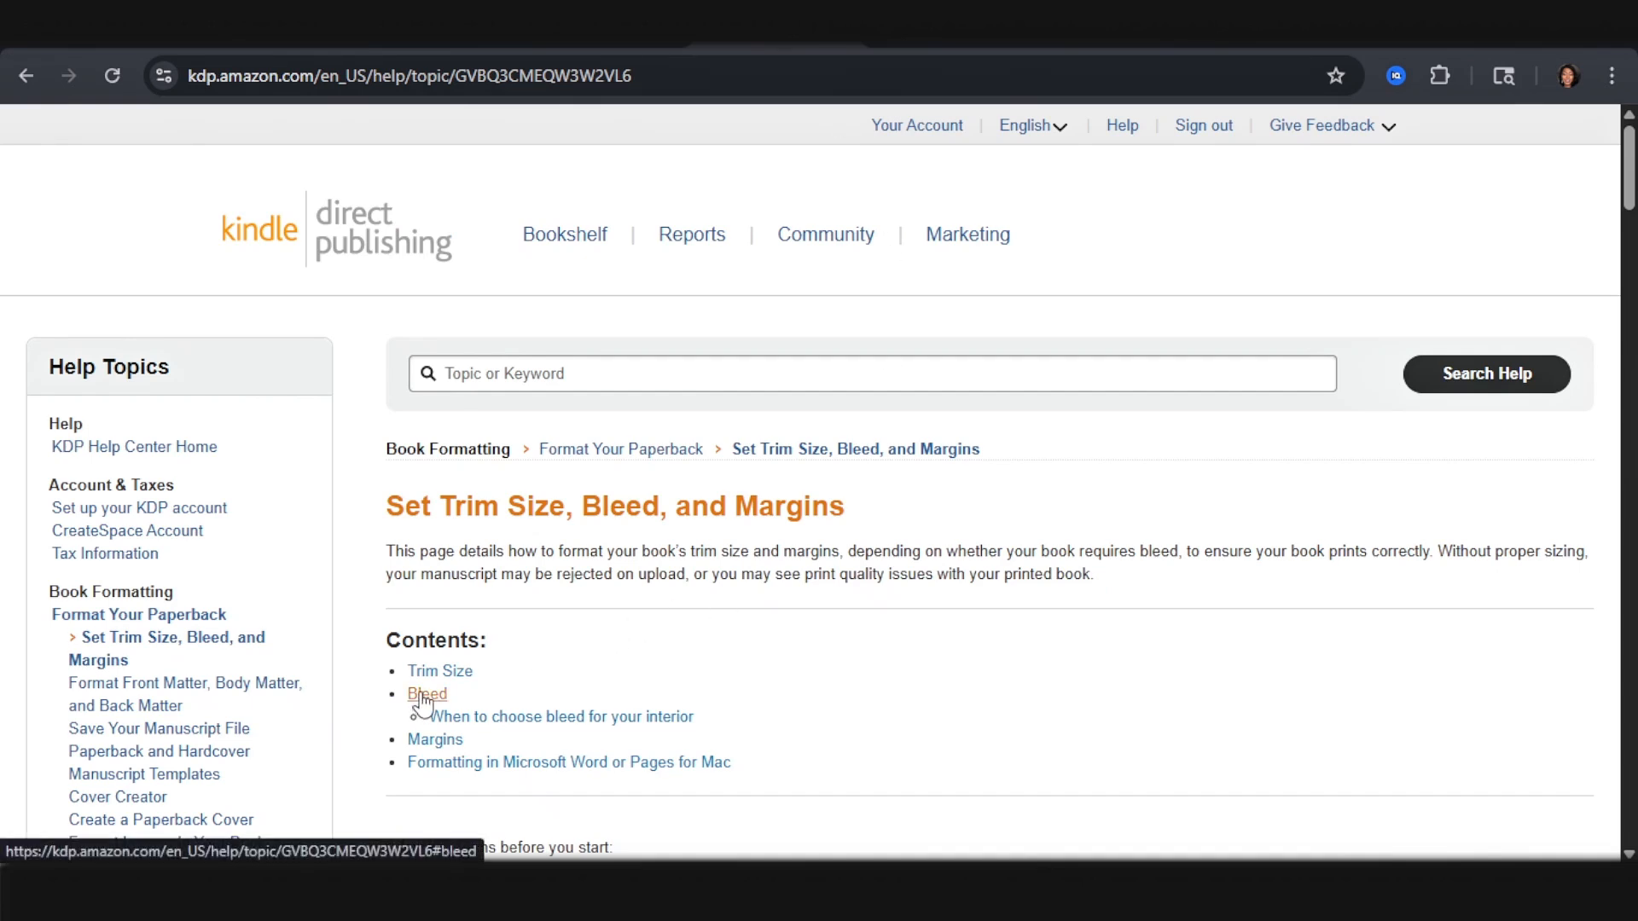
Step: Go to the Bleed section of the KDP trim size help page and read how bleed affects the book interior
{"action": "left_click", "coordinate": [421, 695]}
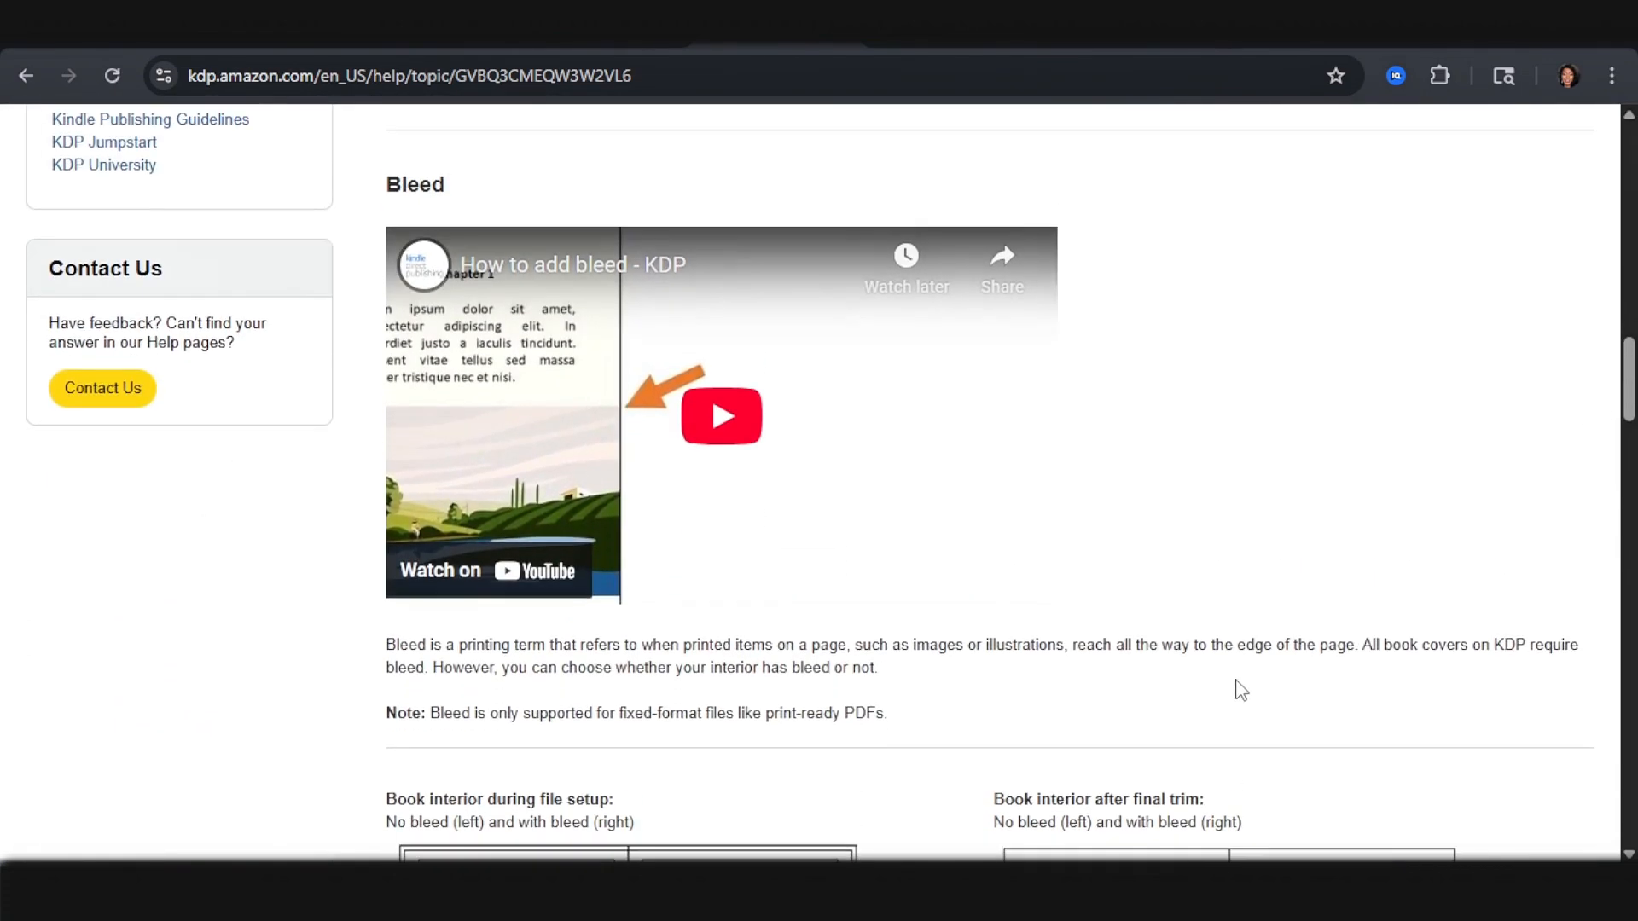
{"action": "scroll", "coordinate": [990, 482], "scroll_direction": "down", "scroll_amount": 15}
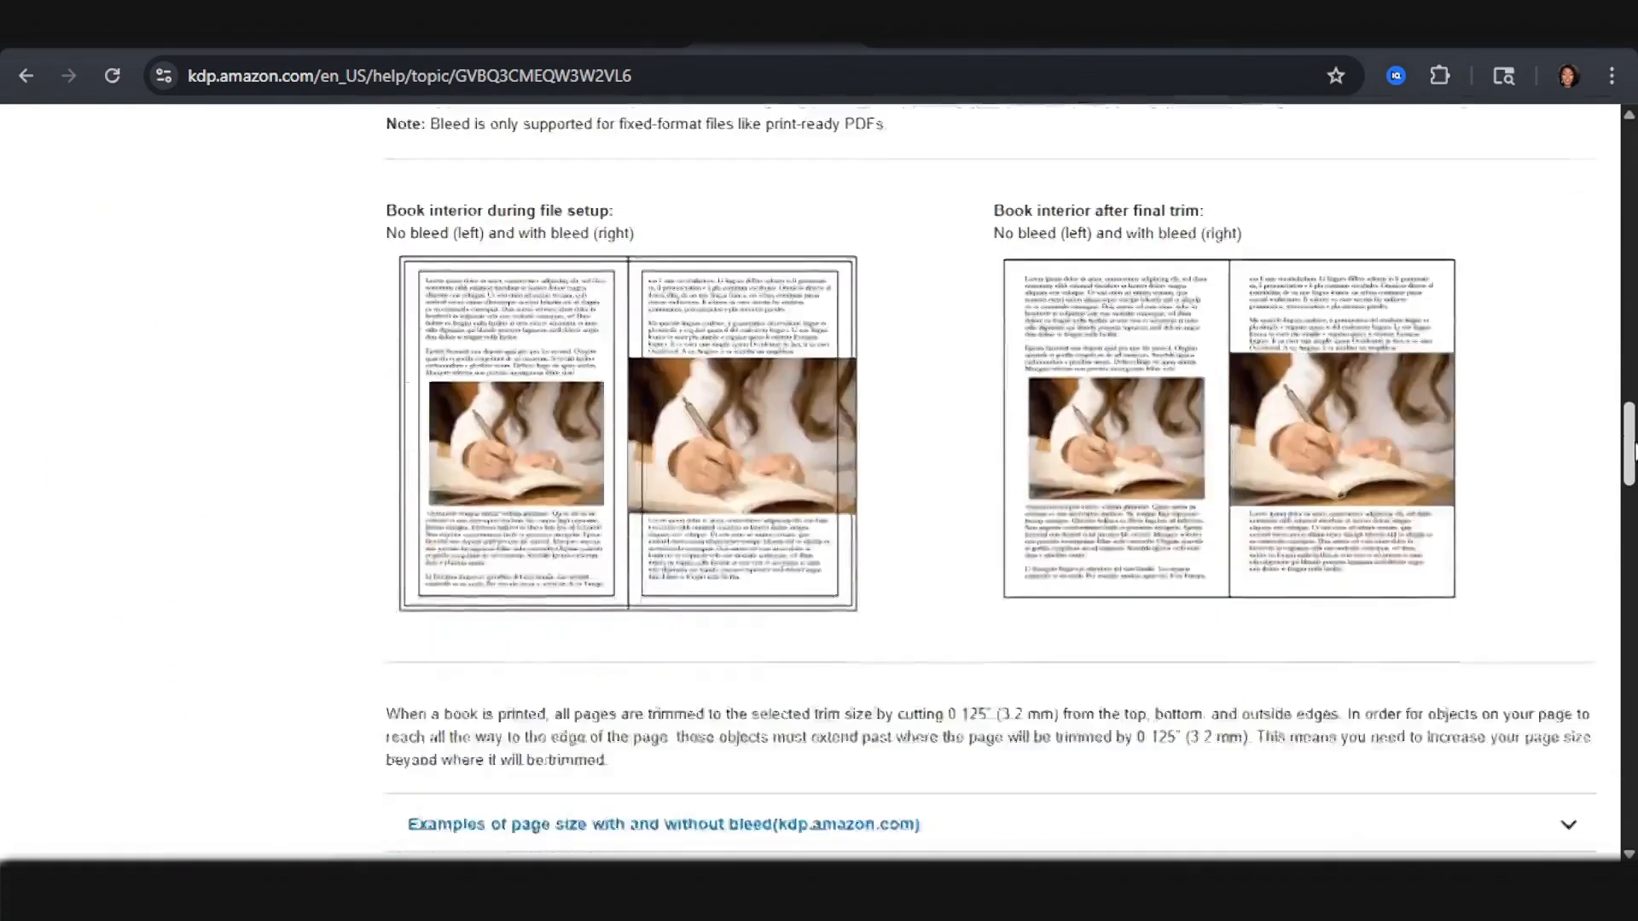
{"action": "scroll", "coordinate": [929, 577], "scroll_direction": "up", "scroll_amount": 15}
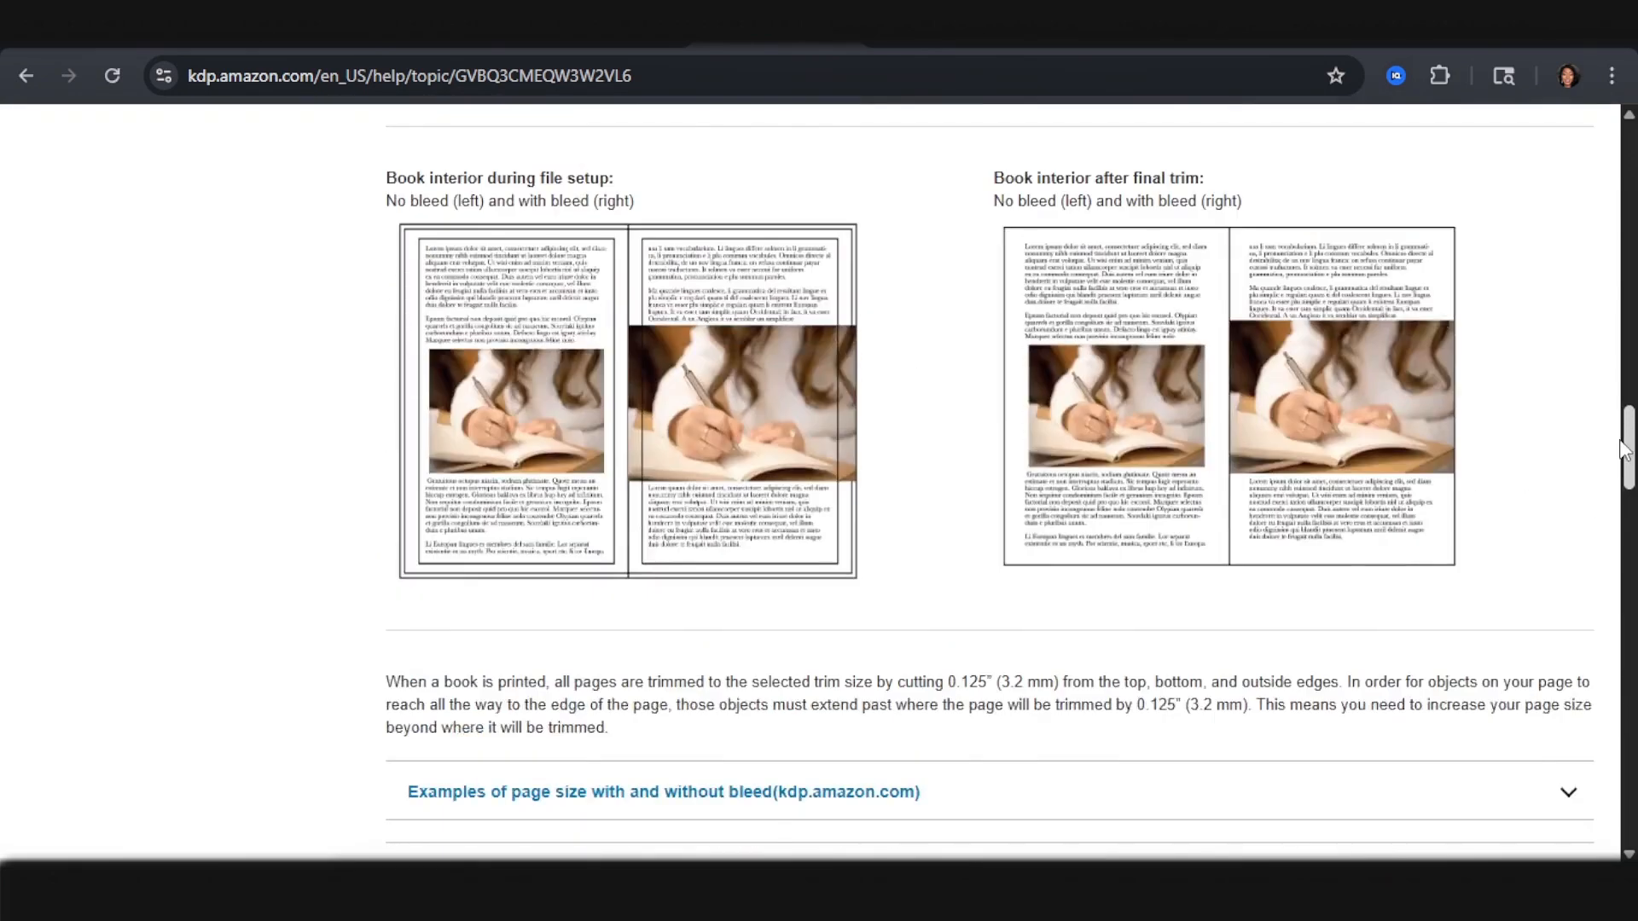
{"action": "scroll", "coordinate": [681, 563], "scroll_direction": "down", "scroll_amount": 5}
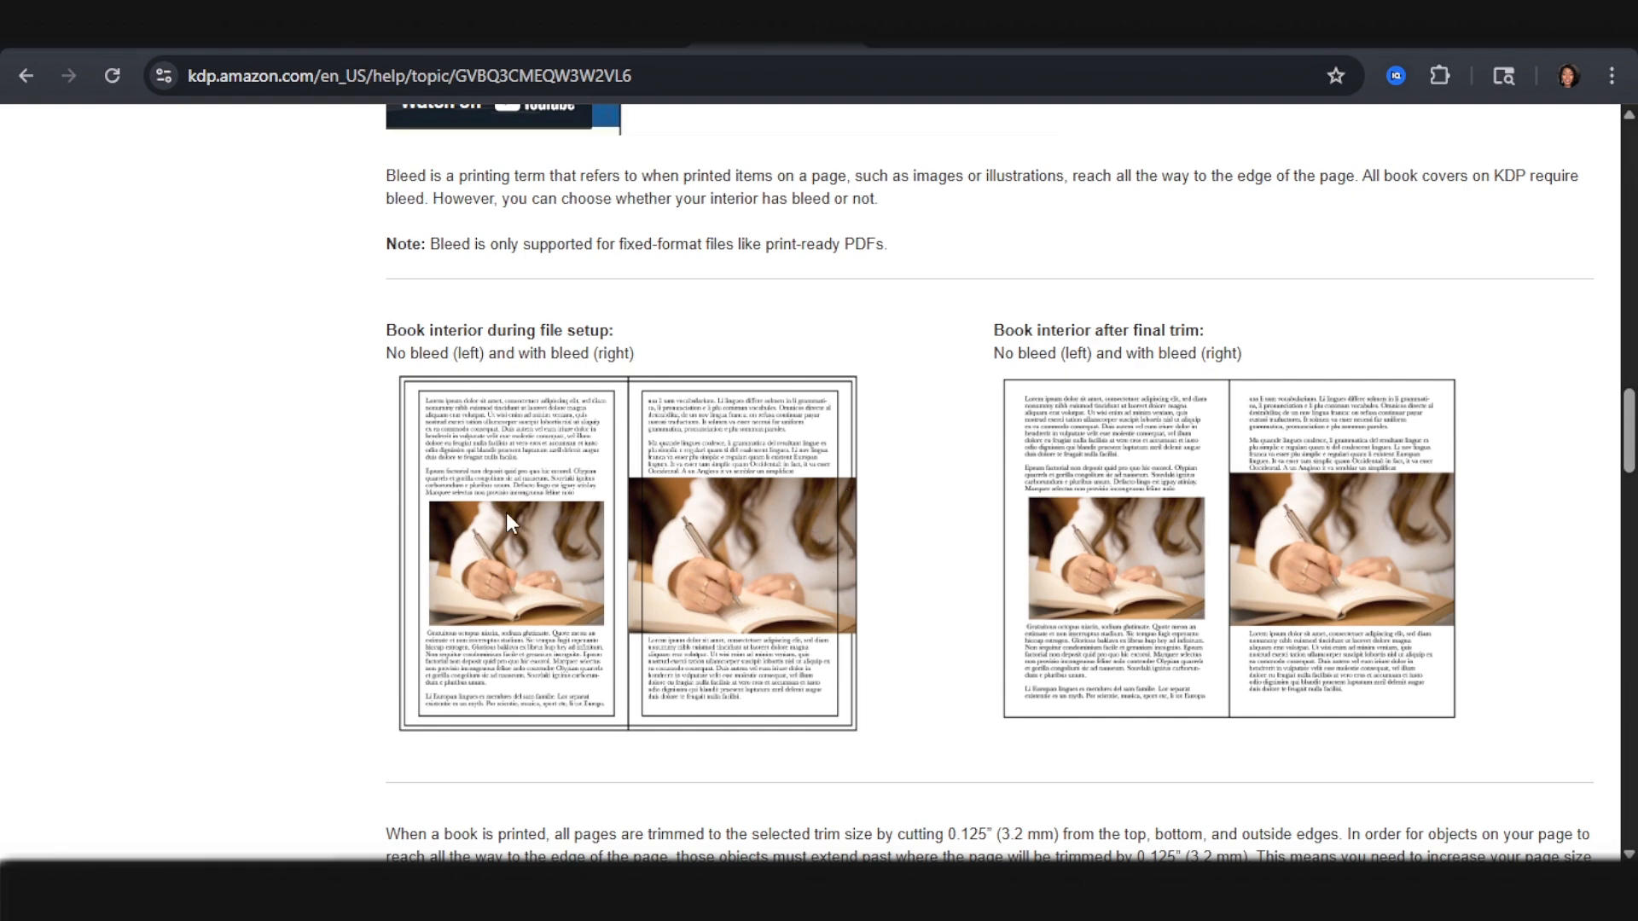
{"action": "scroll", "coordinate": [709, 595], "scroll_direction": "down", "scroll_amount": 3}
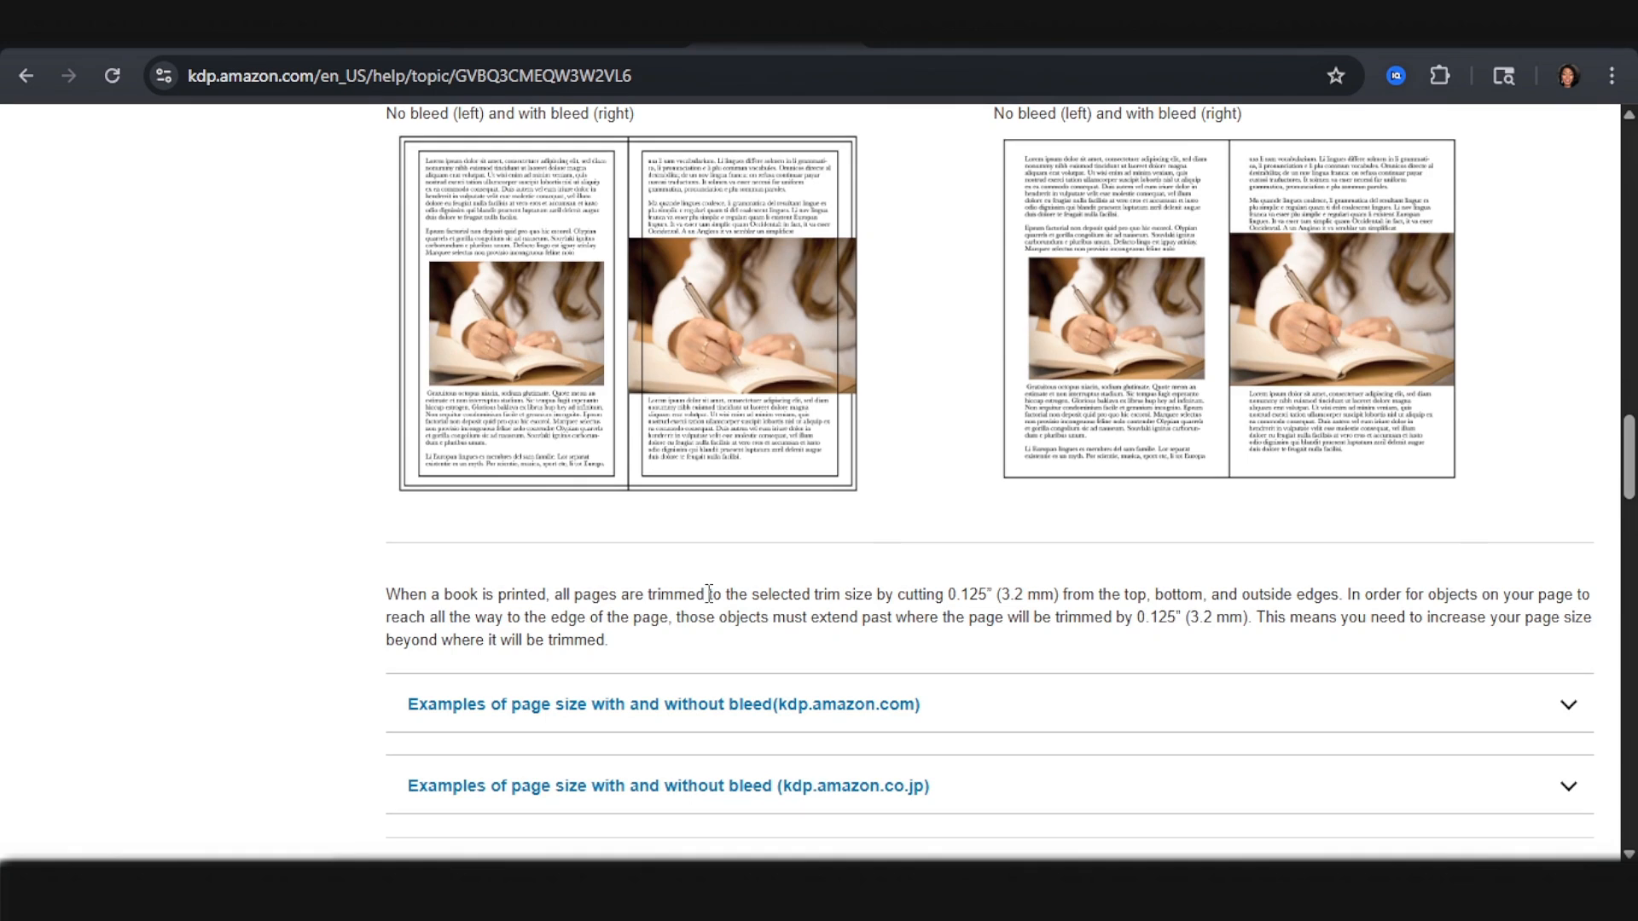
{"action": "scroll", "coordinate": [771, 661], "scroll_direction": "down", "scroll_amount": 2}
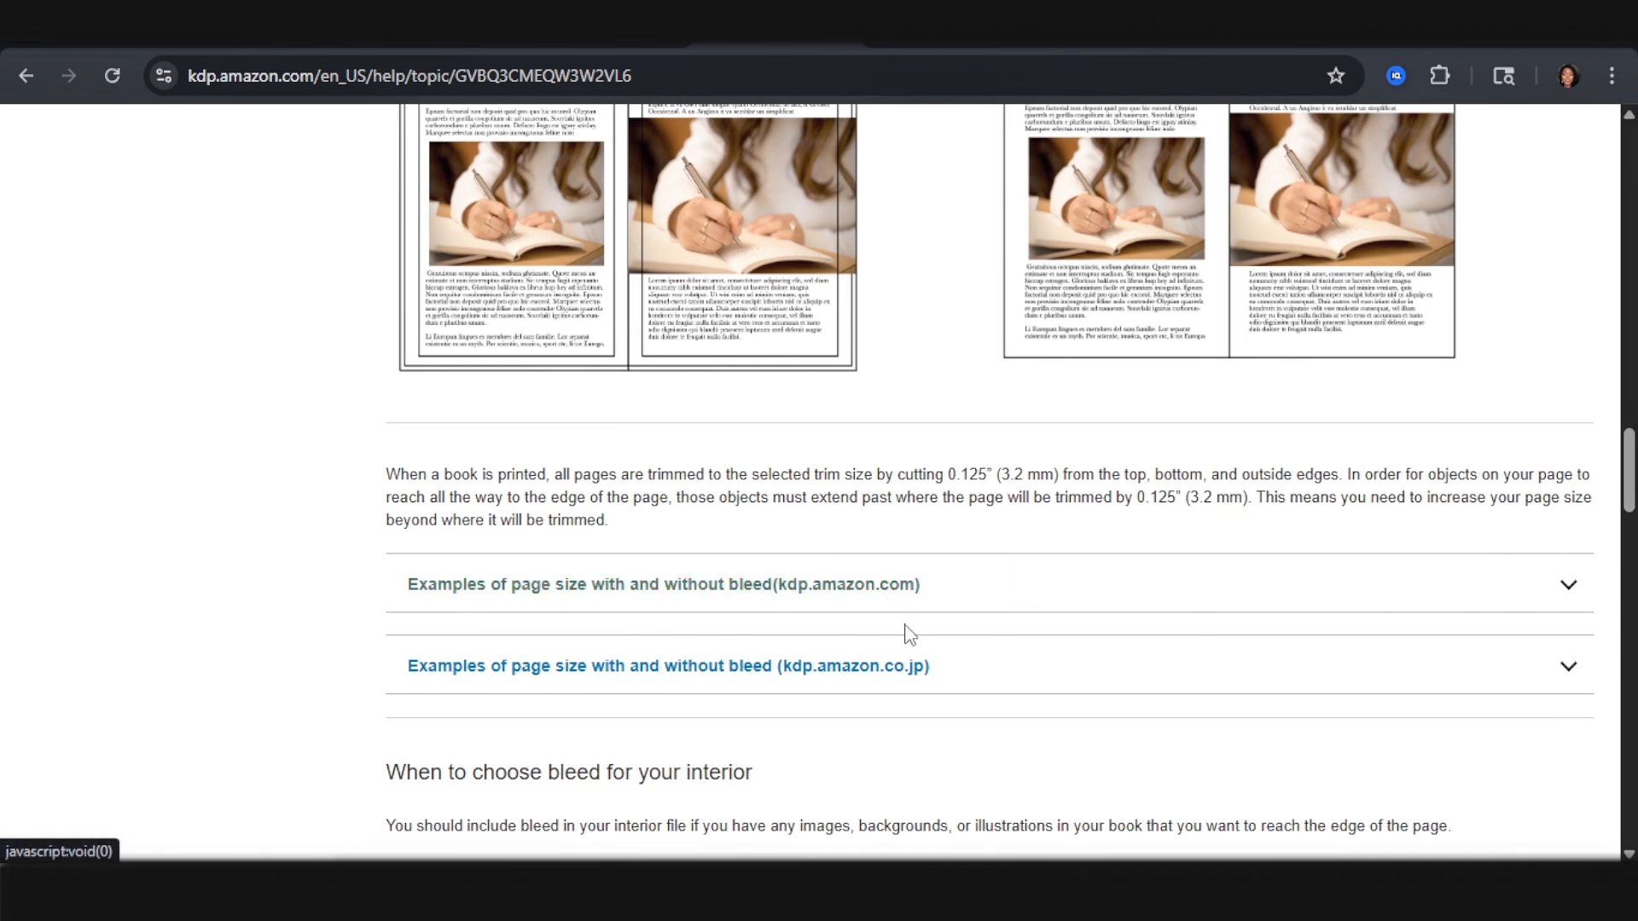
Step: Expand the kdp.amazon.com page size examples and highlight the with-bleed width for the 8.5" x 8.5" trim size
{"action": "left_click", "coordinate": [1568, 597]}
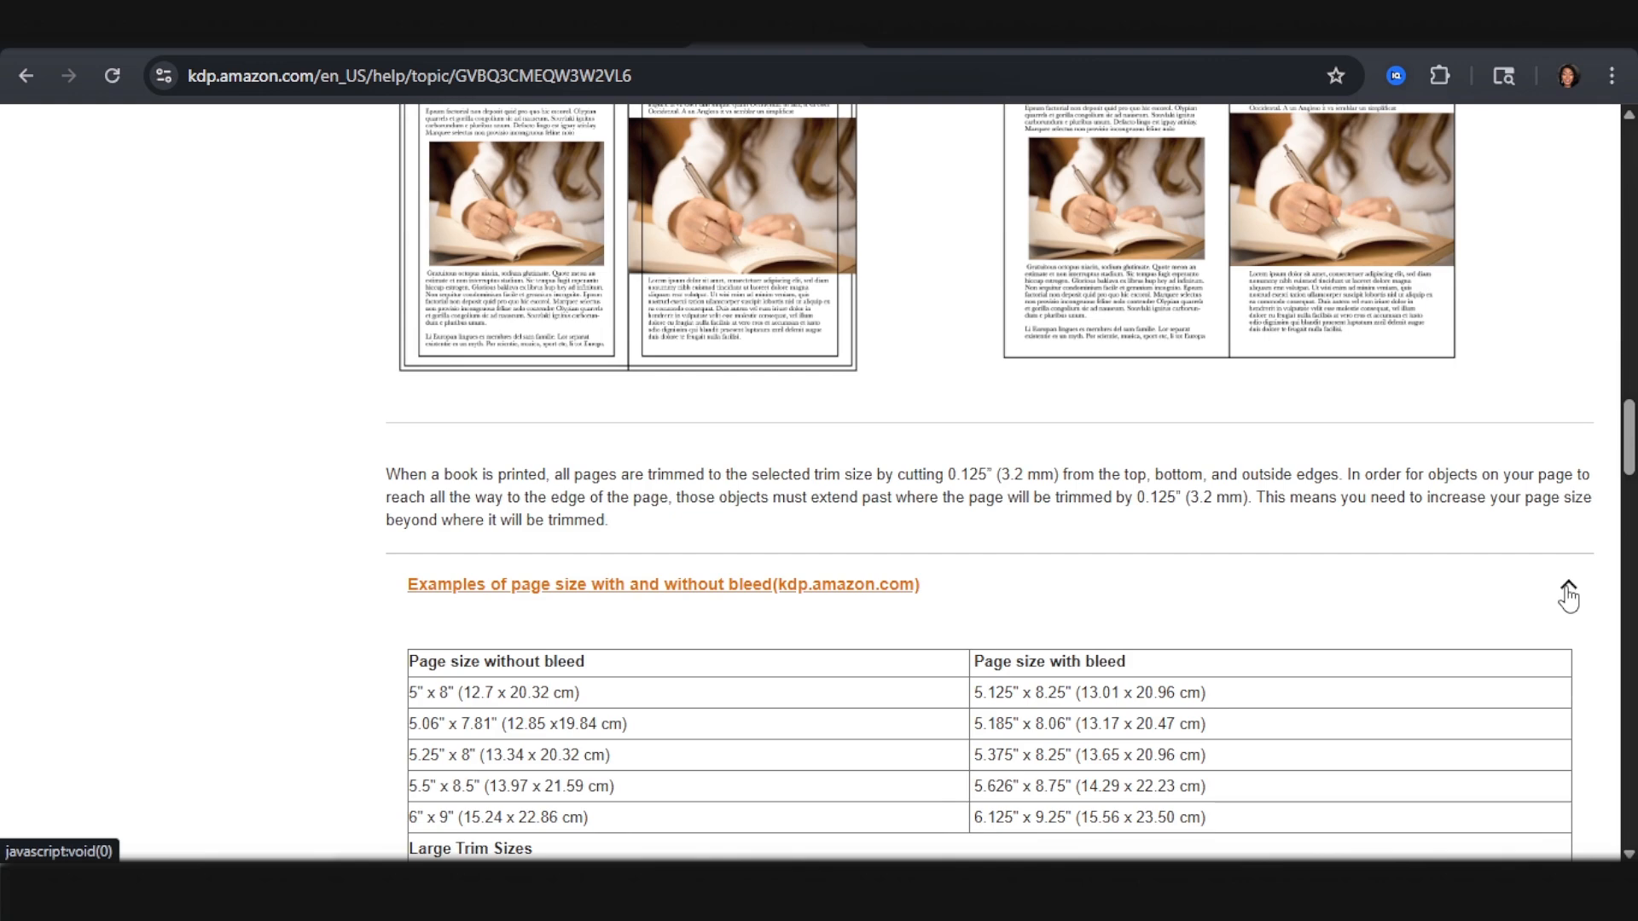
{"action": "scroll", "coordinate": [447, 625], "scroll_direction": "down", "scroll_amount": 4}
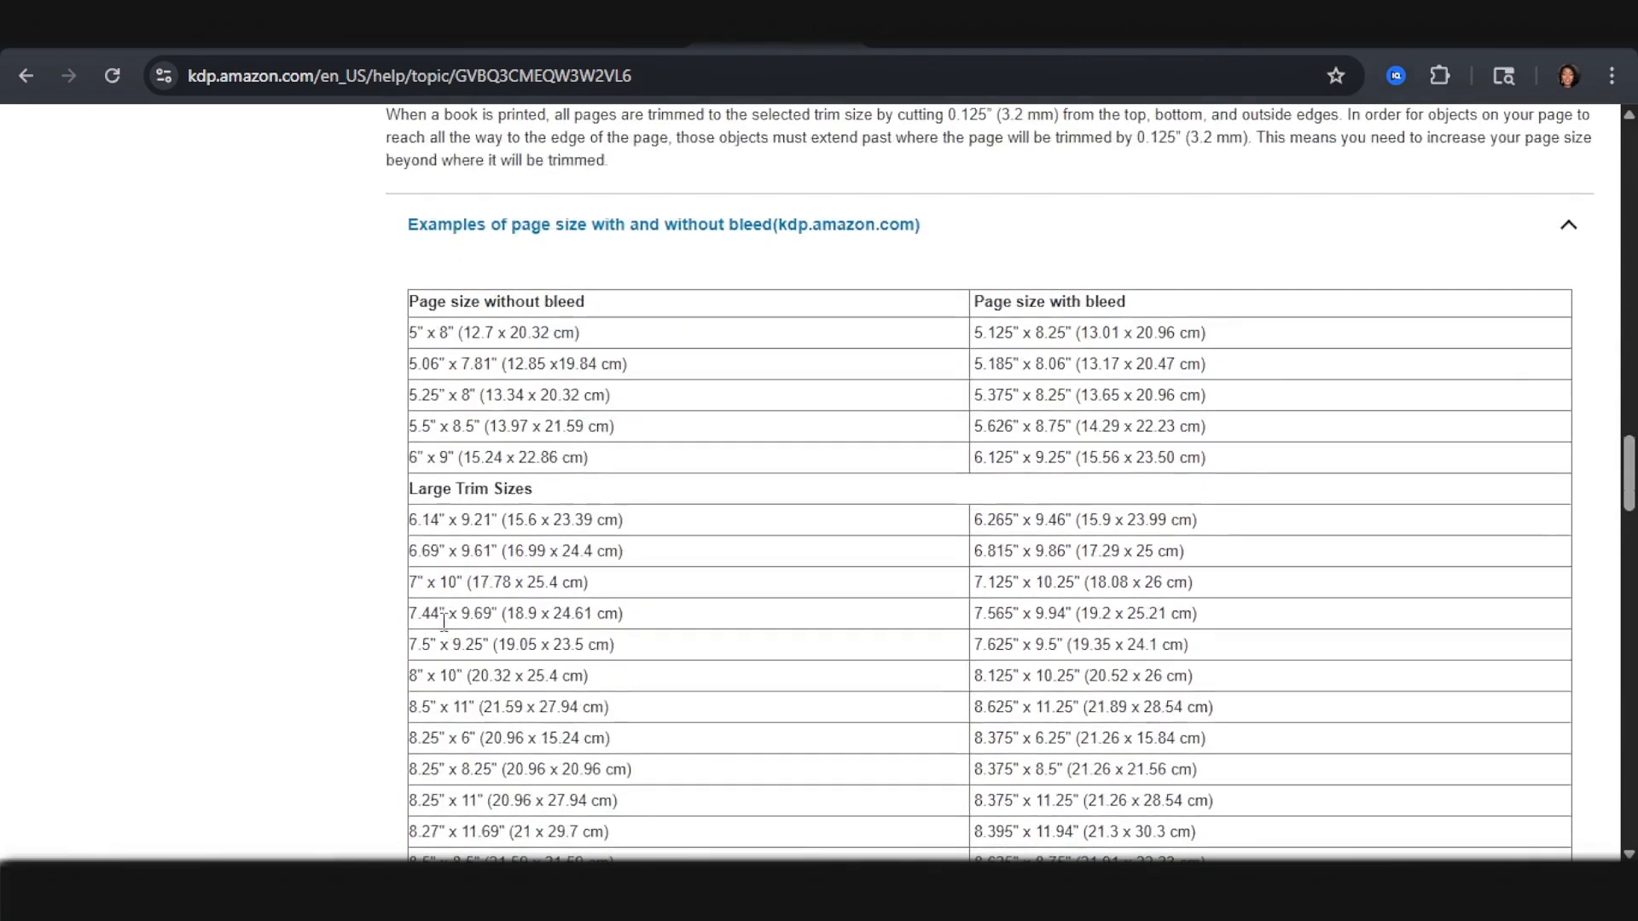
{"action": "scroll", "coordinate": [427, 636], "scroll_direction": "down", "scroll_amount": 4}
{"action": "scroll", "coordinate": [371, 516], "scroll_direction": "up", "scroll_amount": 2}
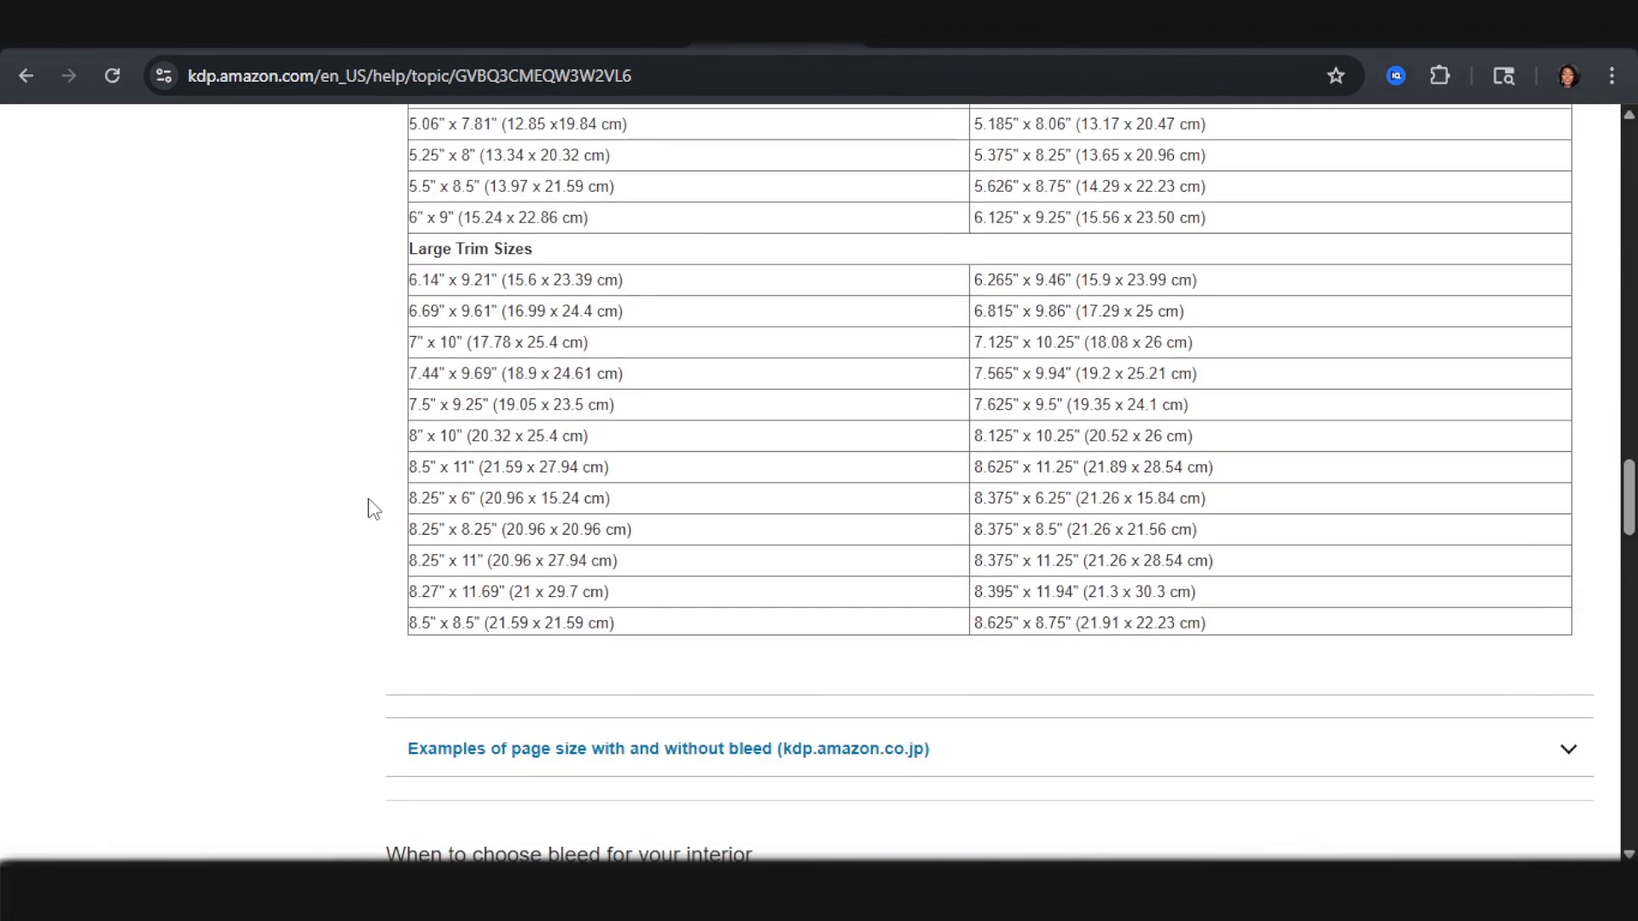
{"action": "scroll", "coordinate": [999, 388], "scroll_direction": "down", "scroll_amount": 3}
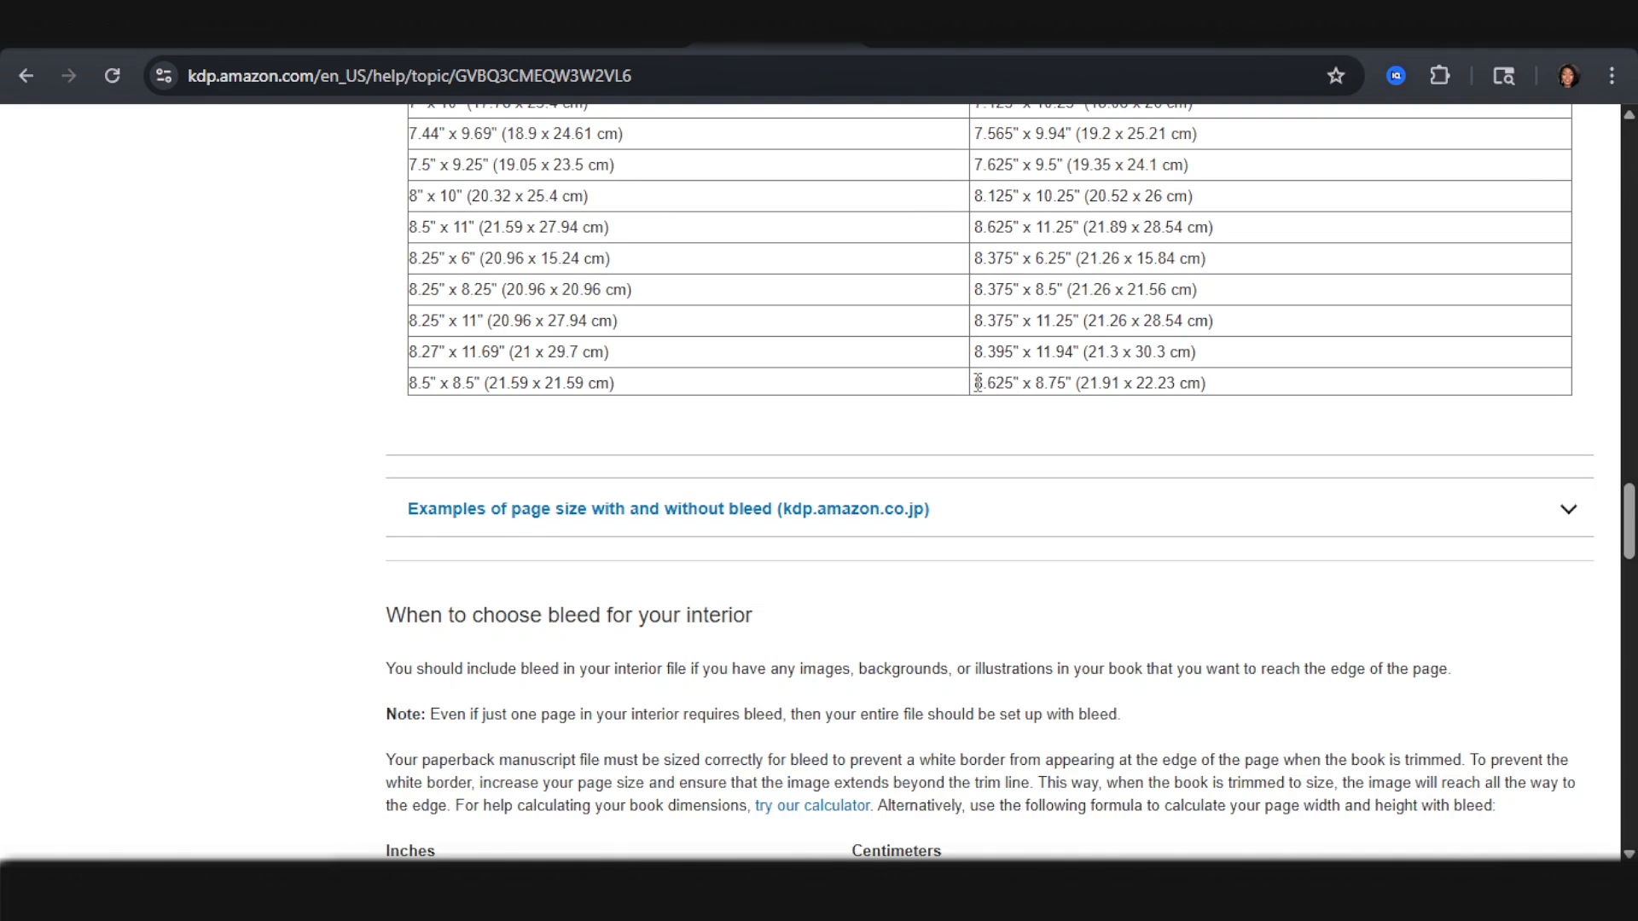
{"action": "left_click_drag", "start_coordinate": [977, 383], "coordinate": [1015, 383]}
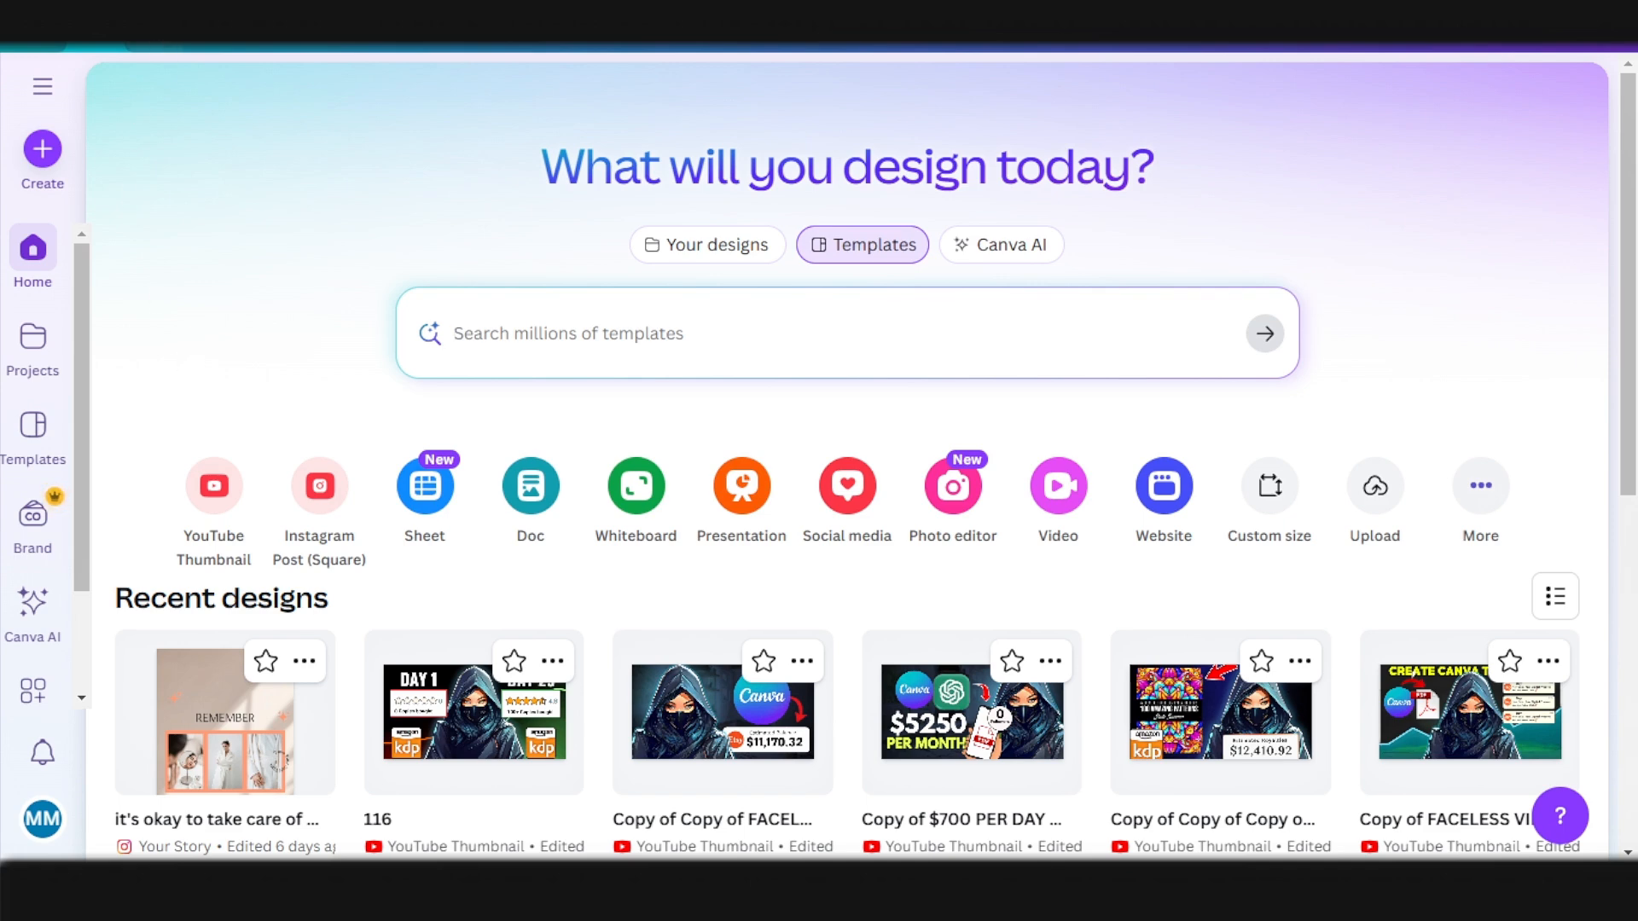
Step: Create a new custom-size design in Canva, 8.625 in wide and 8.75 in high
{"action": "left_click", "coordinate": [42, 148]}
{"action": "left_click", "coordinate": [250, 141]}
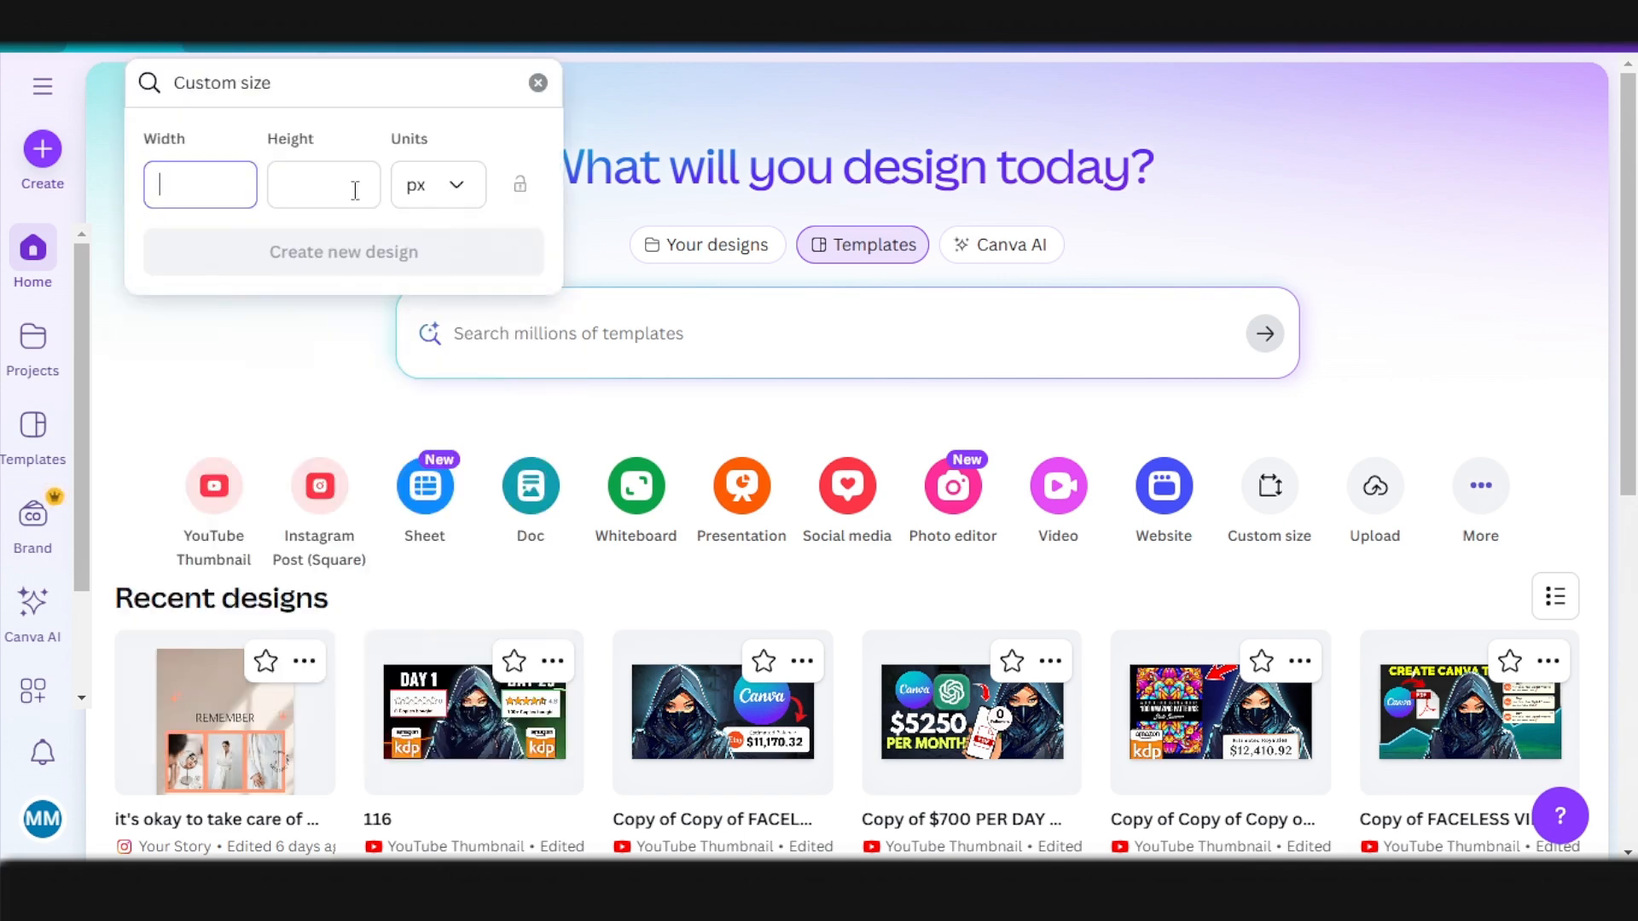
{"action": "left_click", "coordinate": [446, 198]}
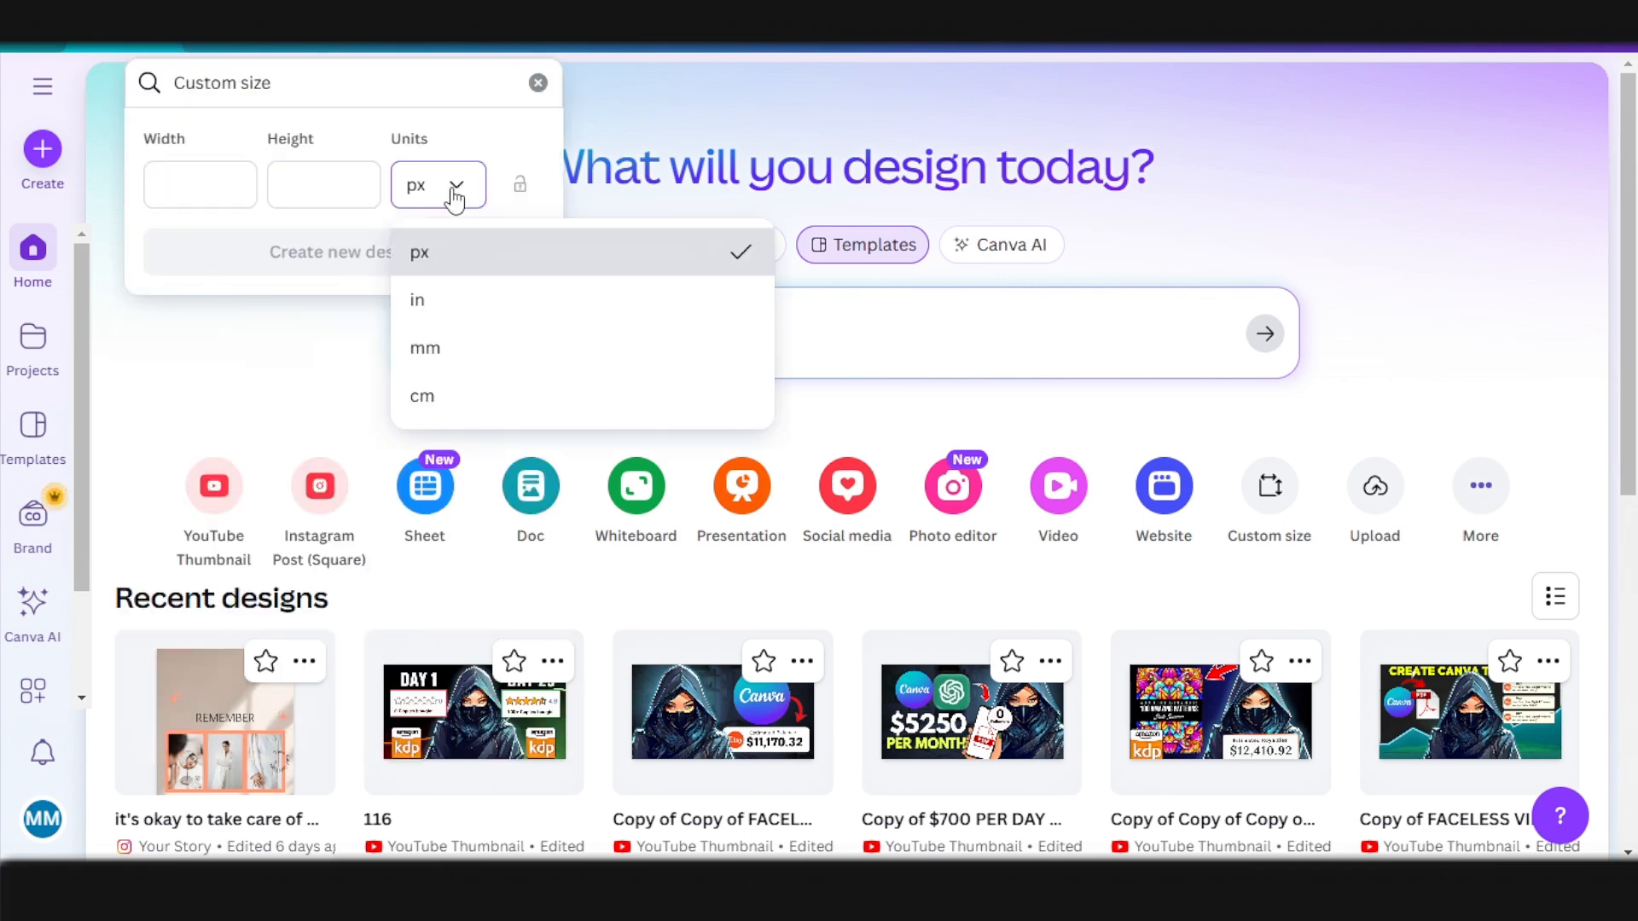
{"action": "left_click", "coordinate": [456, 303]}
{"action": "left_click", "coordinate": [225, 190]}
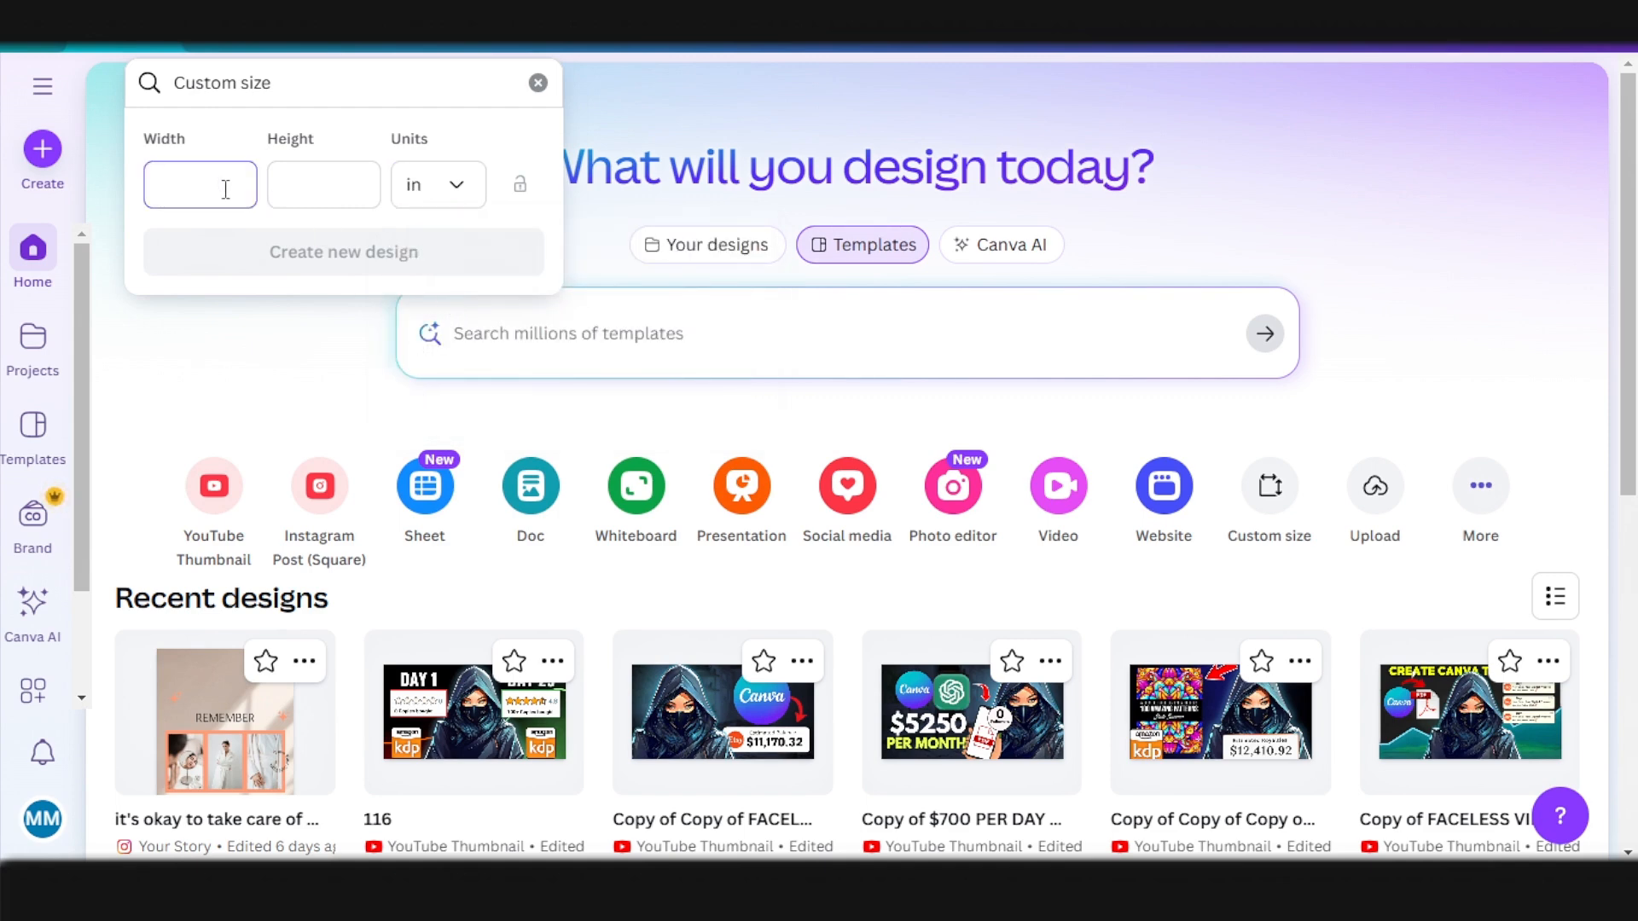
{"action": "type", "text": "8.625"}
{"action": "left_click", "coordinate": [308, 179]}
{"action": "type", "text": "8.75"}
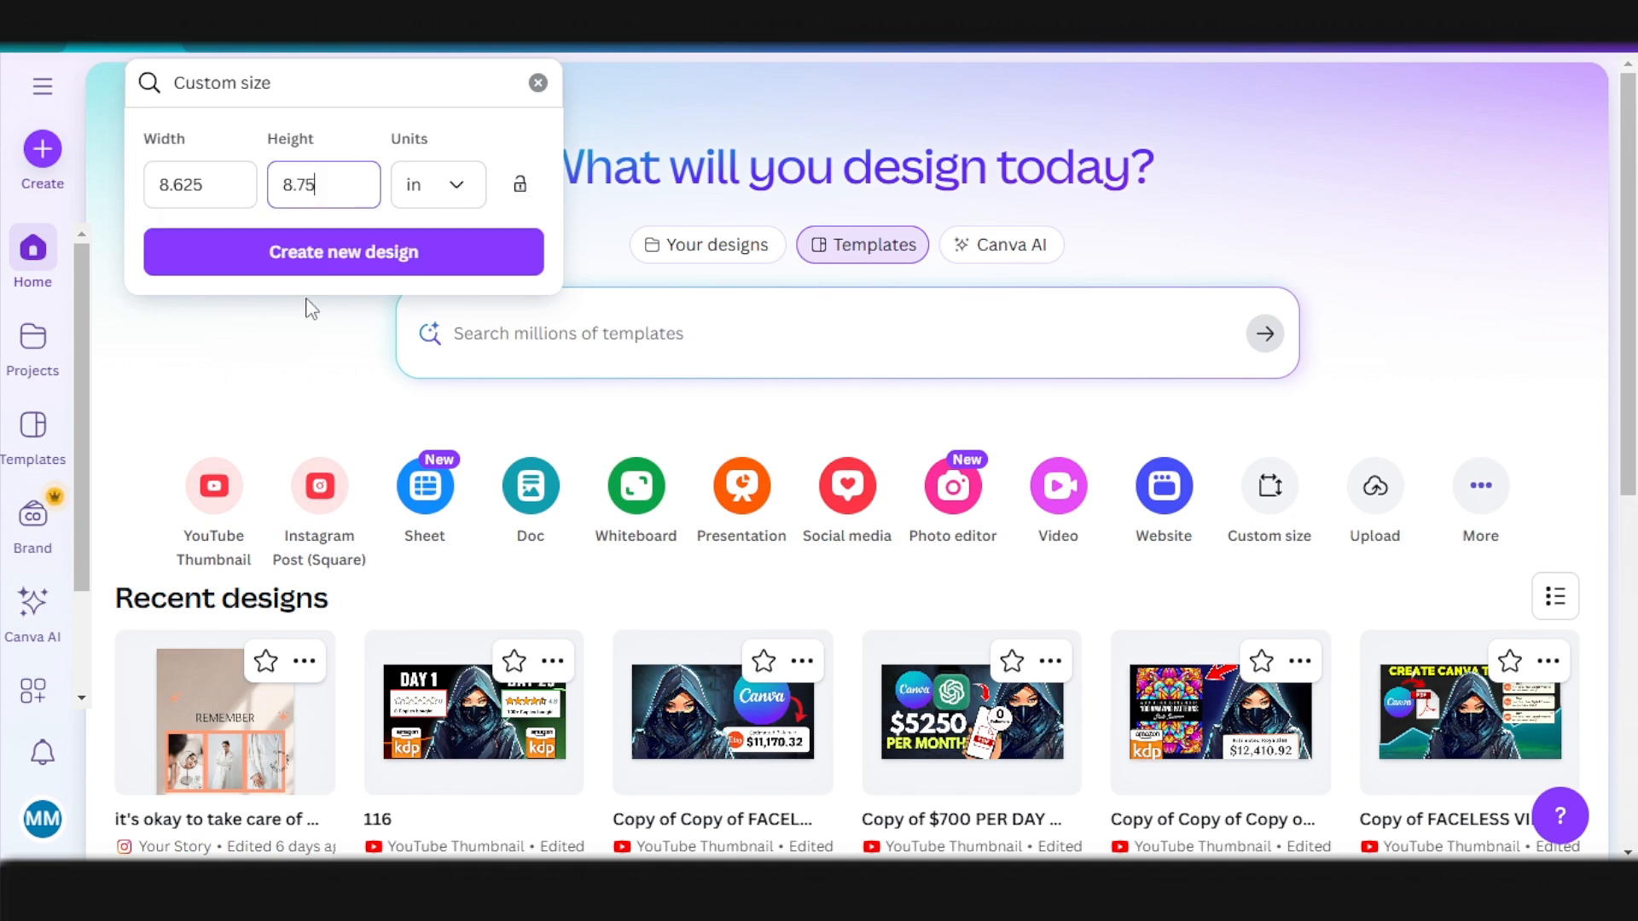
{"action": "left_click", "coordinate": [334, 254]}
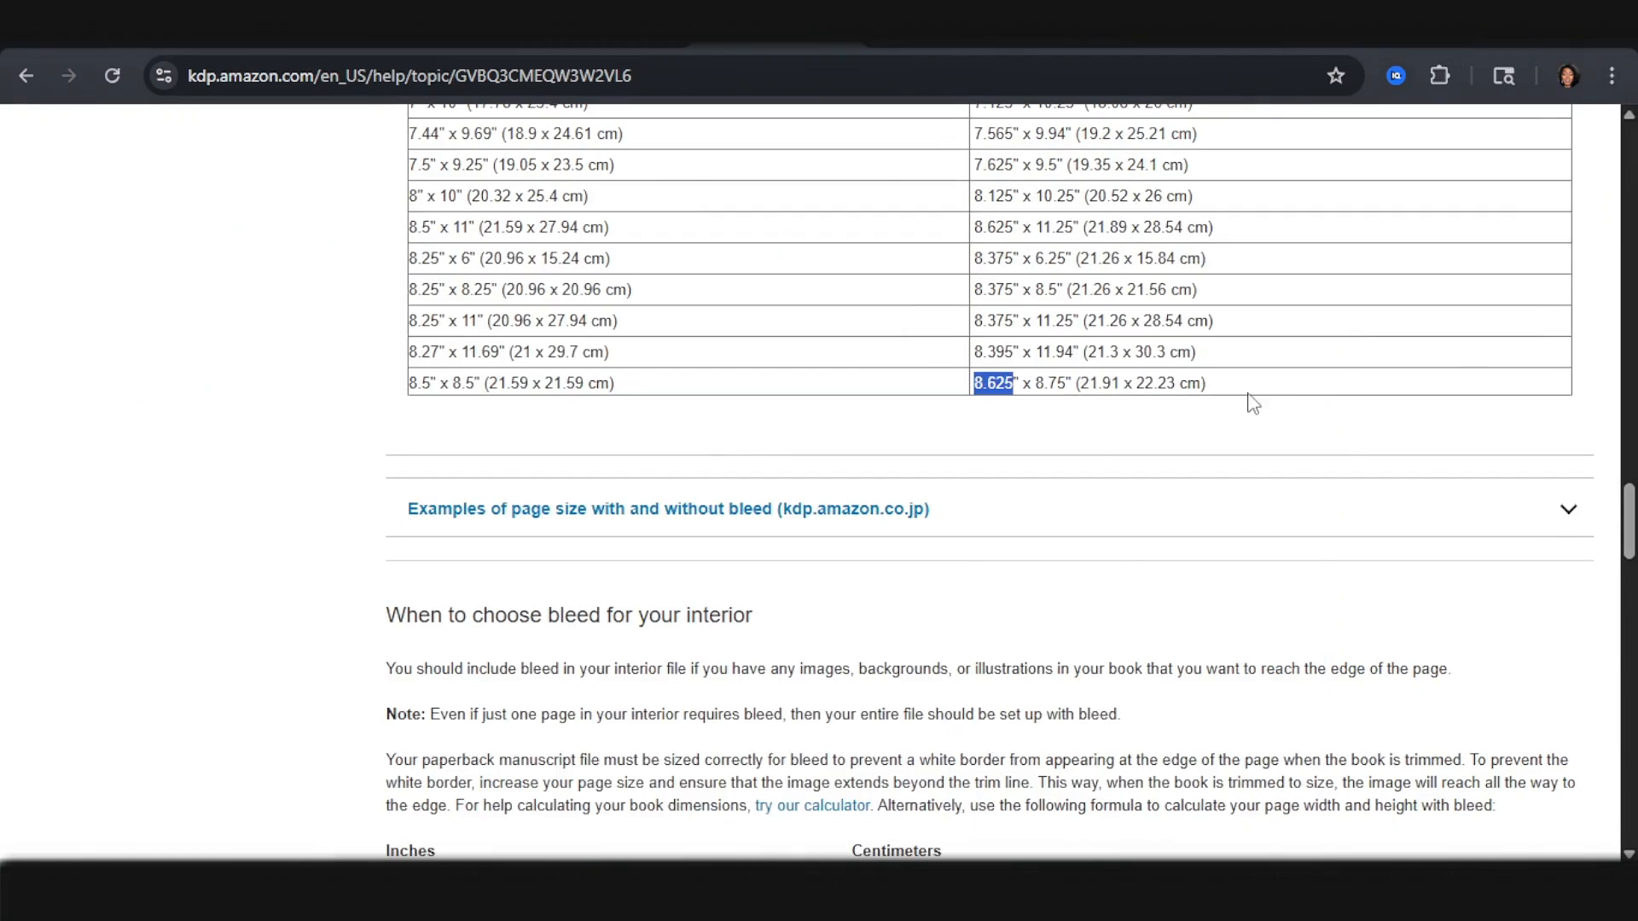
Step: Return to the KDP help page and read the guidance below the page size table, starting with when to choose bleed
{"action": "scroll", "coordinate": [1039, 502], "scroll_direction": "down", "scroll_amount": 2}
{"action": "scroll", "coordinate": [1047, 561], "scroll_direction": "down", "scroll_amount": 4}
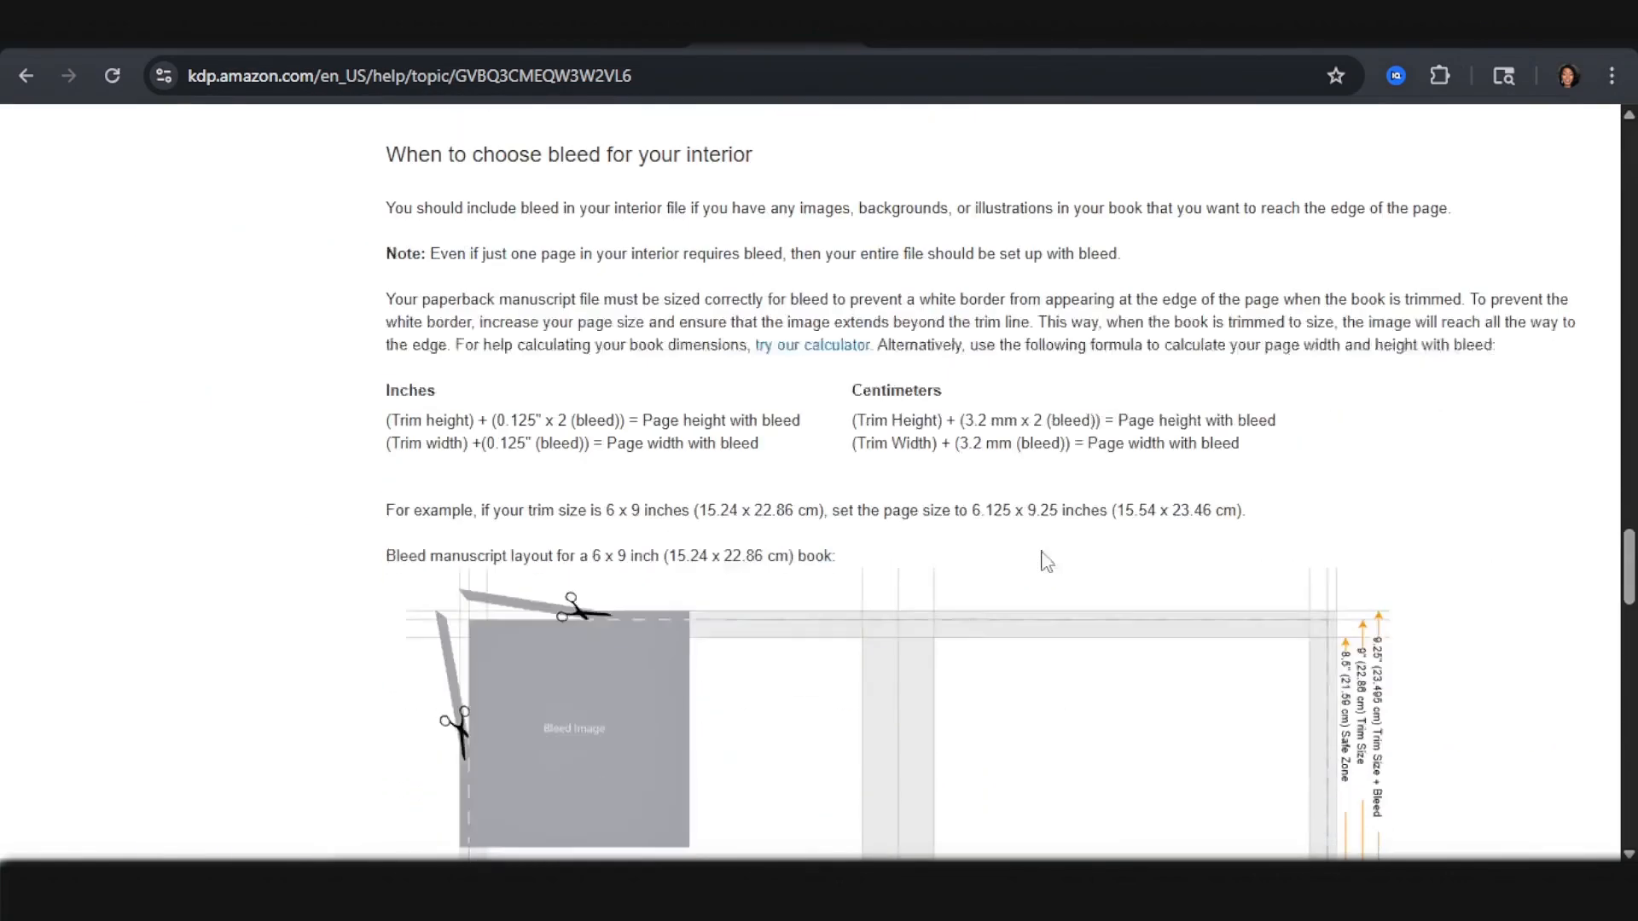
{"action": "scroll", "coordinate": [1046, 561], "scroll_direction": "down", "scroll_amount": 15}
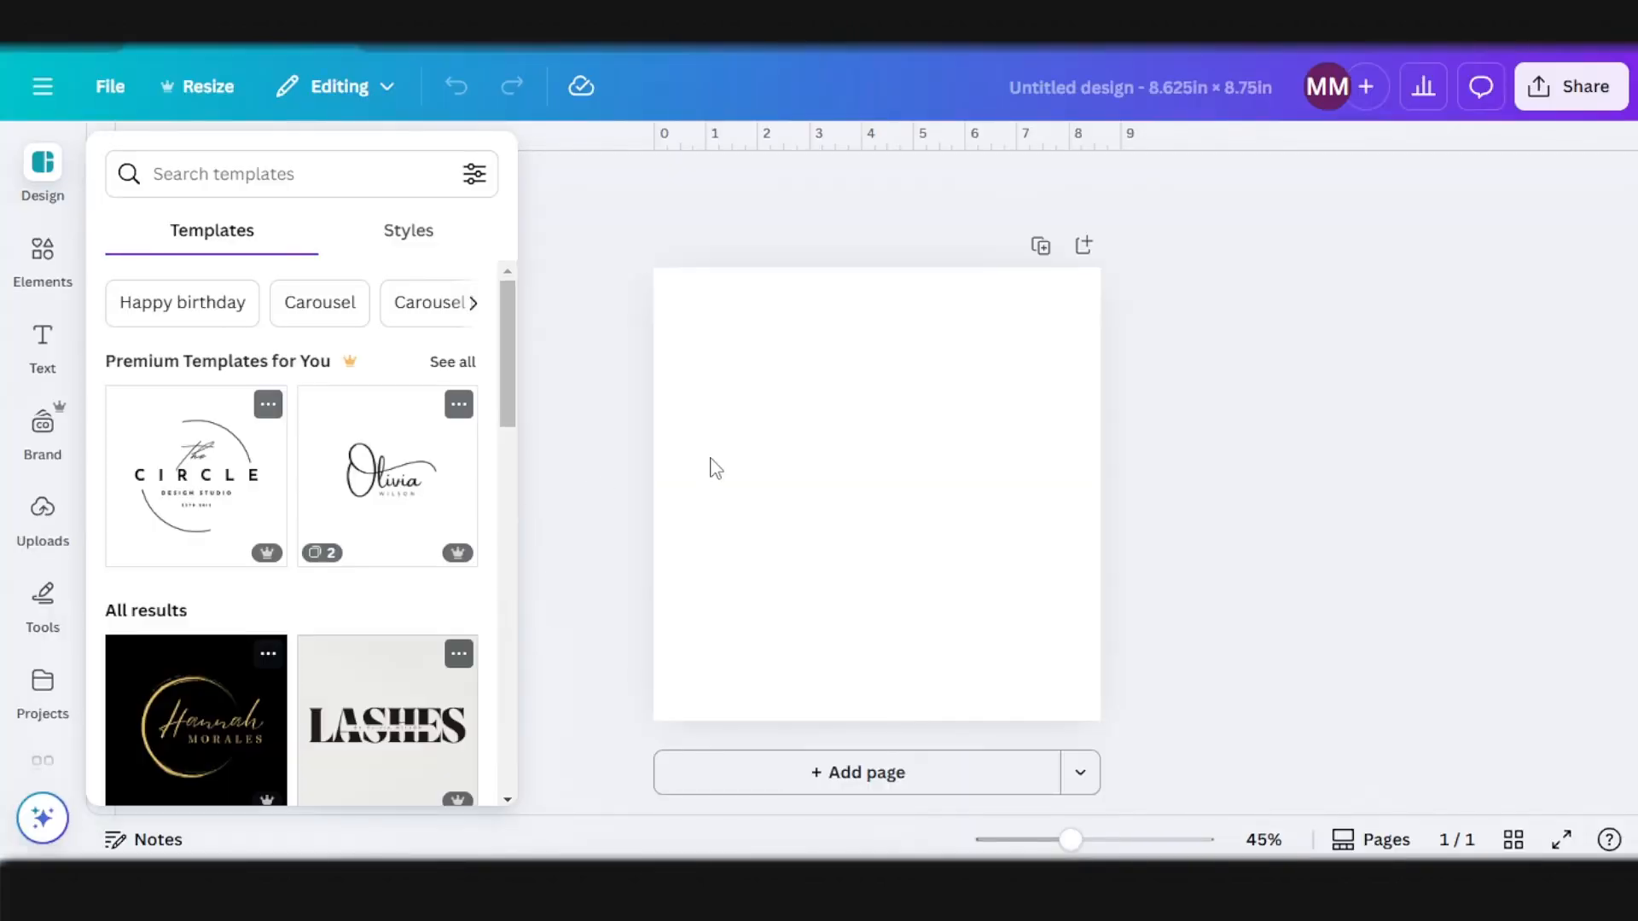
Step: In the blank Canva design, place a vertical guide about 0.388 in from the page's left edge and a horizontal guide near its top edge
{"action": "left_click", "coordinate": [600, 229]}
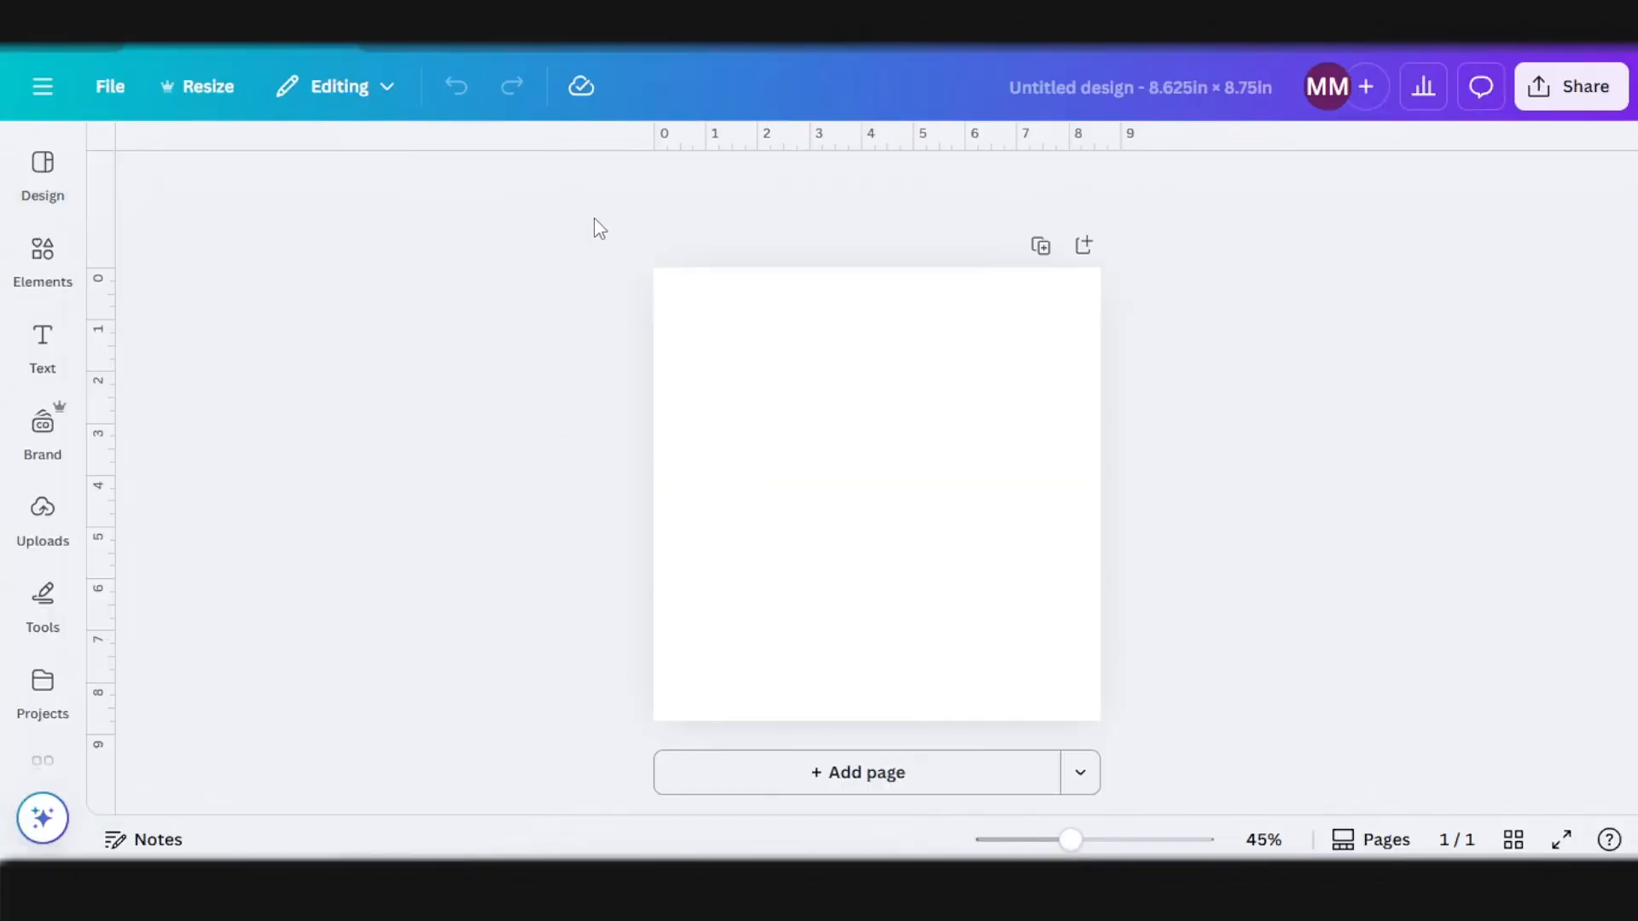
{"action": "scroll", "coordinate": [742, 427], "scroll_direction": "up", "scroll_amount": 2}
{"action": "scroll", "coordinate": [742, 427], "scroll_direction": "down", "scroll_amount": 1}
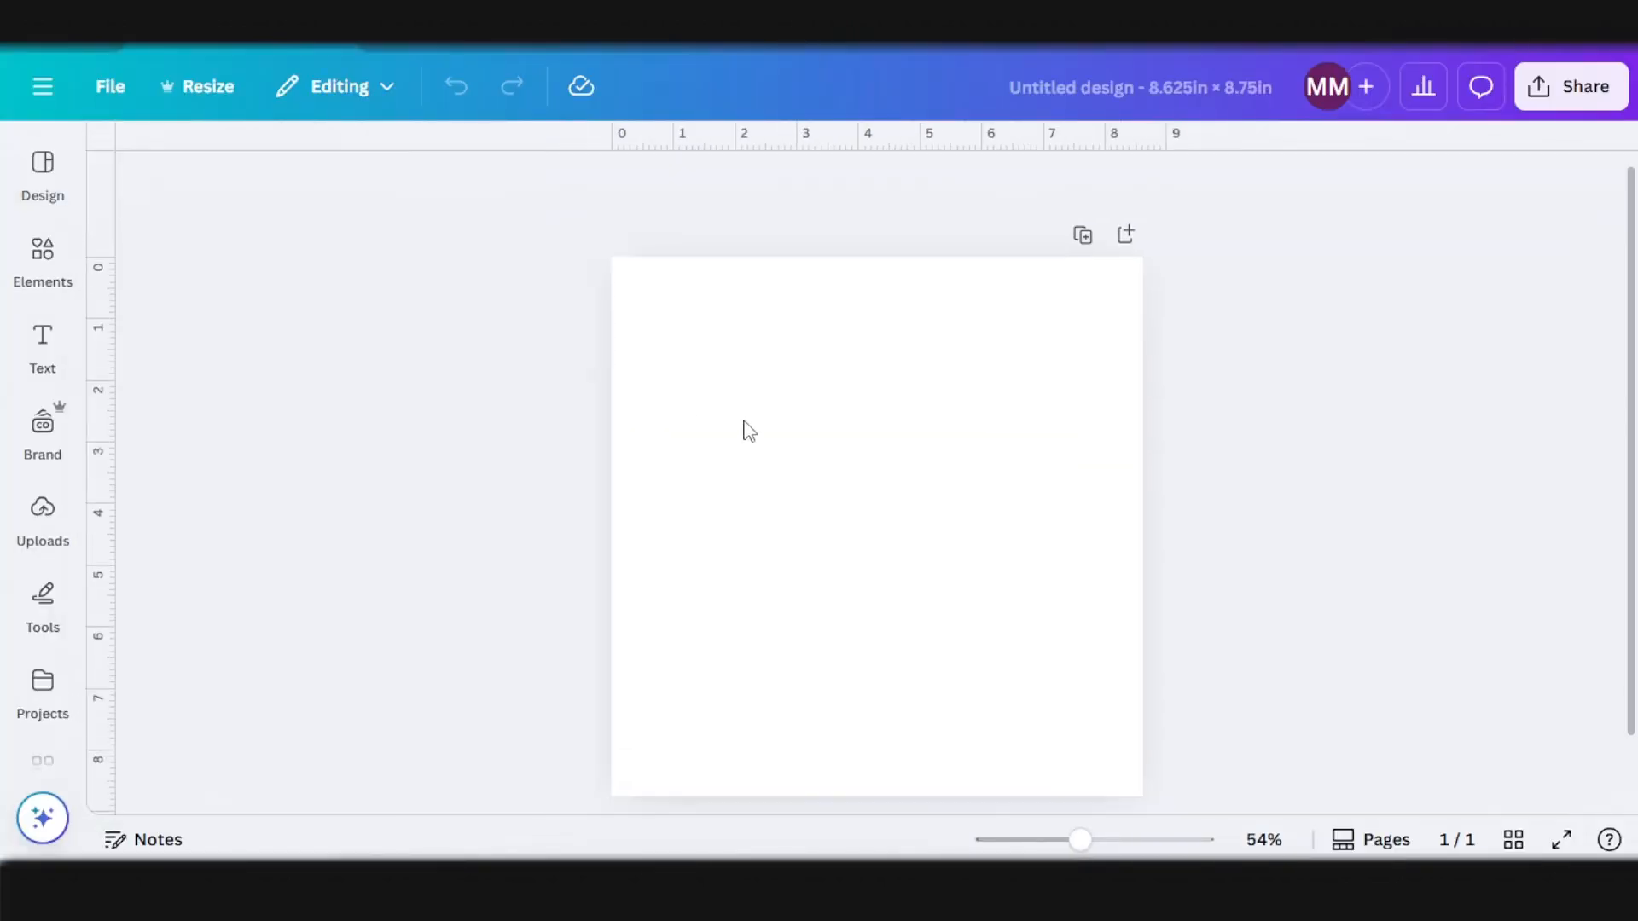
{"action": "scroll", "coordinate": [743, 429], "scroll_direction": "up", "scroll_amount": 5}
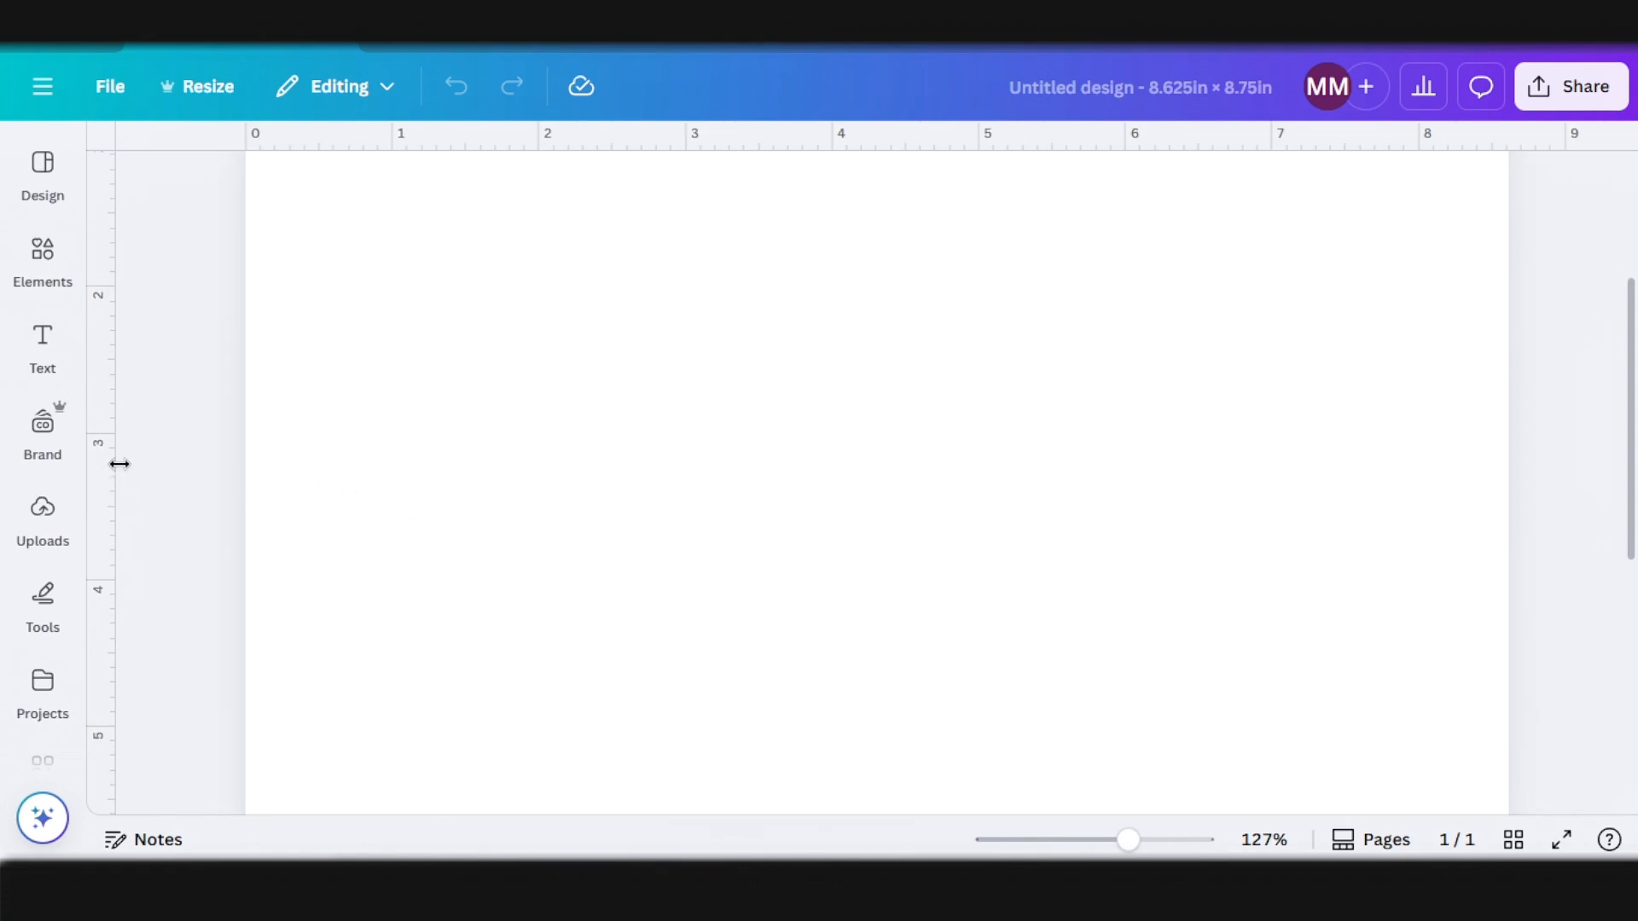
{"action": "left_click_drag", "start_coordinate": [111, 461], "coordinate": [302, 526]}
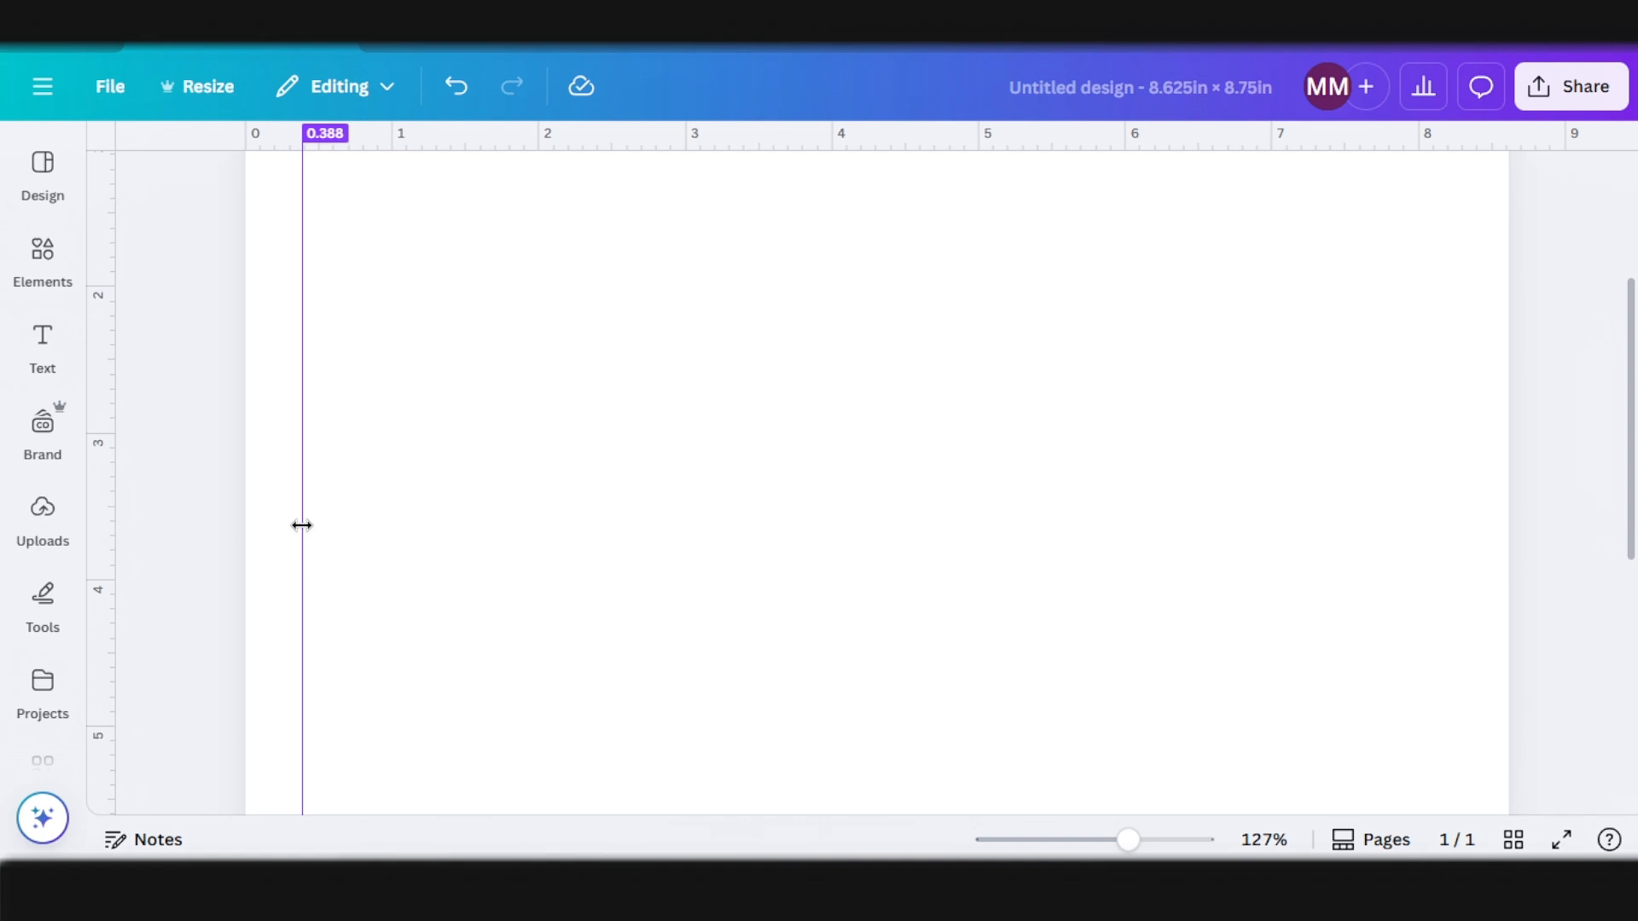
{"action": "scroll", "coordinate": [256, 230], "scroll_direction": "up", "scroll_amount": 3}
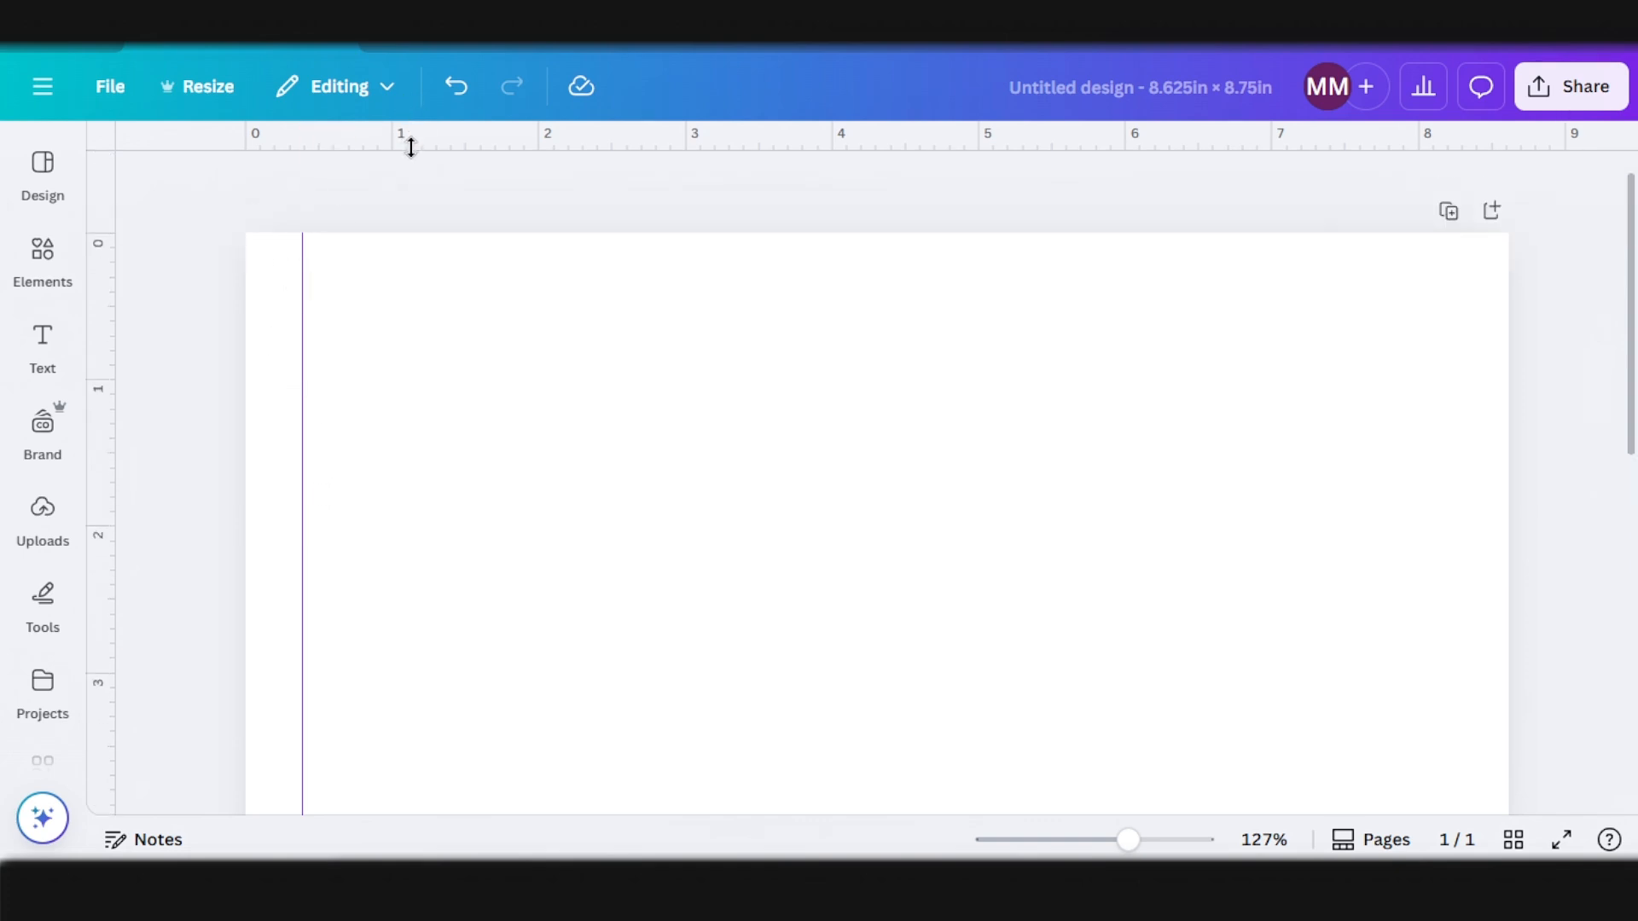
{"action": "left_click_drag", "start_coordinate": [412, 144], "coordinate": [413, 291]}
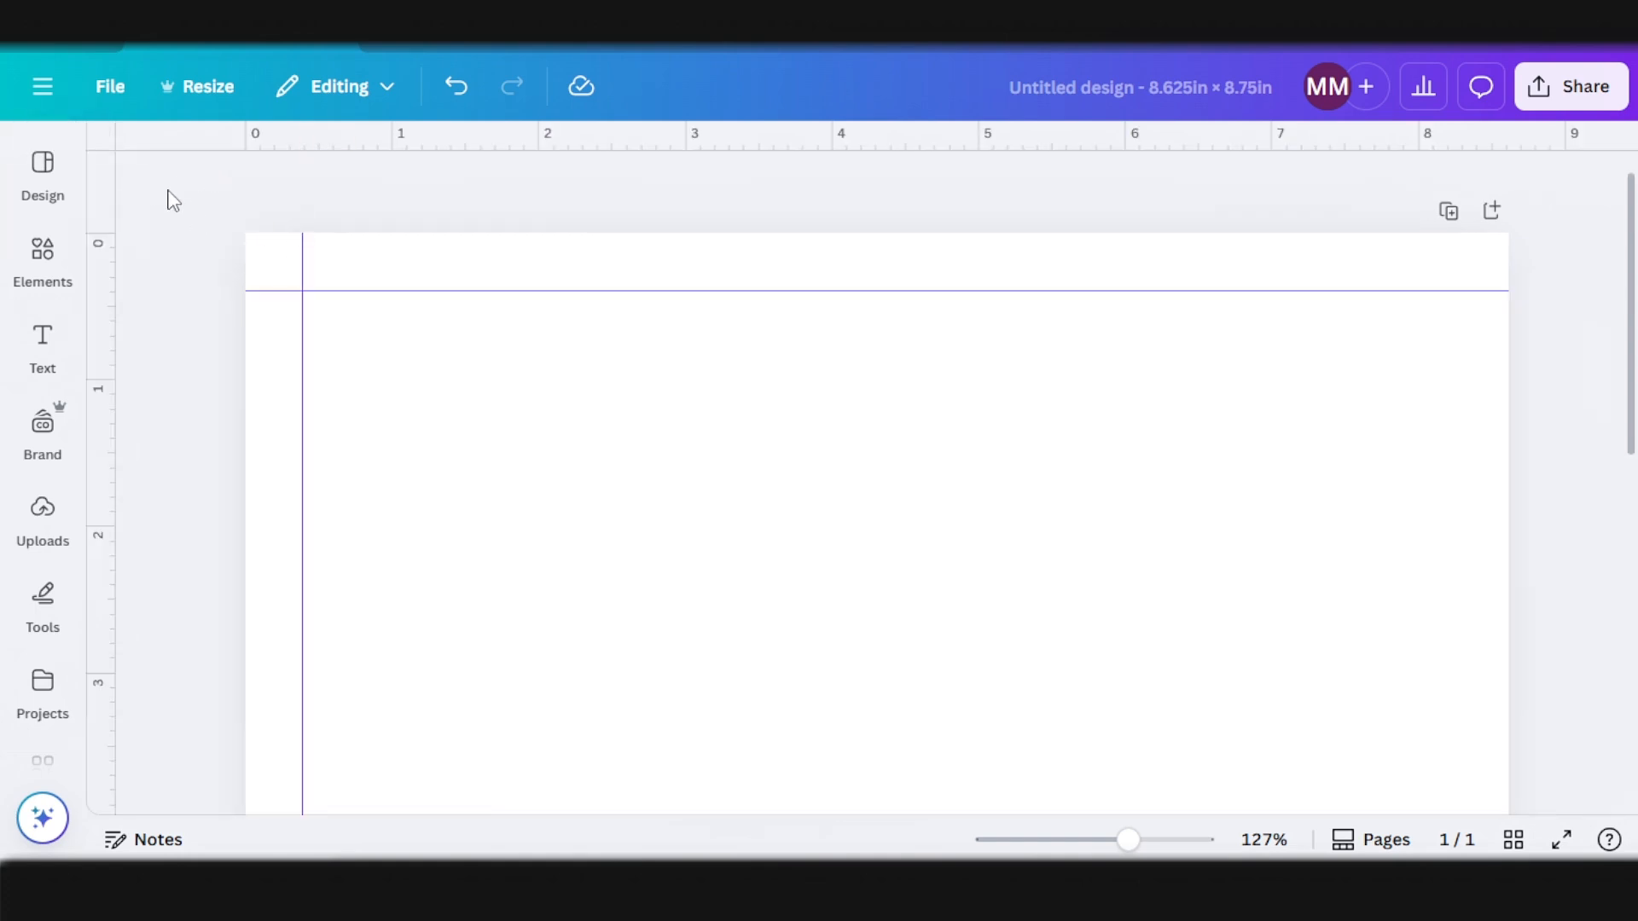
Step: Check the design's ruler and guide settings in Canva, leaving the options as they are
{"action": "left_click", "coordinate": [107, 92]}
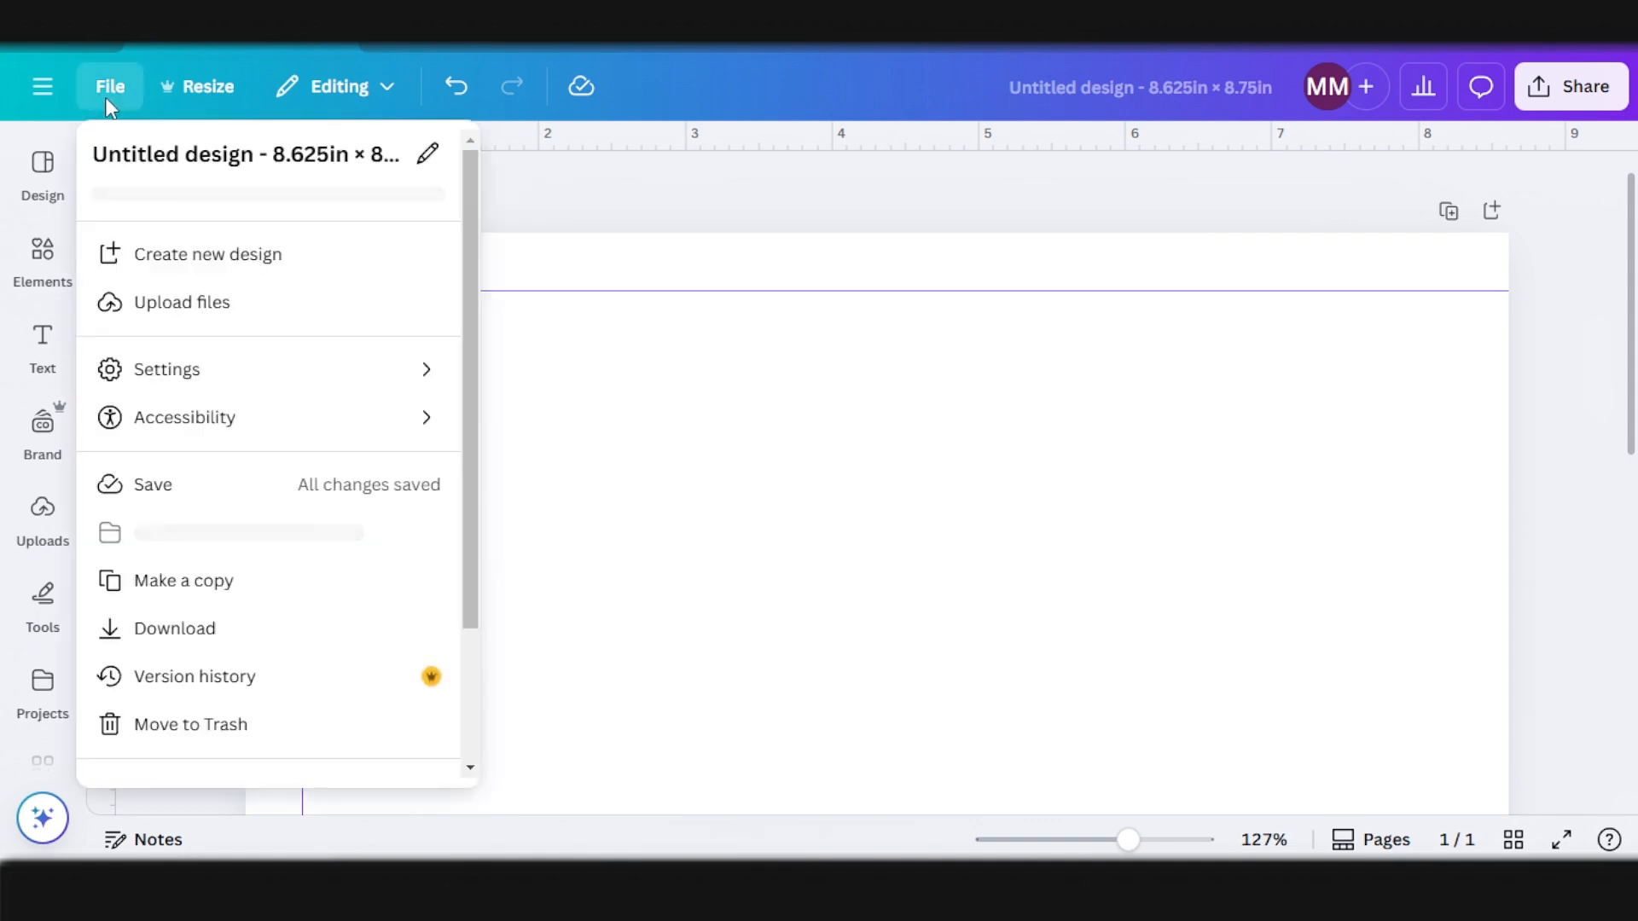
{"action": "left_click", "coordinate": [431, 375]}
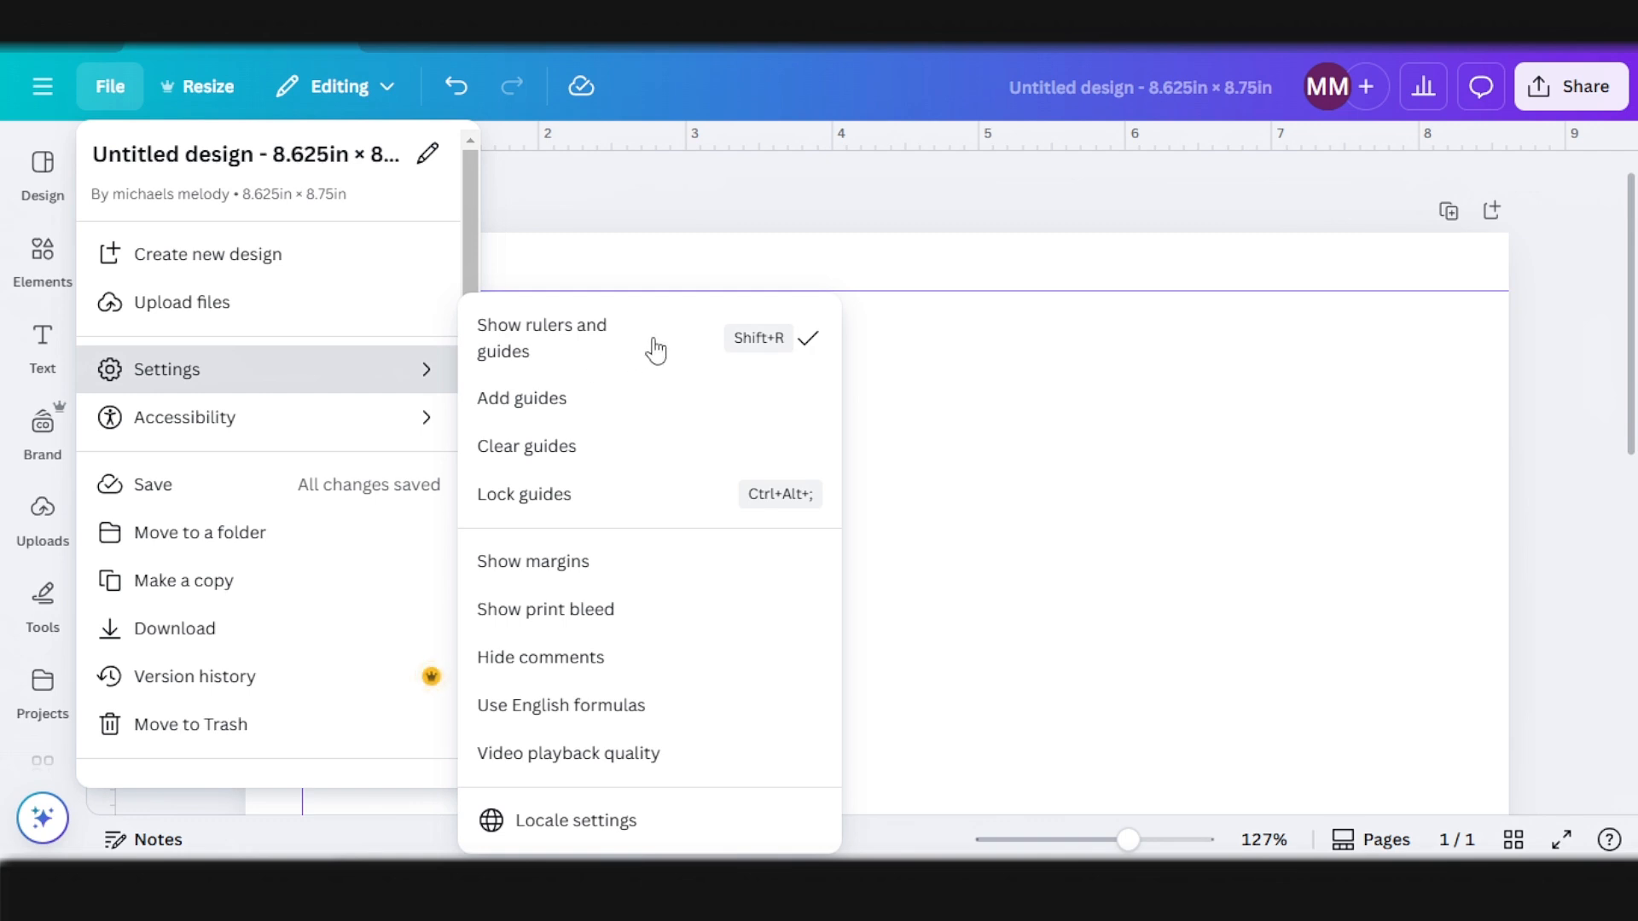
{"action": "left_click", "coordinate": [669, 176]}
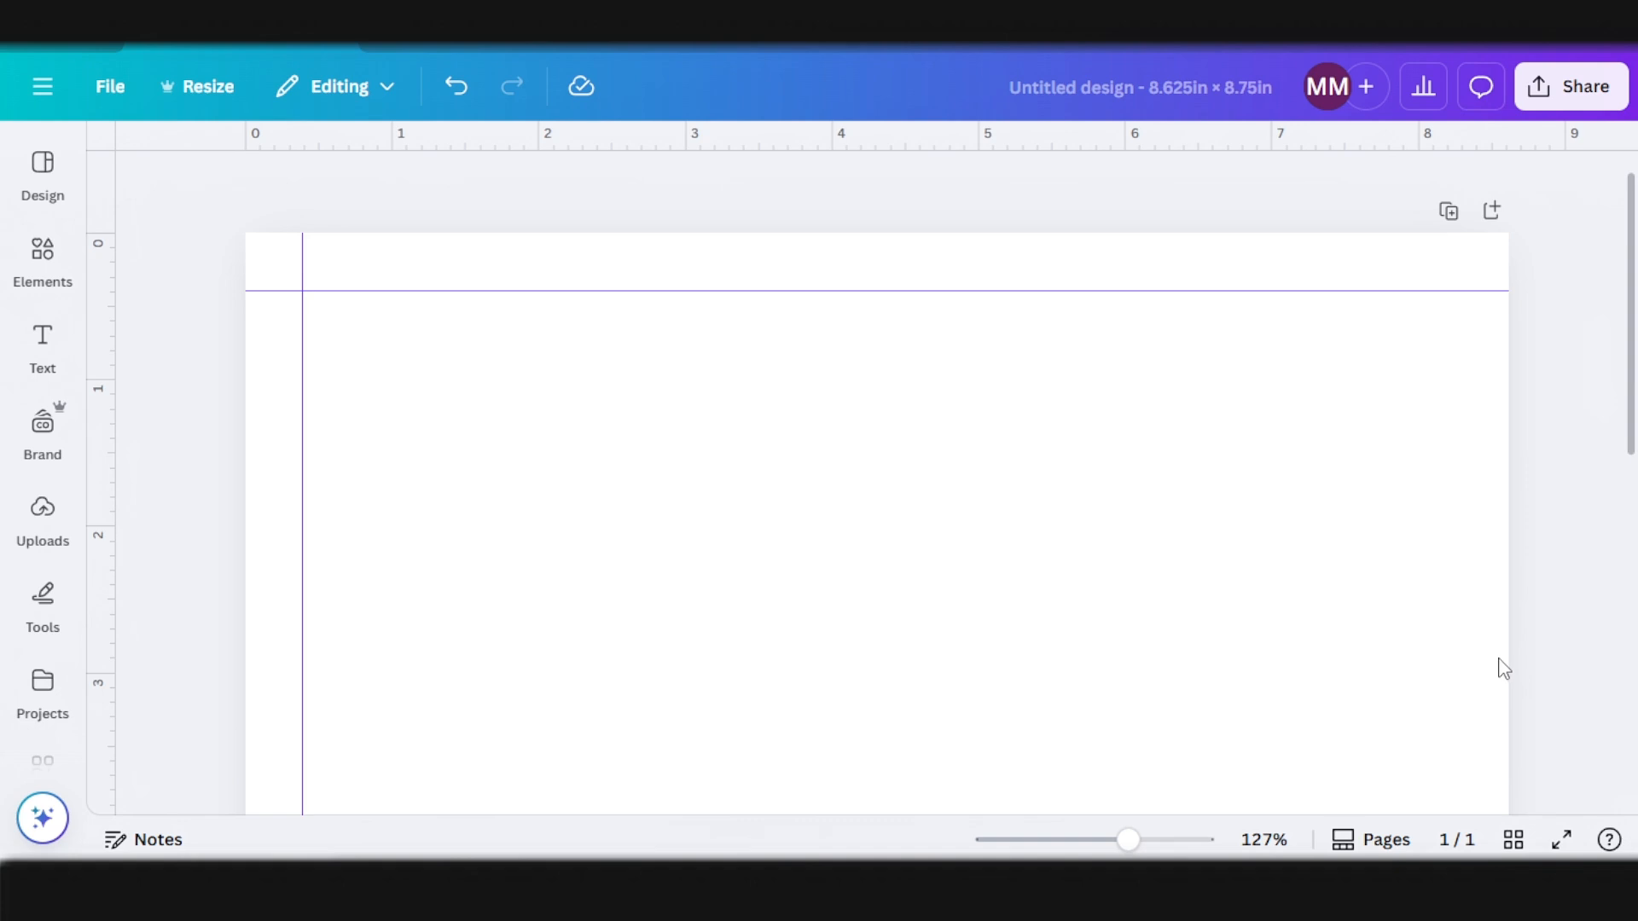
Step: Add a square shape in the page's upper-left corner and resize it to about 0.4 × 0.4 in, fitting the guide intersection
{"action": "left_click", "coordinate": [58, 273]}
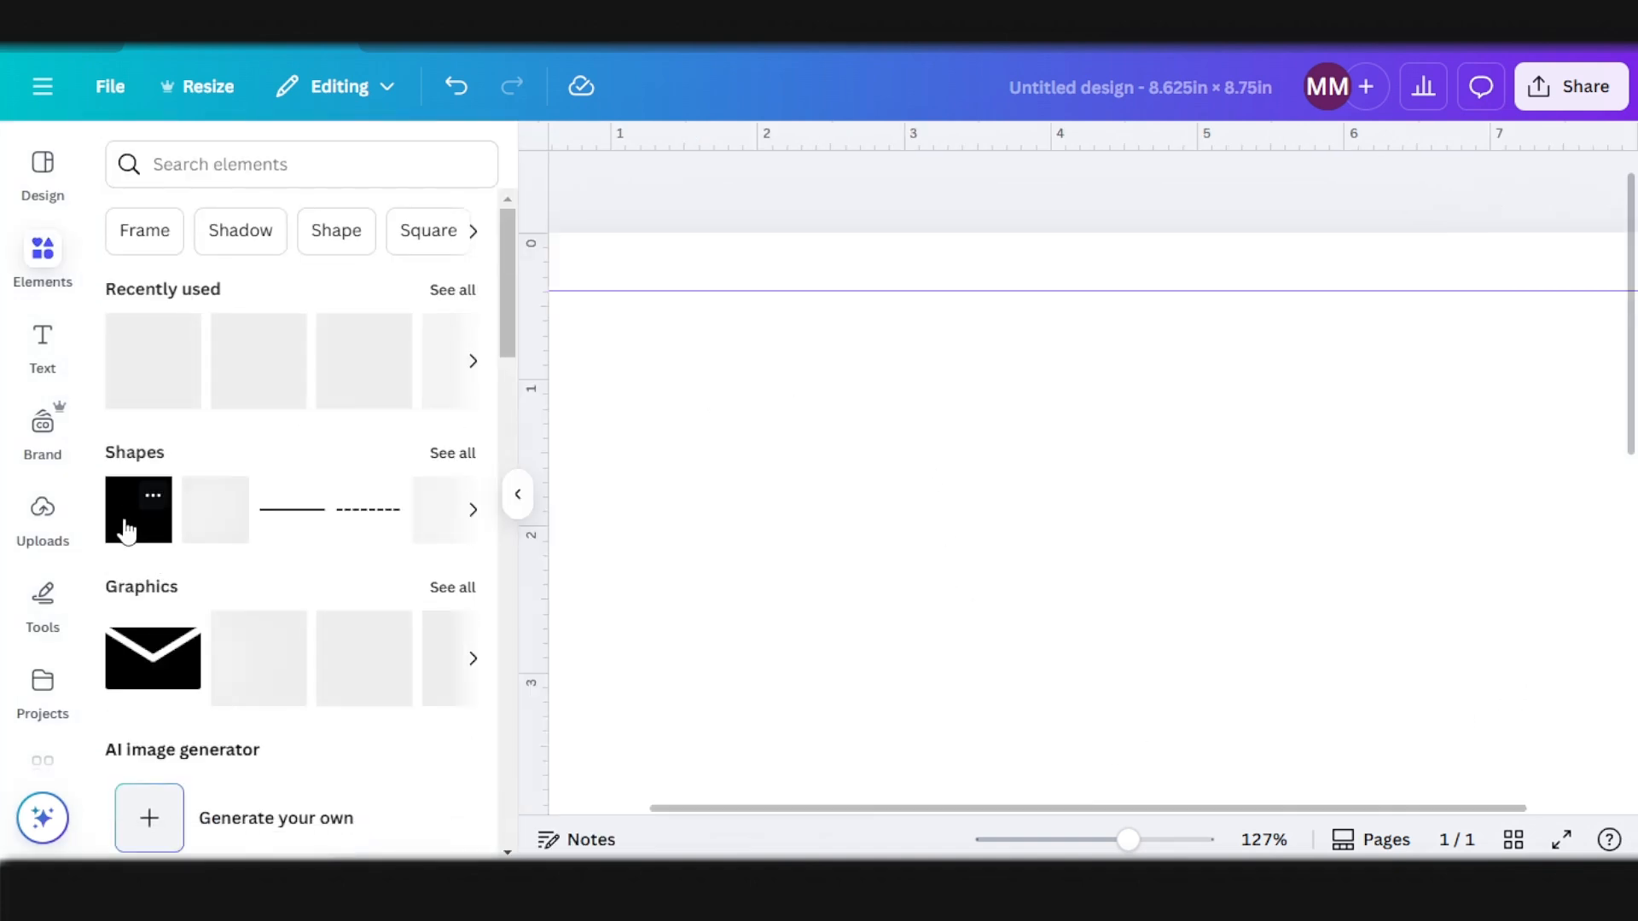
{"action": "left_click", "coordinate": [125, 529]}
{"action": "scroll", "coordinate": [546, 546], "scroll_direction": "up", "scroll_amount": 4}
{"action": "left_click_drag", "start_coordinate": [738, 662], "coordinate": [440, 465]}
{"action": "scroll", "coordinate": [298, 334], "scroll_direction": "down", "scroll_amount": 1}
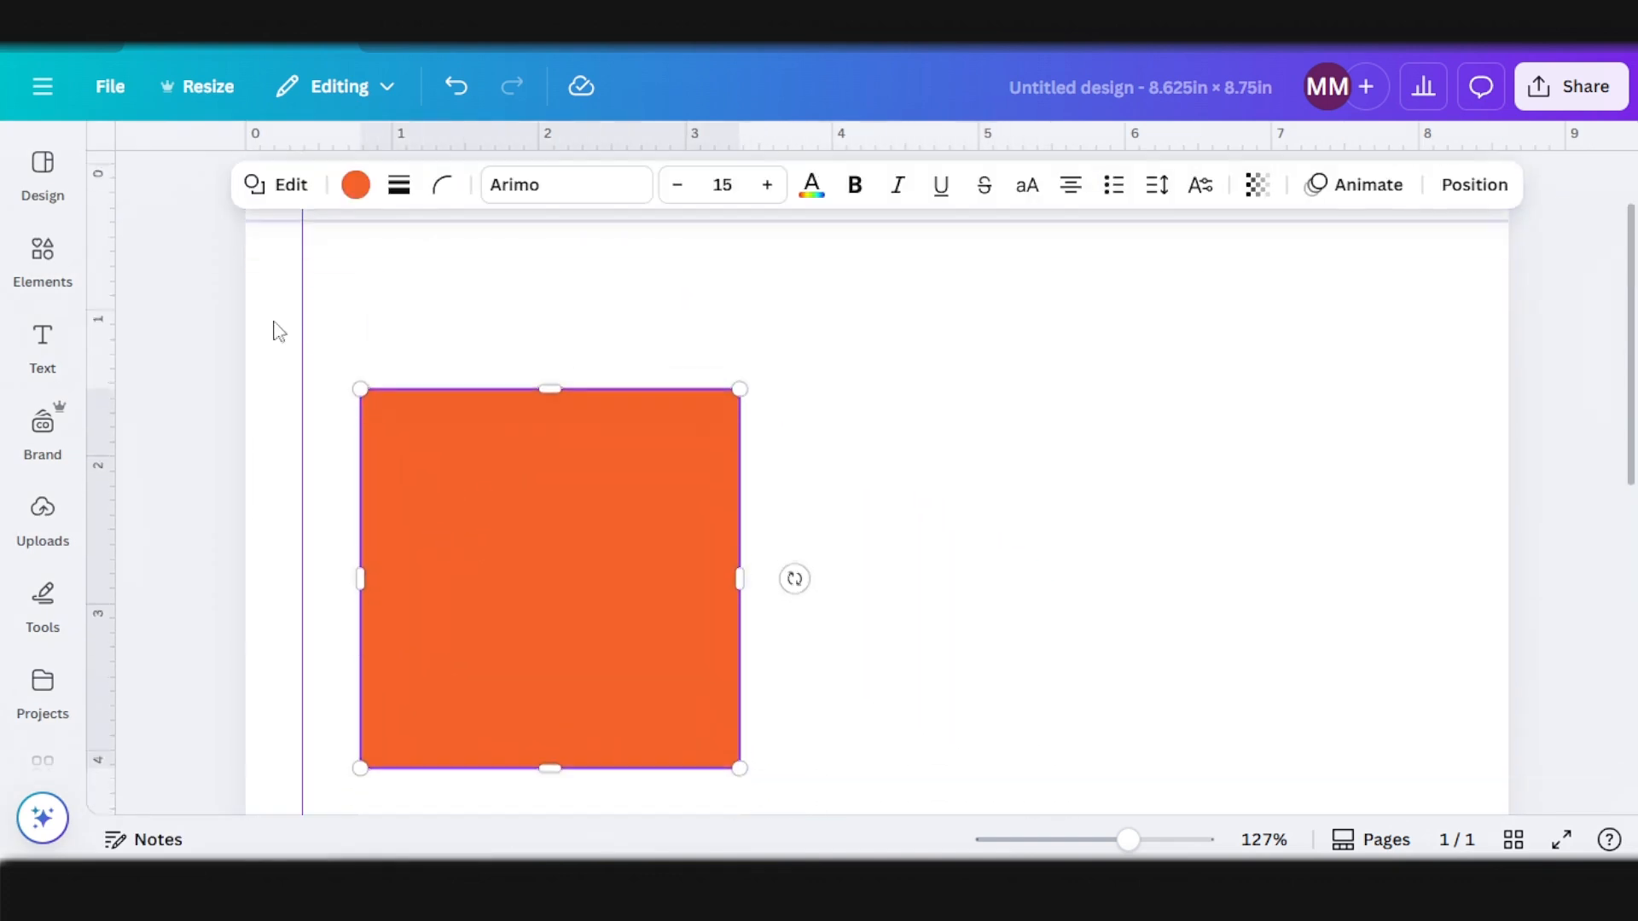
{"action": "scroll", "coordinate": [279, 330], "scroll_direction": "up", "scroll_amount": 2}
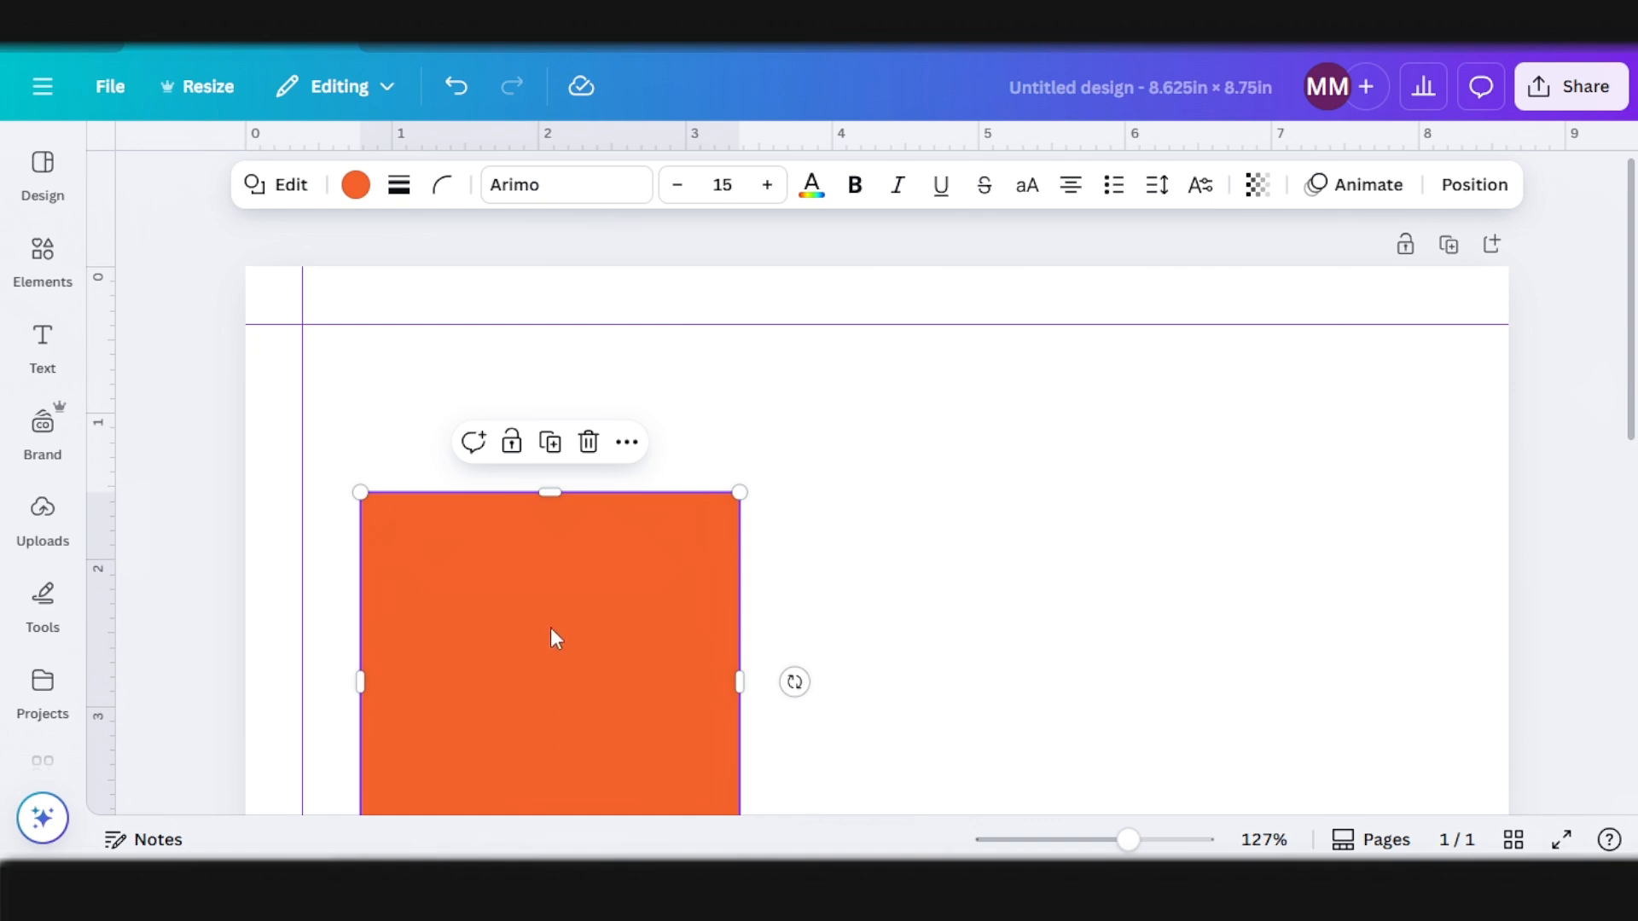
{"action": "left_click_drag", "start_coordinate": [553, 638], "coordinate": [446, 417]}
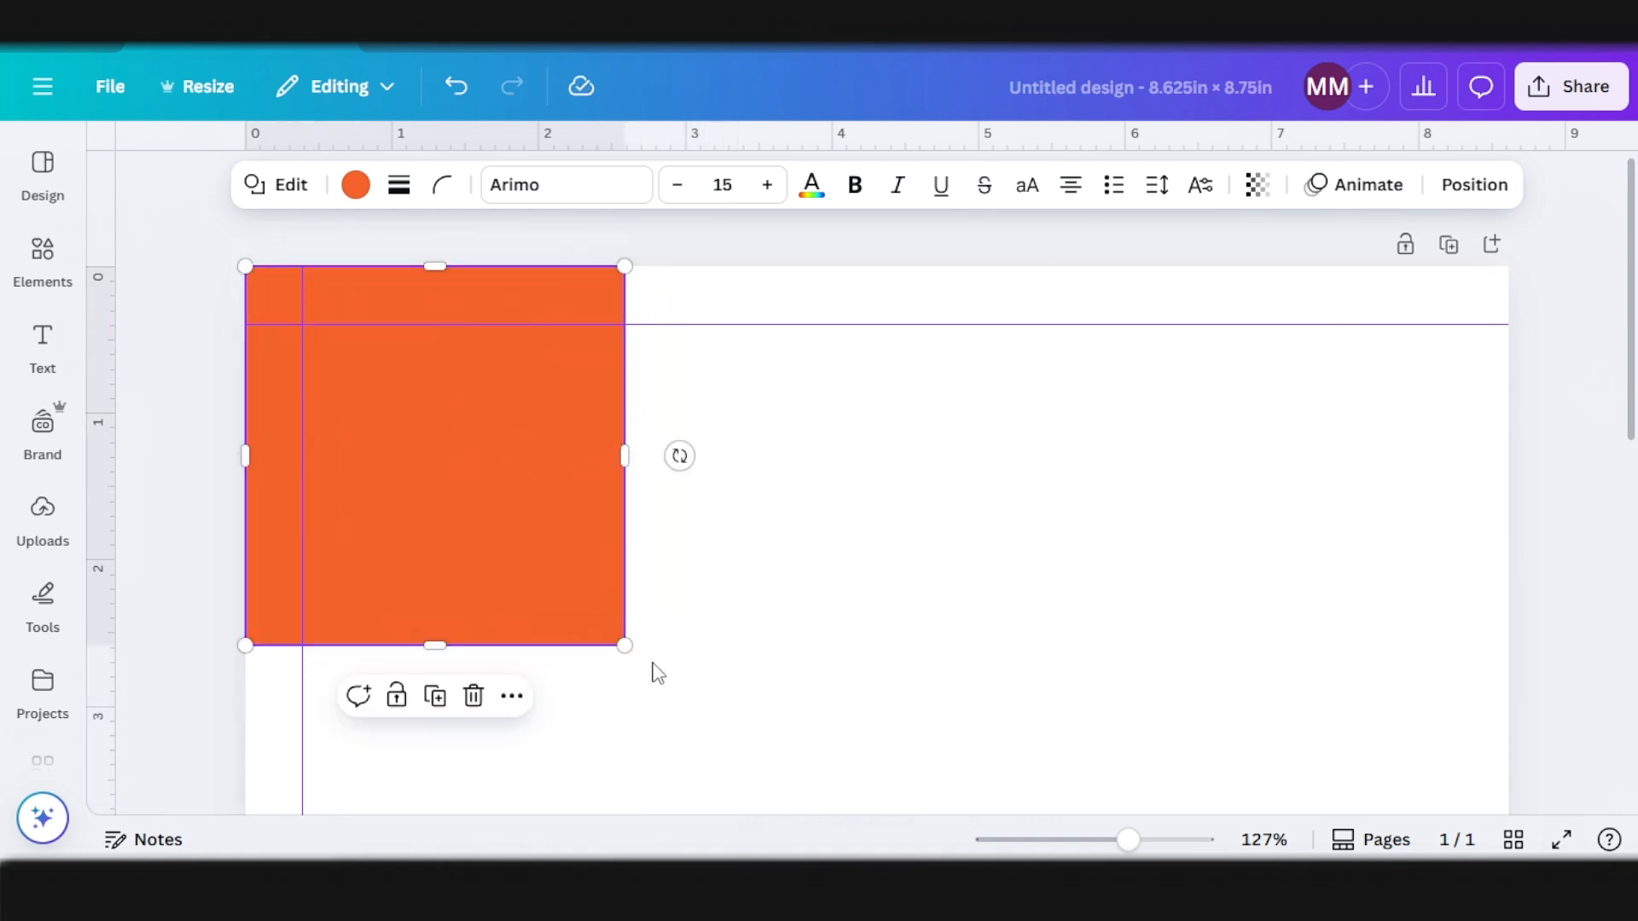
{"action": "left_click_drag", "start_coordinate": [625, 646], "coordinate": [304, 325]}
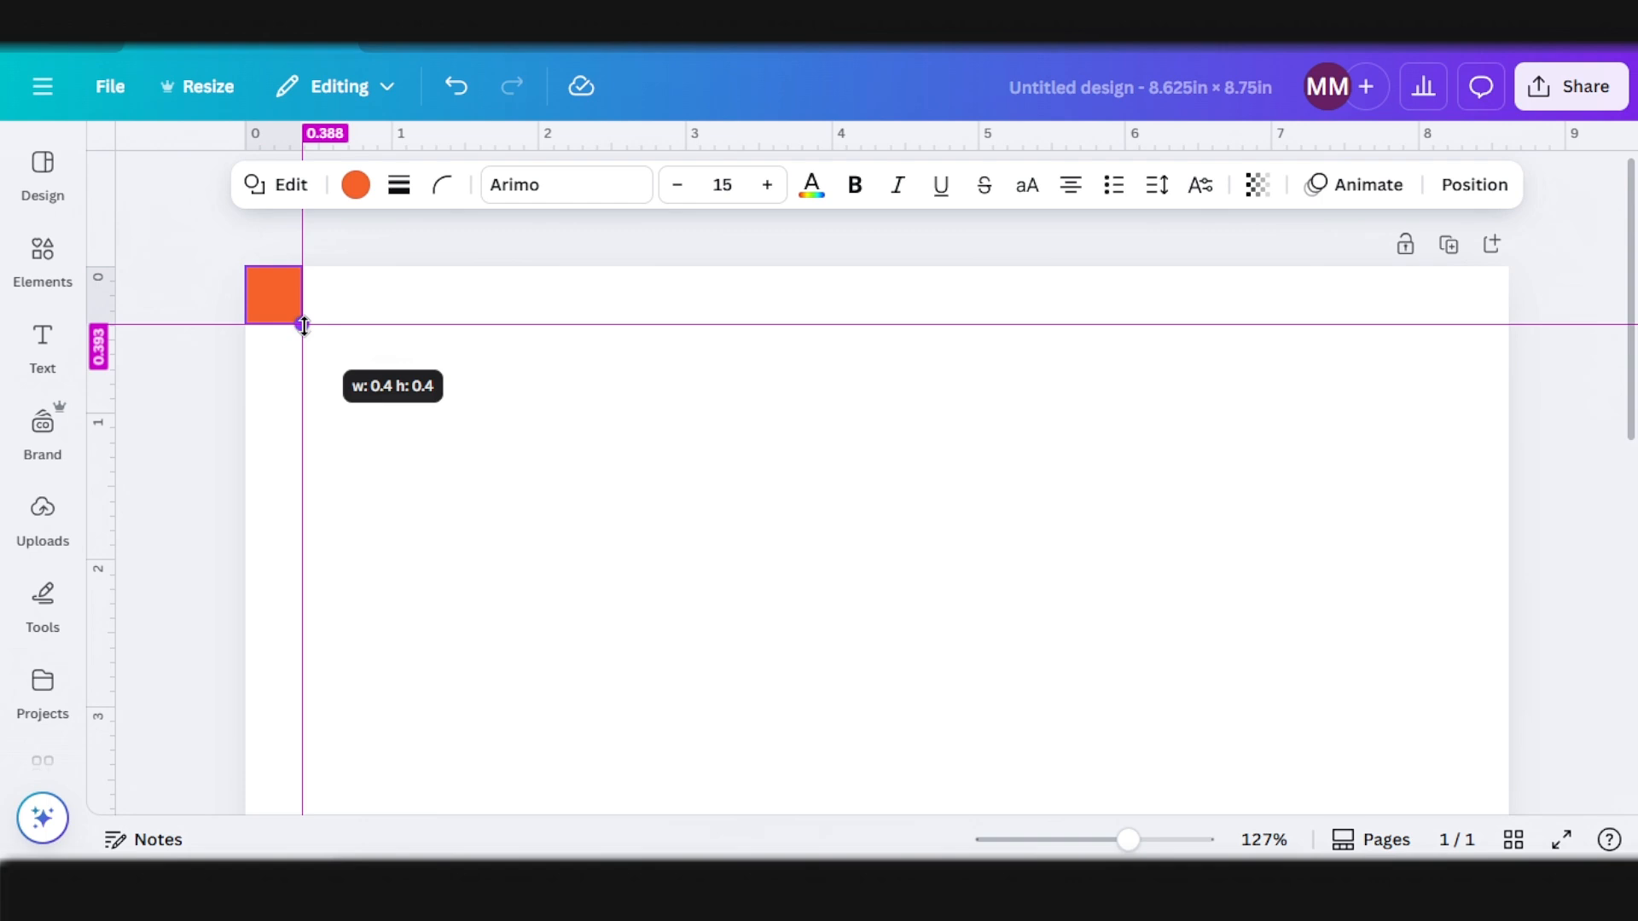
{"action": "left_click_drag", "start_coordinate": [304, 325], "coordinate": [304, 326]}
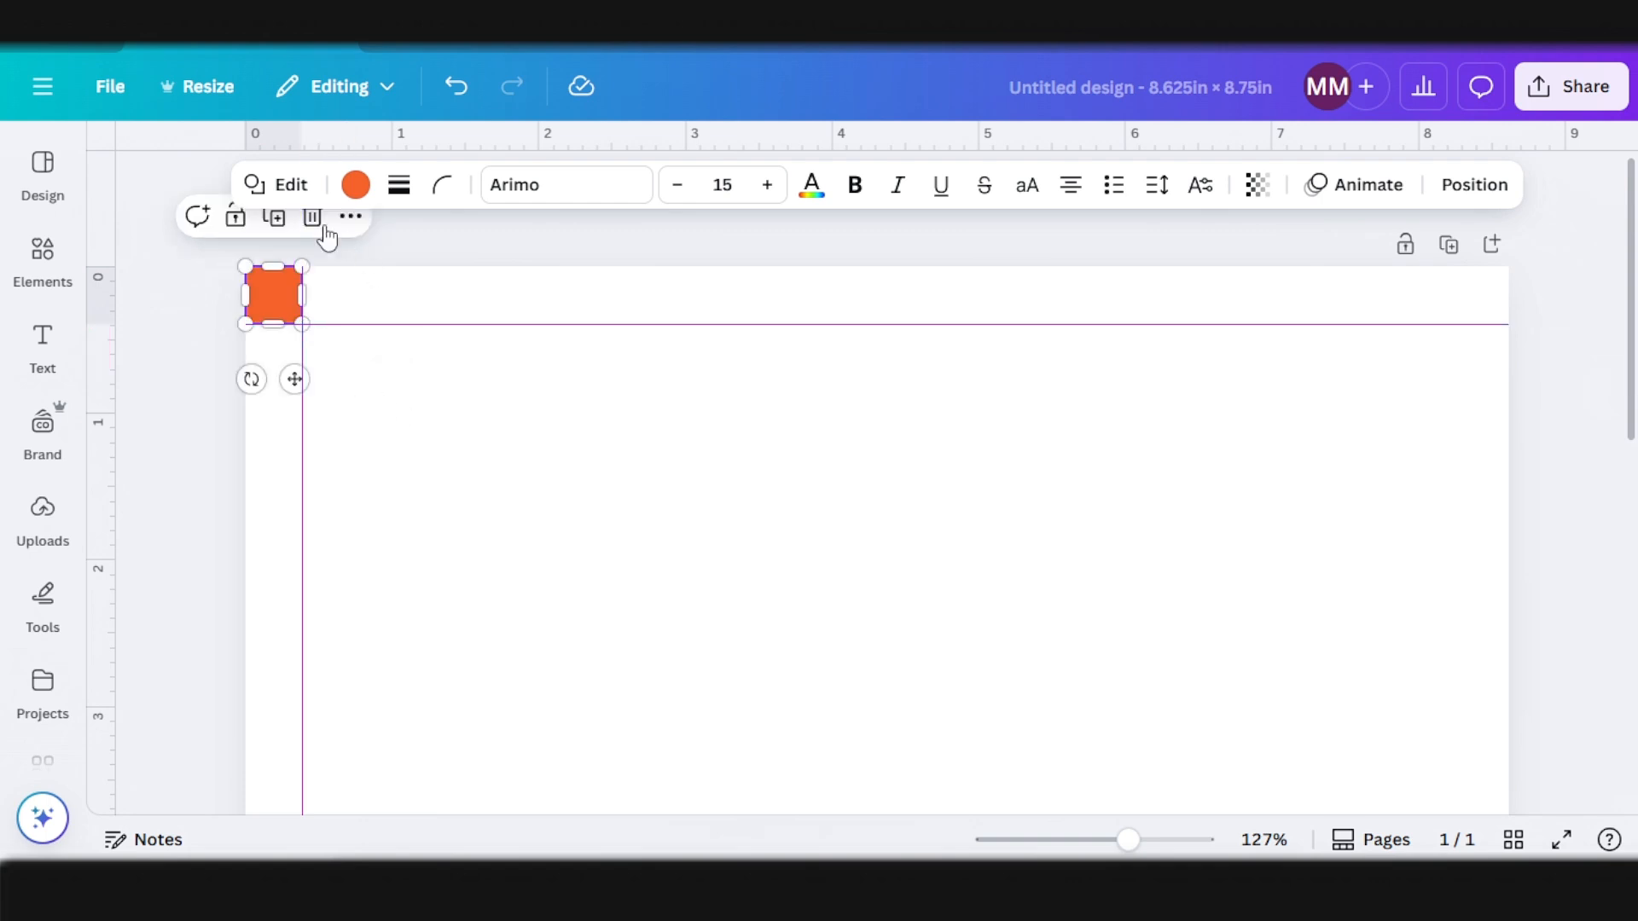
Step: Duplicate the square into the page's lower-right corner and place a horizontal guide at 8.357 in and a vertical guide along its inner edges
{"action": "left_click", "coordinate": [273, 217]}
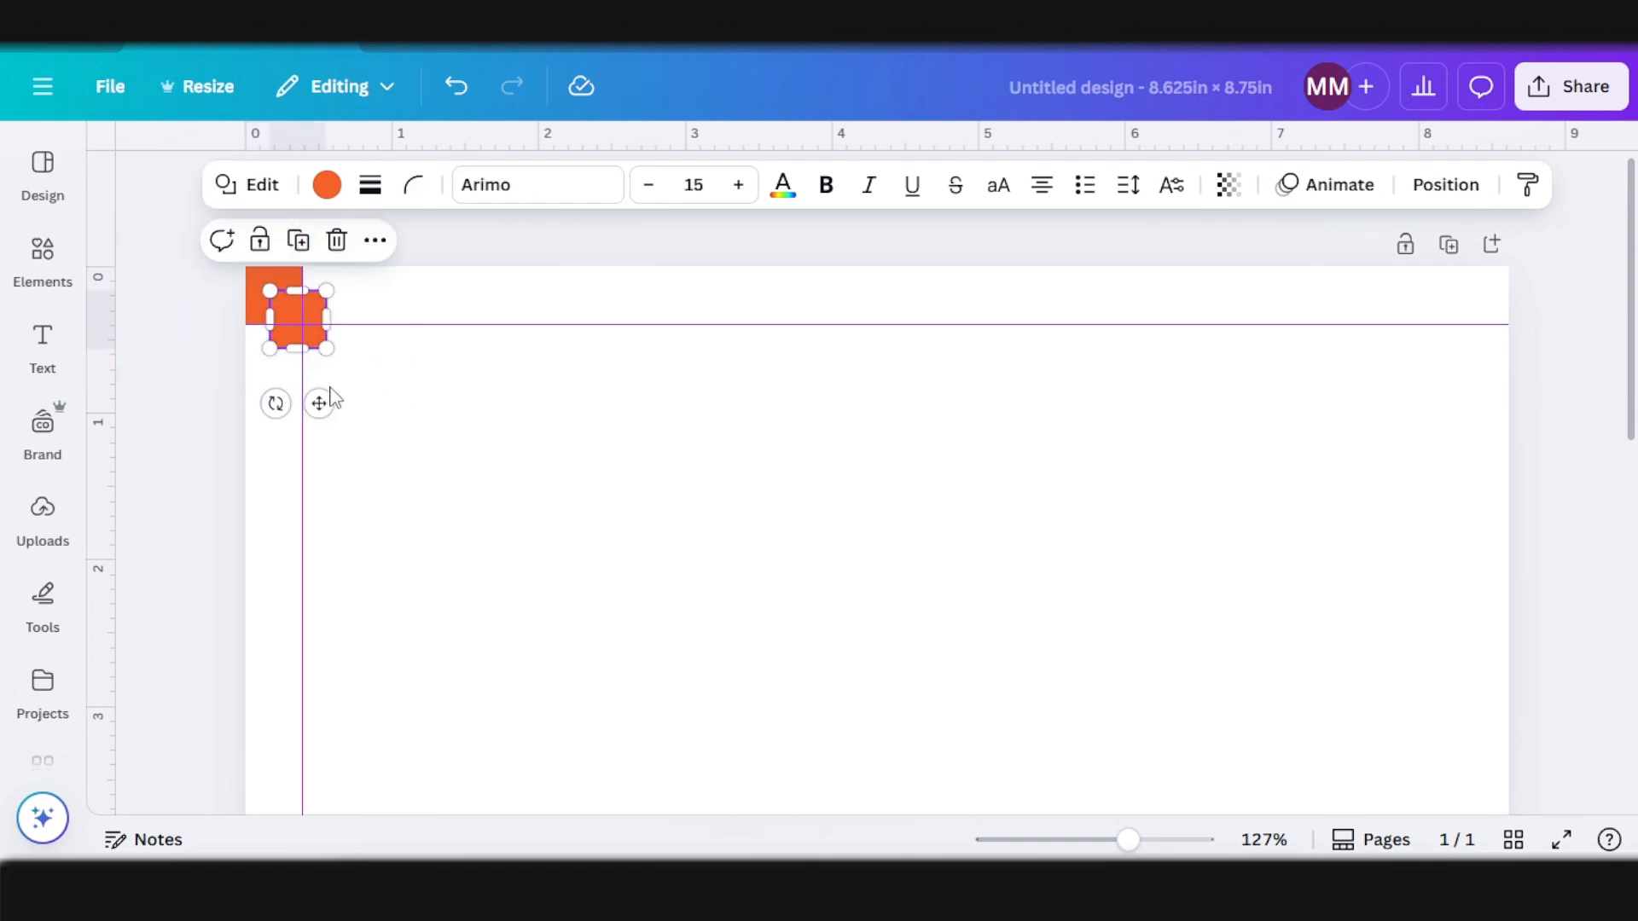
{"action": "left_click_drag", "start_coordinate": [320, 404], "coordinate": [1554, 721]}
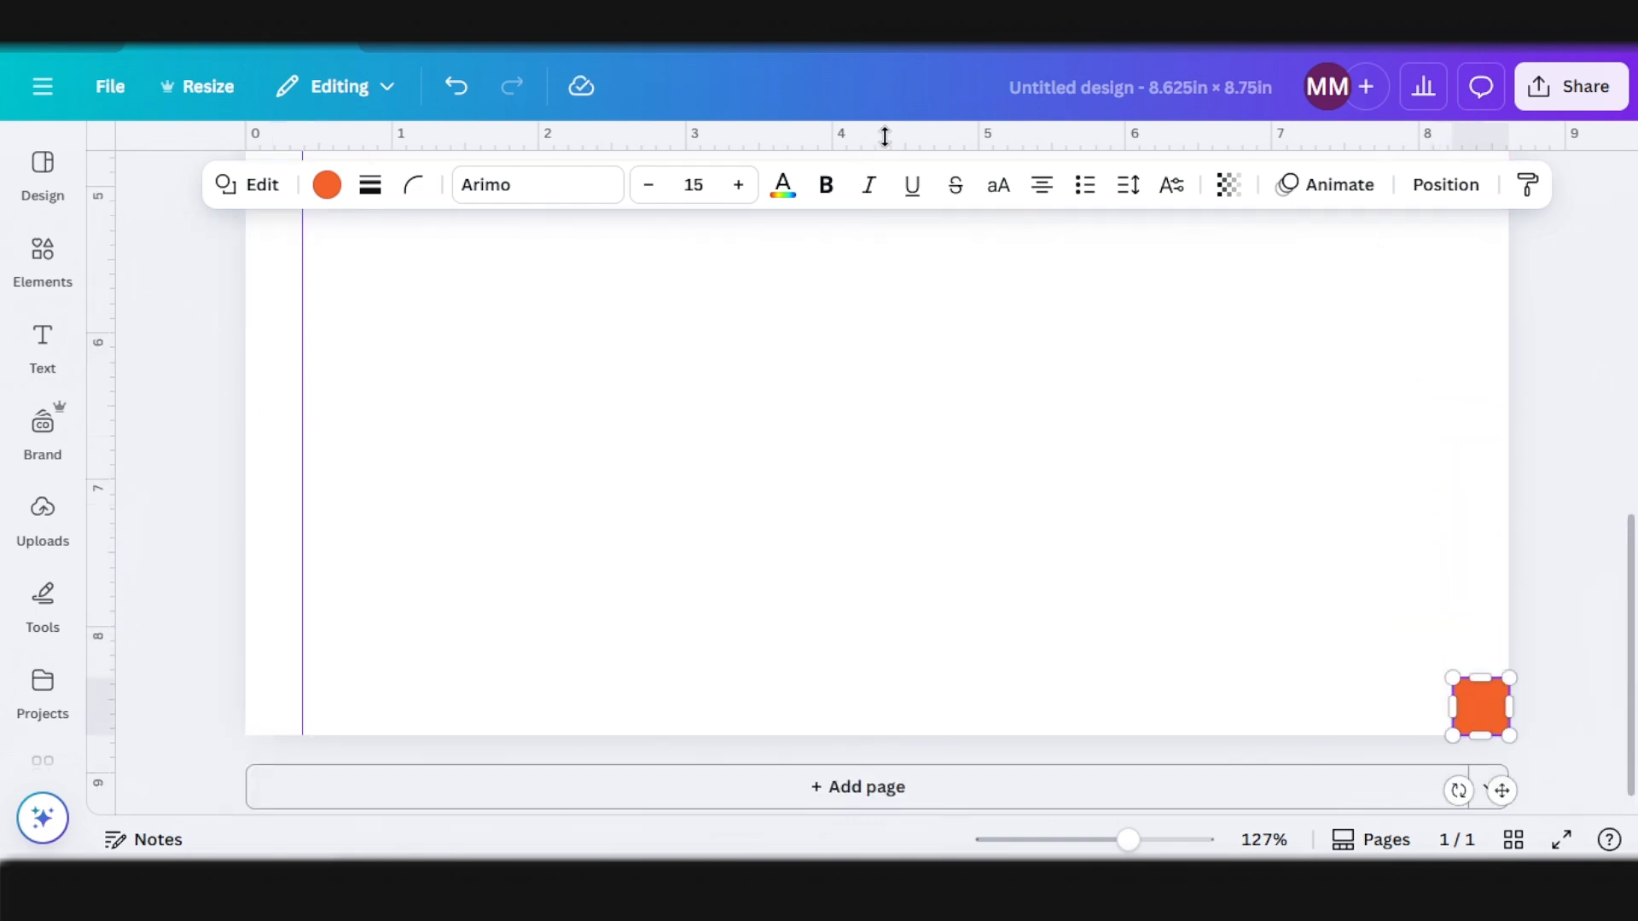
{"action": "left_click_drag", "start_coordinate": [884, 137], "coordinate": [997, 682]}
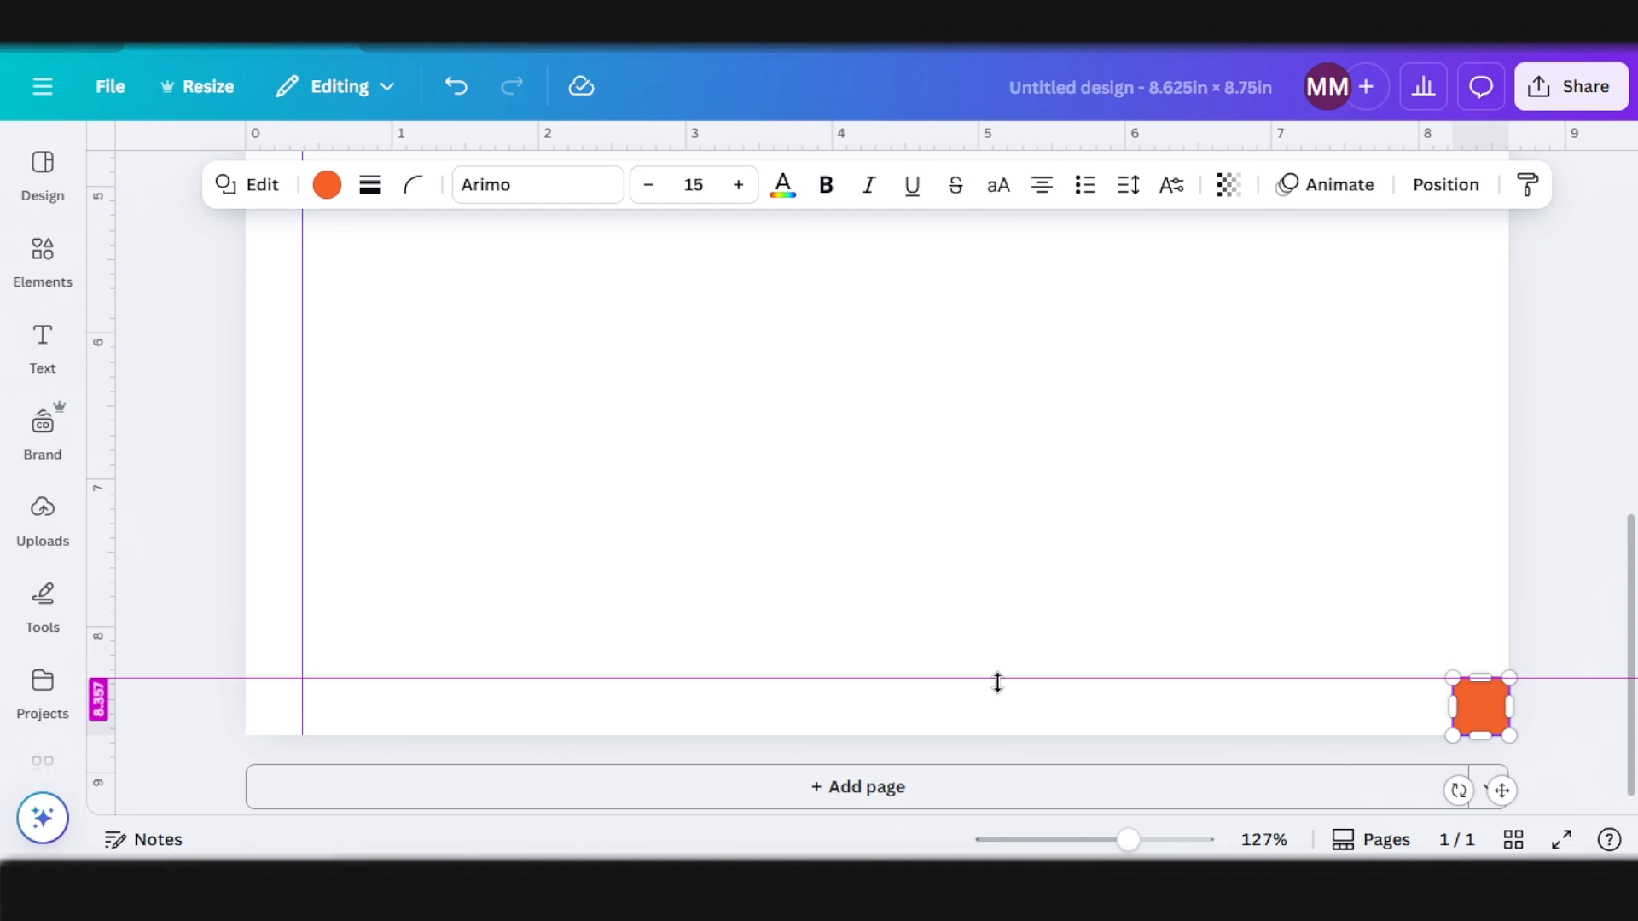
{"action": "left_click_drag", "start_coordinate": [997, 683], "coordinate": [969, 678]}
{"action": "left_click_drag", "start_coordinate": [113, 566], "coordinate": [1457, 691]}
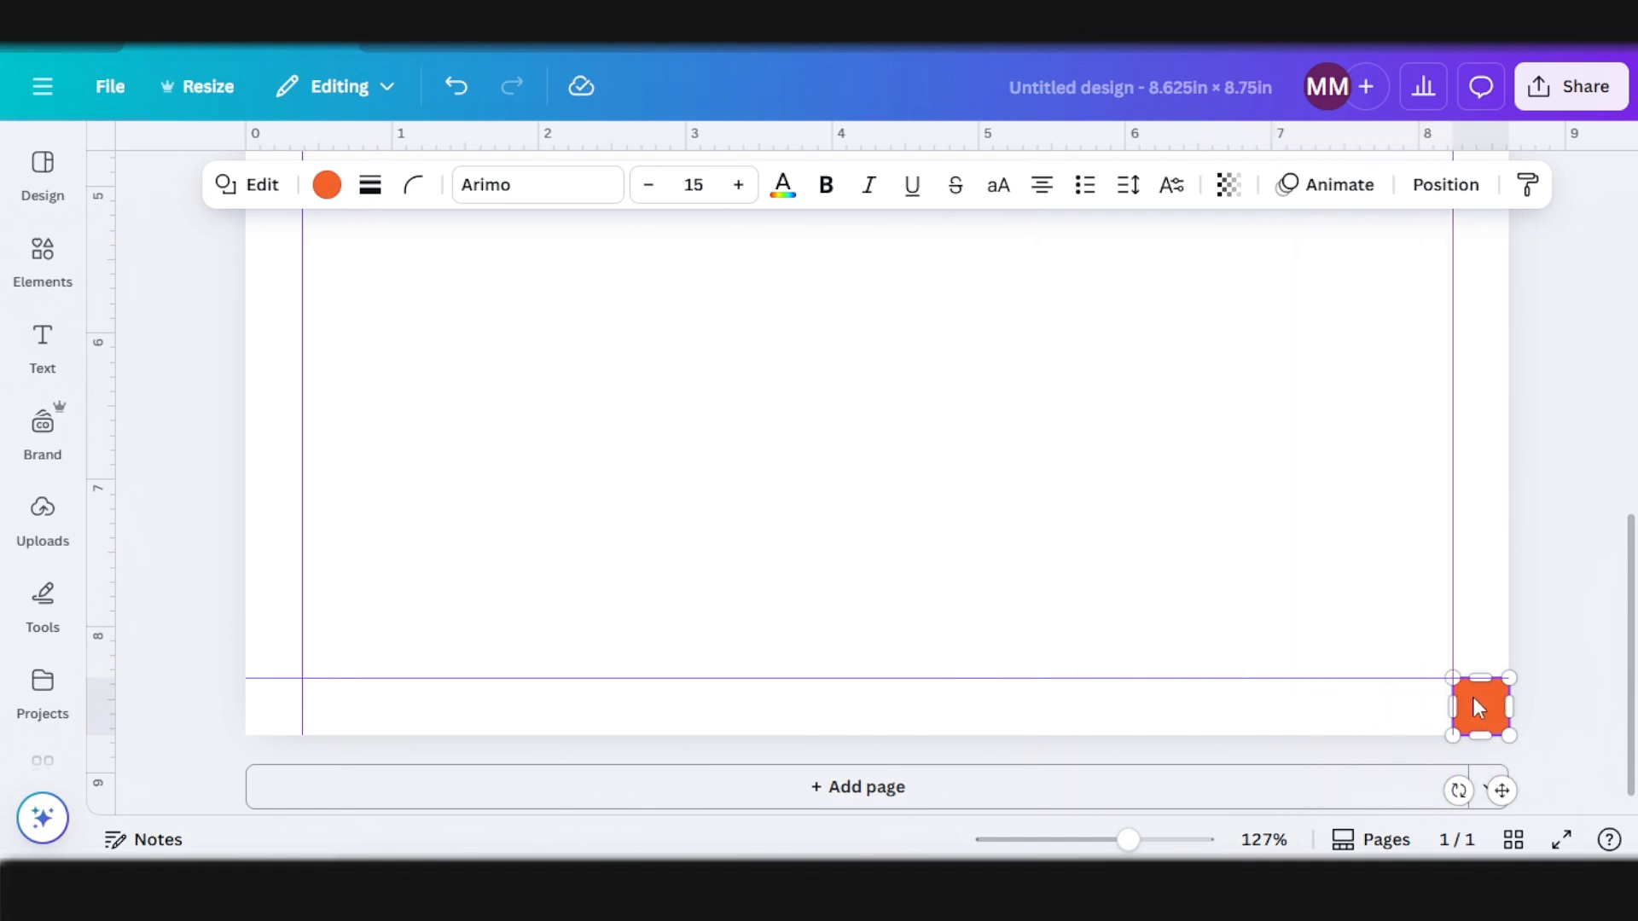
Step: Delete both orange measuring squares from the page, keeping the four margin guides
{"action": "left_click", "coordinate": [1486, 720]}
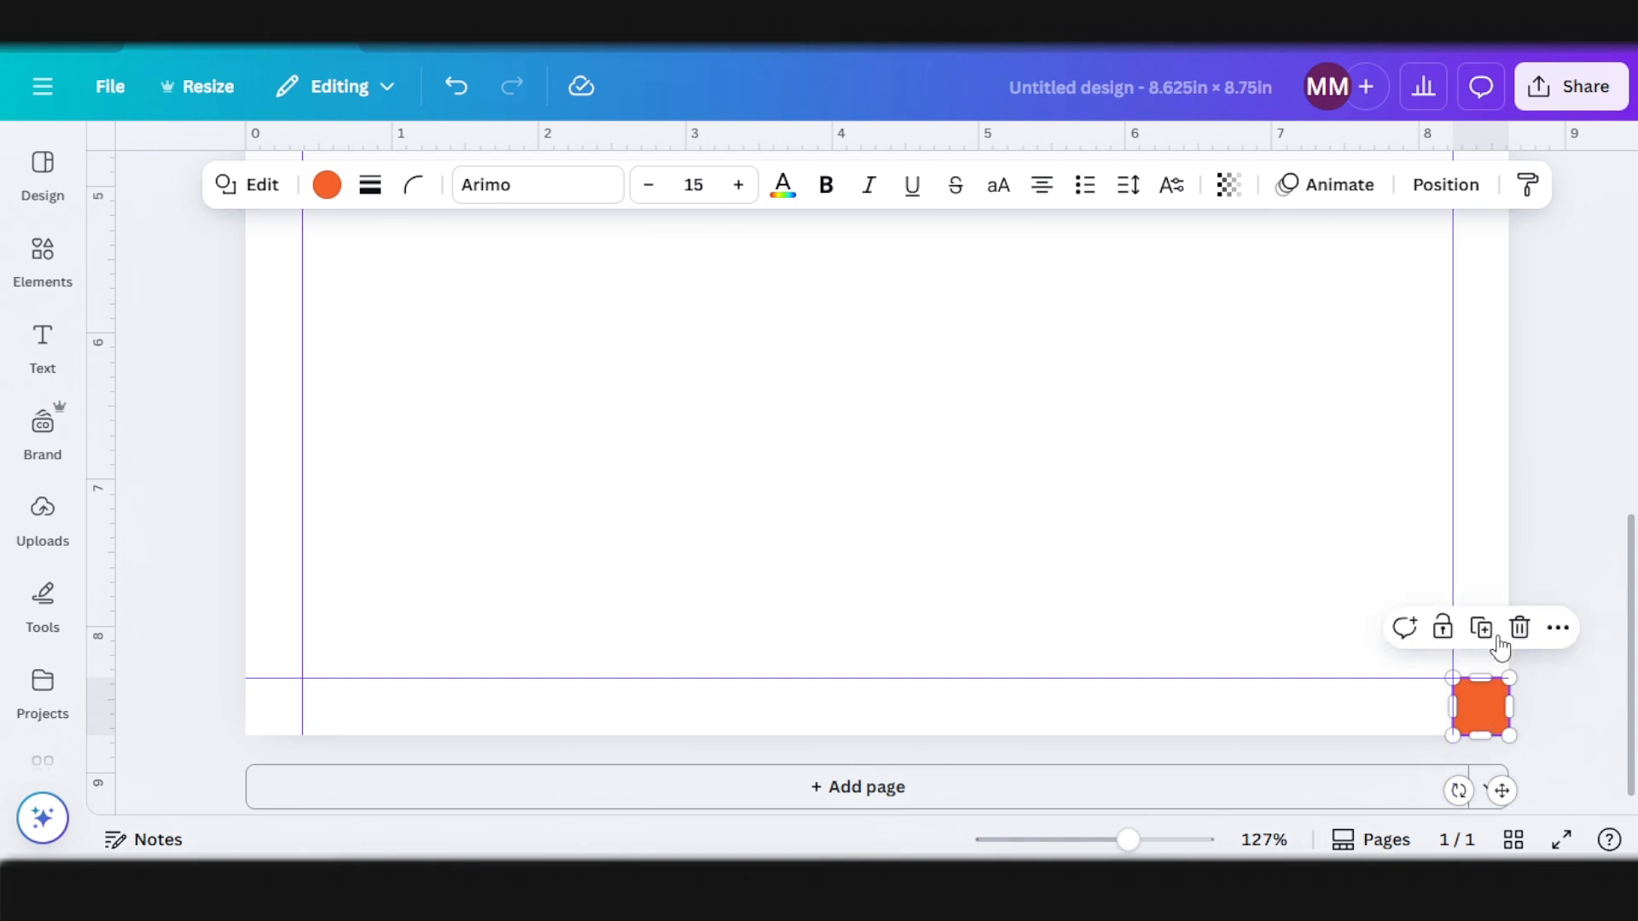
{"action": "left_click", "coordinate": [1523, 629]}
{"action": "scroll", "coordinate": [568, 328], "scroll_direction": "up", "scroll_amount": 10}
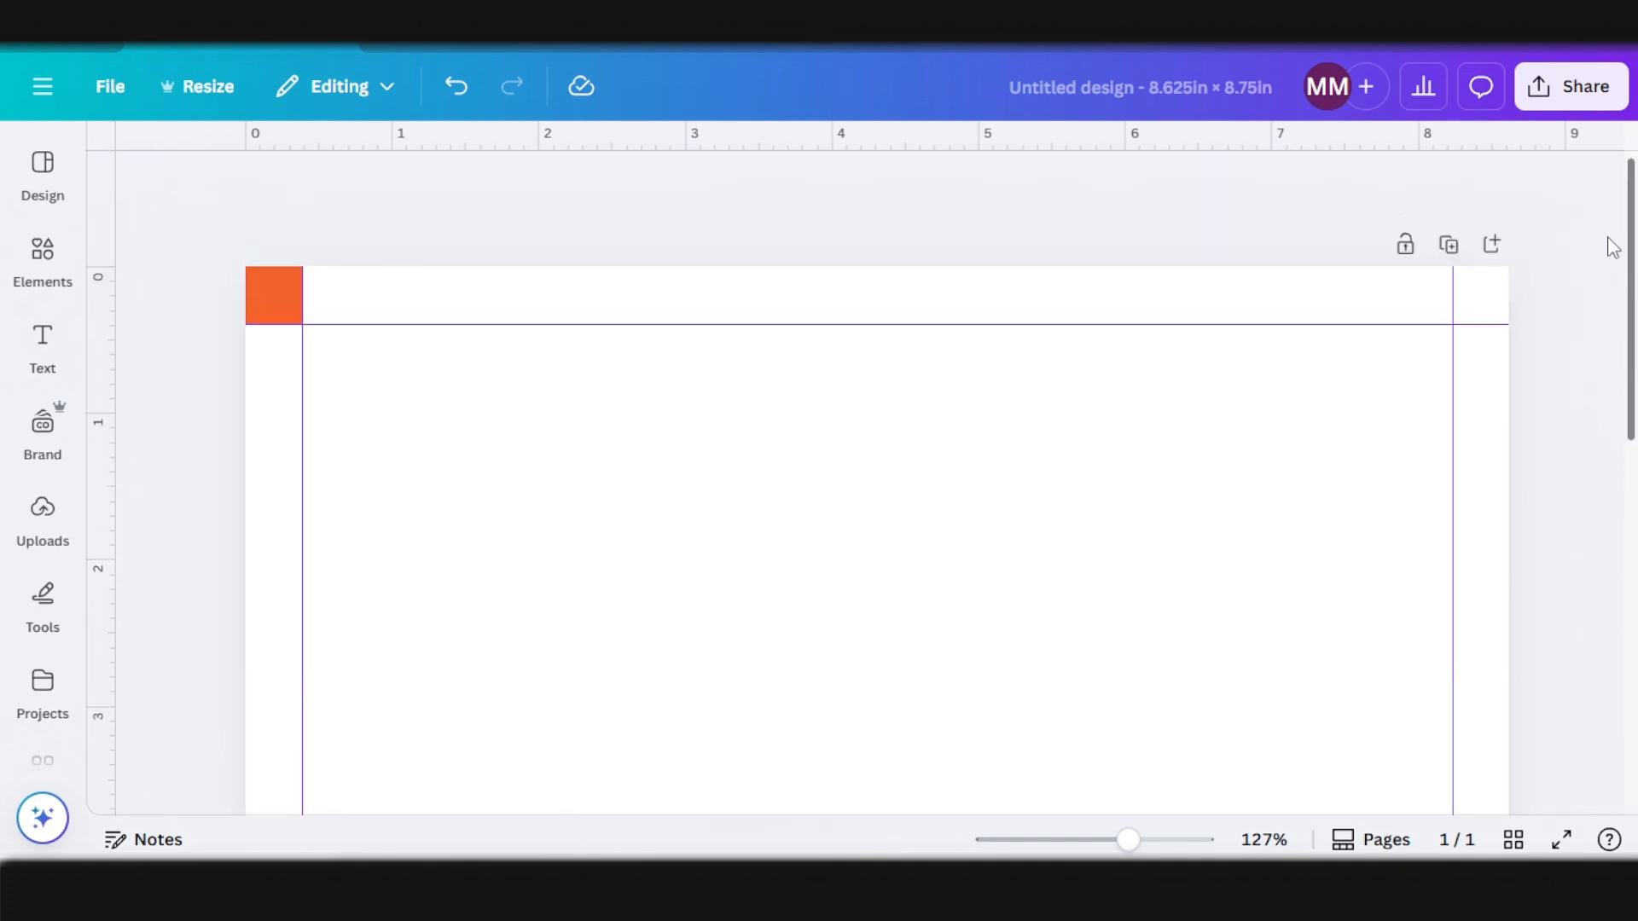
{"action": "left_click", "coordinate": [258, 314]}
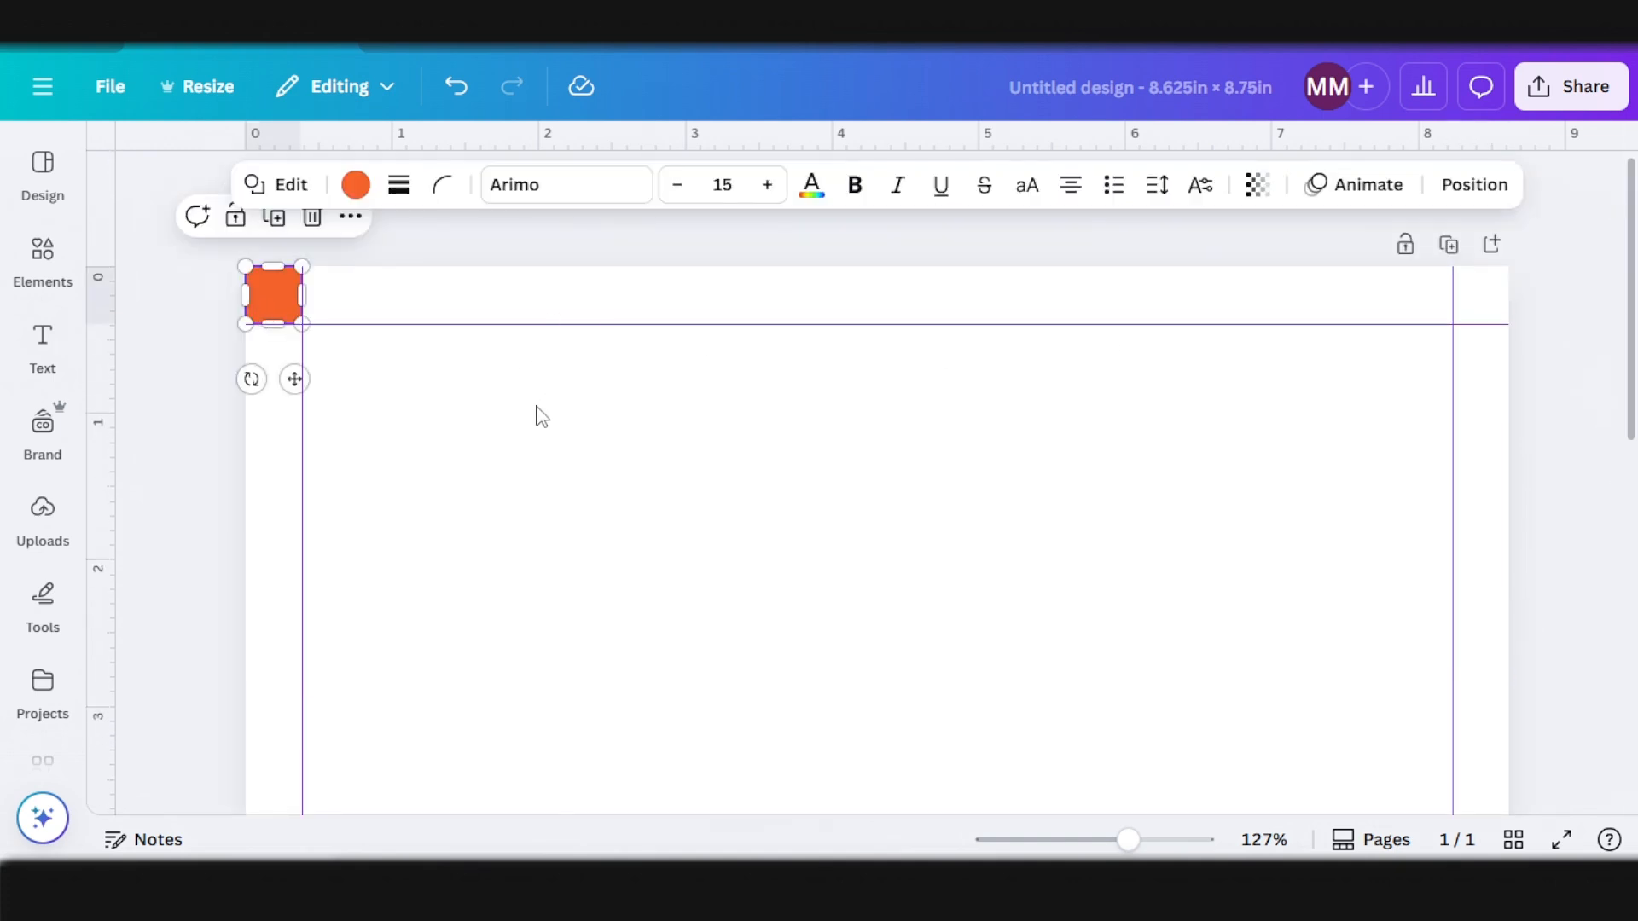
{"action": "left_click", "coordinate": [311, 217]}
Step: Check the margin guides around the whole page, and duplicate the blank page until the design has six pages
{"action": "scroll", "coordinate": [1137, 483], "scroll_direction": "down", "scroll_amount": 5}
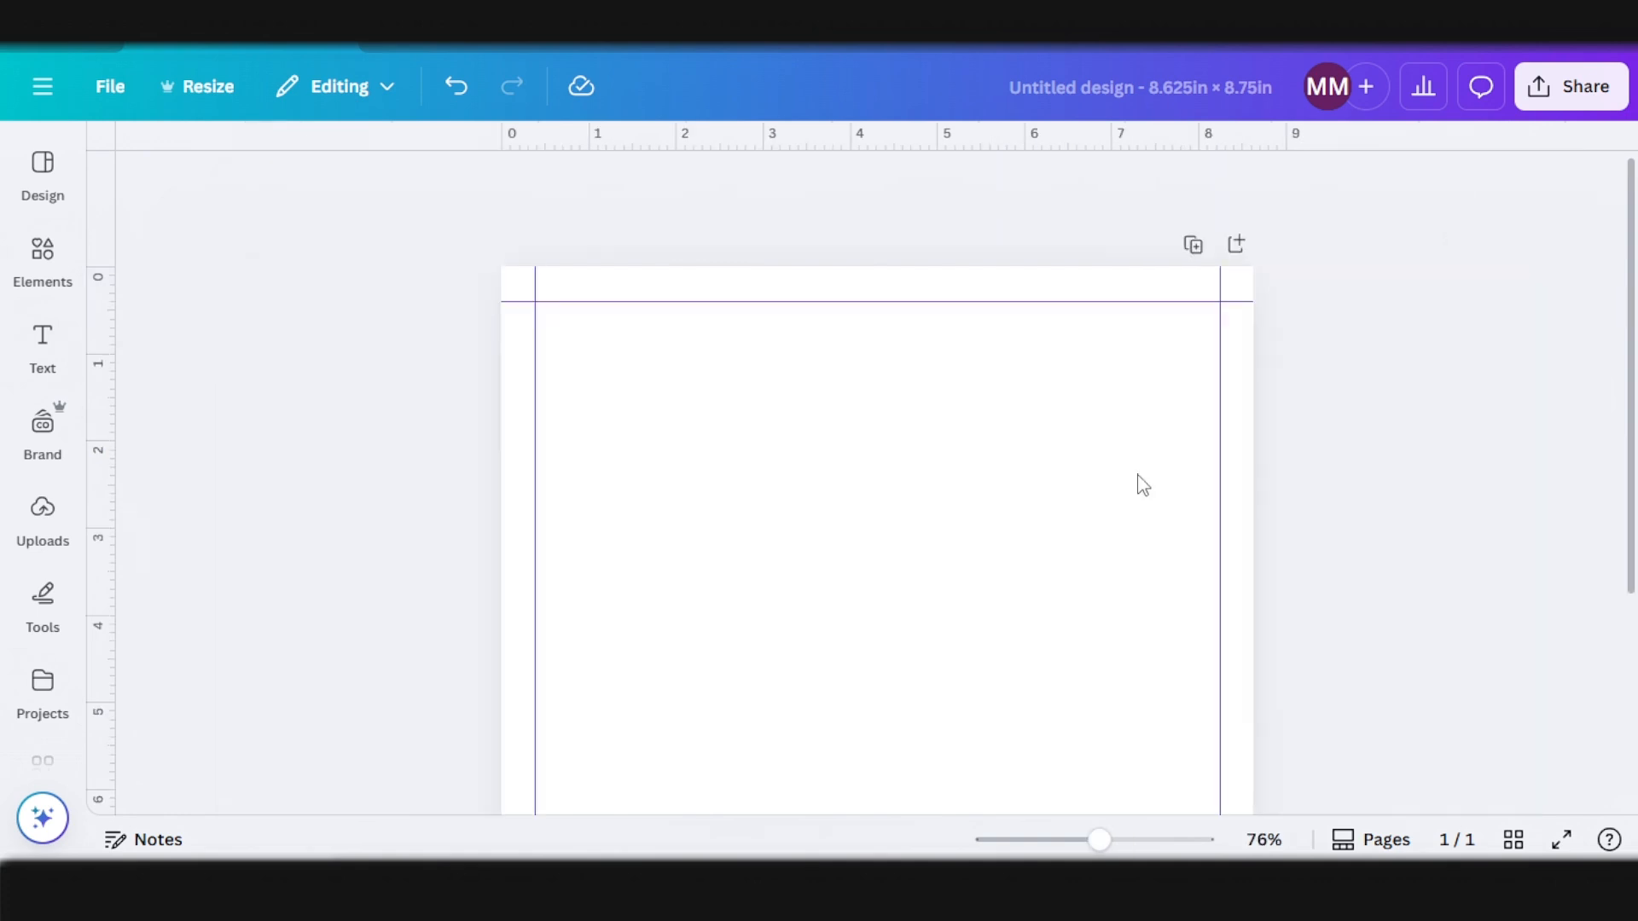
{"action": "scroll", "coordinate": [1156, 463], "scroll_direction": "down", "scroll_amount": 5}
{"action": "scroll", "coordinate": [1156, 463], "scroll_direction": "up", "scroll_amount": 3}
{"action": "scroll", "coordinate": [1156, 463], "scroll_direction": "down", "scroll_amount": 4}
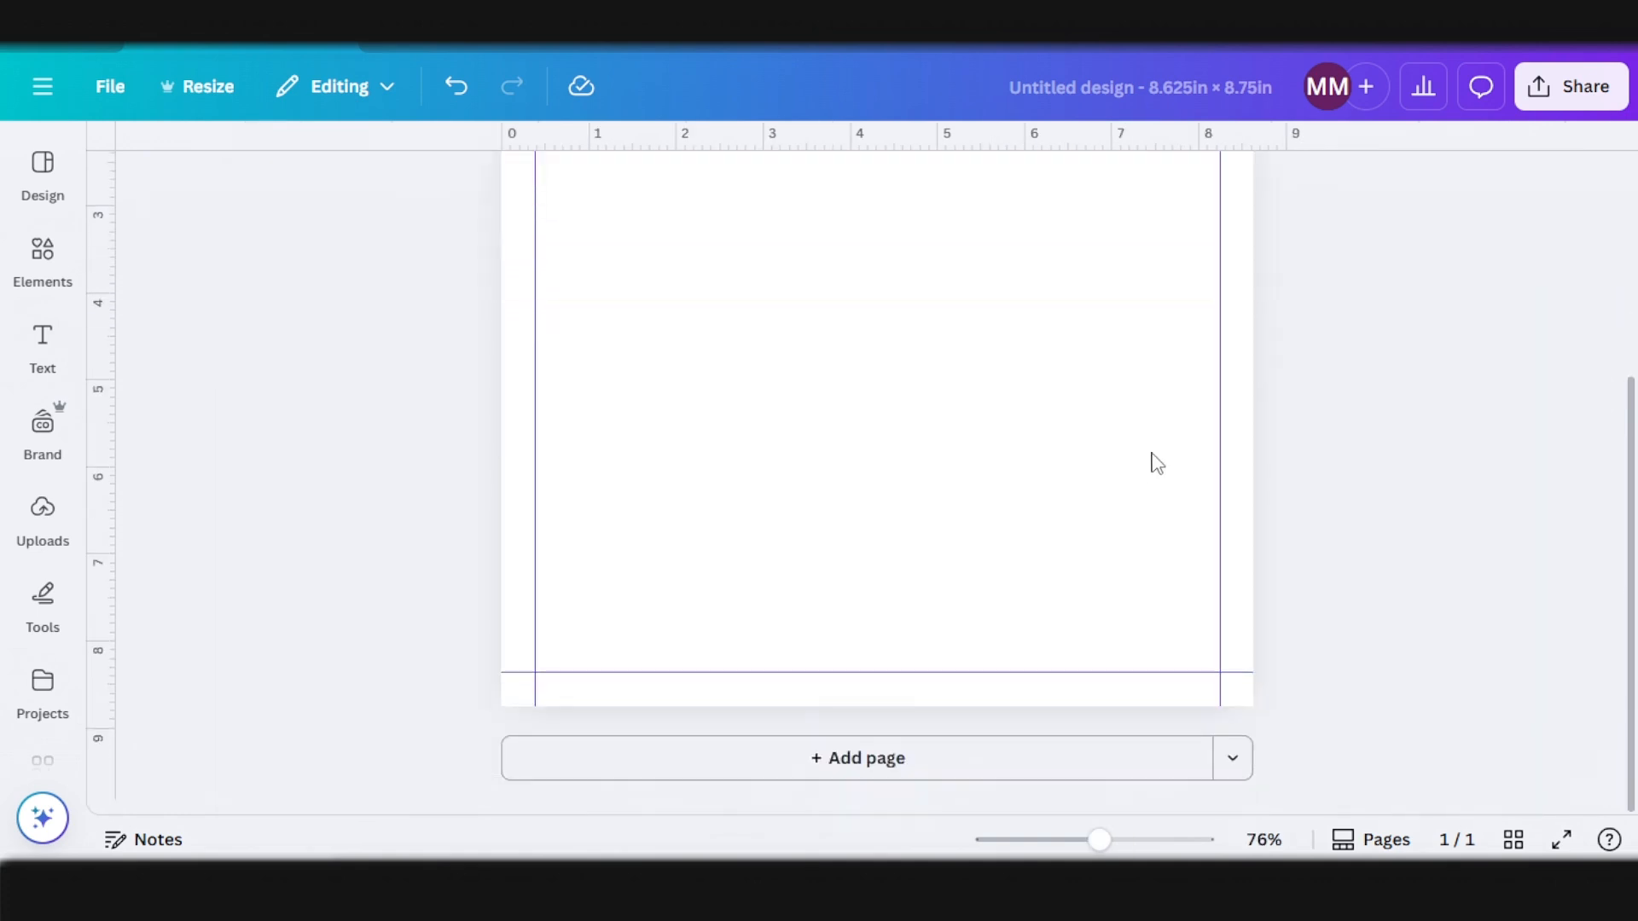
{"action": "scroll", "coordinate": [1156, 463], "scroll_direction": "up", "scroll_amount": 3}
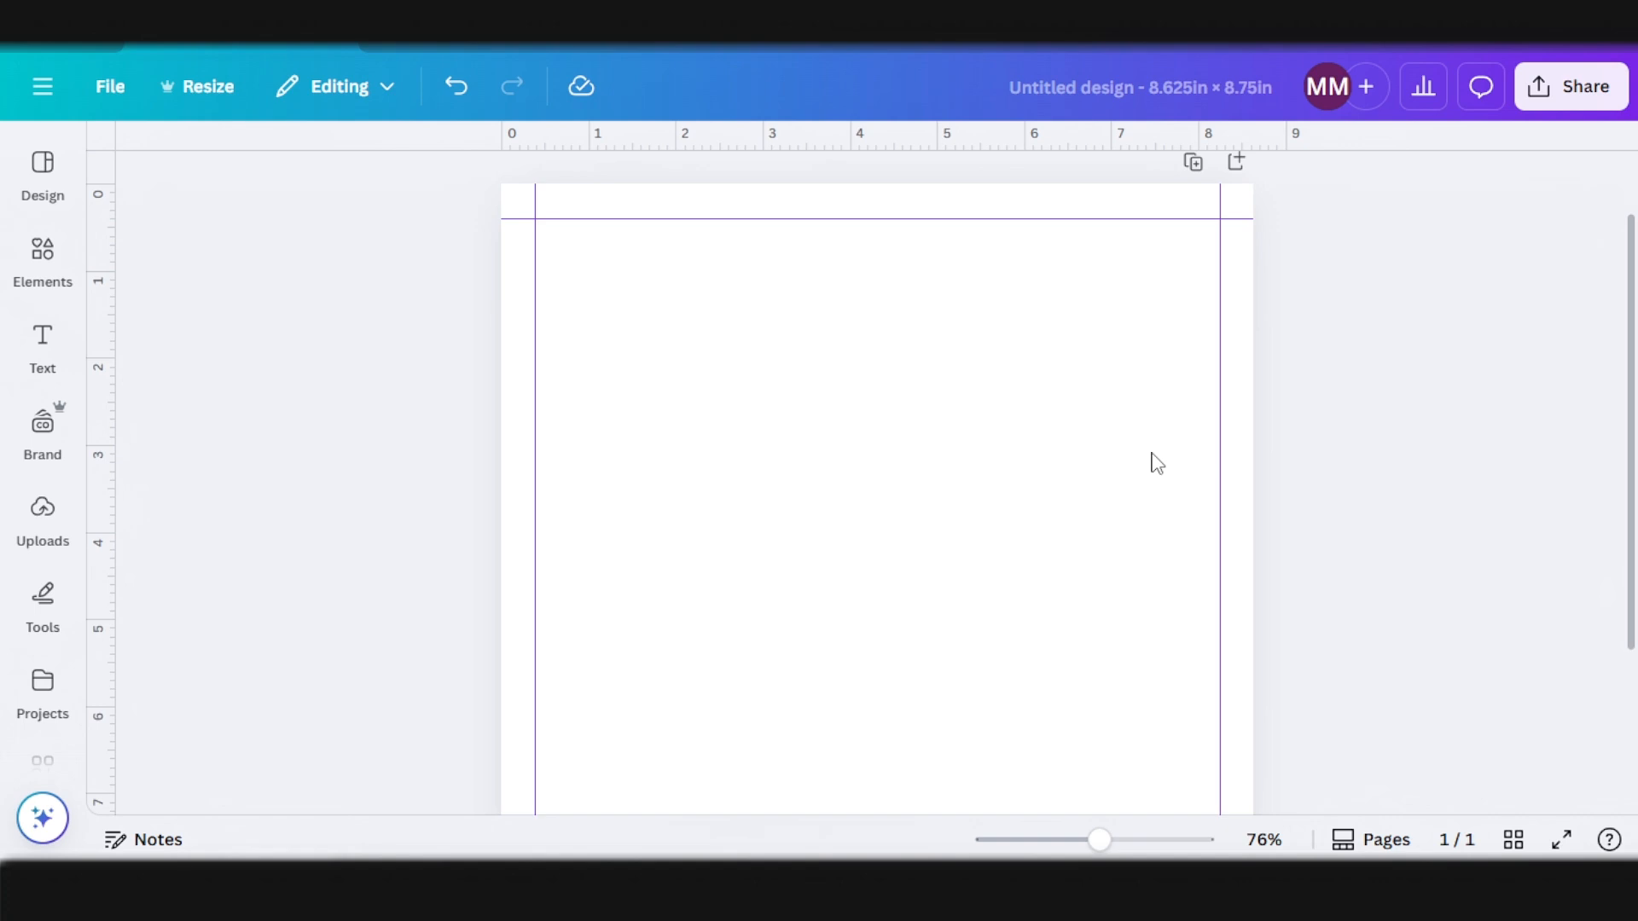
{"action": "left_click", "coordinate": [1194, 164]}
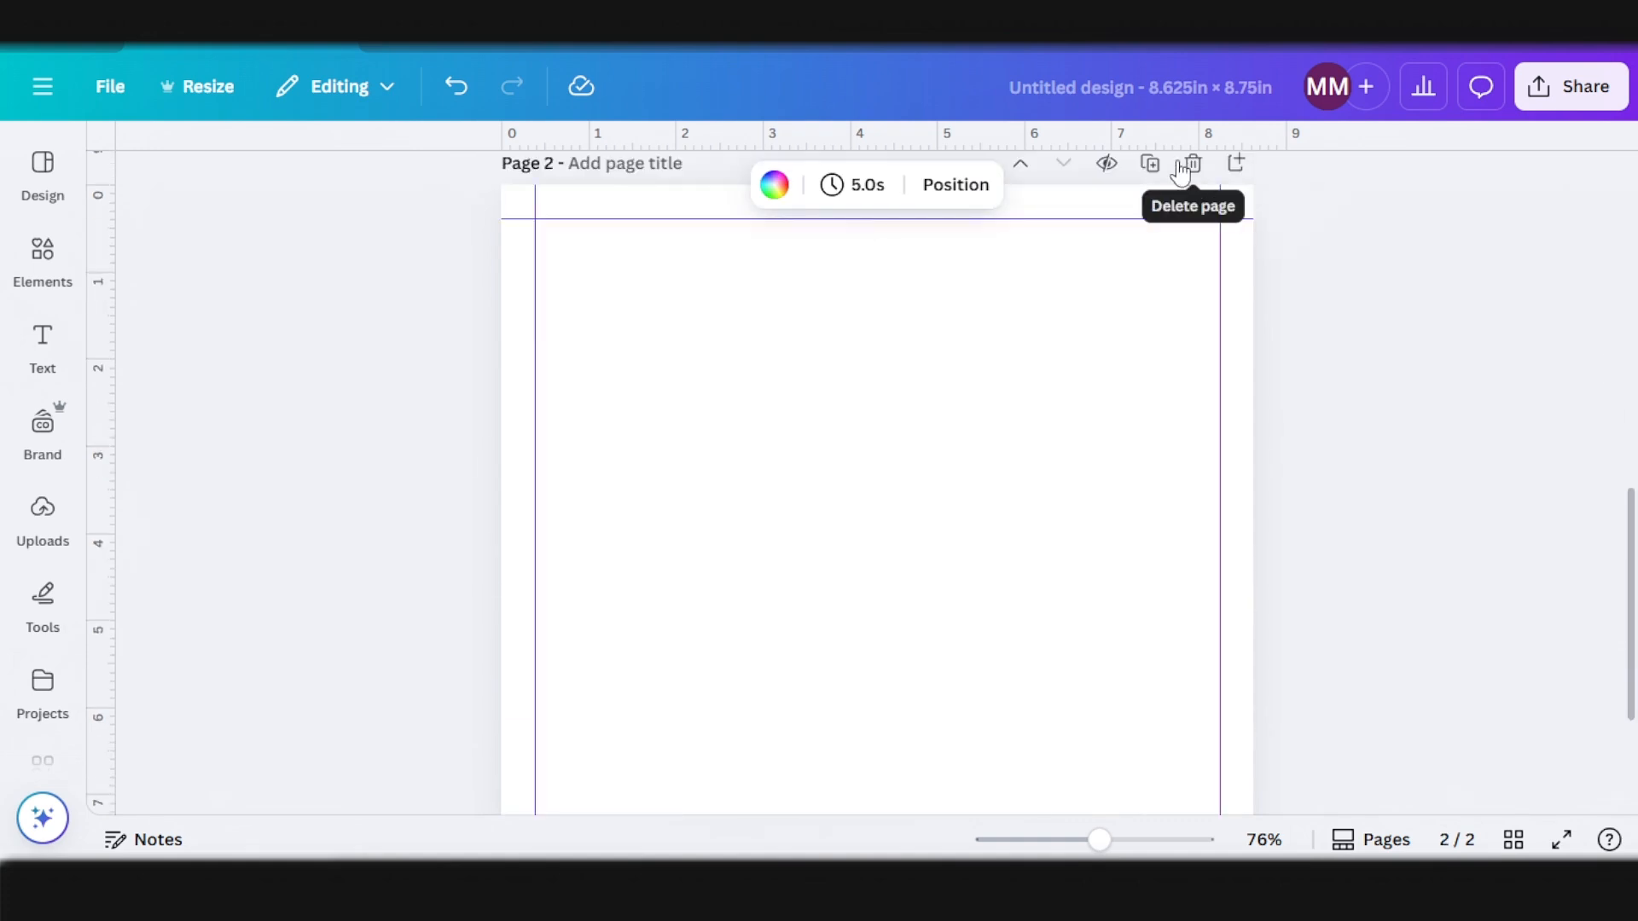
{"action": "left_click", "coordinate": [1149, 168]}
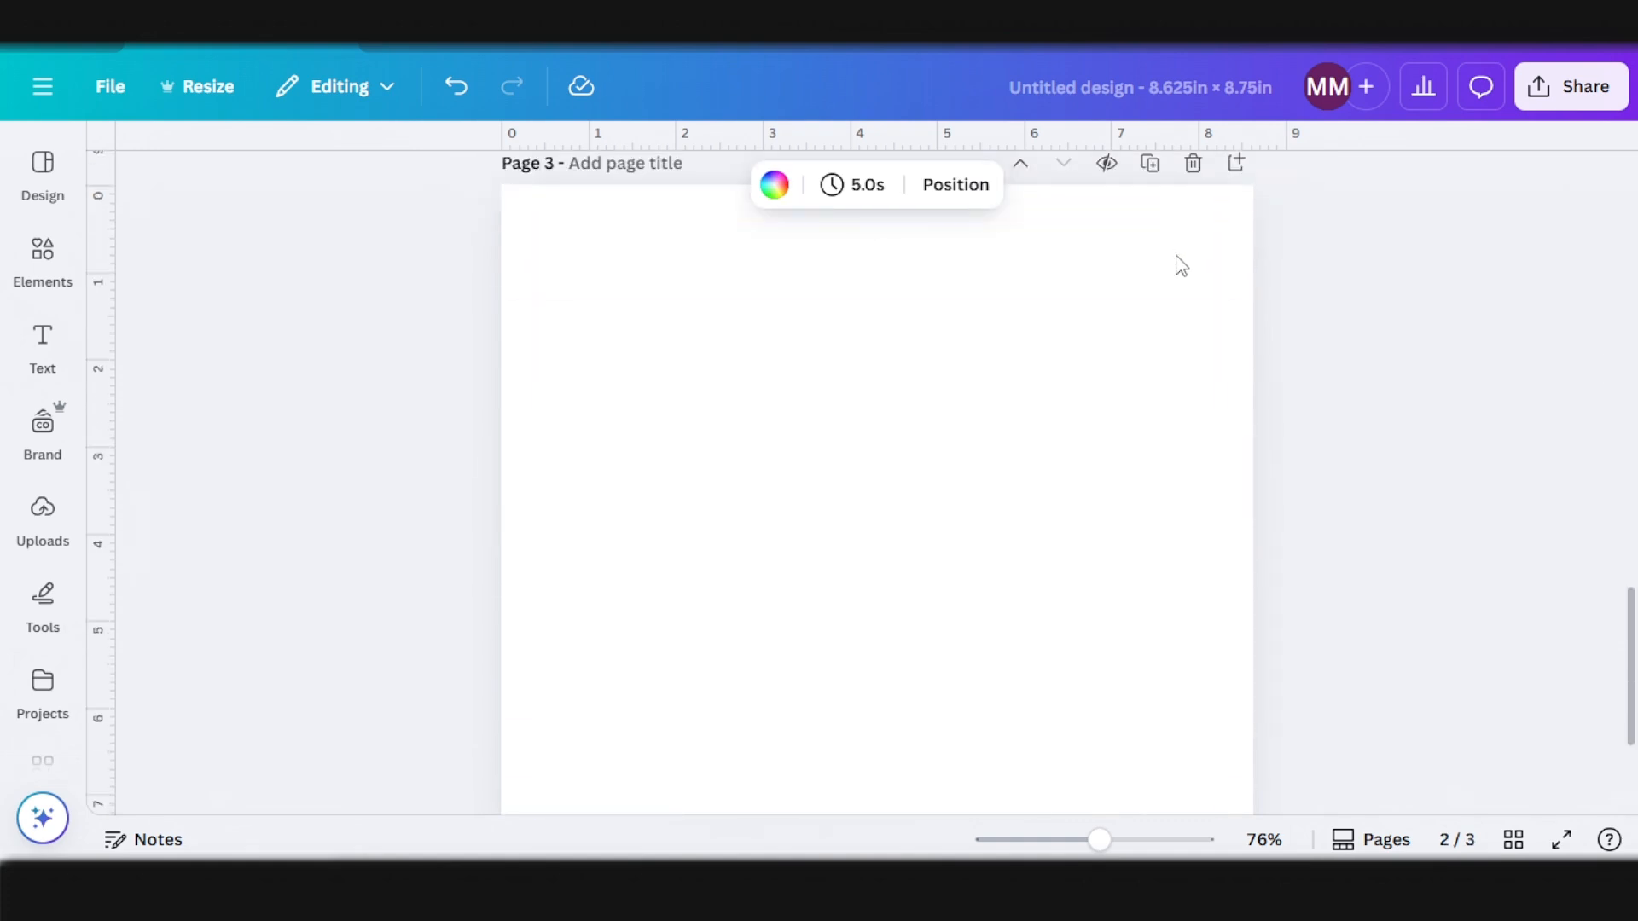
{"action": "left_click", "coordinate": [1149, 168]}
{"action": "left_click", "coordinate": [1149, 164]}
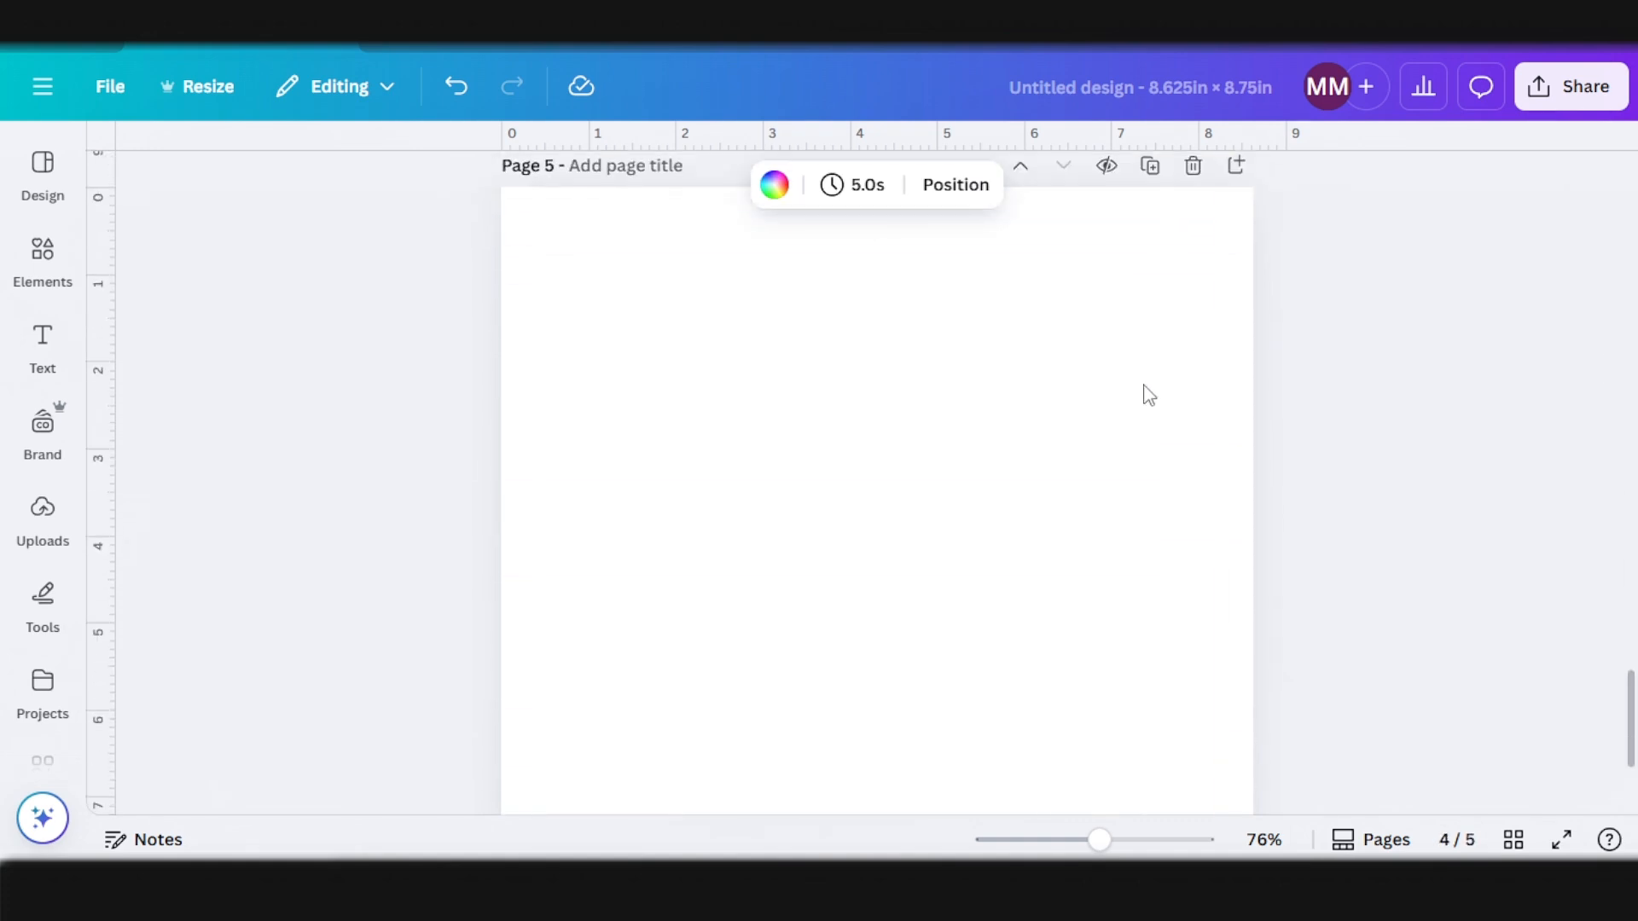
{"action": "left_click", "coordinate": [1149, 165]}
Step: In the page grid view, select the blank pages together and duplicate them until the design has 88 pages
{"action": "left_click", "coordinate": [1514, 839]}
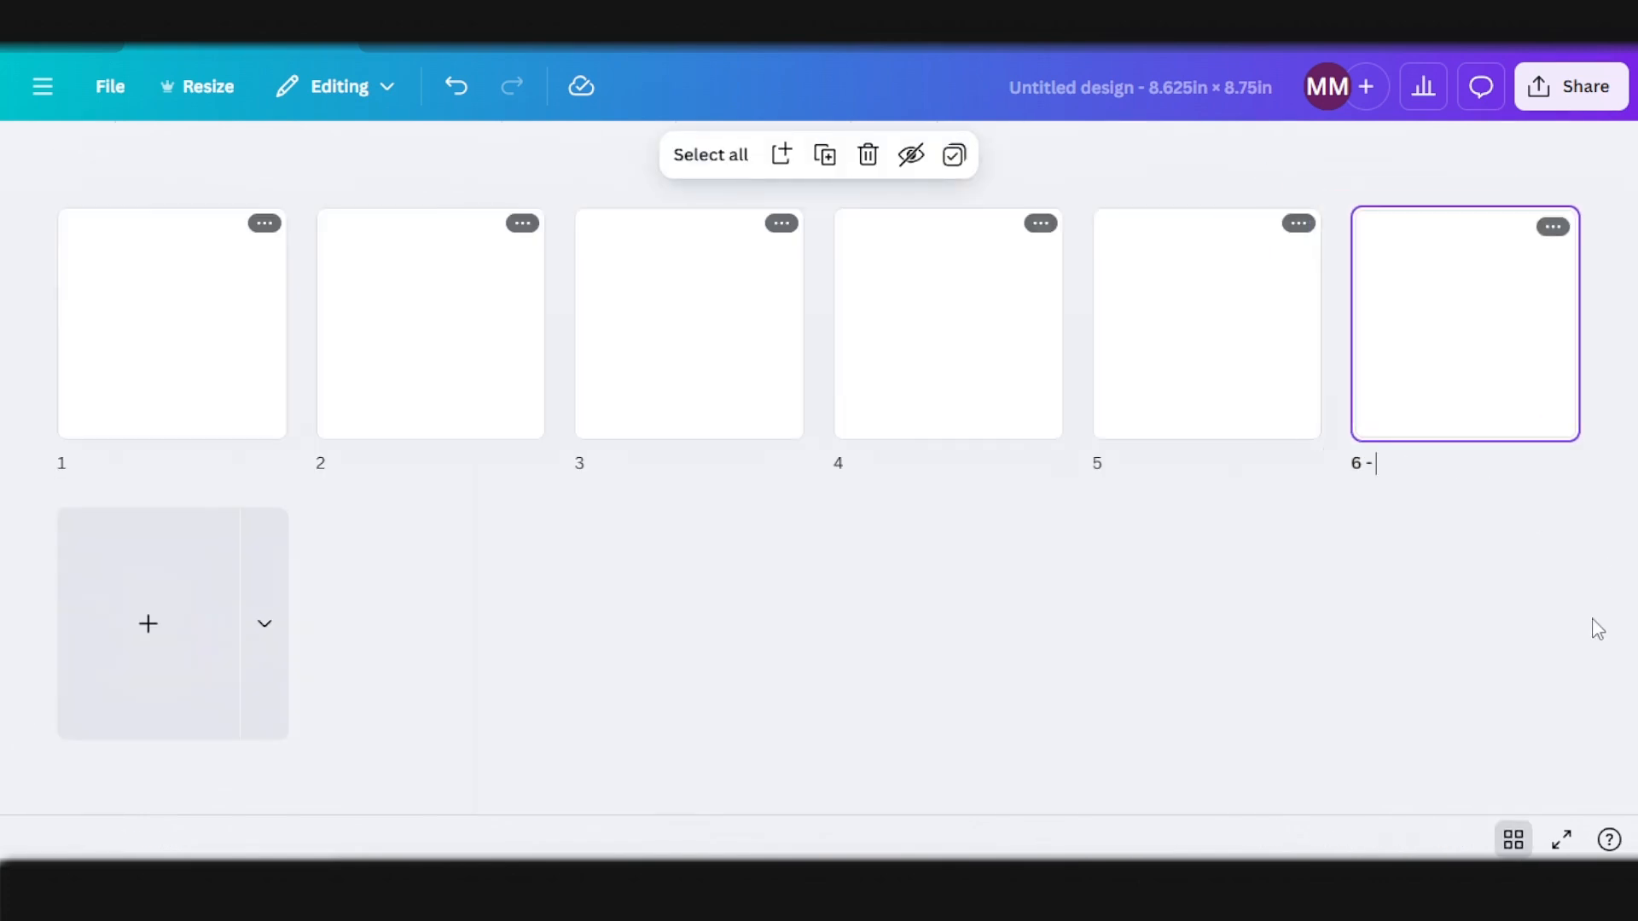
{"action": "left_click_drag", "start_coordinate": [1567, 608], "coordinate": [216, 299]}
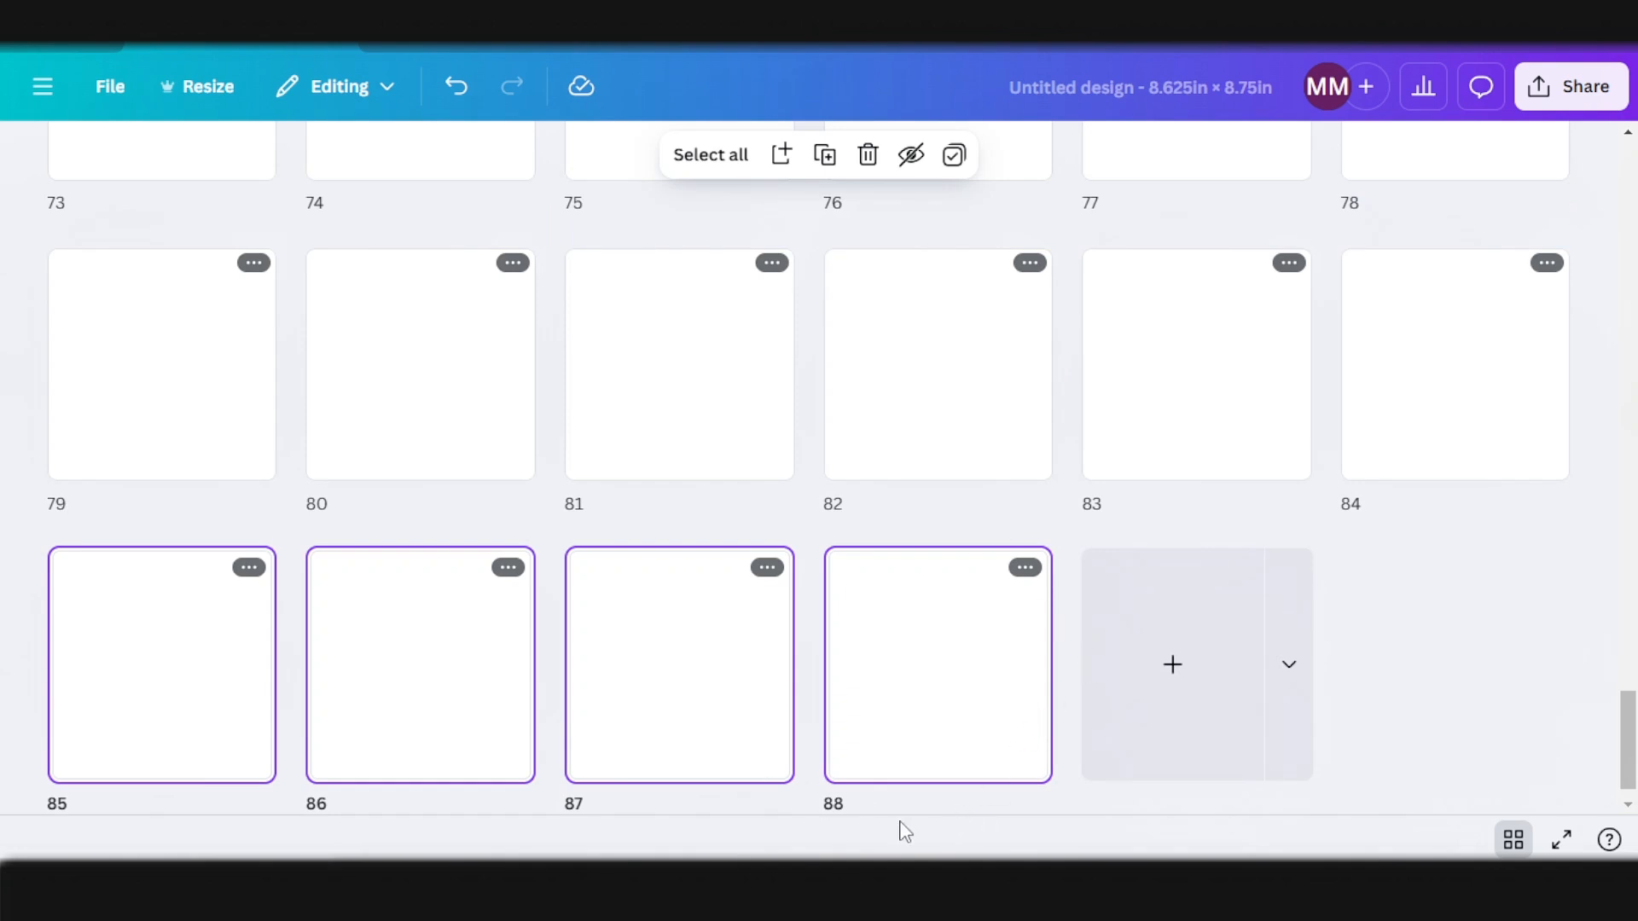
{"action": "left_click_drag", "start_coordinate": [1630, 758], "coordinate": [1628, 187]}
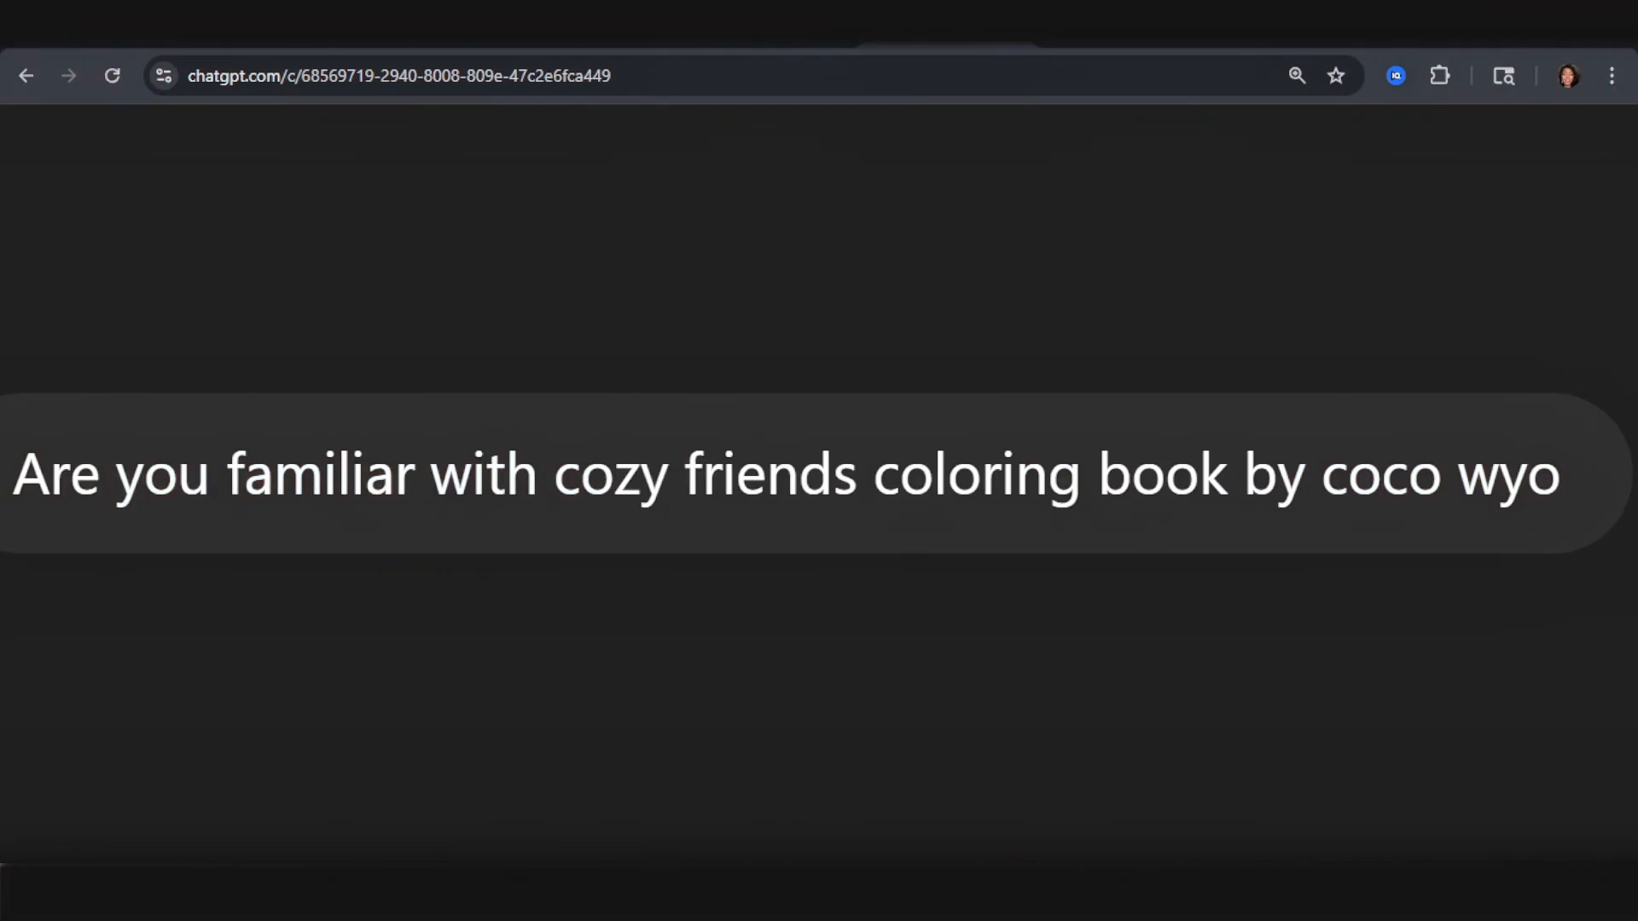
Step: Switch to the ChatGPT conversation, compare its Cozy Friends coloring book question with the Amazon listing's title, and read the answer
{"action": "scroll", "coordinate": [819, 481], "scroll_direction": "up", "scroll_amount": 1}
{"action": "scroll", "coordinate": [818, 482], "scroll_direction": "left", "scroll_amount": 1}
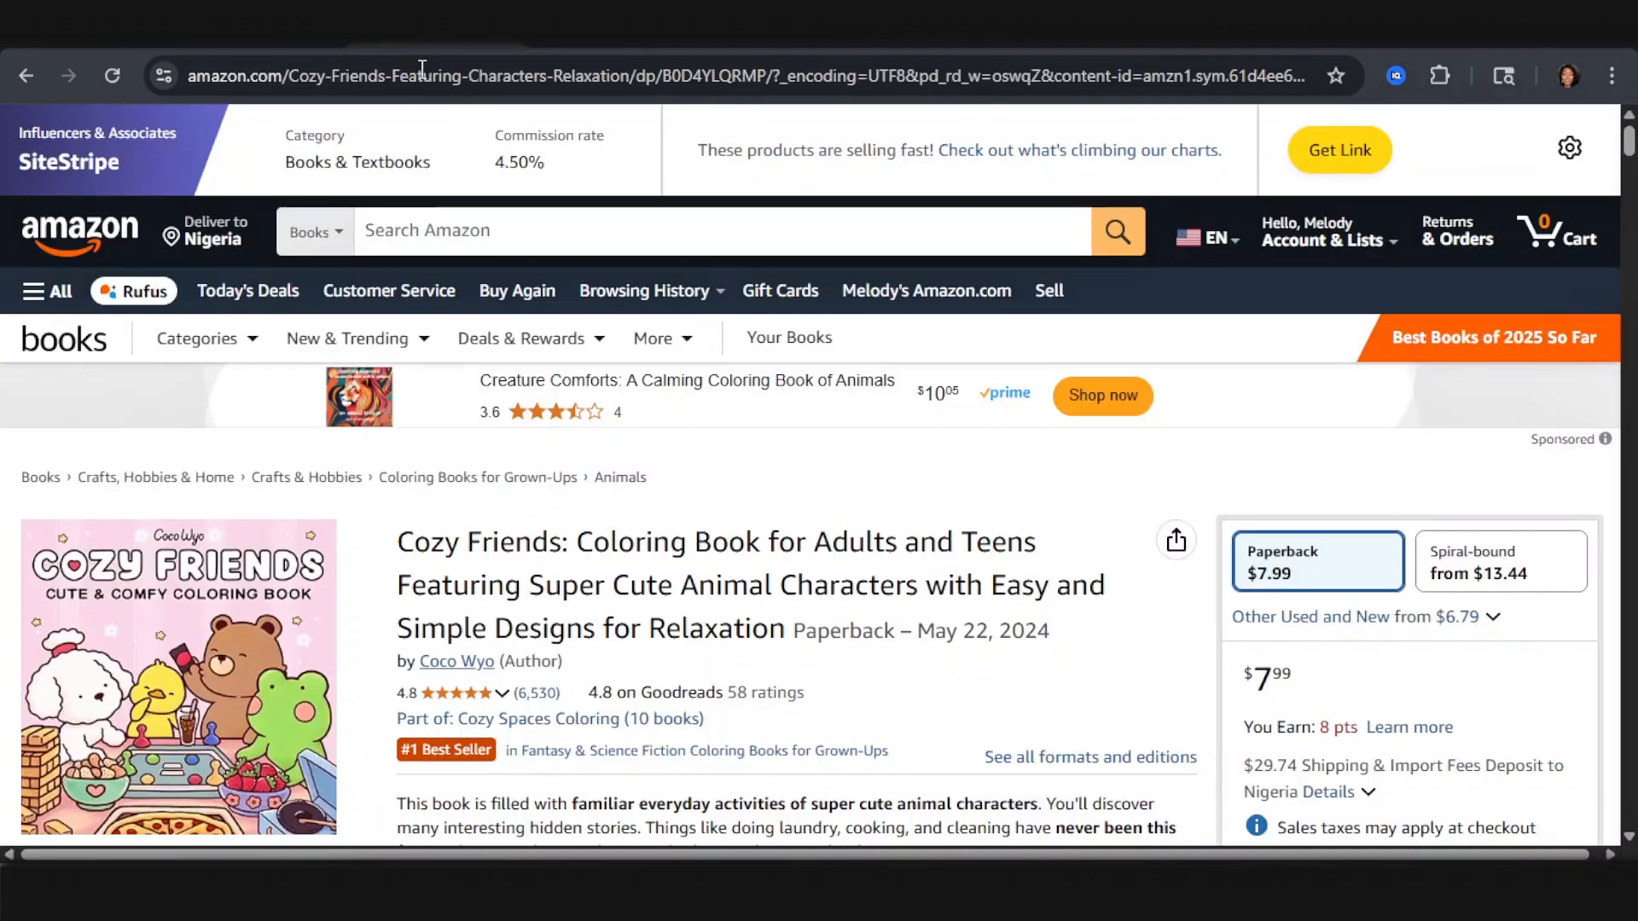
{"action": "scroll", "coordinate": [358, 556], "scroll_direction": "down", "scroll_amount": 1}
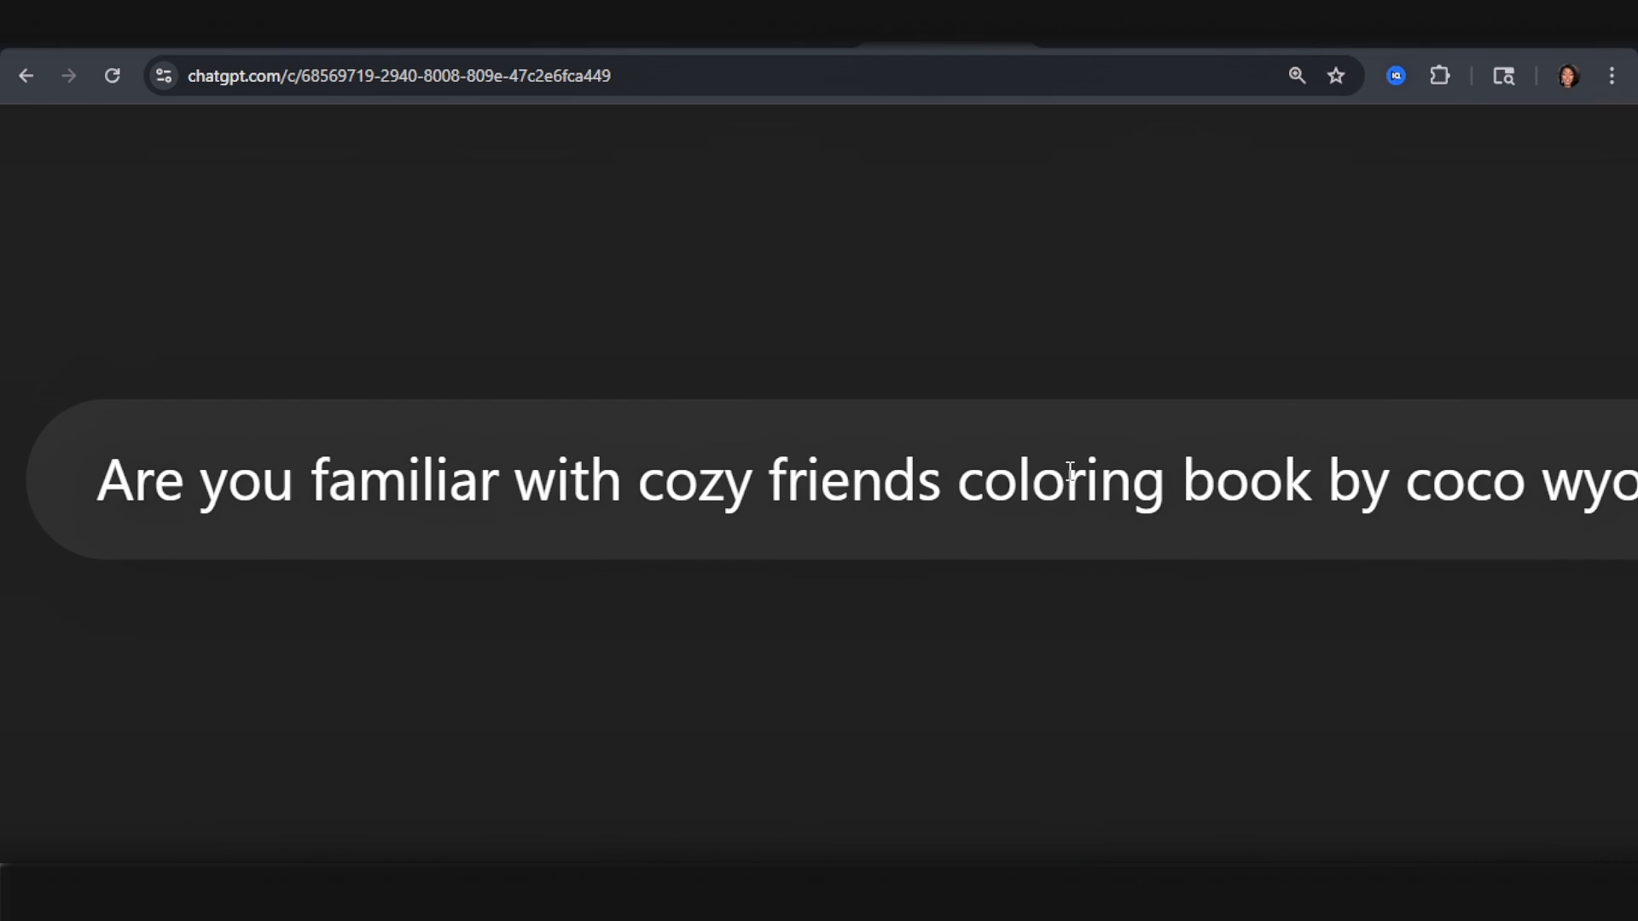
{"action": "key", "text": "ctrl+minus"}
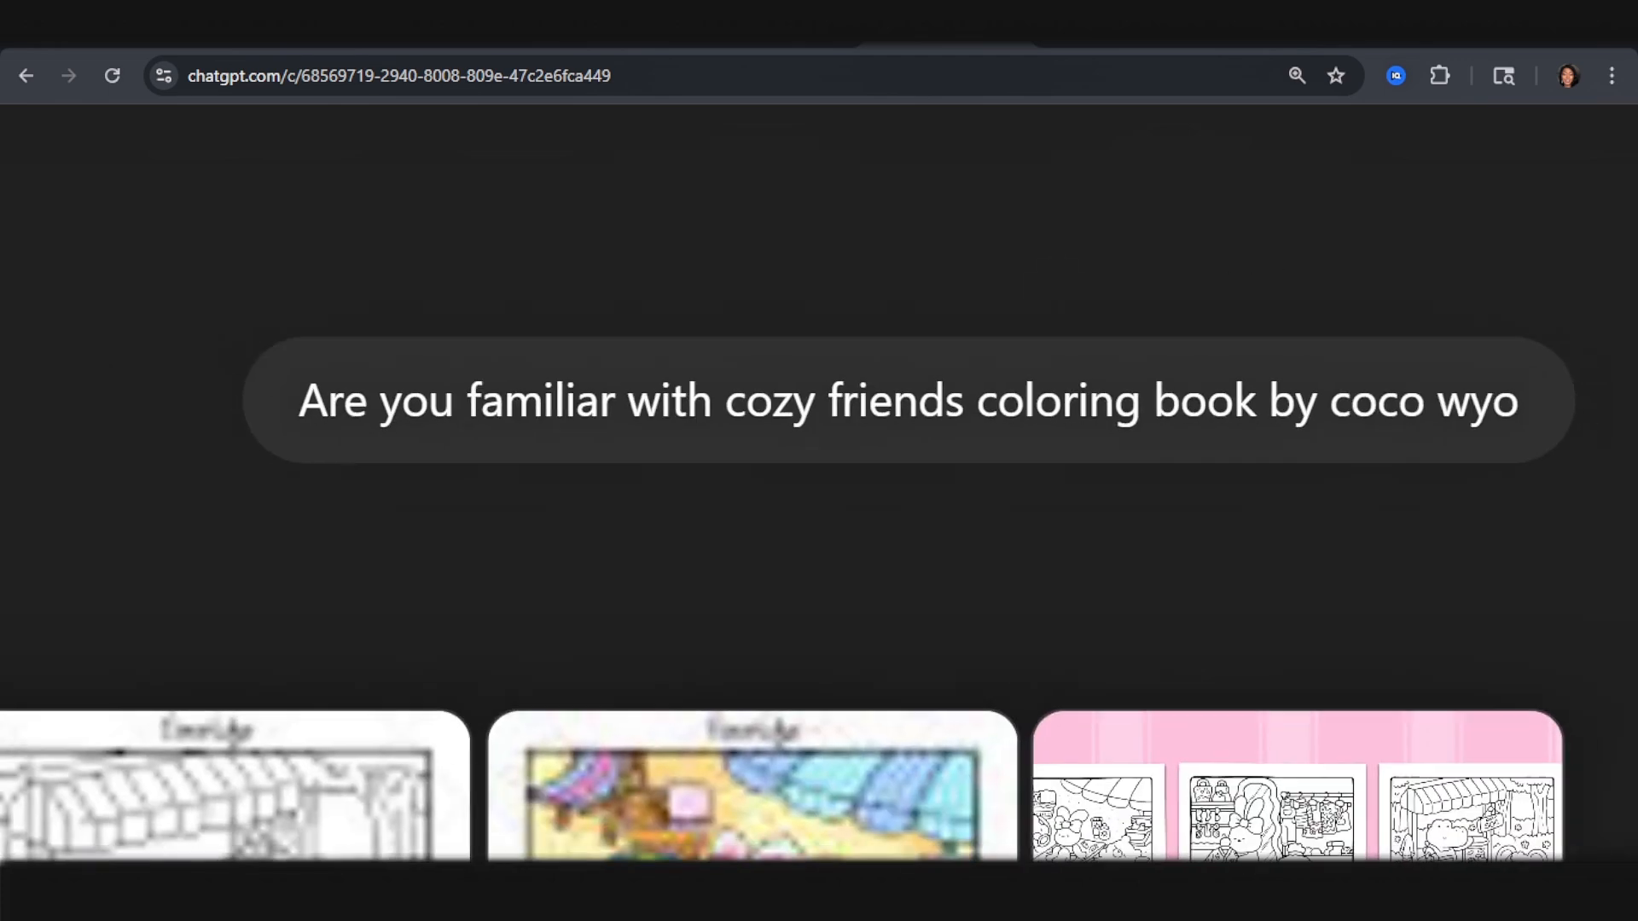
{"action": "scroll", "coordinate": [1288, 275], "scroll_direction": "down", "scroll_amount": 3}
{"action": "key", "text": "ctrl+minus"}
{"action": "key", "text": "ctrl+minus"}
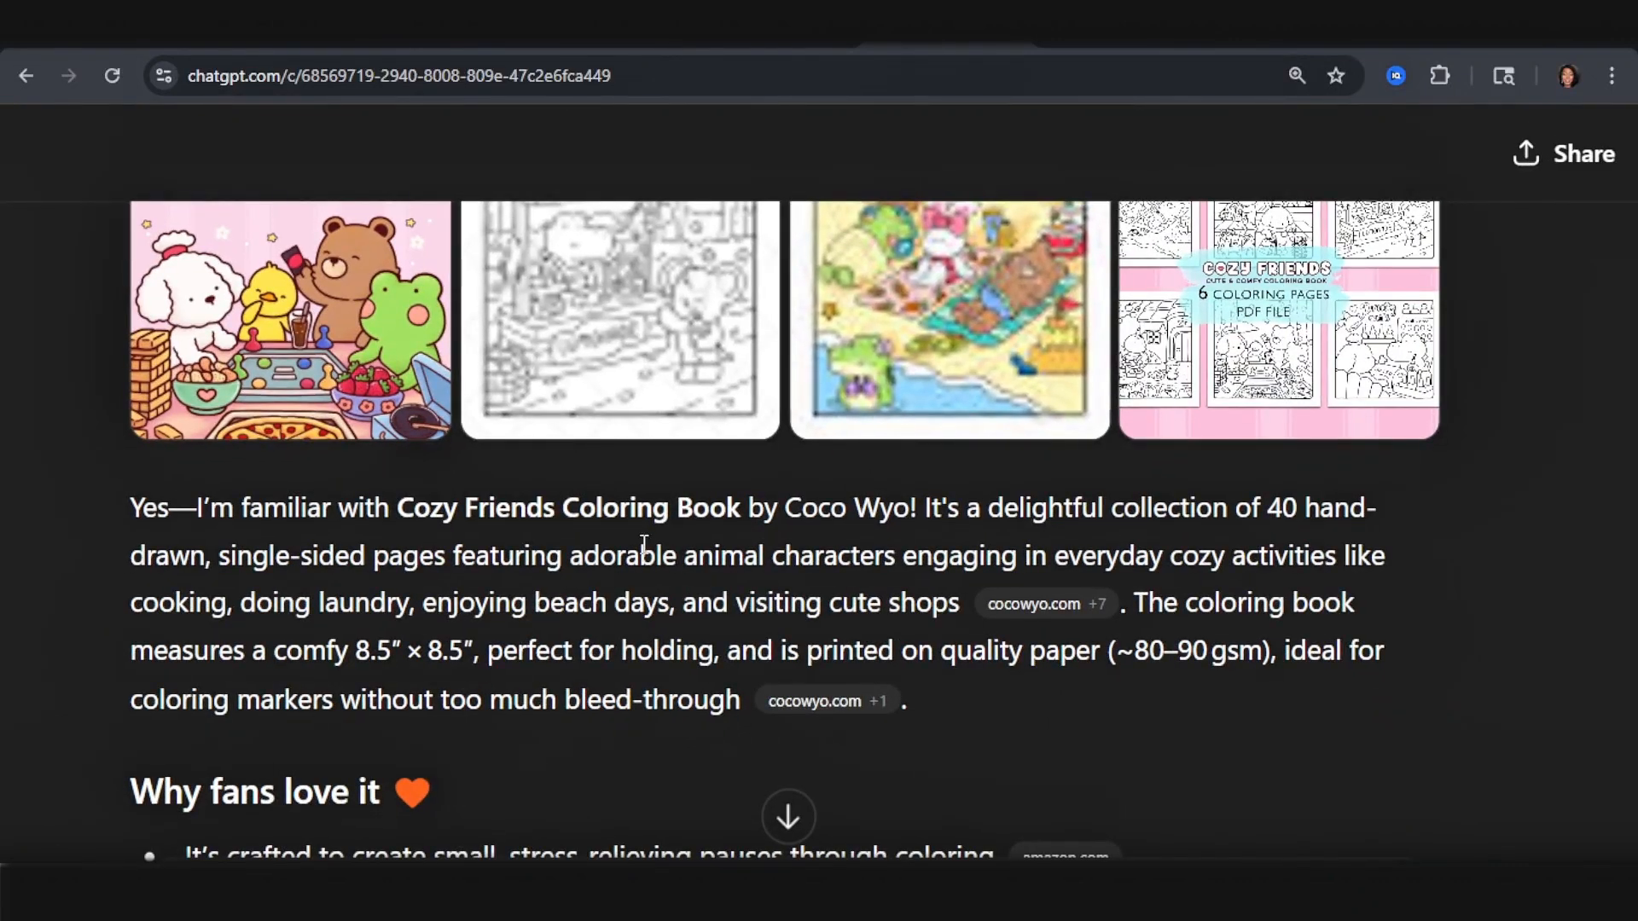
{"action": "scroll", "coordinate": [641, 550], "scroll_direction": "down", "scroll_amount": 10}
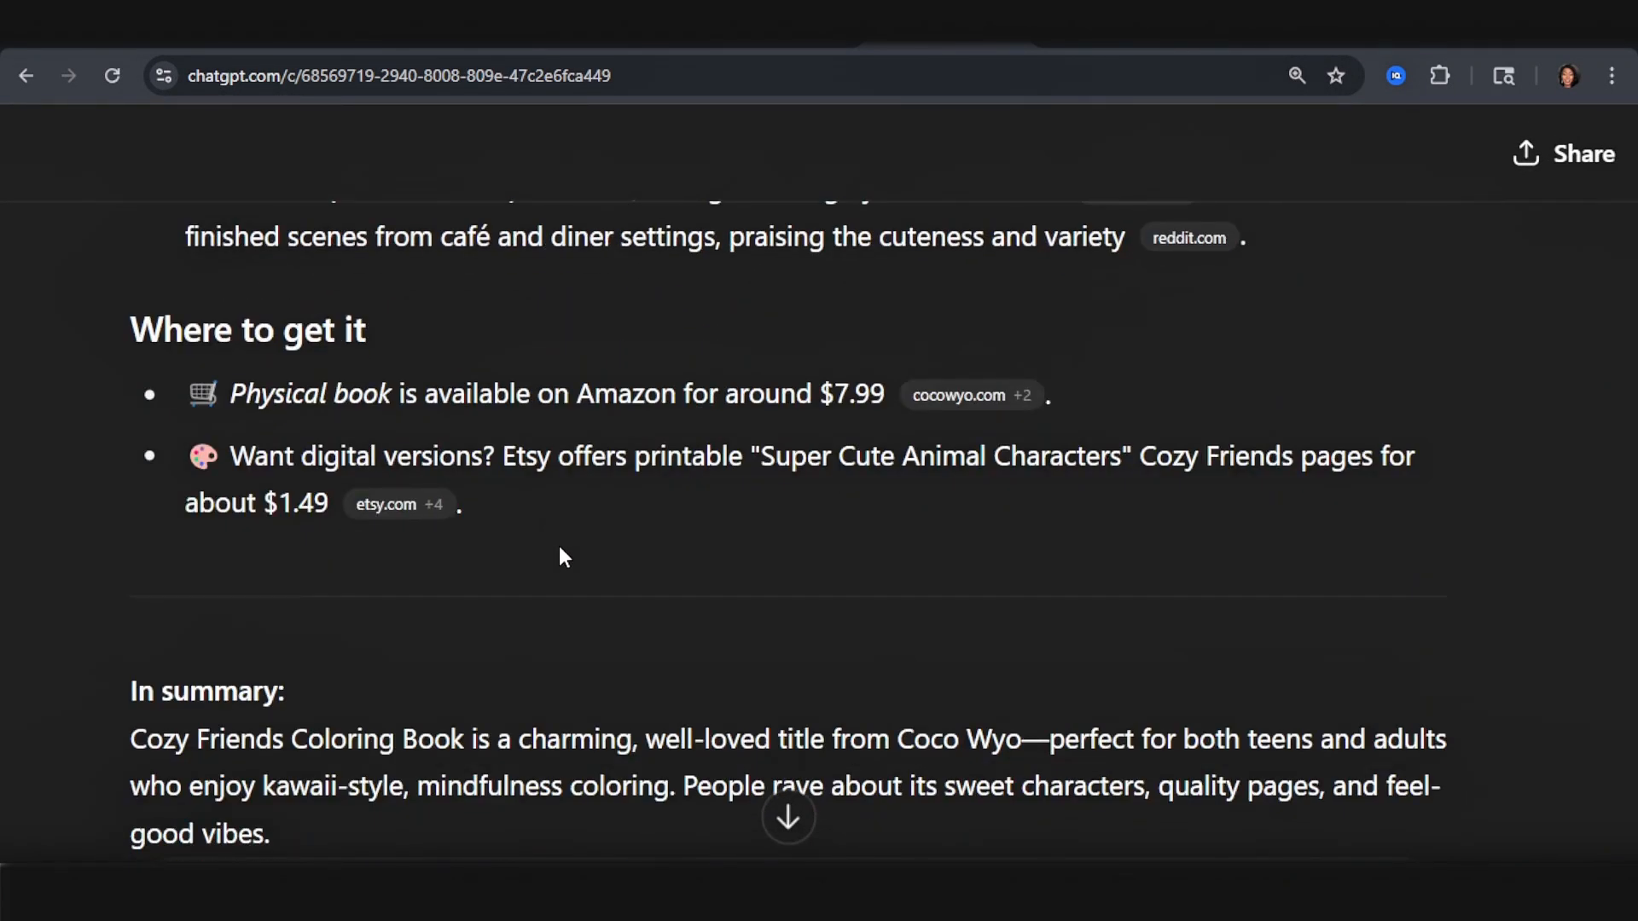
Step: Read the follow-up request for 40 coloring pages and ChatGPT's answer, including the general prompt formula and the numbered scene prompts
{"action": "scroll", "coordinate": [559, 550], "scroll_direction": "down", "scroll_amount": 7}
{"action": "scroll", "coordinate": [819, 478], "scroll_direction": "up", "scroll_amount": 1}
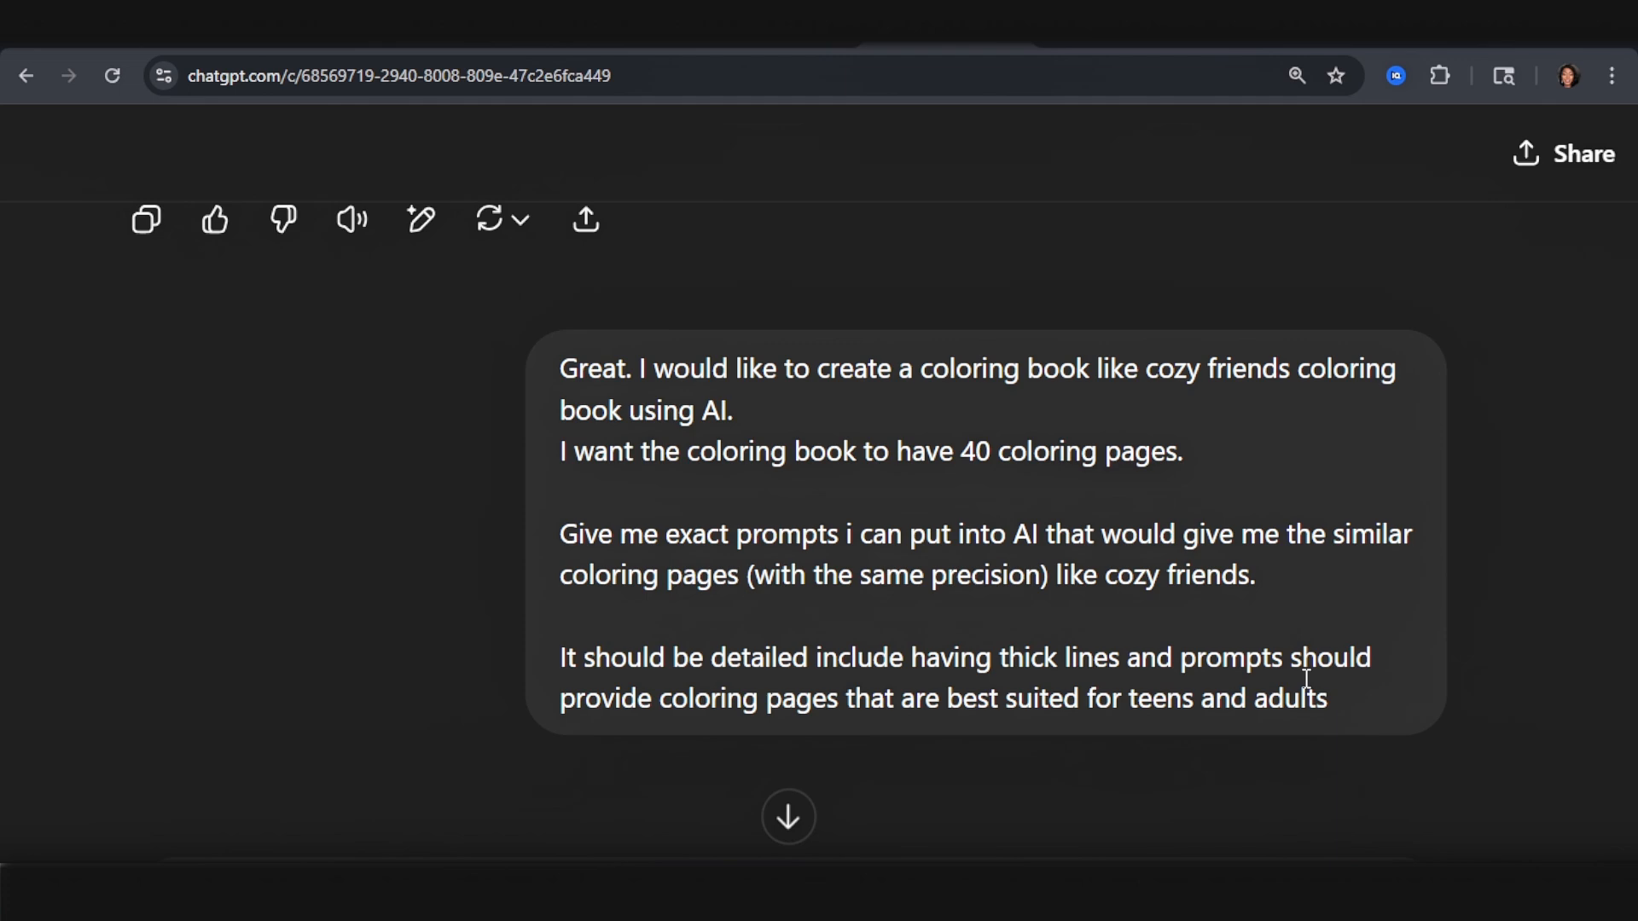
{"action": "scroll", "coordinate": [1306, 678], "scroll_direction": "down", "scroll_amount": 10}
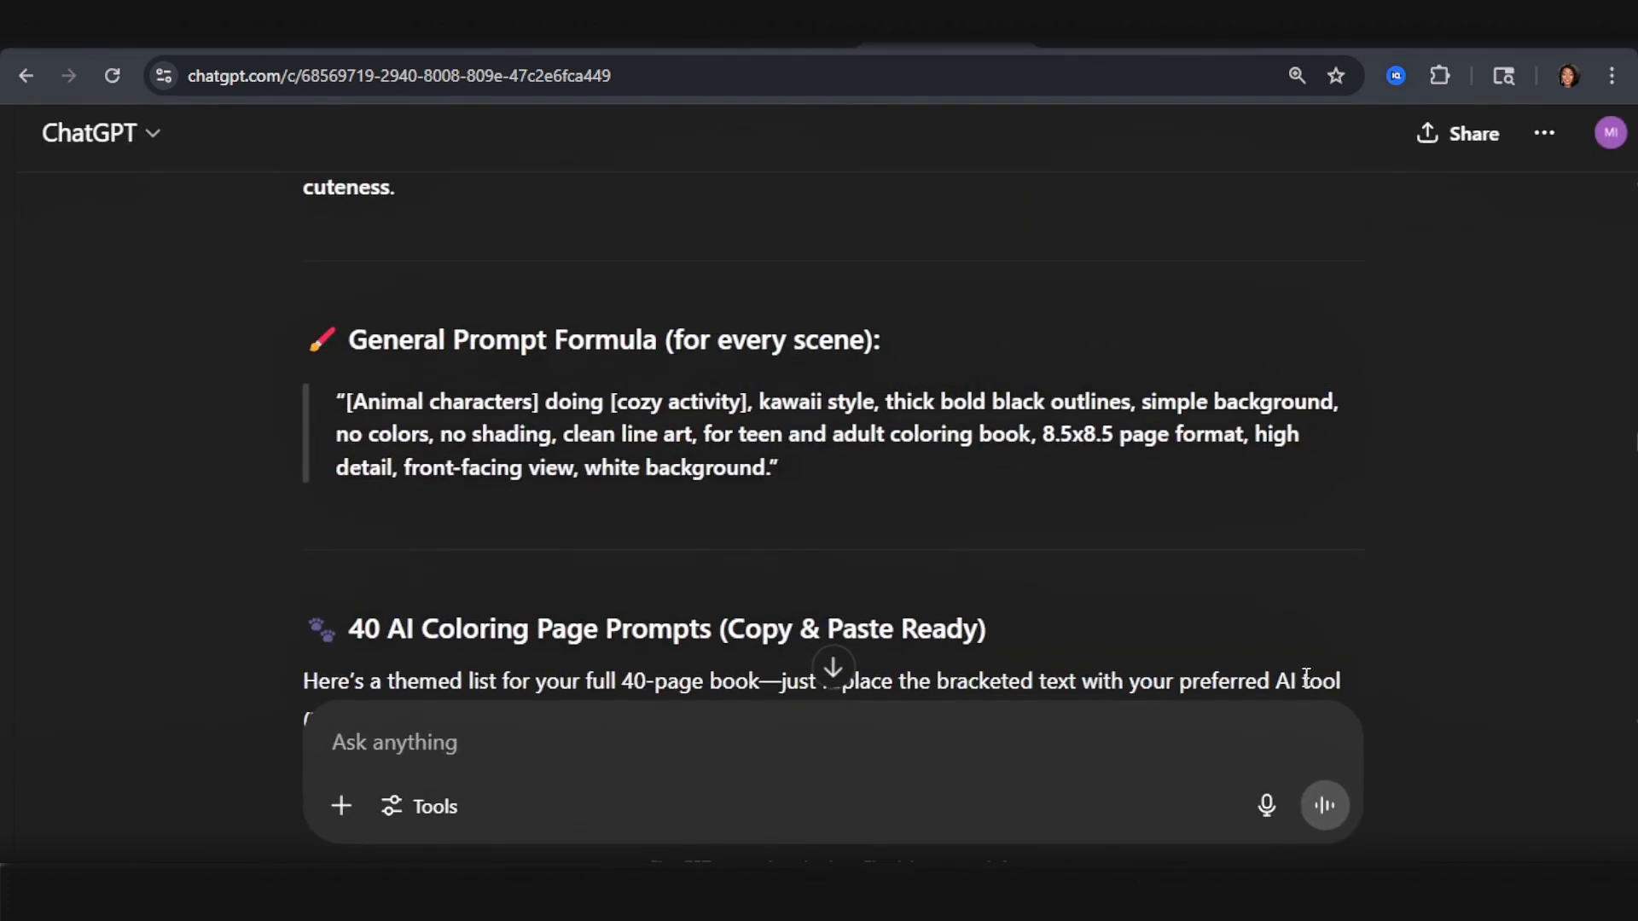
{"action": "scroll", "coordinate": [1306, 678], "scroll_direction": "down", "scroll_amount": 3}
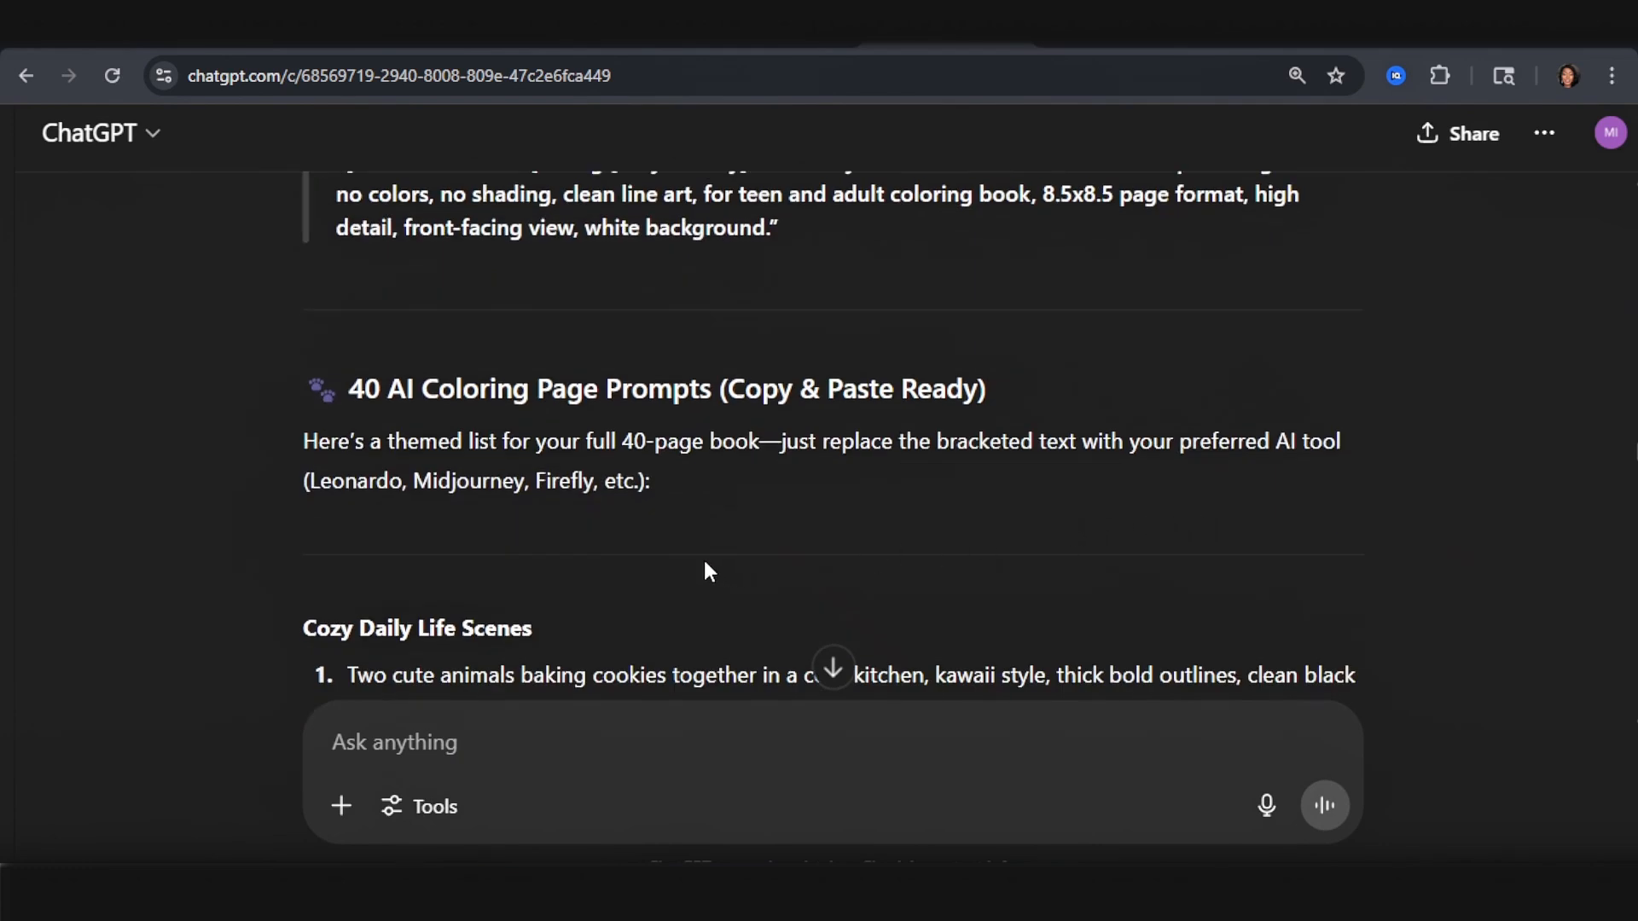
{"action": "scroll", "coordinate": [516, 536], "scroll_direction": "down", "scroll_amount": 3}
{"action": "scroll", "coordinate": [544, 392], "scroll_direction": "down", "scroll_amount": 6}
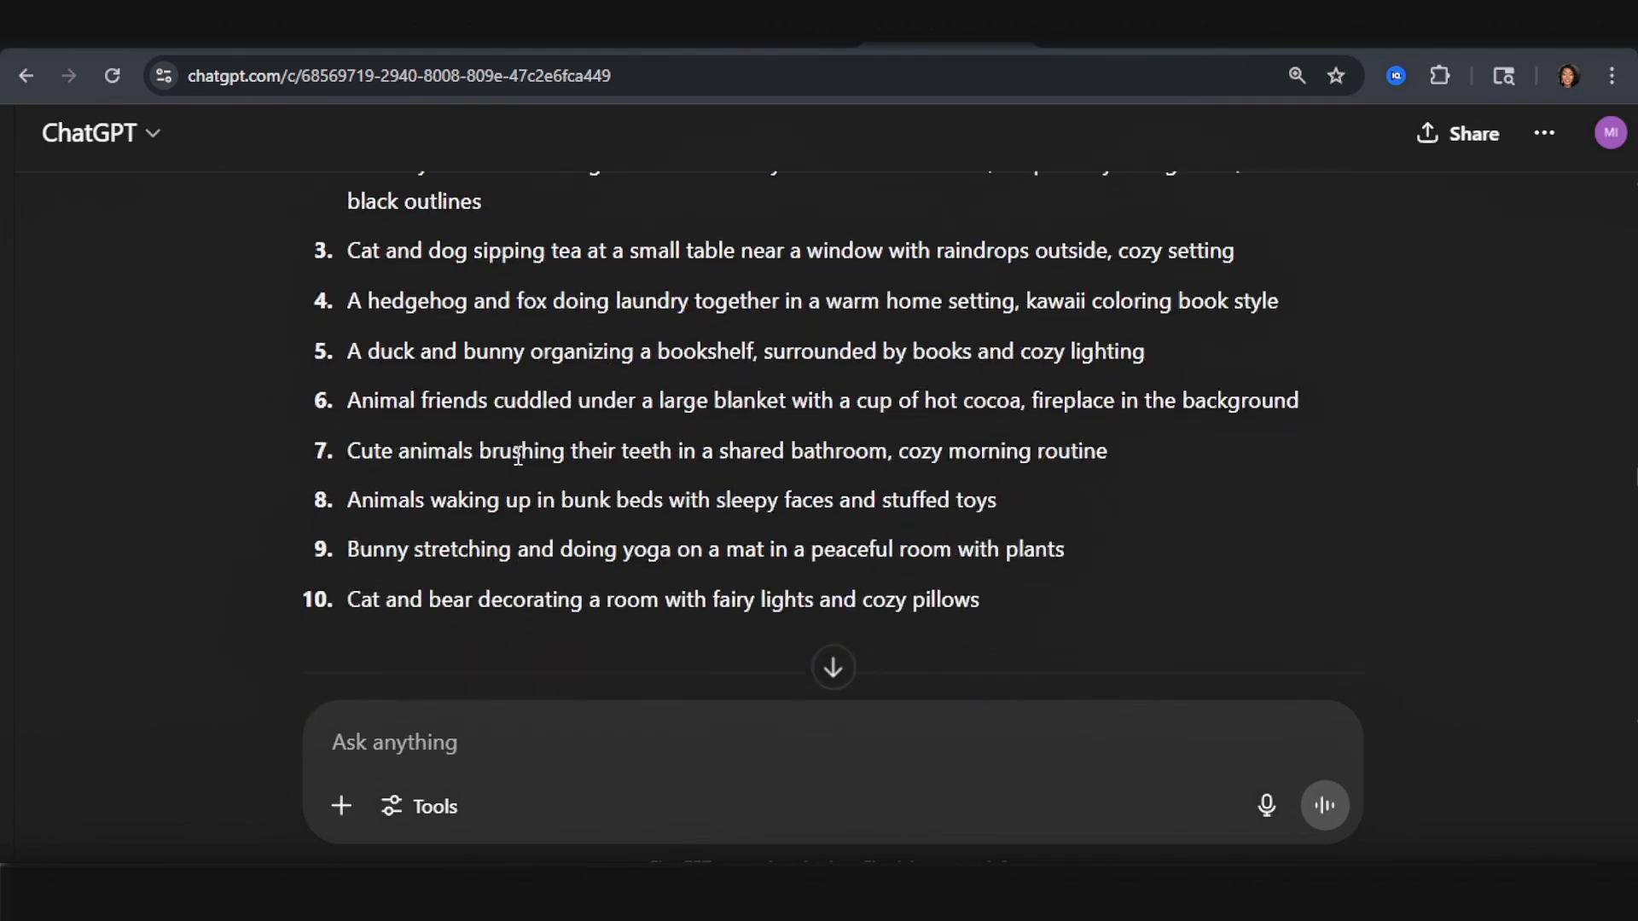
{"action": "scroll", "coordinate": [426, 565], "scroll_direction": "down", "scroll_amount": 4}
{"action": "scroll", "coordinate": [279, 367], "scroll_direction": "down", "scroll_amount": 5}
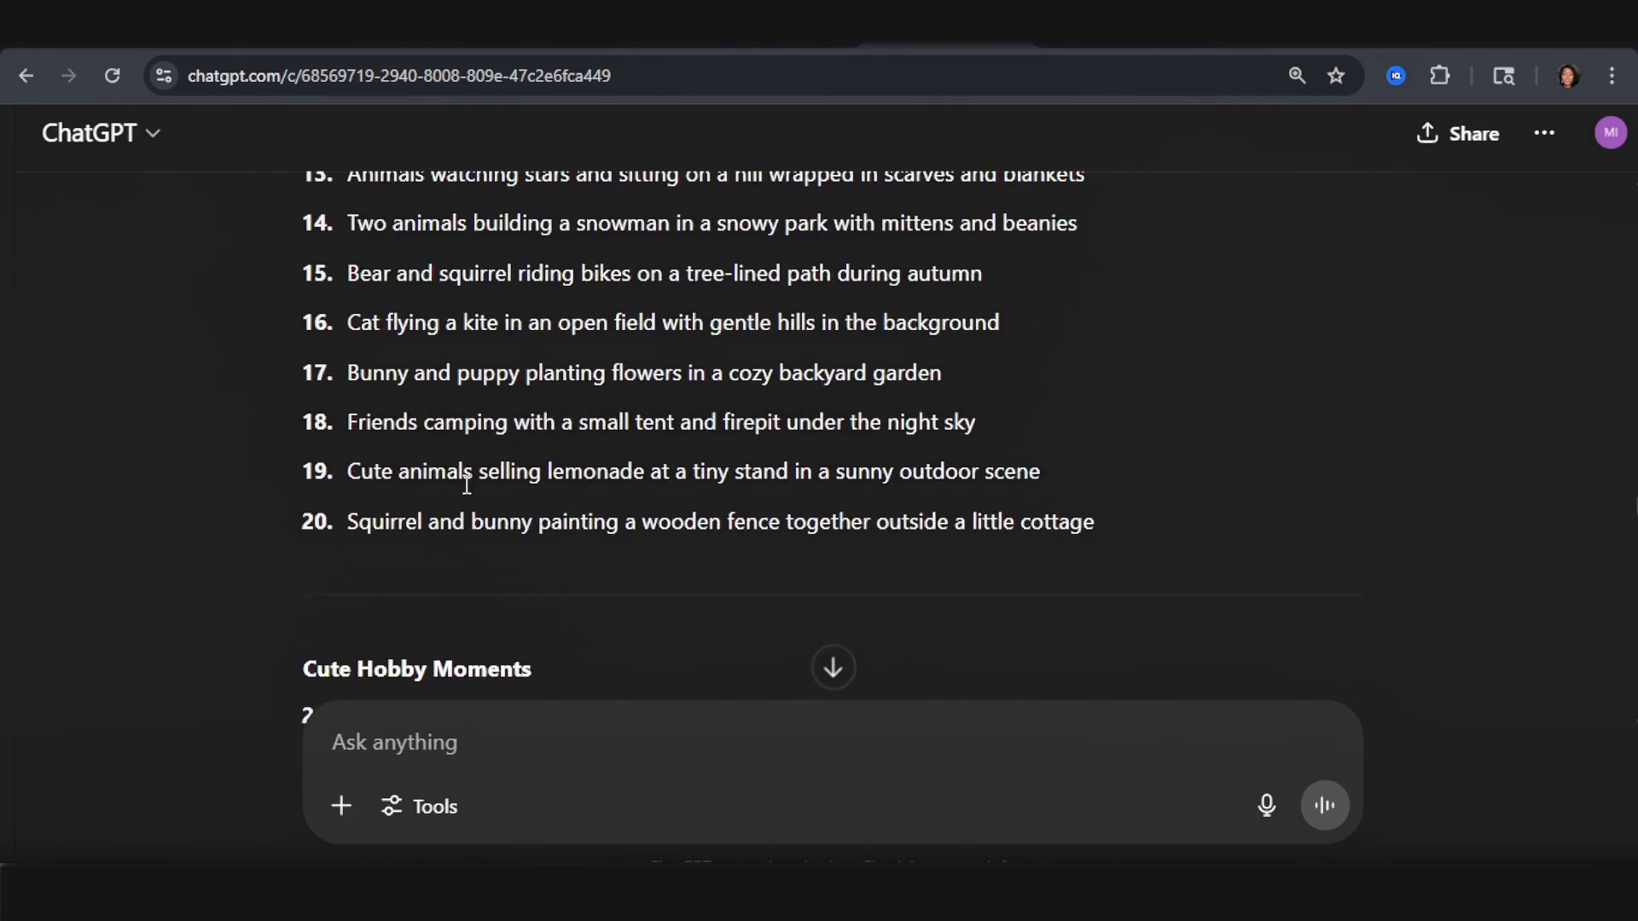
{"action": "scroll", "coordinate": [452, 513], "scroll_direction": "down", "scroll_amount": 15}
{"action": "scroll", "coordinate": [807, 474], "scroll_direction": "up", "scroll_amount": 1}
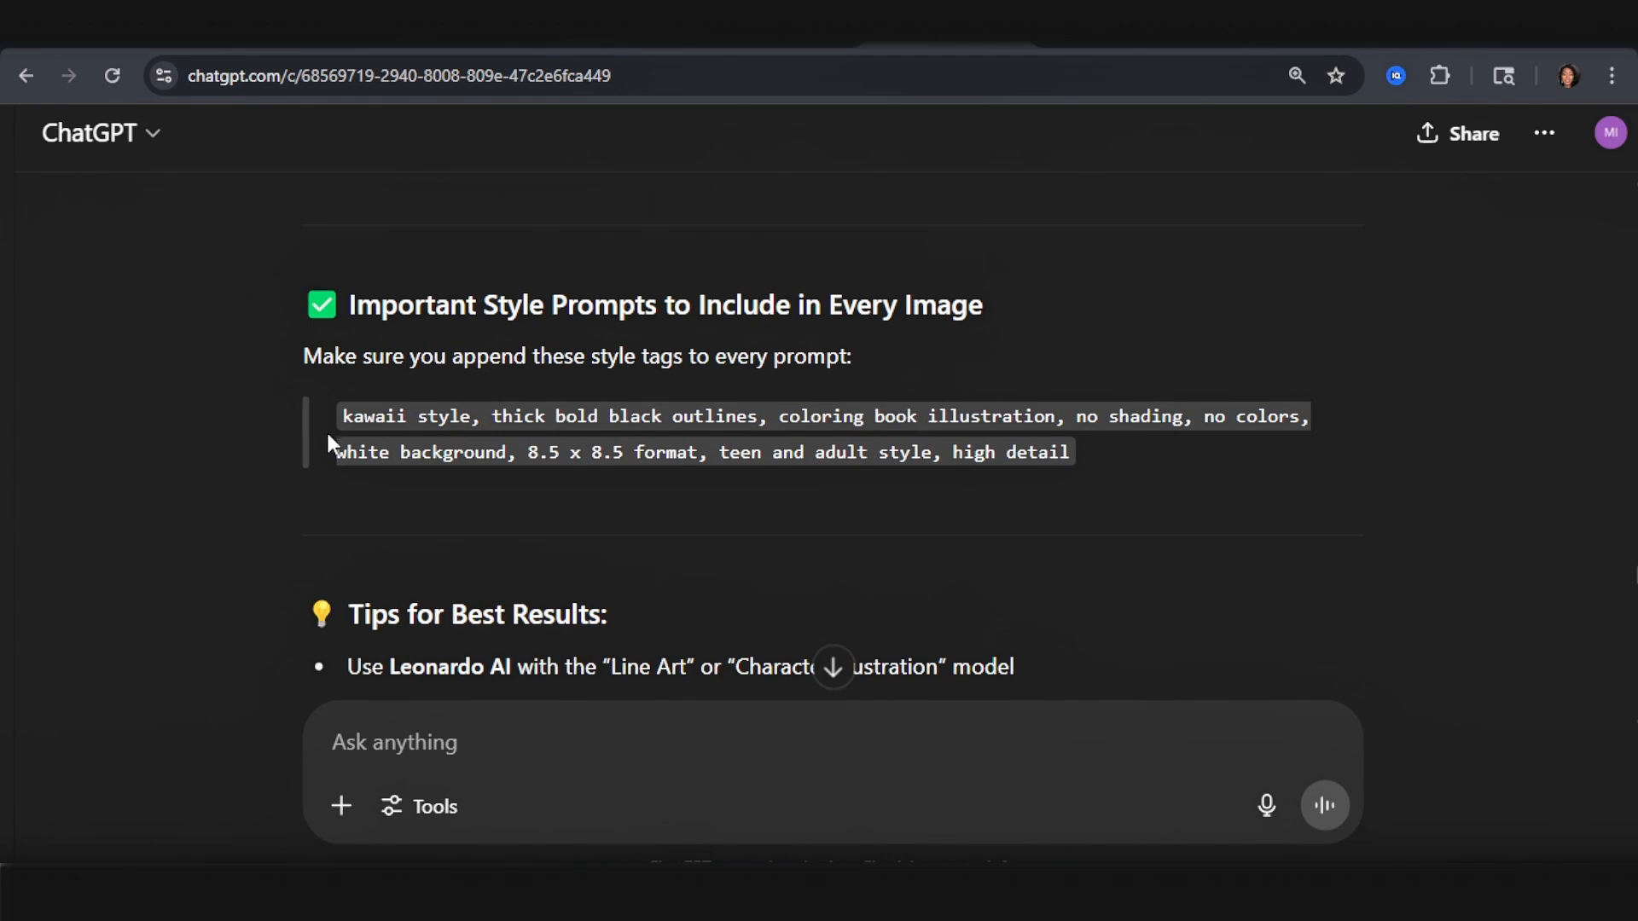
Step: Highlight the style tags recommended for every image and compare them with the numbered scene prompts above
{"action": "left_click_drag", "start_coordinate": [329, 433], "coordinate": [1094, 450]}
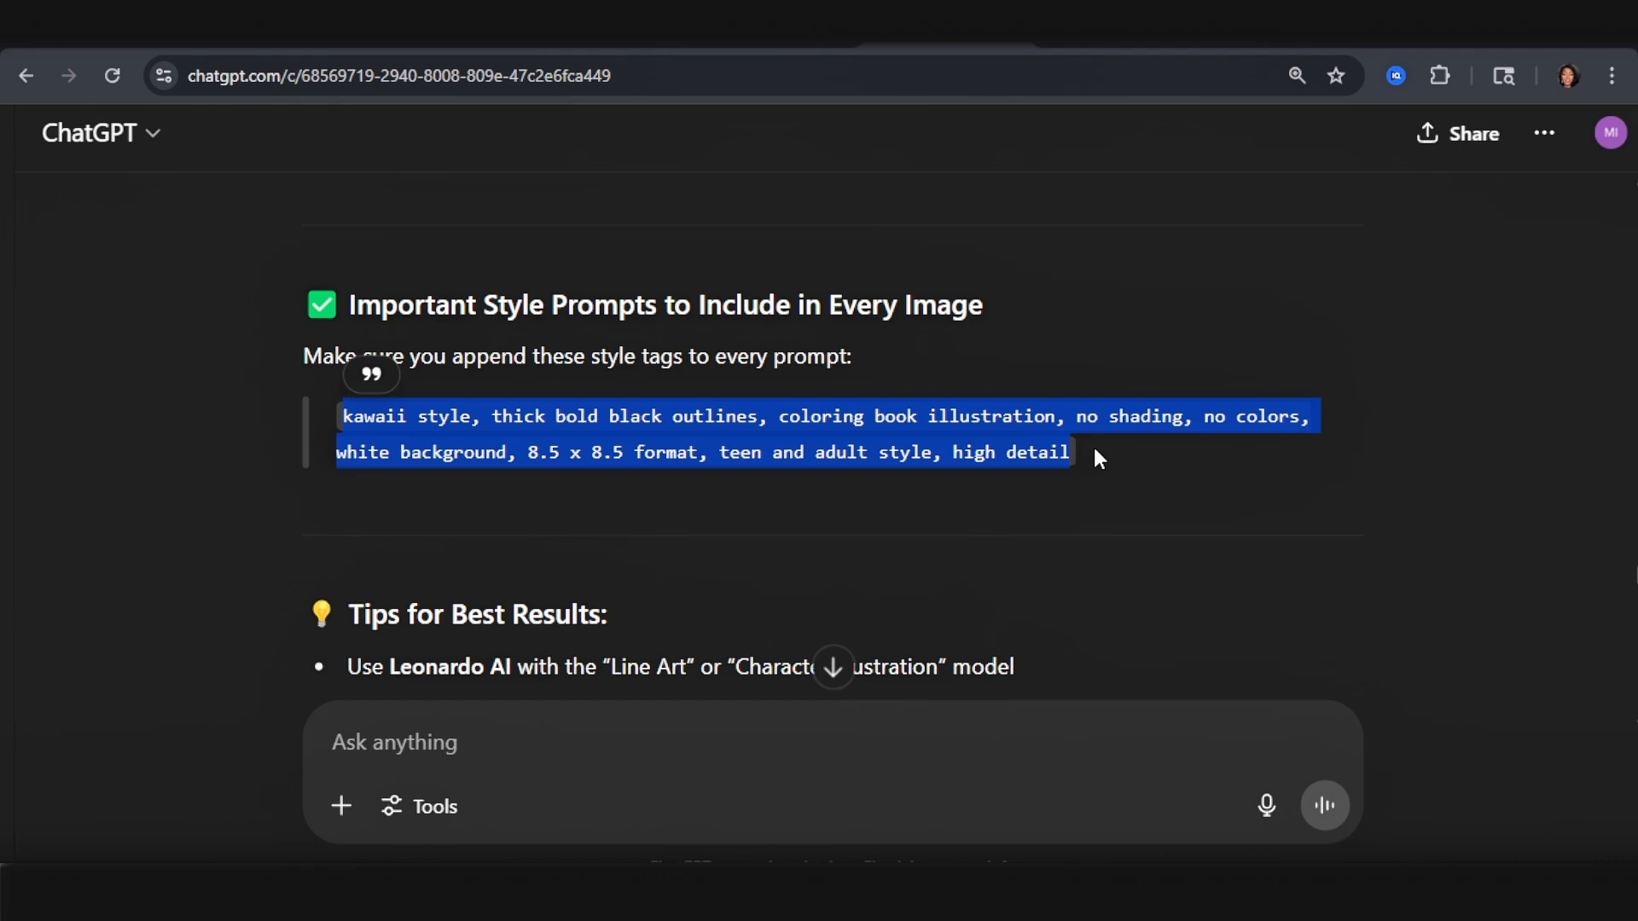
{"action": "scroll", "coordinate": [1083, 454], "scroll_direction": "up", "scroll_amount": 6}
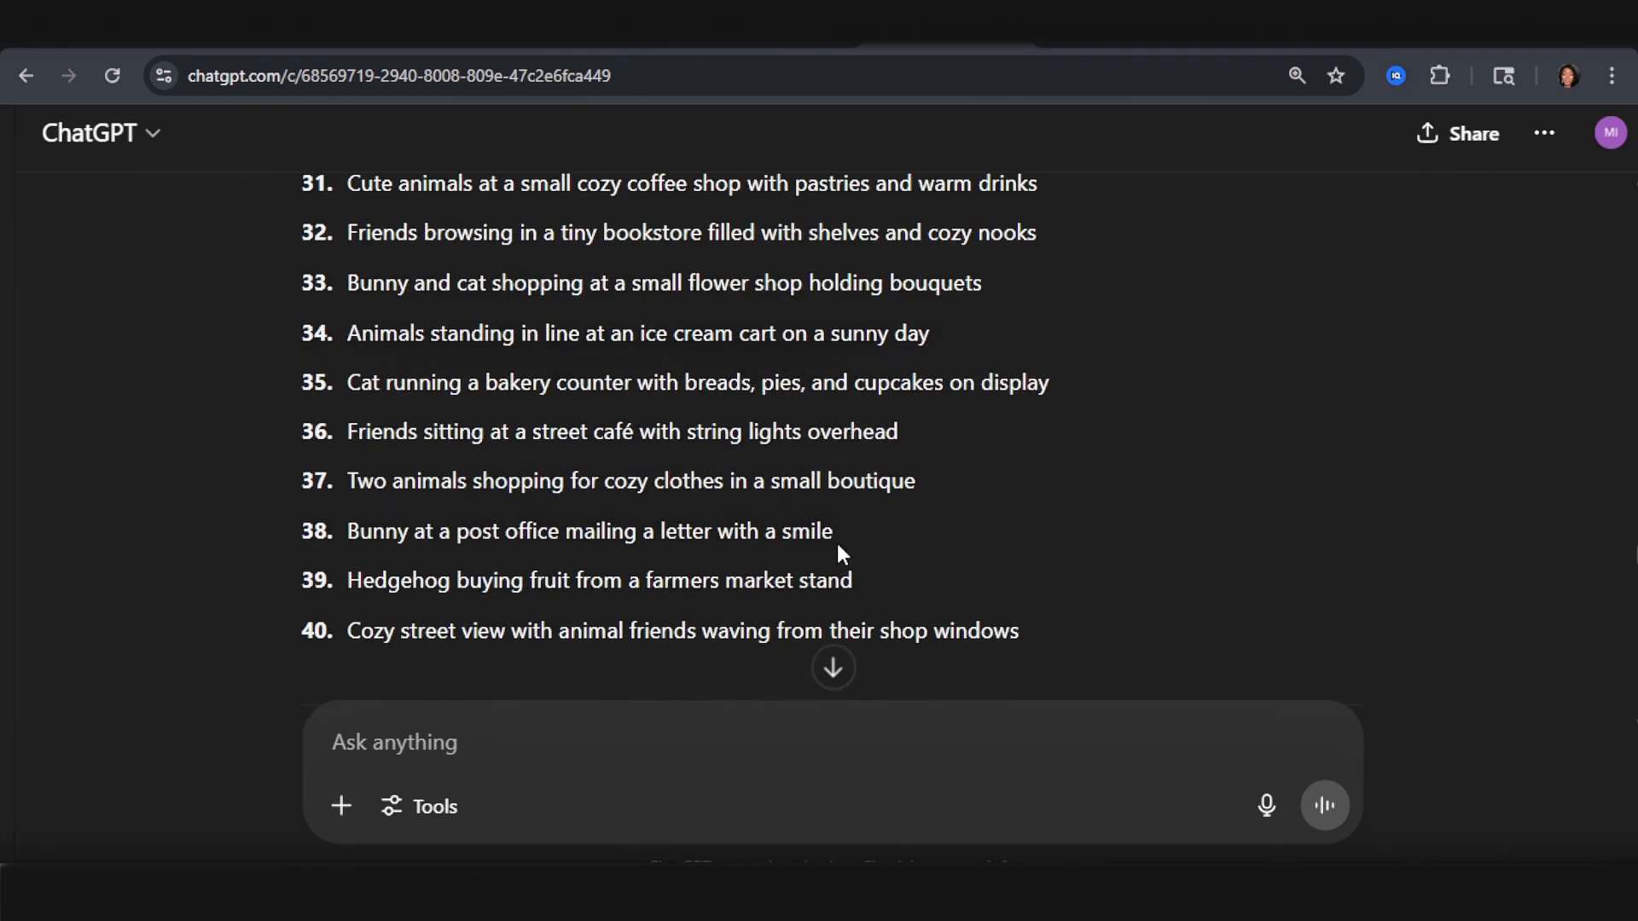
{"action": "scroll", "coordinate": [794, 574], "scroll_direction": "down", "scroll_amount": 4}
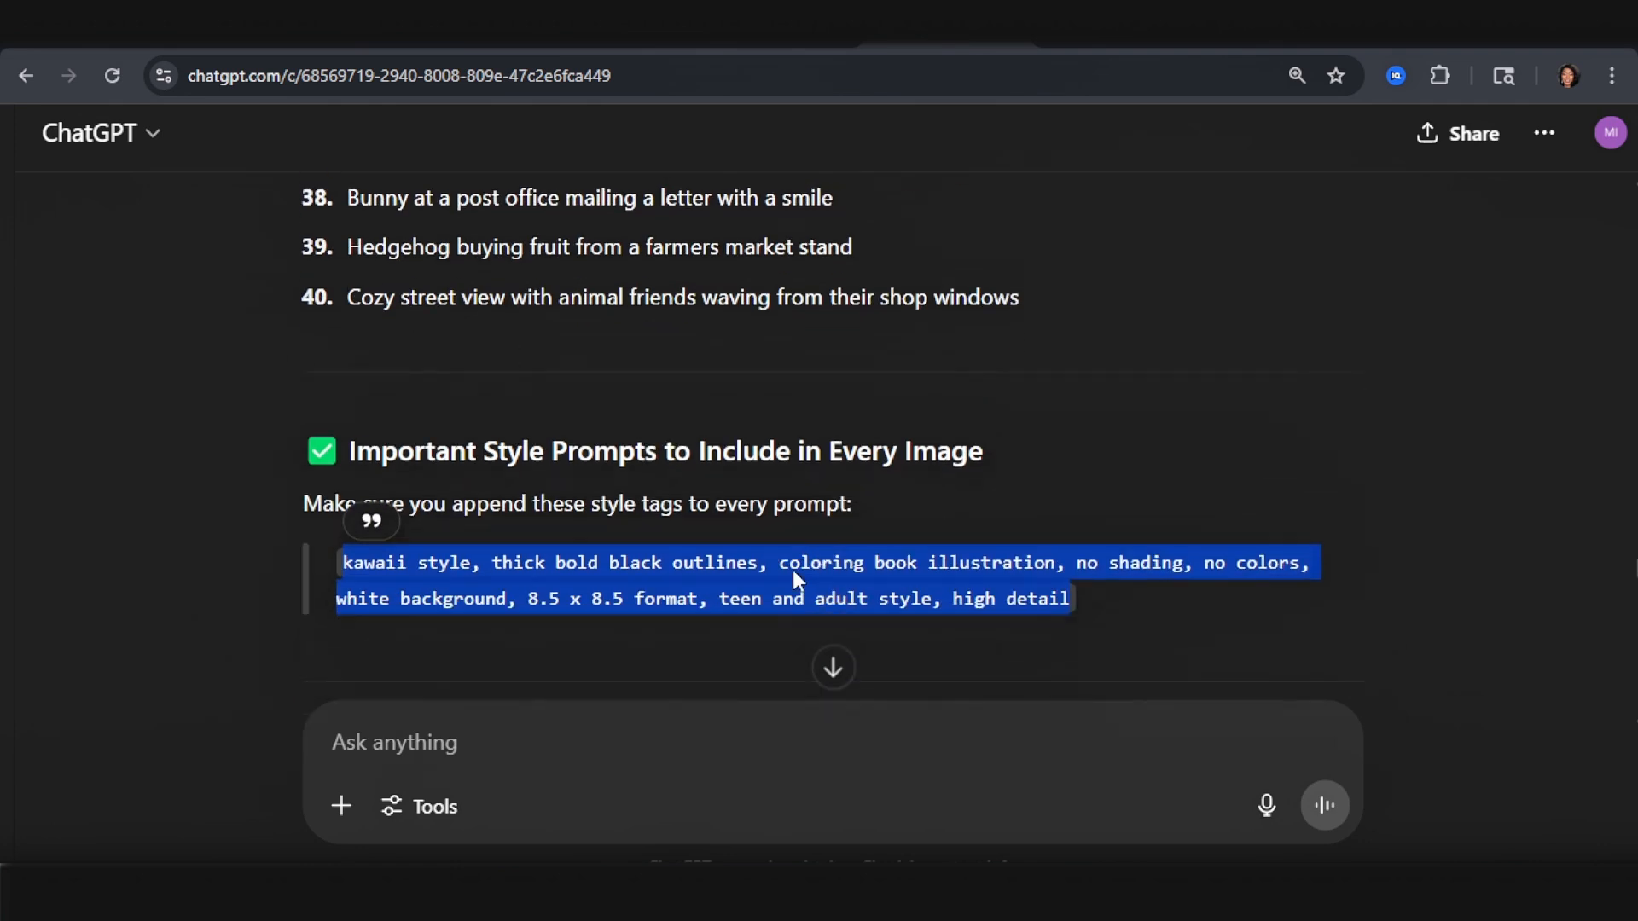
{"action": "scroll", "coordinate": [797, 580], "scroll_direction": "down", "scroll_amount": 1}
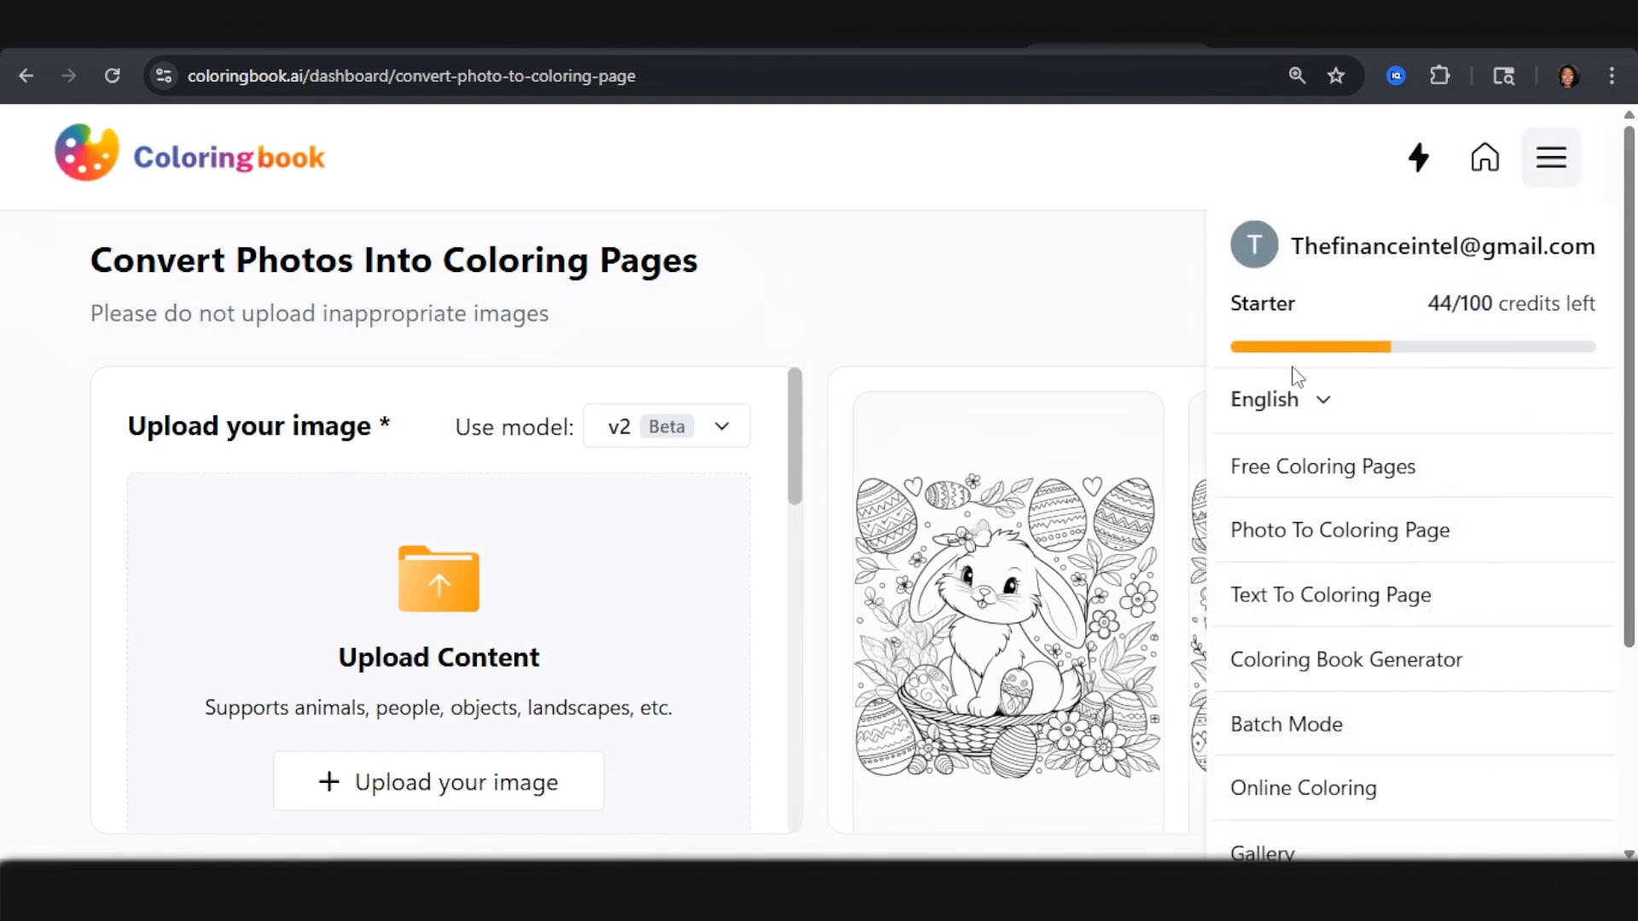
Step: Open Coloringbook's Text To Coloring Page tool and fill its prompt with ChatGPT's scene 4, a hedgehog and fox doing laundry together
{"action": "scroll", "coordinate": [1310, 427], "scroll_direction": "down", "scroll_amount": 2}
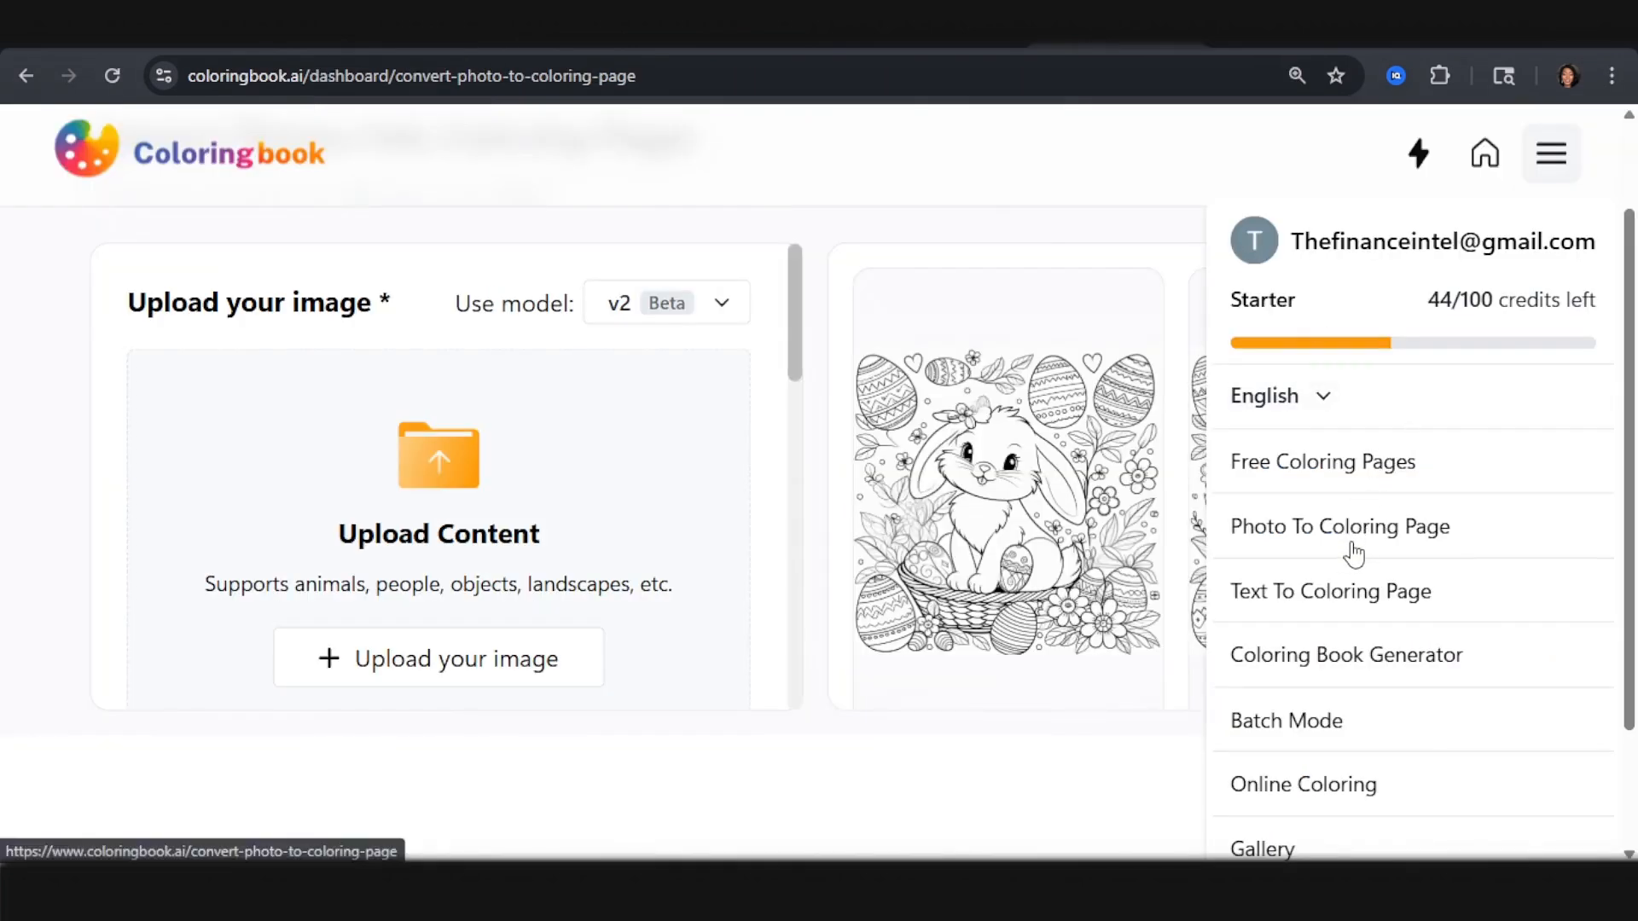
{"action": "left_click", "coordinate": [1342, 594]}
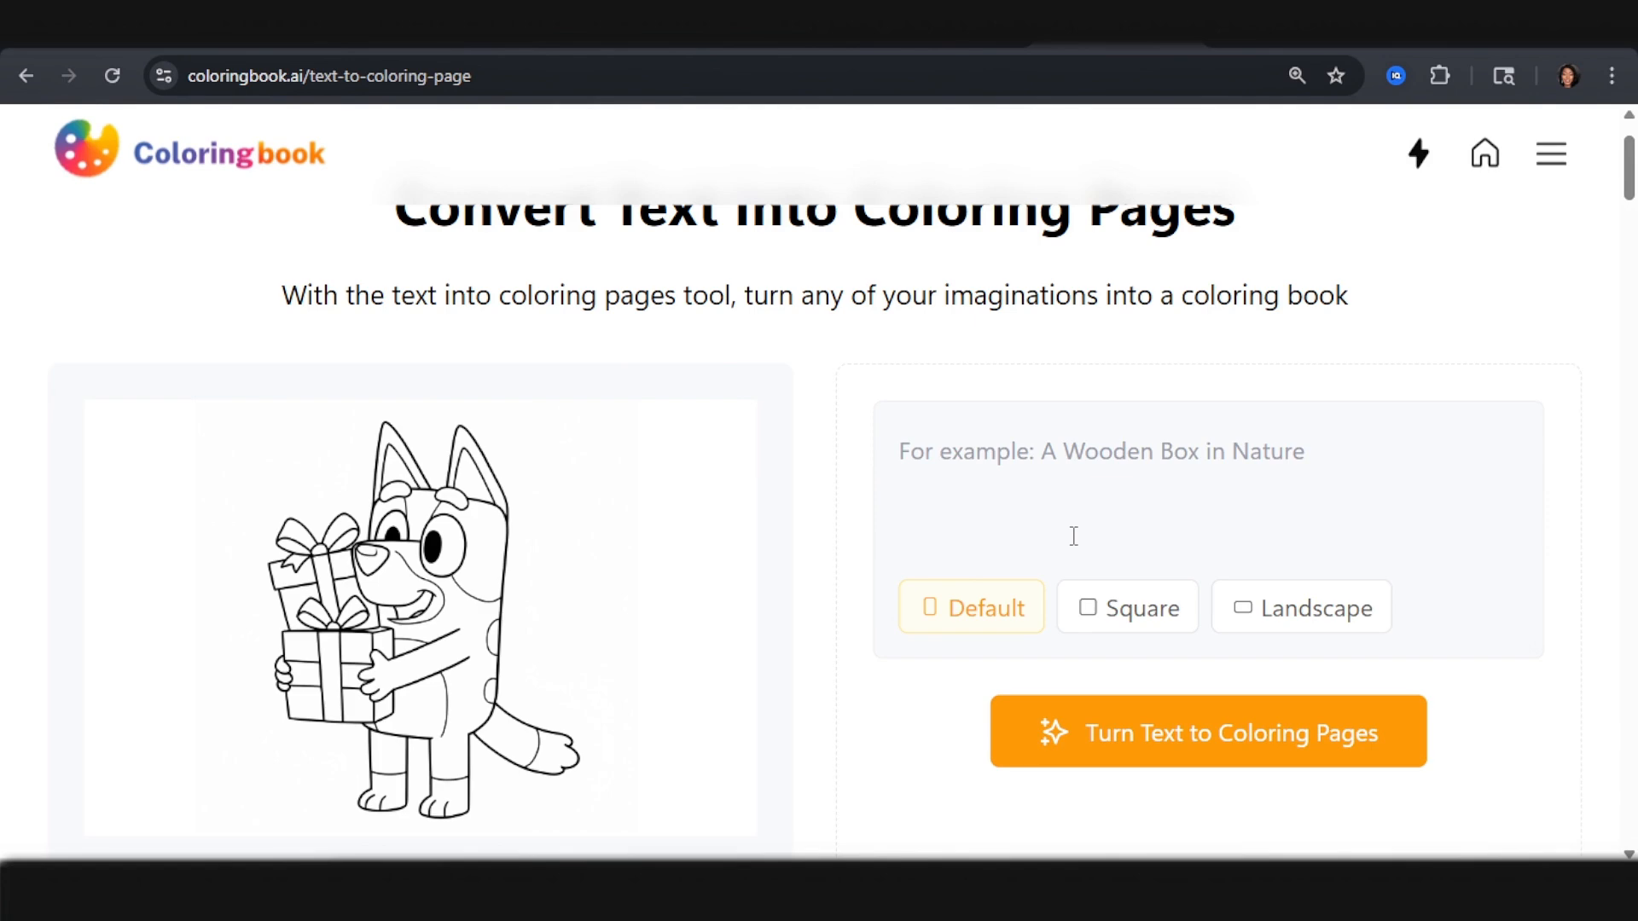
{"action": "left_click", "coordinate": [943, 26]}
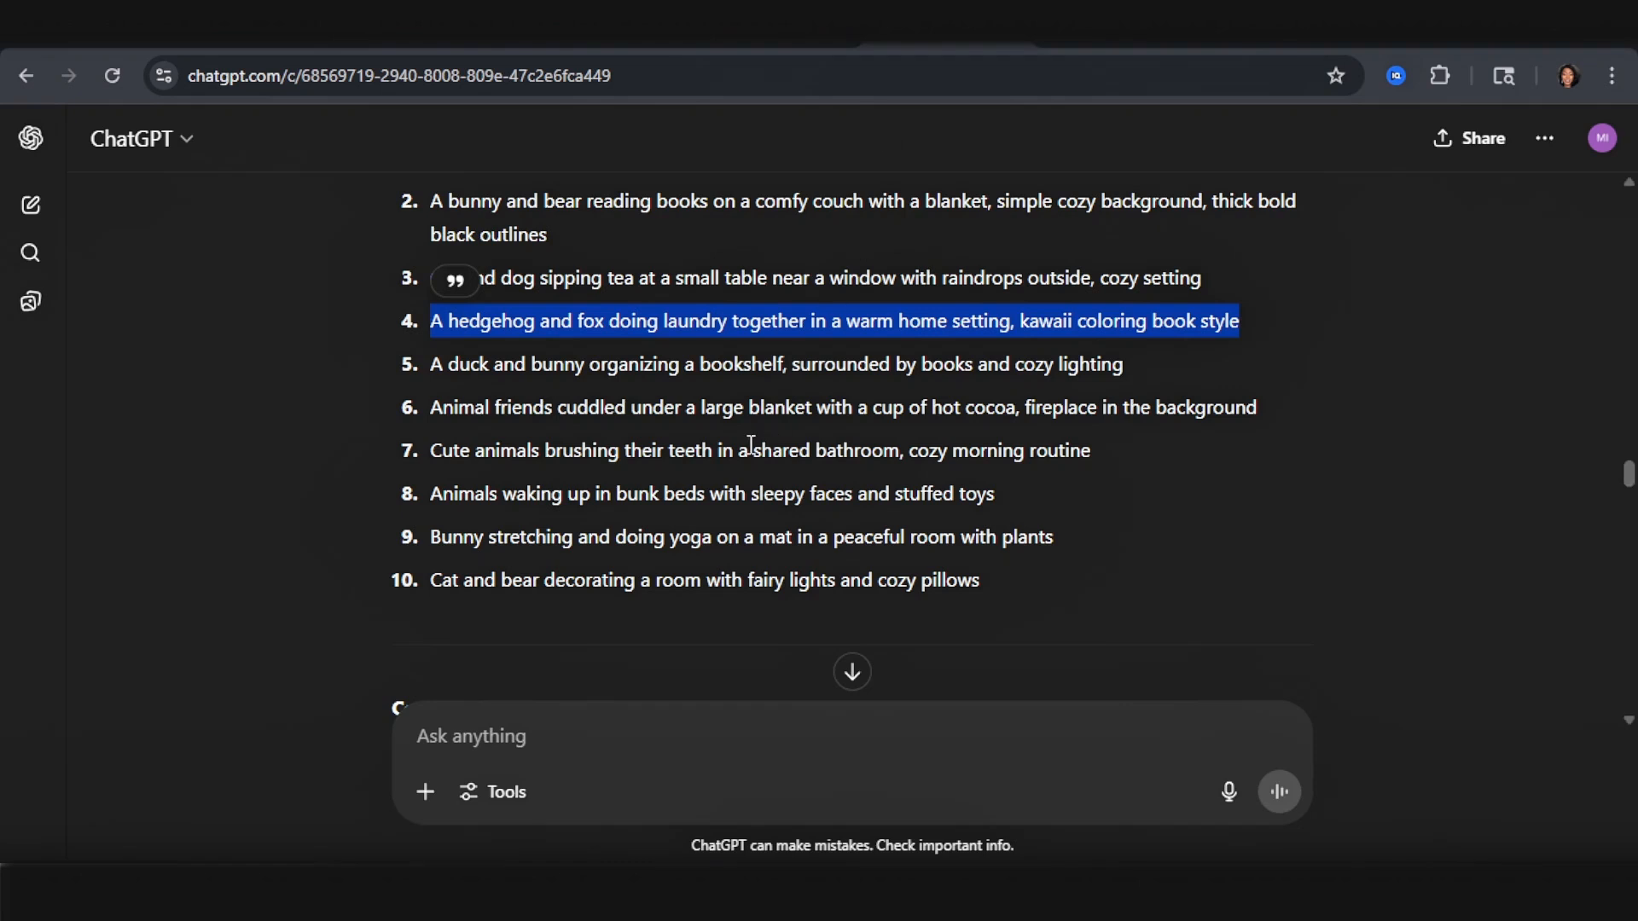
{"action": "left_click", "coordinate": [1244, 319]}
{"action": "left_click_drag", "start_coordinate": [1268, 304], "coordinate": [1097, 334]}
{"action": "left_click", "coordinate": [998, 346]}
{"action": "left_click_drag", "start_coordinate": [1265, 319], "coordinate": [430, 325]}
{"action": "key", "text": "ctrl+c"}
{"action": "left_click", "coordinate": [1116, 30]}
{"action": "left_click", "coordinate": [1090, 463]}
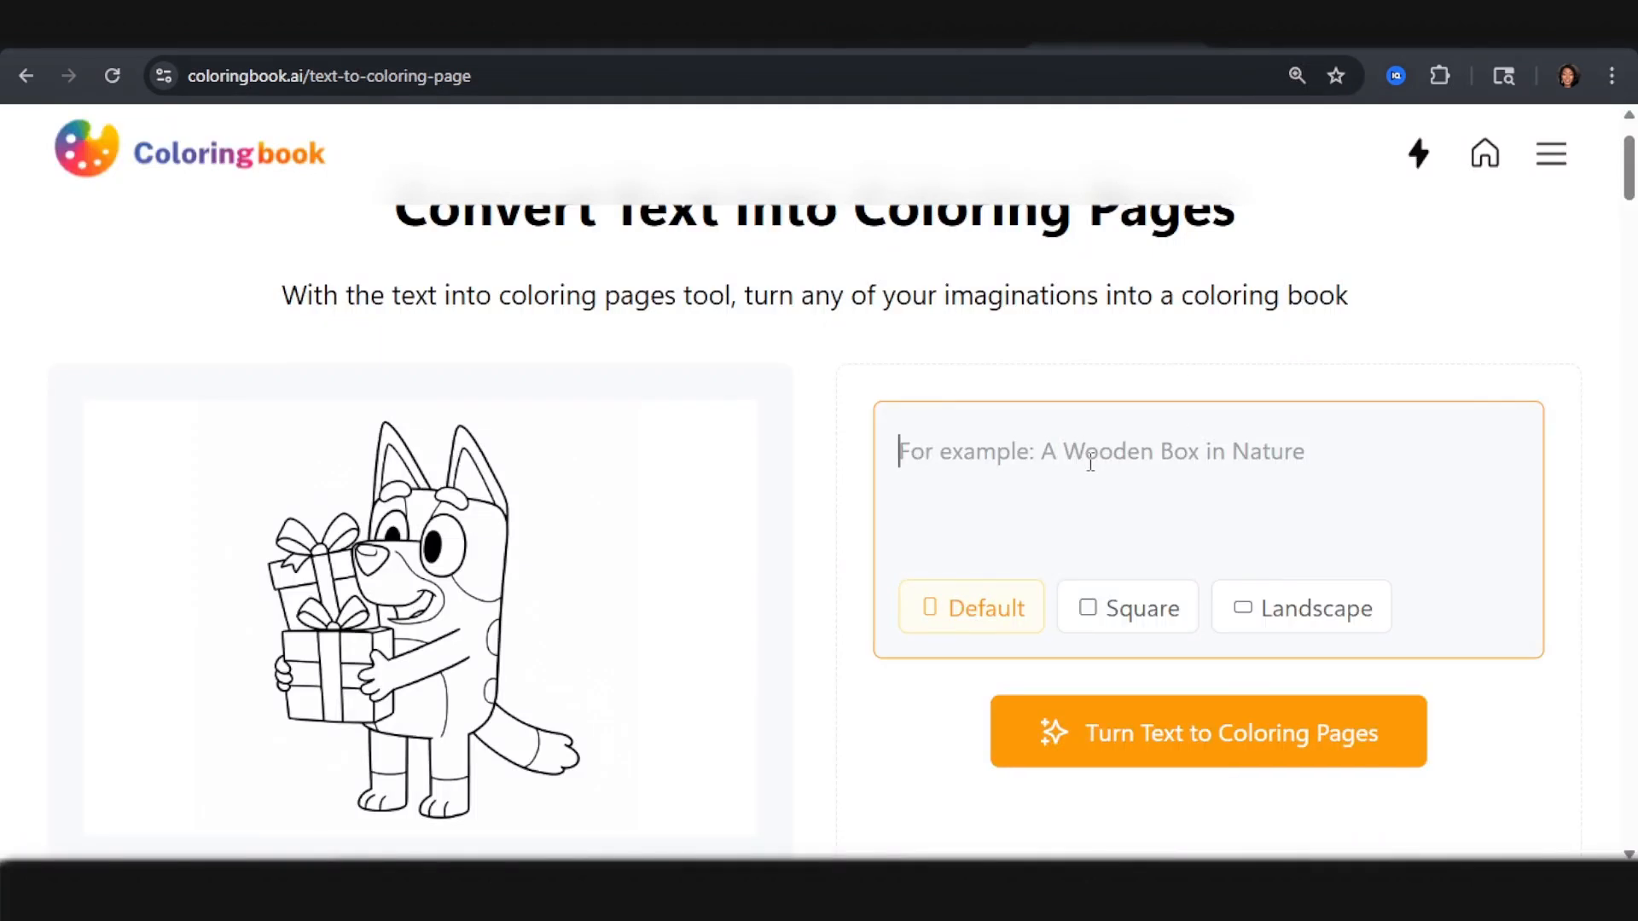
{"action": "key", "text": "ctrl+v"}
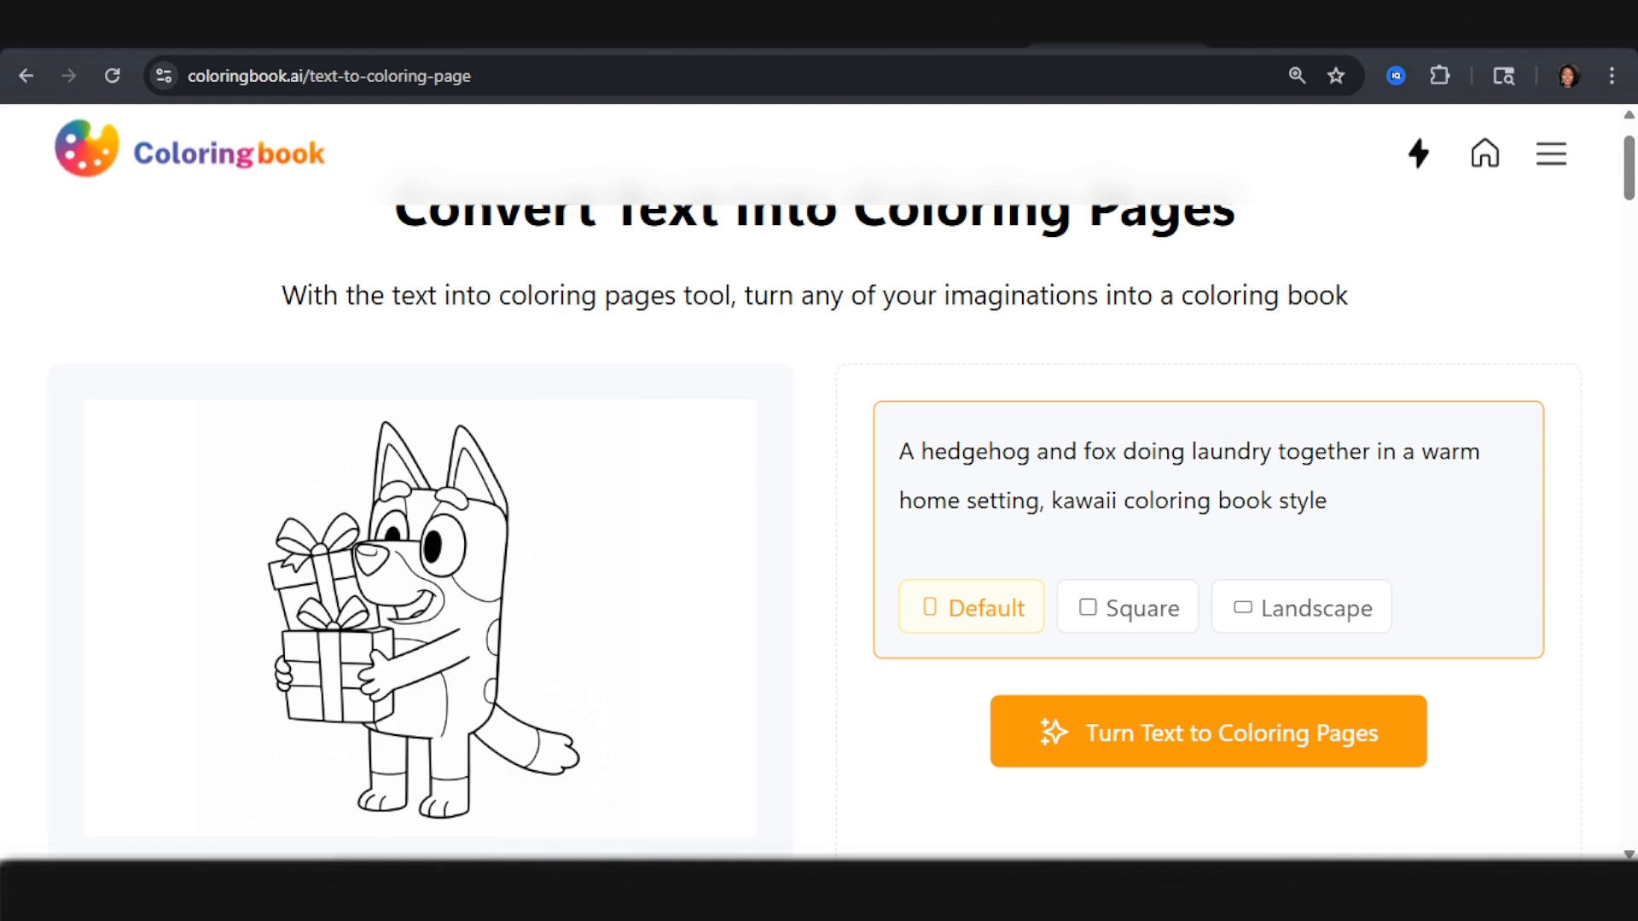
Step: Examine the prompt wording of the earlier frog and duck farmer's market coloring page in the dashboard, and close that page
{"action": "left_click", "coordinate": [743, 41]}
{"action": "scroll", "coordinate": [1205, 478], "scroll_direction": "down", "scroll_amount": 10}
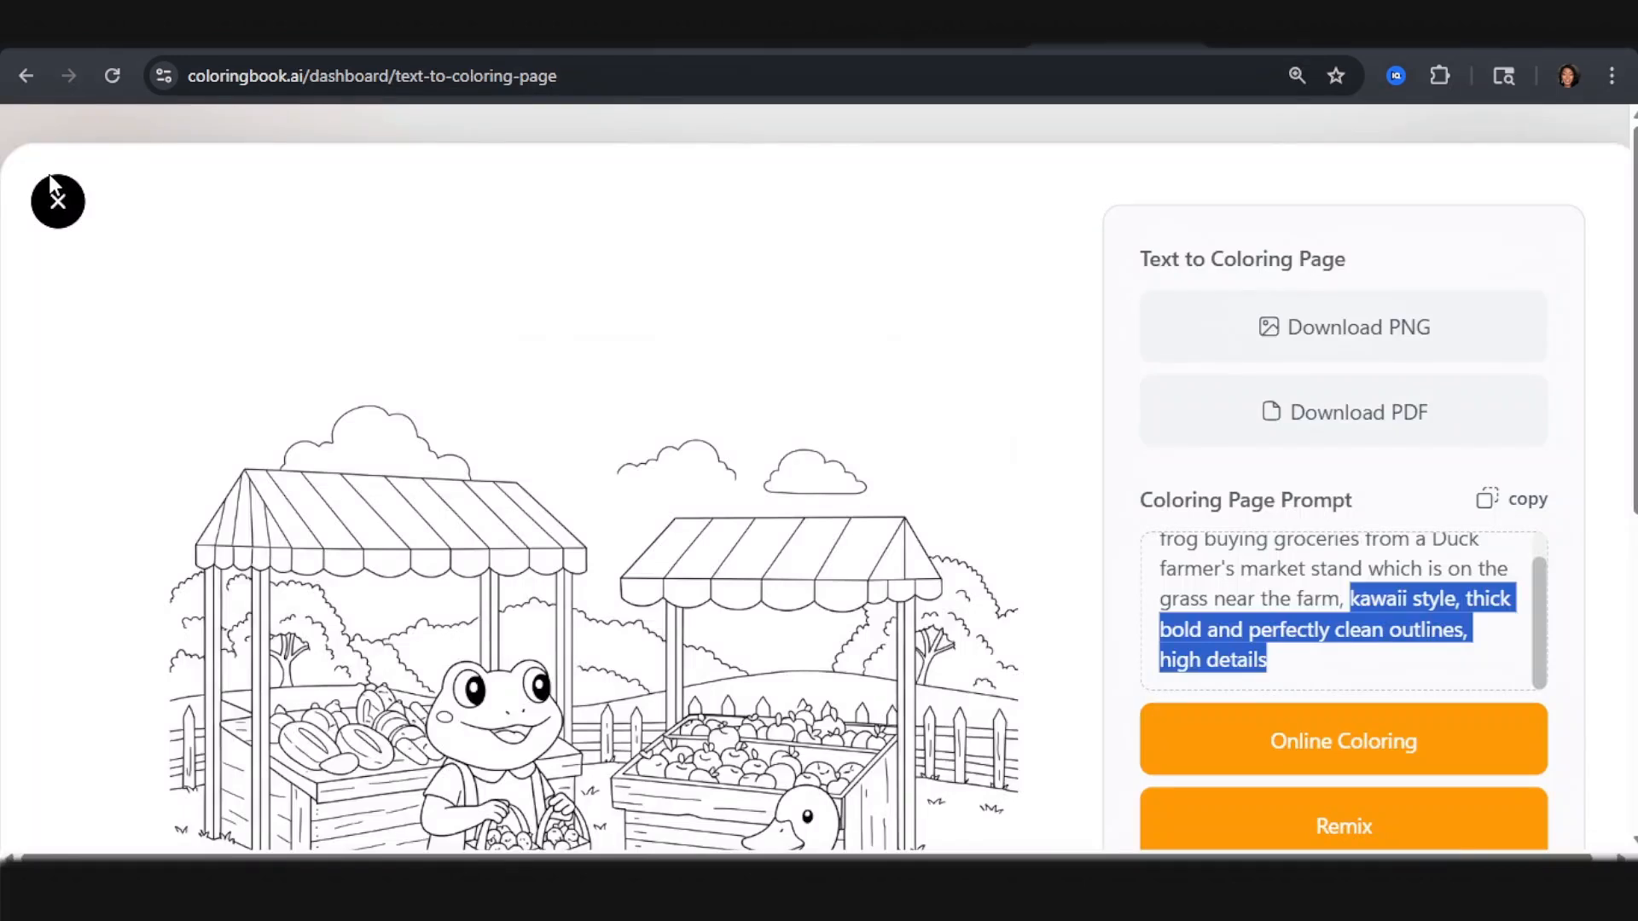
{"action": "left_click", "coordinate": [53, 188]}
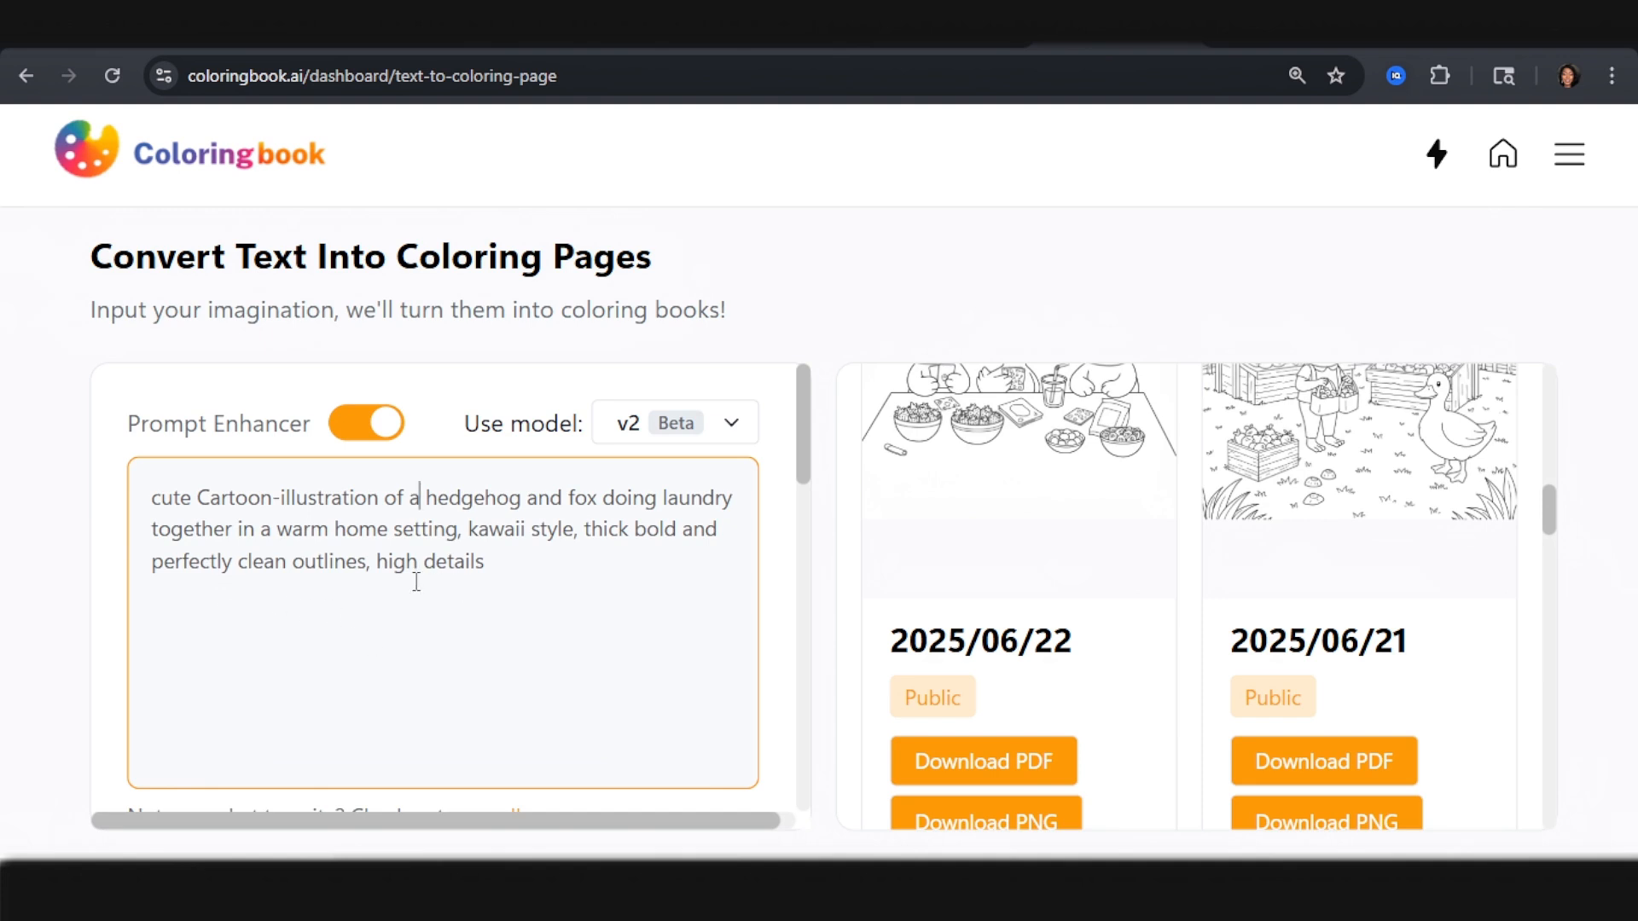
Step: Set the difficulty level to Adults and the dimensions to Square for the hedgehog and fox page
{"action": "scroll", "coordinate": [509, 457], "scroll_direction": "down", "scroll_amount": 4}
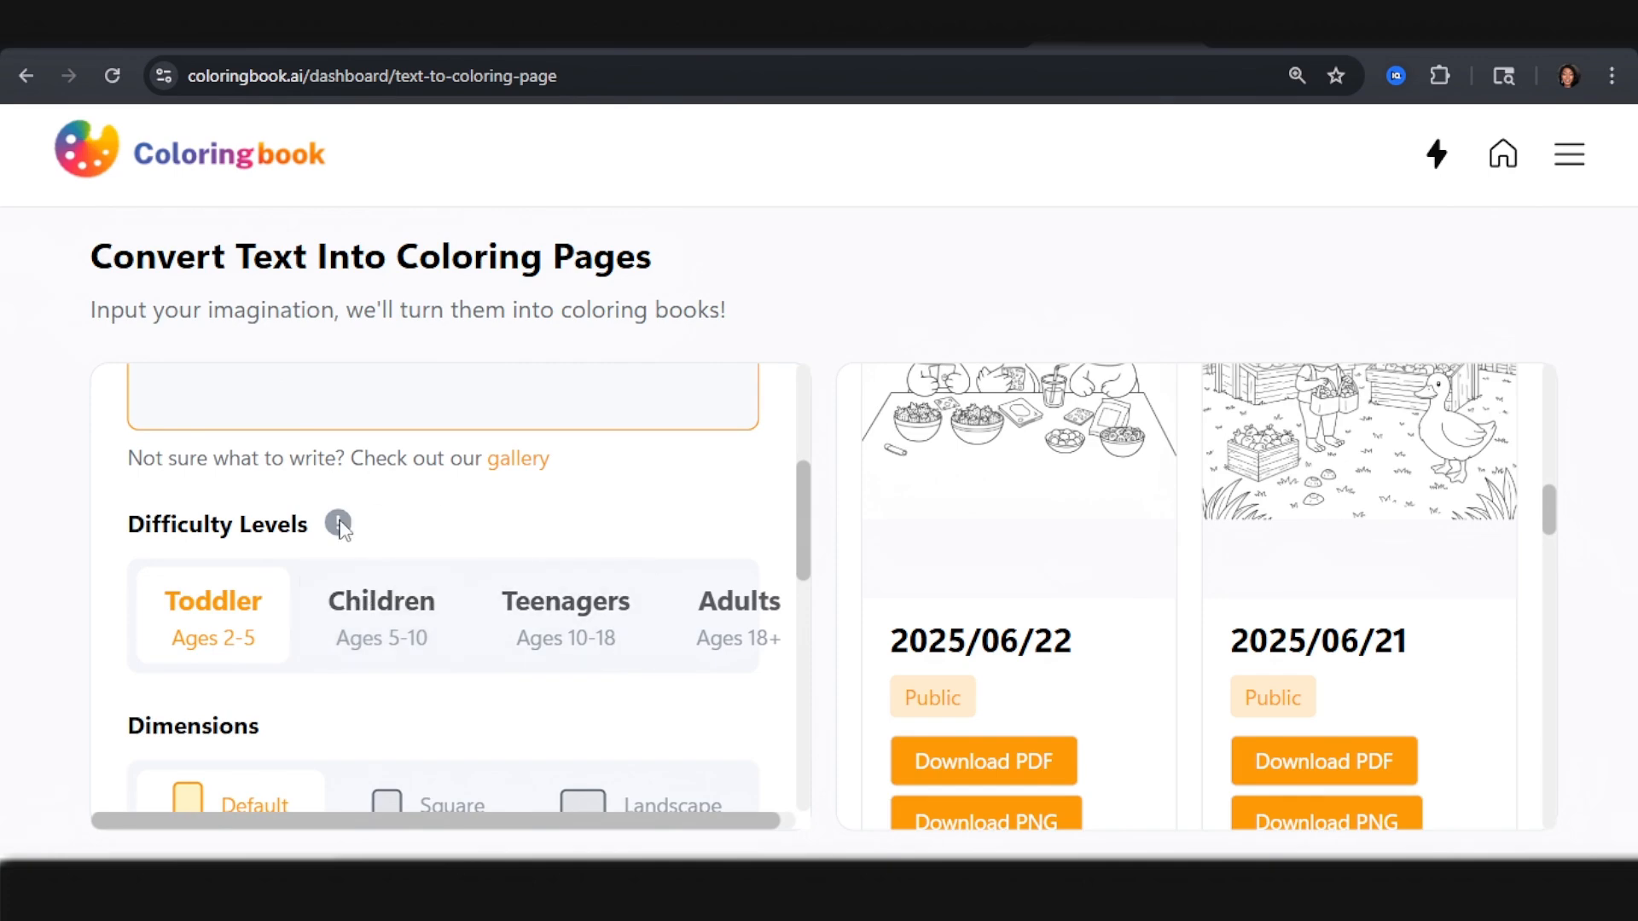
{"action": "mouse_move", "coordinate": [339, 525]}
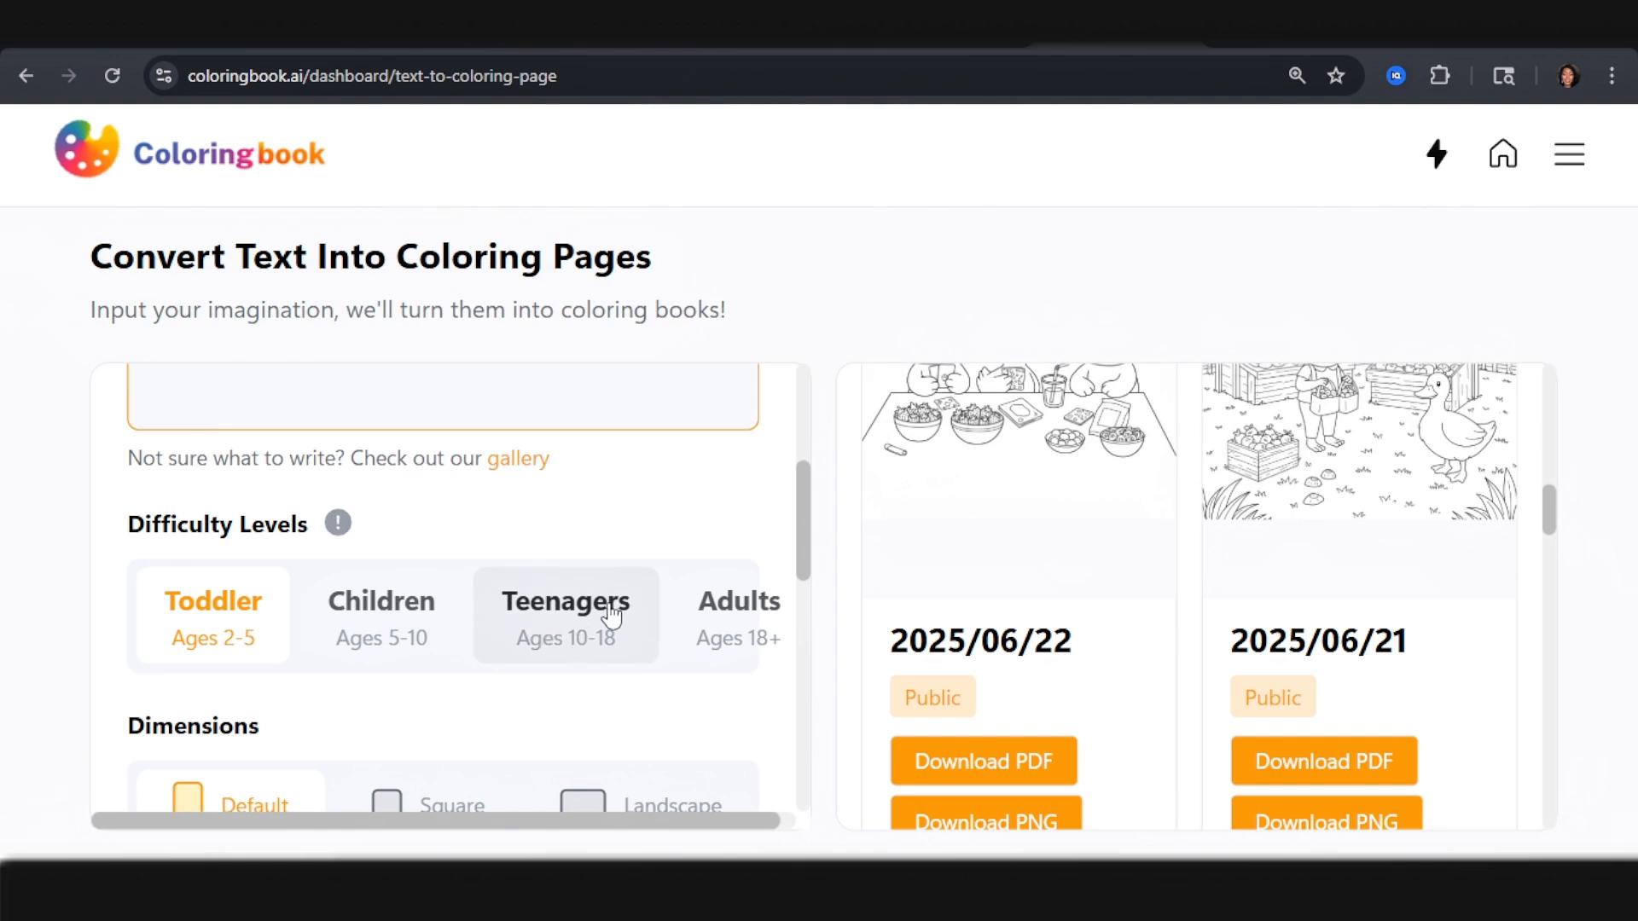
{"action": "left_click", "coordinate": [747, 623]}
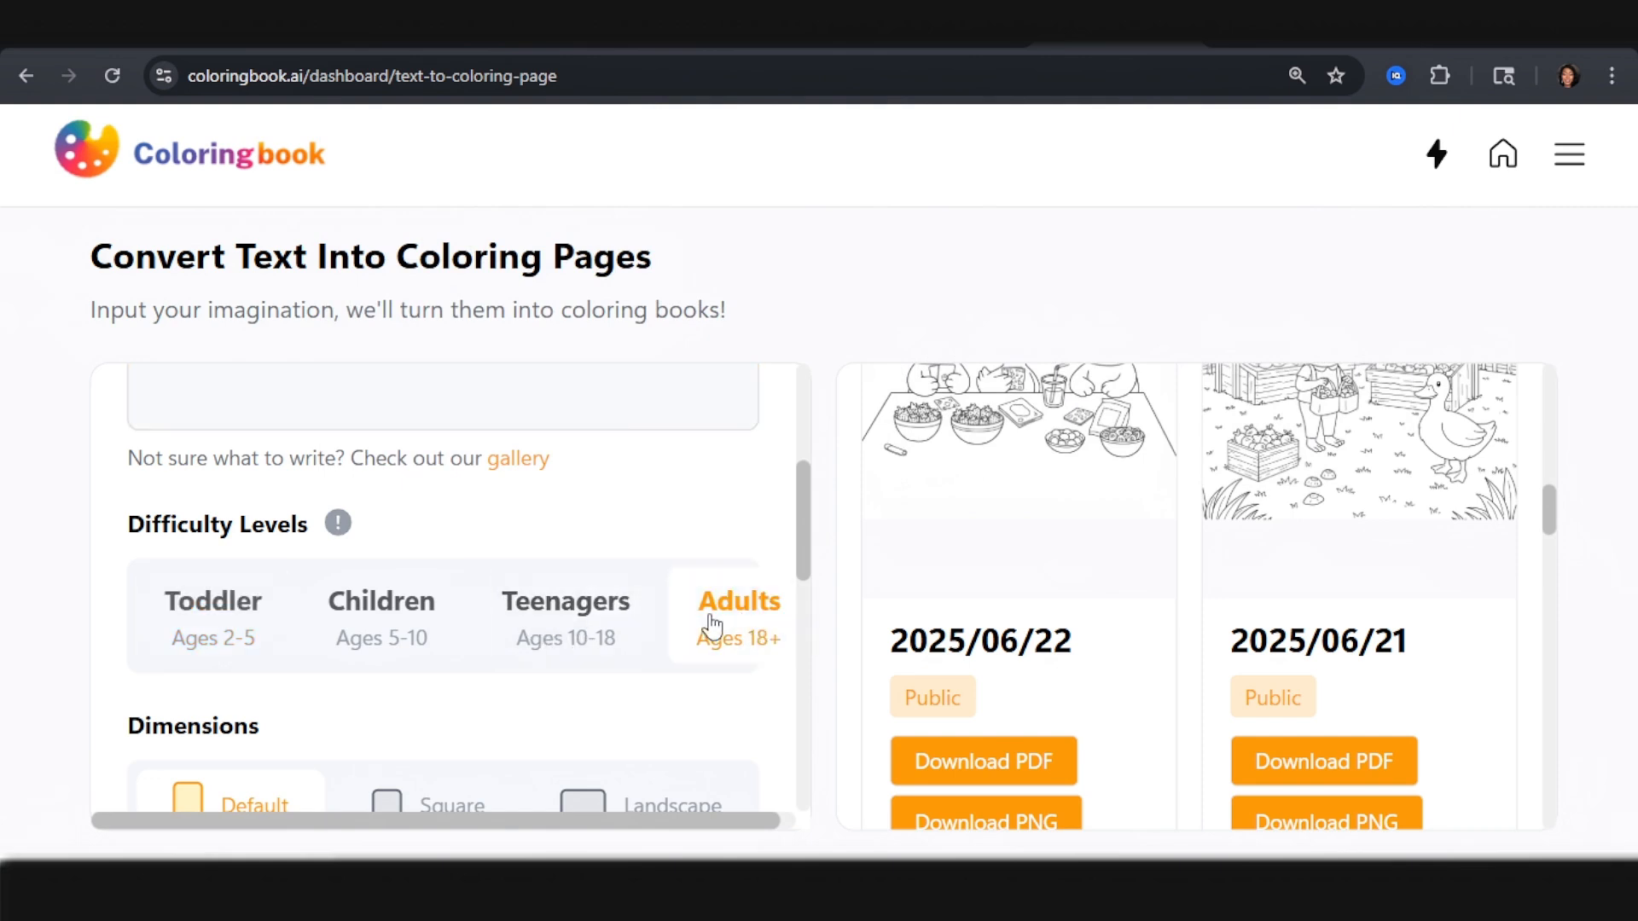
{"action": "scroll", "coordinate": [303, 692], "scroll_direction": "down", "scroll_amount": 2}
{"action": "left_click", "coordinate": [437, 685]}
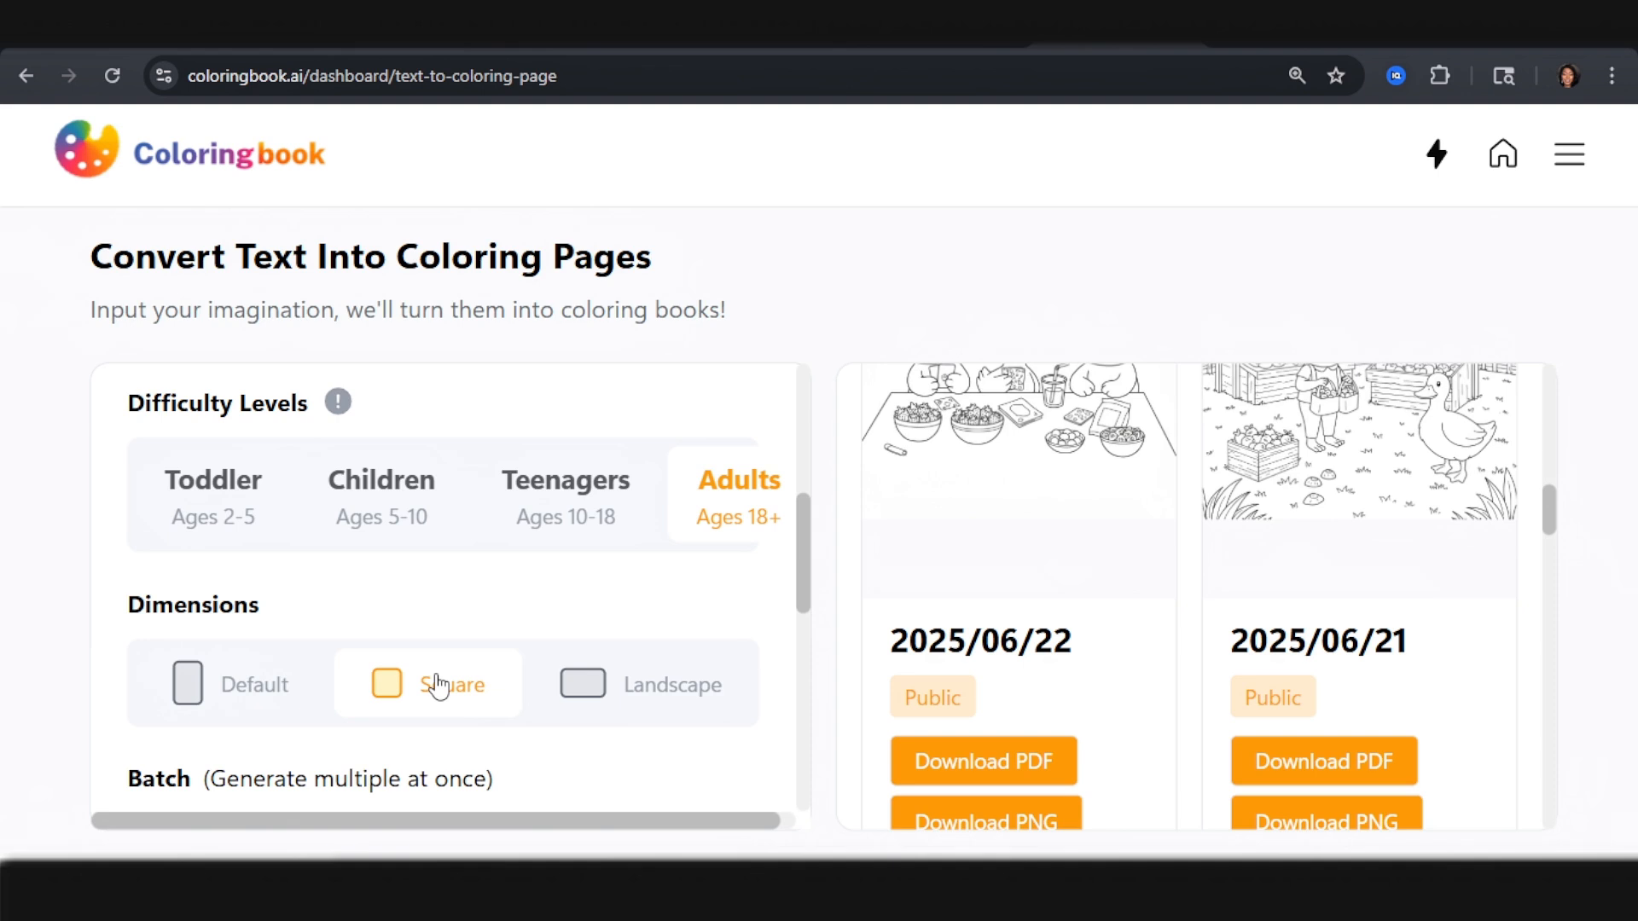
Step: Review the batch and print quality options, and turn on Remove watermark
{"action": "scroll", "coordinate": [438, 685], "scroll_direction": "down", "scroll_amount": 8}
{"action": "scroll", "coordinate": [322, 560], "scroll_direction": "up", "scroll_amount": 4}
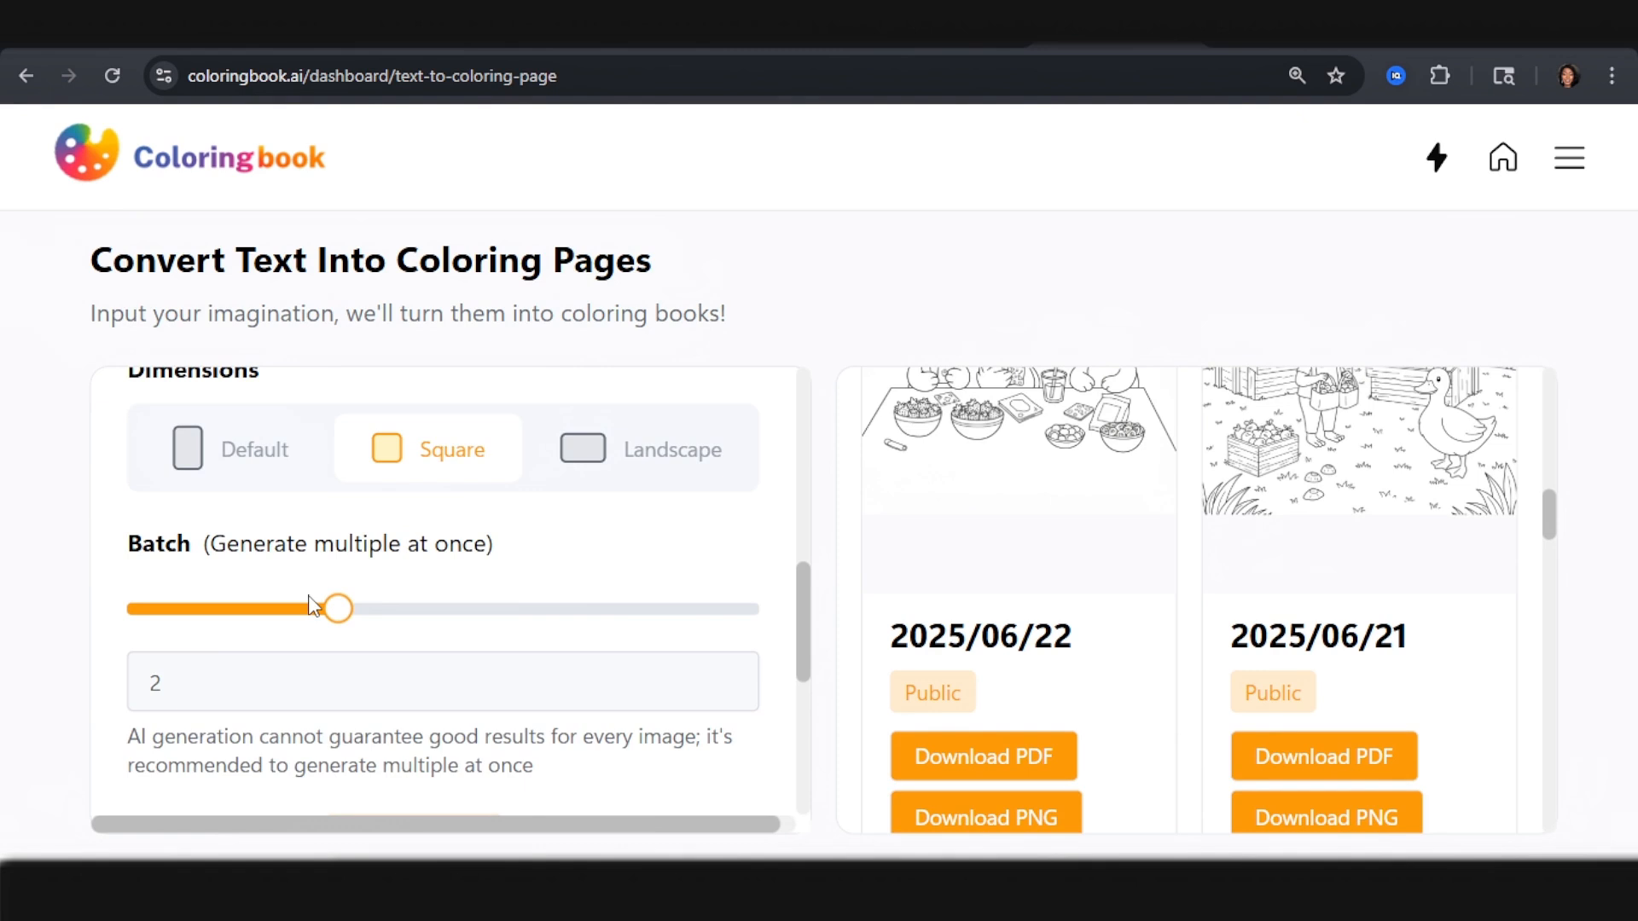
{"action": "scroll", "coordinate": [298, 682], "scroll_direction": "down", "scroll_amount": 4}
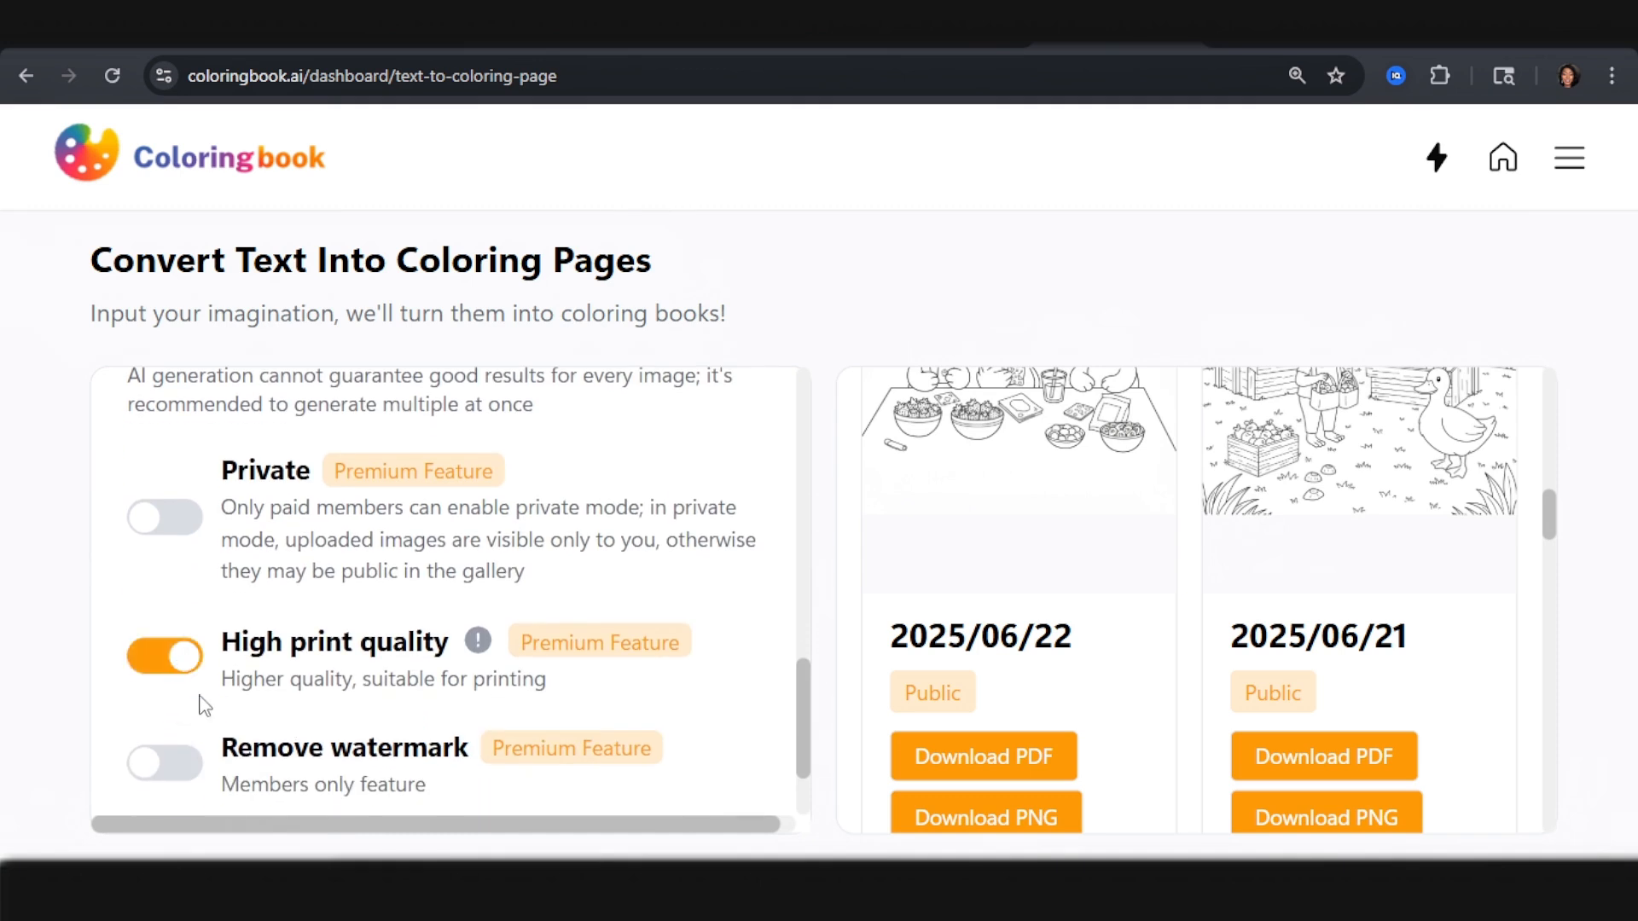
{"action": "left_click", "coordinate": [193, 768]}
{"action": "scroll", "coordinate": [546, 563], "scroll_direction": "down", "scroll_amount": 2}
{"action": "left_click", "coordinate": [514, 762]}
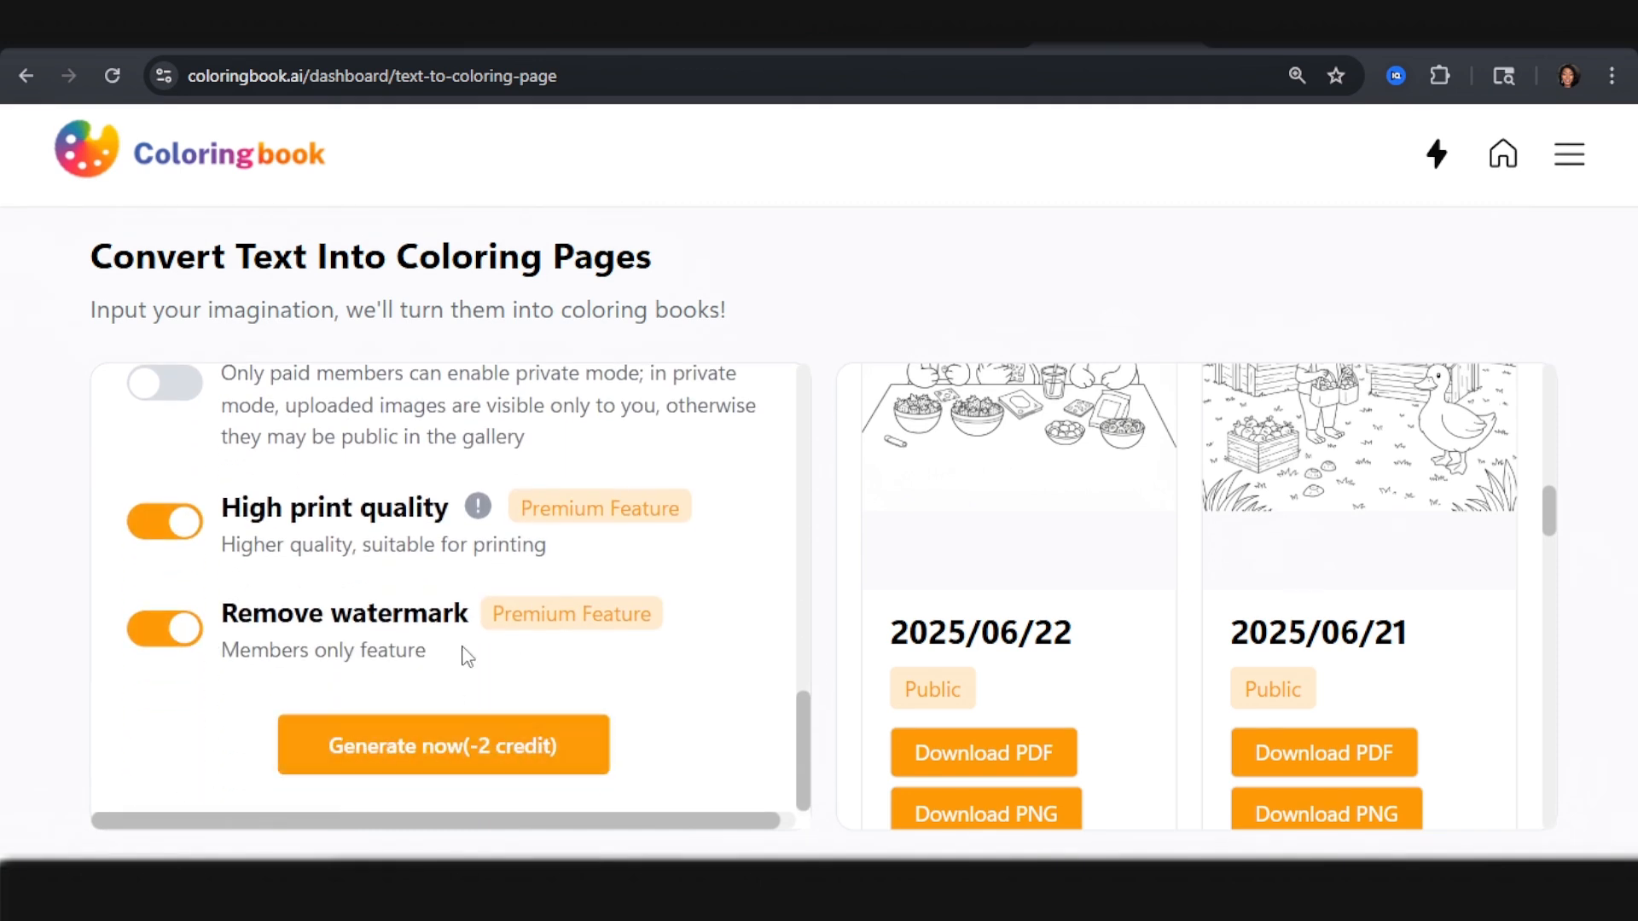
Step: Check the batch setting of two images and generate the hedgehog and fox coloring pages
{"action": "scroll", "coordinate": [341, 597], "scroll_direction": "up", "scroll_amount": 4}
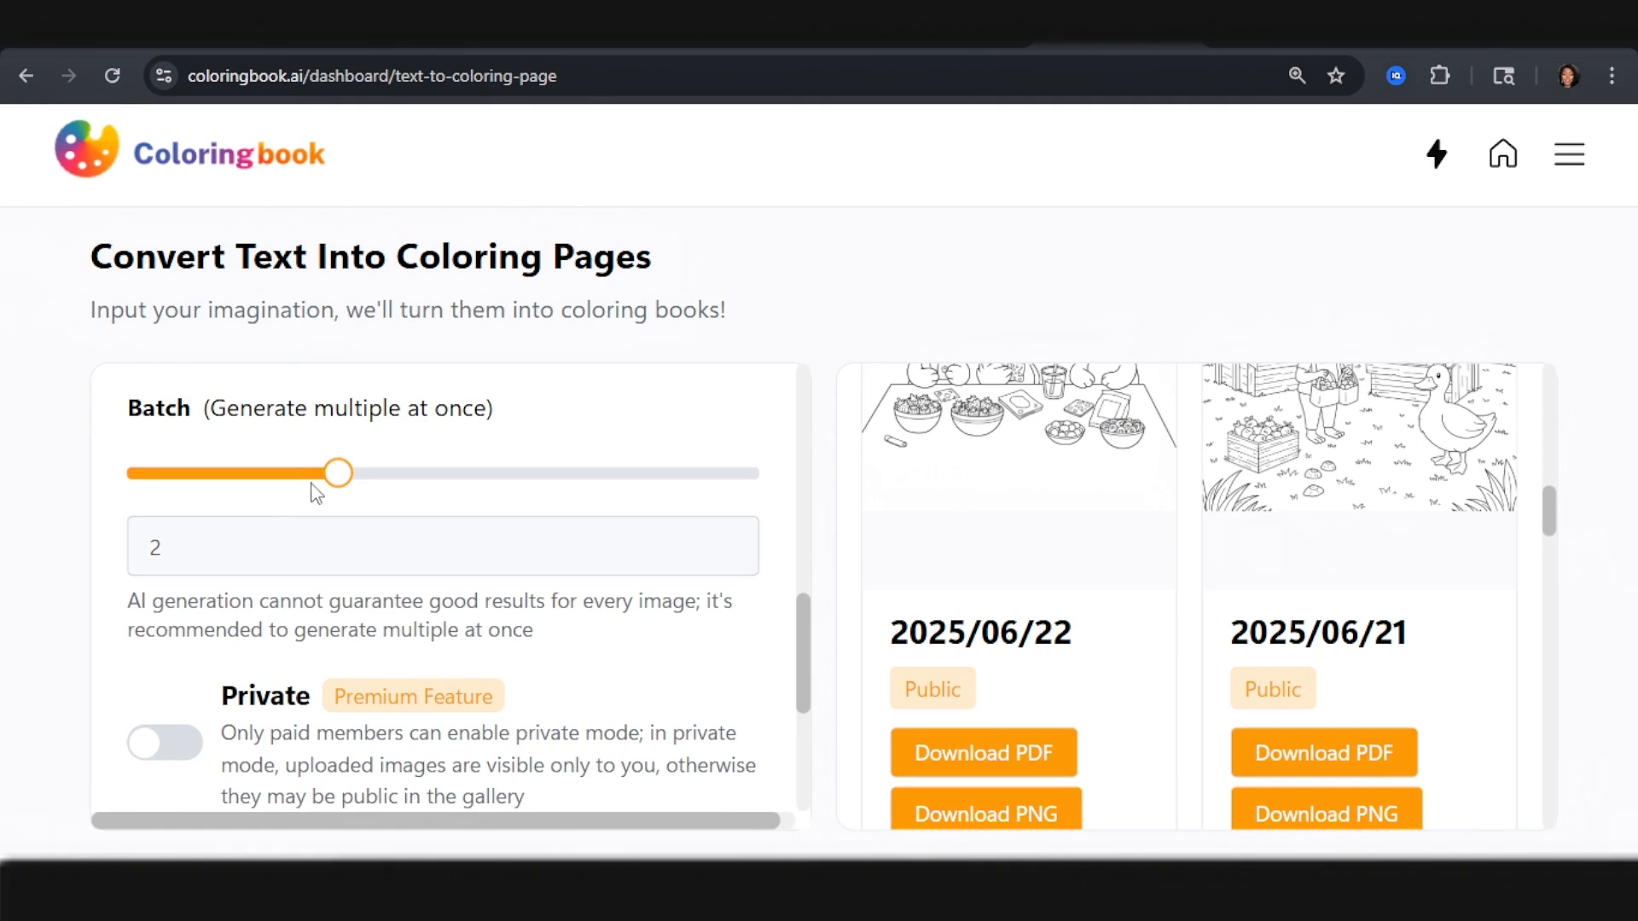
{"action": "mouse_move", "coordinate": [350, 486]}
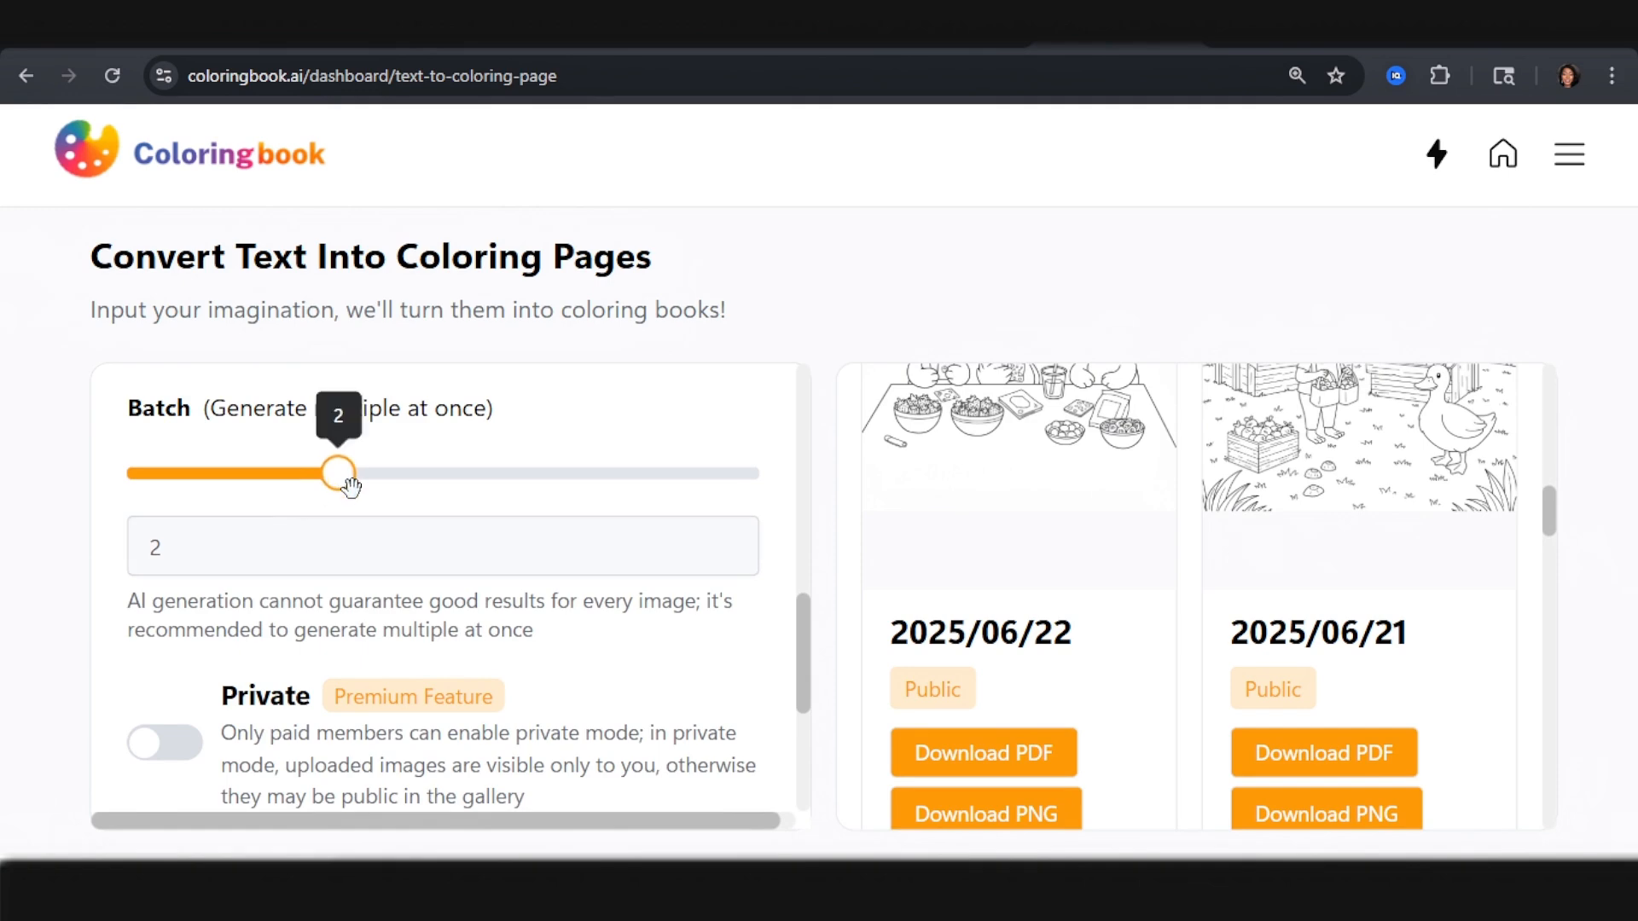
{"action": "scroll", "coordinate": [427, 597], "scroll_direction": "down", "scroll_amount": 4}
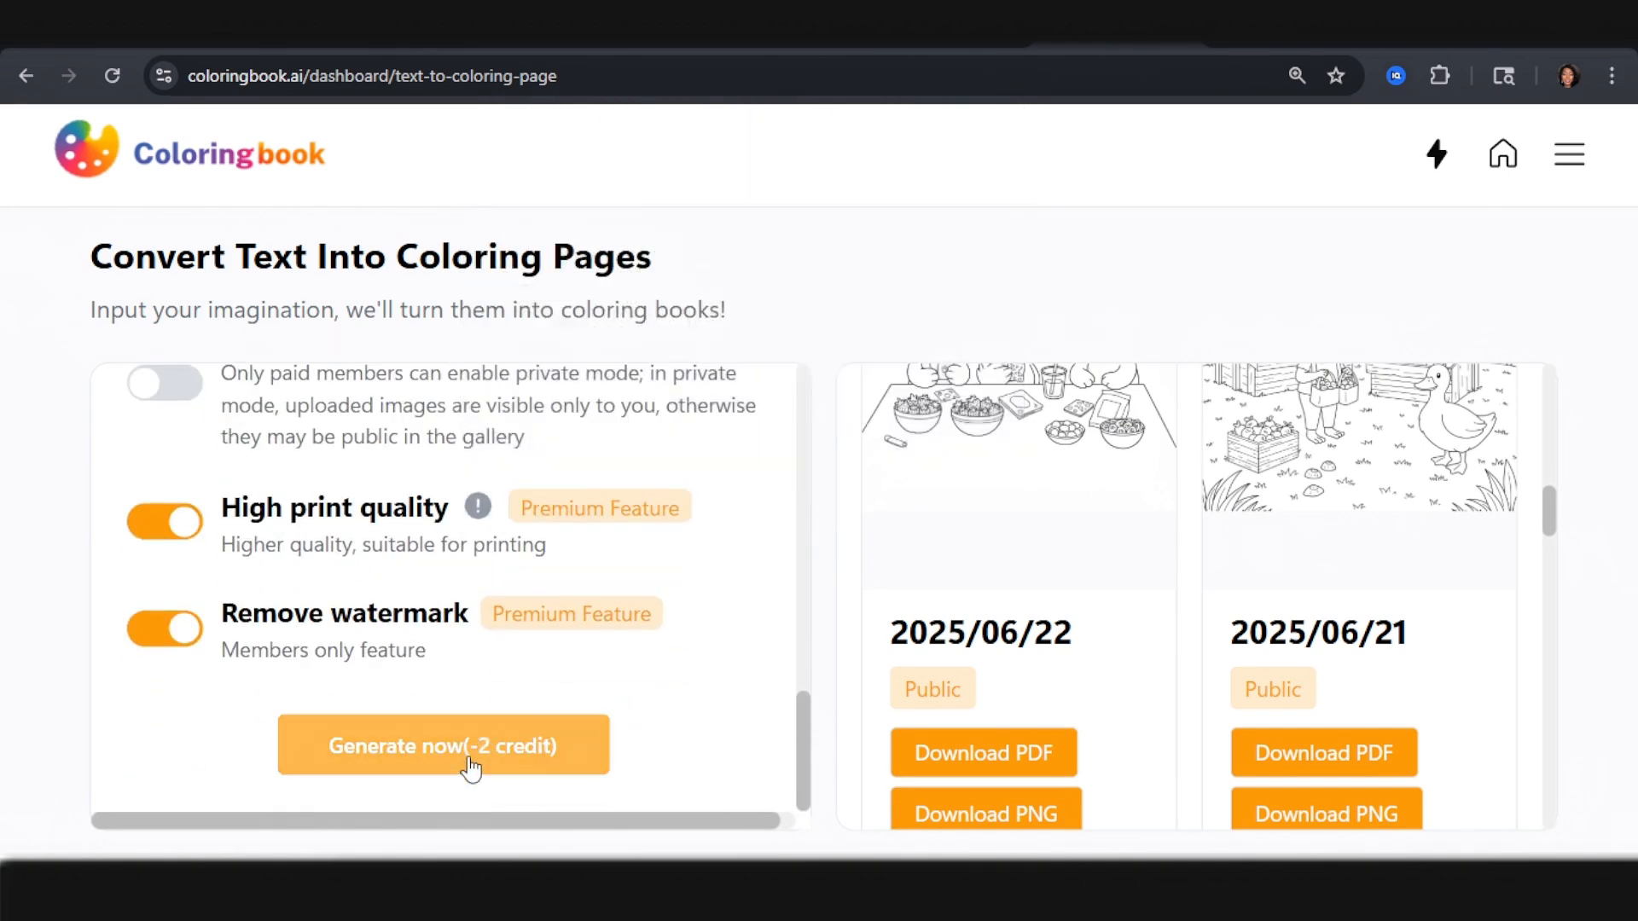
{"action": "left_click", "coordinate": [470, 768]}
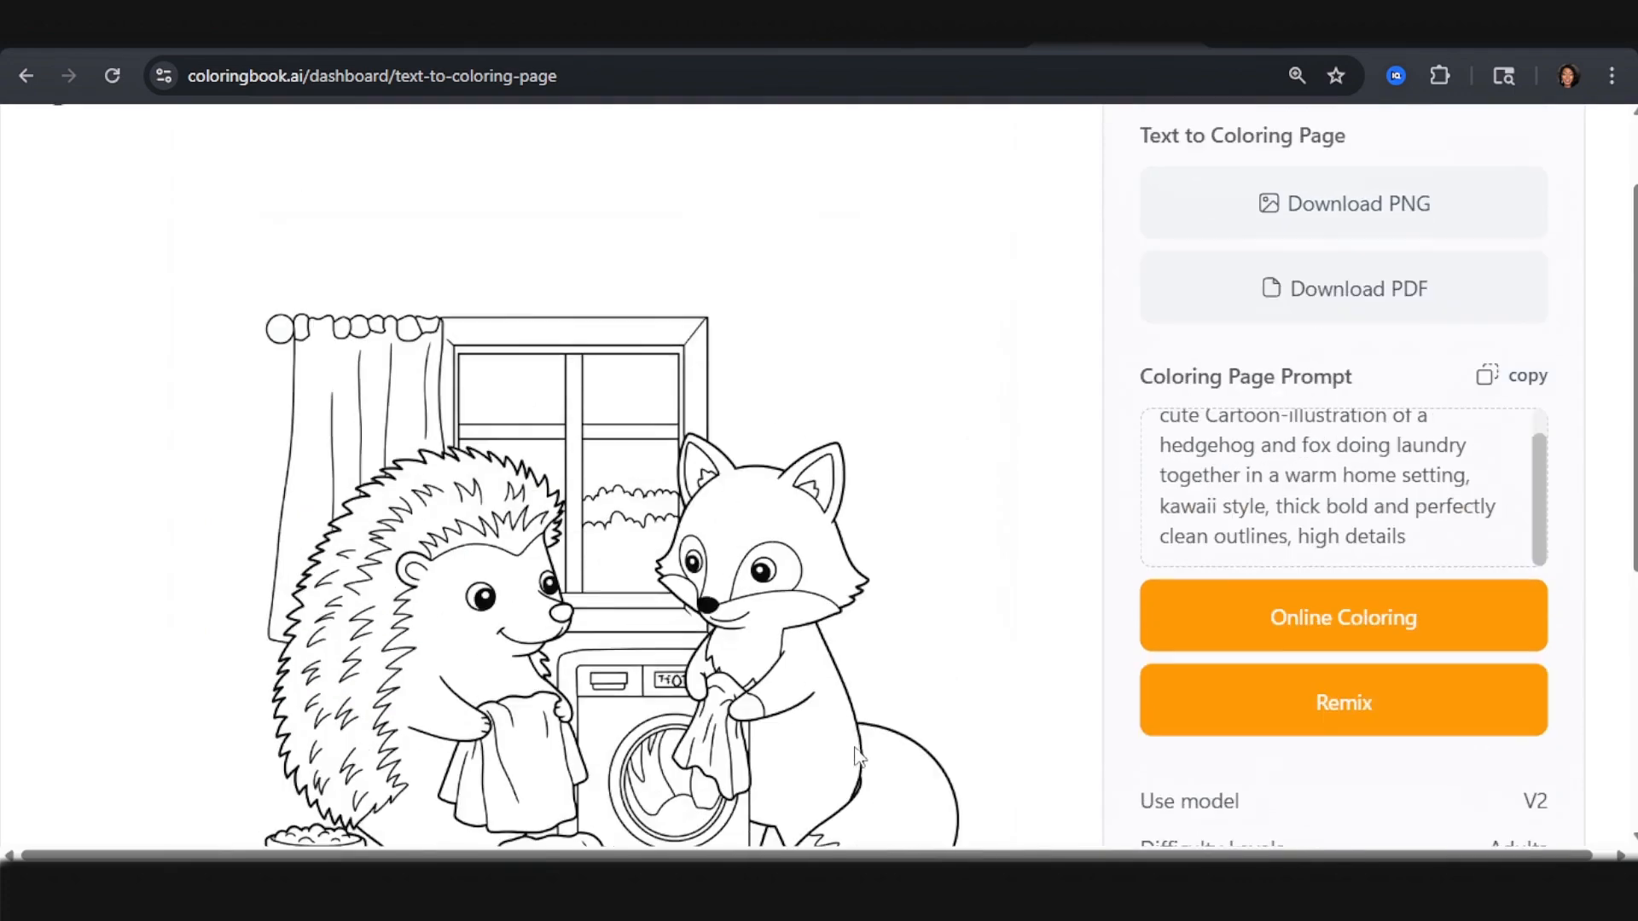
Step: Examine the first generated hedgehog and fox coloring page together with its listed generation settings
{"action": "scroll", "coordinate": [745, 735], "scroll_direction": "down", "scroll_amount": 1}
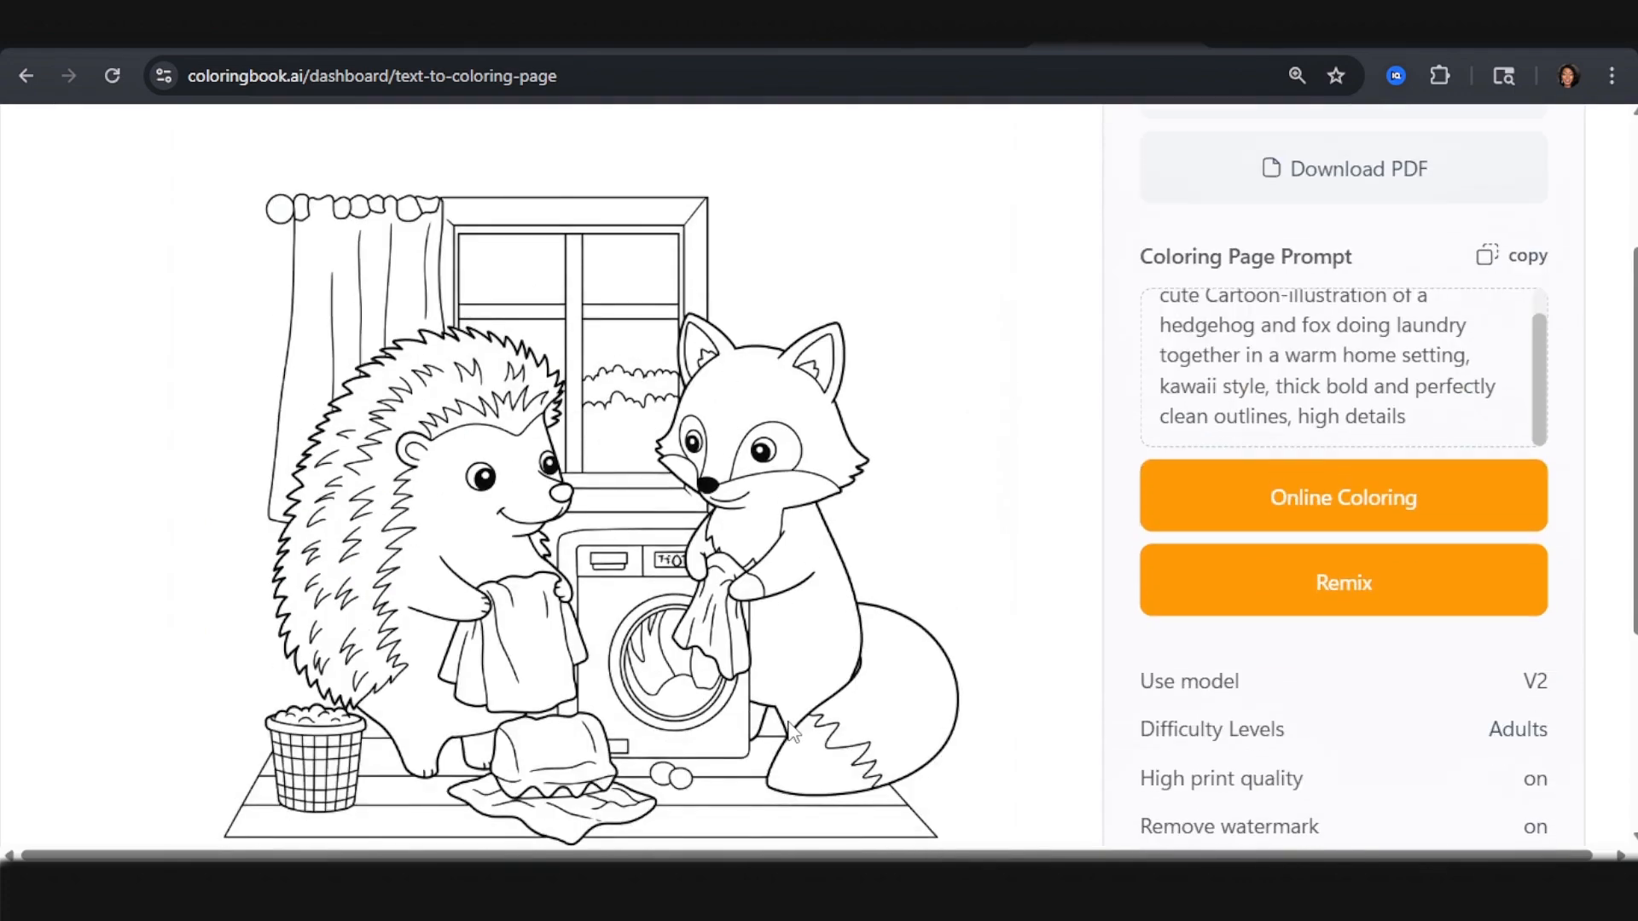
{"action": "scroll", "coordinate": [744, 734], "scroll_direction": "down", "scroll_amount": 4}
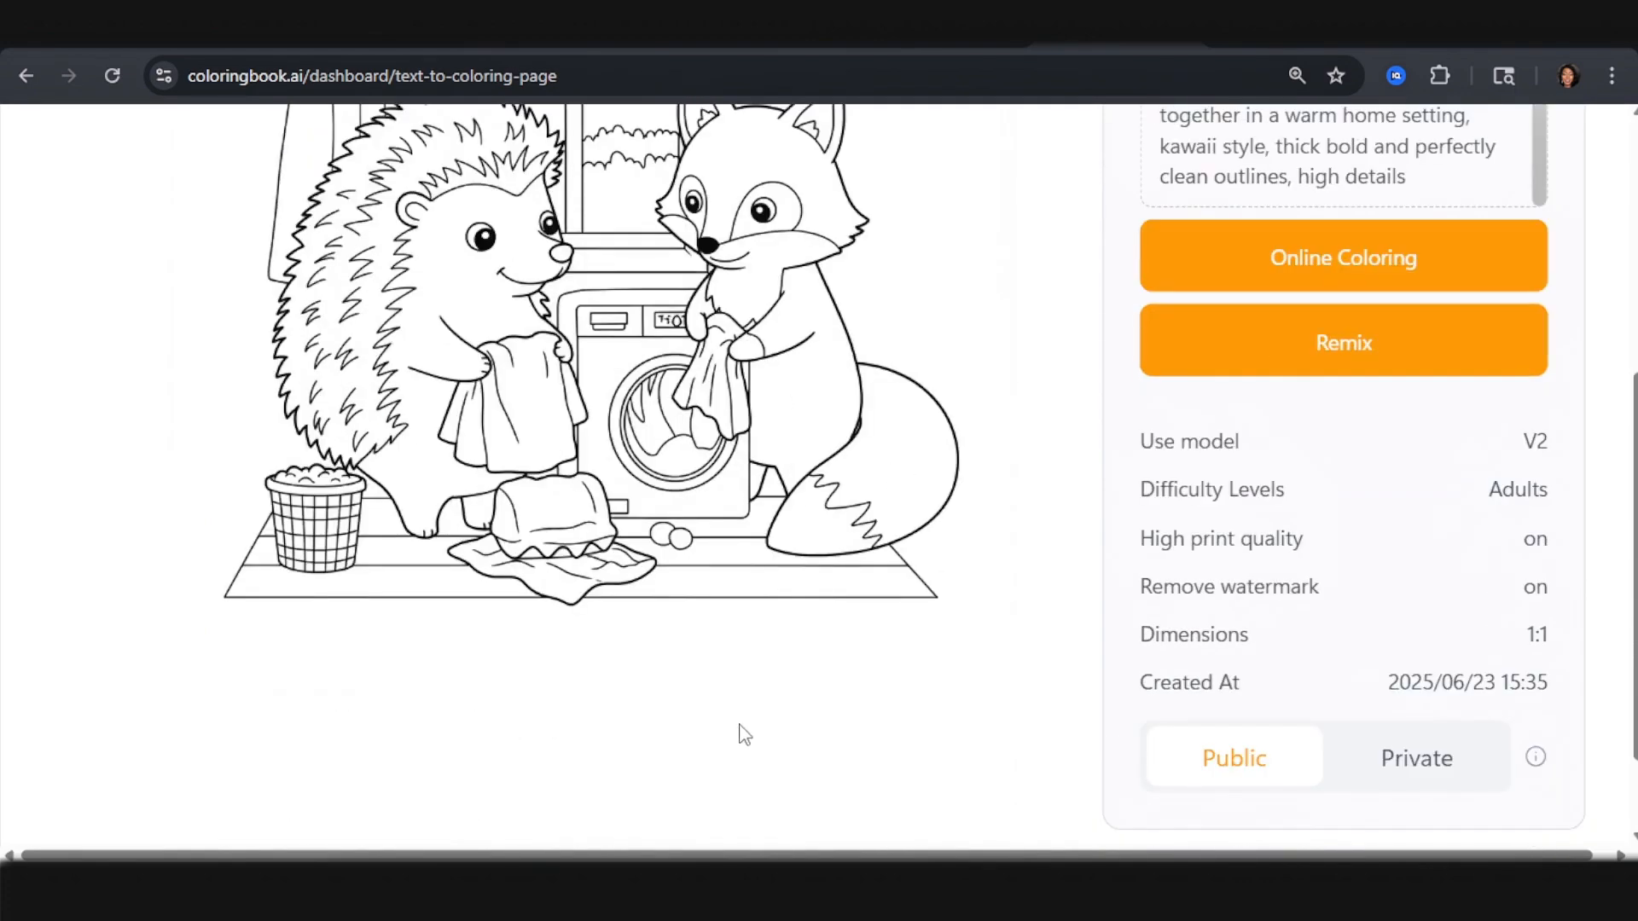
{"action": "scroll", "coordinate": [695, 706], "scroll_direction": "up", "scroll_amount": 3}
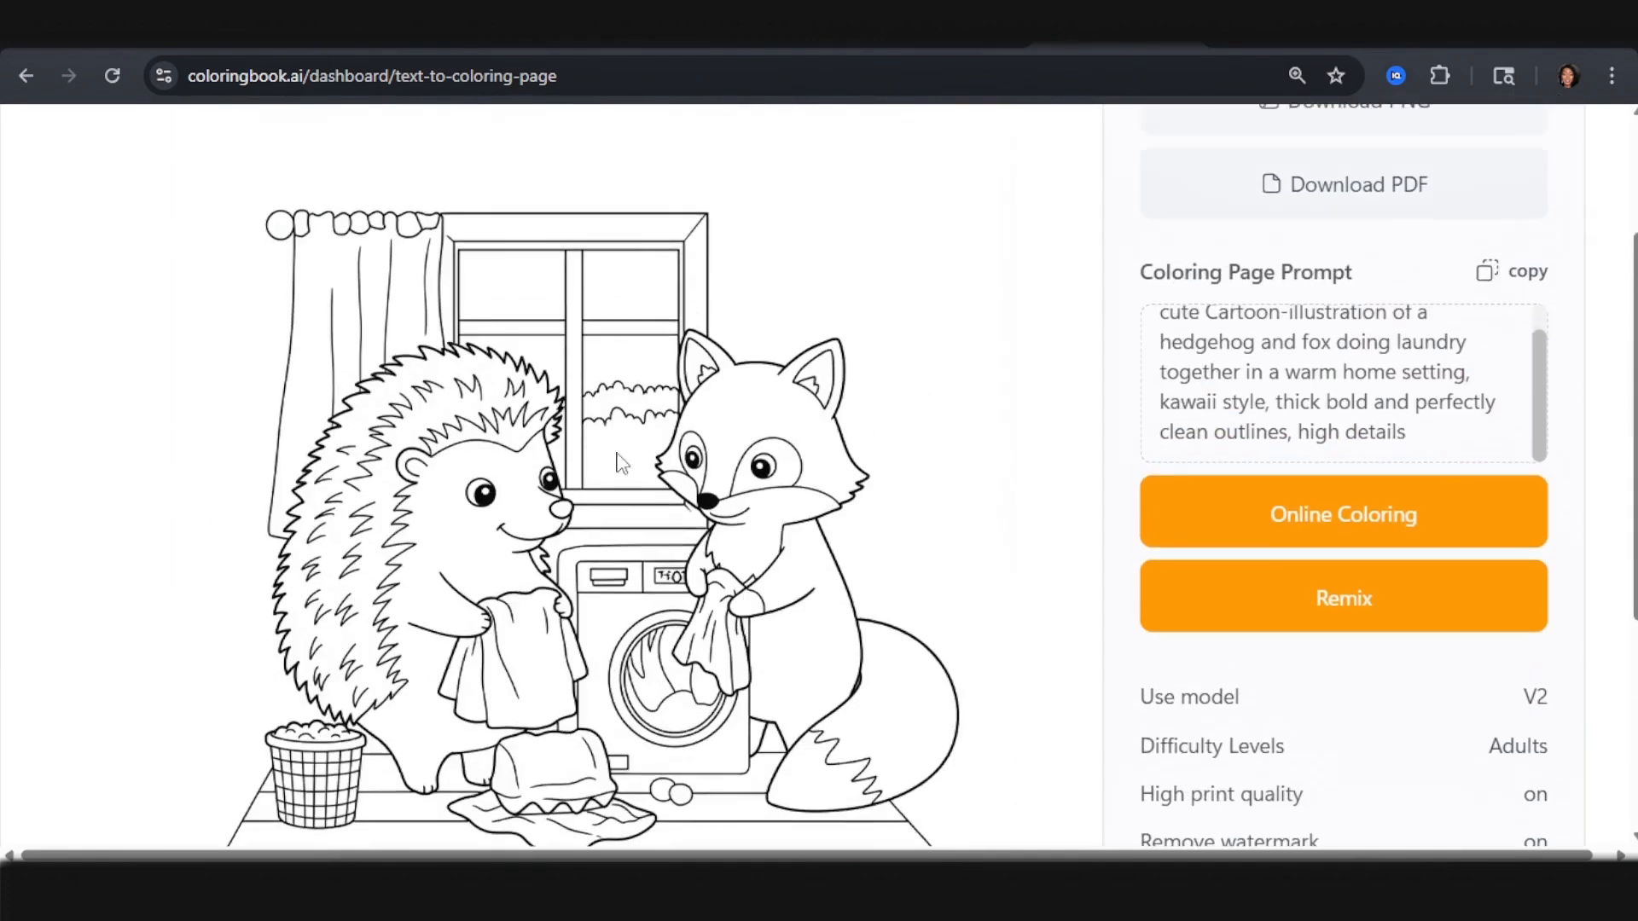
{"action": "scroll", "coordinate": [621, 463], "scroll_direction": "up", "scroll_amount": 2}
{"action": "scroll", "coordinate": [621, 463], "scroll_direction": "down", "scroll_amount": 2}
{"action": "scroll", "coordinate": [1243, 293], "scroll_direction": "up", "scroll_amount": 3}
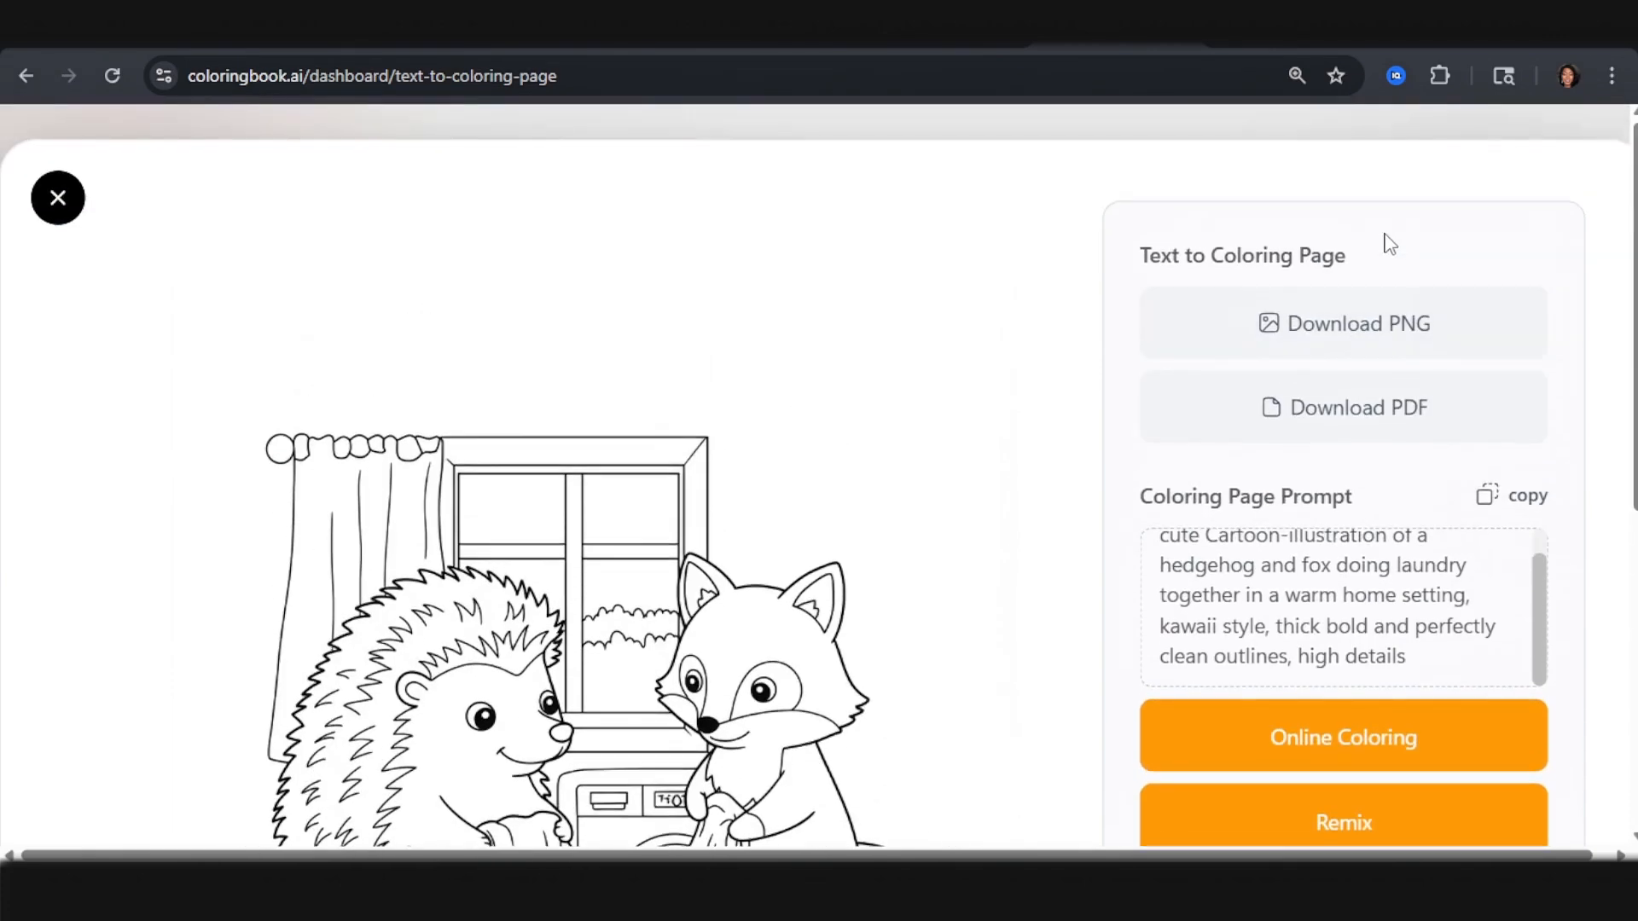
Step: Close the first result, inspect the second generated hedgehog and fox image with the laundry basket, and return to the generator
{"action": "left_click", "coordinate": [58, 209]}
{"action": "left_click", "coordinate": [1362, 563]}
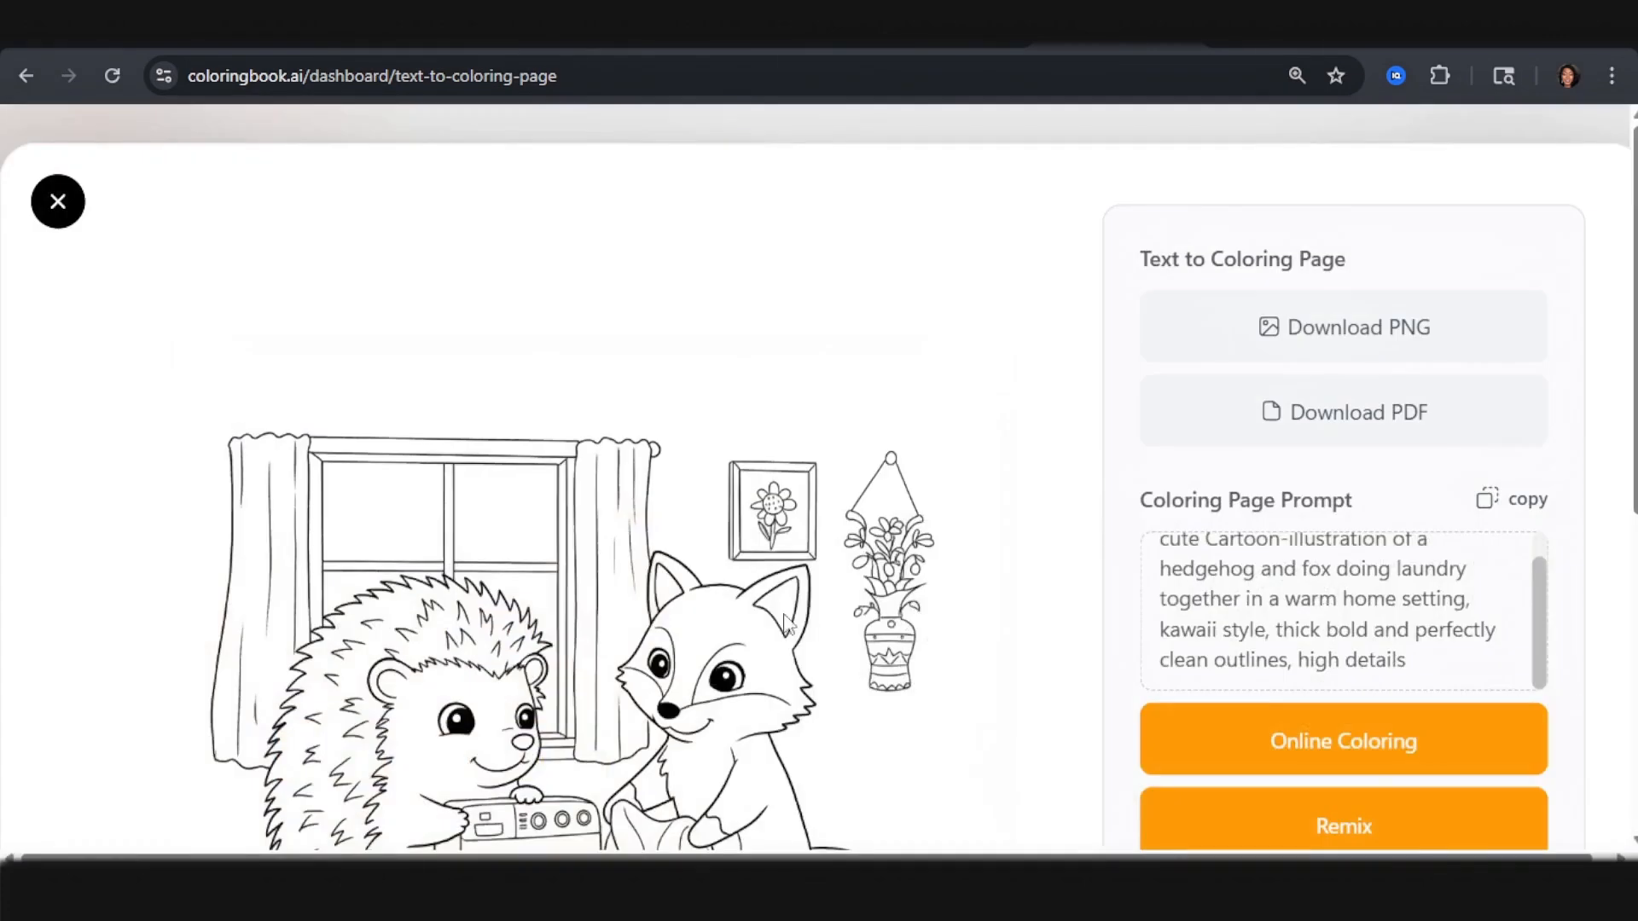
{"action": "scroll", "coordinate": [786, 624], "scroll_direction": "down", "scroll_amount": 4}
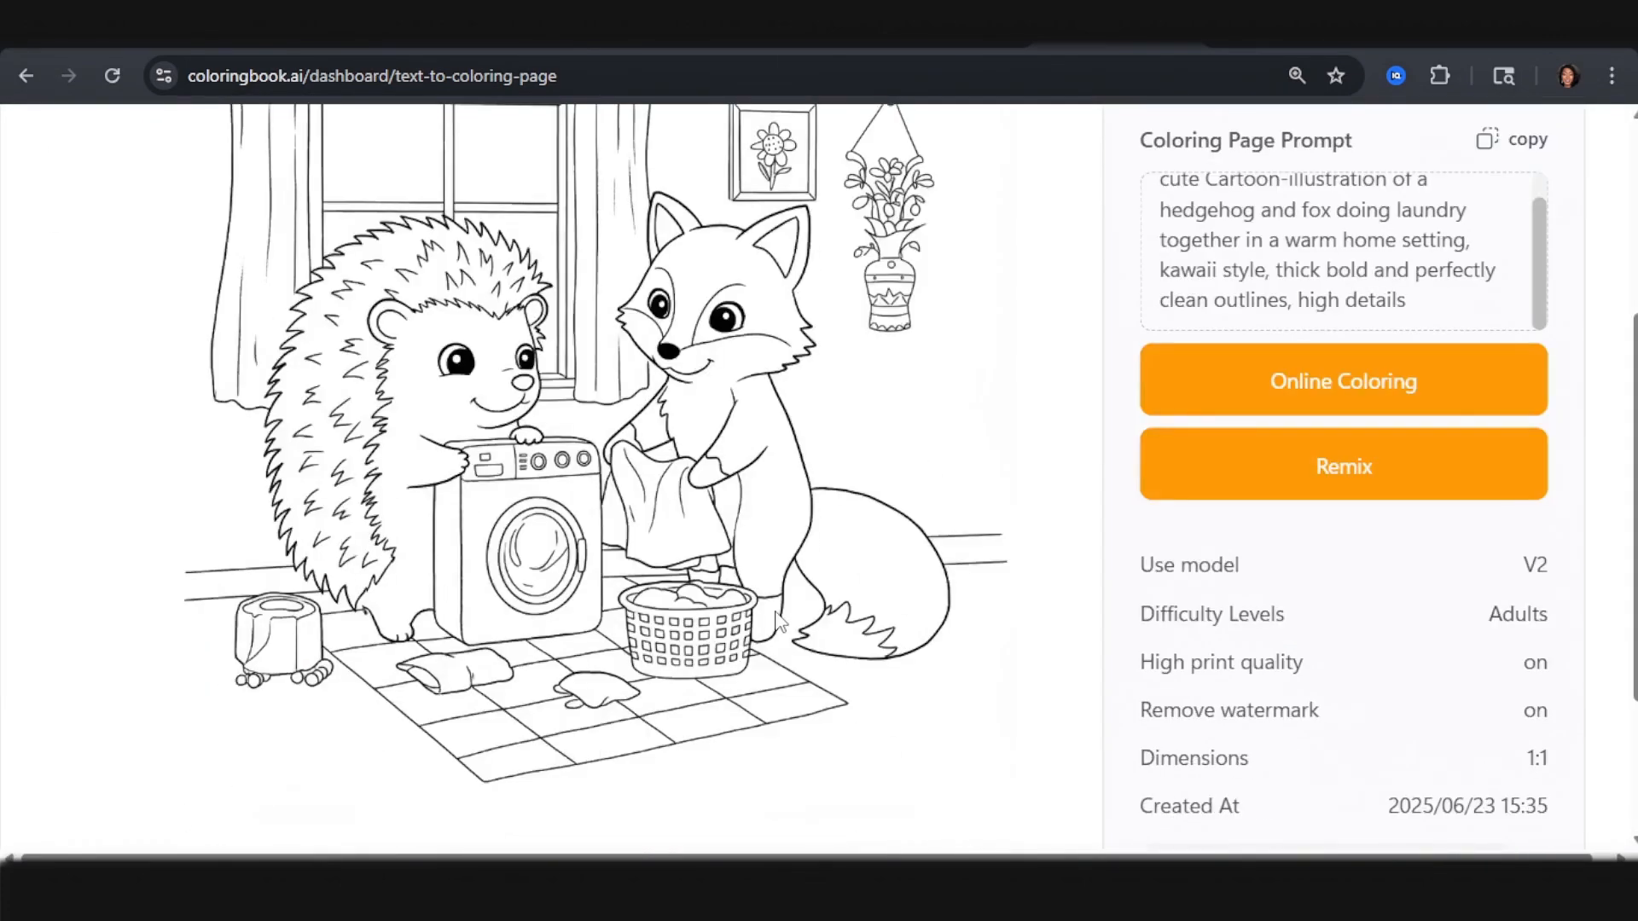
{"action": "key", "text": "Escape"}
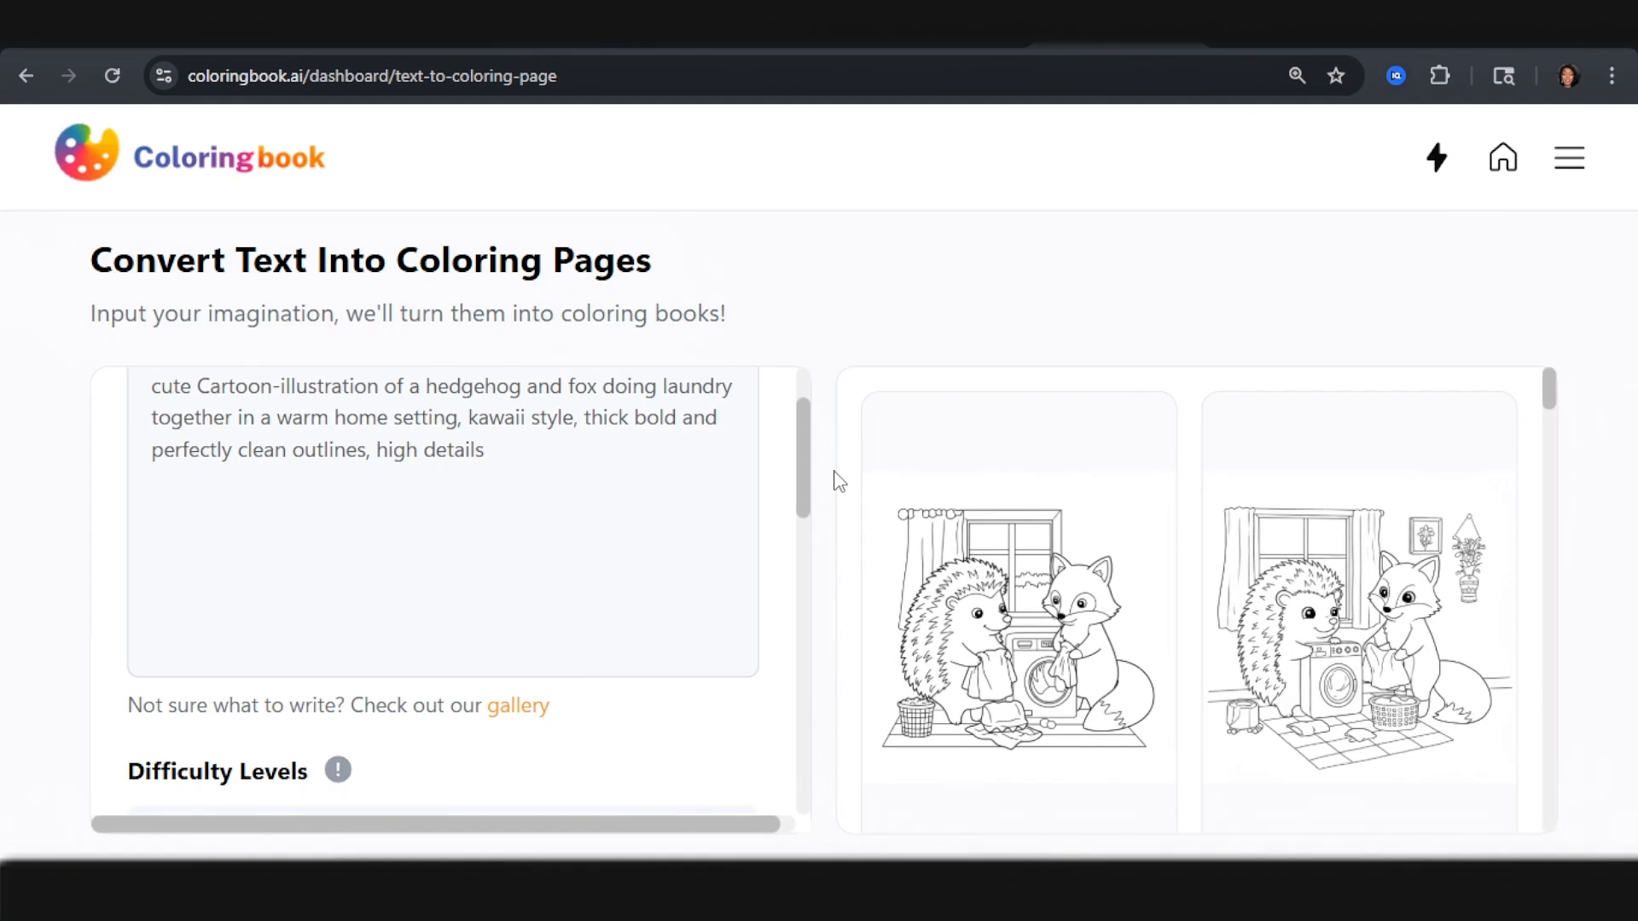
Step: Copy the duck and bunny bookshelf prompt from ChatGPT and replace the hedgehog and fox scene in the Coloringbook.ai prompt with it
{"action": "left_click", "coordinate": [836, 34]}
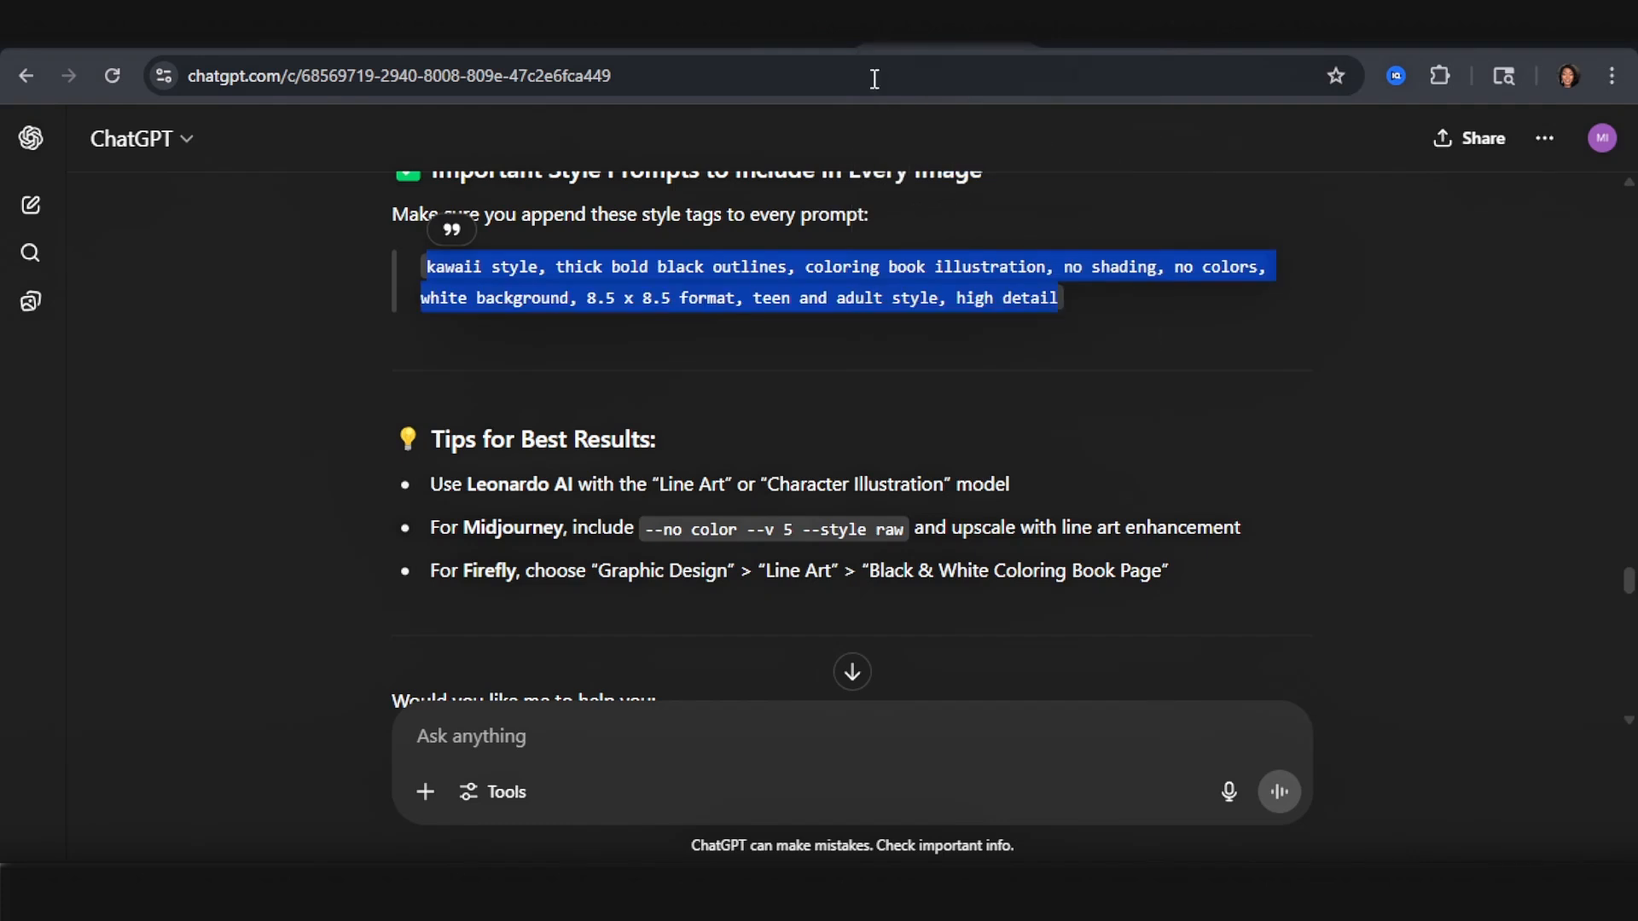
{"action": "left_click_drag", "start_coordinate": [435, 484], "coordinate": [1124, 486]}
{"action": "key", "text": "ctrl+c"}
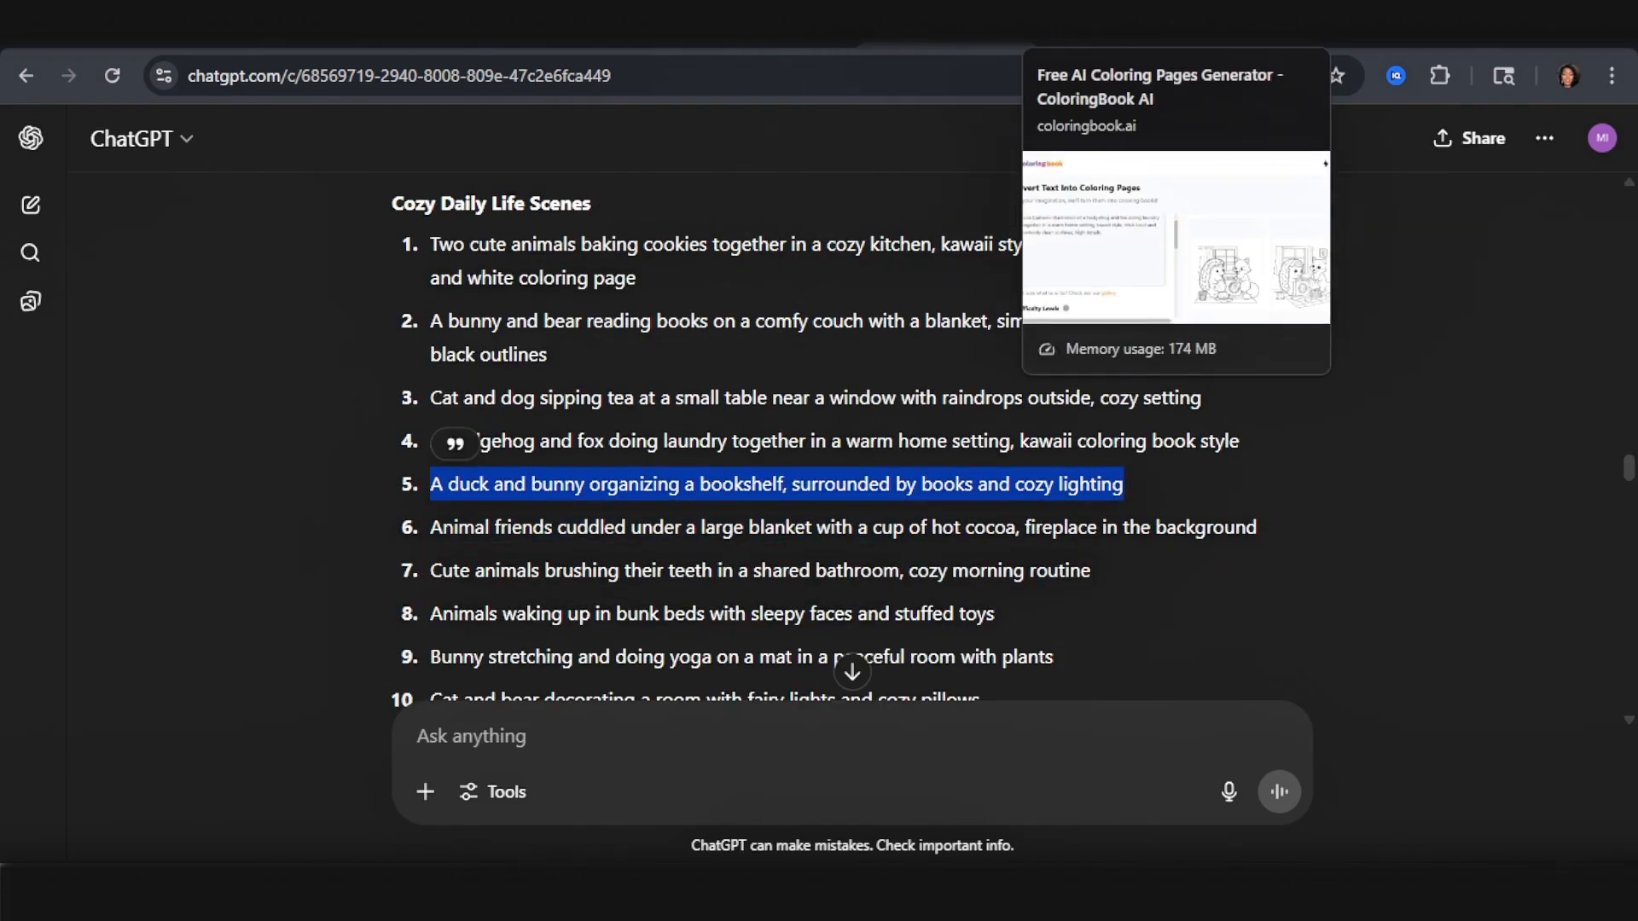
{"action": "left_click", "coordinate": [1058, 34]}
{"action": "left_click_drag", "start_coordinate": [422, 411], "coordinate": [461, 438]}
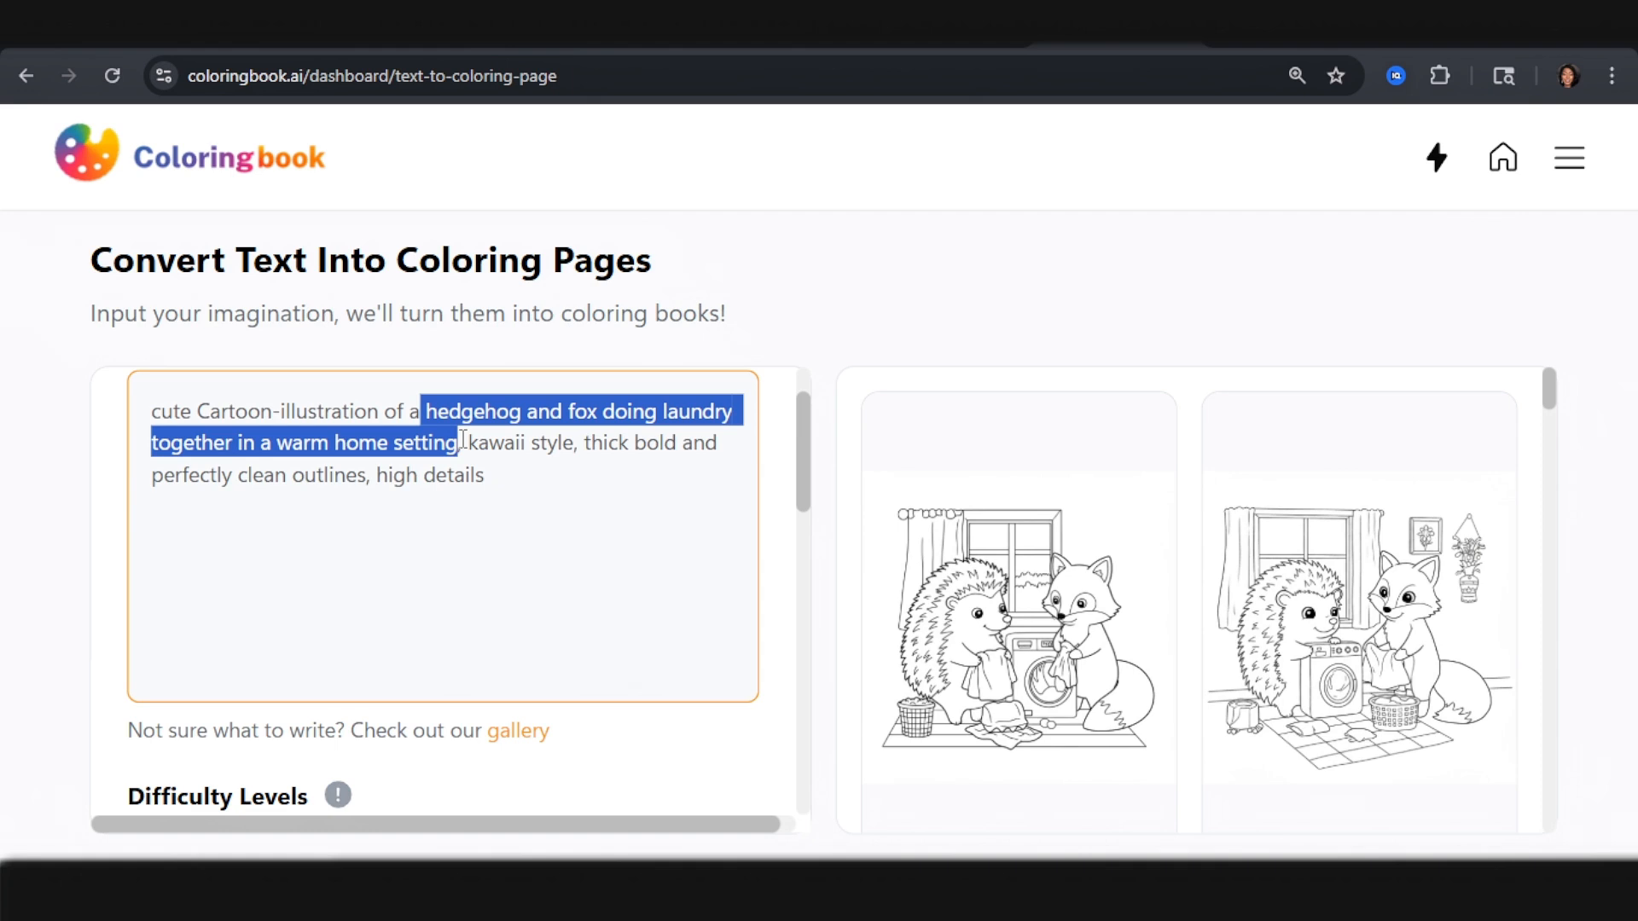
{"action": "key", "text": "ctrl+v"}
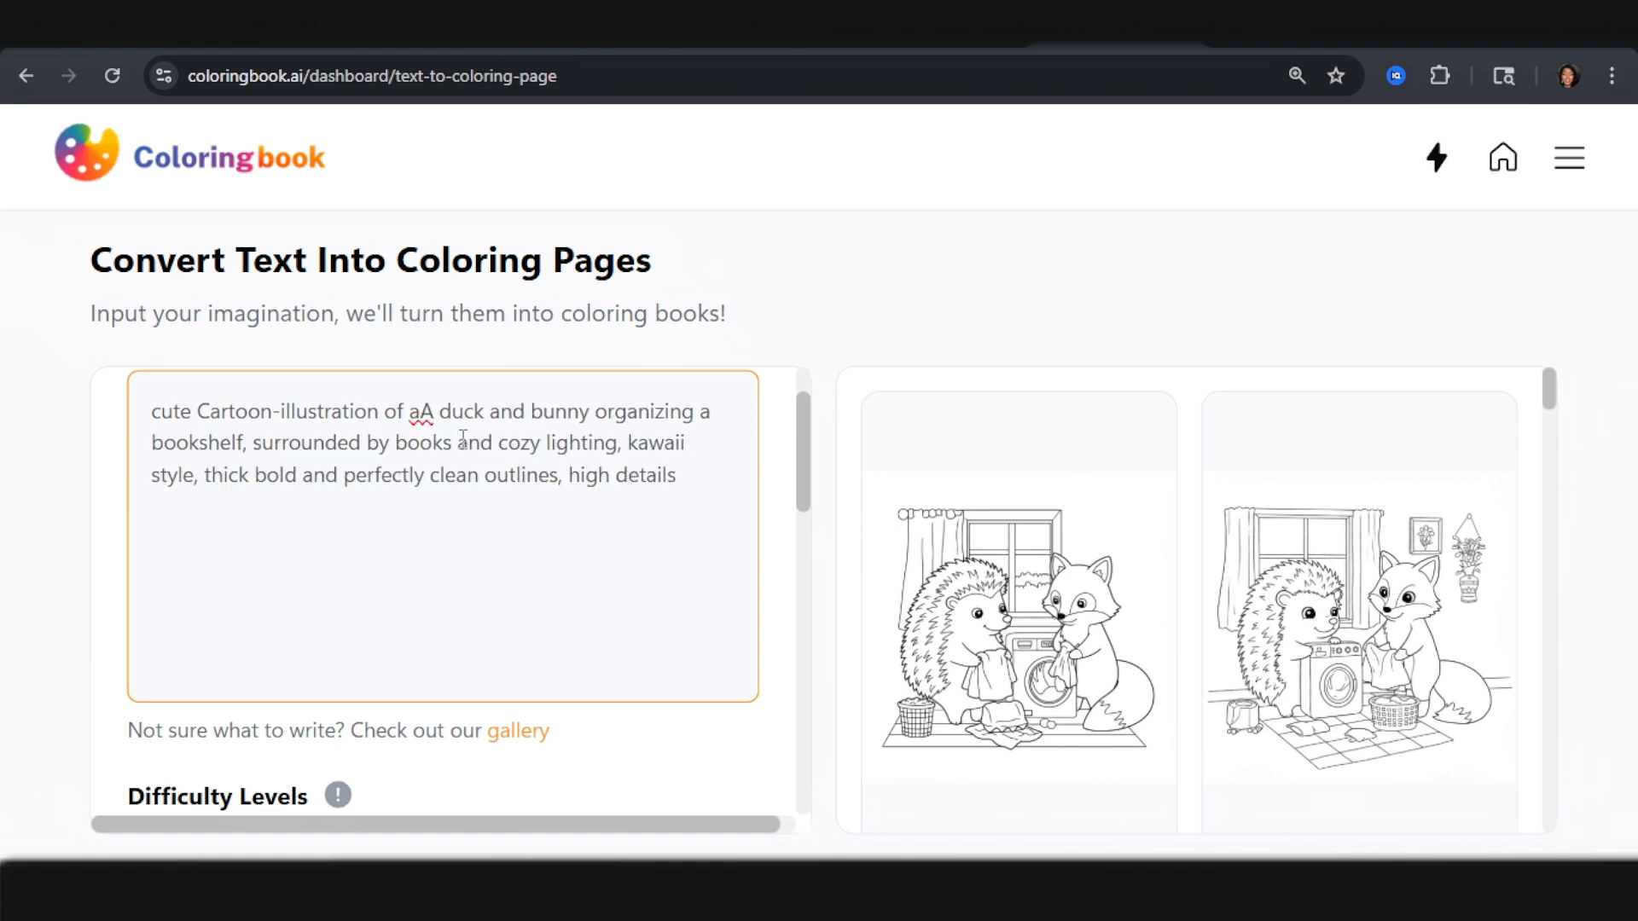
Step: Add "in a cozy home library." to the prompt, before the words "kawaii style"
{"action": "left_click", "coordinate": [628, 444]}
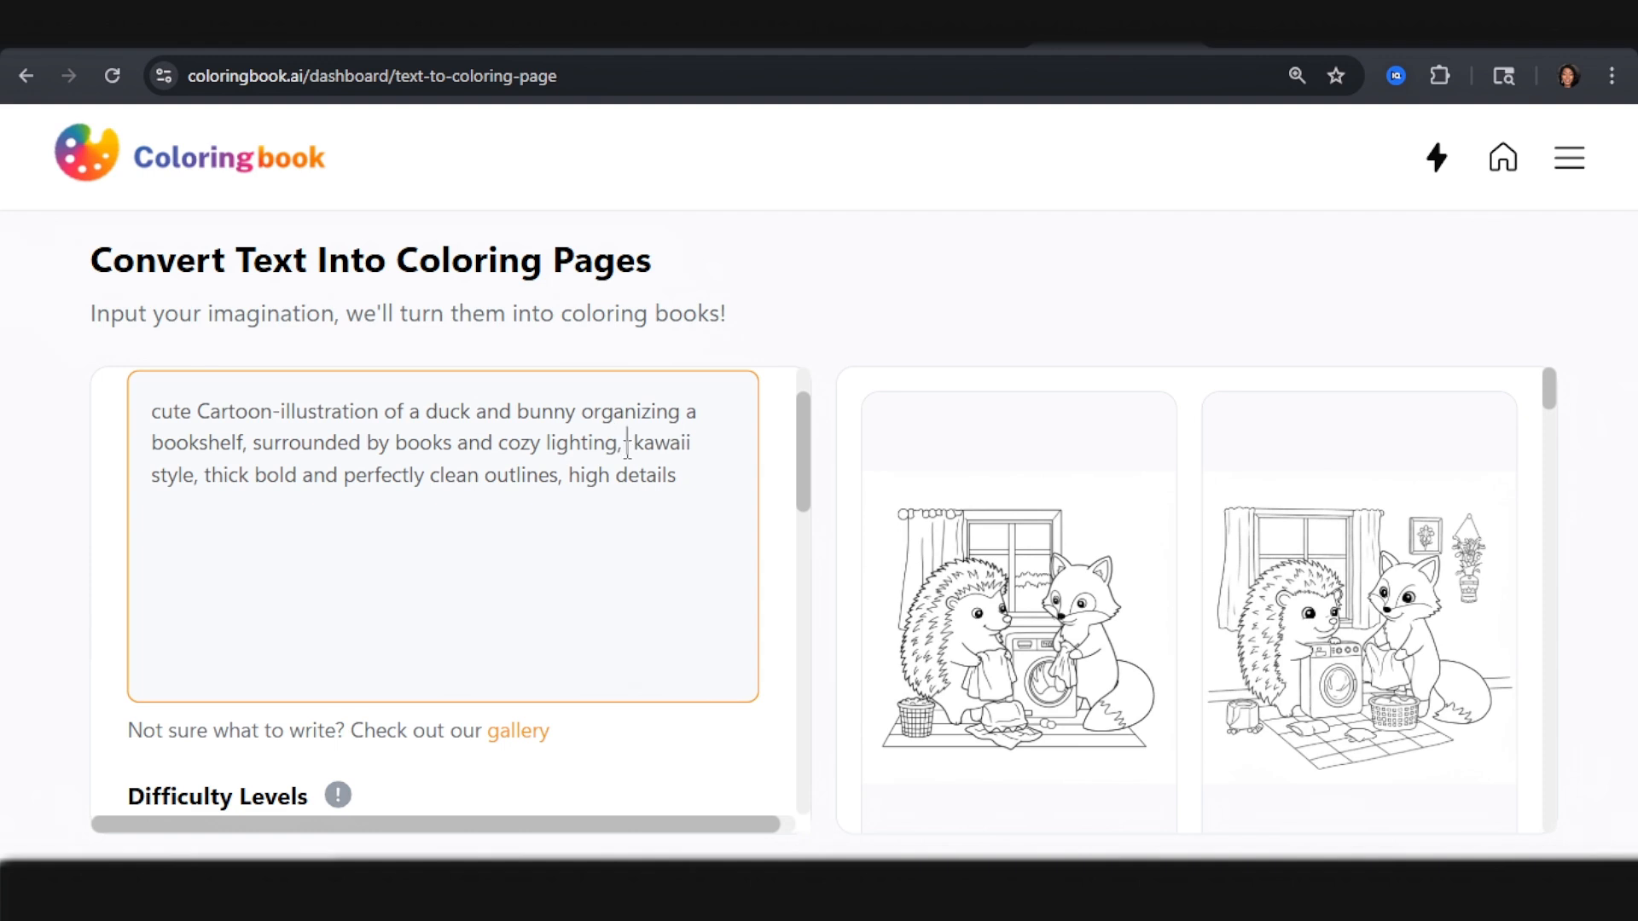
{"action": "type", "text": "in a cozy home libra"}
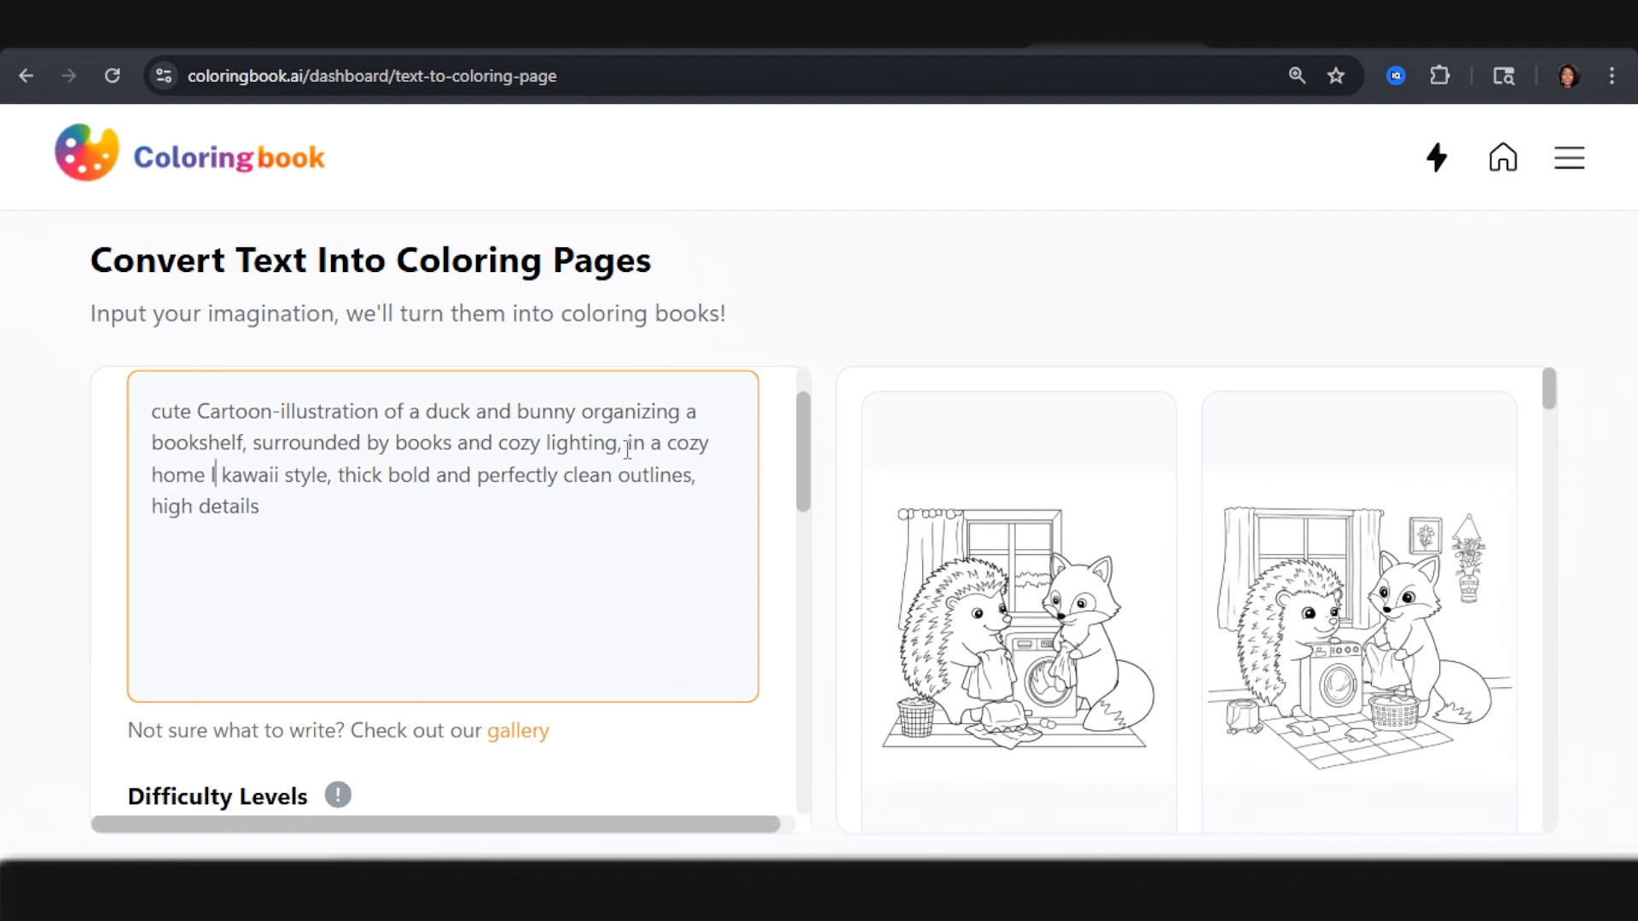
{"action": "type", "text": "ry,"}
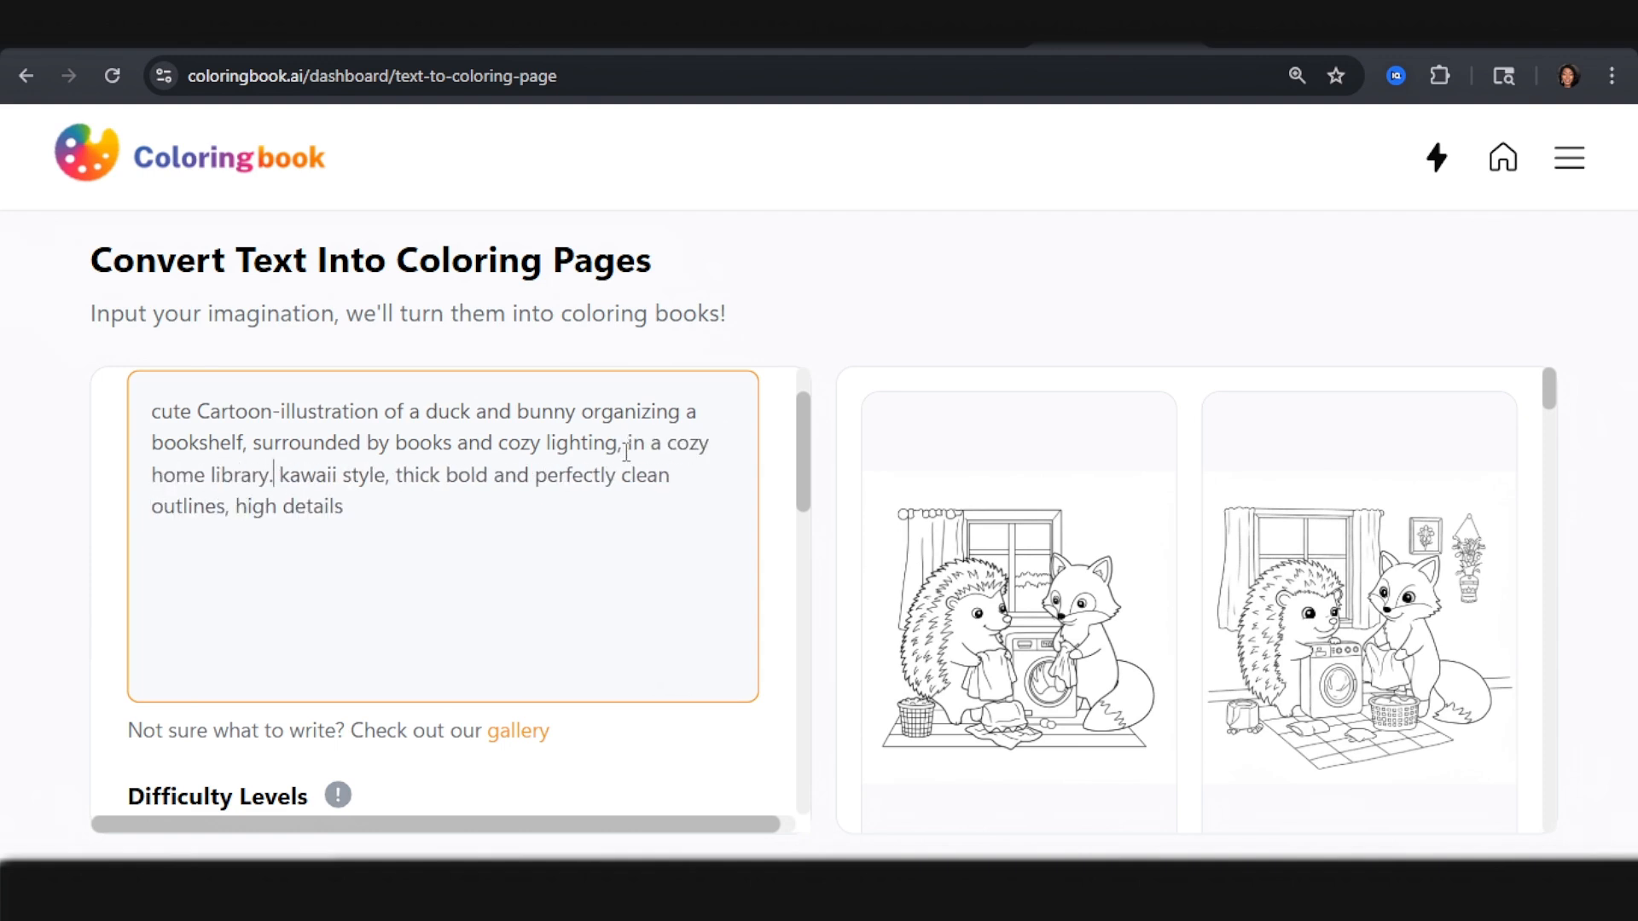
Step: Check the Adults difficulty and Square dimensions, set the batch to 1, and generate the duck and bunny coloring page
{"action": "scroll", "coordinate": [628, 477], "scroll_direction": "down", "scroll_amount": 5}
{"action": "scroll", "coordinate": [363, 546], "scroll_direction": "up", "scroll_amount": 1}
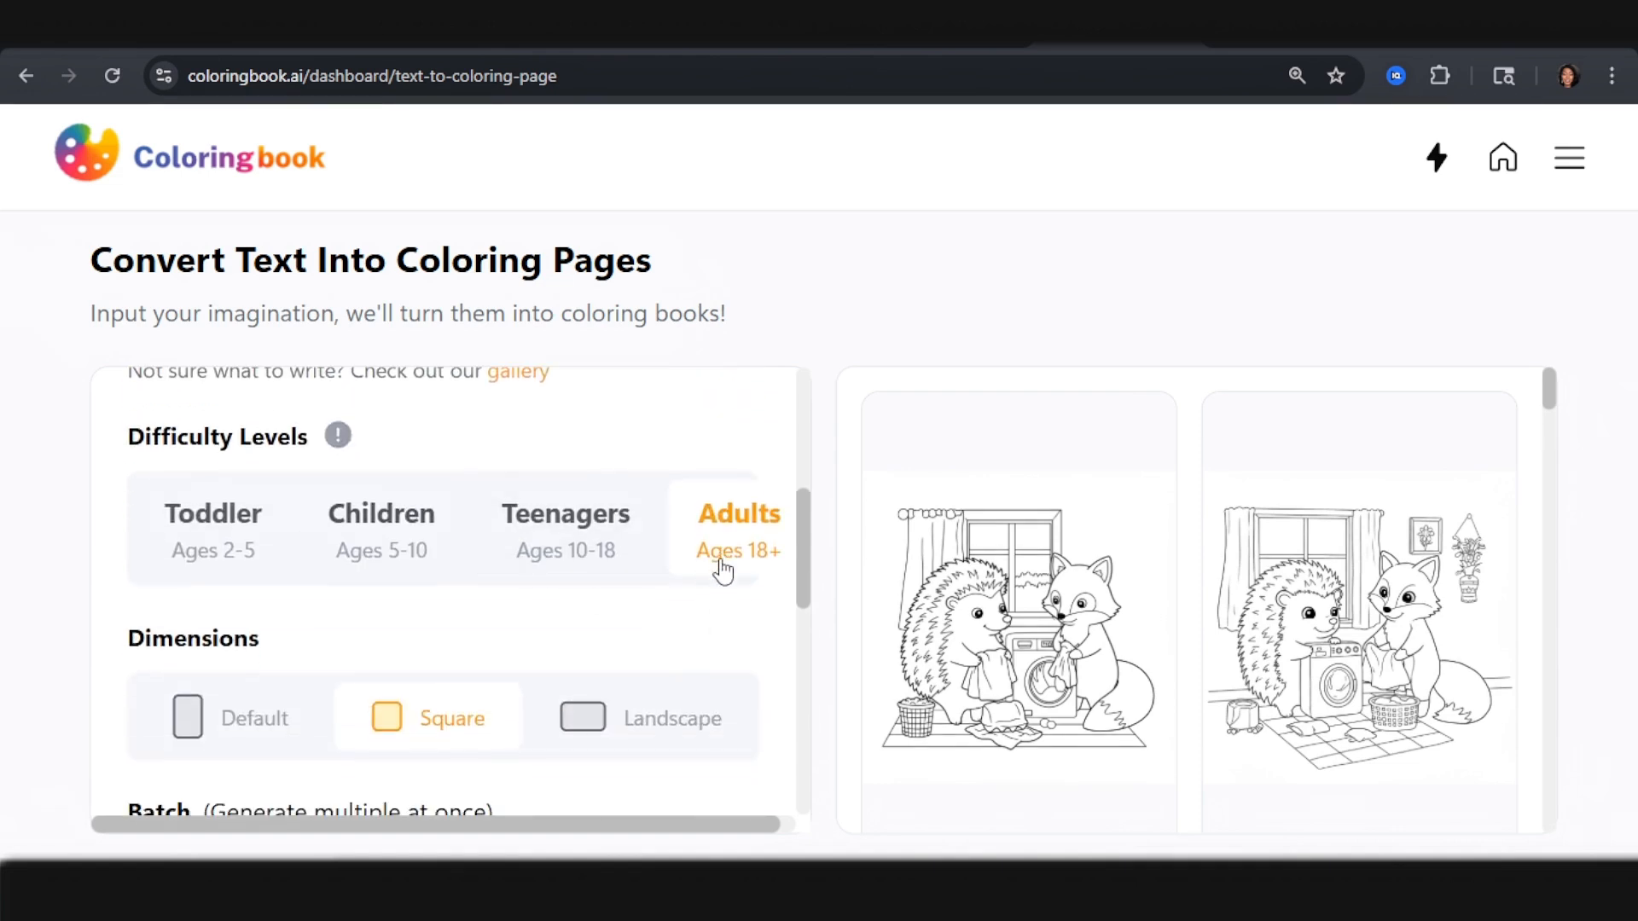
{"action": "scroll", "coordinate": [713, 574], "scroll_direction": "down", "scroll_amount": 3}
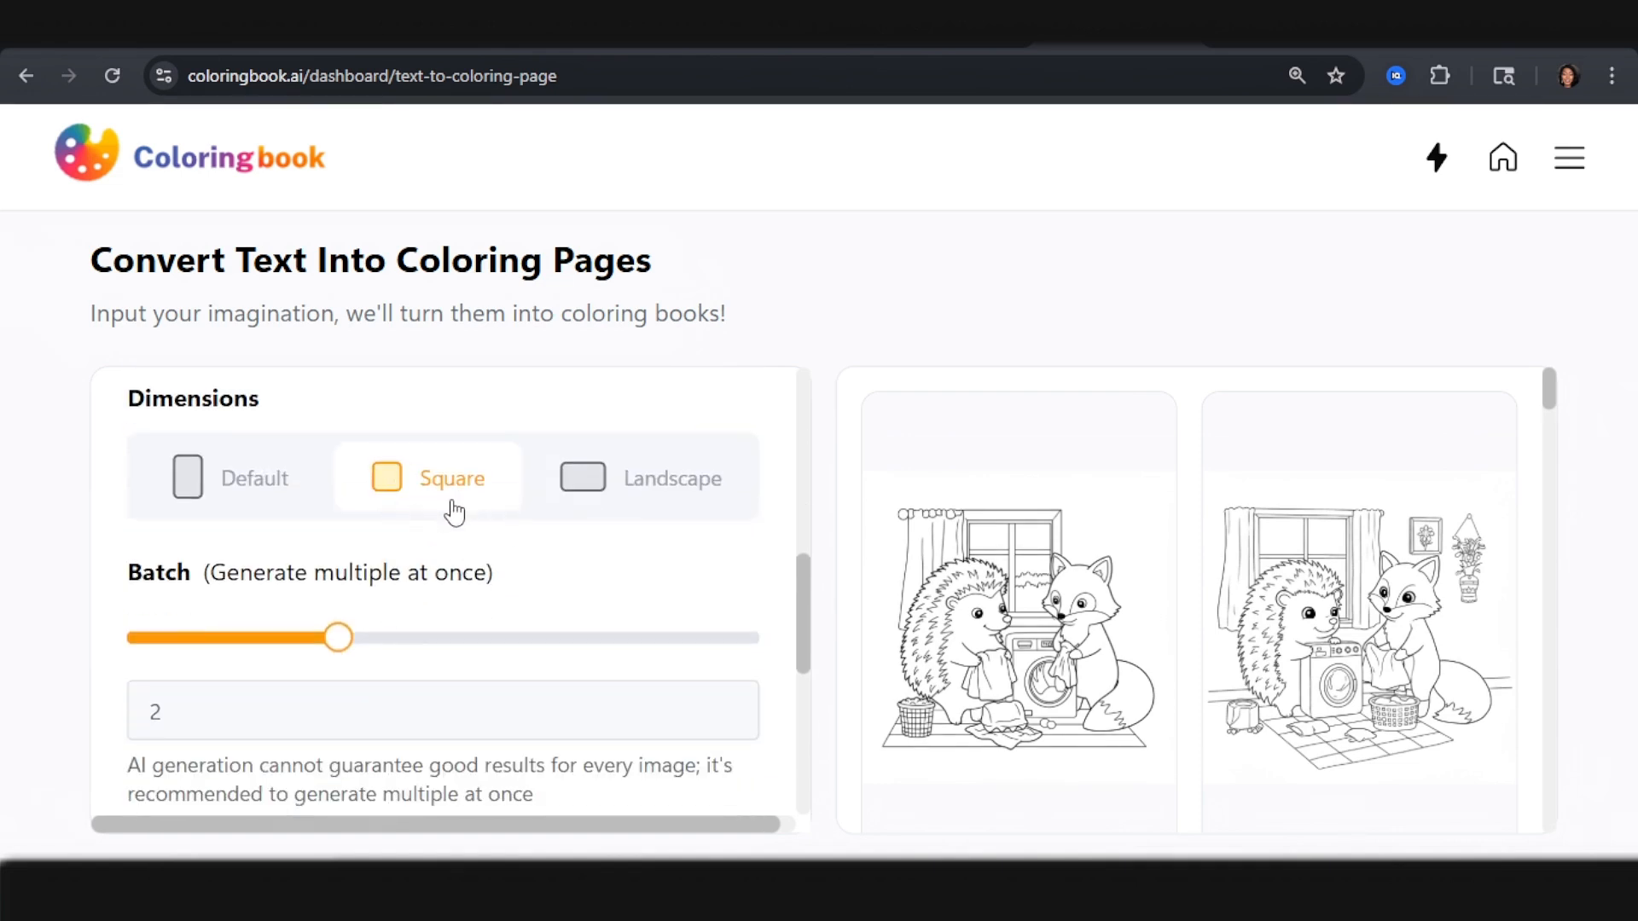
{"action": "left_click", "coordinate": [111, 642]}
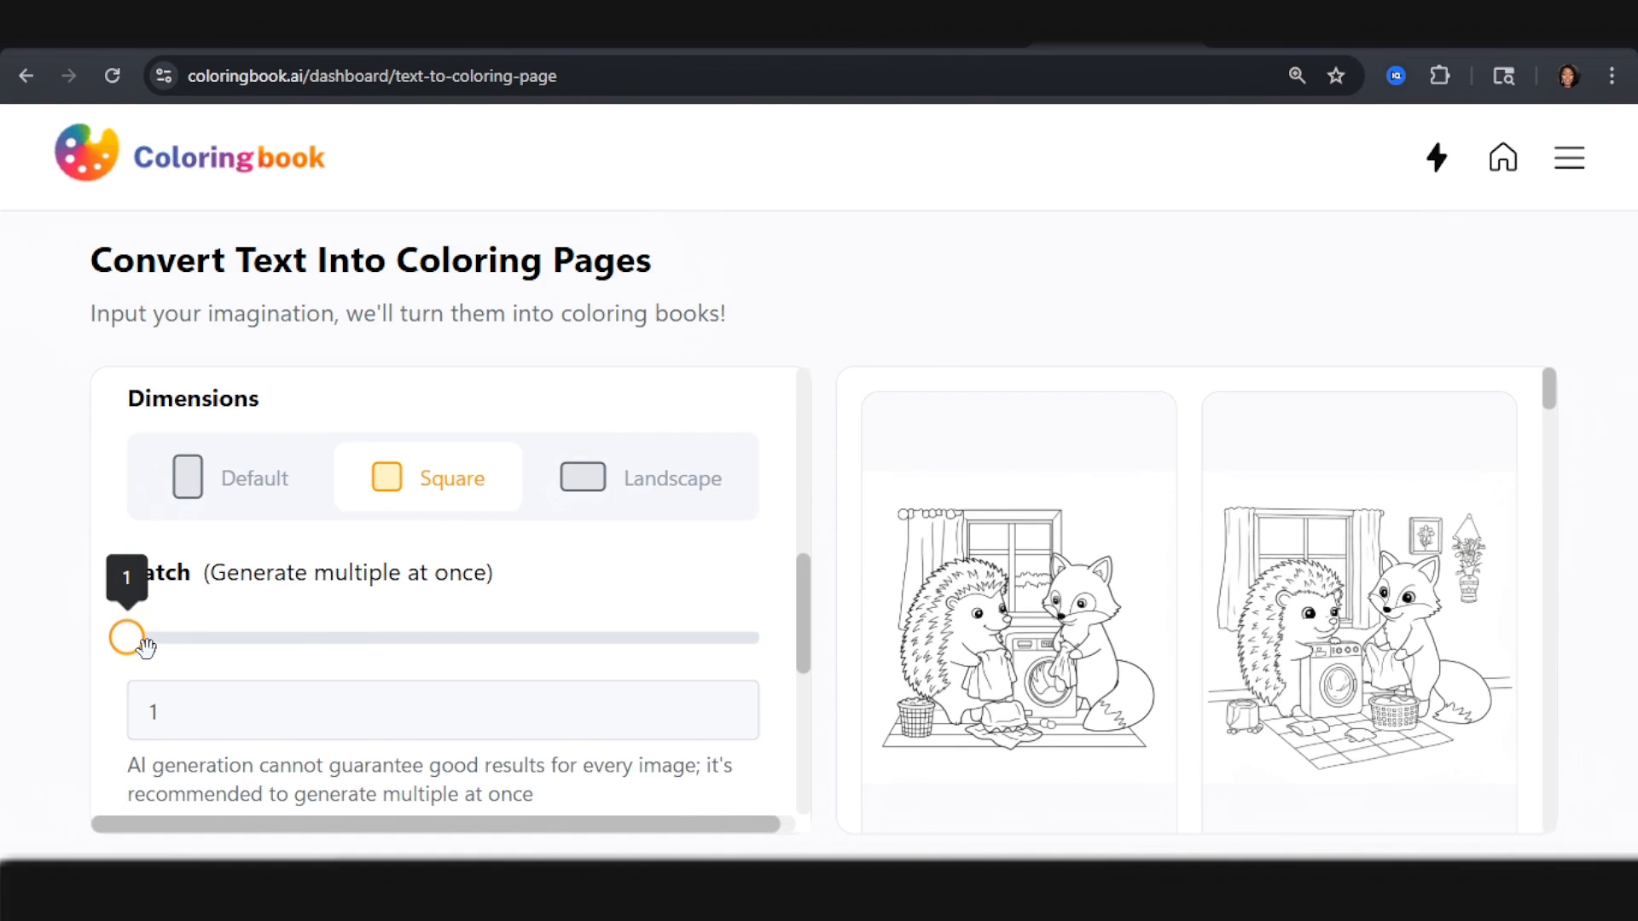
{"action": "scroll", "coordinate": [145, 646], "scroll_direction": "down", "scroll_amount": 6}
{"action": "left_click", "coordinate": [493, 750]}
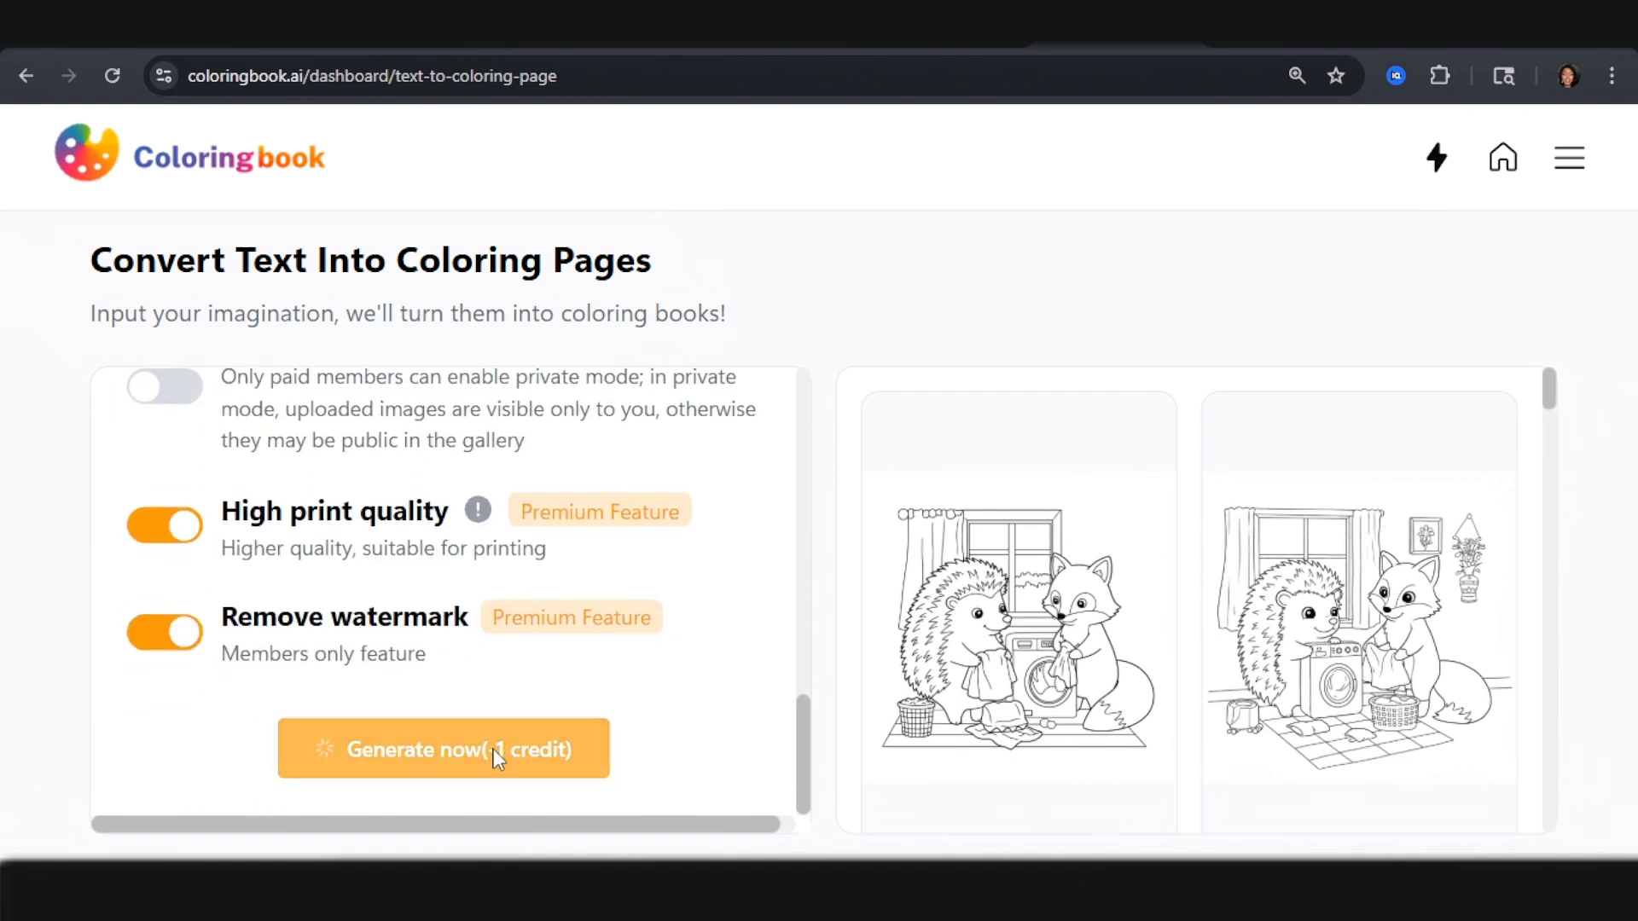
{"action": "left_click", "coordinate": [493, 749]}
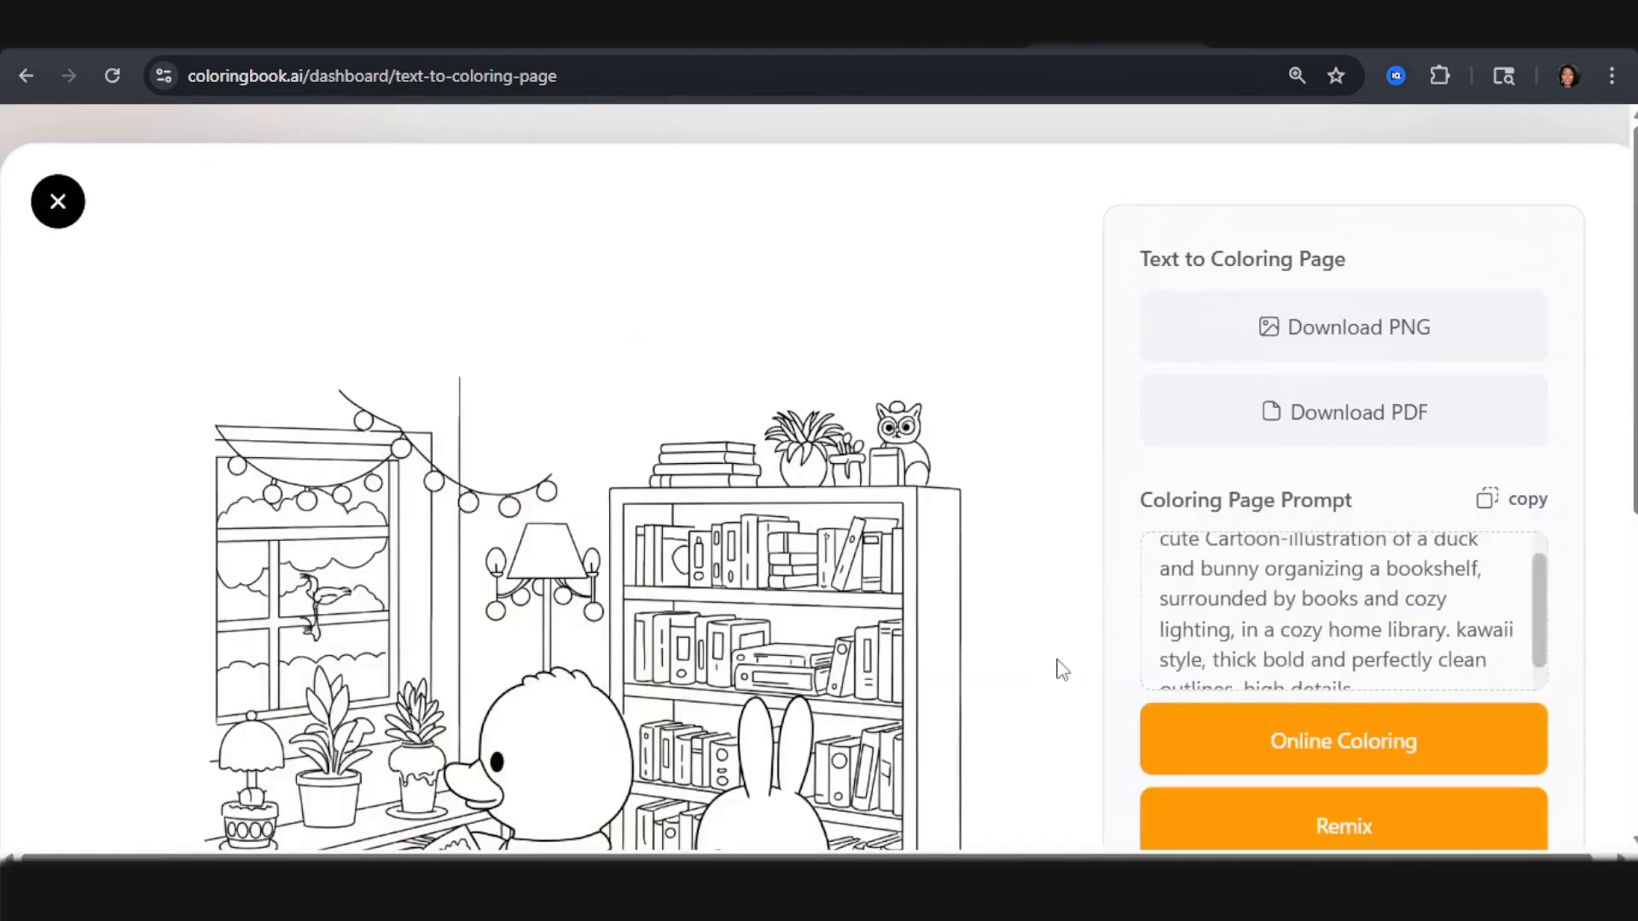
Step: Examine the generated duck and bunny library page with its listed generation settings, and close the result
{"action": "scroll", "coordinate": [646, 632], "scroll_direction": "down", "scroll_amount": 1}
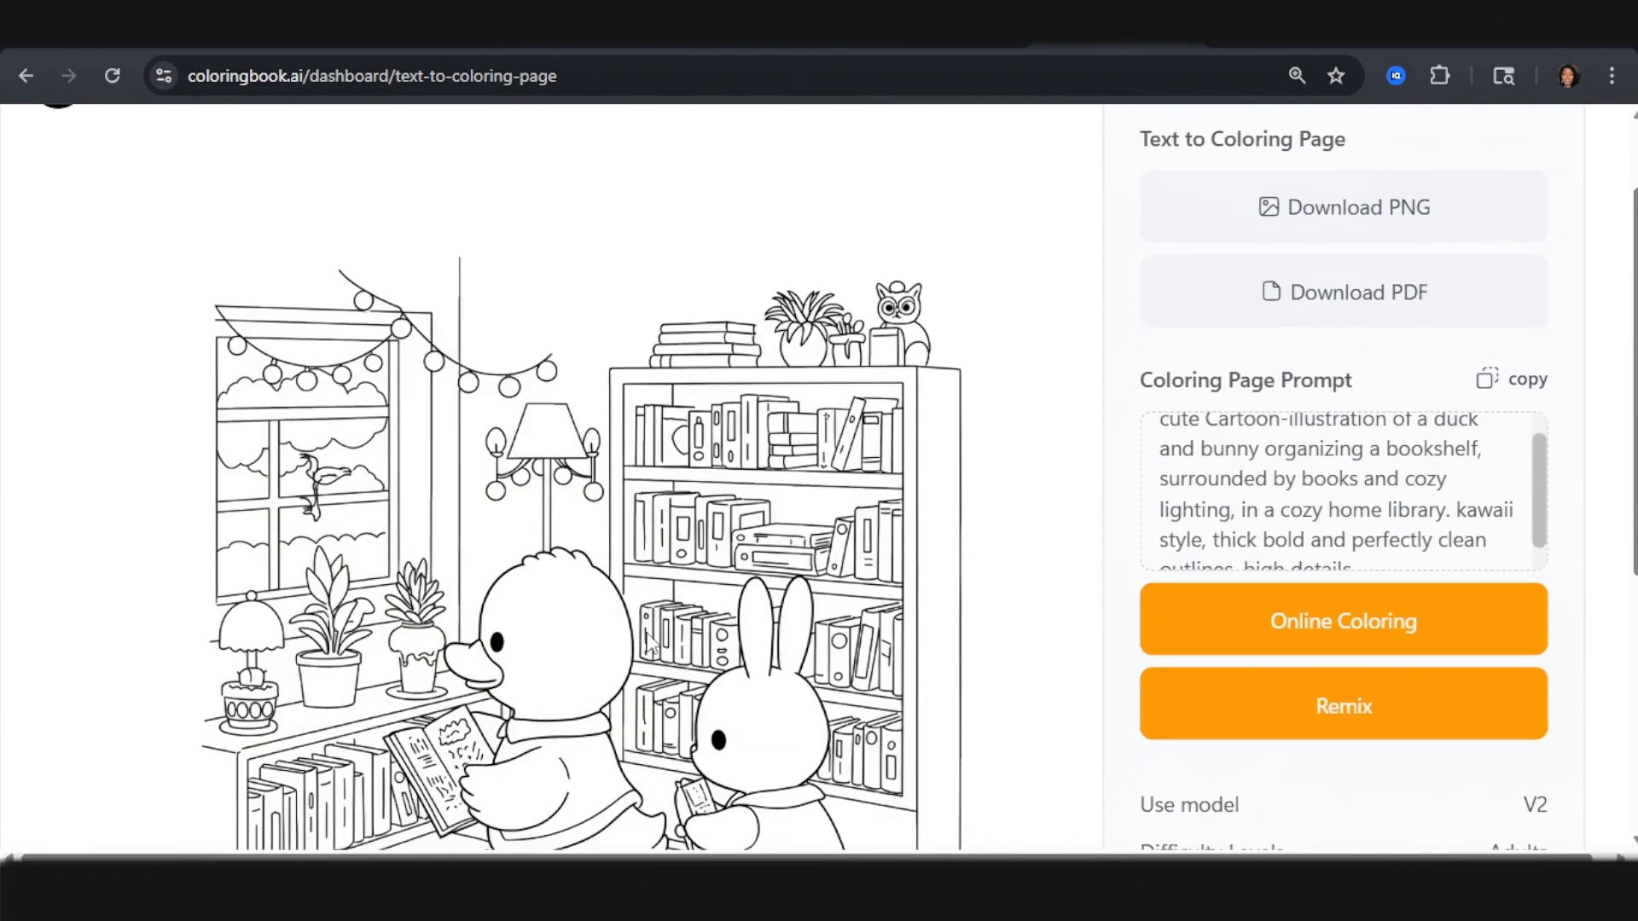
{"action": "scroll", "coordinate": [644, 644], "scroll_direction": "down", "scroll_amount": 3}
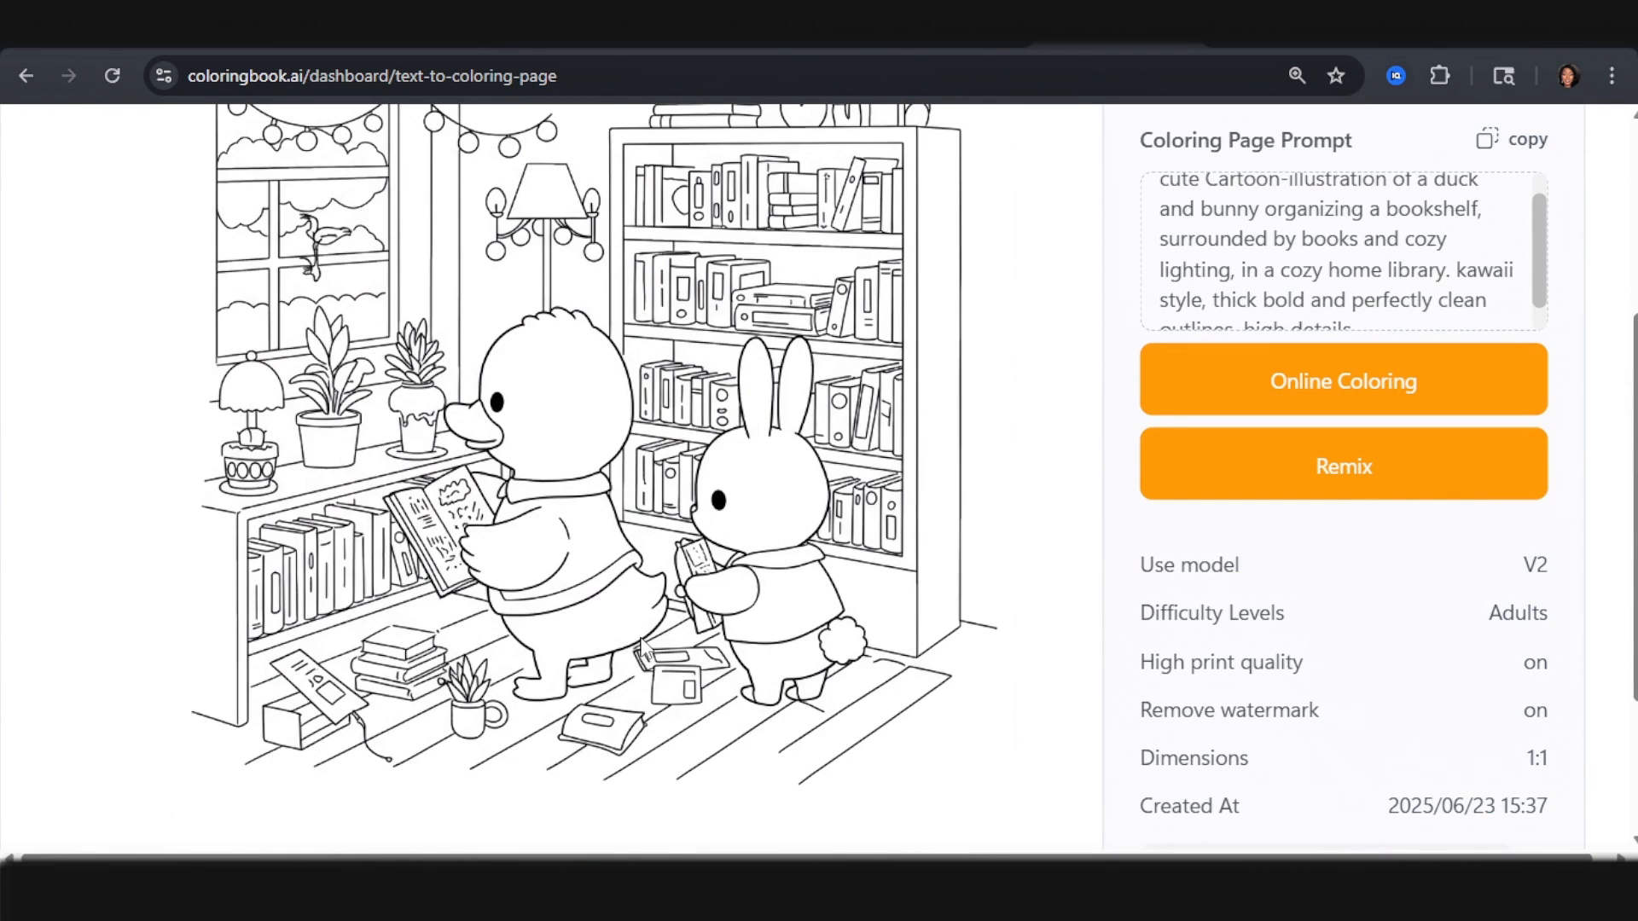
{"action": "scroll", "coordinate": [641, 650], "scroll_direction": "down", "scroll_amount": 2}
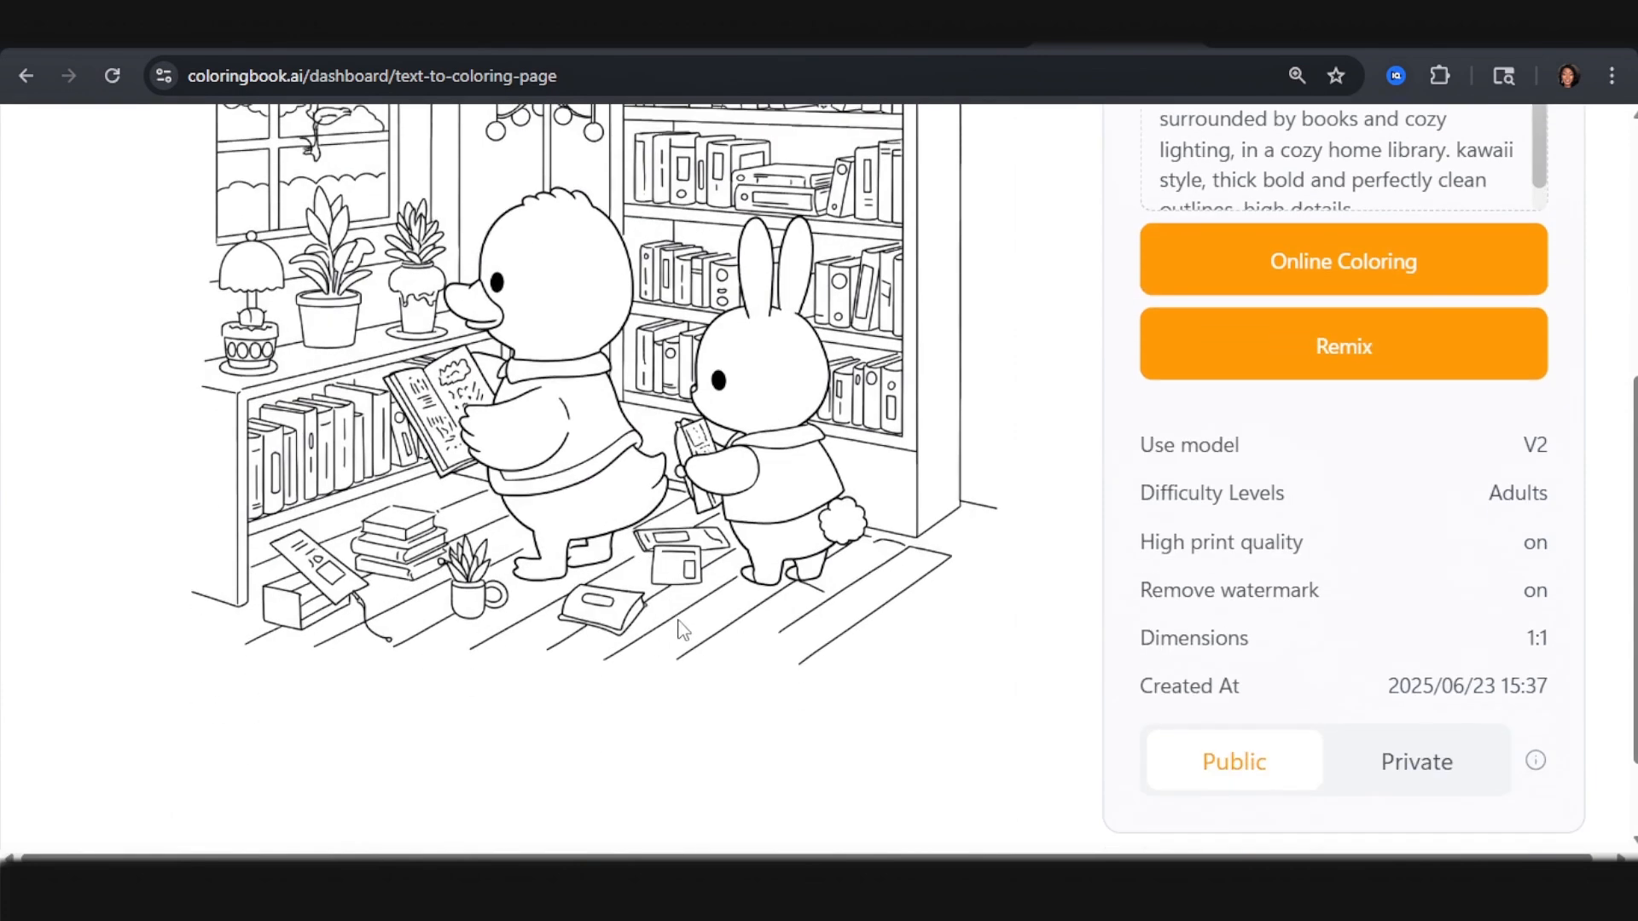
{"action": "scroll", "coordinate": [359, 633], "scroll_direction": "up", "scroll_amount": 2}
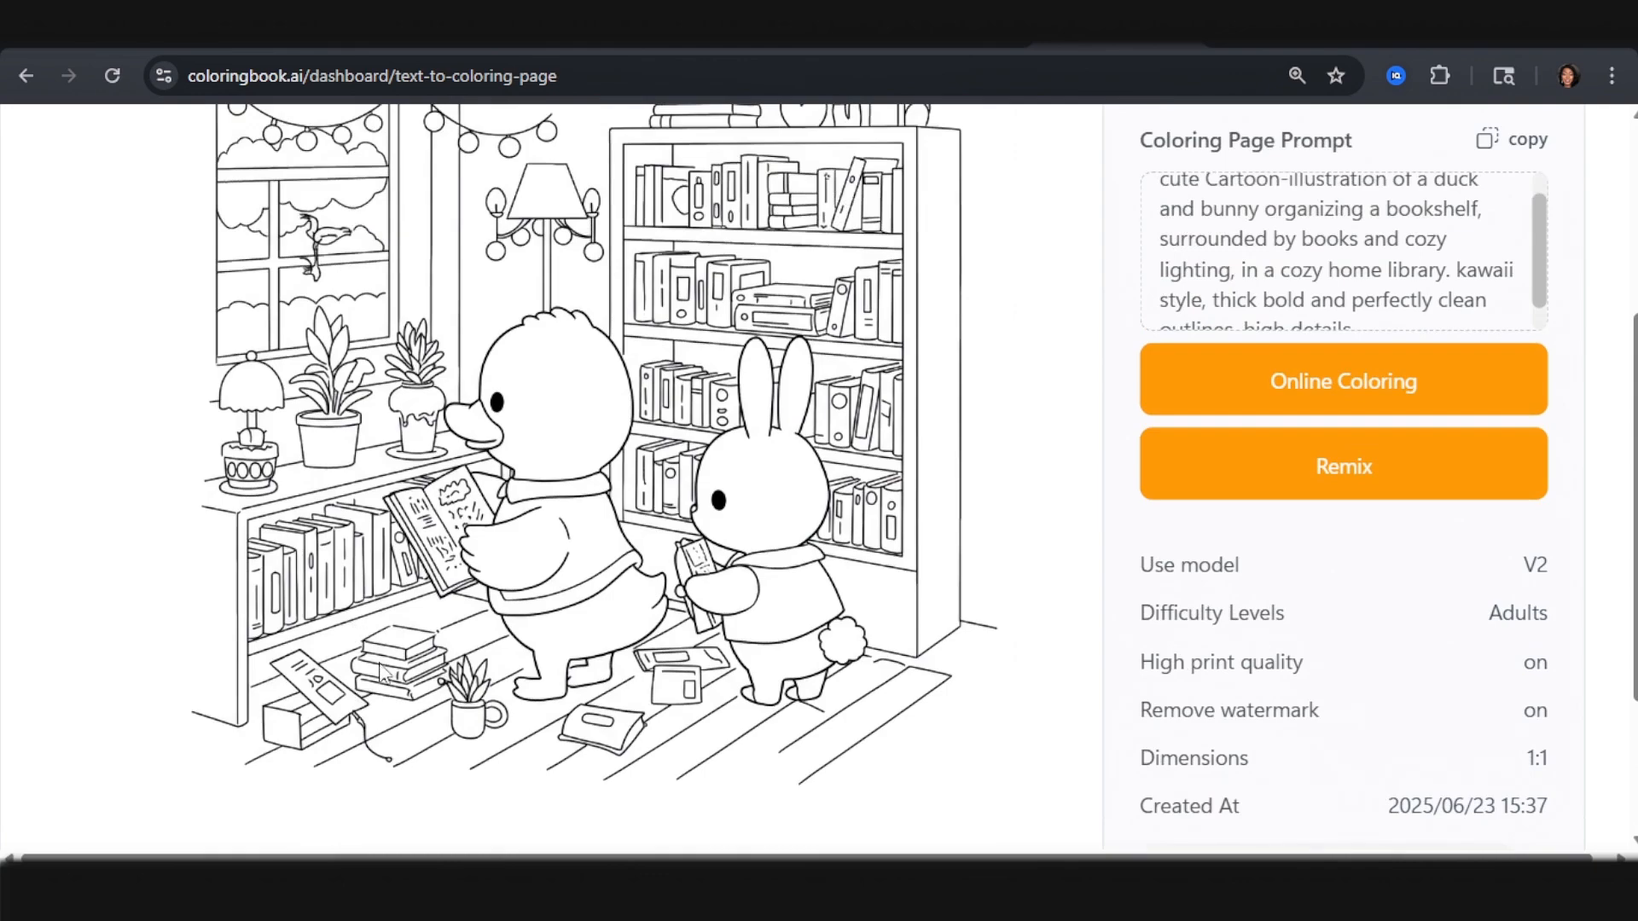
{"action": "scroll", "coordinate": [382, 671], "scroll_direction": "up", "scroll_amount": 5}
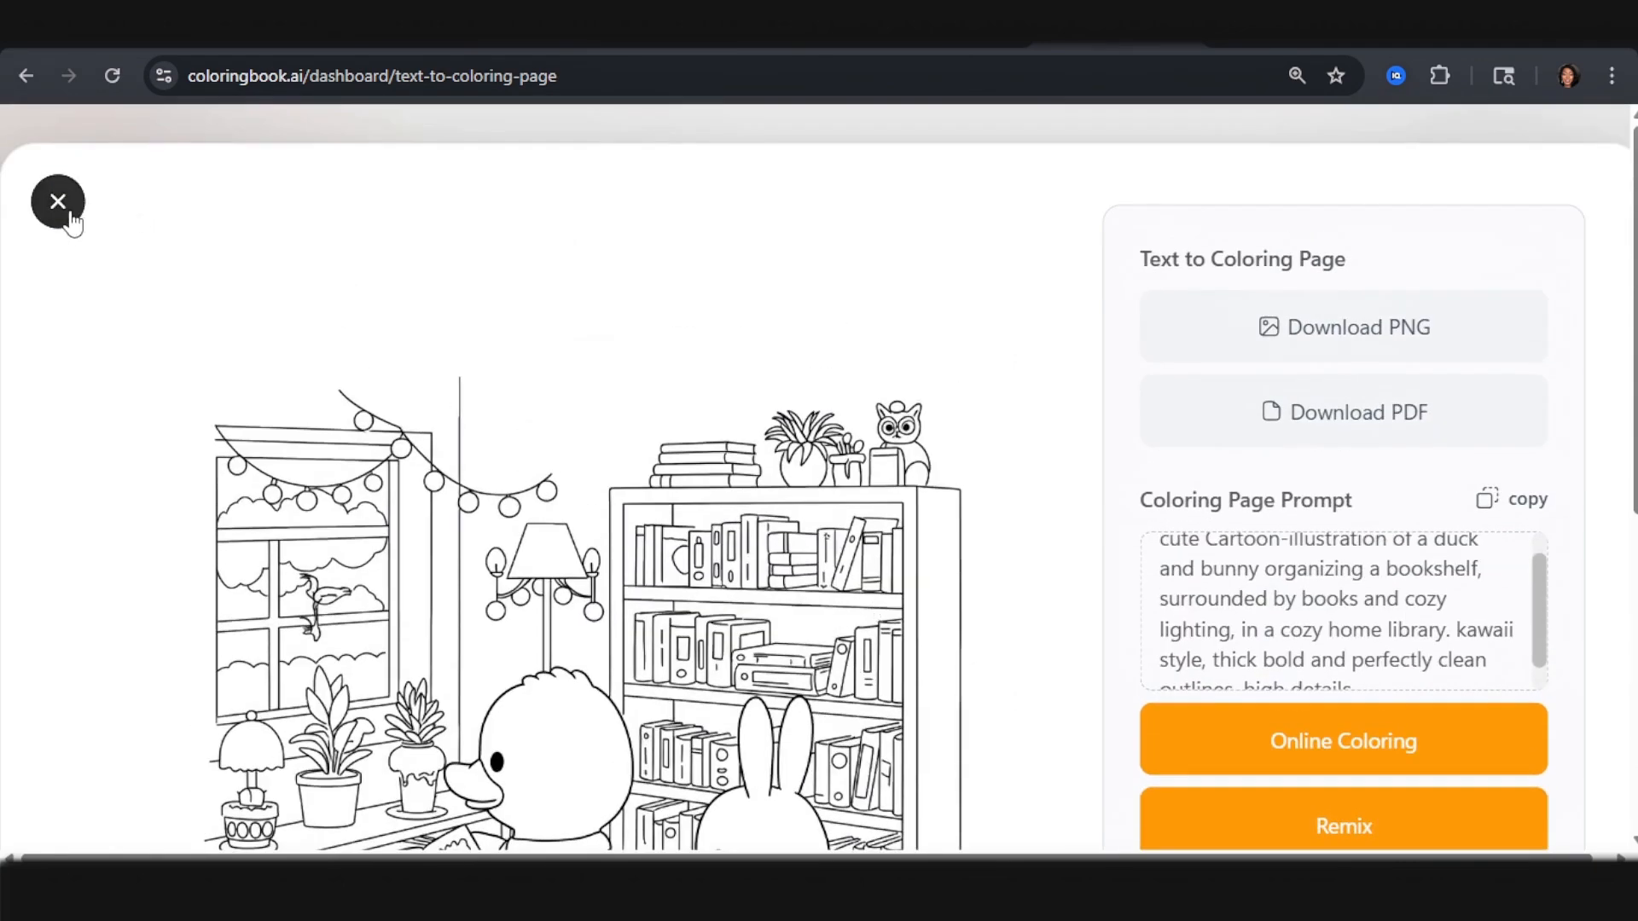
{"action": "left_click", "coordinate": [60, 203]}
Step: Download the duck and bunny page and the neighbouring hedgehog and fox page as PNG, allowing the site to download multiple files
{"action": "scroll", "coordinate": [1024, 768], "scroll_direction": "down", "scroll_amount": 3}
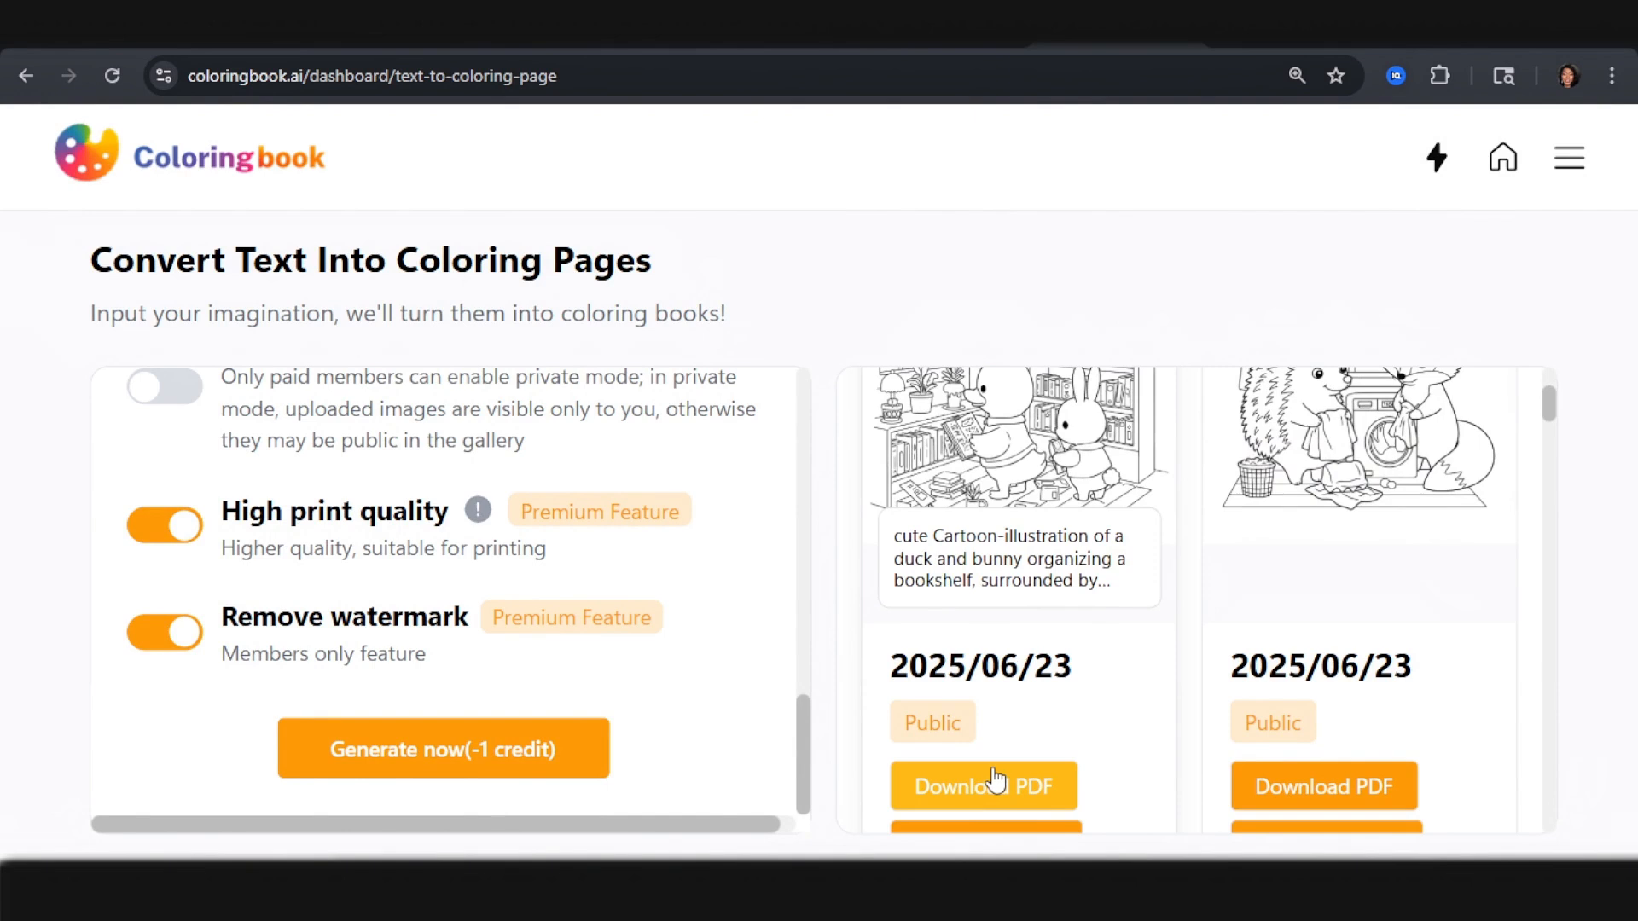
{"action": "scroll", "coordinate": [995, 780], "scroll_direction": "down", "scroll_amount": 2}
{"action": "left_click", "coordinate": [990, 732]}
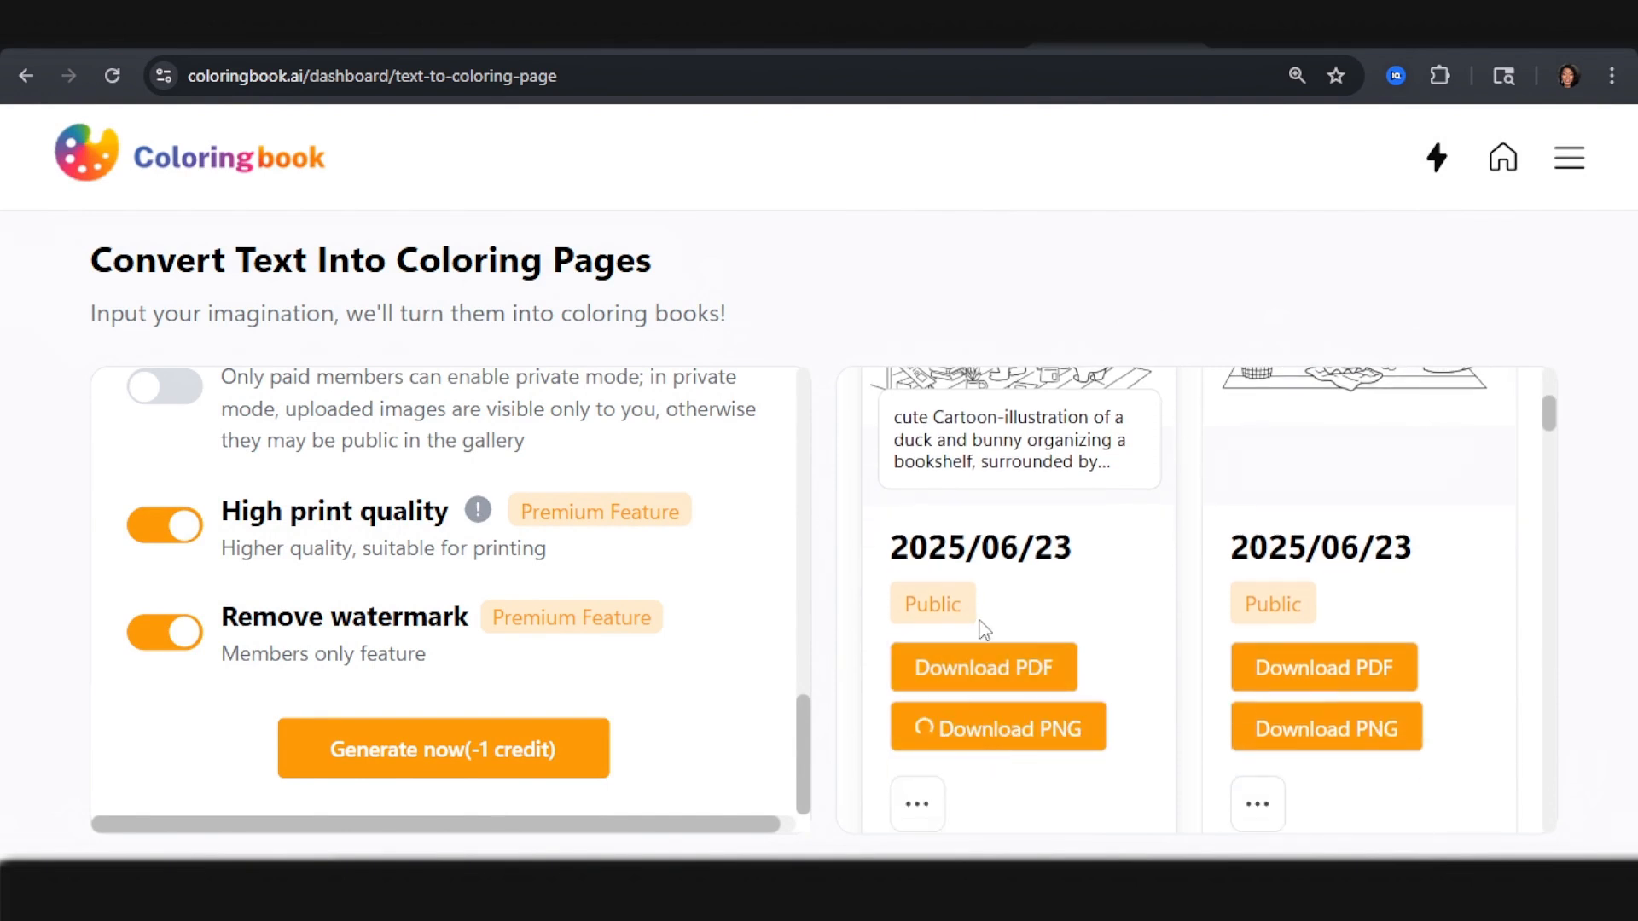
{"action": "left_click", "coordinate": [1352, 730]}
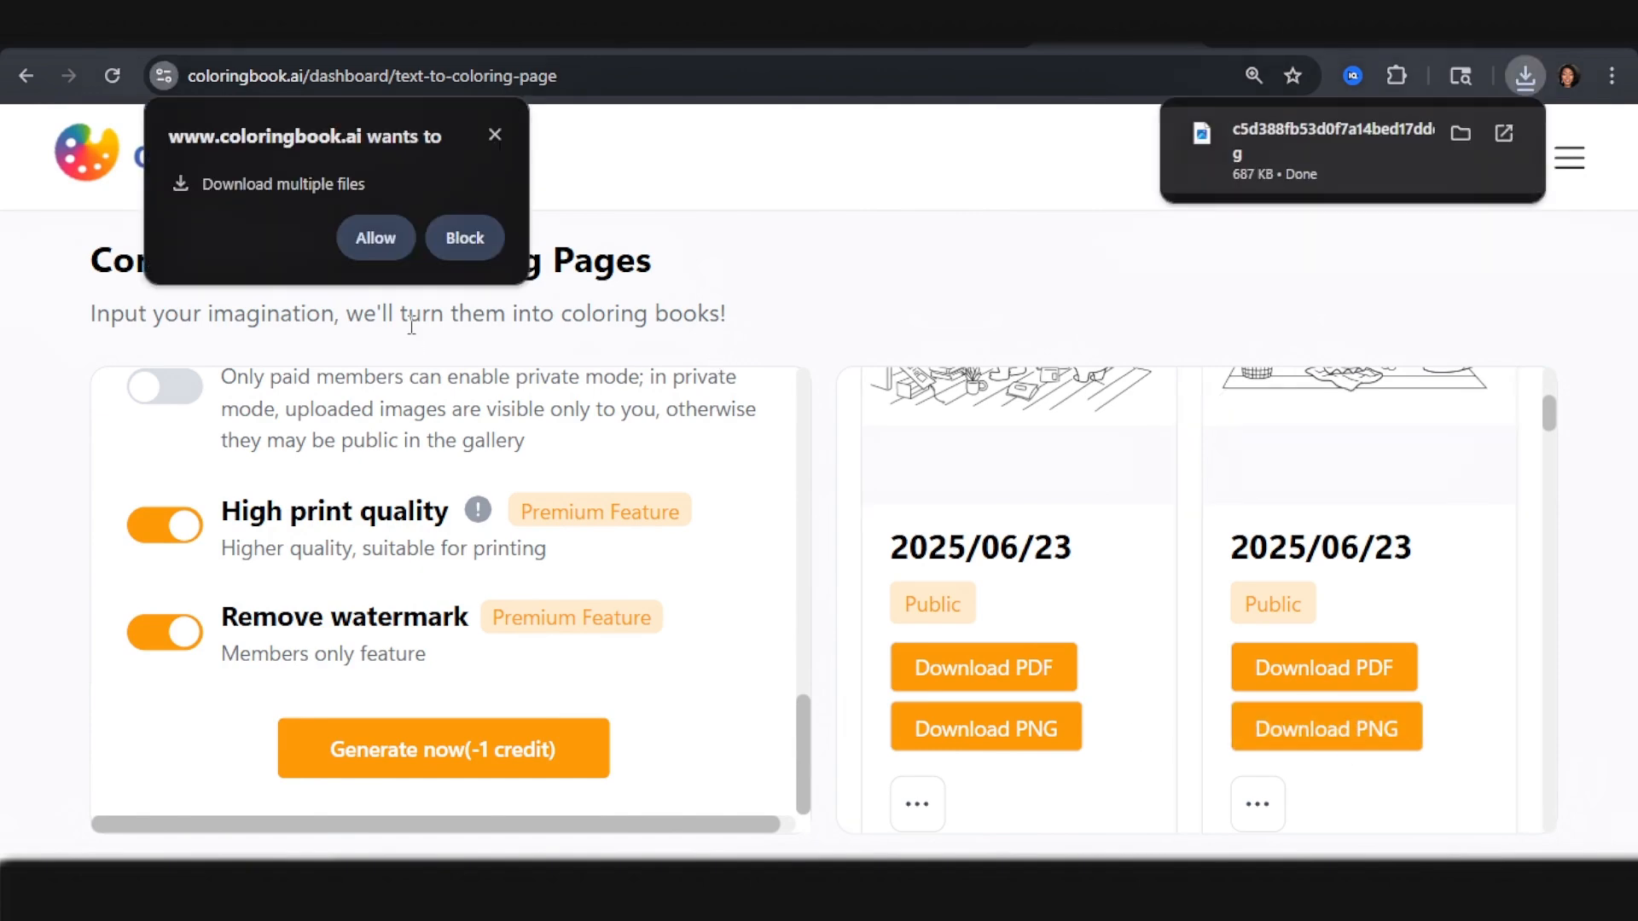
{"action": "left_click", "coordinate": [374, 239]}
{"action": "scroll", "coordinate": [1446, 478], "scroll_direction": "up", "scroll_amount": 5}
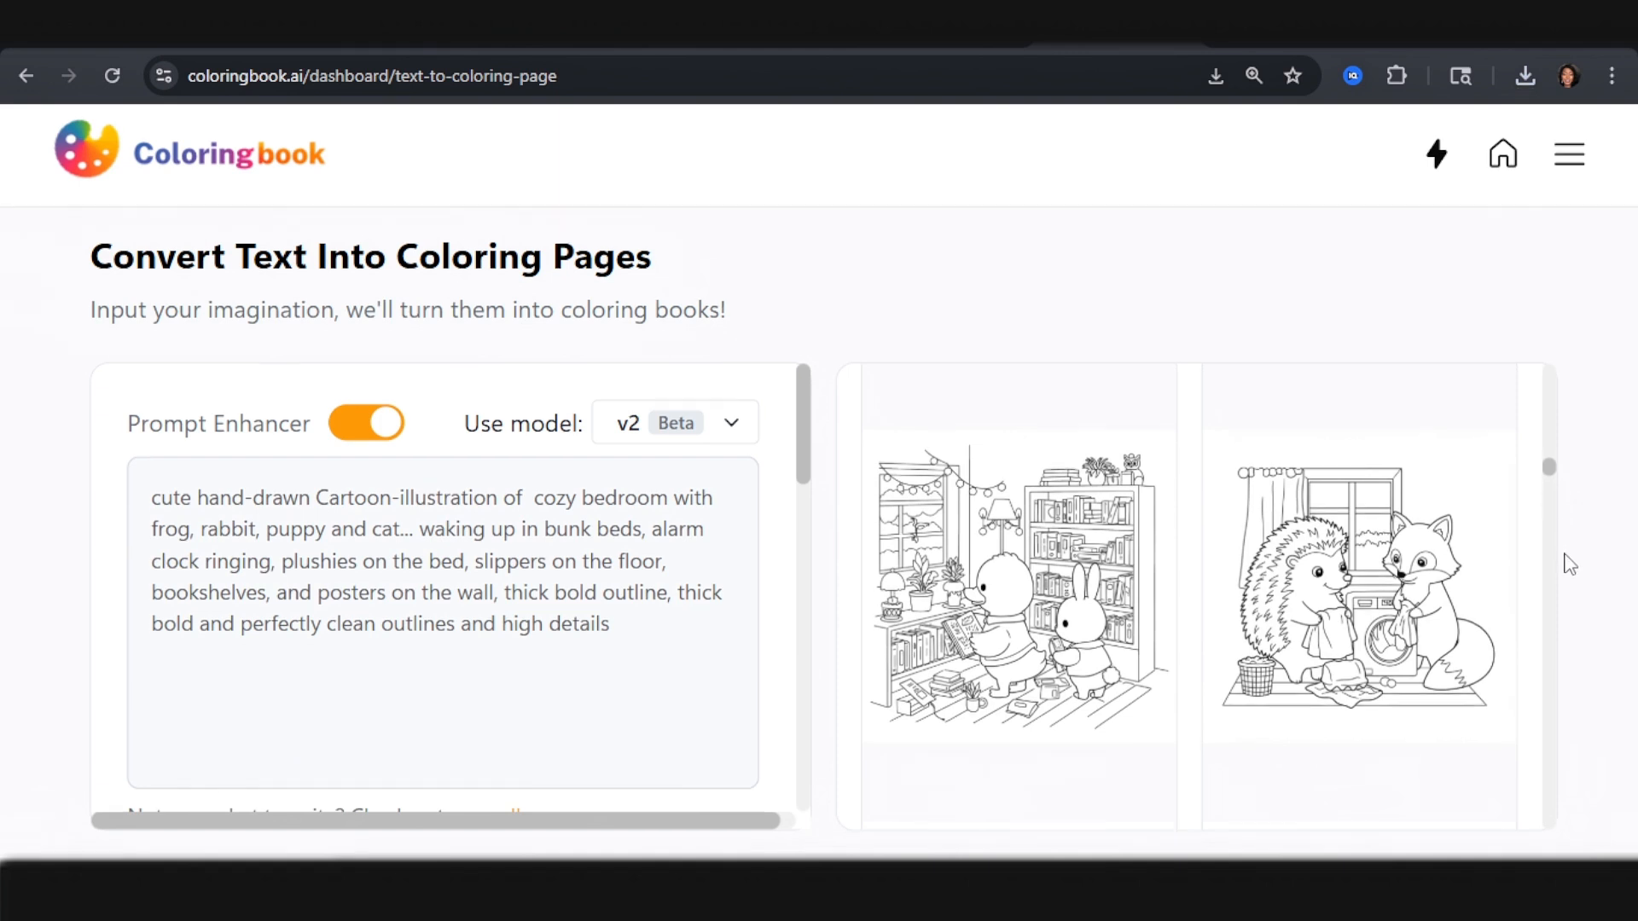
Step: Switch to ChatGPT and review the upgraded prompt formula and the rewritten indoor and outdoor coloring page prompts
{"action": "scroll", "coordinate": [1356, 614], "scroll_direction": "down", "scroll_amount": 2}
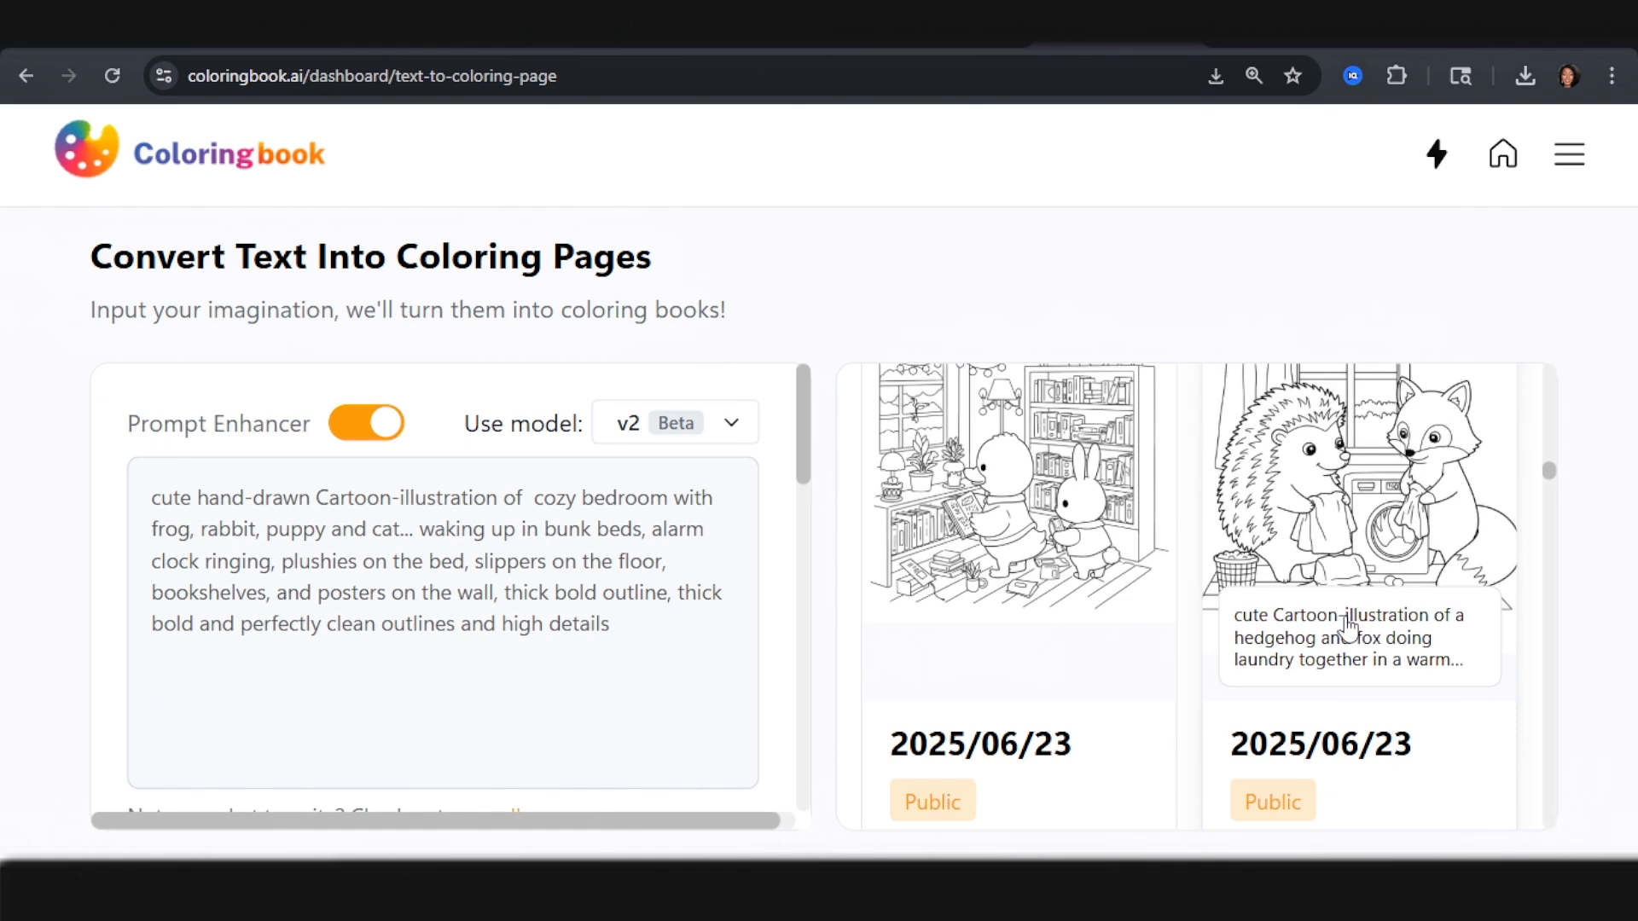
{"action": "key", "text": "ctrl+Tab"}
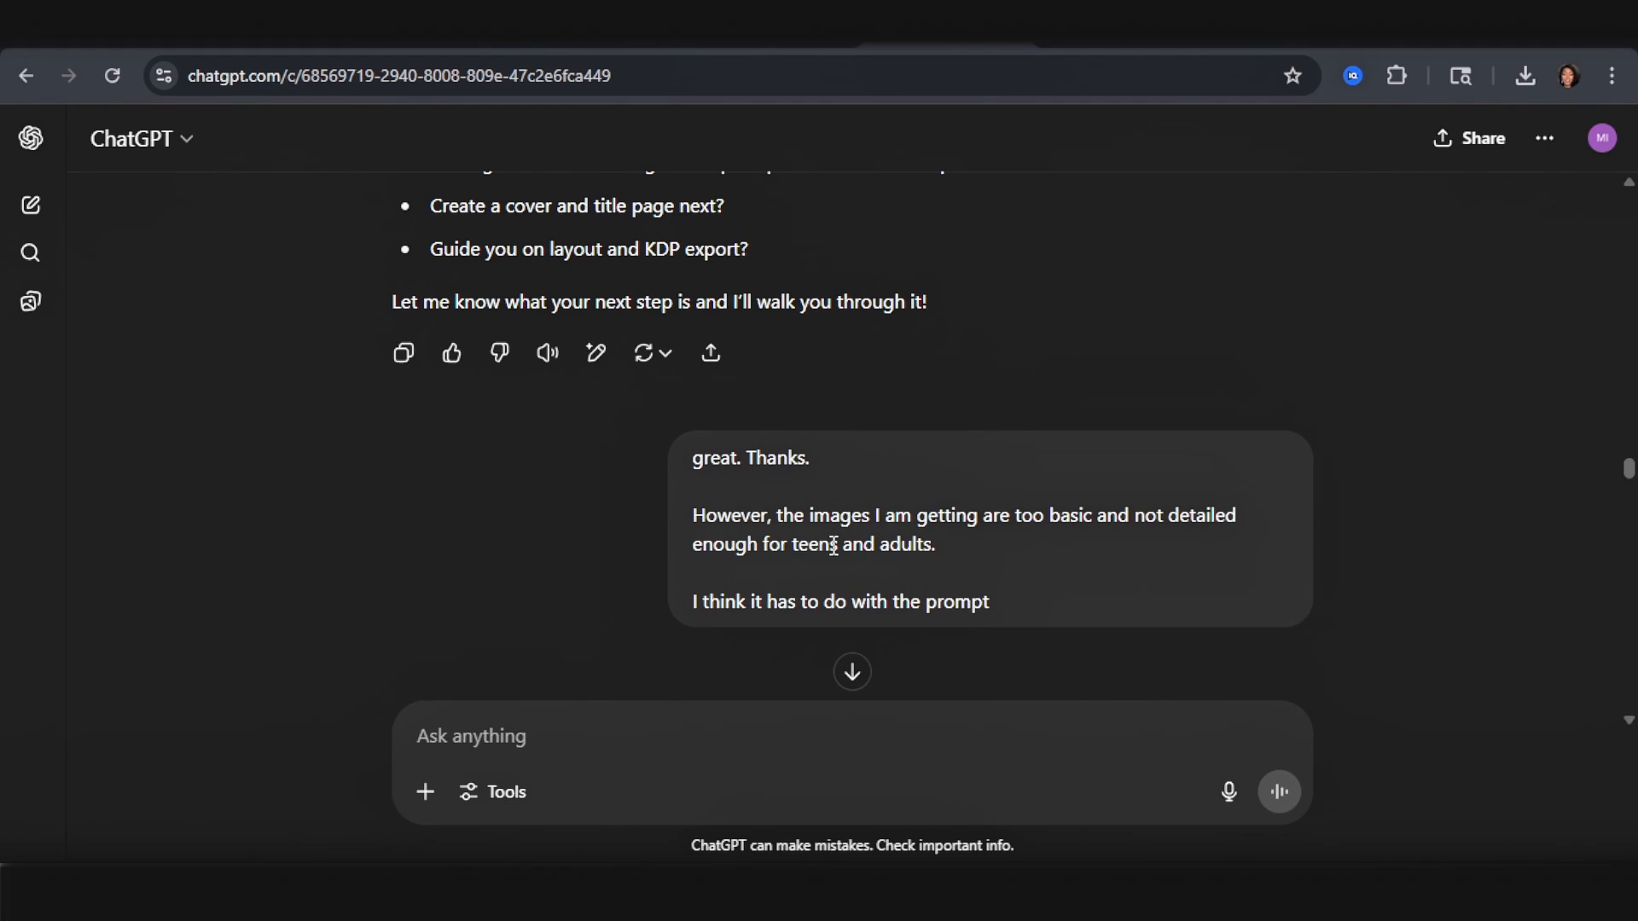
{"action": "left_click", "coordinate": [852, 672]}
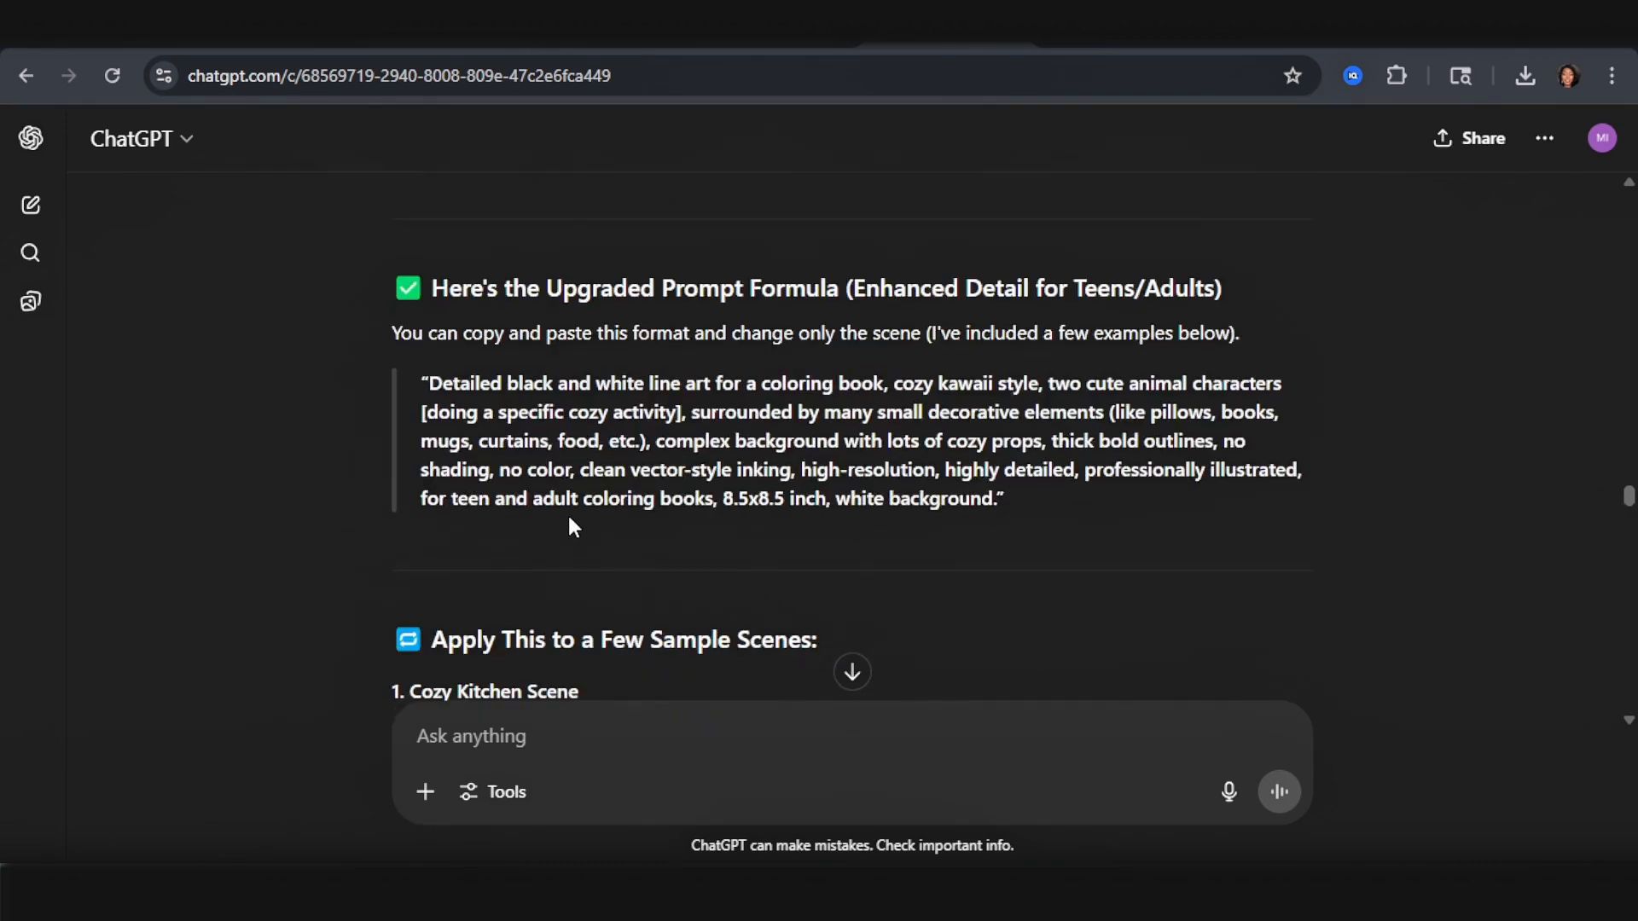
{"action": "scroll", "coordinate": [572, 525], "scroll_direction": "down", "scroll_amount": 13}
{"action": "scroll", "coordinate": [1005, 541], "scroll_direction": "down", "scroll_amount": 5}
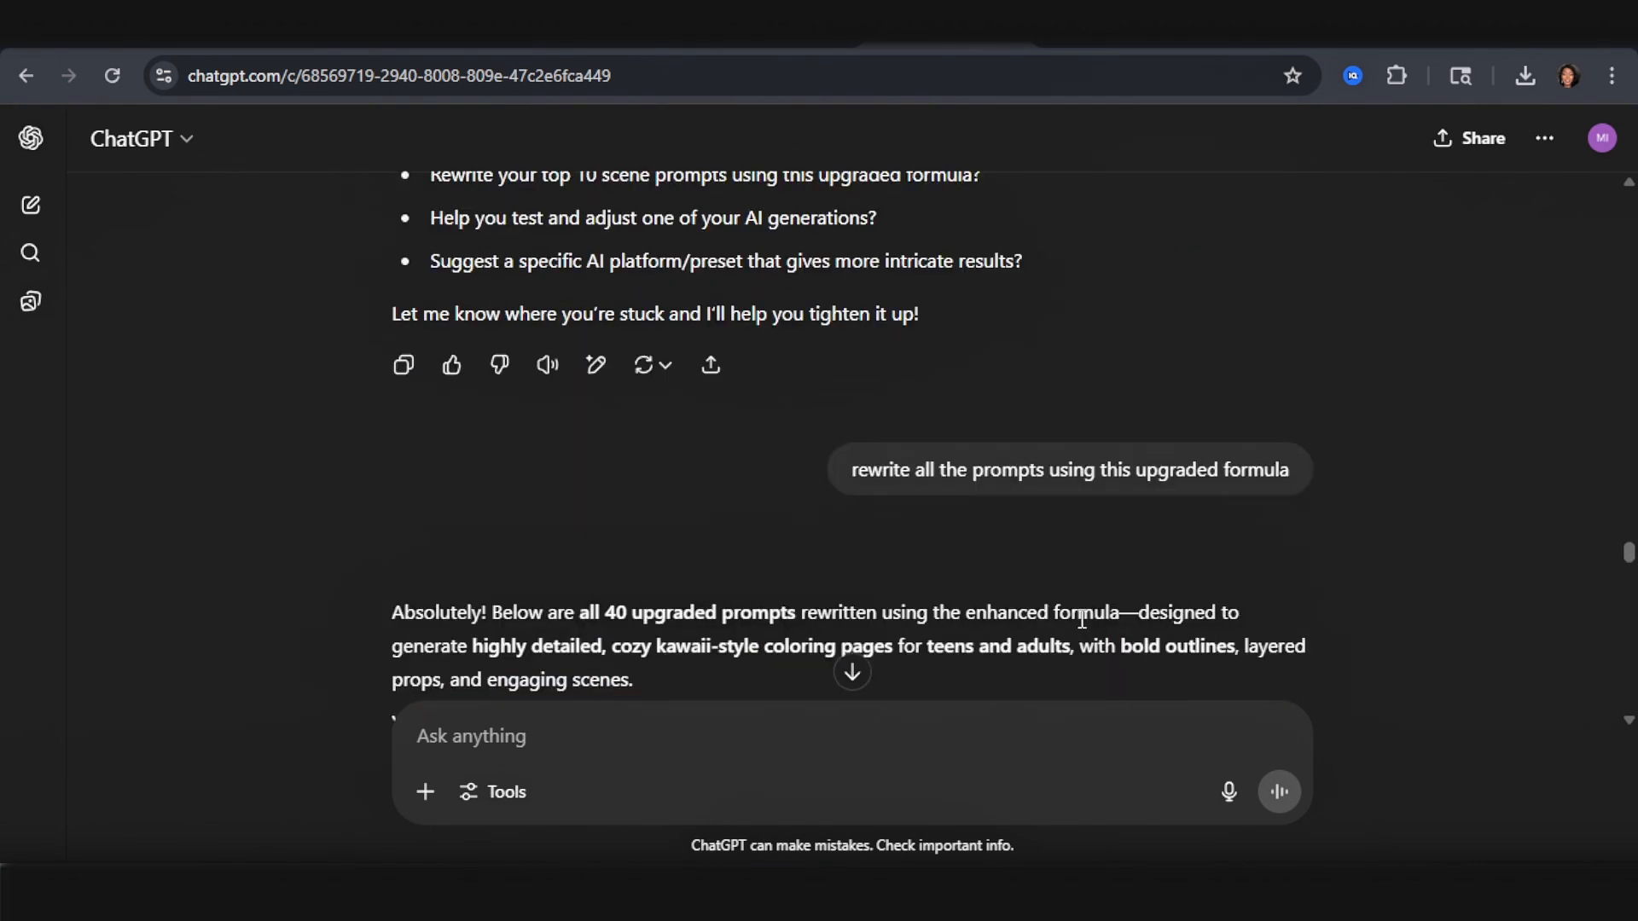
{"action": "scroll", "coordinate": [1063, 594], "scroll_direction": "up", "scroll_amount": 1}
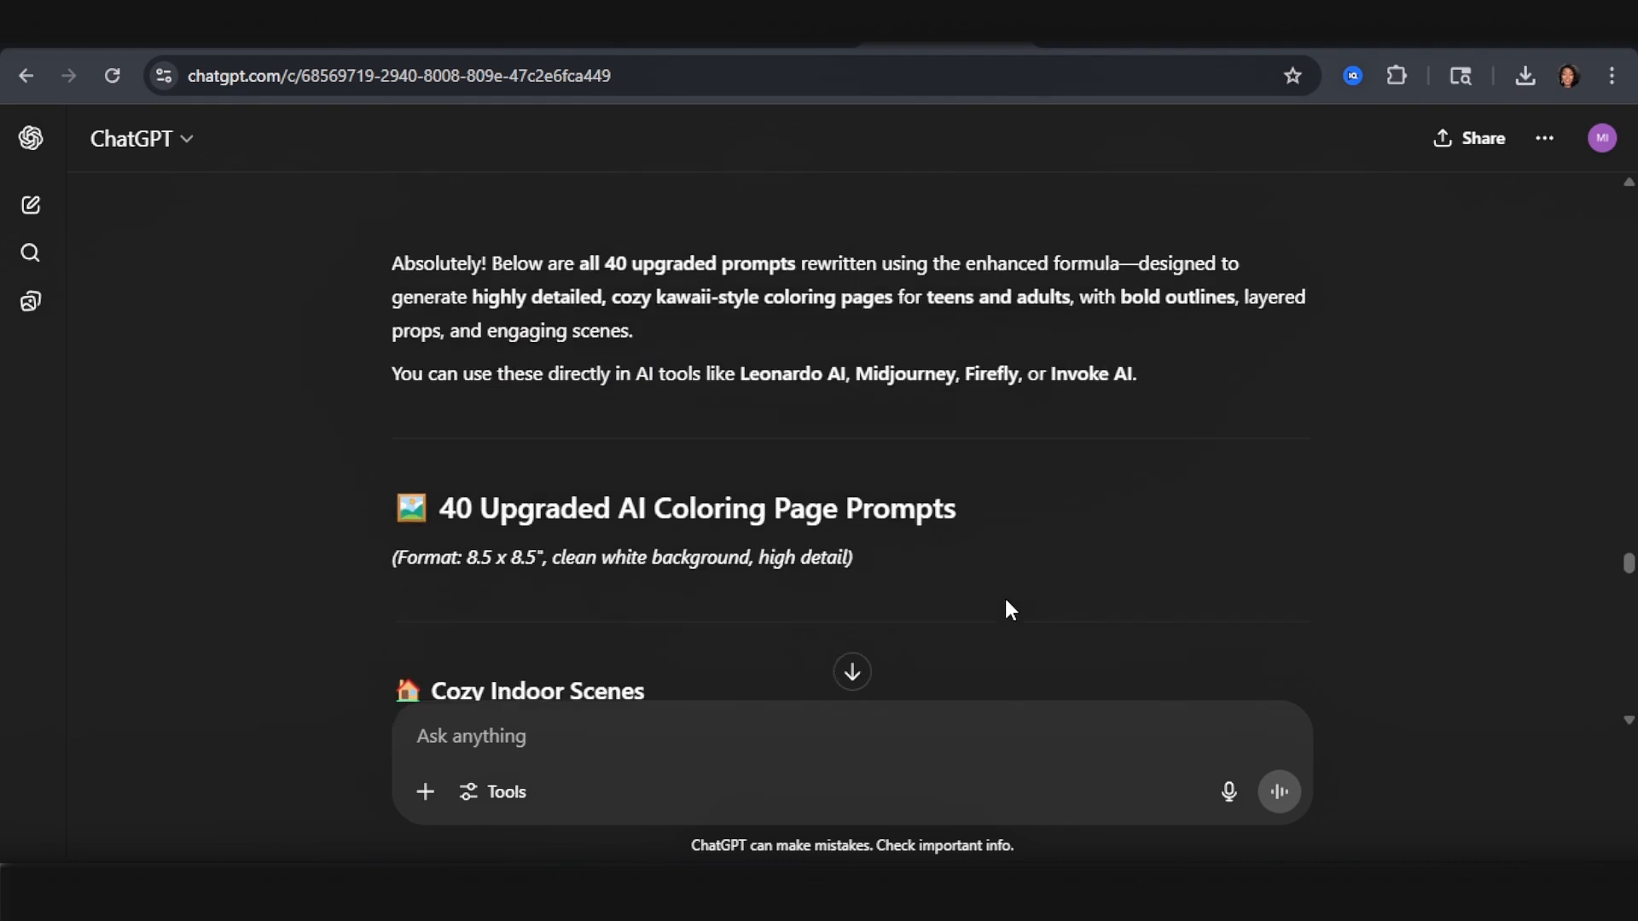
{"action": "scroll", "coordinate": [1504, 508], "scroll_direction": "down", "scroll_amount": 3}
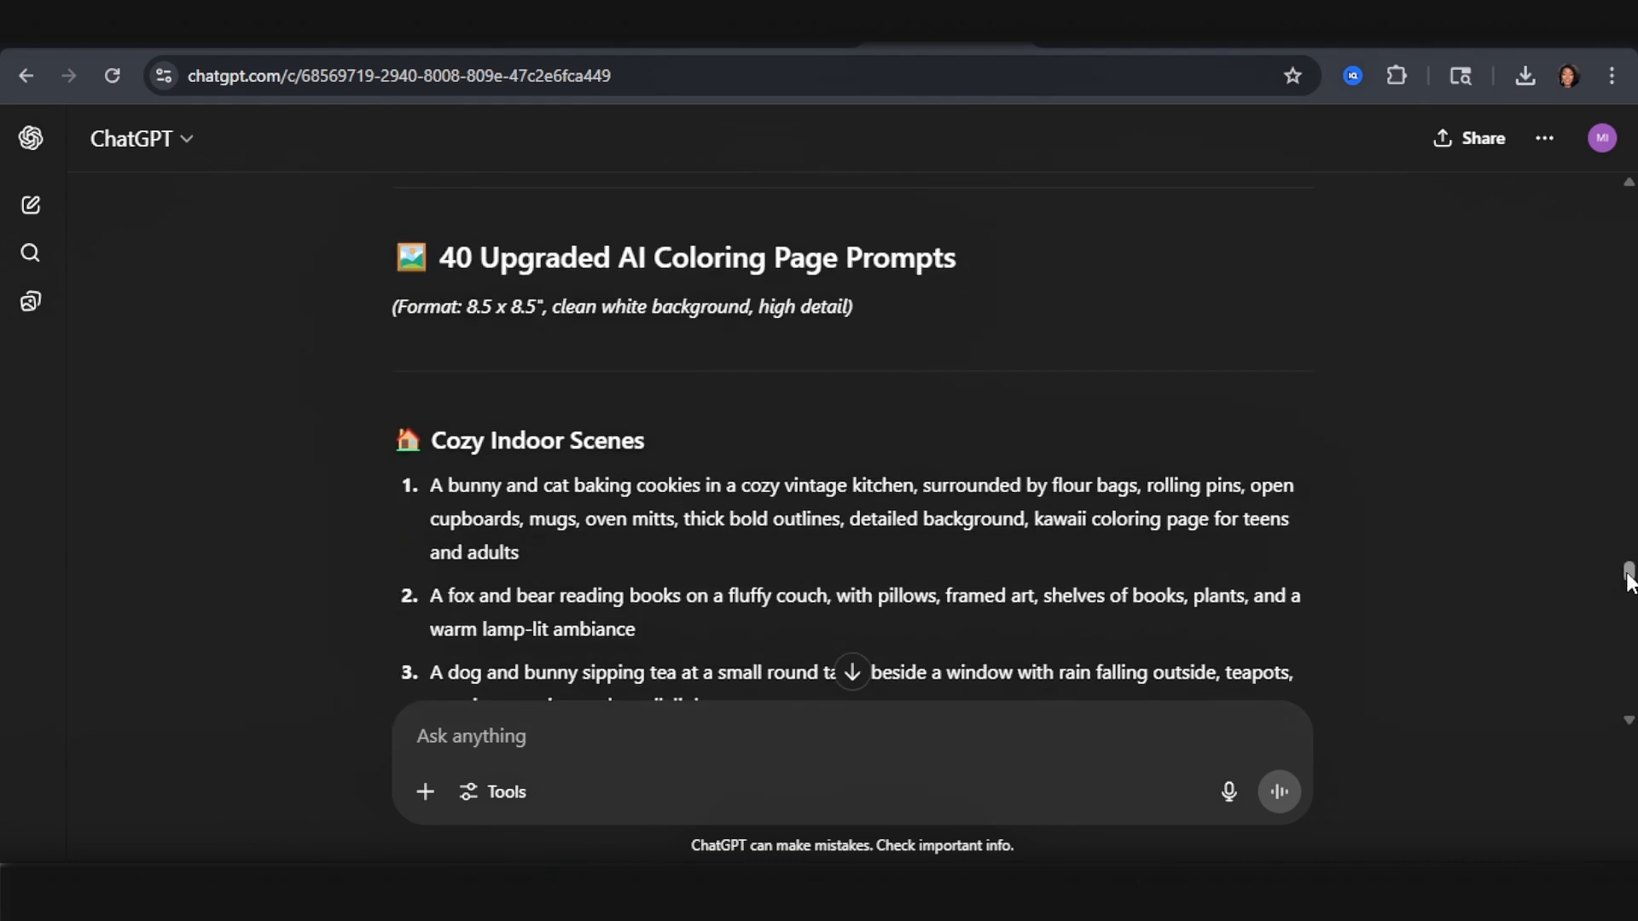
{"action": "mouse_move", "coordinate": [1629, 573]}
{"action": "left_mouse_down"}
{"action": "mouse_move", "coordinate": [1628, 646]}
{"action": "mouse_move", "coordinate": [1631, 606]}
{"action": "left_mouse_up"}
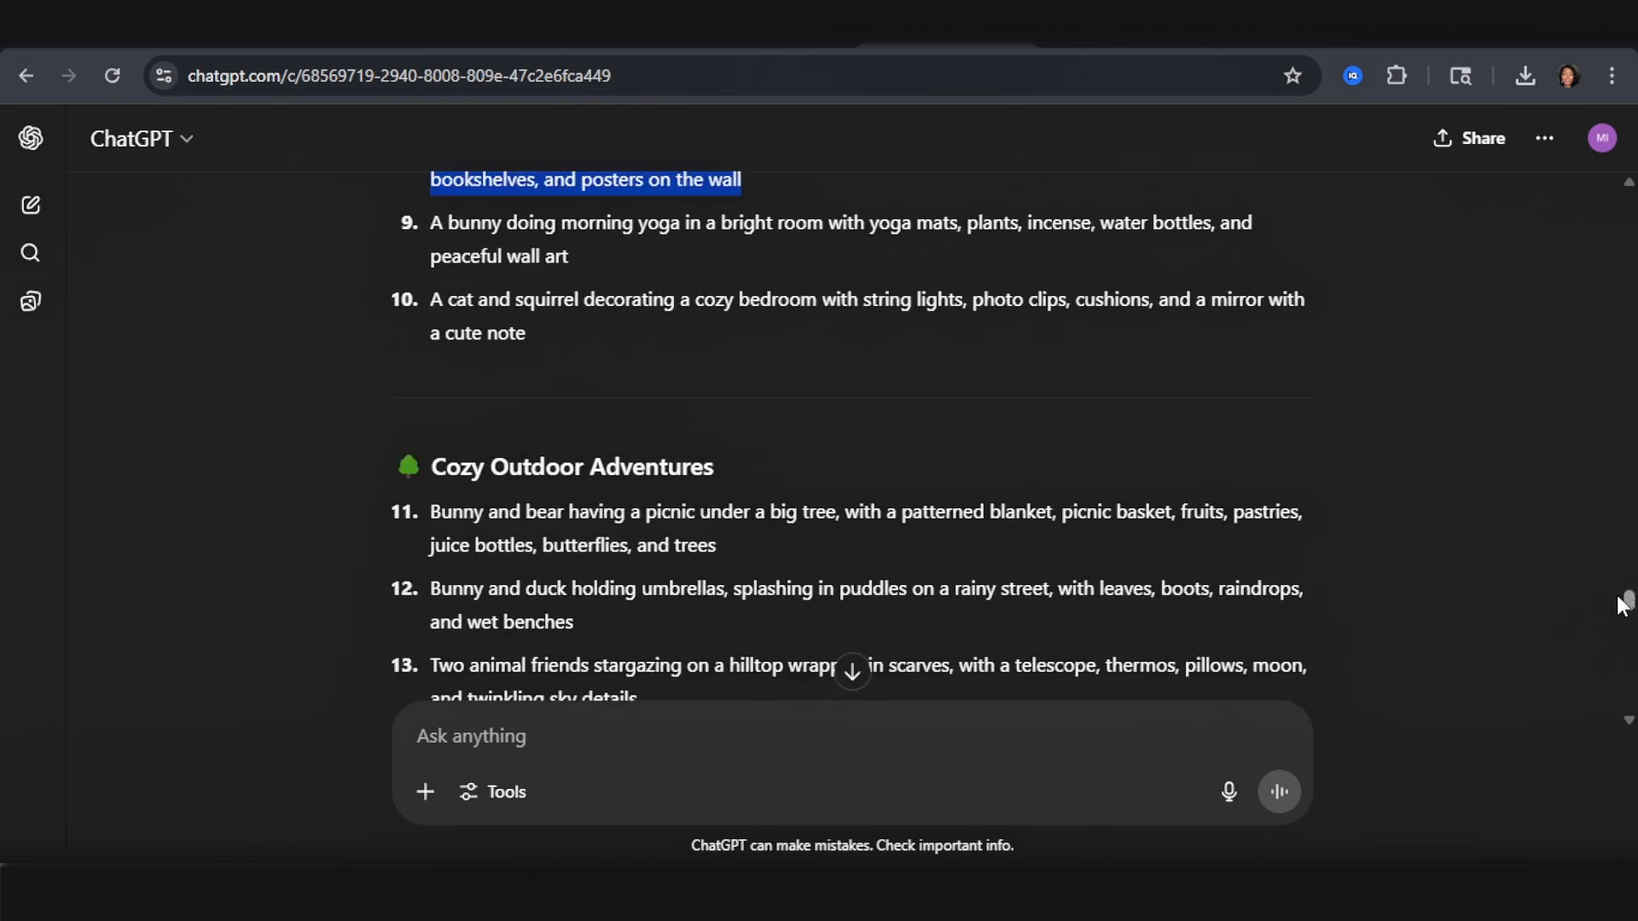
{"action": "scroll", "coordinate": [1390, 534], "scroll_direction": "down", "scroll_amount": 3}
{"action": "scroll", "coordinate": [1027, 497], "scroll_direction": "up", "scroll_amount": 7}
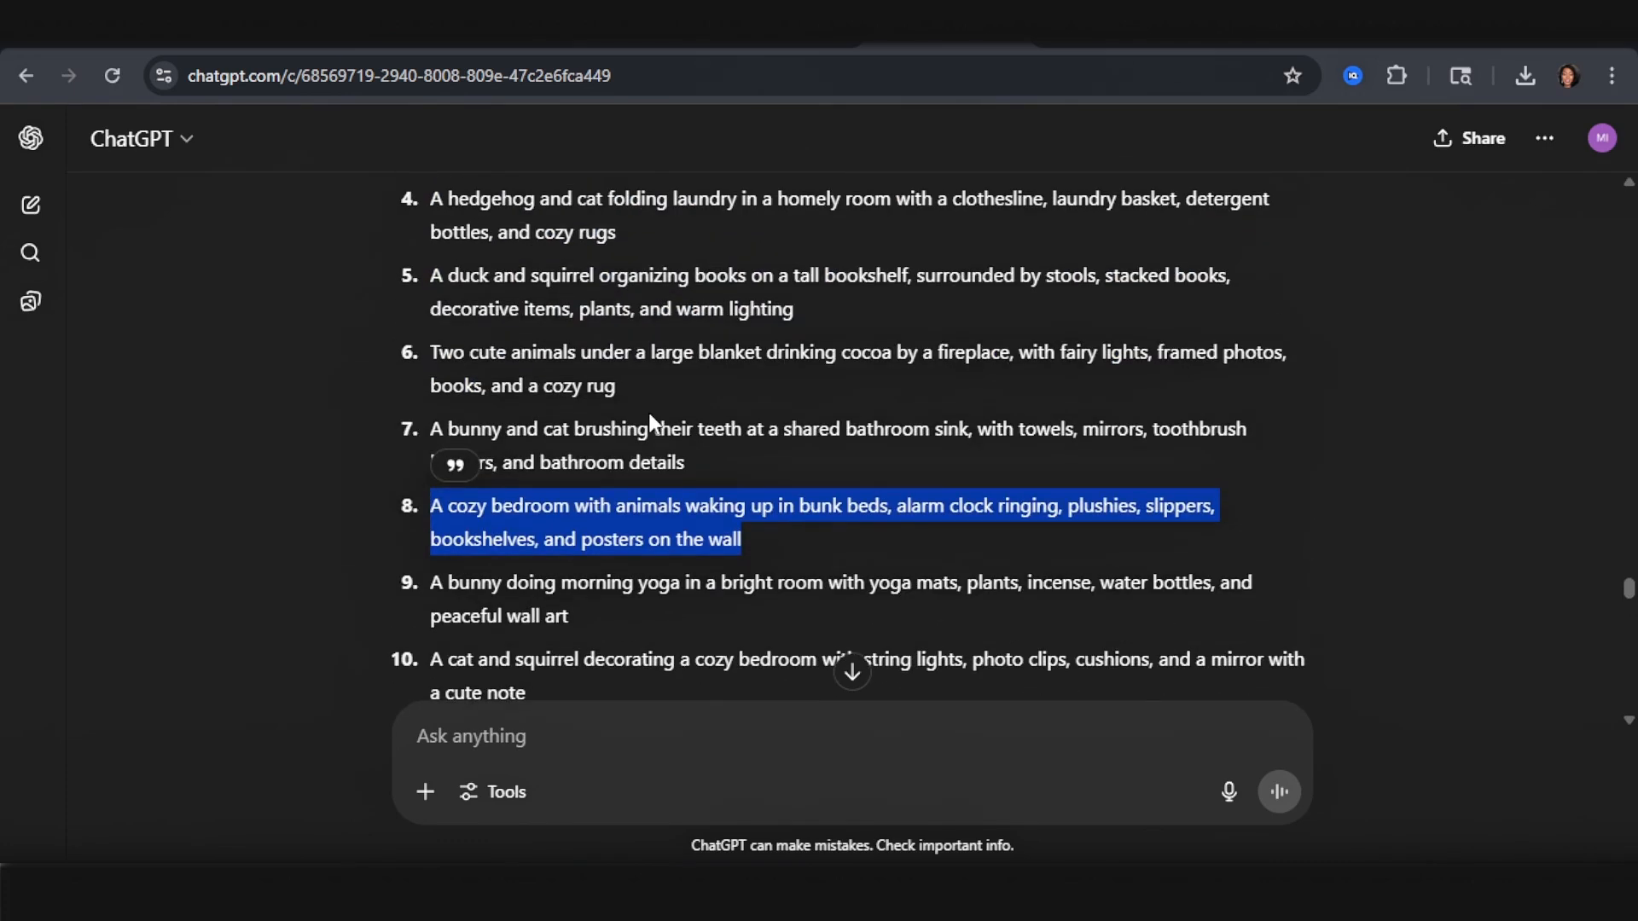
{"action": "scroll", "coordinate": [648, 413], "scroll_direction": "up", "scroll_amount": 2}
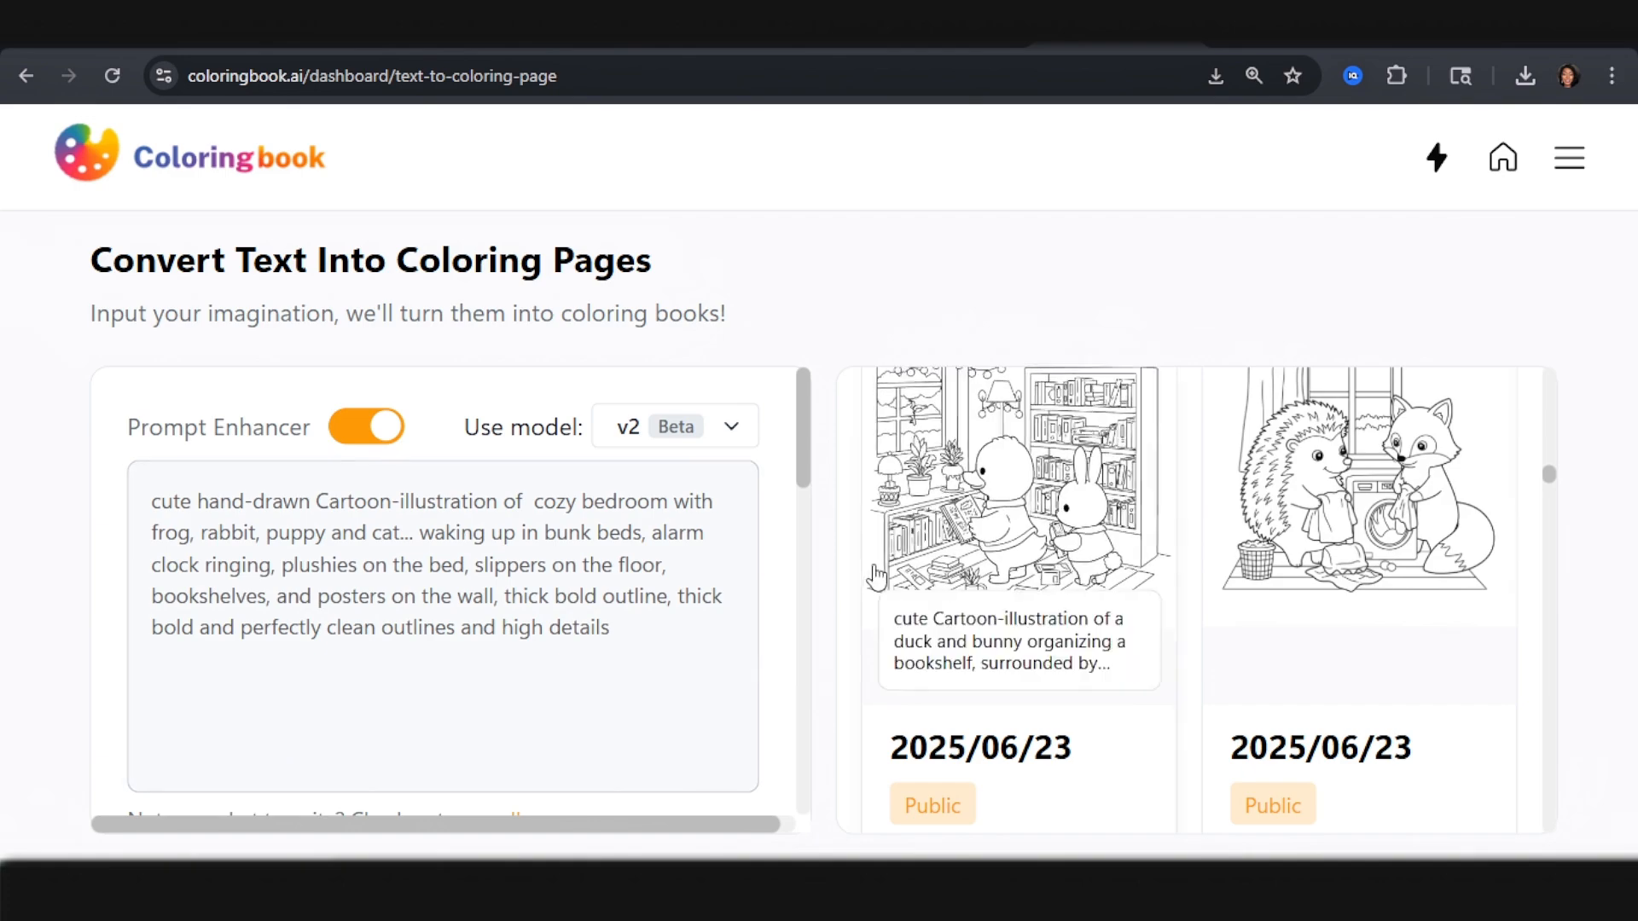
Step: Return to Coloringbook.ai, examine the second bunk bed bedroom page with its details and generation settings, and close the result
{"action": "scroll", "coordinate": [1107, 625], "scroll_direction": "down", "scroll_amount": 5}
{"action": "scroll", "coordinate": [1271, 578], "scroll_direction": "up", "scroll_amount": 10}
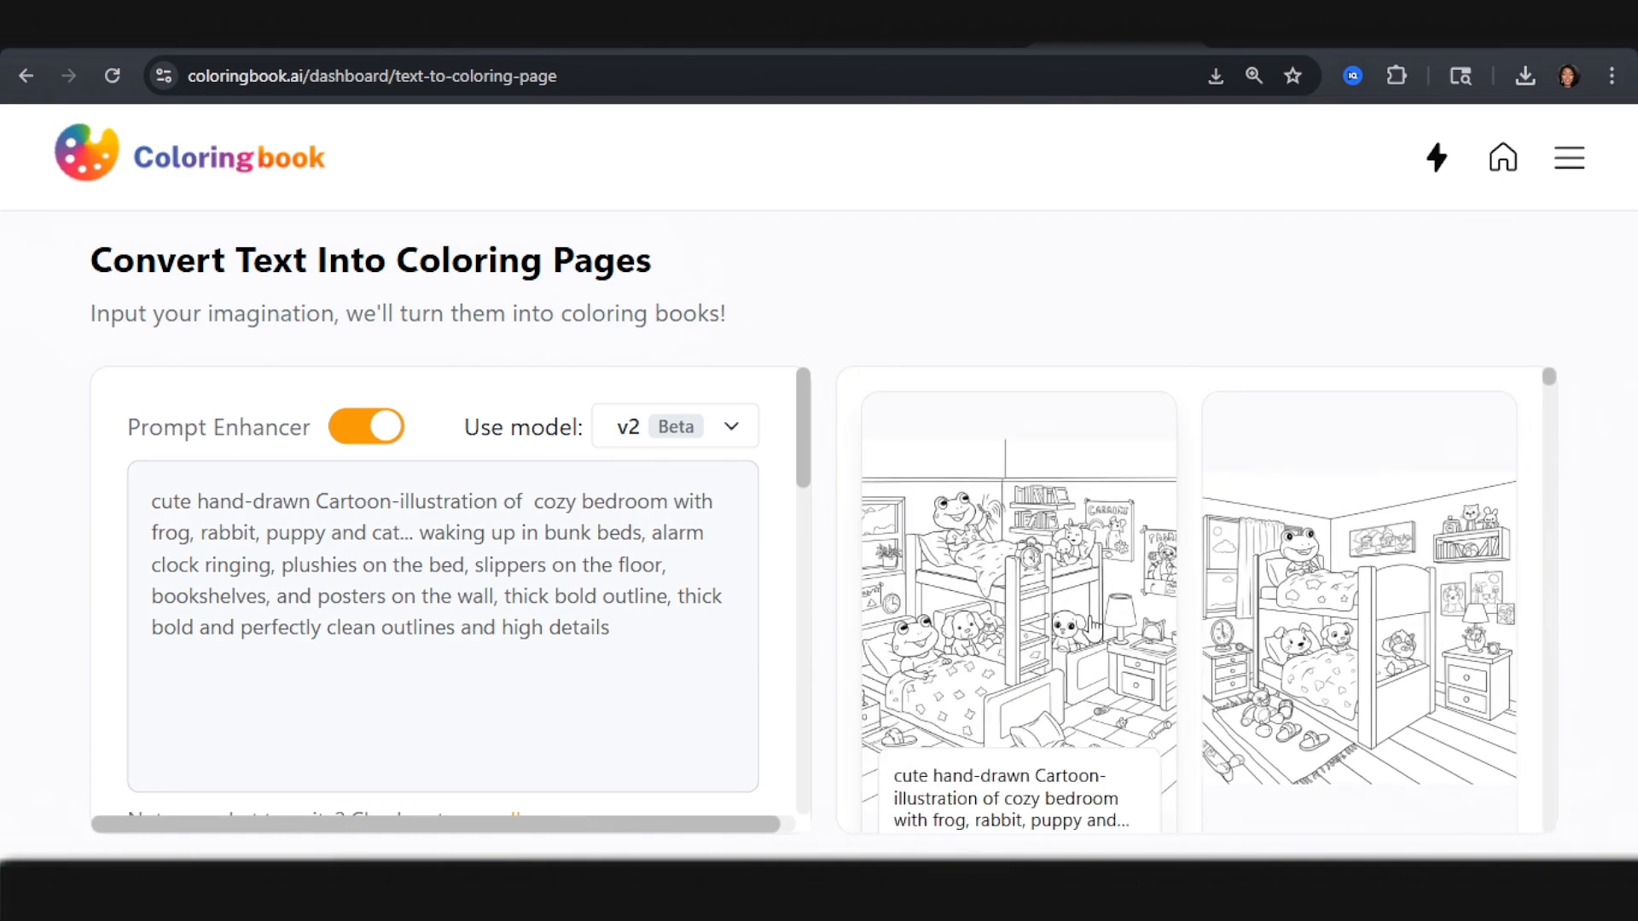
{"action": "left_click", "coordinate": [1222, 650]}
{"action": "scroll", "coordinate": [997, 679], "scroll_direction": "down", "scroll_amount": 5}
{"action": "scroll", "coordinate": [888, 651], "scroll_direction": "up", "scroll_amount": 4}
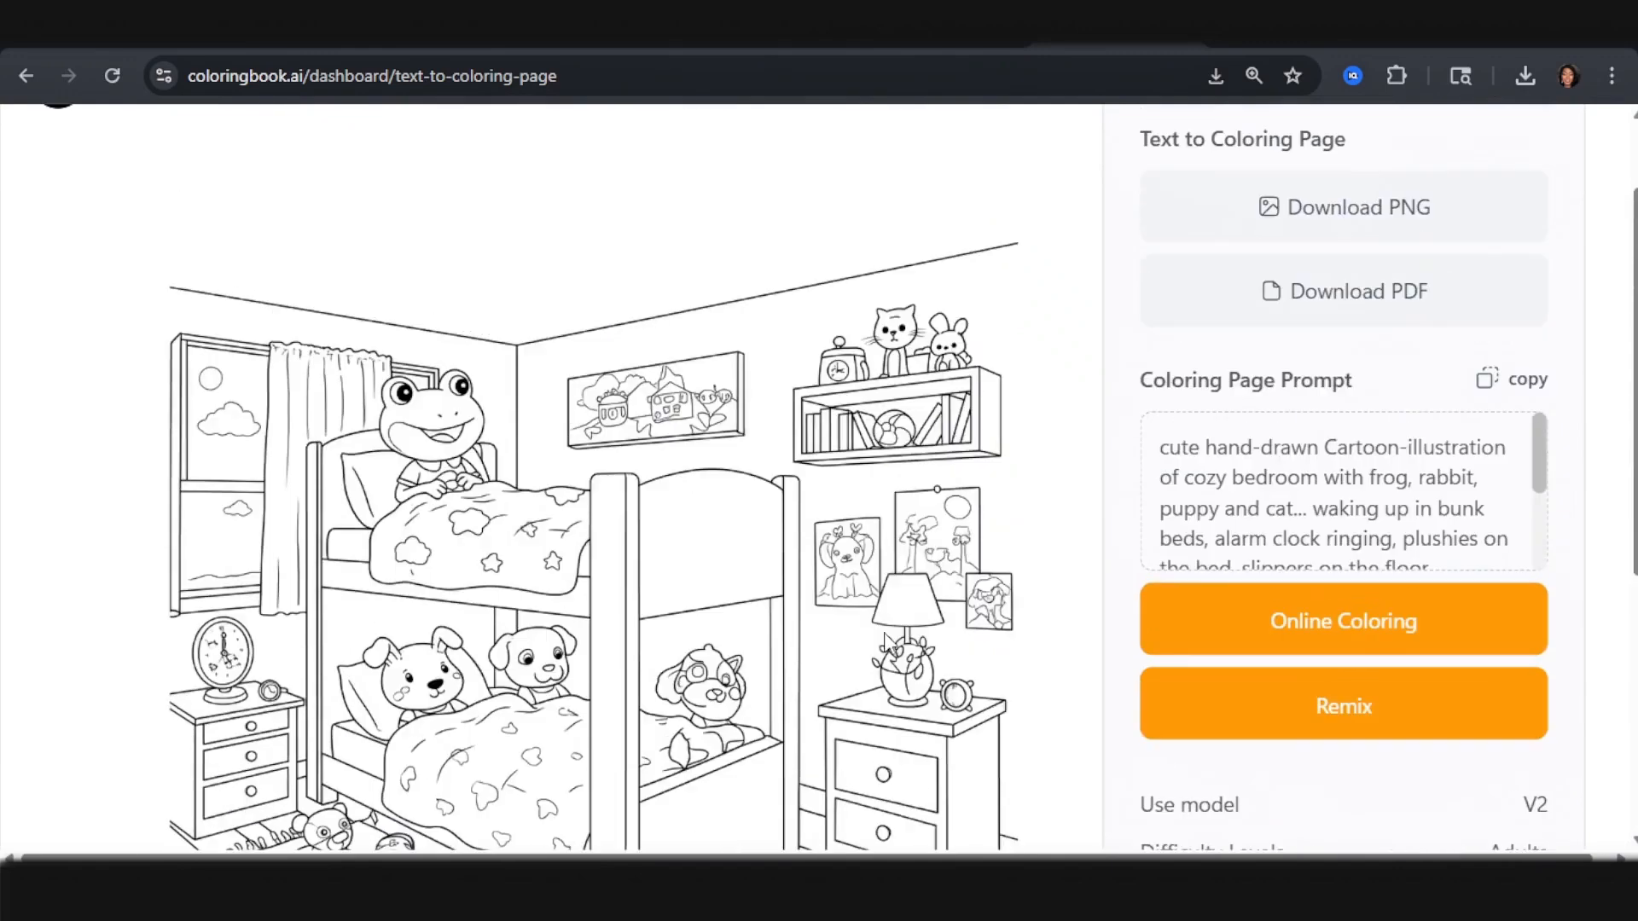
{"action": "scroll", "coordinate": [904, 648], "scroll_direction": "down", "scroll_amount": 5}
{"action": "scroll", "coordinate": [928, 658], "scroll_direction": "up", "scroll_amount": 2}
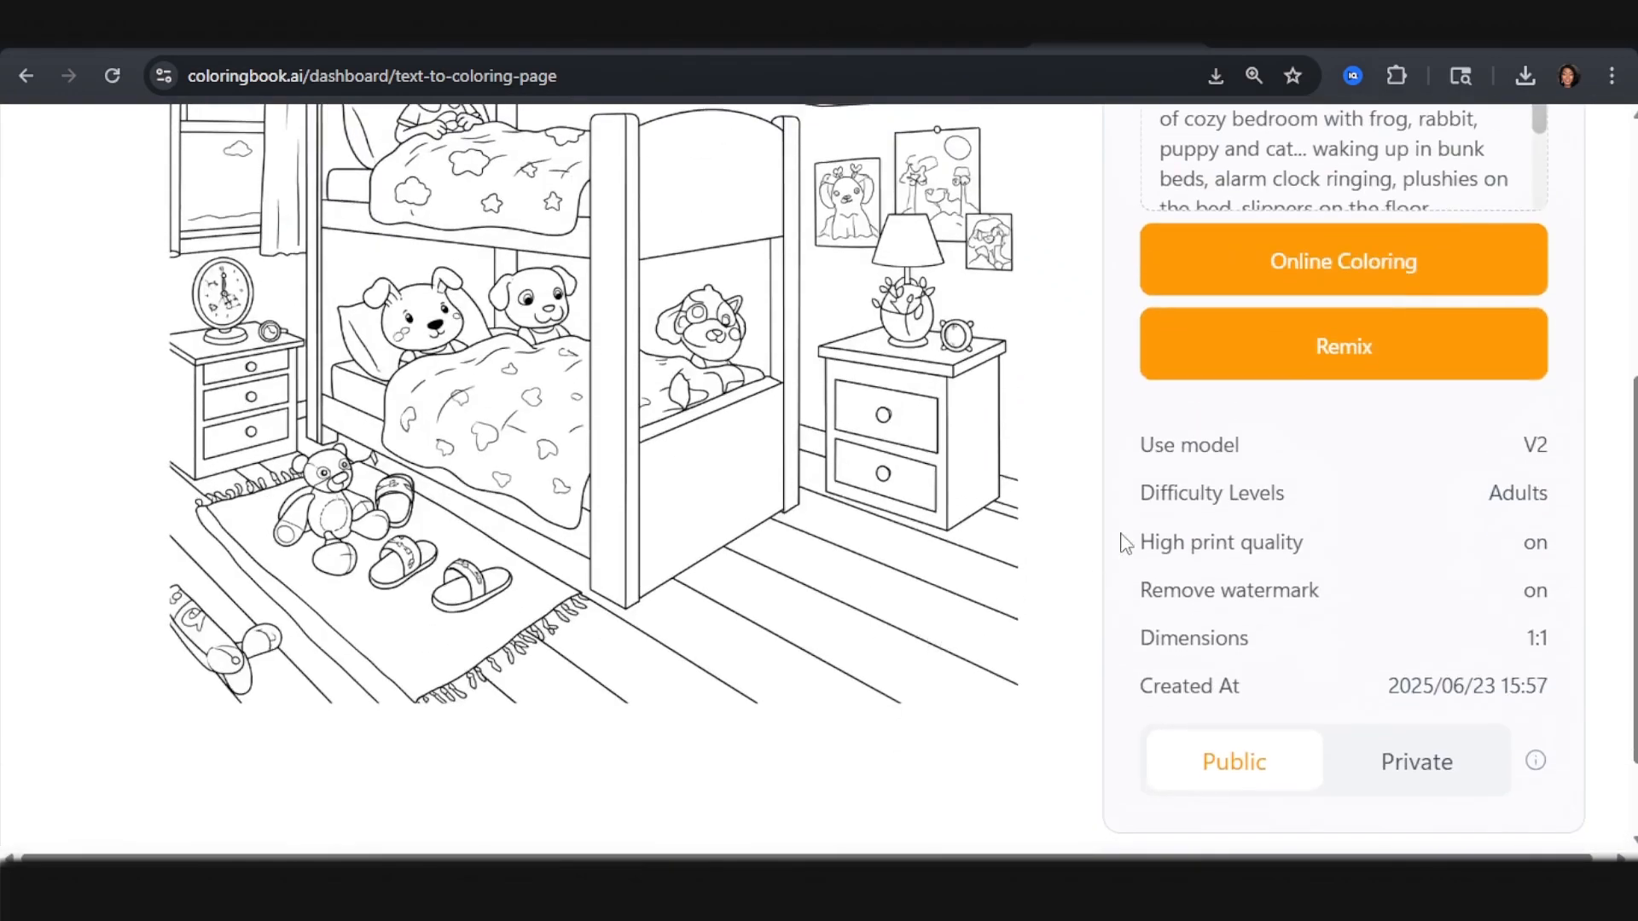
{"action": "scroll", "coordinate": [1121, 541], "scroll_direction": "up", "scroll_amount": 2}
{"action": "scroll", "coordinate": [536, 250], "scroll_direction": "up", "scroll_amount": 3}
{"action": "left_click", "coordinate": [55, 200]}
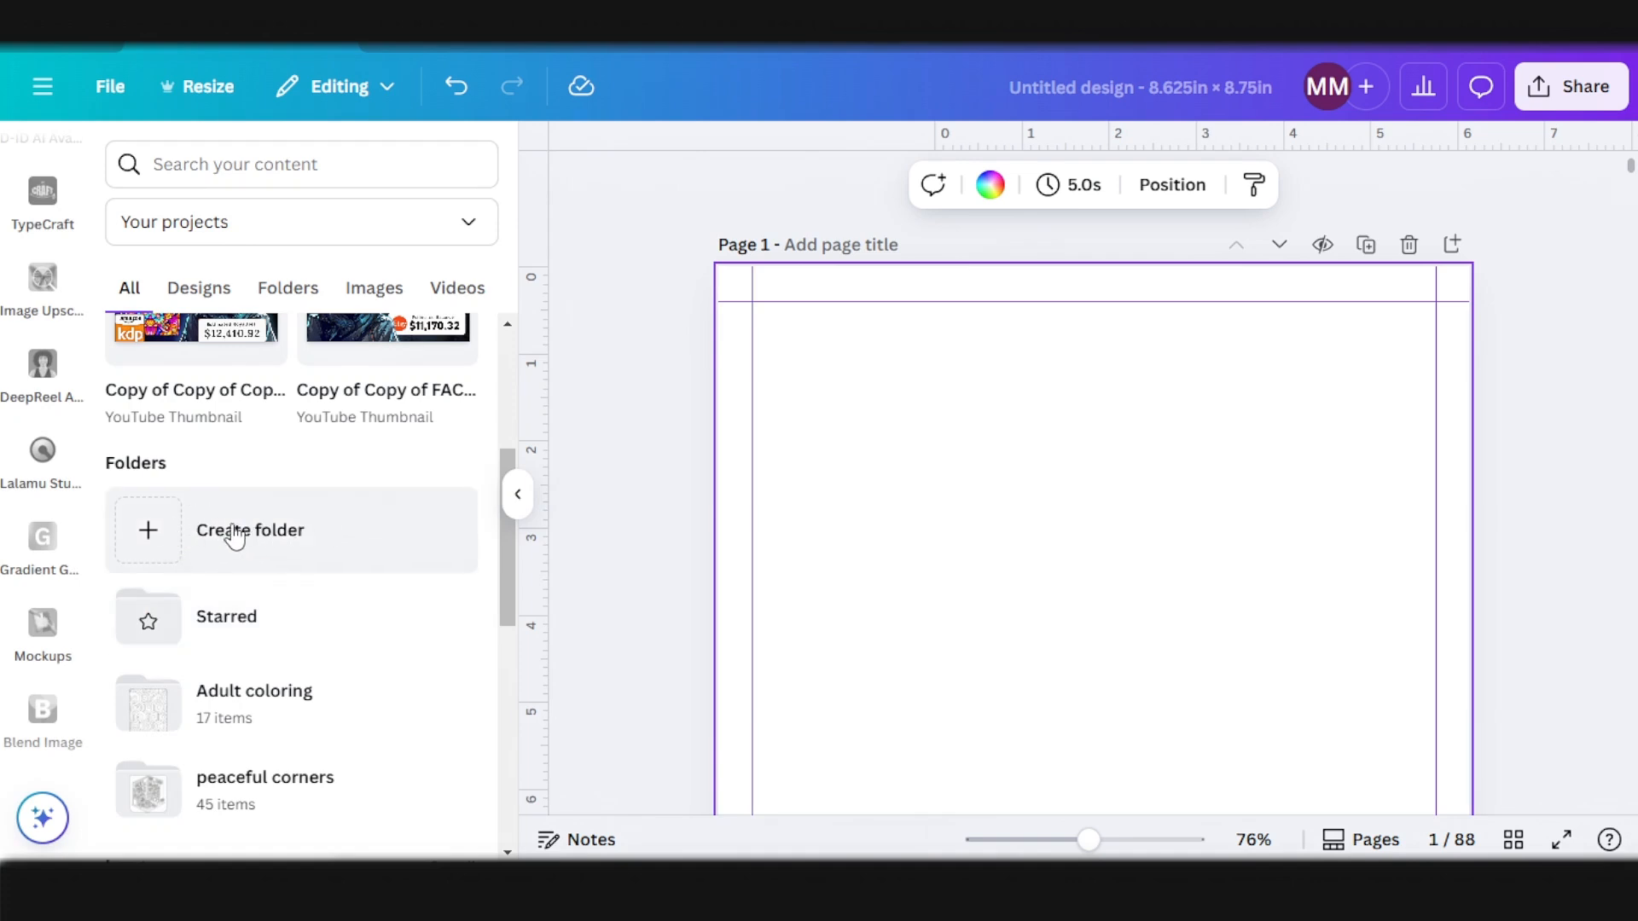
Step: Create a Canva project folder named "cozy"
{"action": "left_click", "coordinate": [213, 529]}
{"action": "type", "text": "cozy"}
{"action": "key", "text": "Return"}
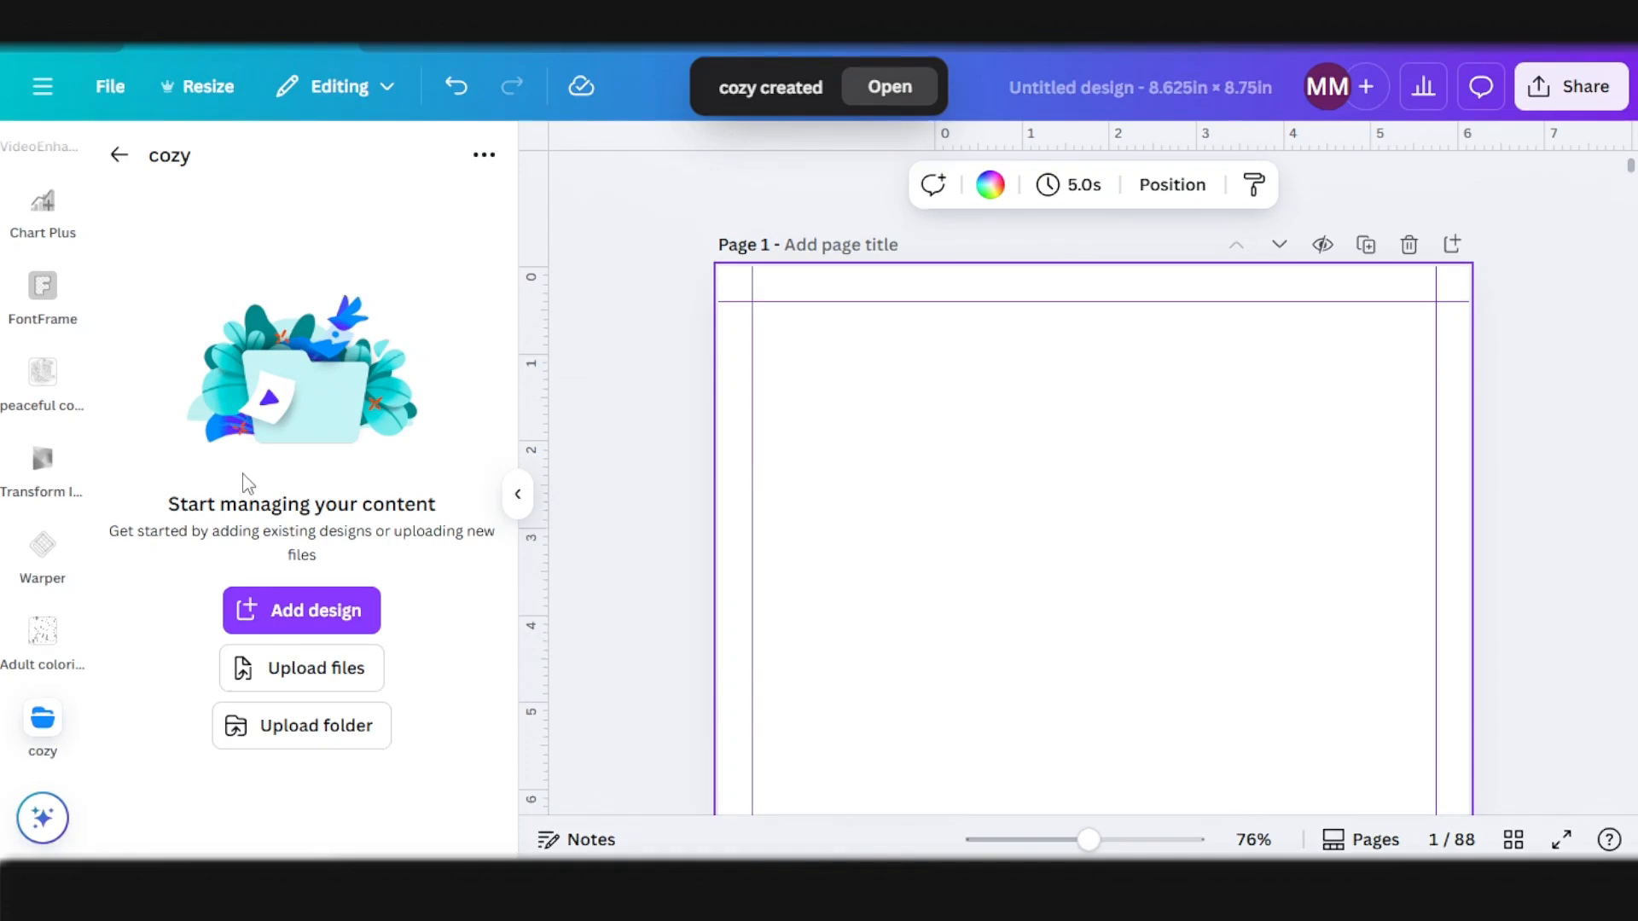
Step: Upload the coloring page image files to the cozy folder
{"action": "left_click", "coordinate": [326, 681]}
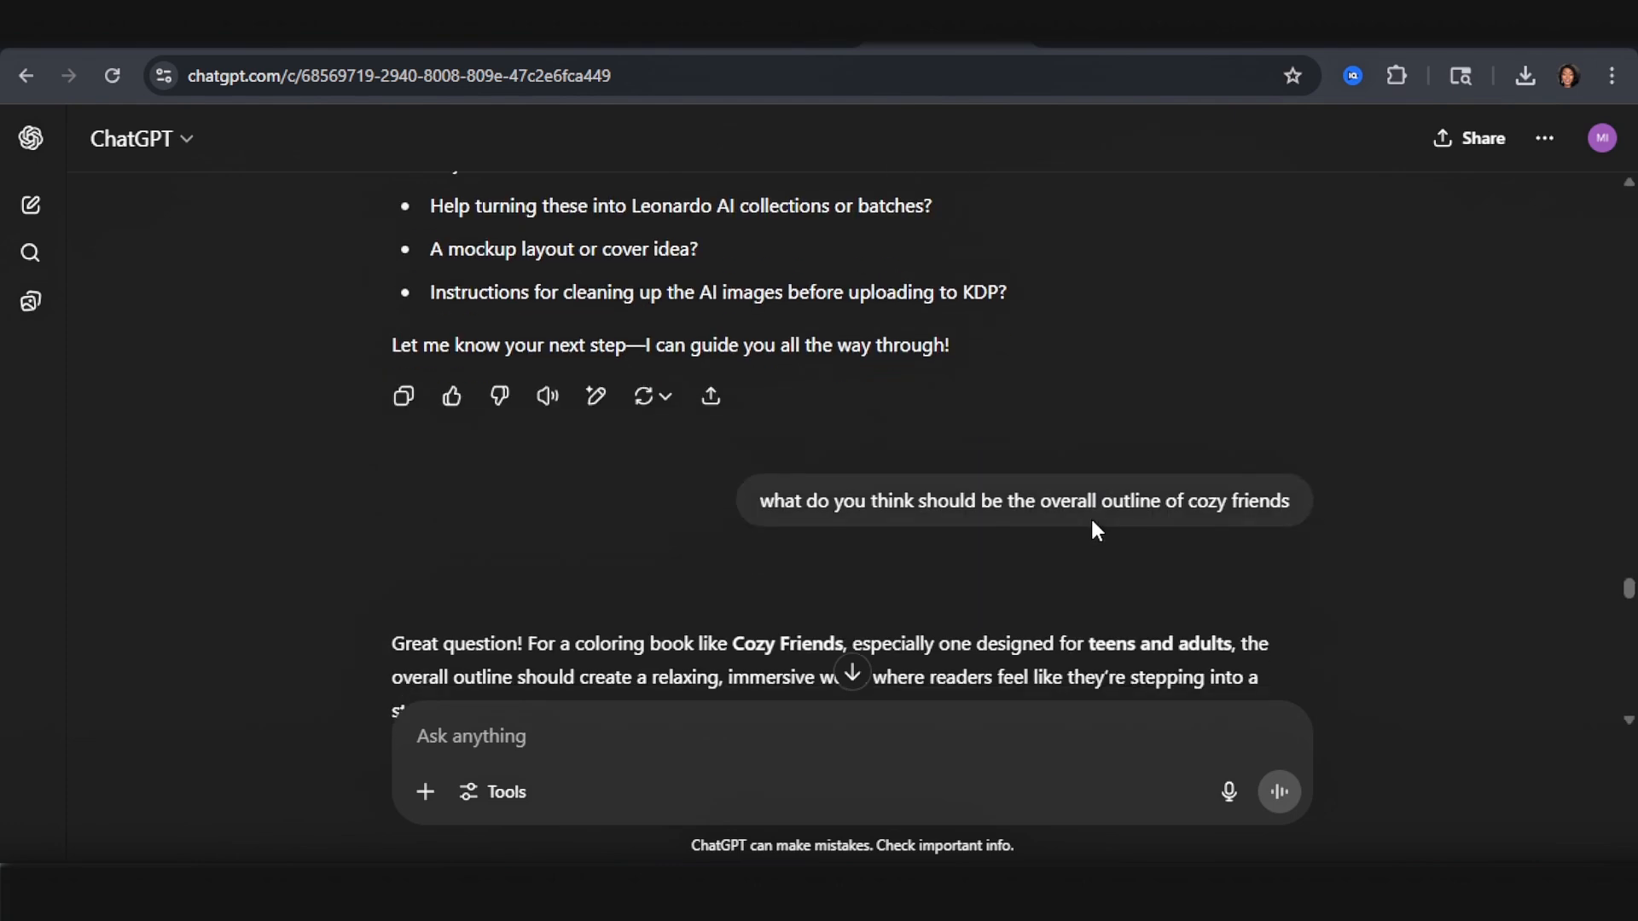
Step: Switch to ChatGPT and review the Cozy Friends full outline, especially the suggested intro pages
{"action": "scroll", "coordinate": [1129, 475], "scroll_direction": "up", "scroll_amount": 3}
{"action": "scroll", "coordinate": [796, 625], "scroll_direction": "down", "scroll_amount": 7}
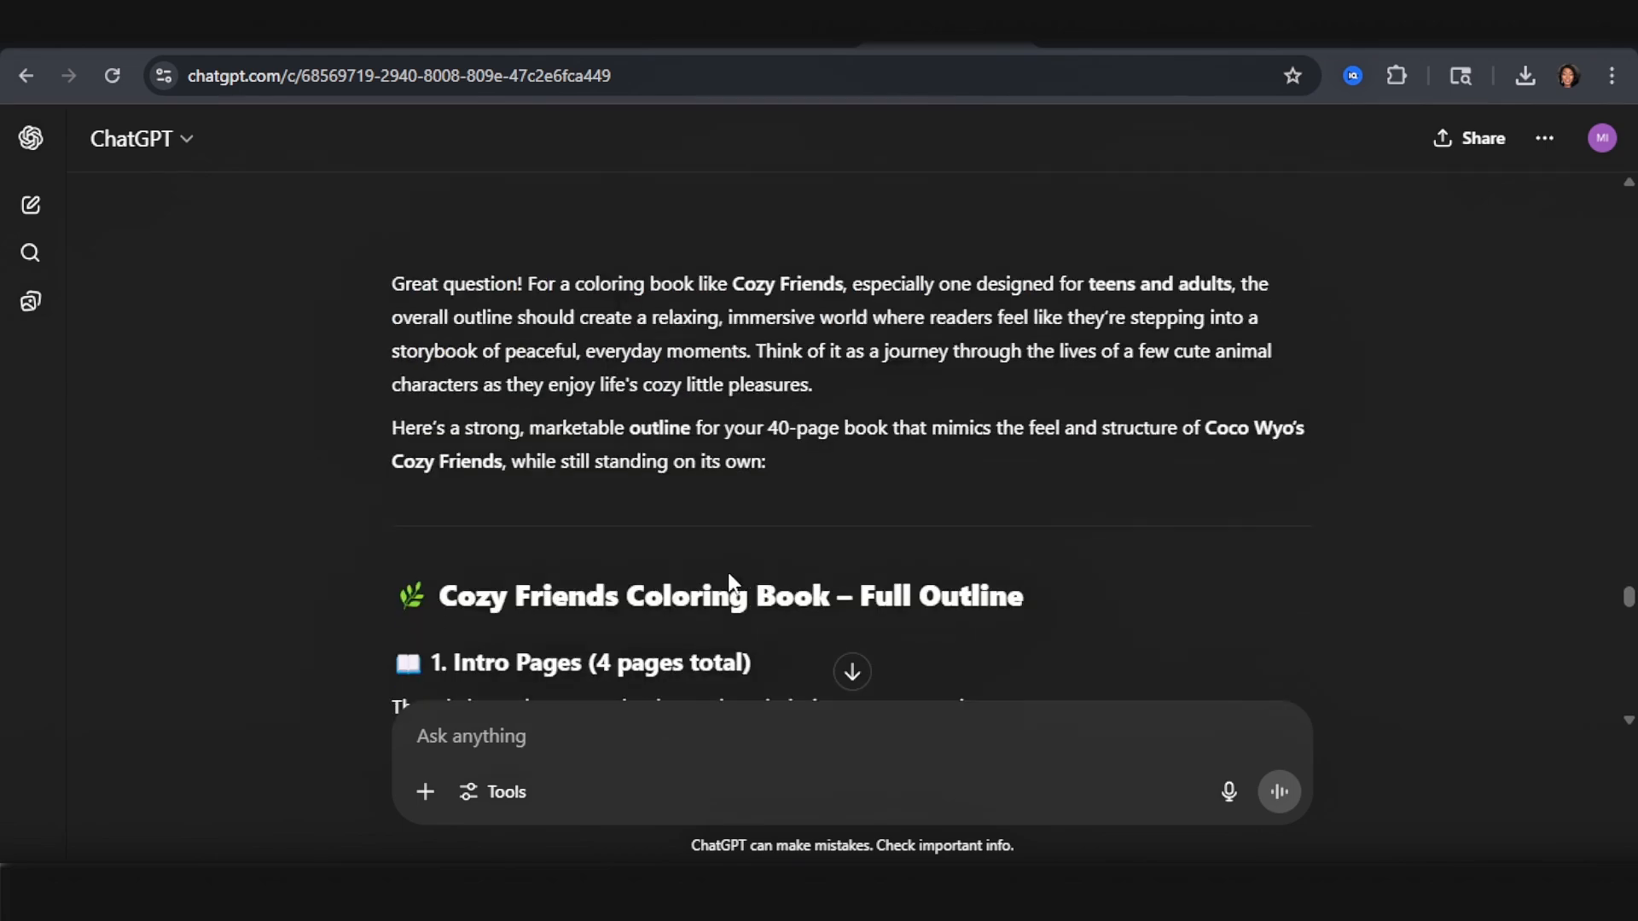
{"action": "scroll", "coordinate": [845, 556], "scroll_direction": "down", "scroll_amount": 3}
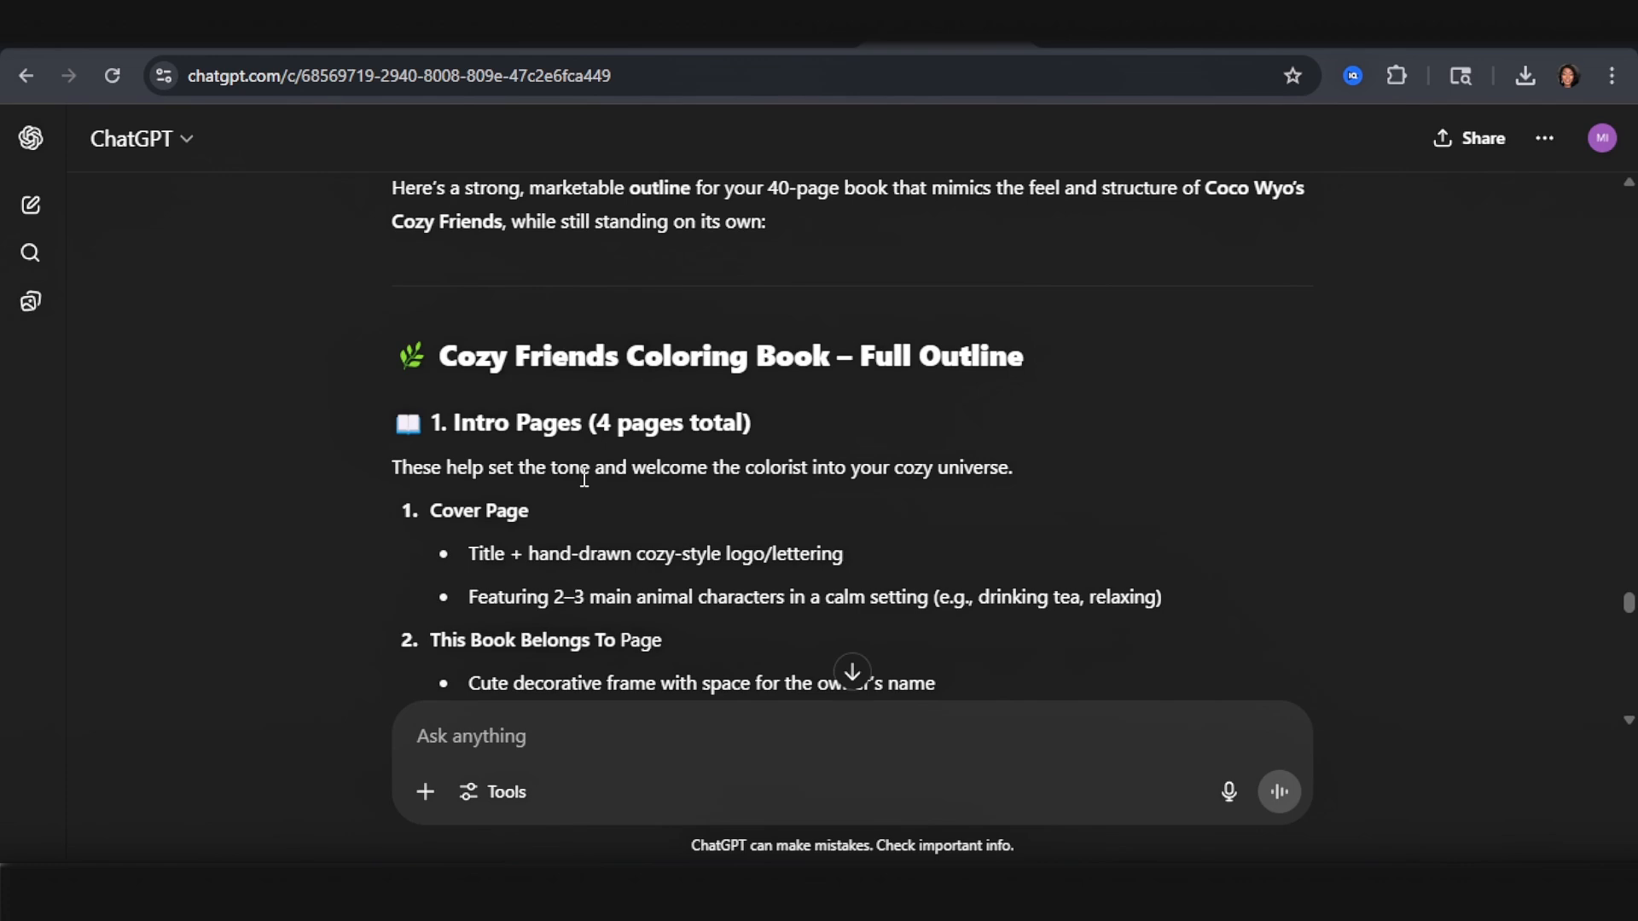
{"action": "scroll", "coordinate": [468, 546], "scroll_direction": "down", "scroll_amount": 2}
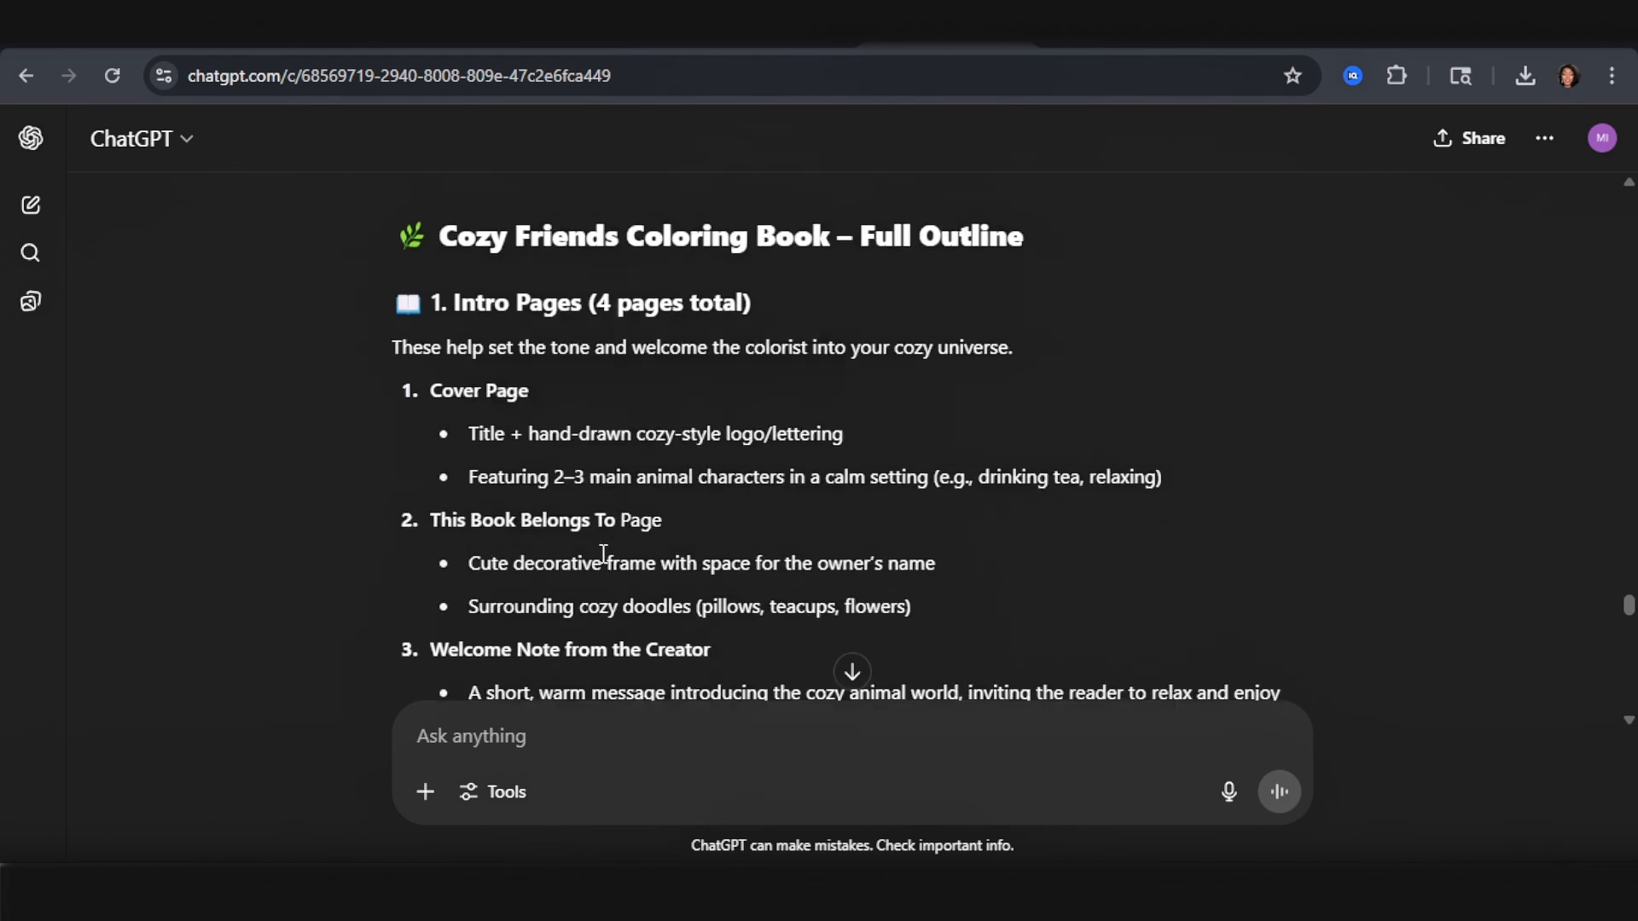
{"action": "scroll", "coordinate": [615, 558], "scroll_direction": "down", "scroll_amount": 2}
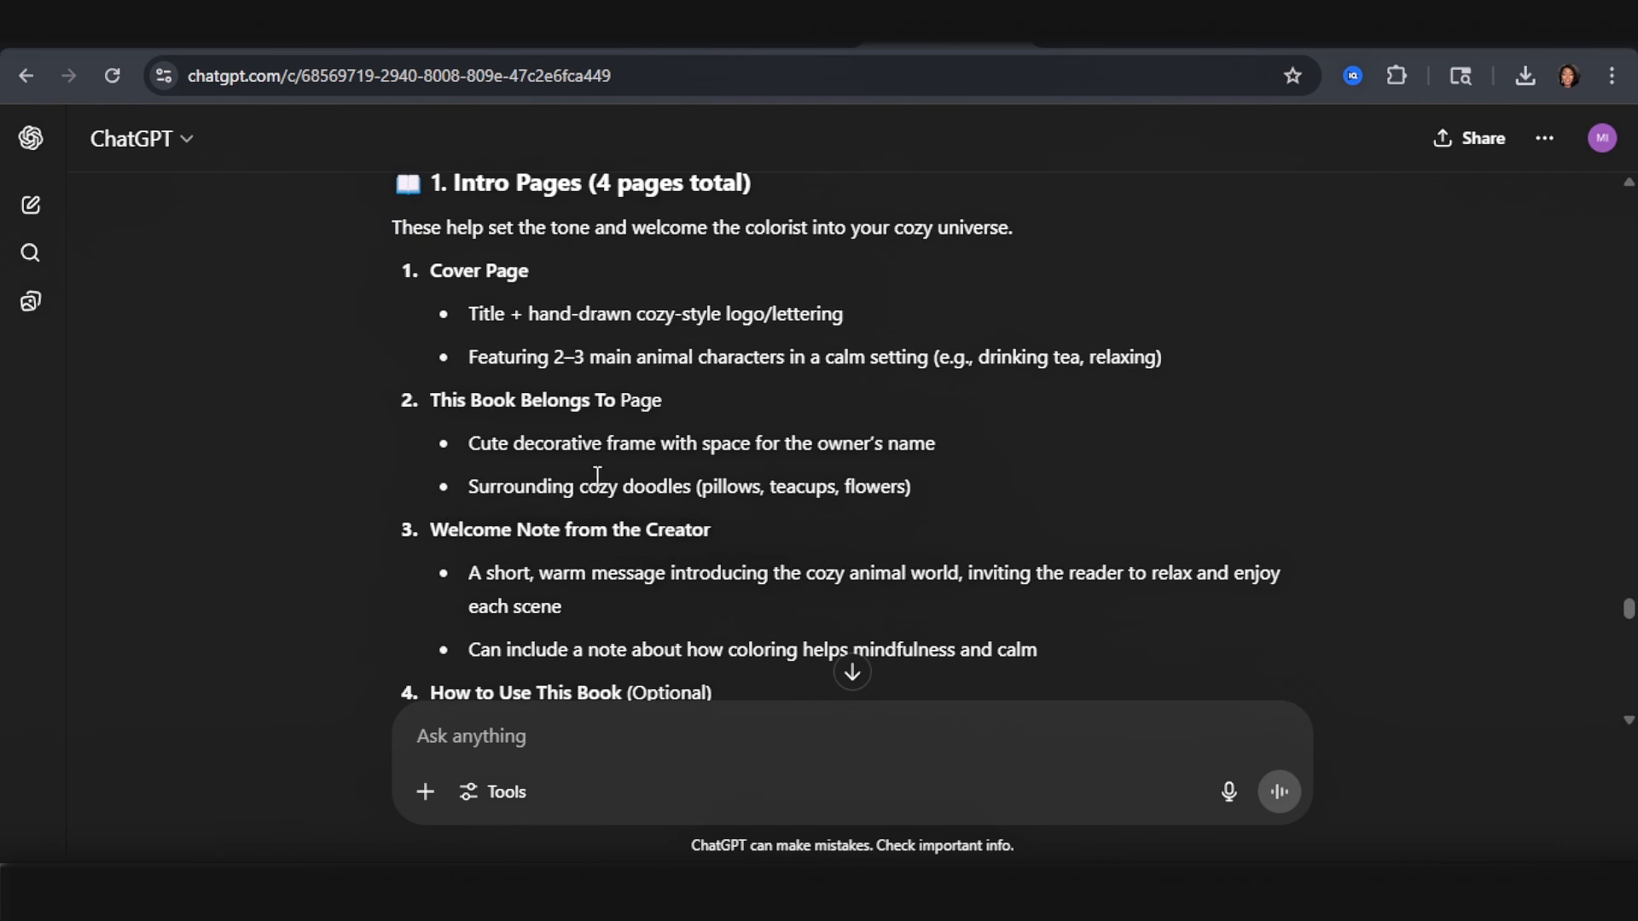
{"action": "scroll", "coordinate": [597, 512], "scroll_direction": "down", "scroll_amount": 2}
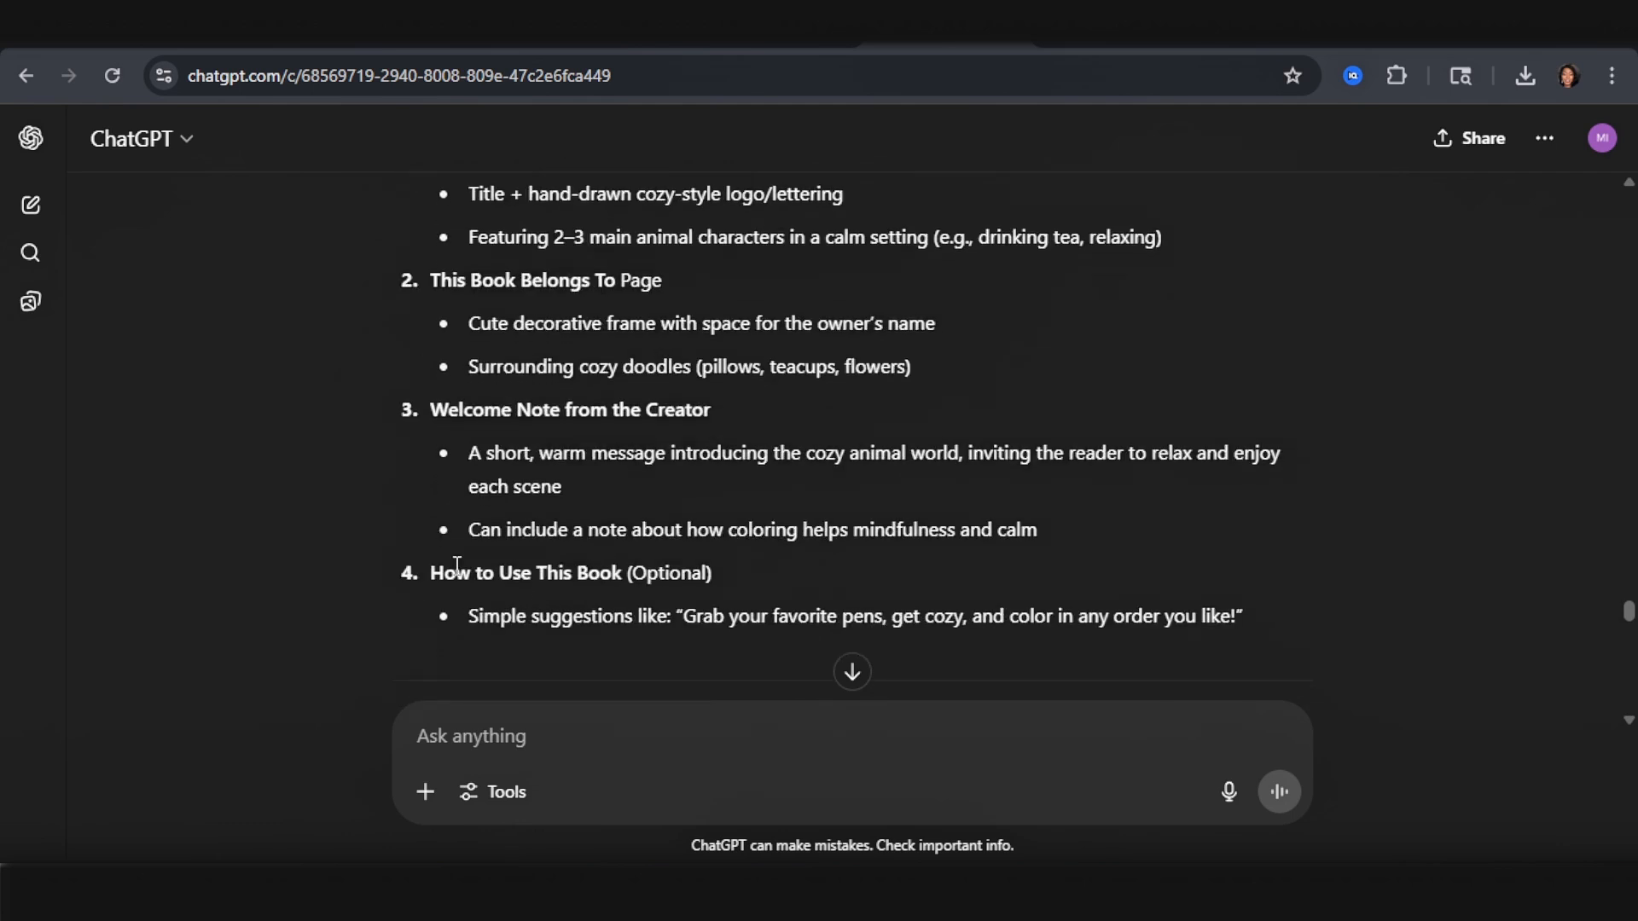
{"action": "scroll", "coordinate": [1088, 358], "scroll_direction": "up", "scroll_amount": 2}
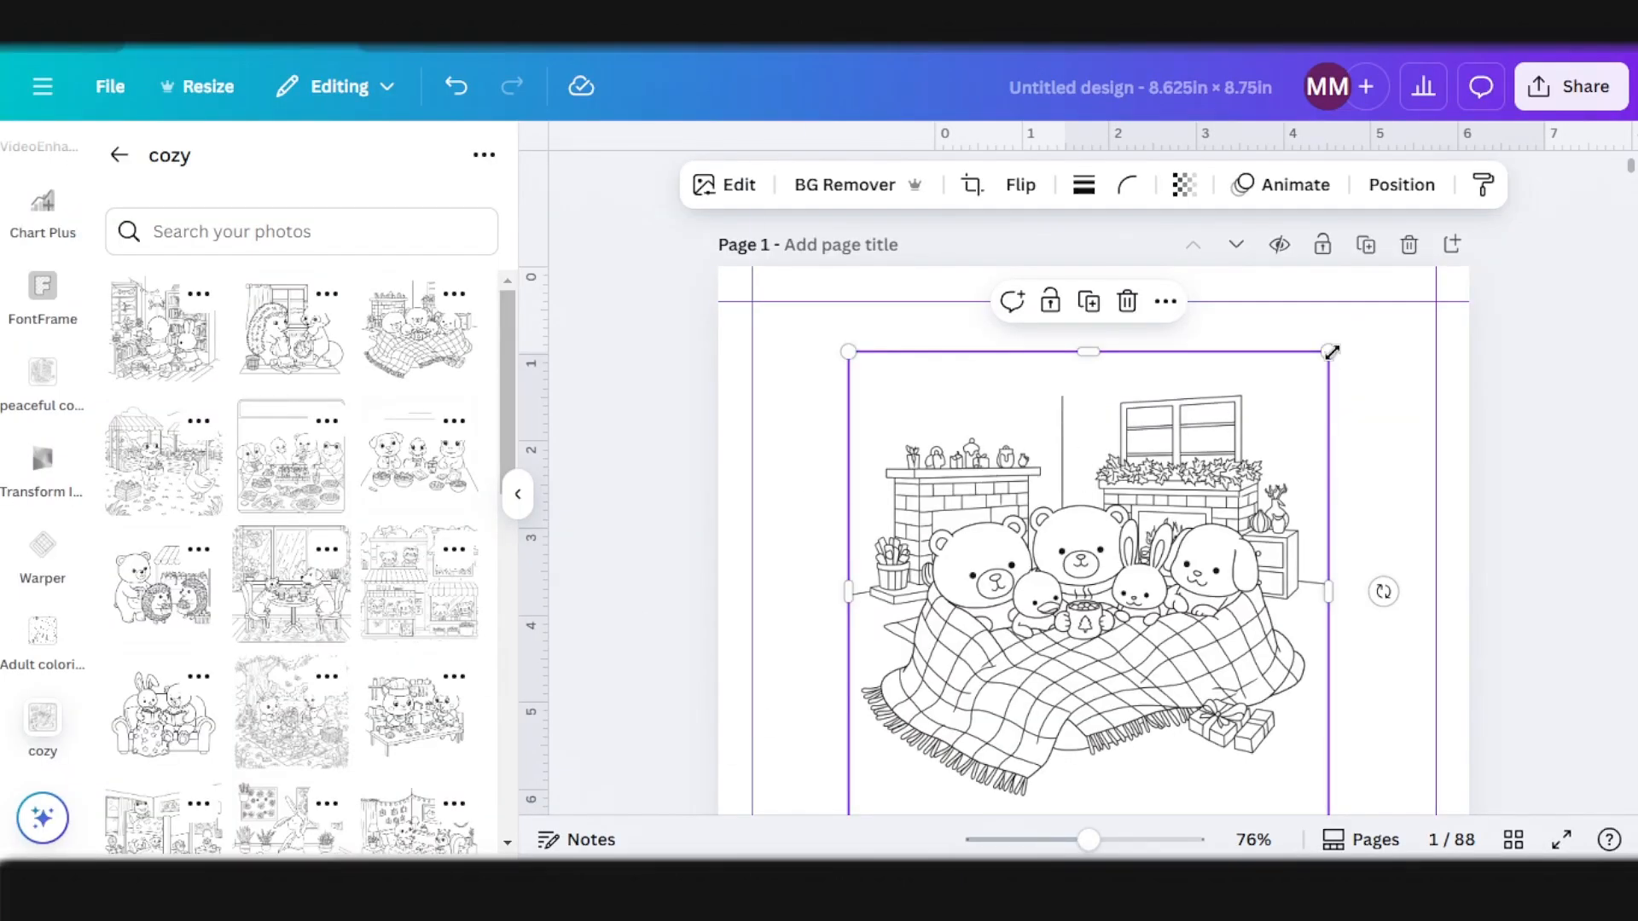
Step: Back in Canva, shrink the animals-under-a-blanket image on page 1 and move it lower, leaving room above for a title
{"action": "left_click_drag", "start_coordinate": [1332, 351], "coordinate": [1269, 409]}
{"action": "left_click_drag", "start_coordinate": [1176, 574], "coordinate": [1201, 596]}
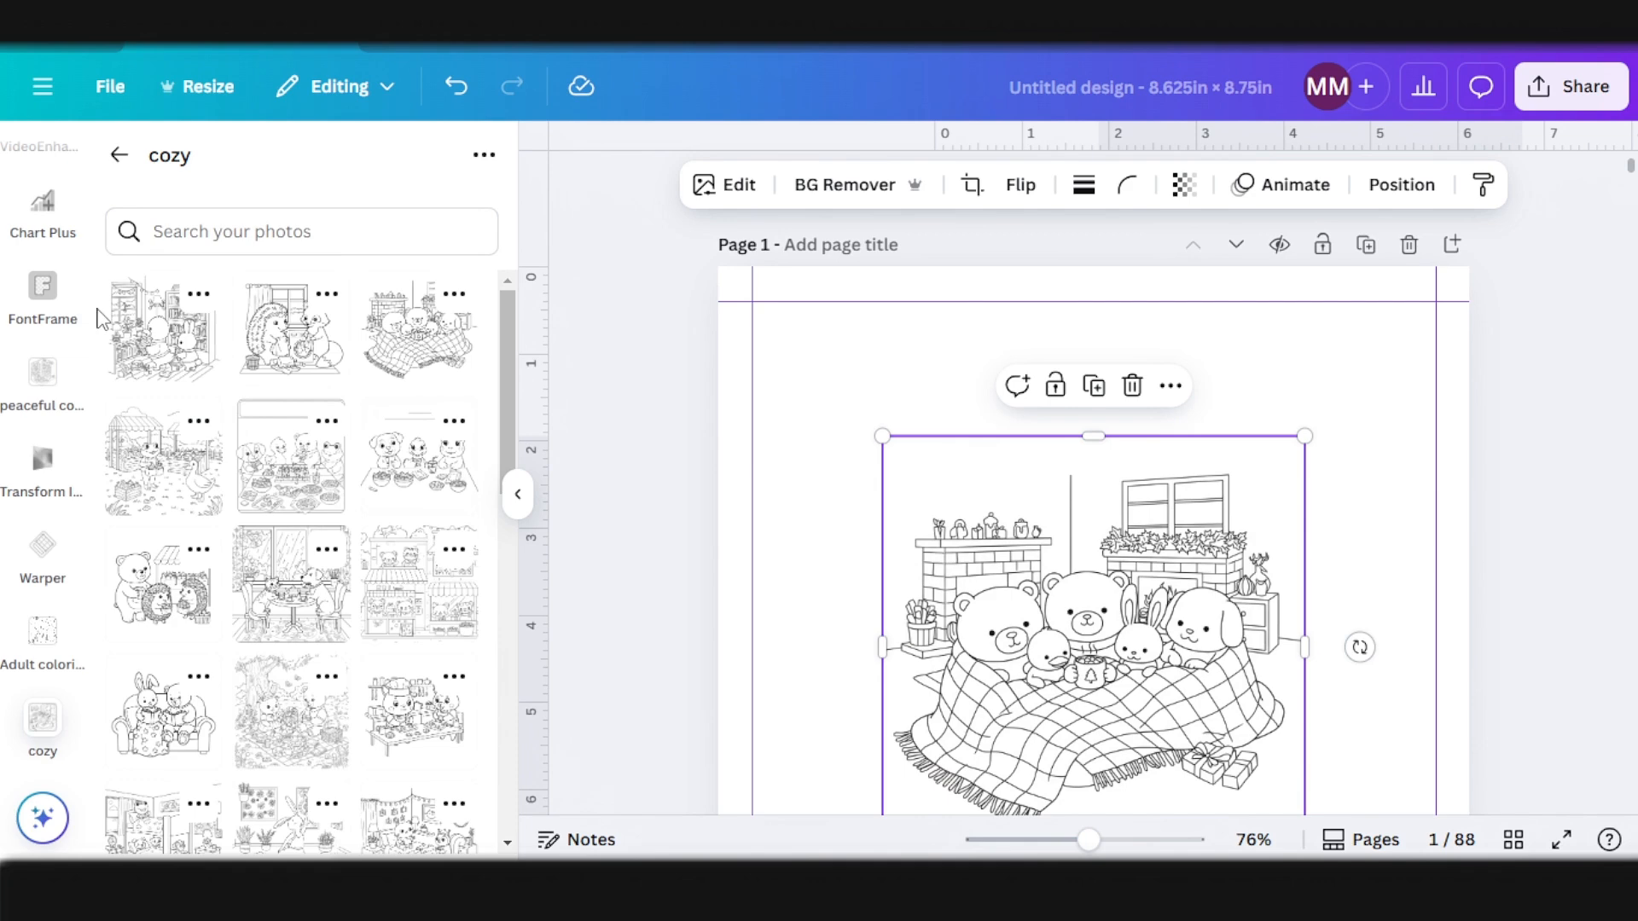
Step: Add the heading "COZY BUDDIES" in the Borsok font at size 60 above the blanket image on page 1
{"action": "scroll", "coordinate": [107, 322], "scroll_direction": "down", "scroll_amount": 1}
{"action": "scroll", "coordinate": [42, 341], "scroll_direction": "up", "scroll_amount": 8}
{"action": "left_click", "coordinate": [41, 350]}
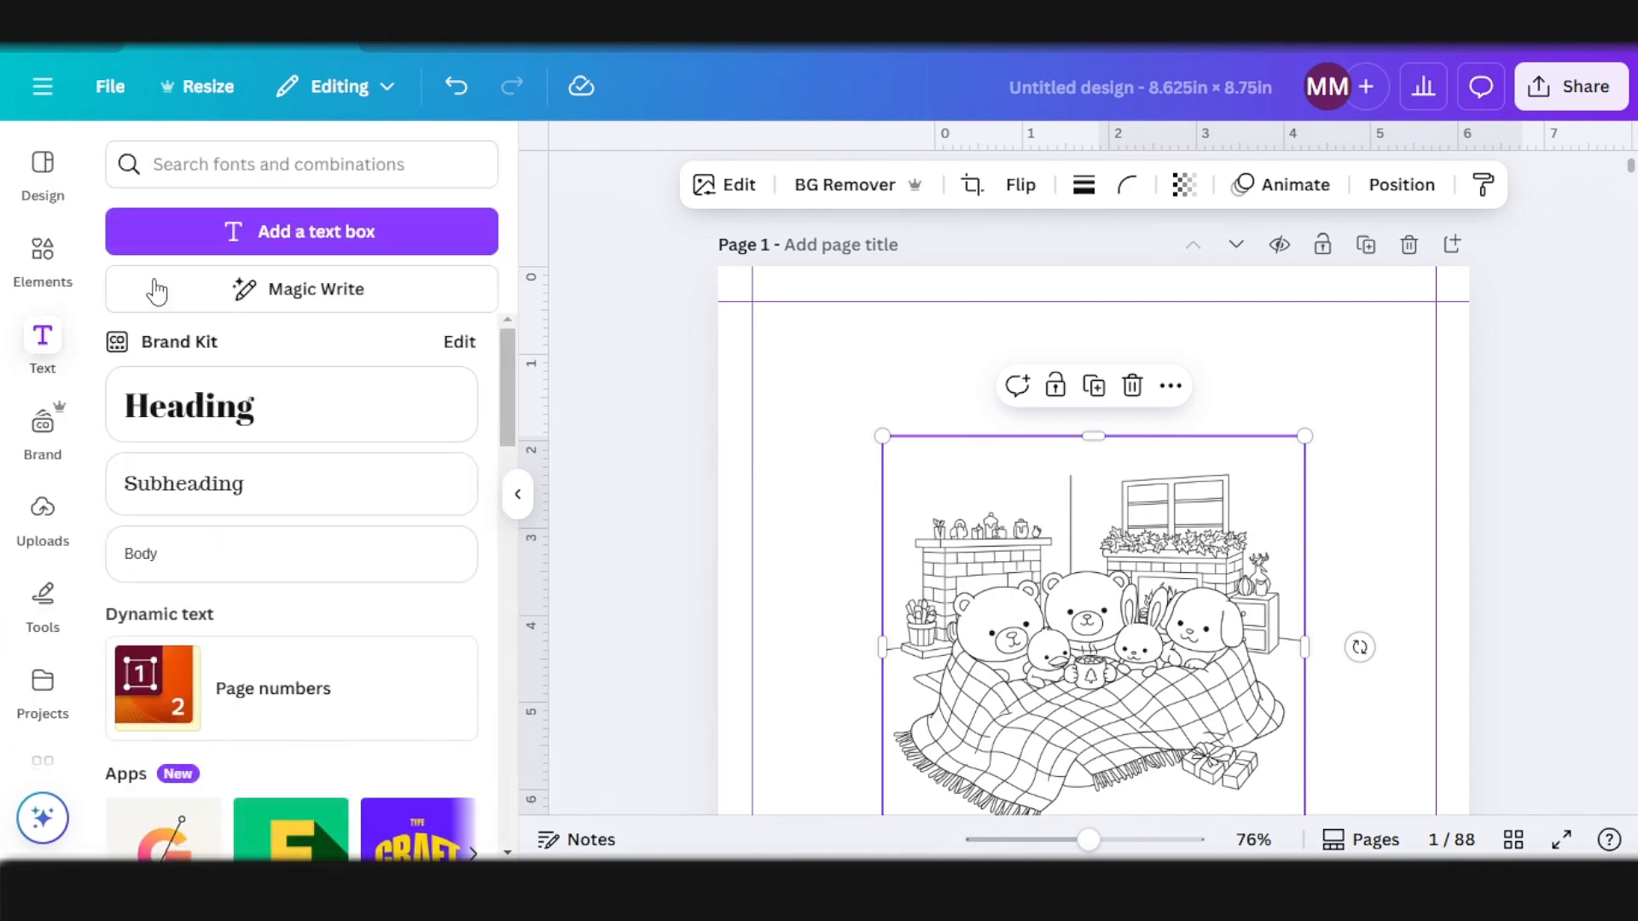
{"action": "left_click", "coordinate": [248, 406]}
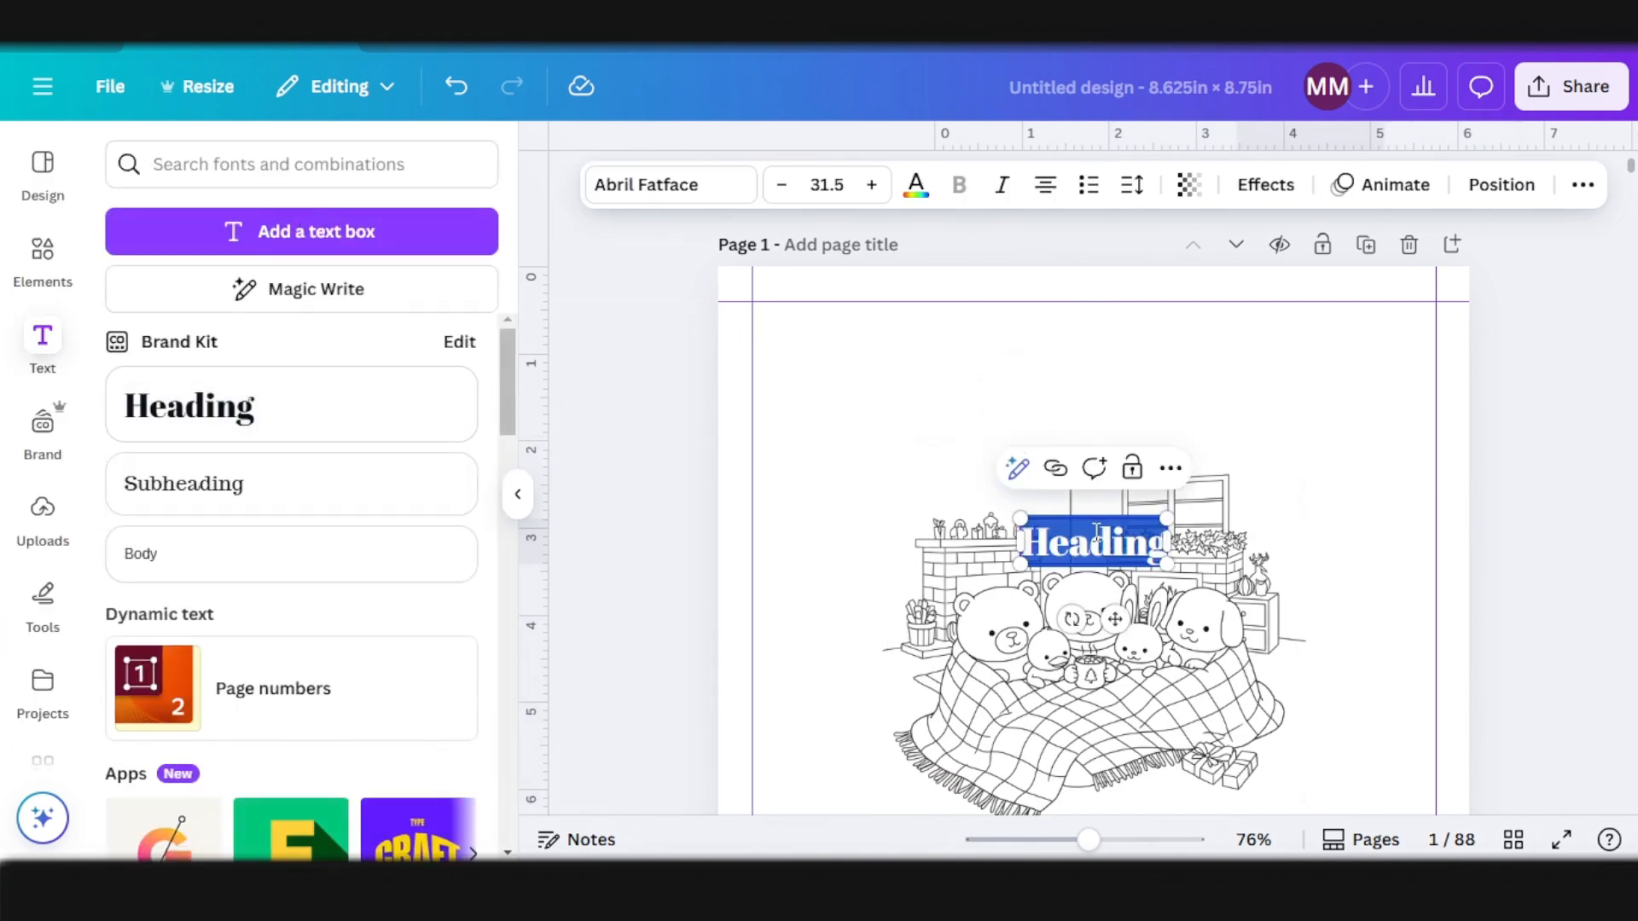
{"action": "type", "text": "COZY BUDDIES"}
{"action": "left_click_drag", "start_coordinate": [1115, 631], "coordinate": [1112, 465]}
Step: Make the COZY BUDDIES title white and give it a black Outline effect with a thickness of 109
{"action": "left_click", "coordinate": [1265, 184]}
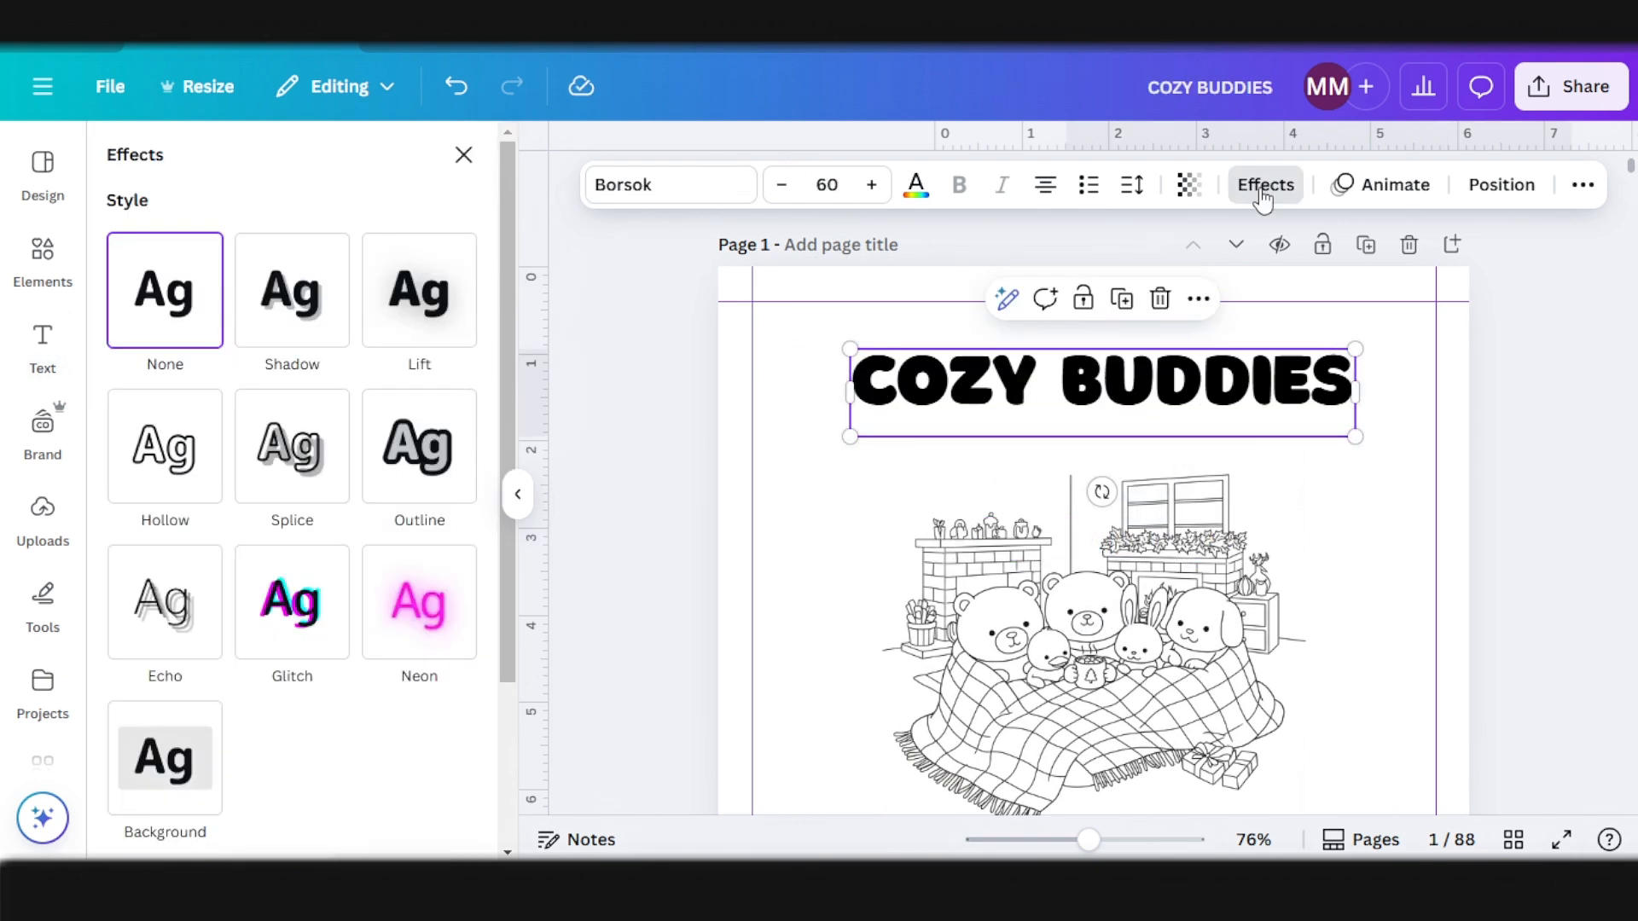
{"action": "left_click", "coordinate": [916, 184]}
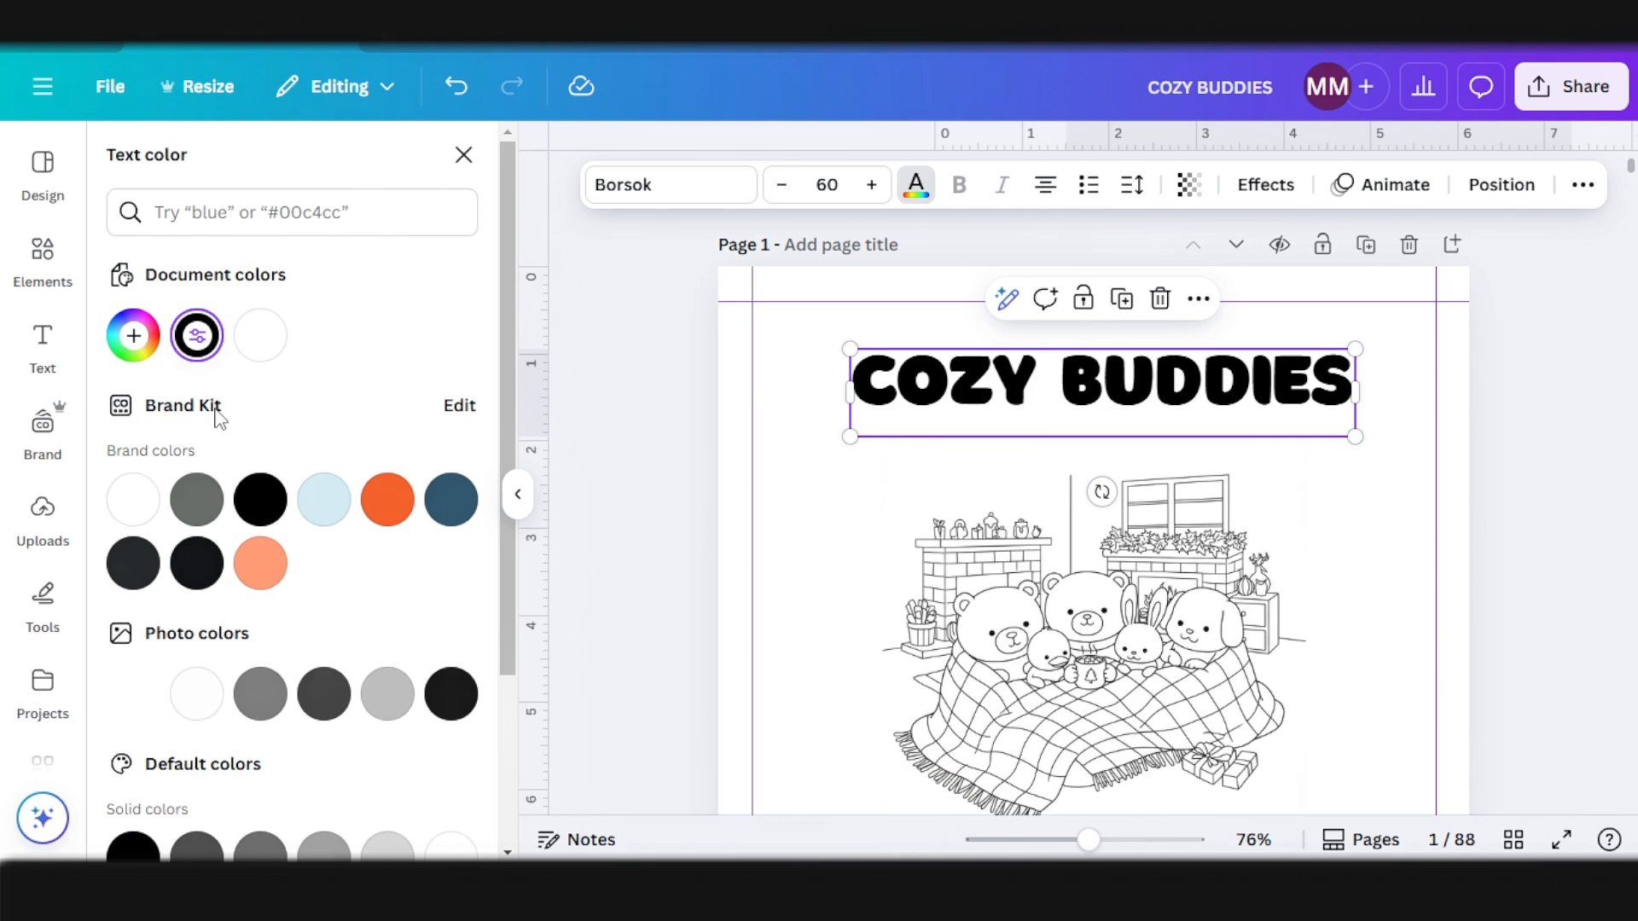
{"action": "left_click", "coordinate": [262, 339]}
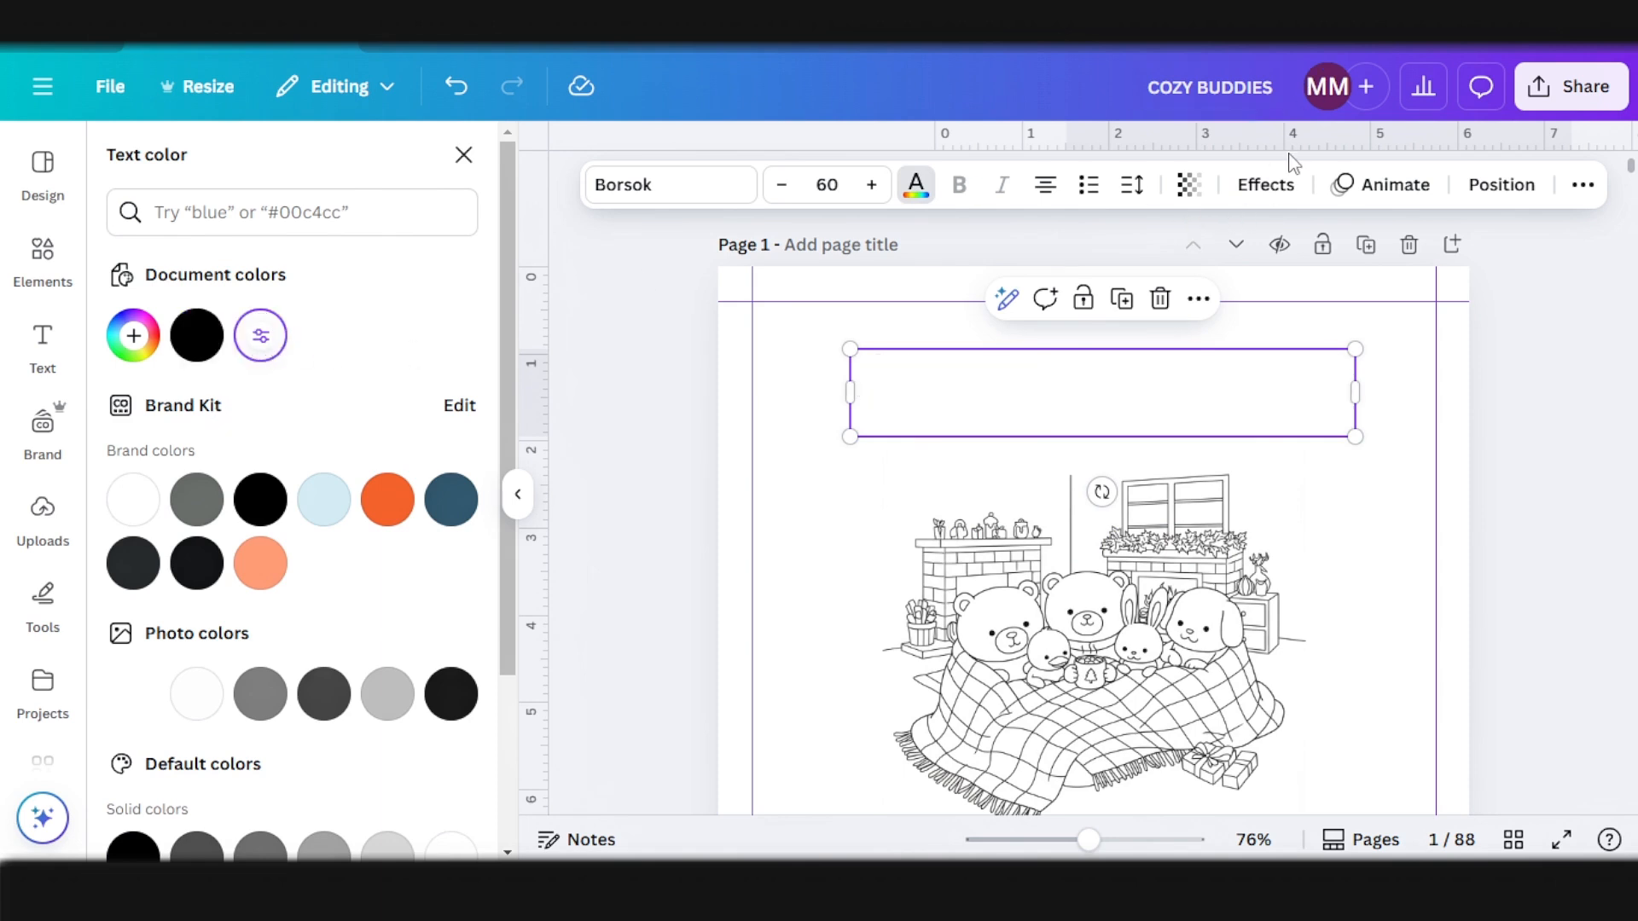
{"action": "left_click", "coordinate": [1266, 196]}
{"action": "left_click", "coordinate": [422, 448]}
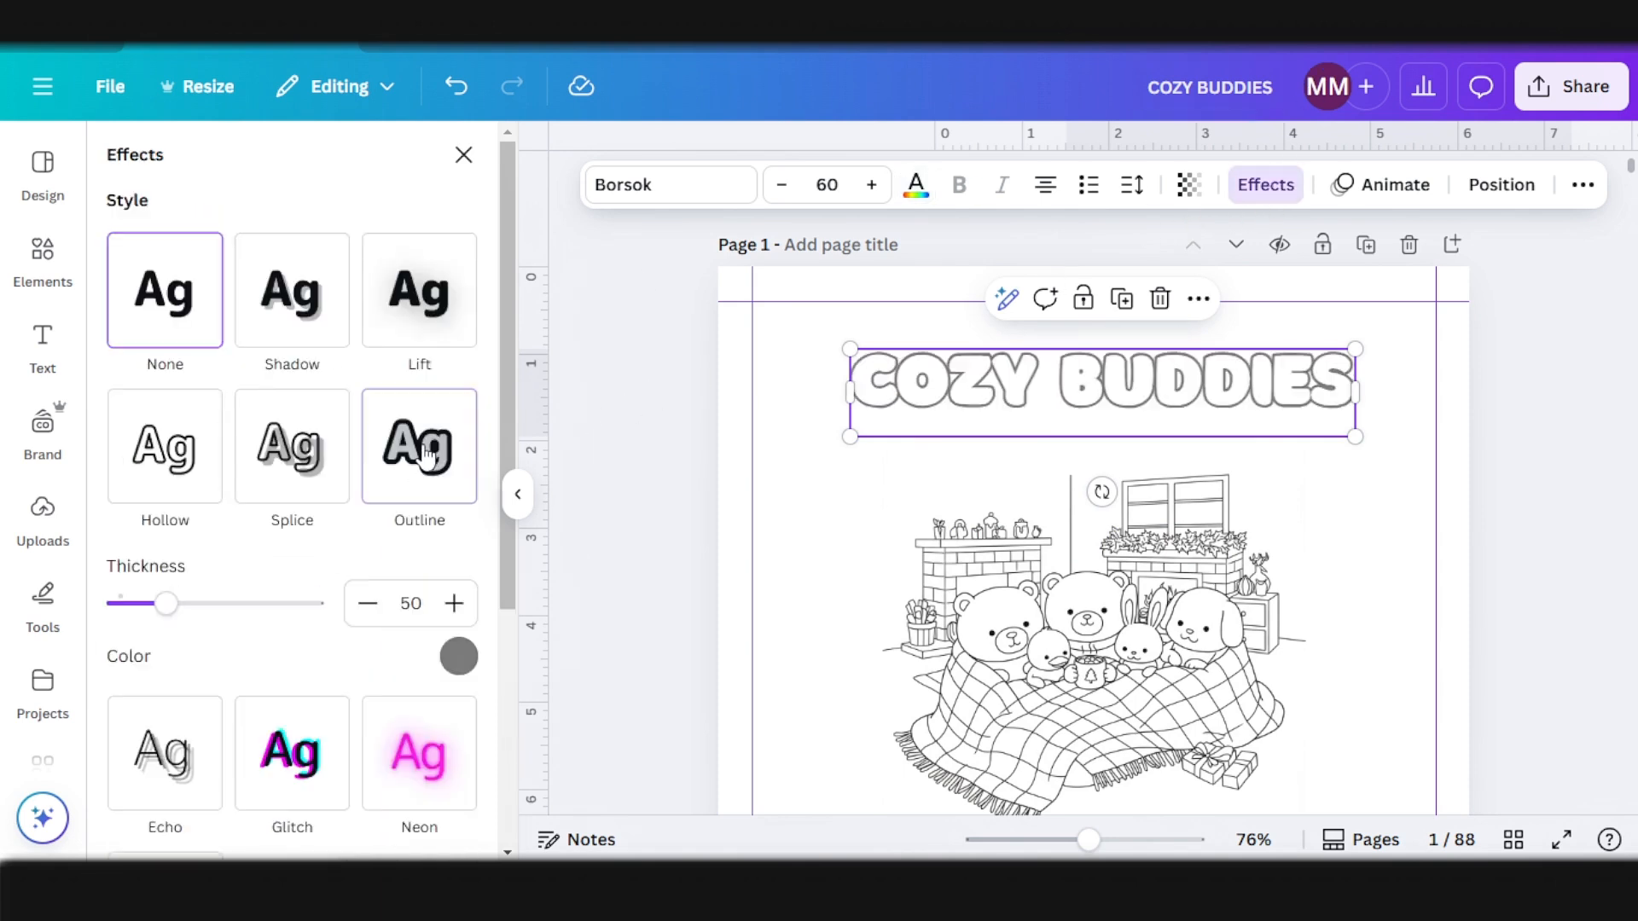
{"action": "left_click", "coordinate": [458, 656]}
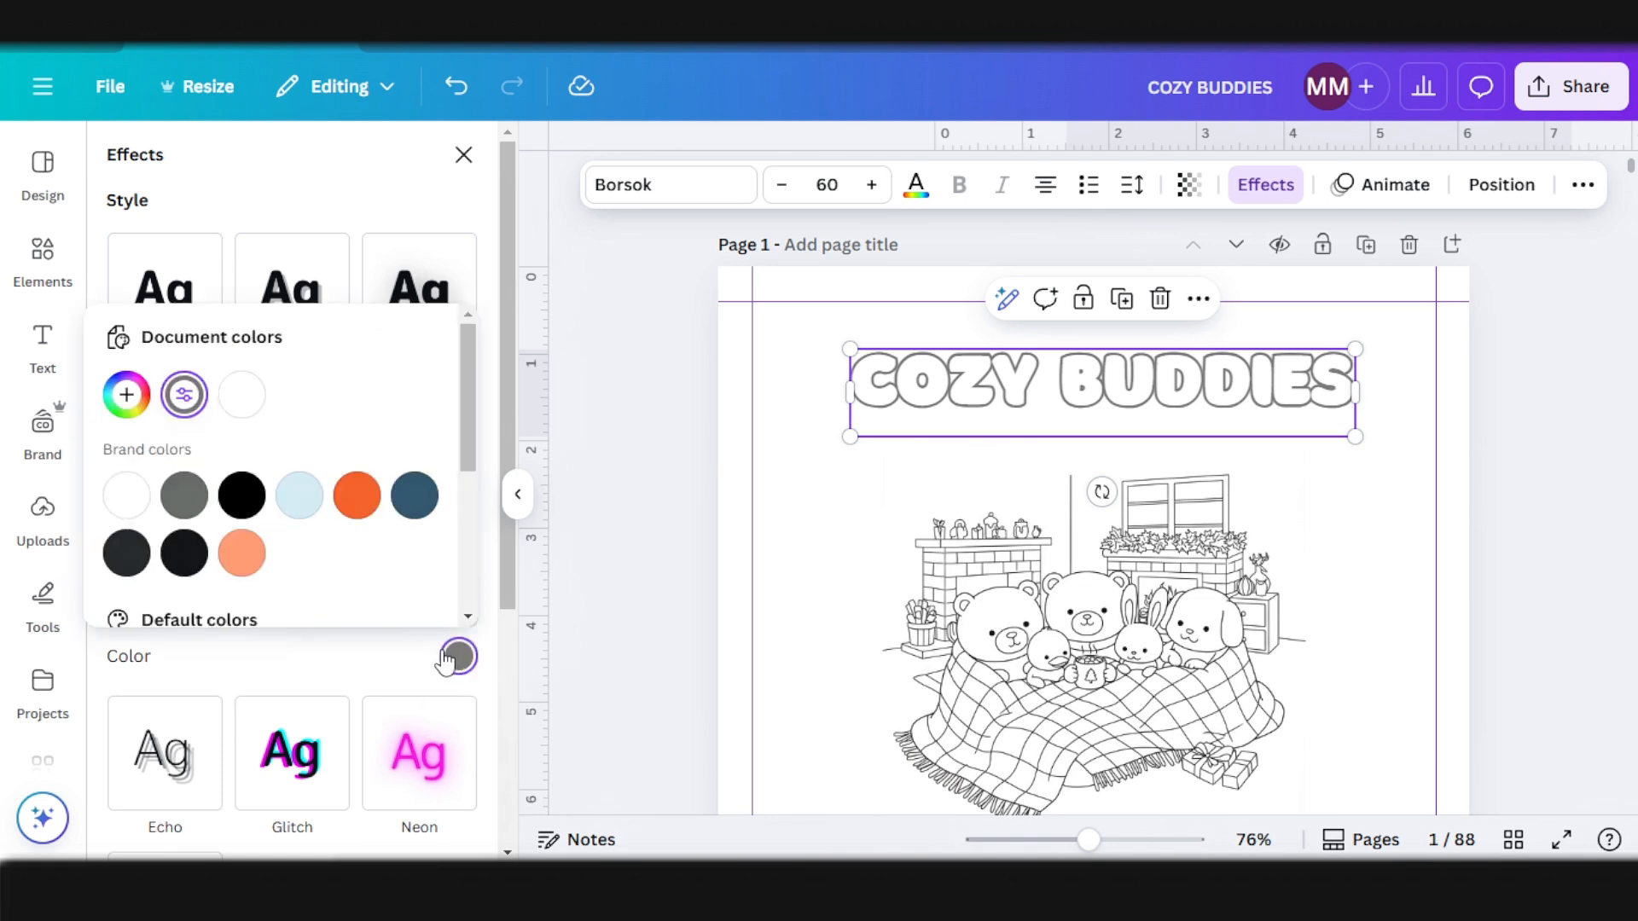
{"action": "left_click", "coordinate": [237, 512]}
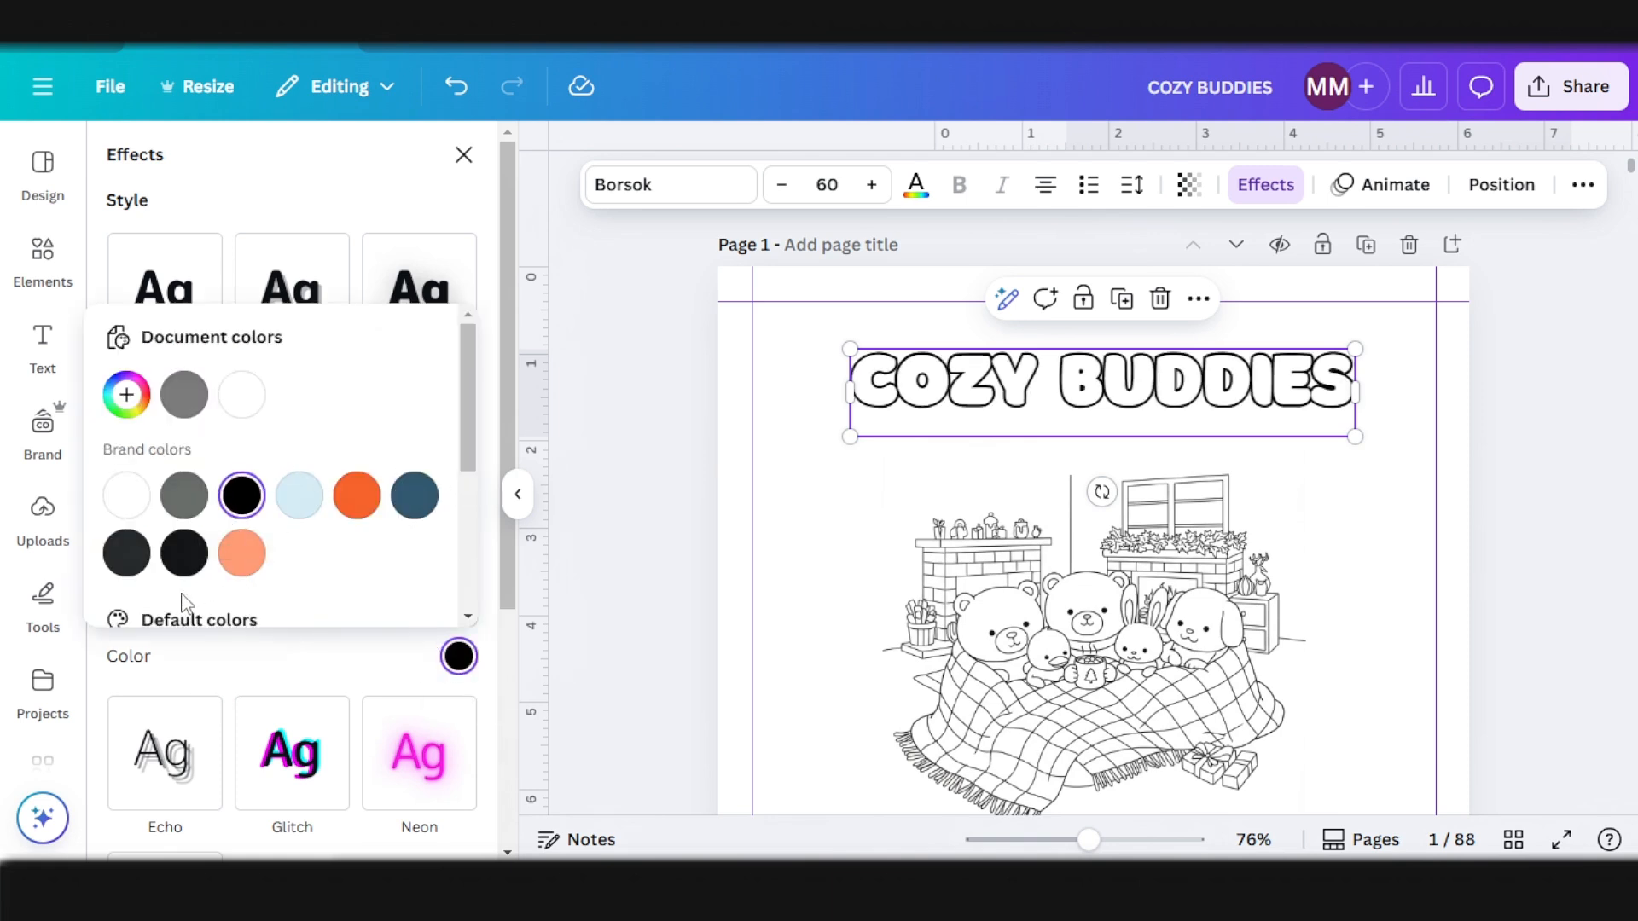
{"action": "left_click", "coordinate": [202, 680]}
{"action": "left_click_drag", "start_coordinate": [165, 607], "coordinate": [224, 620]}
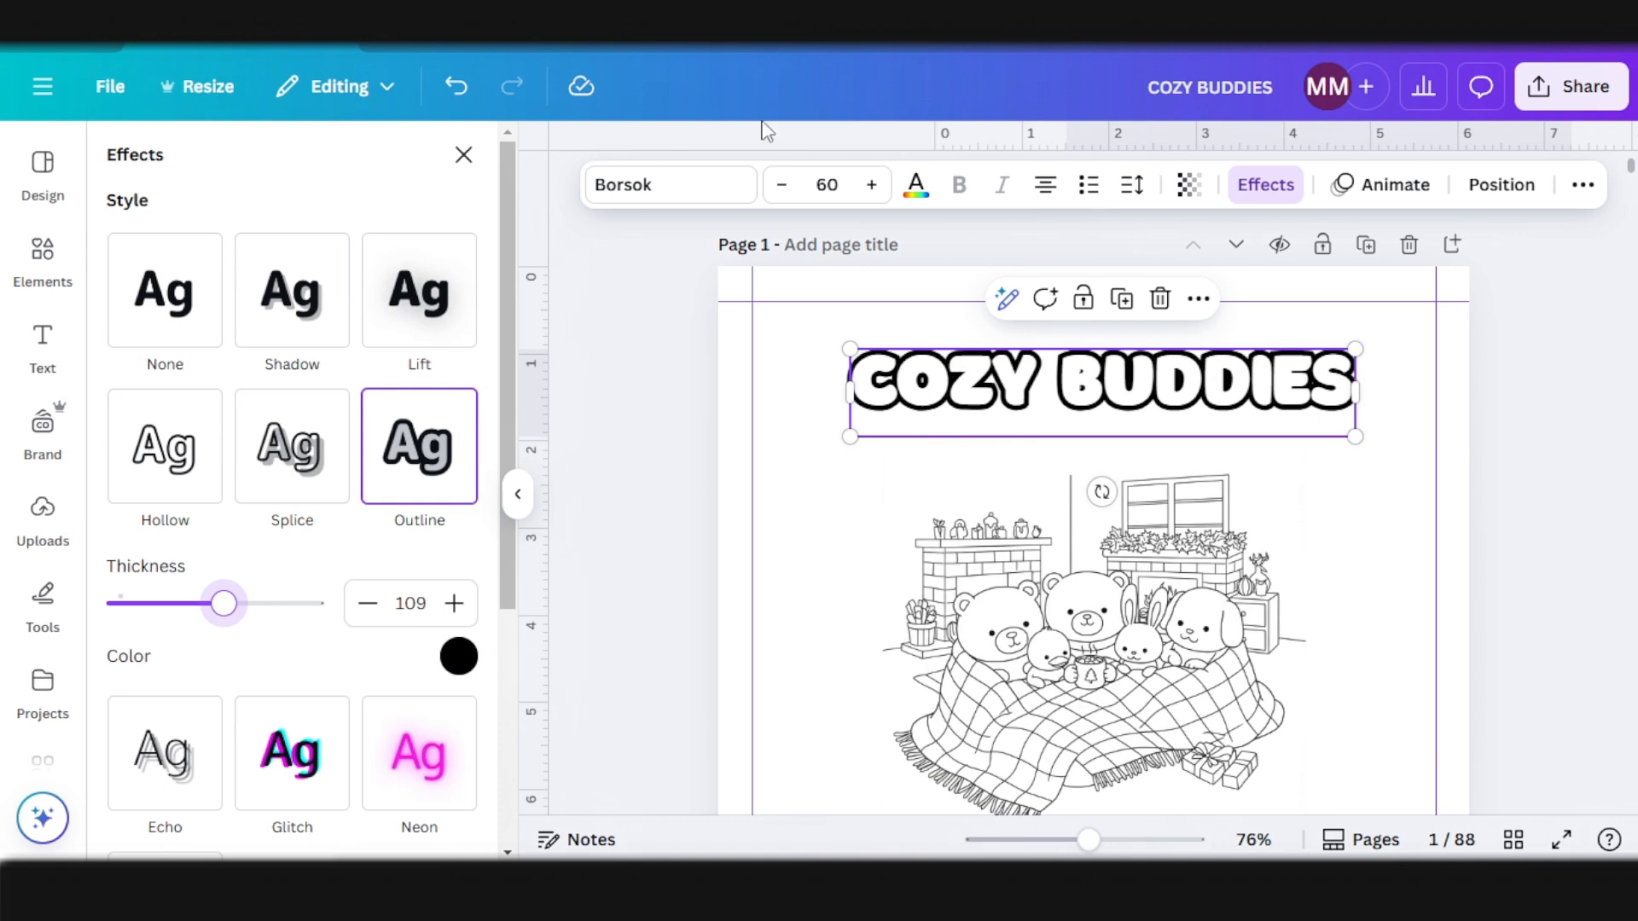
Step: Widen the title's letter spacing slightly and enlarge its text to size 62.3
{"action": "left_click", "coordinate": [1132, 184]}
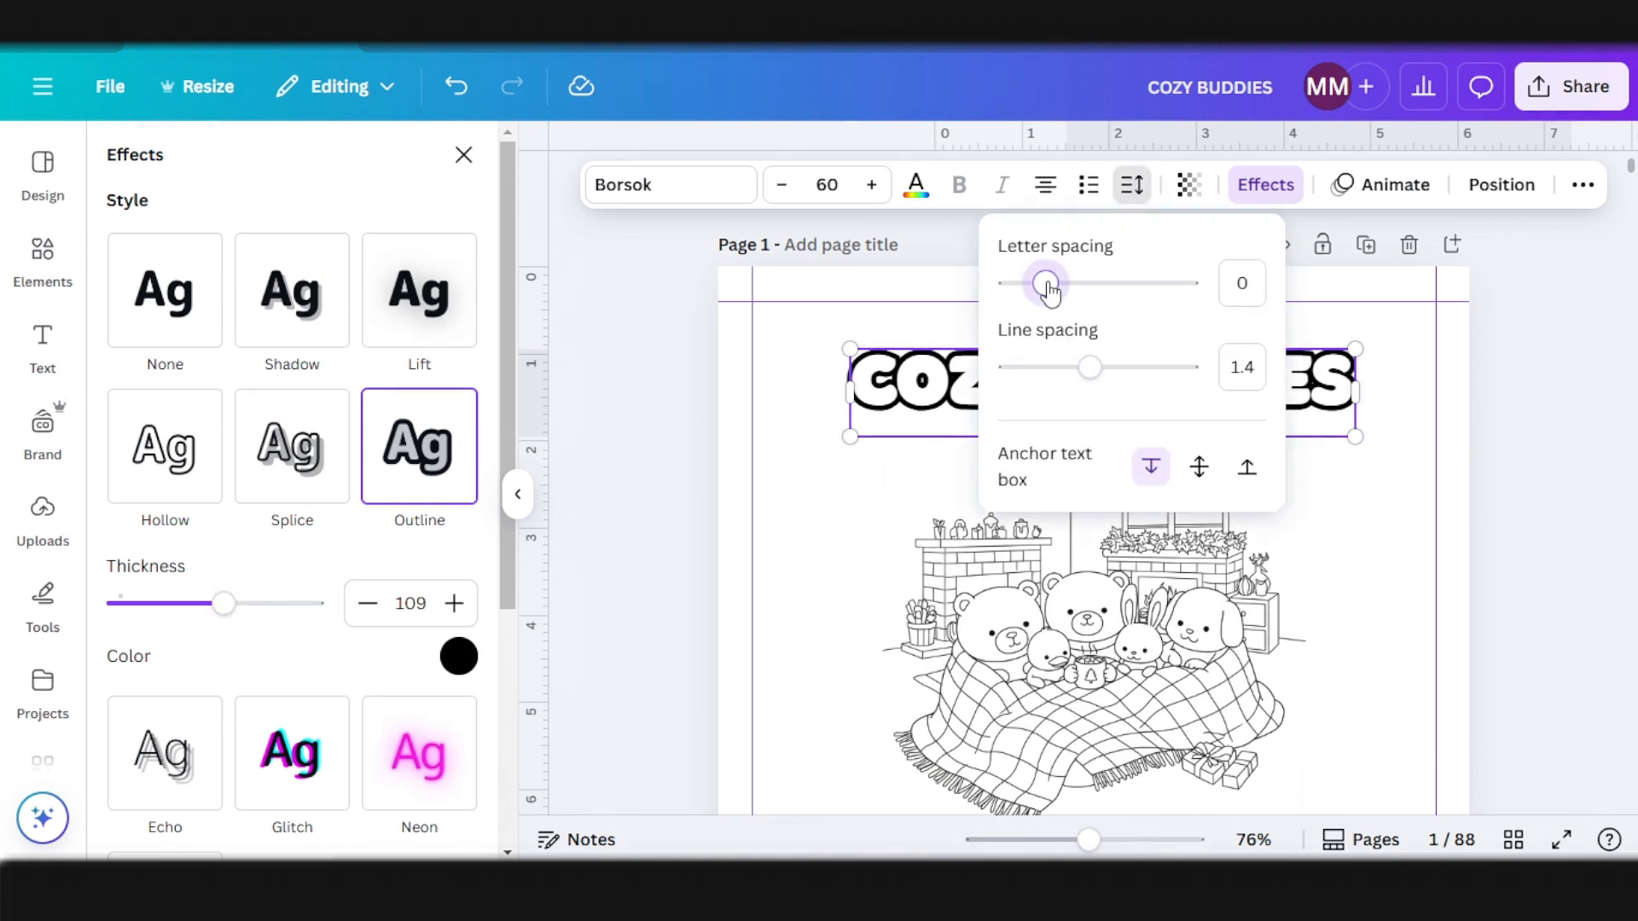
{"action": "left_click_drag", "start_coordinate": [1049, 282], "coordinate": [1064, 285]}
{"action": "left_click", "coordinate": [1482, 299]}
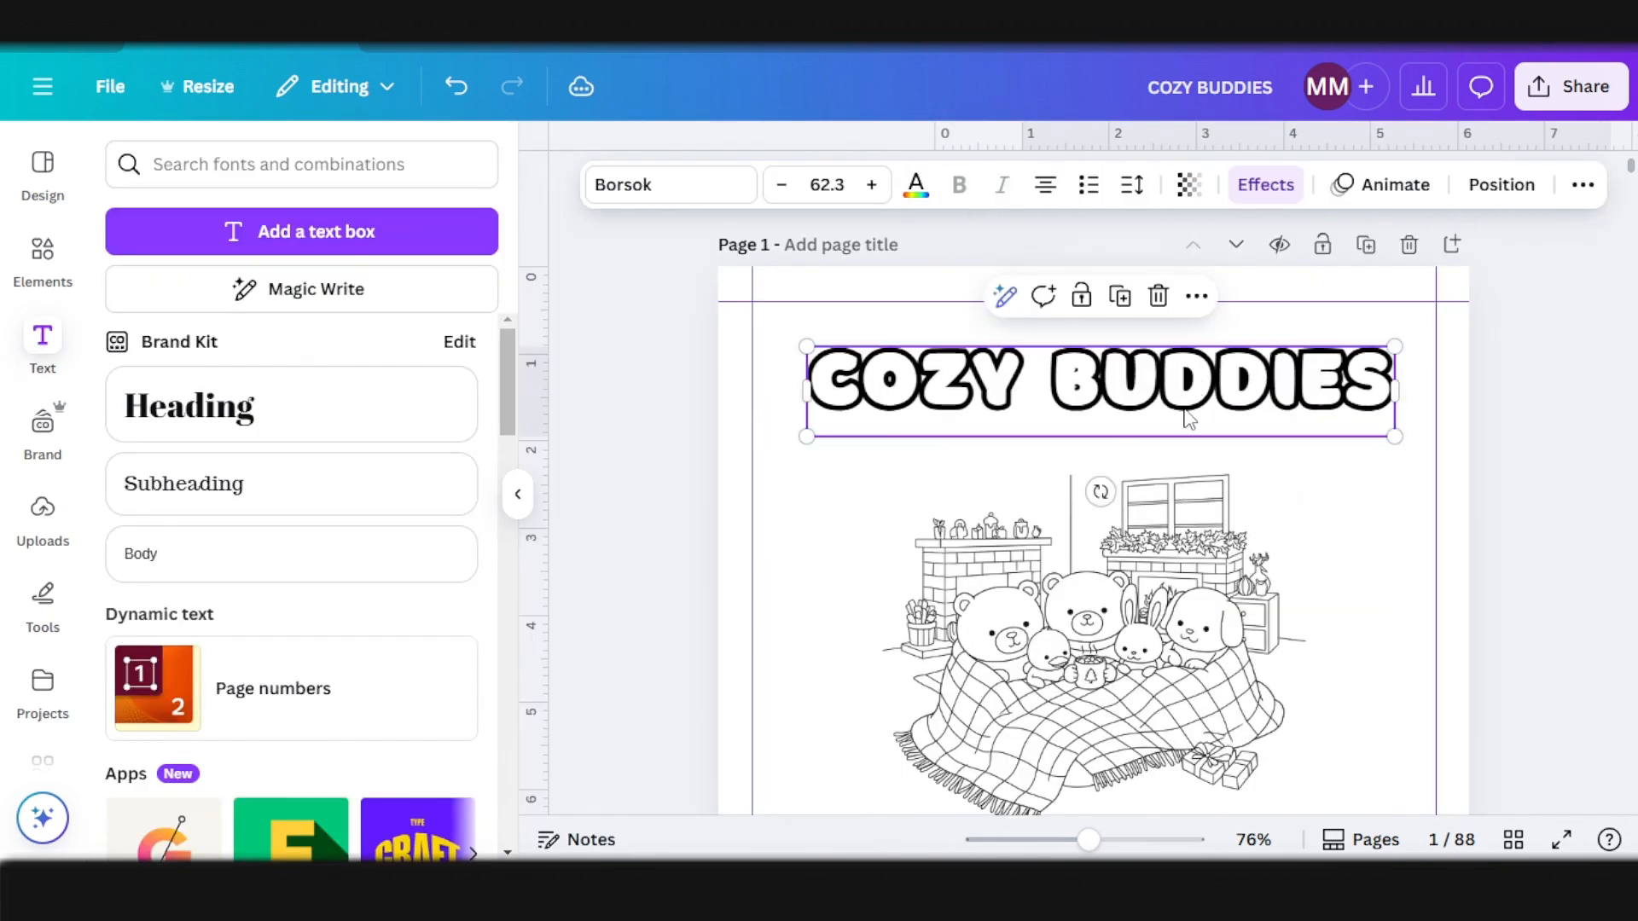
Step: Move the blanket image so it sits centered closely below the title
{"action": "left_click", "coordinate": [1085, 652]}
{"action": "scroll", "coordinate": [1100, 614], "scroll_direction": "down", "scroll_amount": 2}
{"action": "left_click_drag", "start_coordinate": [1203, 648], "coordinate": [1169, 598]}
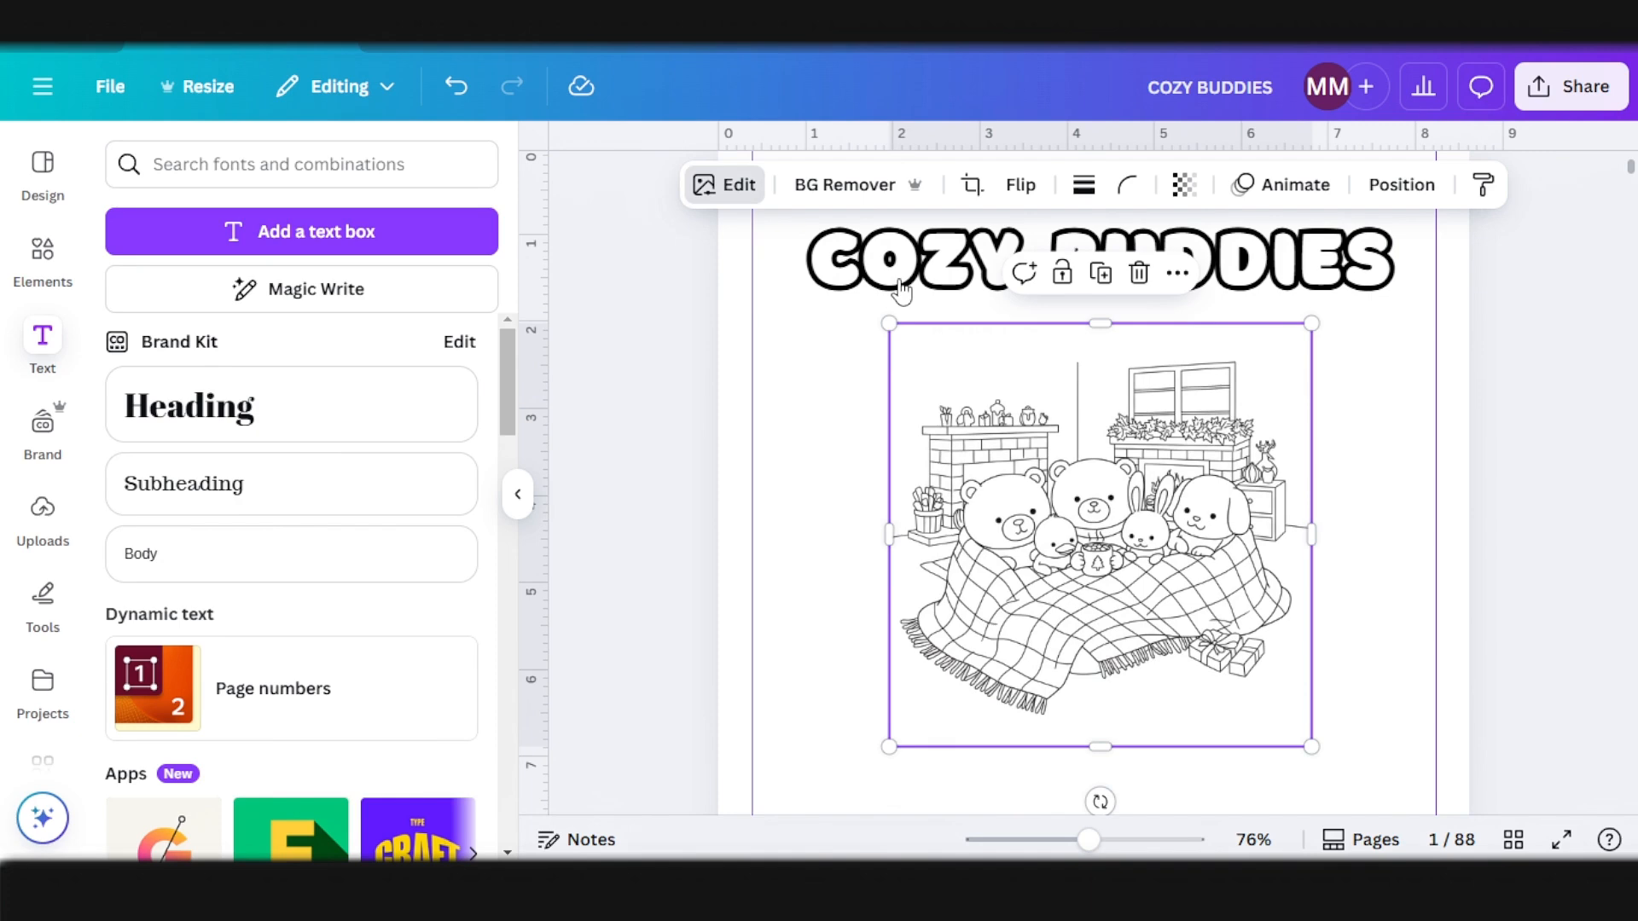
Step: Darken the blanket image's lines by setting Blacks to 100 and Highlights to -100
{"action": "left_click", "coordinate": [725, 184]}
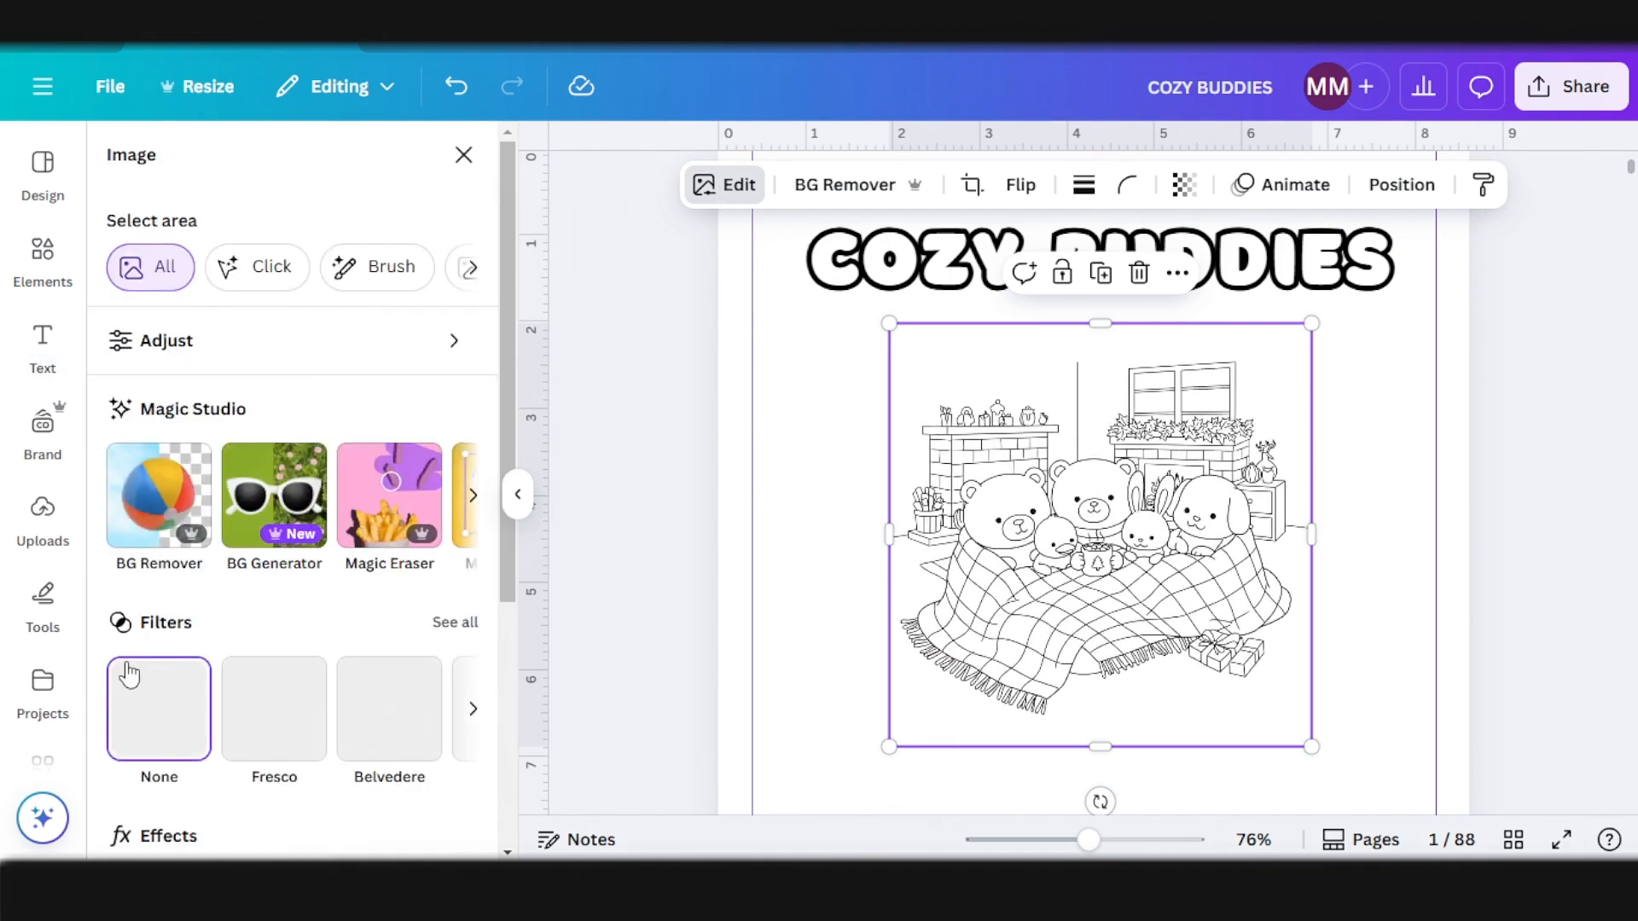
{"action": "left_click", "coordinate": [229, 353]}
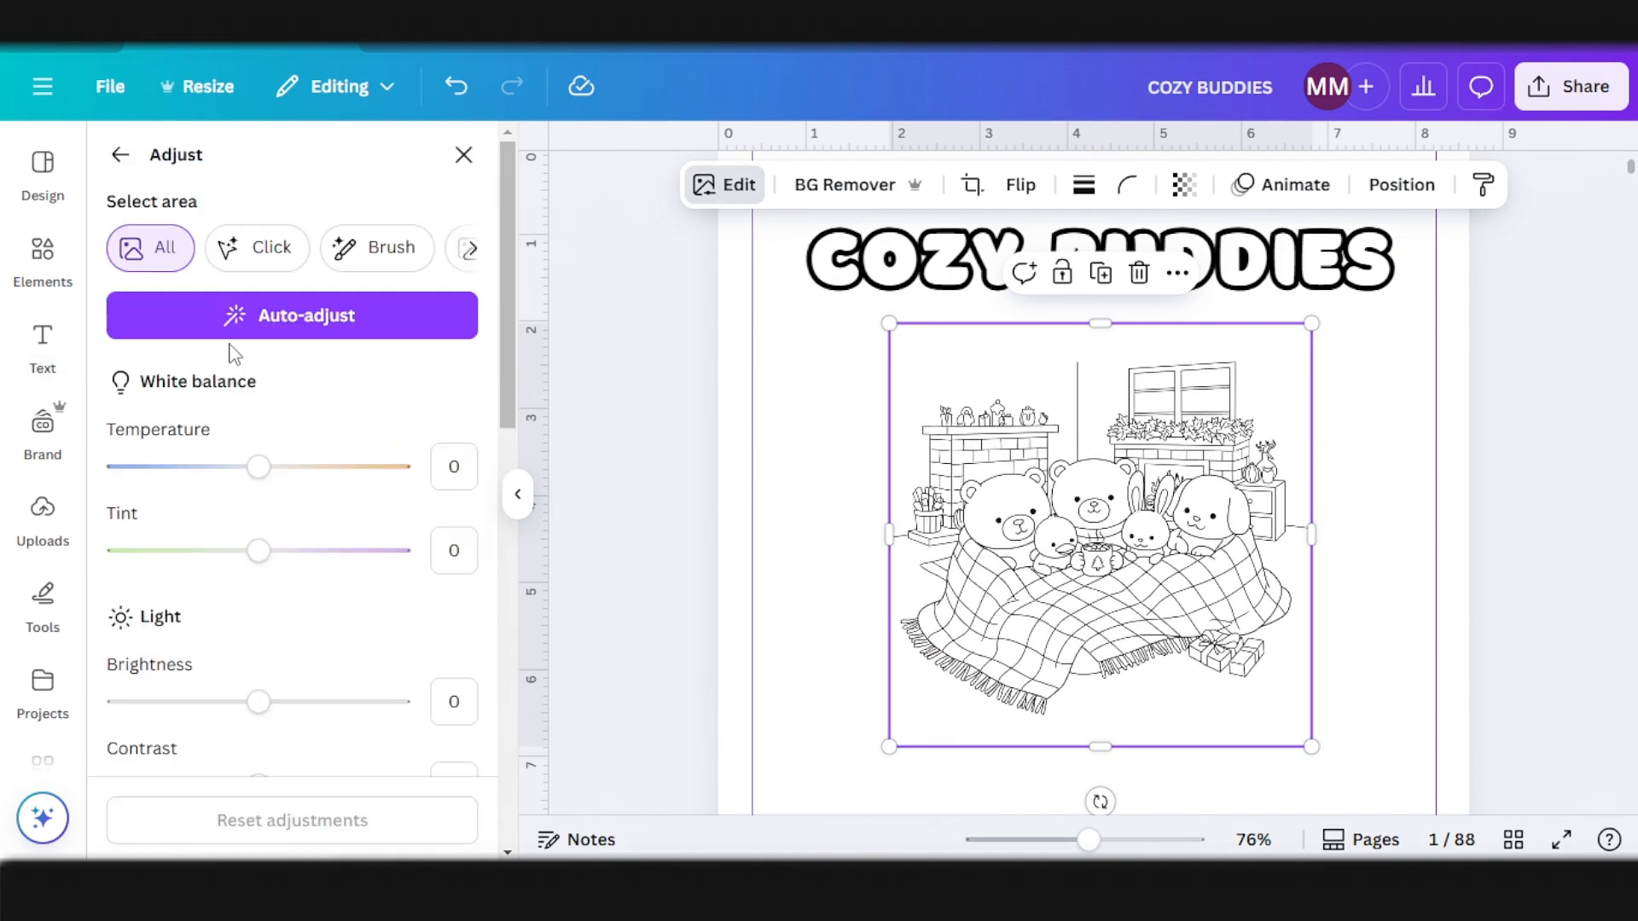
{"action": "scroll", "coordinate": [226, 623], "scroll_direction": "down", "scroll_amount": 5}
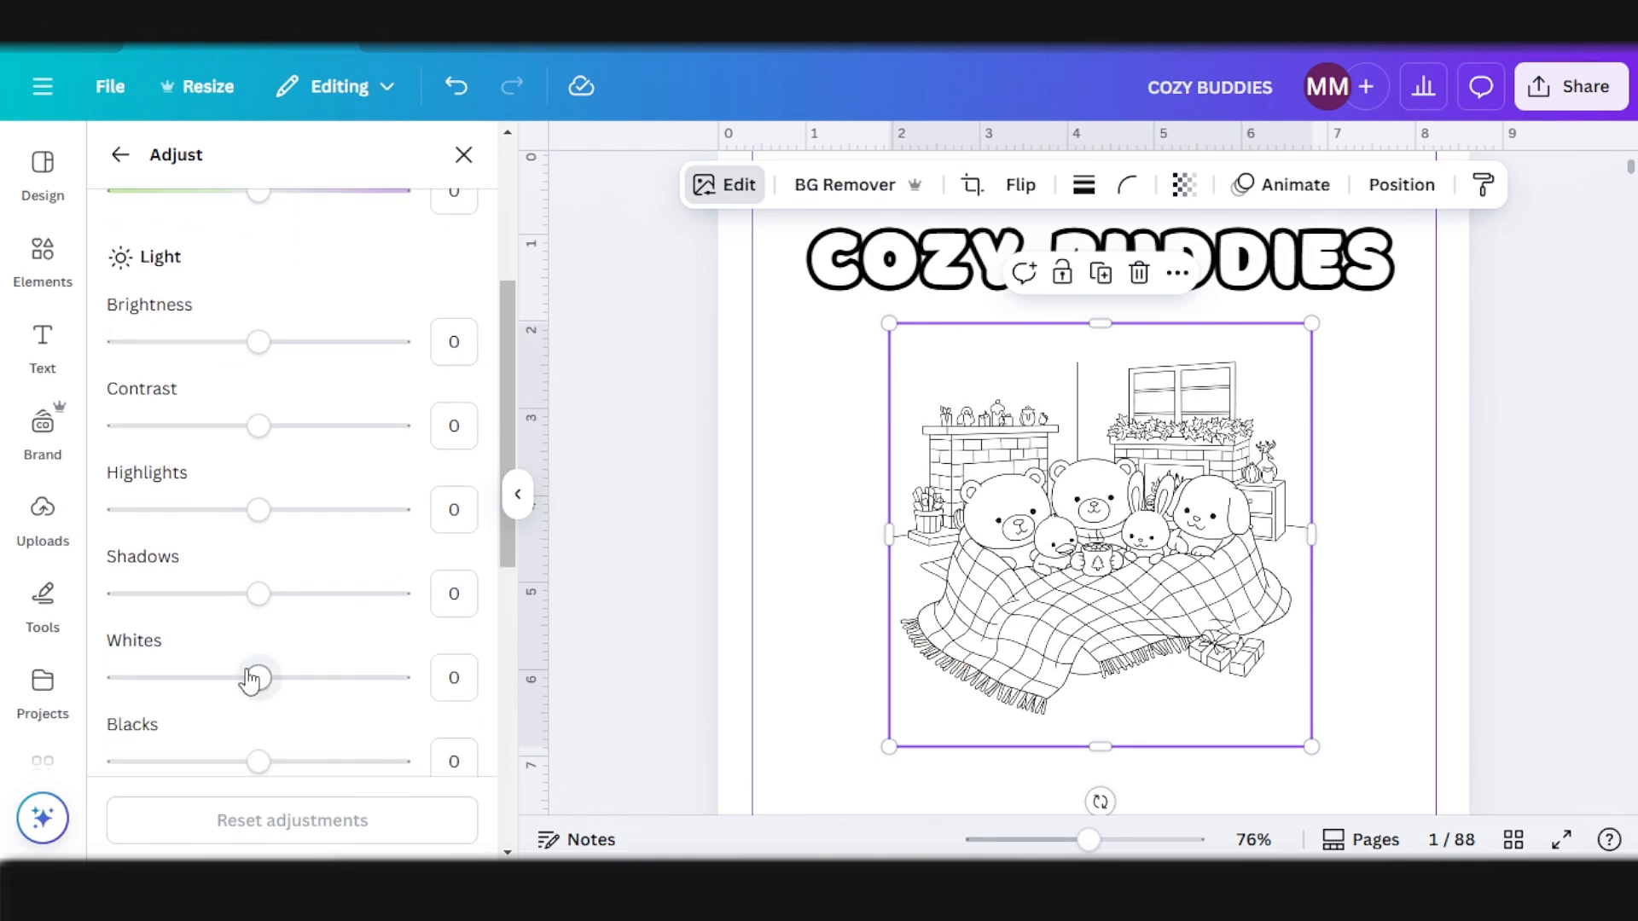
{"action": "left_click_drag", "start_coordinate": [257, 761], "coordinate": [482, 787]}
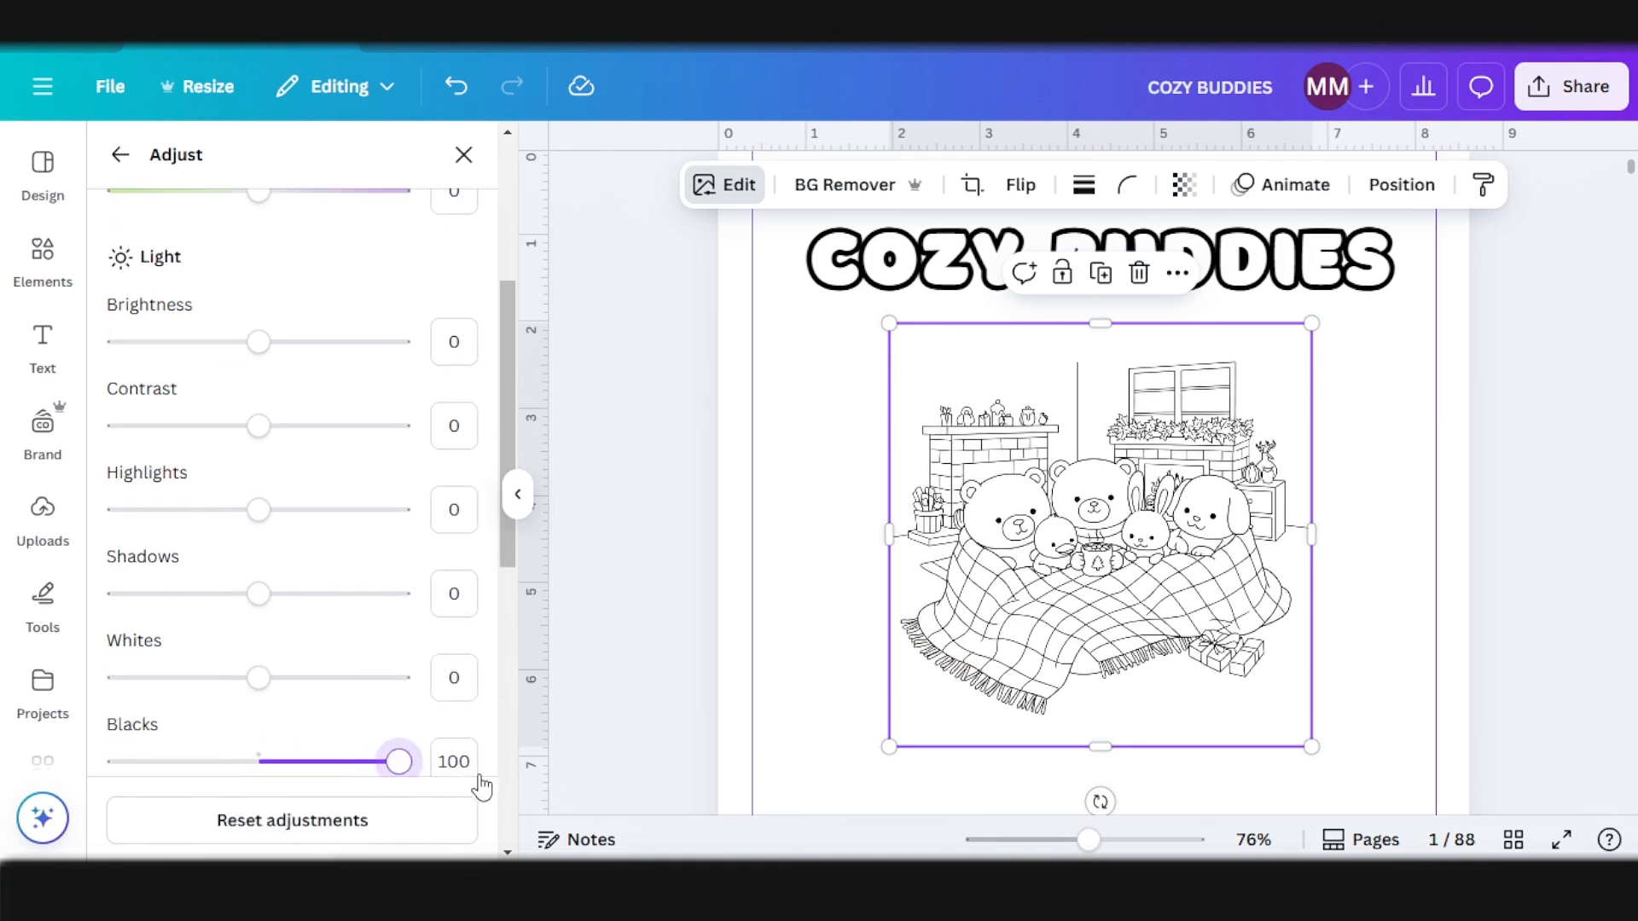
{"action": "mouse_move", "coordinate": [258, 509]}
{"action": "left_mouse_down"}
{"action": "mouse_move", "coordinate": [128, 510]}
{"action": "mouse_move", "coordinate": [255, 523]}
{"action": "mouse_move", "coordinate": [68, 520]}
{"action": "left_mouse_up"}
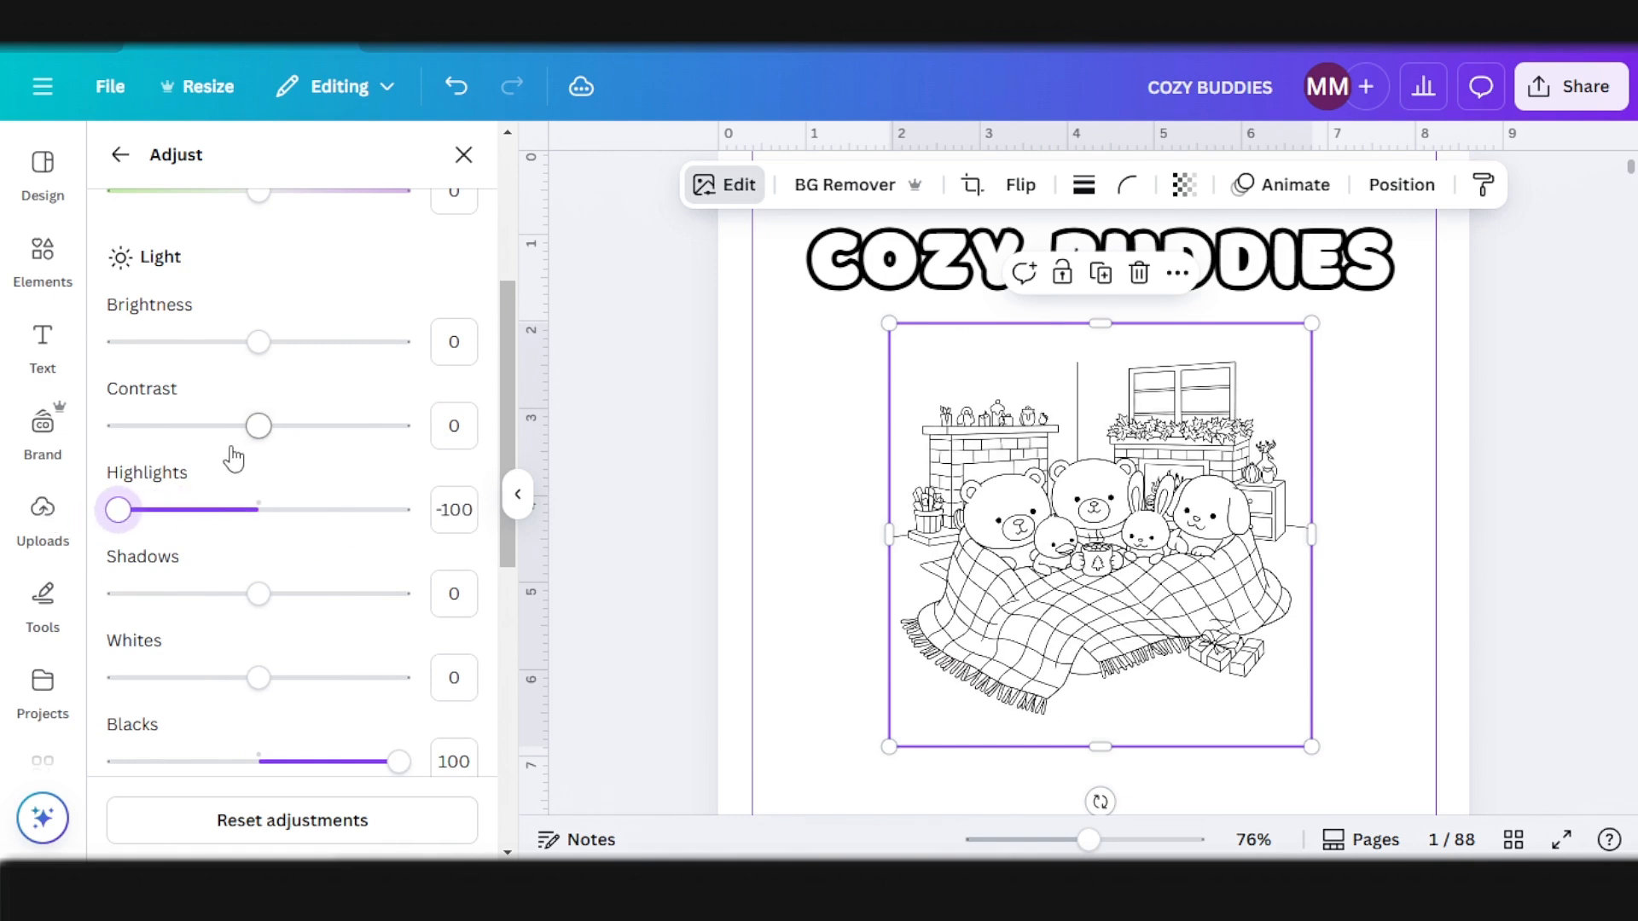
{"action": "left_click", "coordinate": [682, 426]}
{"action": "left_click", "coordinate": [1292, 401]}
Step: Shrink the blanket image further and recenter it on page 1, leaving space for text above and below
{"action": "scroll", "coordinate": [1292, 401], "scroll_direction": "down", "scroll_amount": 3}
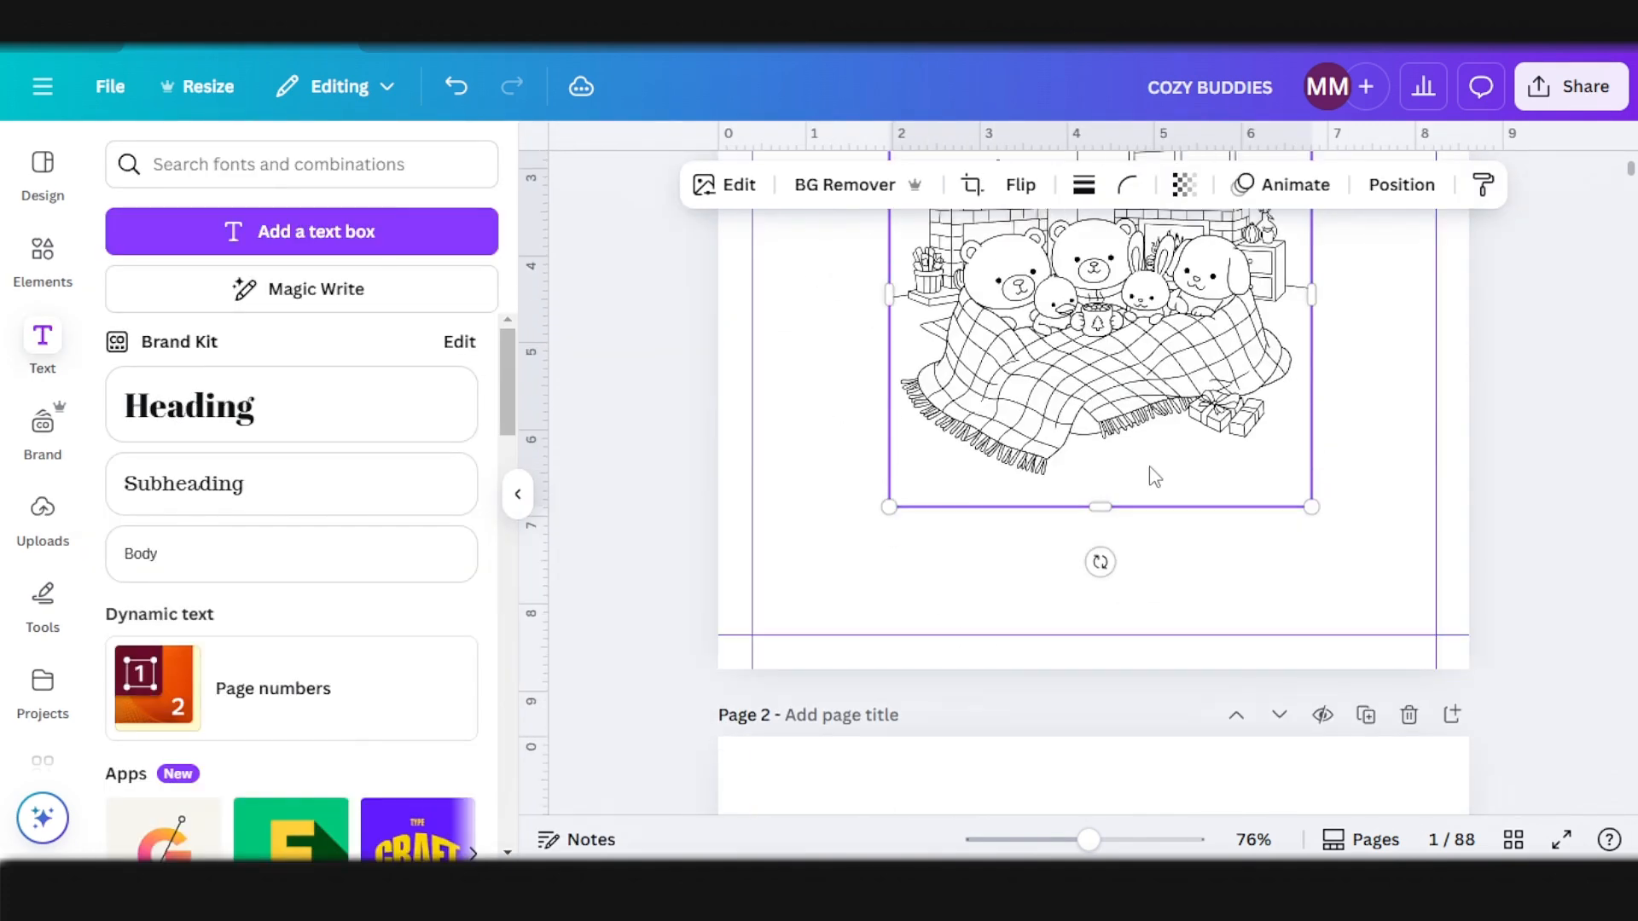
{"action": "scroll", "coordinate": [1155, 476], "scroll_direction": "up", "scroll_amount": 4}
{"action": "scroll", "coordinate": [1276, 677], "scroll_direction": "down", "scroll_amount": 3}
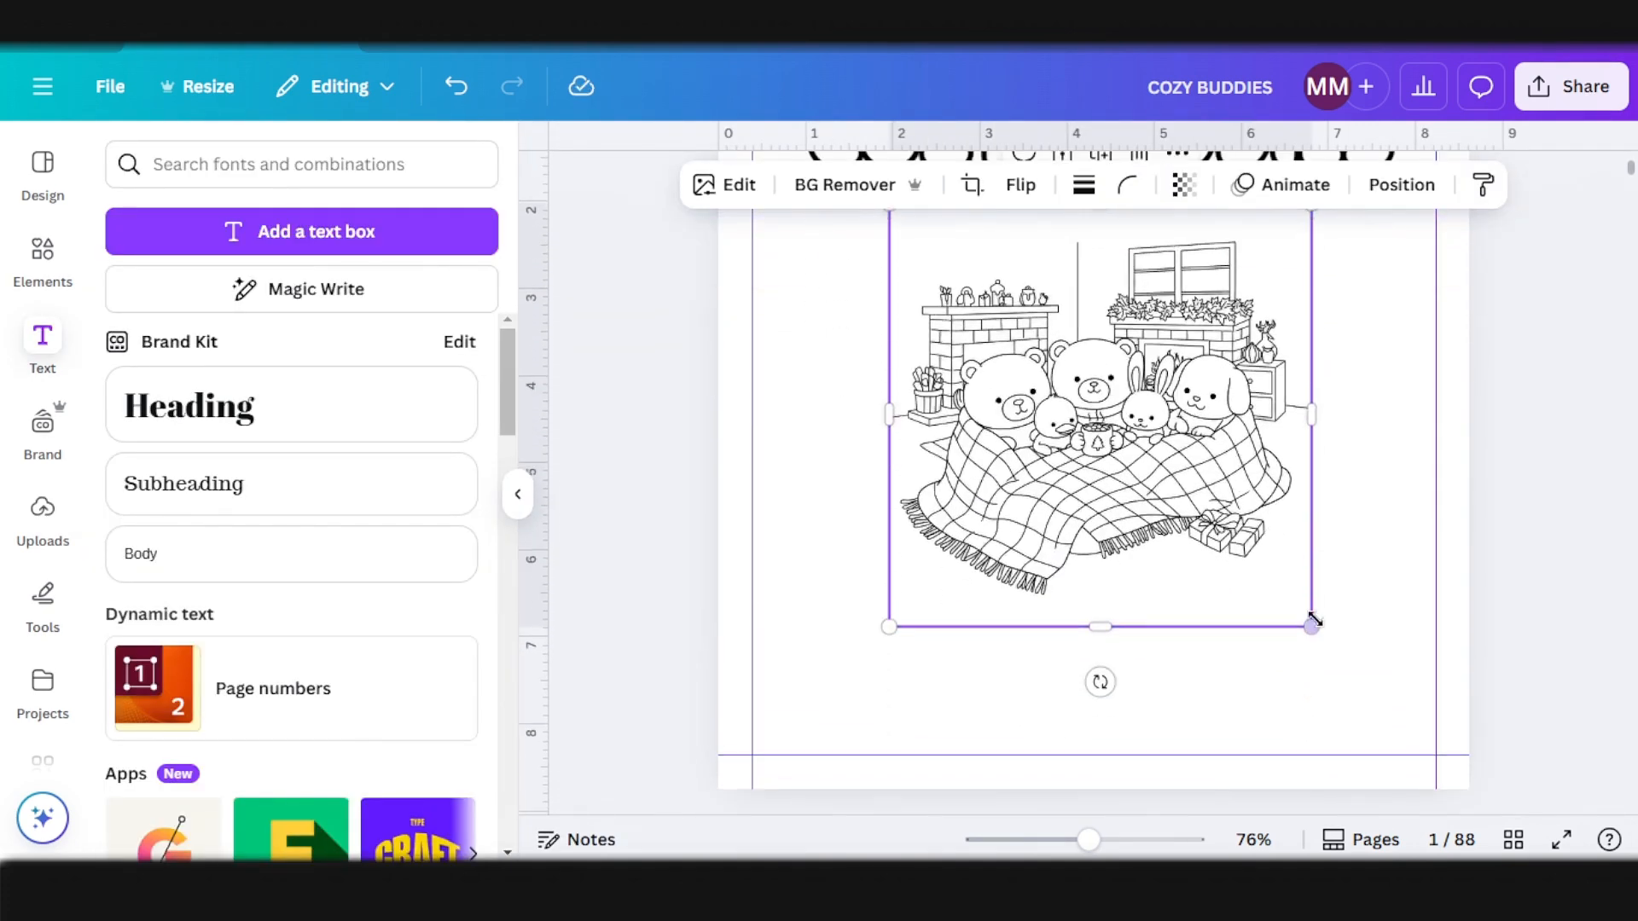
{"action": "left_click_drag", "start_coordinate": [1312, 625], "coordinate": [1242, 556]}
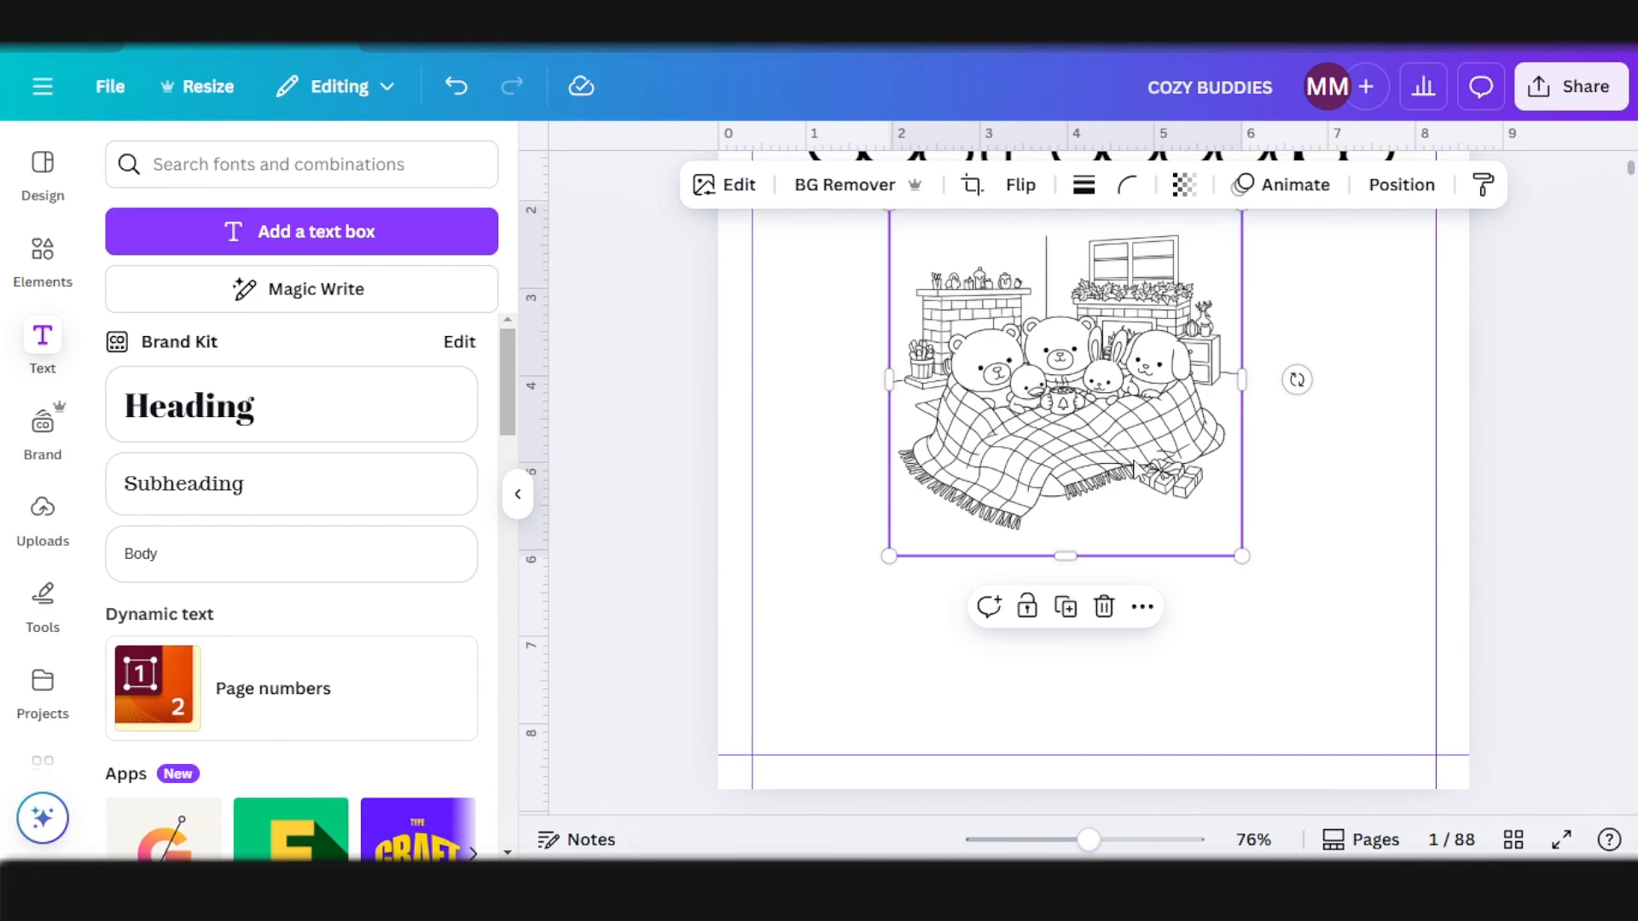
{"action": "scroll", "coordinate": [1135, 469], "scroll_direction": "up", "scroll_amount": 2}
{"action": "left_click_drag", "start_coordinate": [1079, 577], "coordinate": [1107, 605]}
{"action": "scroll", "coordinate": [1200, 427], "scroll_direction": "down", "scroll_amount": 1}
Step: Add the subtitle "CUTE & COMFY COLORING BOOK" in the Sniglet font at size 31.5, centered between the title and the image
{"action": "left_click", "coordinate": [1201, 307]}
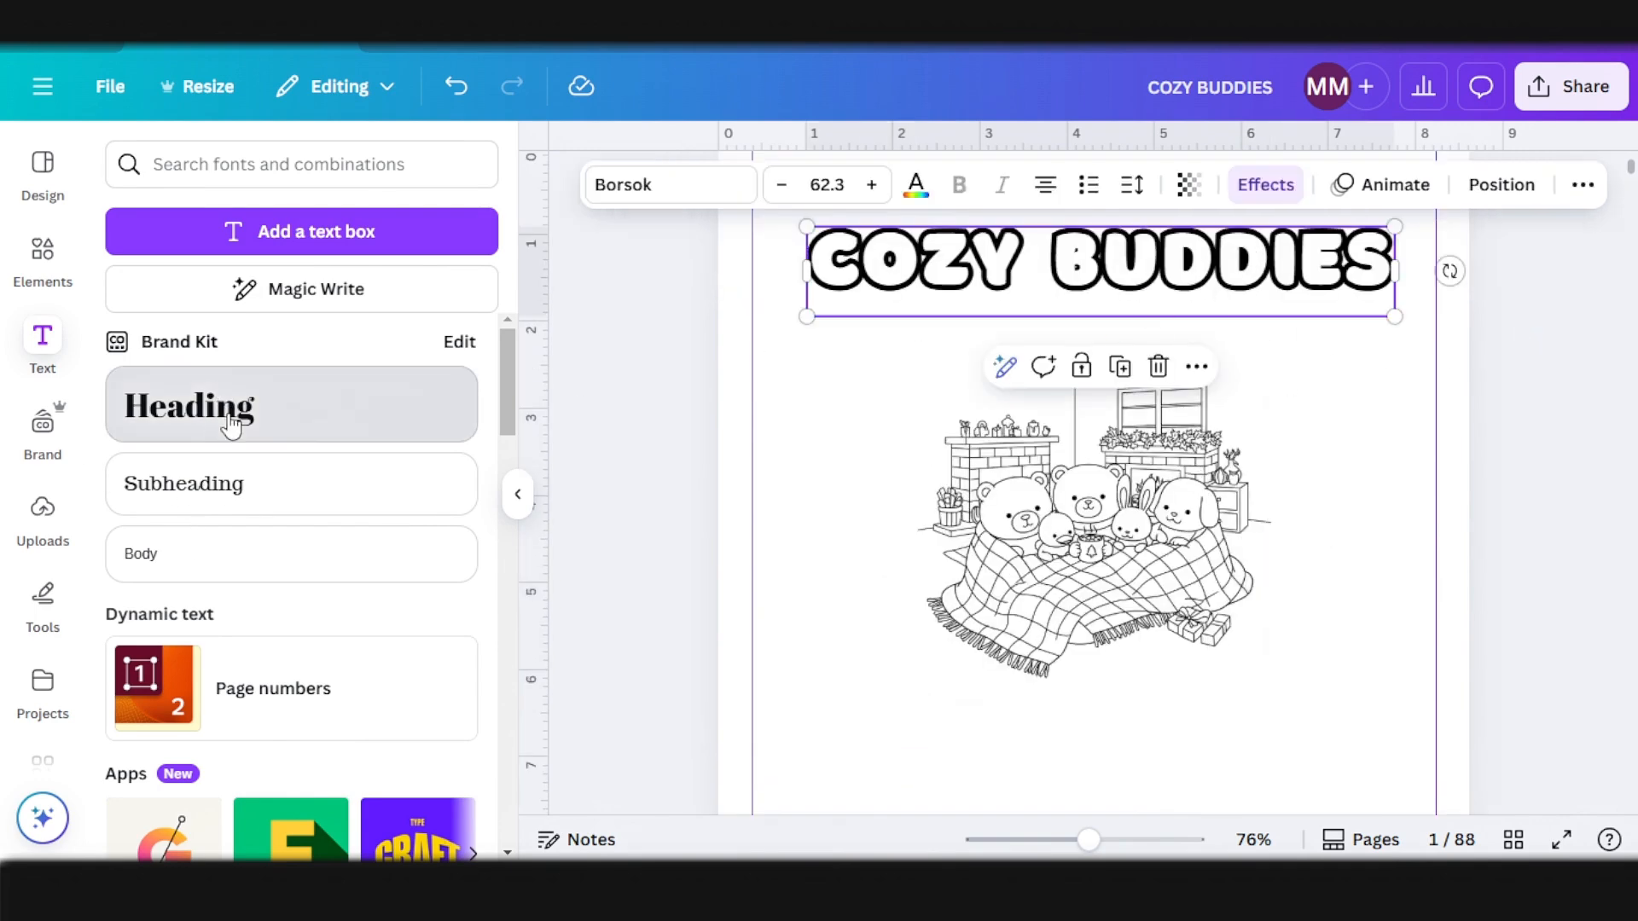
{"action": "left_click_drag", "start_coordinate": [237, 420], "coordinate": [1058, 375]}
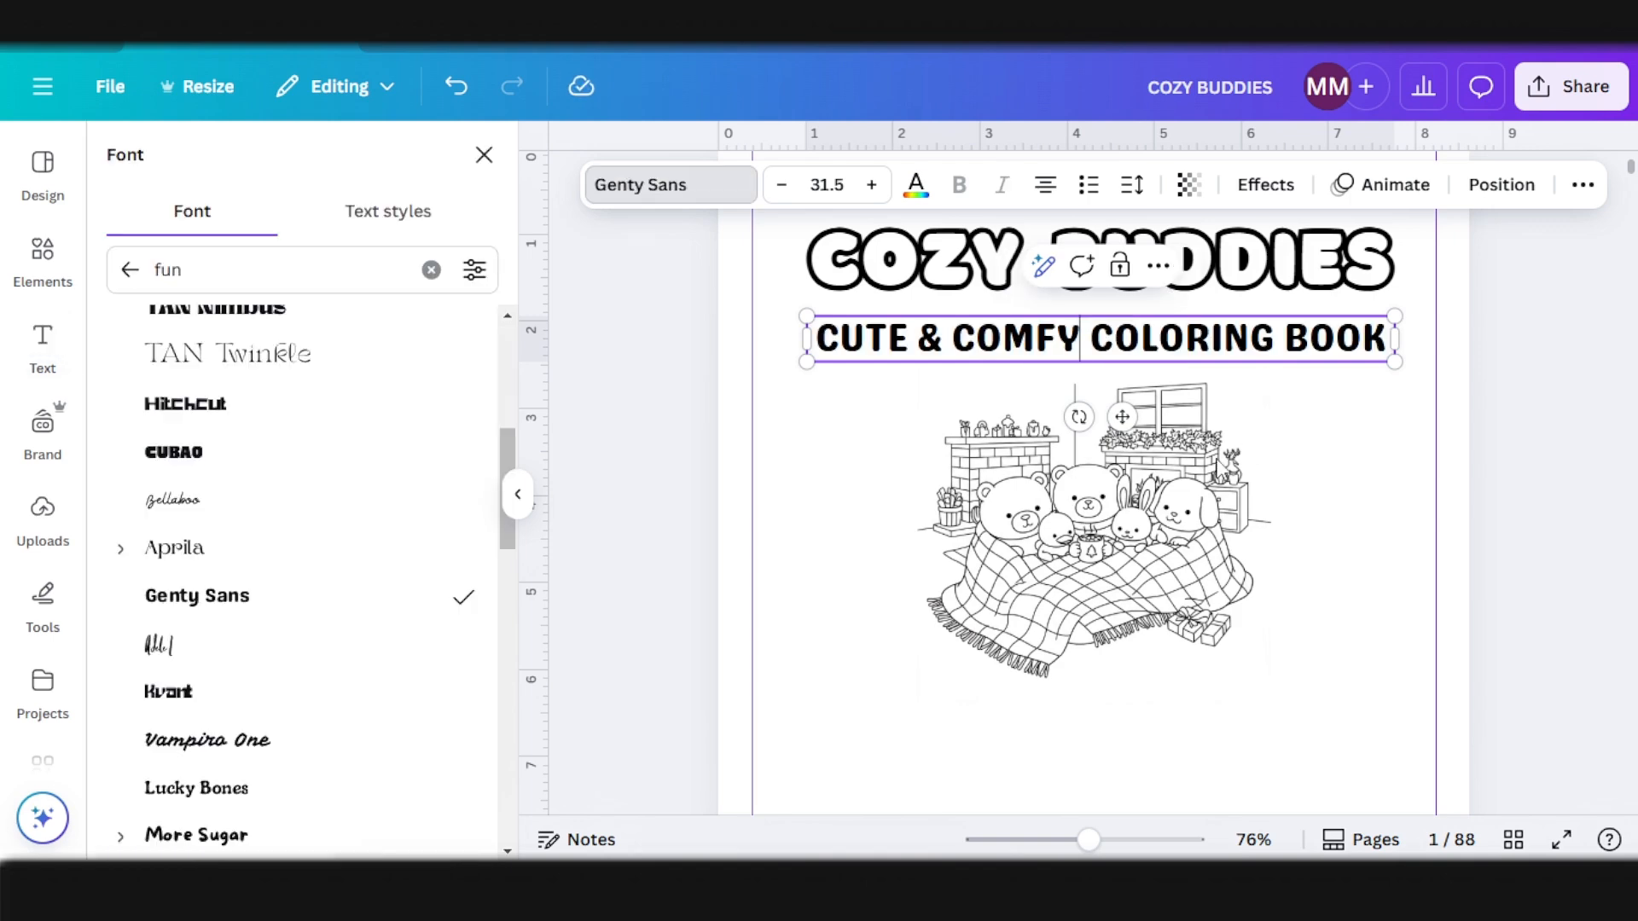
{"action": "left_click", "coordinate": [1105, 362]}
{"action": "left_click", "coordinate": [1101, 355]}
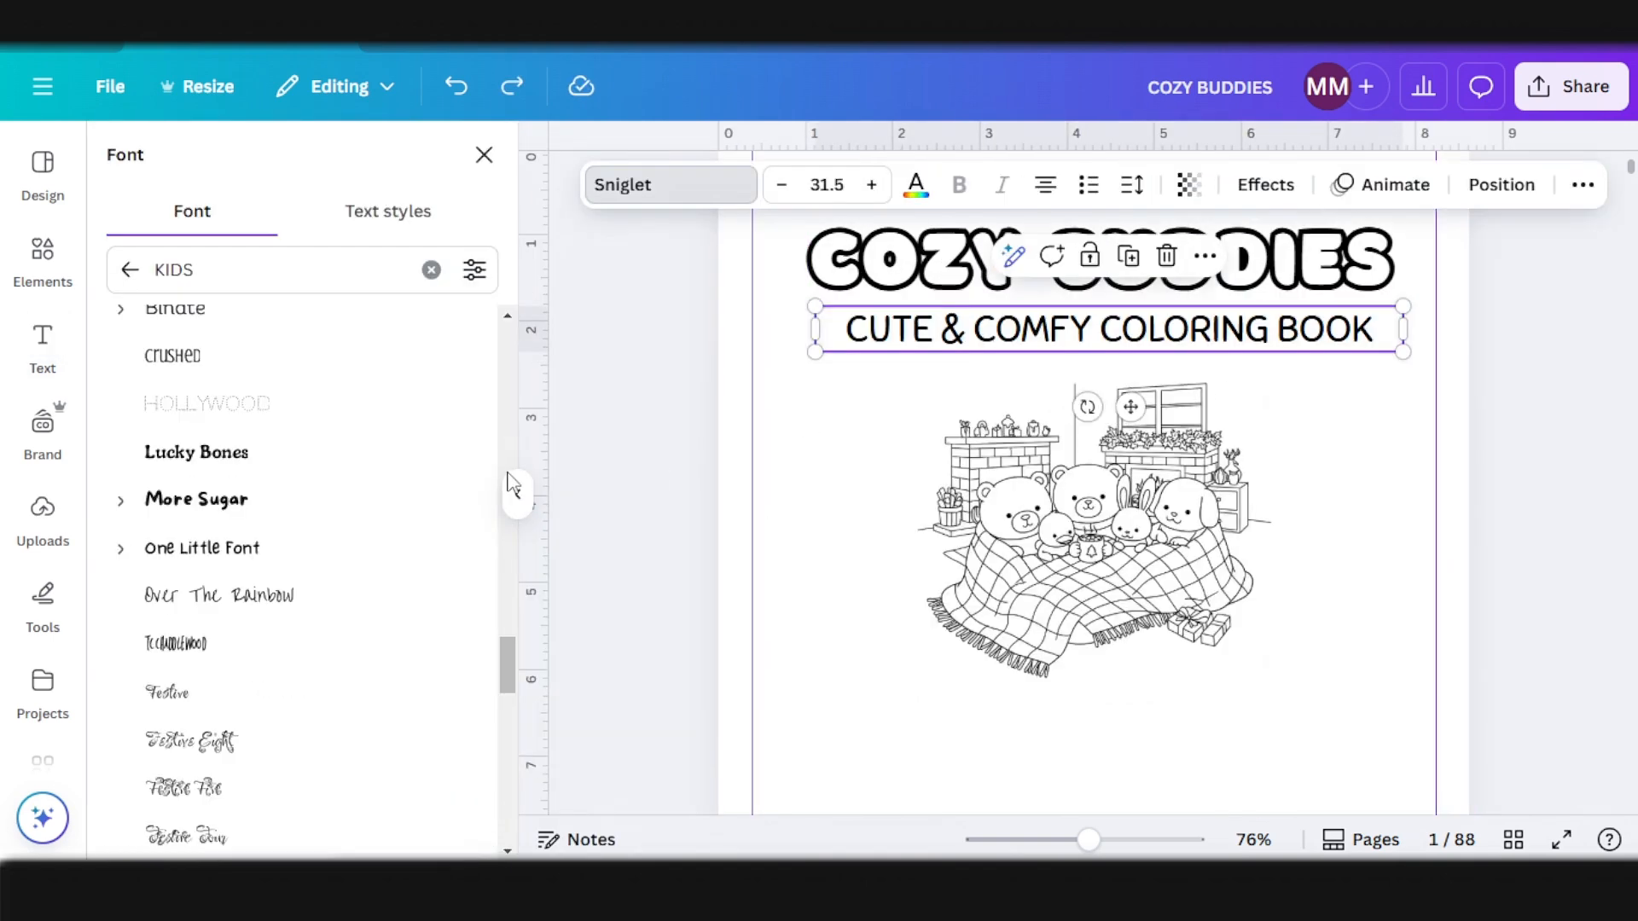
{"action": "left_click", "coordinate": [1105, 368]}
{"action": "left_click", "coordinate": [1293, 452]}
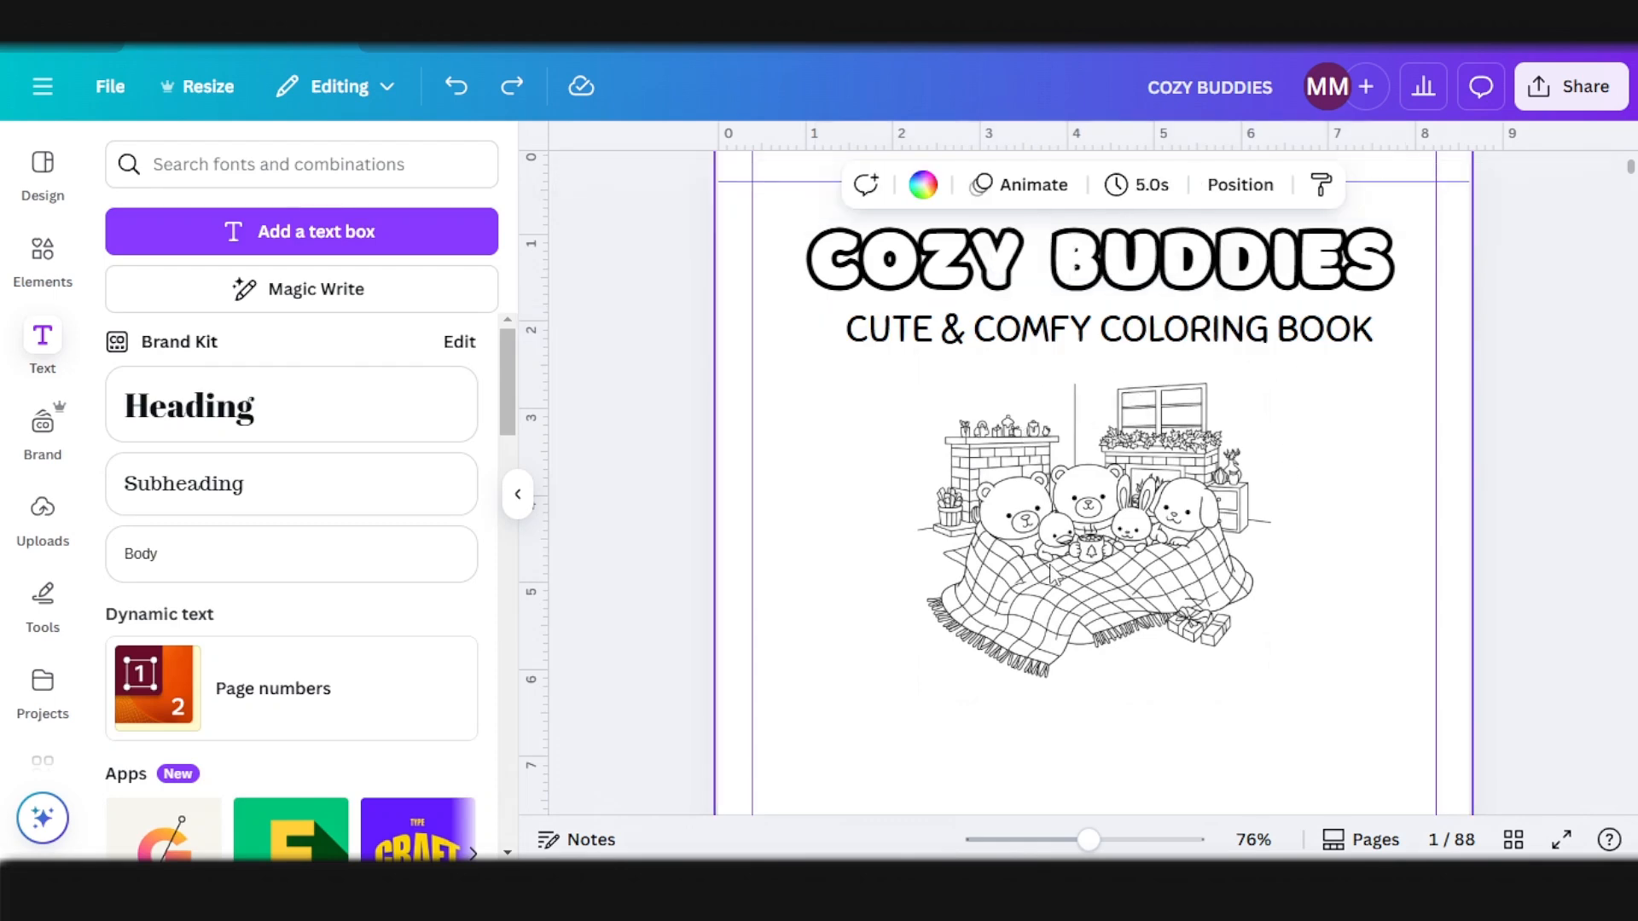
Step: Add the line "Cozy Buddies ©Copyright. 2025. TFI Designs" near the foot of page 1, using a graphic for the copyright symbol
{"action": "scroll", "coordinate": [1129, 527], "scroll_direction": "down", "scroll_amount": 3}
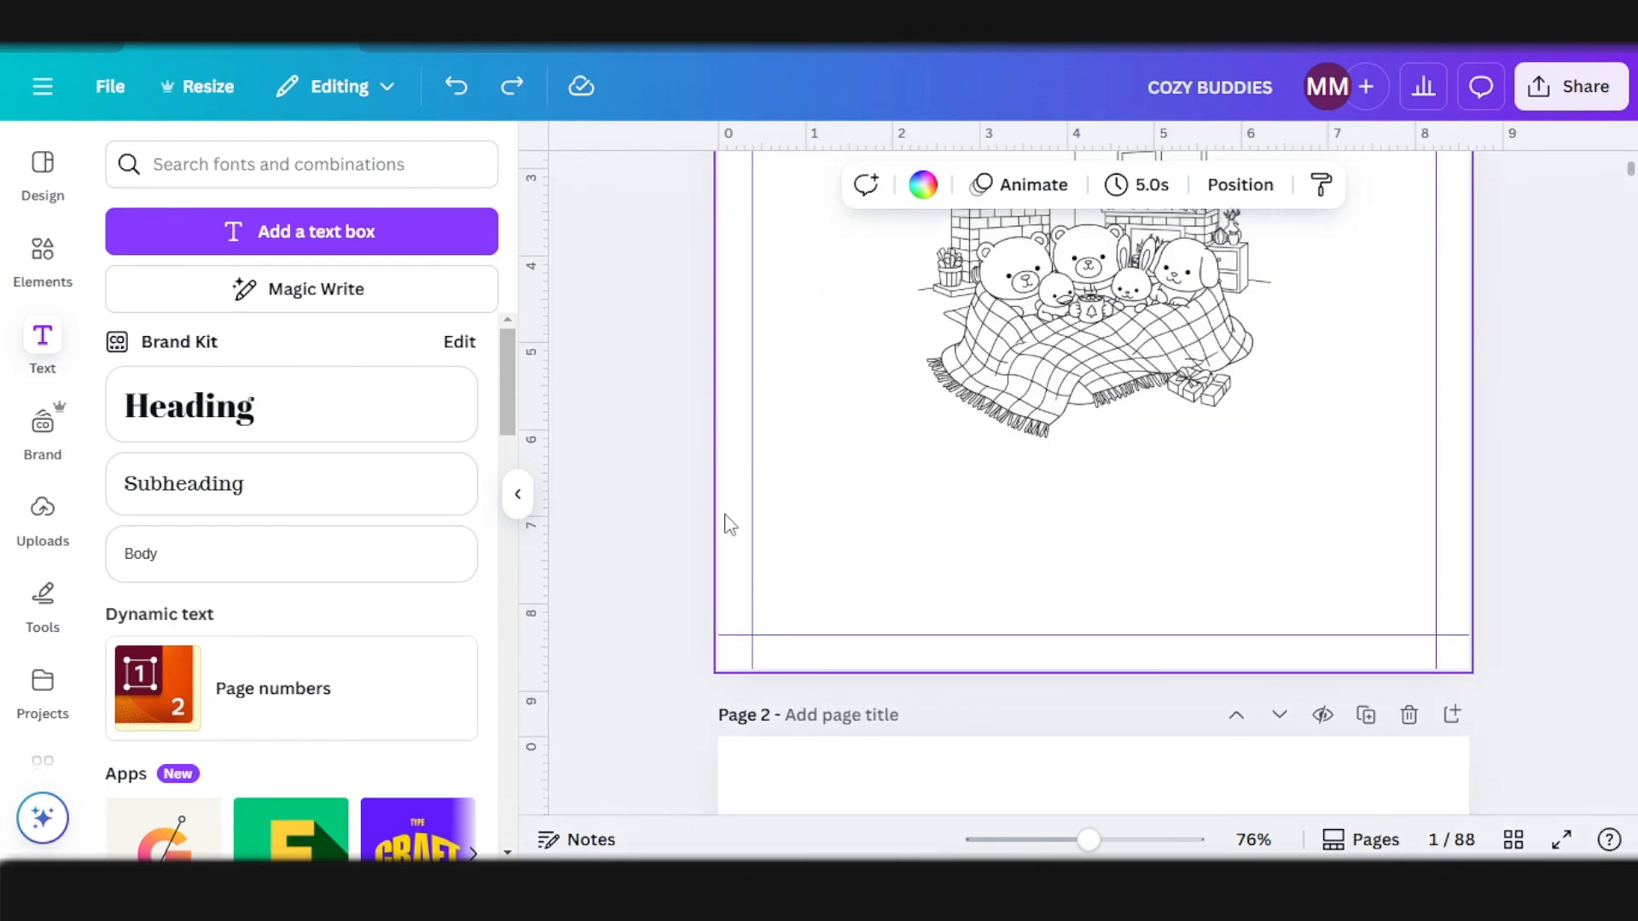
{"action": "left_click", "coordinate": [241, 486]}
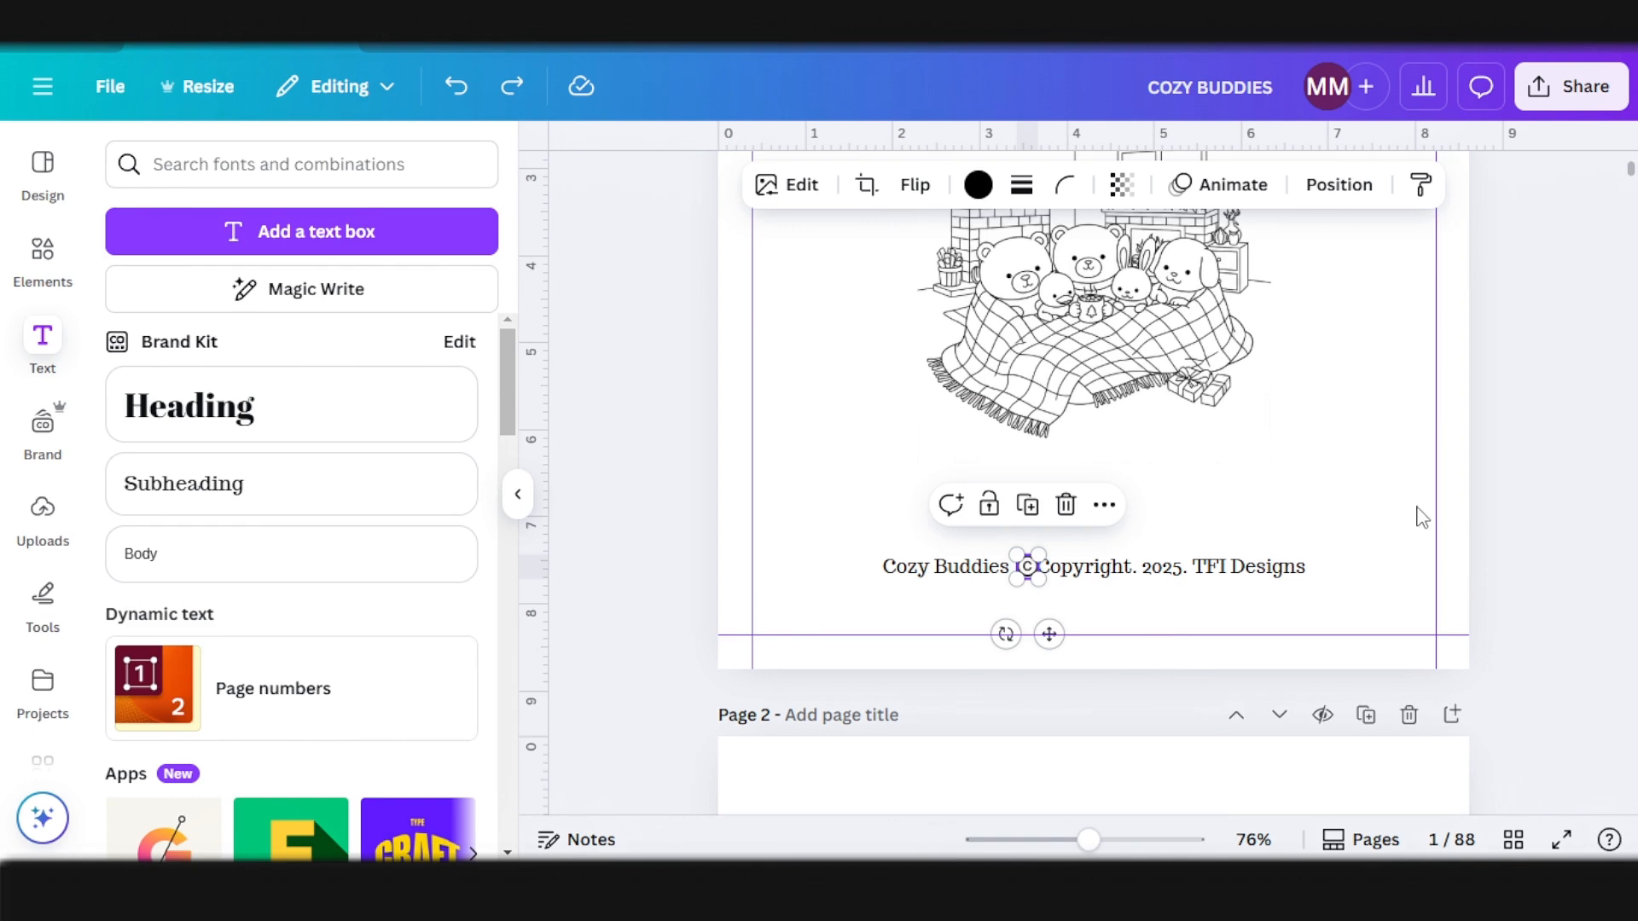
{"action": "left_click", "coordinate": [1498, 510]}
{"action": "scroll", "coordinate": [1191, 597], "scroll_direction": "up", "scroll_amount": 5}
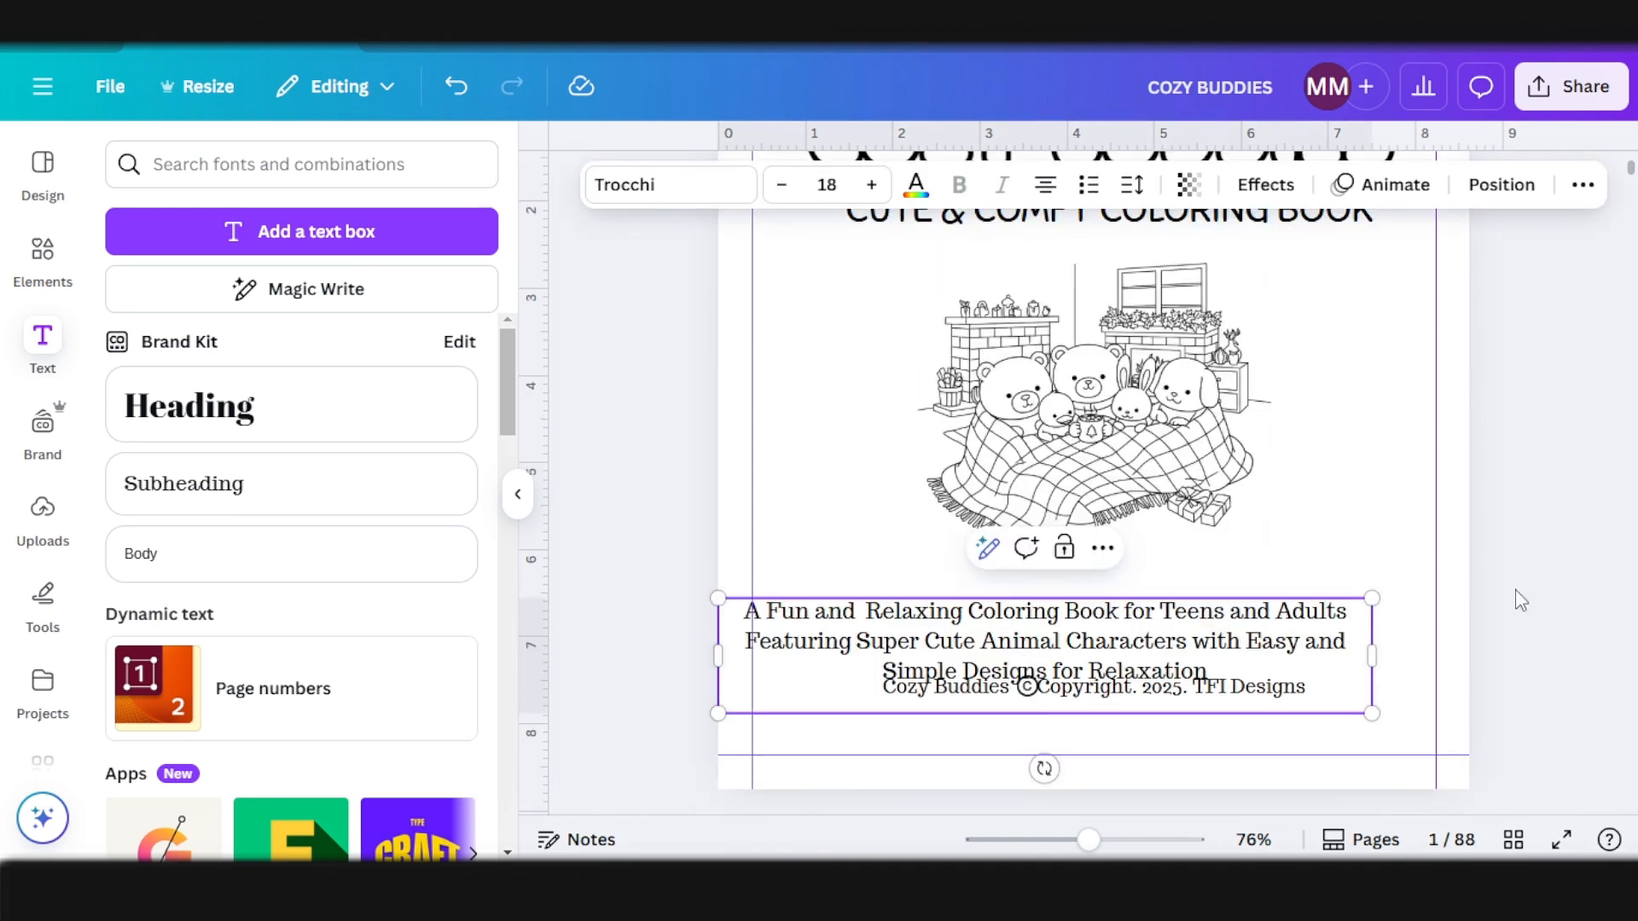
Step: Center the book description above the copyright line on page 1 and restyle both texts in an all-caps handwritten font
{"action": "left_click", "coordinate": [1517, 593]}
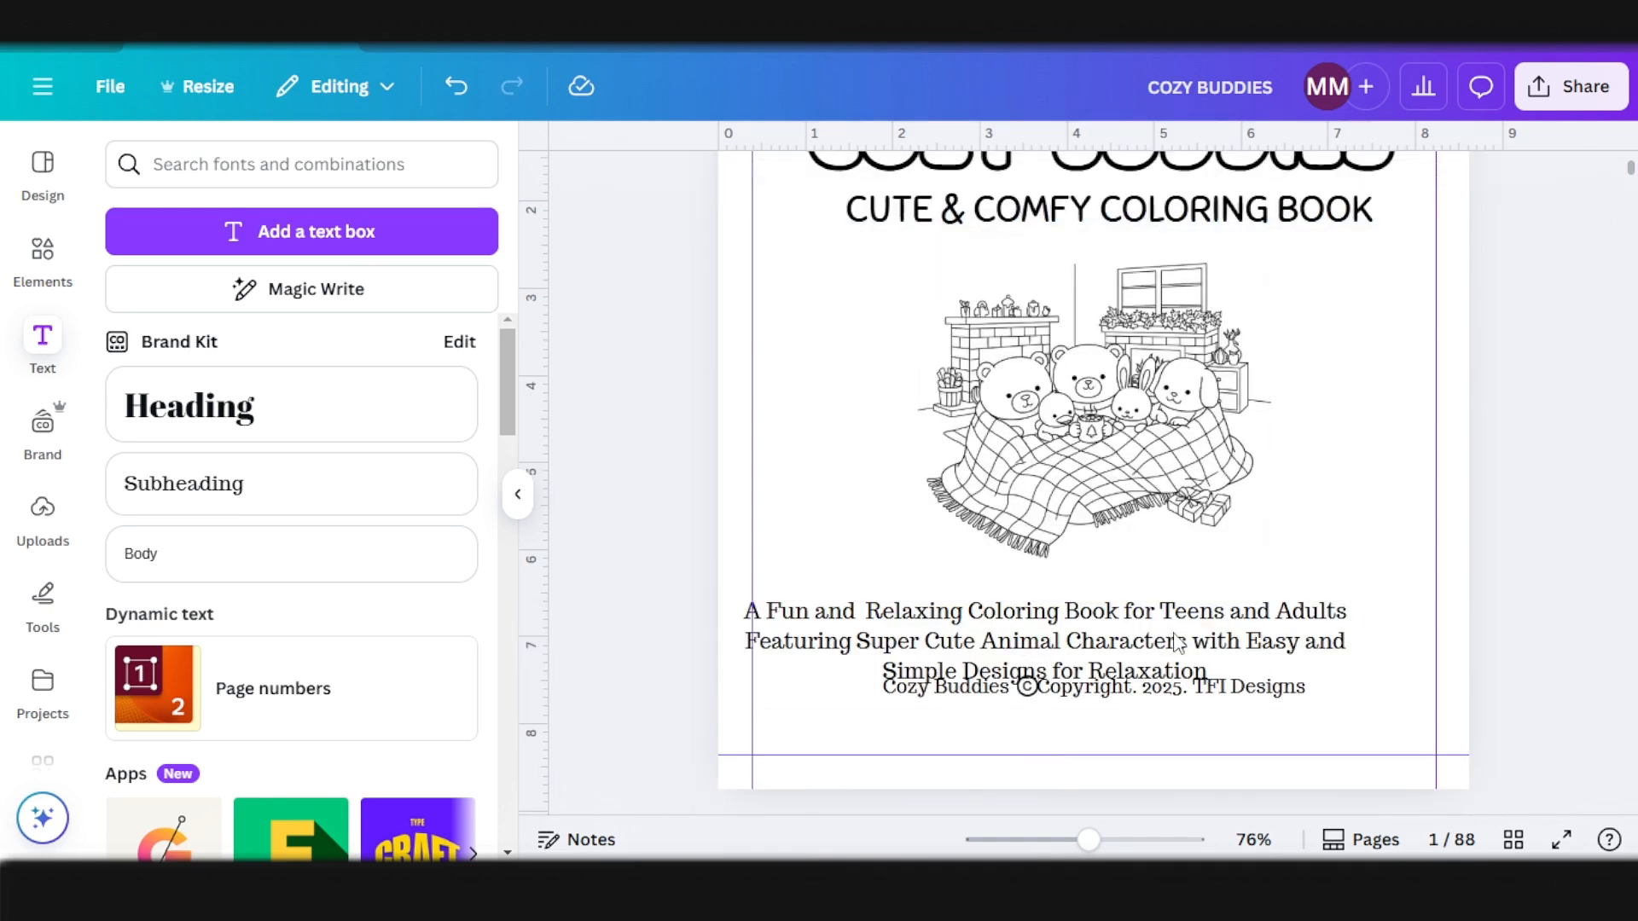
{"action": "left_click_drag", "start_coordinate": [1174, 646], "coordinate": [1210, 639]}
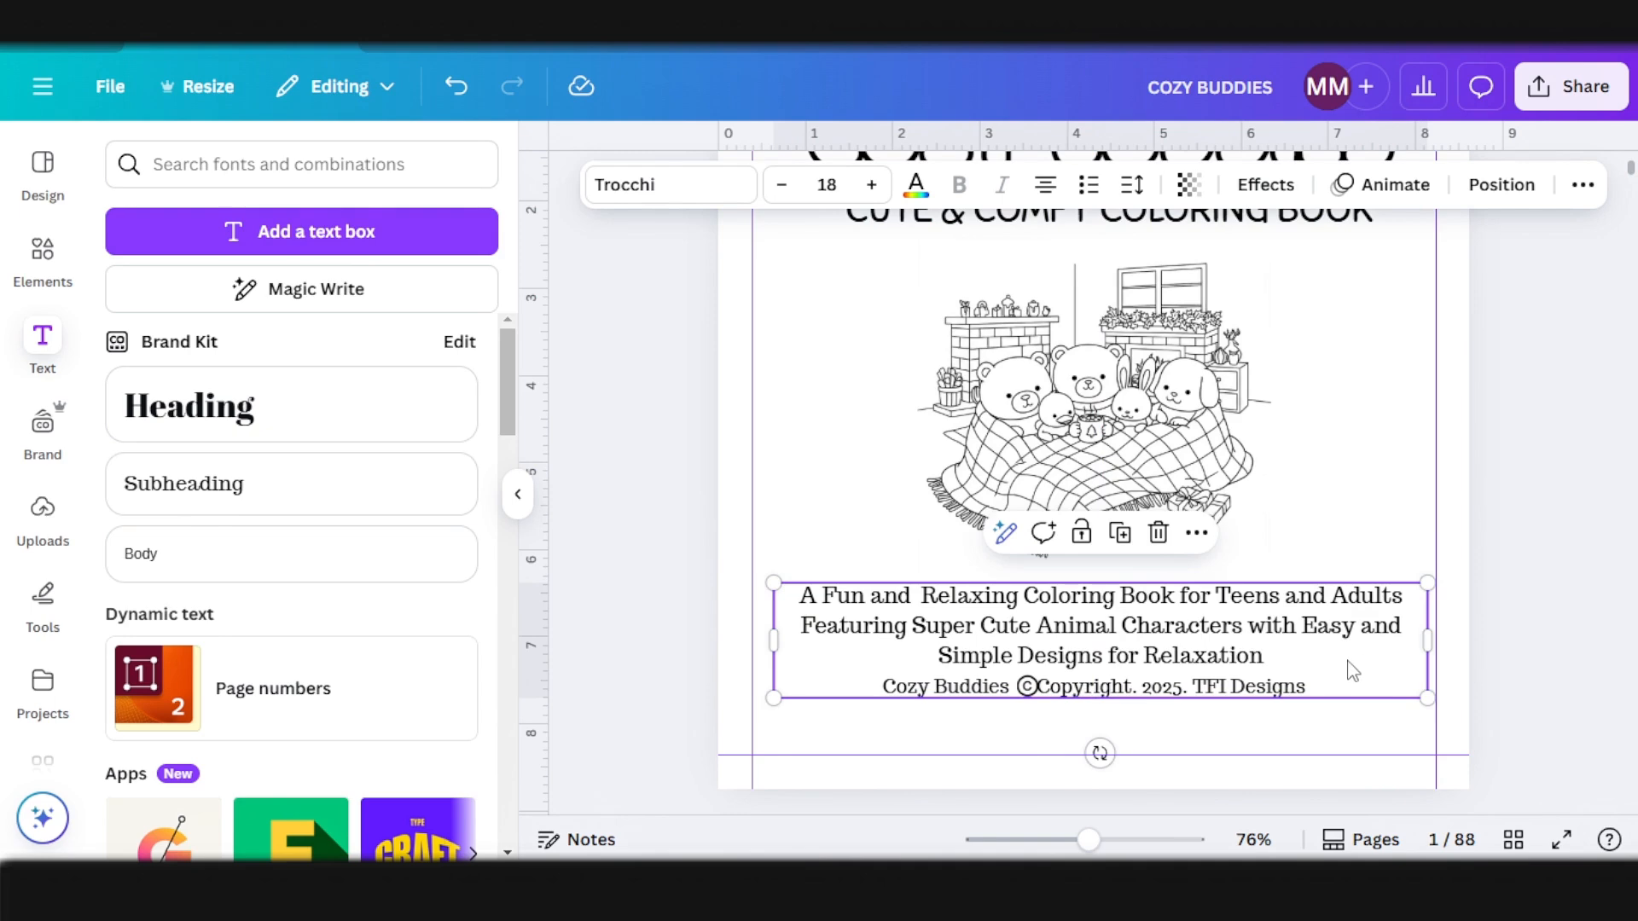
{"action": "left_click", "coordinate": [1525, 662]}
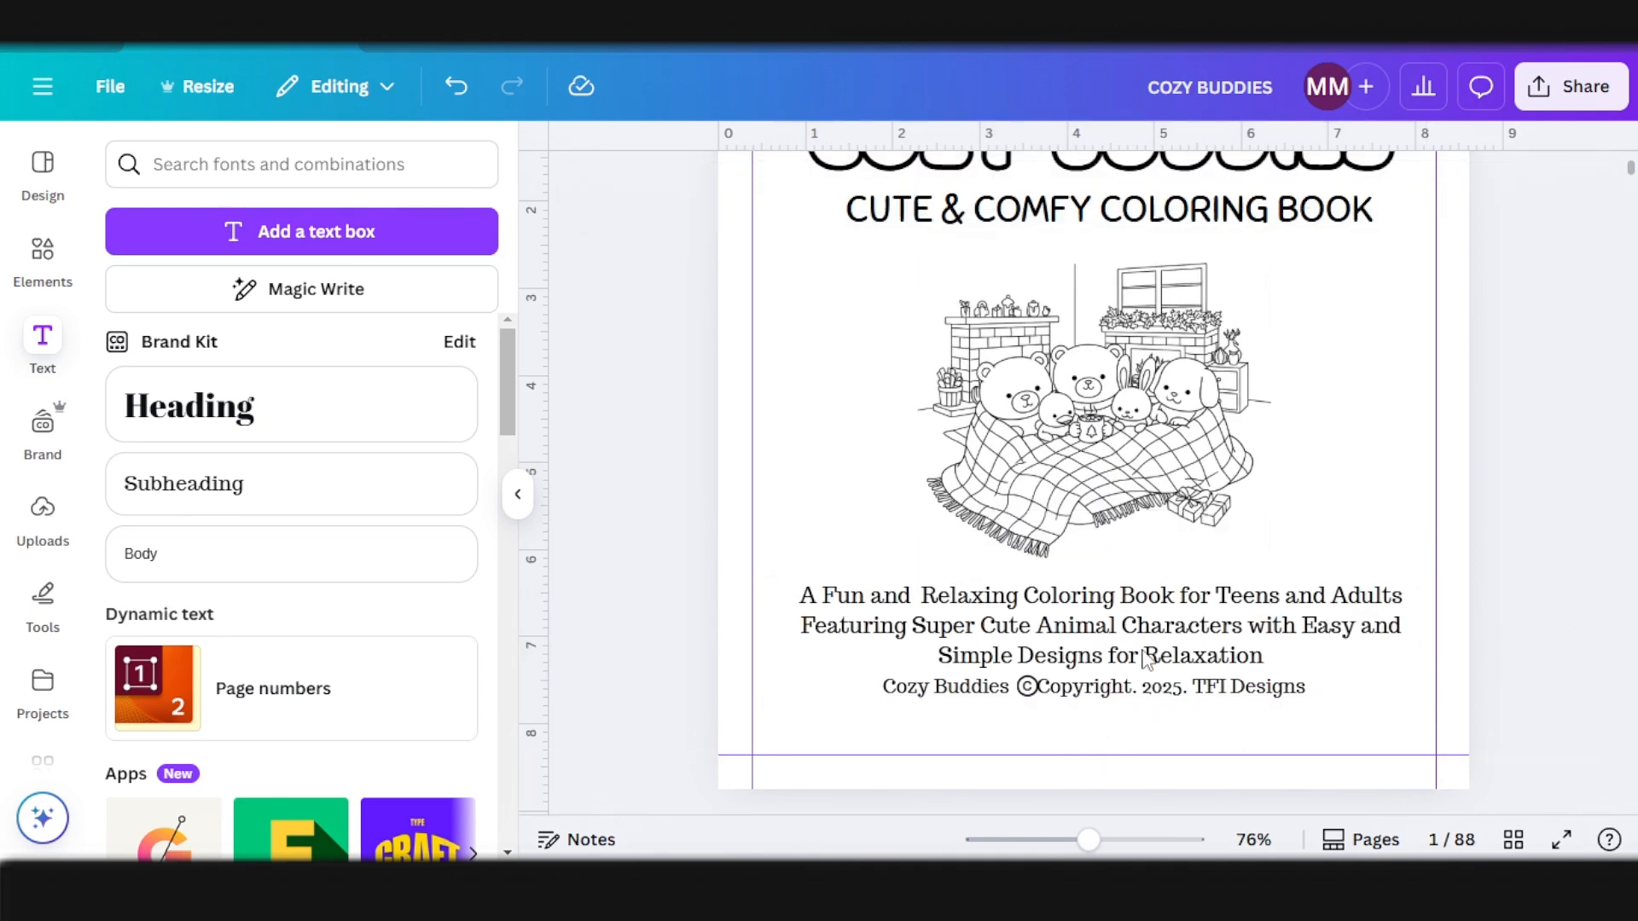
{"action": "left_click", "coordinate": [1157, 621]}
{"action": "scroll", "coordinate": [1178, 512], "scroll_direction": "up", "scroll_amount": 2}
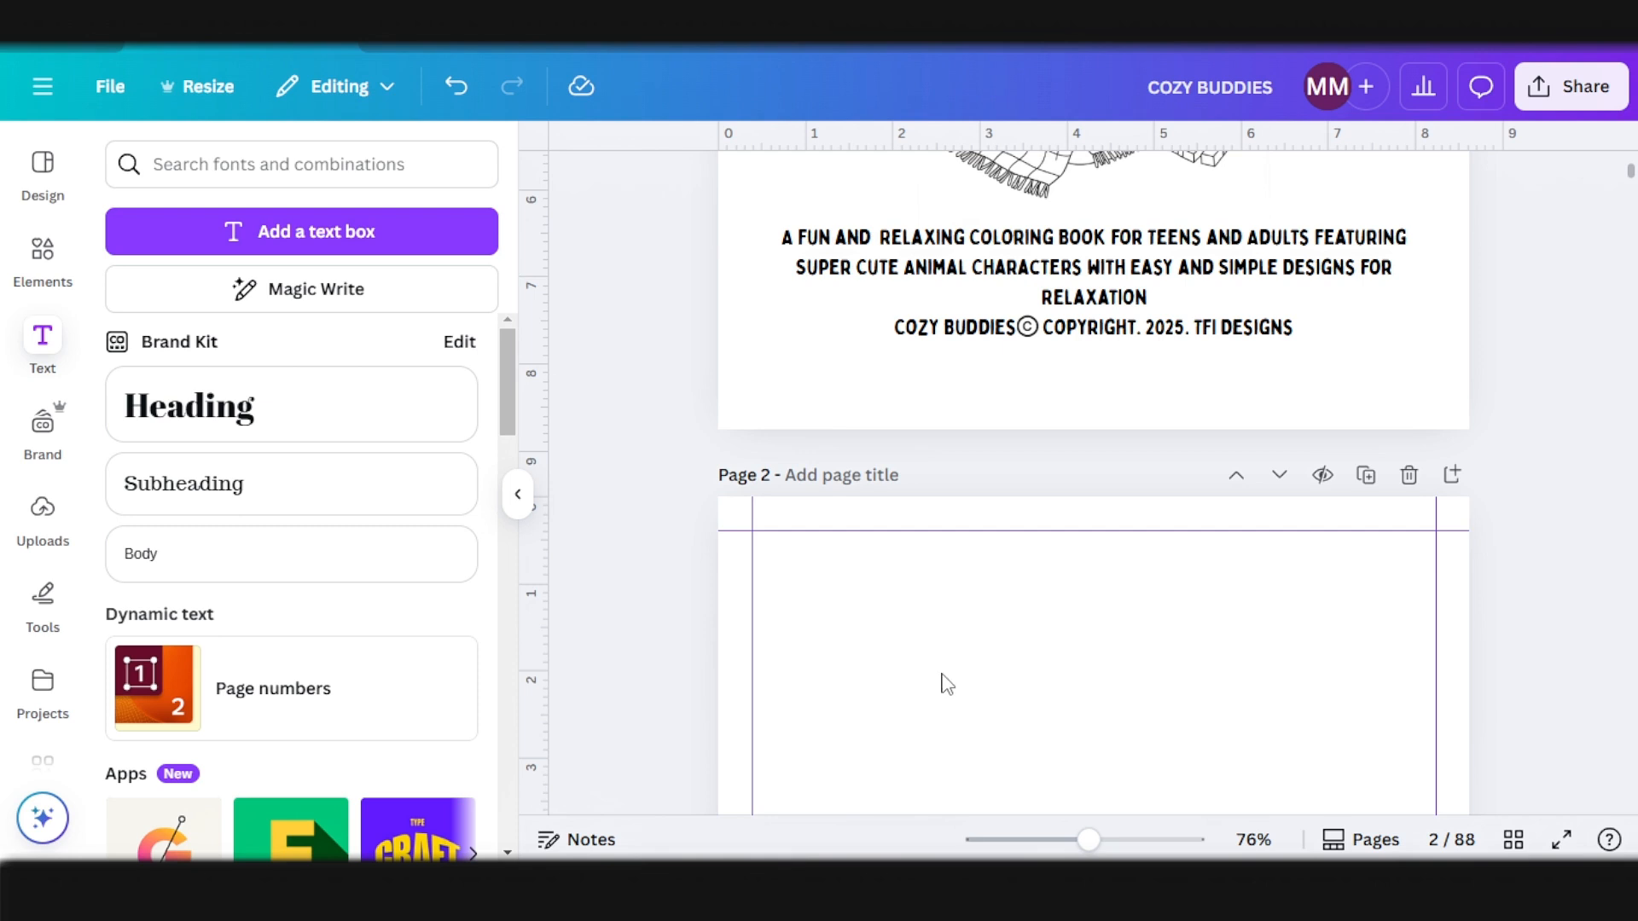
Step: Add the heading "THIS BOOK BELONGS TO" on page 3, enlarge it to size 40.6 and center it across the page
{"action": "scroll", "coordinate": [947, 684], "scroll_direction": "down", "scroll_amount": 12}
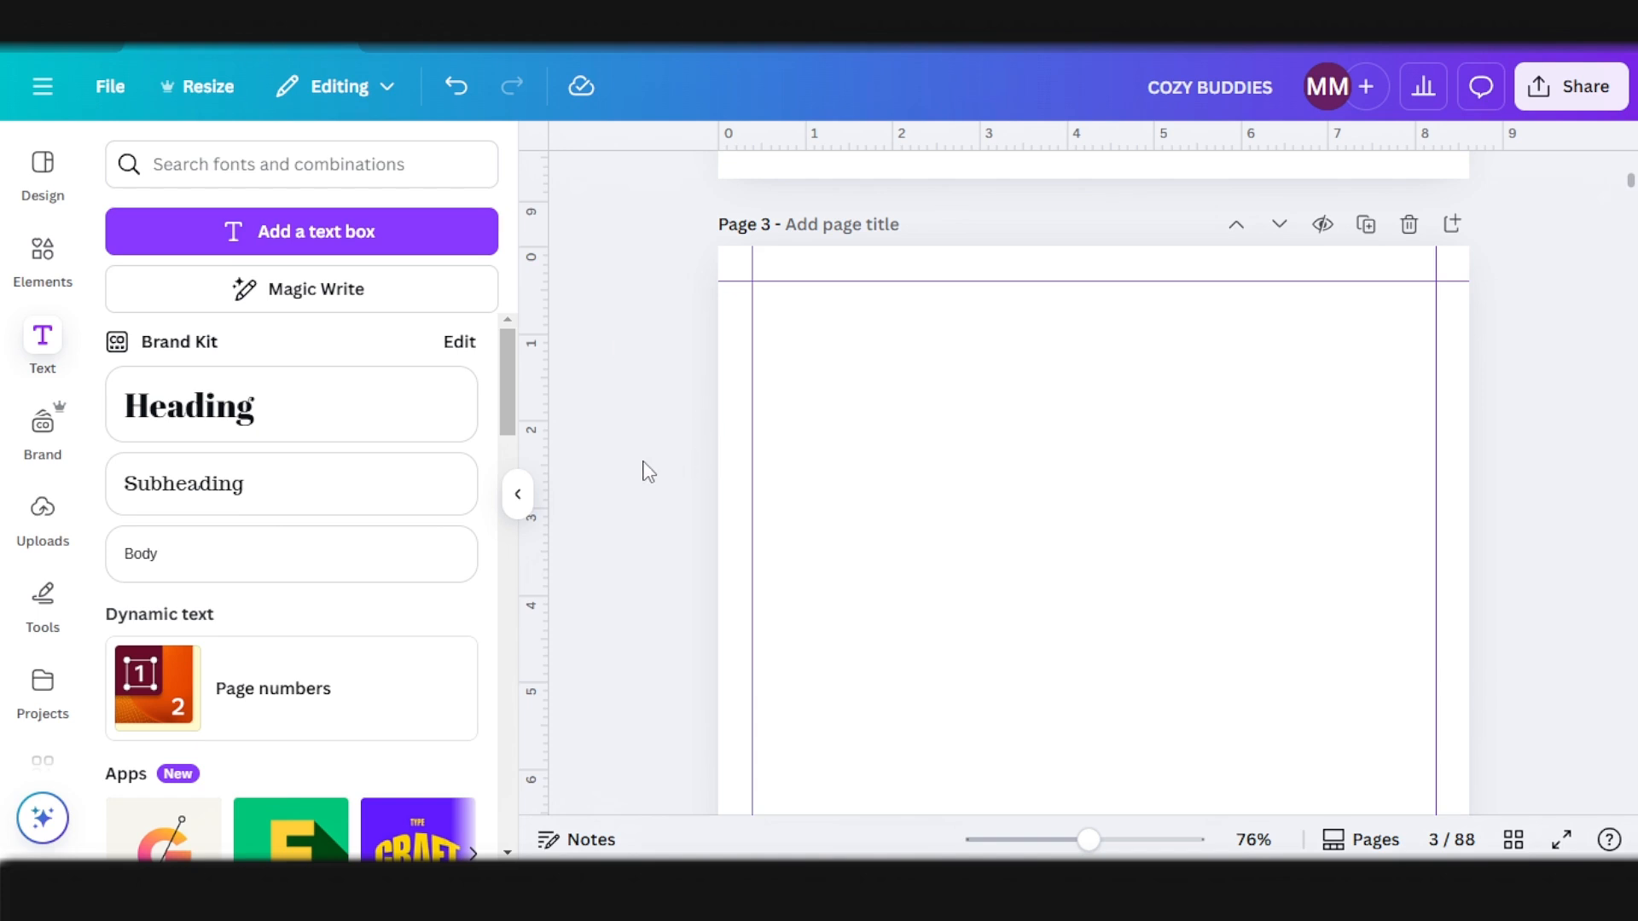
{"action": "left_click", "coordinate": [296, 385]}
{"action": "type", "text": "THIS BOOK BELONGS TO"}
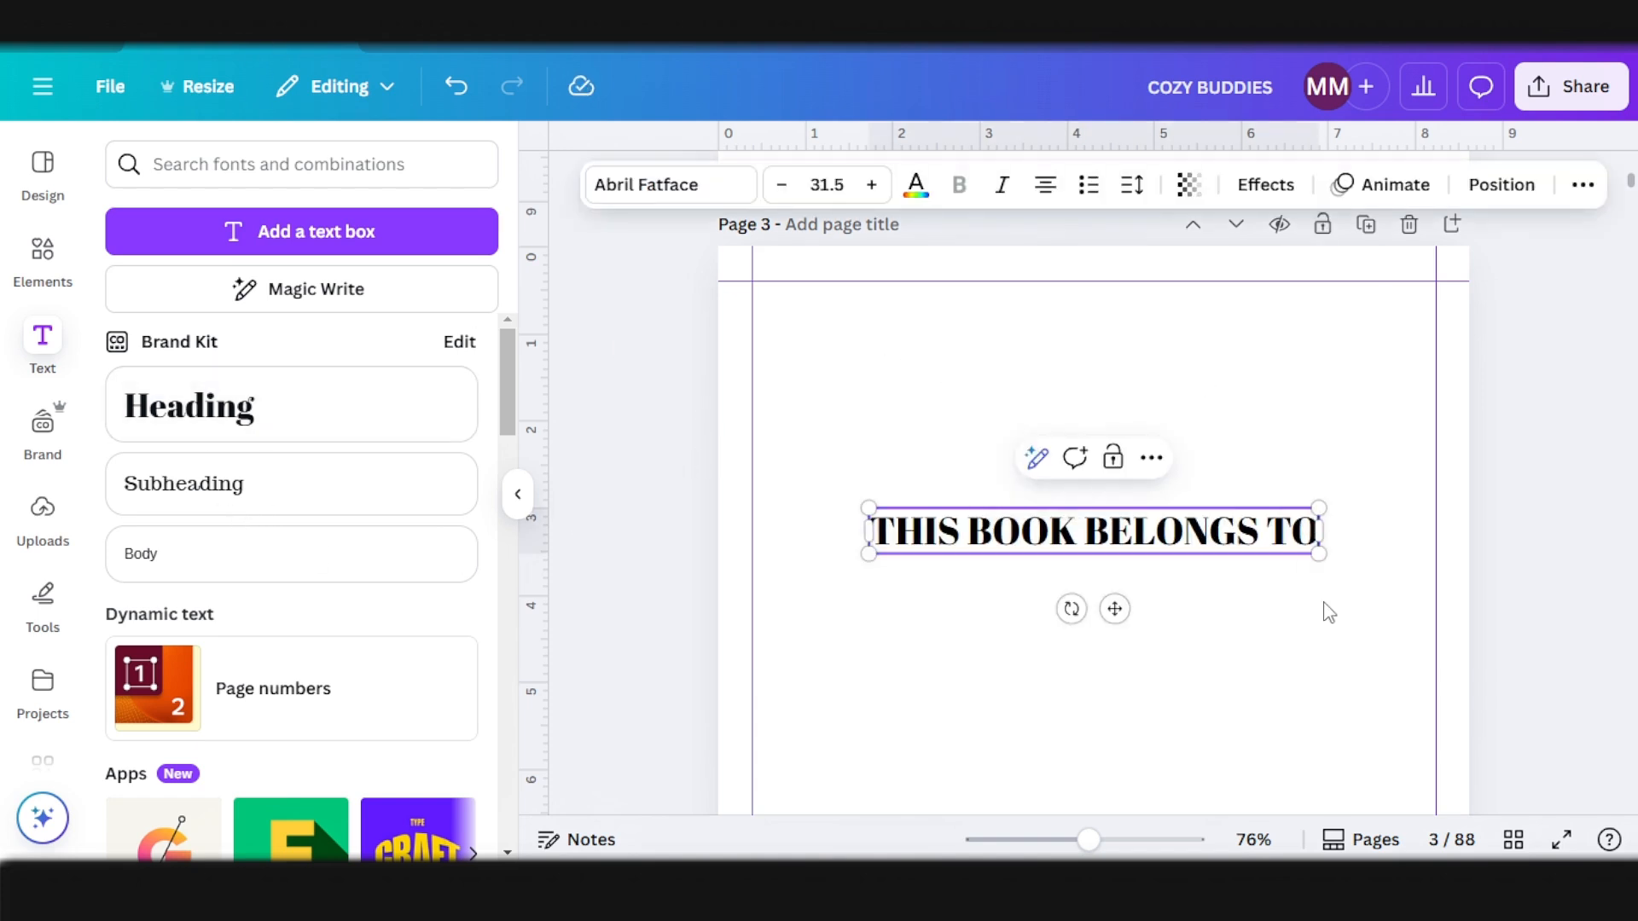
{"action": "left_click", "coordinate": [1321, 522]}
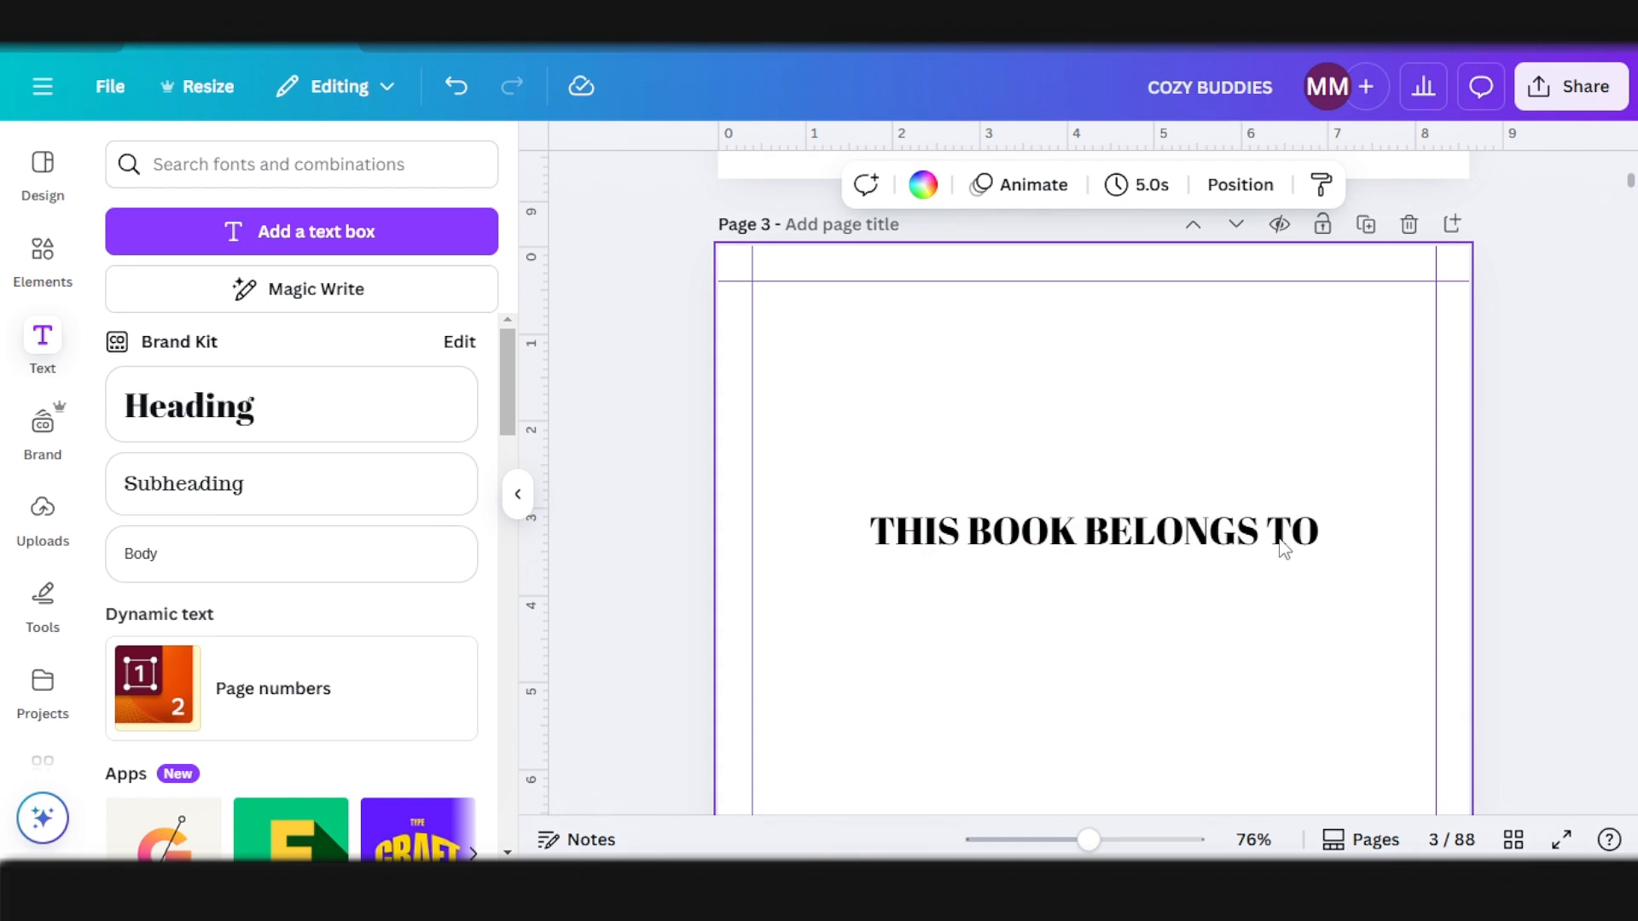
{"action": "left_click", "coordinate": [1296, 546]}
{"action": "left_click_drag", "start_coordinate": [1316, 552], "coordinate": [1444, 569]}
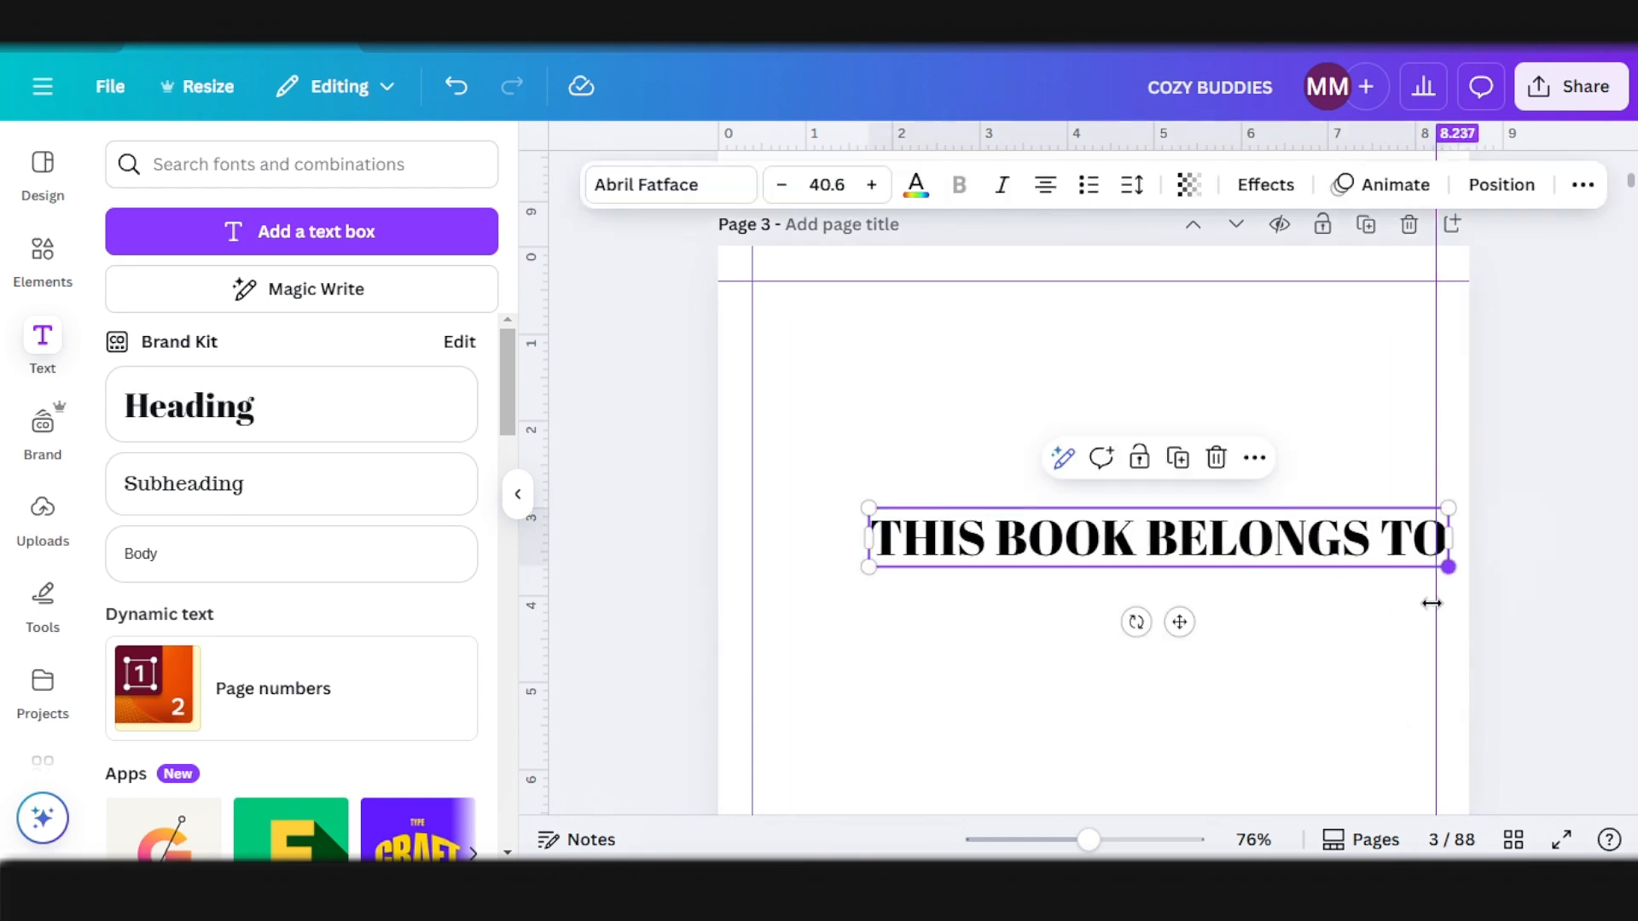
{"action": "left_click_drag", "start_coordinate": [1182, 623], "coordinate": [1114, 653]}
Step: Copy the COZY BUDDIES title's style onto the page 3 heading and fit it on one centered line at size 38.5
{"action": "scroll", "coordinate": [1338, 450], "scroll_direction": "up", "scroll_amount": 10}
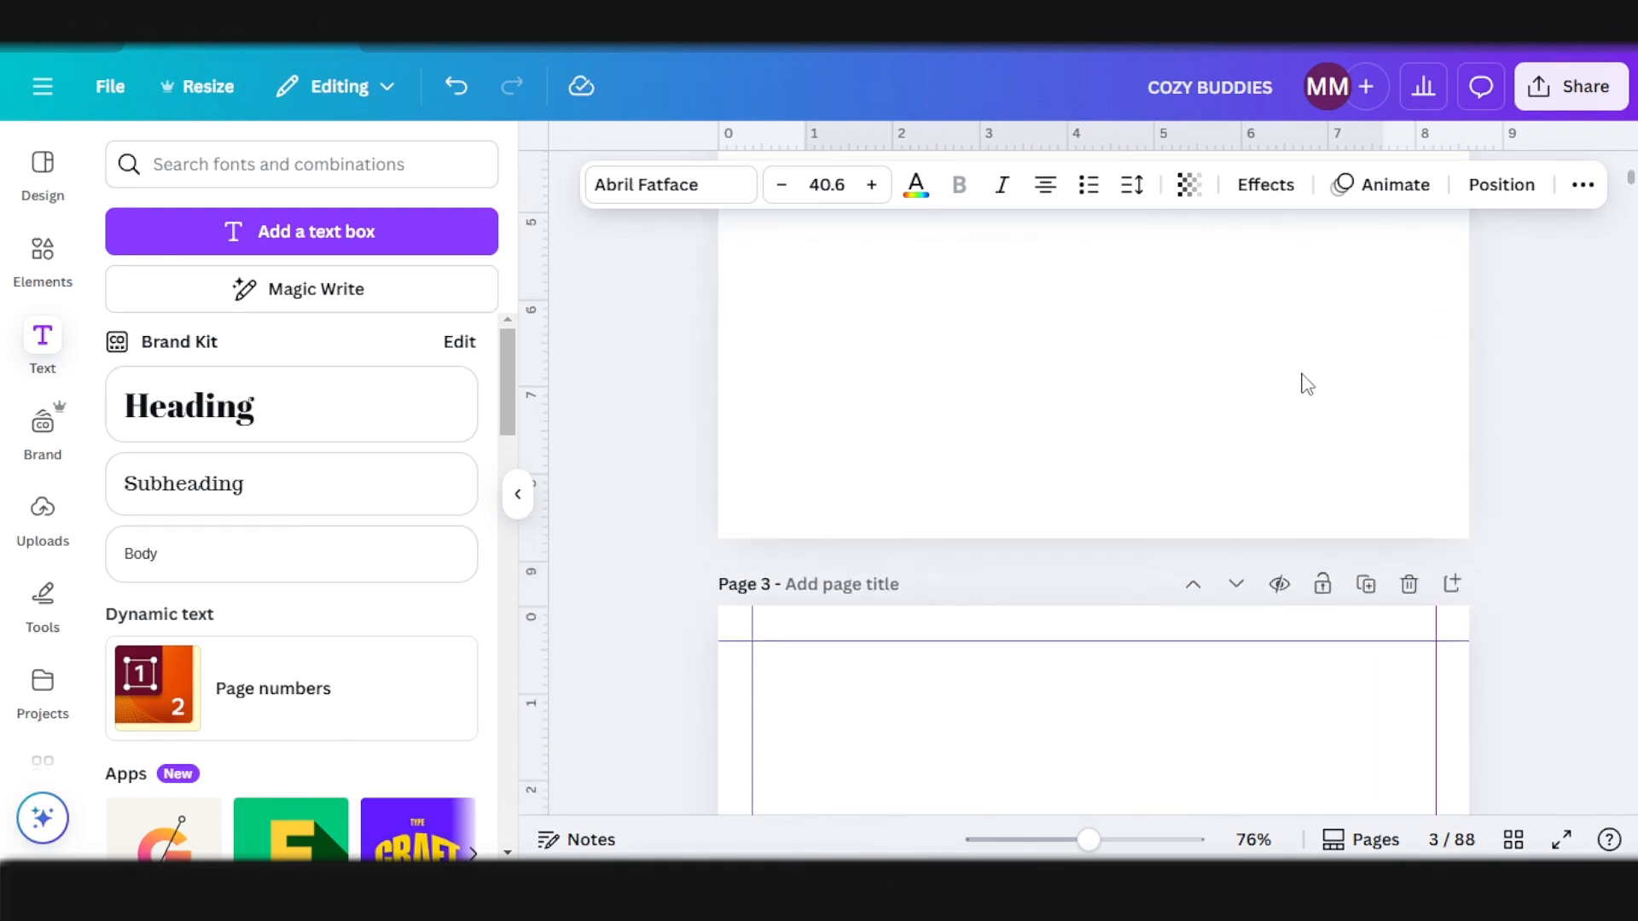
{"action": "scroll", "coordinate": [1564, 259], "scroll_direction": "up", "scroll_amount": 10}
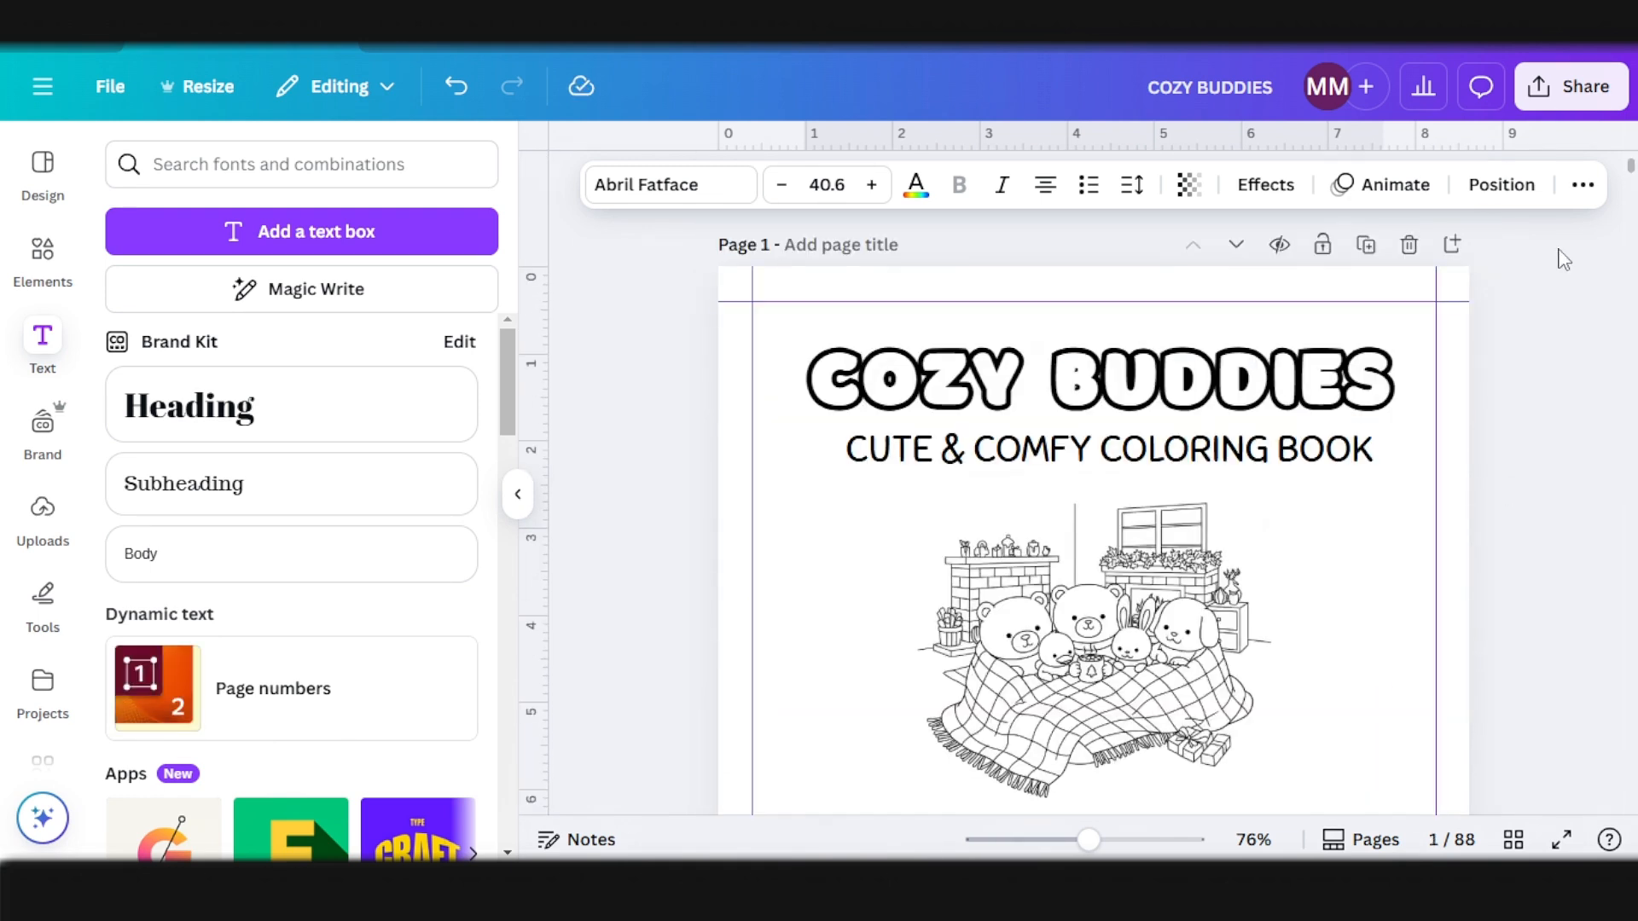
{"action": "left_click", "coordinate": [1234, 384]}
{"action": "left_click", "coordinate": [1582, 184]}
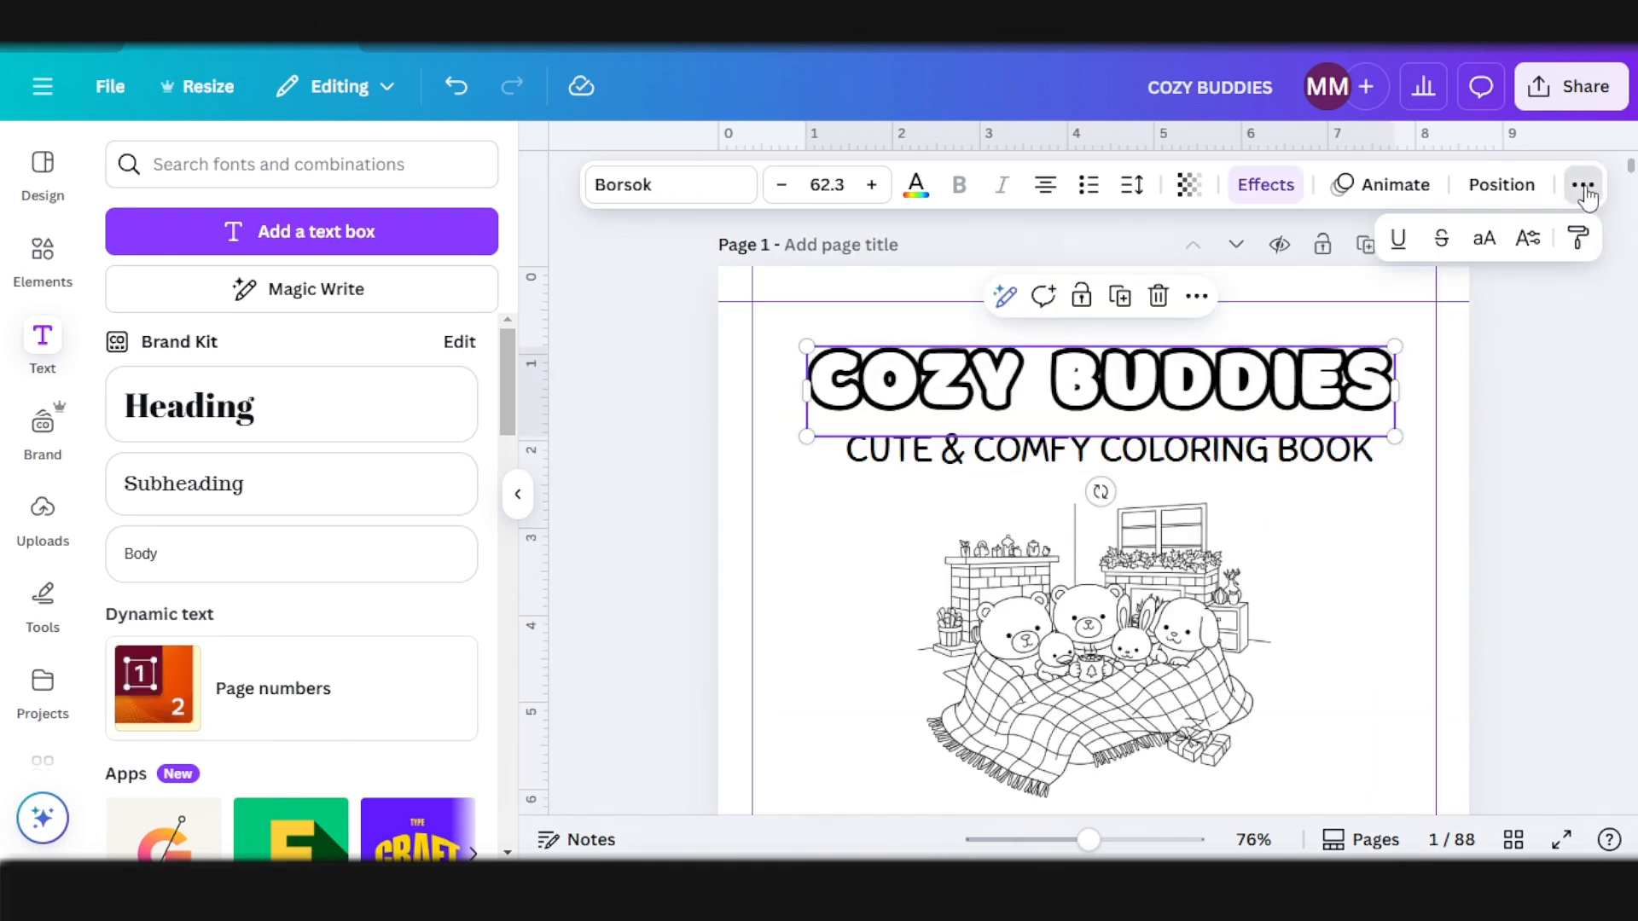
{"action": "left_click", "coordinate": [1578, 237]}
{"action": "scroll", "coordinate": [1257, 614], "scroll_direction": "down", "scroll_amount": 15}
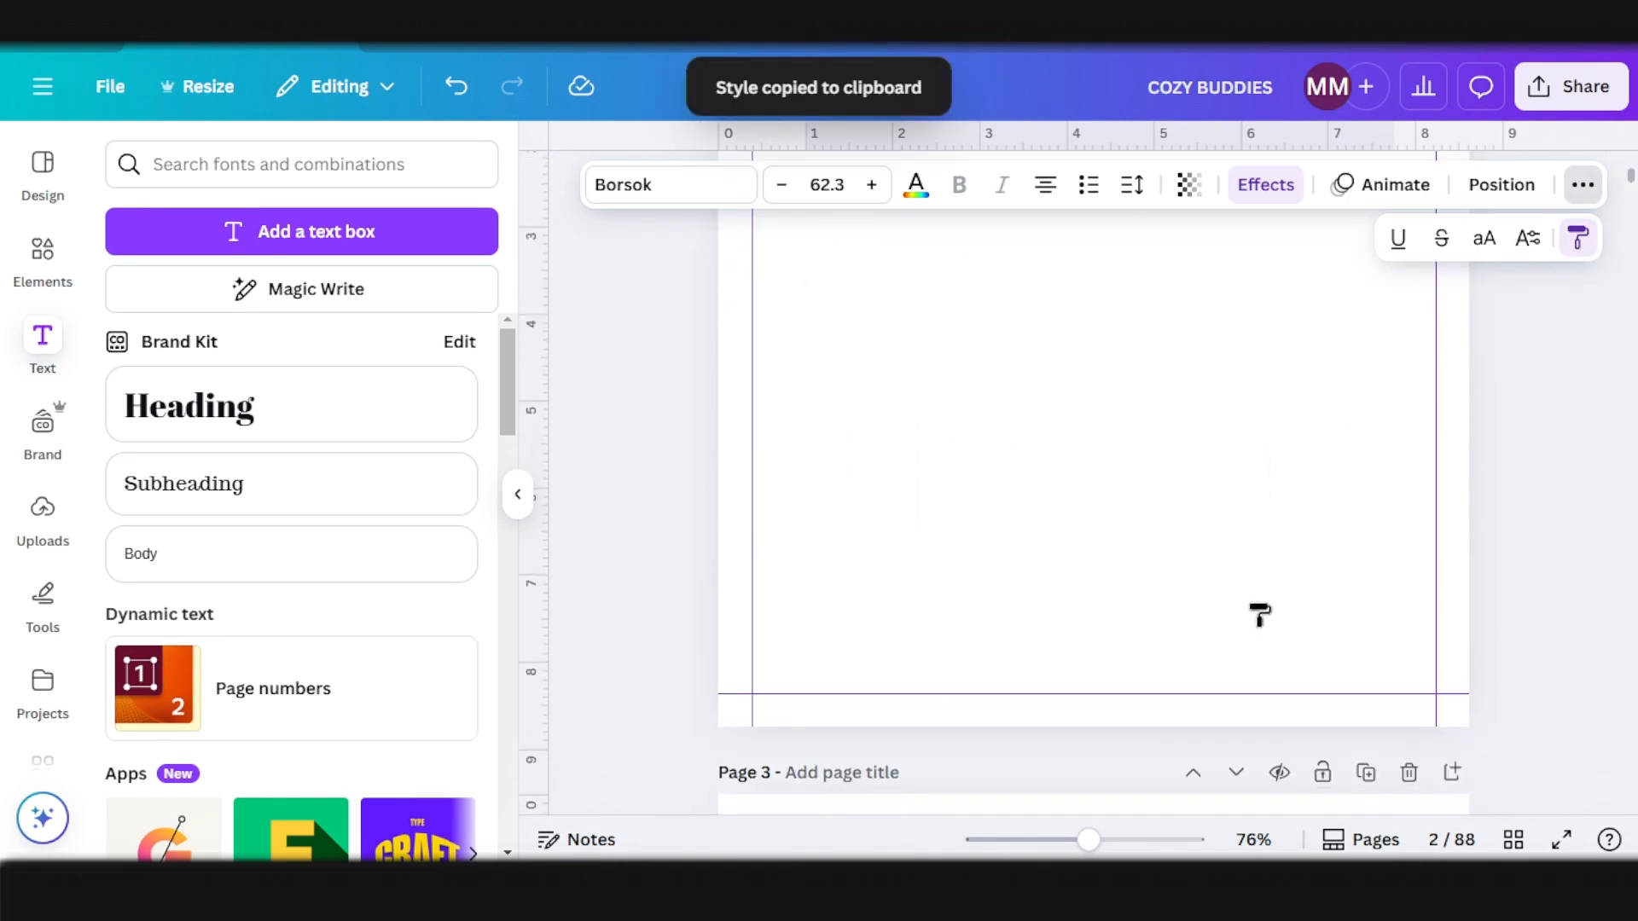
{"action": "scroll", "coordinate": [1241, 647], "scroll_direction": "down", "scroll_amount": 5}
{"action": "left_click", "coordinate": [1254, 446]}
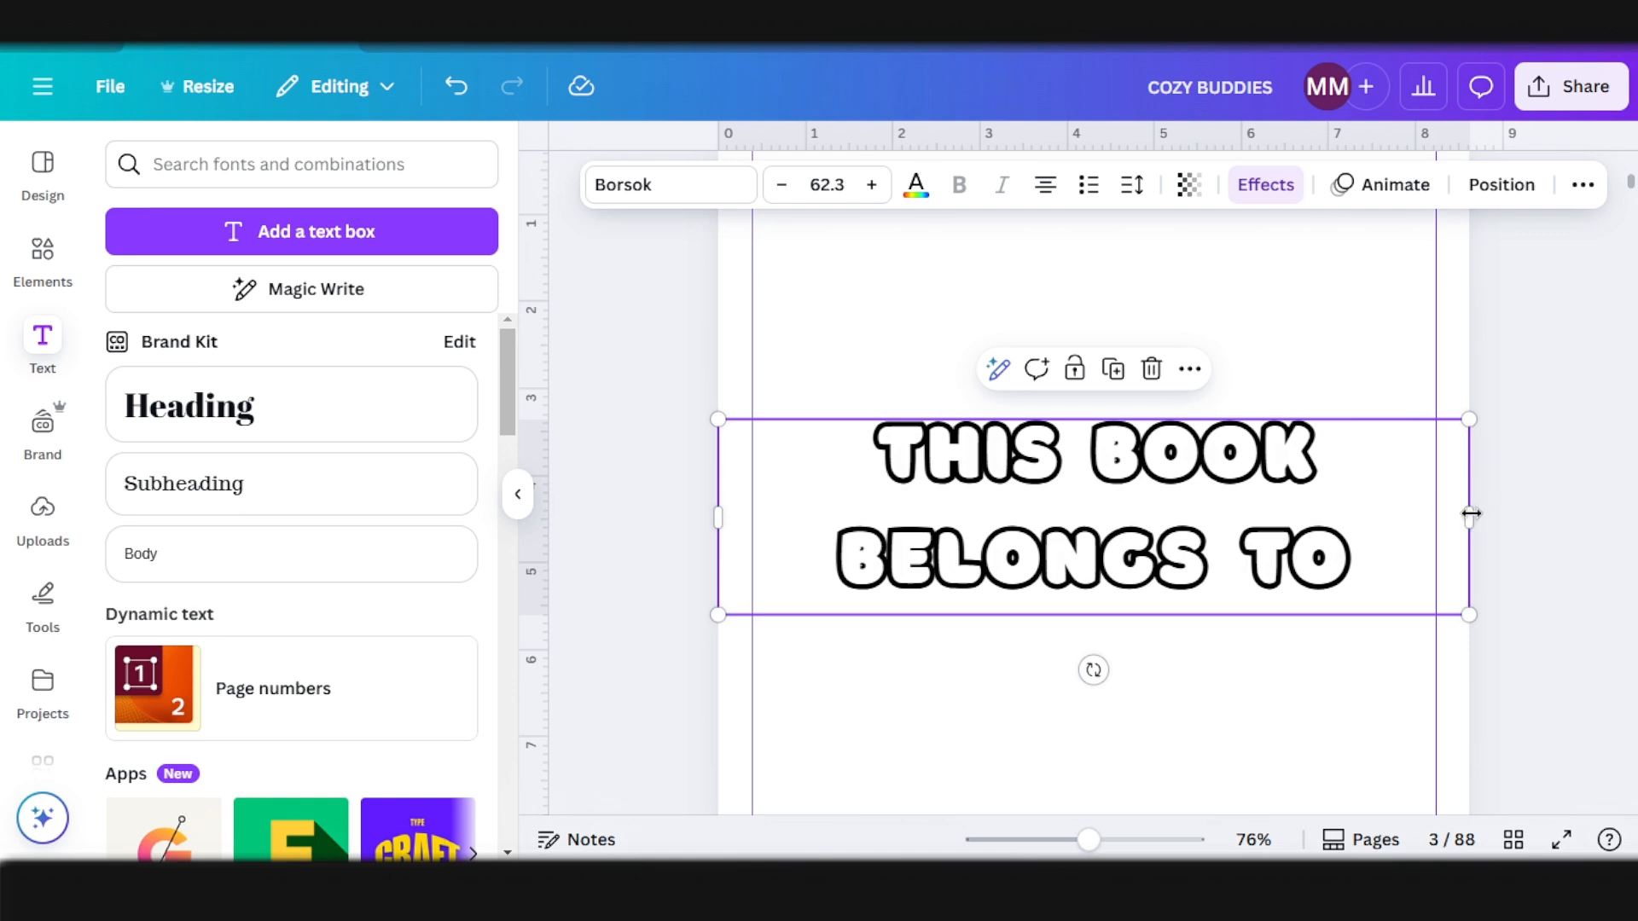
{"action": "left_click_drag", "start_coordinate": [1471, 514], "coordinate": [1335, 515]}
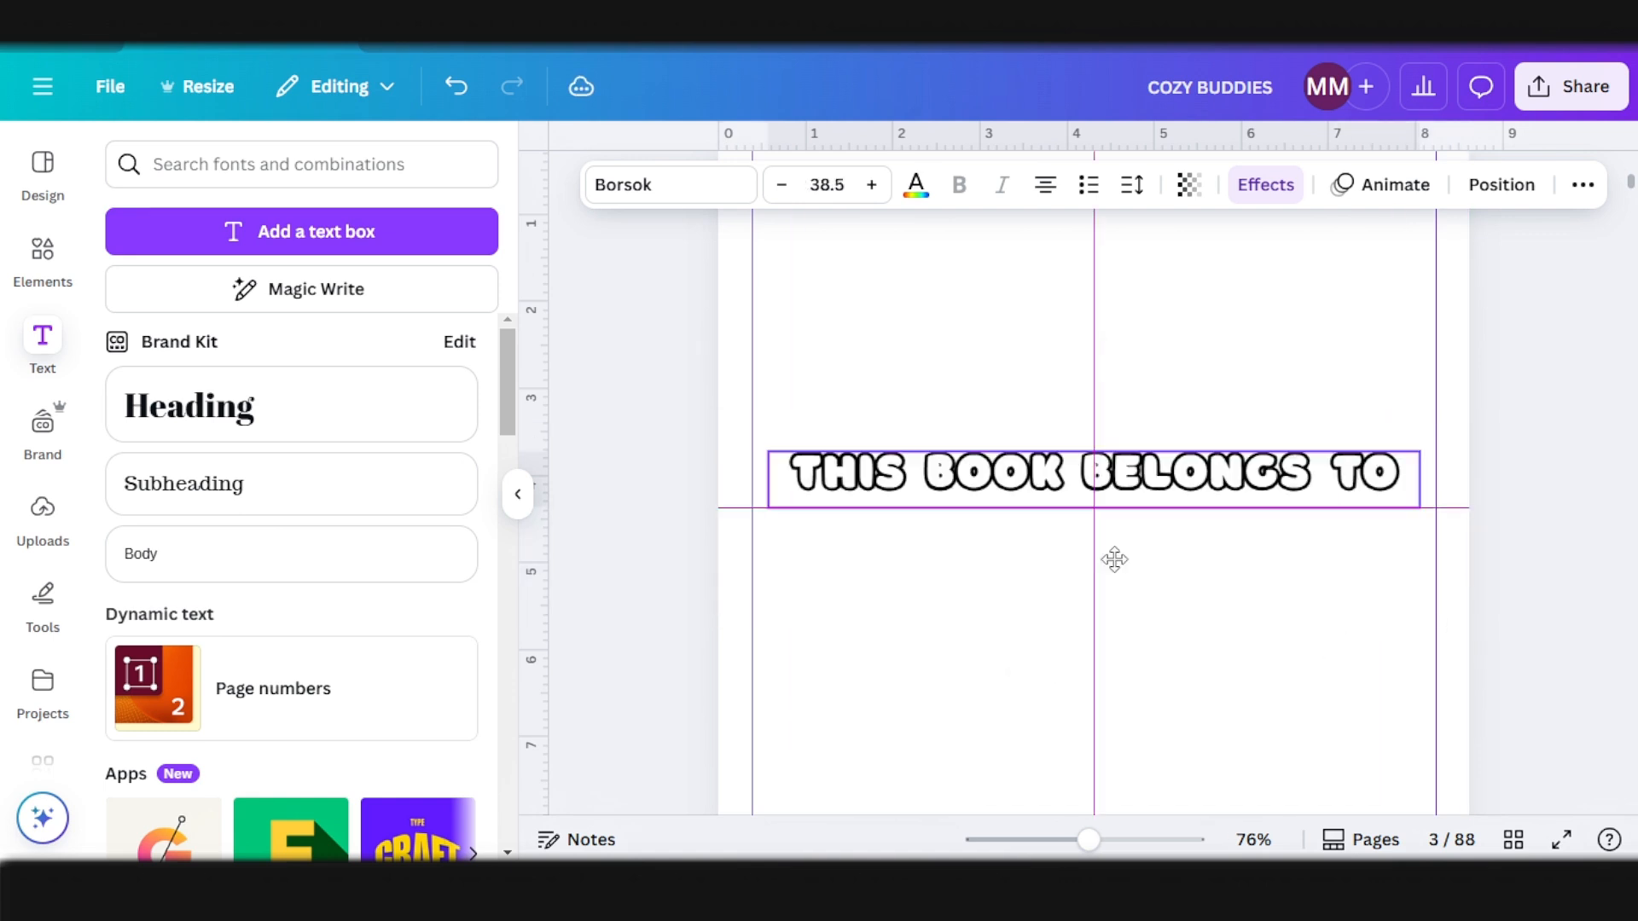
{"action": "left_click_drag", "start_coordinate": [1115, 561], "coordinate": [1115, 563]}
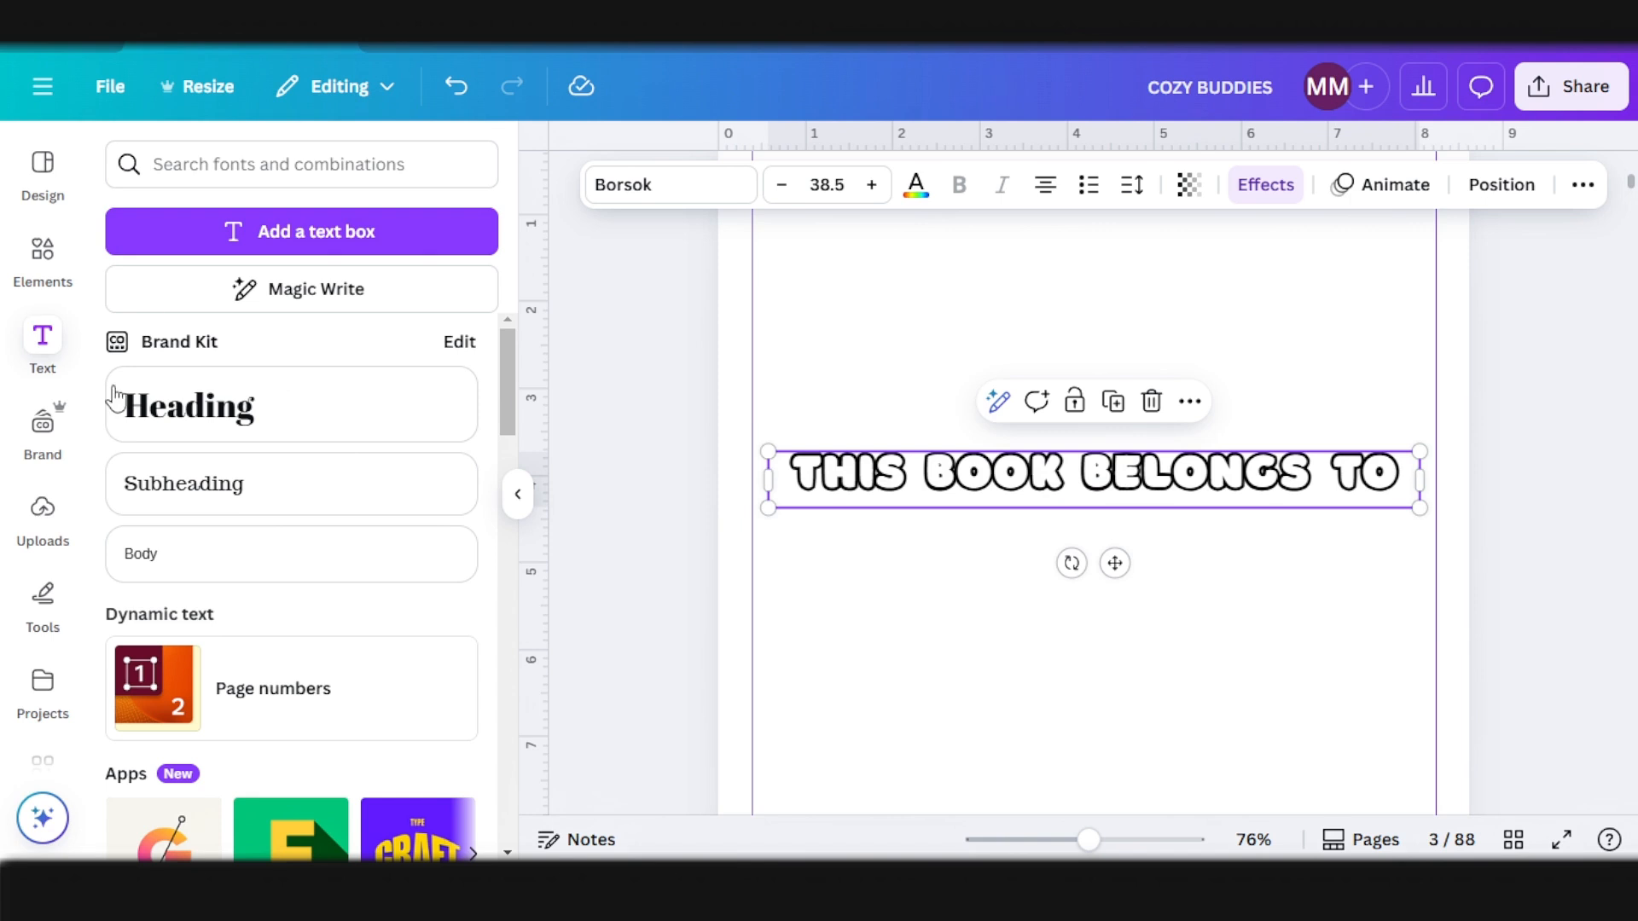
Step: Search the graphics elements for "LINES" and add the thin straight horizontal line to page 3
{"action": "left_click", "coordinate": [43, 252]}
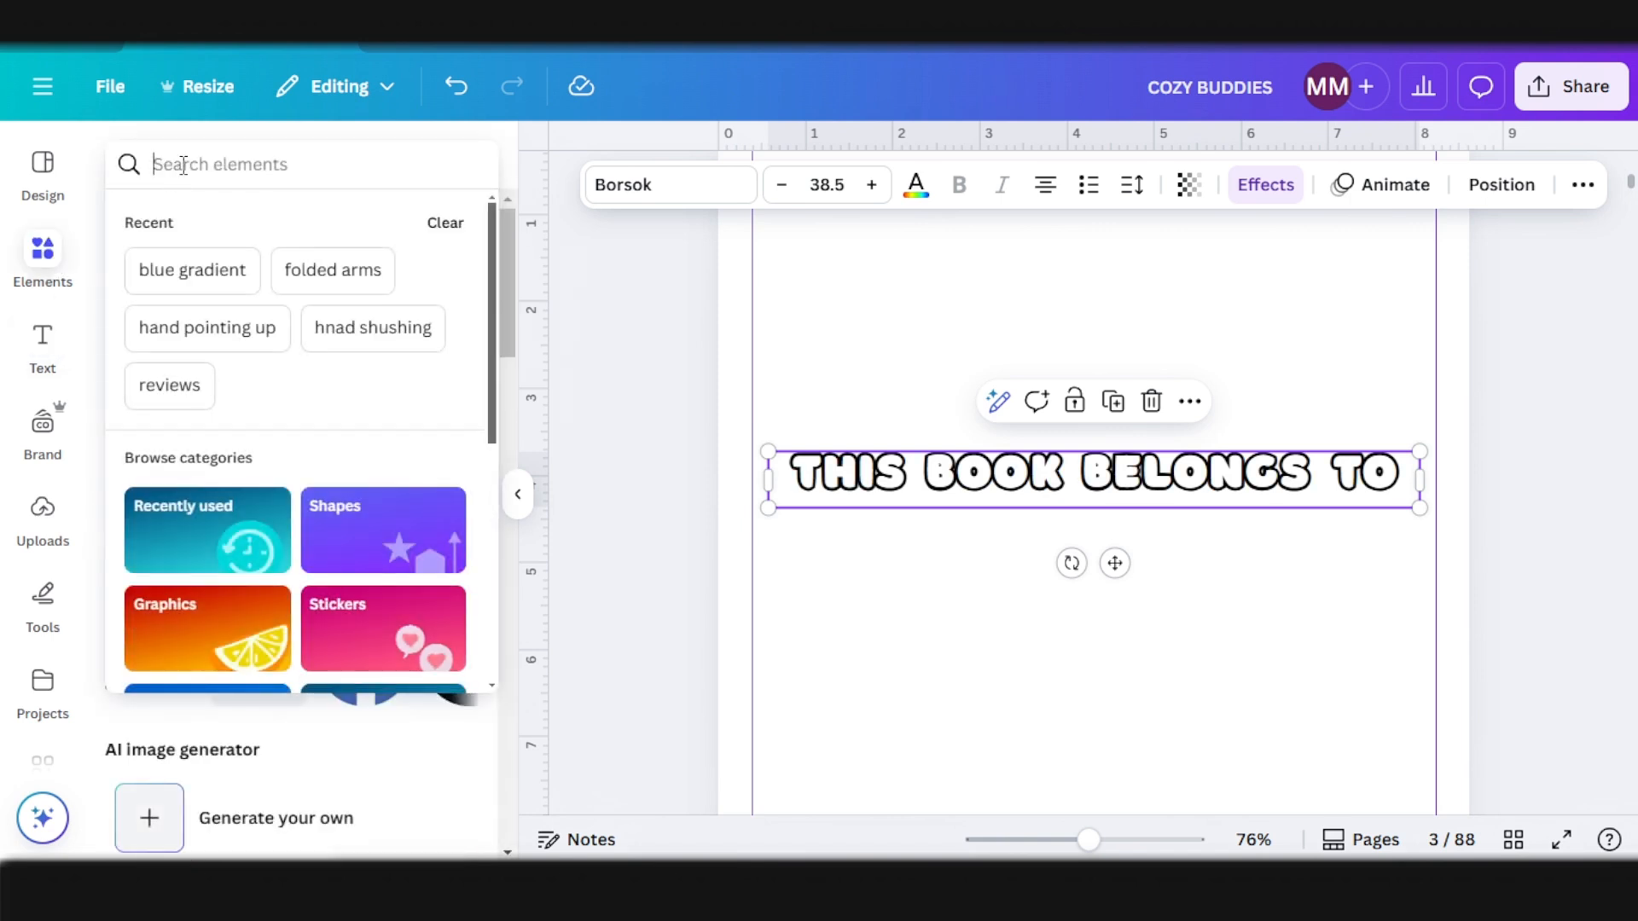
{"action": "type", "text": "LINES"}
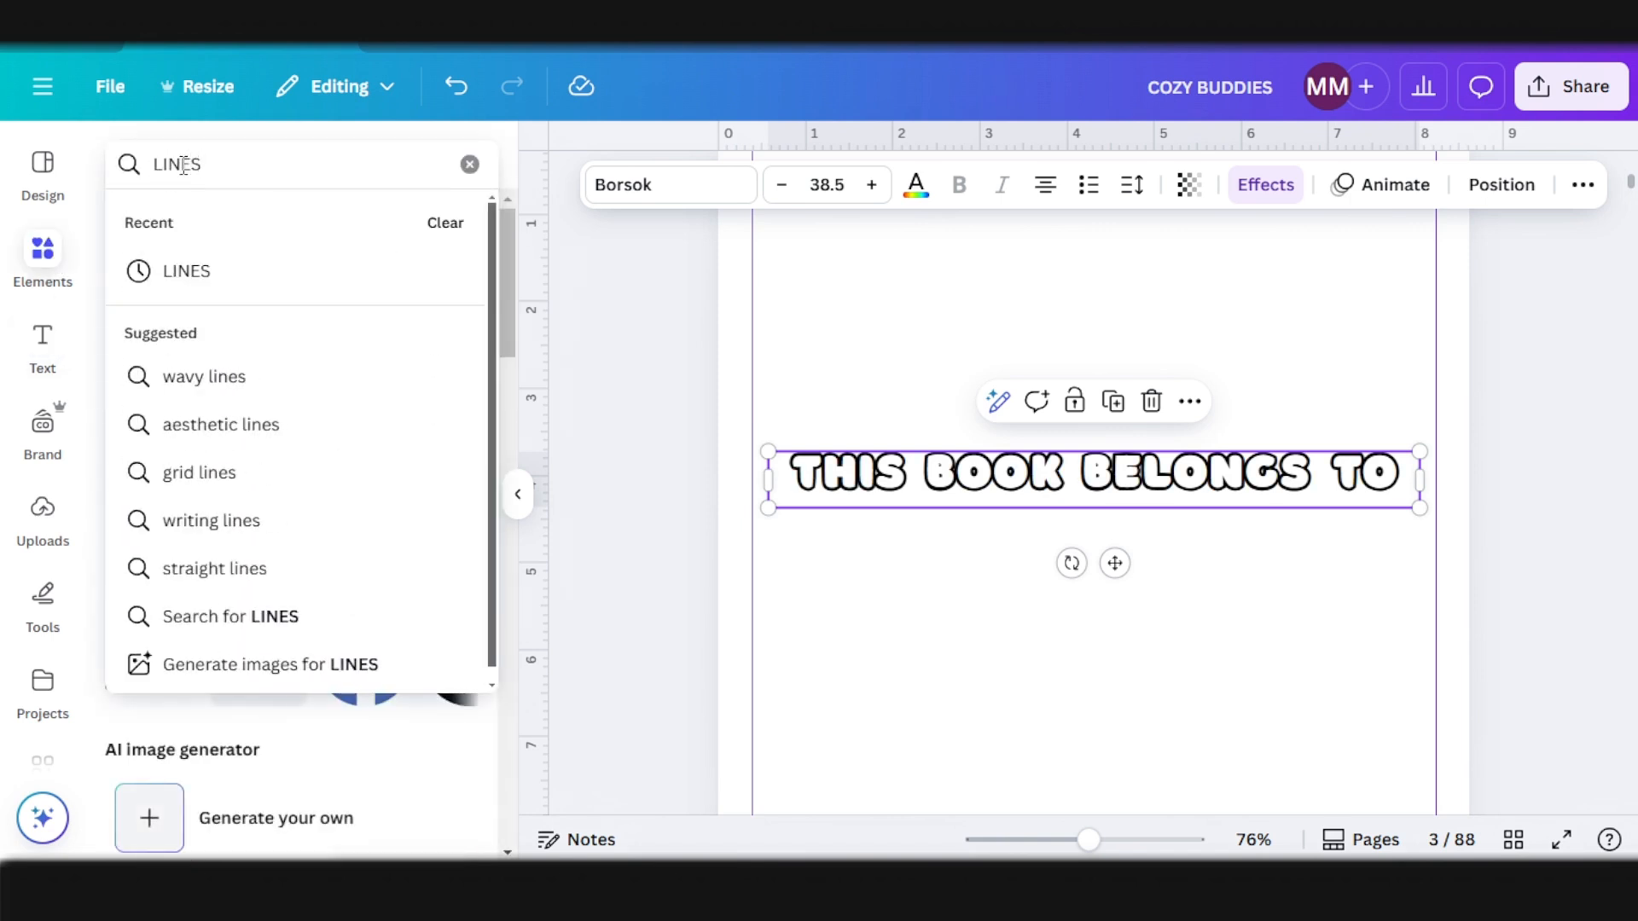
{"action": "key", "text": "Return"}
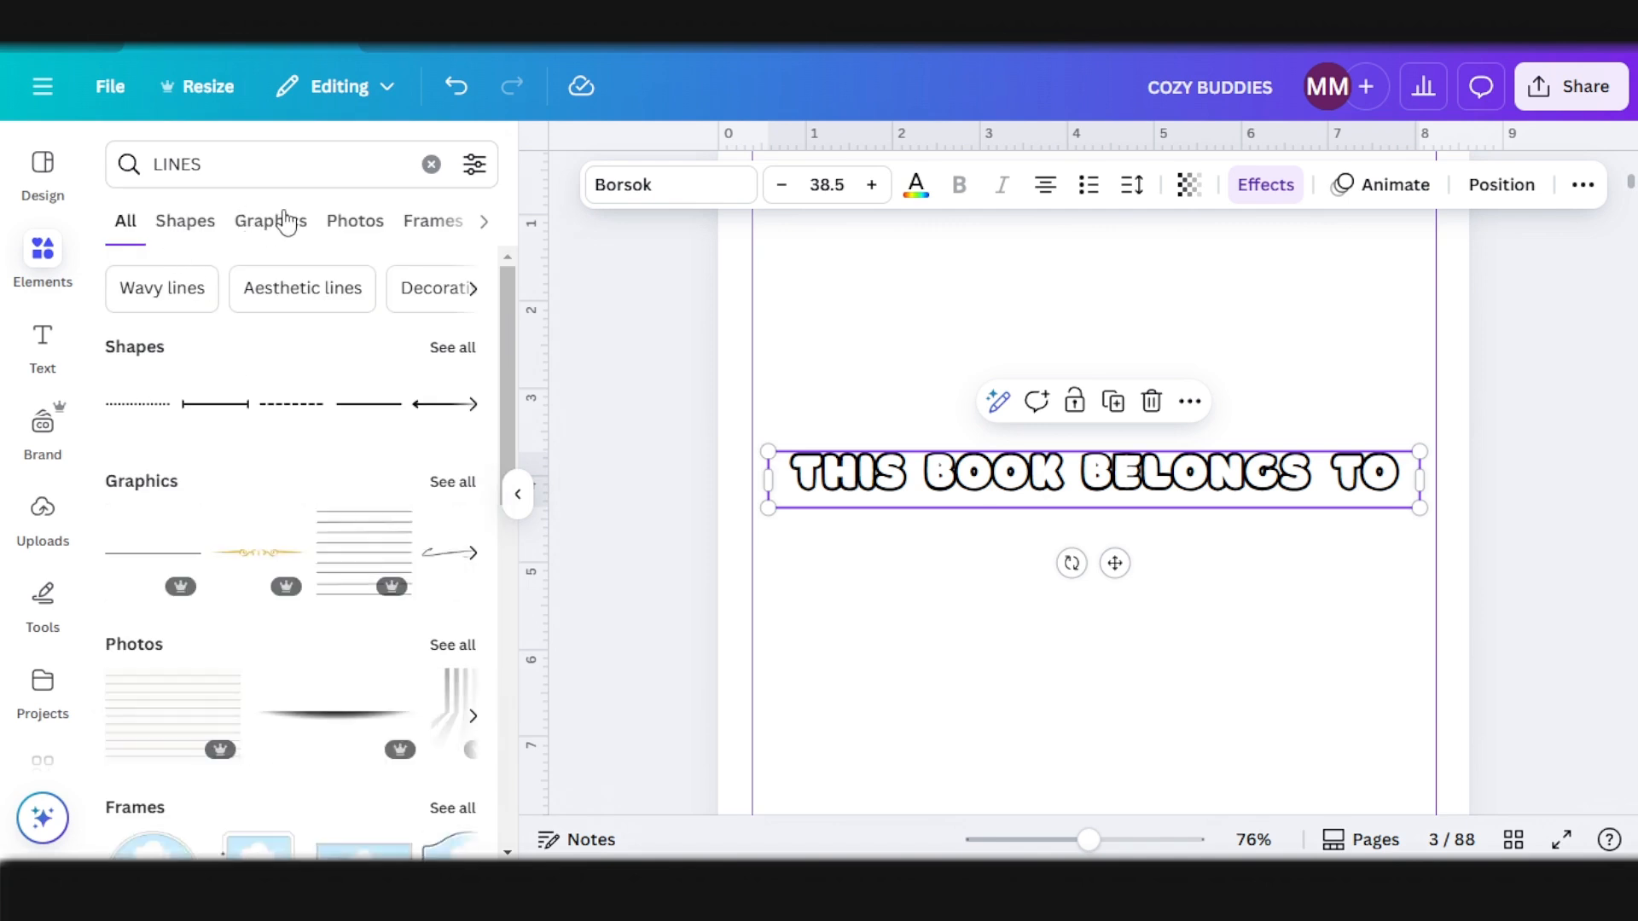
{"action": "left_click", "coordinate": [286, 223]}
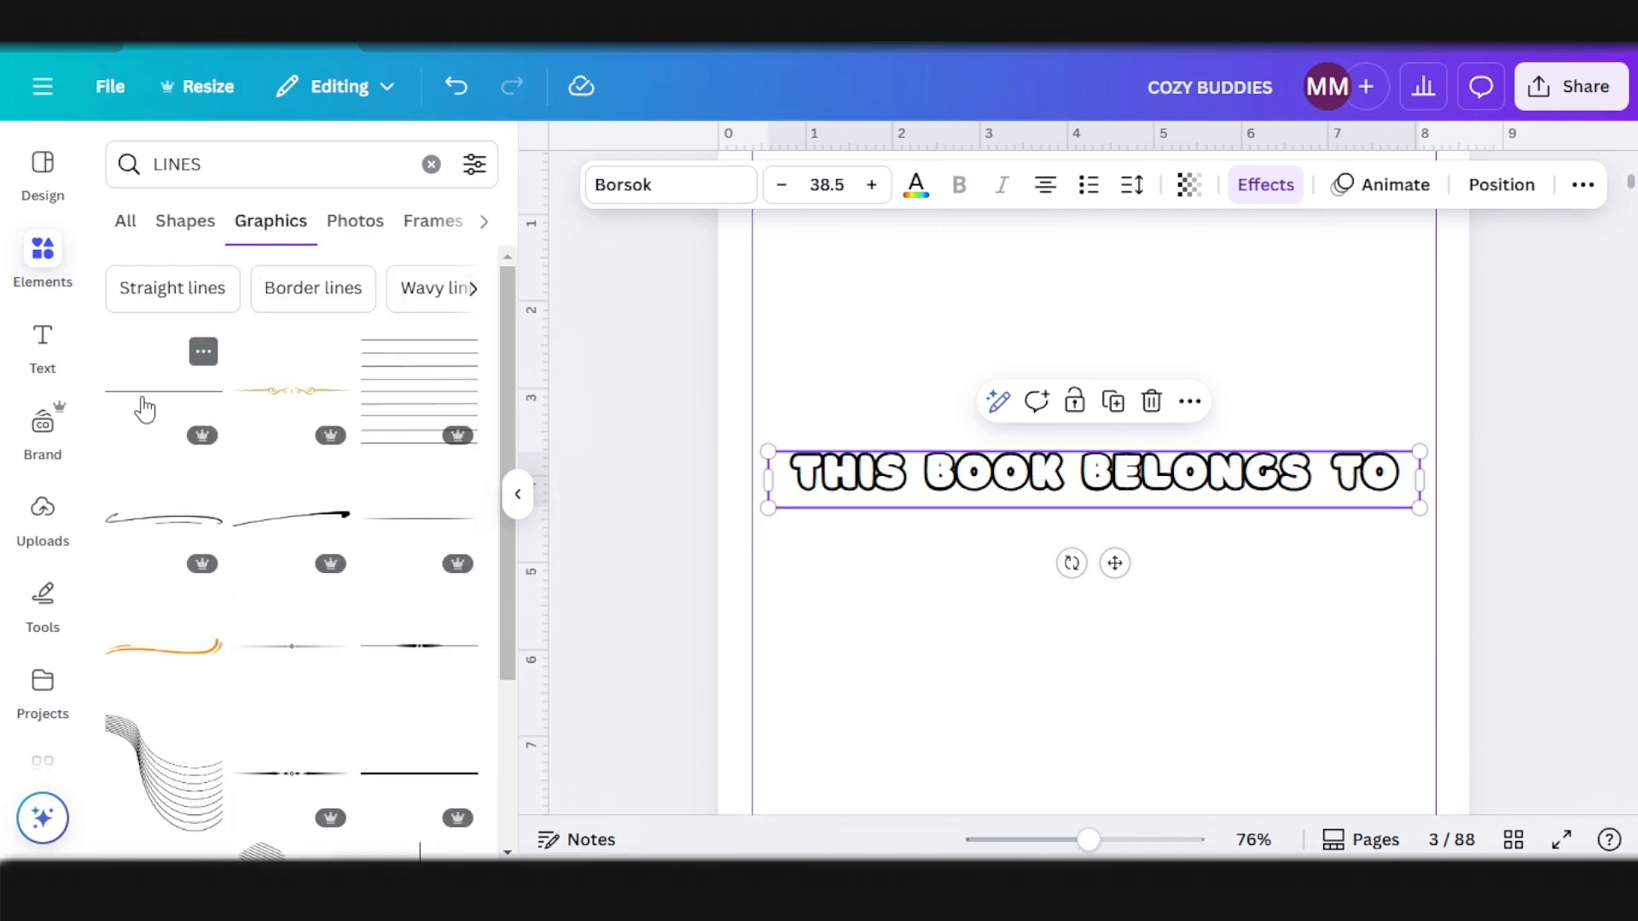
{"action": "left_click", "coordinate": [156, 399]}
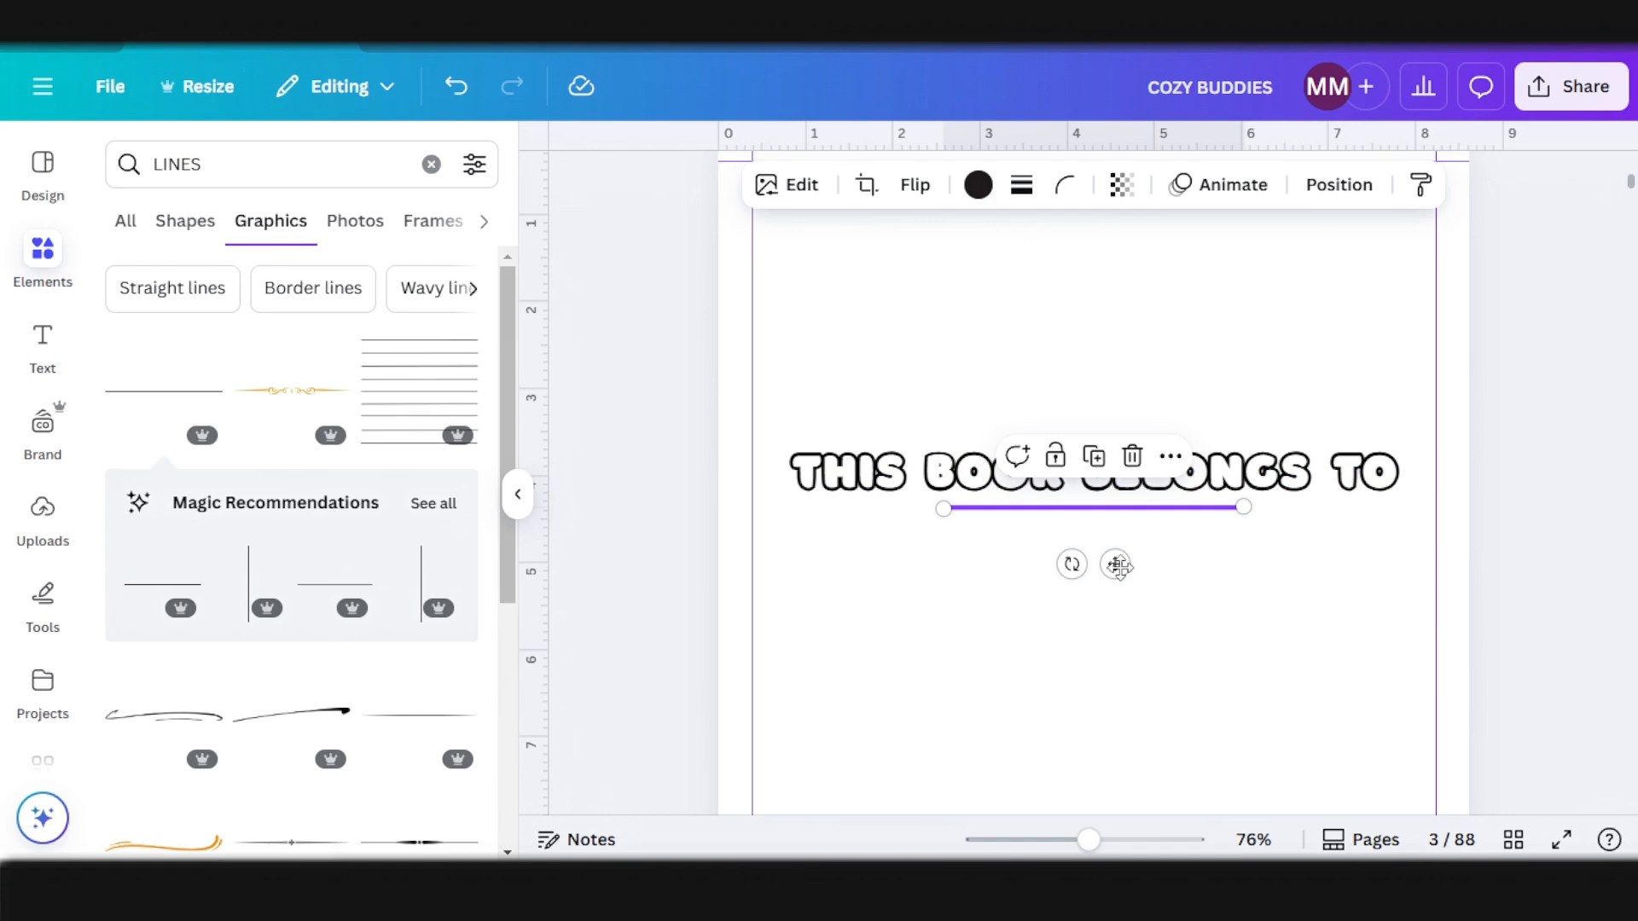
Step: Place the line below the "THIS BOOK BELONGS TO" heading and lengthen it to about the heading's width
{"action": "left_click_drag", "start_coordinate": [1113, 564], "coordinate": [958, 680]}
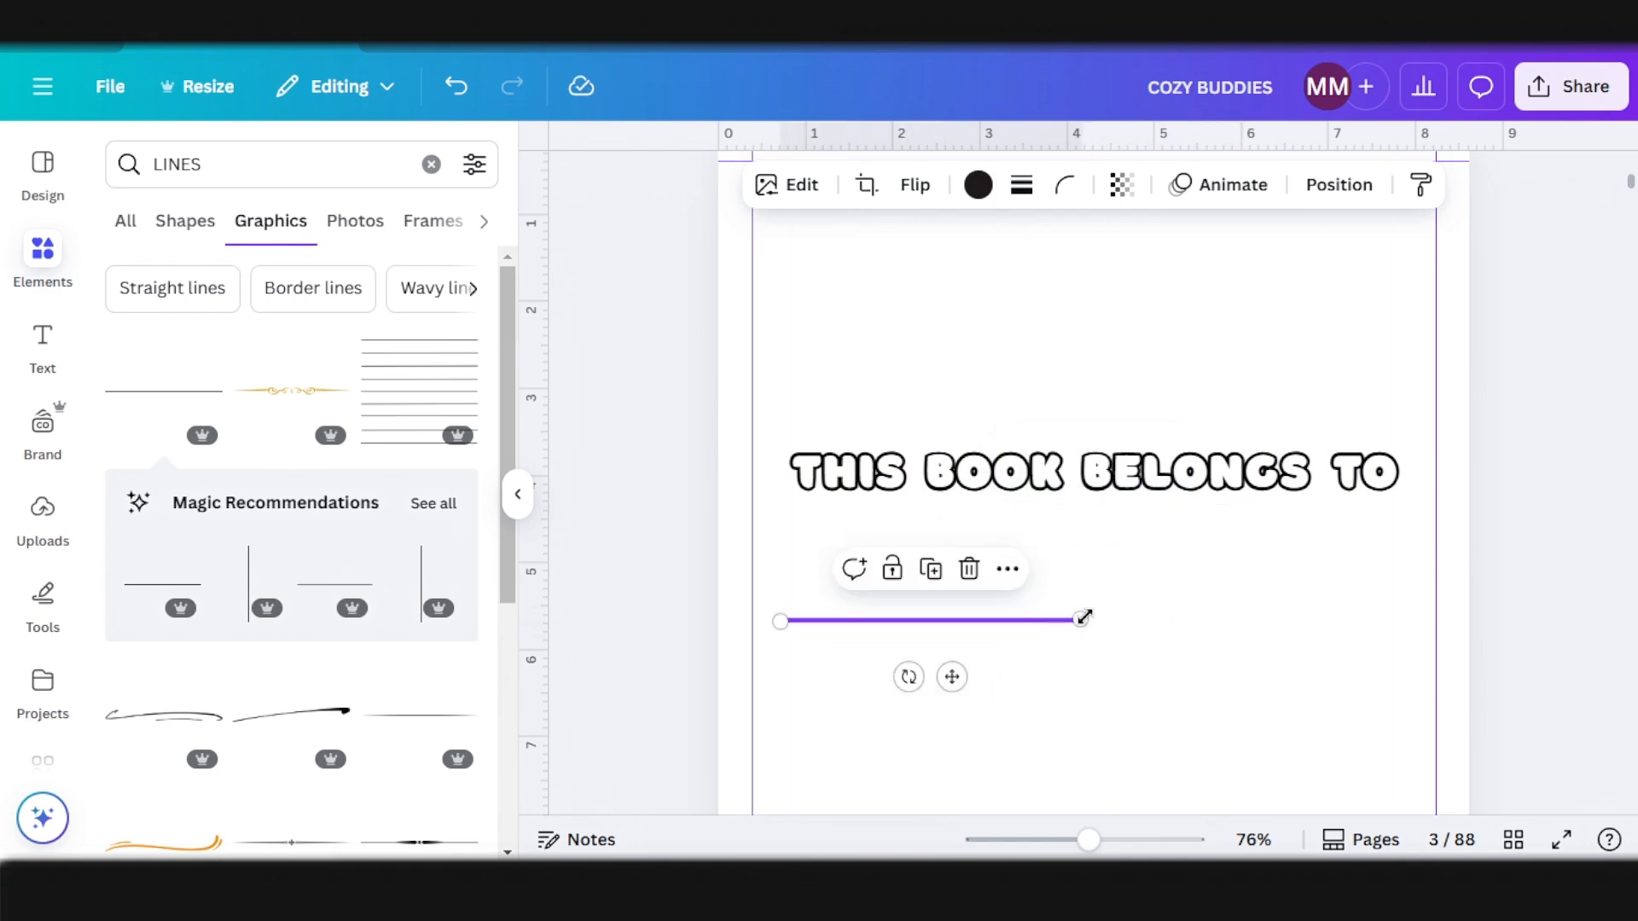
{"action": "left_click_drag", "start_coordinate": [1083, 618], "coordinate": [1390, 517]}
{"action": "left_click_drag", "start_coordinate": [1403, 514], "coordinate": [1403, 516]}
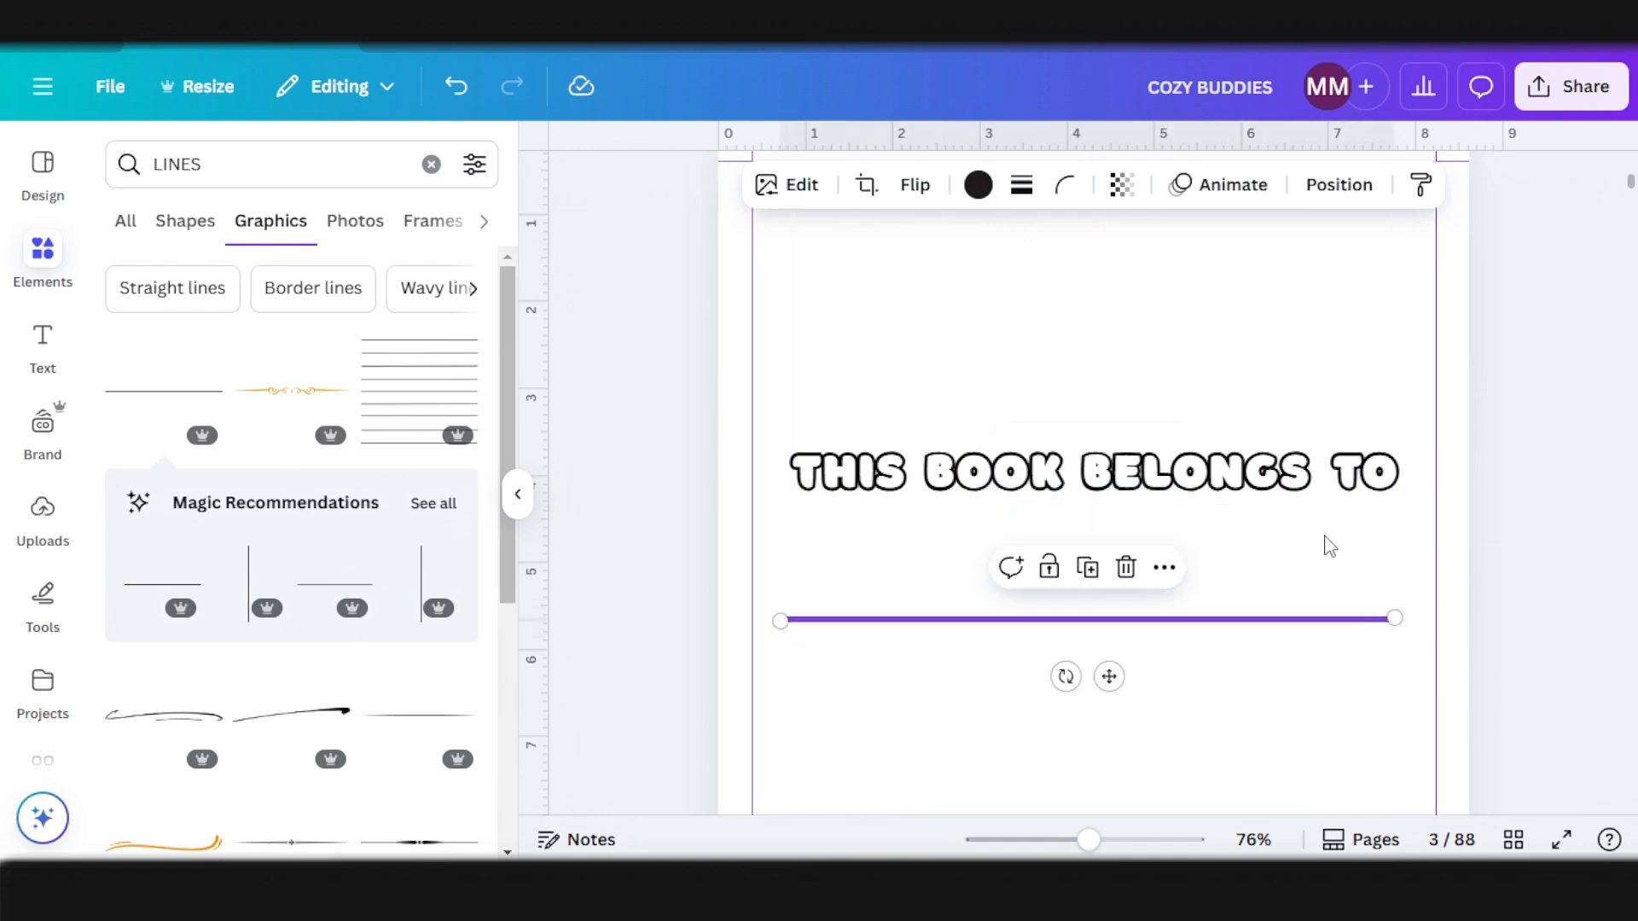
{"action": "left_click", "coordinate": [1374, 413]}
Step: Select the page 3 heading and name line together and shift them slightly upward on the page
{"action": "scroll", "coordinate": [1430, 417], "scroll_direction": "down", "scroll_amount": 3}
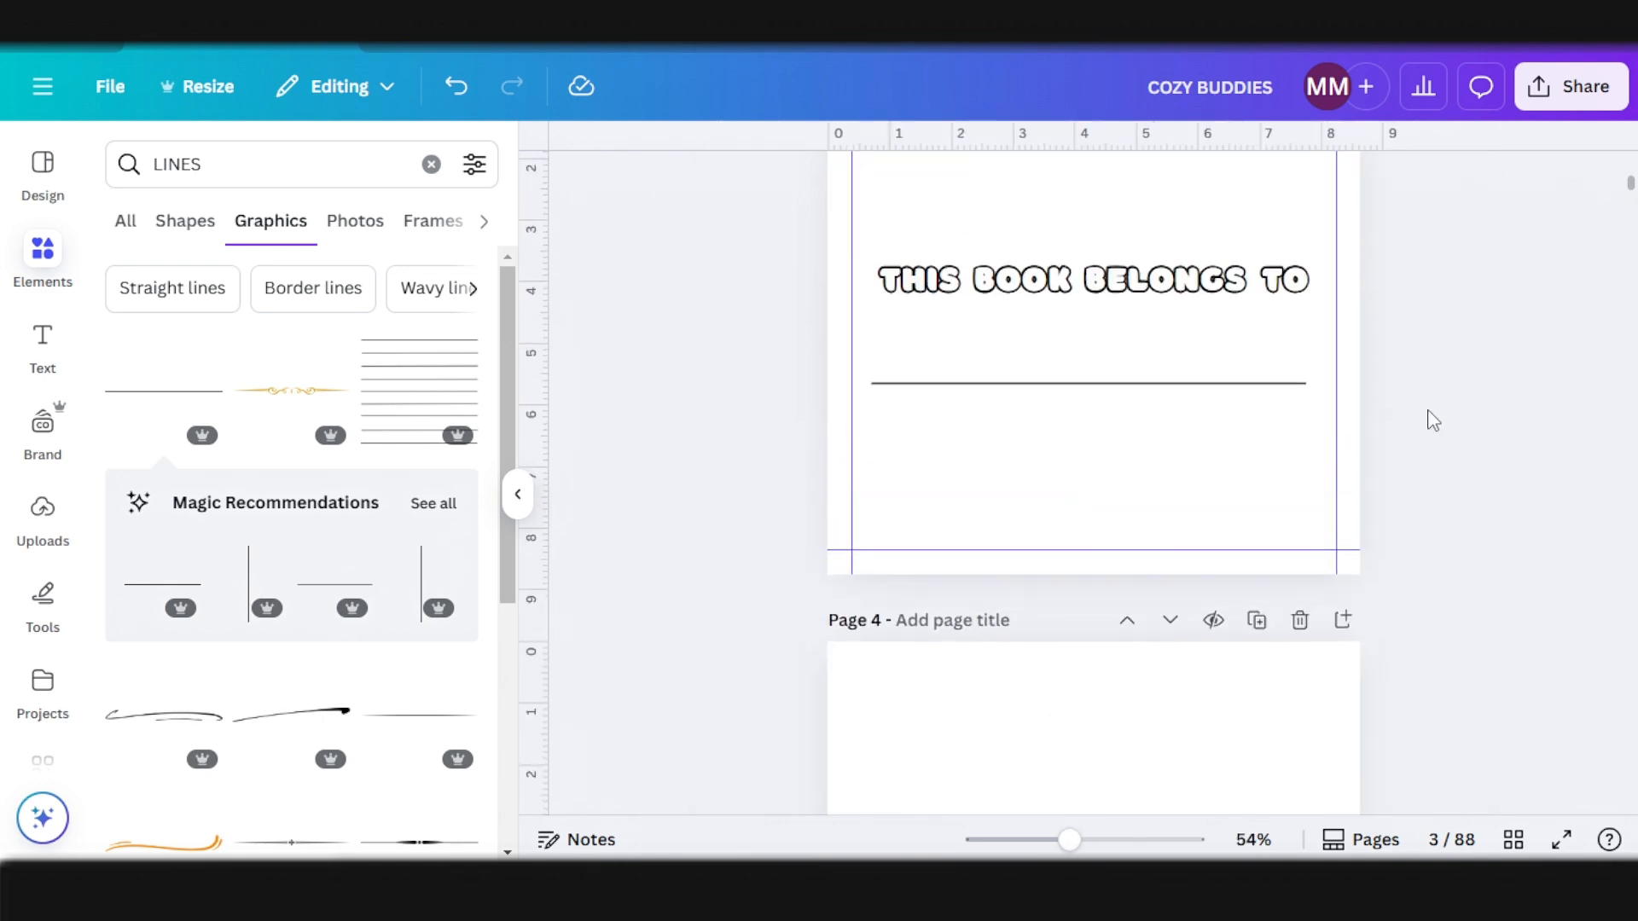
{"action": "scroll", "coordinate": [1426, 418], "scroll_direction": "up", "scroll_amount": 2}
{"action": "left_click_drag", "start_coordinate": [1462, 373], "coordinate": [1182, 460]}
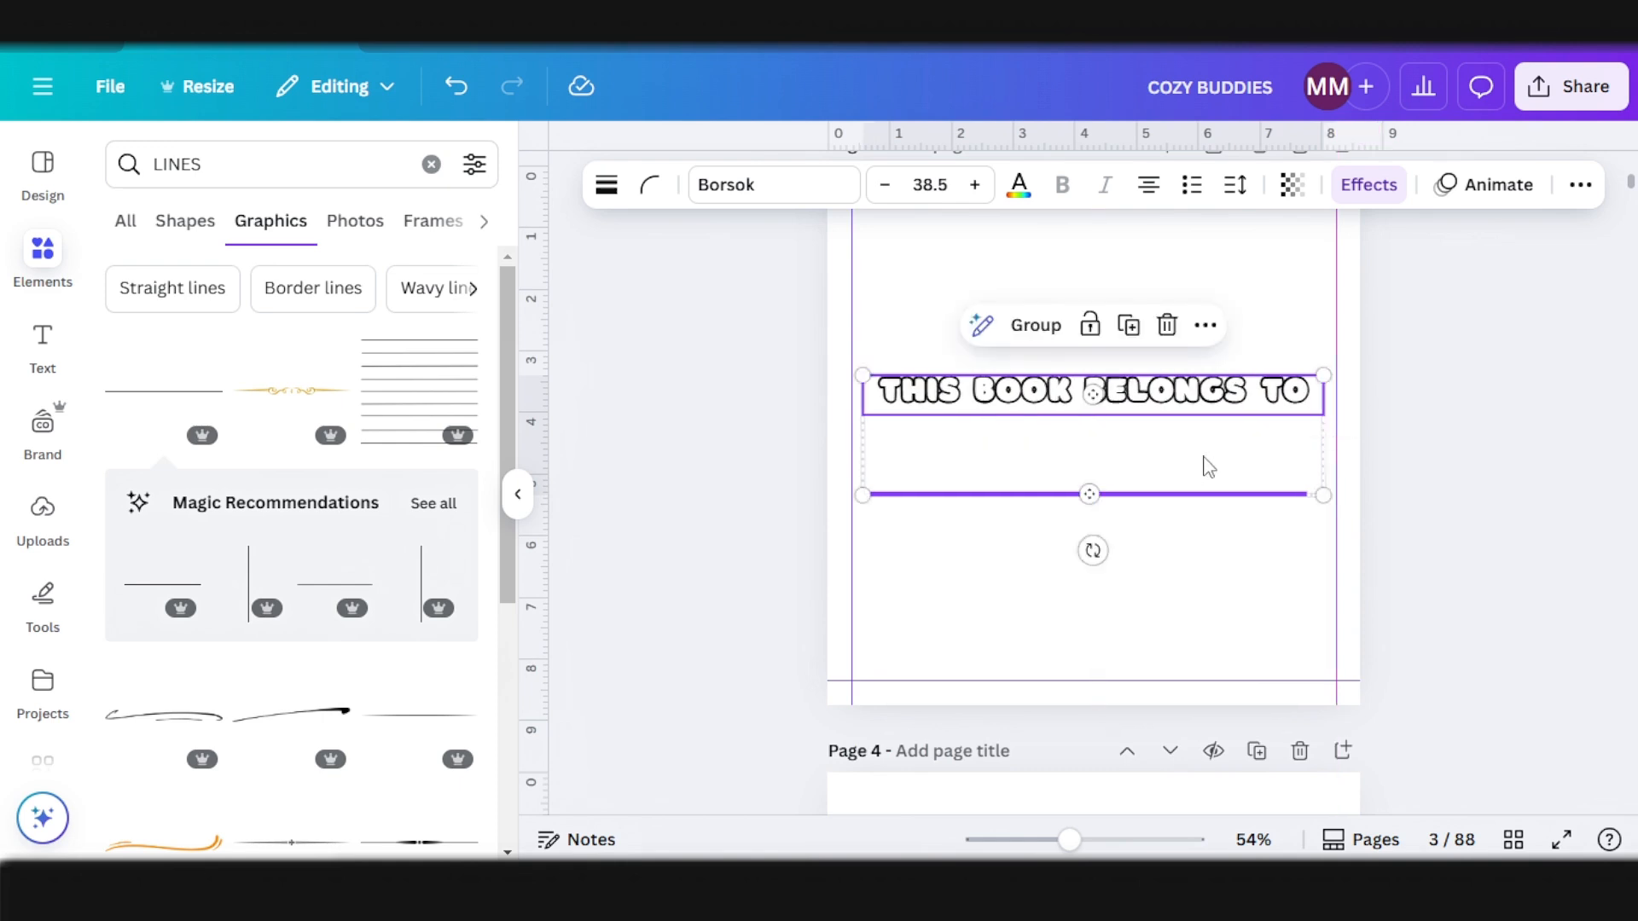
{"action": "scroll", "coordinate": [1305, 464], "scroll_direction": "up", "scroll_amount": 3}
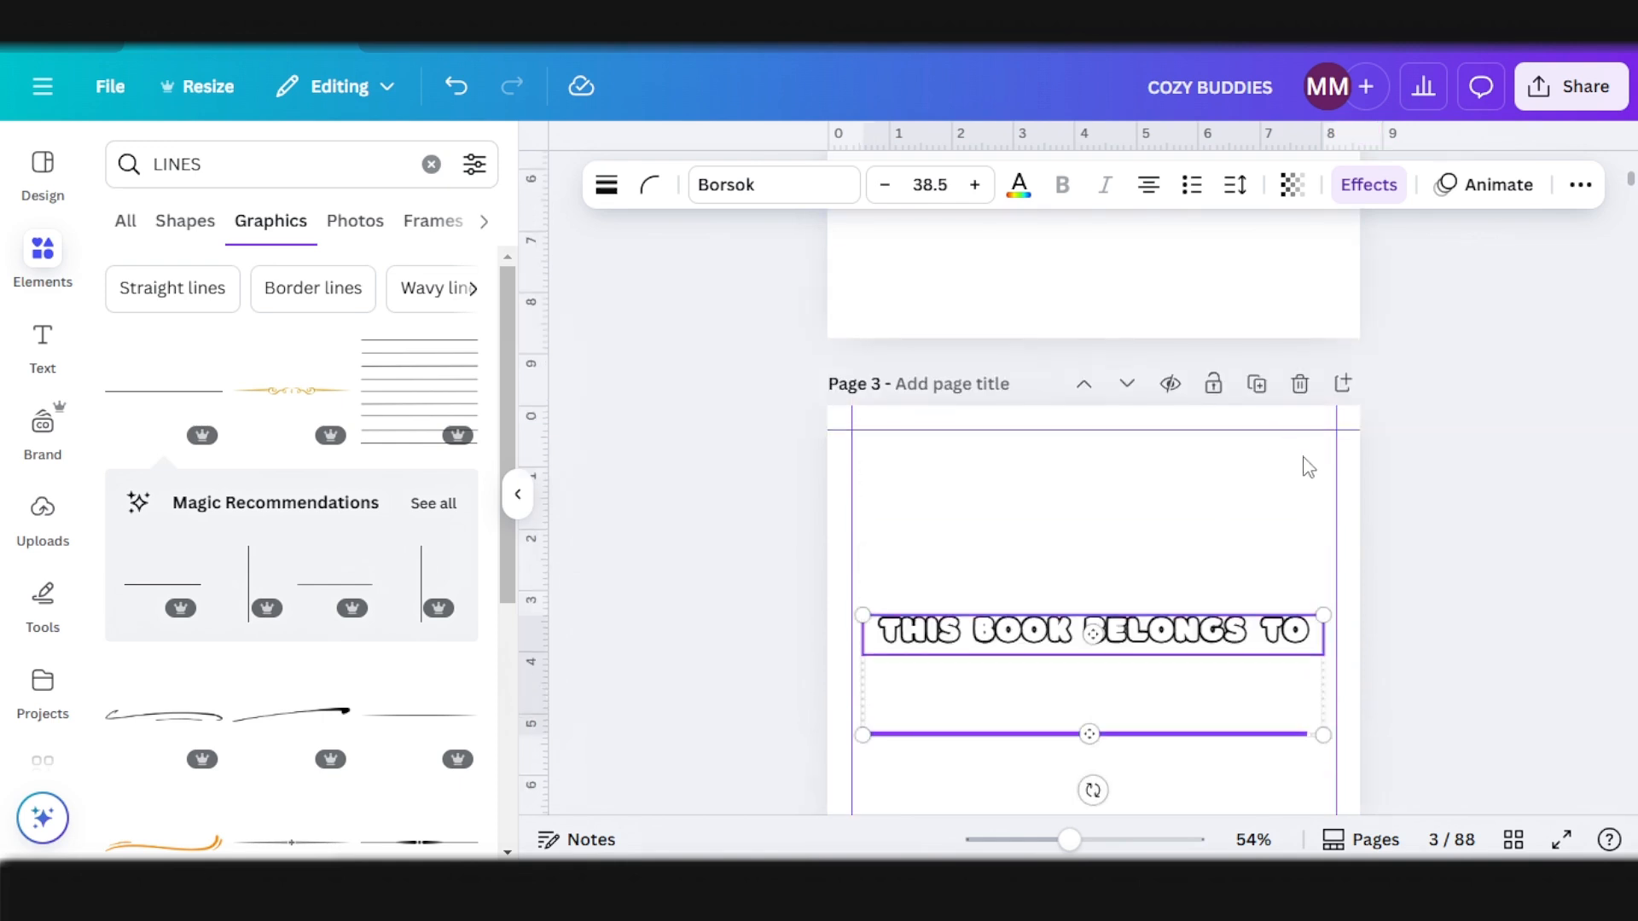
{"action": "left_click", "coordinate": [1079, 499]}
{"action": "scroll", "coordinate": [1197, 495], "scroll_direction": "down", "scroll_amount": 2}
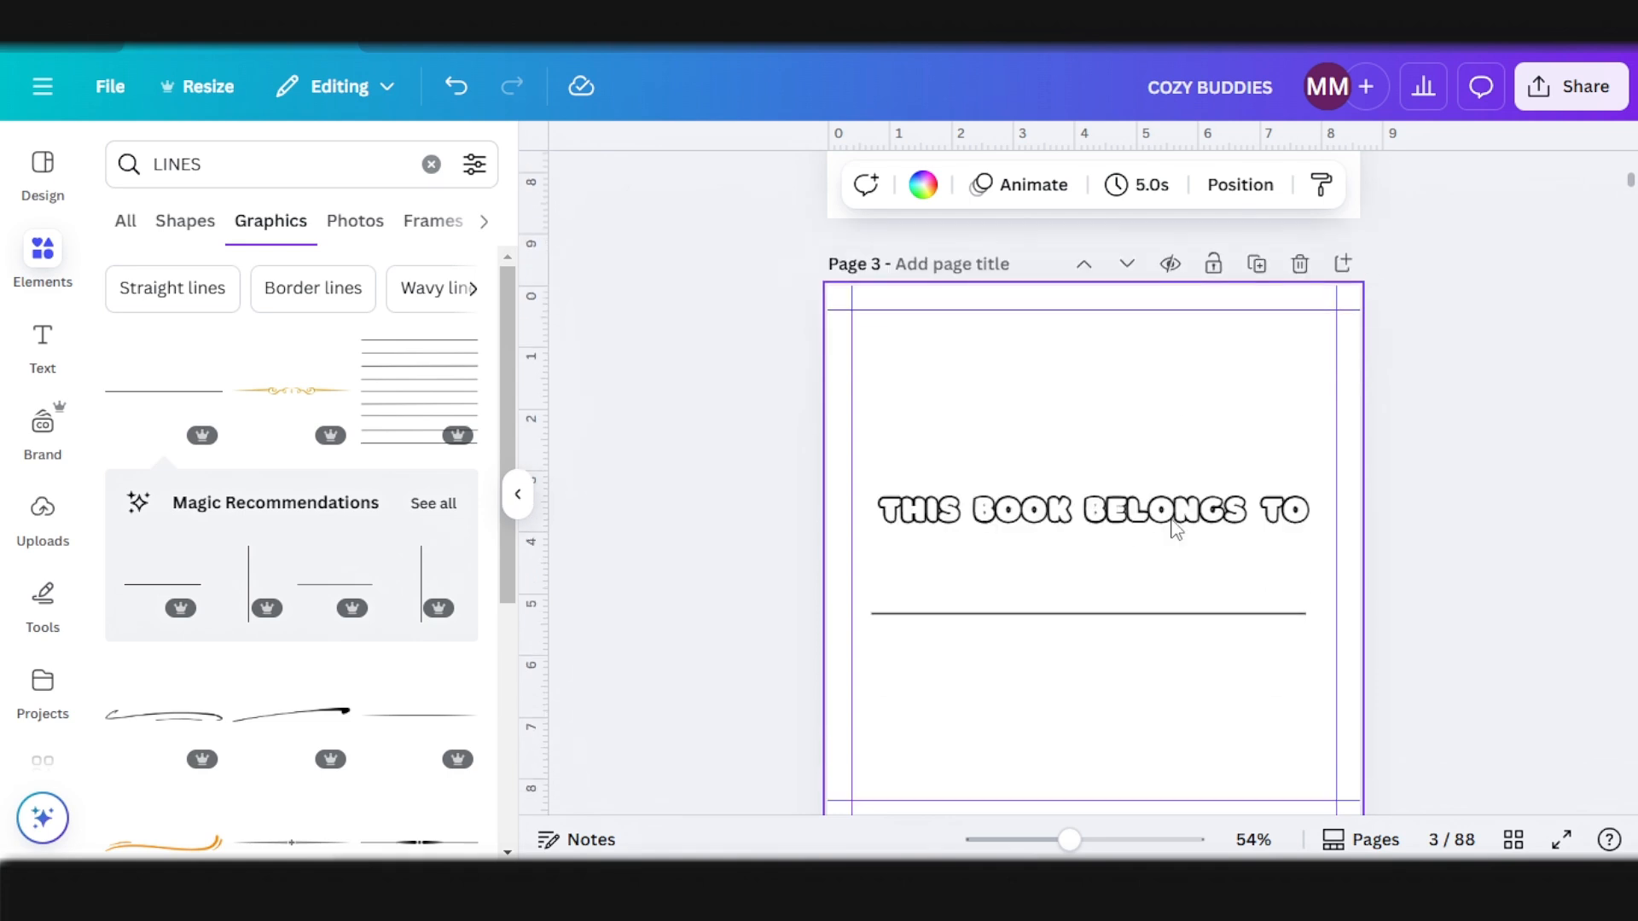
Step: Switch to ChatGPT and request a little note with cute images for the Welcome Note from the Creator and How to Use This Book pages
{"action": "scroll", "coordinate": [1074, 658], "scroll_direction": "down", "scroll_amount": 2}
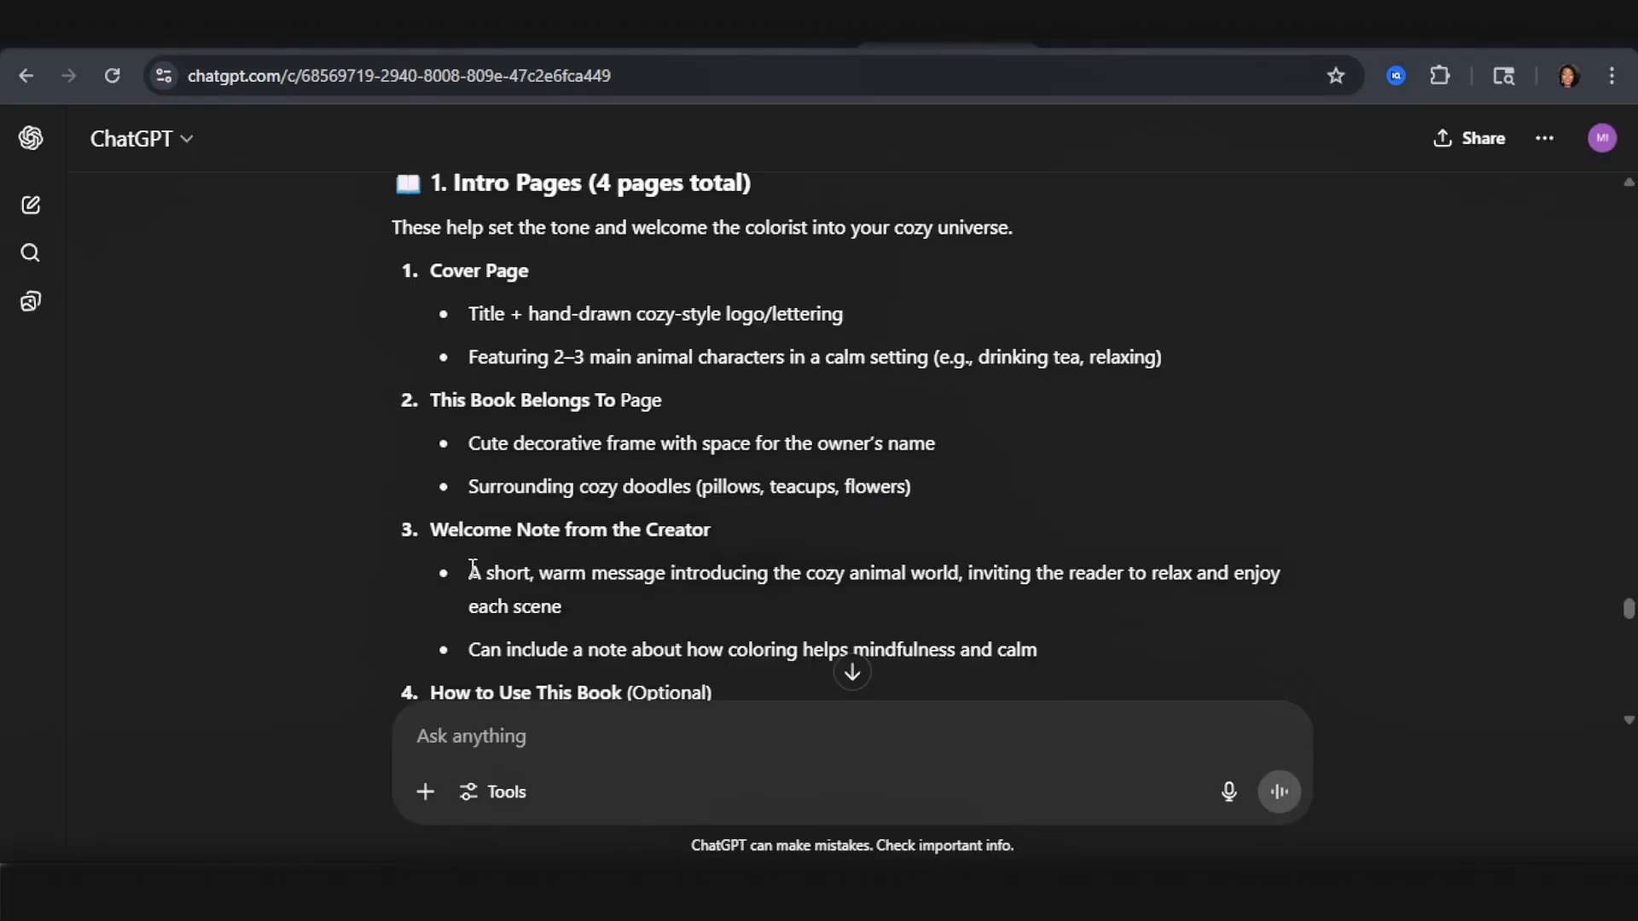
{"action": "scroll", "coordinate": [580, 542], "scroll_direction": "down", "scroll_amount": 2}
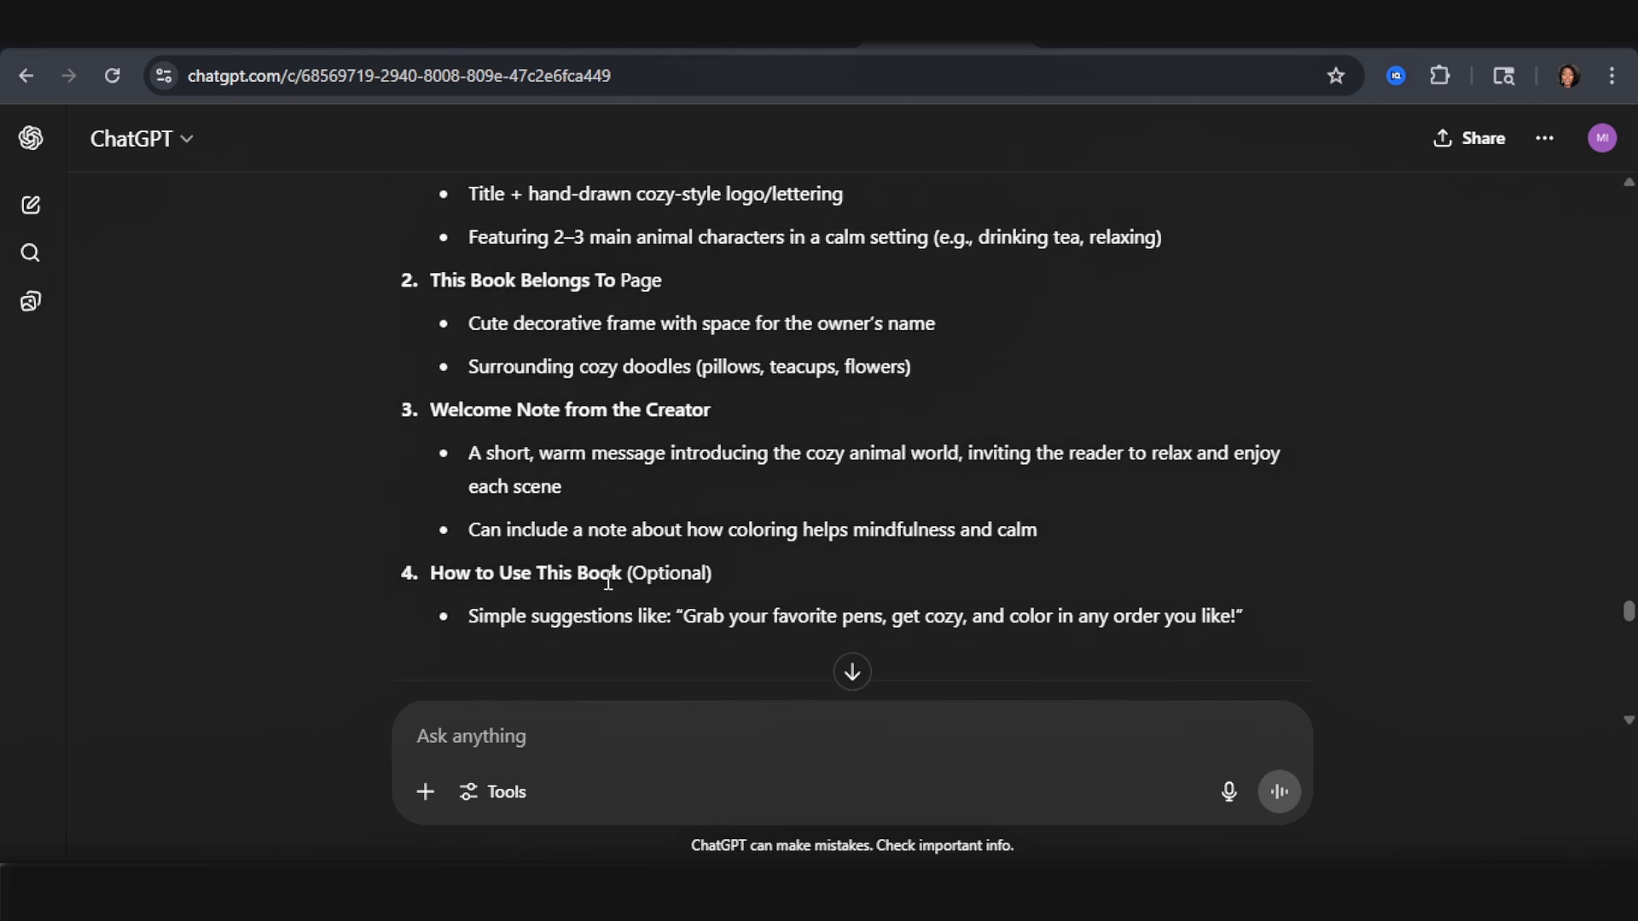
{"action": "type", "text": "Give me a llitle note with cute images to add on what to write for;  Welcome Note from the Creator A short, warm message introducing the cozy animal world, inviting the reader to relax and enjoy each scene"}
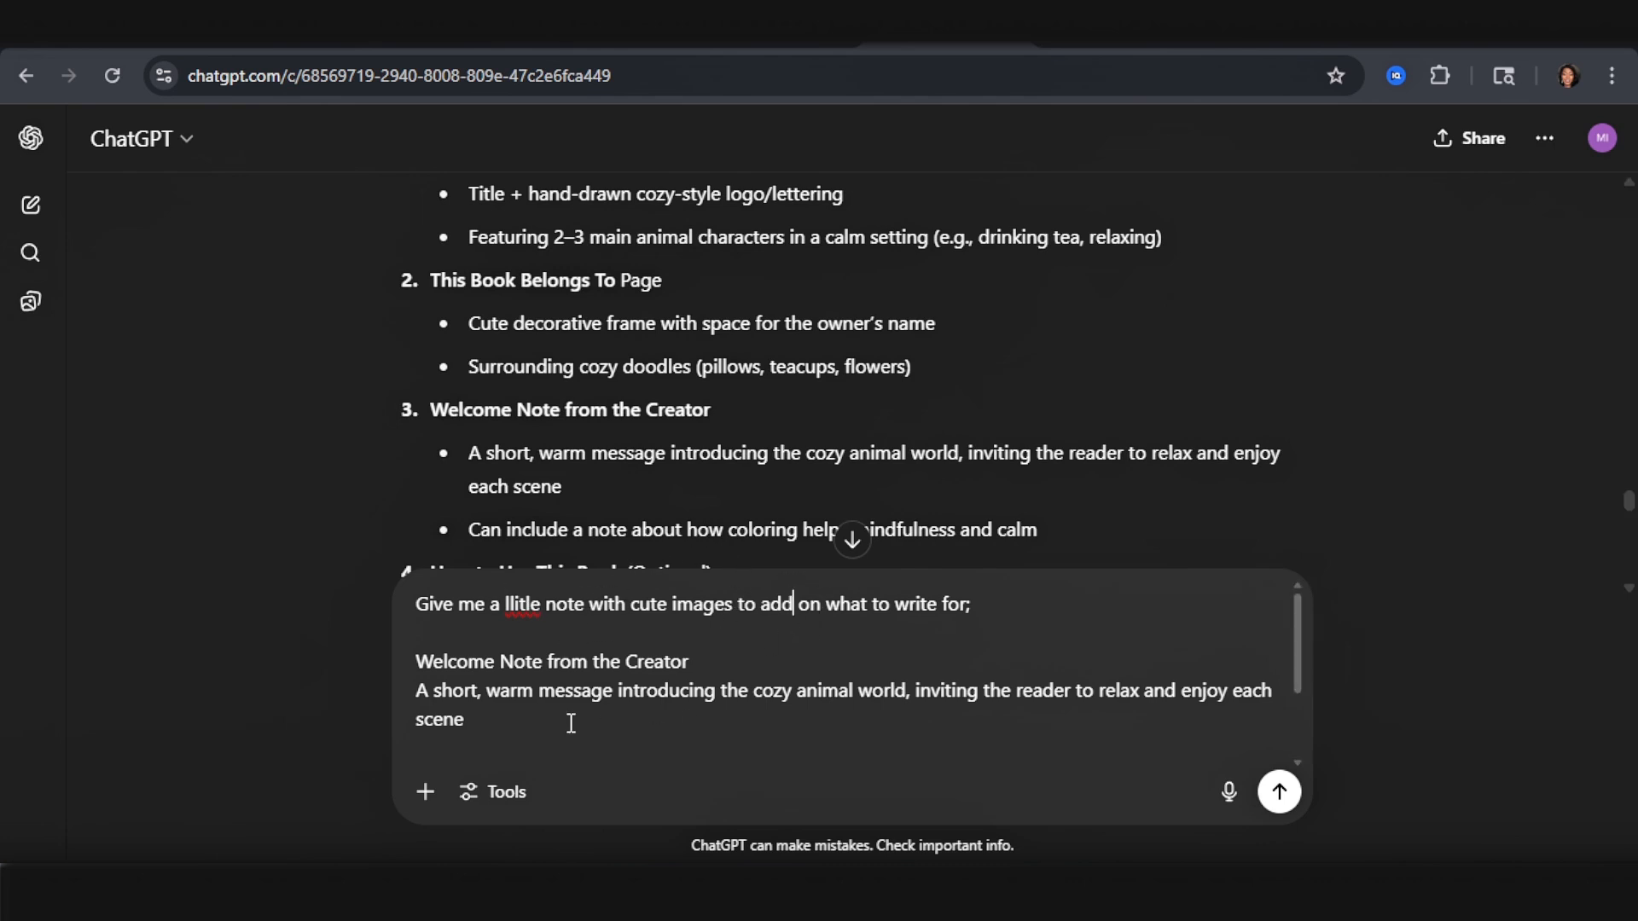
{"action": "scroll", "coordinate": [570, 723], "scroll_direction": "down", "scroll_amount": 3}
{"action": "scroll", "coordinate": [546, 673], "scroll_direction": "up", "scroll_amount": 3}
{"action": "scroll", "coordinate": [576, 708], "scroll_direction": "down", "scroll_amount": 3}
{"action": "key", "text": "Return"}
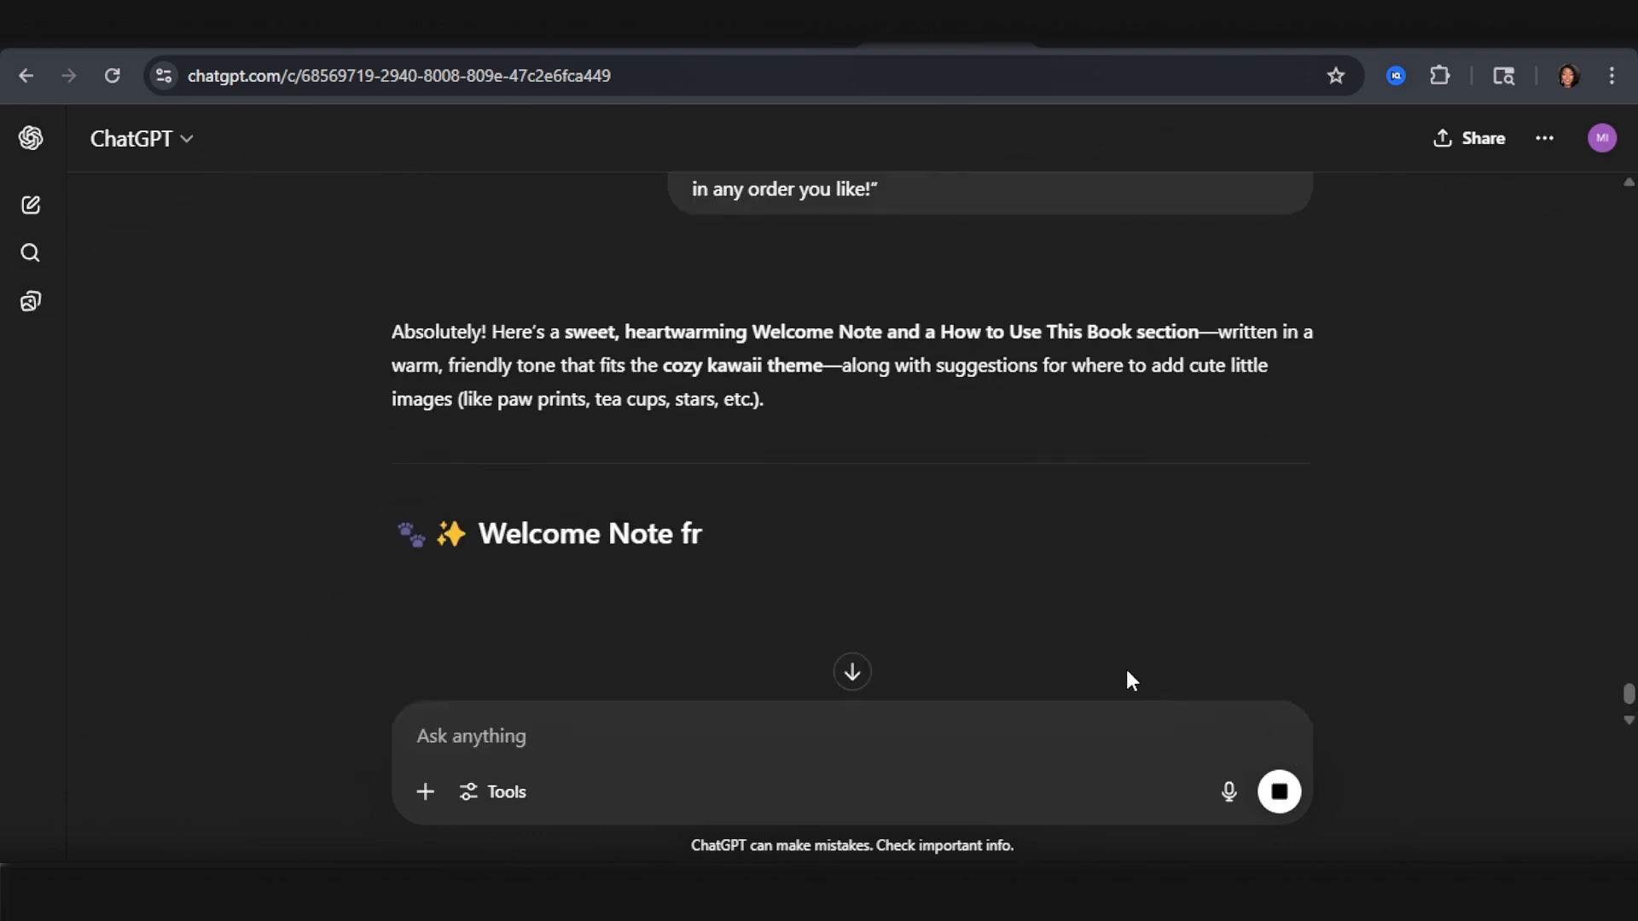
Step: Copy the whole Welcome Note from the Creator from ChatGPT's reply, from its heading through the closing emojis
{"action": "scroll", "coordinate": [791, 561], "scroll_direction": "up", "scroll_amount": 2}
{"action": "scroll", "coordinate": [789, 566], "scroll_direction": "down", "scroll_amount": 4}
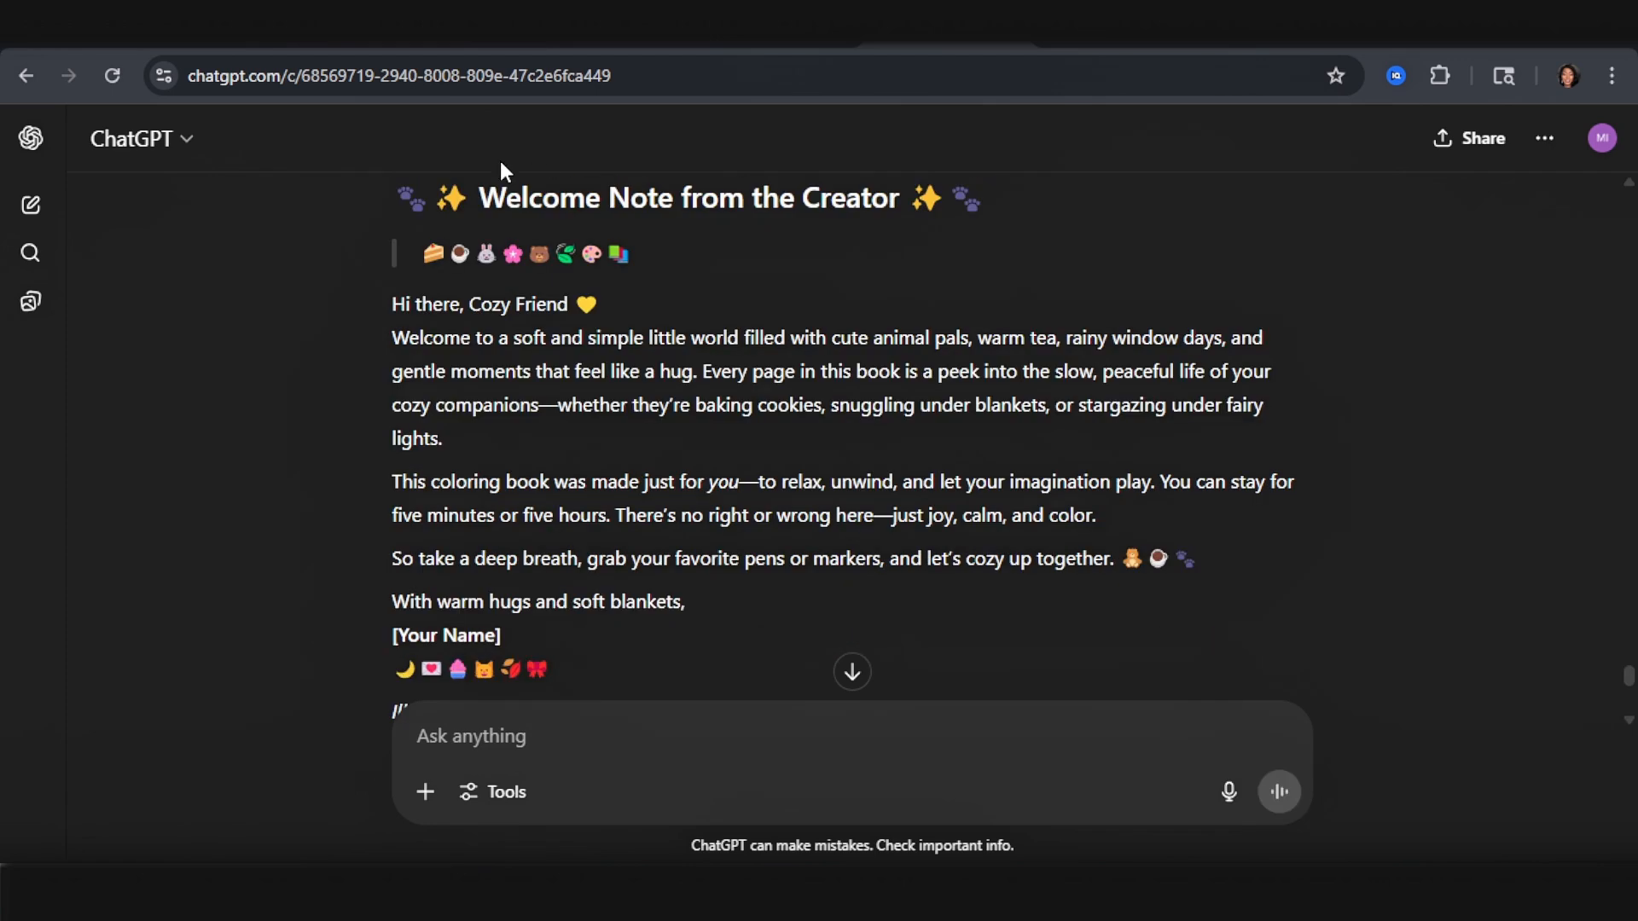
{"action": "left_click_drag", "start_coordinate": [403, 197], "coordinate": [691, 664]}
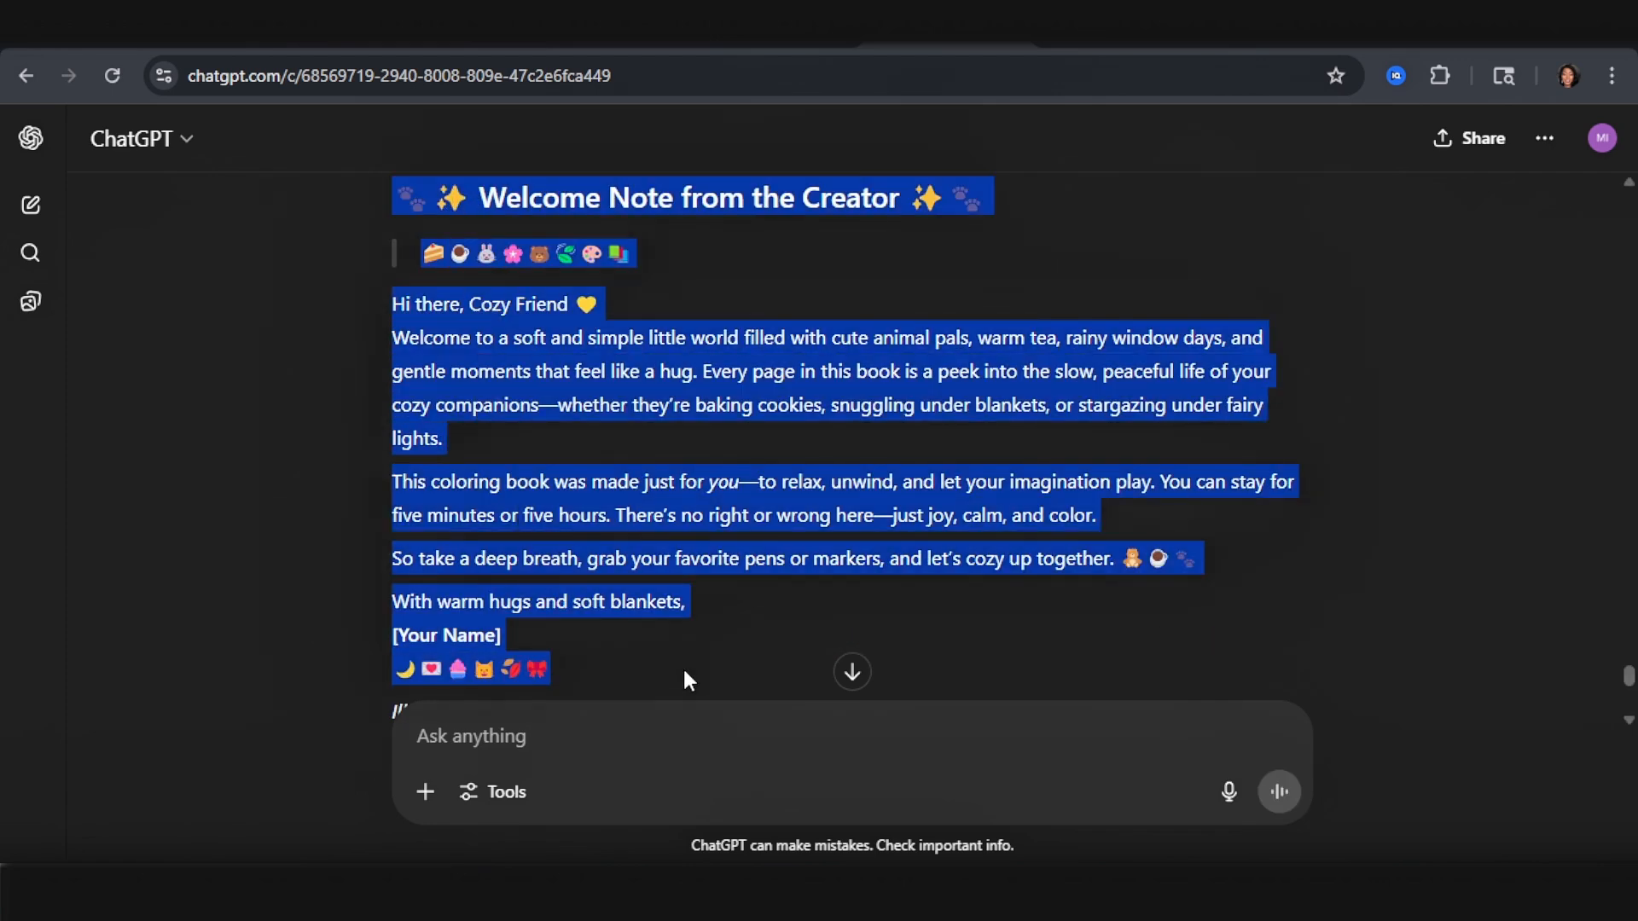
Step: Switch to Canva, paste the welcome note into a subheading text box on page 4, and restyle it in a narrow handwritten font within the margins
{"action": "left_click", "coordinate": [554, 896]}
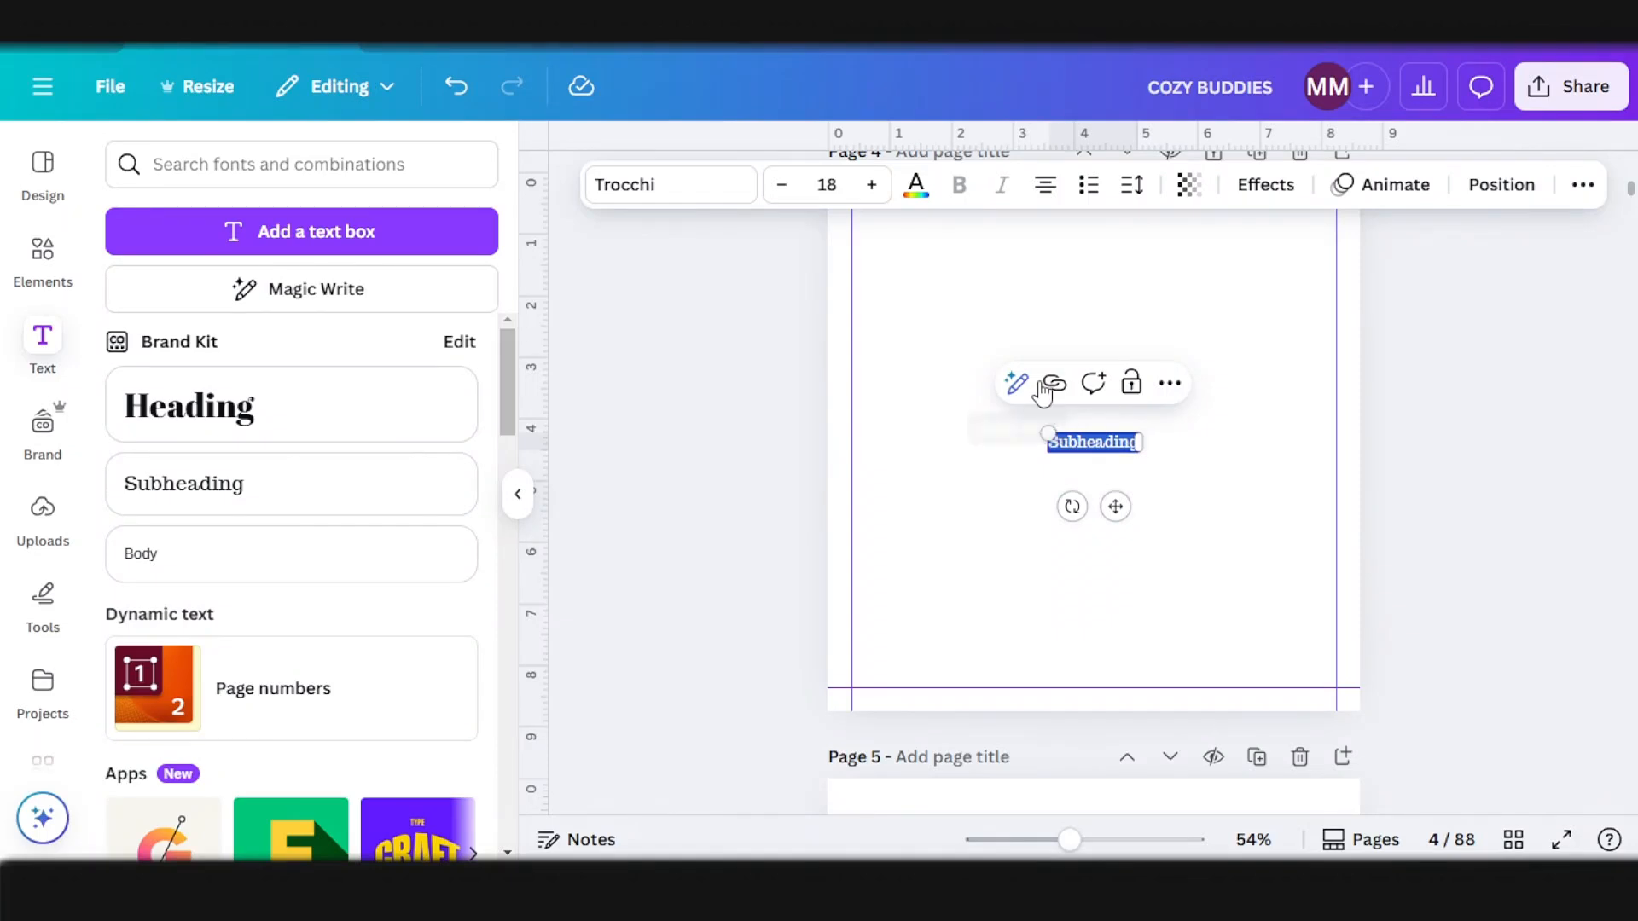
{"action": "key", "text": "ctrl+v"}
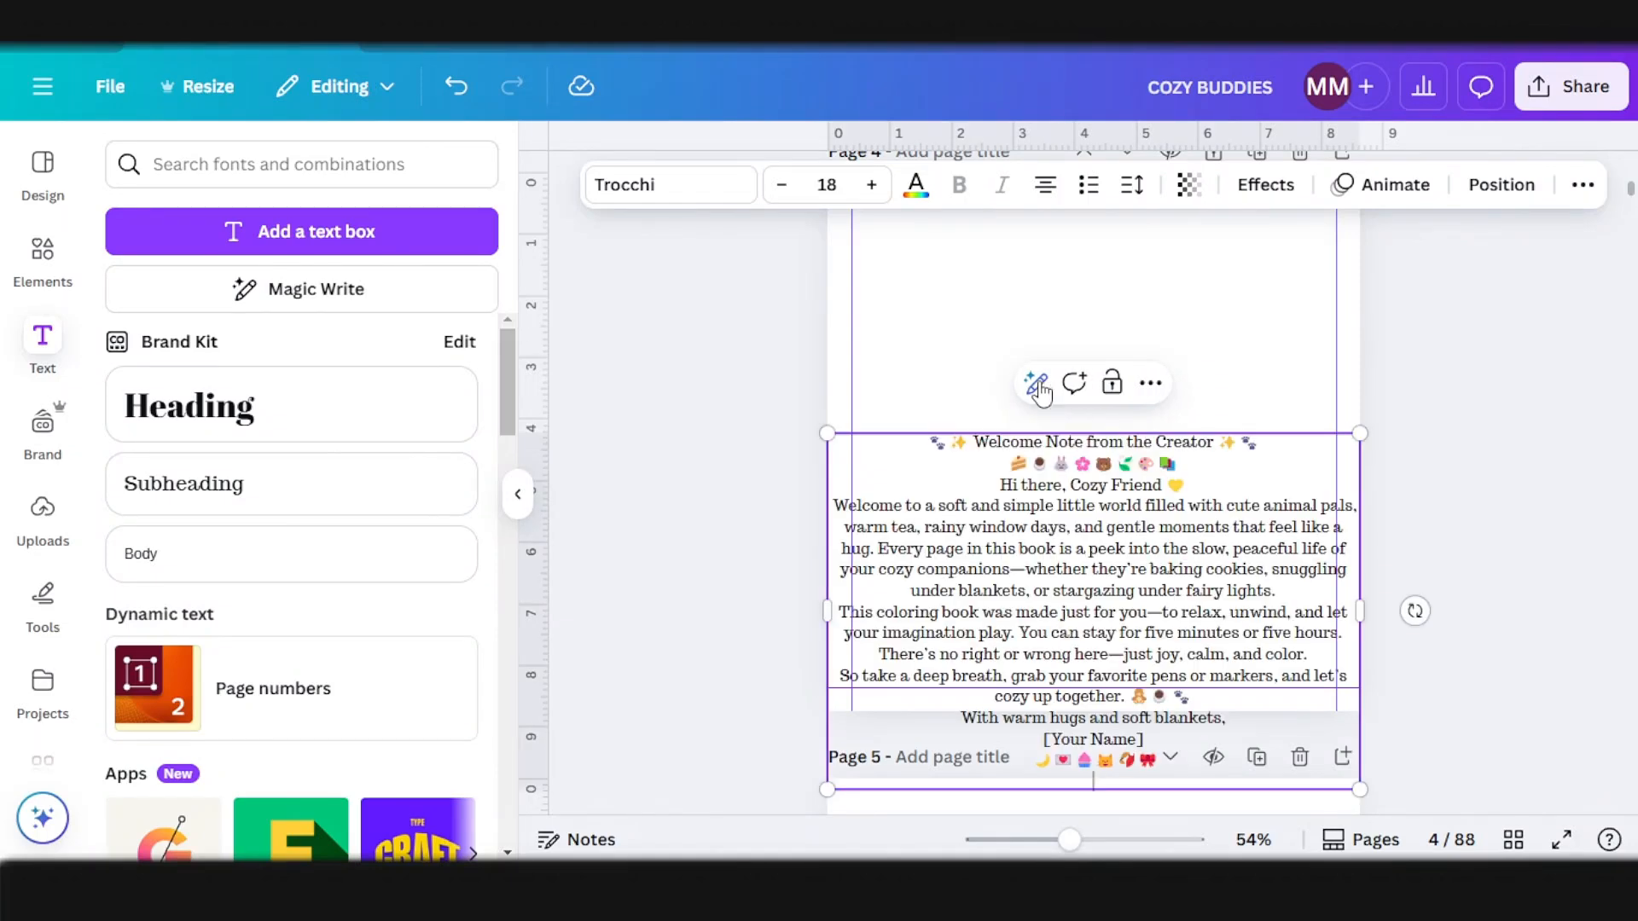
{"action": "left_click_drag", "start_coordinate": [1083, 604], "coordinate": [1078, 607]}
{"action": "left_click", "coordinate": [699, 189]}
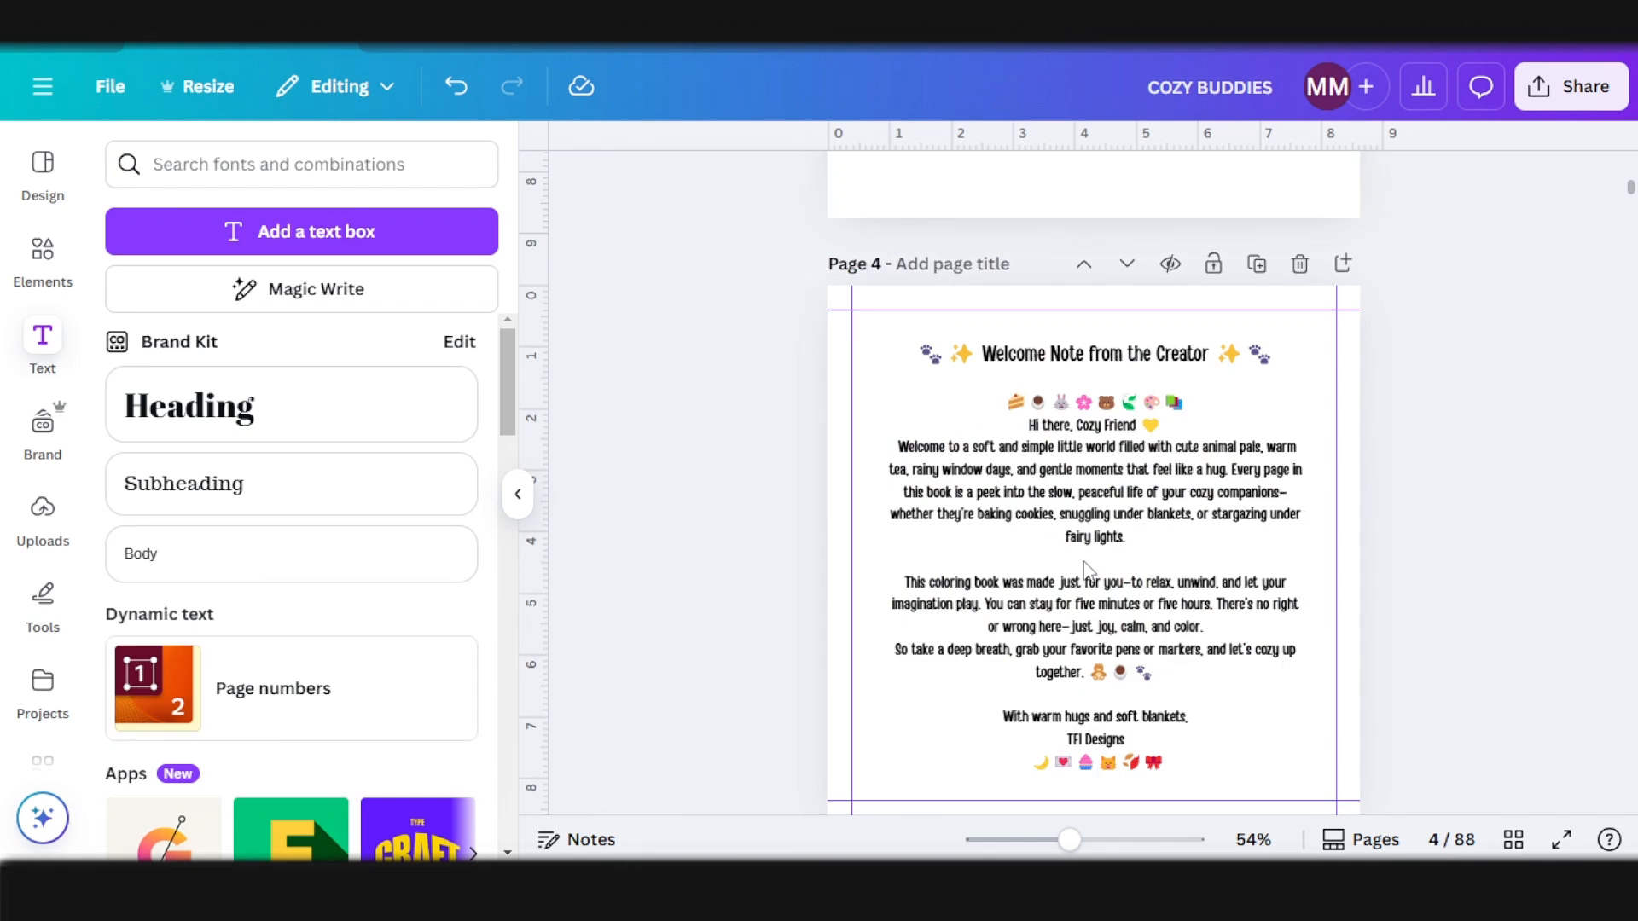
Step: Duplicate the Welcome Note text box on page 4 and move the copy onto page 5 within the margins
{"action": "scroll", "coordinate": [1083, 567], "scroll_direction": "down", "scroll_amount": 3}
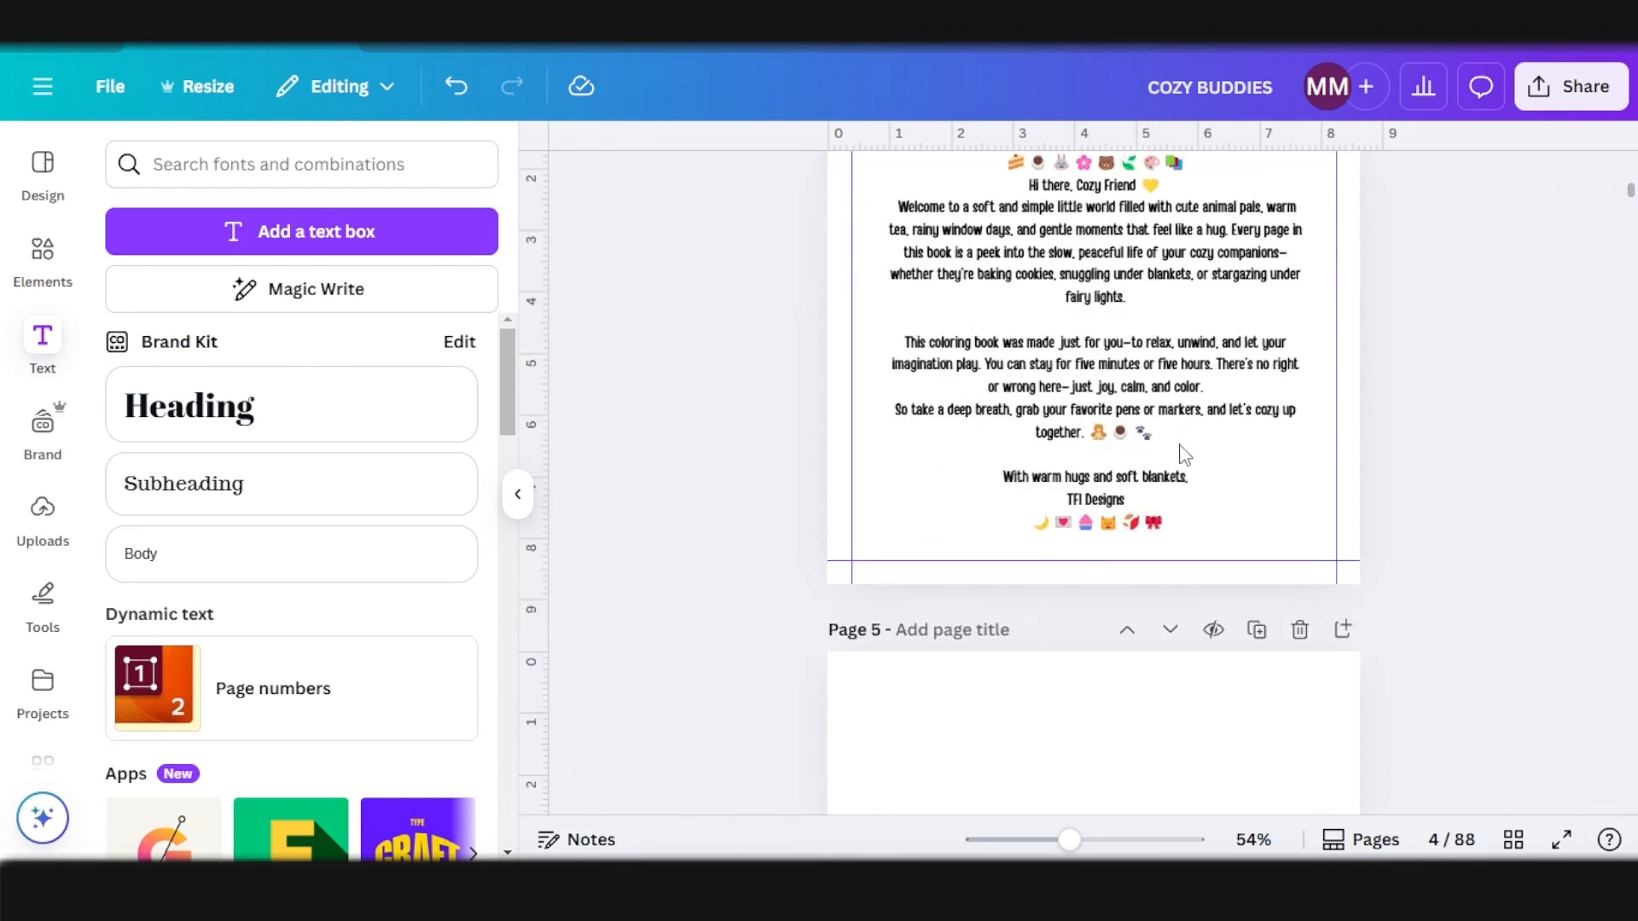
{"action": "scroll", "coordinate": [1183, 454], "scroll_direction": "down", "scroll_amount": 2}
{"action": "left_click", "coordinate": [1186, 269]}
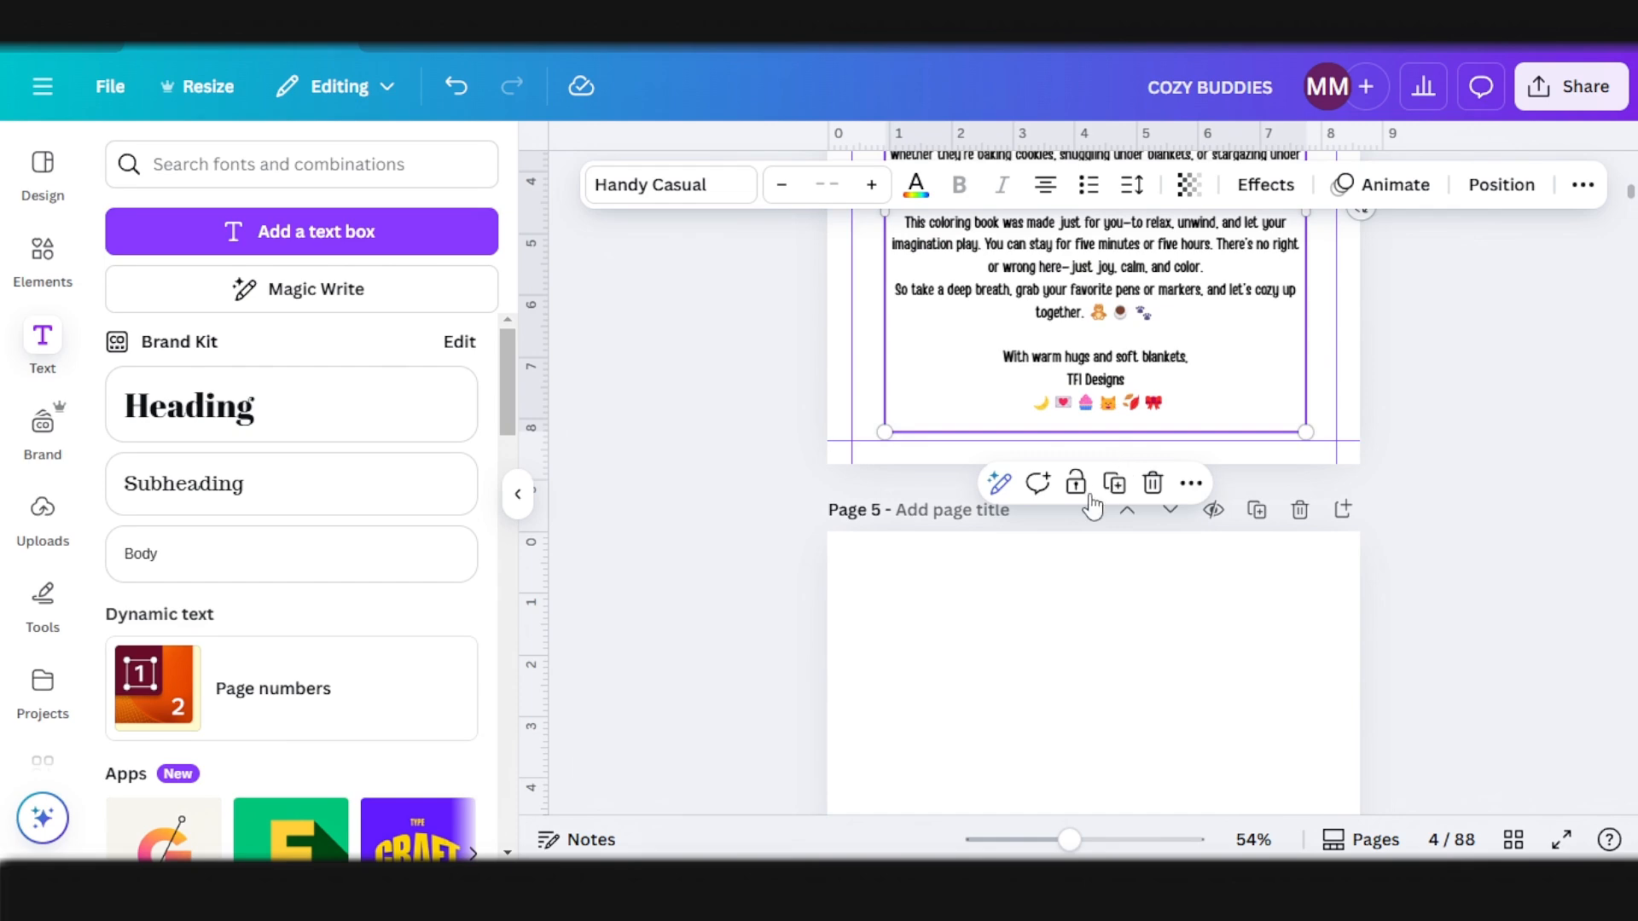
{"action": "left_click", "coordinate": [1123, 481]}
{"action": "left_click_drag", "start_coordinate": [1148, 350], "coordinate": [1192, 765]}
{"action": "scroll", "coordinate": [1192, 765], "scroll_direction": "down", "scroll_amount": 4}
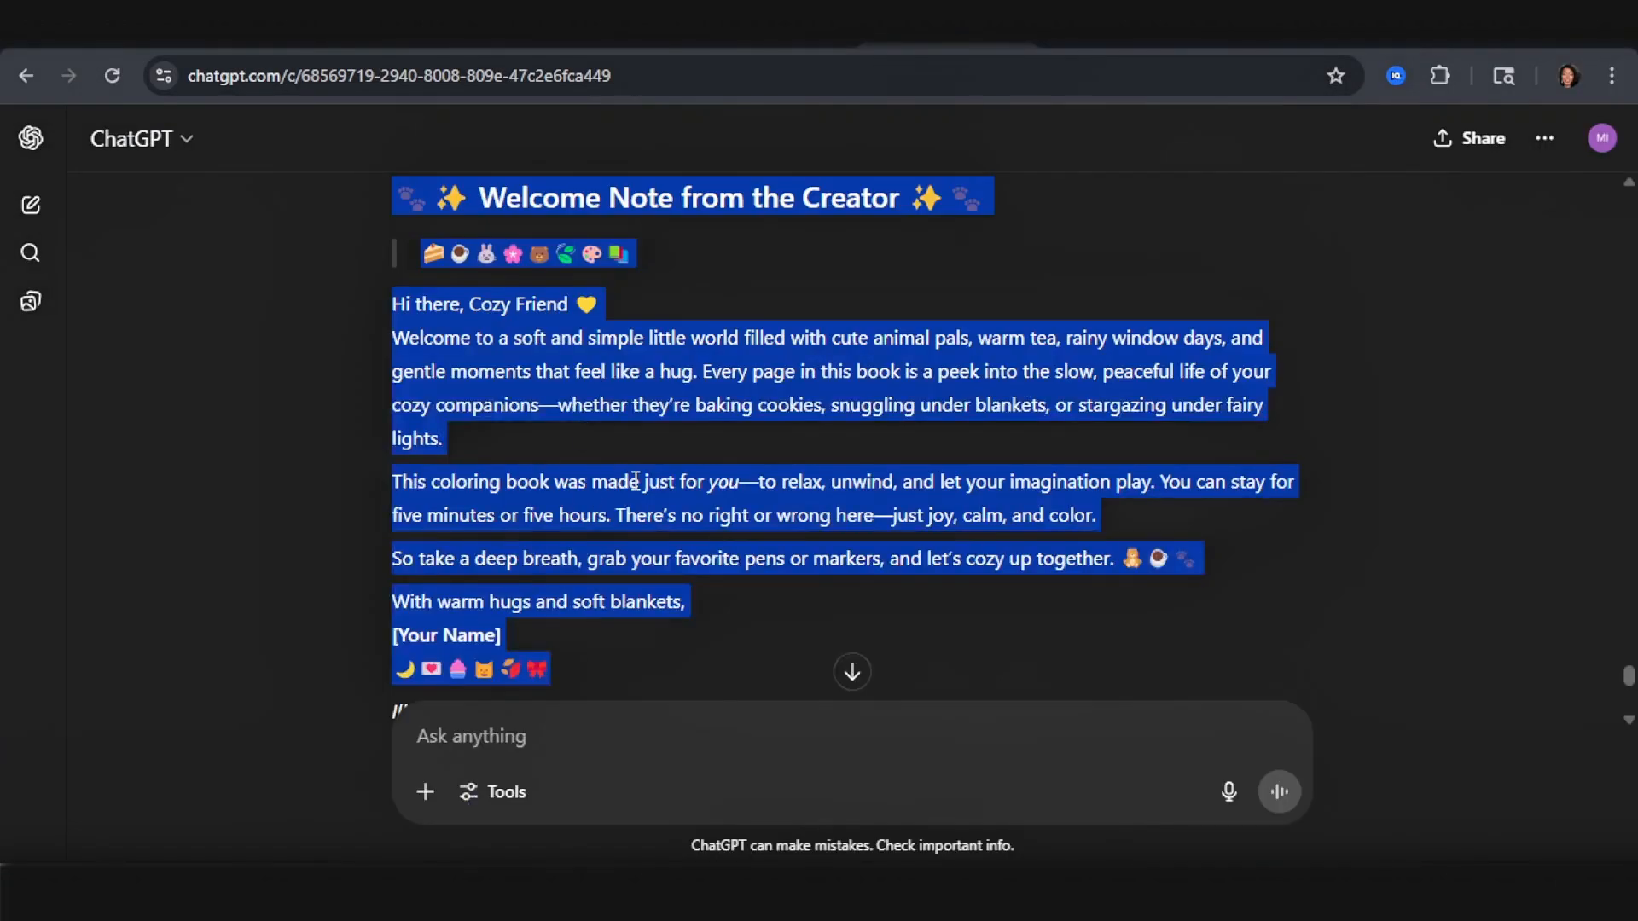
Step: Copy the How to Use This Book text from ChatGPT and replace the duplicated note on page 5 in Canva with it
{"action": "scroll", "coordinate": [659, 502], "scroll_direction": "down", "scroll_amount": 3}
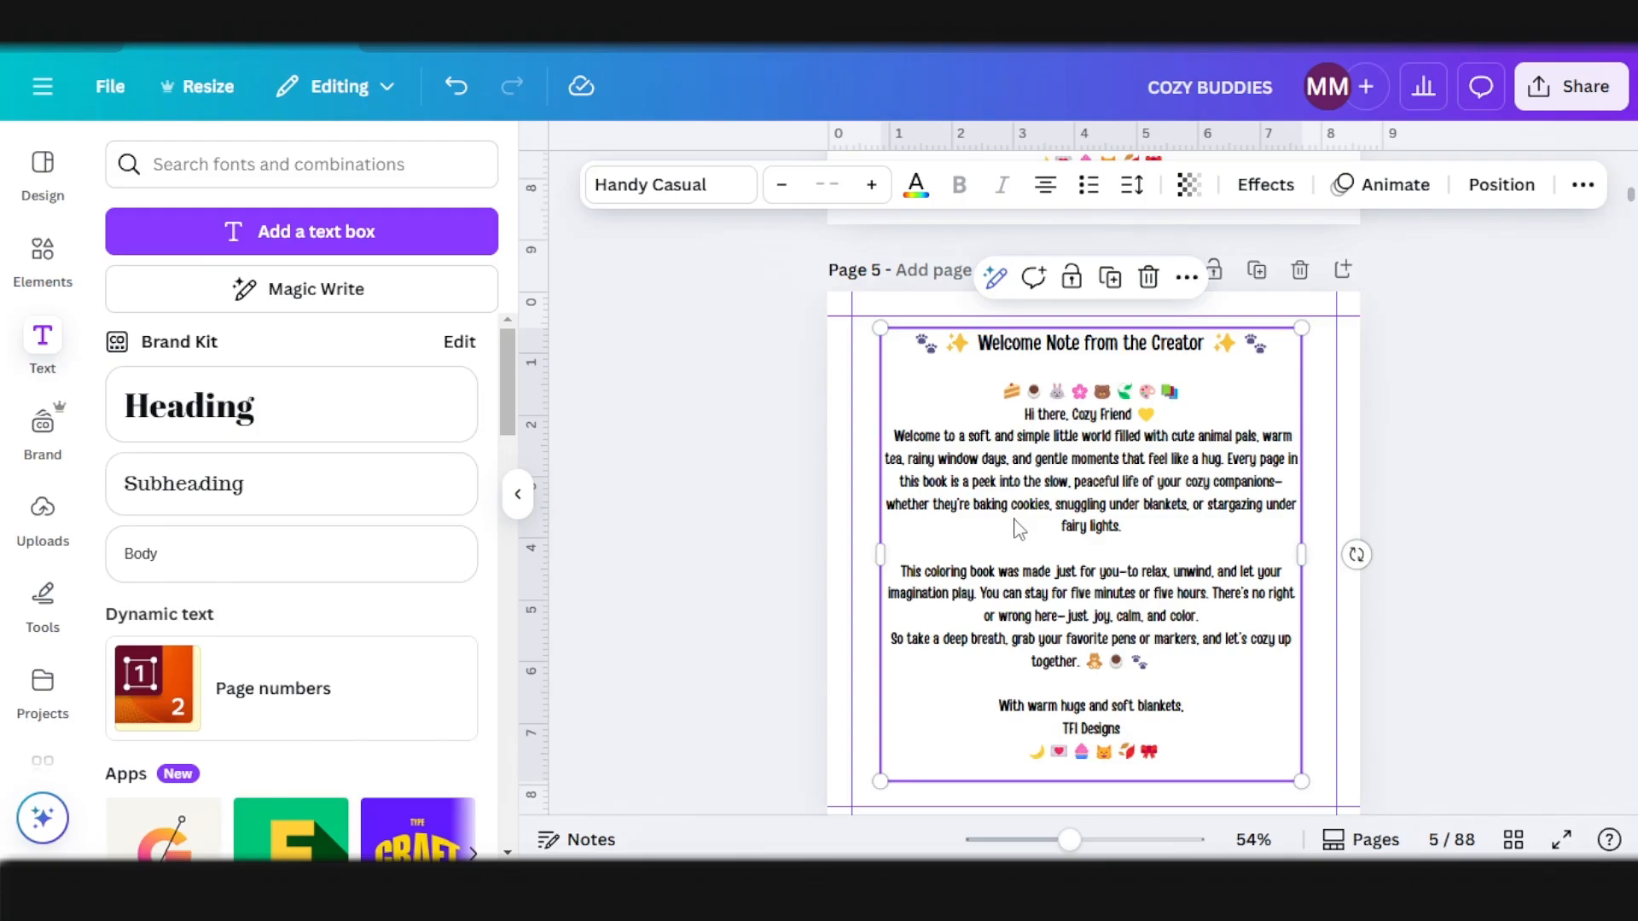
{"action": "key", "text": "ctrl+a"}
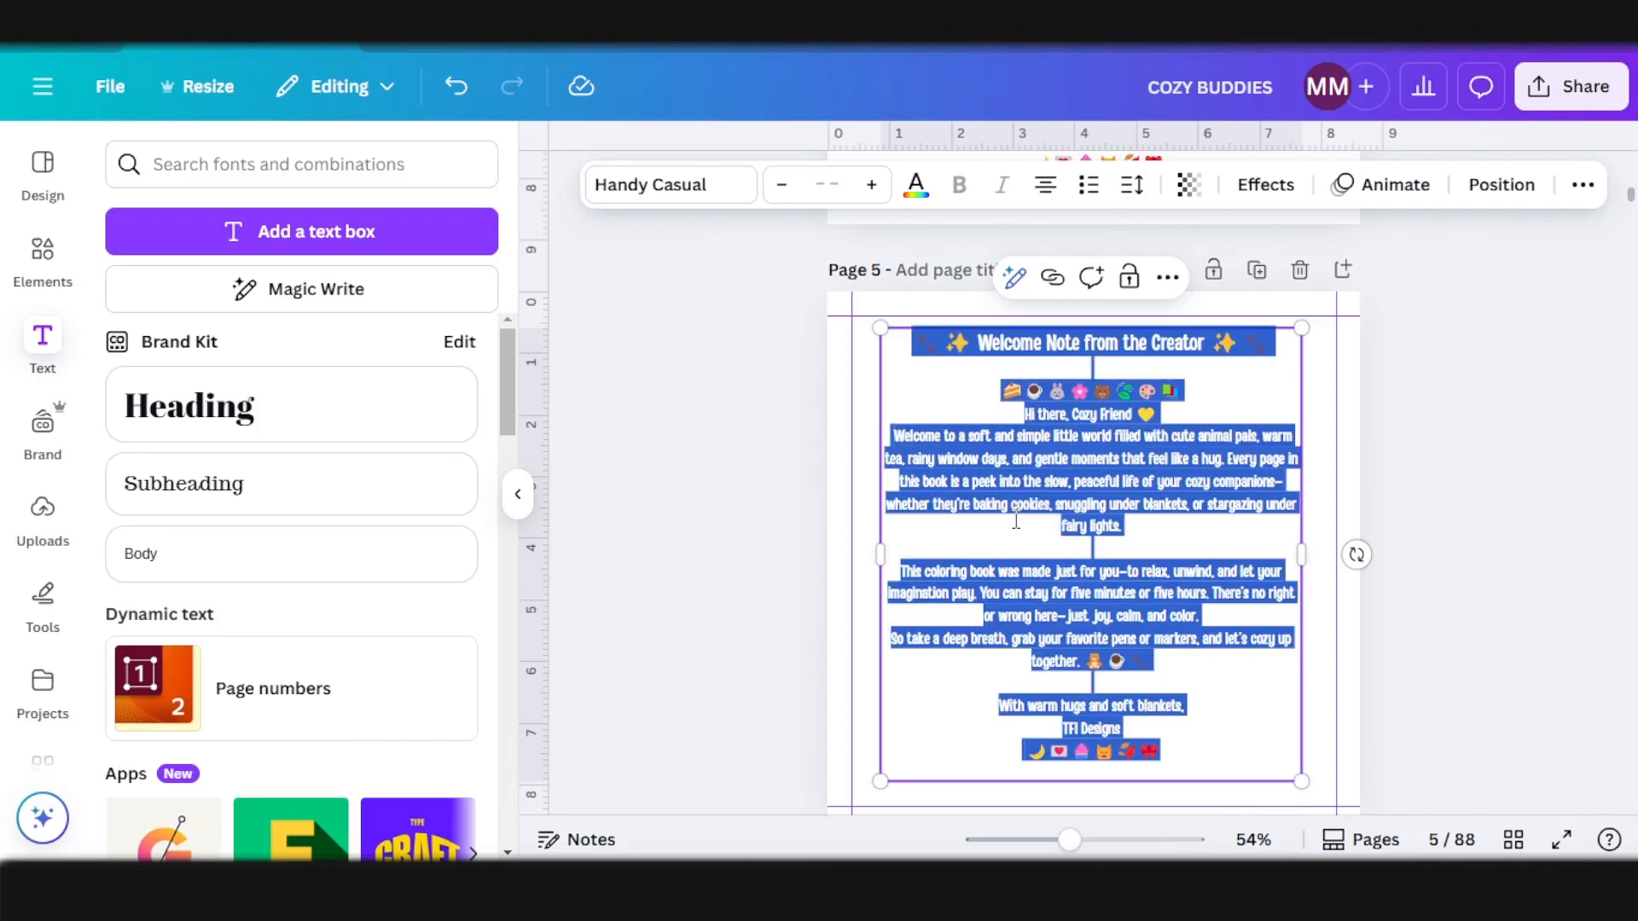
{"action": "key", "text": "ctrl+v"}
{"action": "left_click", "coordinate": [1529, 507]}
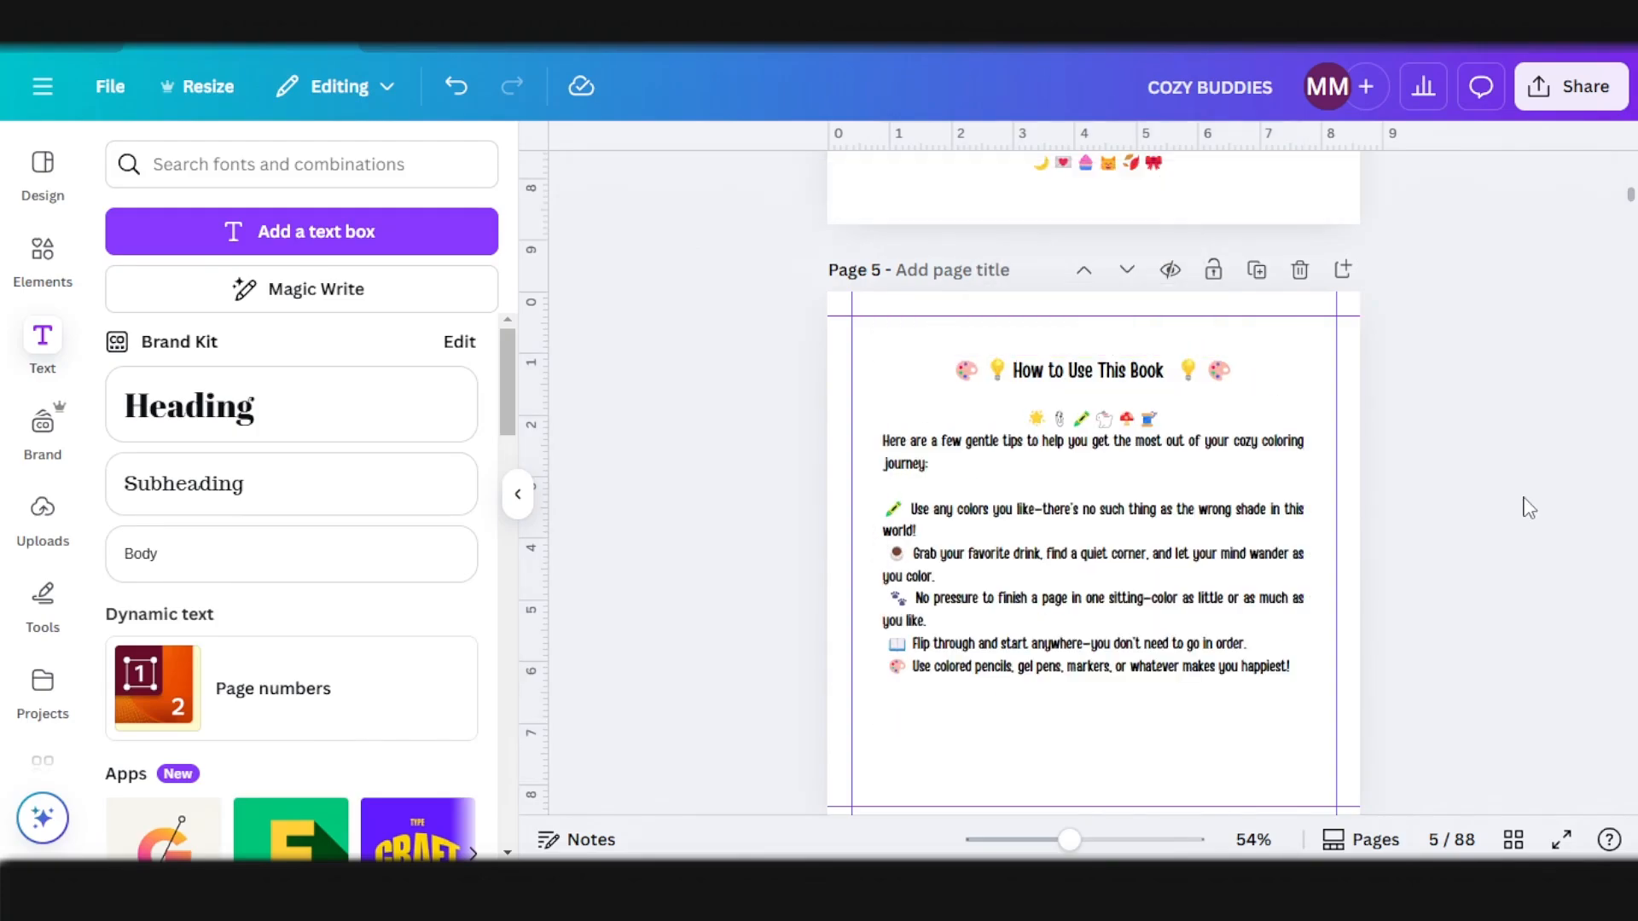
Step: Add a heading reading COLOR TESTING to the blank page 6
{"action": "scroll", "coordinate": [1228, 563], "scroll_direction": "up", "scroll_amount": 8}
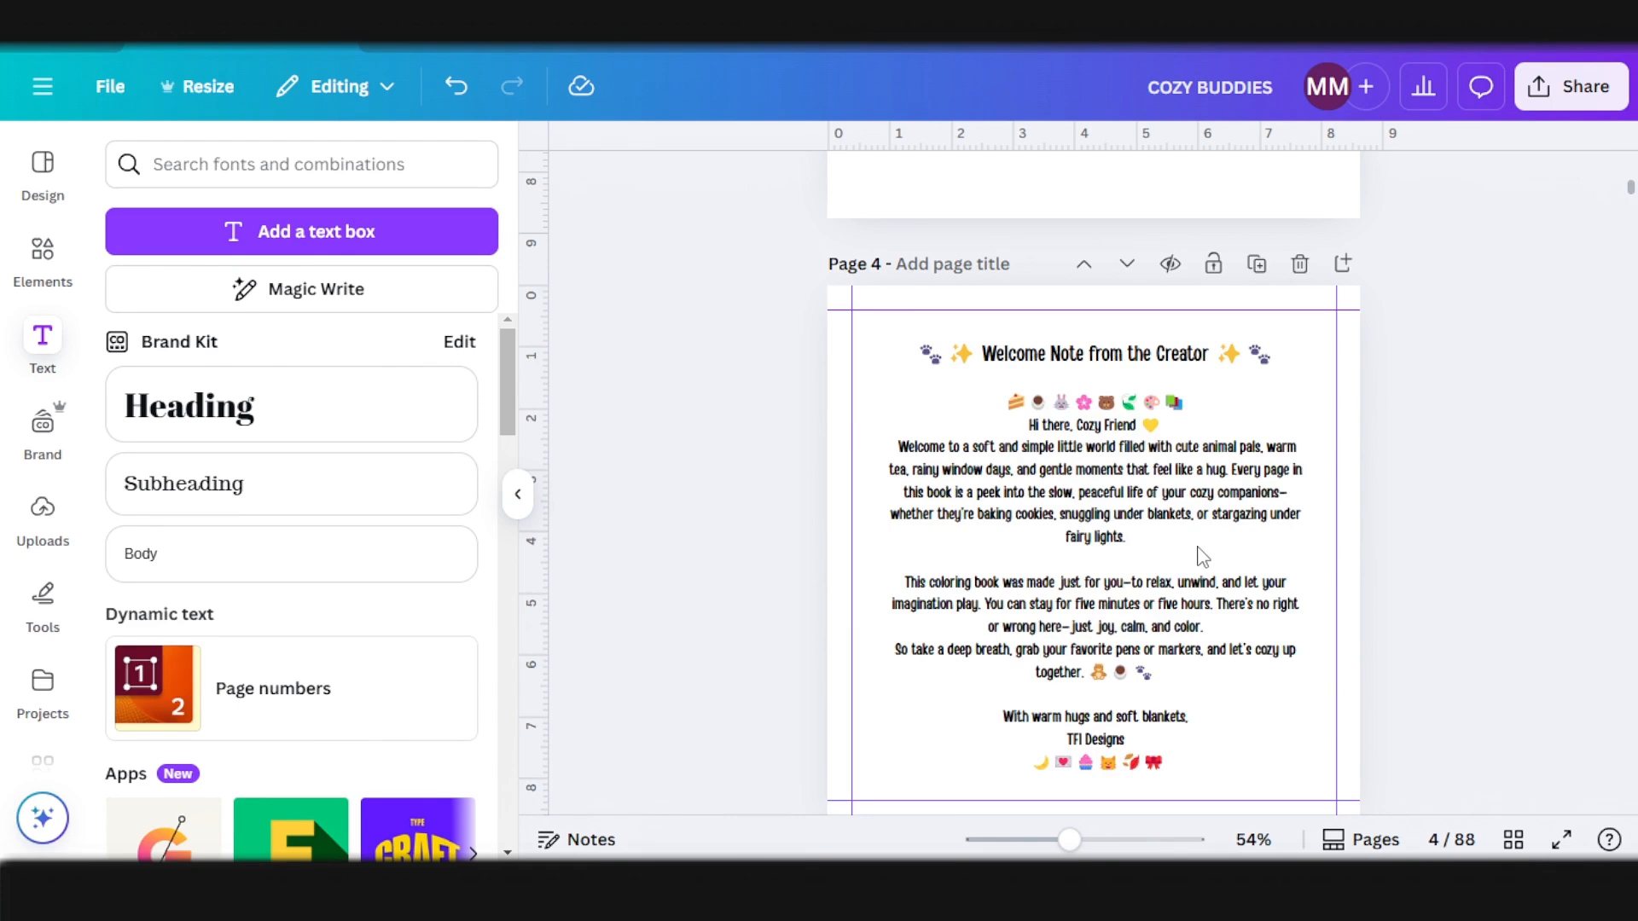
{"action": "scroll", "coordinate": [1202, 557], "scroll_direction": "down", "scroll_amount": 3}
{"action": "scroll", "coordinate": [1172, 588], "scroll_direction": "up", "scroll_amount": 2}
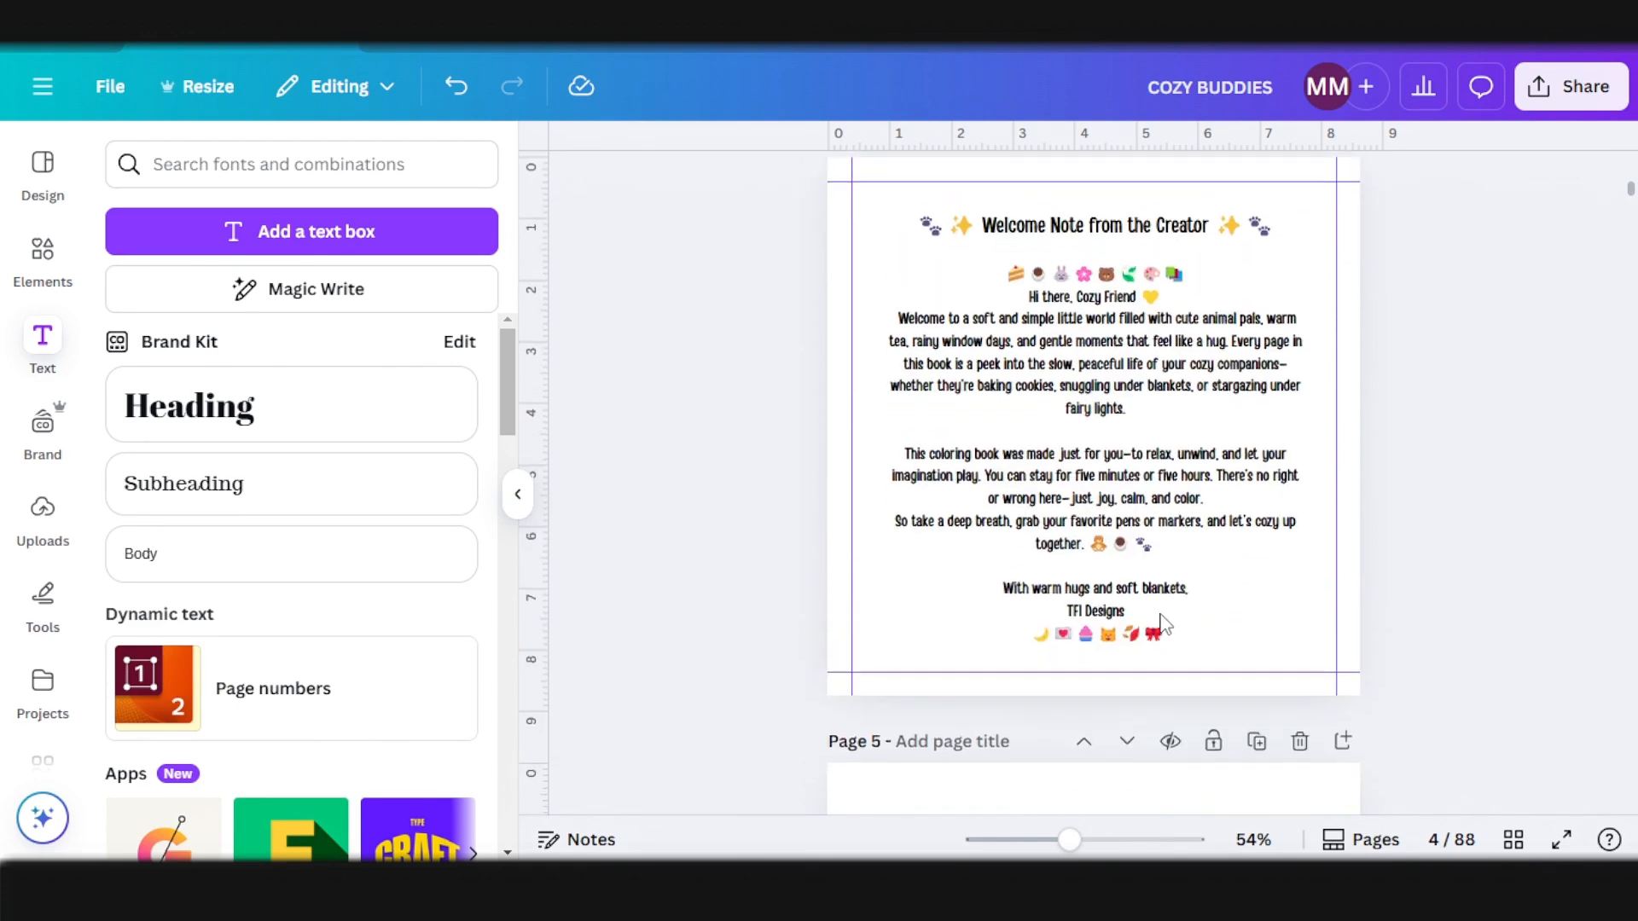
{"action": "scroll", "coordinate": [1177, 632], "scroll_direction": "down", "scroll_amount": 6}
{"action": "scroll", "coordinate": [1190, 638], "scroll_direction": "down", "scroll_amount": 7}
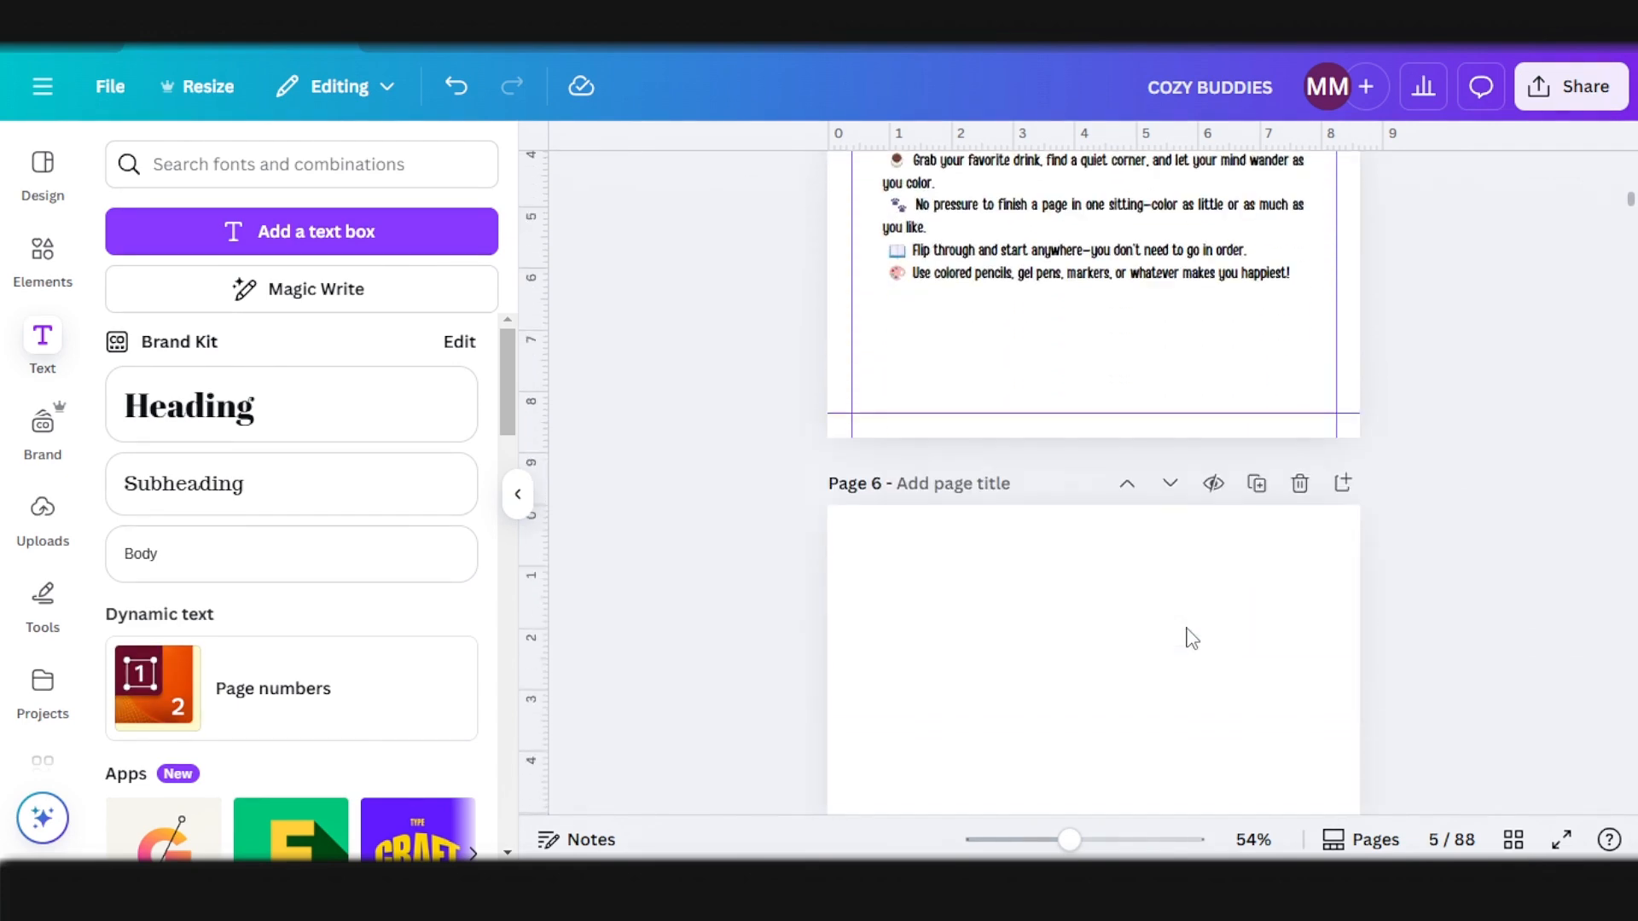
{"action": "scroll", "coordinate": [1085, 604], "scroll_direction": "down", "scroll_amount": 2}
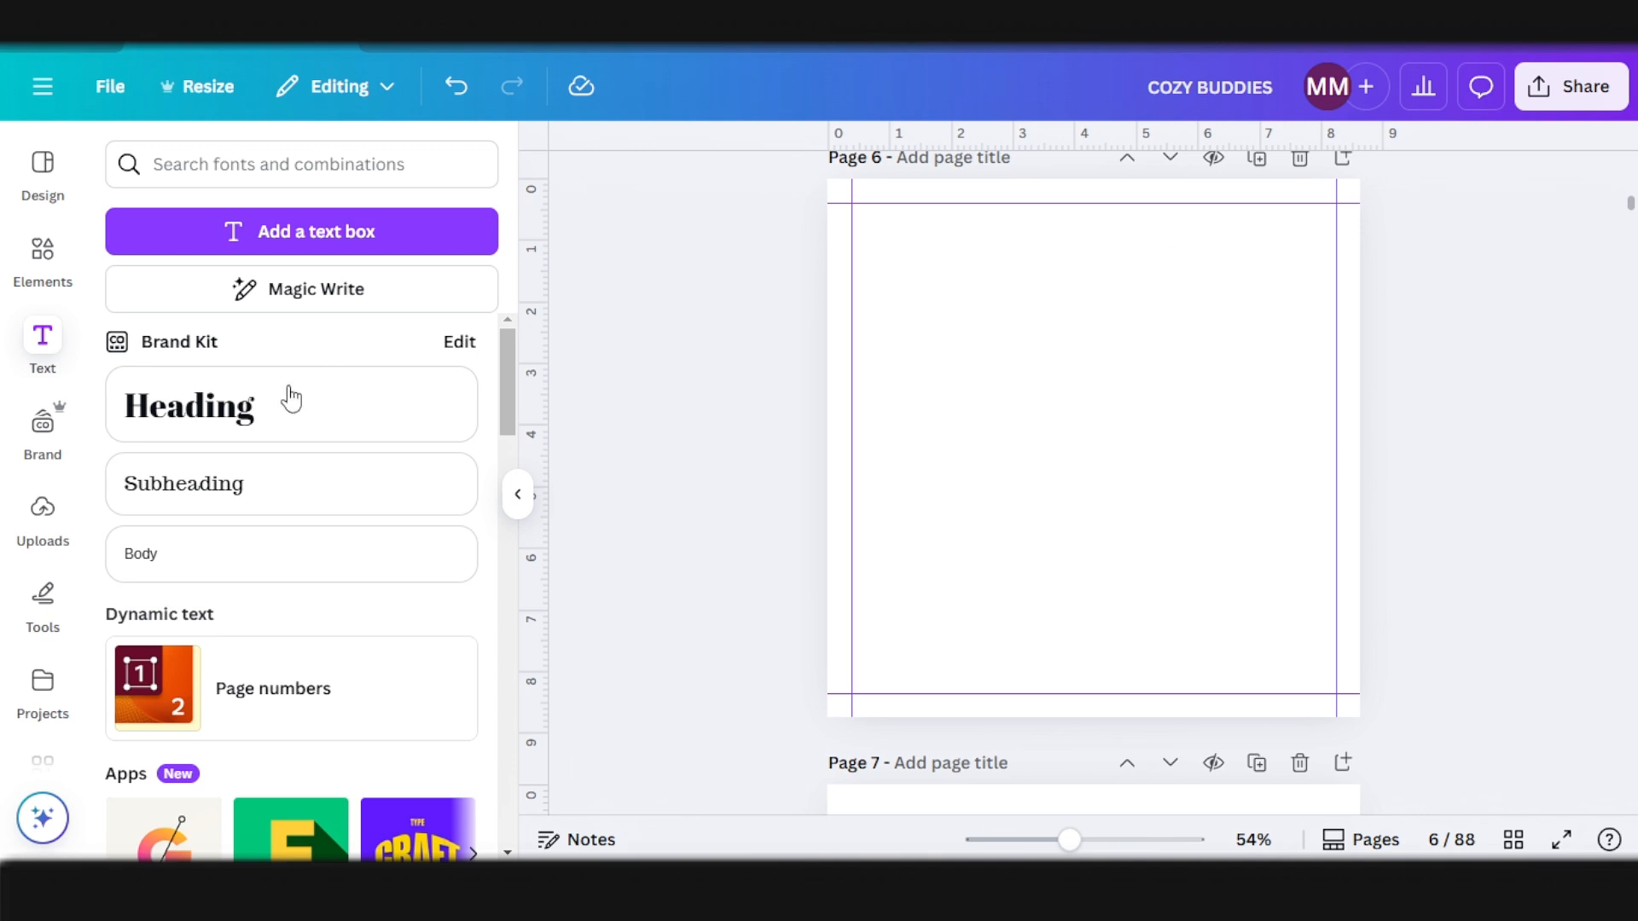
{"action": "left_click", "coordinate": [249, 414]}
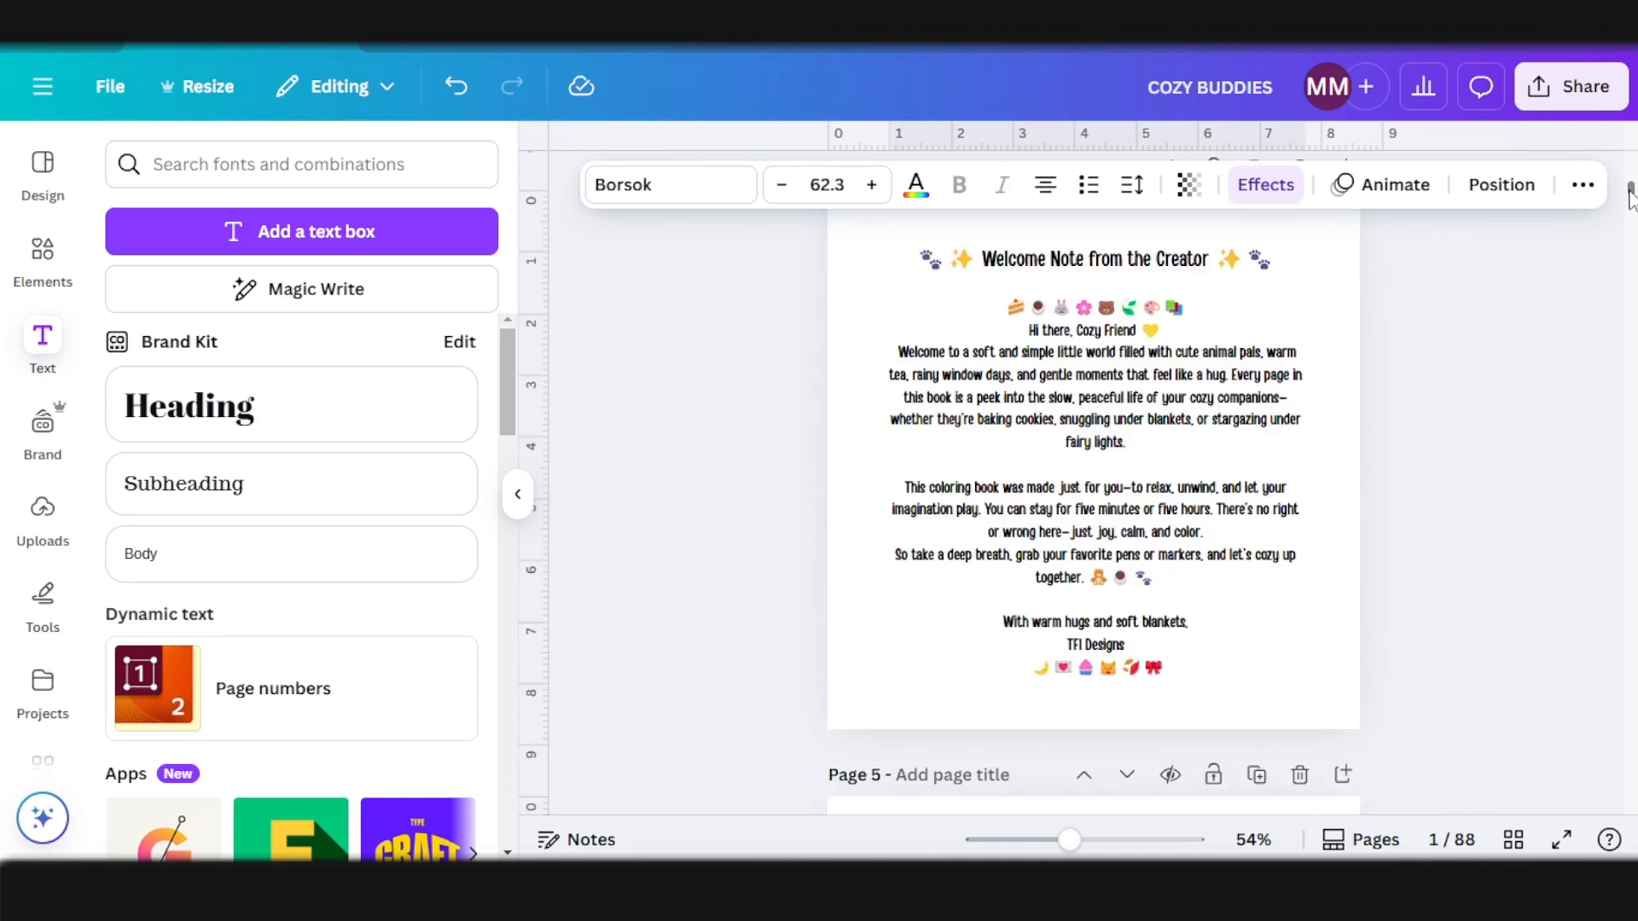
Step: Copy the style of the COZY BUDDIES title on page 1 and apply it to the COLOR TESTING heading on page 6
{"action": "left_click_drag", "start_coordinate": [1629, 202], "coordinate": [1629, 165]}
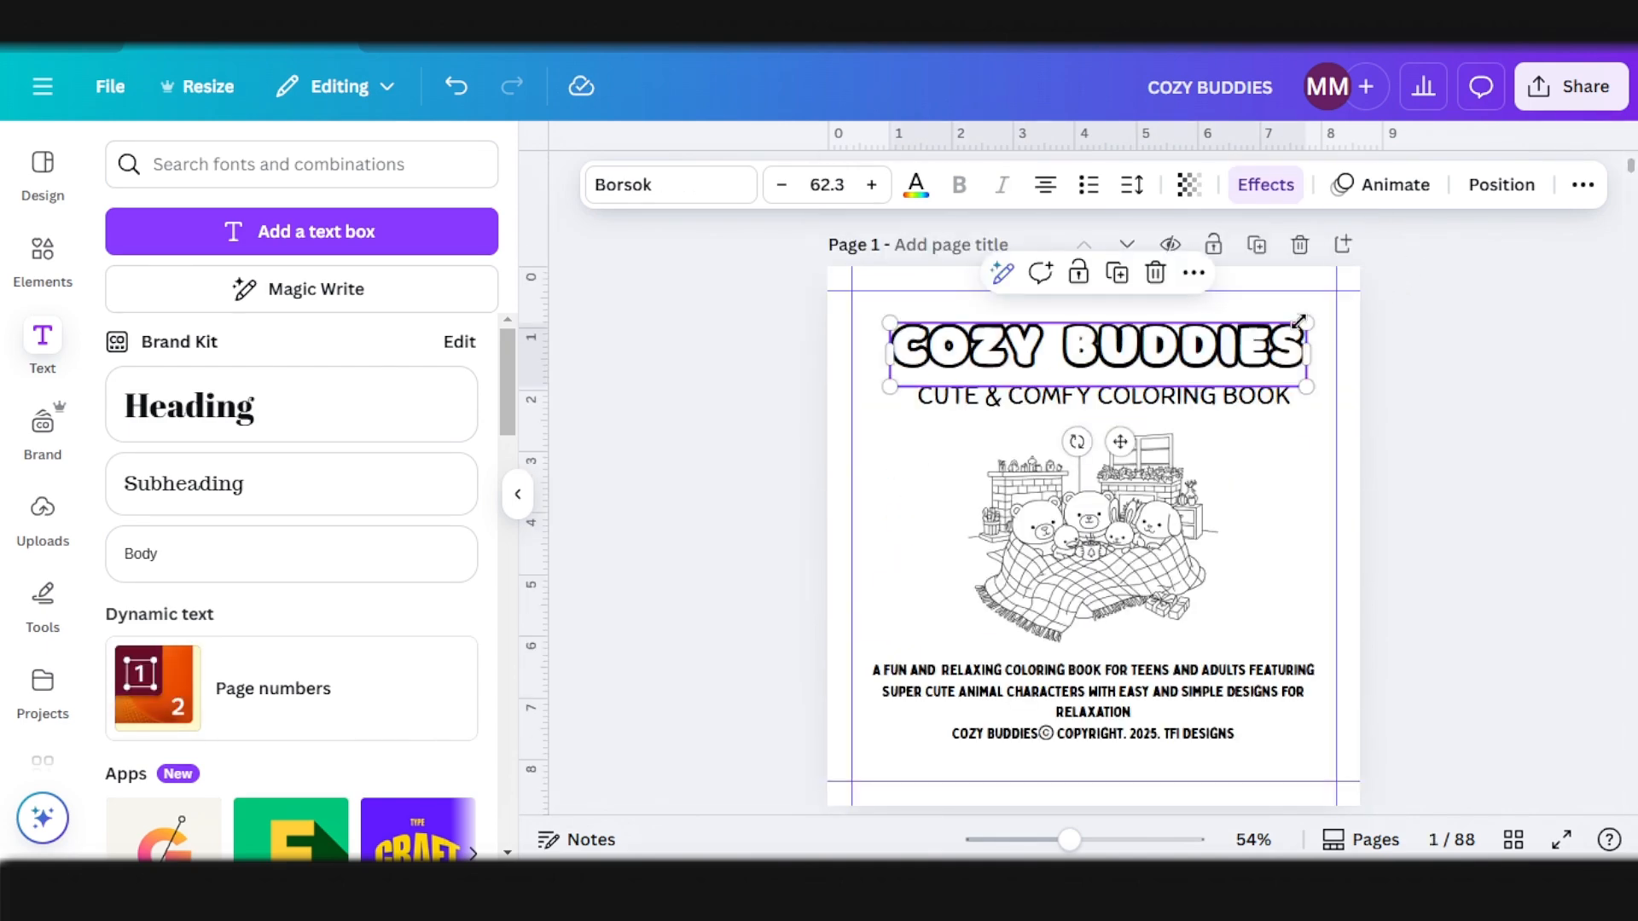
{"action": "left_click", "coordinate": [1583, 184]}
{"action": "left_click", "coordinate": [1578, 238]}
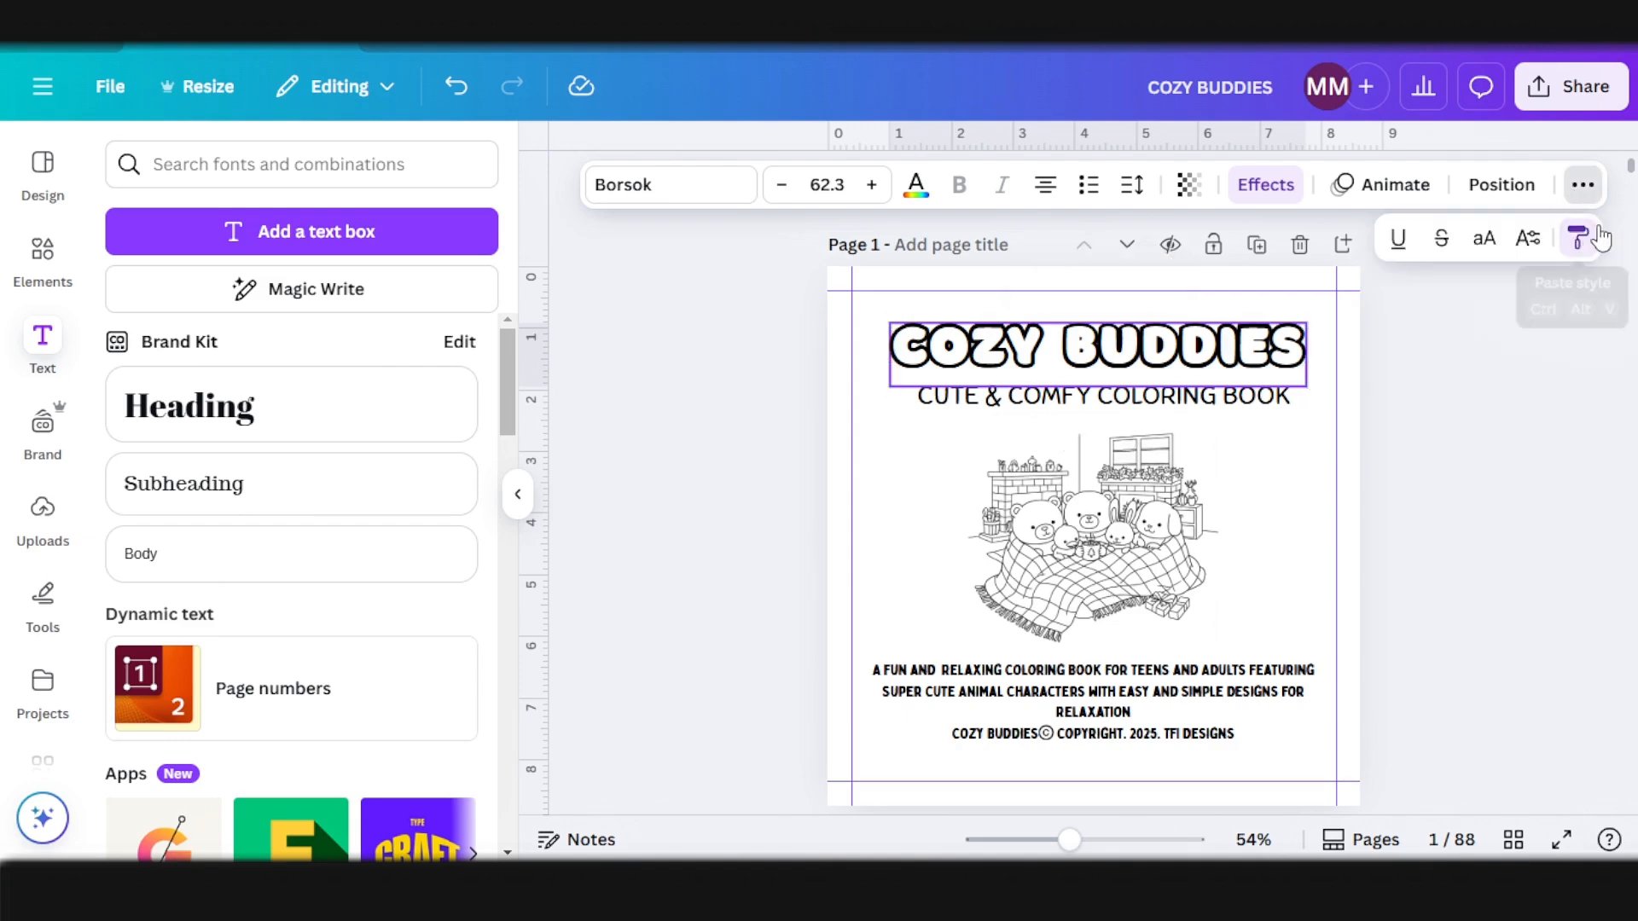
{"action": "scroll", "coordinate": [1163, 515], "scroll_direction": "down", "scroll_amount": 15}
{"action": "left_click", "coordinate": [1111, 528]}
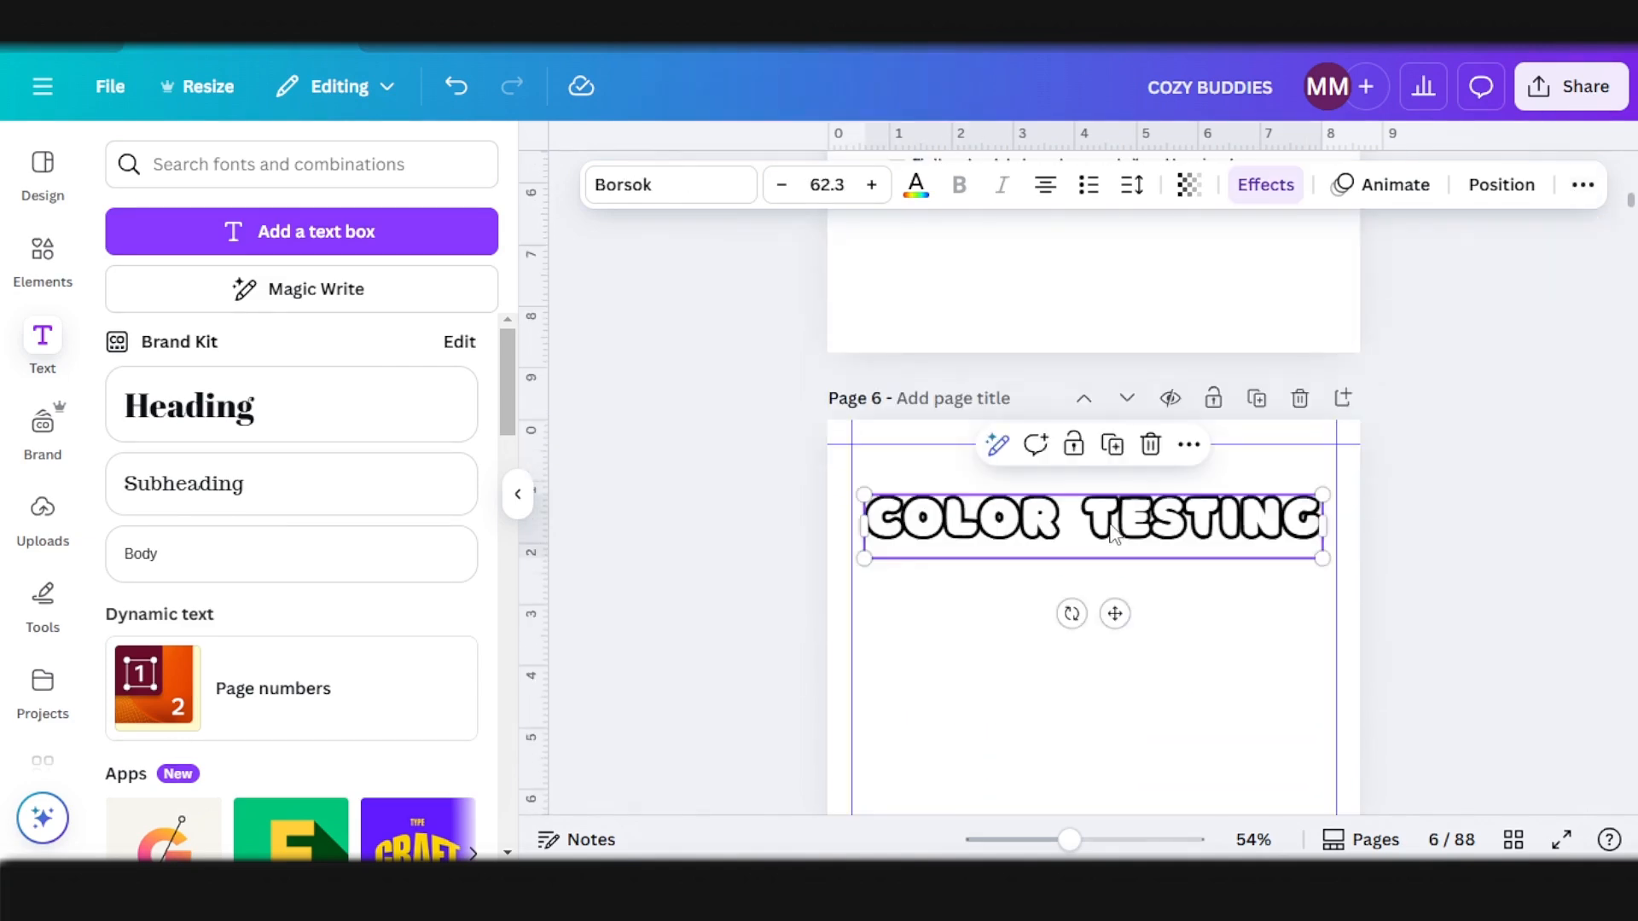
Step: Shrink the COLOR TESTING heading and center it near the upper margin of page 6
{"action": "left_click_drag", "start_coordinate": [1322, 559], "coordinate": [1216, 539]}
{"action": "left_click_drag", "start_coordinate": [1061, 596], "coordinate": [1107, 589]}
{"action": "left_click", "coordinate": [984, 631]}
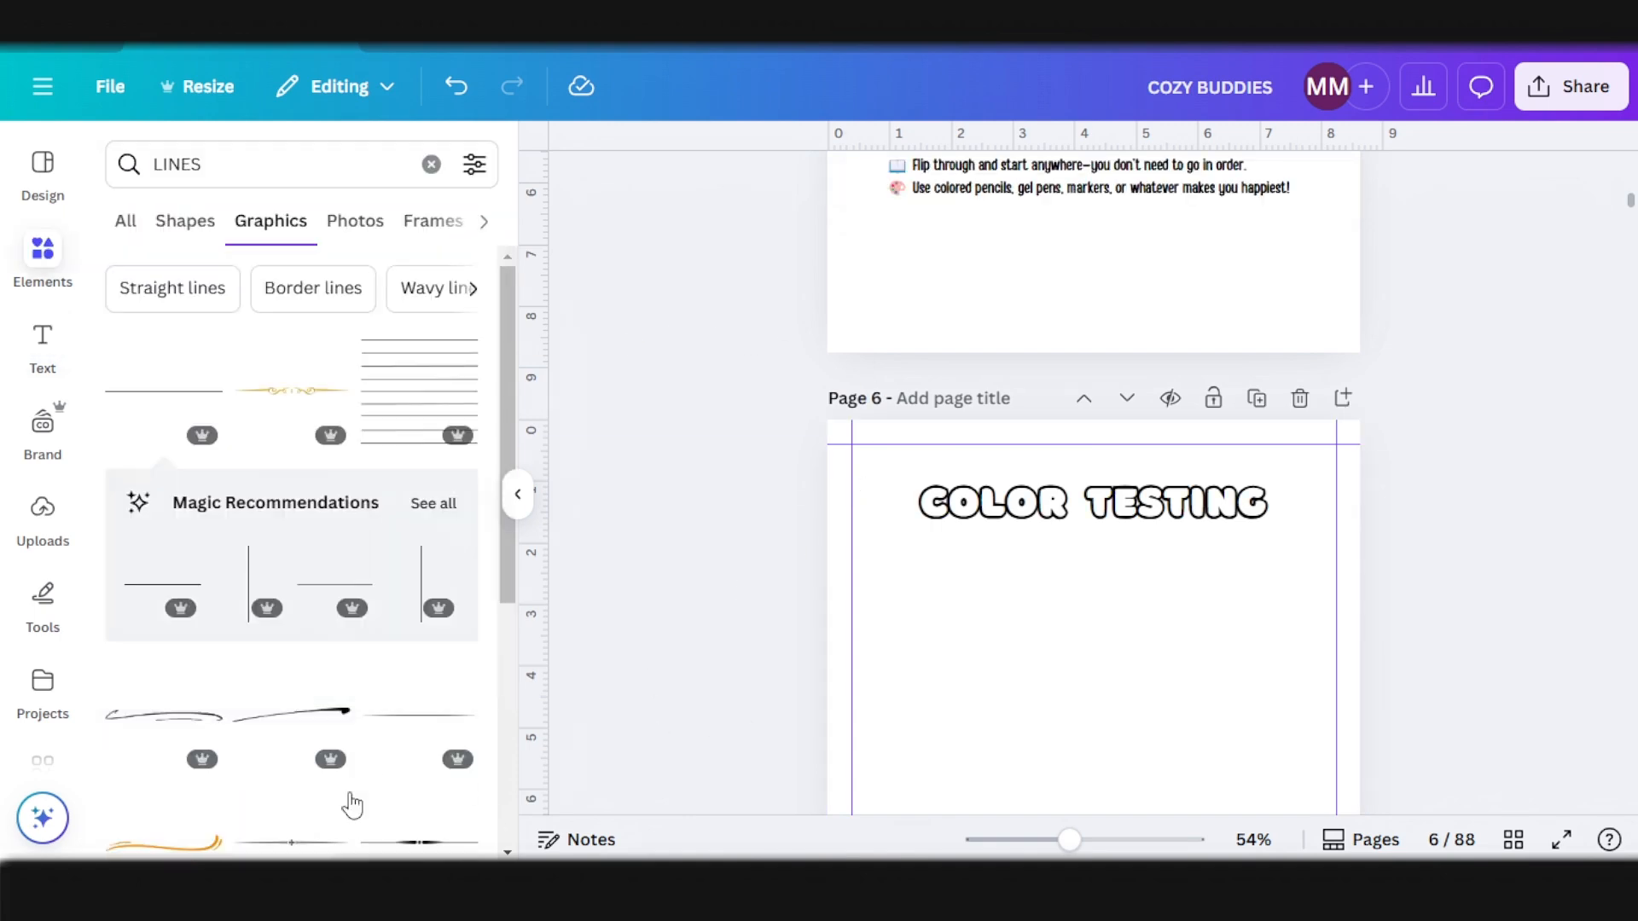
Step: Switch to Coloringbook.ai, browse its free printable coloring pages and open the basketball category
{"action": "left_click", "coordinate": [521, 751]}
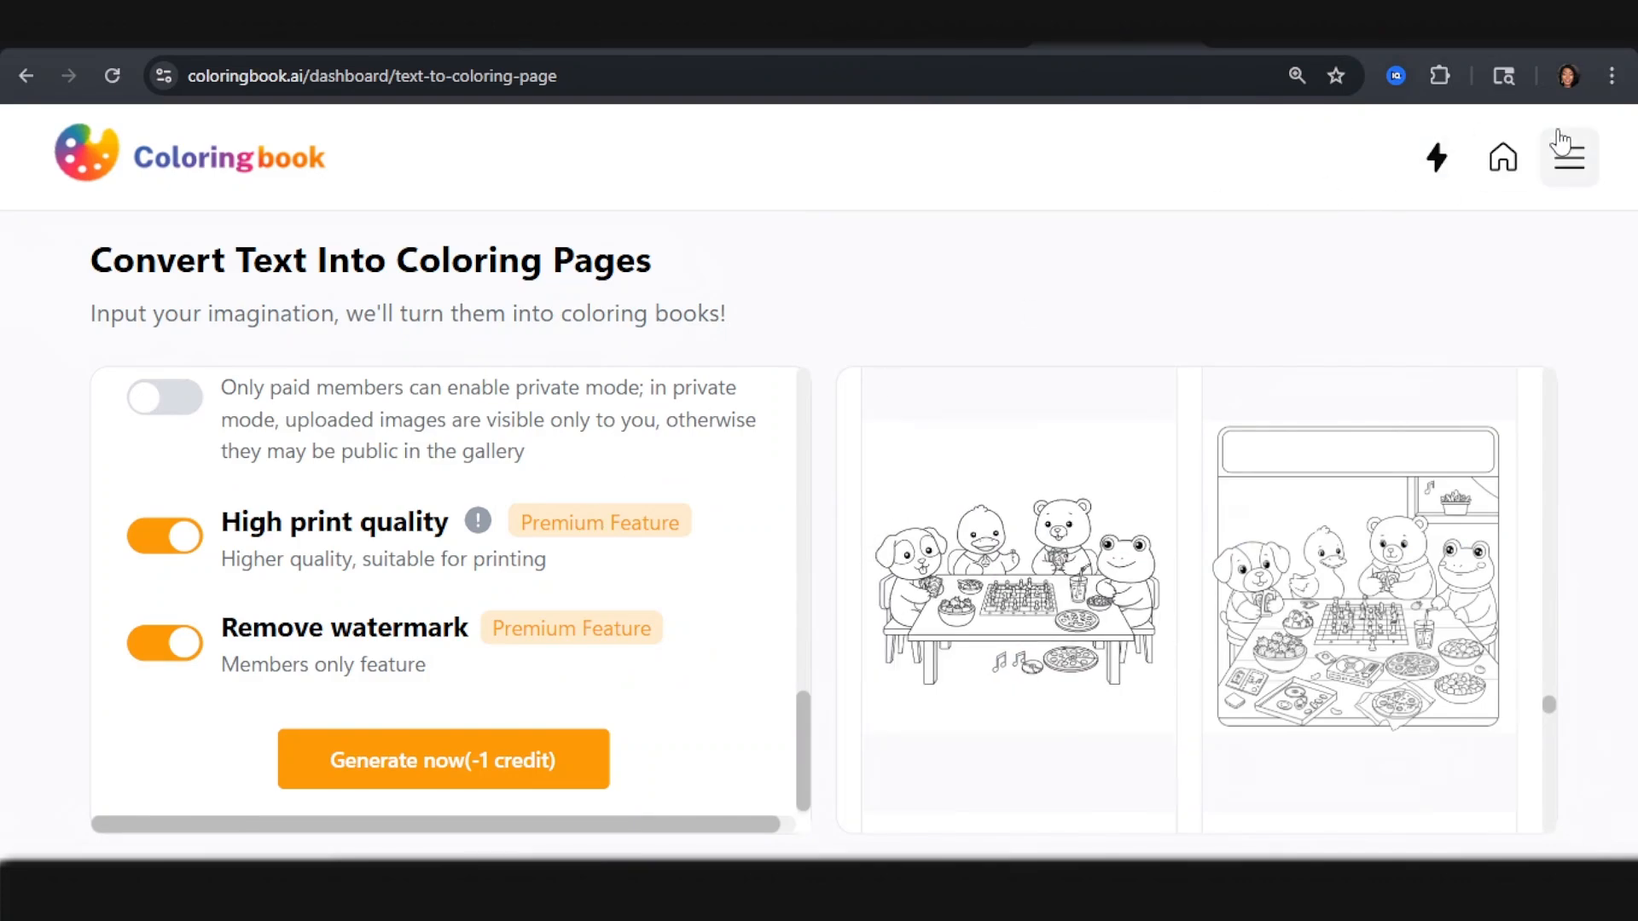
{"action": "left_click", "coordinate": [1567, 155]}
{"action": "left_click", "coordinate": [1356, 478]}
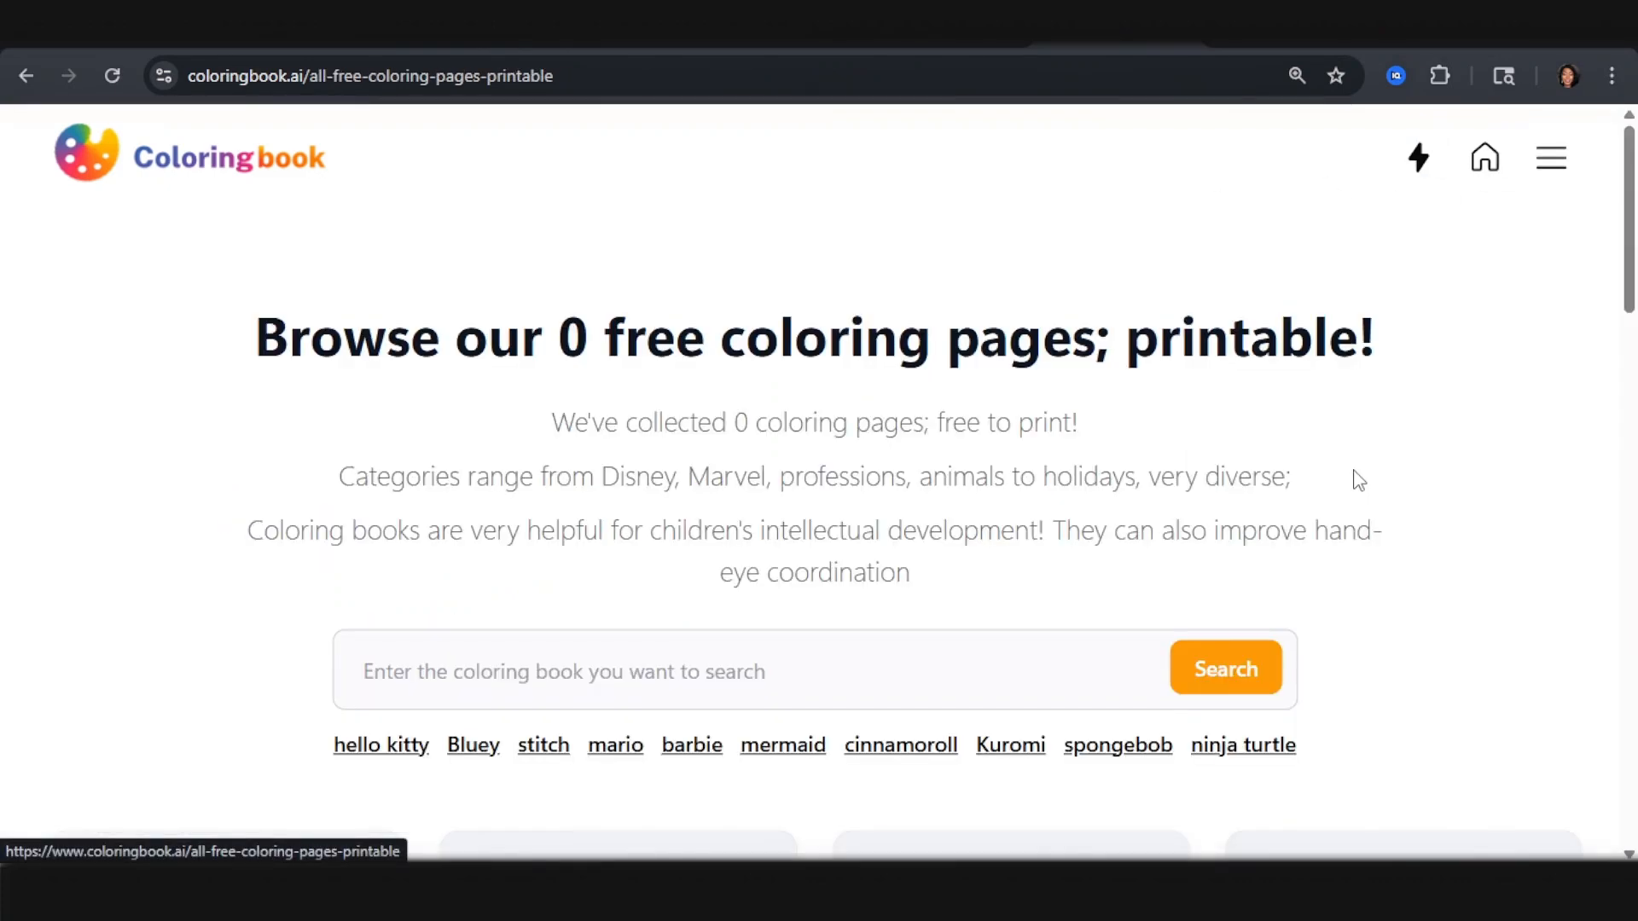
{"action": "scroll", "coordinate": [1023, 546], "scroll_direction": "down", "scroll_amount": 5}
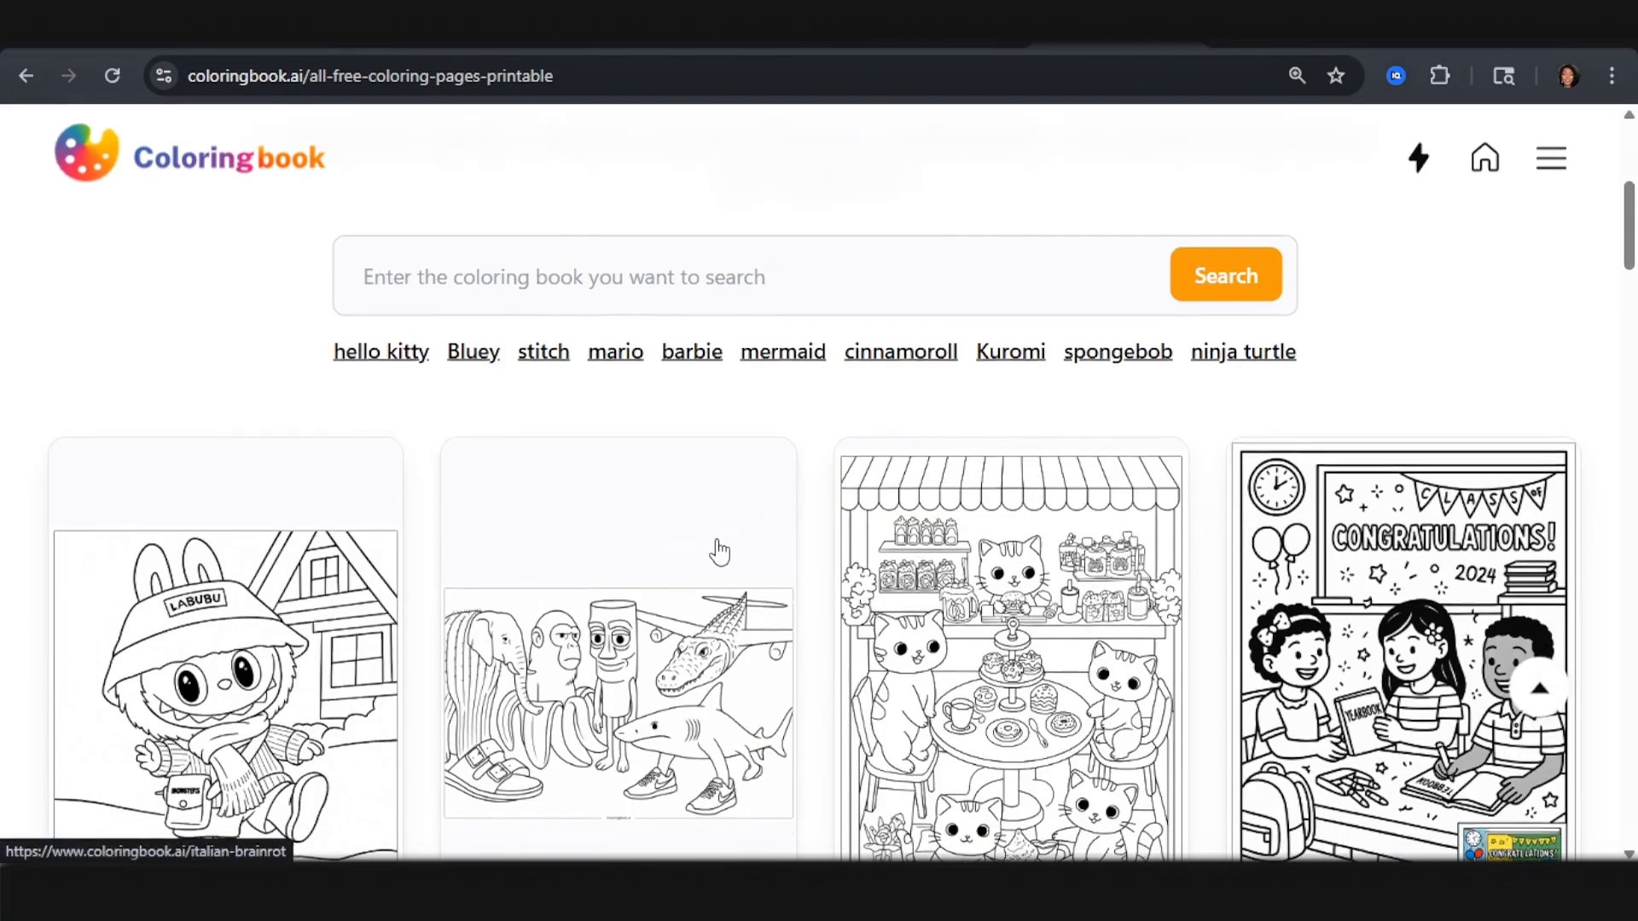
{"action": "scroll", "coordinate": [808, 597], "scroll_direction": "down", "scroll_amount": 6}
{"action": "scroll", "coordinate": [819, 632], "scroll_direction": "down", "scroll_amount": 5}
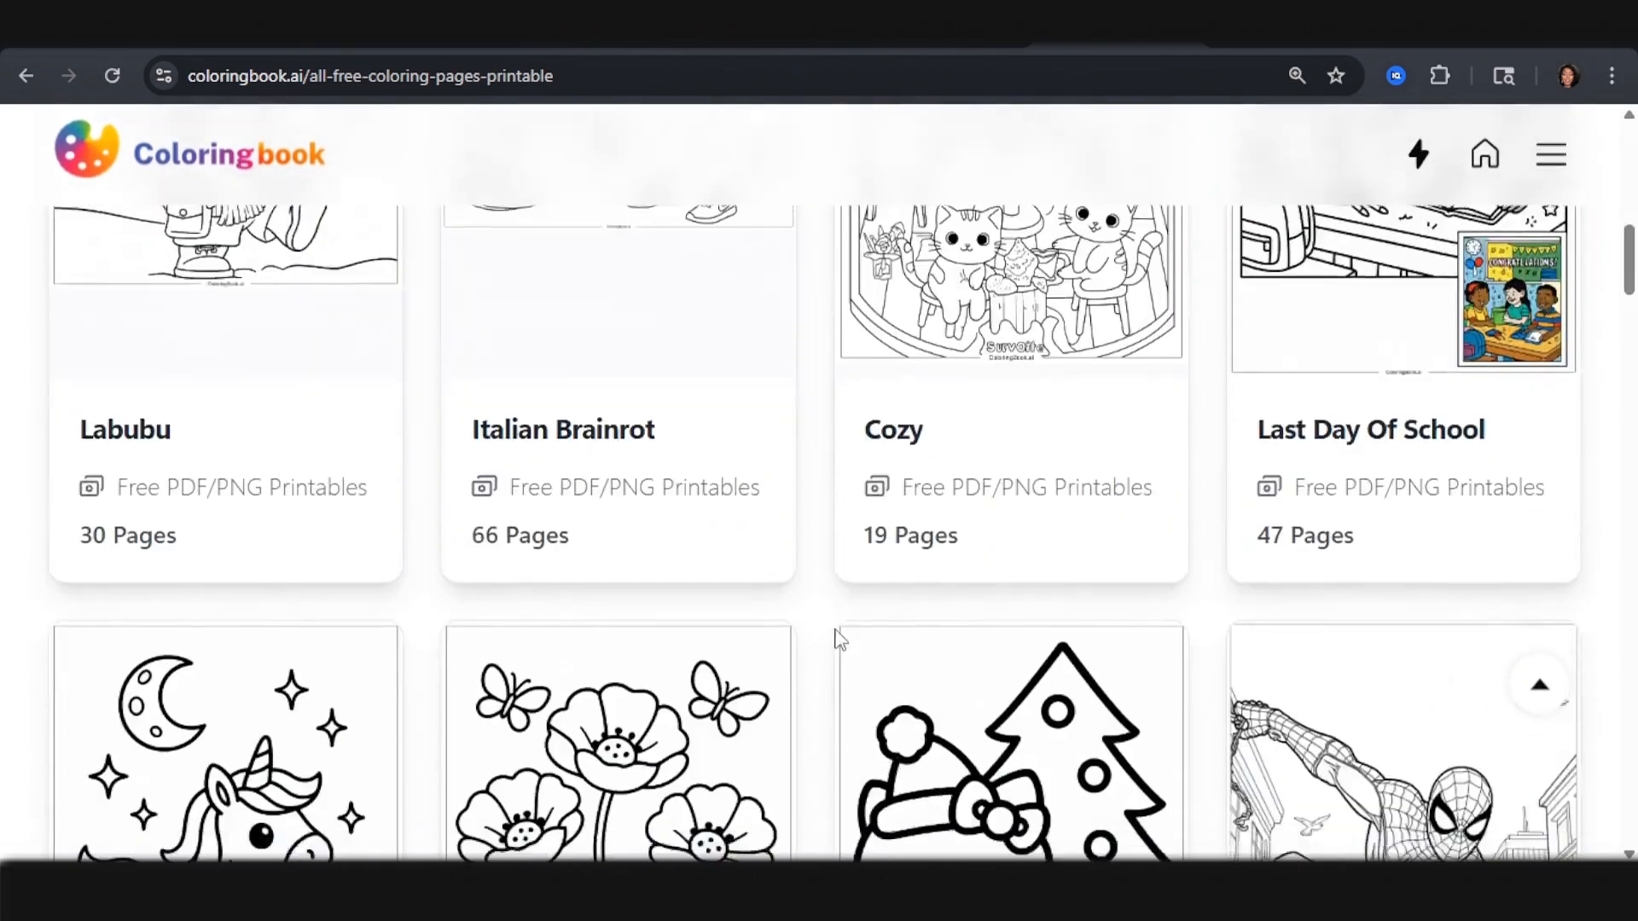
{"action": "left_click_drag", "start_coordinate": [1628, 337], "coordinate": [1631, 460]}
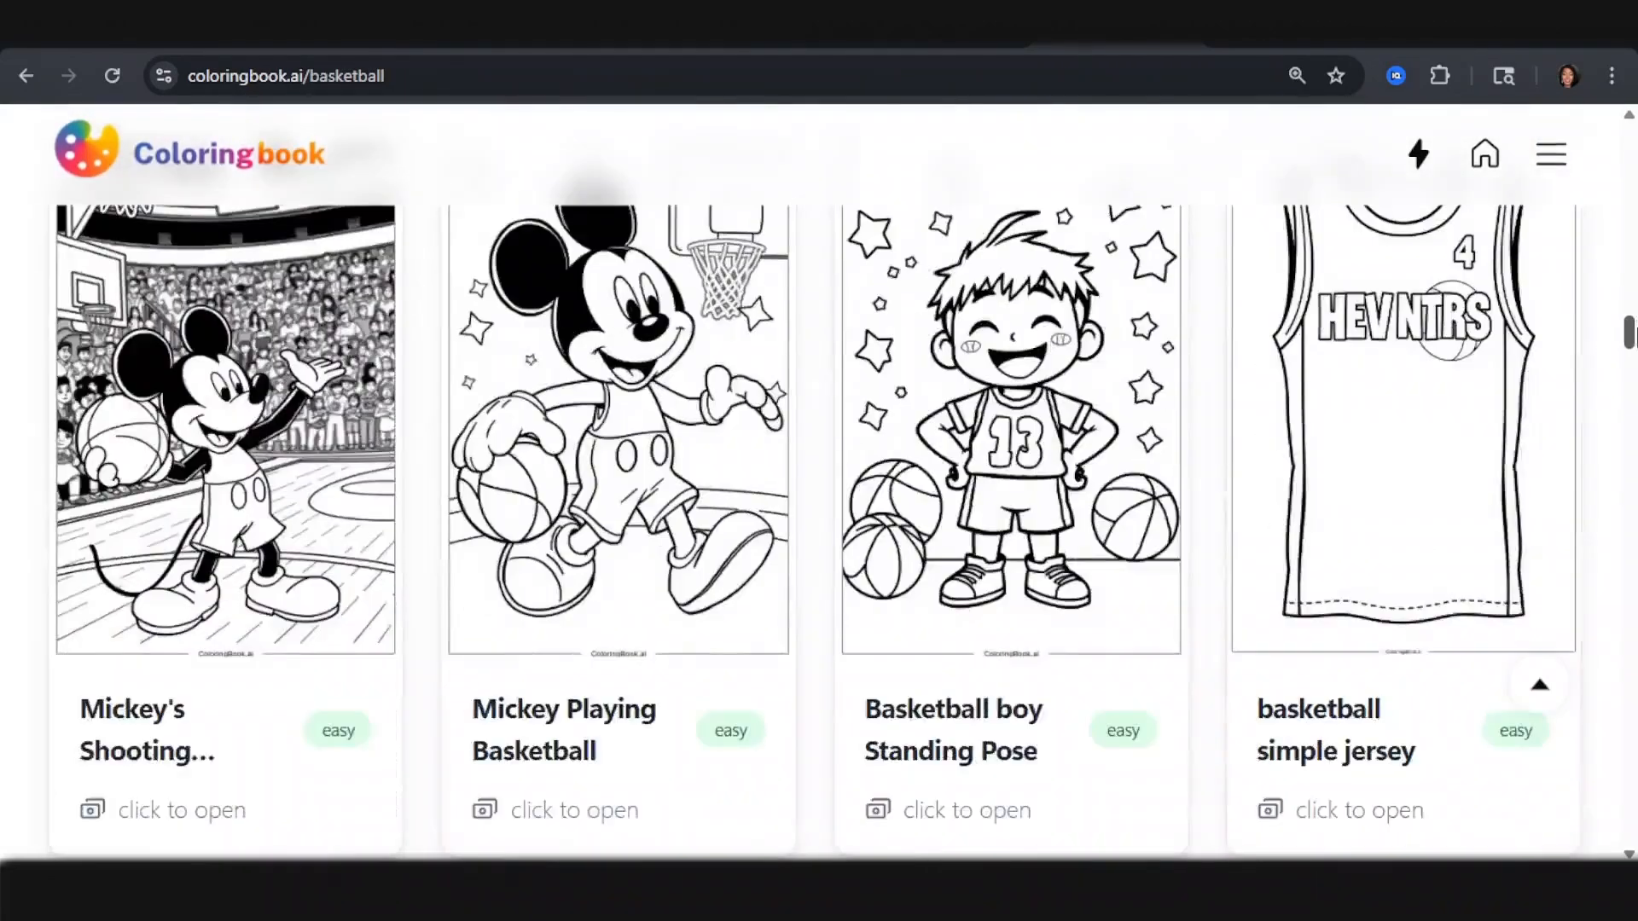
Step: Open the basketball simple jersey coloring page and download it as a PNG
{"action": "scroll", "coordinate": [1536, 223], "scroll_direction": "up", "scroll_amount": 1}
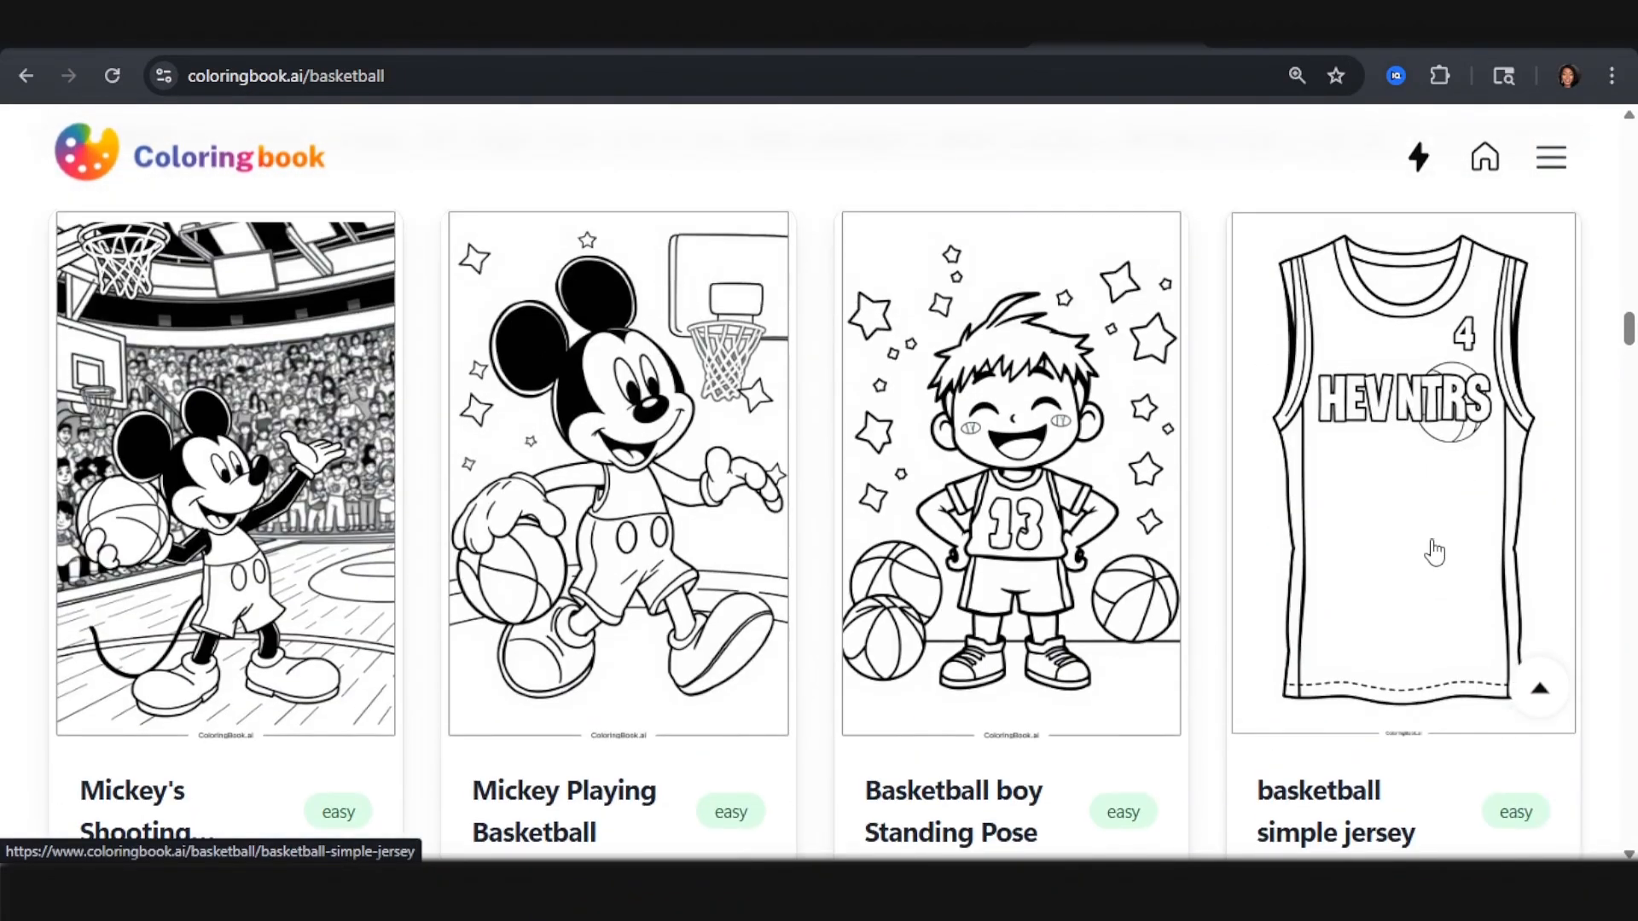
{"action": "left_click", "coordinate": [1418, 460]}
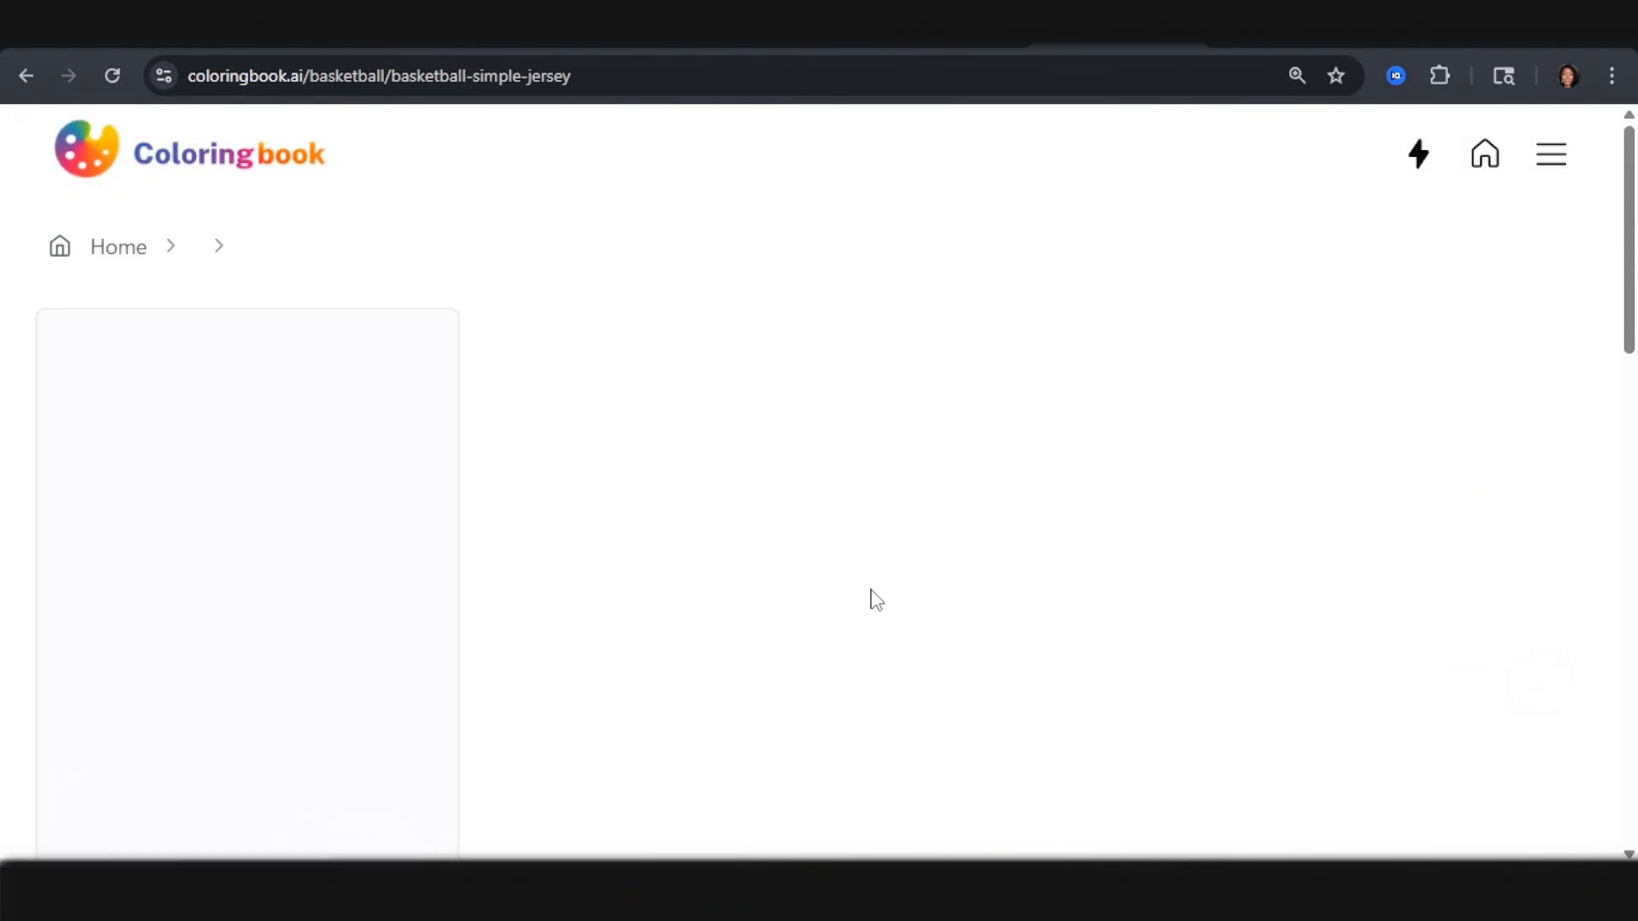
{"action": "scroll", "coordinate": [1109, 597], "scroll_direction": "down", "scroll_amount": 5}
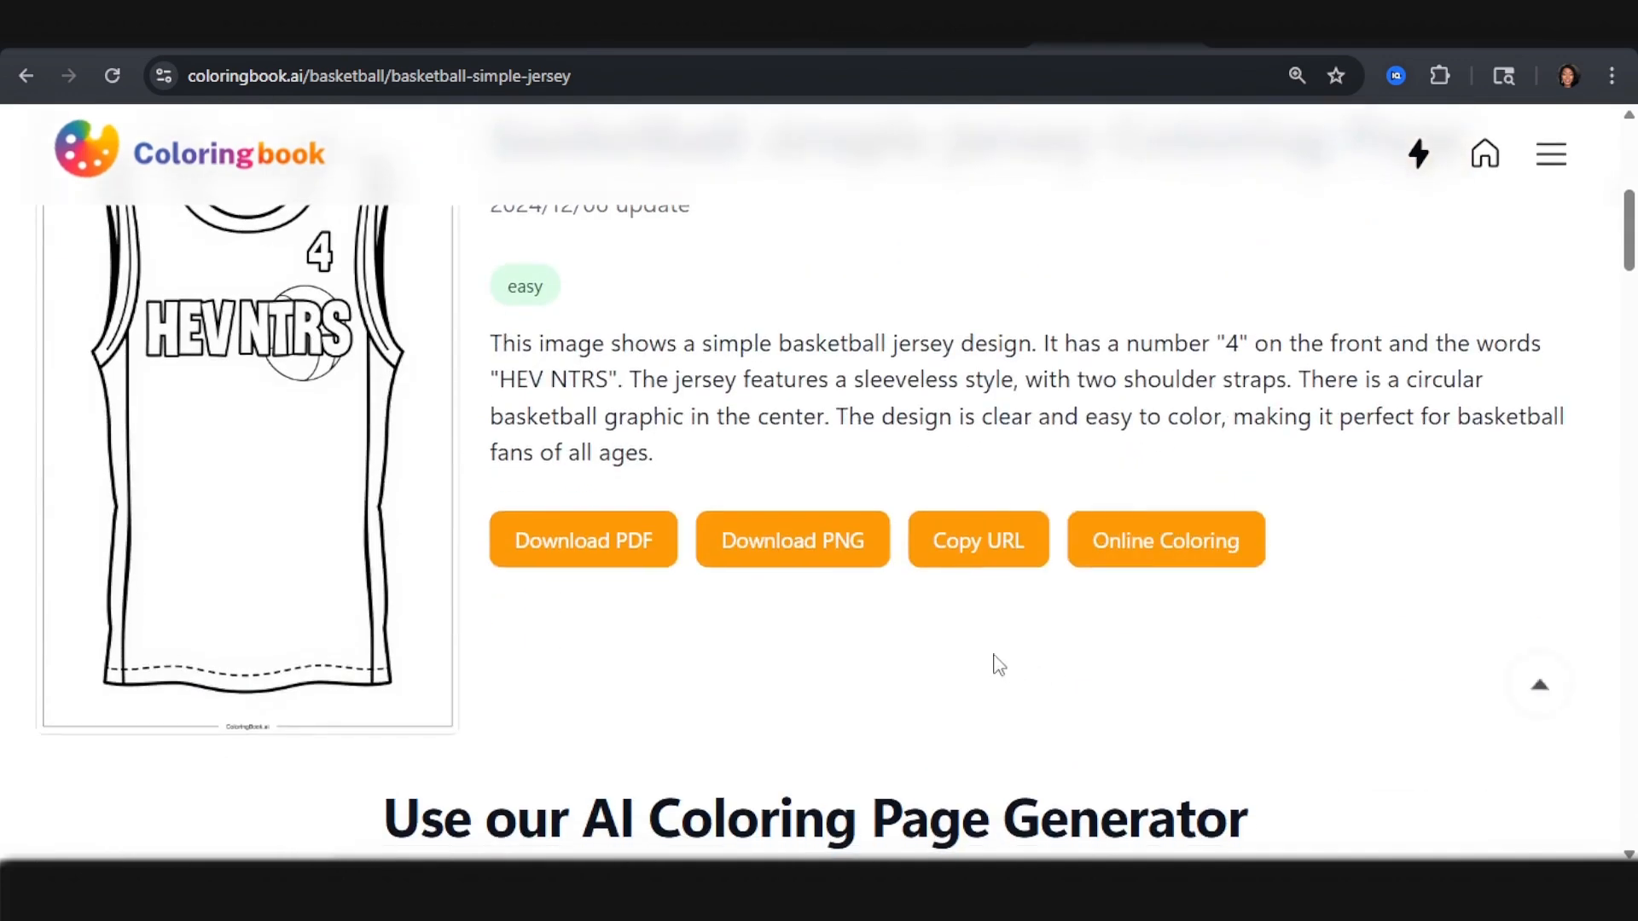
{"action": "left_click", "coordinate": [793, 554]}
Step: Return to the basketball category, open the basketball shoes design coloring page and download it as a PNG
{"action": "key", "text": "alt+Left"}
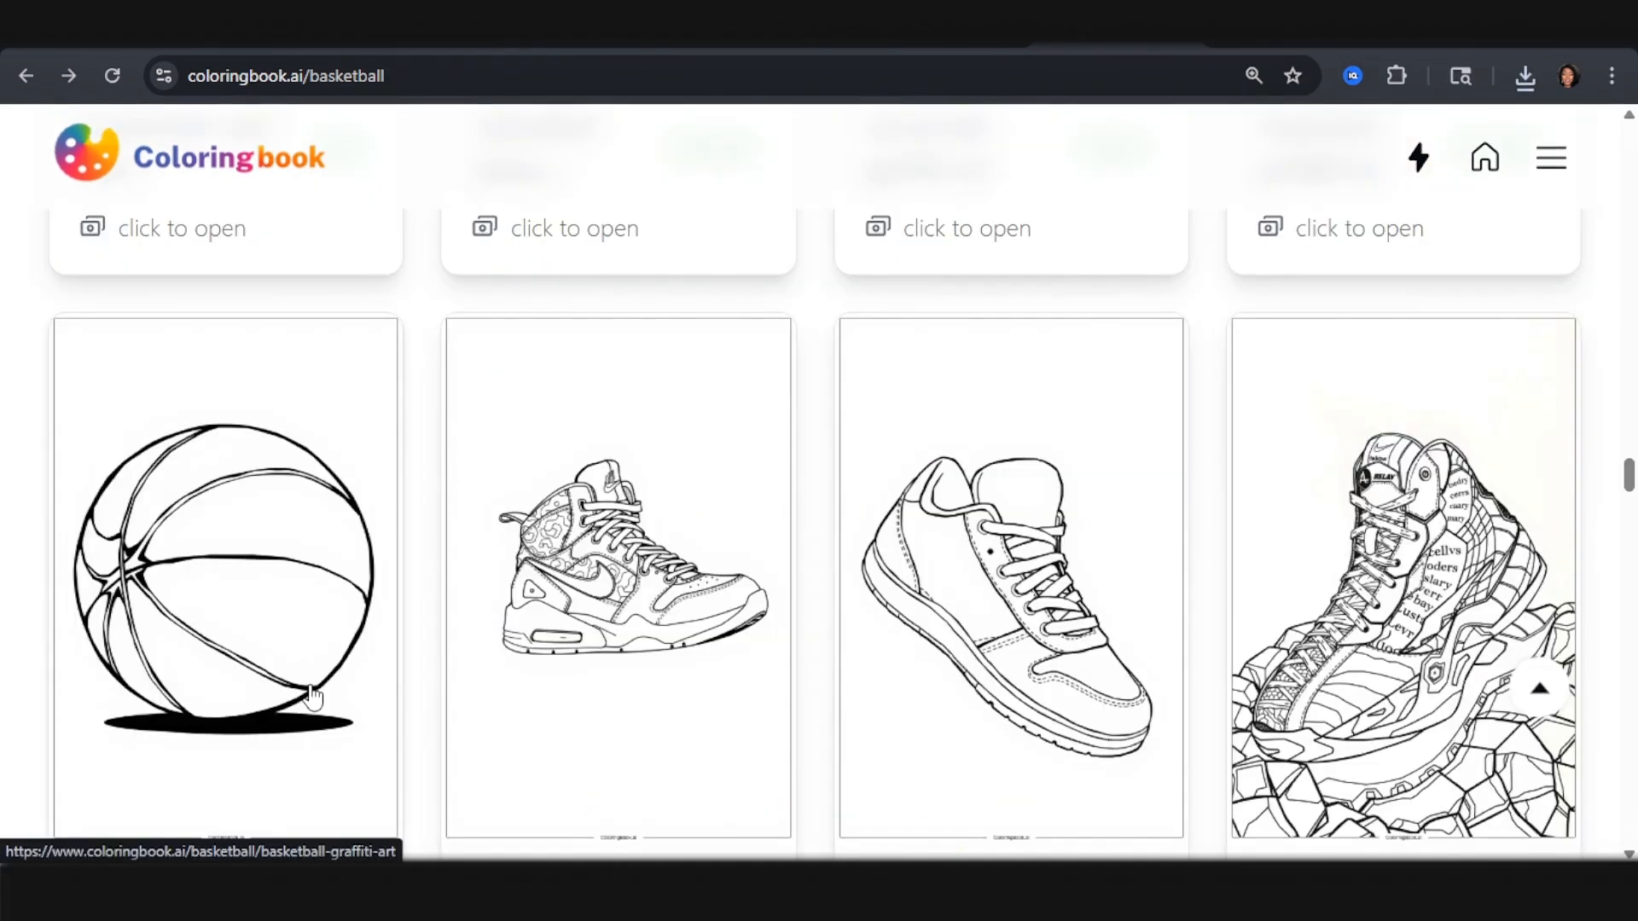
{"action": "left_click", "coordinate": [1021, 641]}
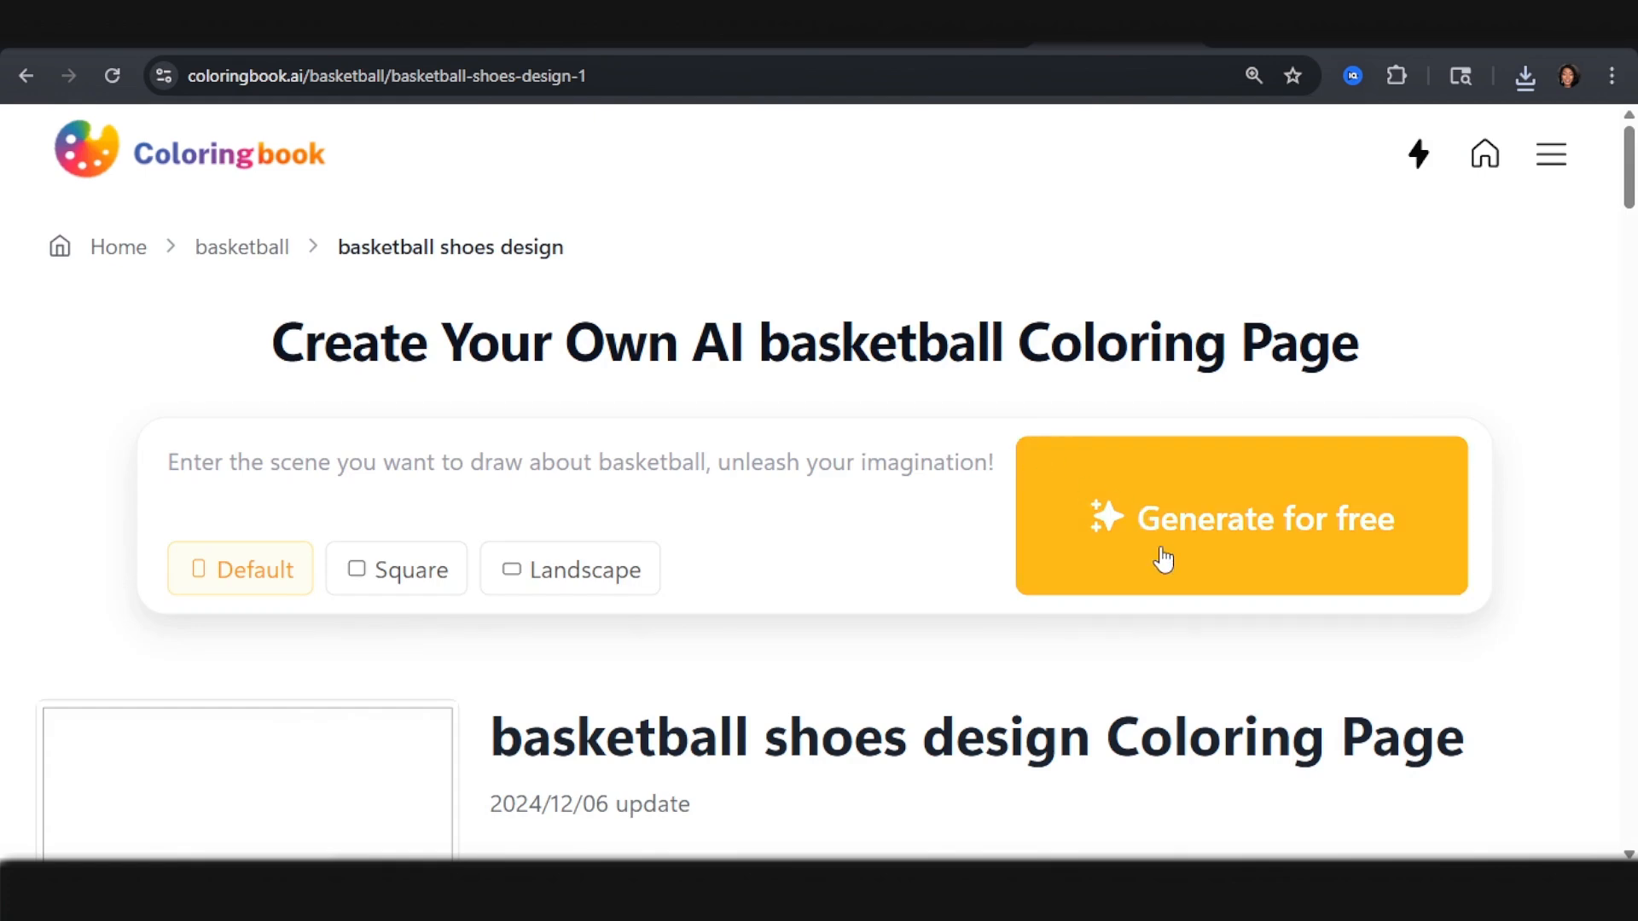
{"action": "scroll", "coordinate": [1078, 669], "scroll_direction": "down", "scroll_amount": 4}
{"action": "left_click", "coordinate": [866, 771]}
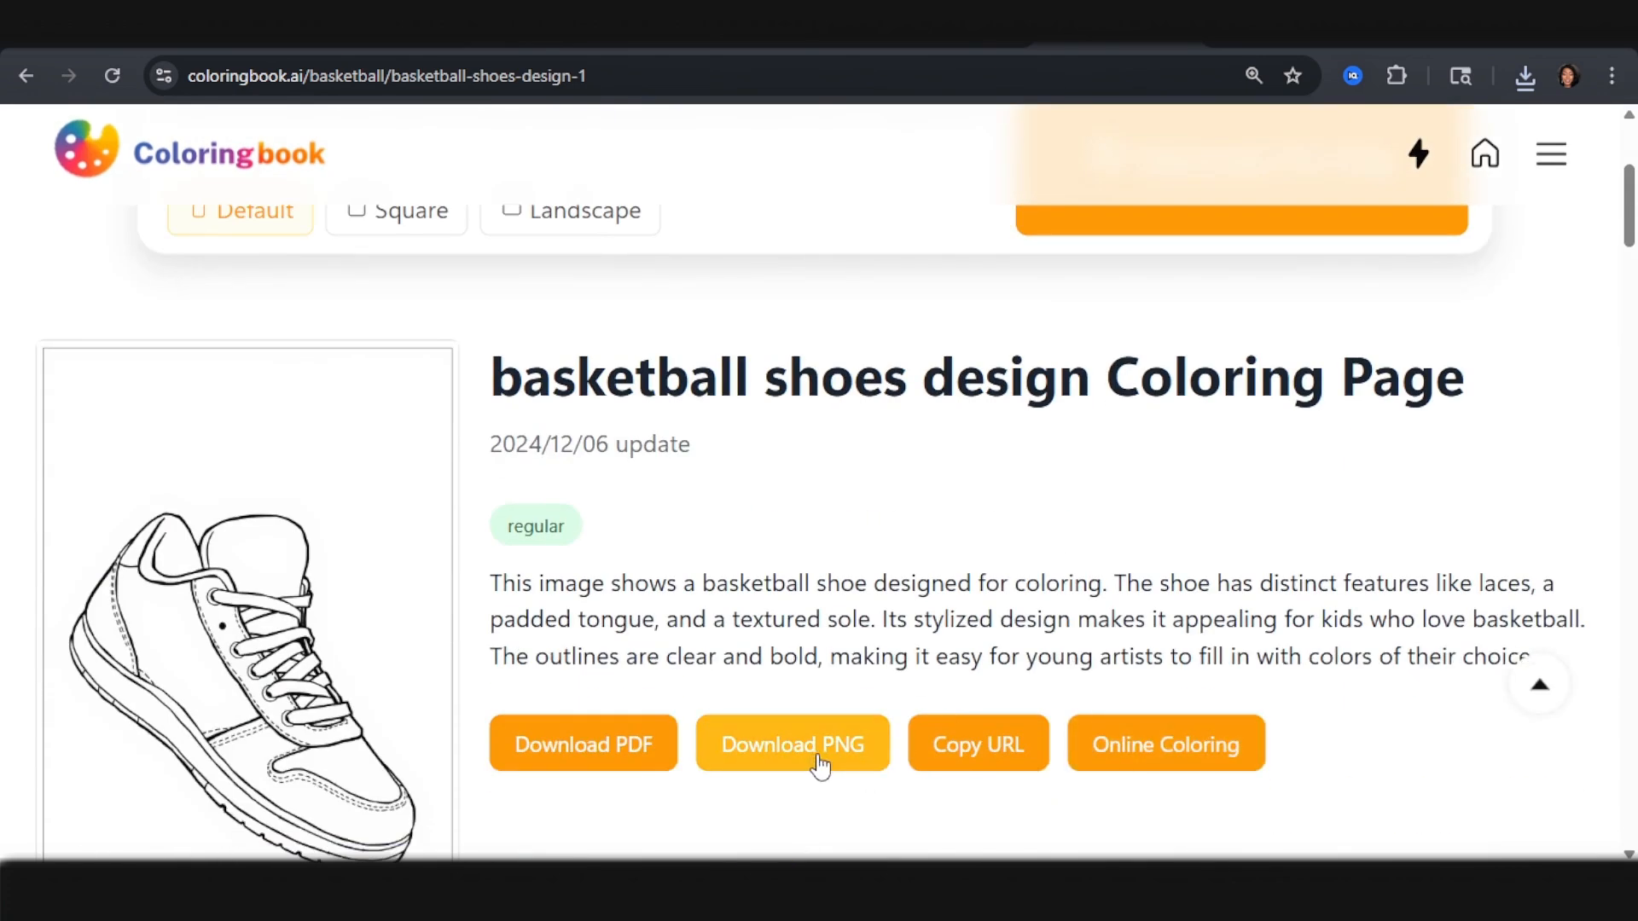
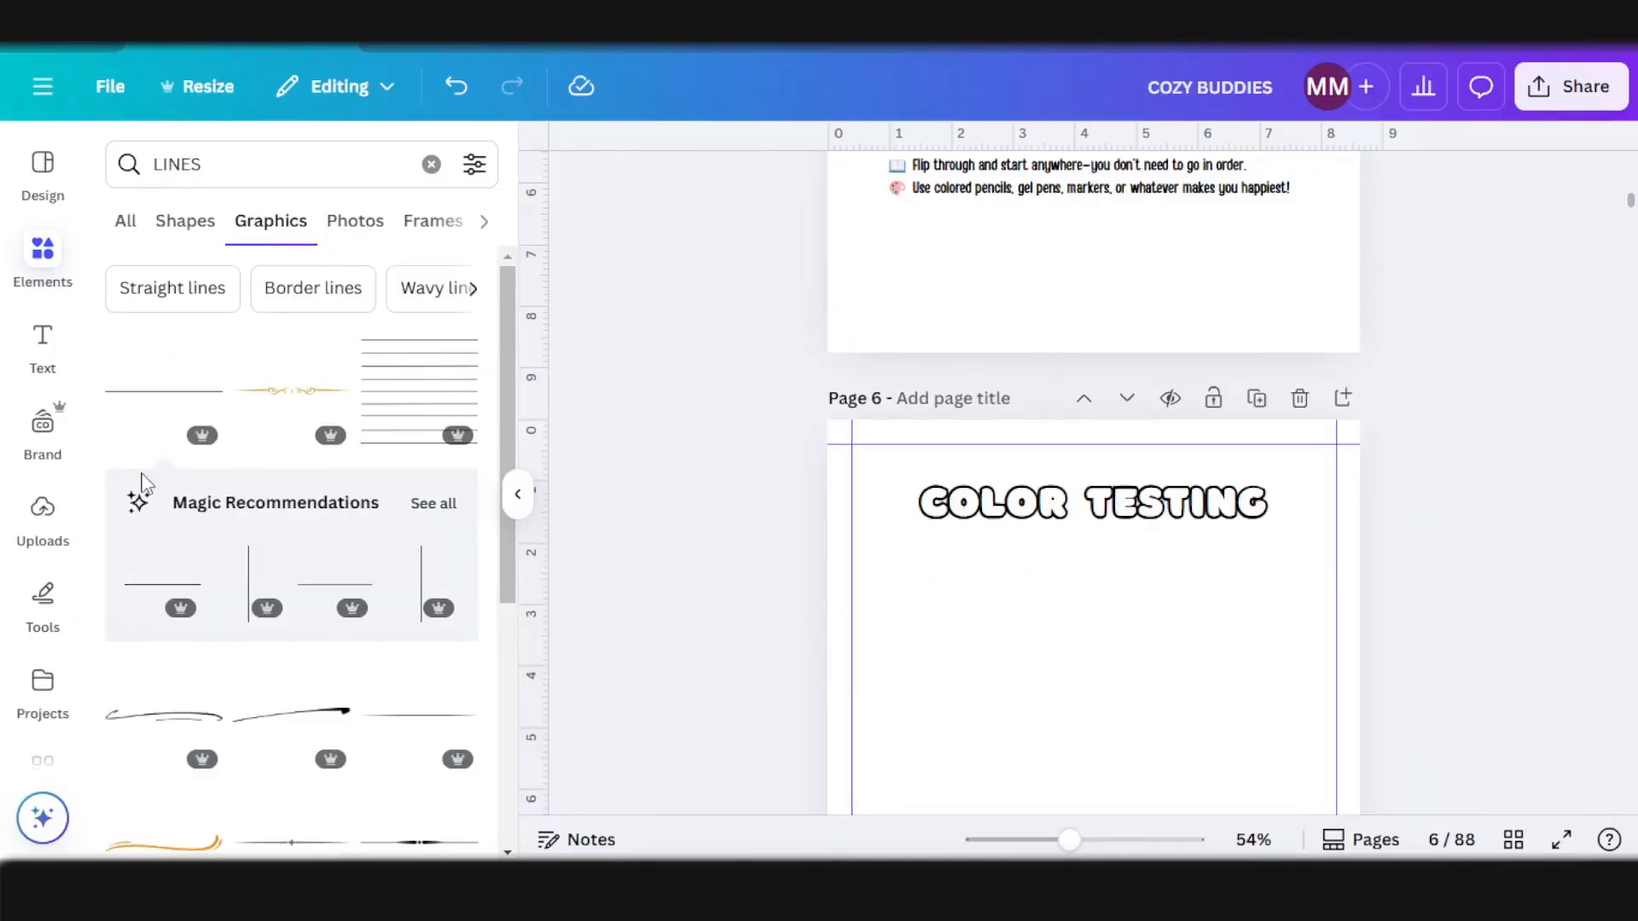
Step: Switch to Canva and place the uploaded 2025 Happy New Year soccer ball drawing below the COLOR TESTING heading on page 6
{"action": "left_click", "coordinate": [41, 522]}
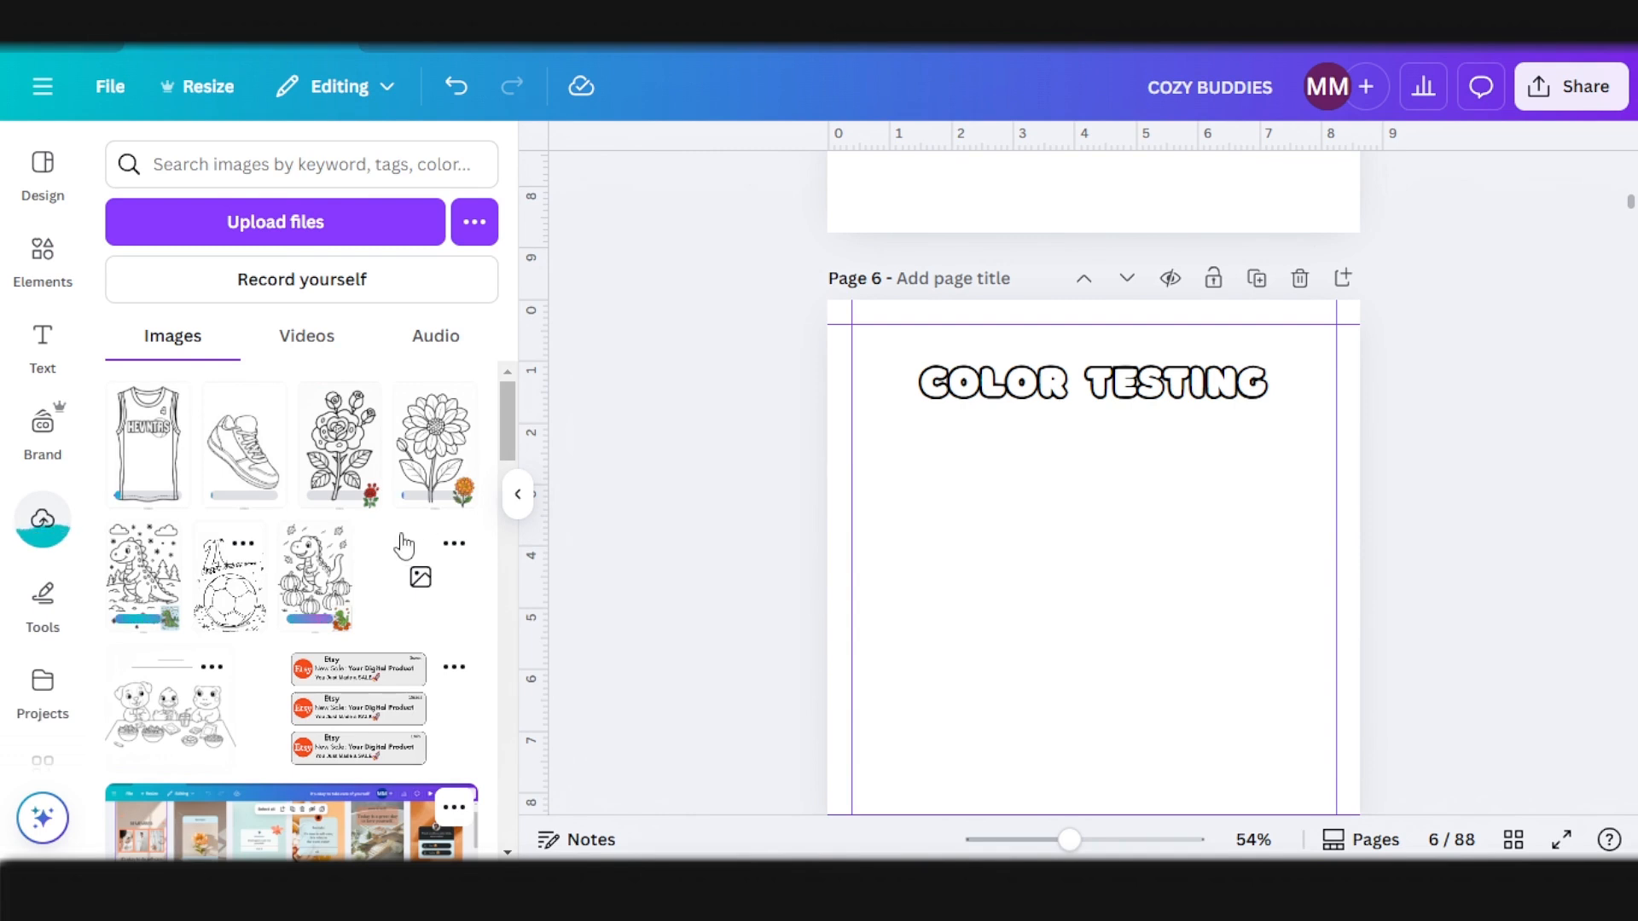
{"action": "left_click", "coordinate": [229, 580]}
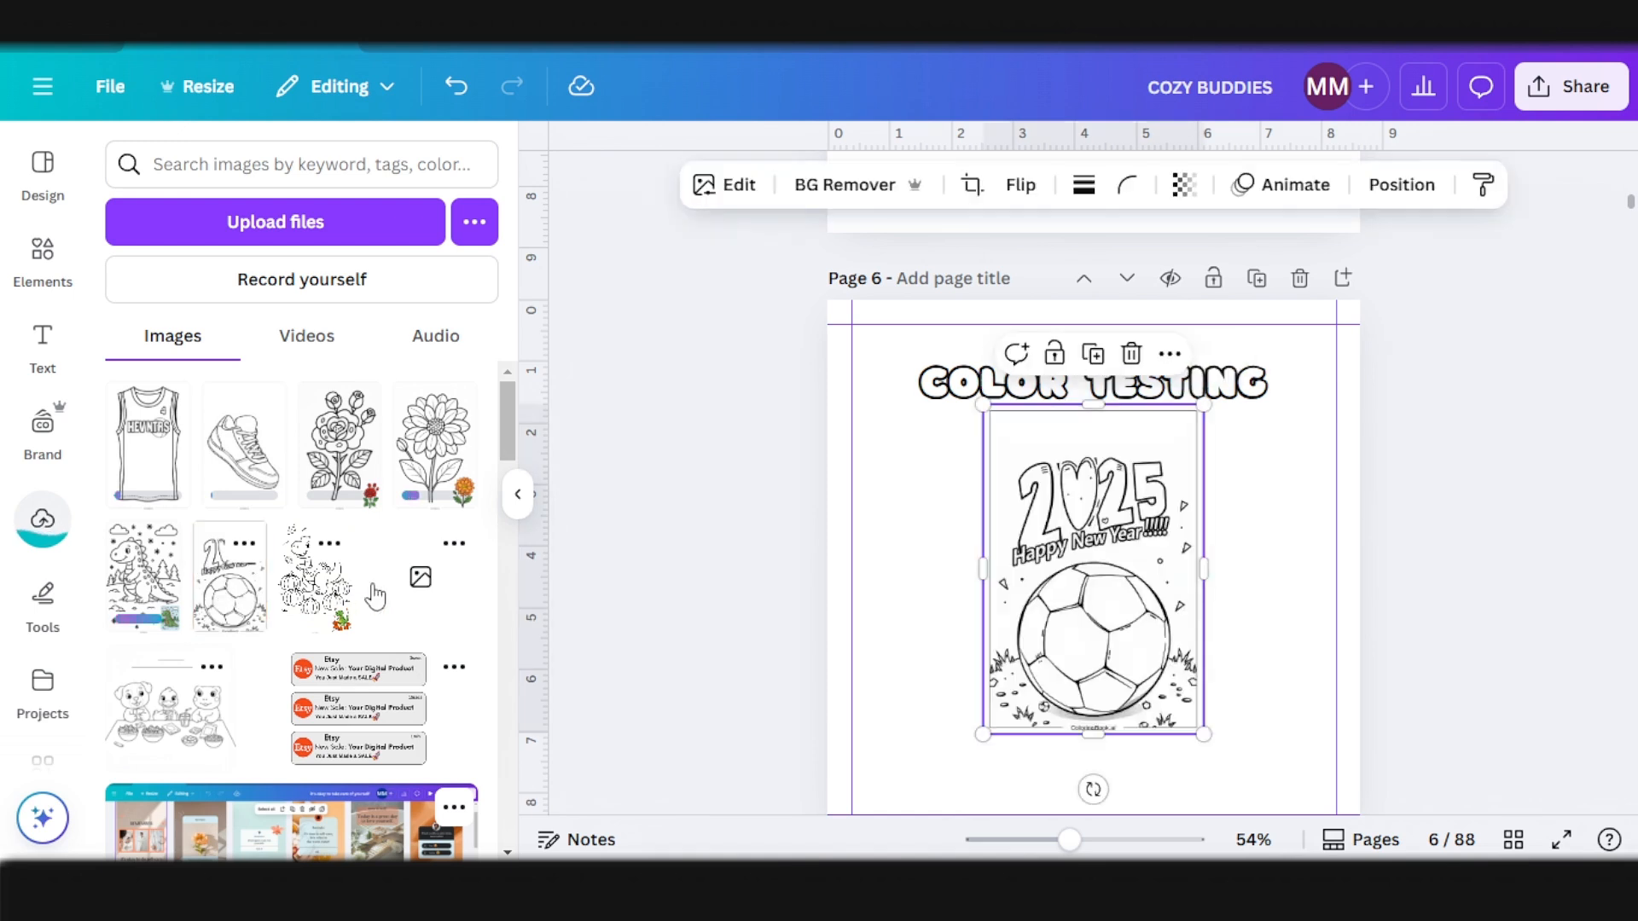
{"action": "left_click_drag", "start_coordinate": [1124, 496], "coordinate": [1105, 544]}
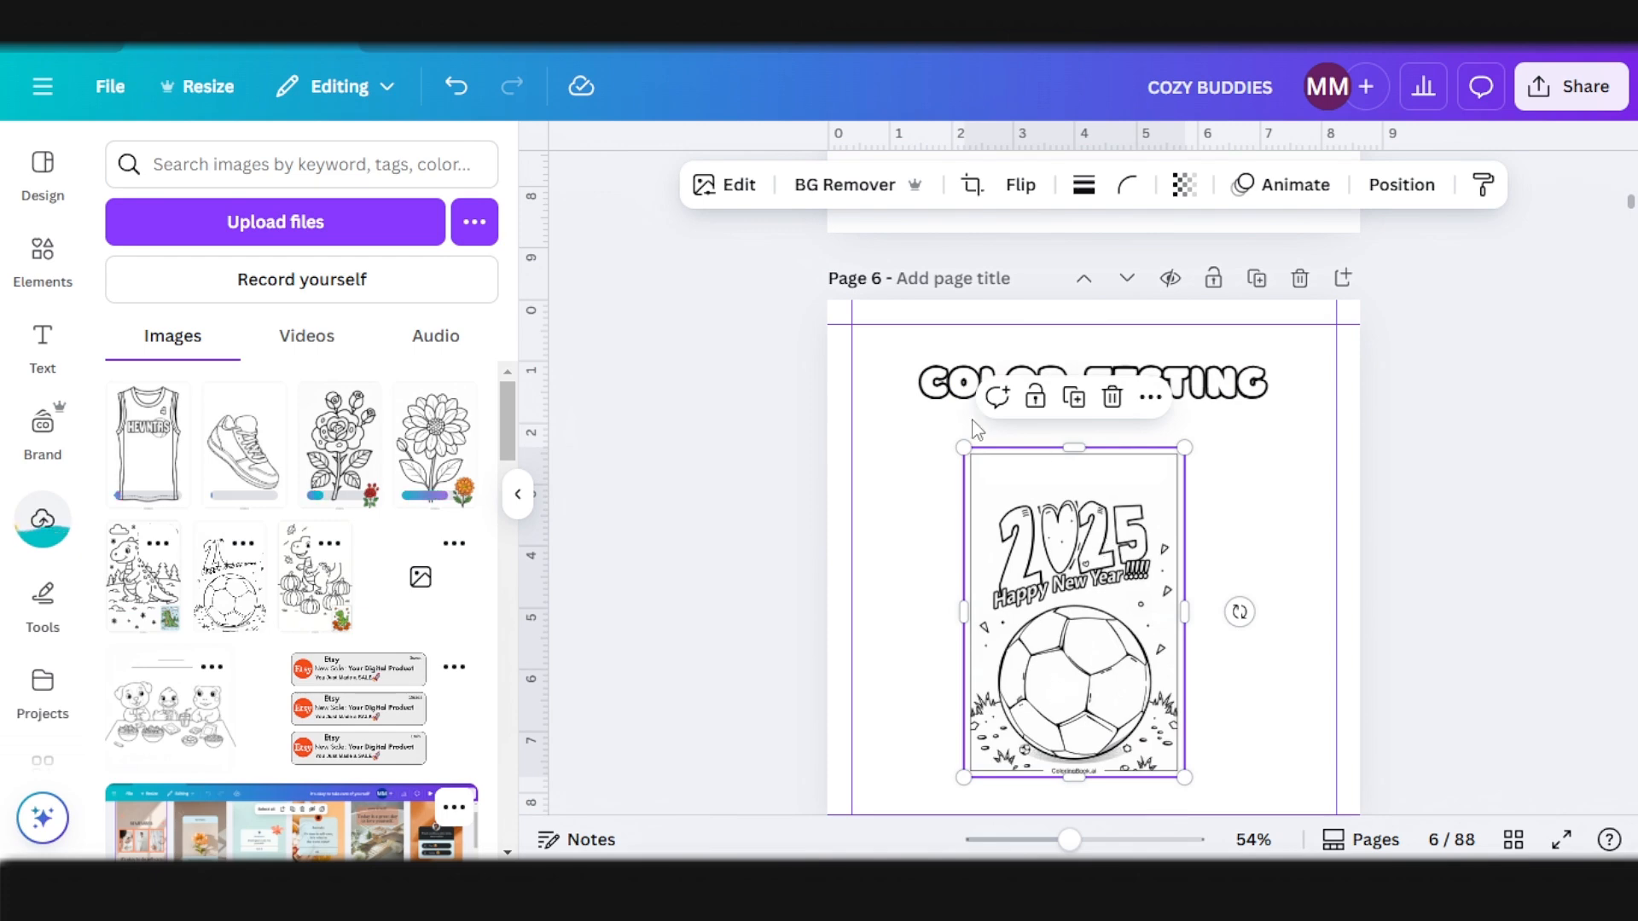
Step: Separate the soccer ball from the 2025 drawing with Magic Grab, move it to the upper left of page 6, and select the leftover drawing
{"action": "left_click", "coordinate": [735, 190]}
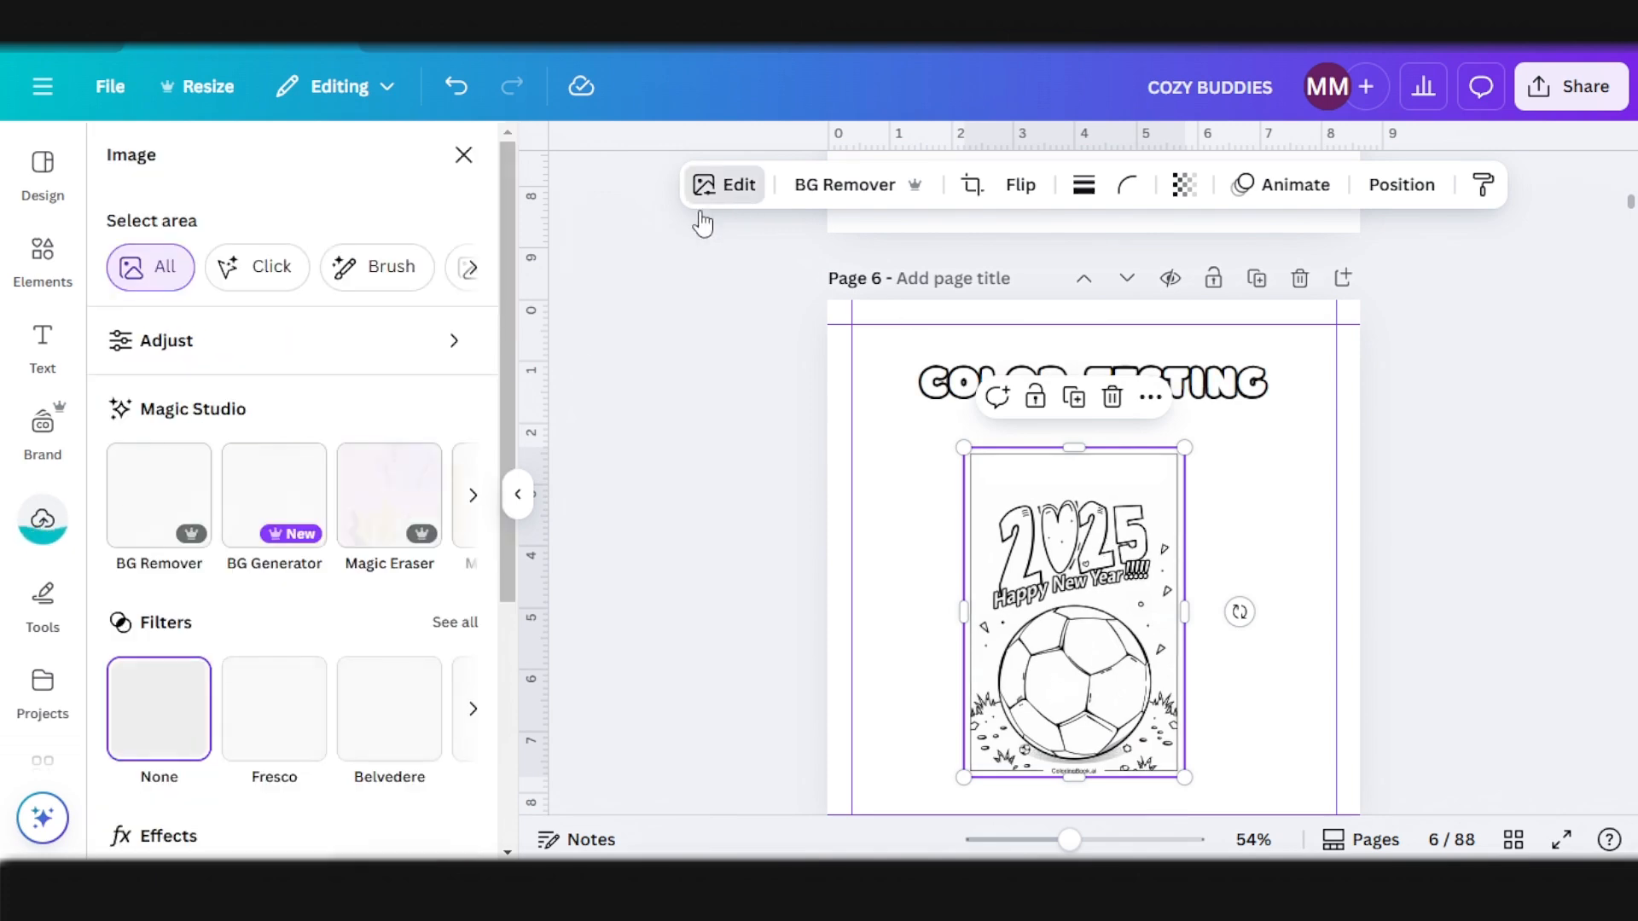
{"action": "left_click", "coordinate": [477, 499]}
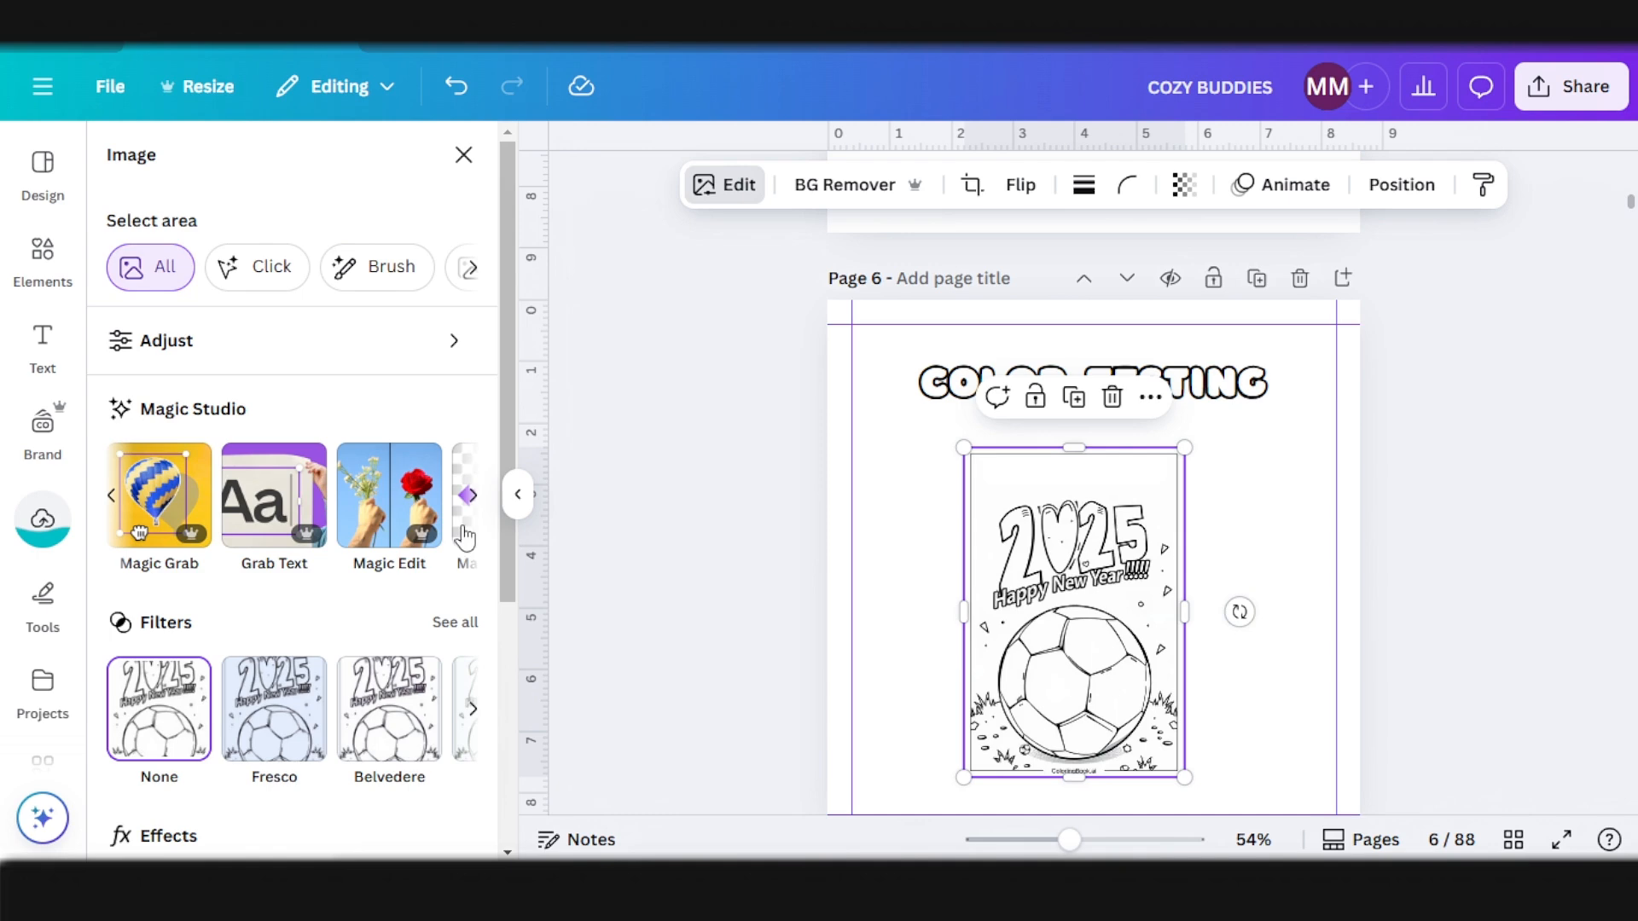
{"action": "left_click", "coordinate": [162, 503]}
{"action": "left_click", "coordinate": [1128, 531]}
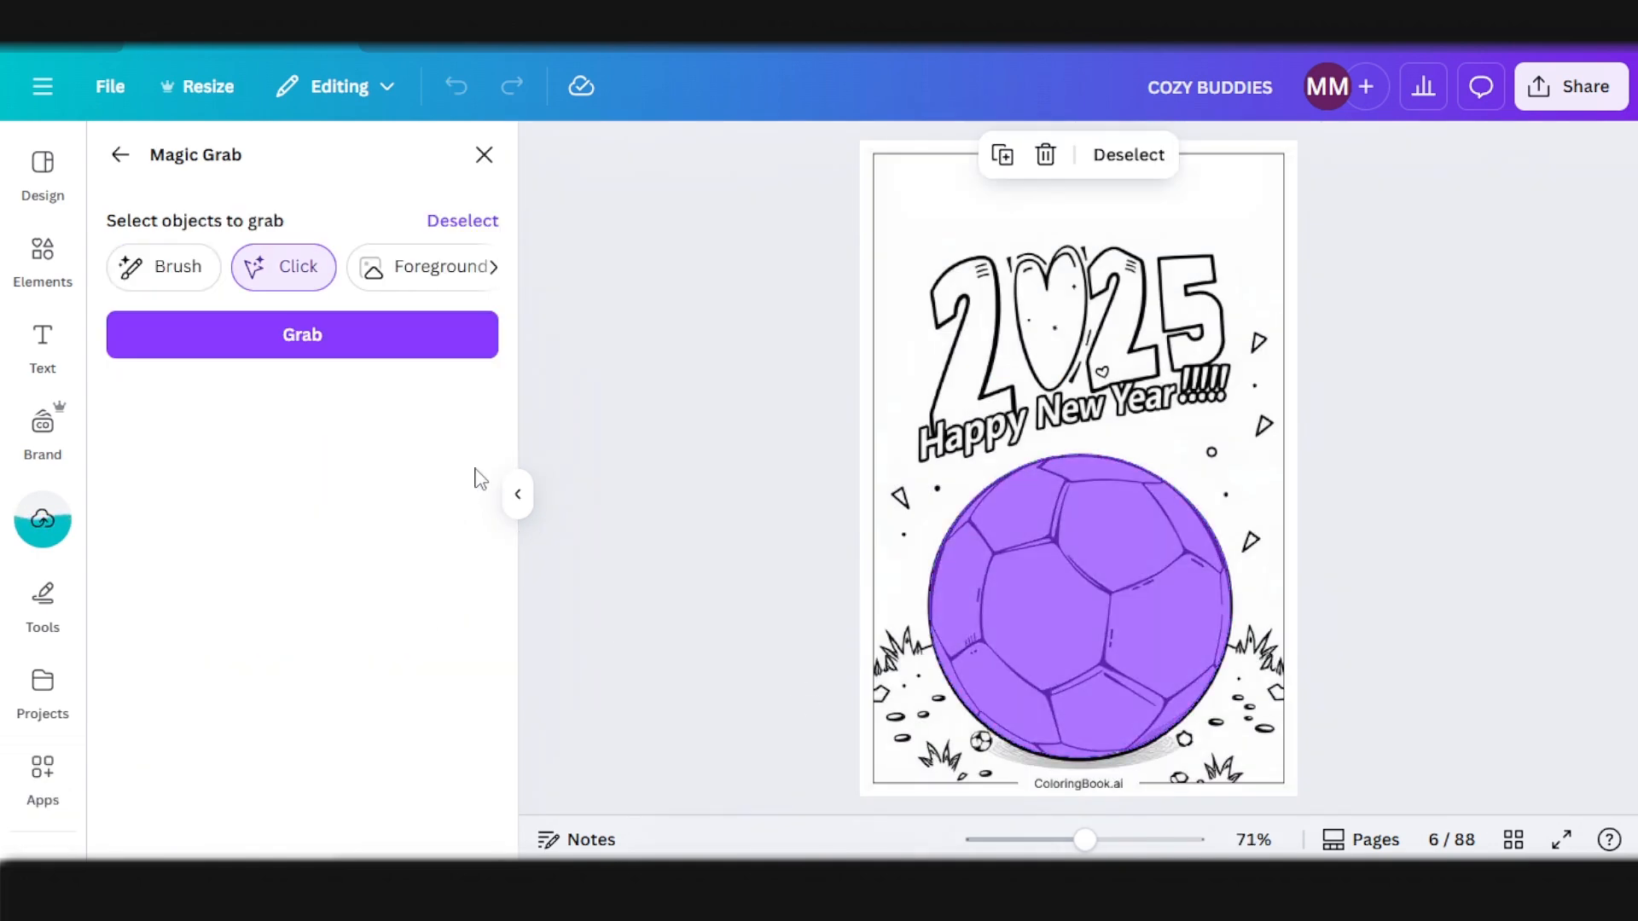
{"action": "left_click", "coordinate": [398, 329]}
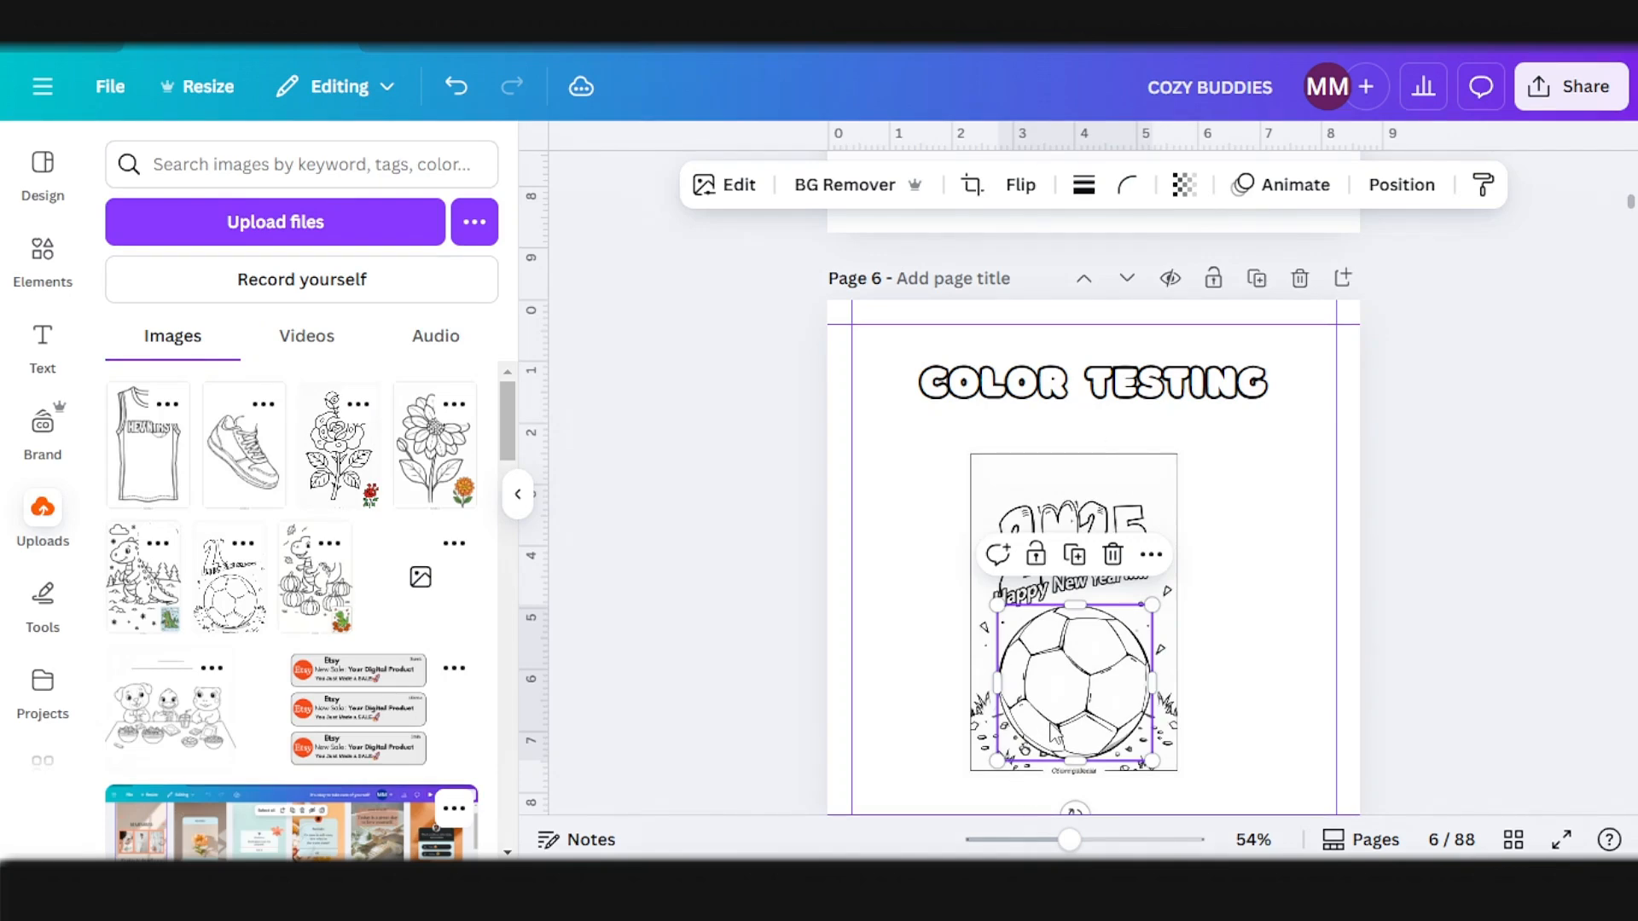
{"action": "left_click_drag", "start_coordinate": [1055, 732], "coordinate": [939, 529]}
{"action": "left_click", "coordinate": [1073, 546]}
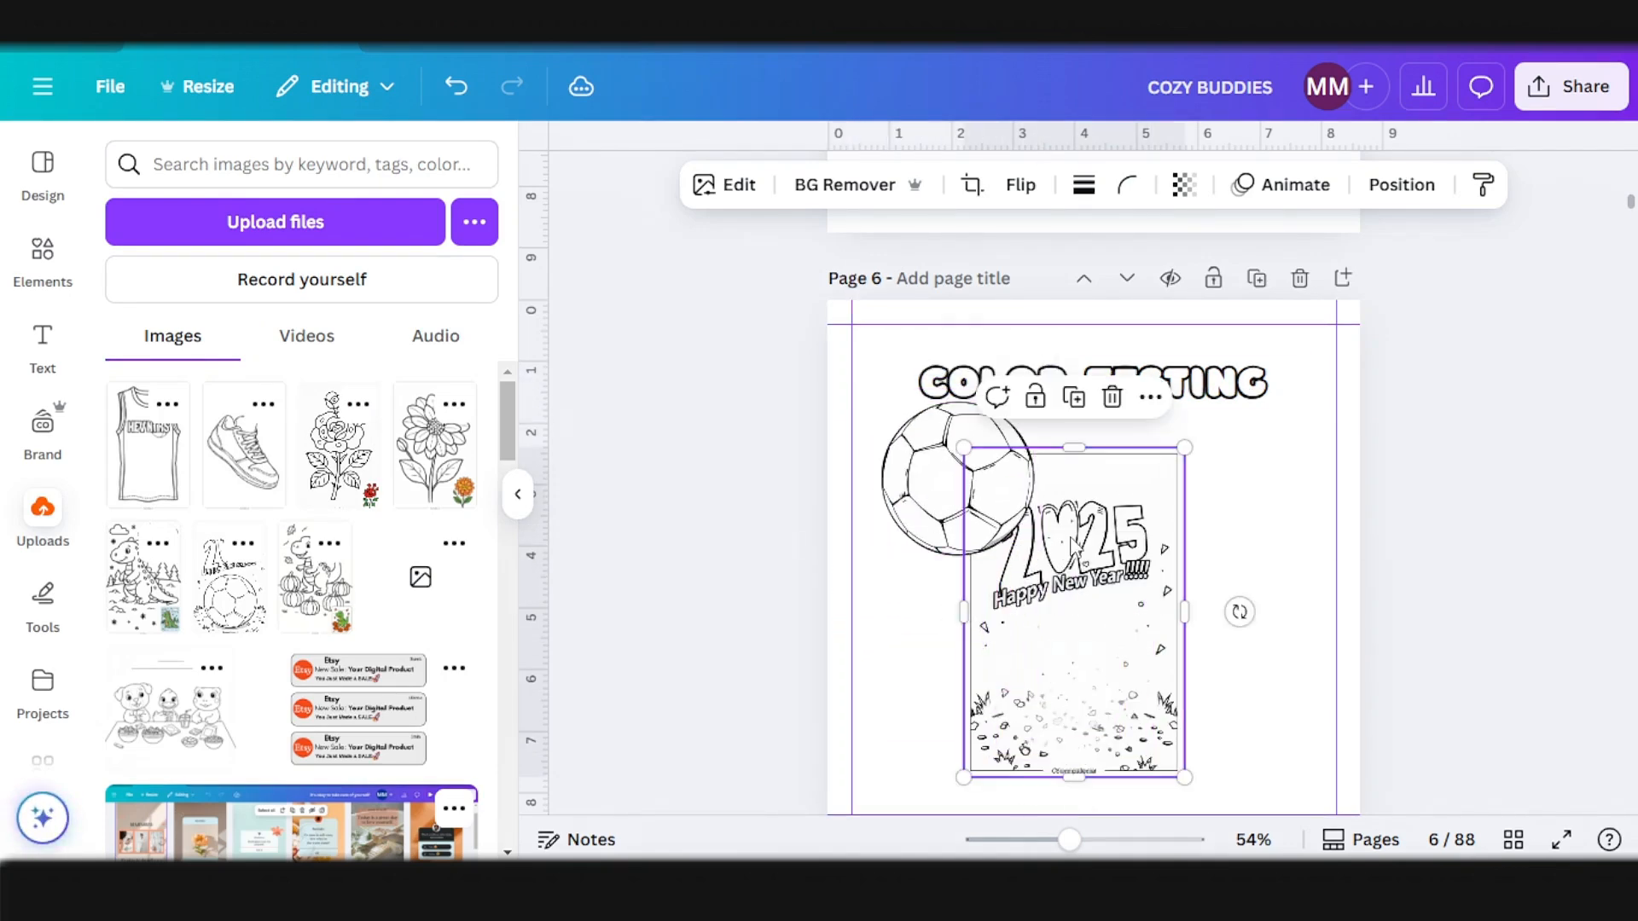
Step: Delete the leftover 2025 drawing and shrink the soccer ball to about 1.5 in wide below the COLOR TESTING heading
{"action": "left_click", "coordinate": [1111, 397]}
{"action": "left_click", "coordinate": [1007, 461]}
{"action": "scroll", "coordinate": [1007, 461], "scroll_direction": "down", "scroll_amount": 2}
{"action": "left_click_drag", "start_coordinate": [1035, 272], "coordinate": [954, 362]}
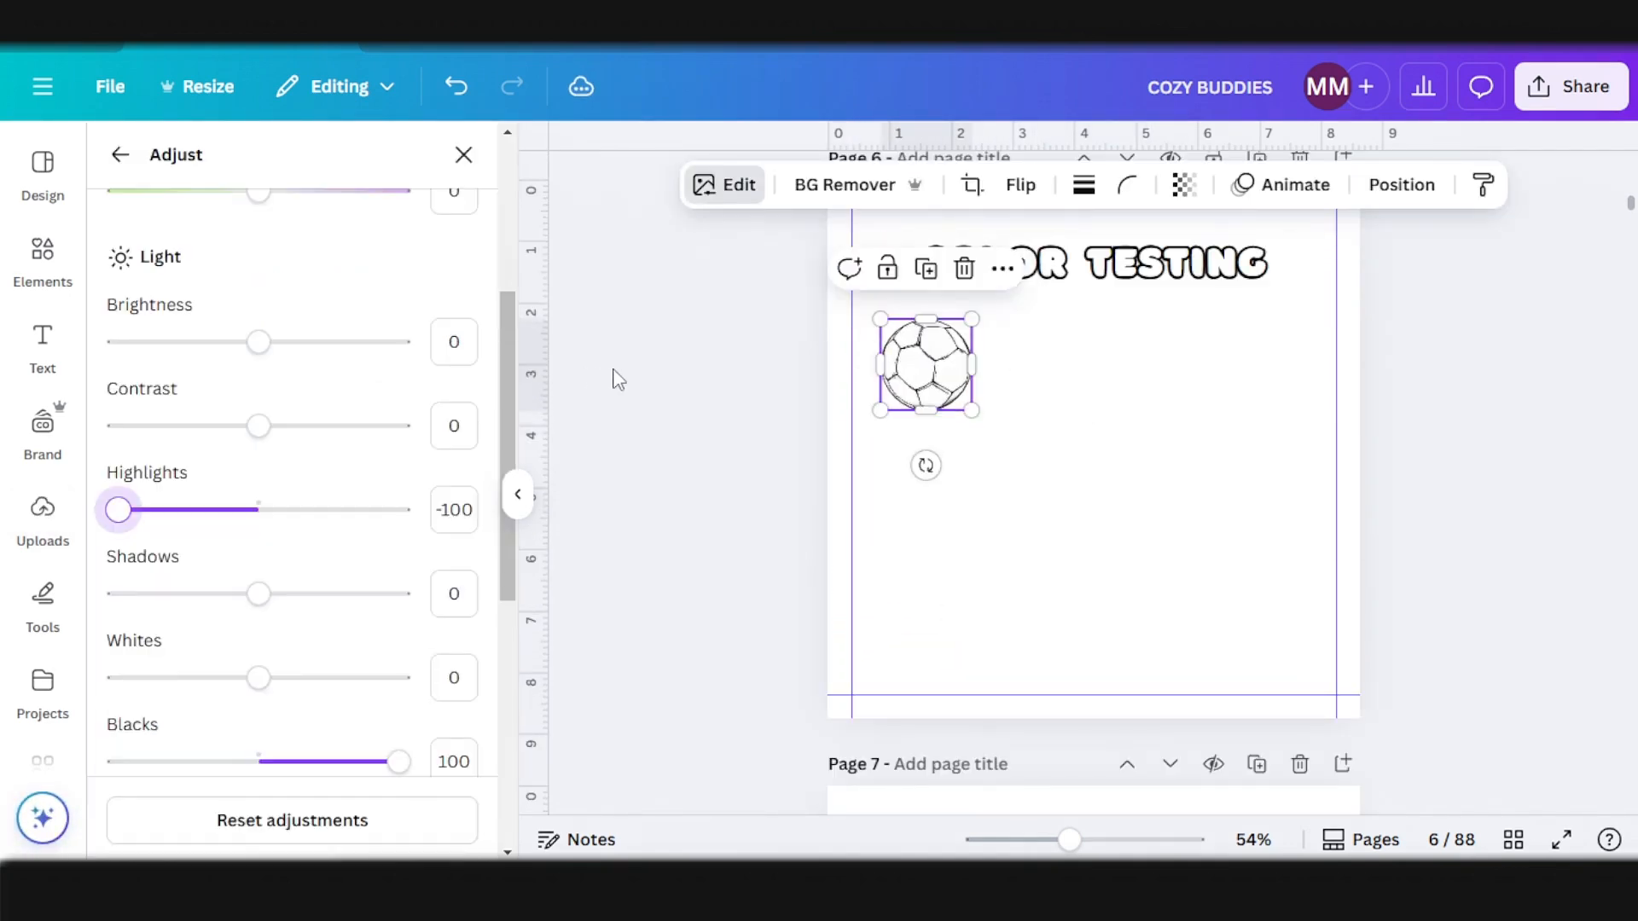
Step: Place the uploaded sneaker drawing on page 6, cropped and reduced, to the right of the soccer ball
{"action": "left_click", "coordinate": [43, 512]}
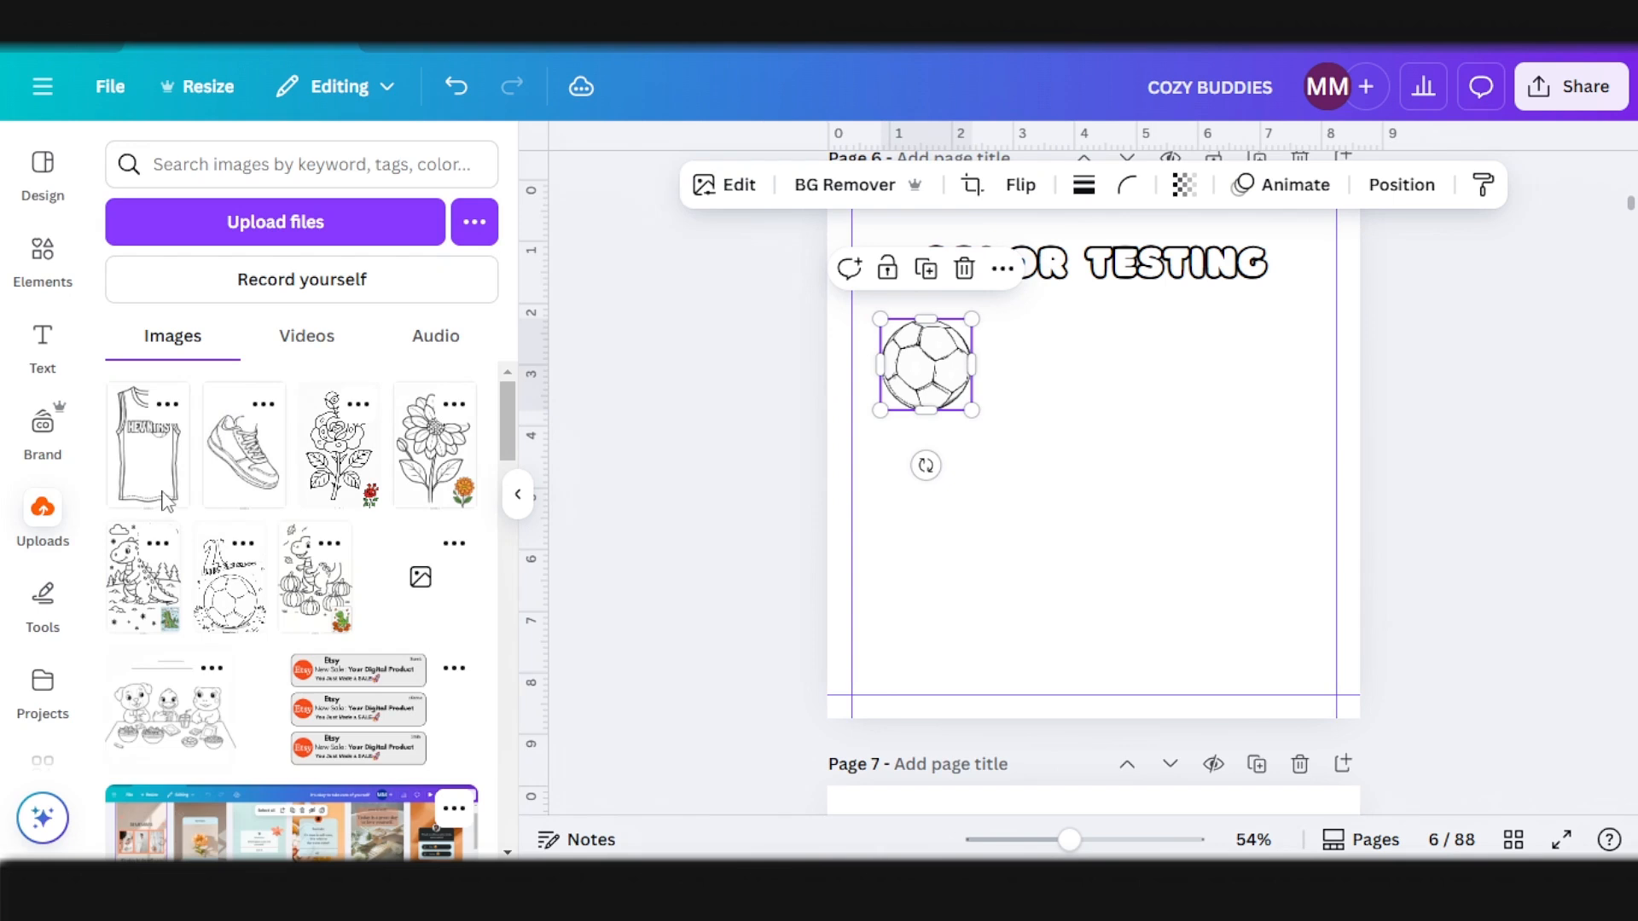
{"action": "left_click", "coordinate": [253, 458]}
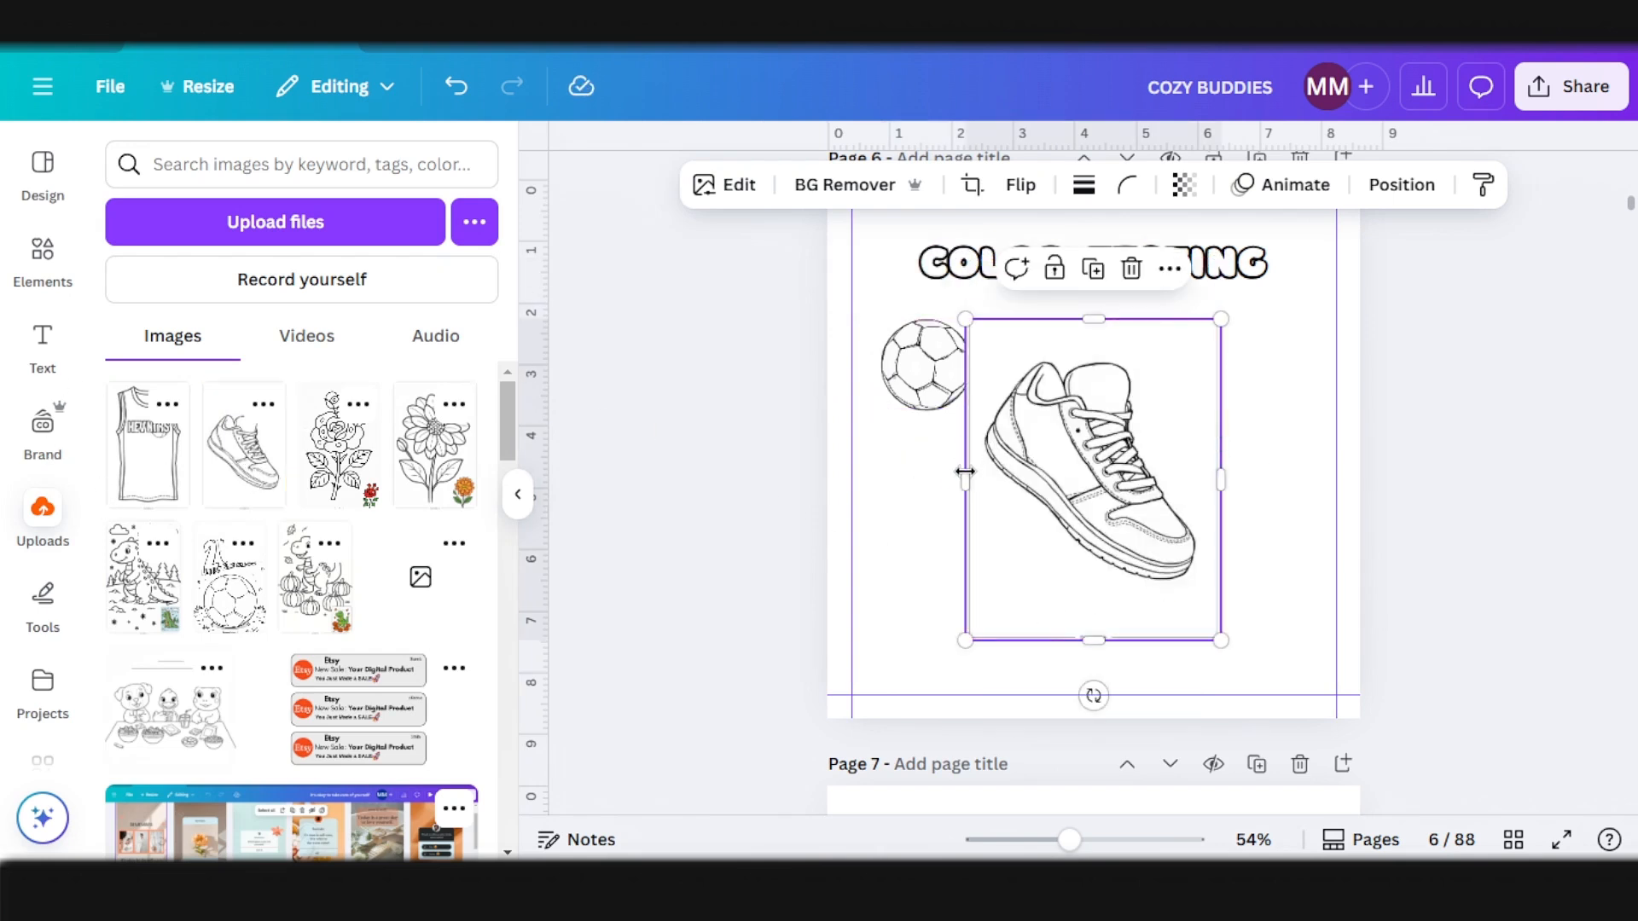
{"action": "left_click_drag", "start_coordinate": [964, 472], "coordinate": [971, 475]}
{"action": "left_click_drag", "start_coordinate": [1088, 639], "coordinate": [1089, 606]}
{"action": "left_click_drag", "start_coordinate": [1220, 471], "coordinate": [1205, 465]}
{"action": "left_click_drag", "start_coordinate": [1207, 323], "coordinate": [1149, 412]}
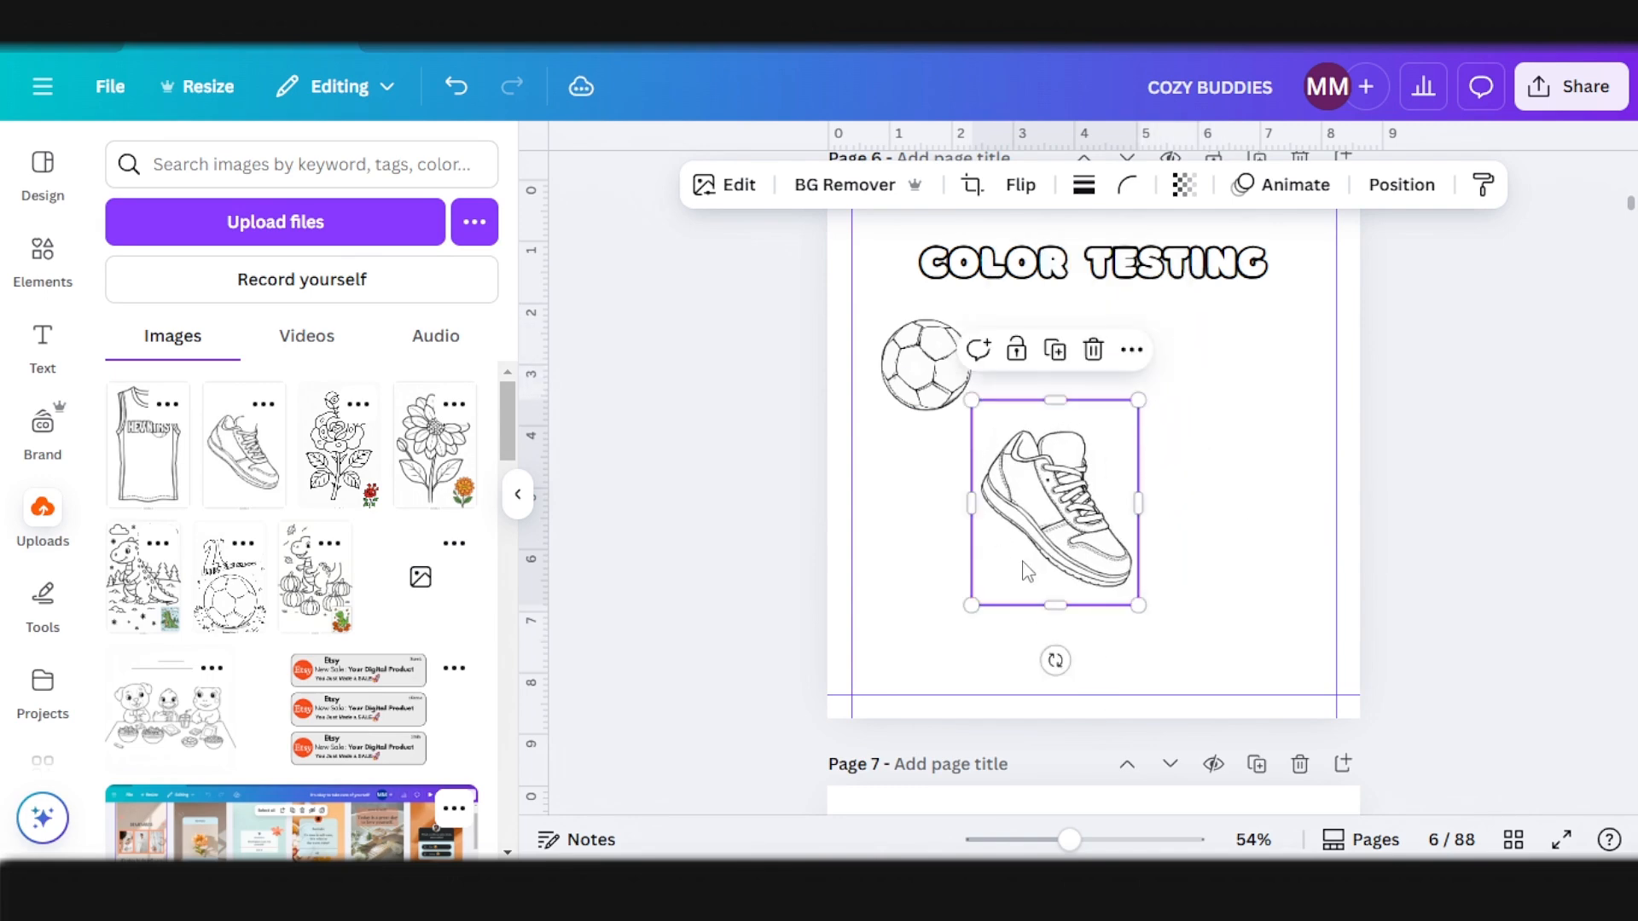
{"action": "left_click_drag", "start_coordinate": [1041, 550], "coordinate": [1106, 378]}
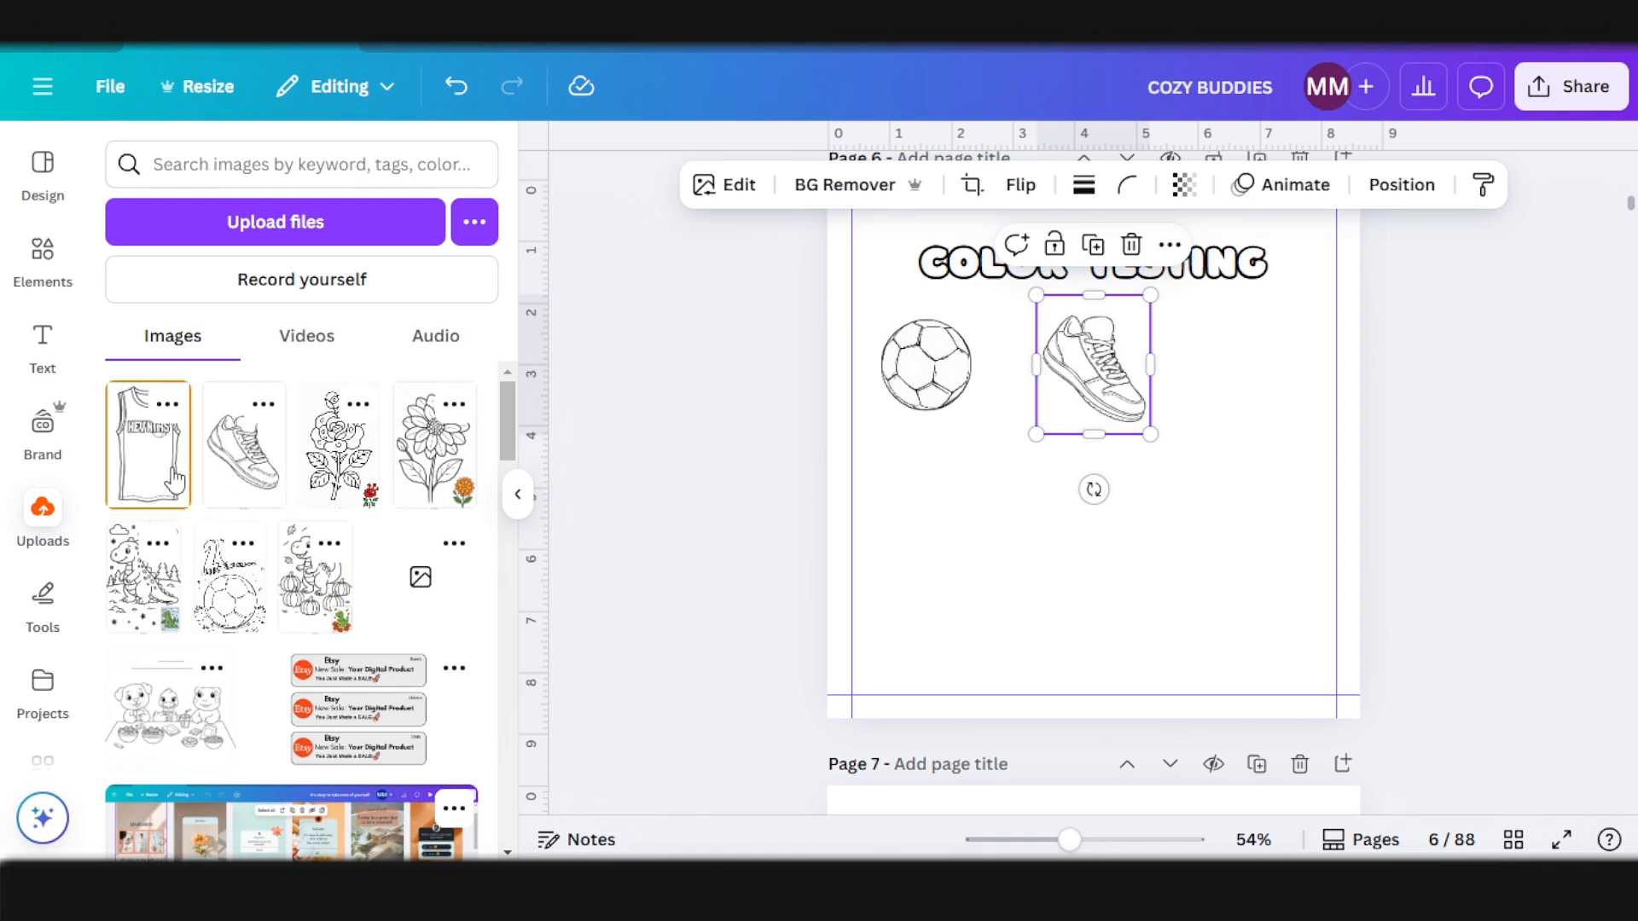
Step: Place the uploaded basketball jersey drawing, reduced to fit, below the soccer ball and tidy the sneaker's position beside the ball
{"action": "left_click", "coordinate": [147, 444]}
{"action": "left_click_drag", "start_coordinate": [1217, 669], "coordinate": [1084, 435]}
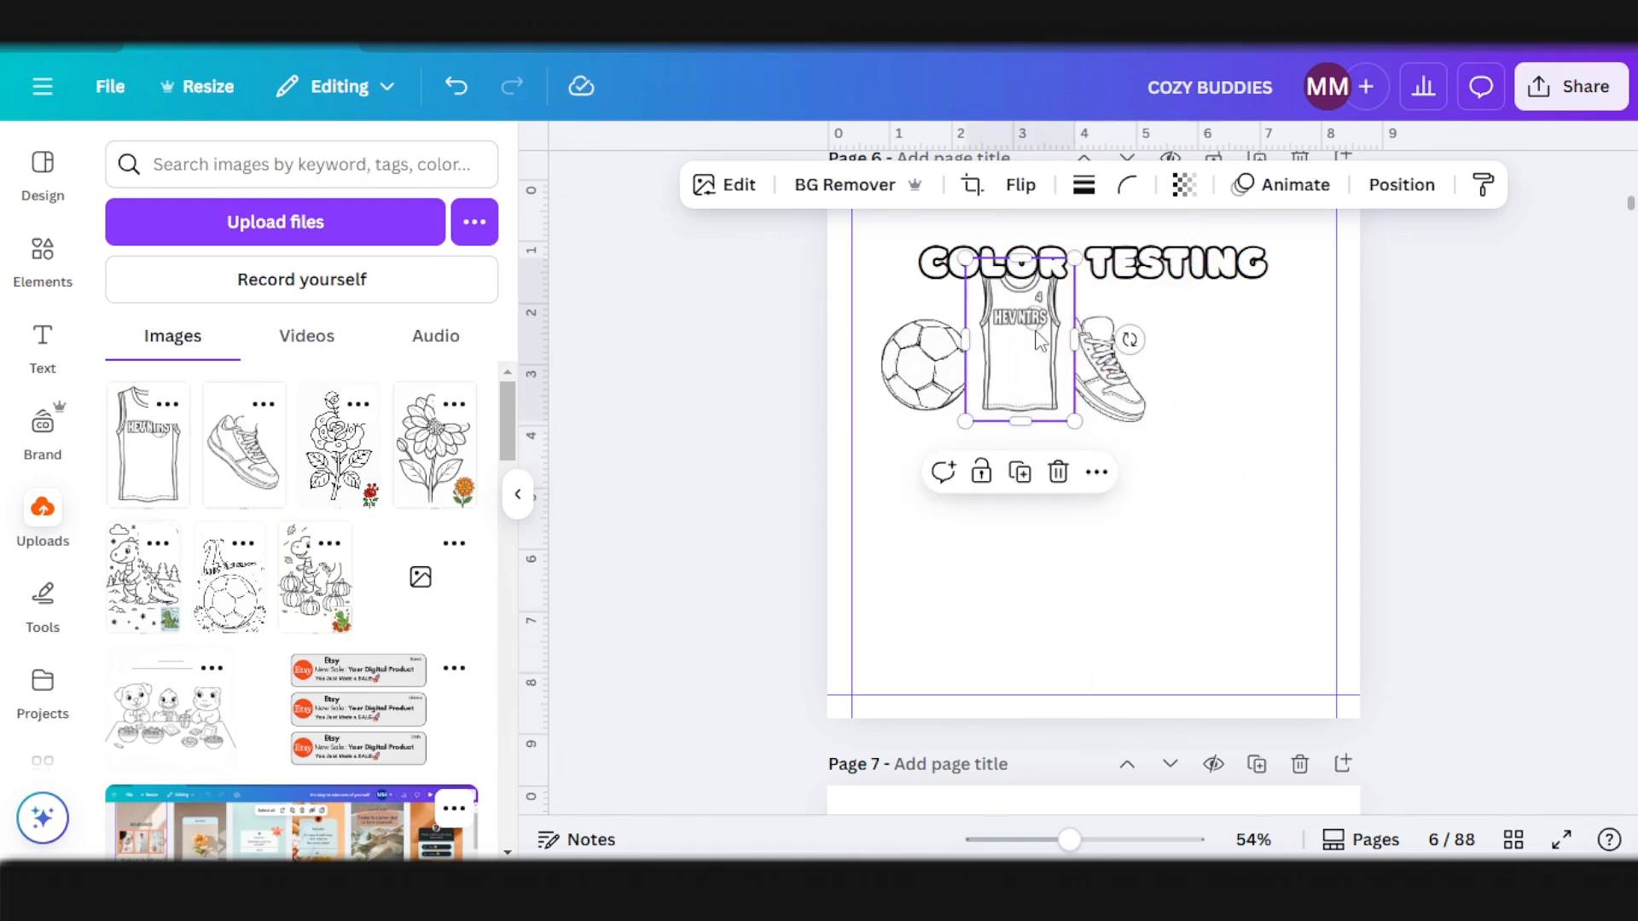
{"action": "left_click_drag", "start_coordinate": [1020, 359], "coordinate": [925, 517]}
{"action": "left_click_drag", "start_coordinate": [981, 599], "coordinate": [970, 560]}
{"action": "left_click", "coordinate": [1006, 503]}
{"action": "left_click", "coordinate": [965, 521]}
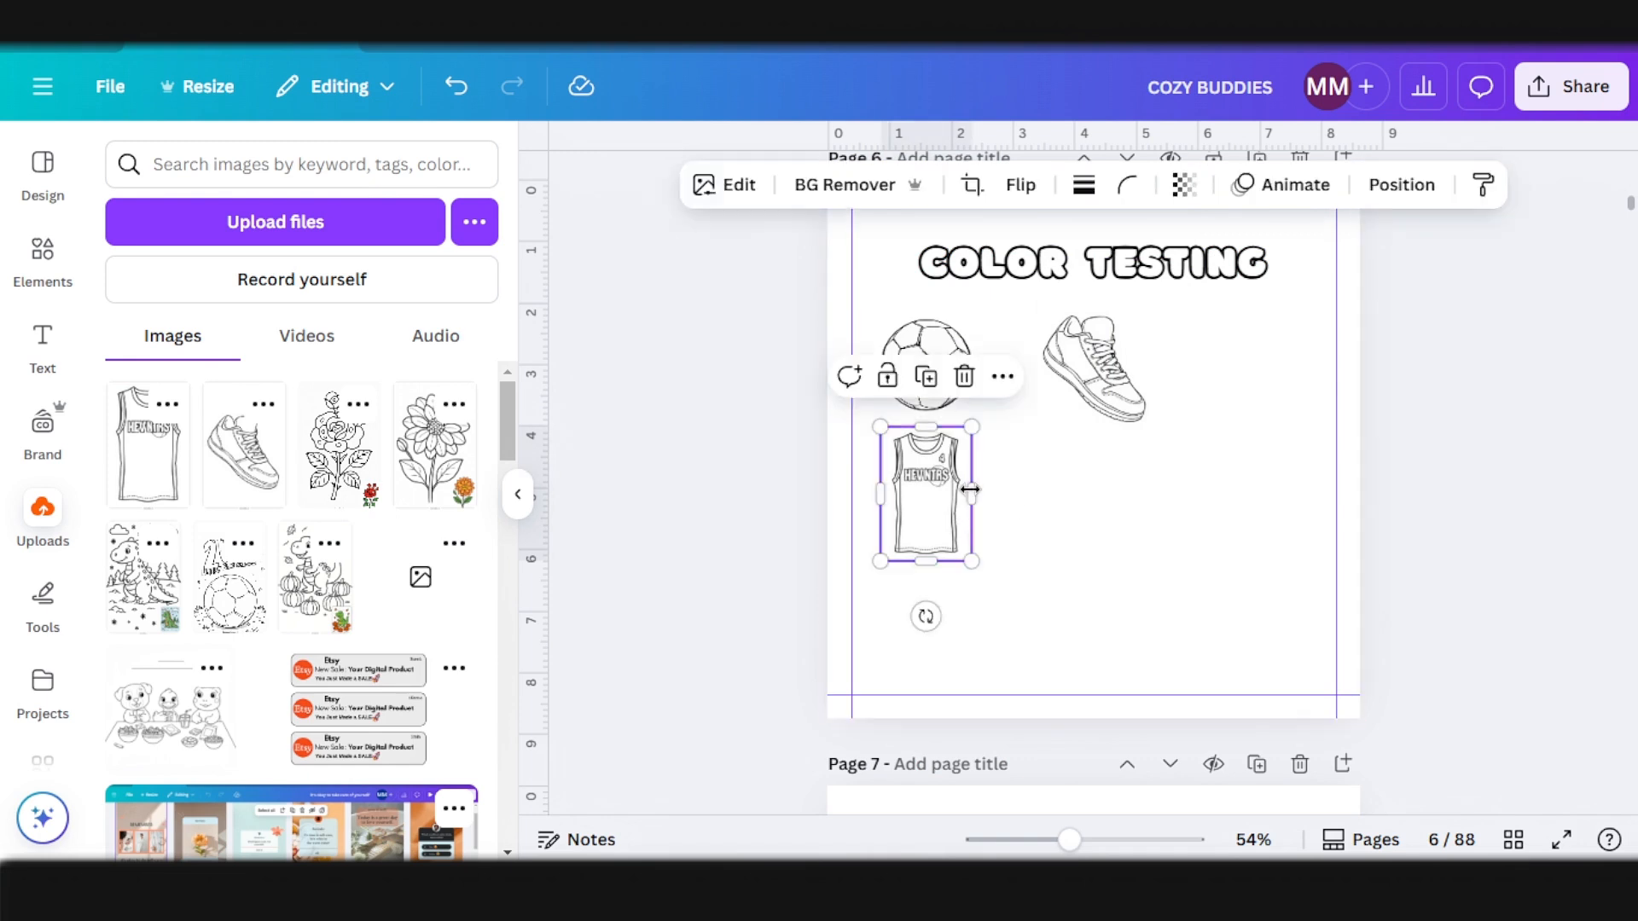
{"action": "left_click", "coordinate": [1094, 369]}
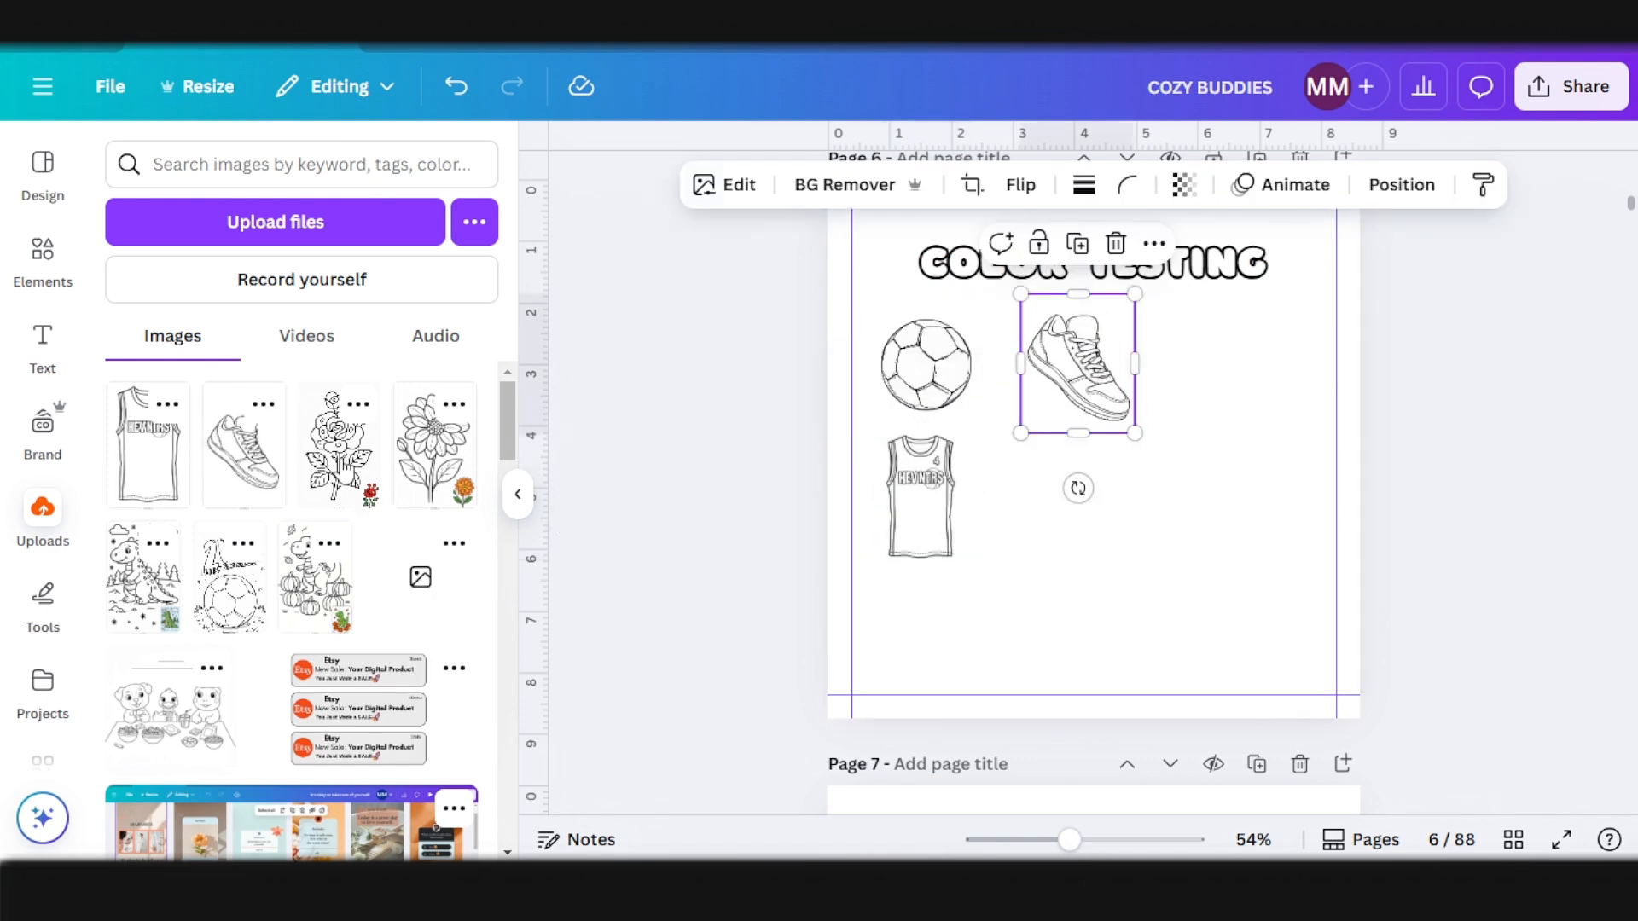
Step: Place the uploaded rose drawing on page 6 and separate the rose from its background with Magic Grab
{"action": "left_click", "coordinate": [339, 463]}
{"action": "left_click_drag", "start_coordinate": [1072, 513], "coordinate": [1104, 499]}
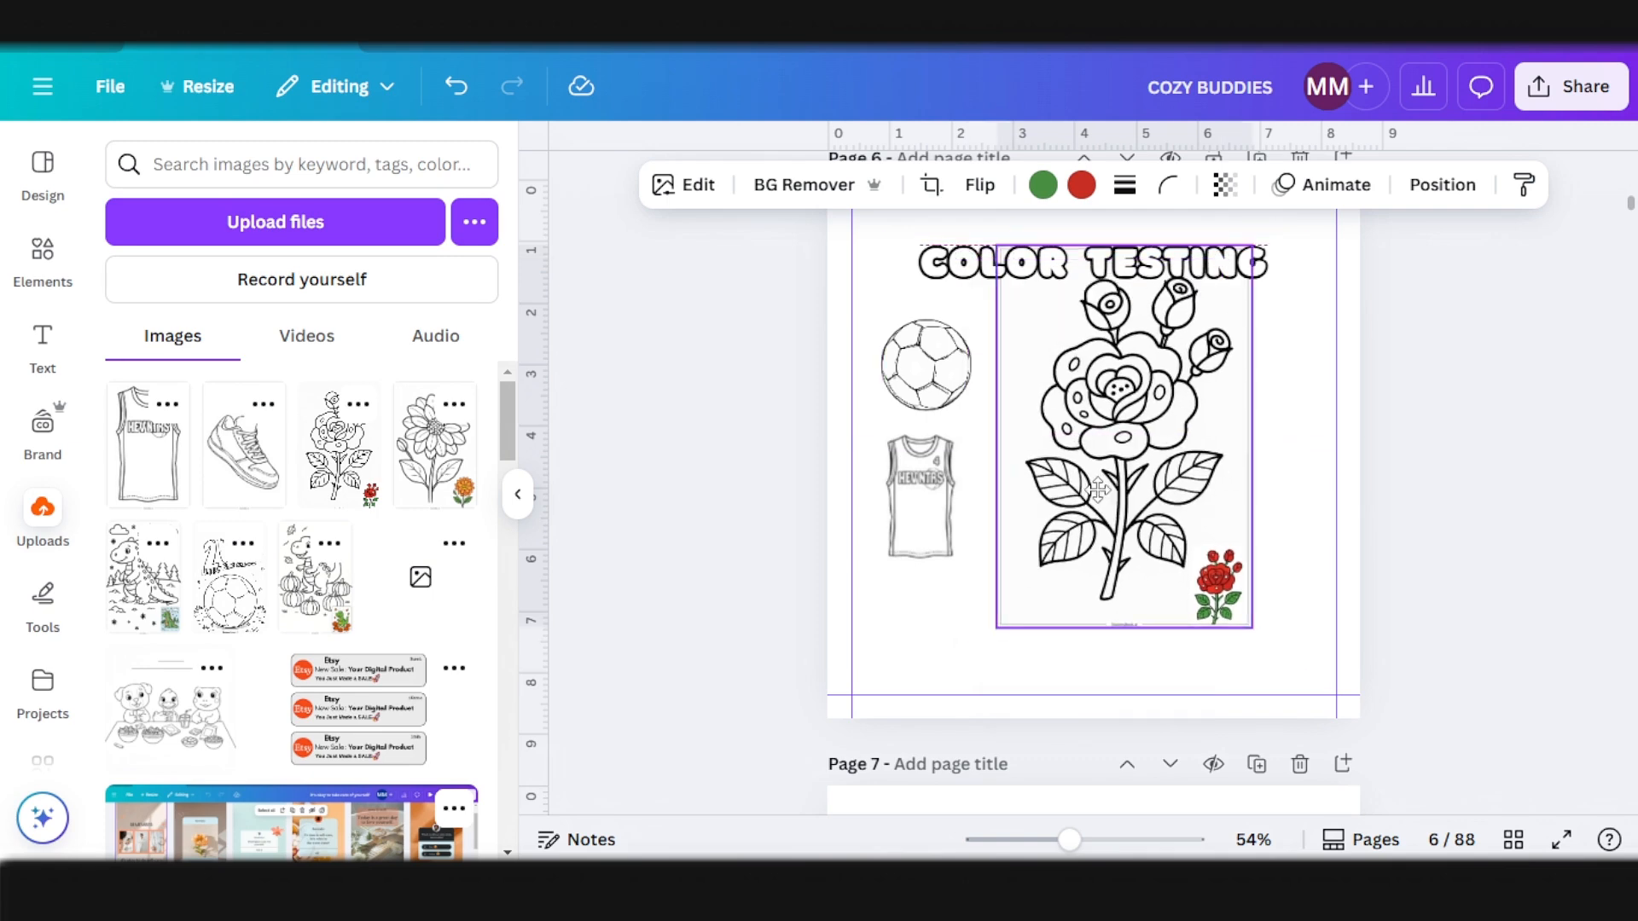
{"action": "left_click", "coordinate": [683, 186]}
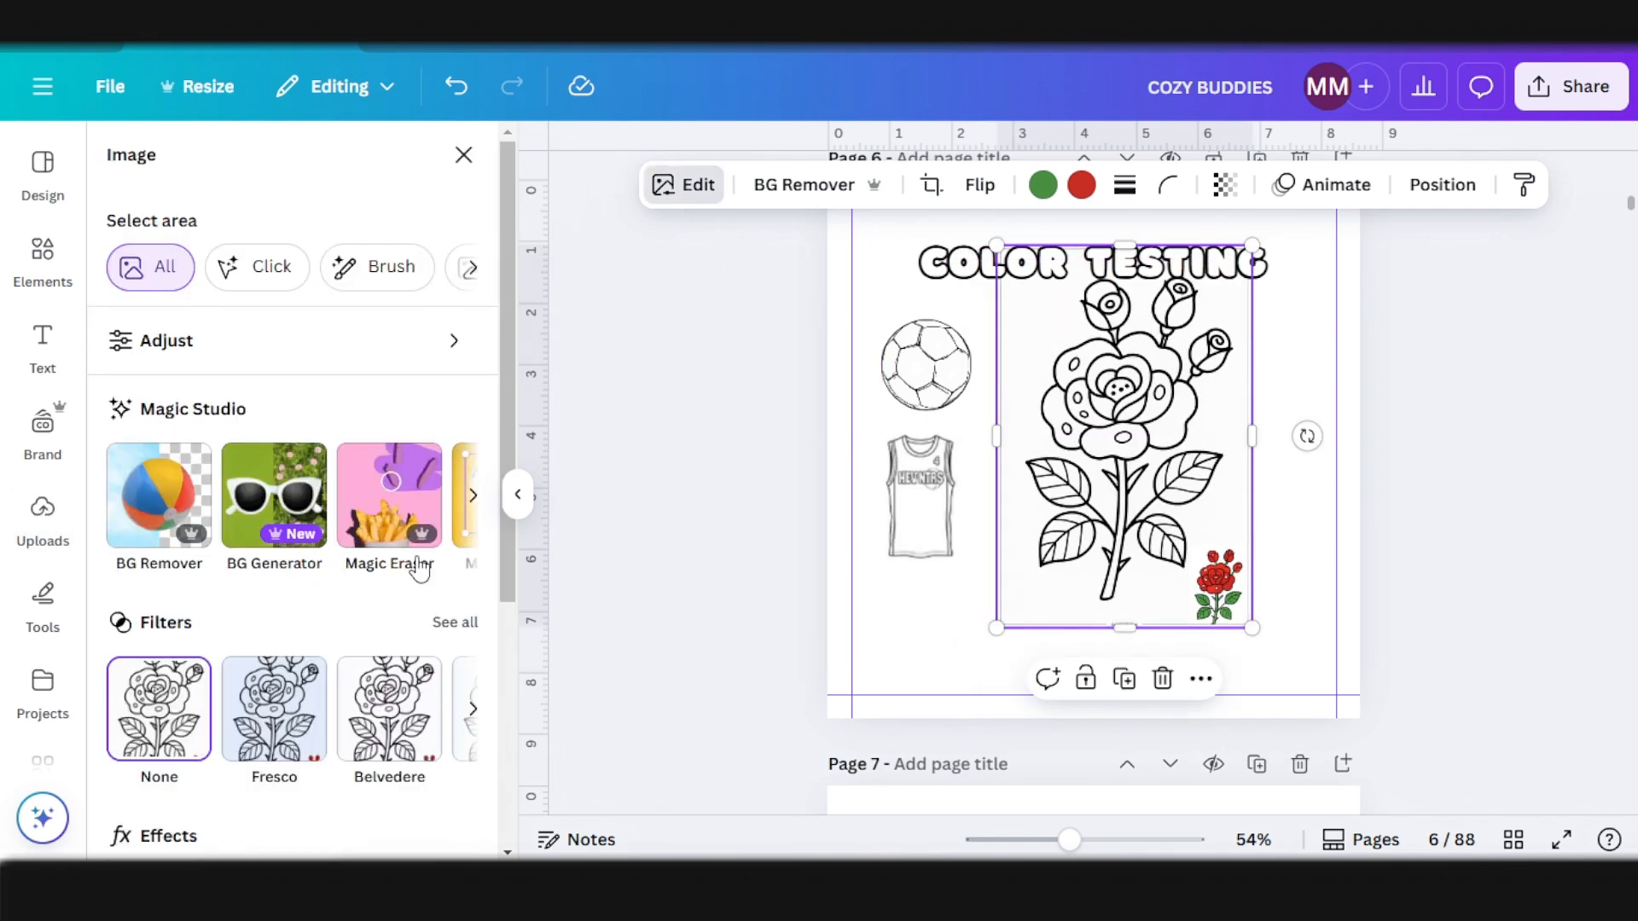
{"action": "left_click", "coordinate": [472, 495]}
{"action": "left_click", "coordinate": [209, 483]}
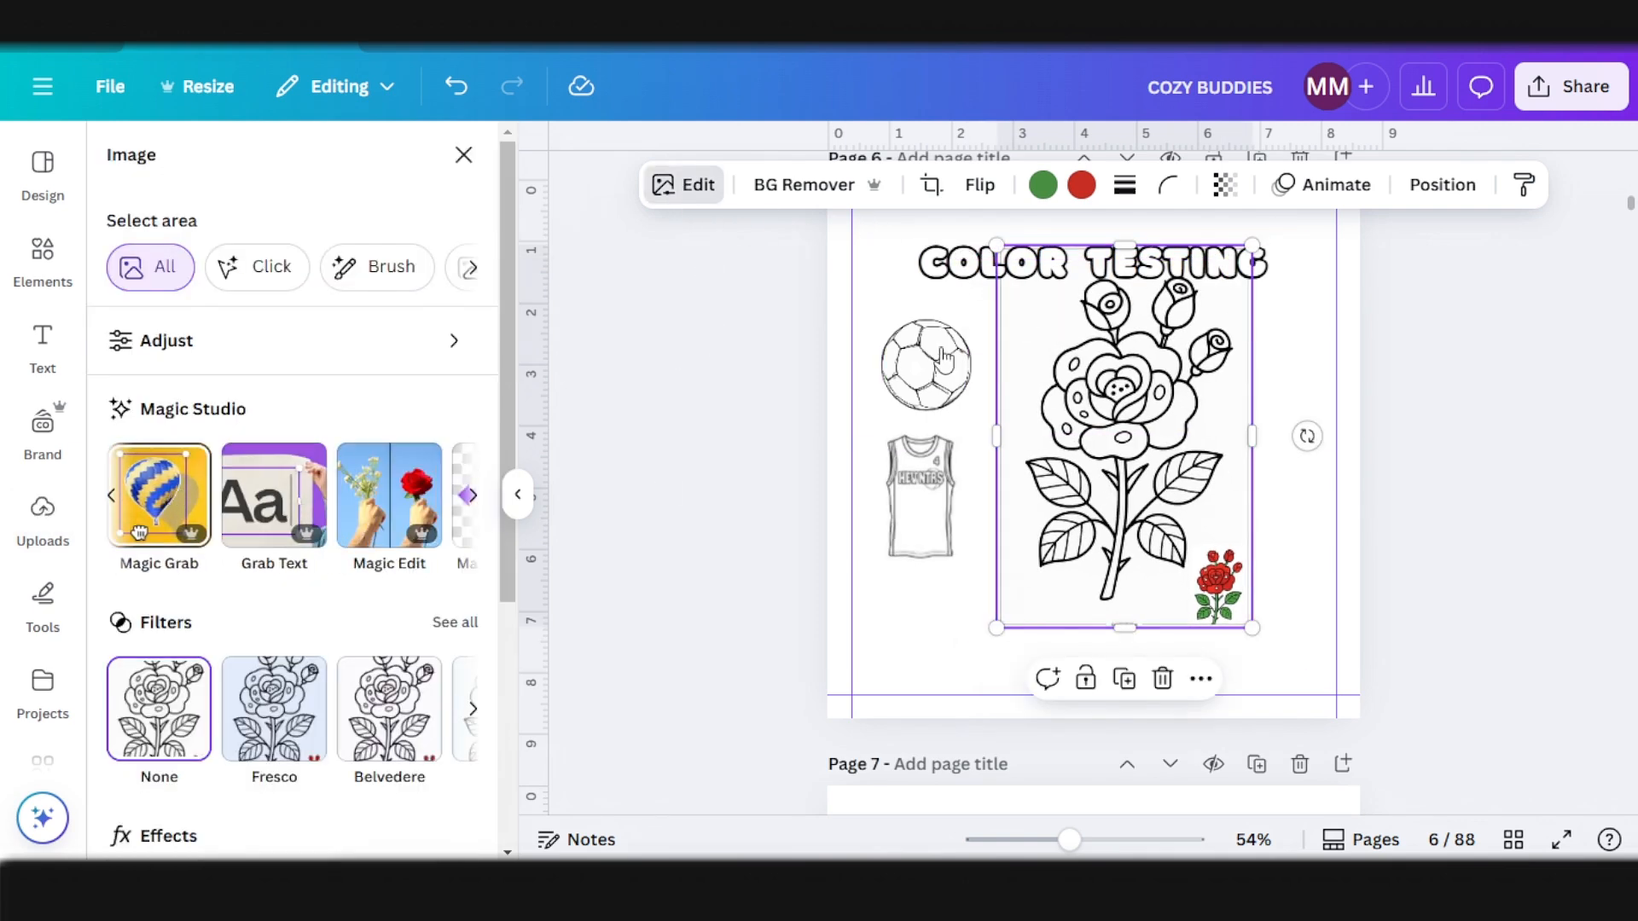
{"action": "left_click", "coordinate": [1186, 367]}
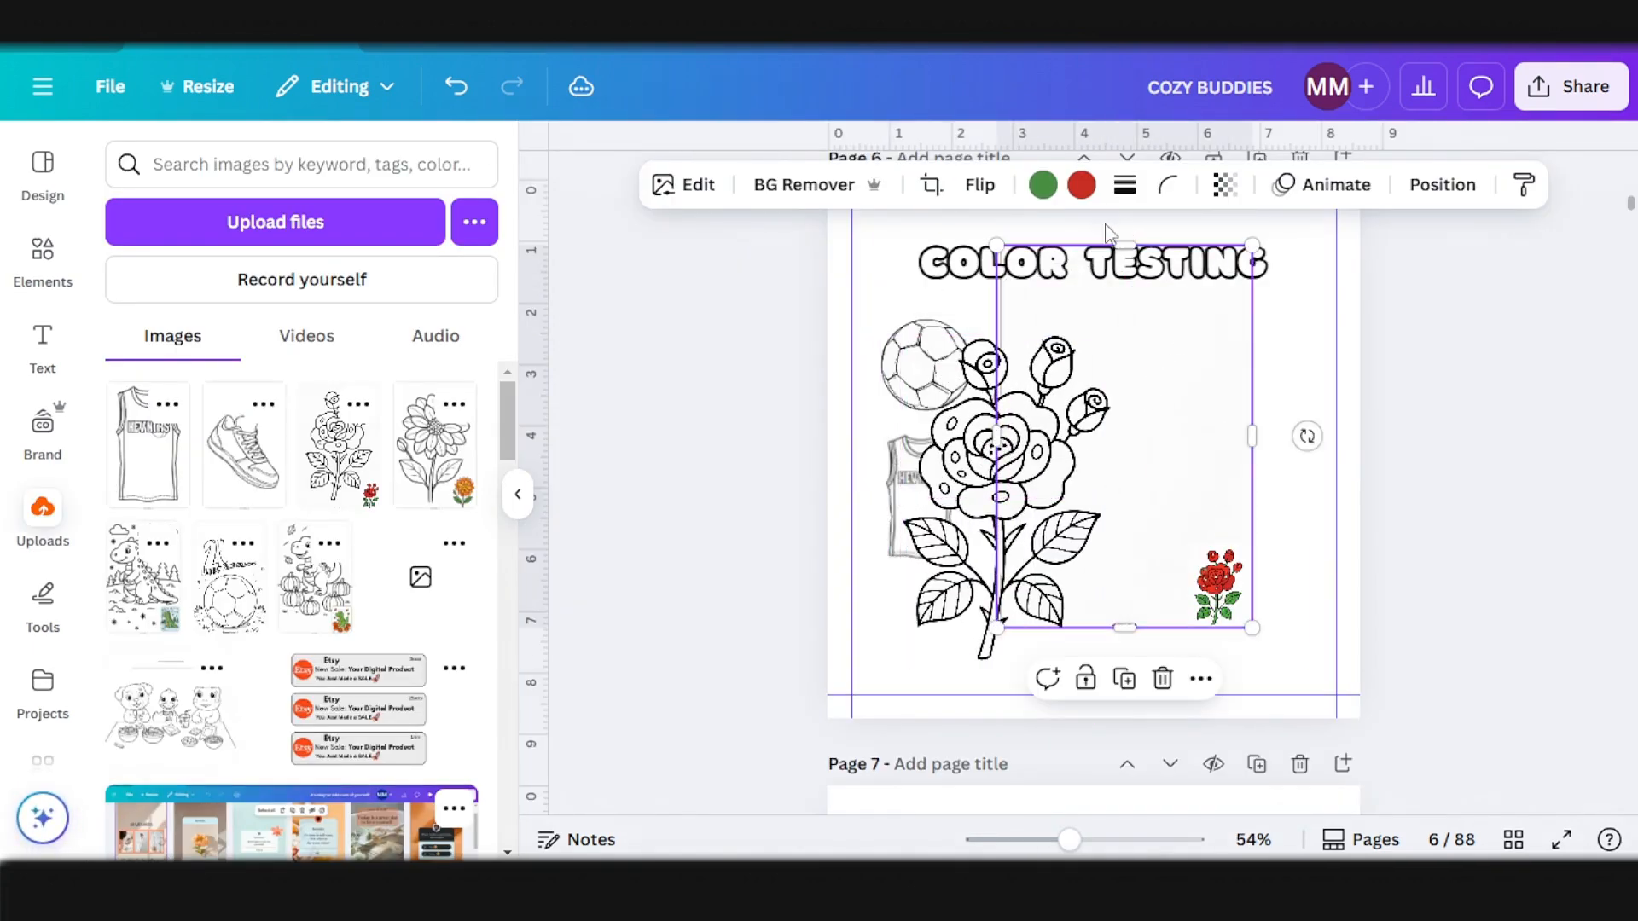
Step: Delete the leftover rose background, then shrink the rose and position it to the right of the sneaker
{"action": "left_click", "coordinate": [1161, 679]}
{"action": "left_click", "coordinate": [1030, 512]}
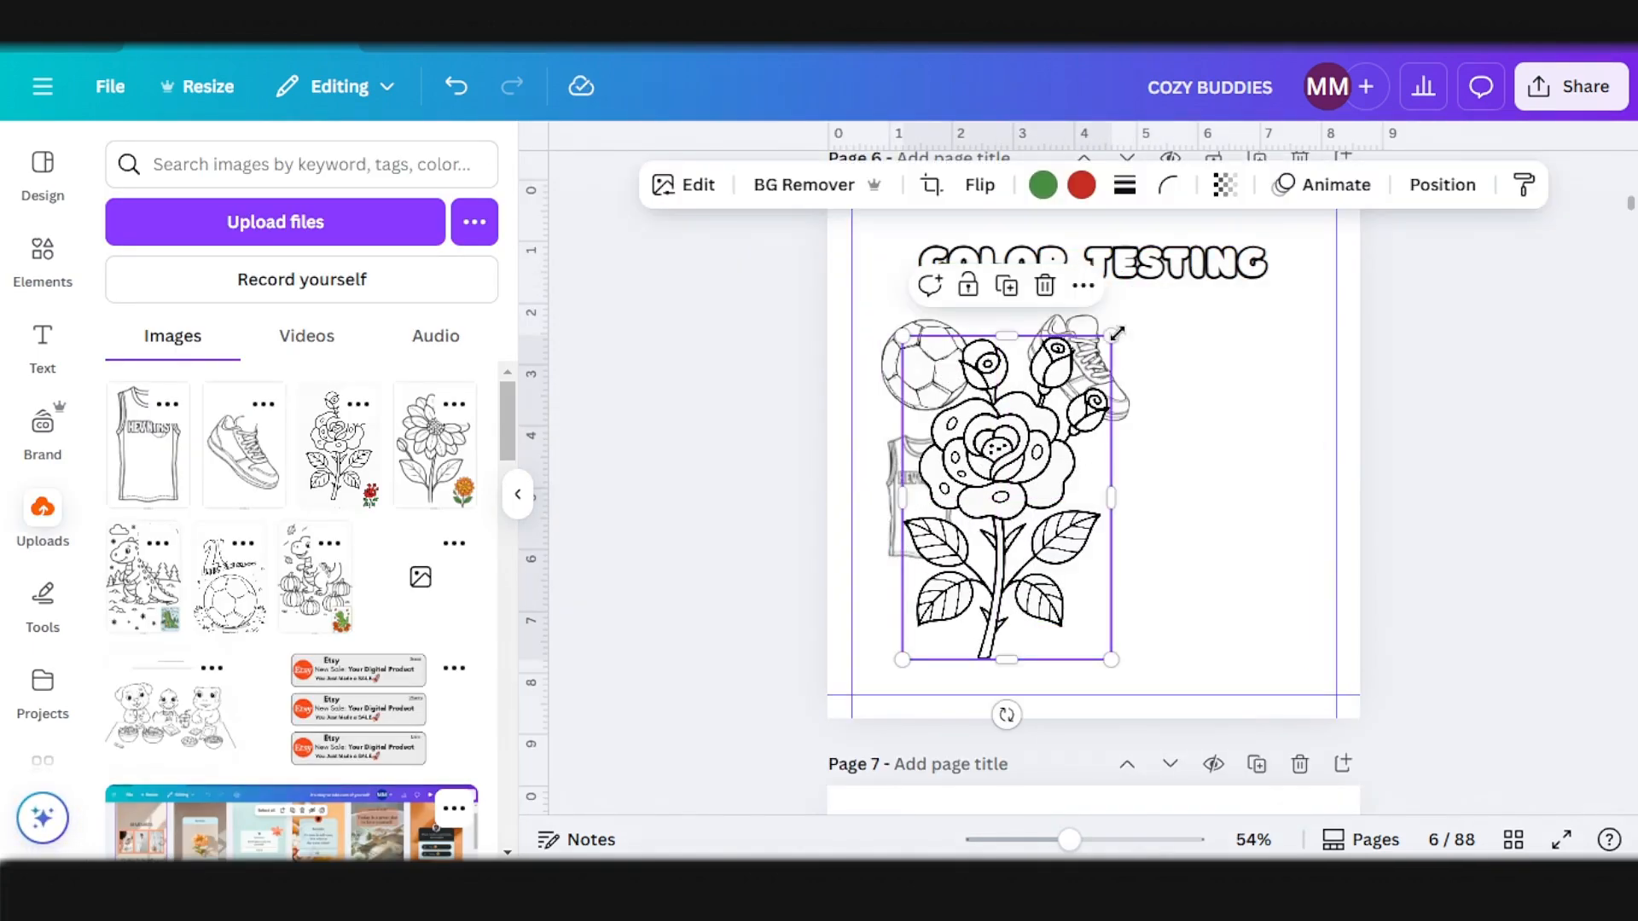
{"action": "left_click_drag", "start_coordinate": [1109, 338], "coordinate": [1005, 475]}
{"action": "left_click_drag", "start_coordinate": [949, 554], "coordinate": [1234, 340]}
{"action": "scroll", "coordinate": [1279, 299], "scroll_direction": "down", "scroll_amount": 2}
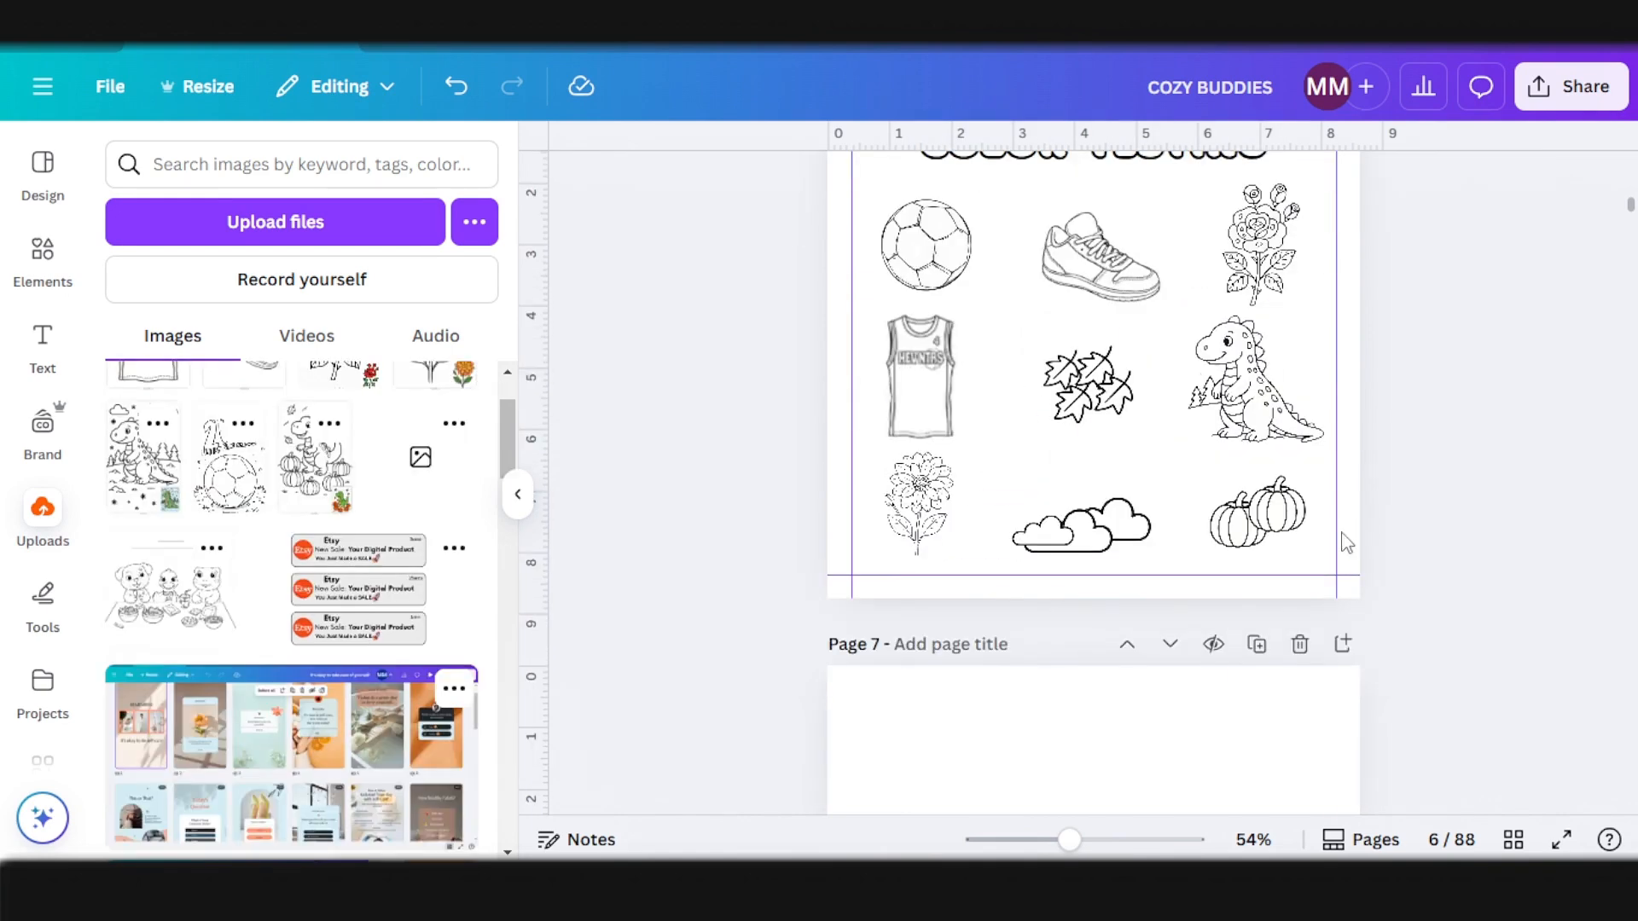
Step: Go to the blank page 8 and open the project folder cozy with the coloring images
{"action": "scroll", "coordinate": [1122, 641], "scroll_direction": "up", "scroll_amount": 4}
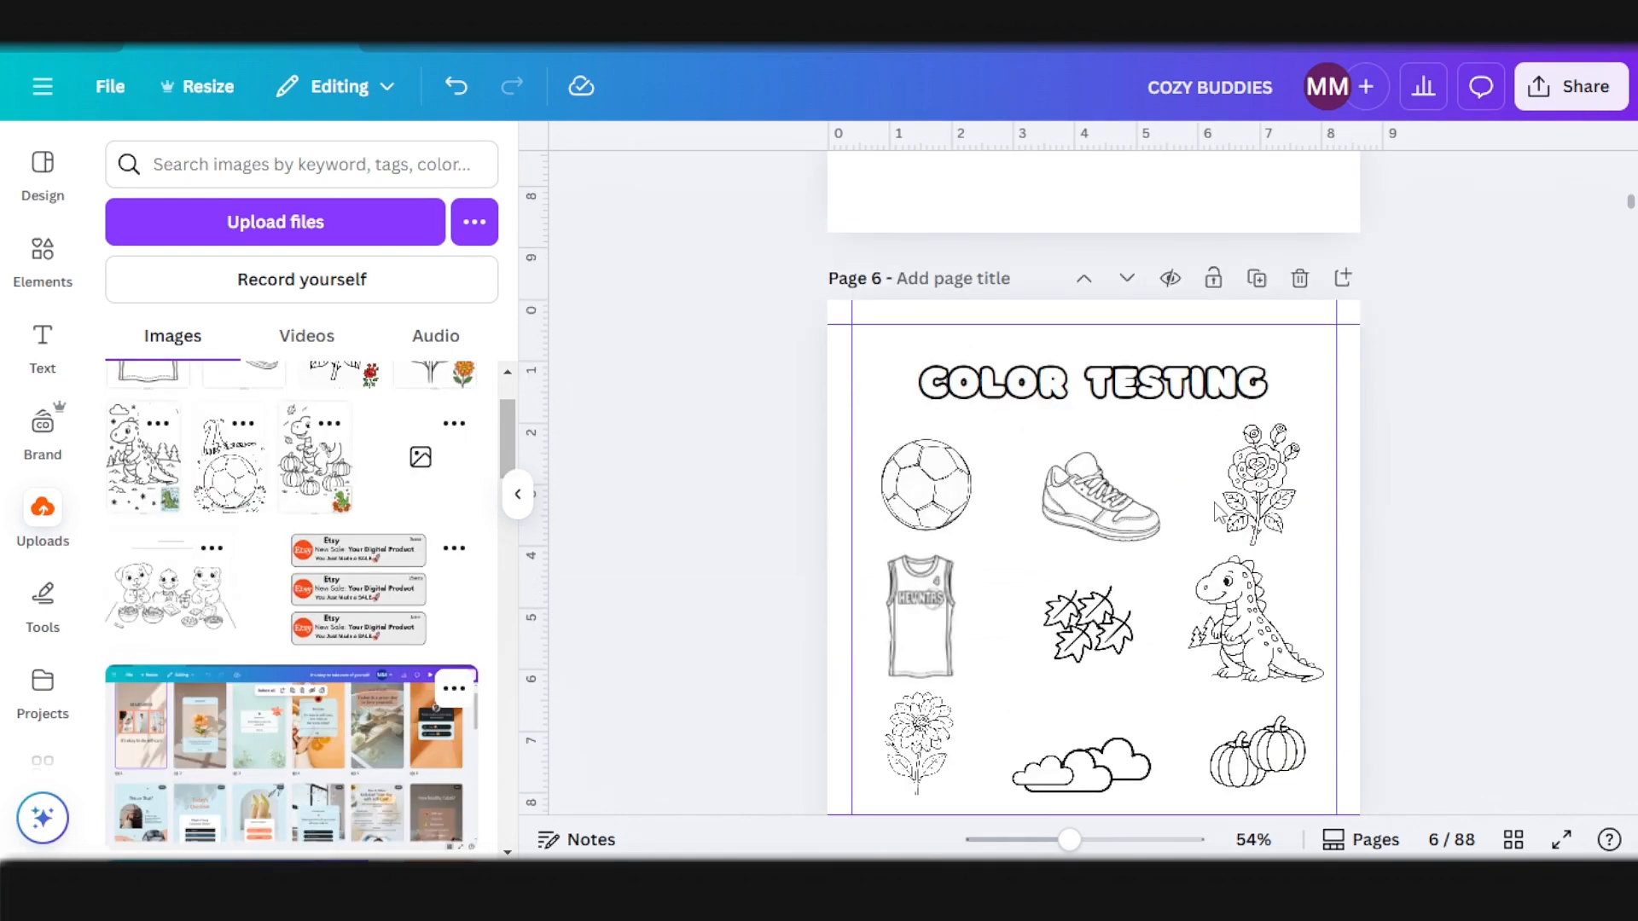
{"action": "scroll", "coordinate": [1021, 437], "scroll_direction": "down", "scroll_amount": 4}
{"action": "scroll", "coordinate": [1002, 450], "scroll_direction": "up", "scroll_amount": 6}
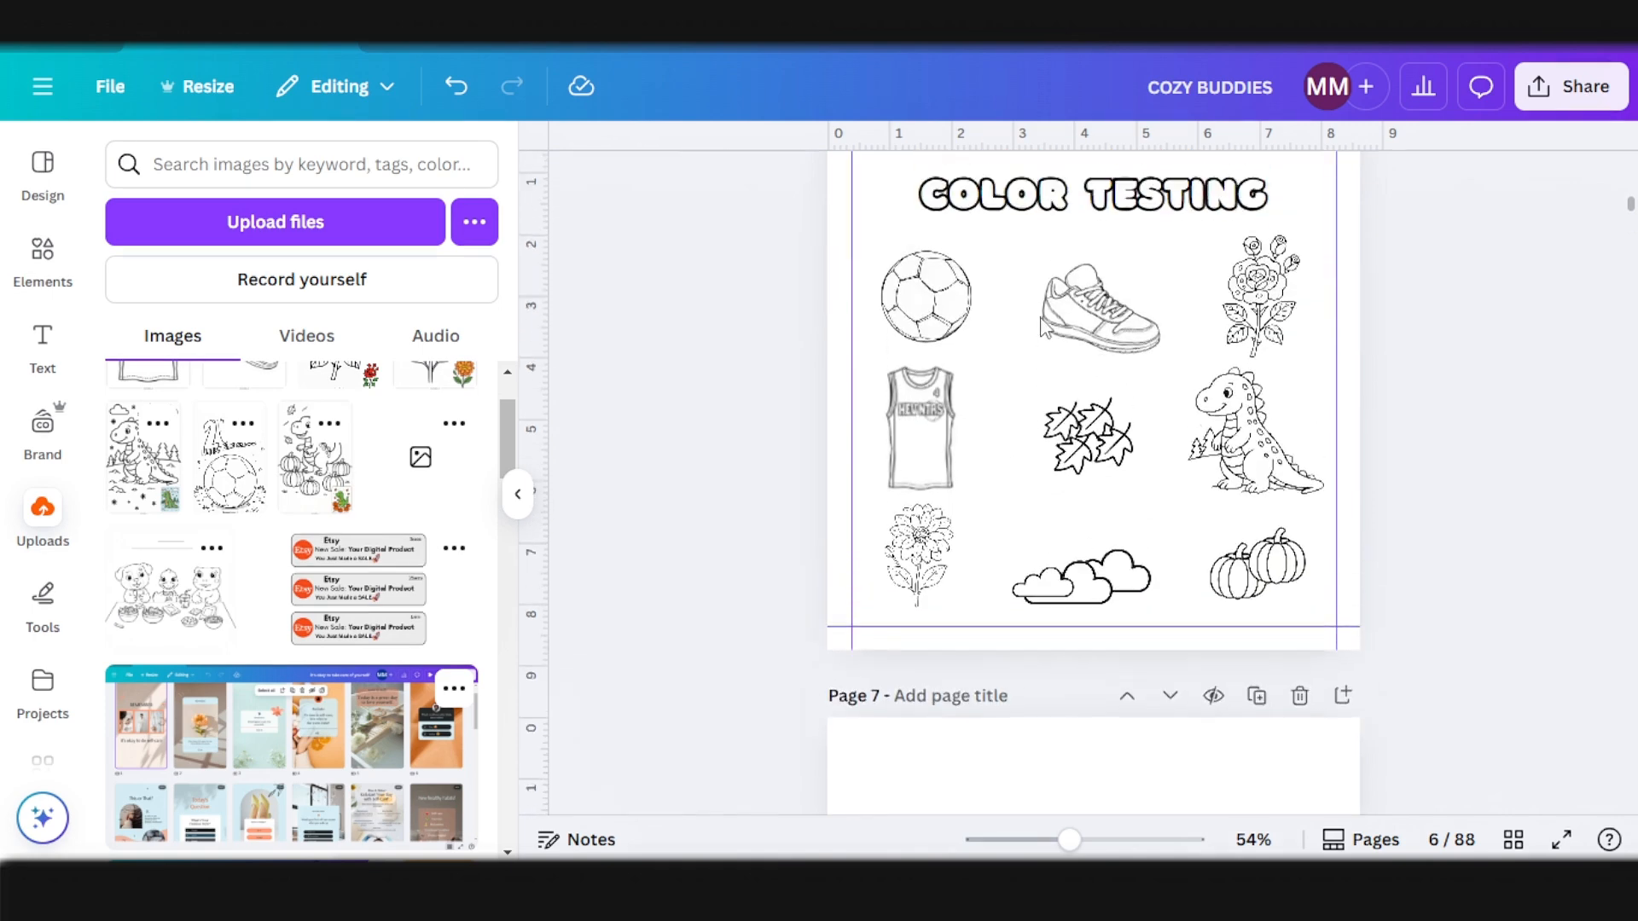
{"action": "scroll", "coordinate": [1052, 531], "scroll_direction": "down", "scroll_amount": 15}
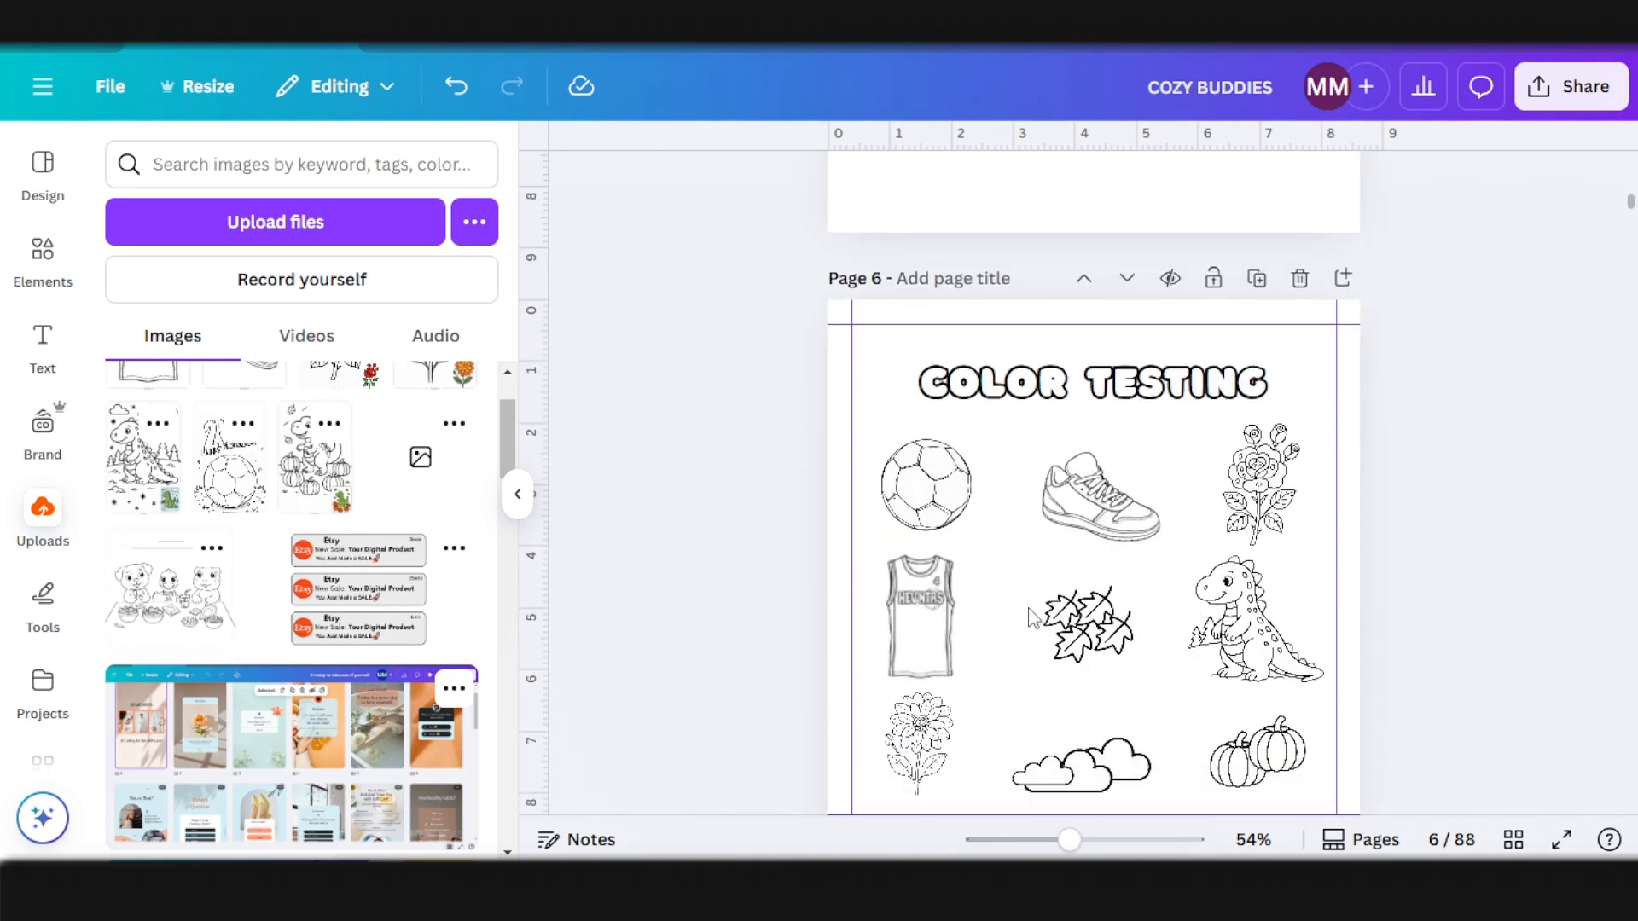
{"action": "scroll", "coordinate": [1057, 516], "scroll_direction": "down", "scroll_amount": 8}
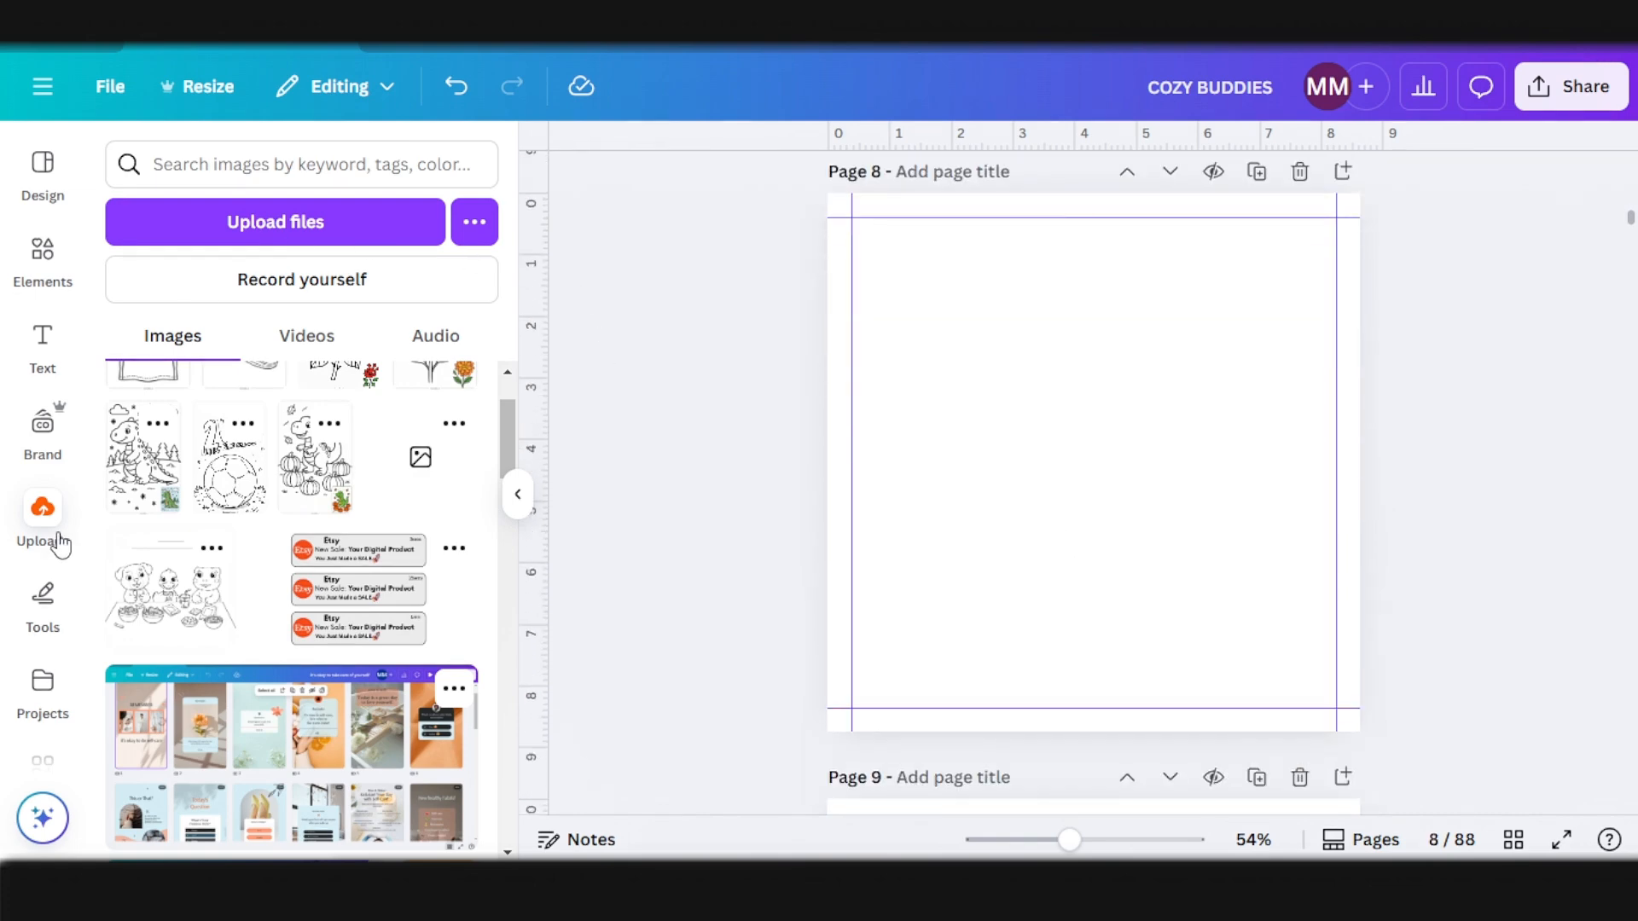
{"action": "left_click", "coordinate": [43, 691]}
{"action": "left_click", "coordinate": [241, 543]}
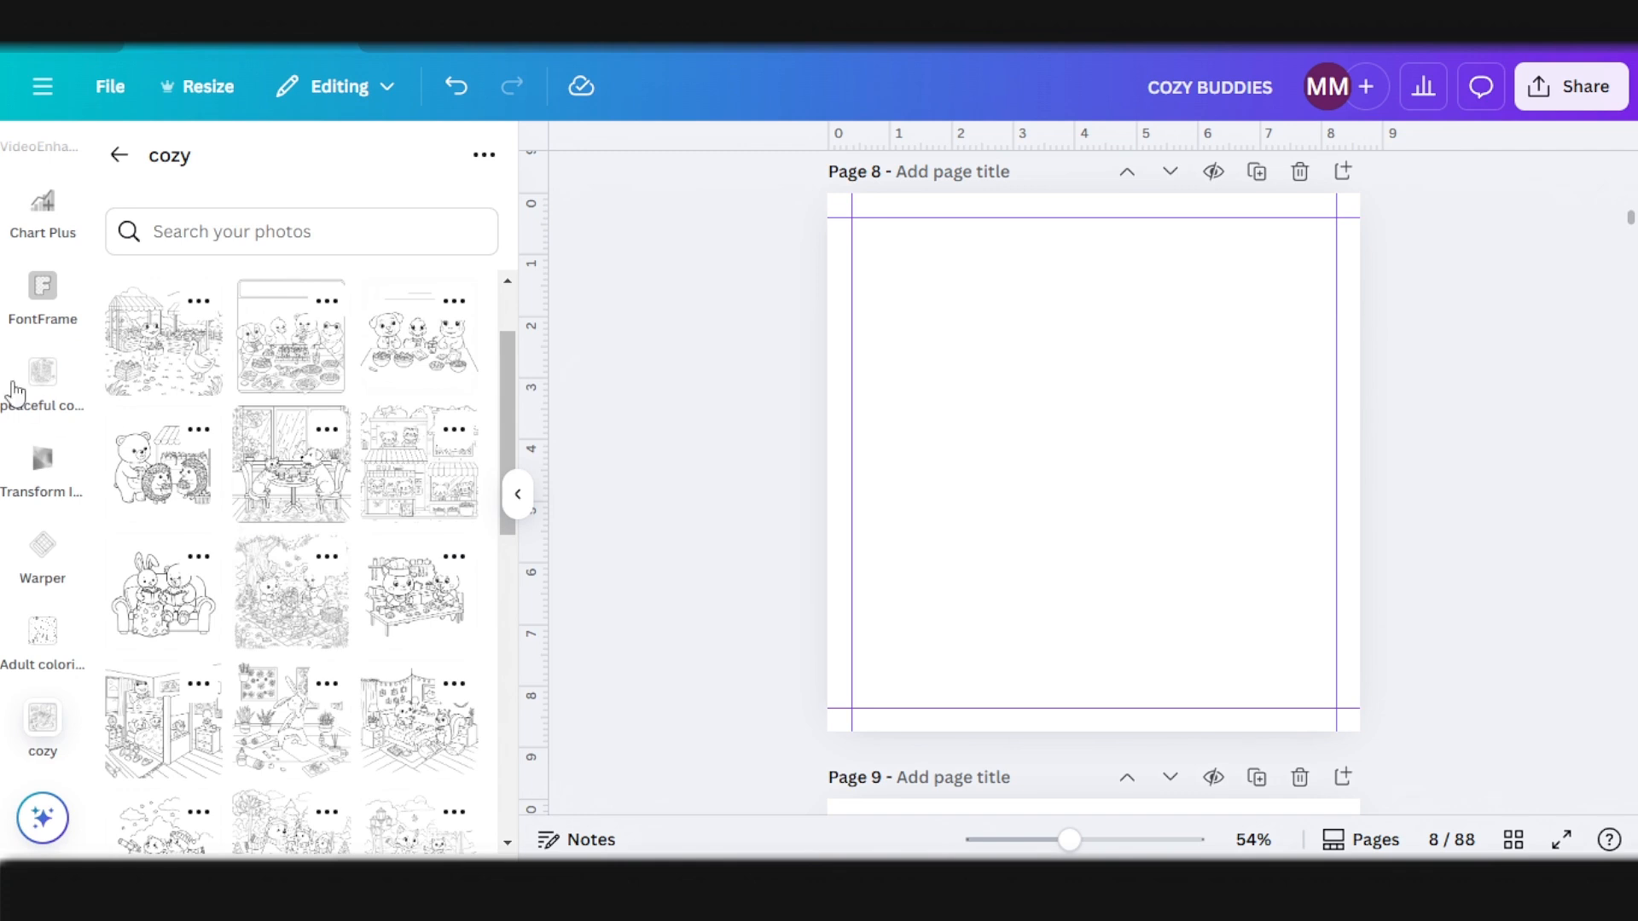
Step: Place the frog and duck market scene on page 8 and enlarge it to nearly fill the area inside the guides
{"action": "left_click", "coordinate": [177, 365]}
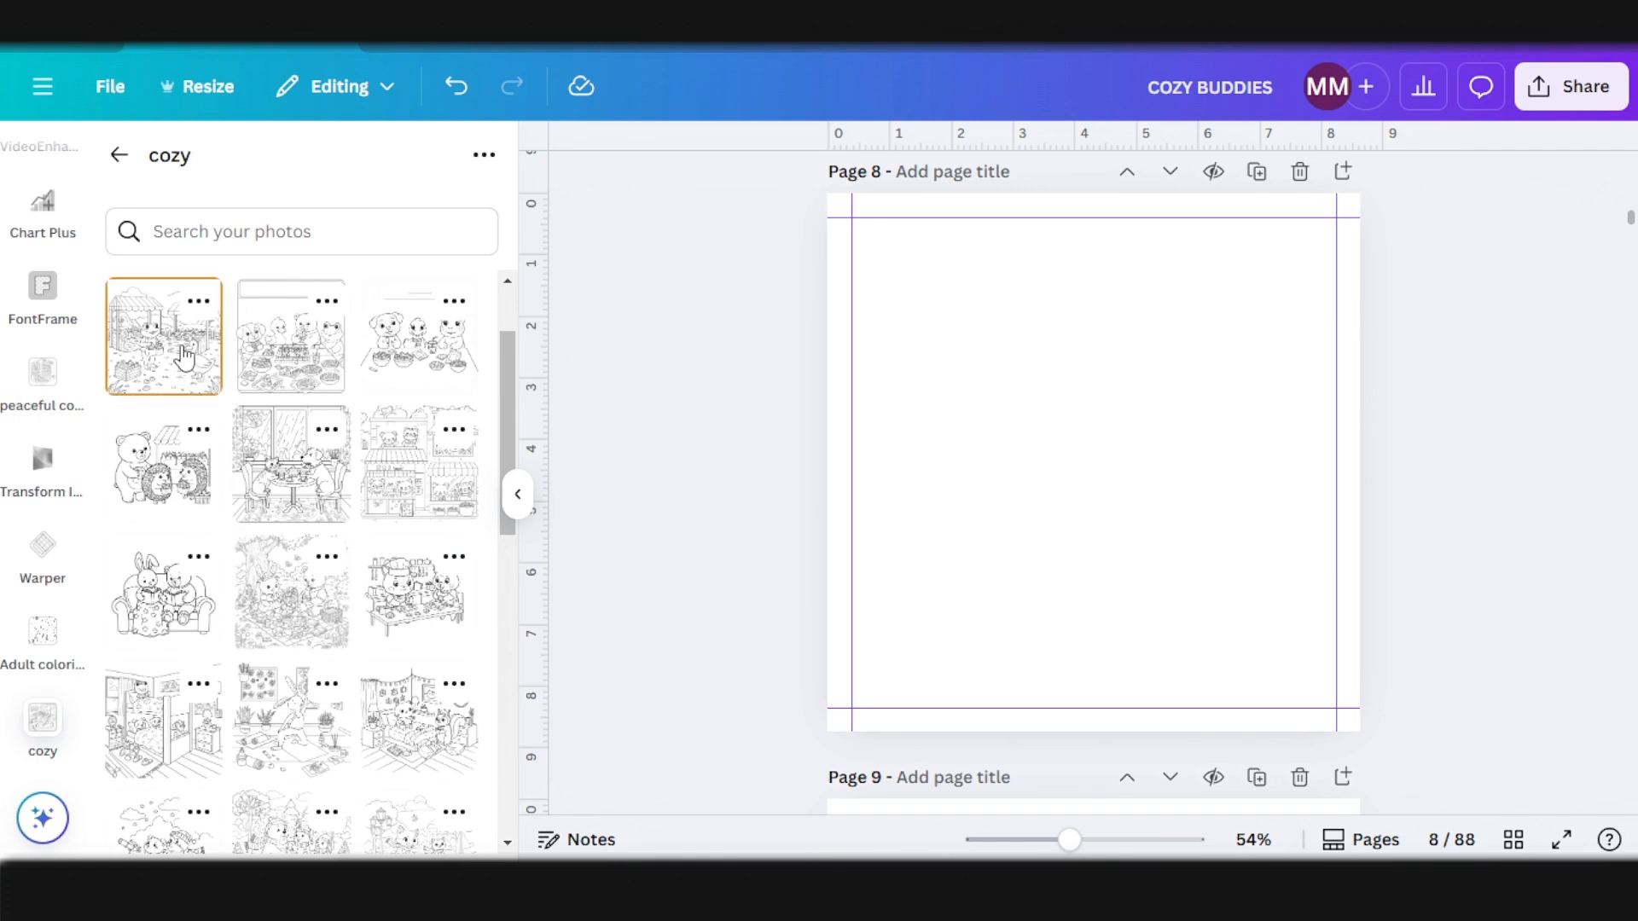
{"action": "left_click_drag", "start_coordinate": [1004, 435], "coordinate": [936, 363]}
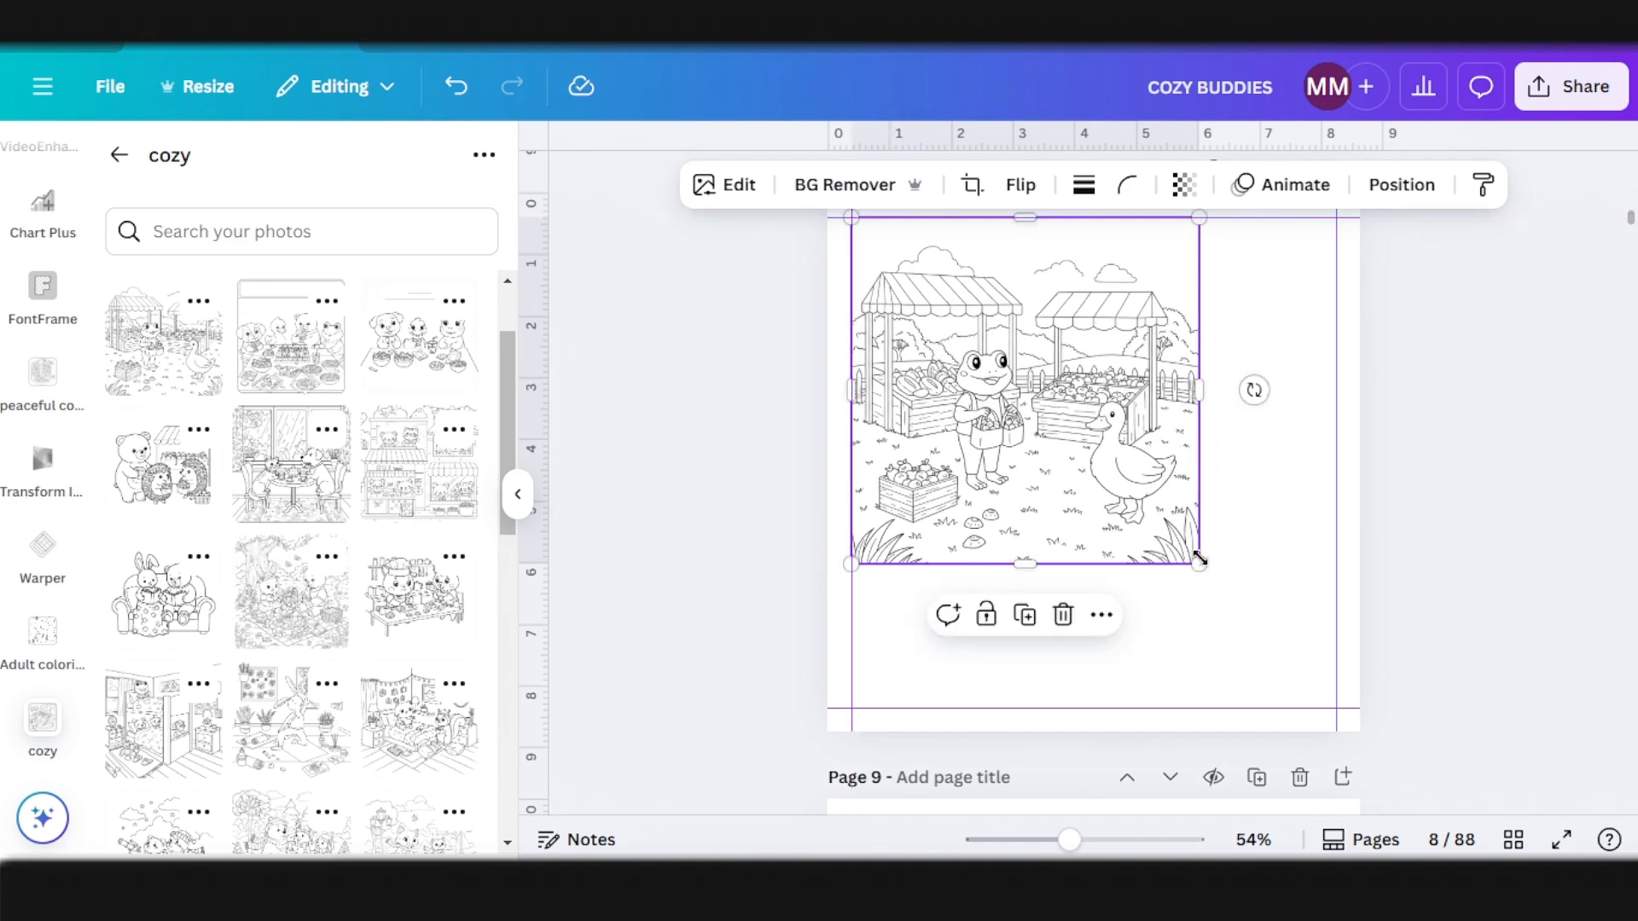
{"action": "left_click_drag", "start_coordinate": [1200, 559], "coordinate": [1324, 706]}
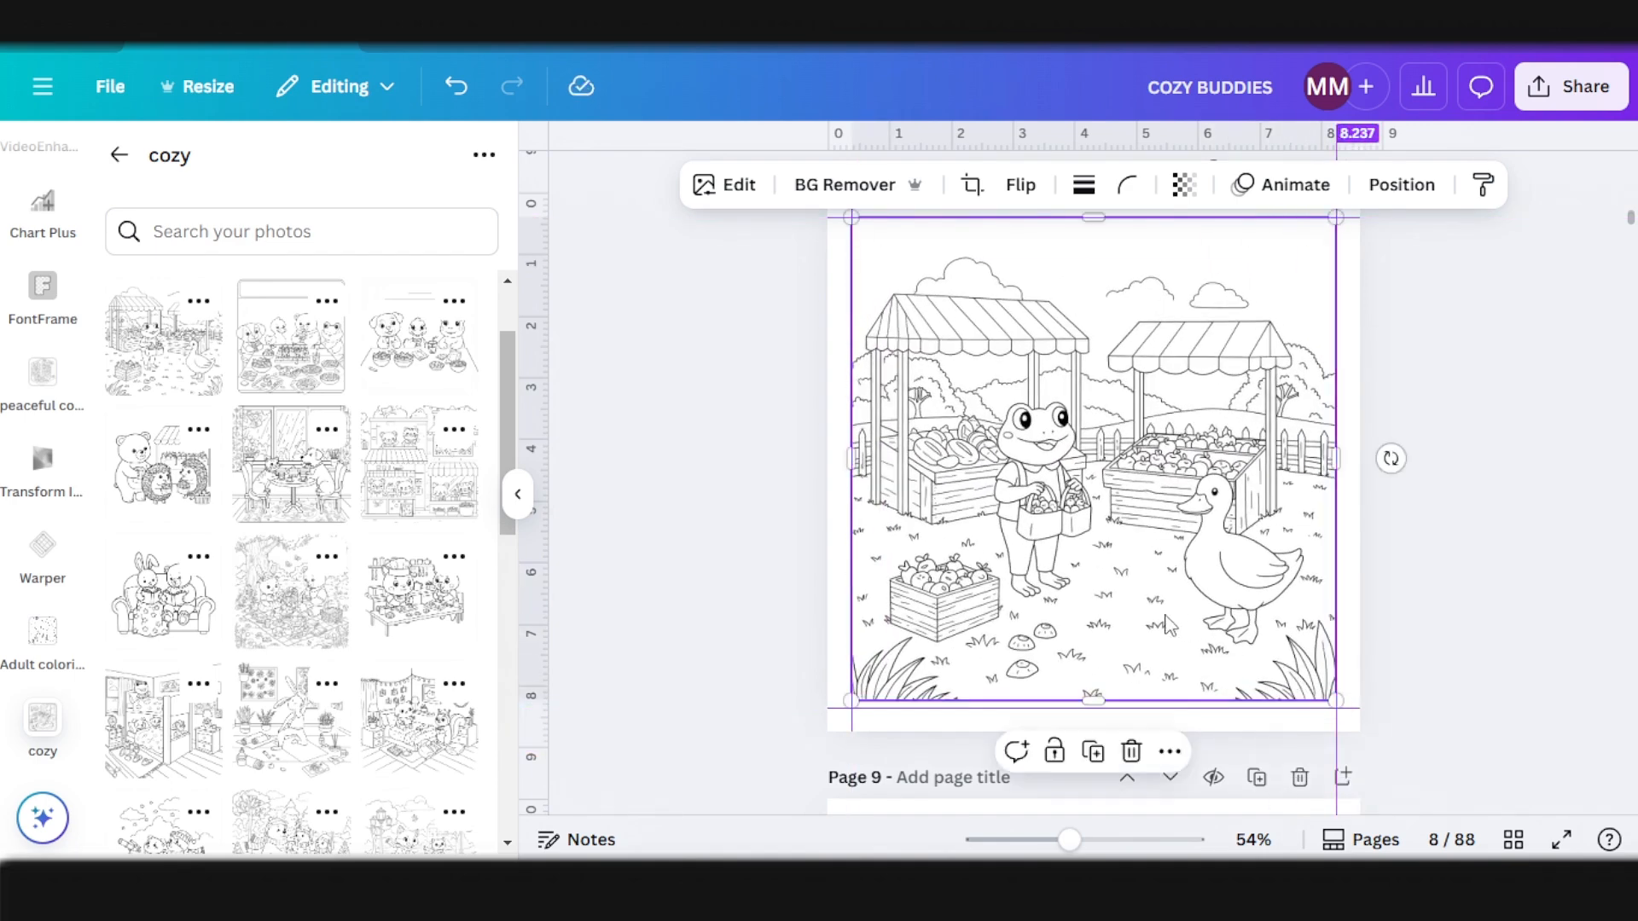
{"action": "left_click_drag", "start_coordinate": [1220, 507], "coordinate": [1230, 518]}
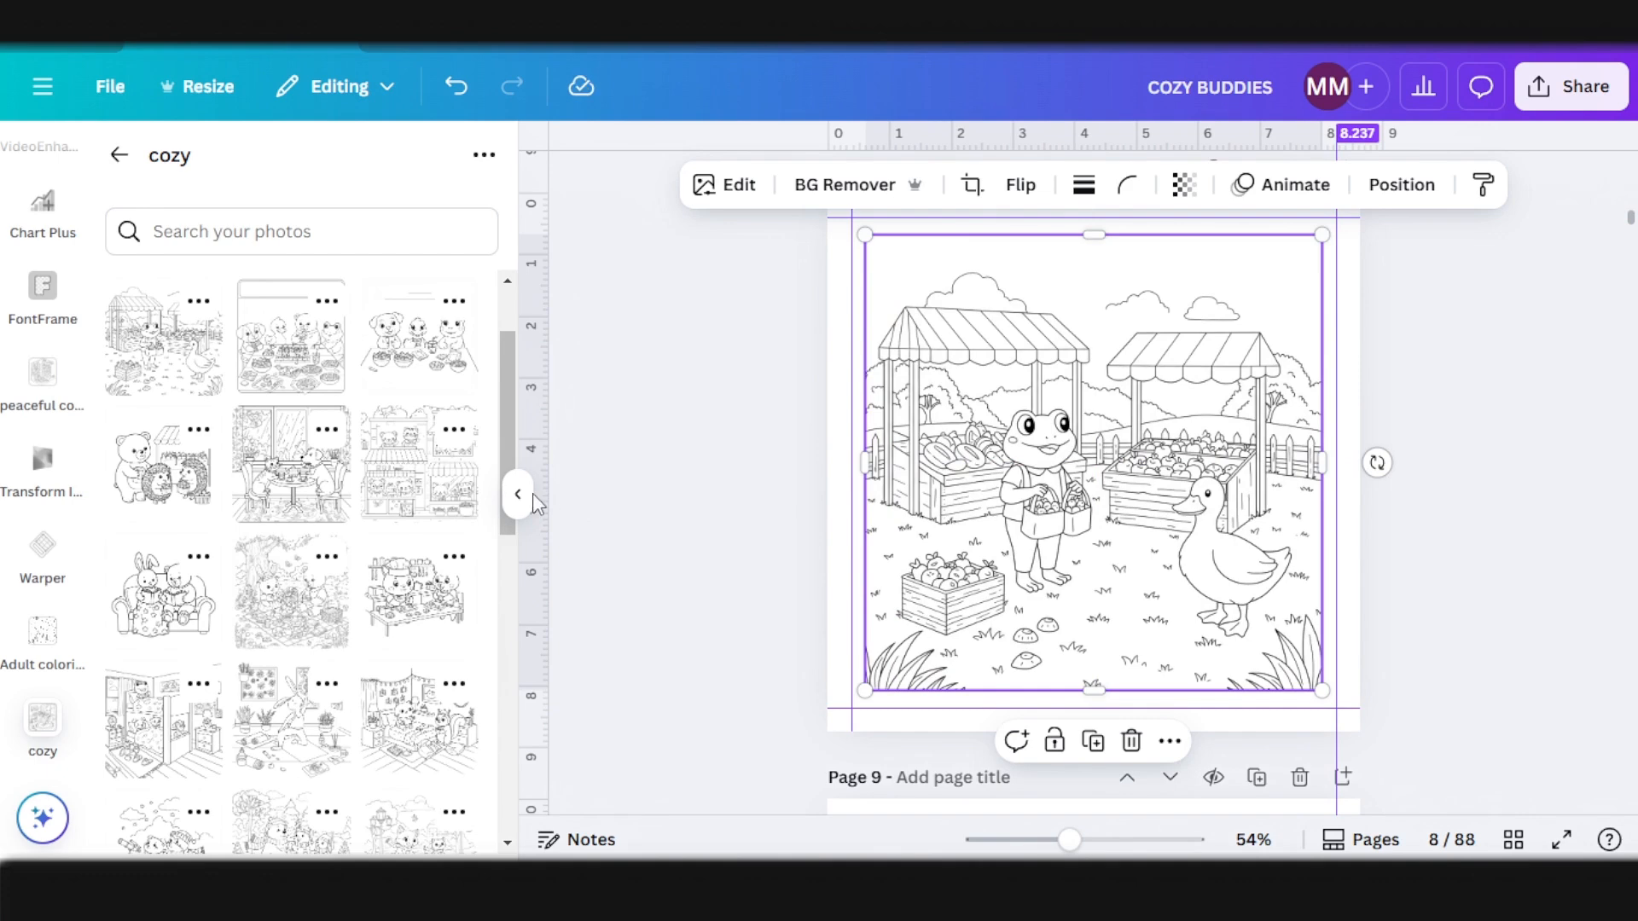
Step: Give the market scene on page 8 a solid border of weight 4 and round its corners
{"action": "left_click", "coordinate": [529, 495]}
{"action": "left_click", "coordinate": [890, 184]}
{"action": "left_click", "coordinate": [800, 255]}
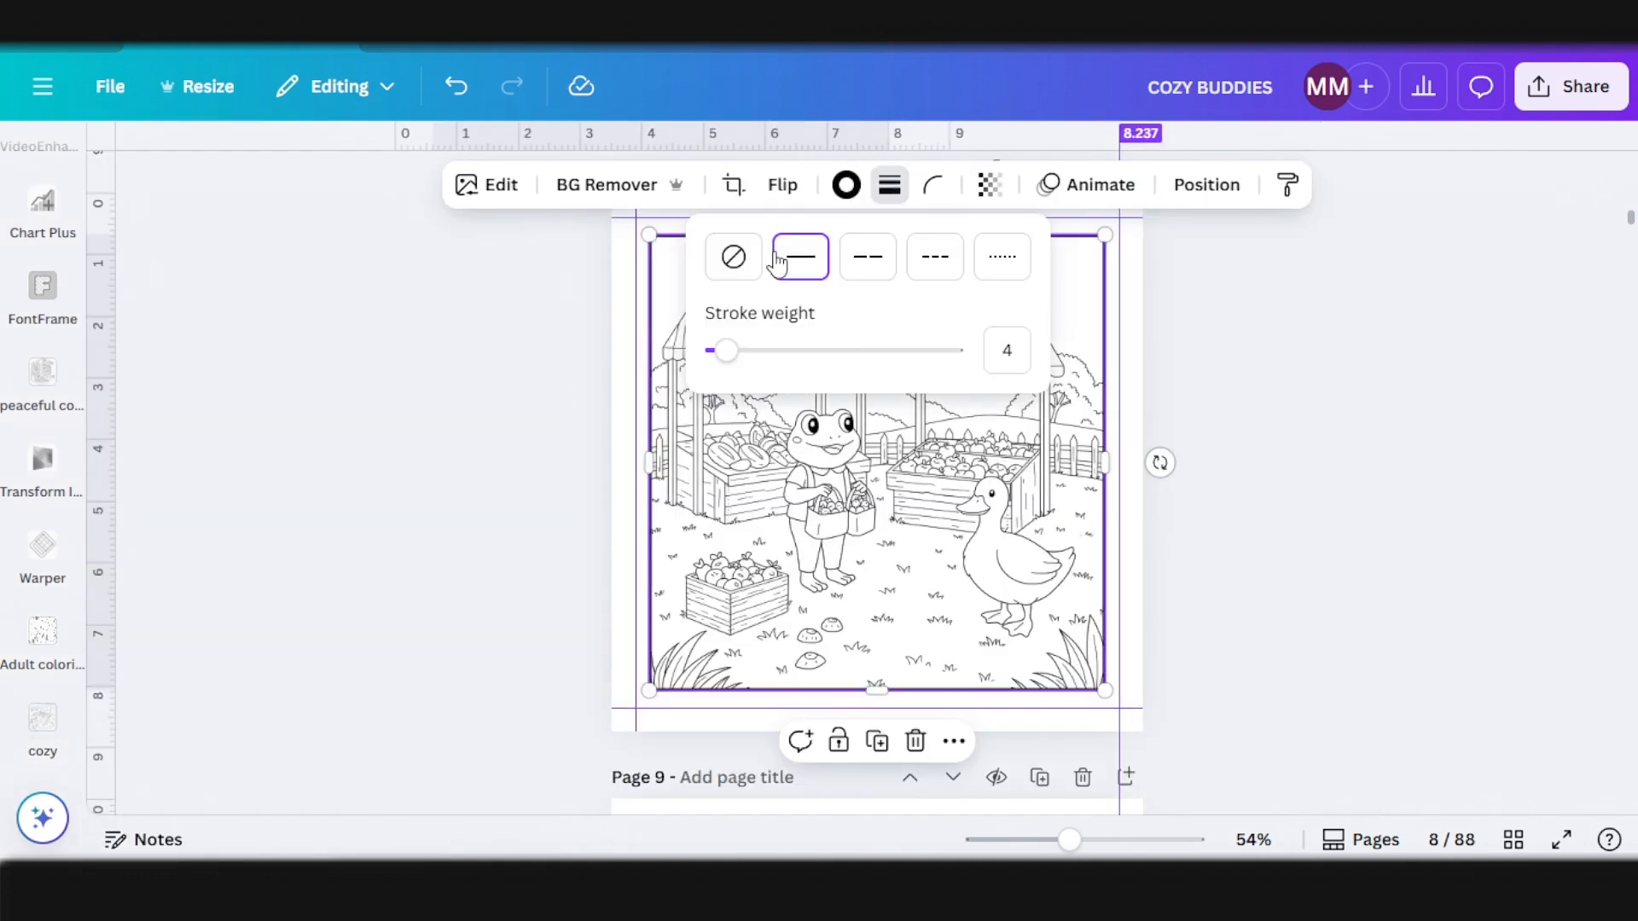
{"action": "left_click", "coordinate": [933, 186]}
{"action": "mouse_move", "coordinate": [814, 287]}
{"action": "left_mouse_down"}
{"action": "mouse_move", "coordinate": [901, 292]}
{"action": "mouse_move", "coordinate": [906, 327]}
{"action": "left_mouse_up"}
Step: Set the border's stroke weight to 3 and enlarge the market scene to span the width between the page guides
{"action": "left_click", "coordinate": [889, 185]}
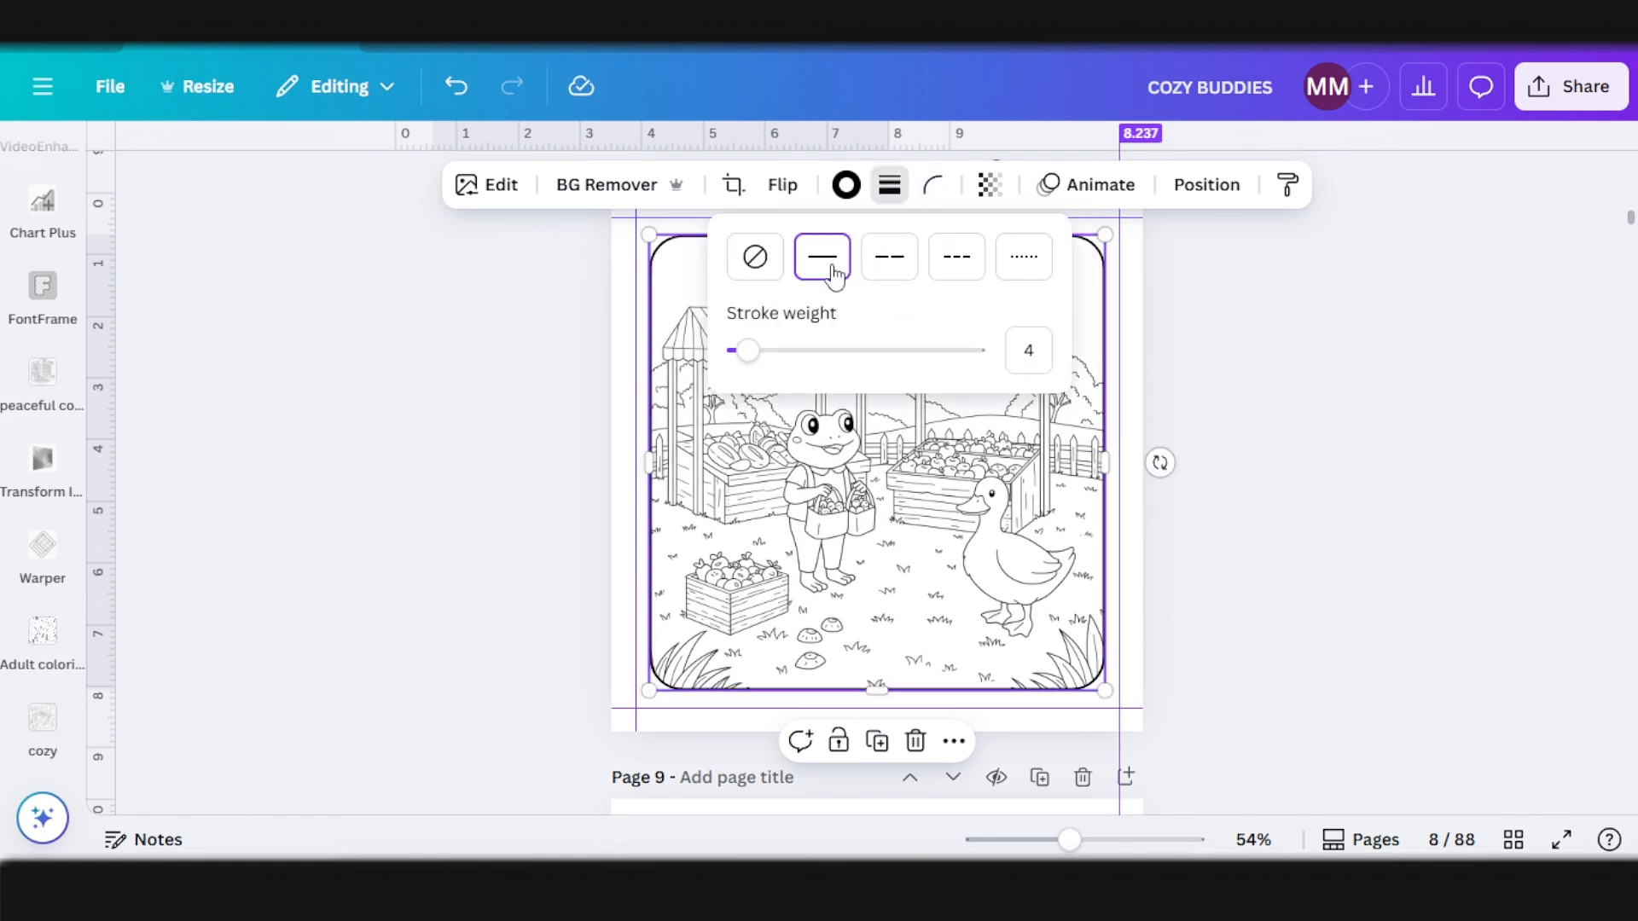
{"action": "left_click", "coordinate": [760, 357]}
{"action": "left_click_drag", "start_coordinate": [760, 356], "coordinate": [742, 355]}
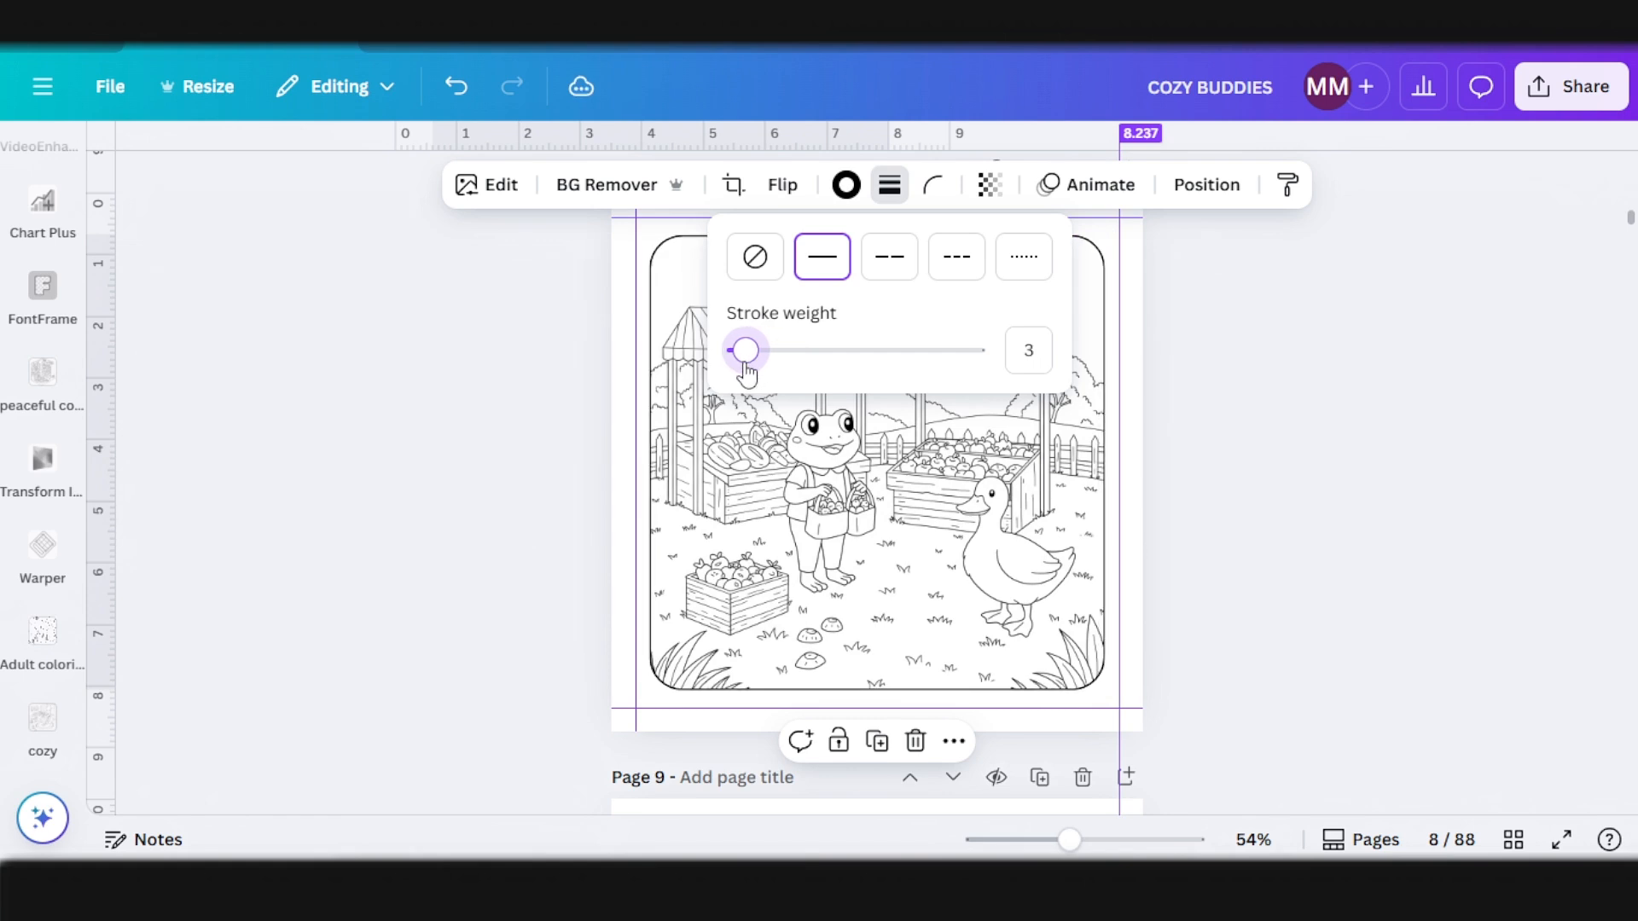
{"action": "key", "text": "Escape"}
{"action": "left_click_drag", "start_coordinate": [915, 592], "coordinate": [900, 580]}
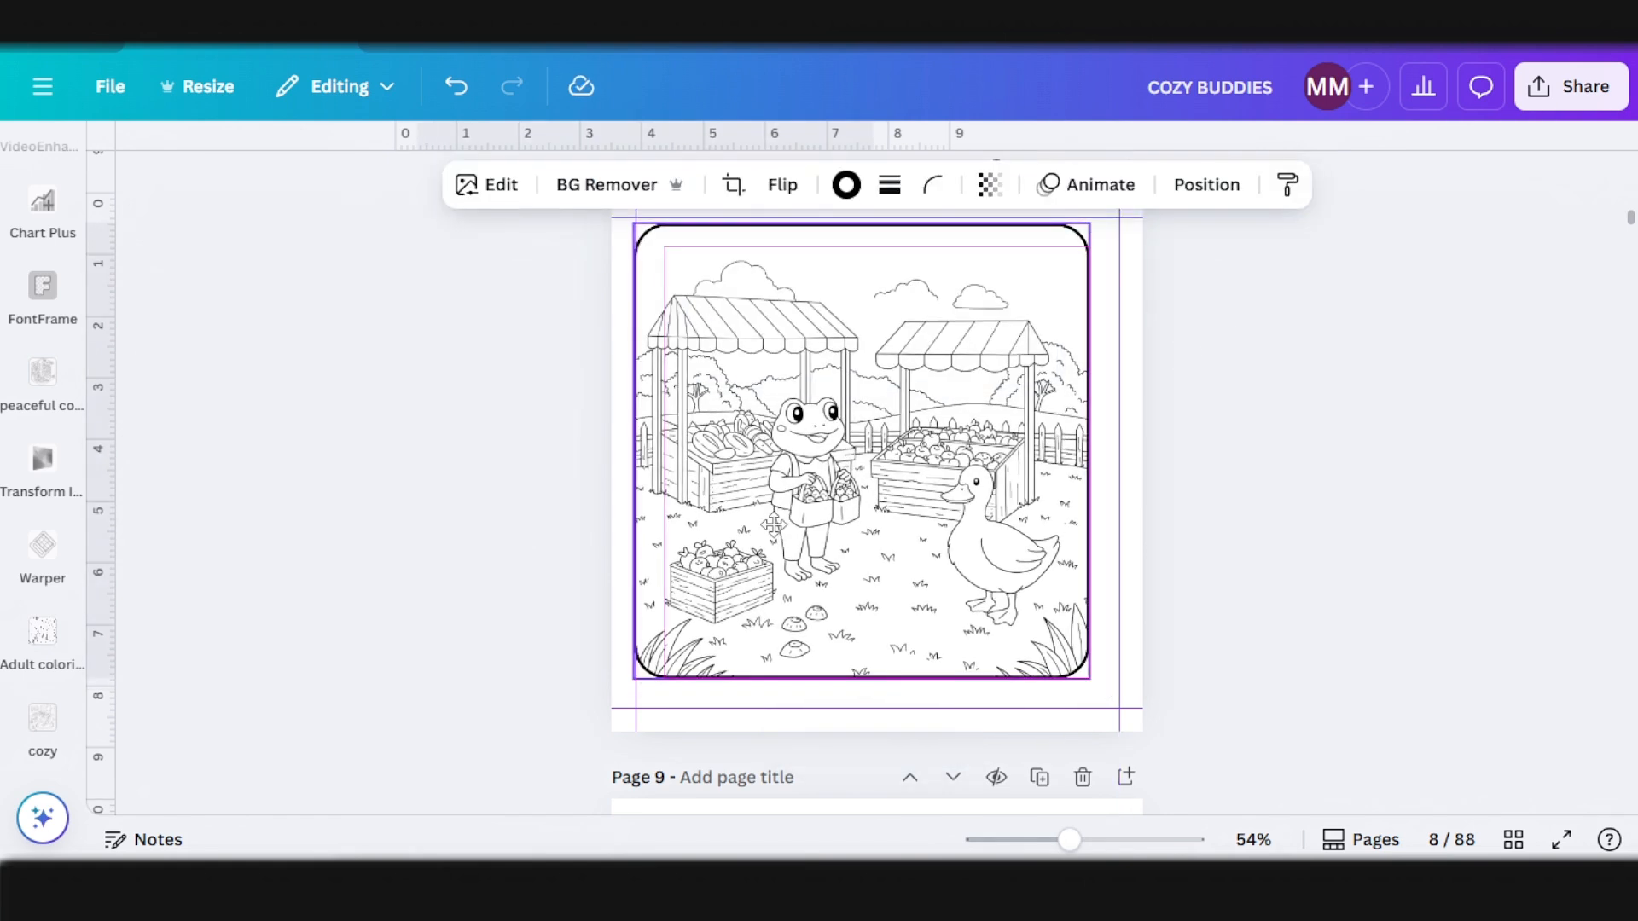
{"action": "left_click_drag", "start_coordinate": [1084, 673], "coordinate": [1117, 706]}
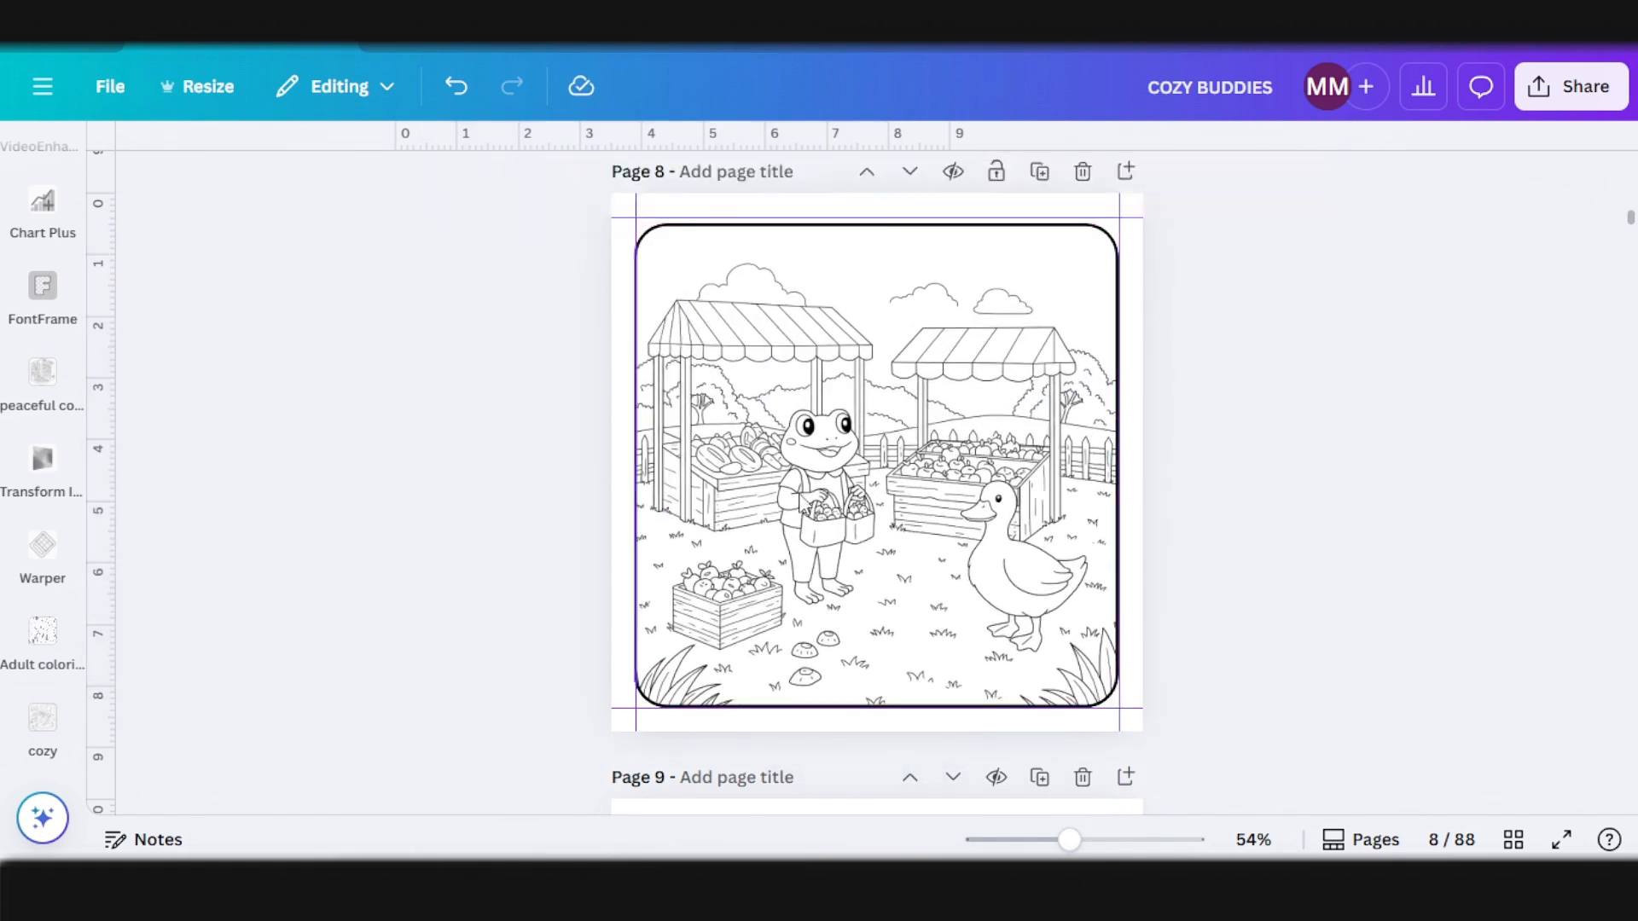
Step: Adjust the market scene's light by raising Blacks to the maximum and setting Highlights to -100
{"action": "left_click", "coordinate": [502, 197]}
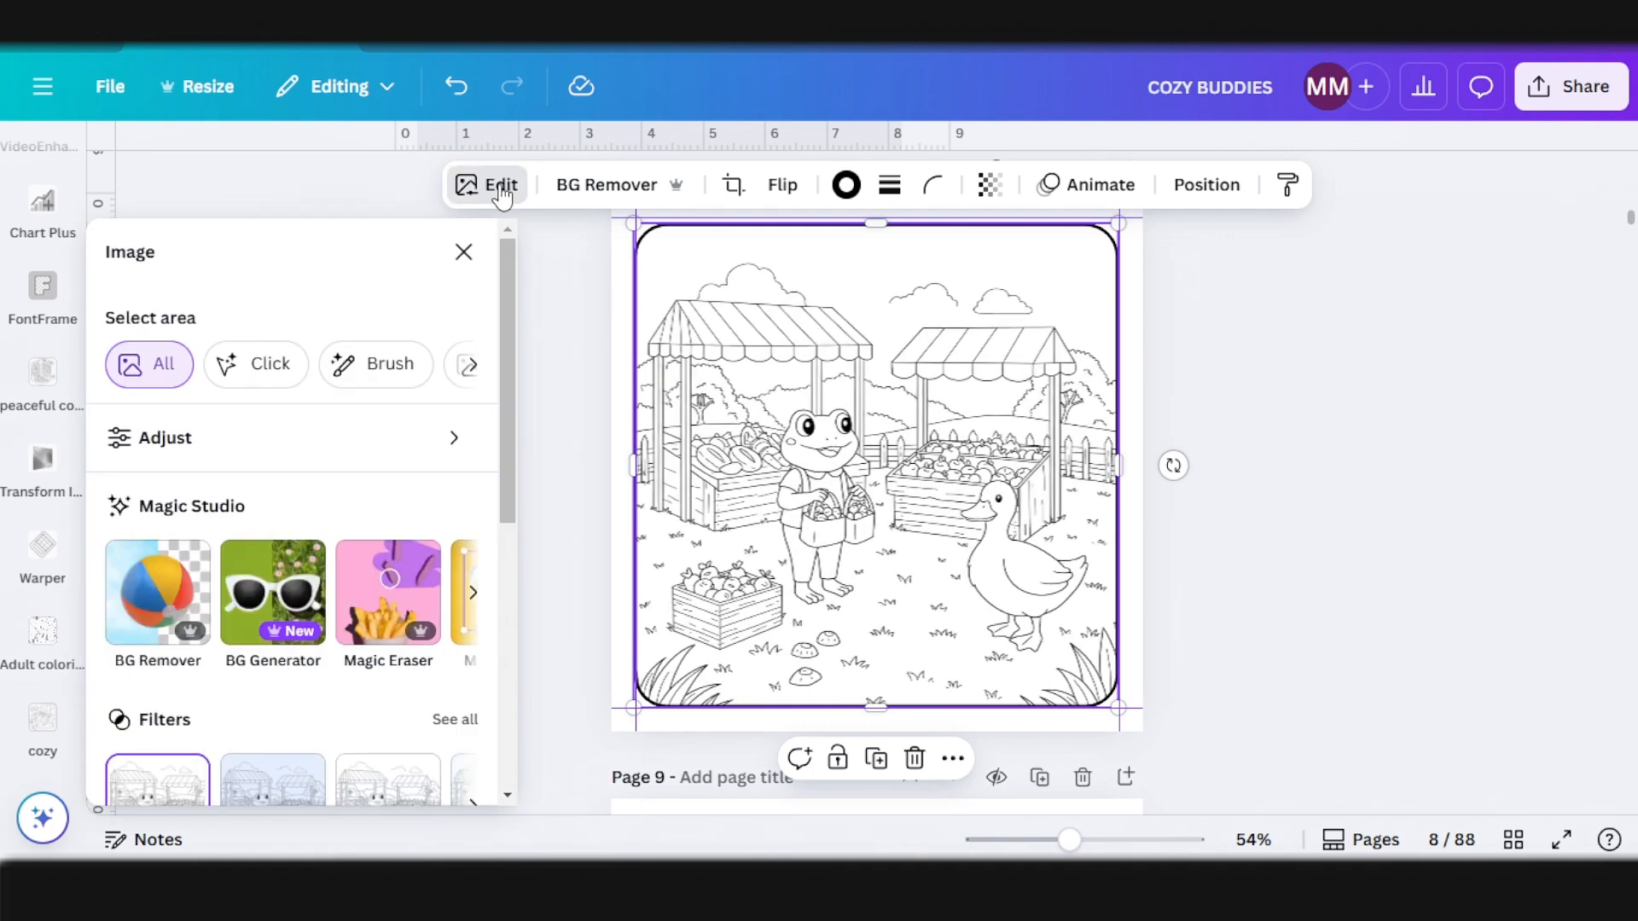
{"action": "left_click", "coordinate": [418, 440]}
{"action": "scroll", "coordinate": [262, 588], "scroll_direction": "down", "scroll_amount": 3}
{"action": "scroll", "coordinate": [262, 588], "scroll_direction": "down", "scroll_amount": 3}
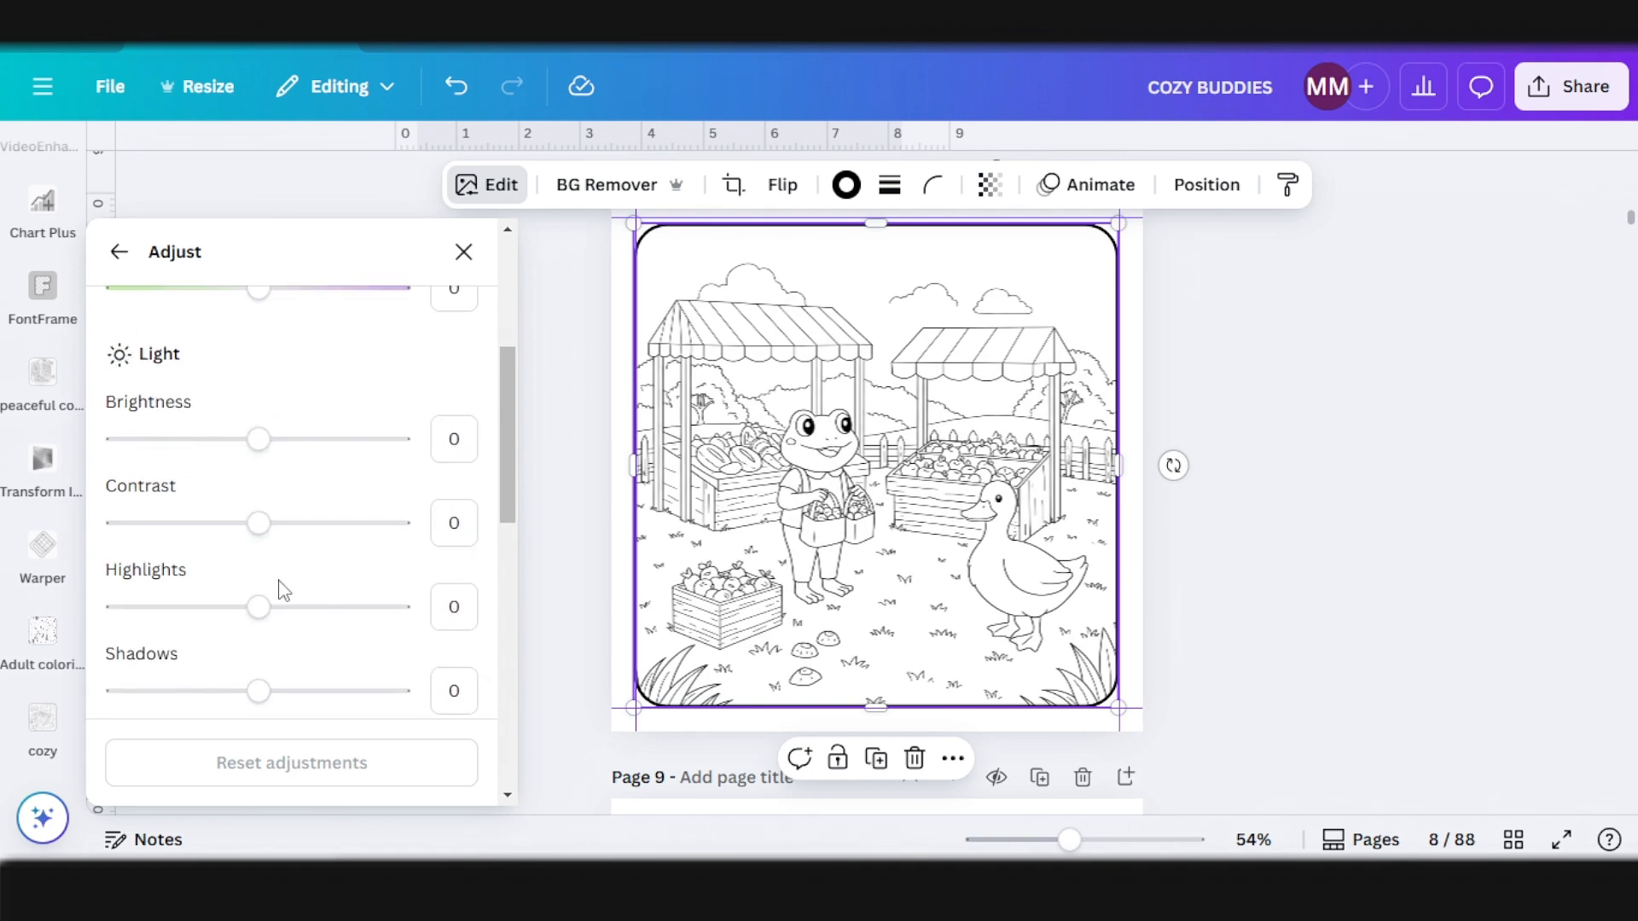
{"action": "scroll", "coordinate": [227, 658], "scroll_direction": "down", "scroll_amount": 2}
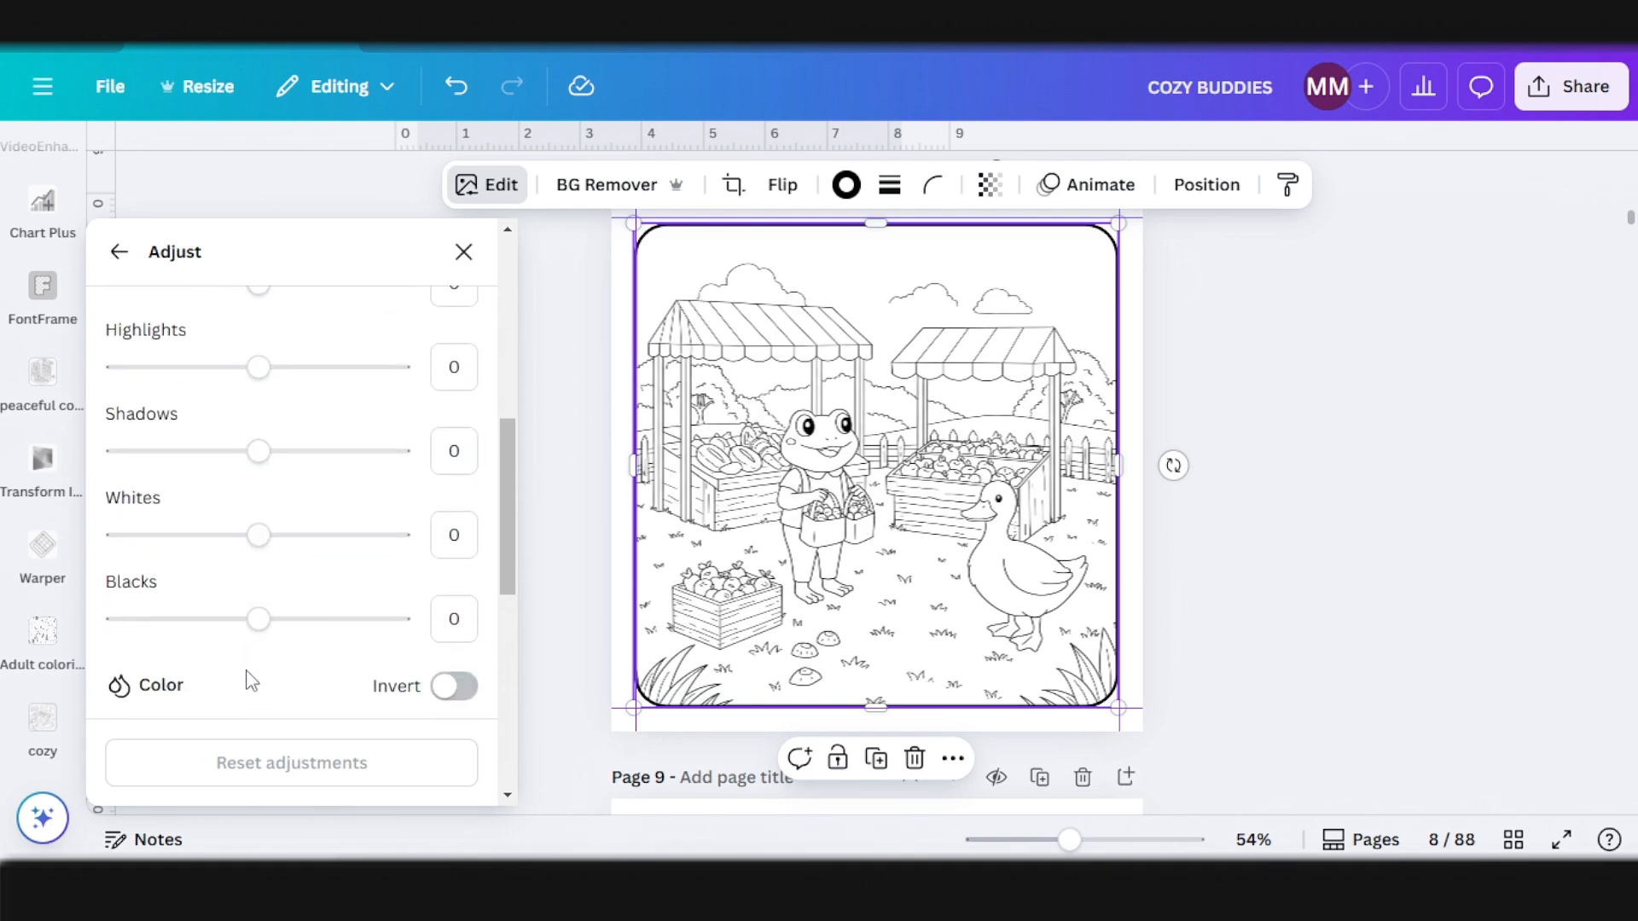
{"action": "left_click_drag", "start_coordinate": [260, 619], "coordinate": [440, 631]}
{"action": "scroll", "coordinate": [307, 569], "scroll_direction": "up", "scroll_amount": 2}
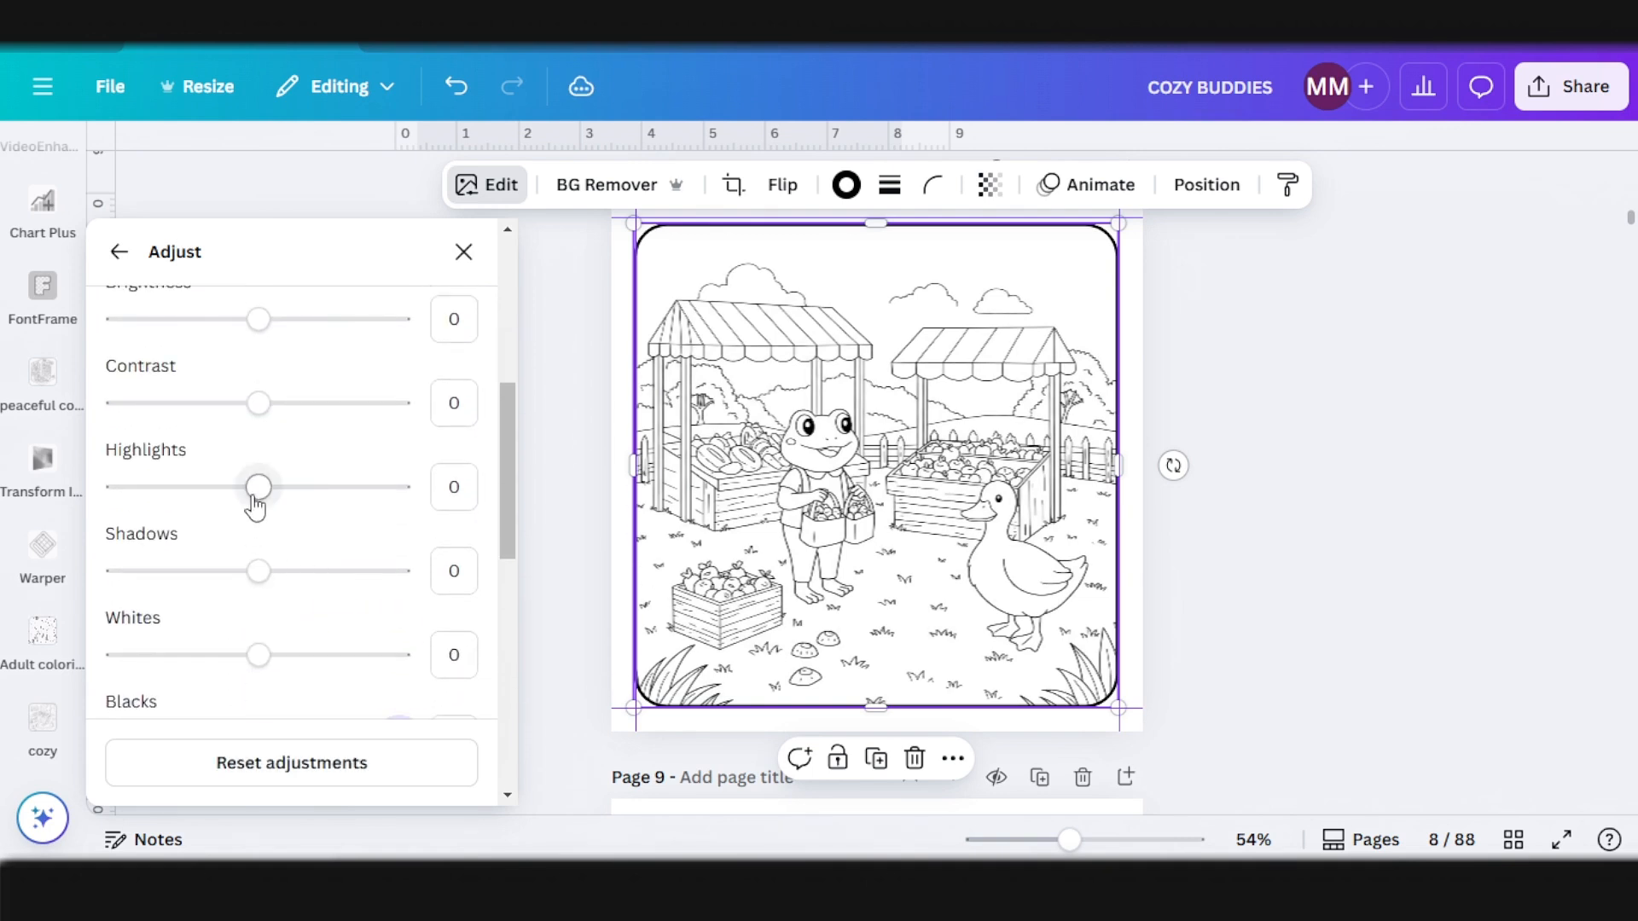
{"action": "left_click_drag", "start_coordinate": [256, 488], "coordinate": [40, 501]}
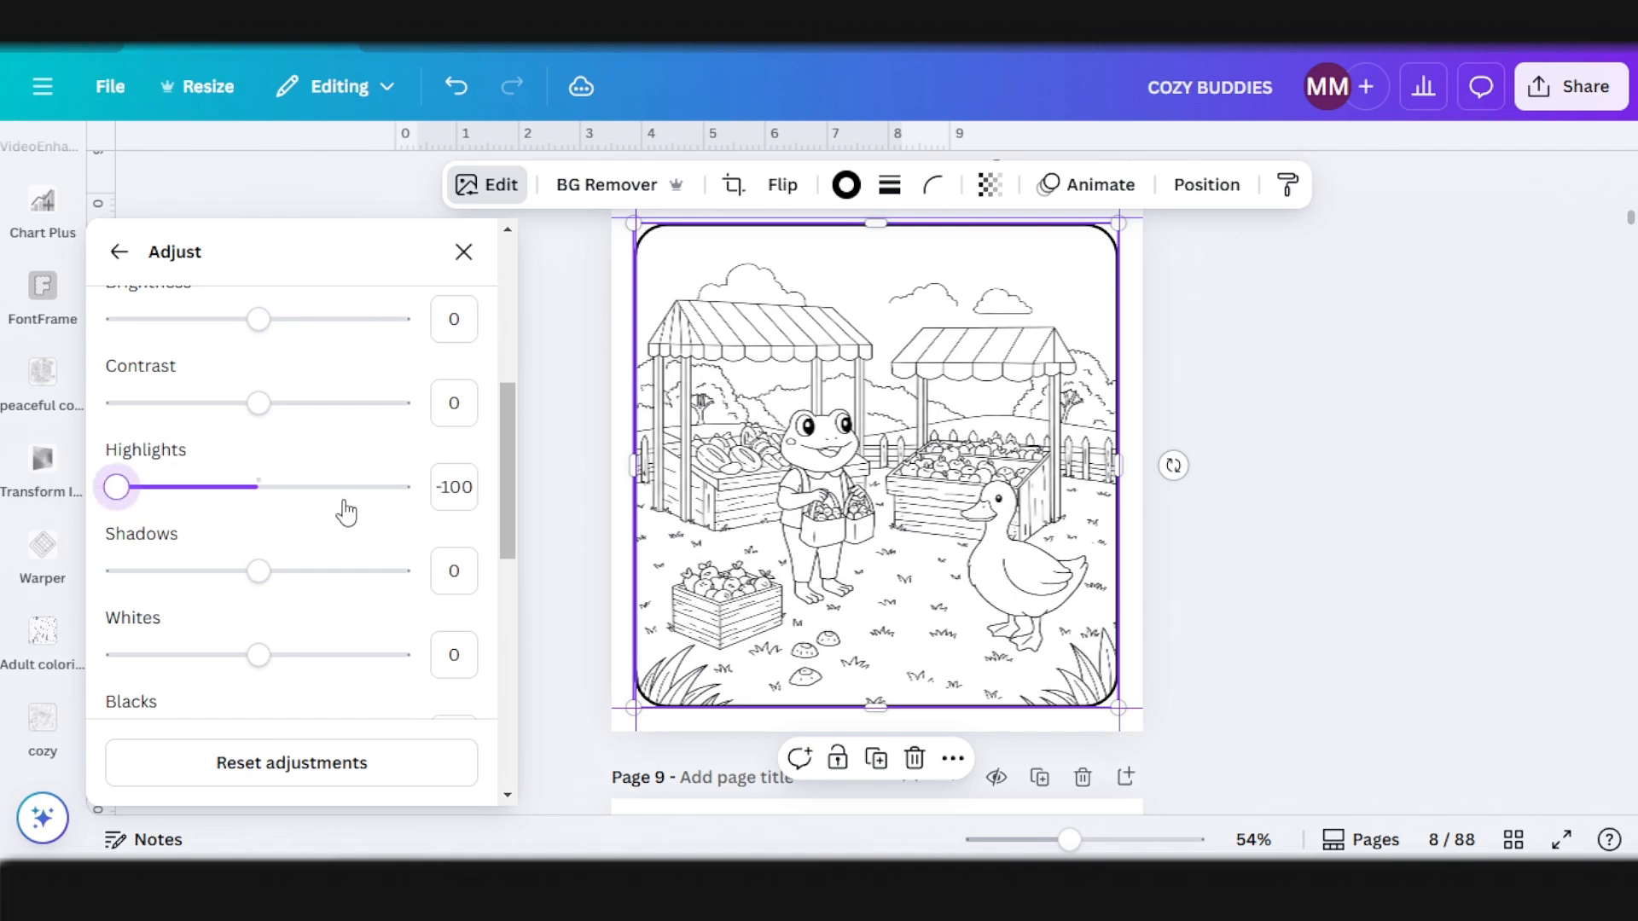
Step: Fine-tune the remaining image adjustments of the market scene and deselect it
{"action": "scroll", "coordinate": [347, 512], "scroll_direction": "up", "scroll_amount": 3}
{"action": "left_click_drag", "start_coordinate": [258, 559], "coordinate": [227, 556]}
{"action": "scroll", "coordinate": [245, 469], "scroll_direction": "up", "scroll_amount": 3}
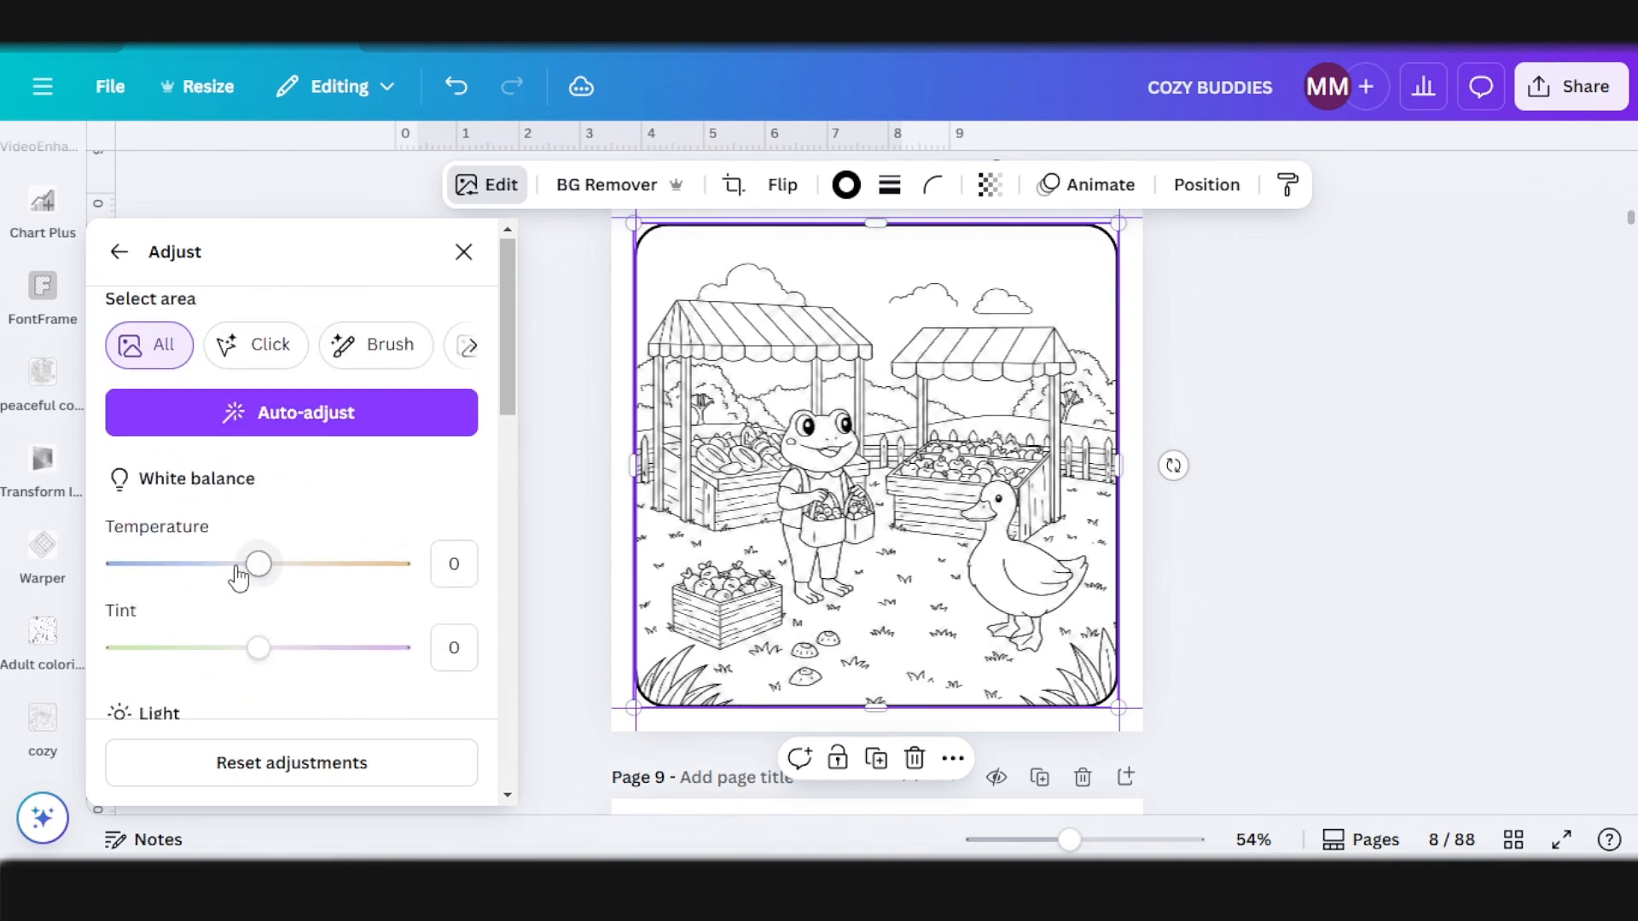
{"action": "scroll", "coordinate": [239, 578], "scroll_direction": "down", "scroll_amount": 5}
{"action": "mouse_move", "coordinate": [365, 590]}
{"action": "left_mouse_down"}
{"action": "mouse_move", "coordinate": [248, 586]}
{"action": "mouse_move", "coordinate": [380, 590]}
{"action": "left_mouse_up"}
{"action": "left_click", "coordinate": [1133, 512]}
Step: Switch to Coloringbook.ai and open its Photo To Coloring Page tool
{"action": "scroll", "coordinate": [1134, 516], "scroll_direction": "down", "scroll_amount": 3}
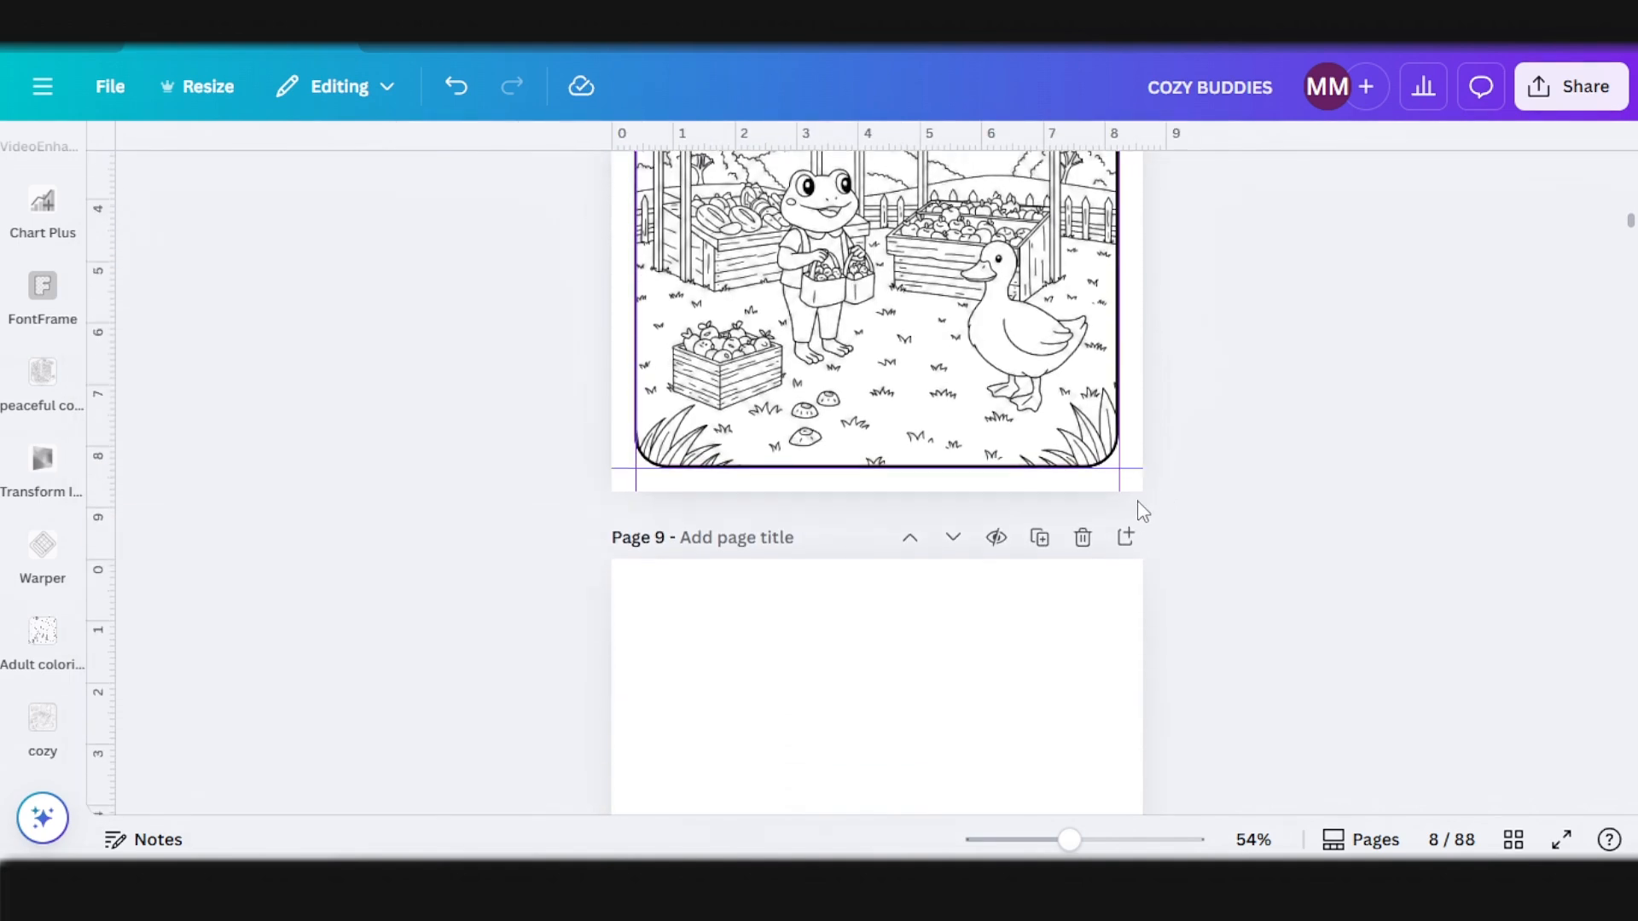
{"action": "scroll", "coordinate": [1045, 593], "scroll_direction": "down", "scroll_amount": 1}
{"action": "scroll", "coordinate": [1045, 593], "scroll_direction": "up", "scroll_amount": 1}
{"action": "scroll", "coordinate": [1082, 522], "scroll_direction": "up", "scroll_amount": 2}
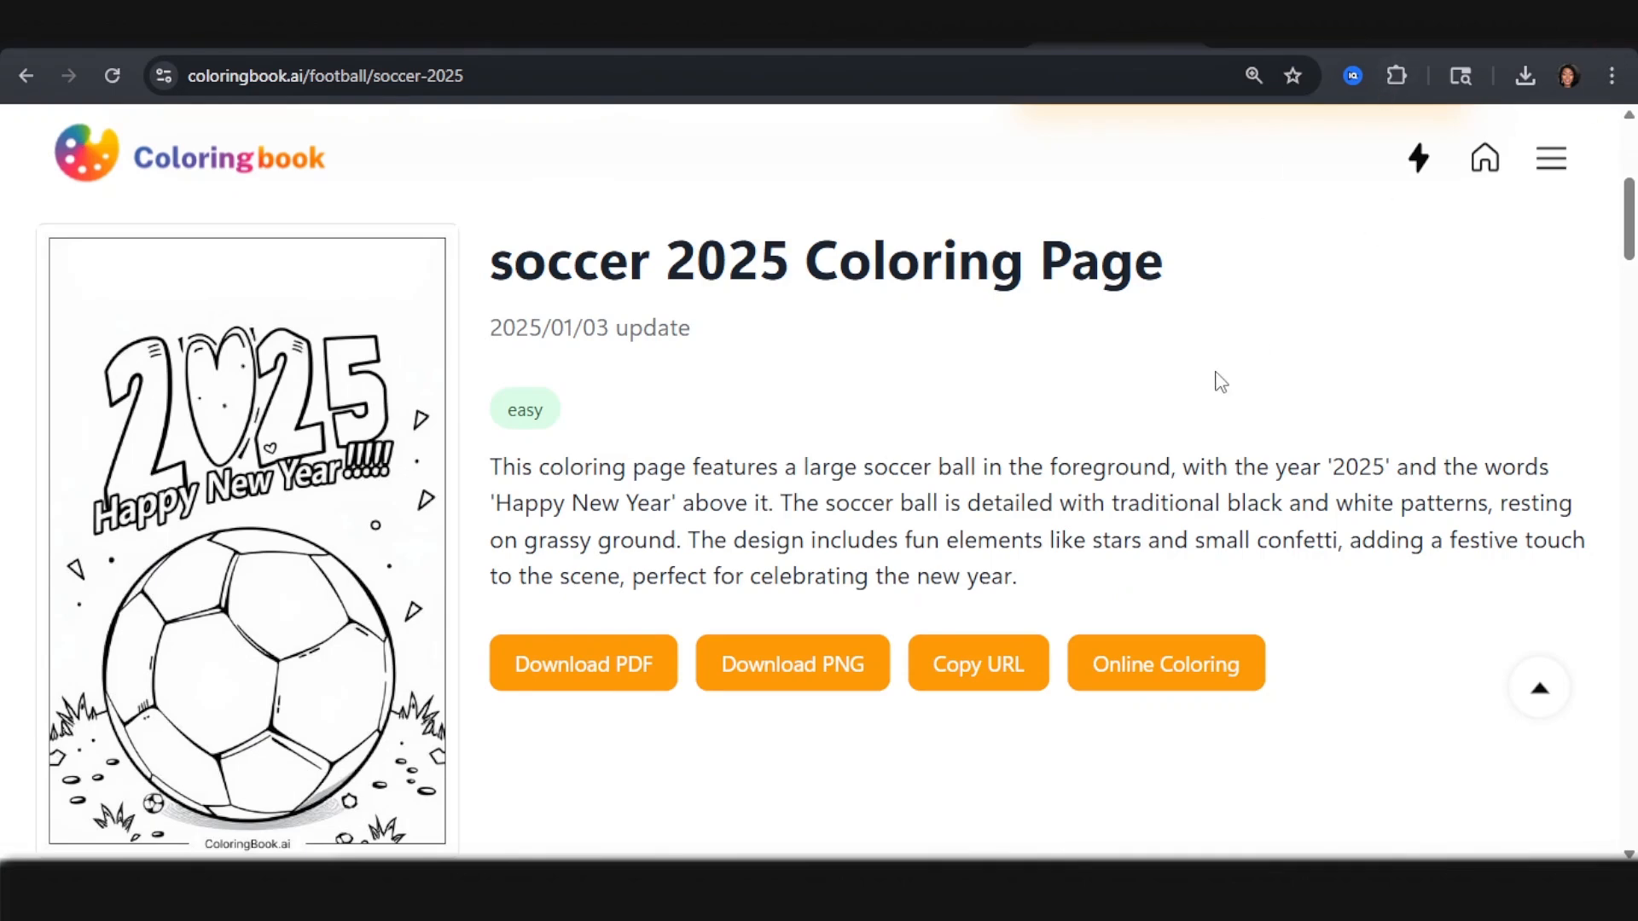
{"action": "scroll", "coordinate": [1023, 433], "scroll_direction": "up", "scroll_amount": 5}
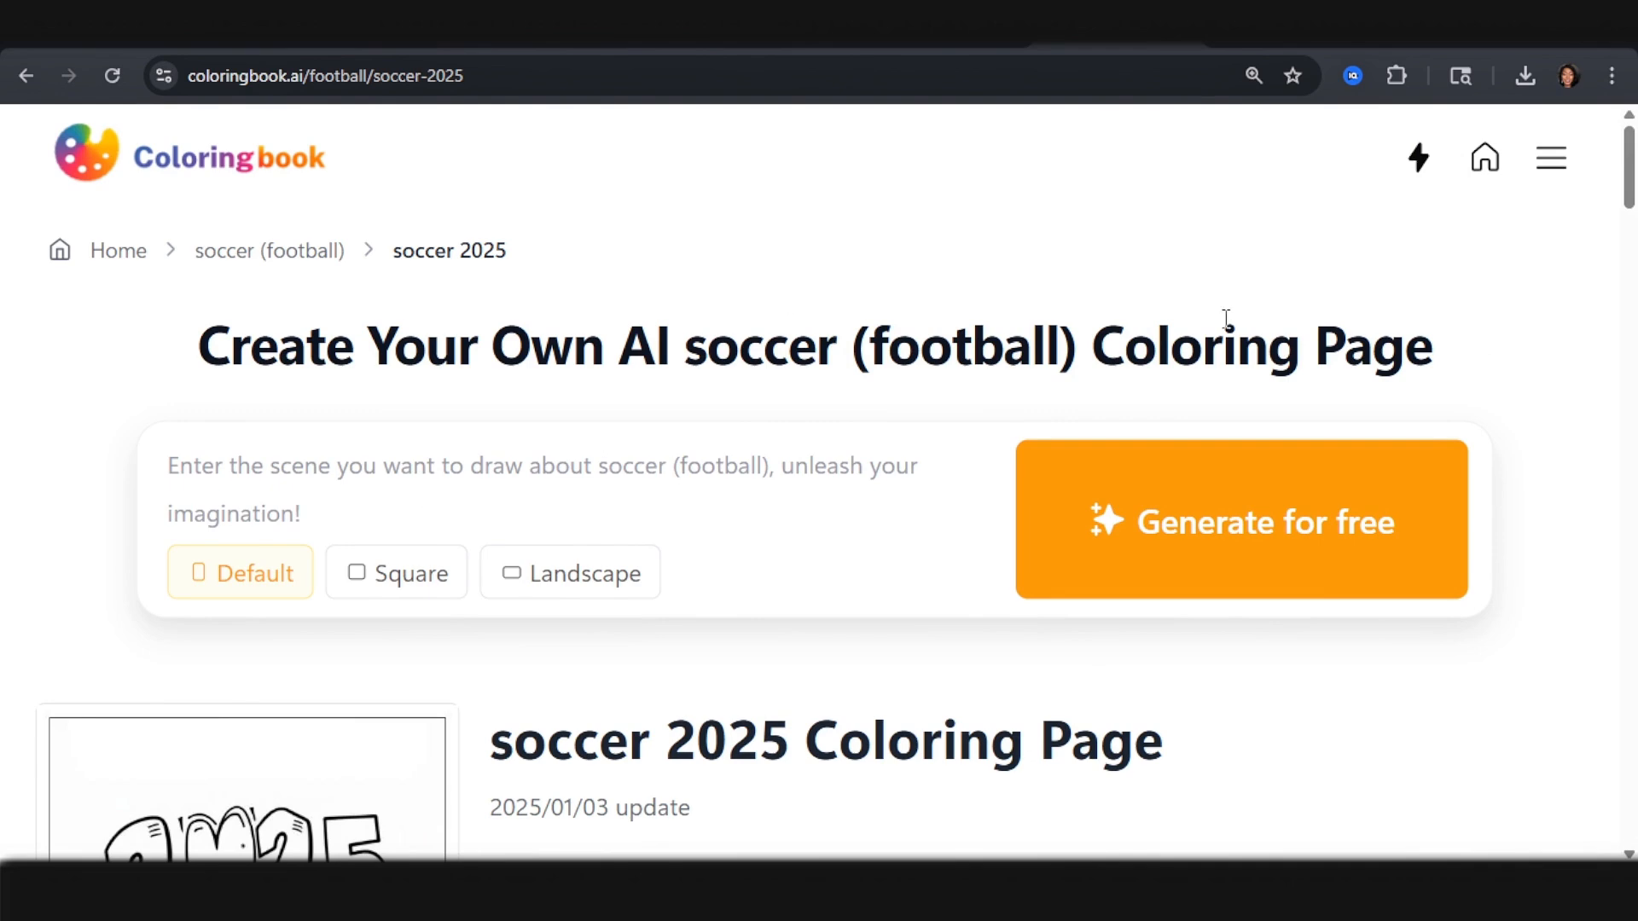
{"action": "left_click", "coordinate": [1551, 158]}
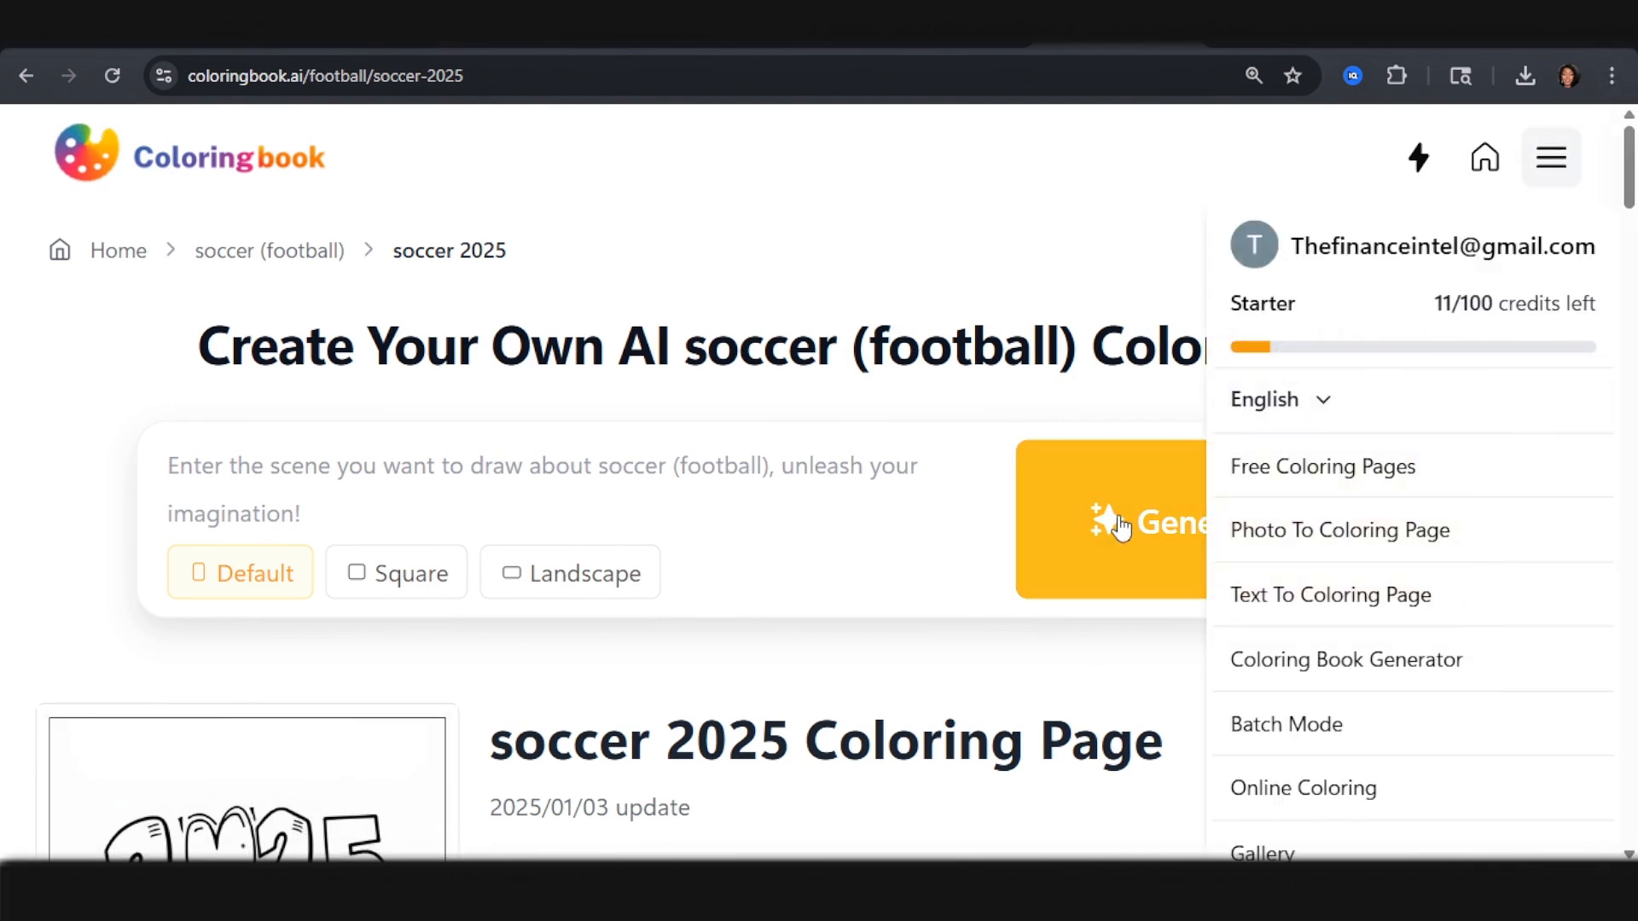
{"action": "left_click", "coordinate": [1348, 529]}
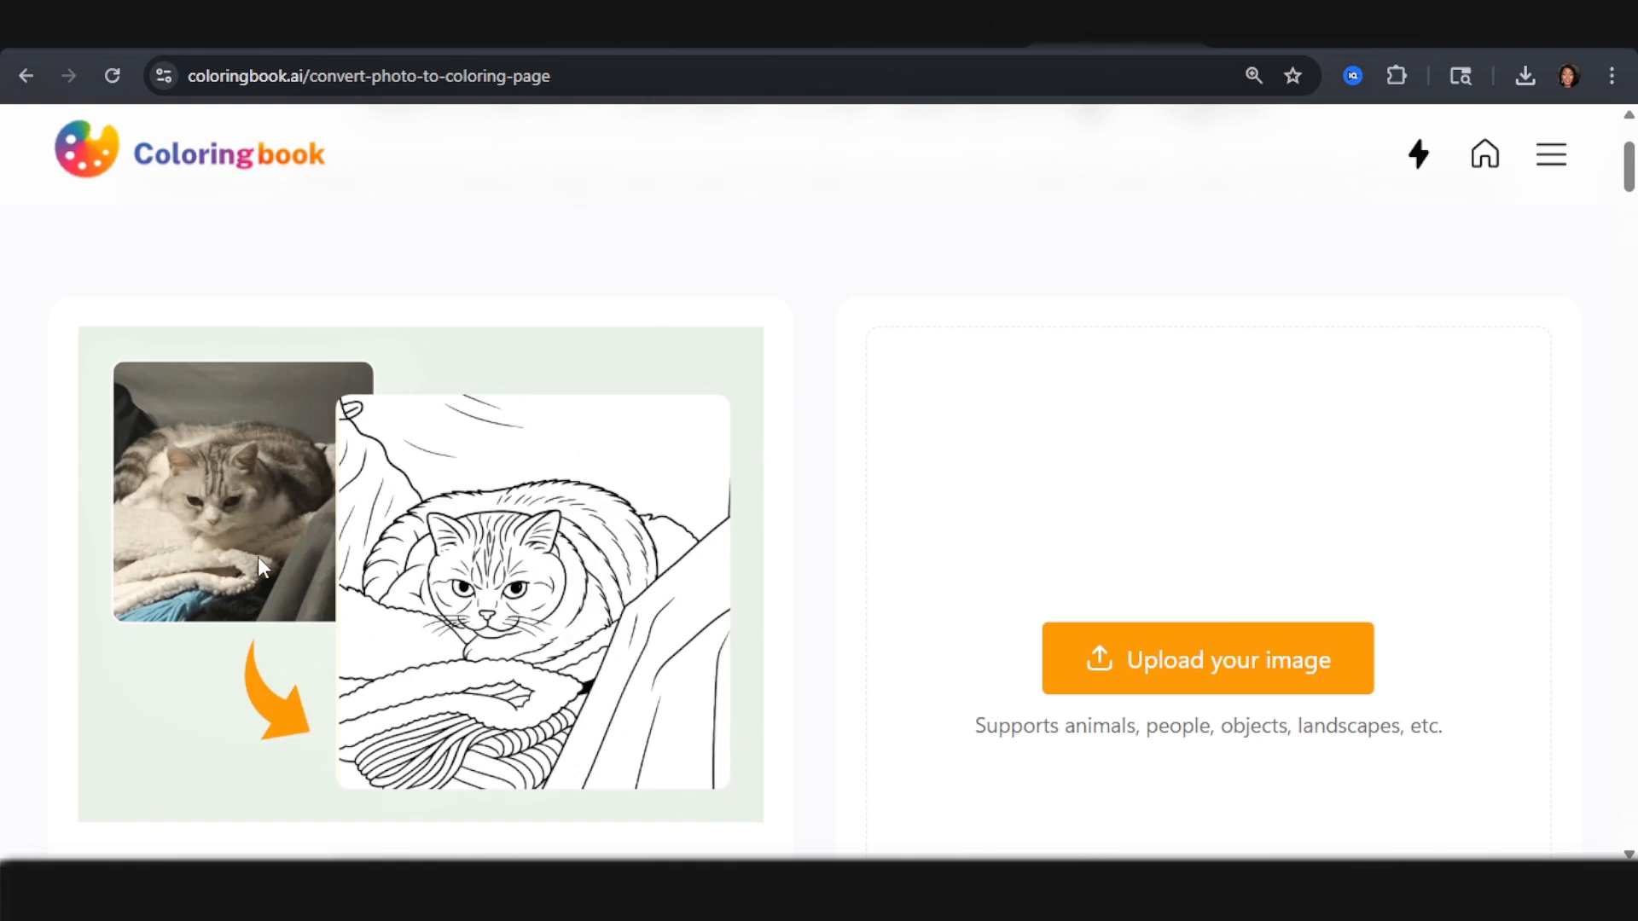
Step: Open the list of Coloringbook.ai tools from the photo conversion page
{"action": "left_click", "coordinate": [1550, 154]}
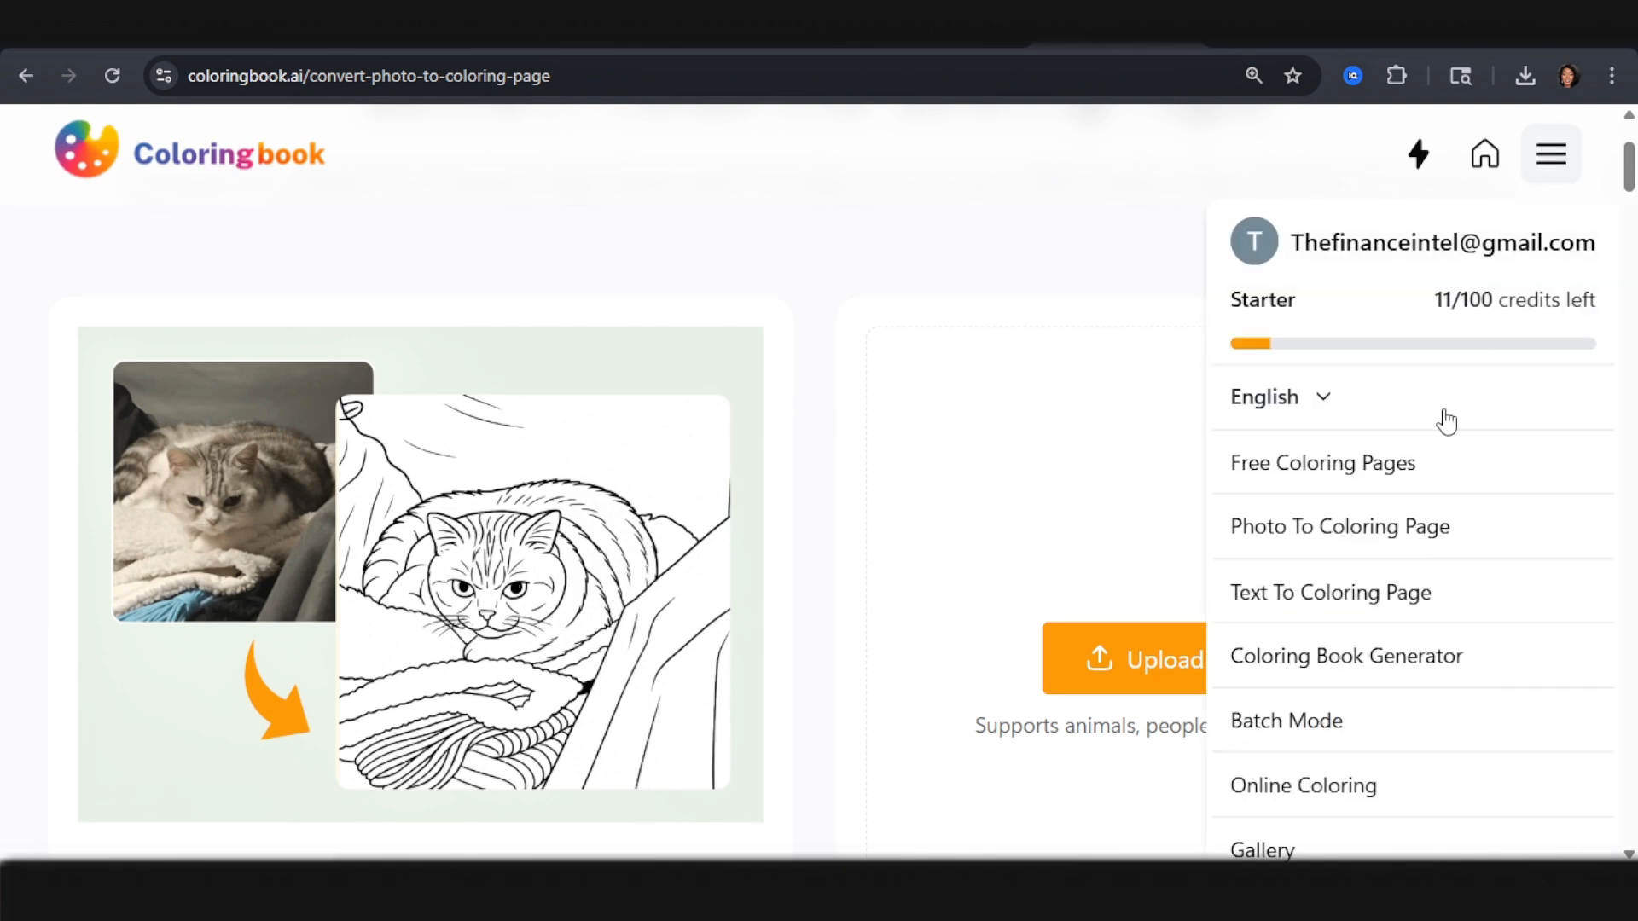
Step: Look at the Coloring Book Generator page and open the site's pricing plans
{"action": "left_click", "coordinate": [1349, 659]}
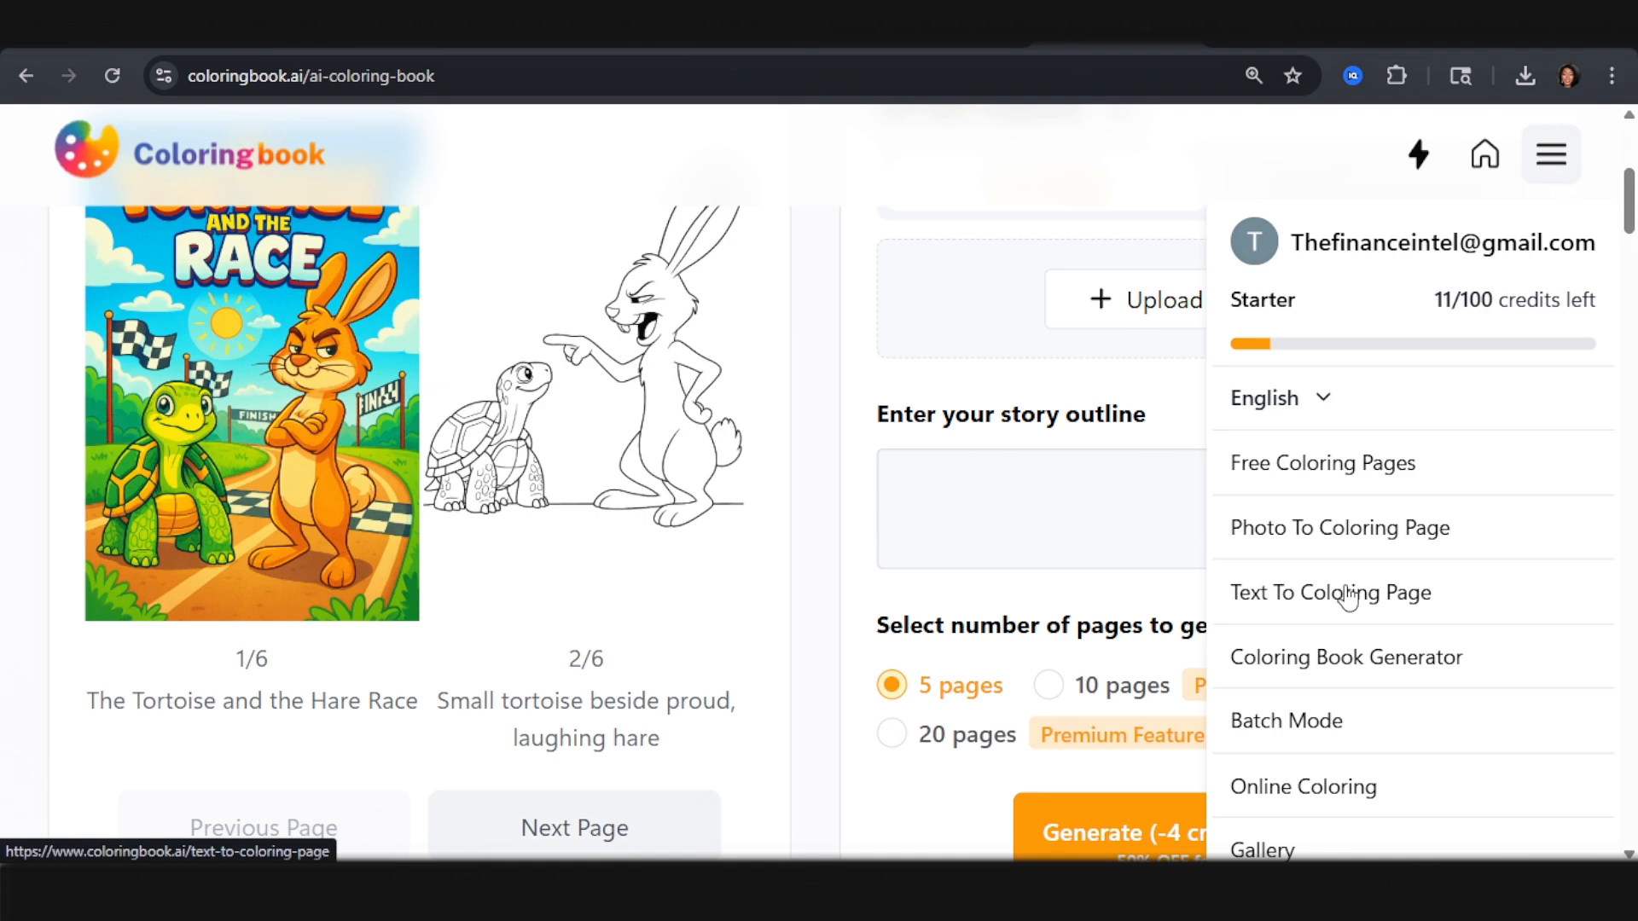
{"action": "left_click", "coordinate": [1429, 157]}
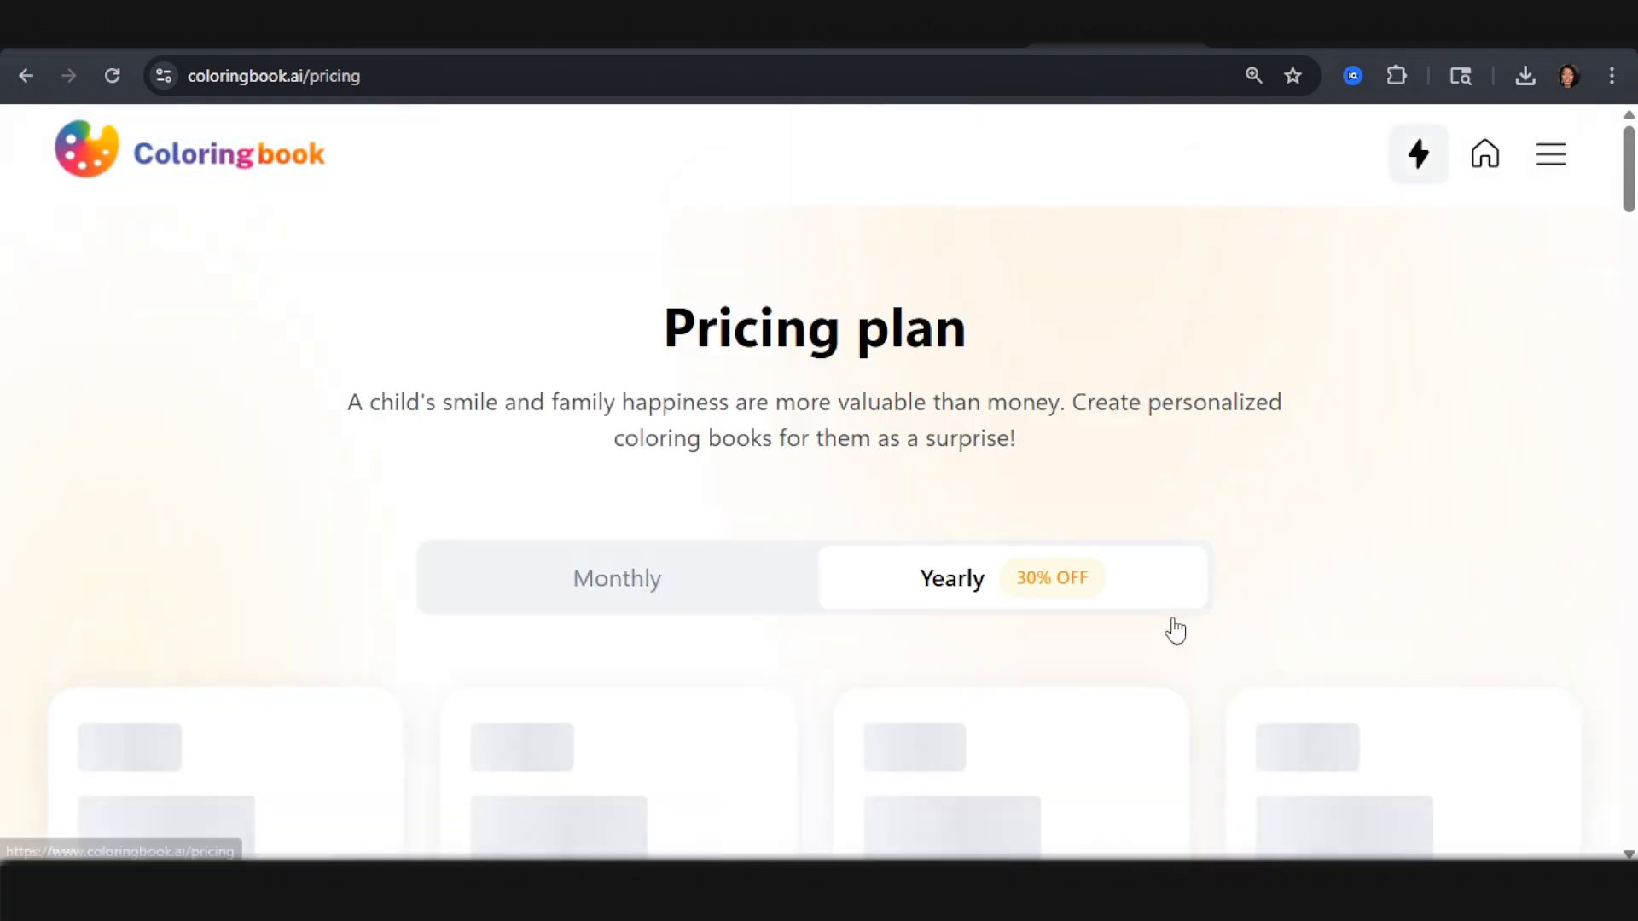
{"action": "scroll", "coordinate": [1083, 631], "scroll_direction": "down", "scroll_amount": 3}
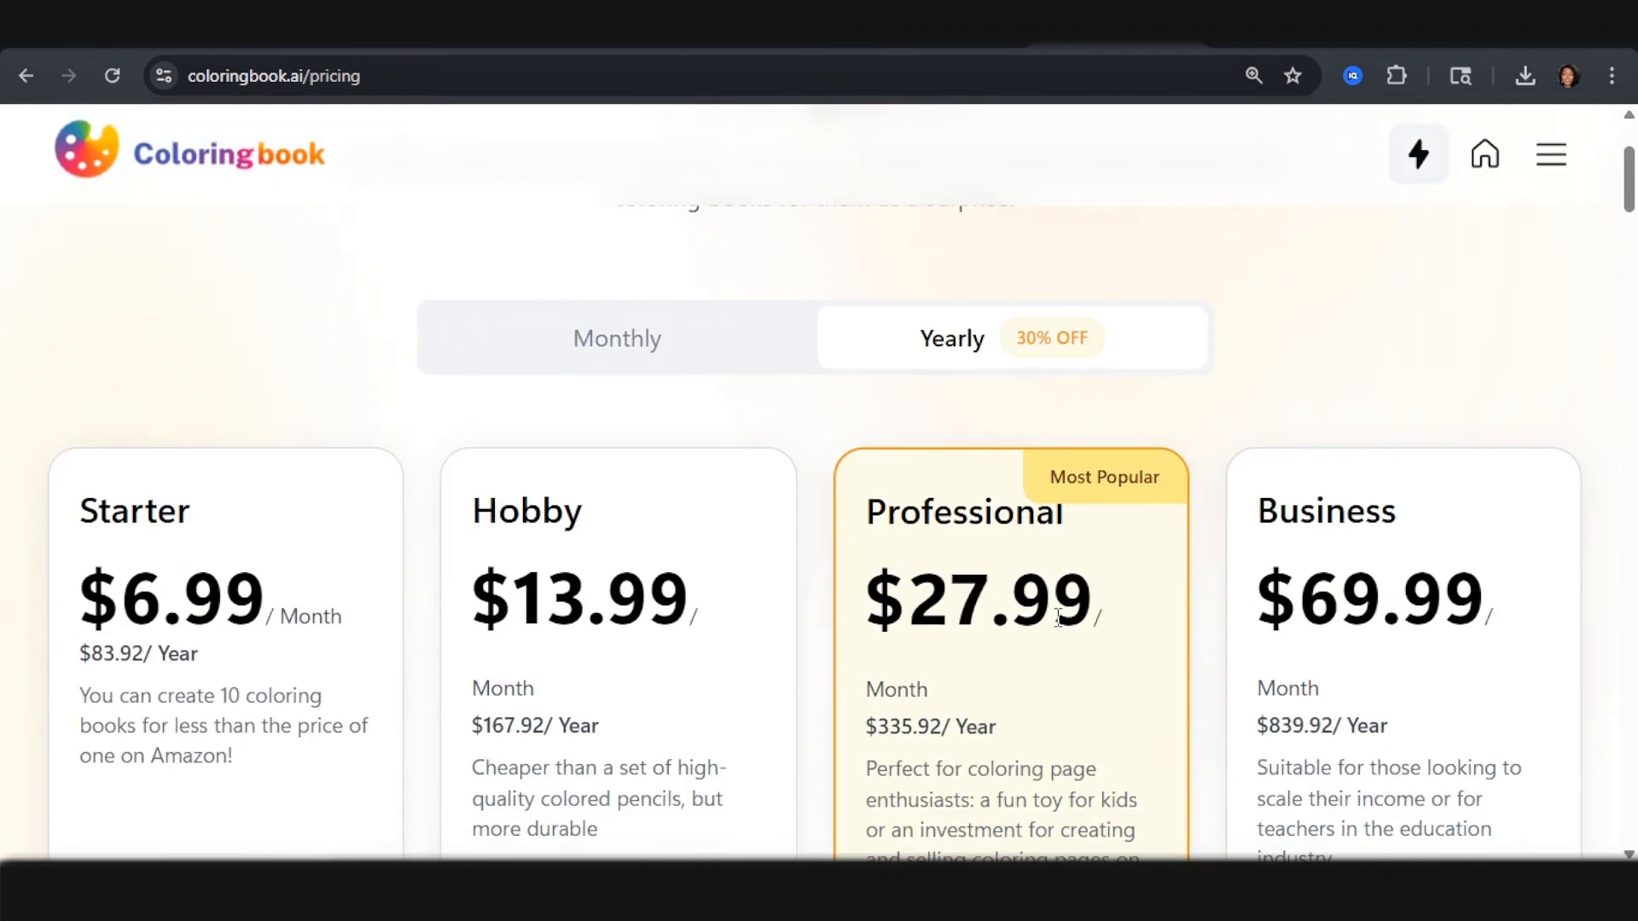
Step: Compare the monthly and yearly plan prices and examine the features included in each plan under monthly billing
{"action": "left_click", "coordinate": [771, 360]}
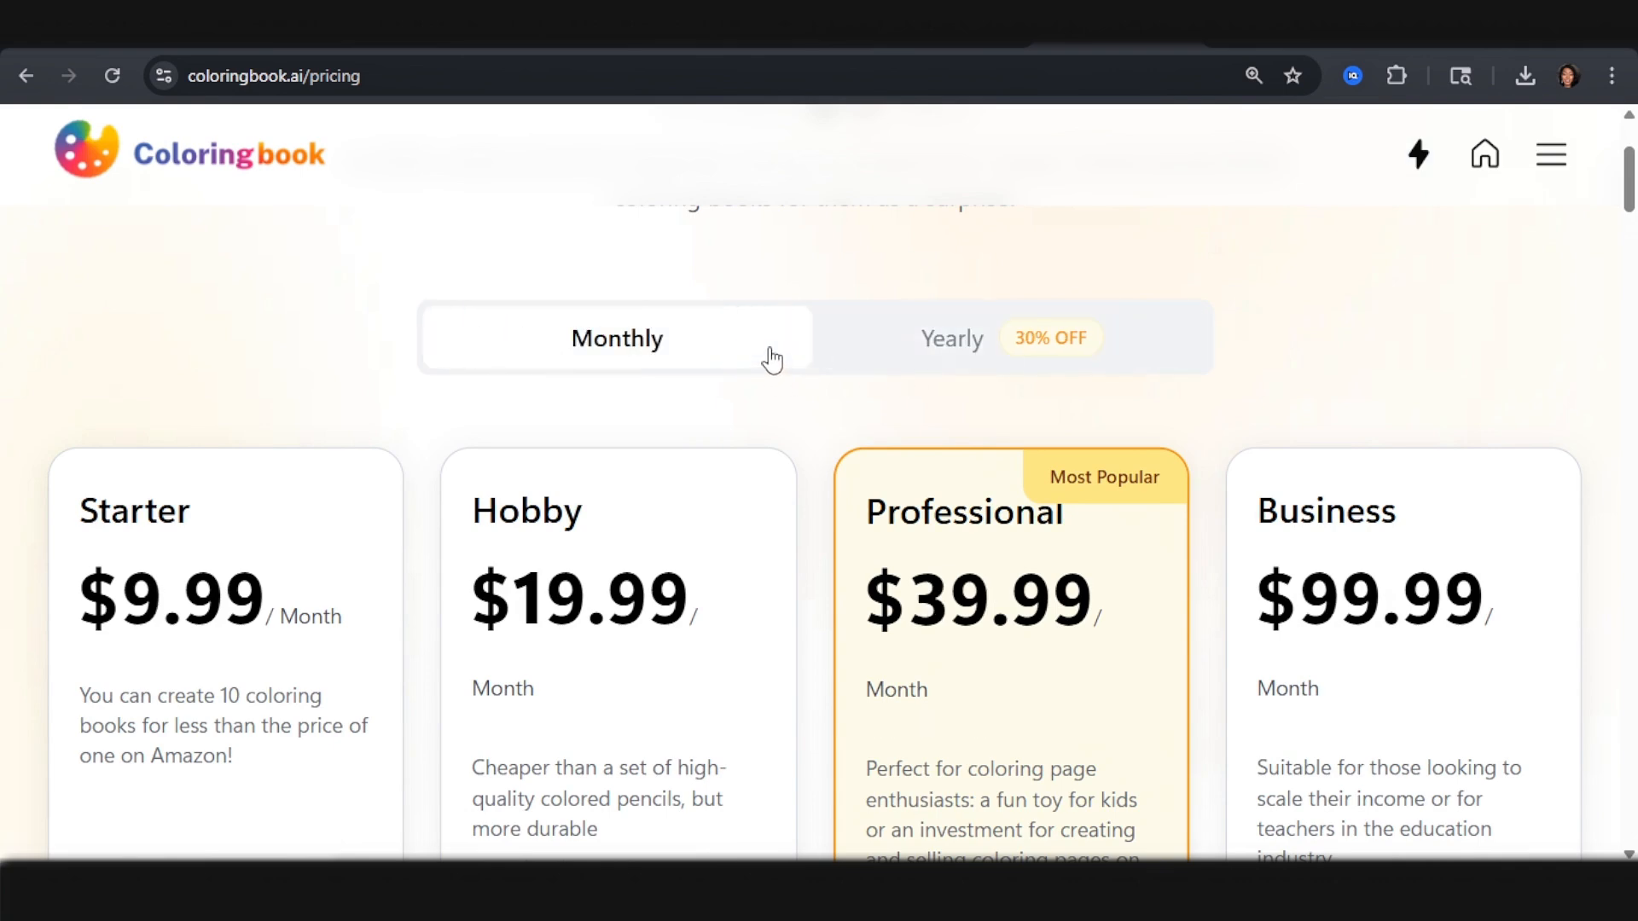
{"action": "left_click", "coordinate": [995, 341]}
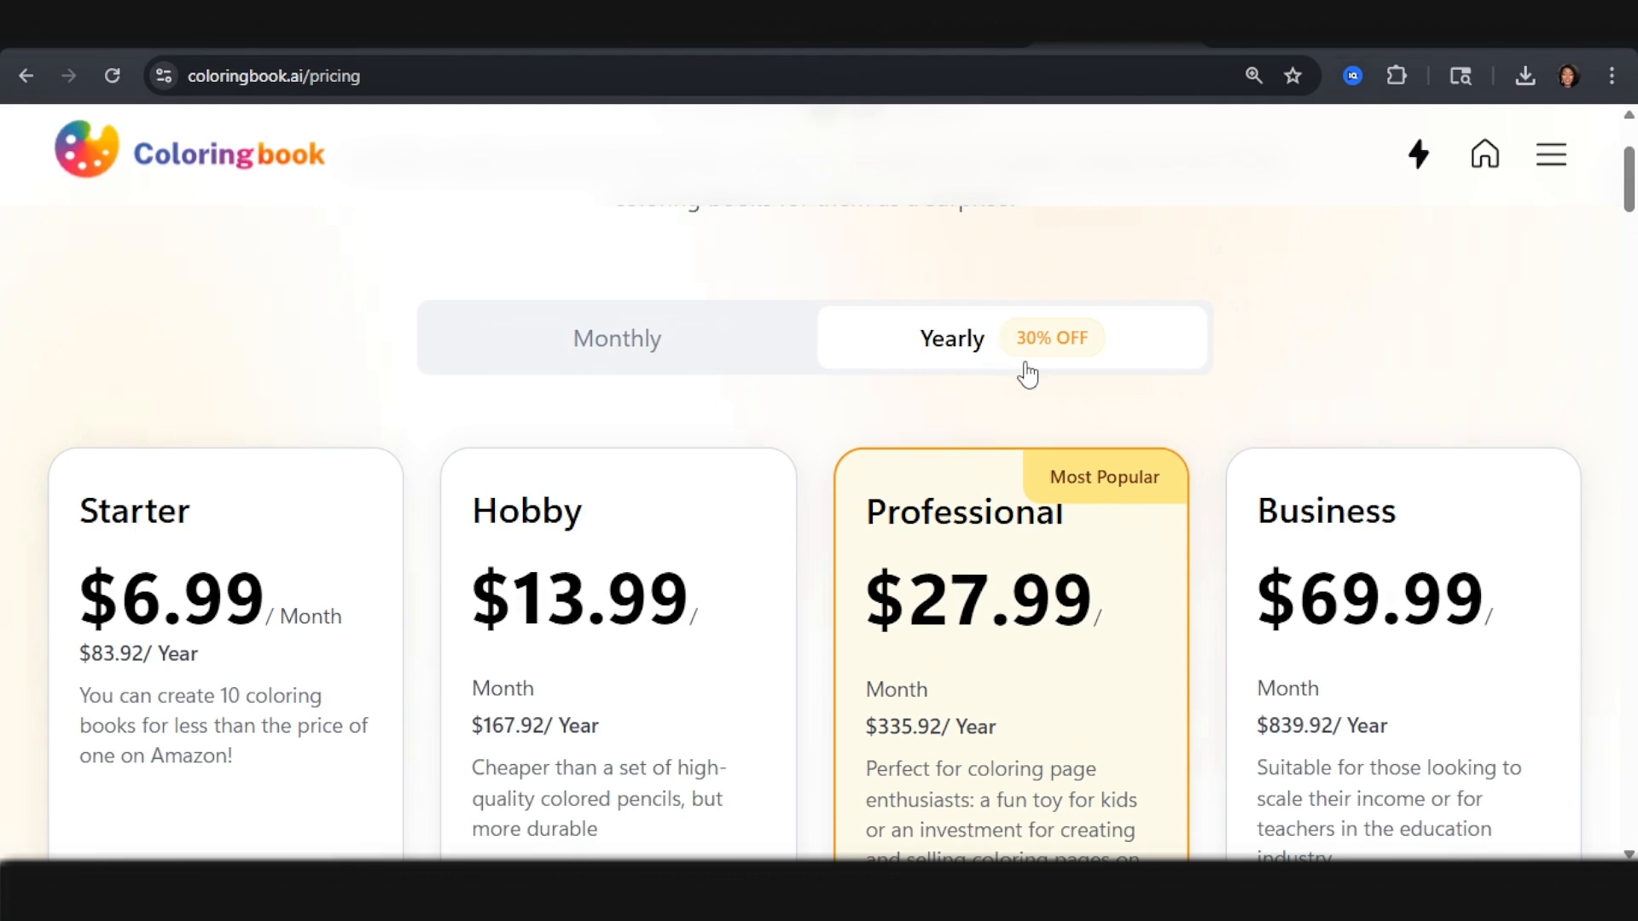
{"action": "left_click", "coordinate": [559, 368]}
{"action": "scroll", "coordinate": [1188, 446], "scroll_direction": "down", "scroll_amount": 5}
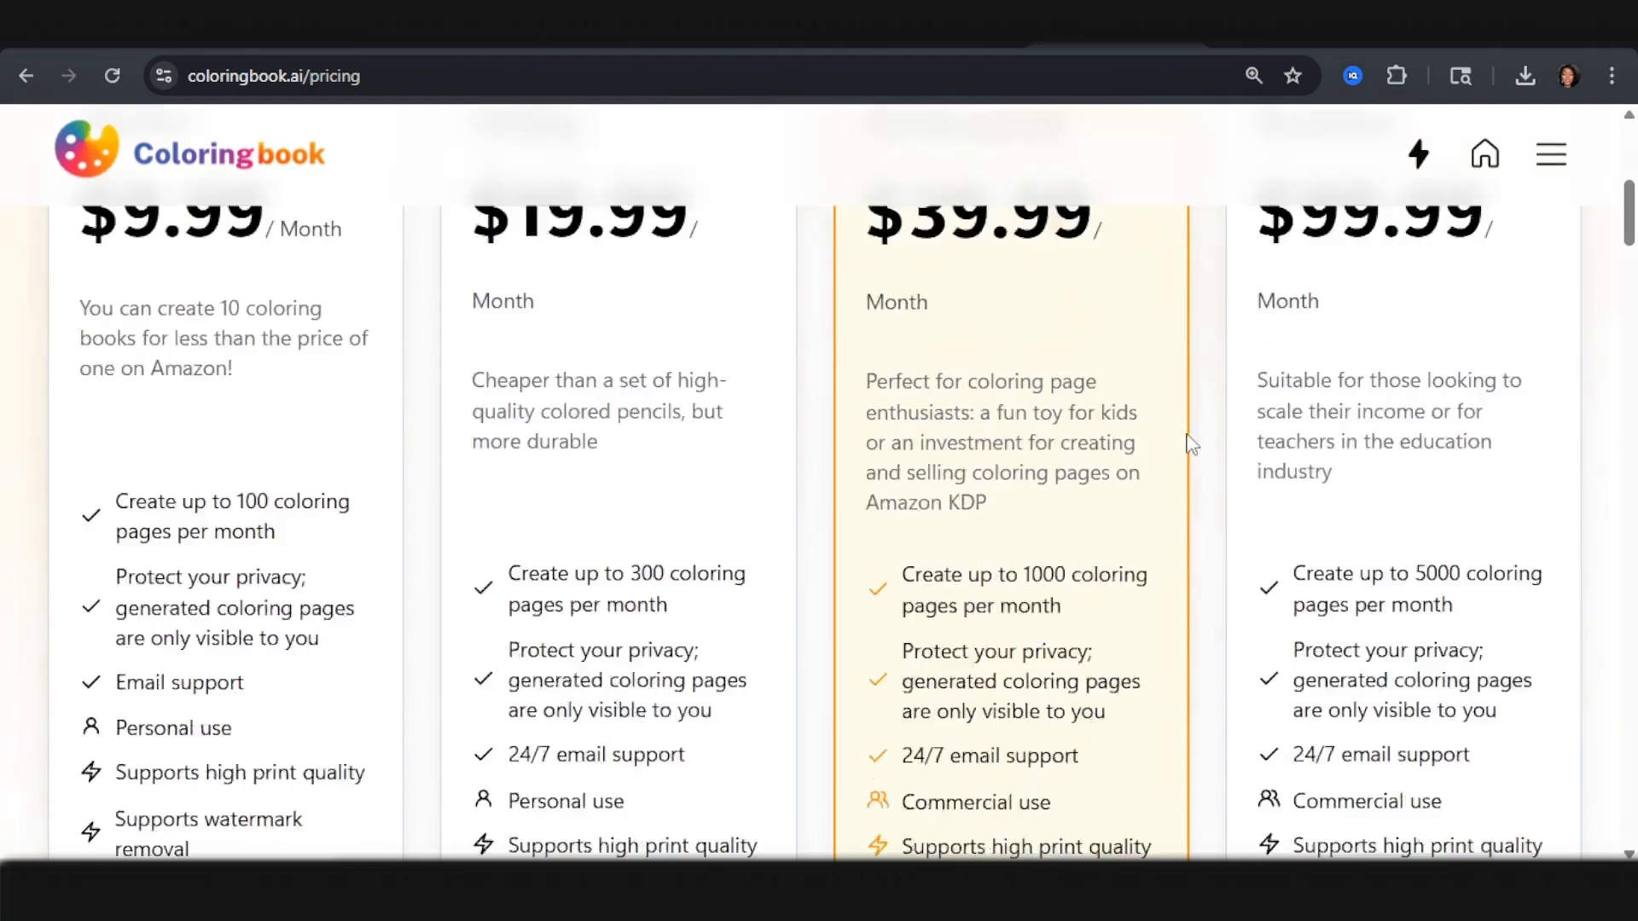
{"action": "left_click_drag", "start_coordinate": [1294, 482], "coordinate": [1502, 536]}
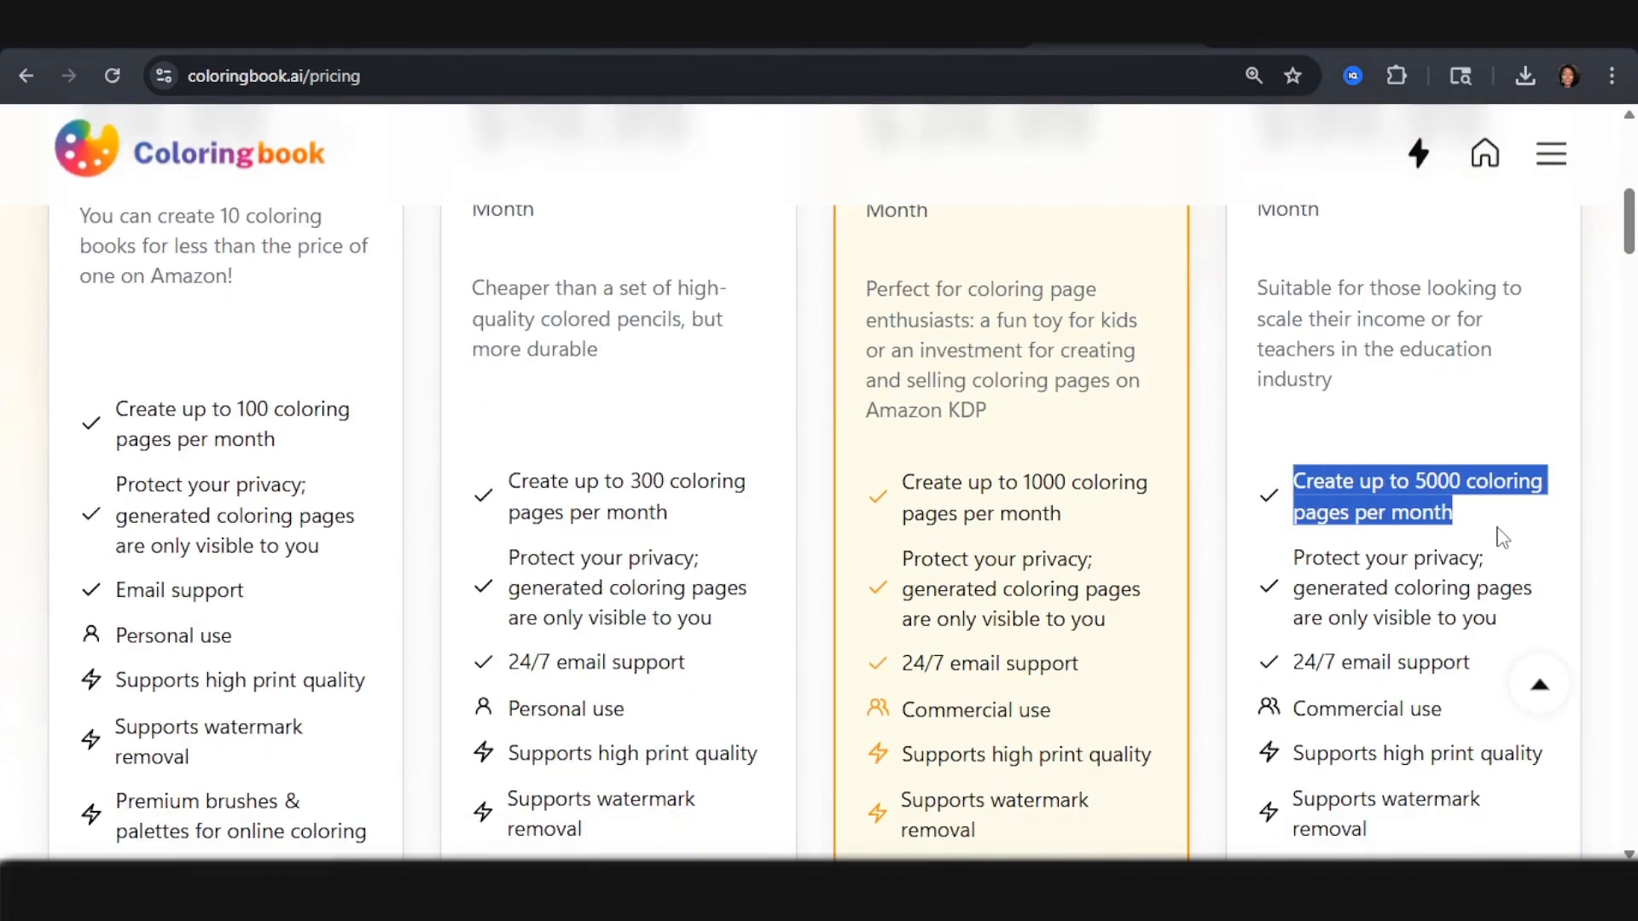
{"action": "scroll", "coordinate": [762, 541], "scroll_direction": "up", "scroll_amount": 4}
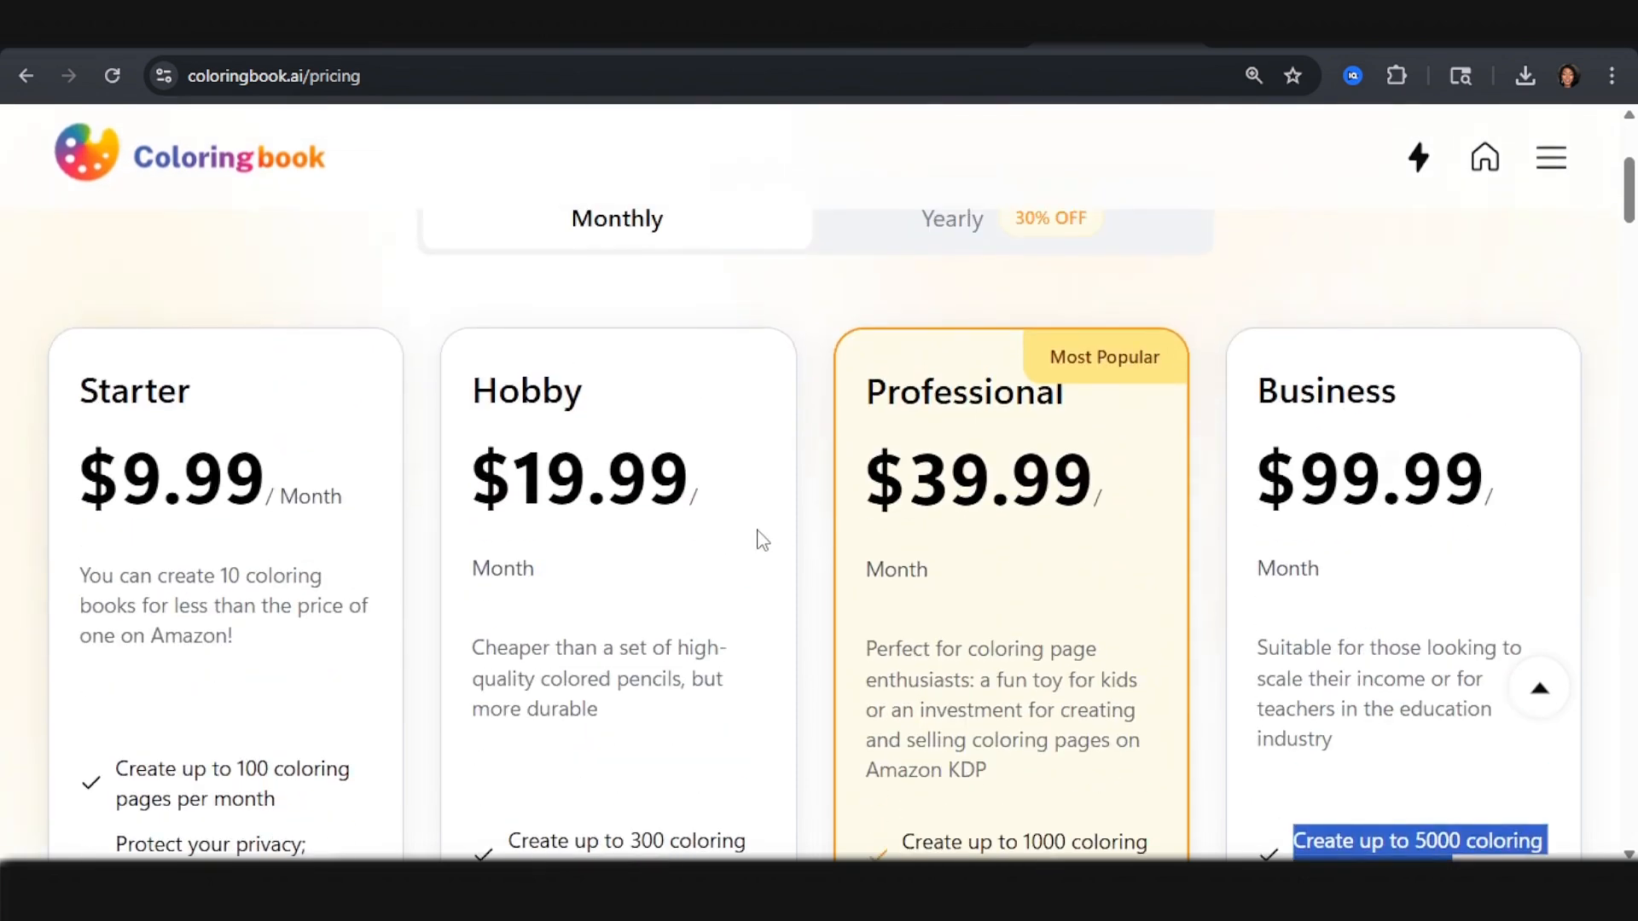
{"action": "scroll", "coordinate": [761, 541], "scroll_direction": "down", "scroll_amount": 3}
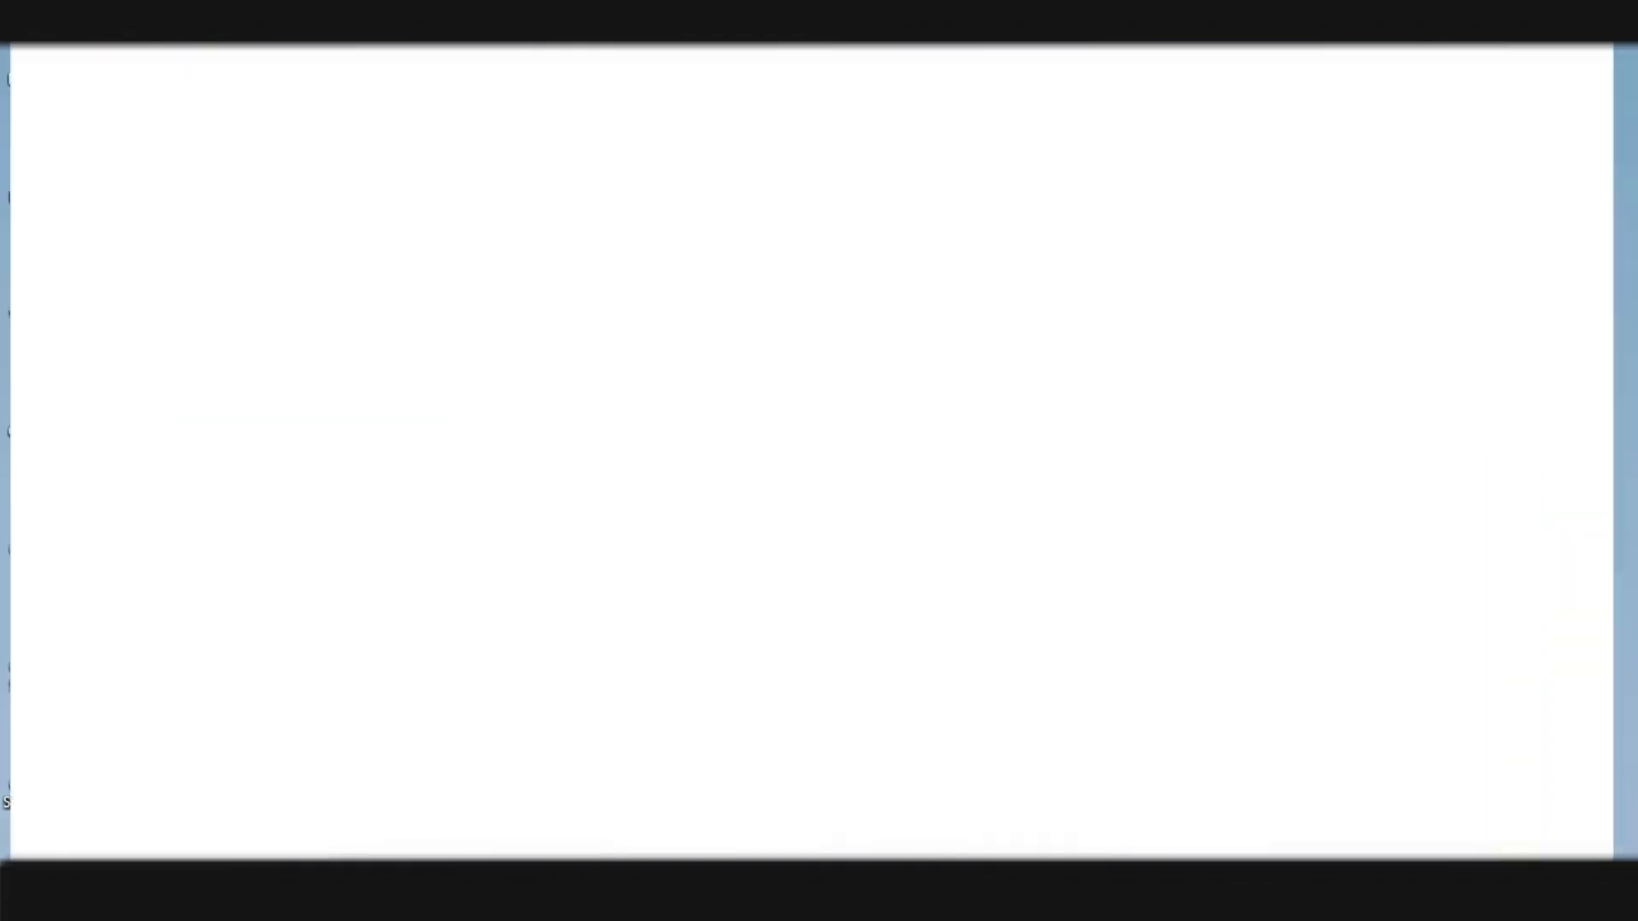
Step: In the Canva COZY BUDDIES design, place the cat-and-dog tea party illustration on page 10 and enlarge it to fill the margin guides
{"action": "scroll", "coordinate": [896, 520], "scroll_direction": "down", "scroll_amount": 2}
{"action": "scroll", "coordinate": [904, 520], "scroll_direction": "up", "scroll_amount": 2}
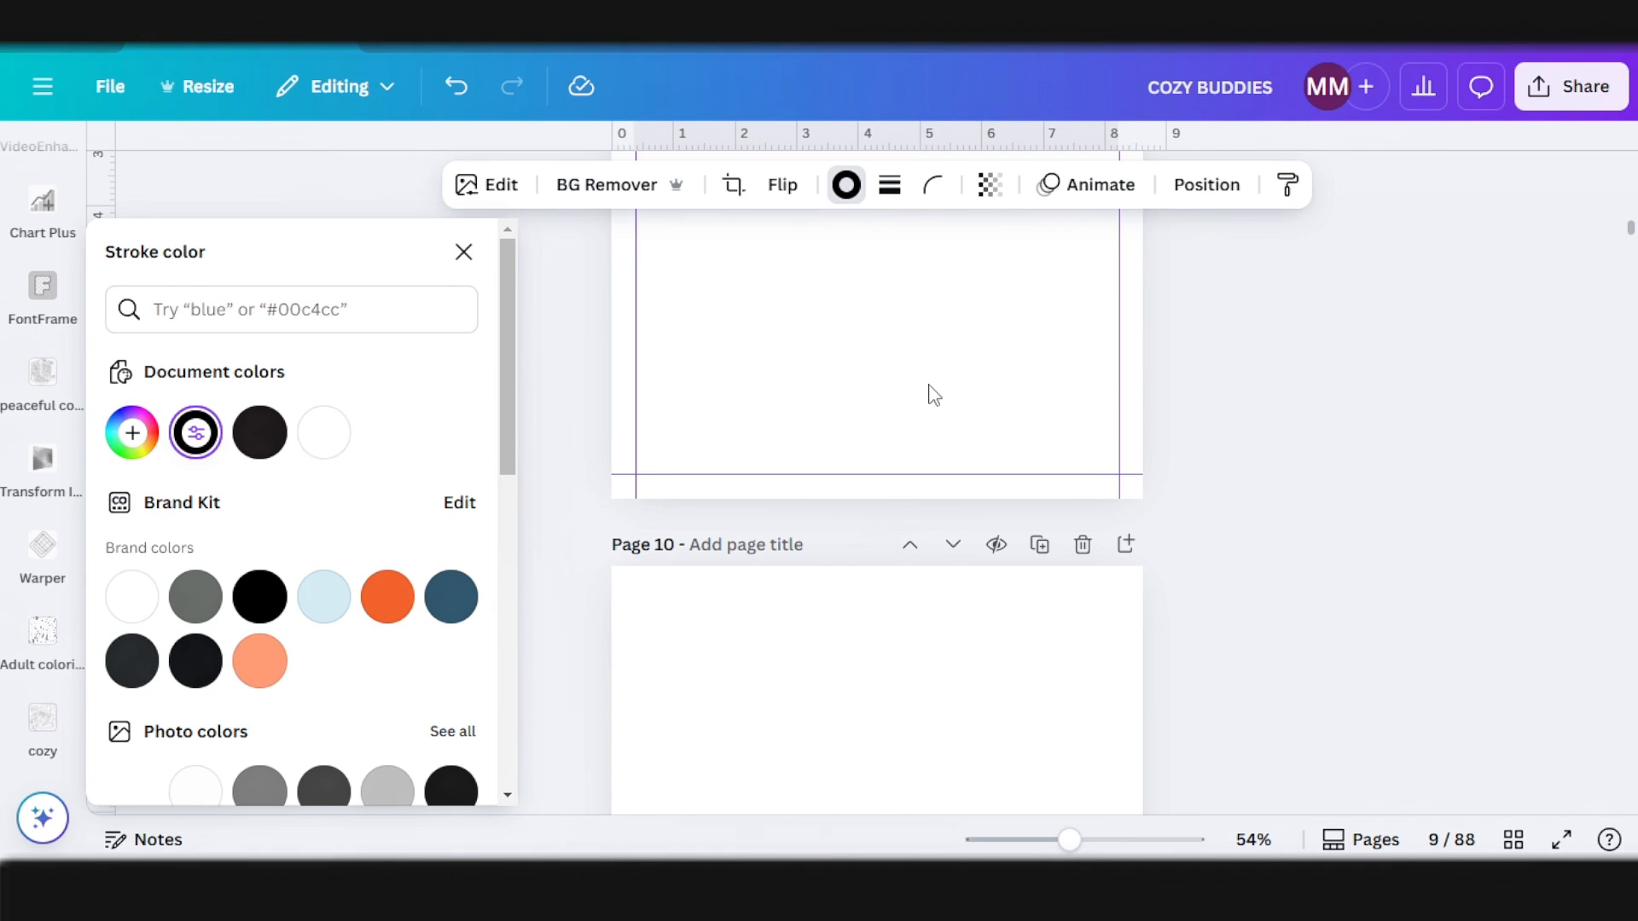
{"action": "scroll", "coordinate": [737, 298], "scroll_direction": "up", "scroll_amount": 7}
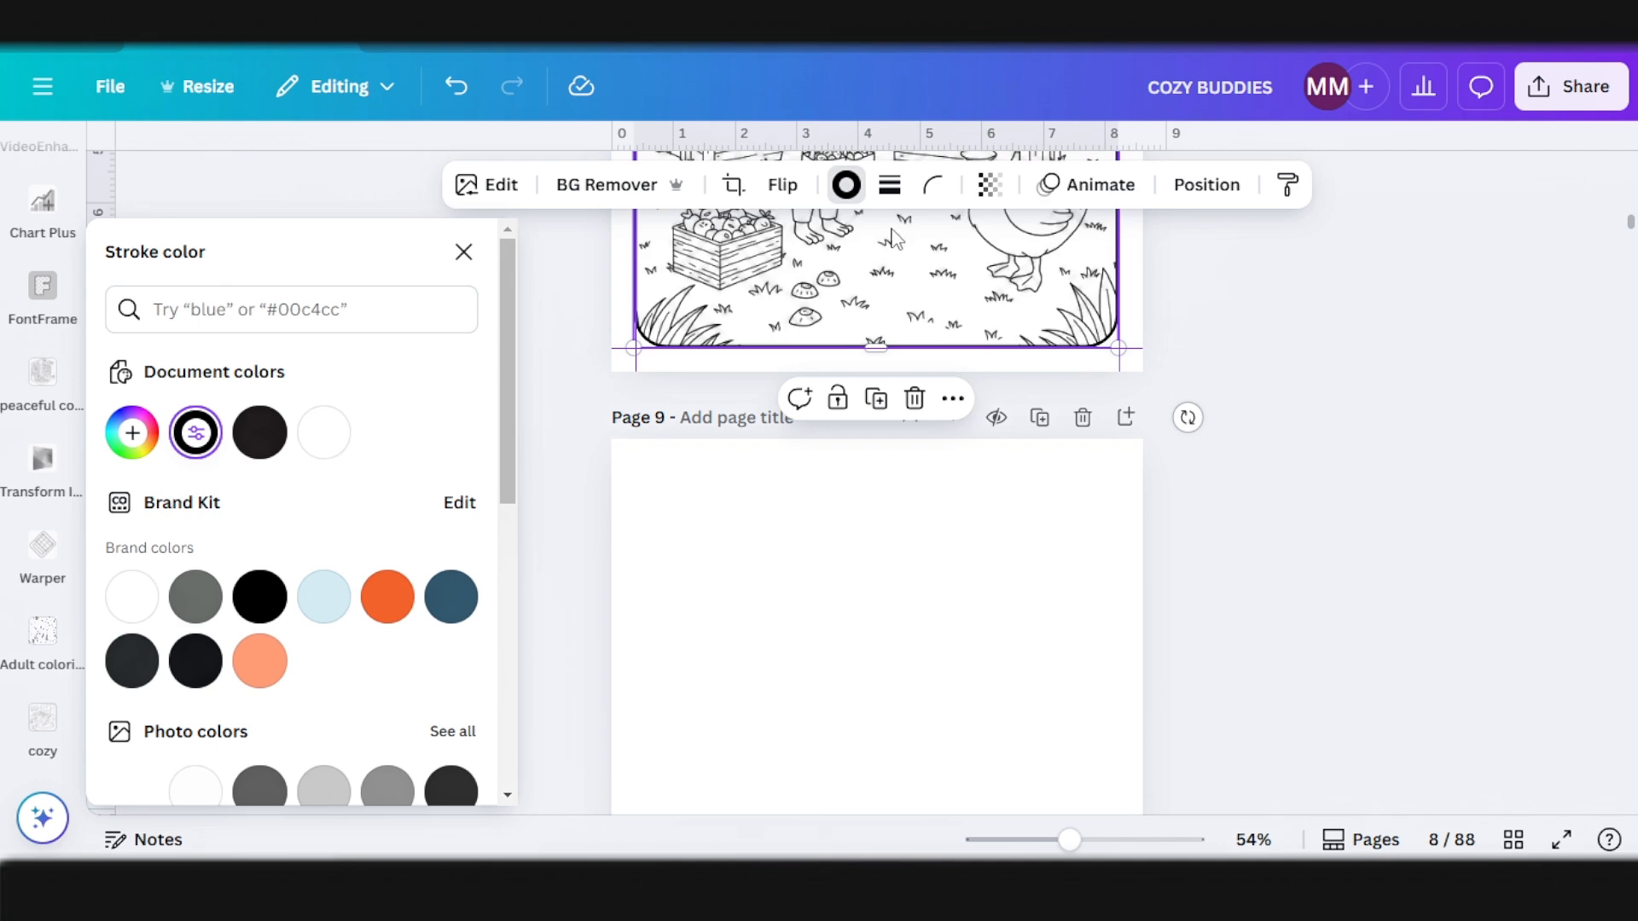
{"action": "scroll", "coordinate": [892, 239], "scroll_direction": "down", "scroll_amount": 7}
{"action": "scroll", "coordinate": [763, 689], "scroll_direction": "down", "scroll_amount": 2}
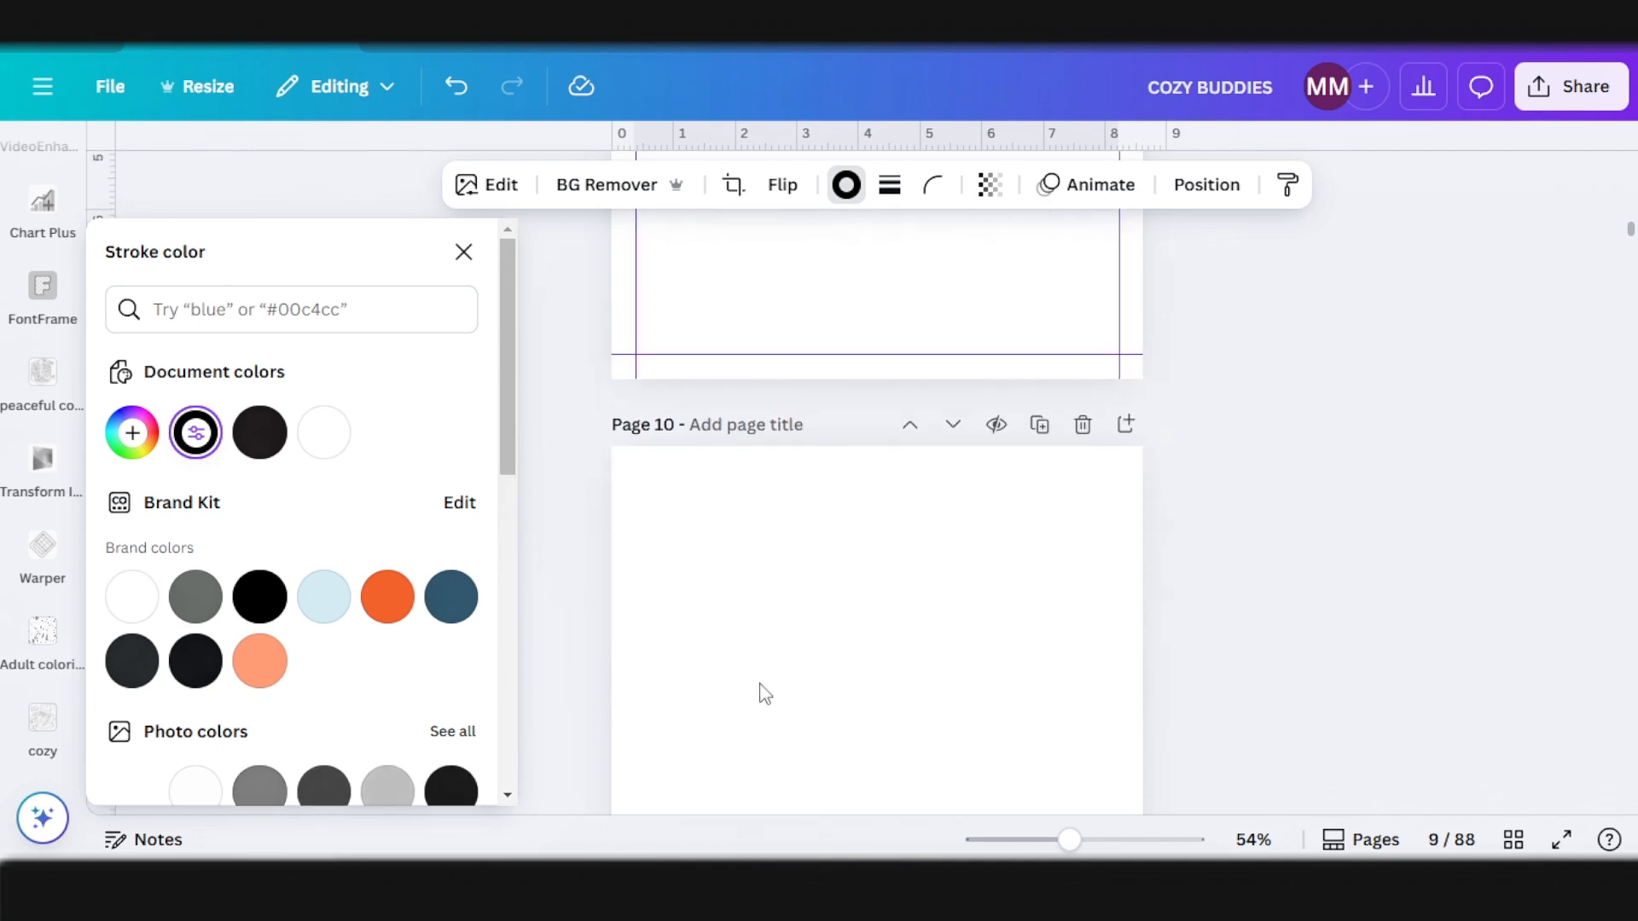
{"action": "left_click", "coordinate": [765, 679]}
{"action": "scroll", "coordinate": [765, 678], "scroll_direction": "down", "scroll_amount": 4}
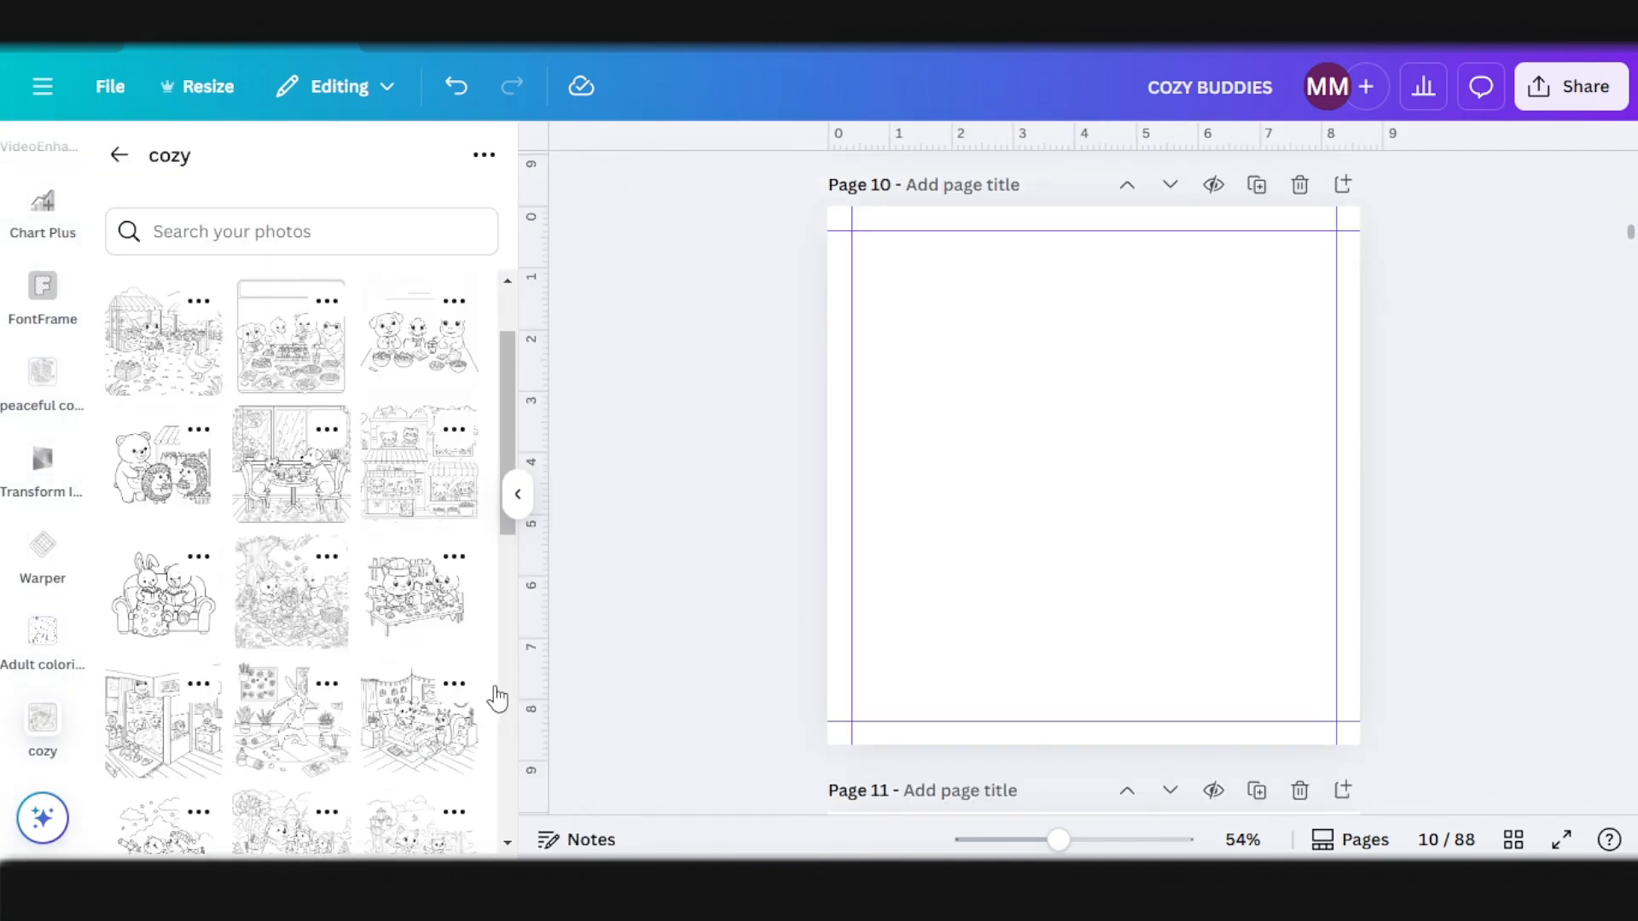
{"action": "left_click", "coordinate": [270, 479]}
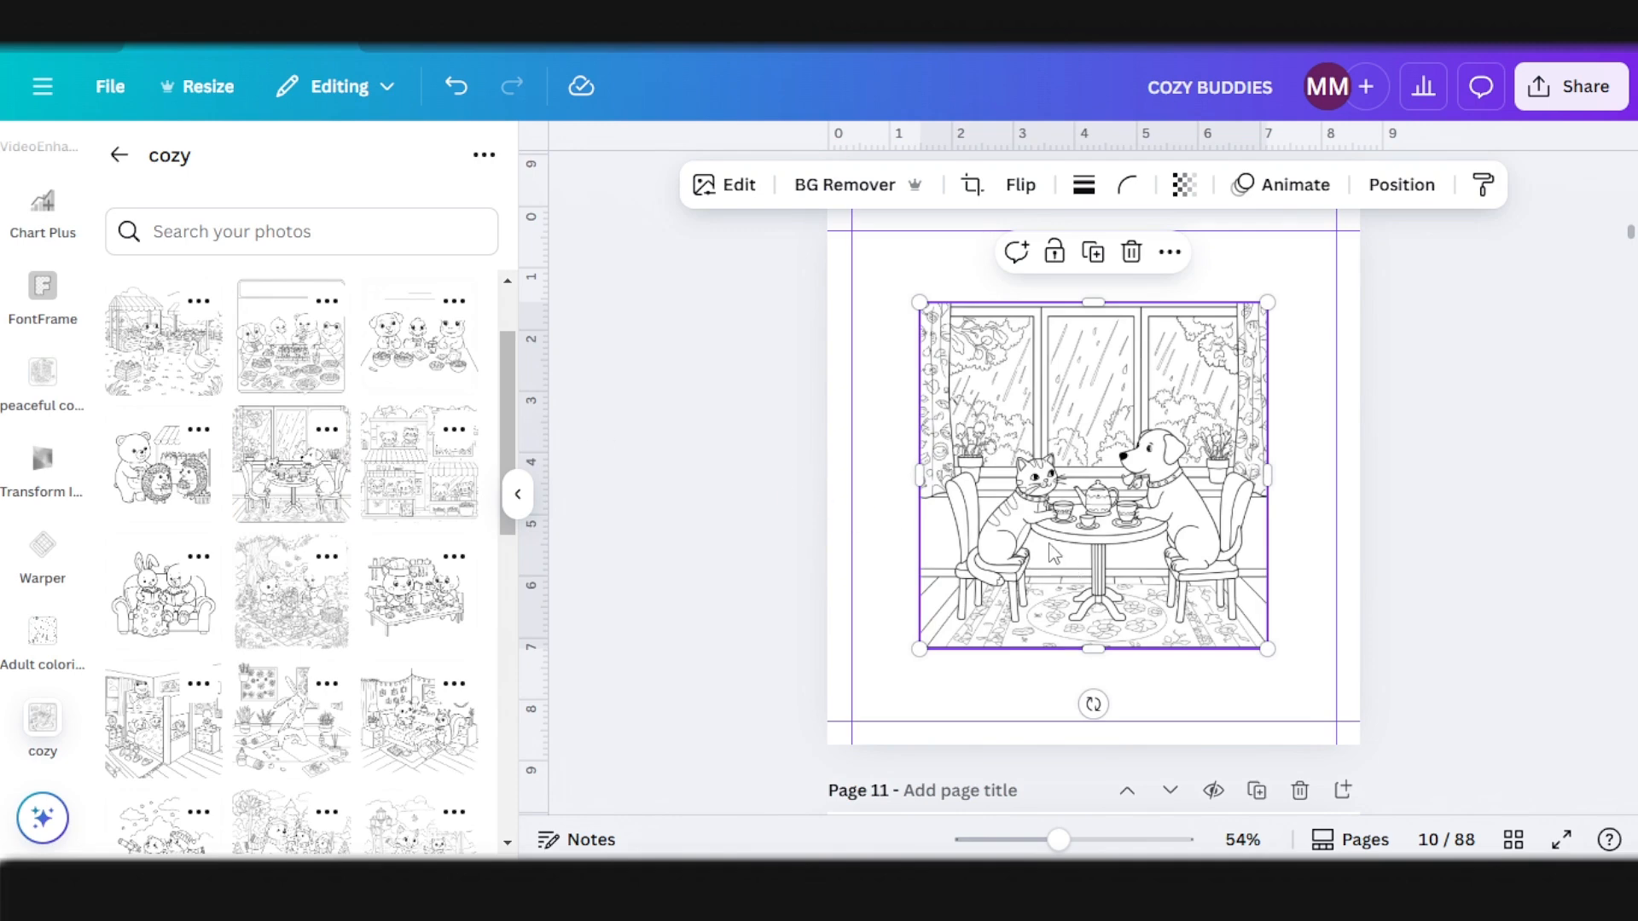
{"action": "left_click_drag", "start_coordinate": [1054, 554], "coordinate": [990, 483]}
{"action": "left_click_drag", "start_coordinate": [1200, 574], "coordinate": [1334, 713]}
Step: Copy the border style of the duck and market illustration on page 8 onto the tea party illustration on page 10
{"action": "scroll", "coordinate": [1390, 629], "scroll_direction": "up", "scroll_amount": 5}
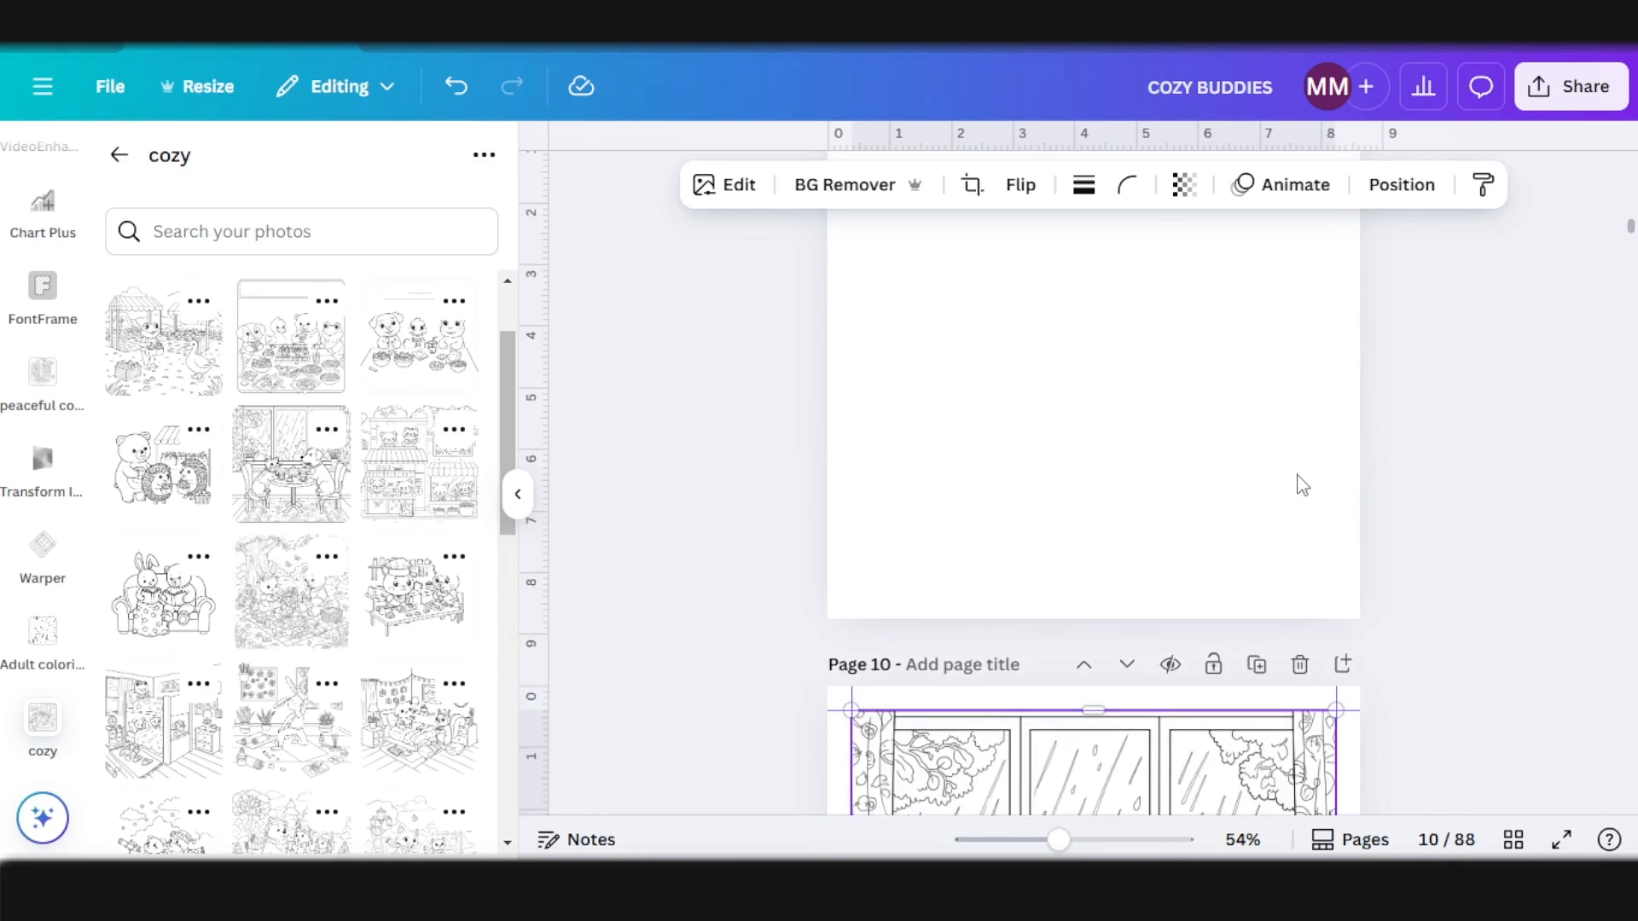
{"action": "scroll", "coordinate": [1279, 461], "scroll_direction": "up", "scroll_amount": 10}
{"action": "left_click", "coordinate": [1262, 444]}
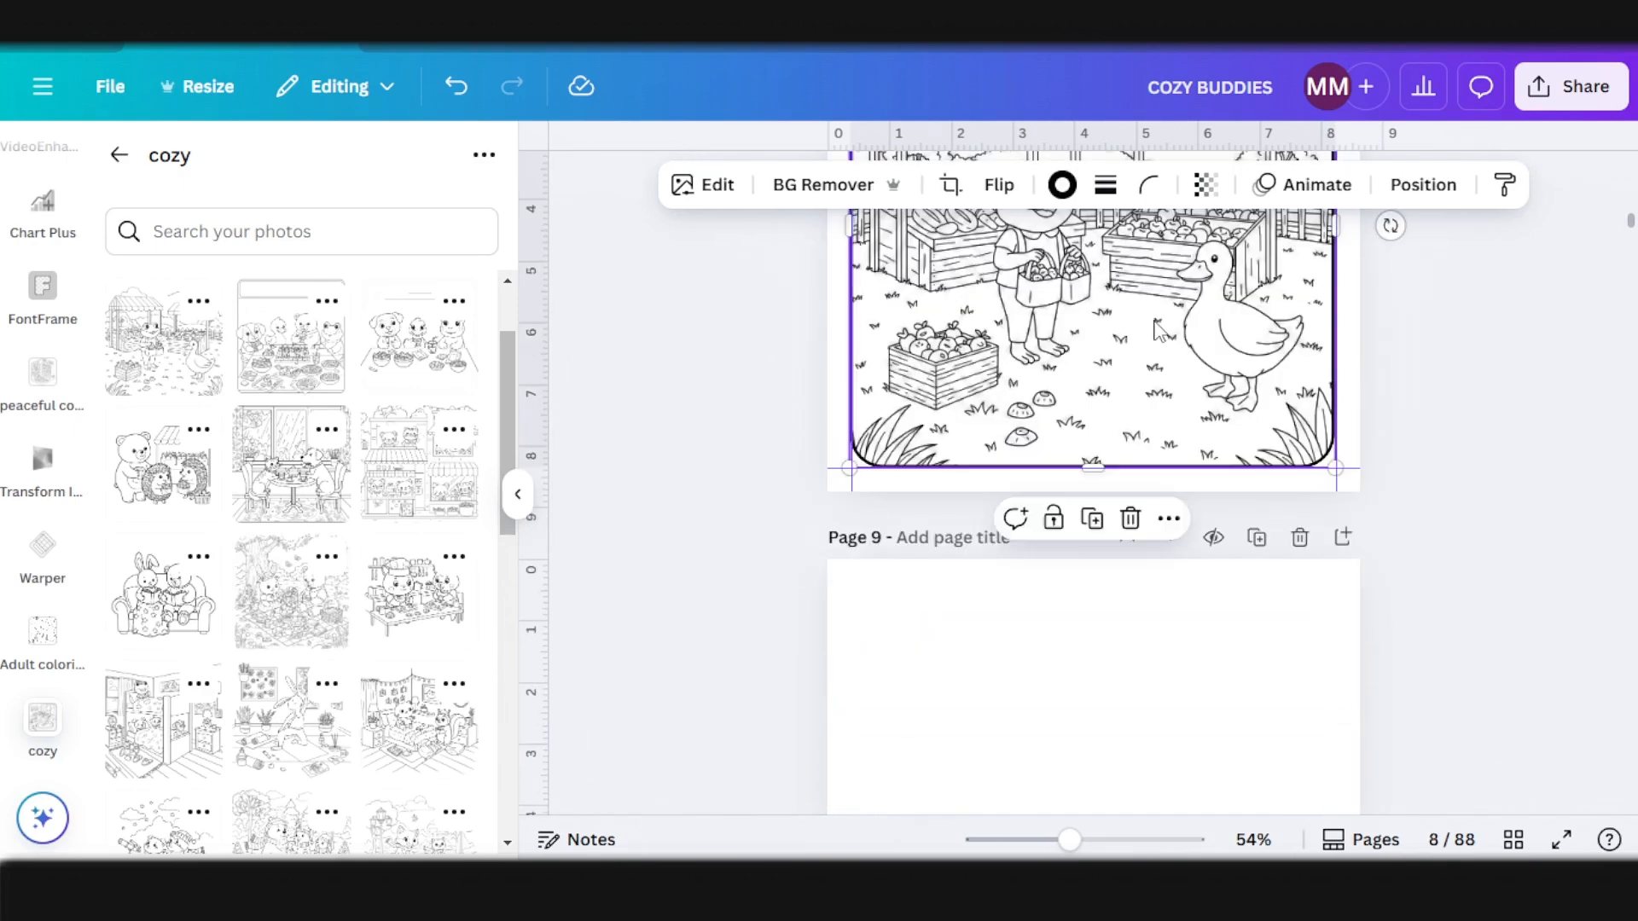
{"action": "left_click", "coordinate": [1503, 184]}
{"action": "scroll", "coordinate": [1108, 680], "scroll_direction": "down", "scroll_amount": 5}
{"action": "scroll", "coordinate": [1099, 679], "scroll_direction": "up", "scroll_amount": 1}
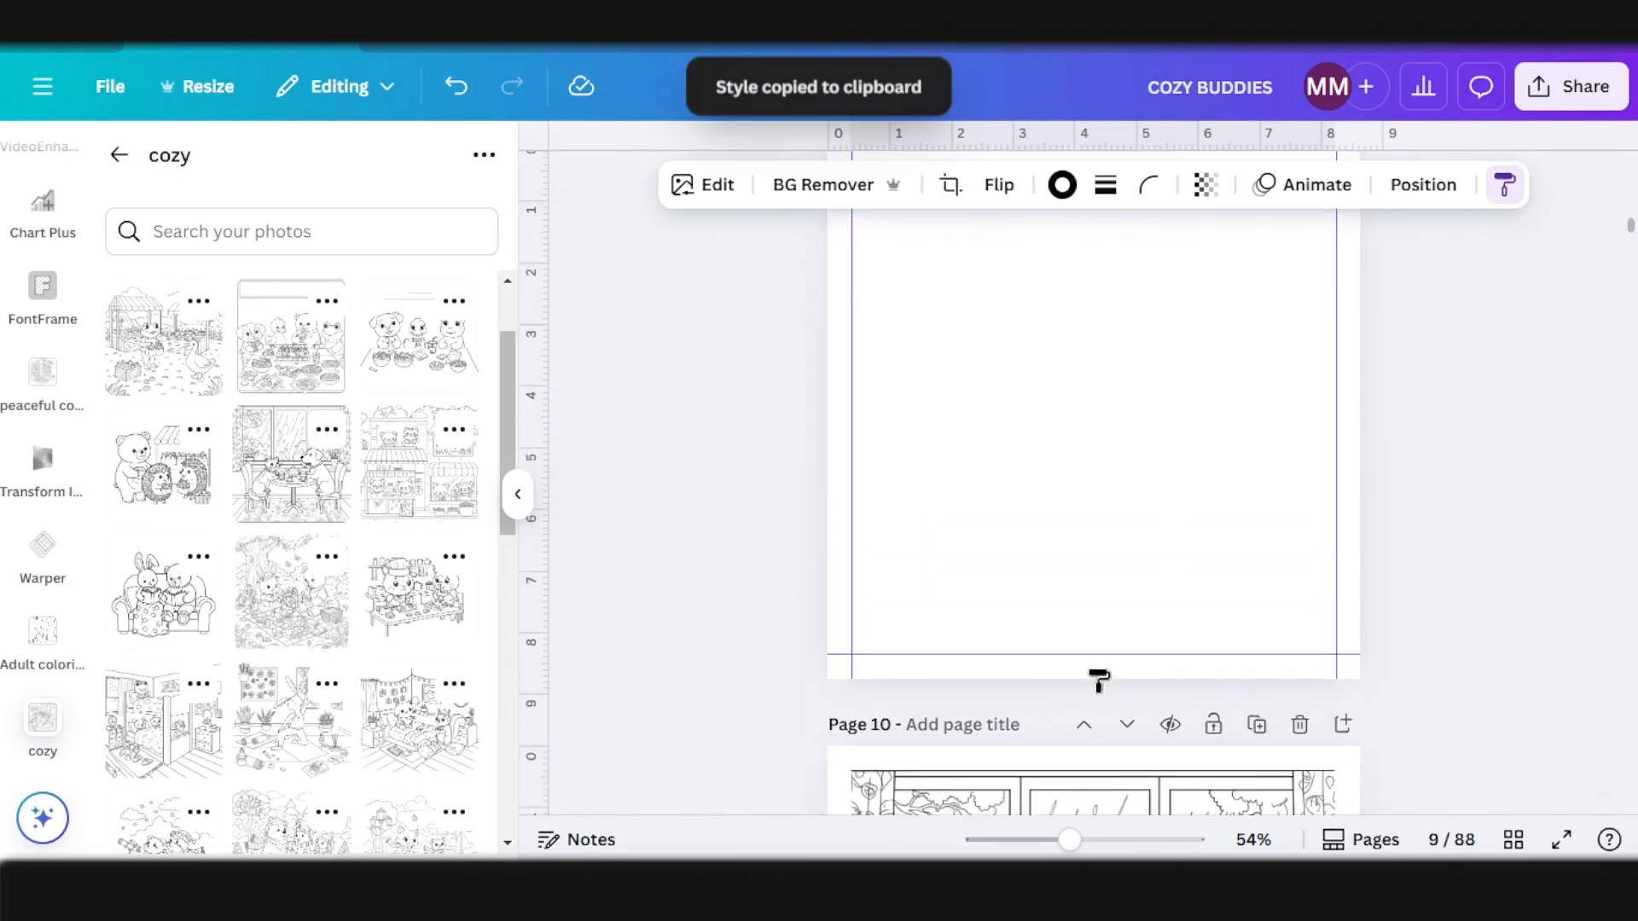
{"action": "scroll", "coordinate": [1063, 595], "scroll_direction": "up", "scroll_amount": 4}
{"action": "scroll", "coordinate": [1063, 611], "scroll_direction": "down", "scroll_amount": 8}
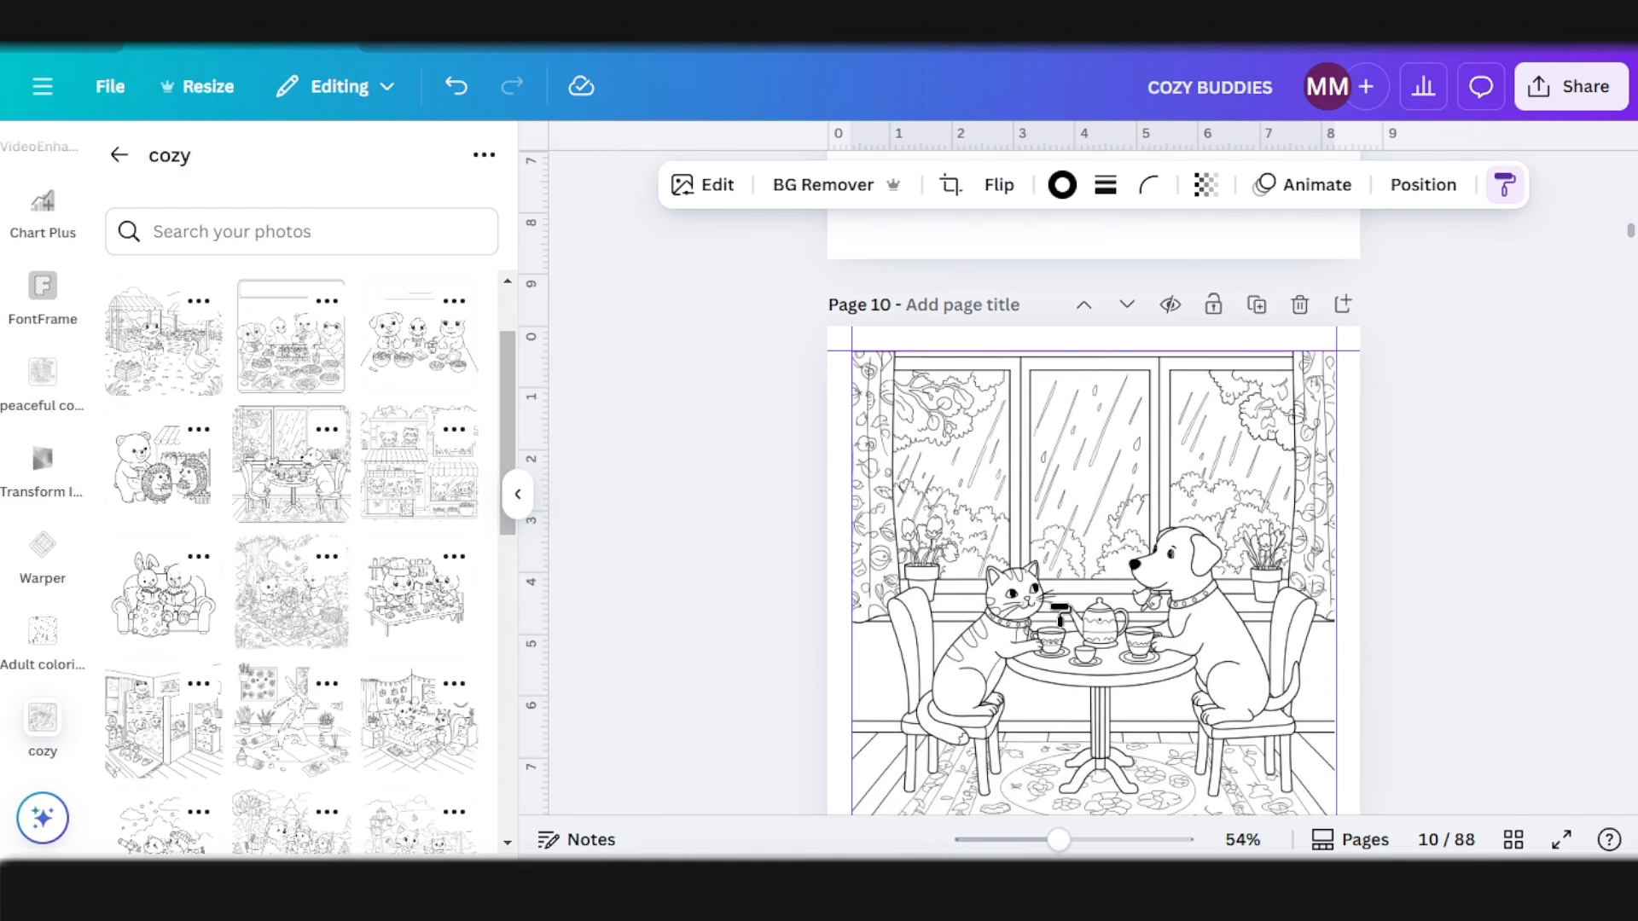
{"action": "left_click", "coordinate": [1000, 552]}
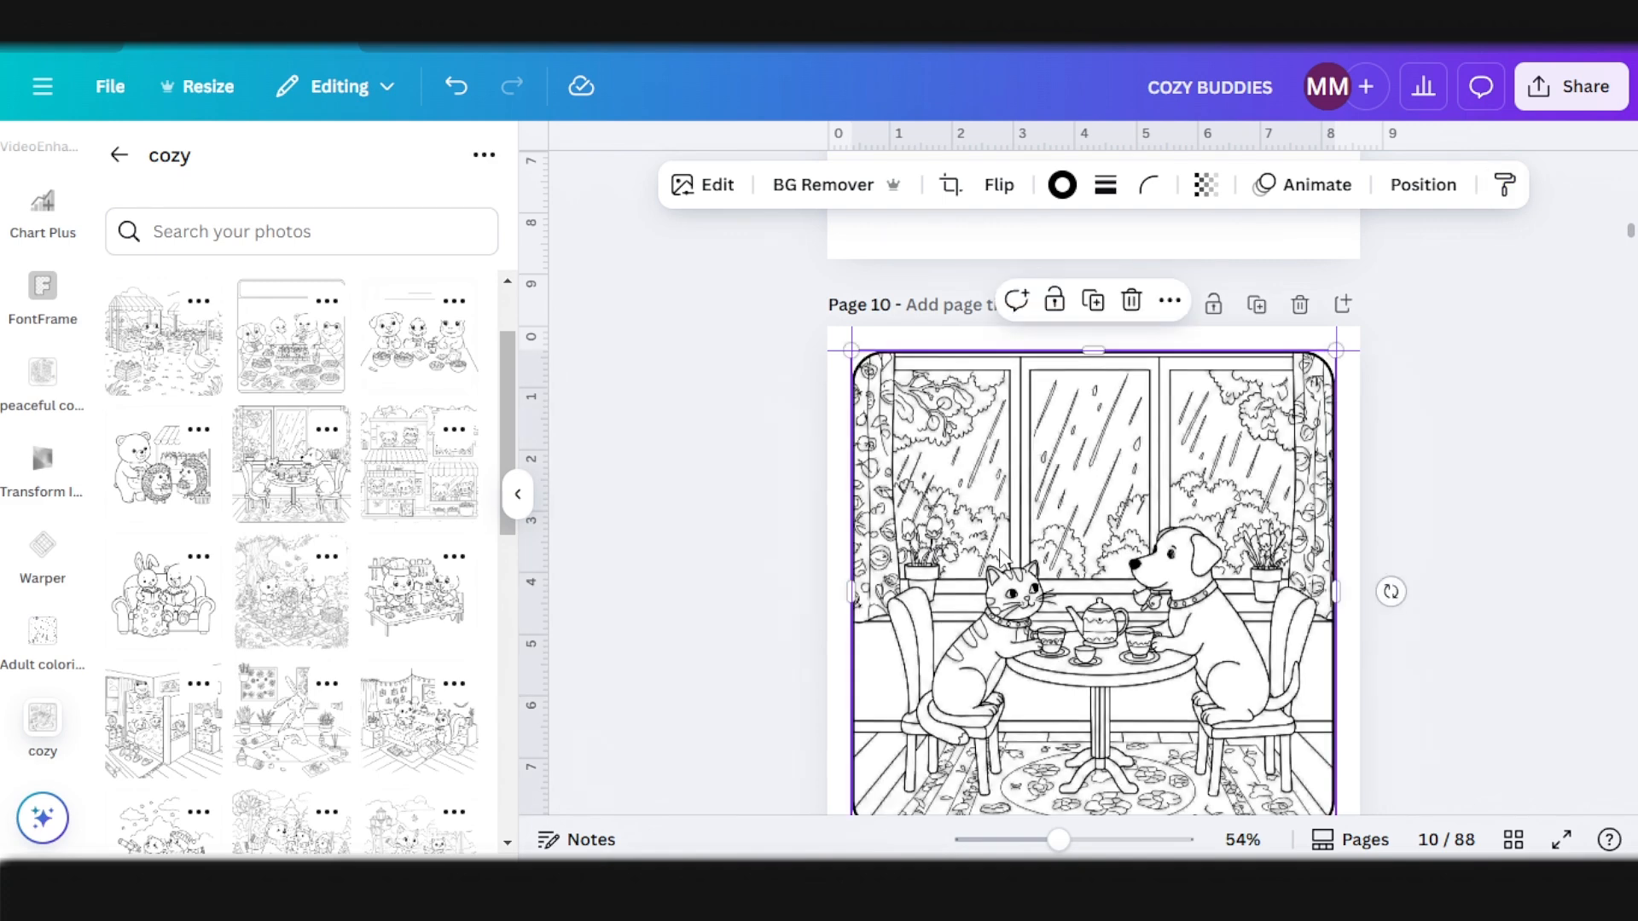
{"action": "scroll", "coordinate": [1000, 553], "scroll_direction": "down", "scroll_amount": 3}
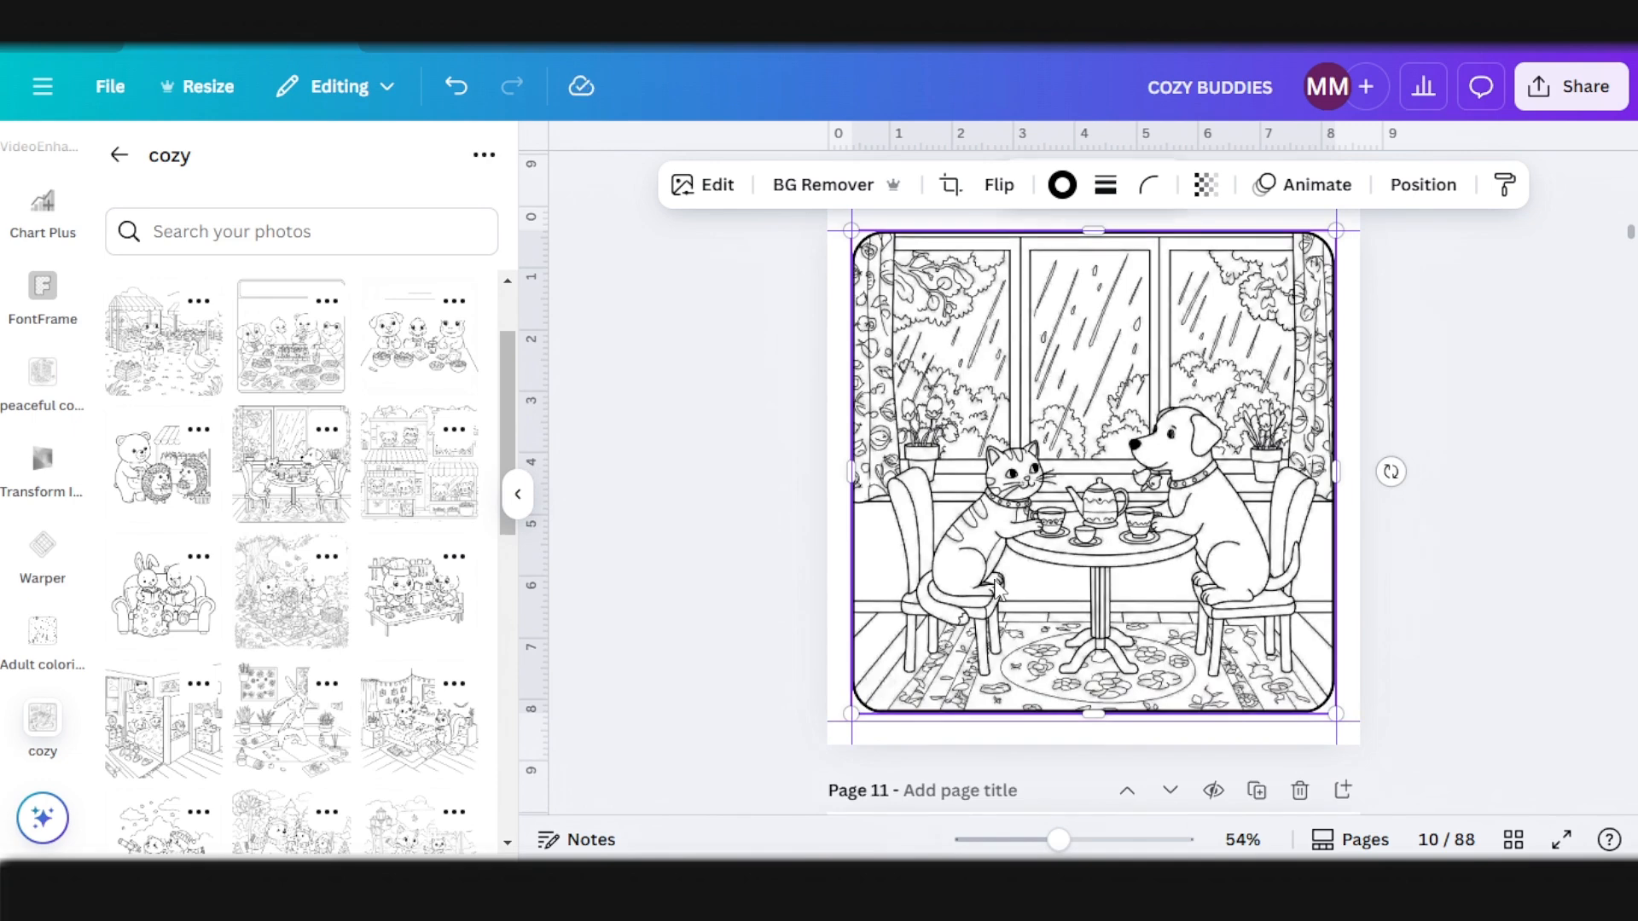
Step: Place the animal shopfronts illustration from the cozy folder on page 12, aligned to the upper-left margin corner, and enlarge it to the margins
{"action": "scroll", "coordinate": [997, 588], "scroll_direction": "up", "scroll_amount": 1}
{"action": "scroll", "coordinate": [1035, 659], "scroll_direction": "down", "scroll_amount": 15}
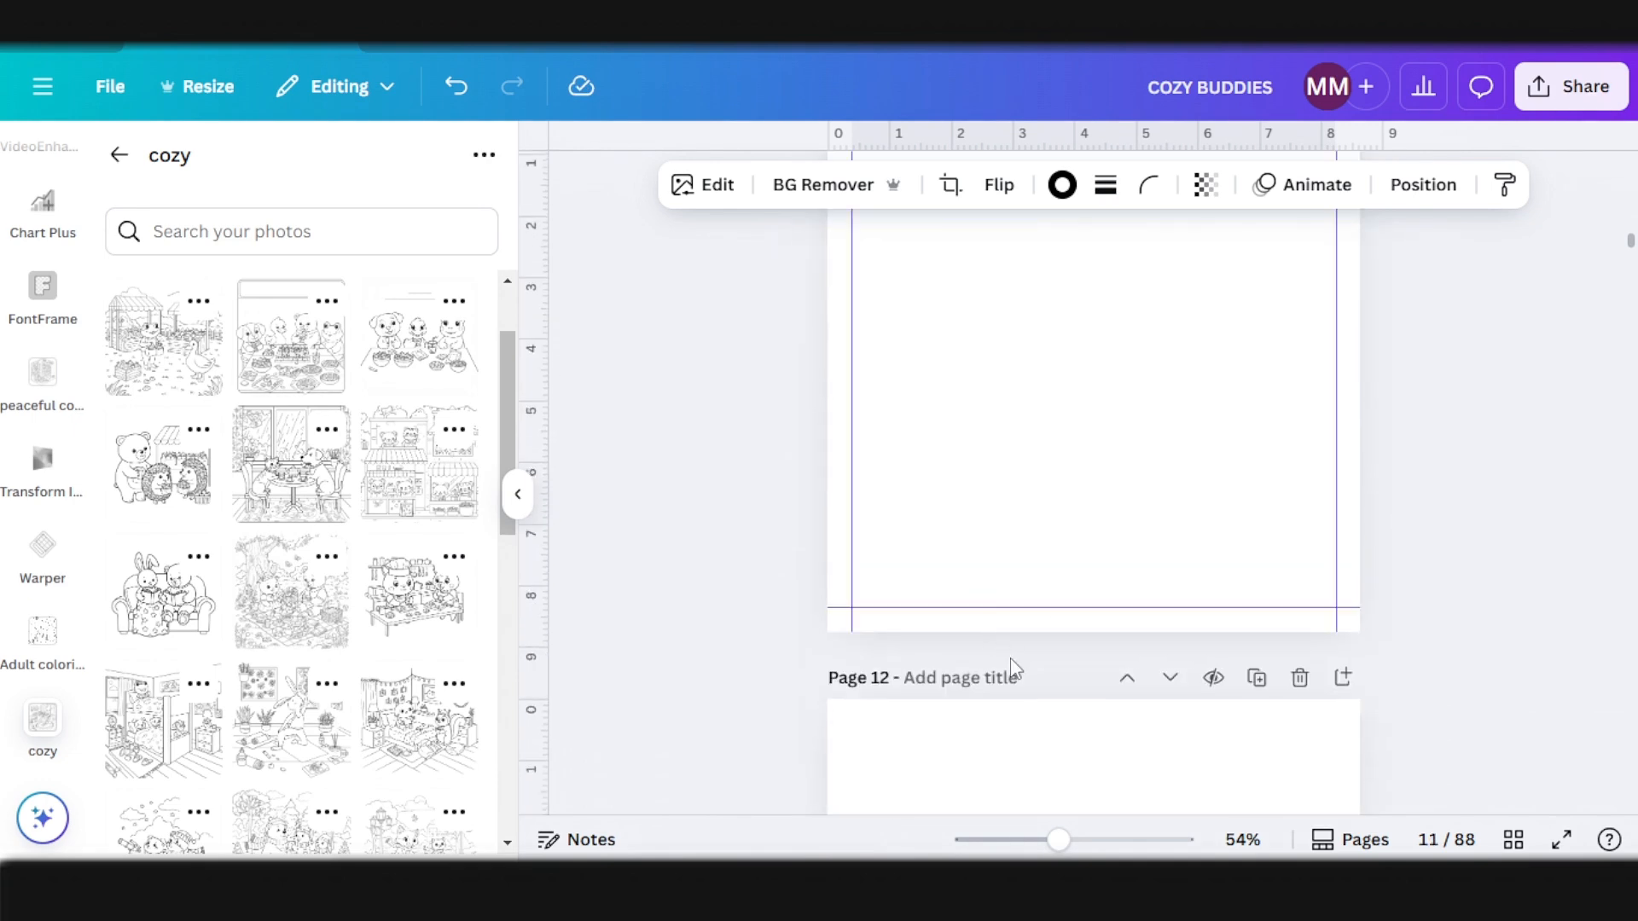
{"action": "scroll", "coordinate": [1001, 663], "scroll_direction": "down", "scroll_amount": 5}
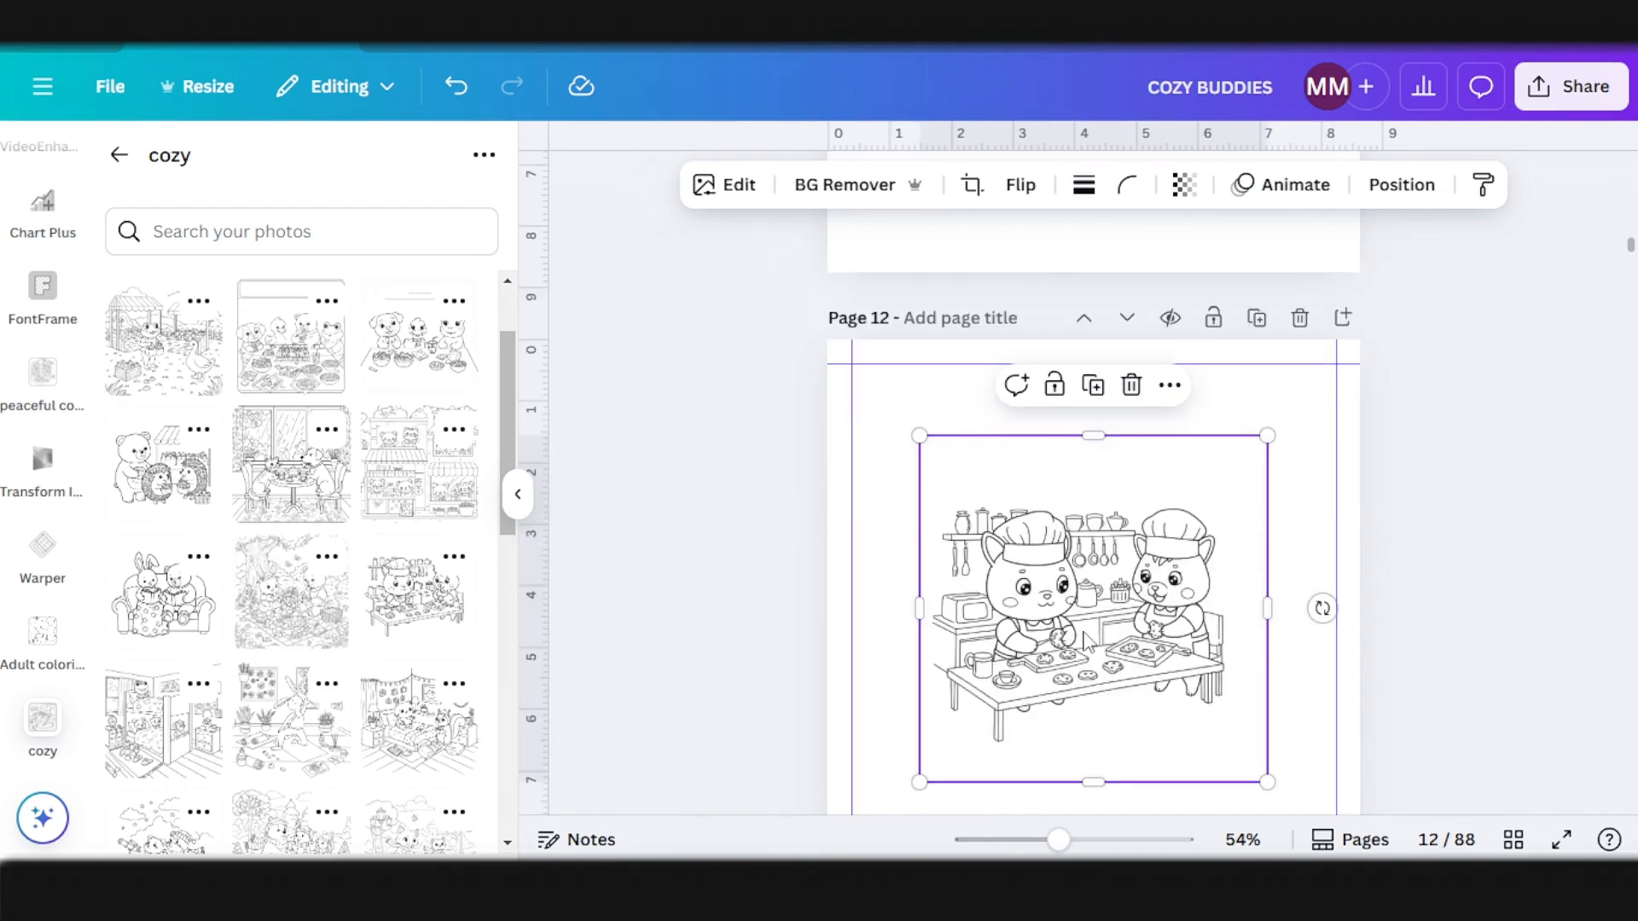
{"action": "scroll", "coordinate": [1084, 639], "scroll_direction": "down", "scroll_amount": 3}
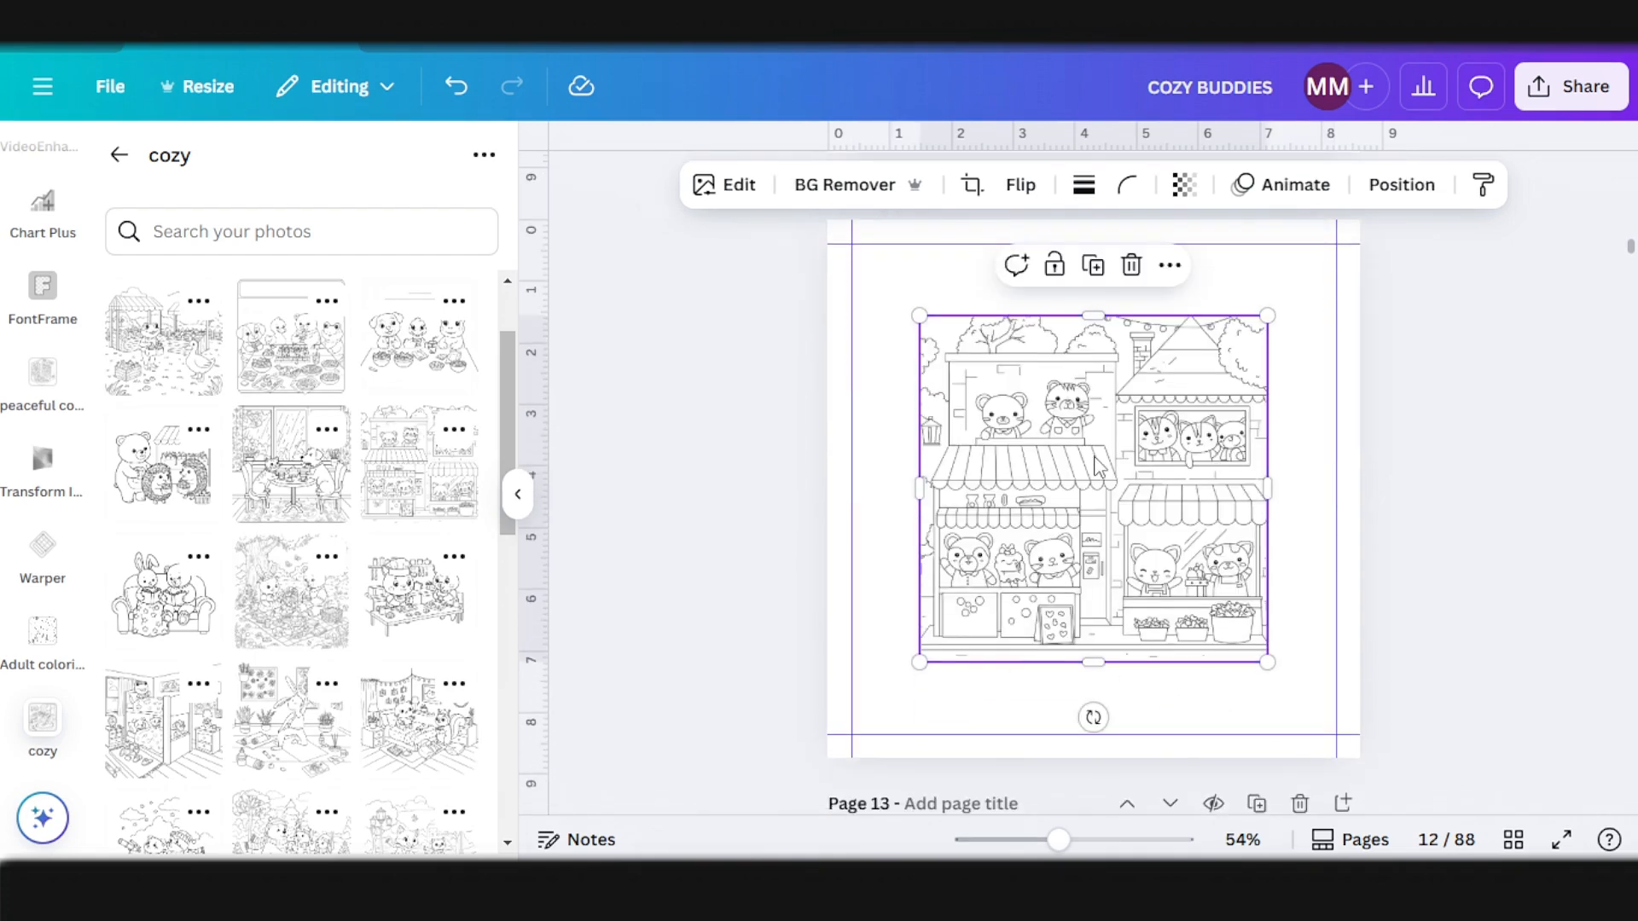
{"action": "left_click_drag", "start_coordinate": [1213, 565], "coordinate": [1147, 495]}
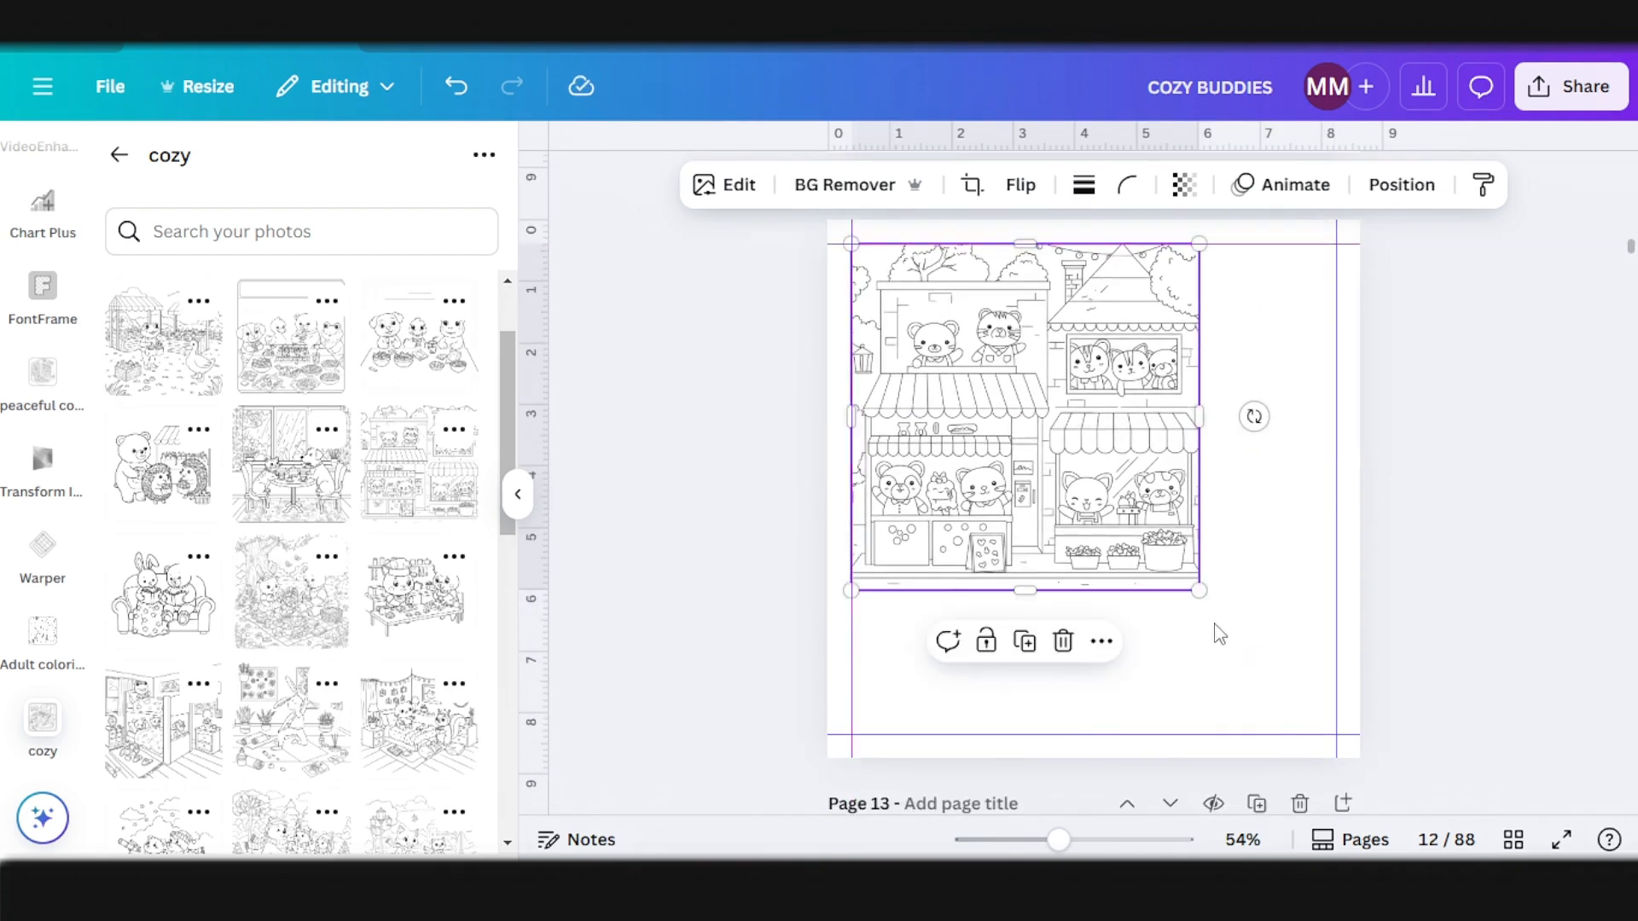
Step: Copy the page 10 illustration's border style onto the shopfronts illustration on page 12 and trim its width to fit the margin guides
{"action": "scroll", "coordinate": [1203, 512], "scroll_direction": "up", "scroll_amount": 10}
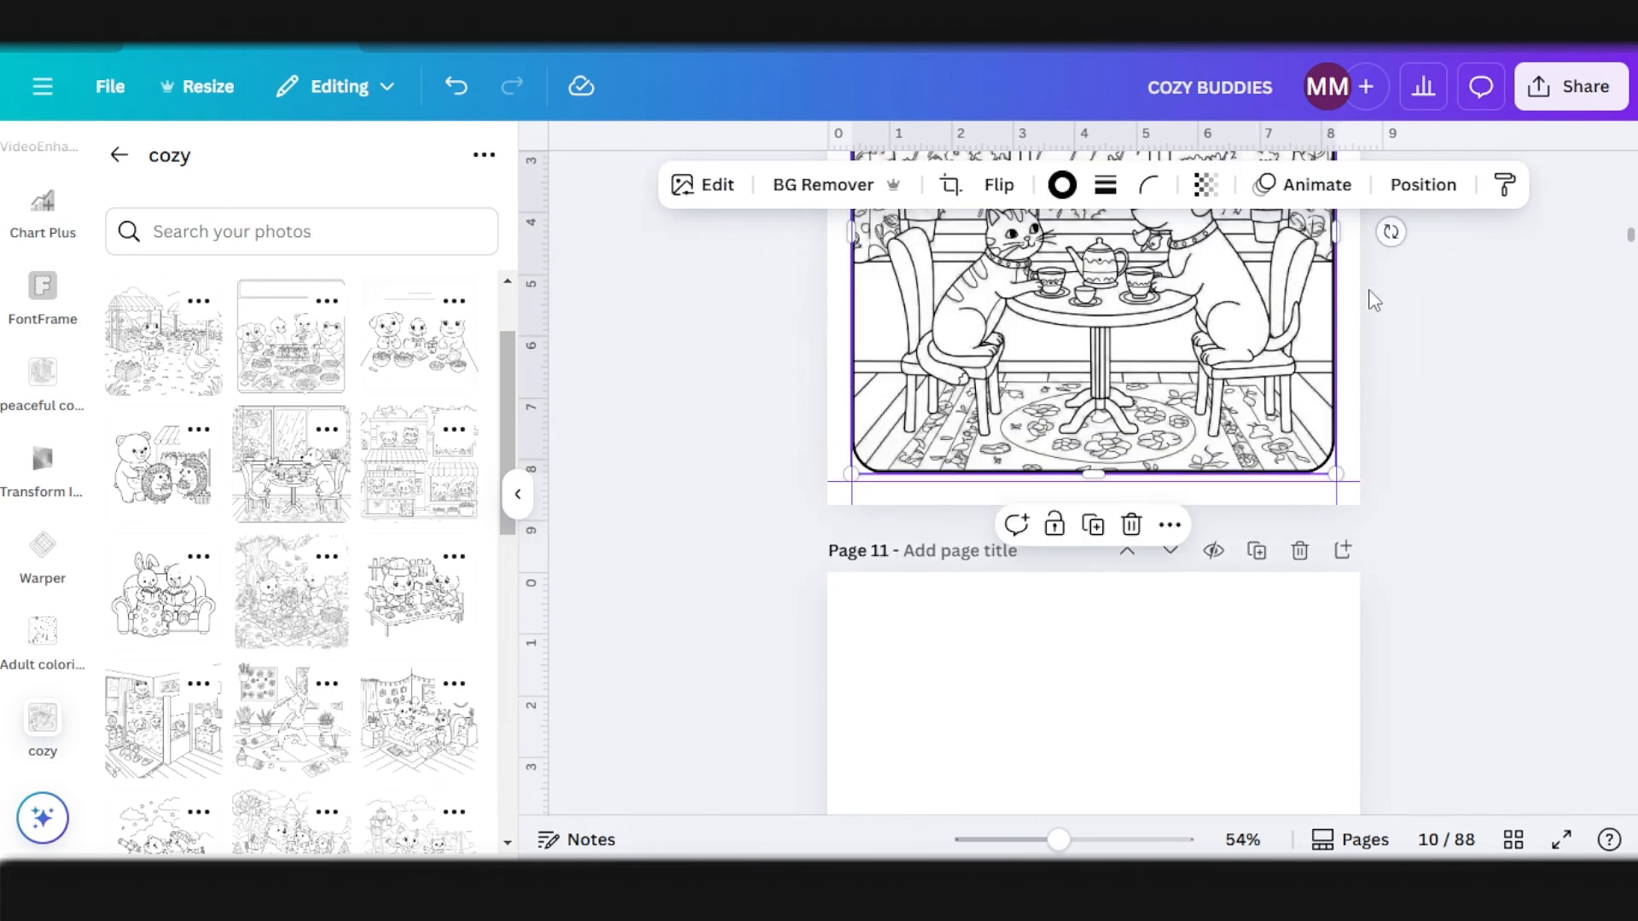
{"action": "left_click", "coordinate": [1503, 185]}
{"action": "scroll", "coordinate": [1237, 478], "scroll_direction": "down", "scroll_amount": 5}
{"action": "scroll", "coordinate": [1163, 603], "scroll_direction": "down", "scroll_amount": 4}
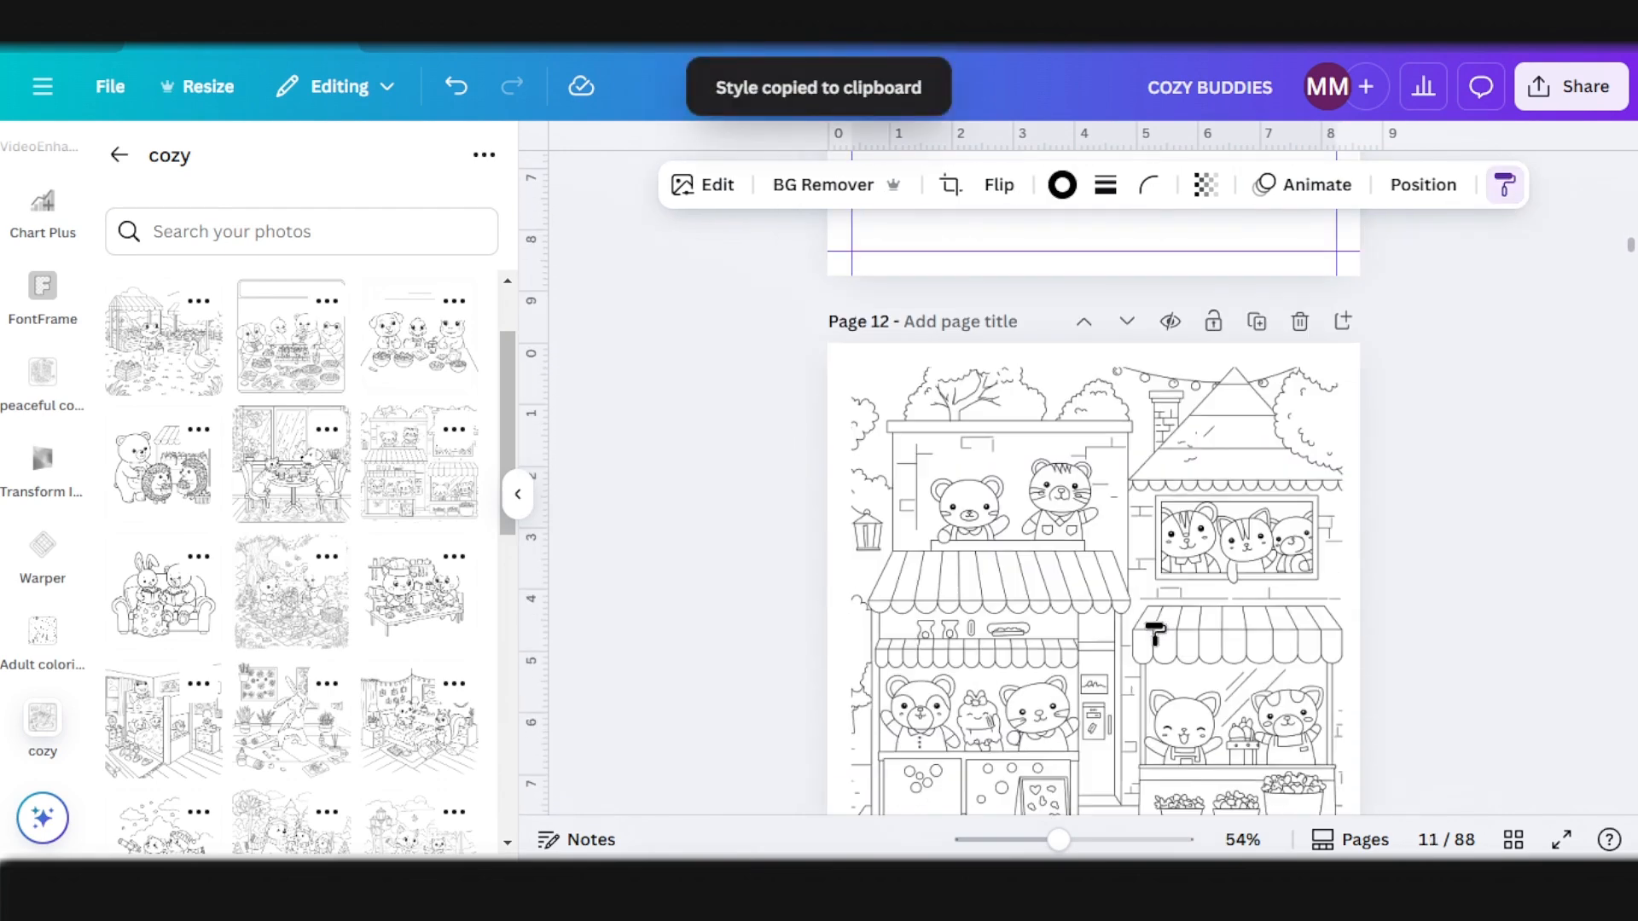
{"action": "left_click", "coordinate": [1117, 632]}
{"action": "scroll", "coordinate": [1409, 687], "scroll_direction": "down", "scroll_amount": 1}
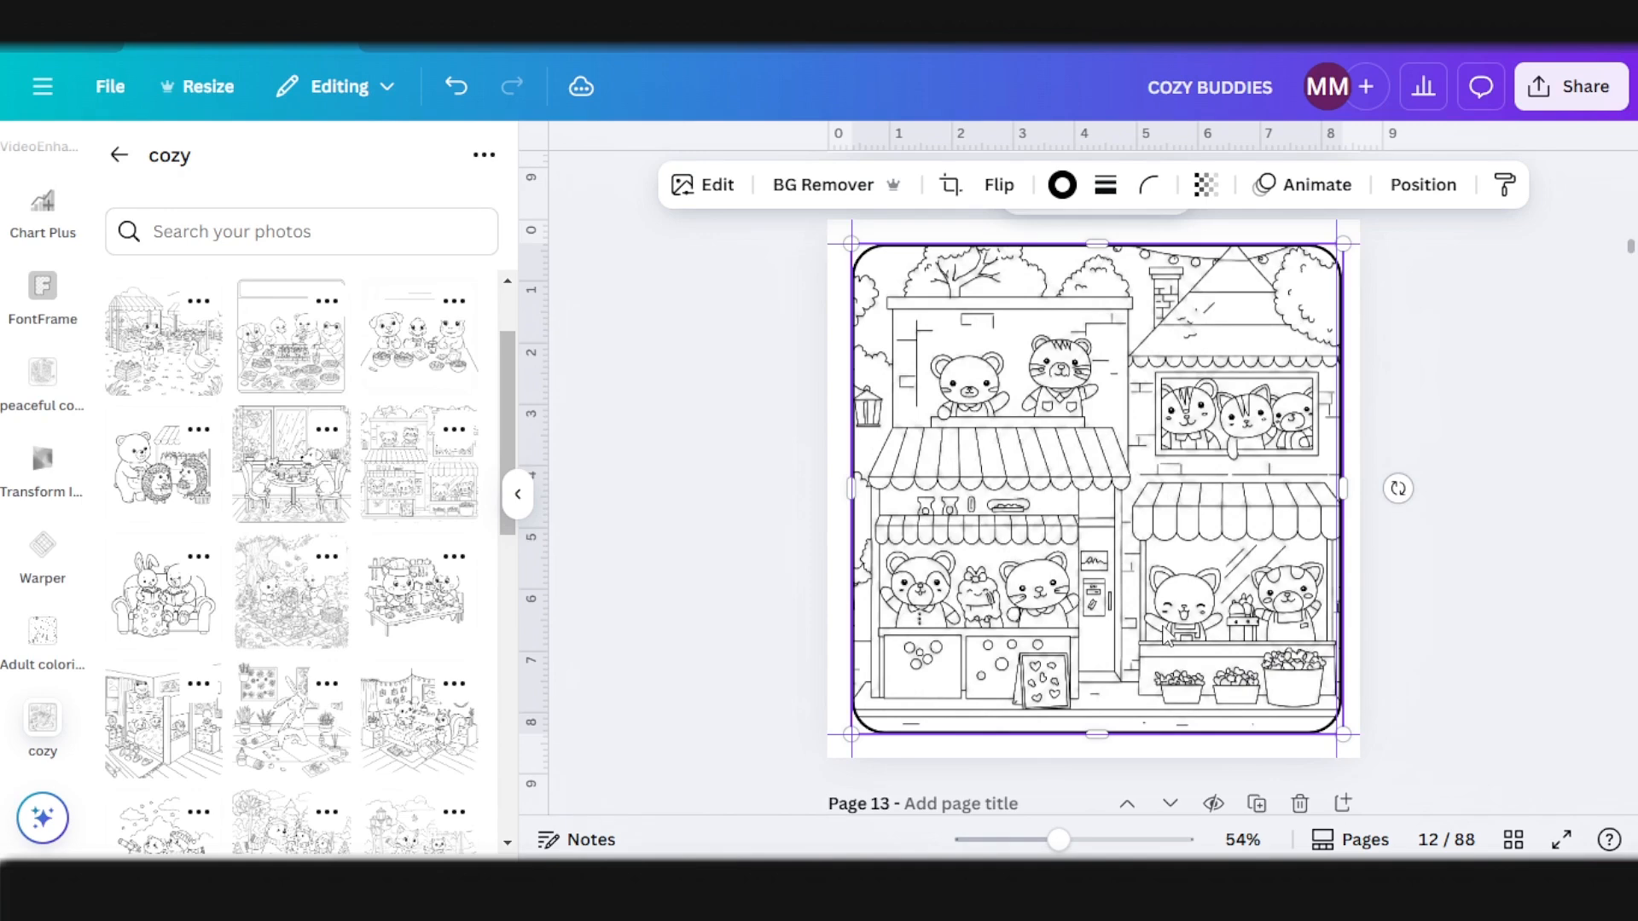
{"action": "left_click_drag", "start_coordinate": [1256, 548], "coordinate": [1231, 560]}
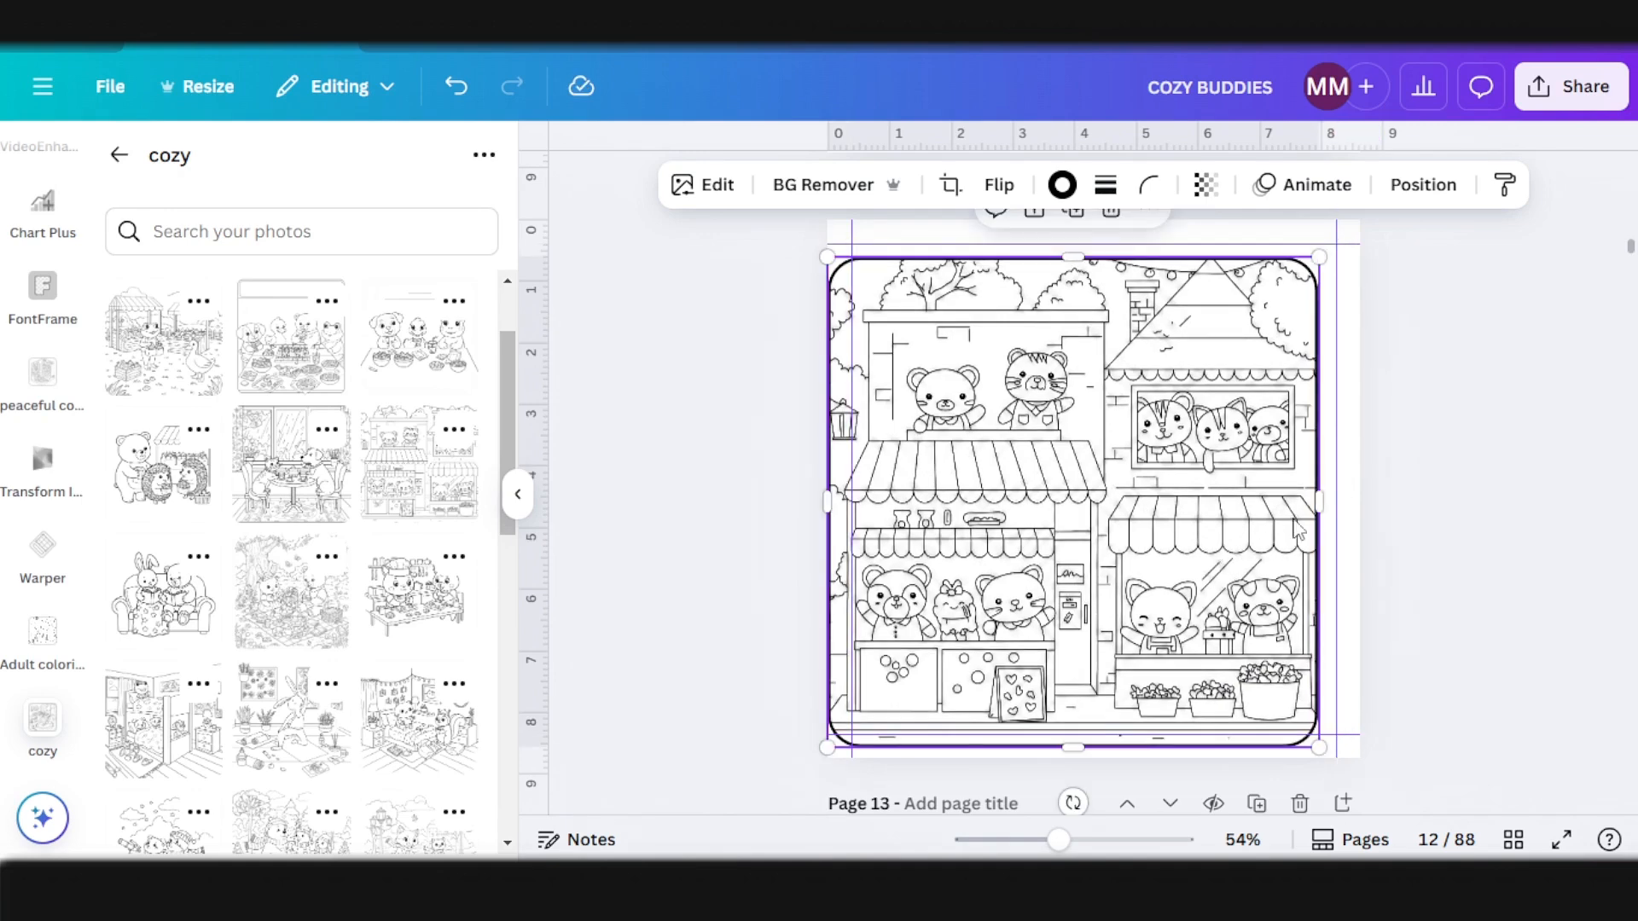
{"action": "left_click_drag", "start_coordinate": [1319, 501], "coordinate": [1309, 505]}
Step: Place the bear and hedgehogs market stall illustration on page 14 and enlarge it to fill the margin guides
{"action": "scroll", "coordinate": [1148, 647], "scroll_direction": "down", "scroll_amount": 7}
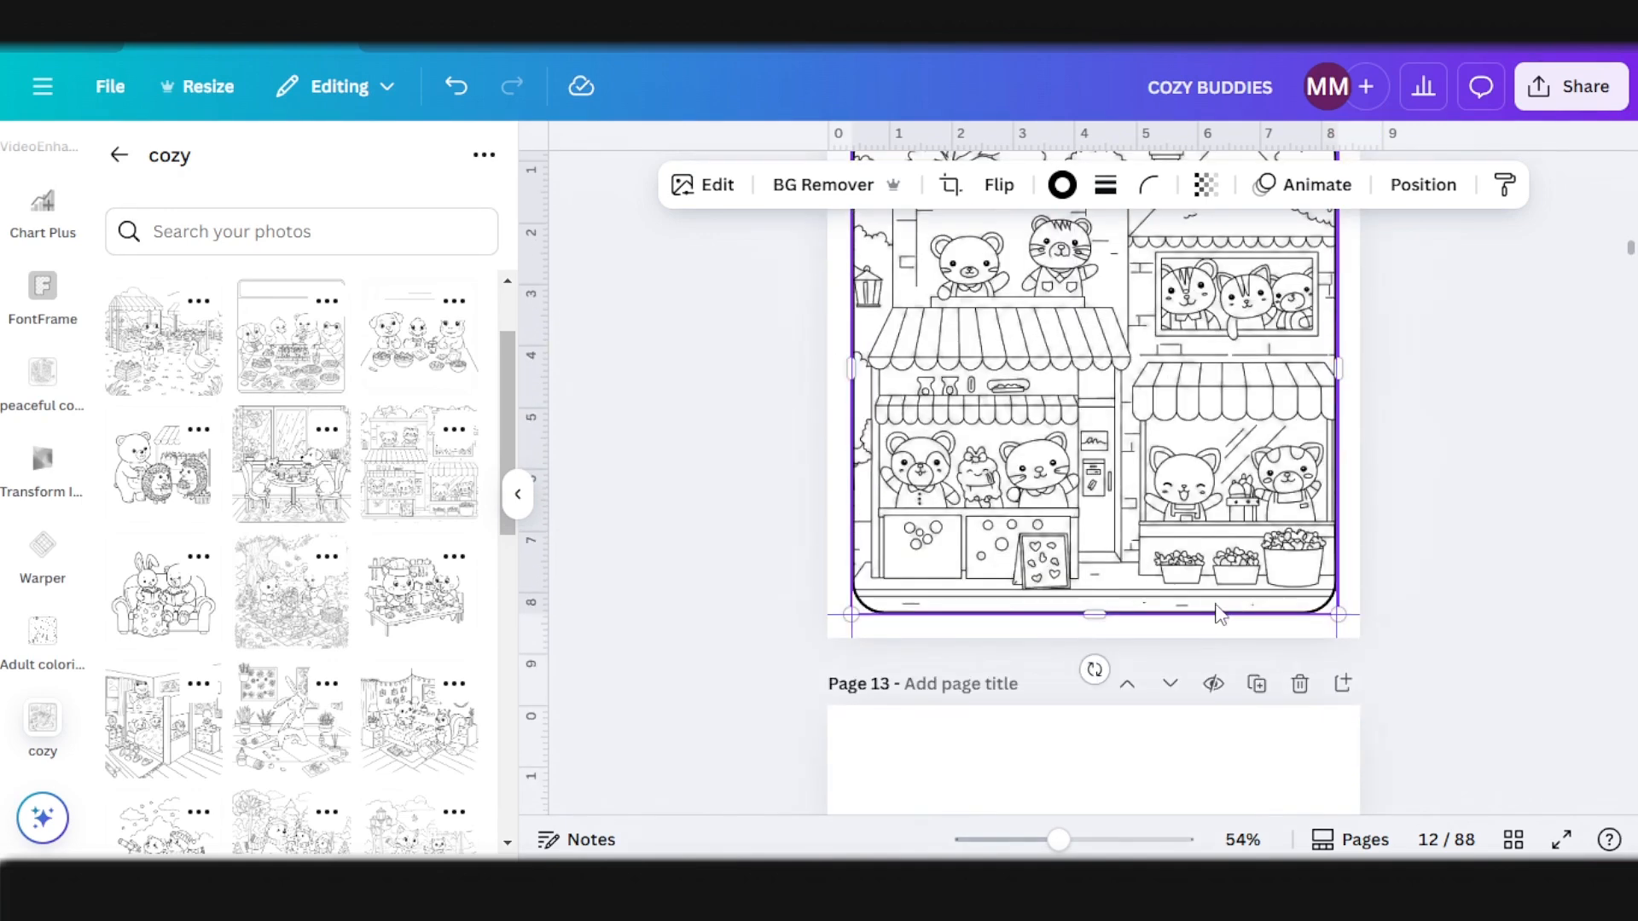
{"action": "scroll", "coordinate": [1001, 522], "scroll_direction": "down", "scroll_amount": 2}
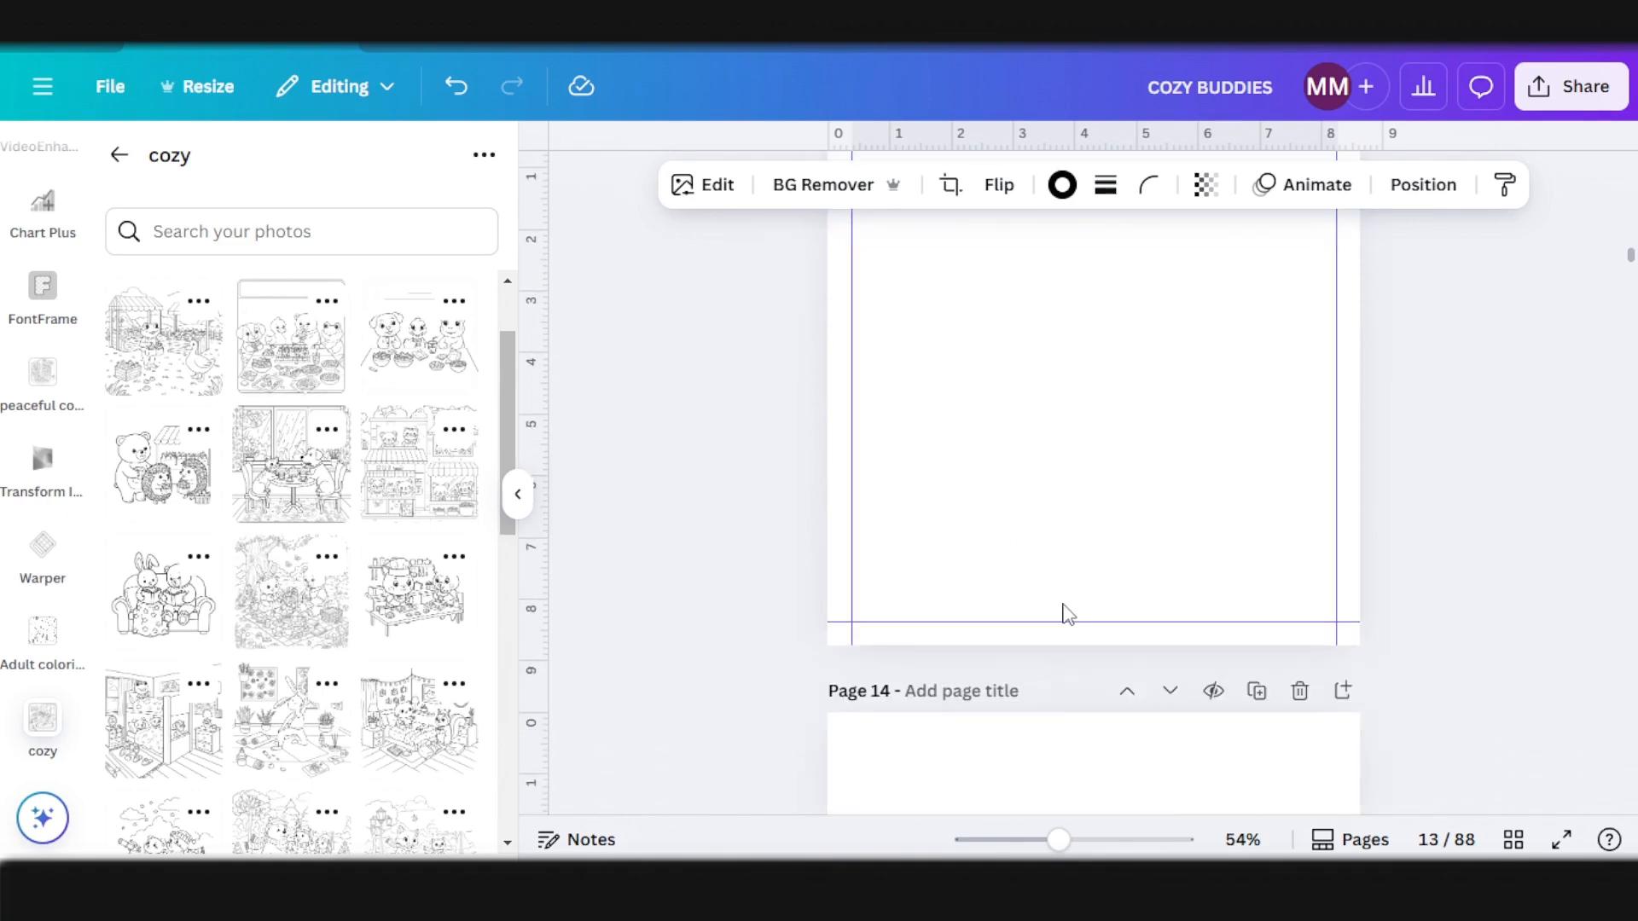
{"action": "scroll", "coordinate": [1006, 743], "scroll_direction": "down", "scroll_amount": 3}
{"action": "left_click", "coordinate": [162, 465]}
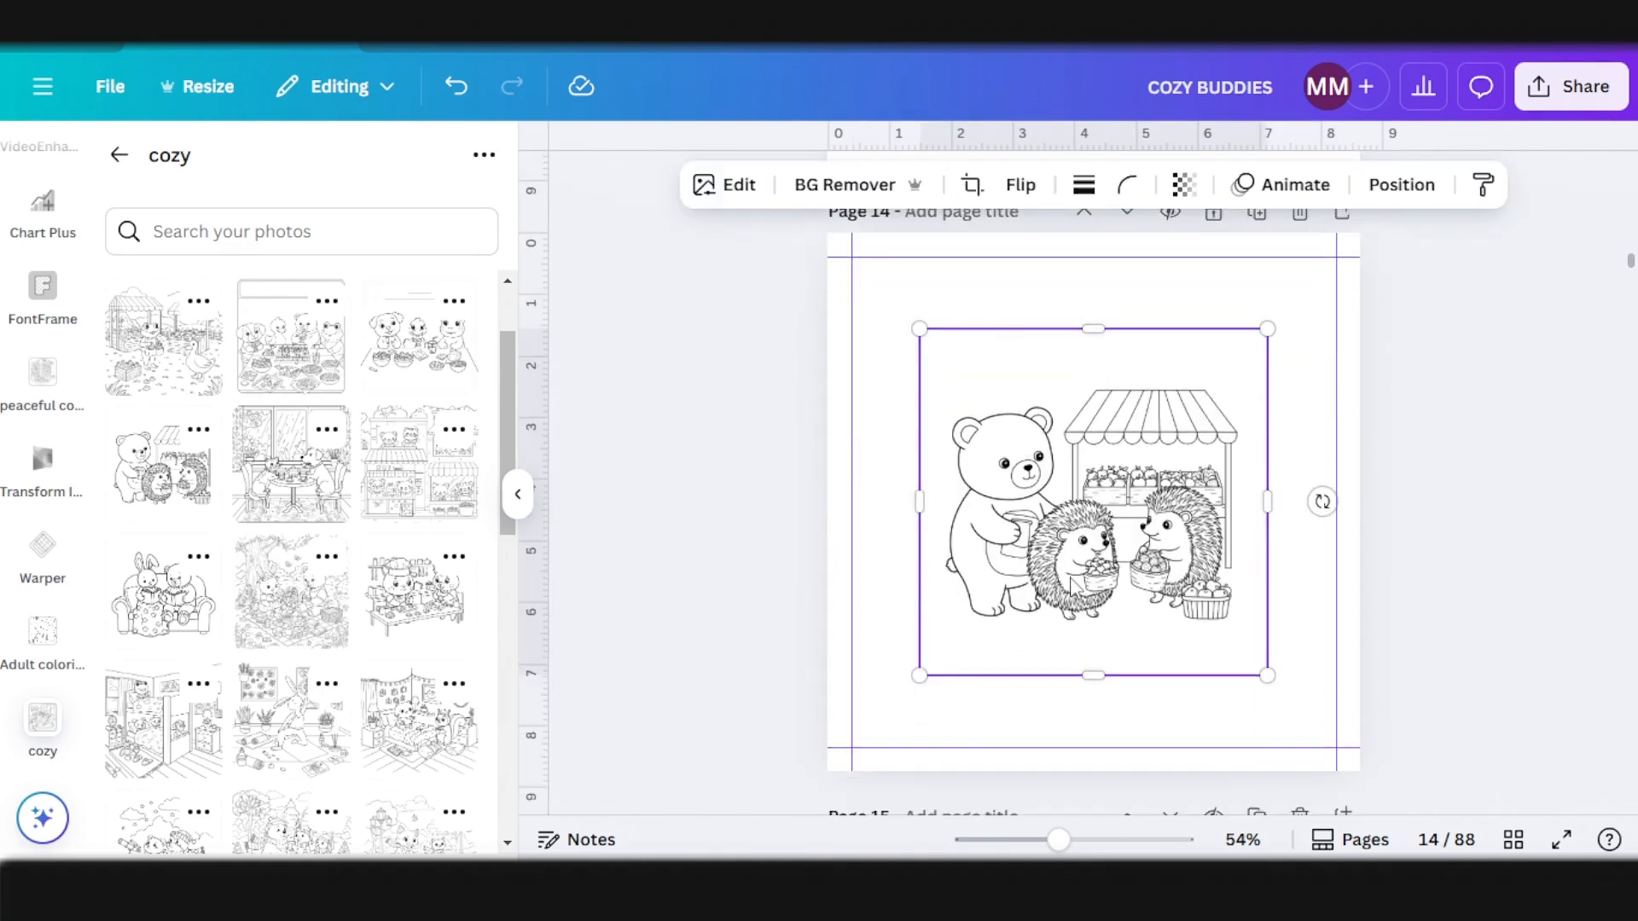
{"action": "left_click_drag", "start_coordinate": [1036, 553], "coordinate": [970, 490]}
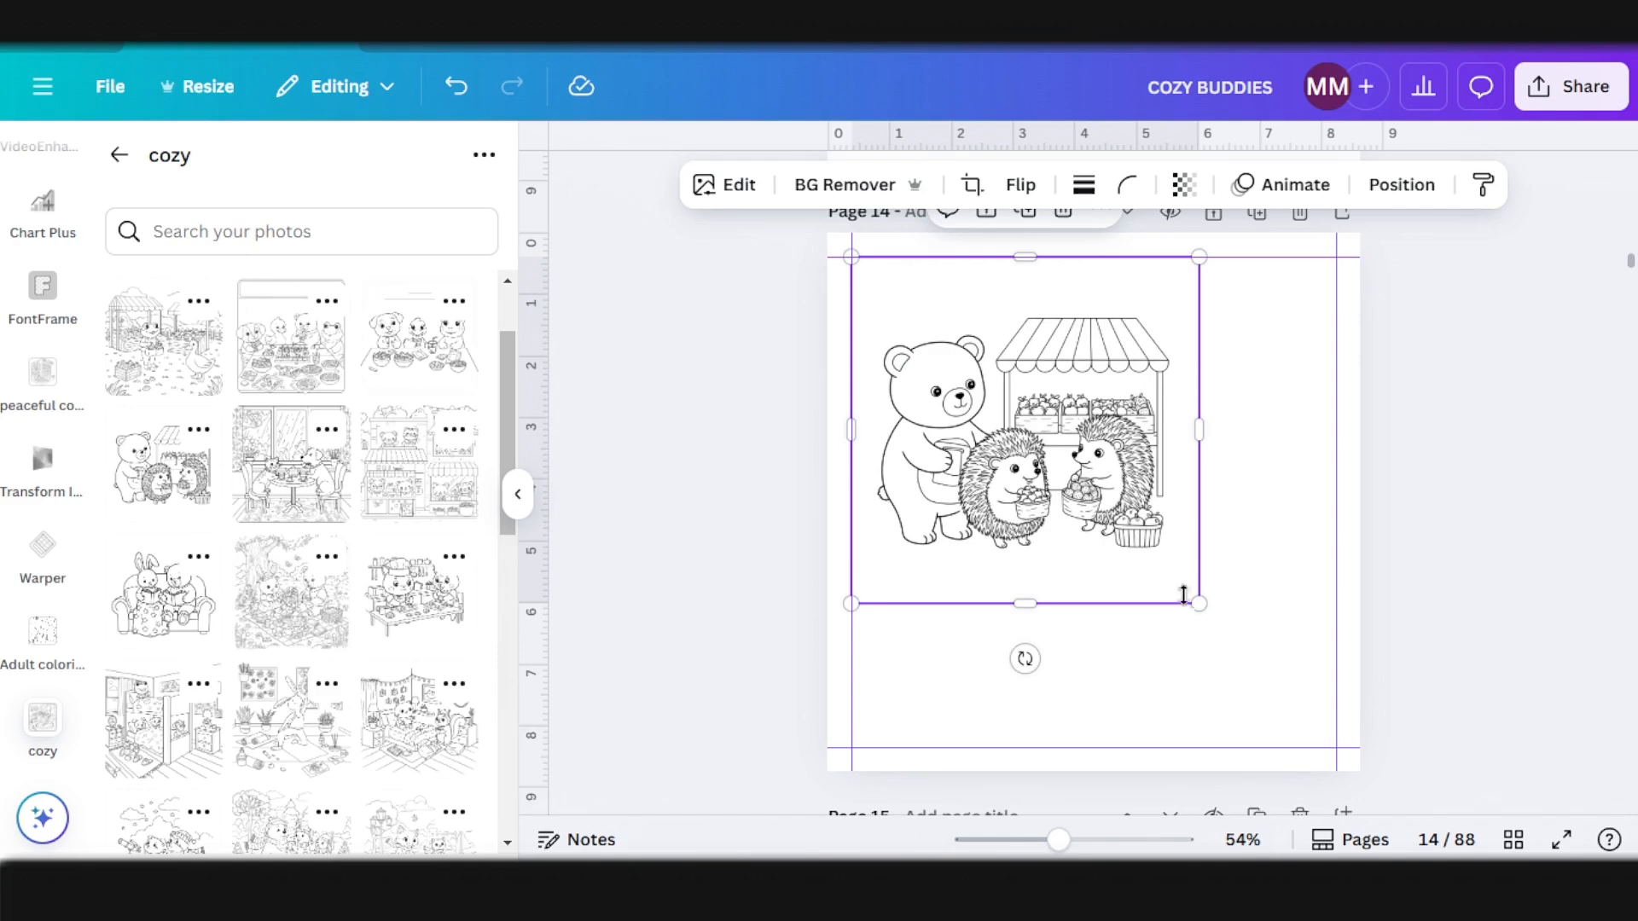
{"action": "left_click_drag", "start_coordinate": [1198, 602], "coordinate": [1346, 749]}
Step: Copy the border style of the page 12 shopfronts illustration onto the bear and hedgehogs illustration on page 14
{"action": "scroll", "coordinate": [1127, 343], "scroll_direction": "up", "scroll_amount": 8}
{"action": "left_click", "coordinate": [1132, 297]}
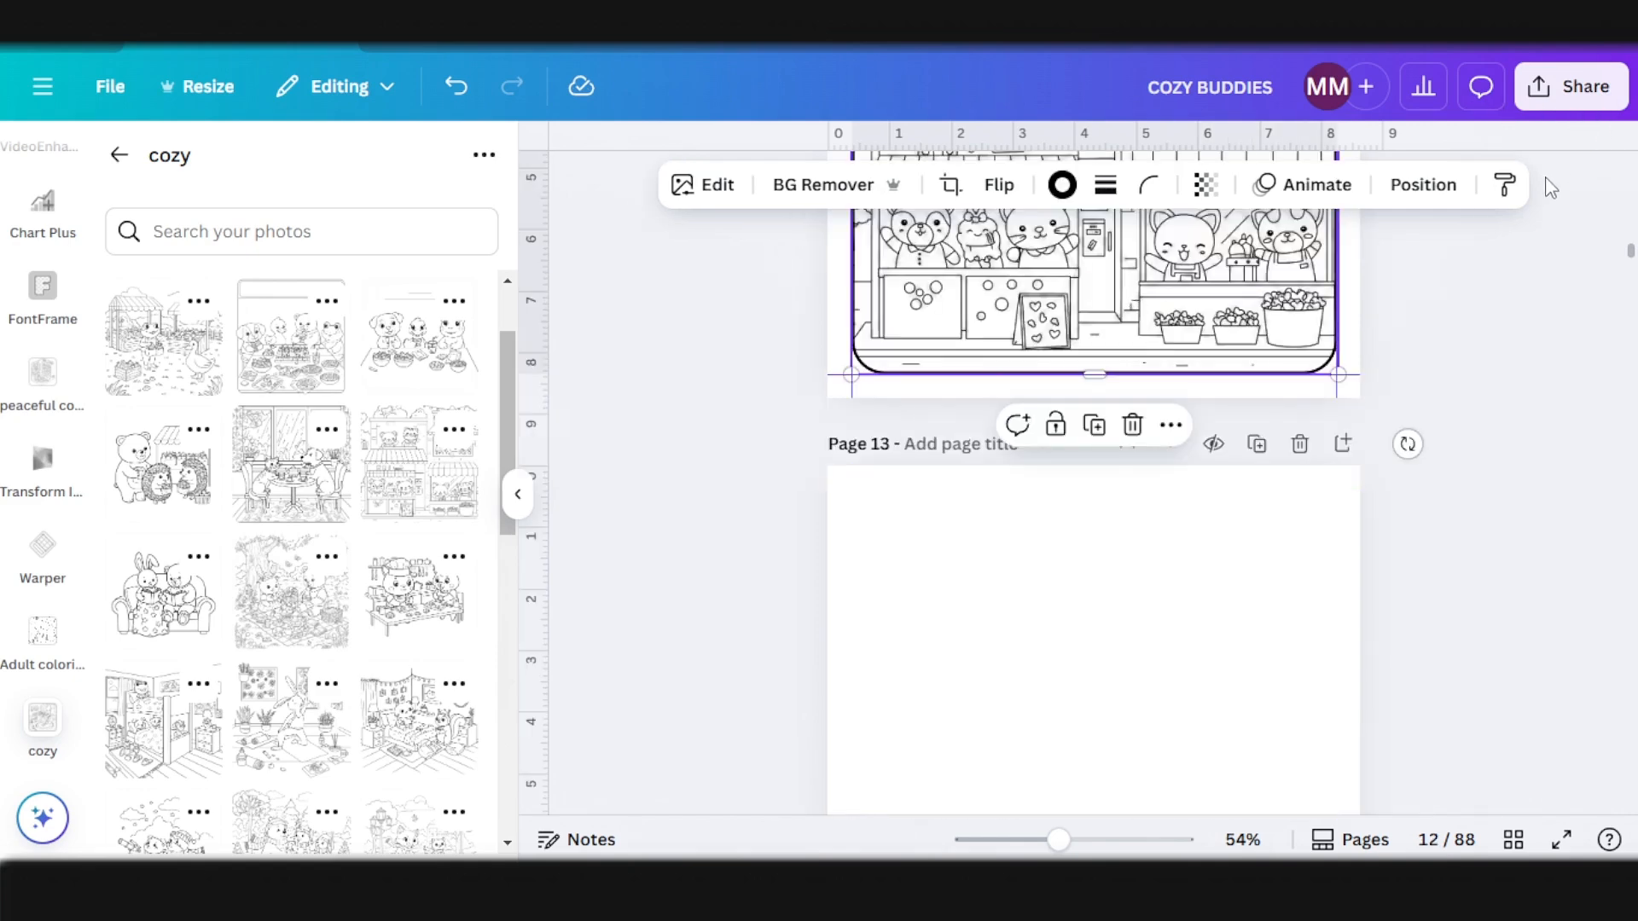
{"action": "left_click", "coordinate": [1504, 185]}
{"action": "scroll", "coordinate": [1192, 520], "scroll_direction": "down", "scroll_amount": 10}
{"action": "left_click", "coordinate": [1121, 569]}
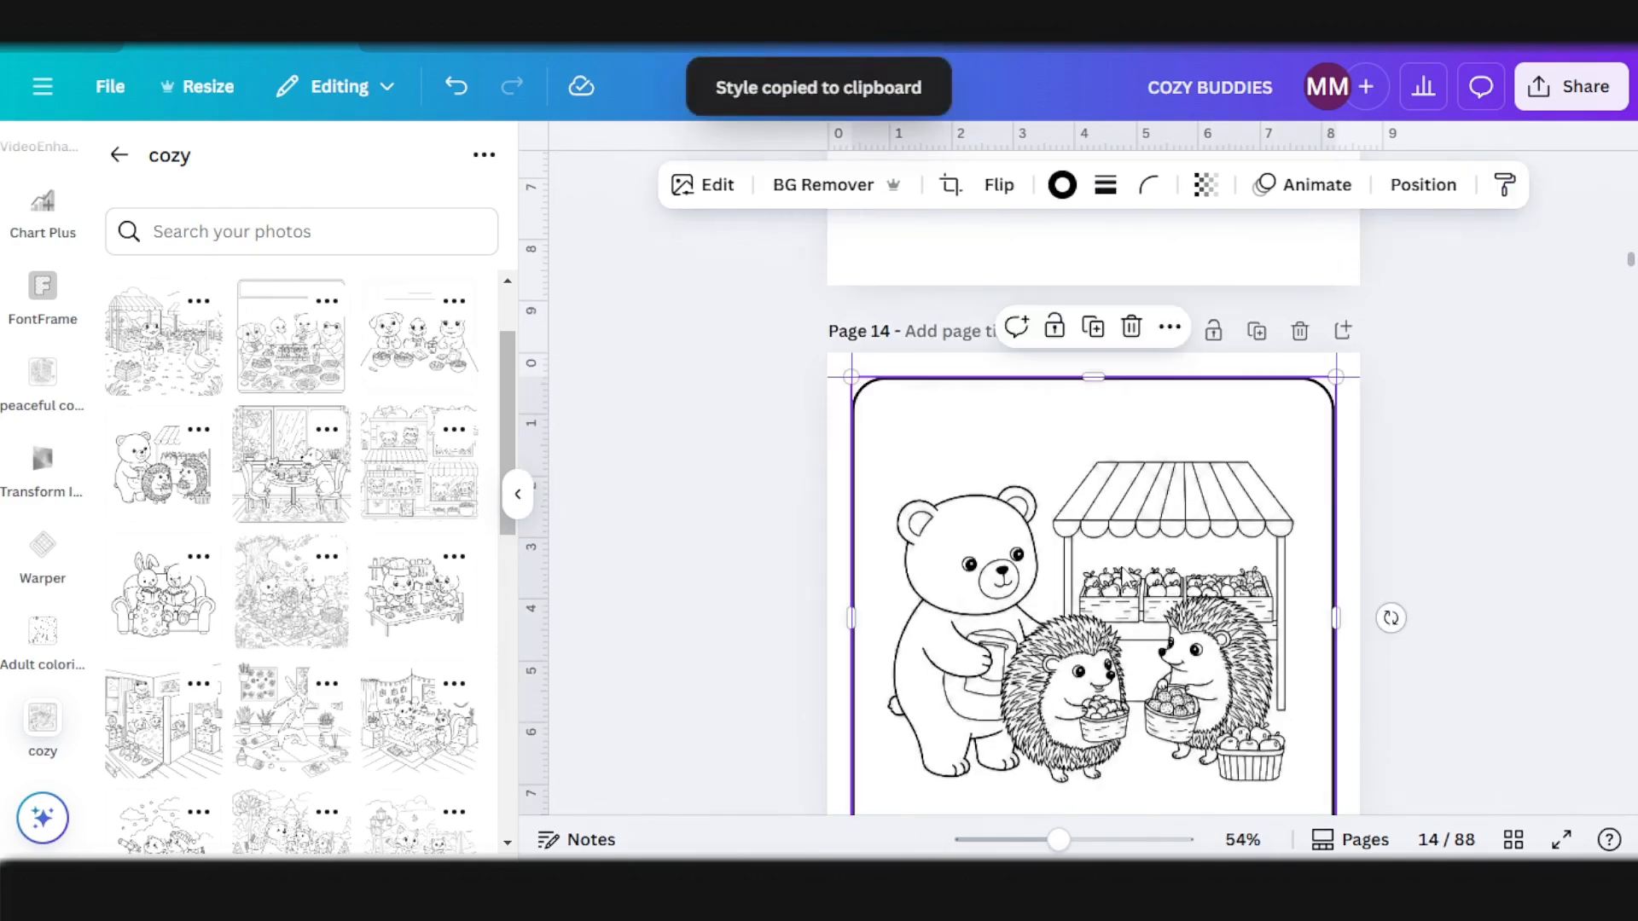
{"action": "scroll", "coordinate": [1369, 550], "scroll_direction": "down", "scroll_amount": 1}
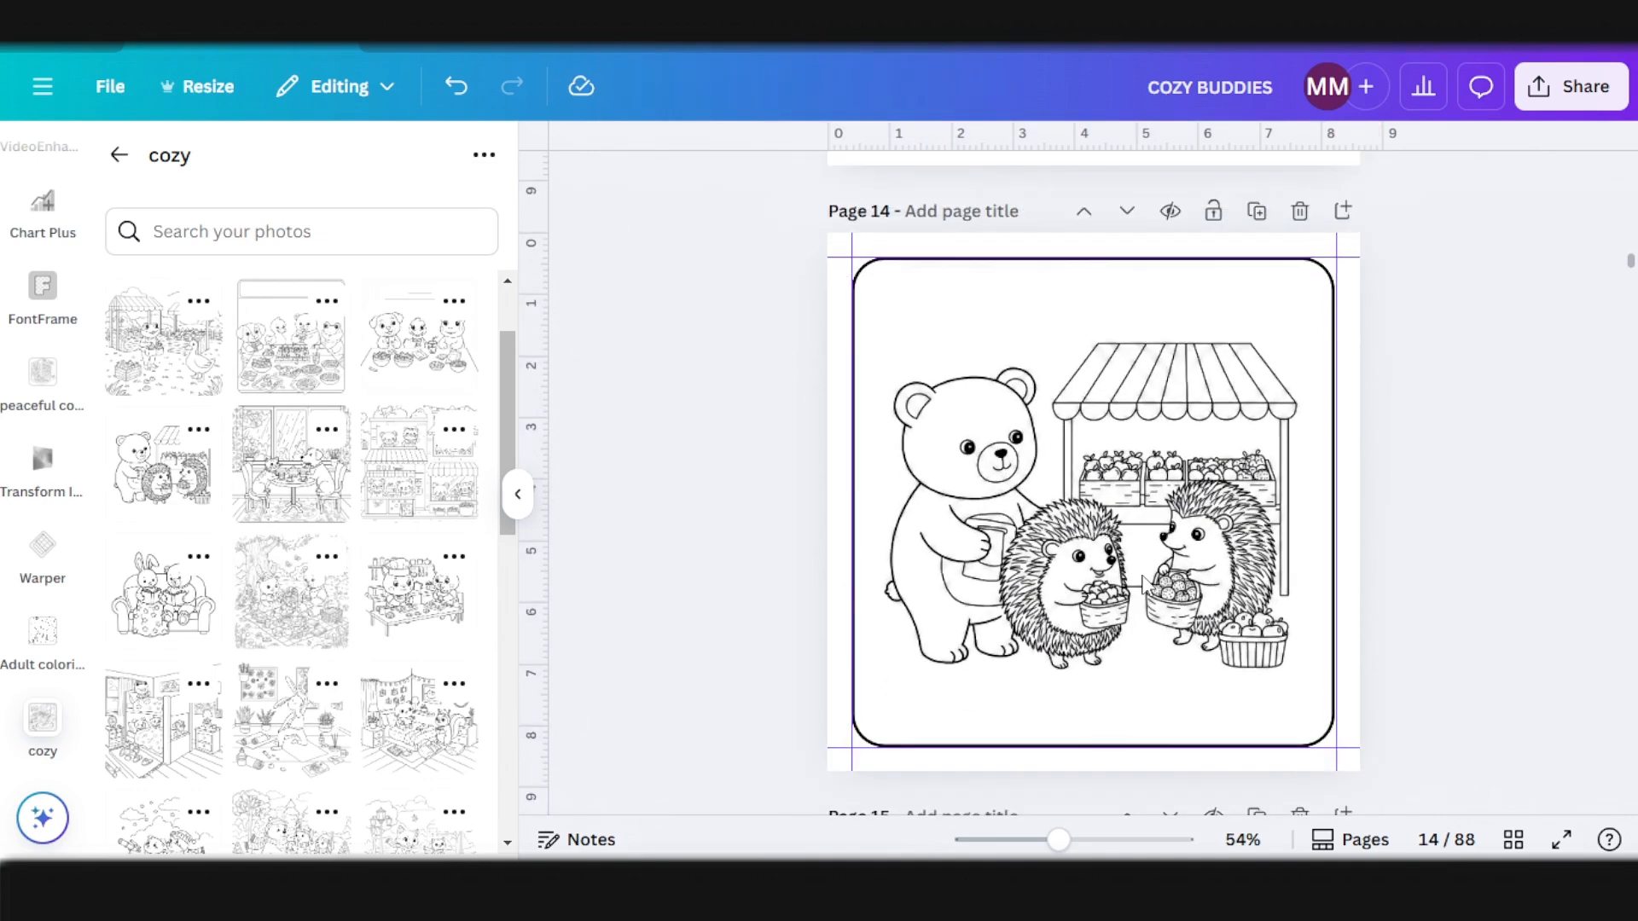
Step: Place the bunny and bear picnic illustration from the cozy folder on page 16 and enlarge it to the margin guides
{"action": "scroll", "coordinate": [1188, 596], "scroll_direction": "down", "scroll_amount": 4}
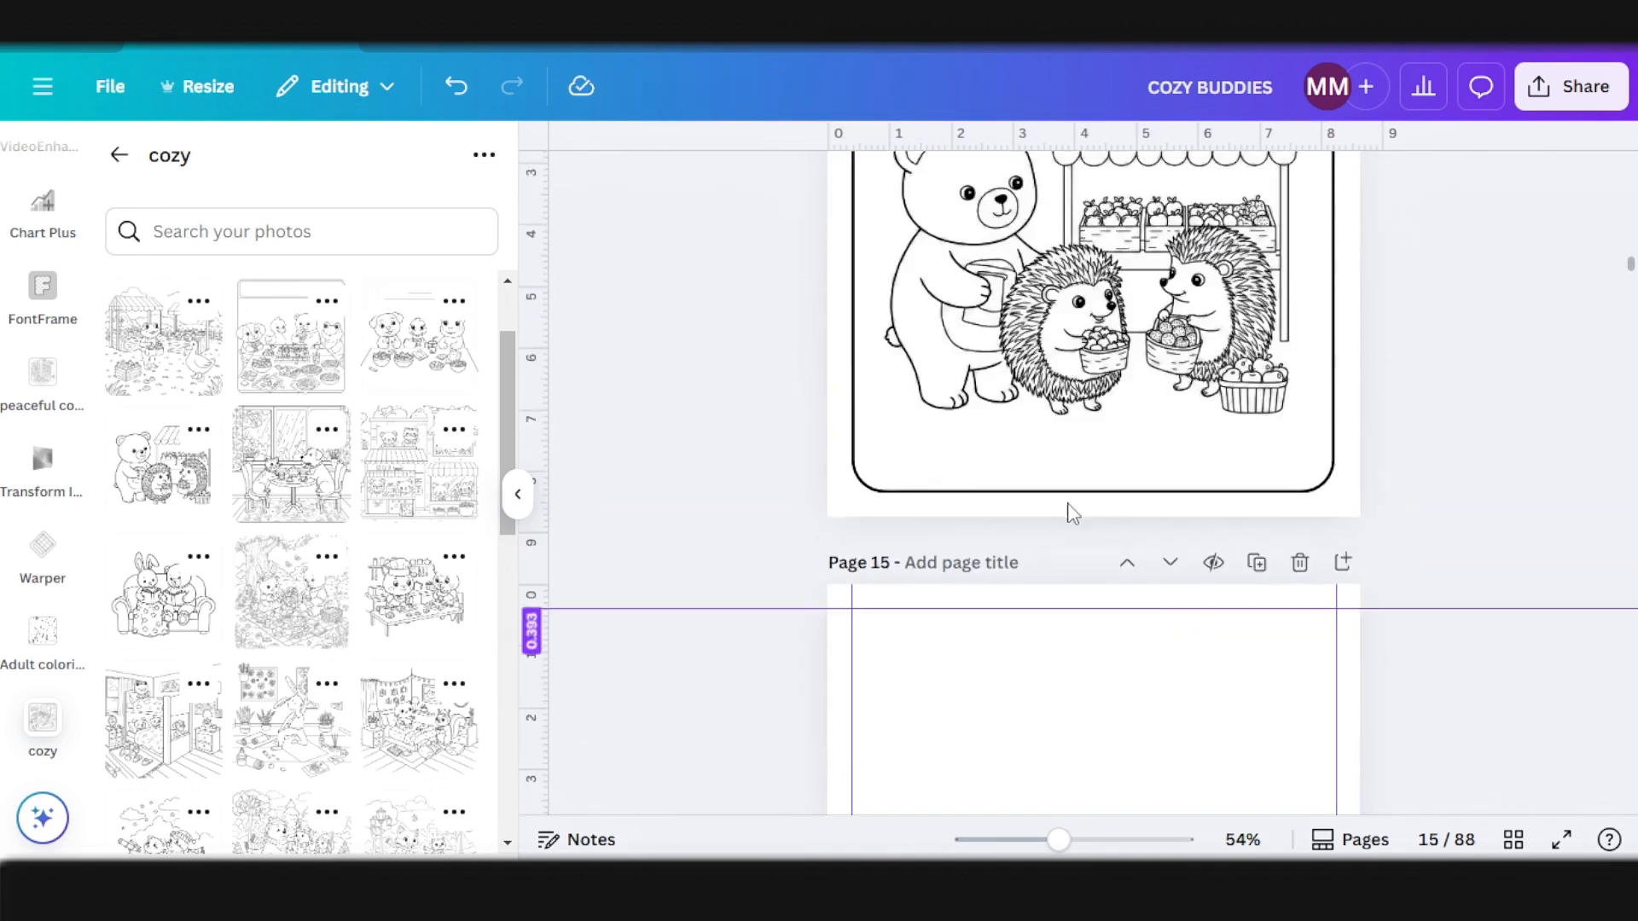
{"action": "scroll", "coordinate": [1160, 622], "scroll_direction": "down", "scroll_amount": 8}
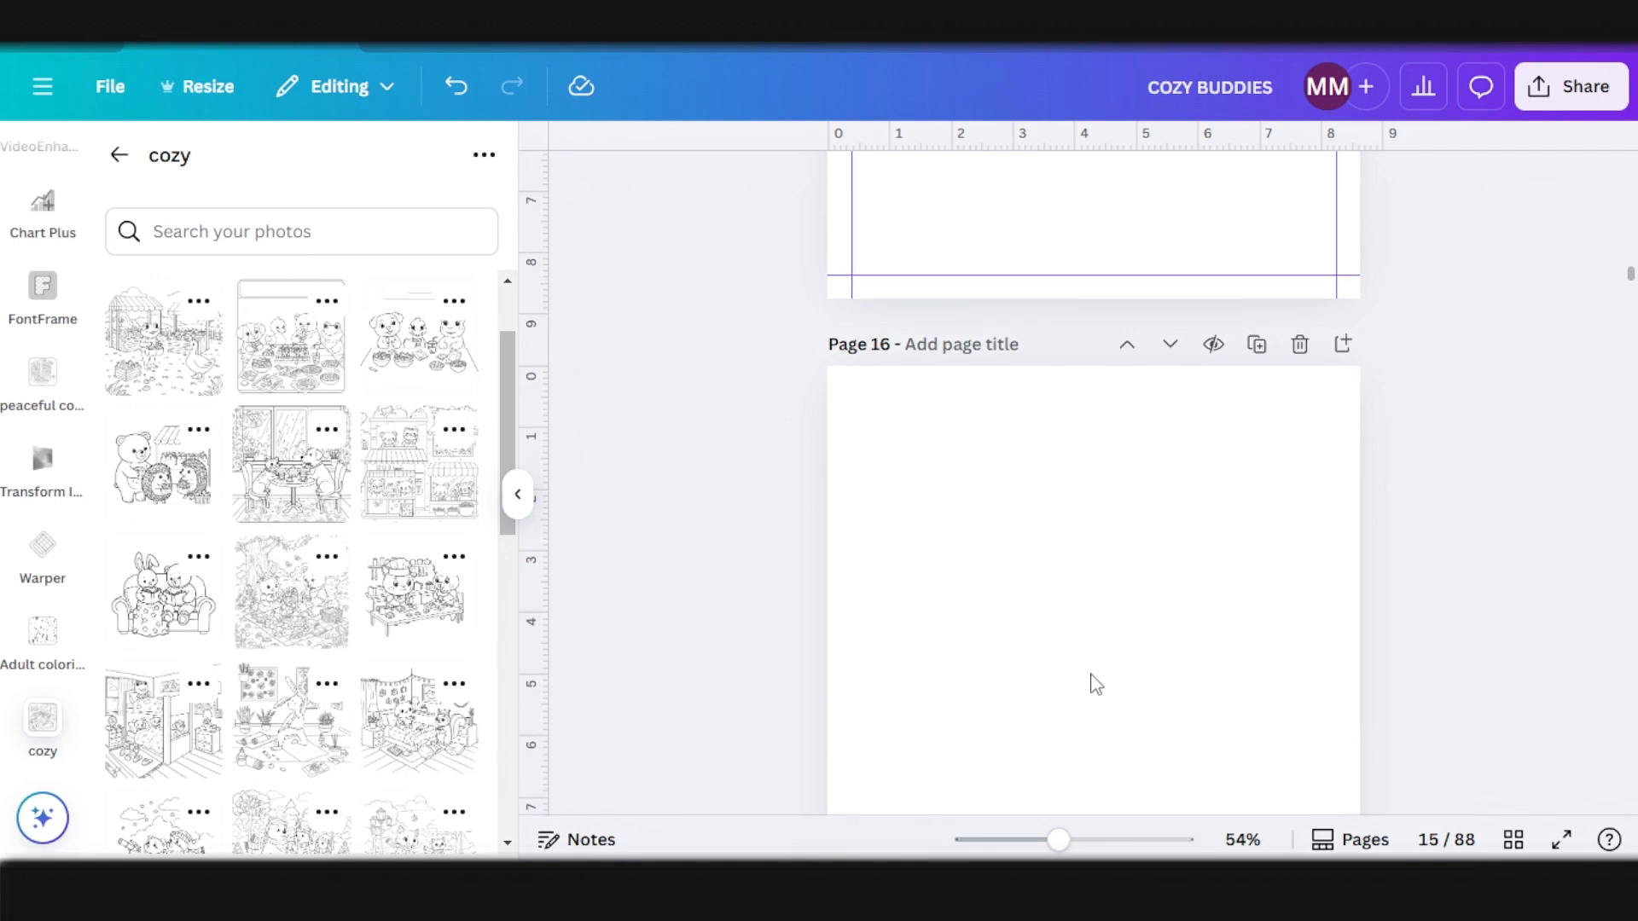
{"action": "left_click", "coordinate": [833, 751]}
{"action": "left_click", "coordinate": [291, 591]}
{"action": "scroll", "coordinate": [1189, 614], "scroll_direction": "down", "scroll_amount": 1}
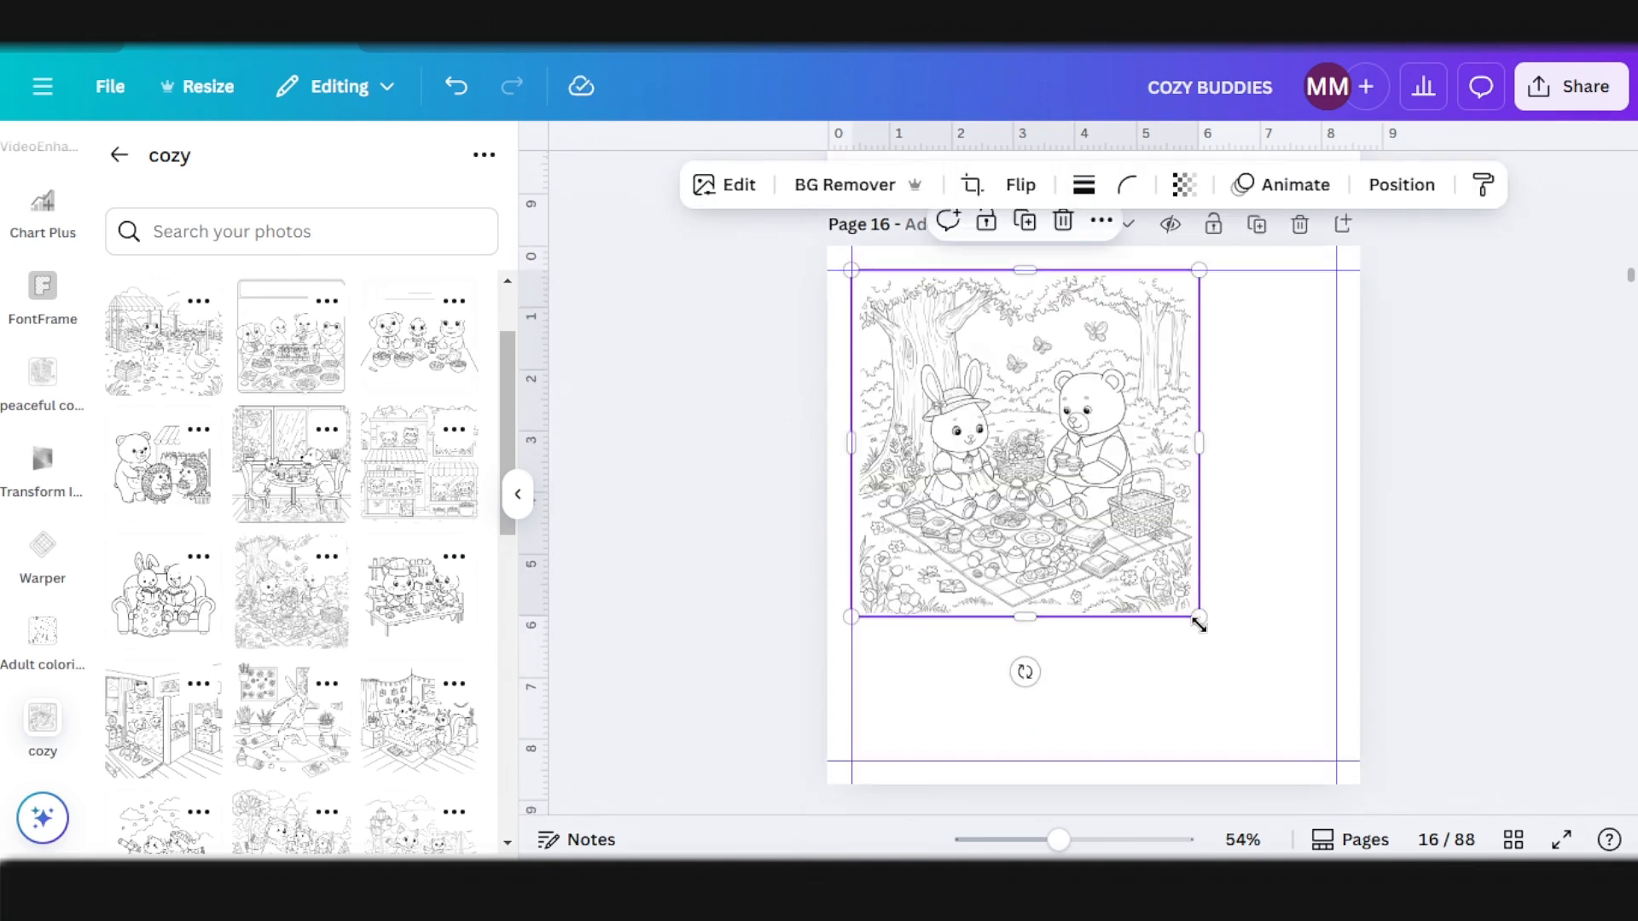
{"action": "left_click_drag", "start_coordinate": [1192, 614], "coordinate": [1336, 755]}
Step: Copy the border style of the page 14 market stall illustration onto the picnic illustration on page 16
{"action": "scroll", "coordinate": [1188, 512], "scroll_direction": "up", "scroll_amount": 8}
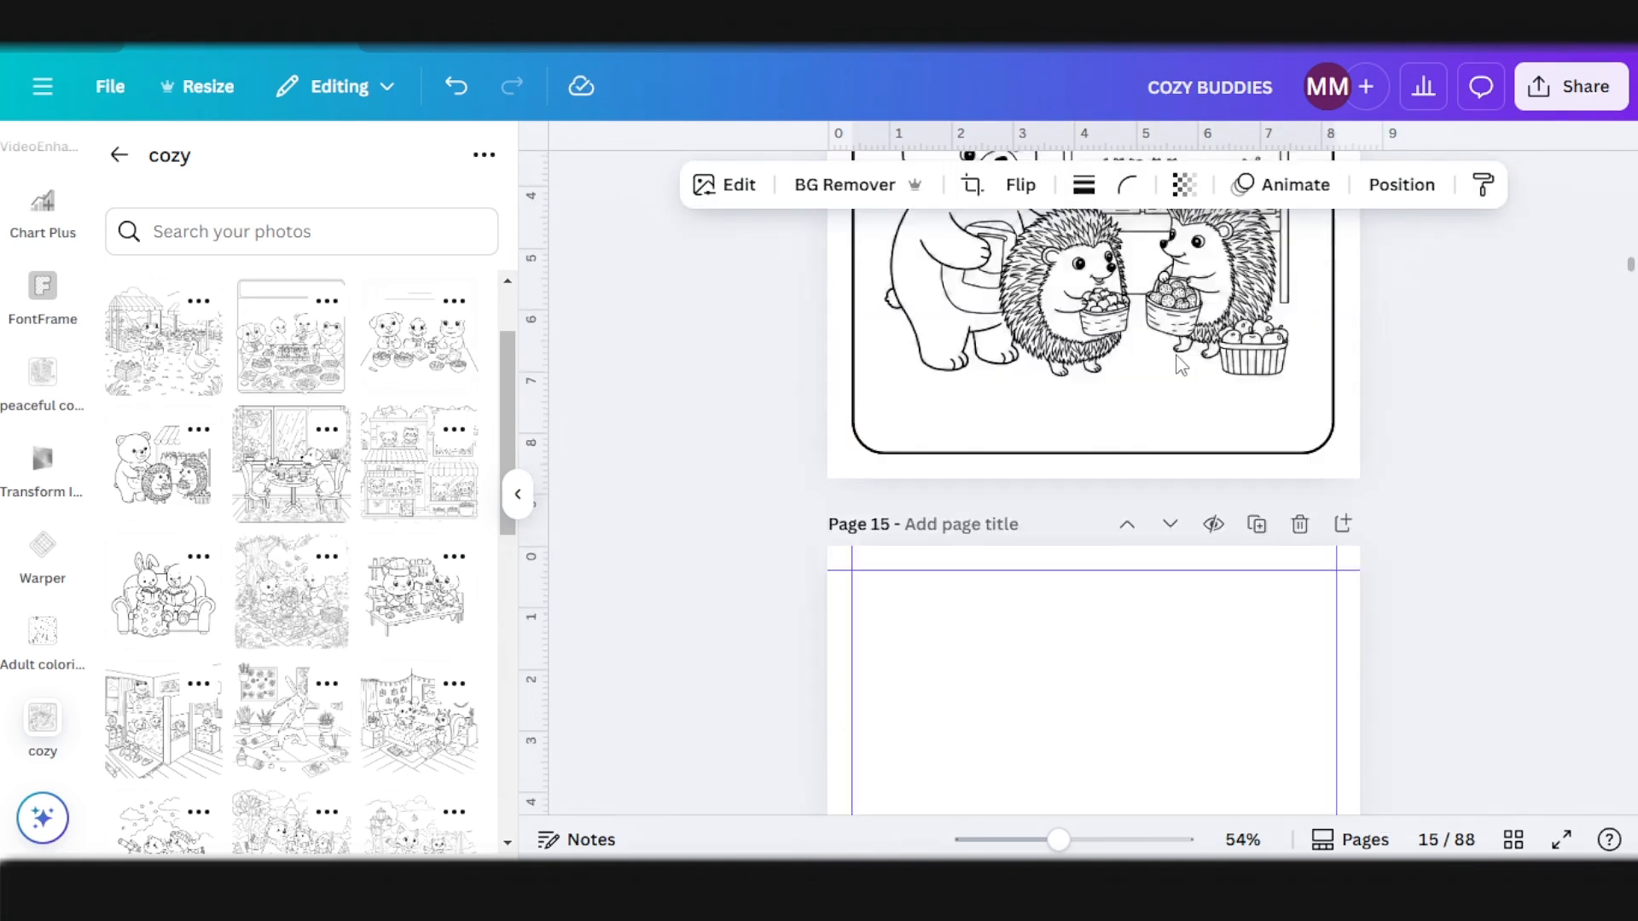
{"action": "left_click", "coordinate": [1100, 331]}
{"action": "left_click", "coordinate": [1505, 184]}
{"action": "scroll", "coordinate": [1119, 625], "scroll_direction": "down", "scroll_amount": 5}
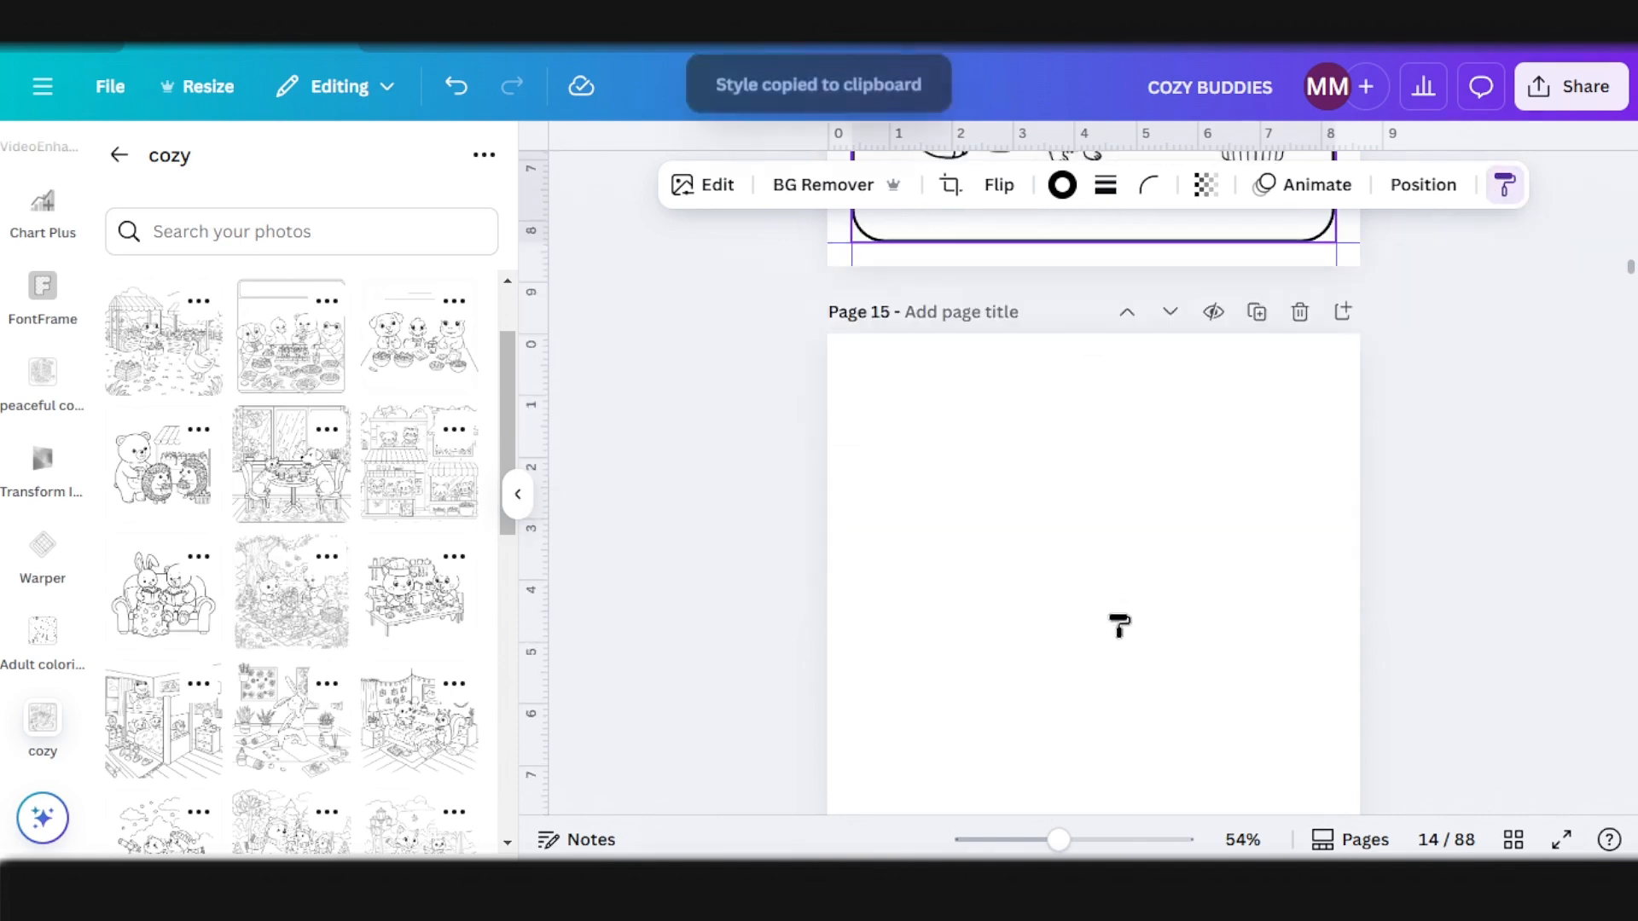
{"action": "scroll", "coordinate": [1075, 701], "scroll_direction": "down", "scroll_amount": 5}
{"action": "left_click", "coordinate": [1151, 519]}
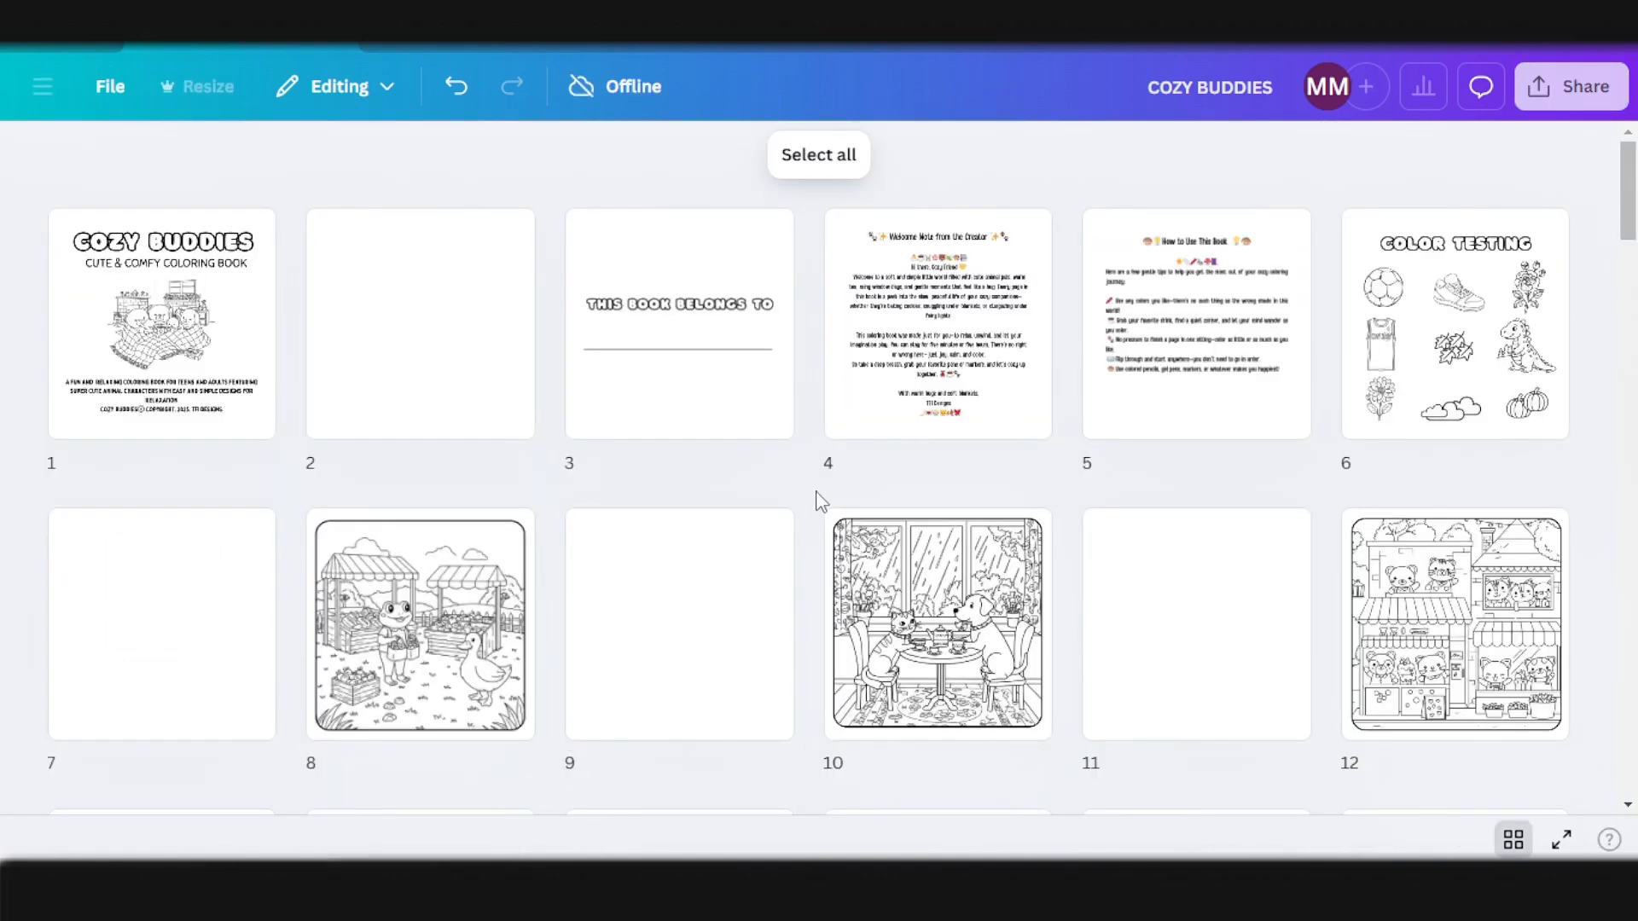
Step: Review the assembled book from the title and introduction pages through the last illustrations, checking the alternating blank pages
{"action": "scroll", "coordinate": [1109, 401], "scroll_direction": "down", "scroll_amount": 3}
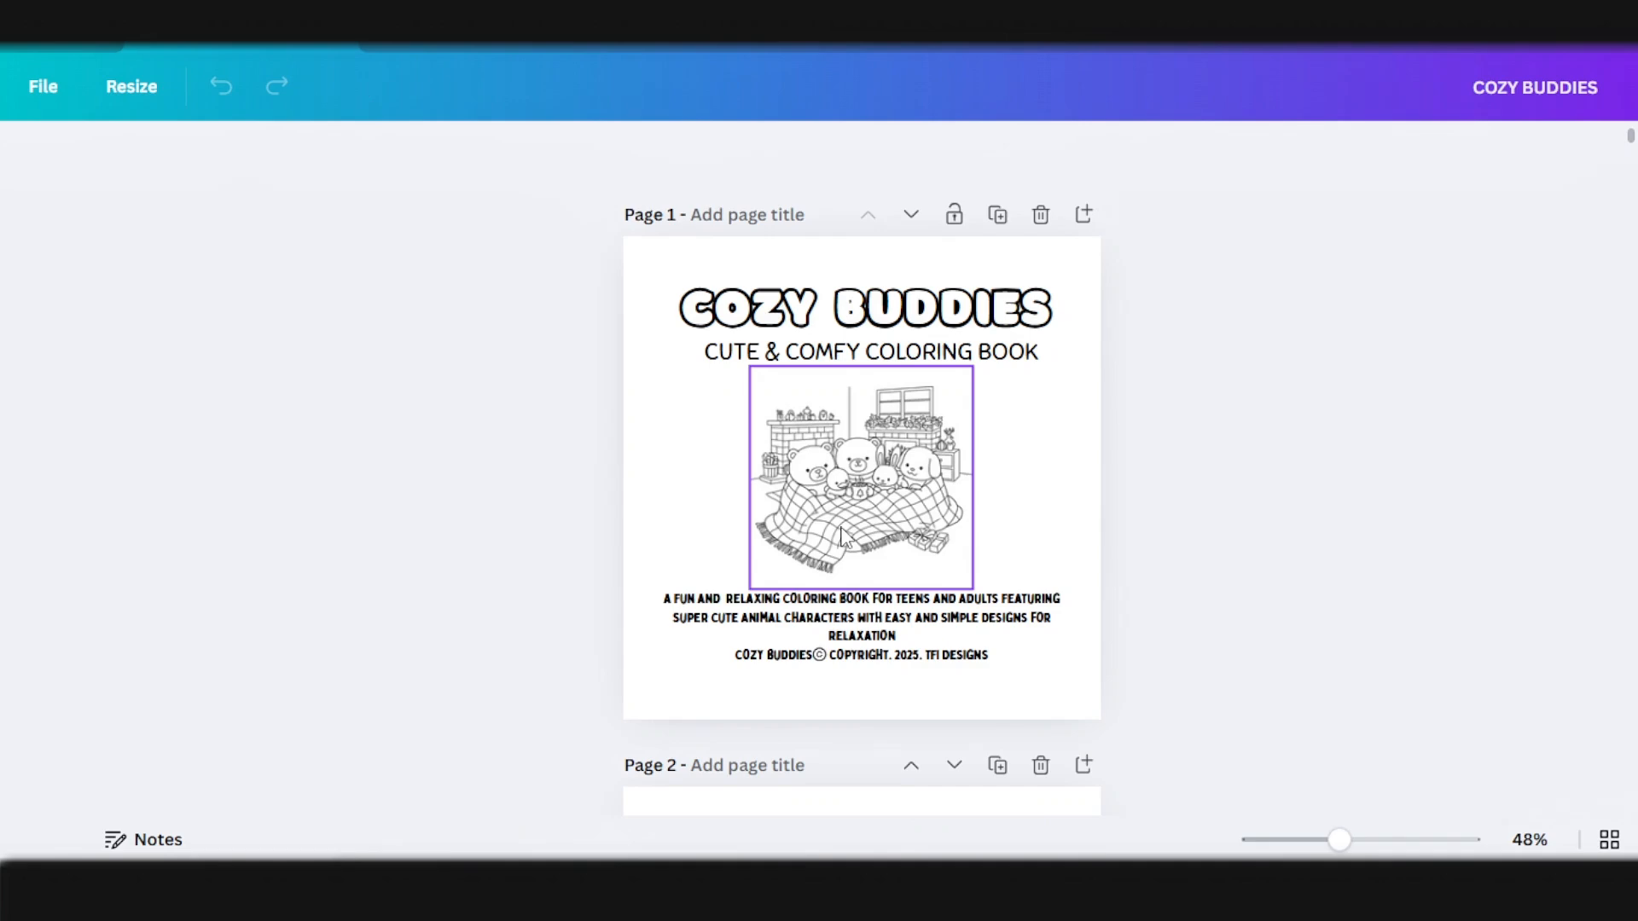
{"action": "scroll", "coordinate": [1228, 355], "scroll_direction": "down", "scroll_amount": 3}
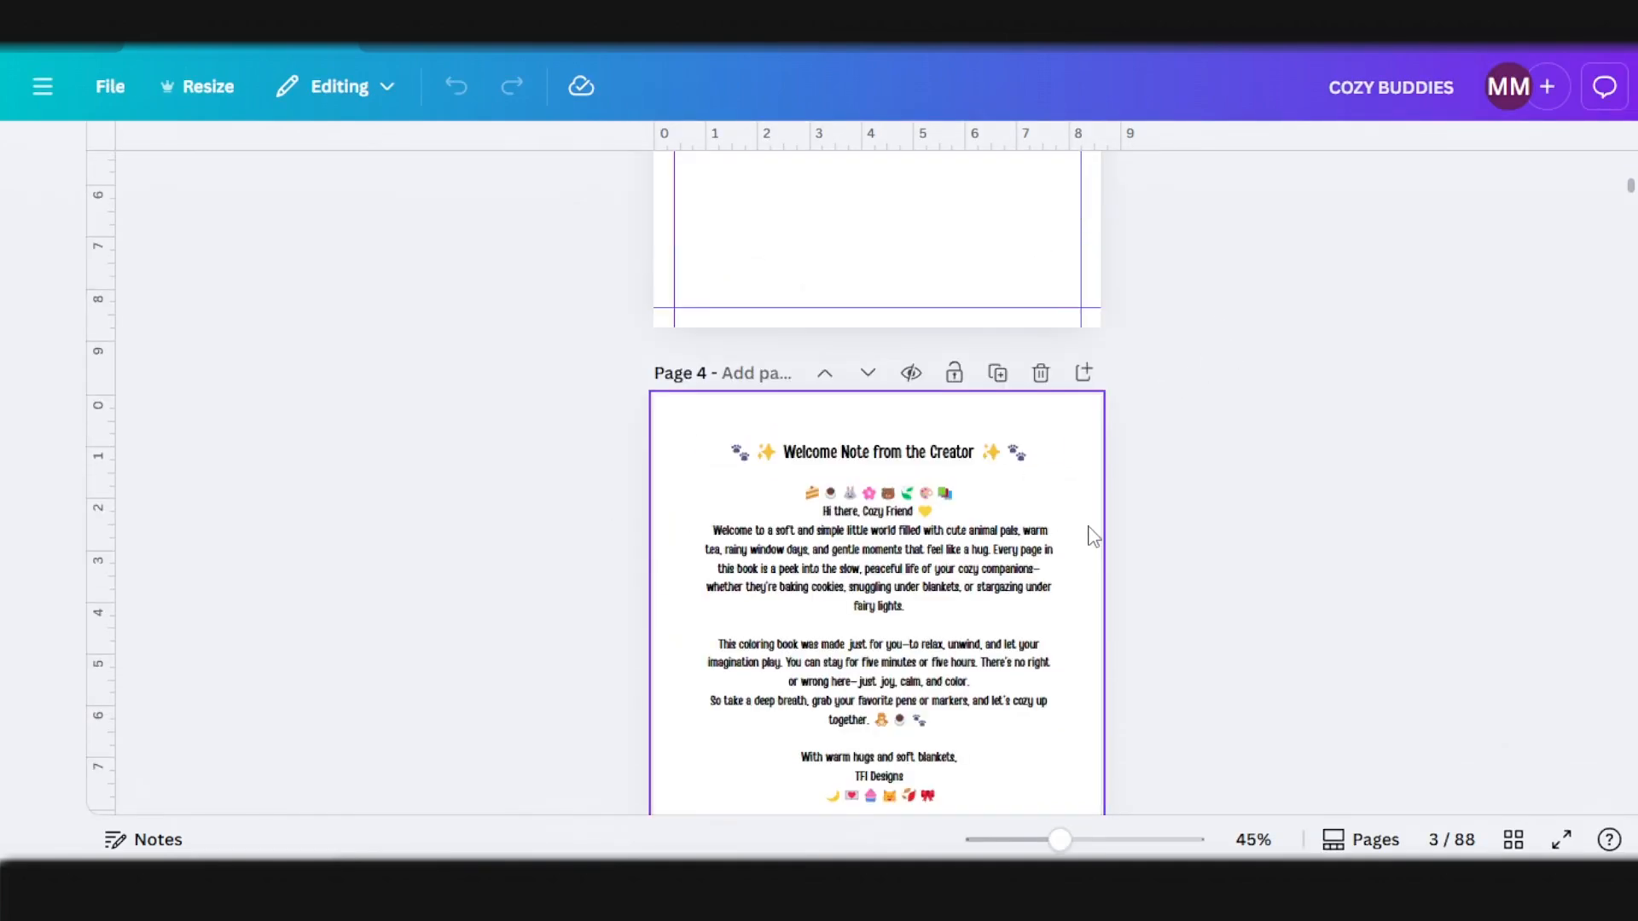
{"action": "scroll", "coordinate": [1145, 549], "scroll_direction": "down", "scroll_amount": 10}
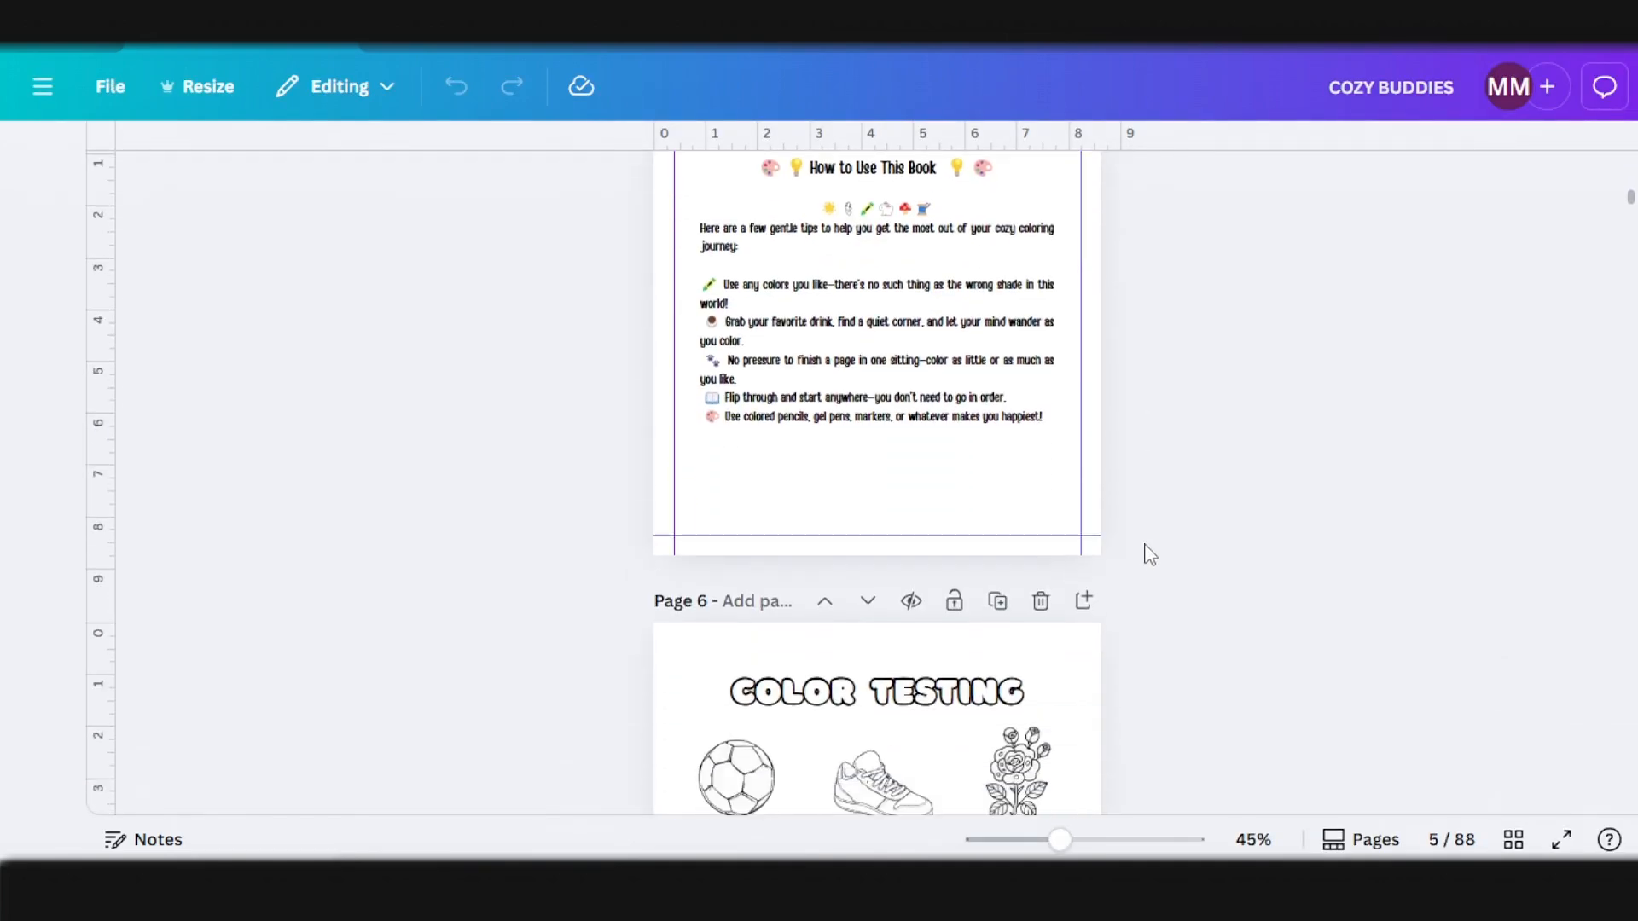
{"action": "scroll", "coordinate": [1147, 563], "scroll_direction": "down", "scroll_amount": 15}
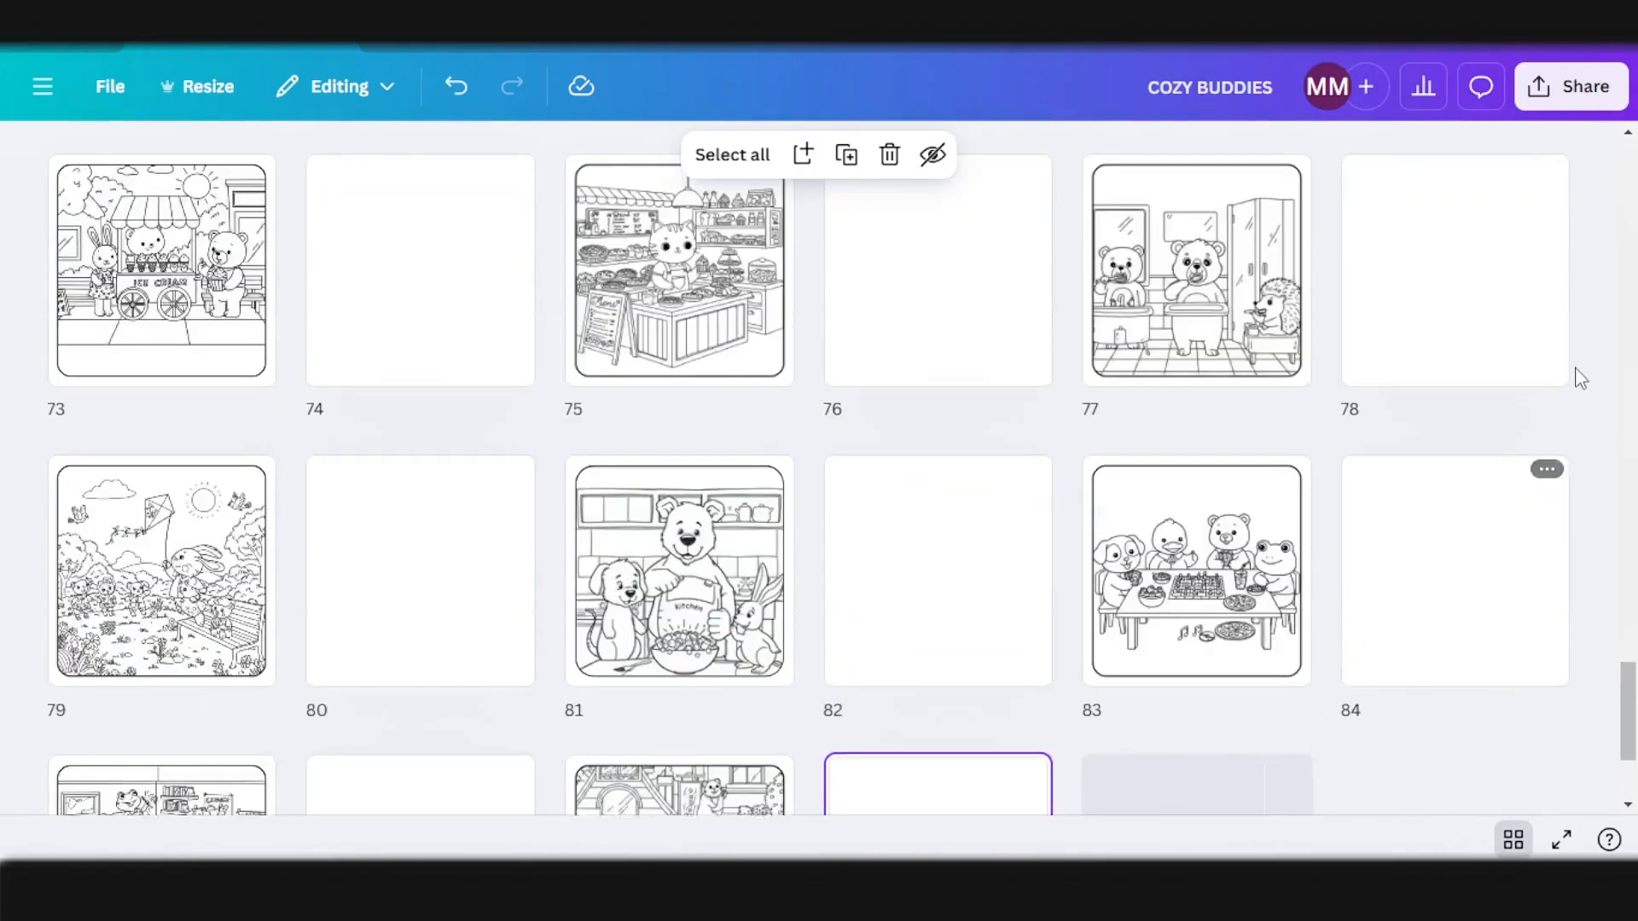
{"action": "scroll", "coordinate": [1550, 380], "scroll_direction": "down", "scroll_amount": 2}
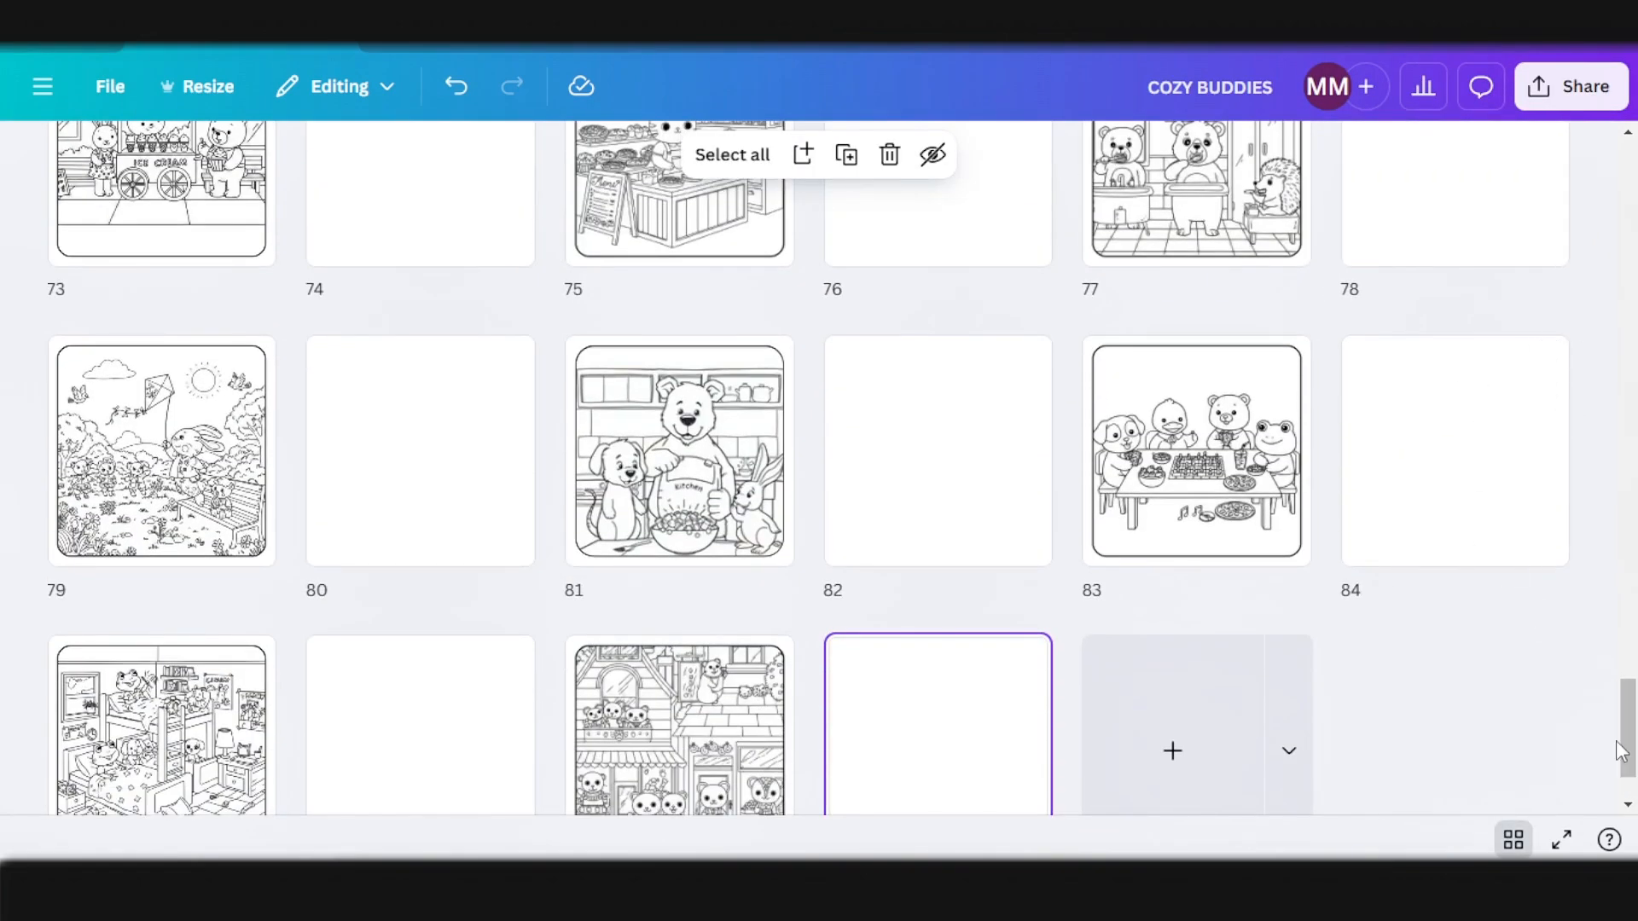
{"action": "left_click_drag", "start_coordinate": [1628, 725], "coordinate": [1611, 289]}
{"action": "scroll", "coordinate": [1611, 288], "scroll_direction": "up", "scroll_amount": 8}
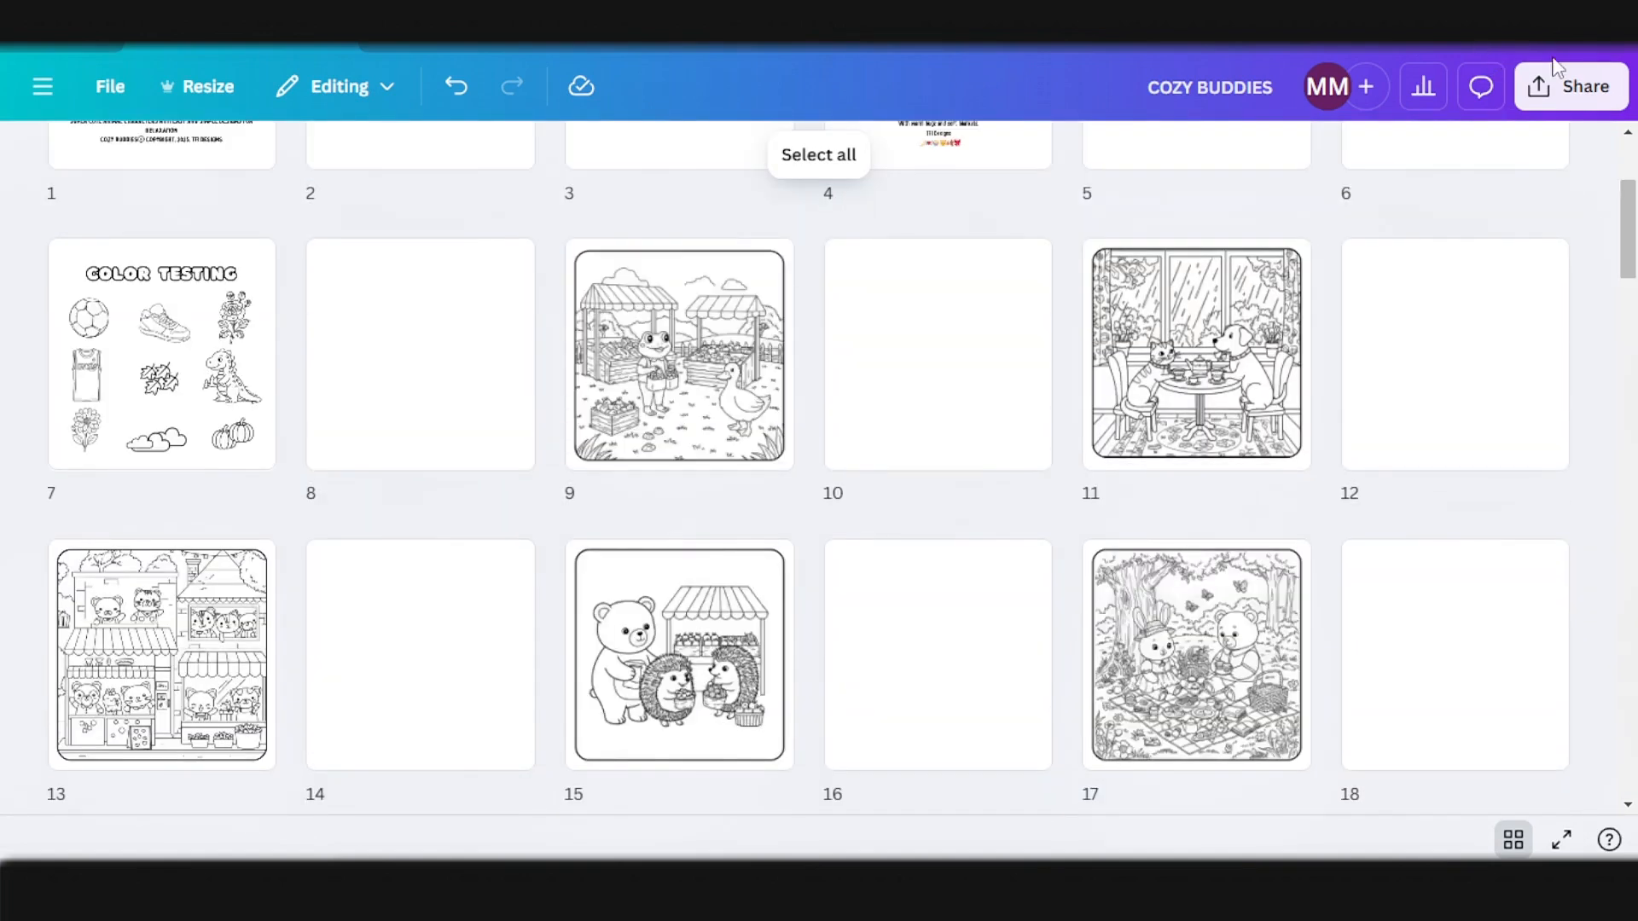
Step: Download pages 1–88 as a flattened PDF Print file with the CMYK (best for professional printing) color profile
{"action": "left_click", "coordinate": [1565, 86]}
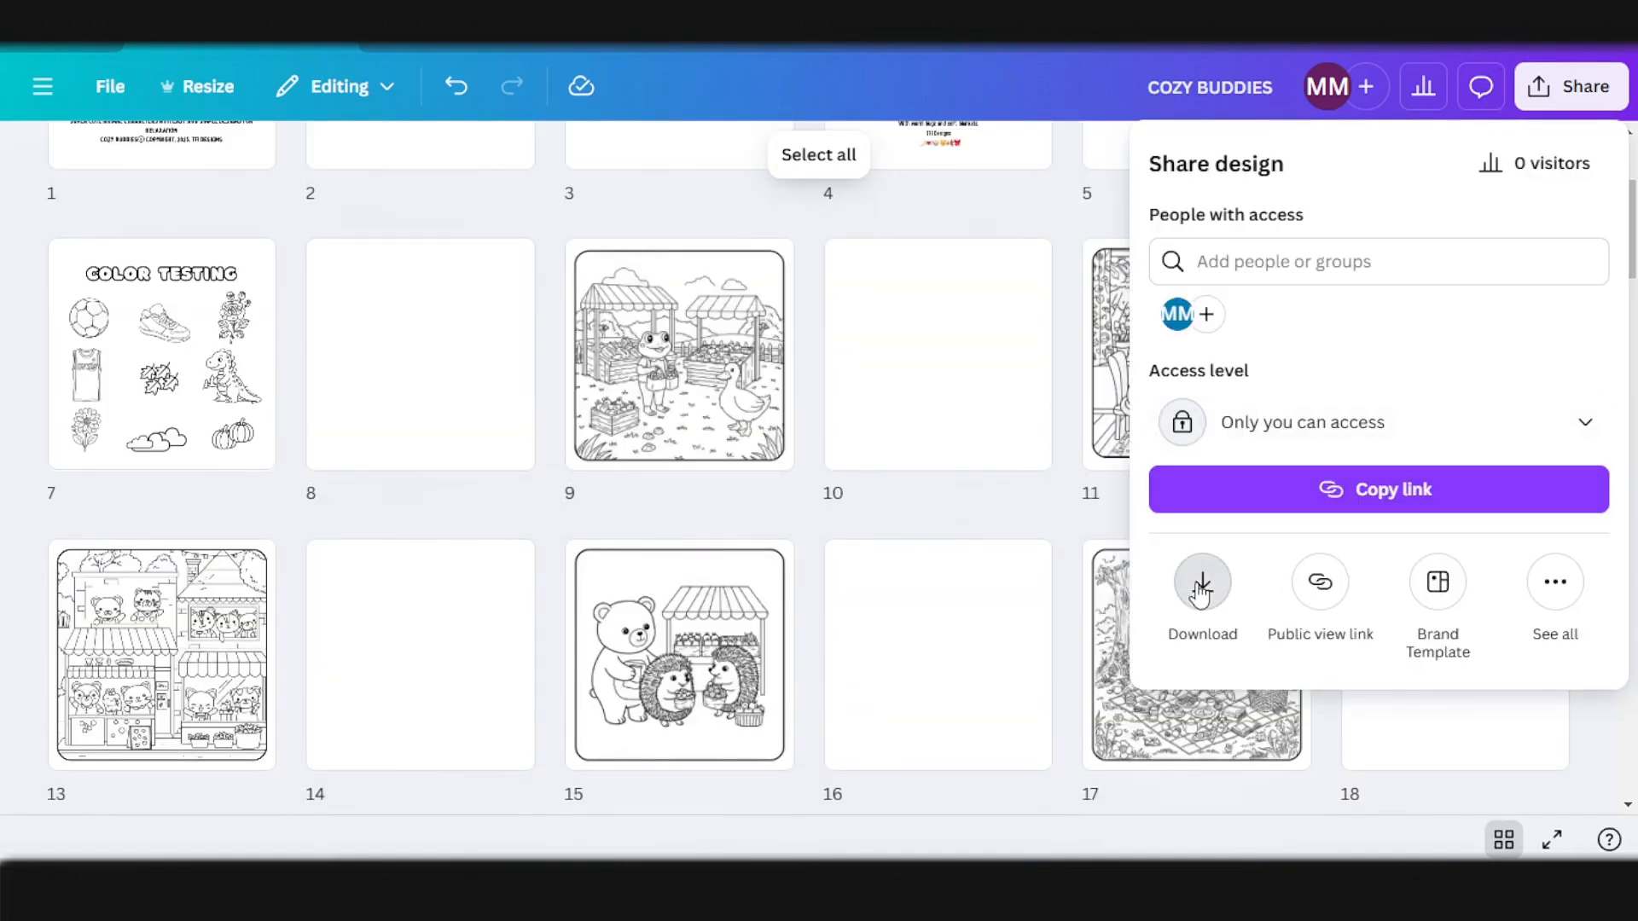
{"action": "left_click", "coordinate": [1202, 583]}
{"action": "left_click", "coordinate": [1285, 260]}
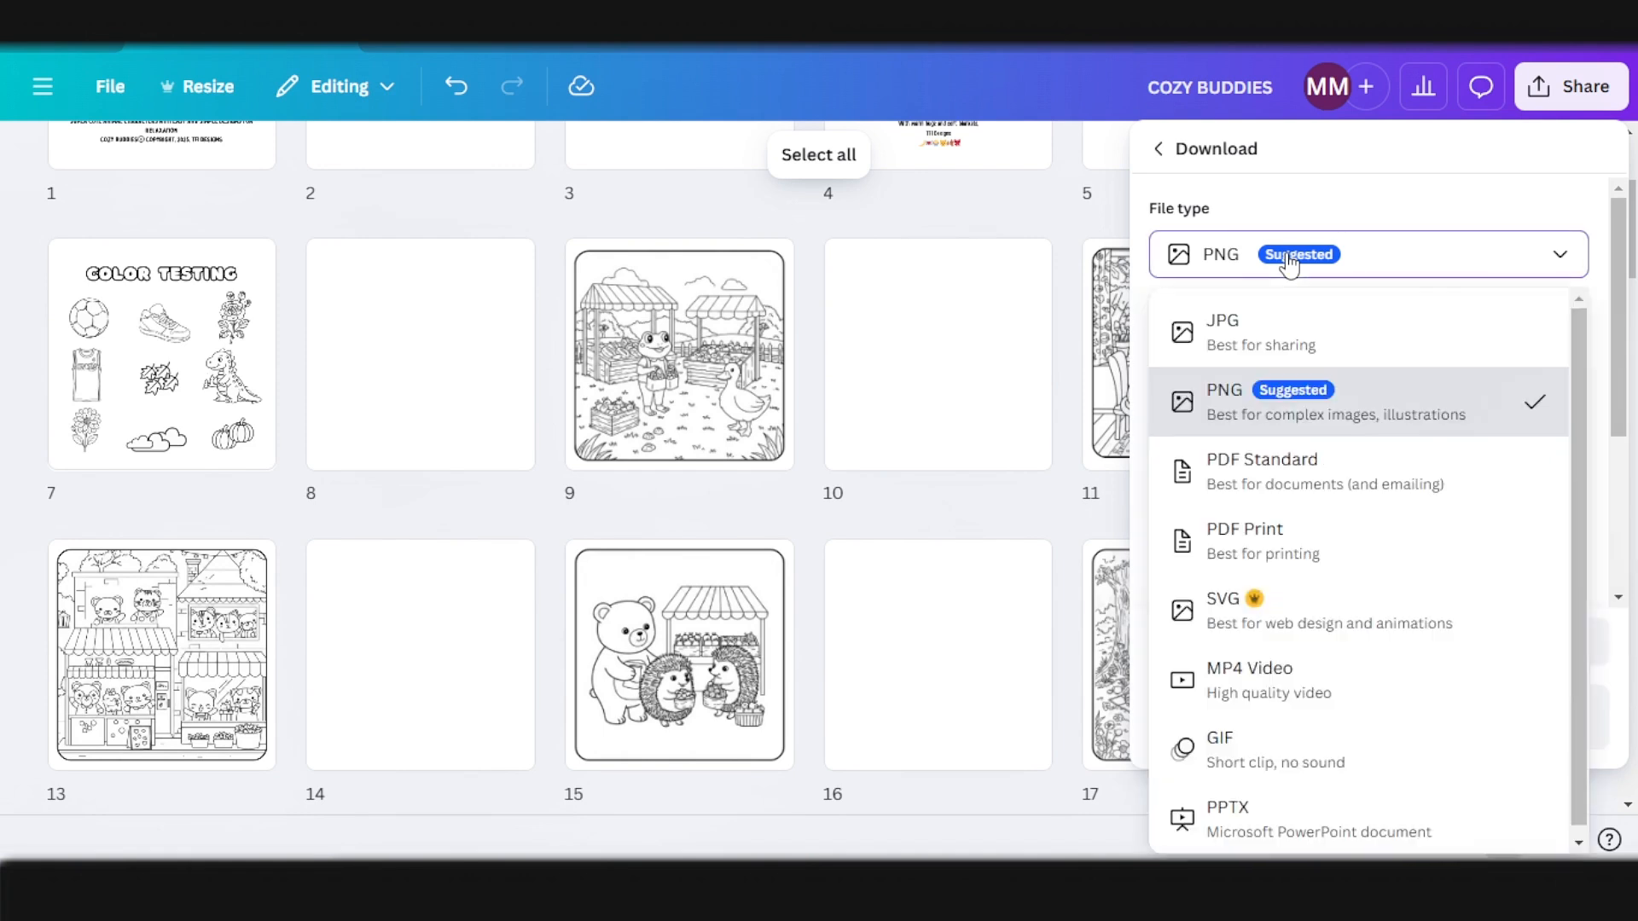
{"action": "left_click", "coordinate": [1290, 553]}
{"action": "left_click", "coordinate": [1163, 336]}
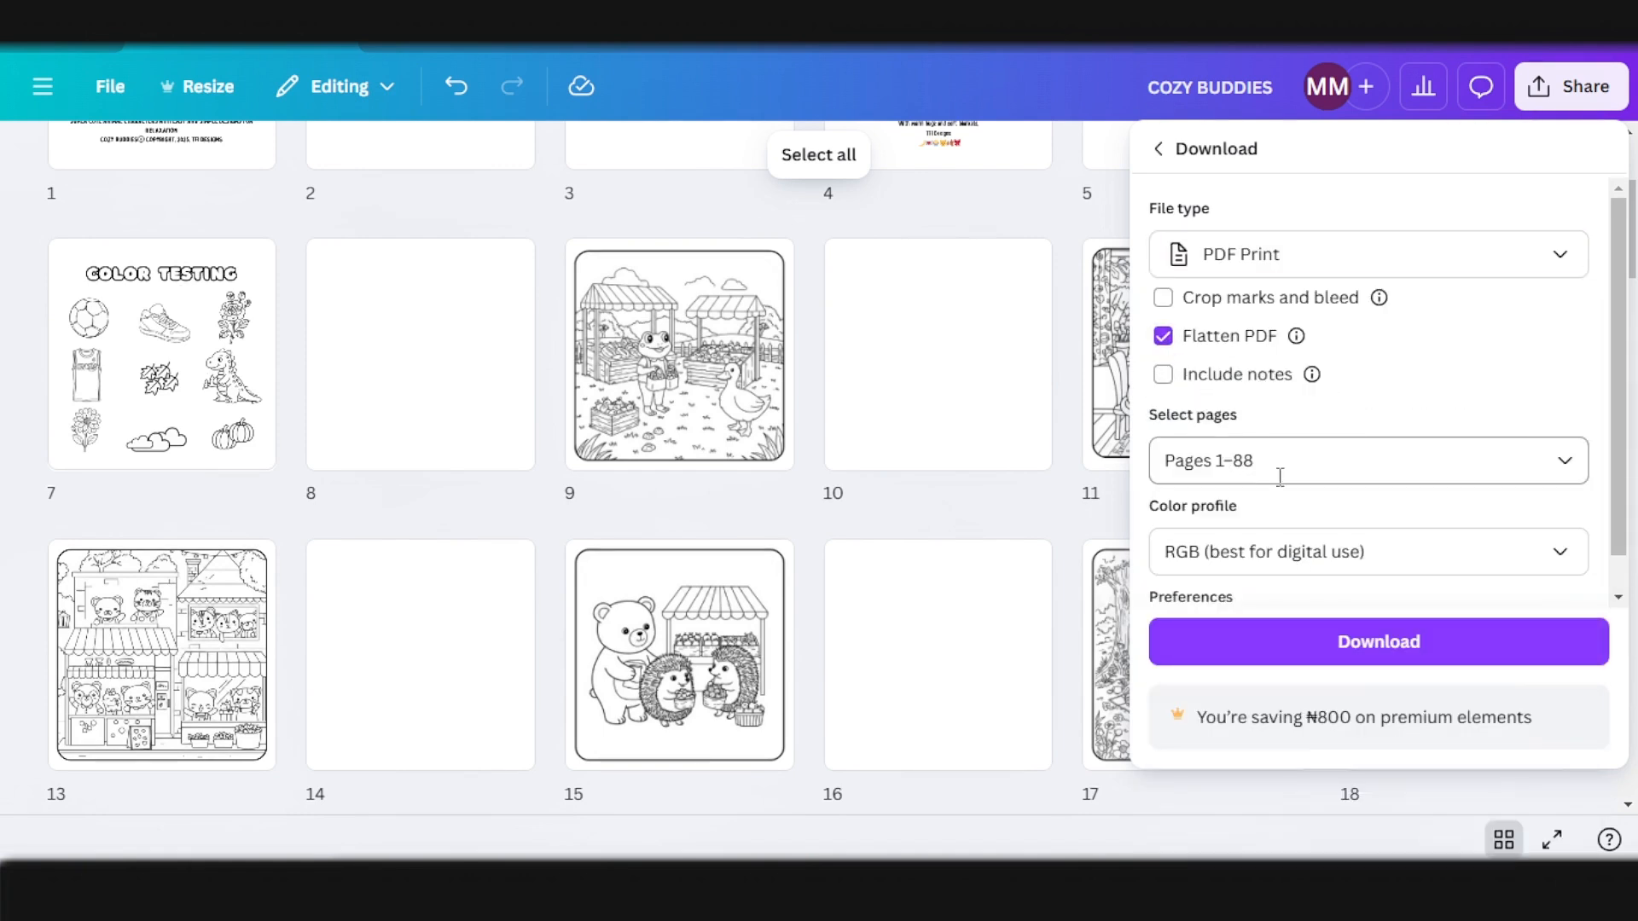
{"action": "left_click", "coordinate": [1282, 553]}
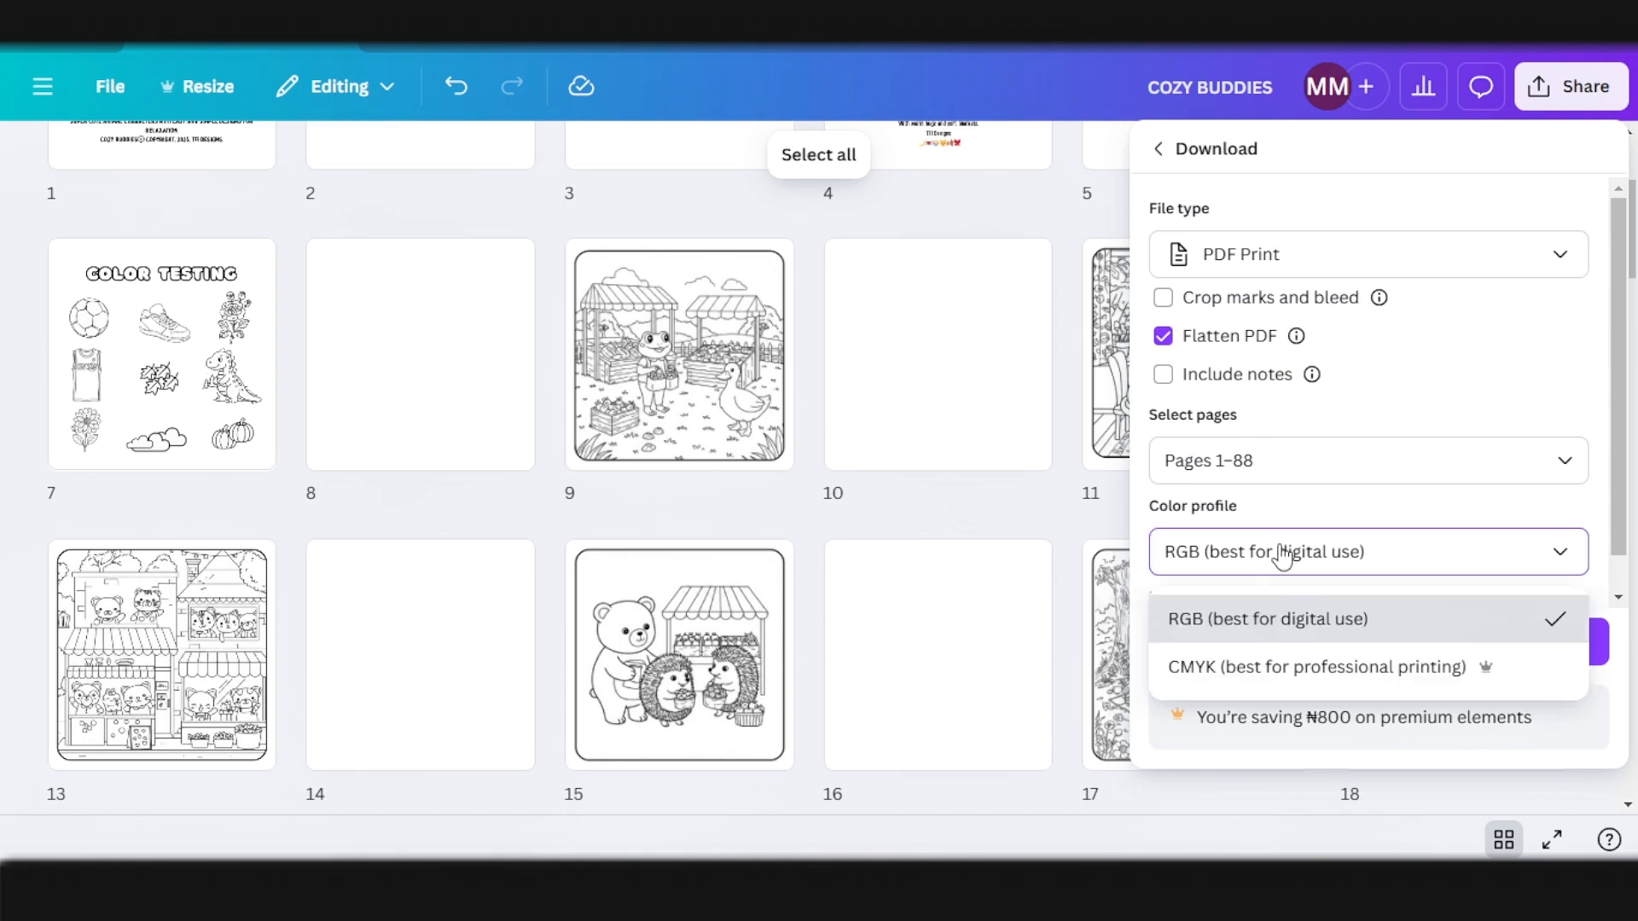
{"action": "left_click", "coordinate": [1268, 669]}
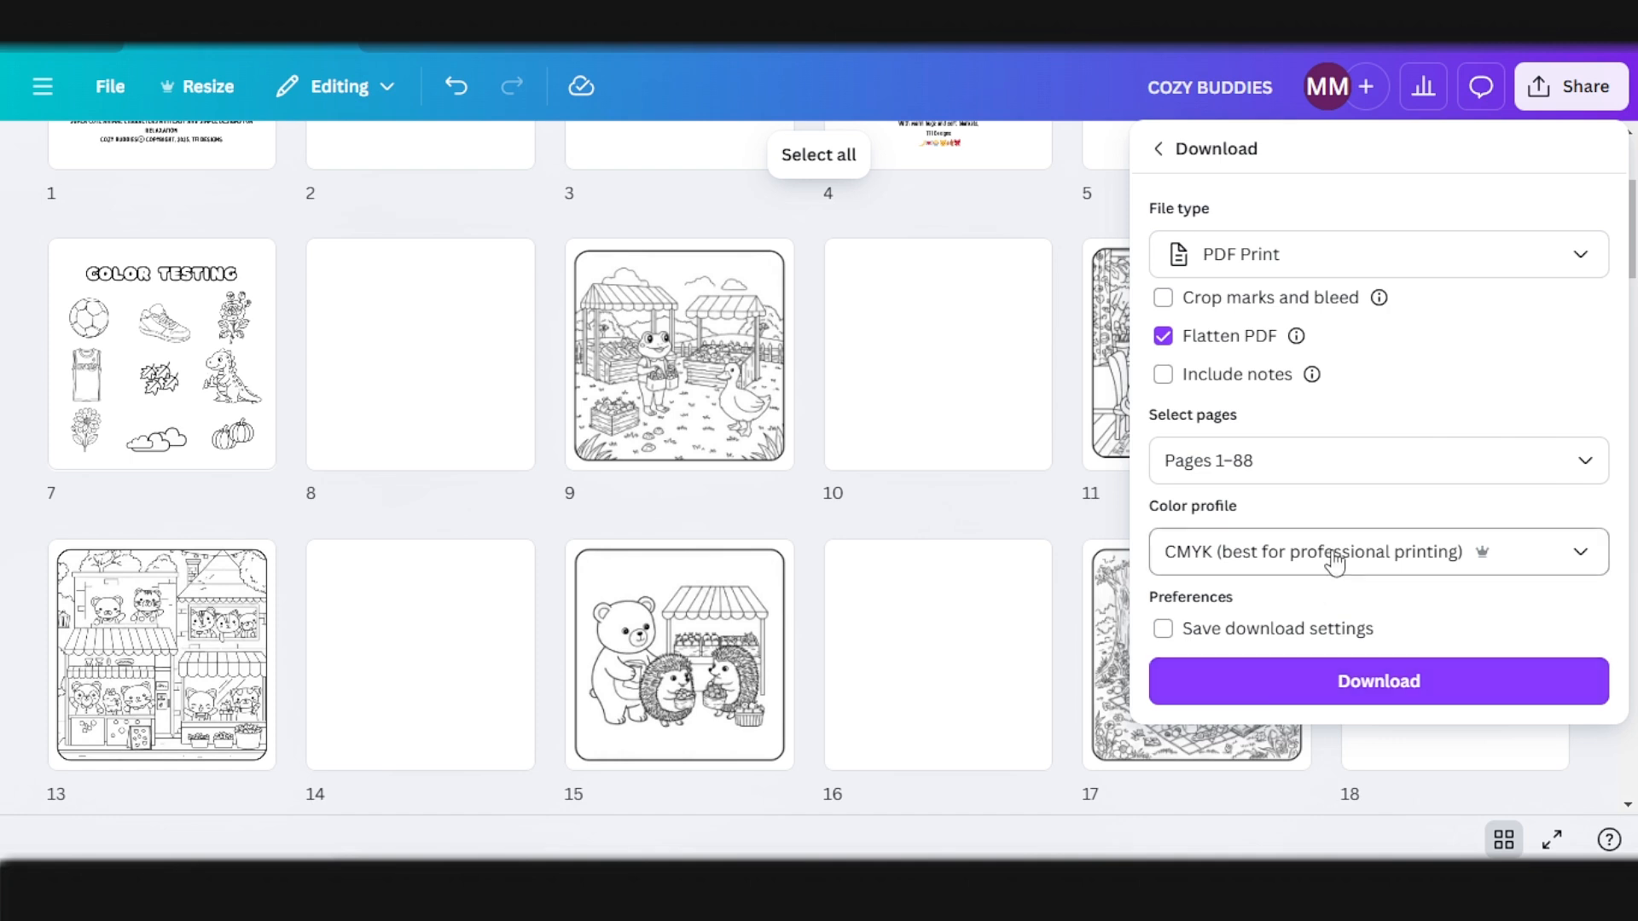
{"action": "left_click", "coordinate": [1328, 676]}
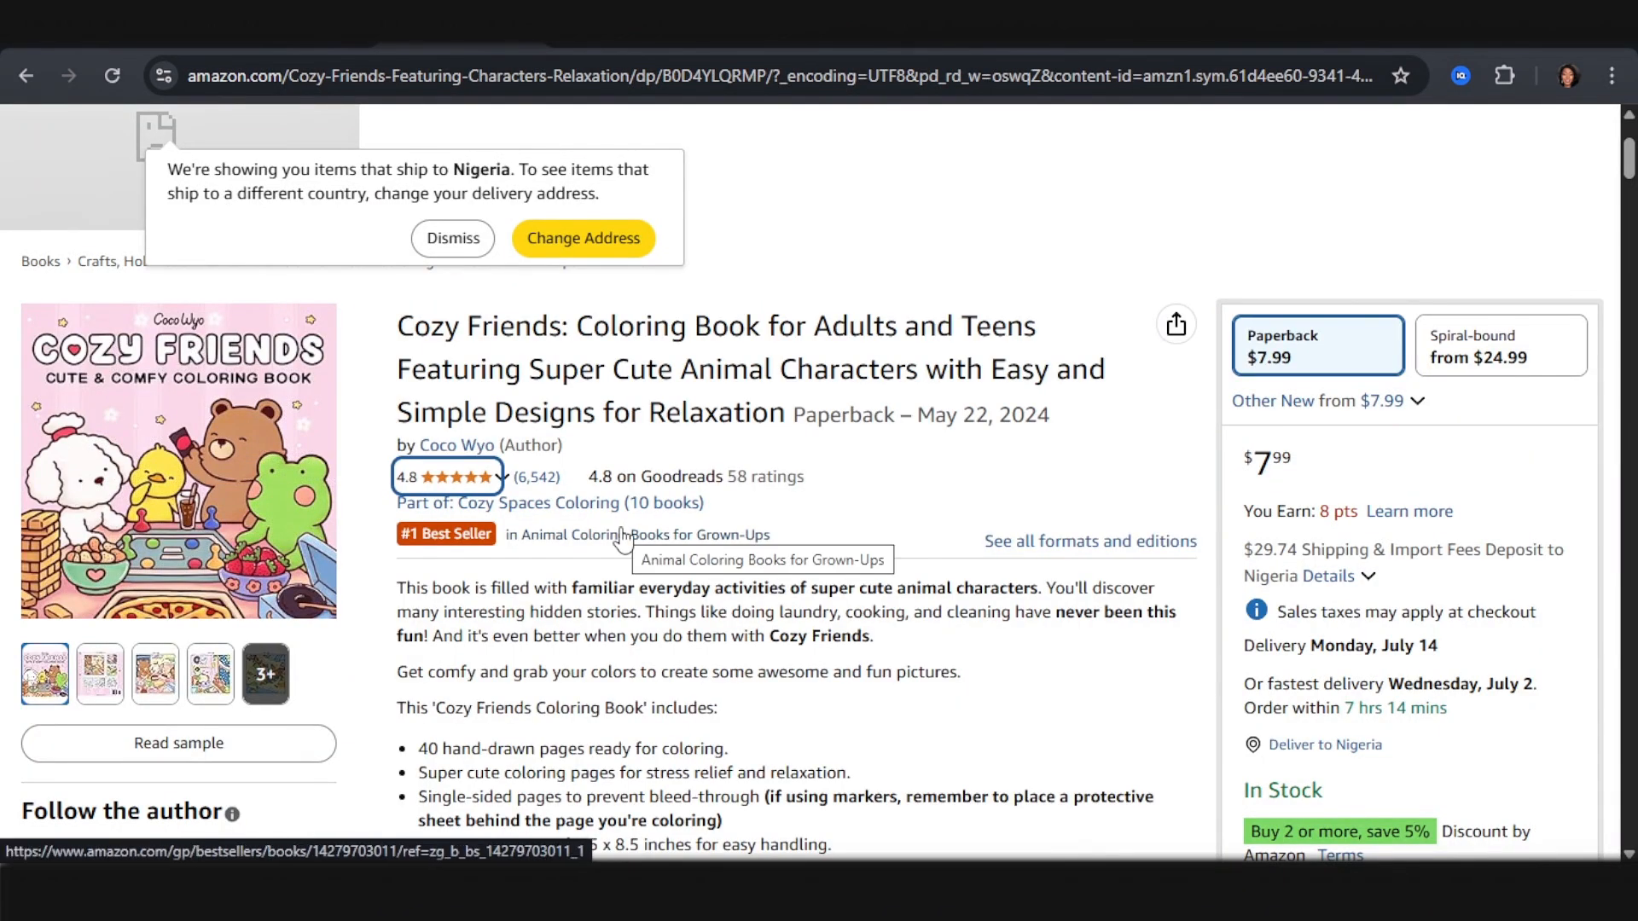
Step: Switch to the ChatGPT conversation and select the suggested AI prompt for the full-color coloring book cover
{"action": "left_click", "coordinate": [955, 30]}
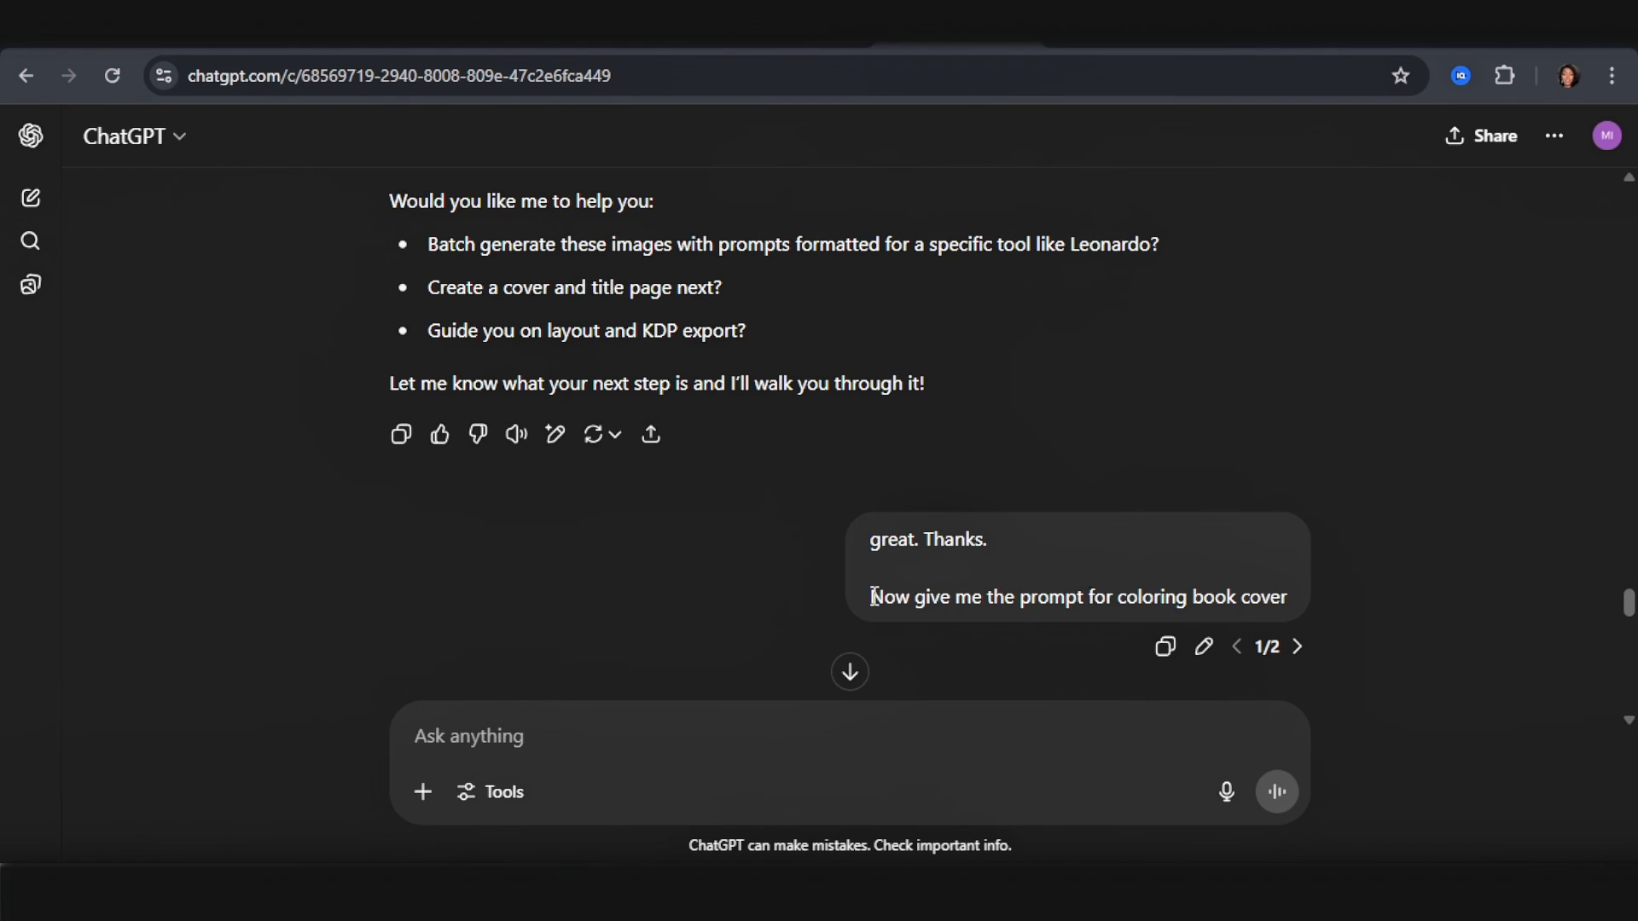
{"action": "scroll", "coordinate": [636, 603], "scroll_direction": "down", "scroll_amount": 3}
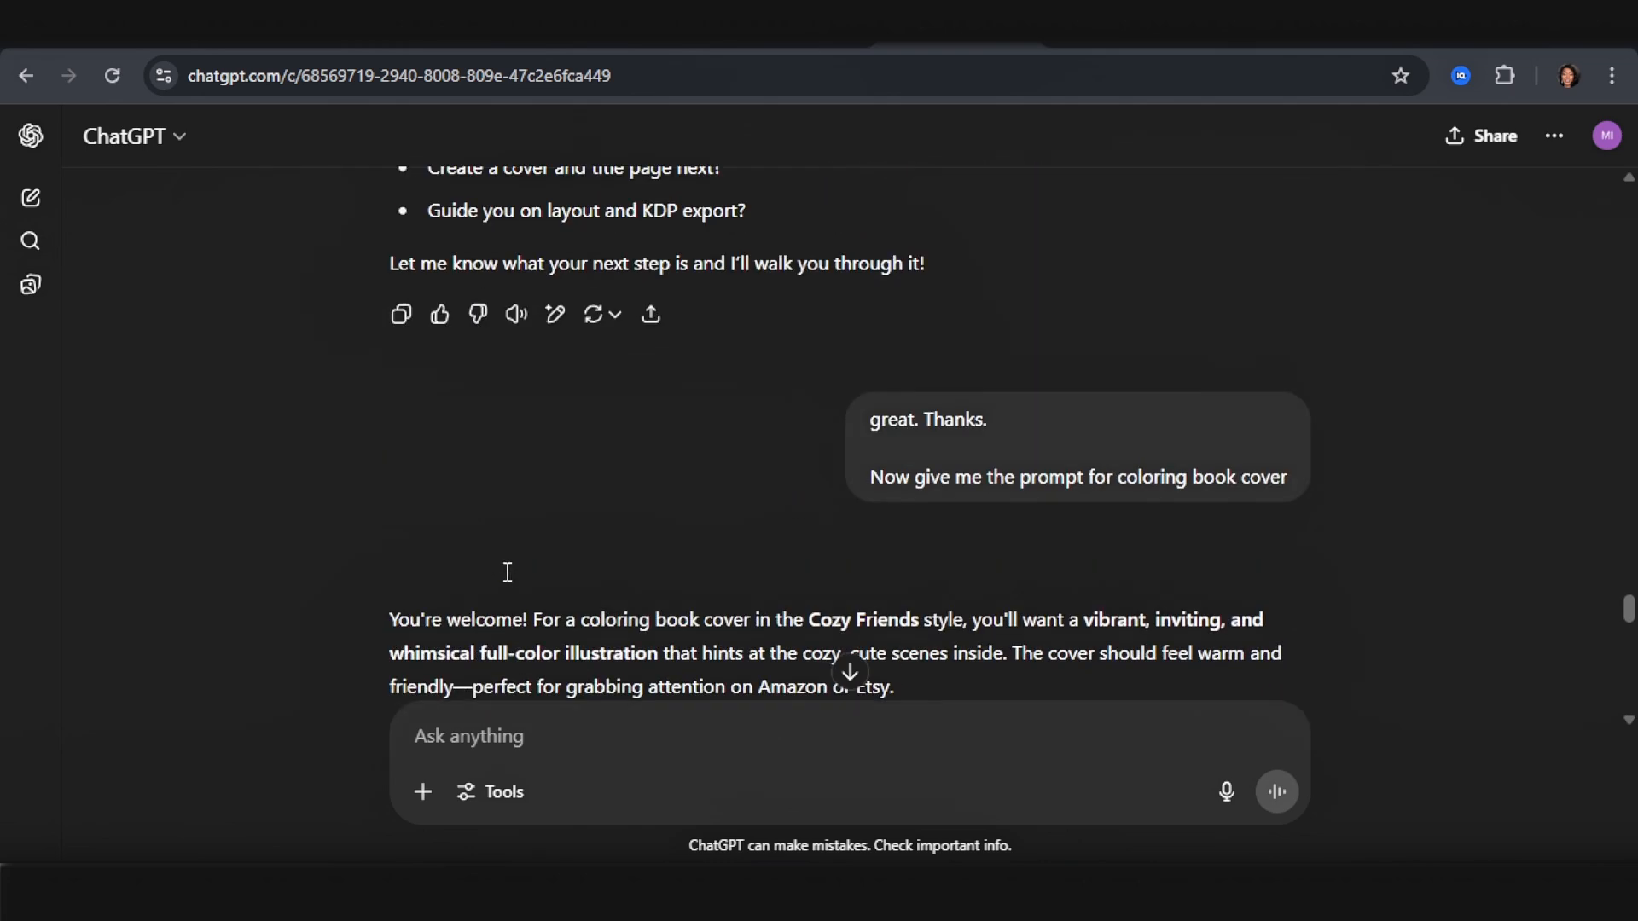
{"action": "scroll", "coordinate": [614, 608], "scroll_direction": "down", "scroll_amount": 5}
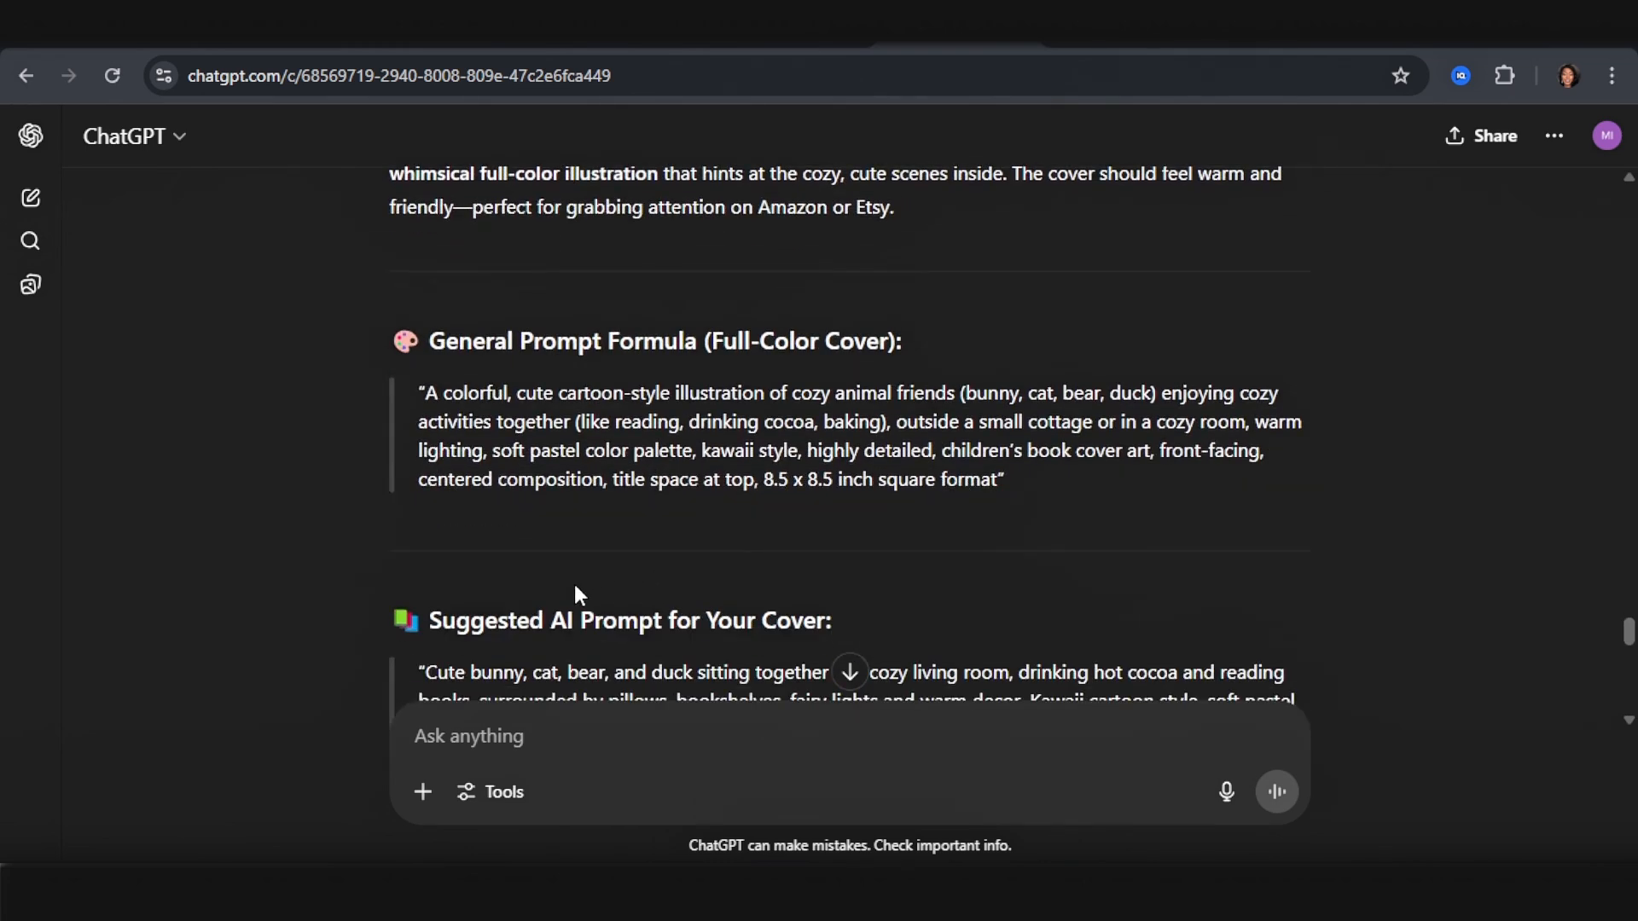
{"action": "scroll", "coordinate": [561, 620], "scroll_direction": "down", "scroll_amount": 1}
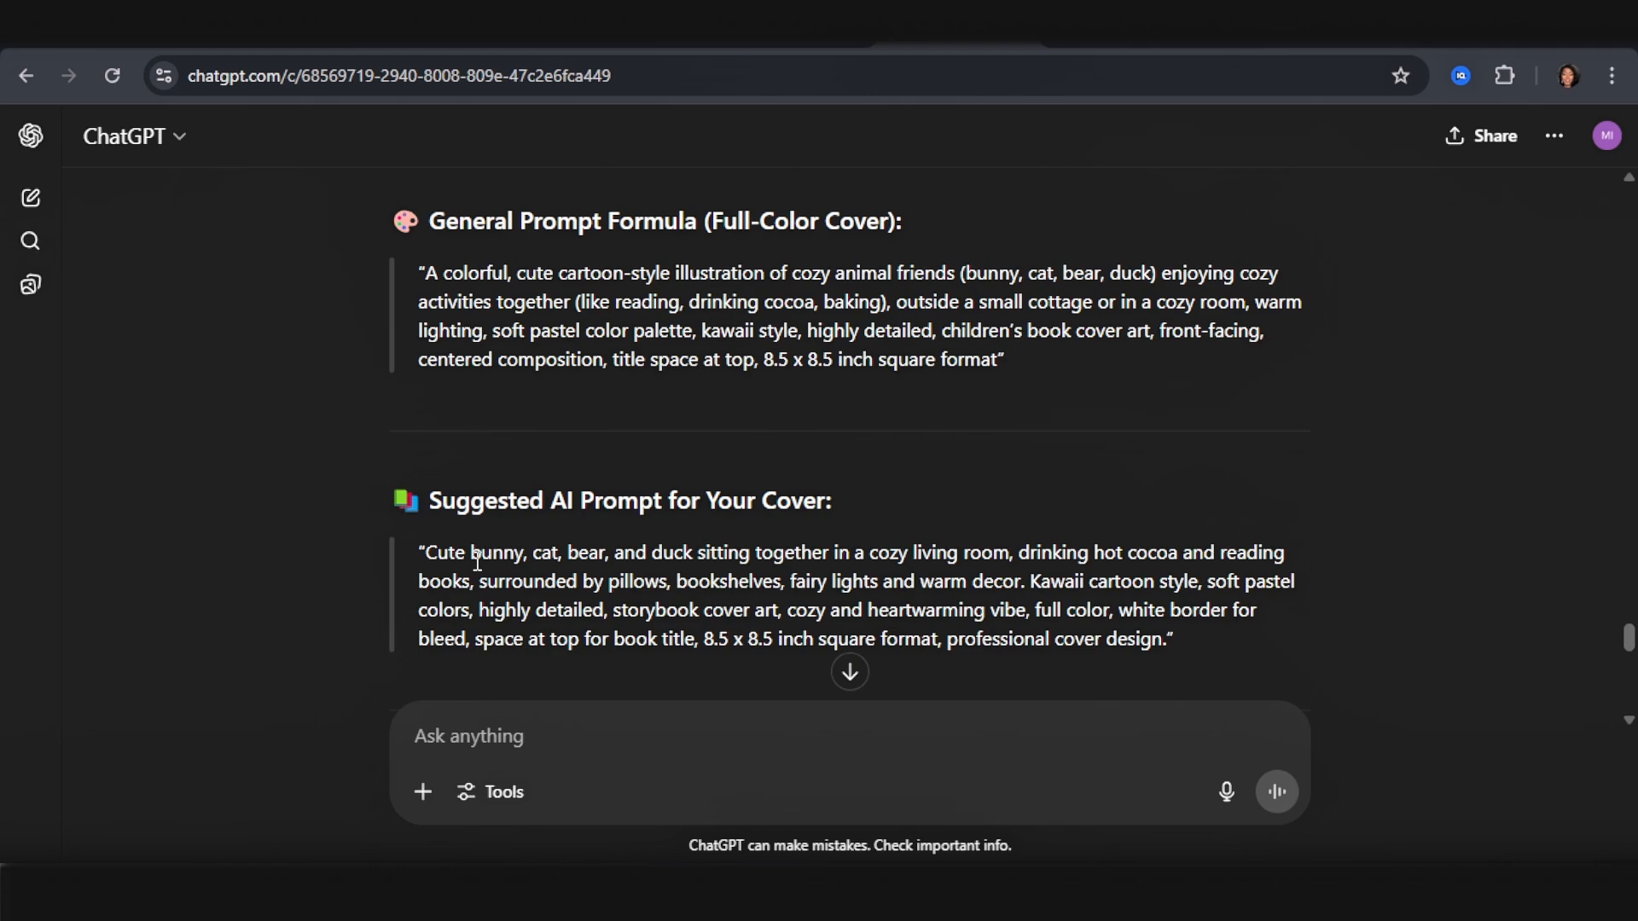
{"action": "left_click_drag", "start_coordinate": [426, 553], "coordinate": [1177, 642]}
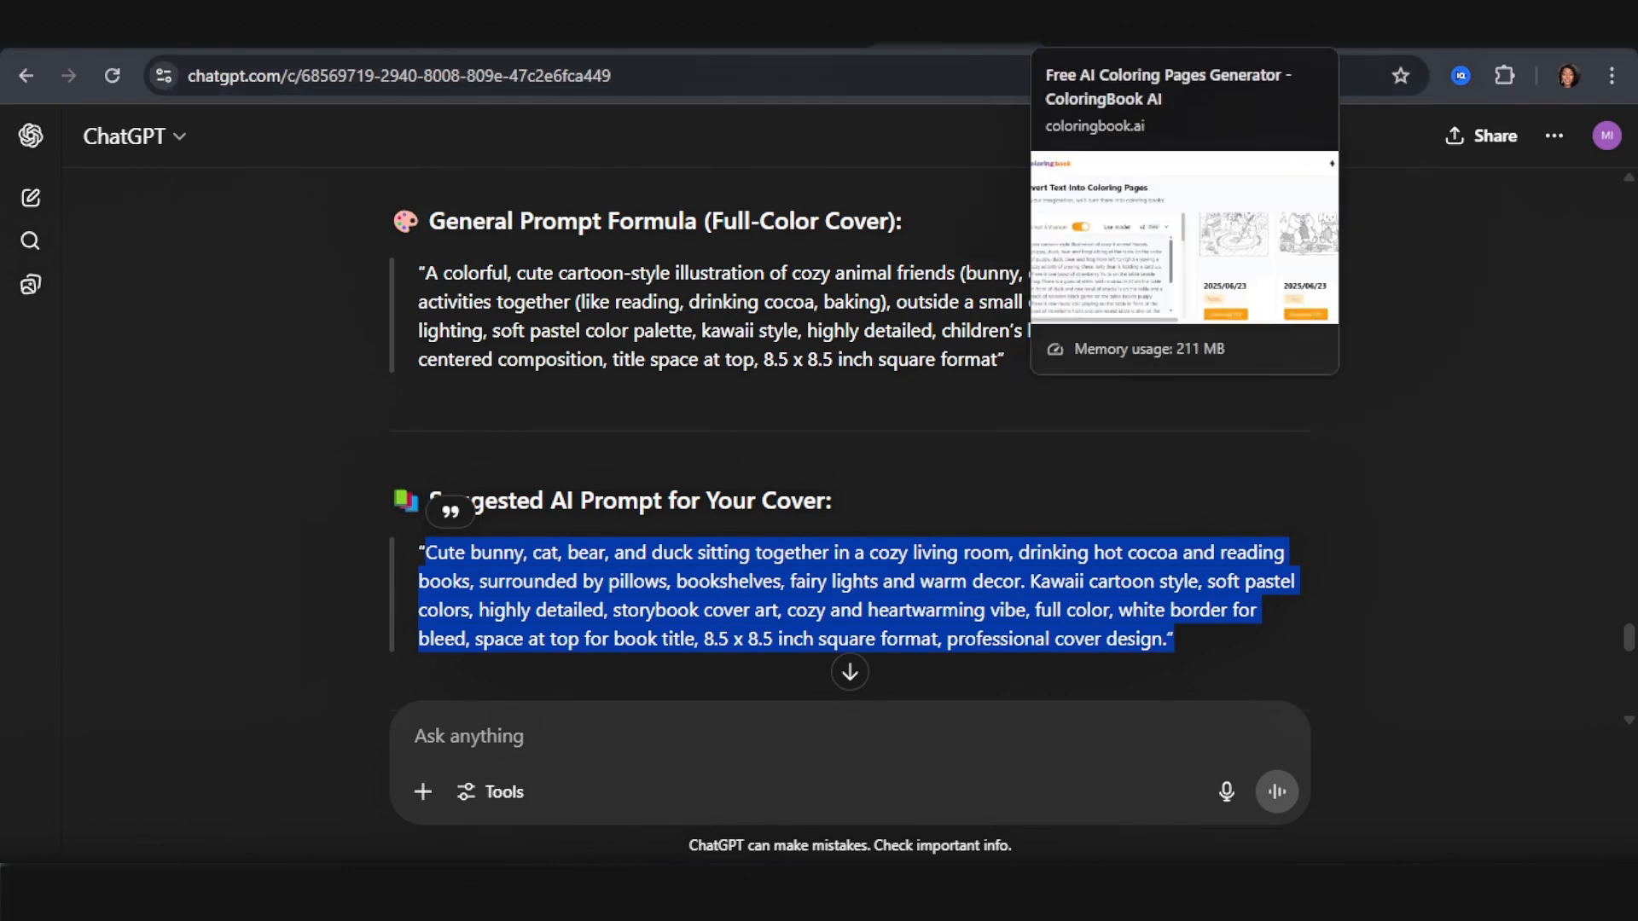
Step: Switch to ColoringBook AI and examine the text-to-coloring-page prompt, difficulty, dimensions, batch, privacy, print quality and watermark settings
{"action": "left_click", "coordinate": [1117, 38]}
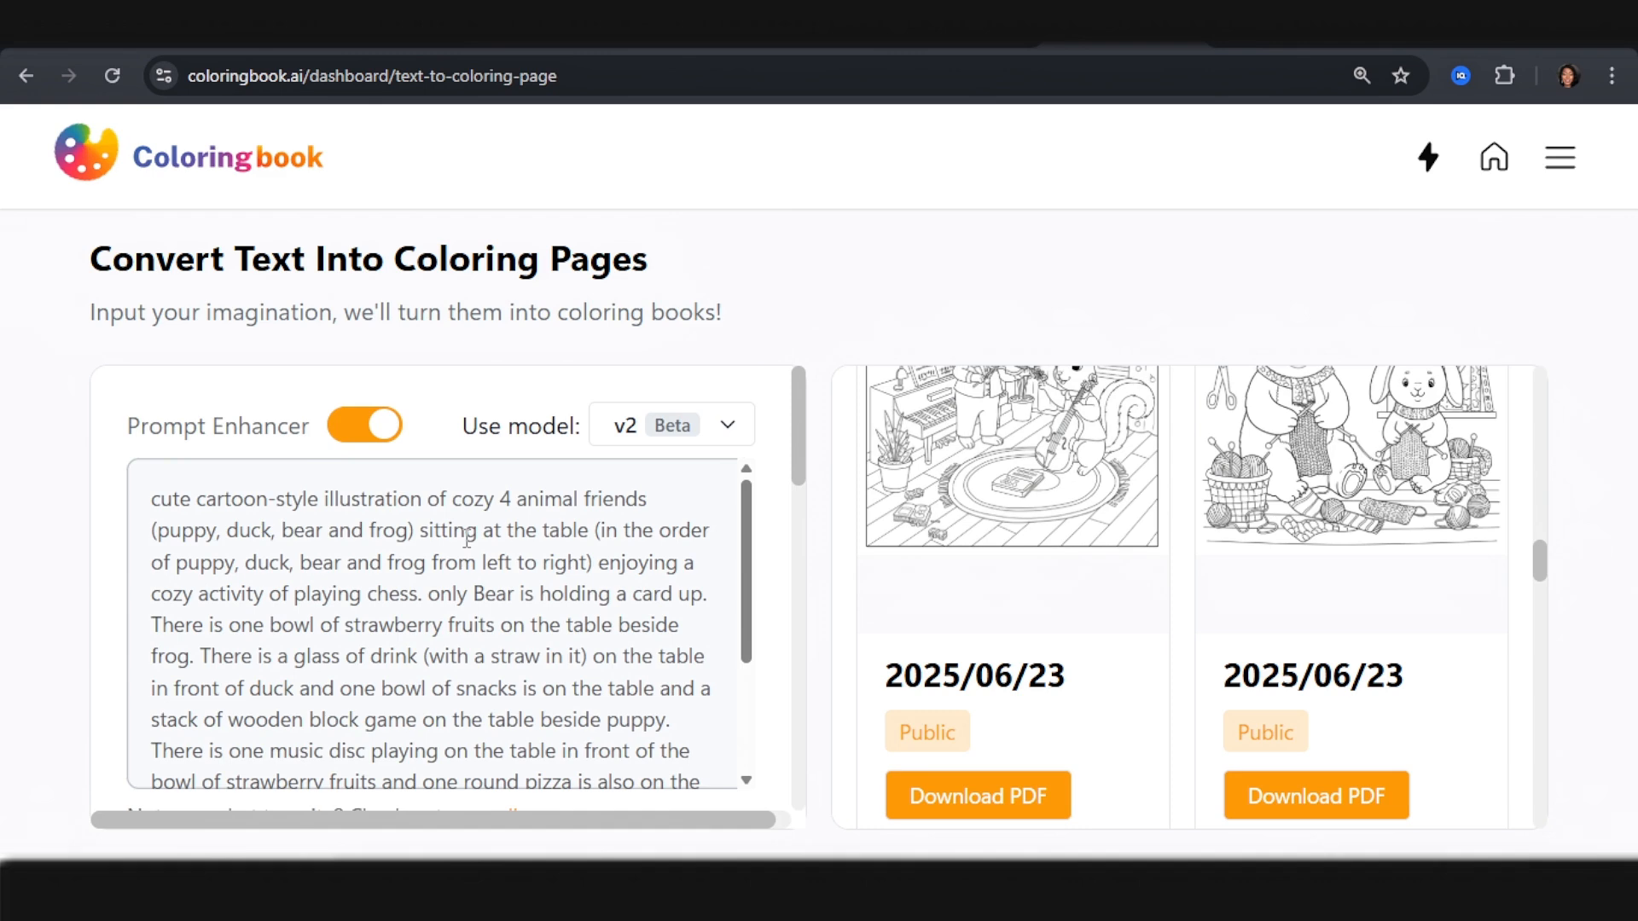
{"action": "scroll", "coordinate": [467, 537], "scroll_direction": "down", "scroll_amount": 3}
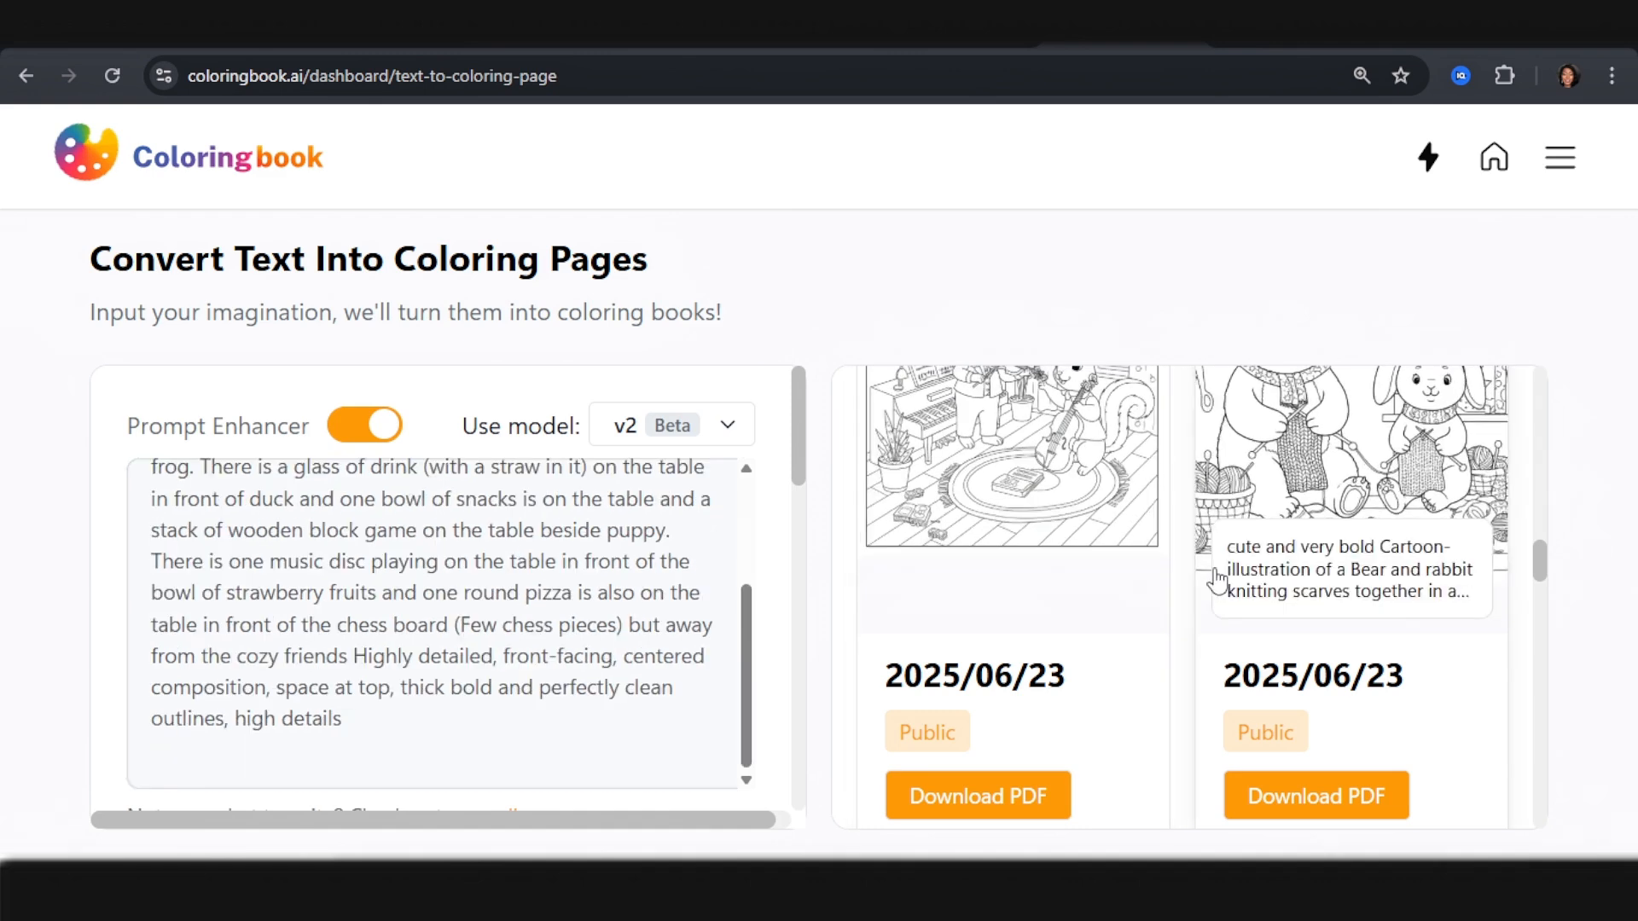
{"action": "scroll", "coordinate": [367, 682], "scroll_direction": "down", "scroll_amount": 2}
{"action": "scroll", "coordinate": [720, 669], "scroll_direction": "down", "scroll_amount": 2}
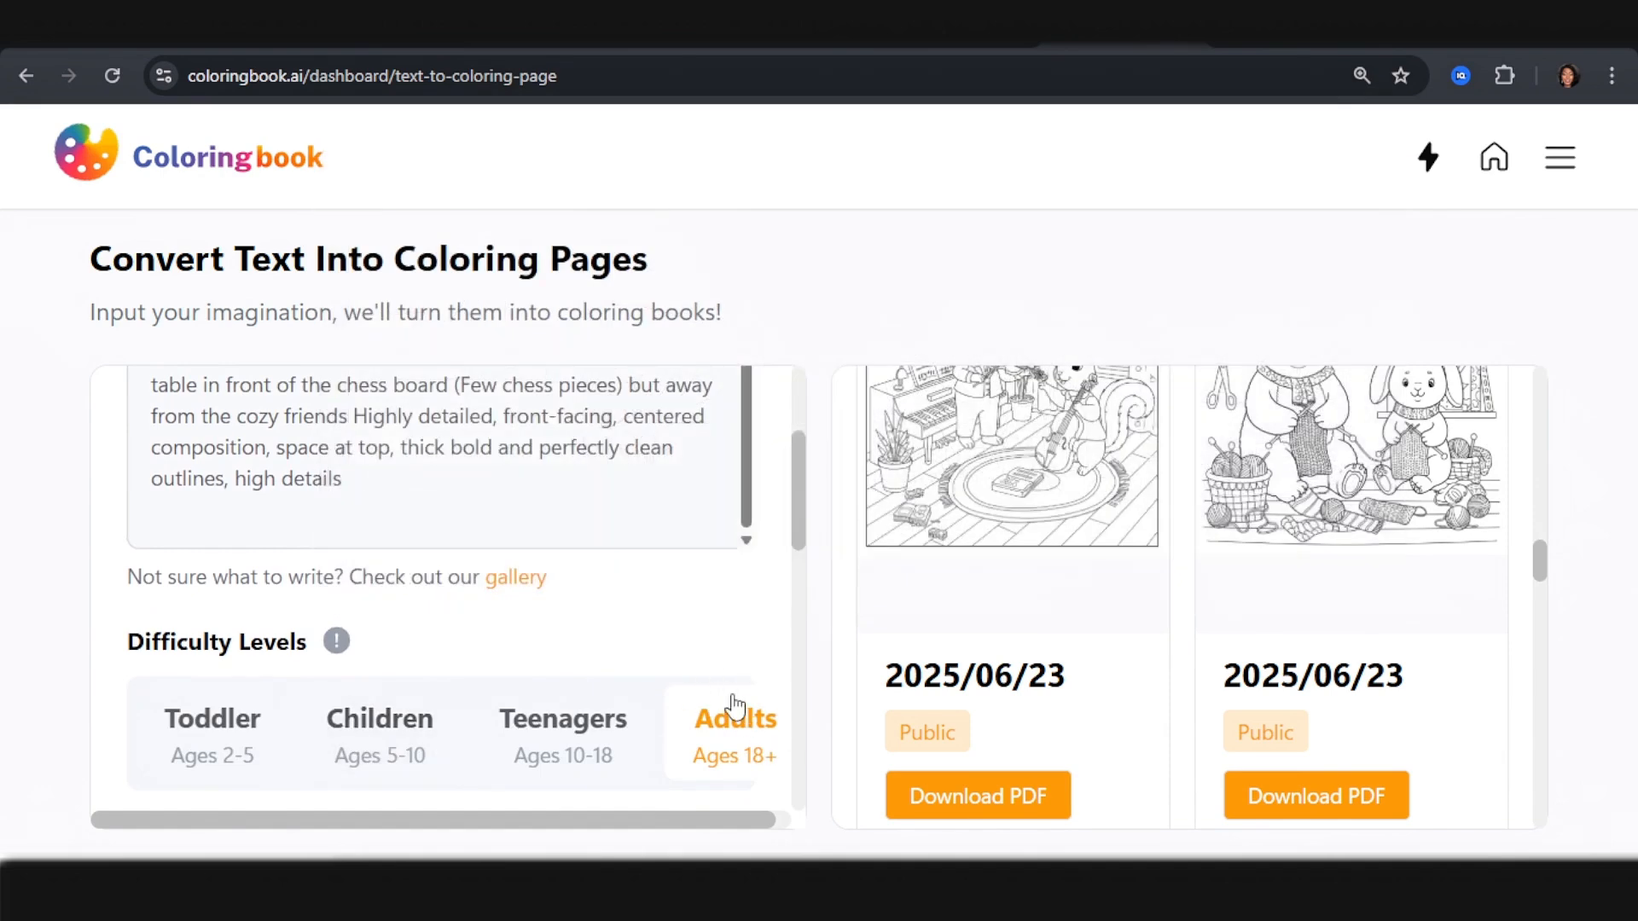
{"action": "scroll", "coordinate": [739, 712], "scroll_direction": "down", "scroll_amount": 2}
{"action": "scroll", "coordinate": [255, 720], "scroll_direction": "up", "scroll_amount": 1}
{"action": "scroll", "coordinate": [383, 713], "scroll_direction": "down", "scroll_amount": 3}
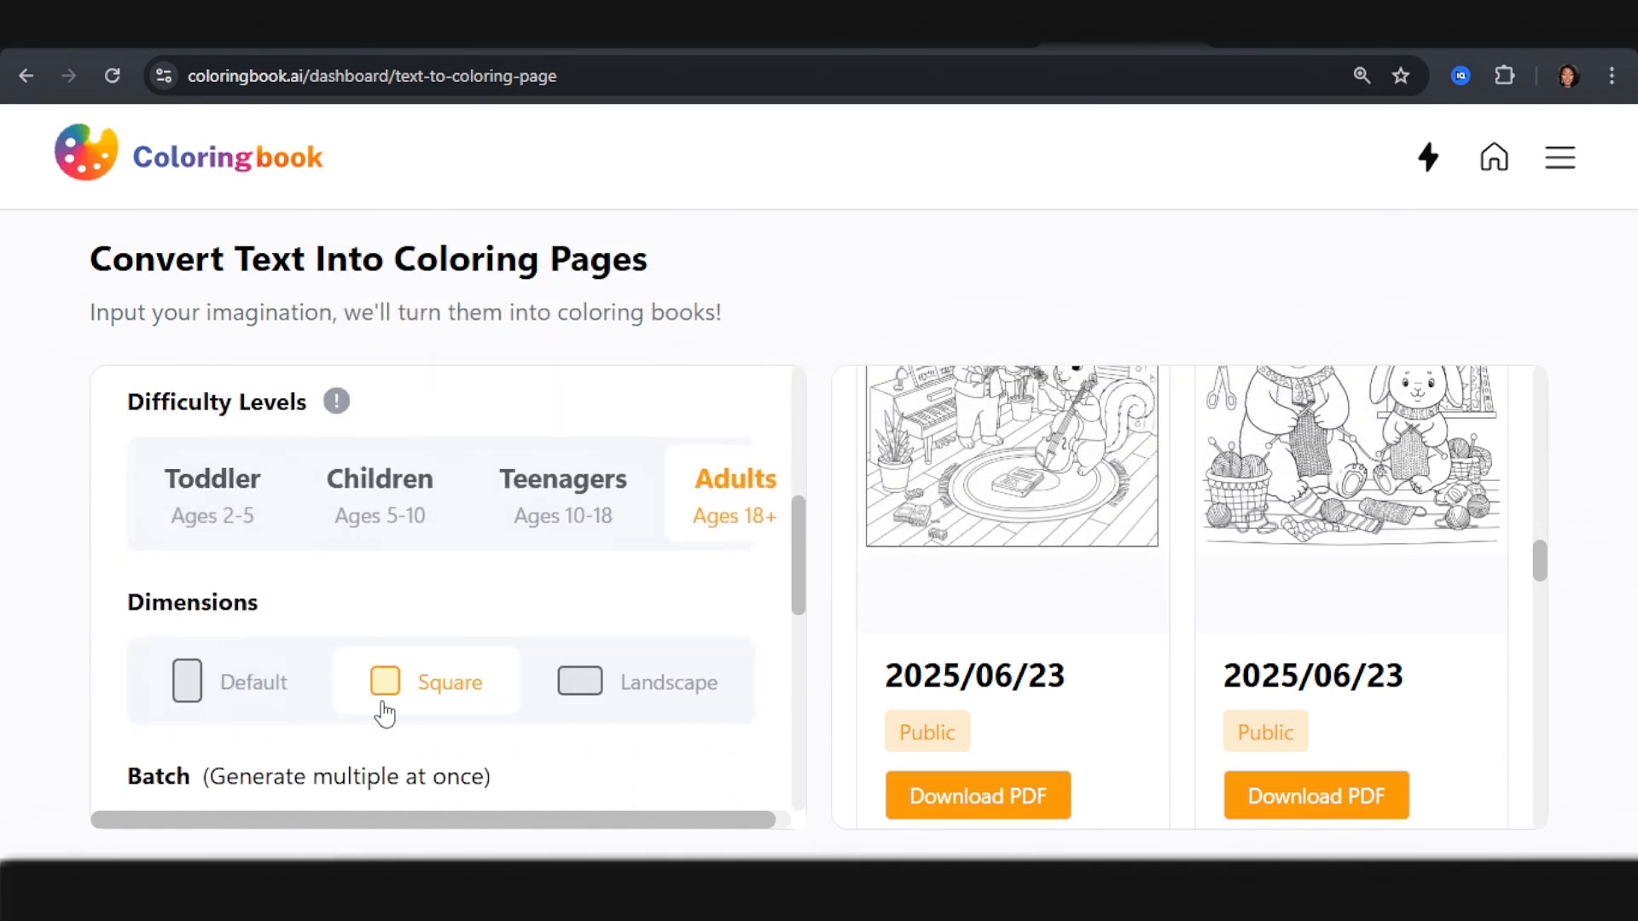
{"action": "scroll", "coordinate": [389, 689], "scroll_direction": "down", "scroll_amount": 3}
{"action": "mouse_move", "coordinate": [129, 602]}
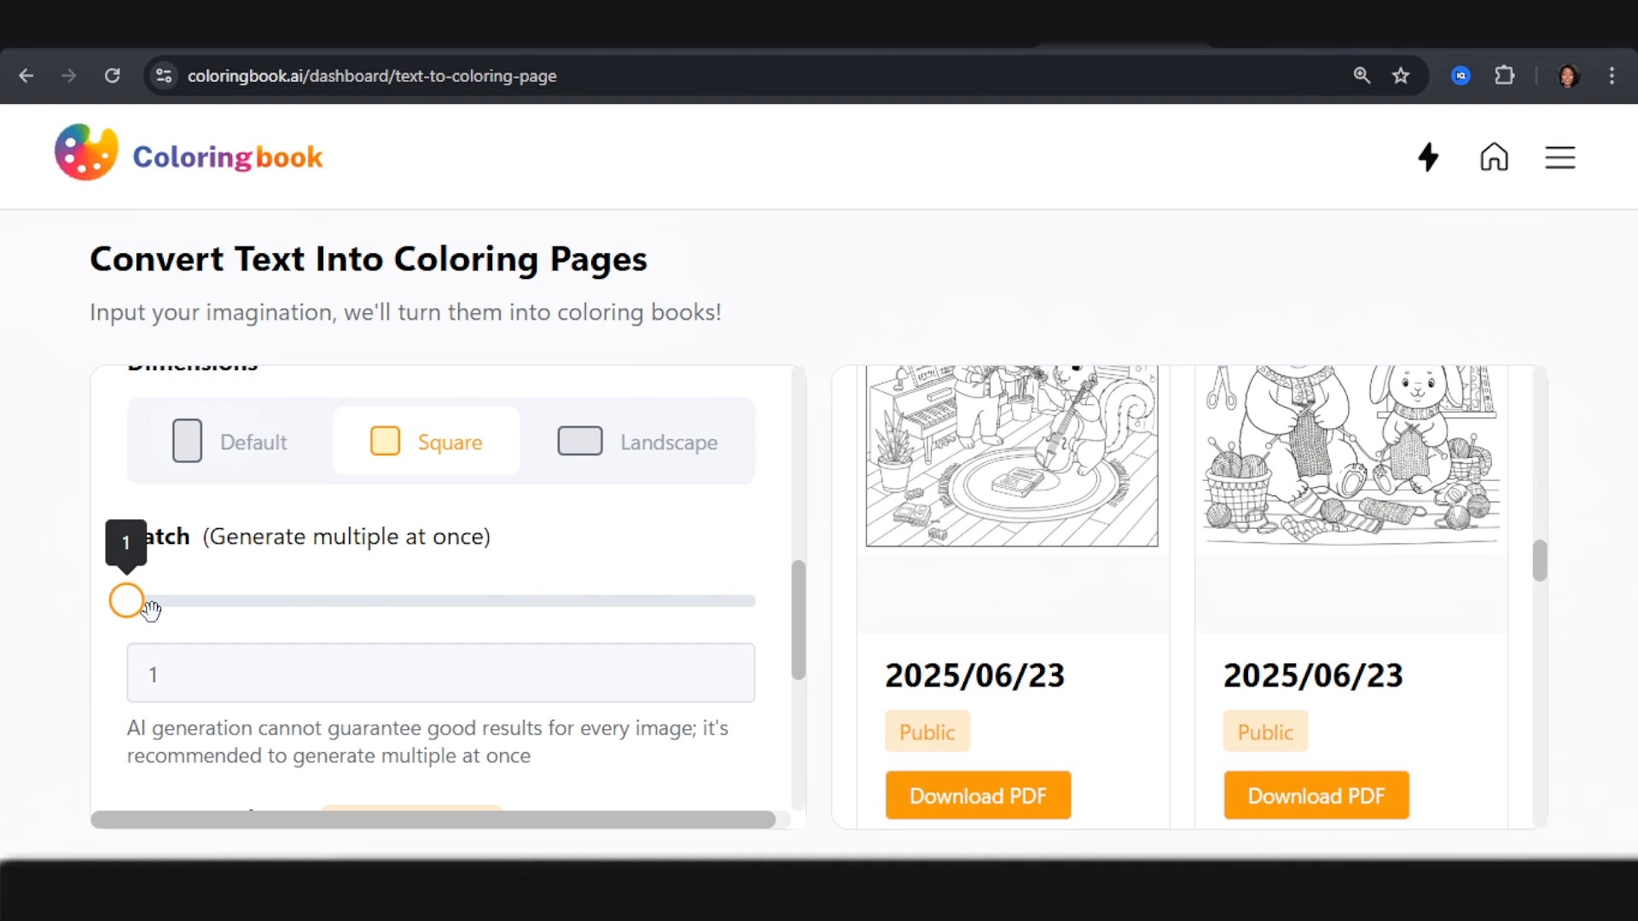
{"action": "scroll", "coordinate": [151, 608], "scroll_direction": "down", "scroll_amount": 4}
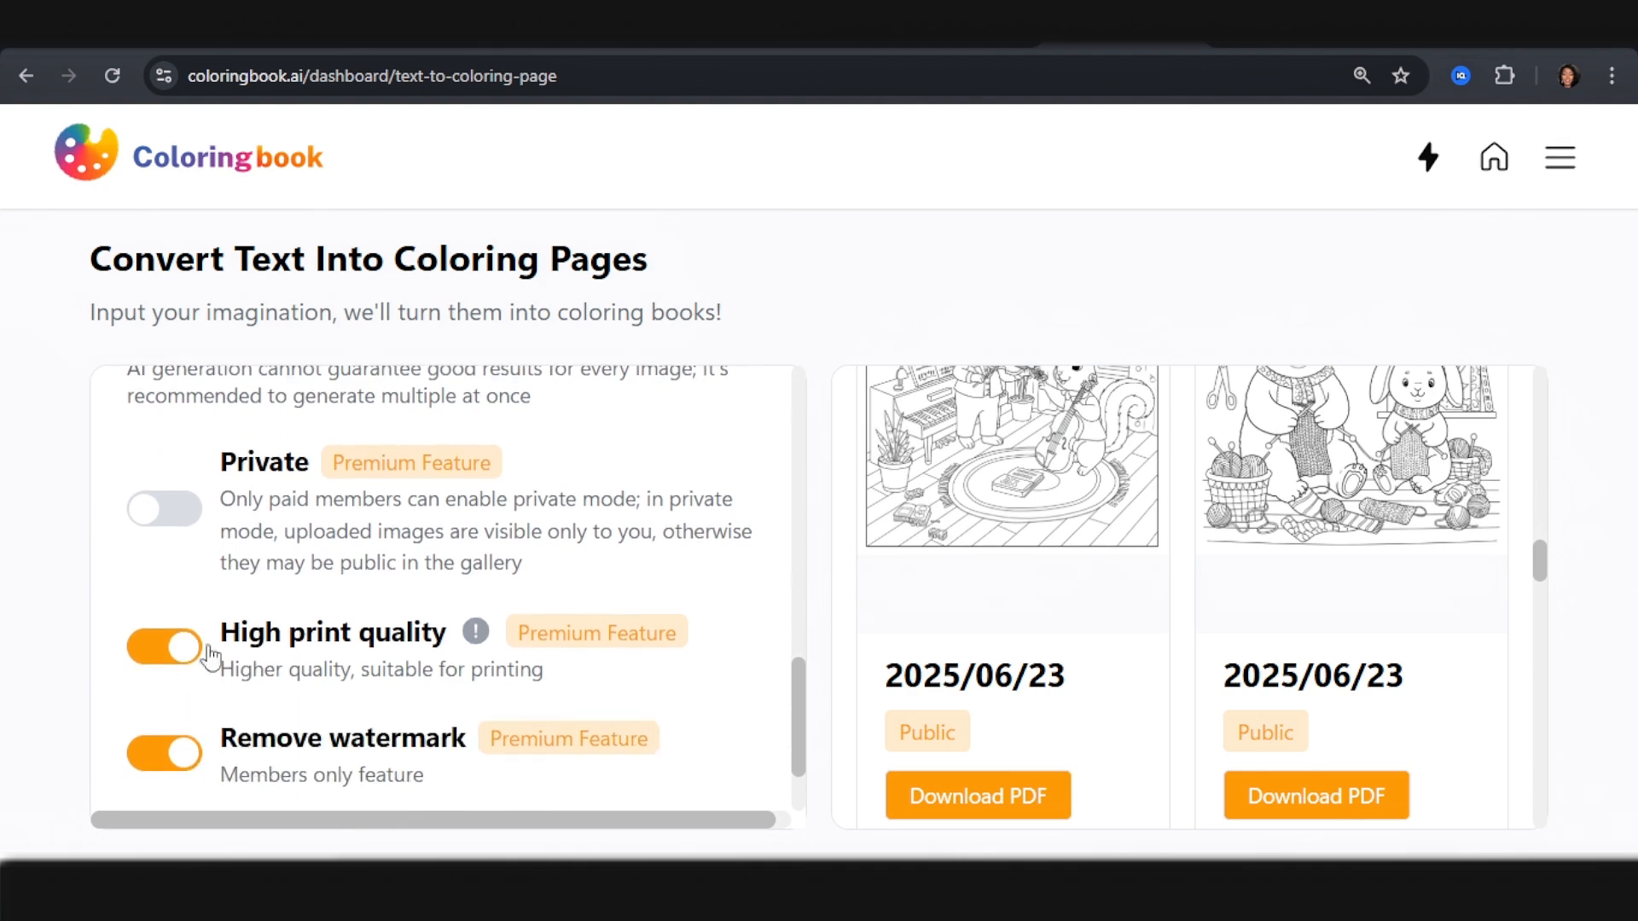
{"action": "scroll", "coordinate": [1393, 475], "scroll_direction": "up", "scroll_amount": 5}
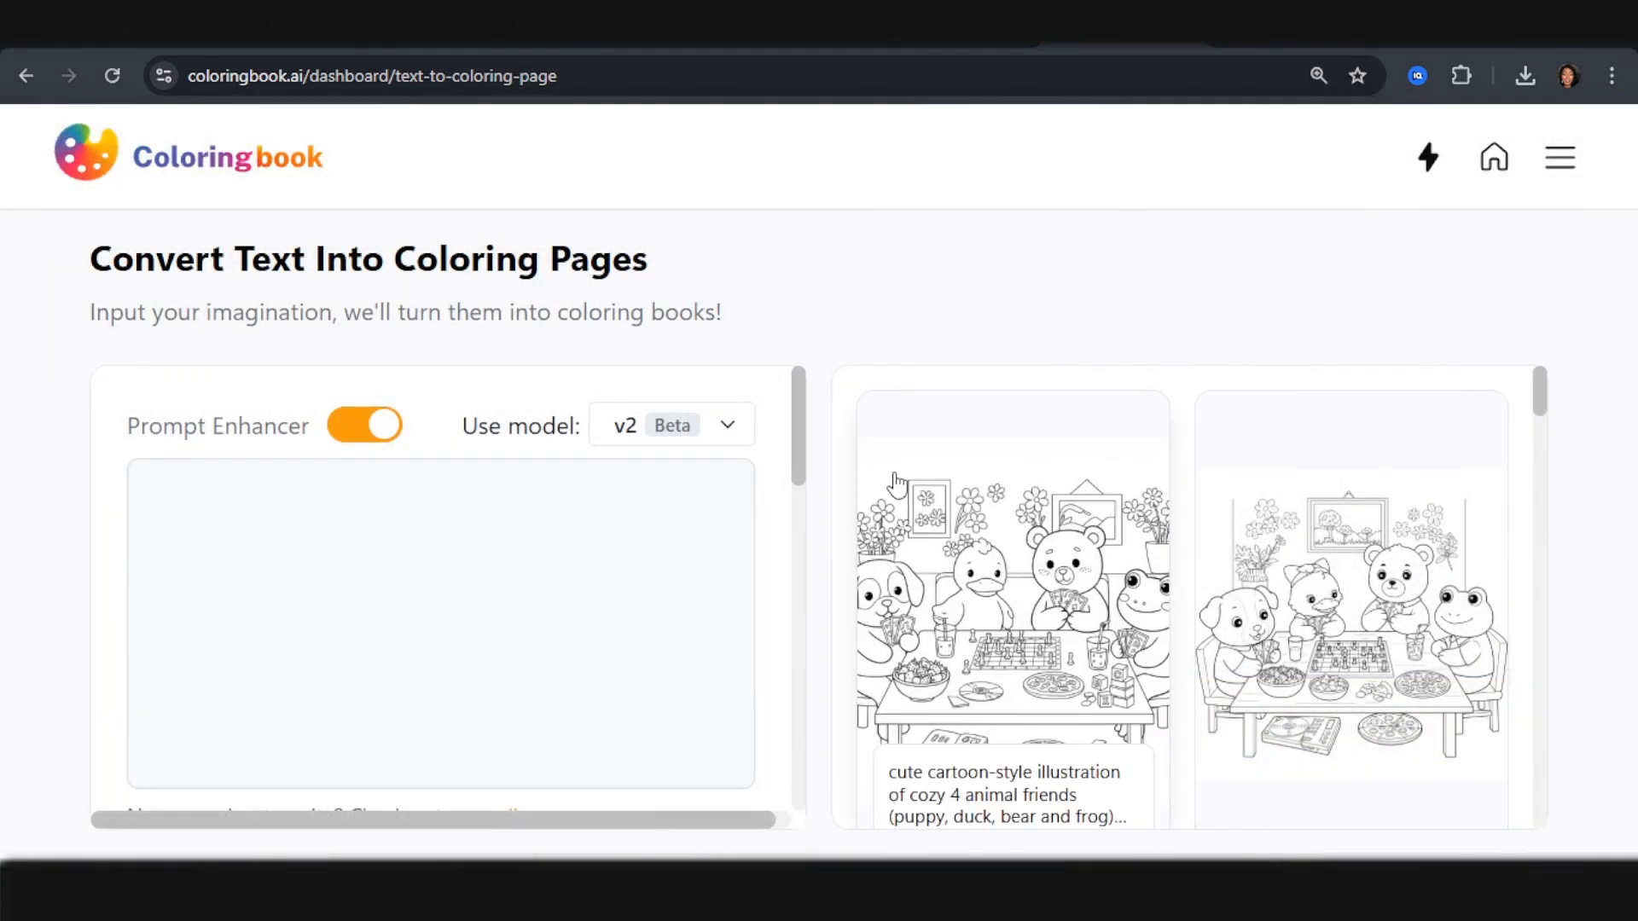
Step: Open the generated illustration of the puppy, duck, bear and frog playing chess in the Online Coloring editor
{"action": "scroll", "coordinate": [1194, 460], "scroll_direction": "down", "scroll_amount": 2}
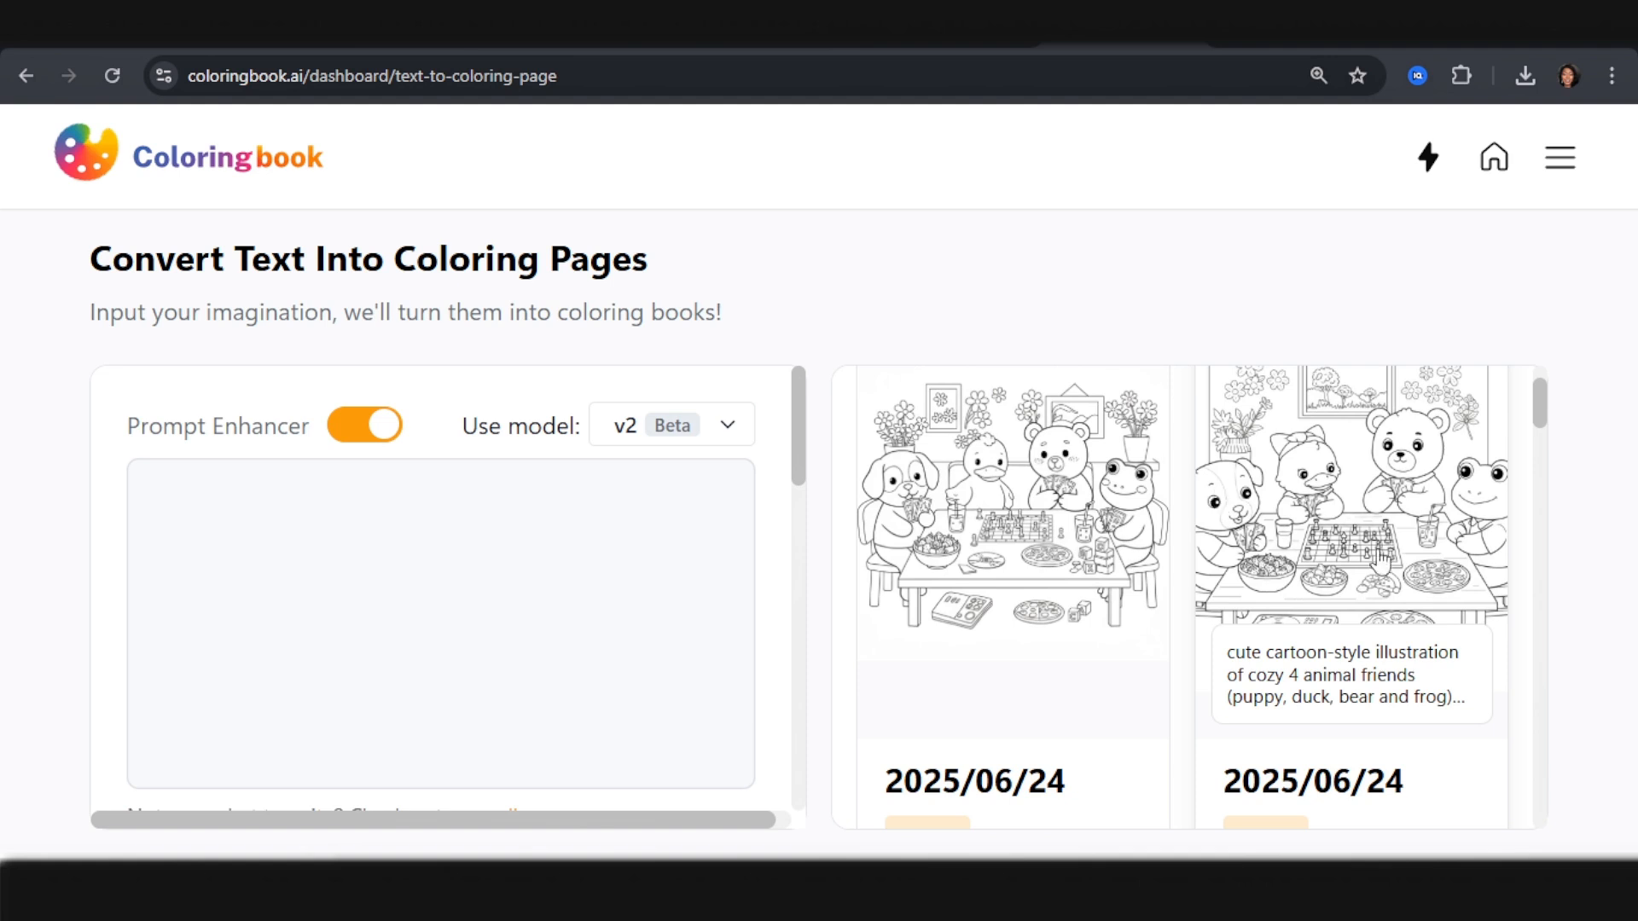
{"action": "left_click", "coordinate": [1298, 481]}
{"action": "scroll", "coordinate": [1254, 559], "scroll_direction": "down", "scroll_amount": 1}
{"action": "scroll", "coordinate": [1254, 560], "scroll_direction": "up", "scroll_amount": 1}
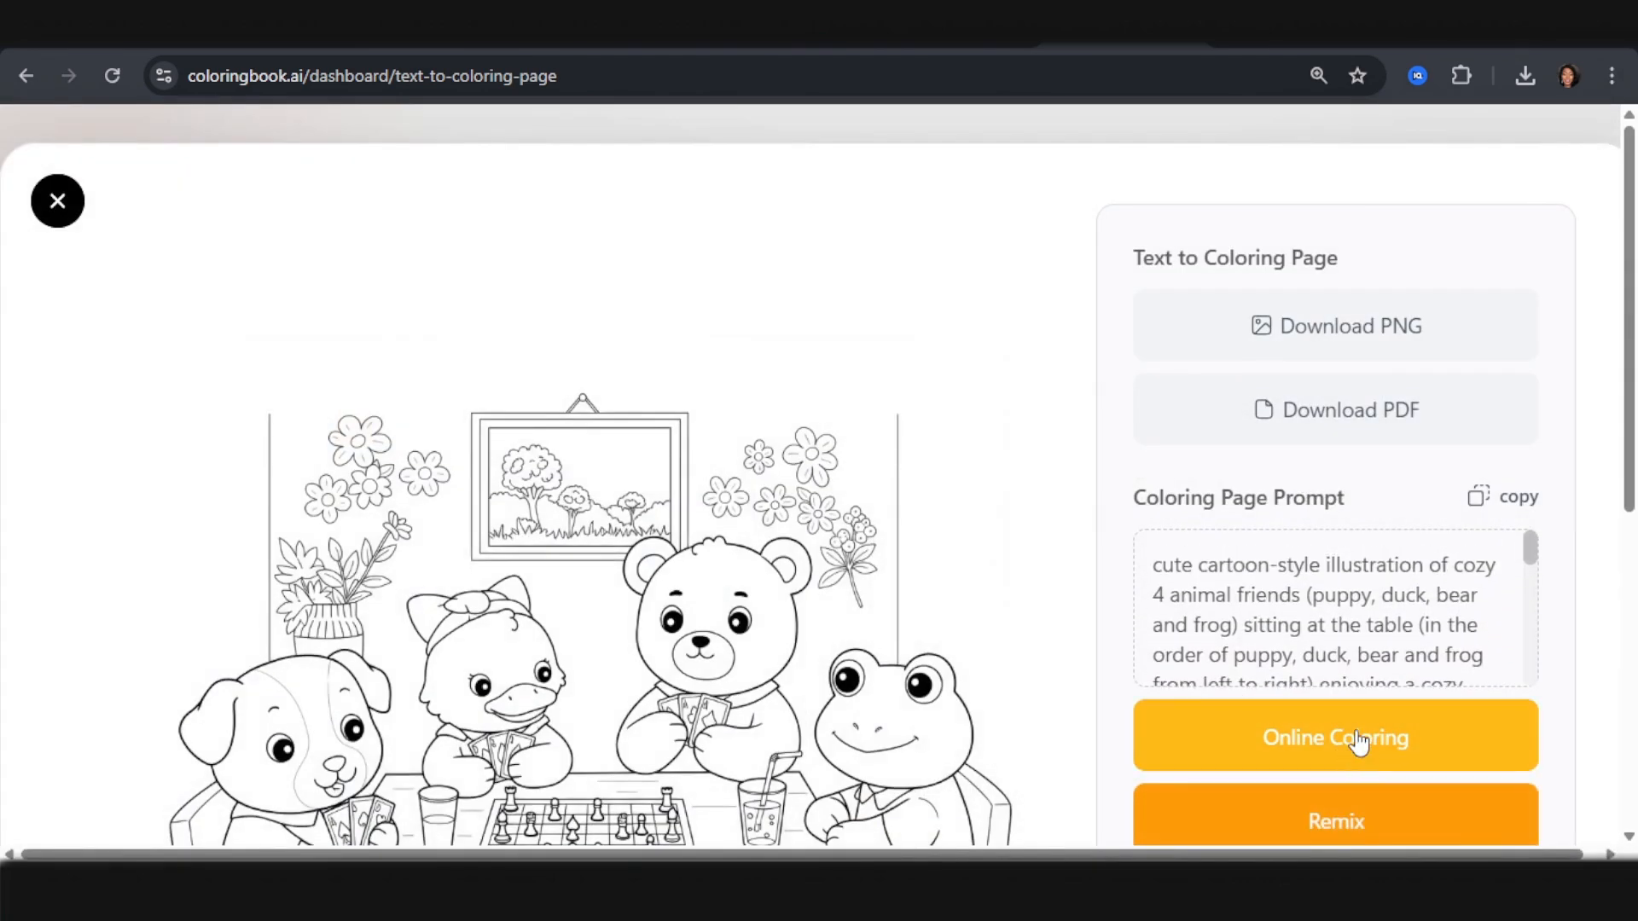
{"action": "left_click", "coordinate": [1362, 746]}
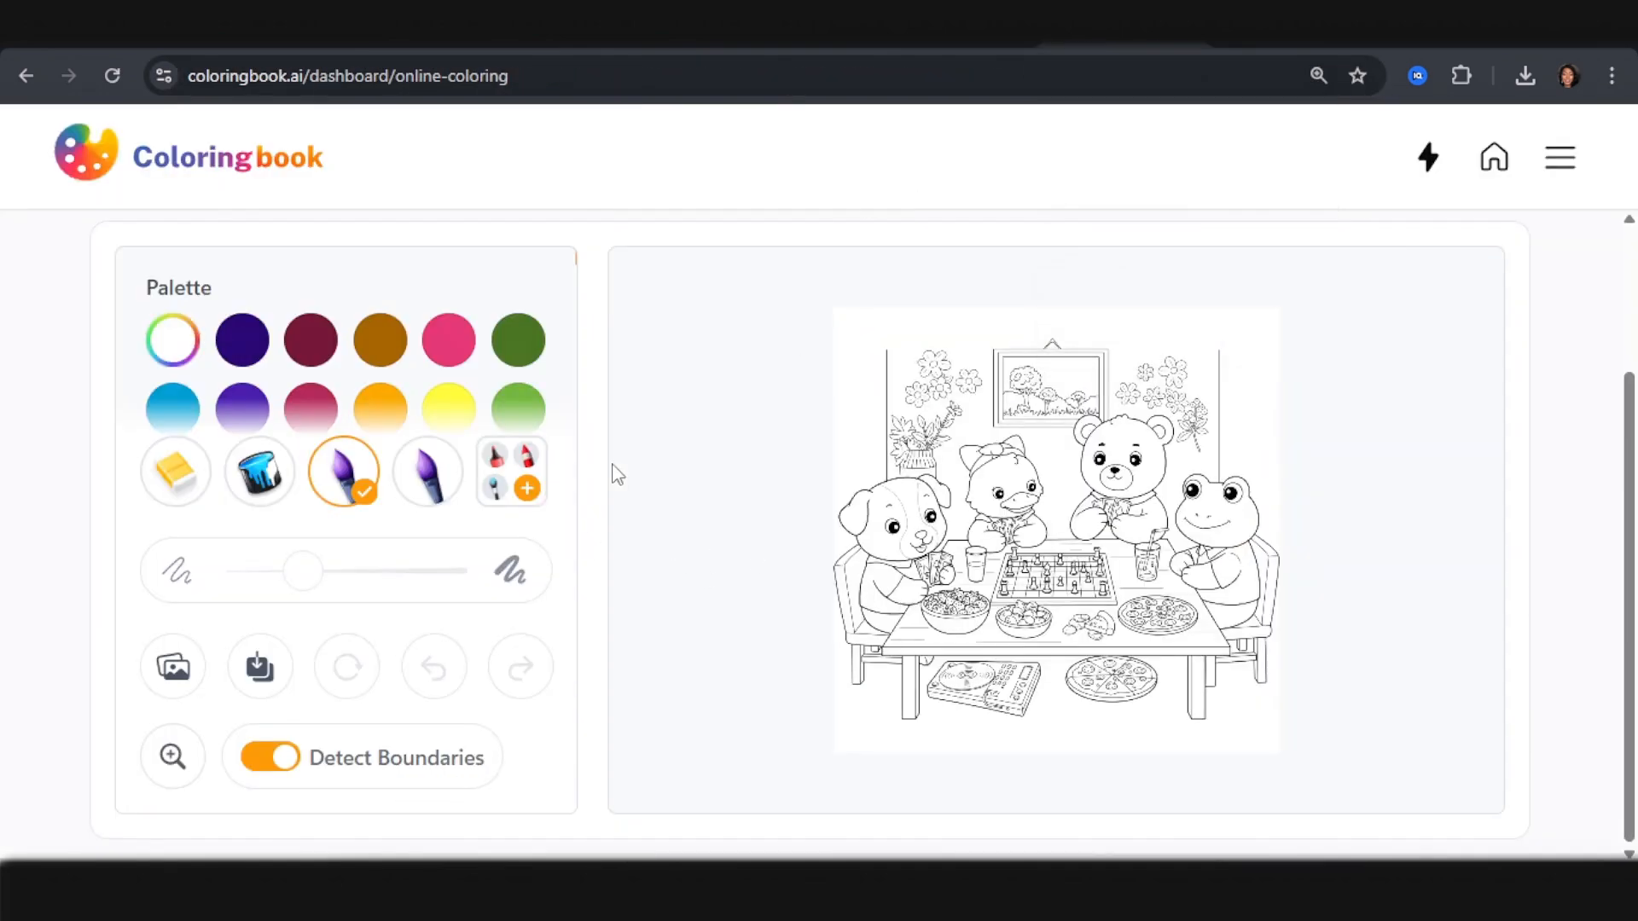
{"action": "key", "text": "ctrl+plus"}
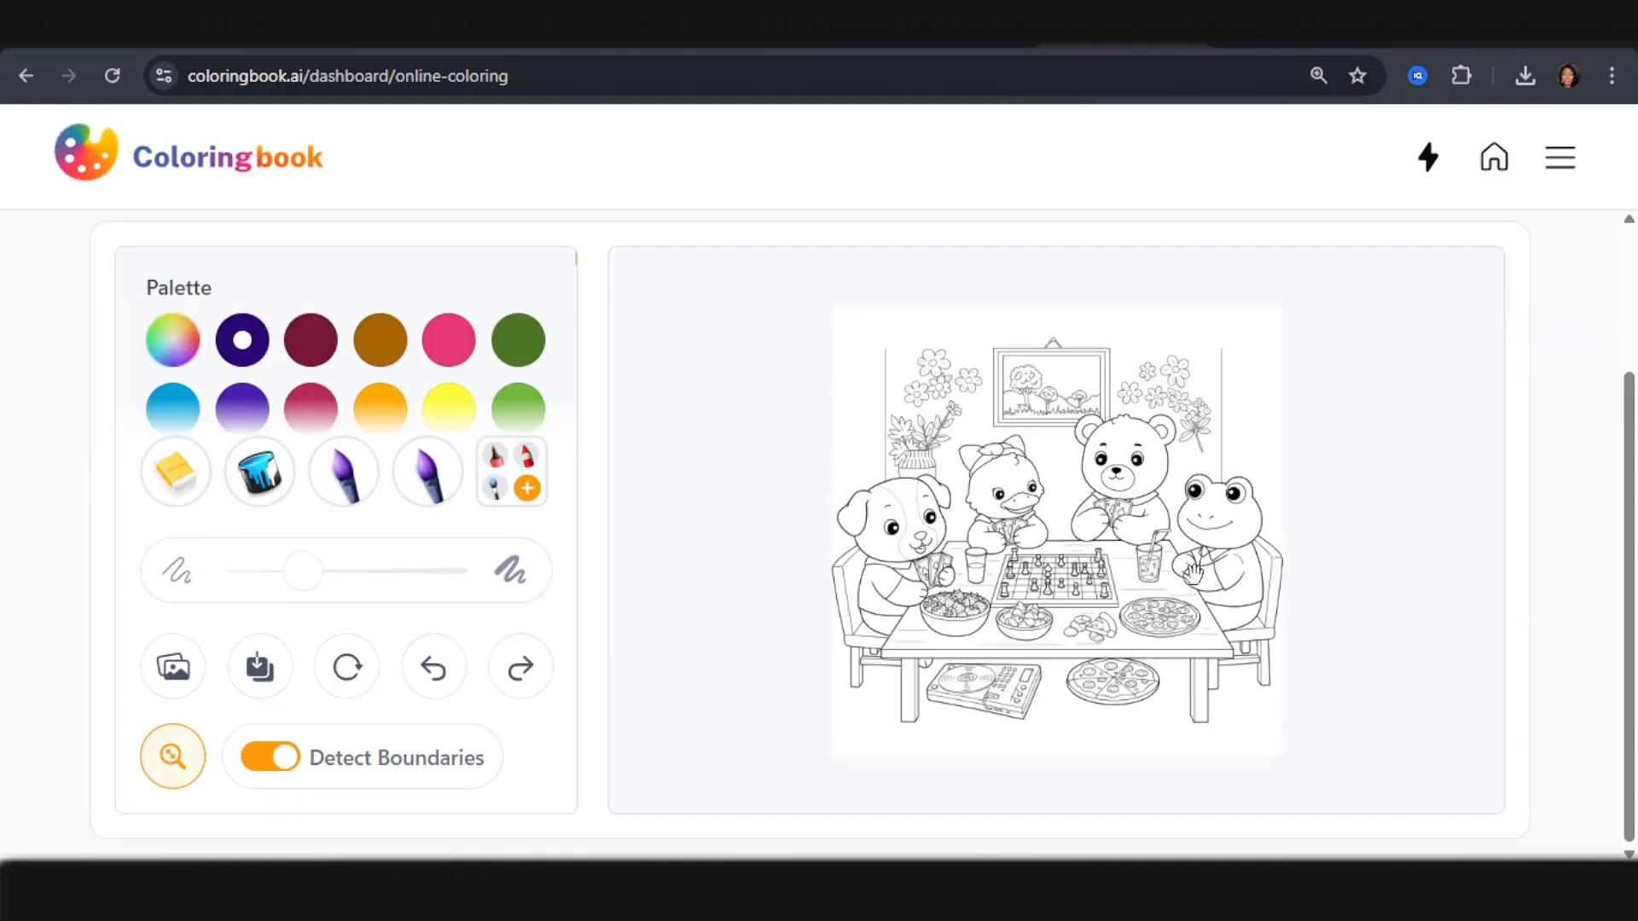
{"action": "scroll", "coordinate": [1192, 571], "scroll_direction": "up", "scroll_amount": 2}
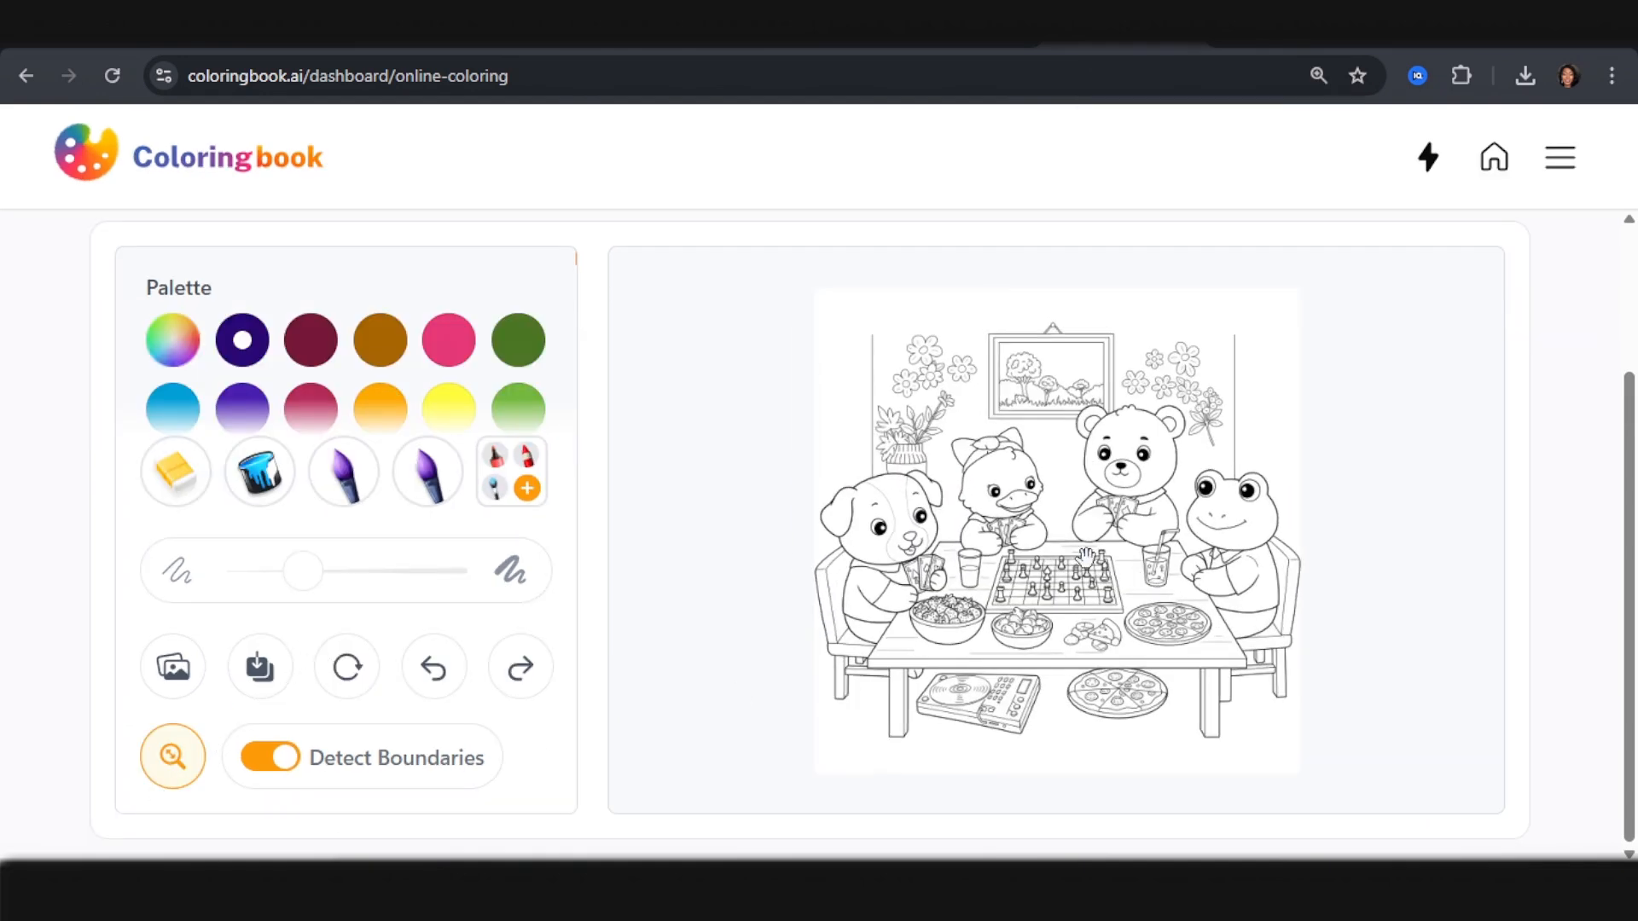
Step: Paint the puppy's head with the brush in a custom off-white color
{"action": "scroll", "coordinate": [1087, 557], "scroll_direction": "up", "scroll_amount": 1}
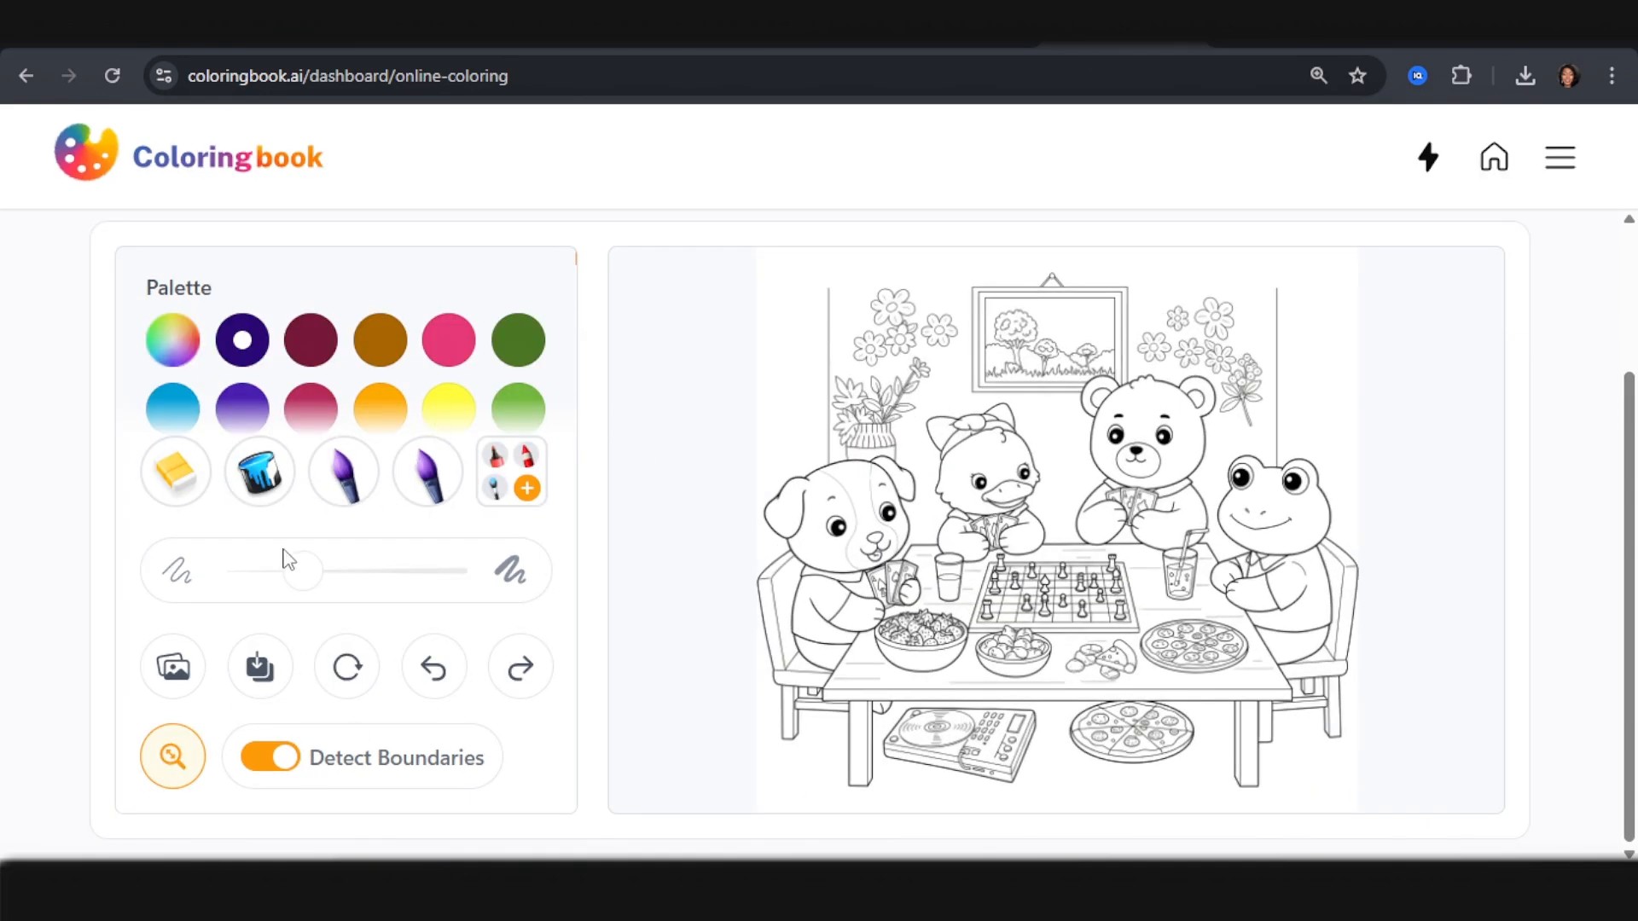
{"action": "left_click", "coordinate": [345, 475]}
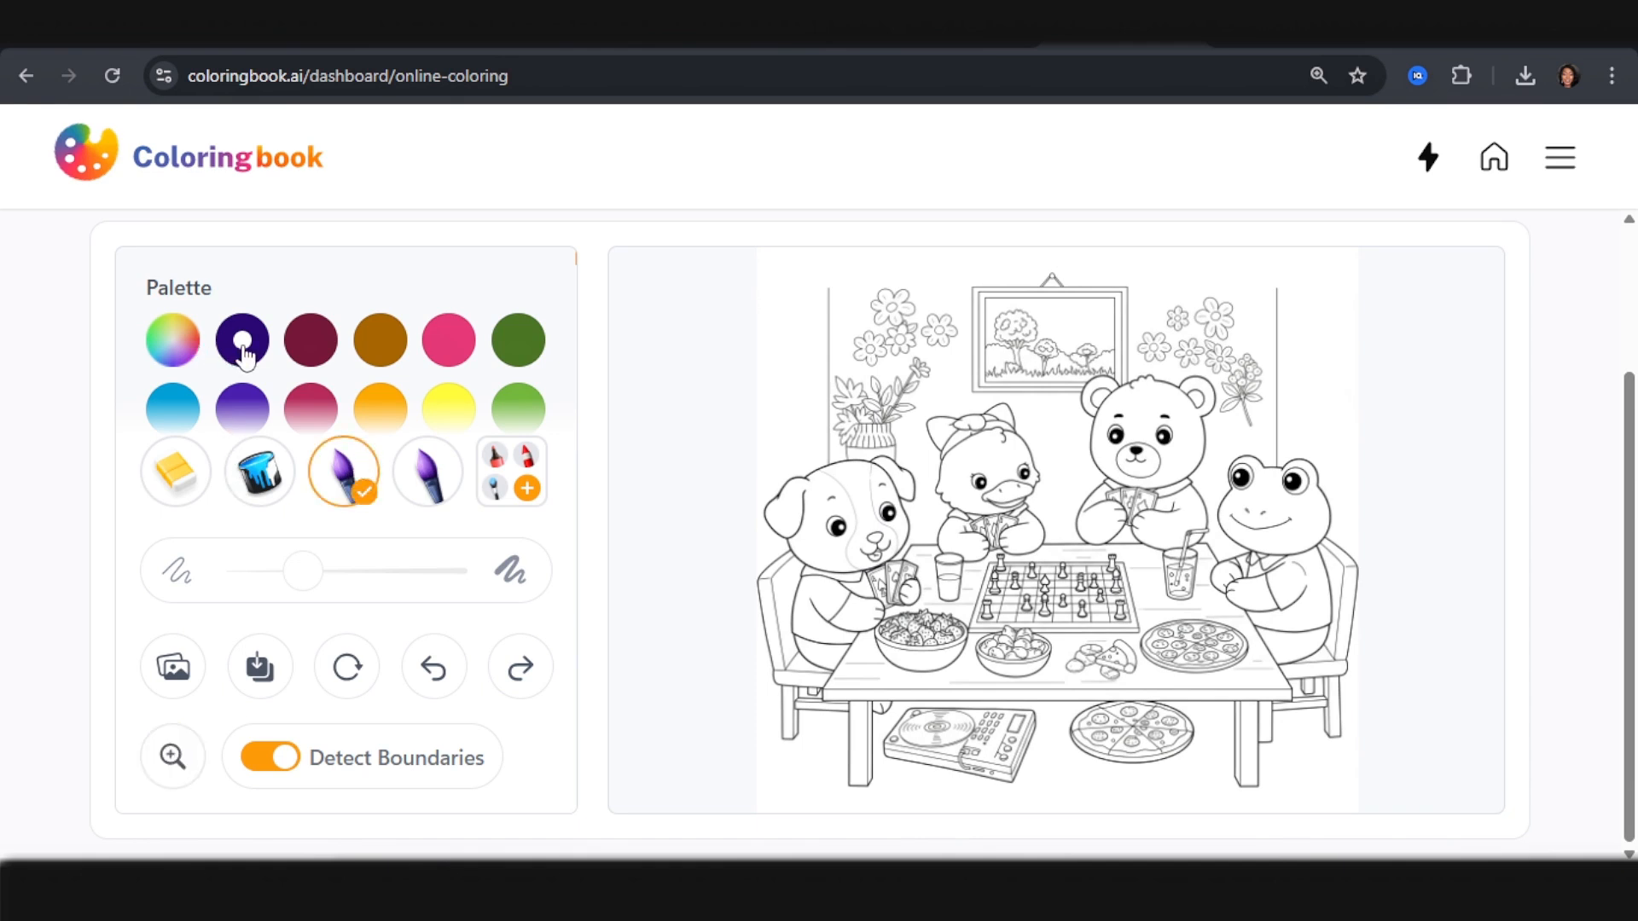
{"action": "left_click", "coordinate": [175, 341]}
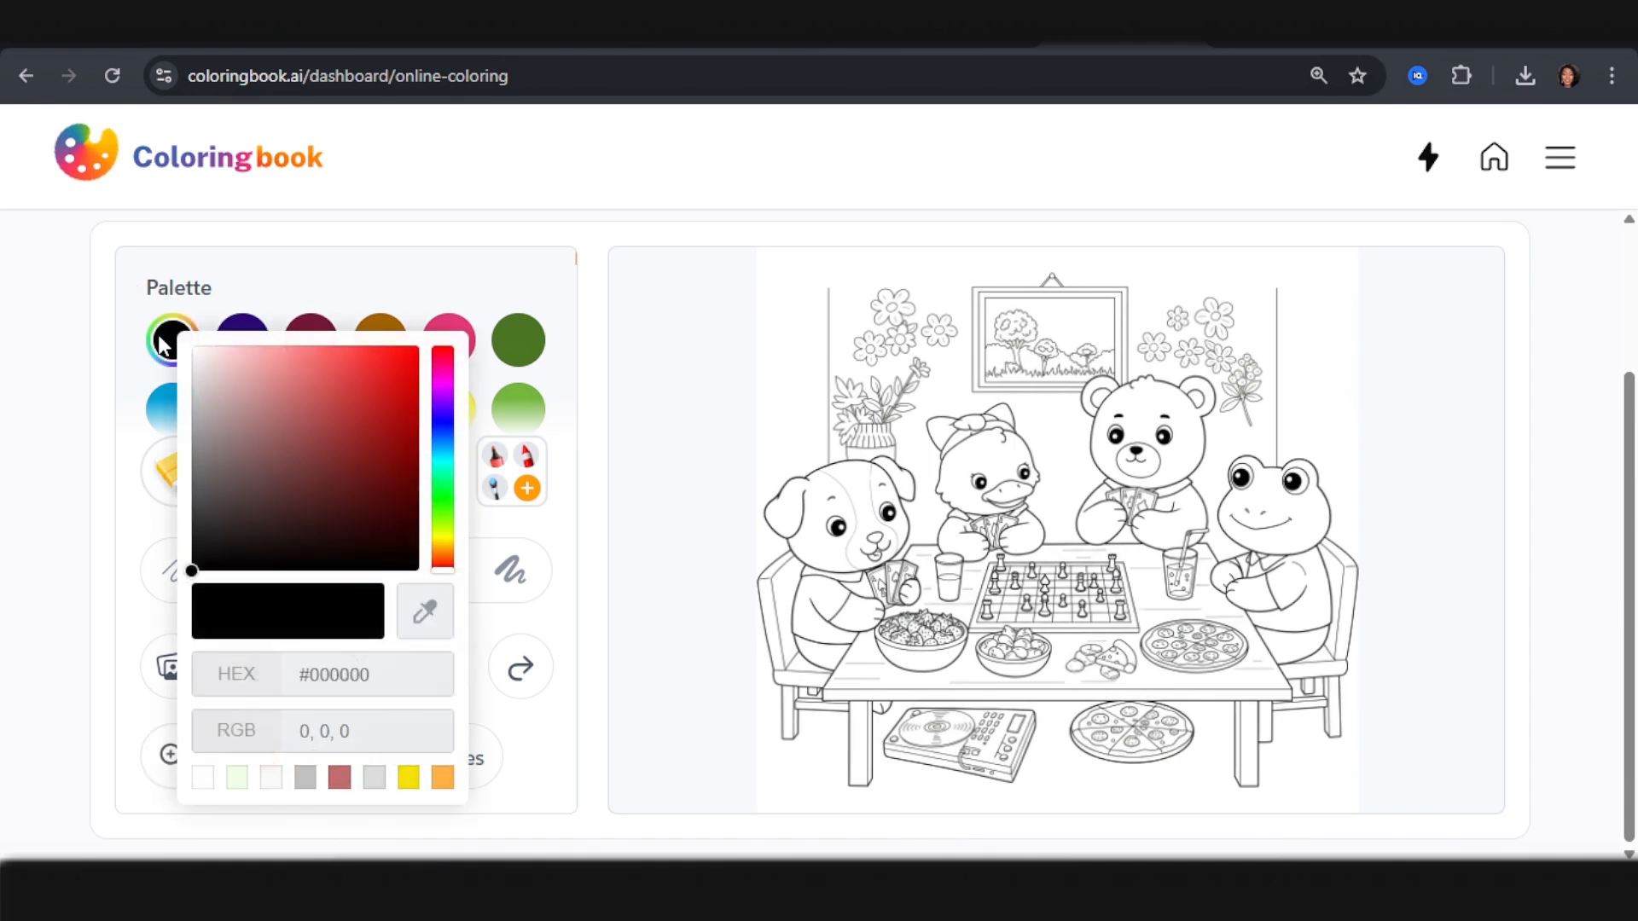
{"action": "left_click", "coordinate": [197, 342]}
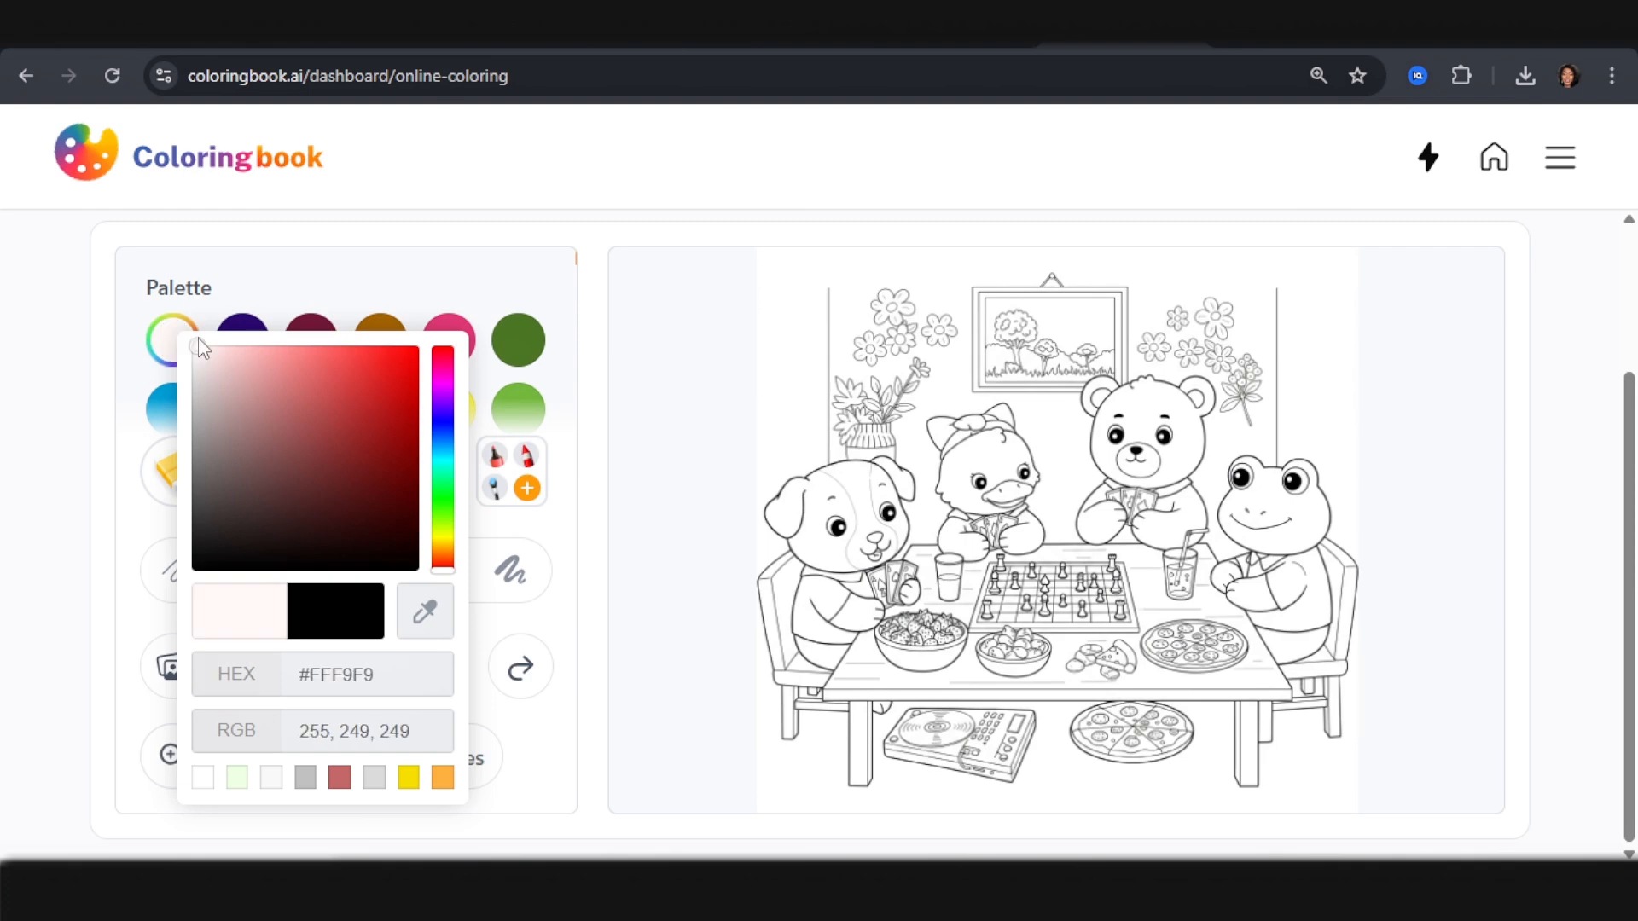
{"action": "left_click", "coordinate": [842, 546]}
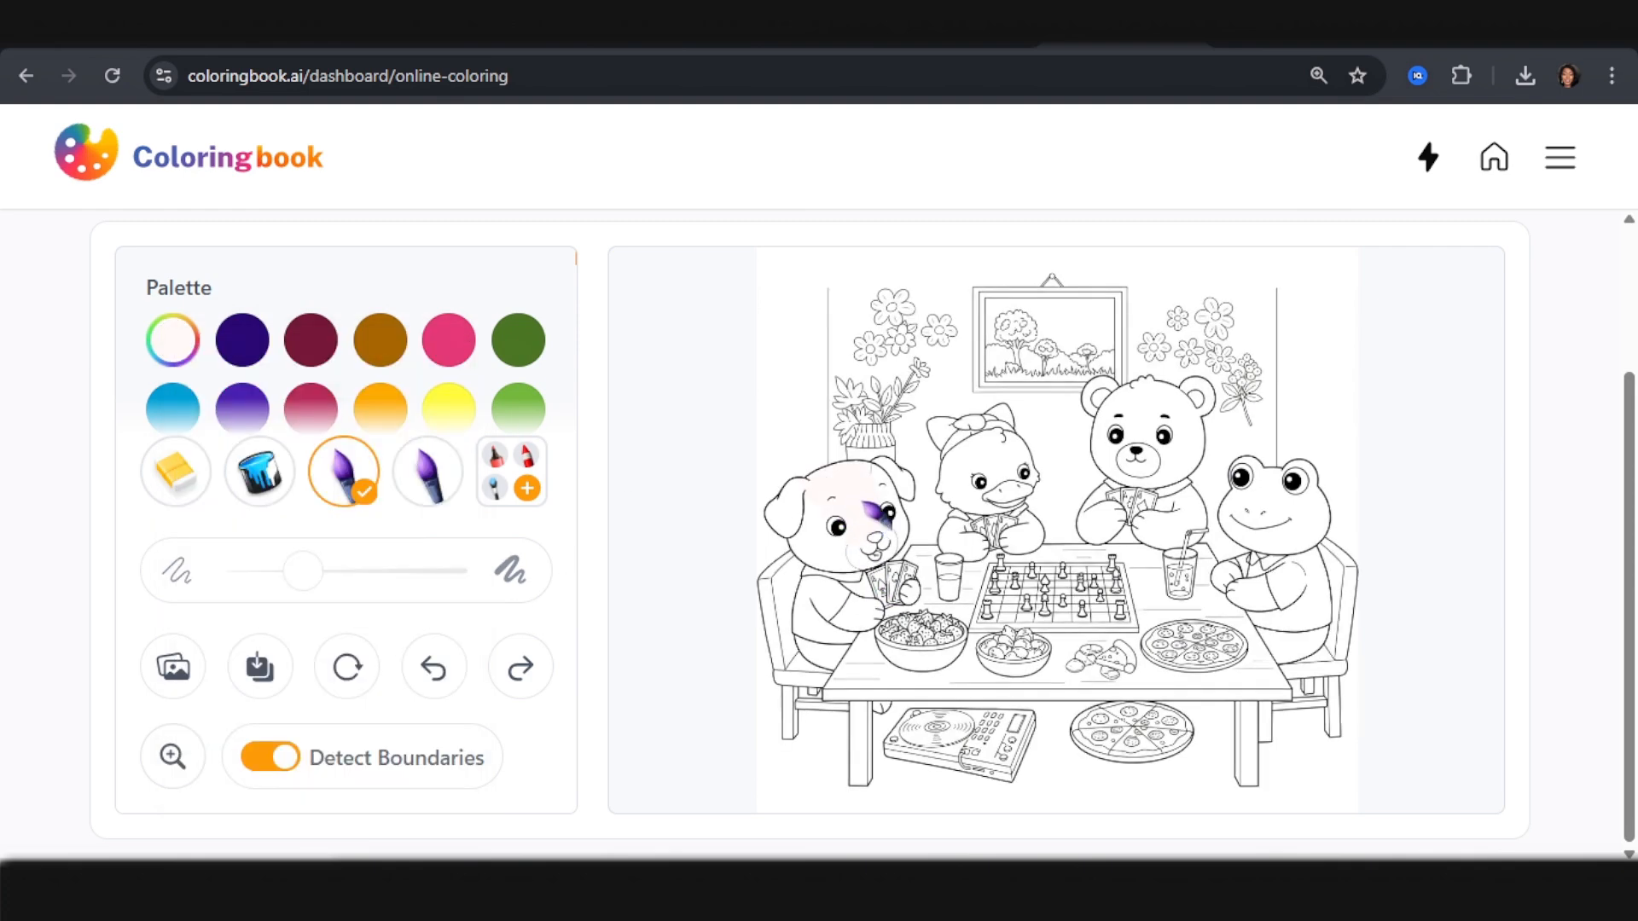
{"action": "scroll", "coordinate": [874, 512], "scroll_direction": "up", "scroll_amount": 1}
{"action": "scroll", "coordinate": [805, 519], "scroll_direction": "down", "scroll_amount": 1}
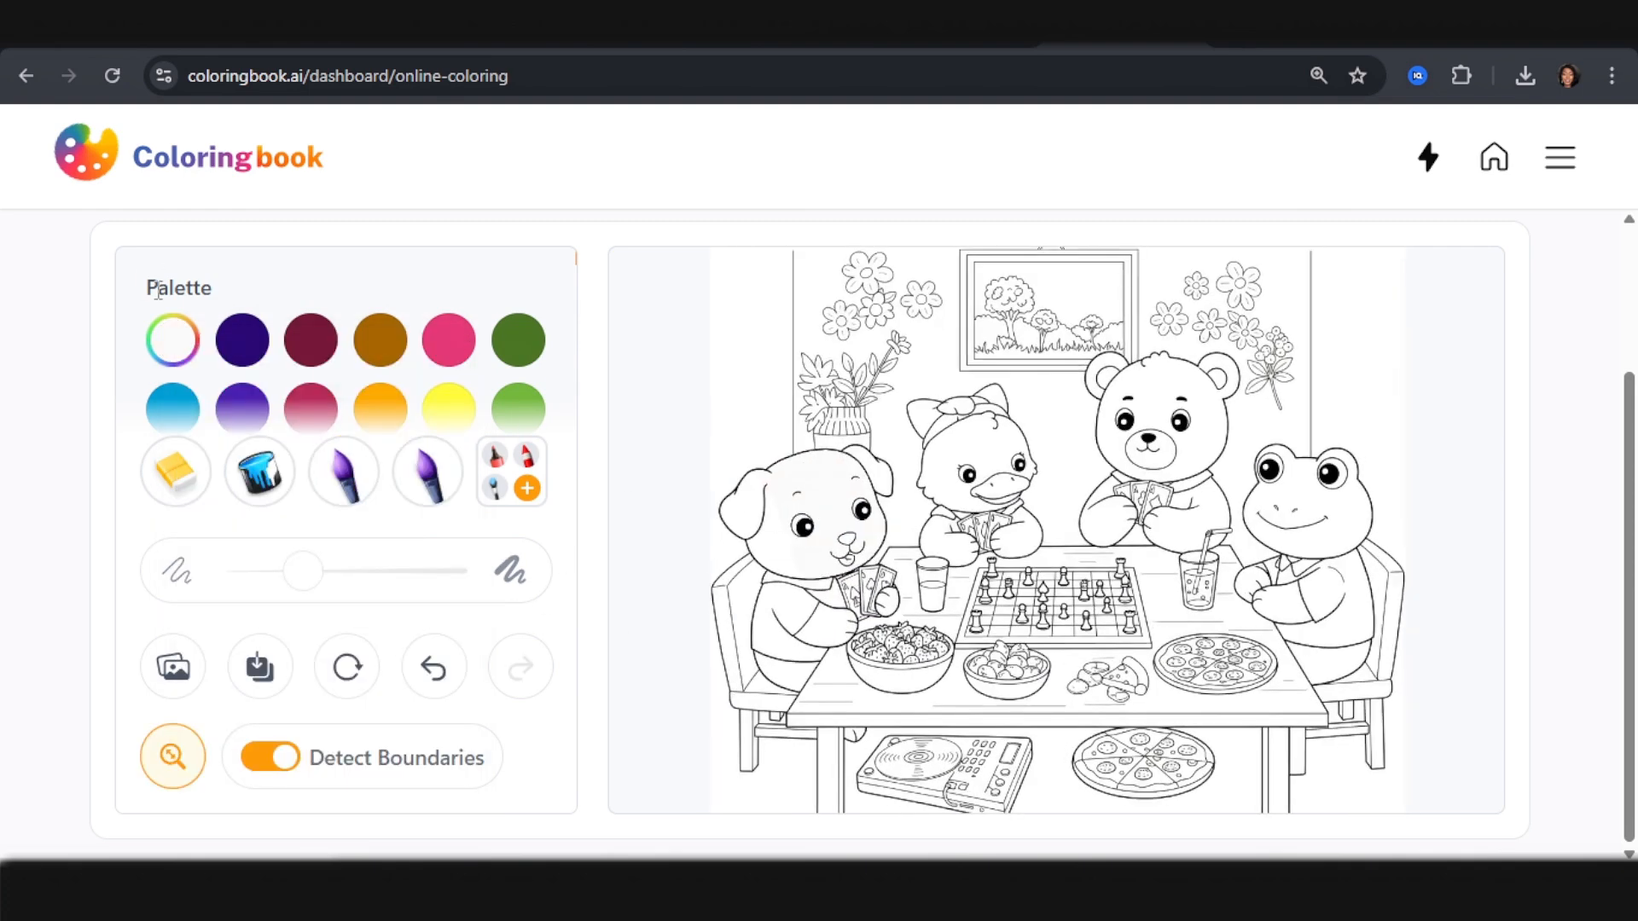
Step: Paint the puppy's nose with the brush in the darkest purple of the palette
{"action": "left_click", "coordinate": [346, 482]}
{"action": "left_click", "coordinate": [244, 342]}
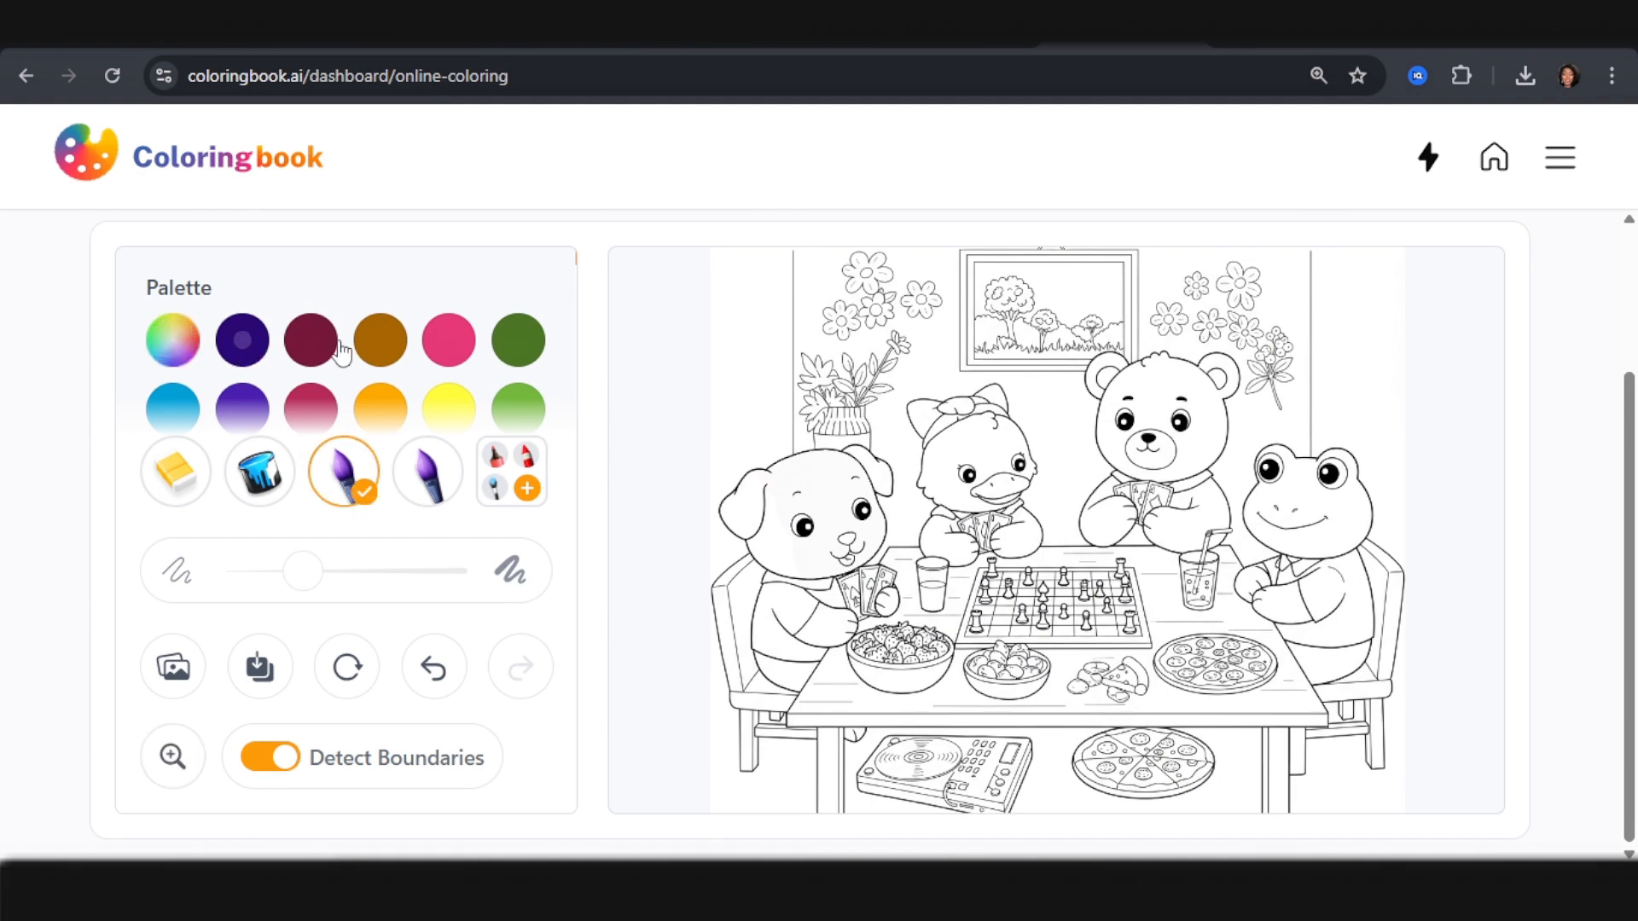
{"action": "left_click", "coordinate": [846, 553]}
Step: Paint the puppy's shirt in the custom pale pink #FFE9E9 and its tongue in bright pink
{"action": "left_click", "coordinate": [186, 359]}
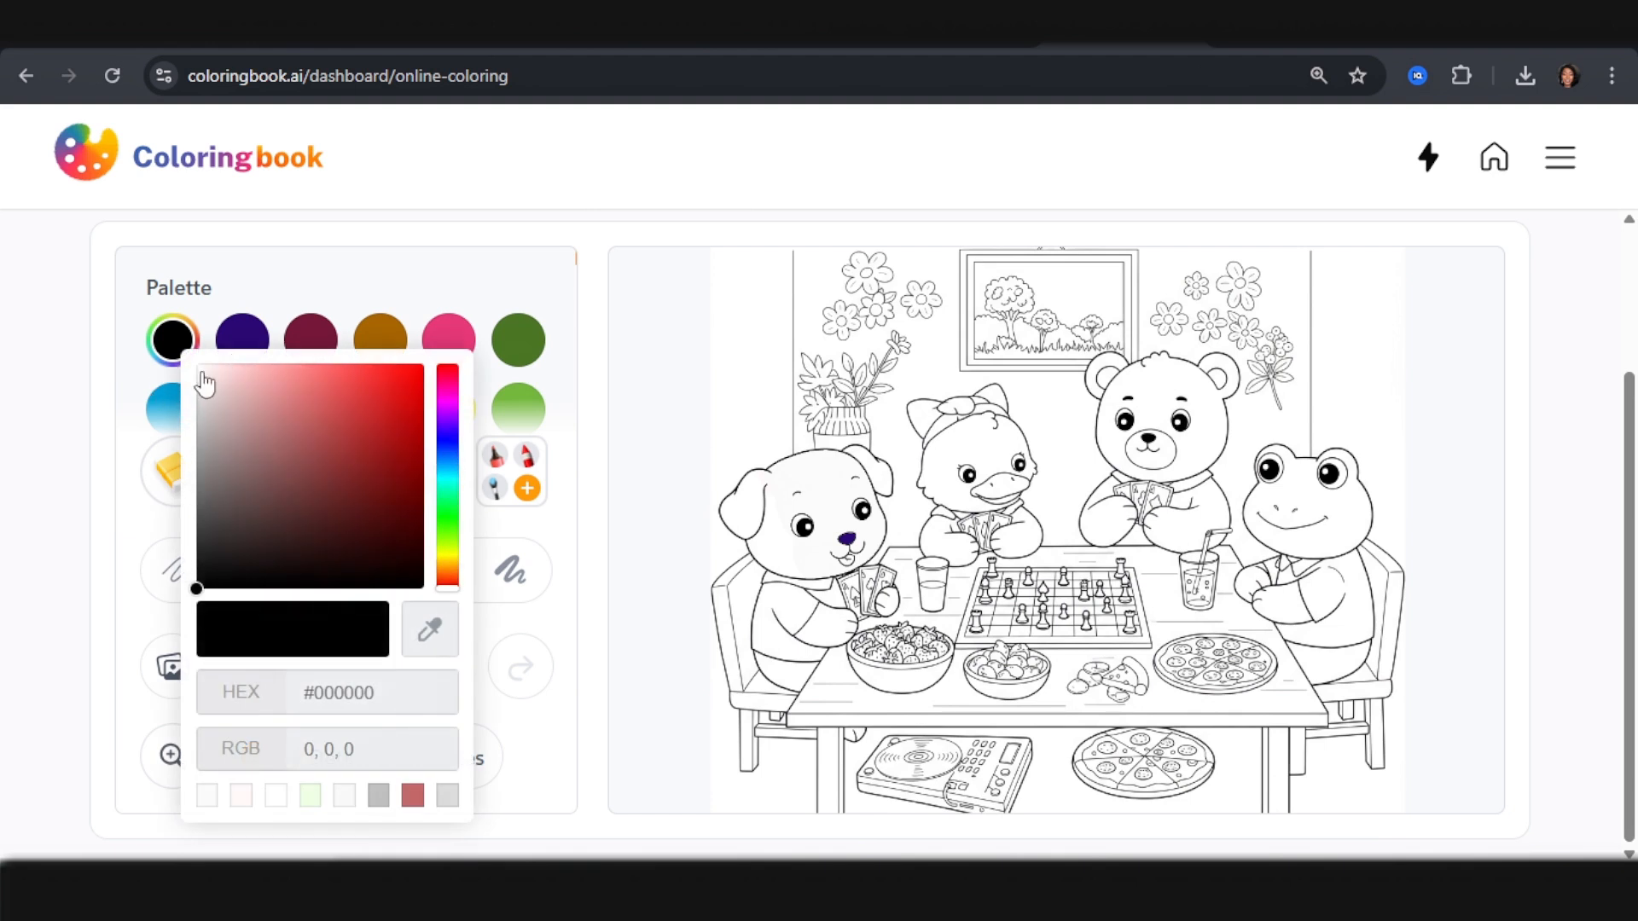
{"action": "left_click_drag", "start_coordinate": [205, 384], "coordinate": [217, 364]}
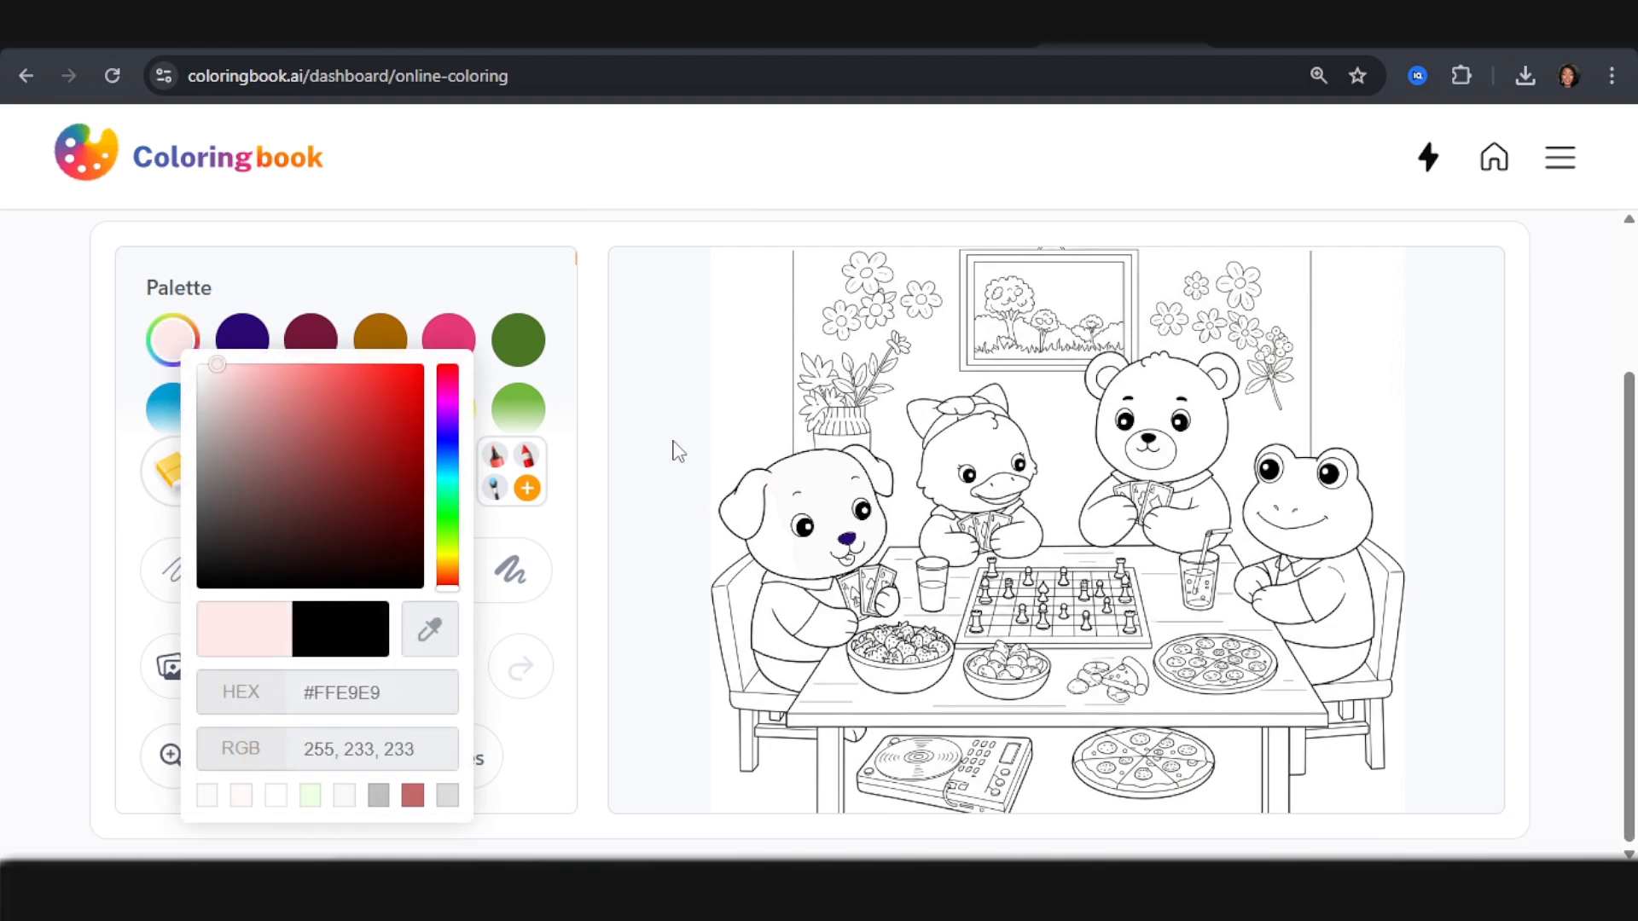
{"action": "left_click", "coordinate": [790, 612]}
{"action": "left_click", "coordinate": [778, 597]}
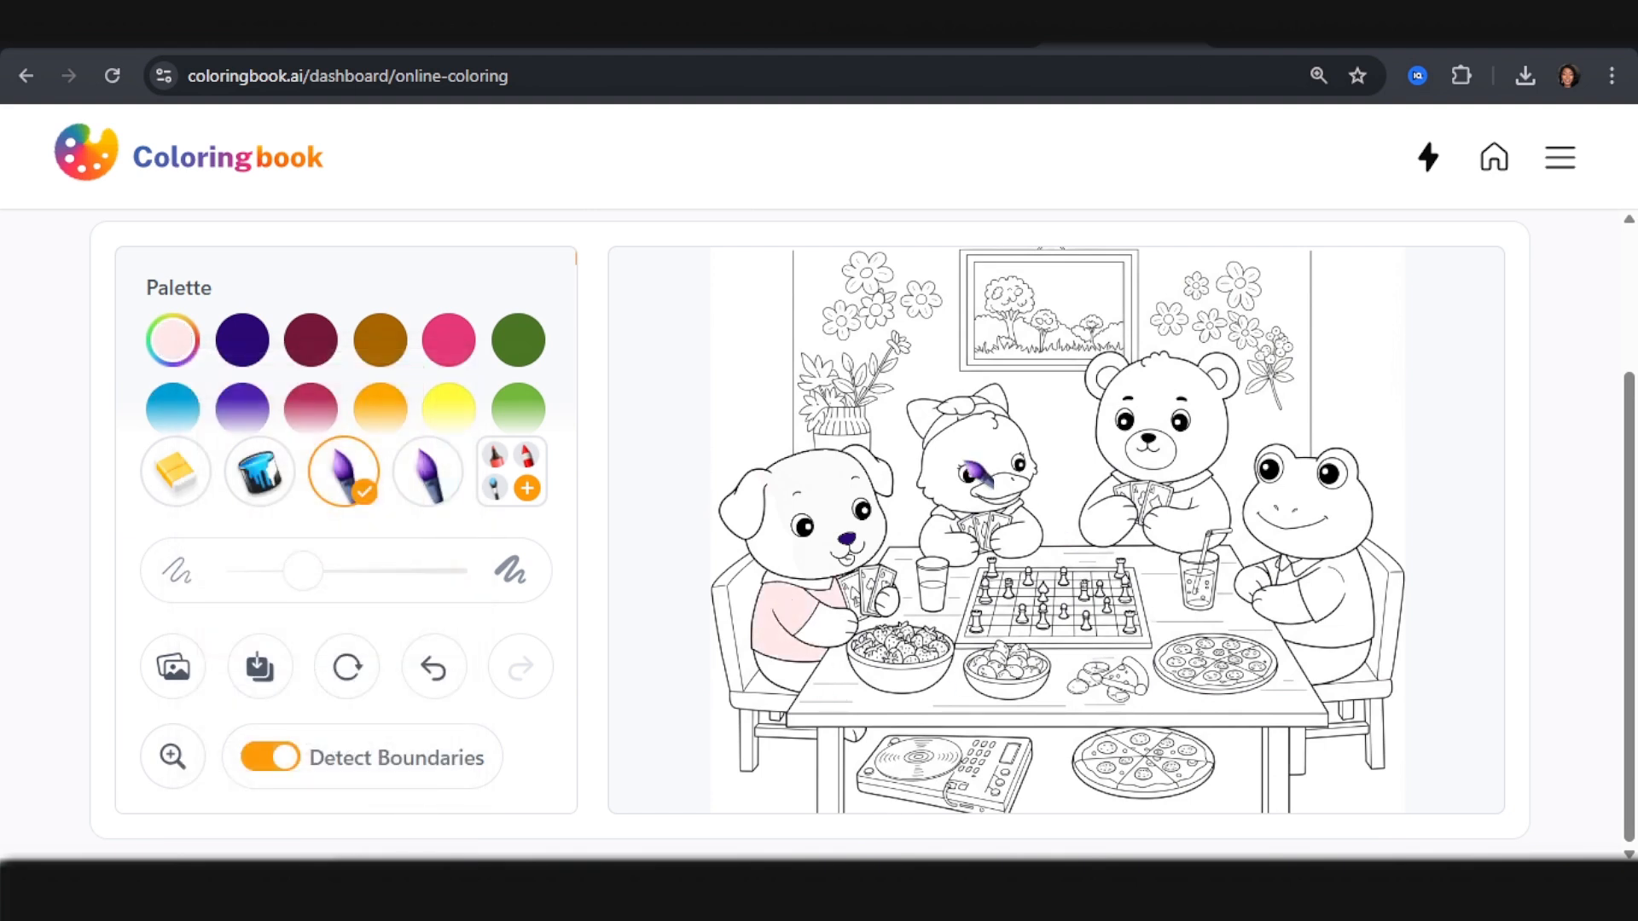
{"action": "left_click", "coordinate": [469, 348]}
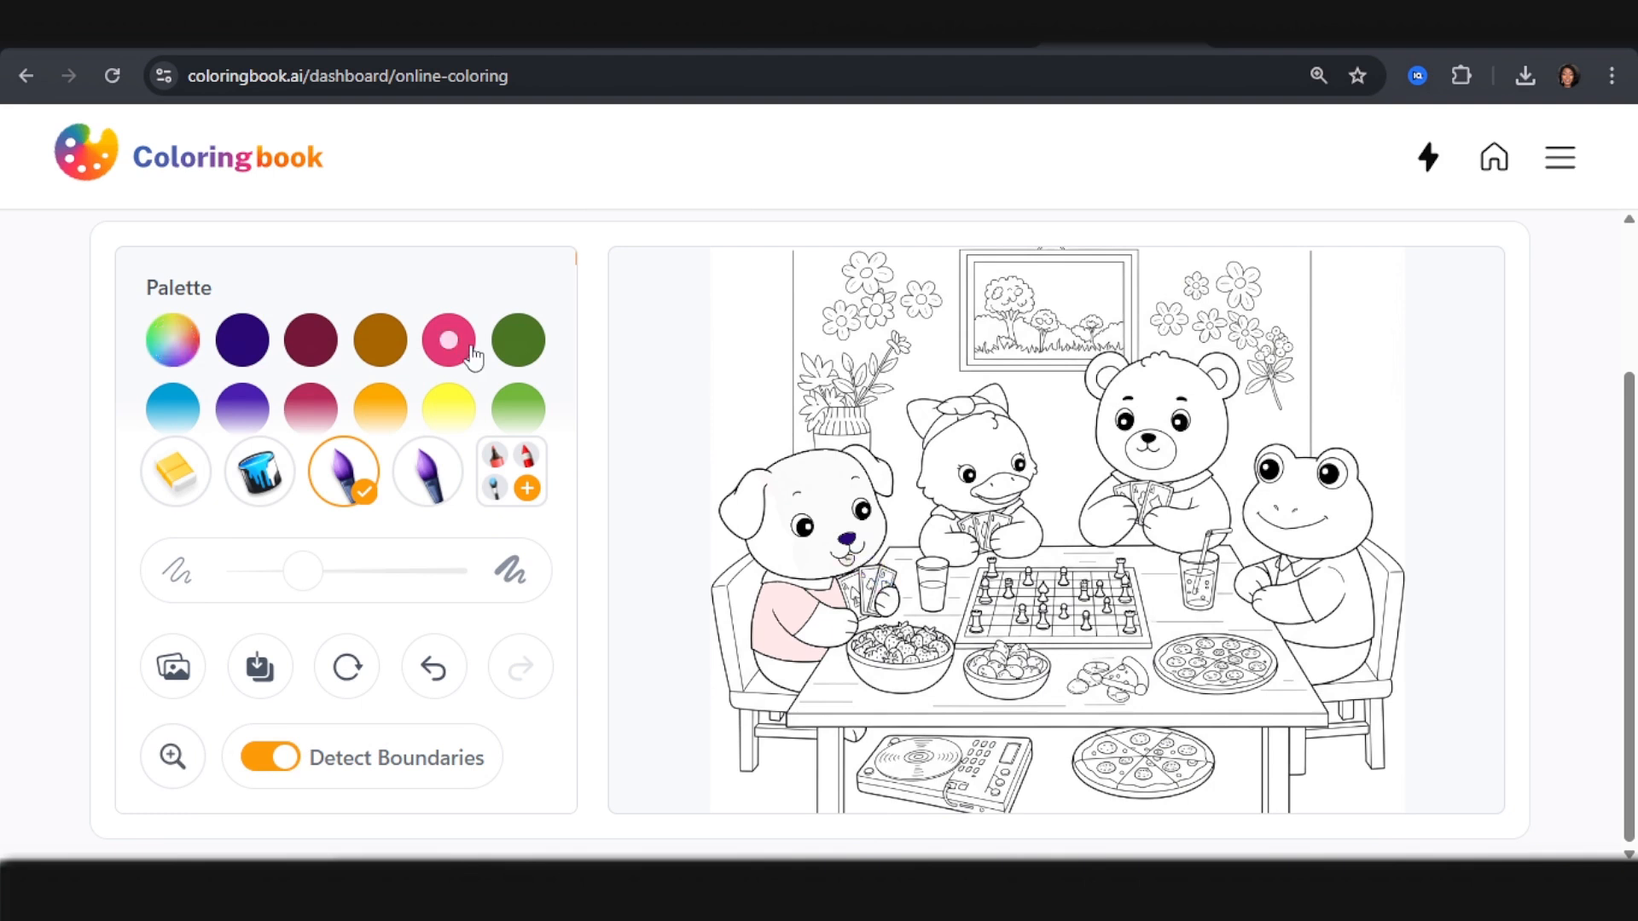
{"action": "left_click", "coordinate": [848, 559]}
Step: Paint the duck's head and arms and some of the pieces in the small bowl in a custom bright yellow
{"action": "left_click", "coordinate": [173, 340]}
{"action": "left_click", "coordinate": [585, 606]}
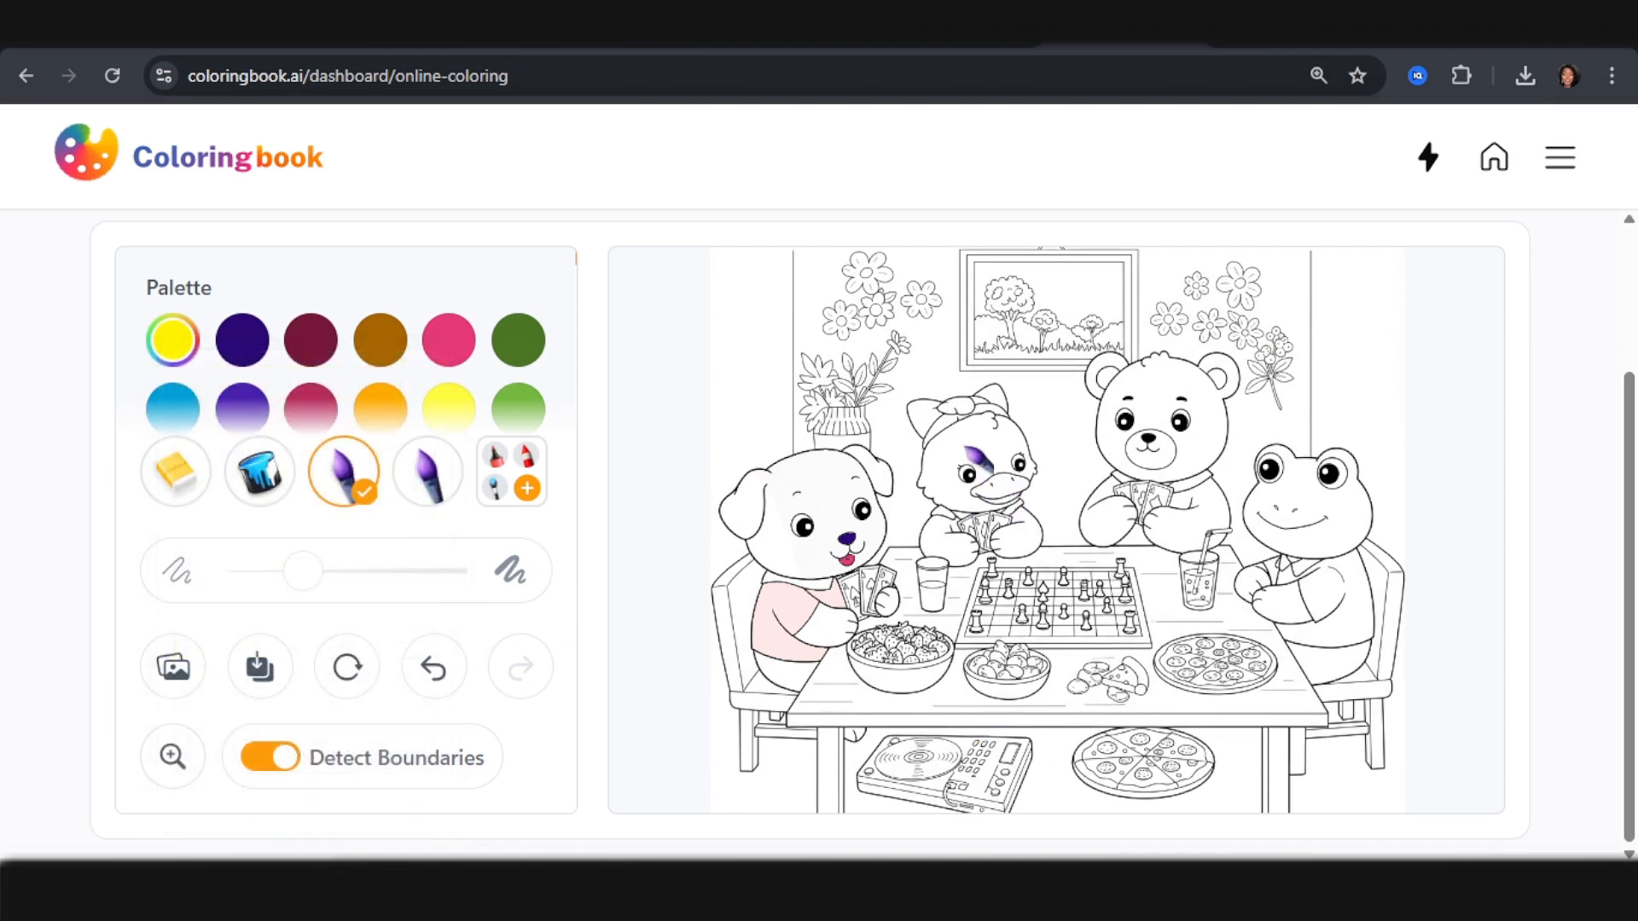
{"action": "mouse_move", "coordinate": [977, 460]}
{"action": "left_mouse_down"}
{"action": "mouse_move", "coordinate": [947, 443]}
{"action": "mouse_move", "coordinate": [973, 473]}
{"action": "mouse_move", "coordinate": [1015, 443]}
{"action": "left_mouse_up"}
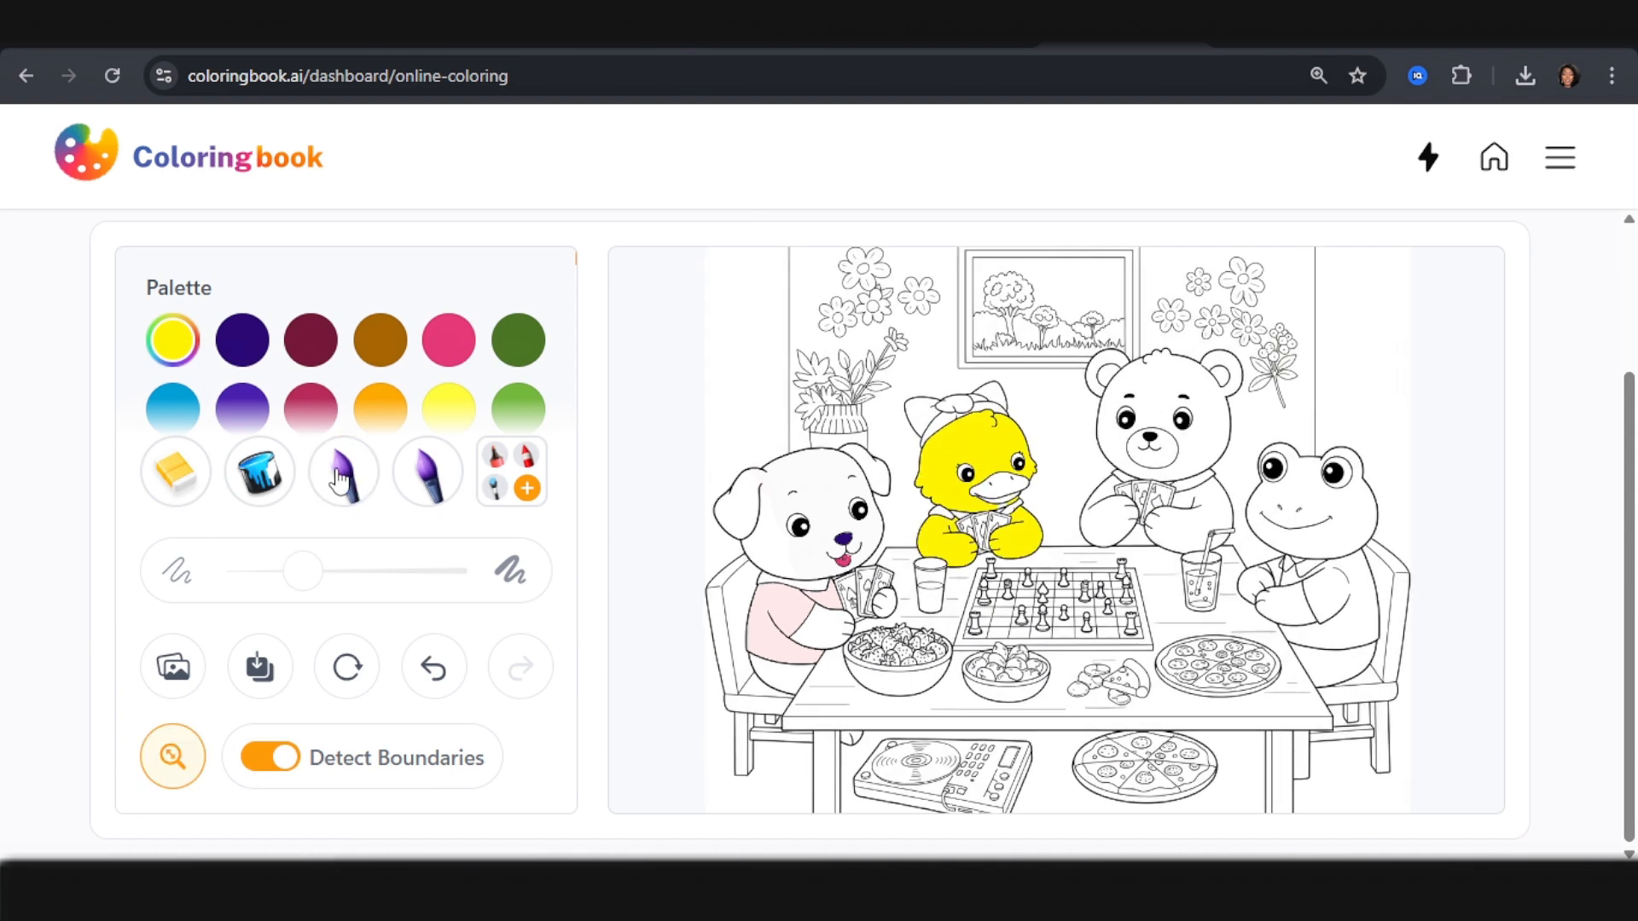
{"action": "left_click", "coordinate": [340, 480]}
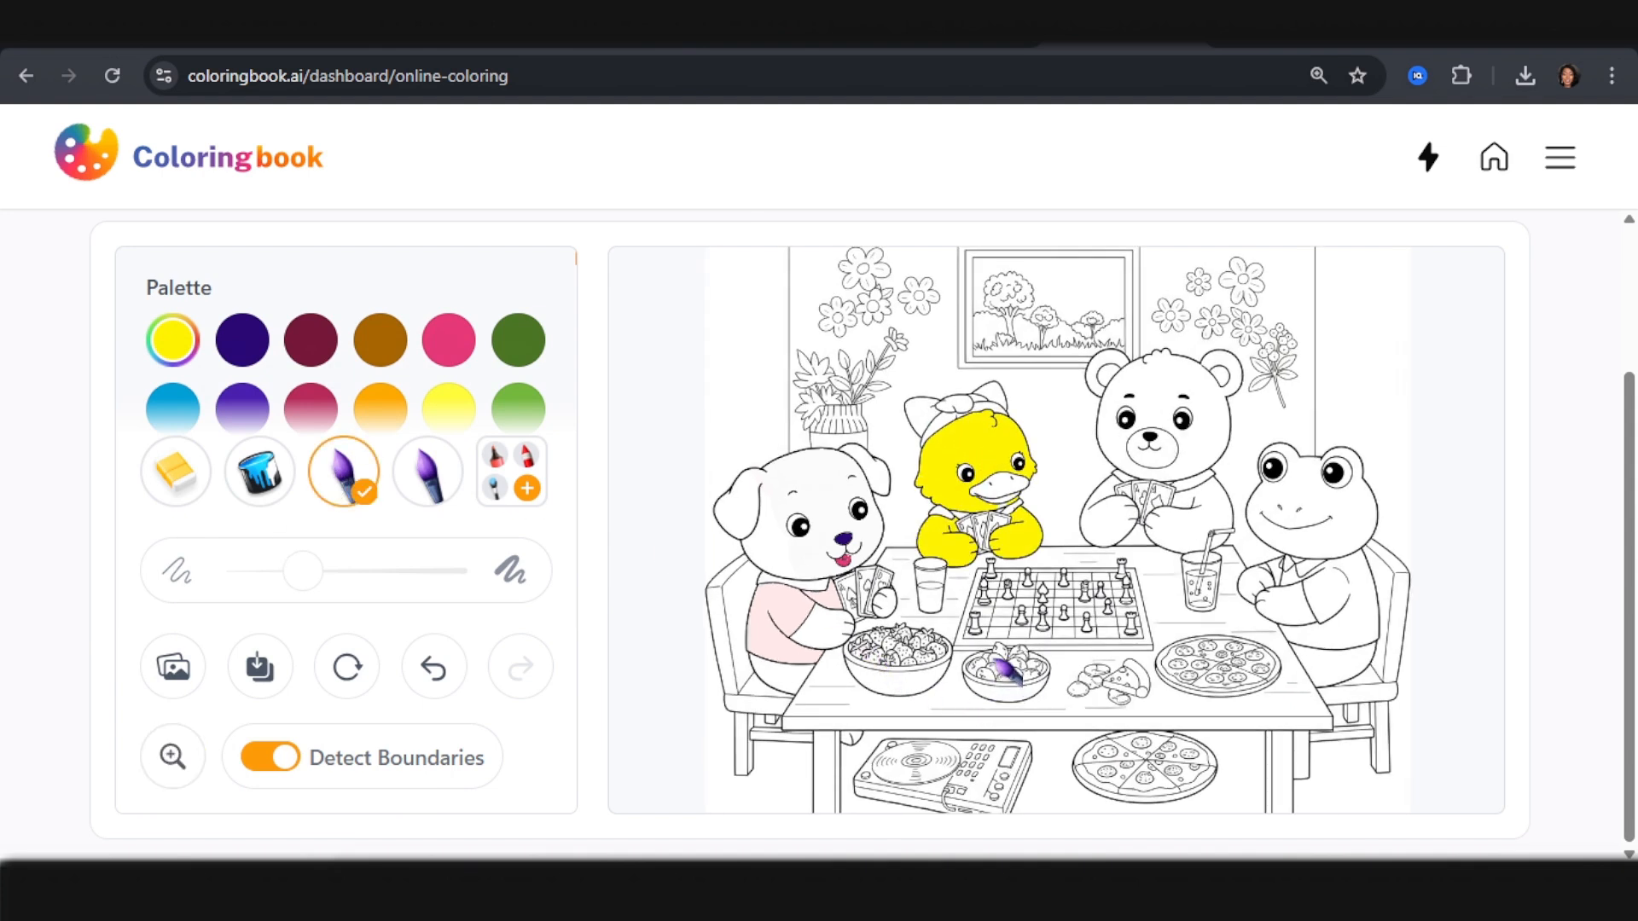
{"action": "left_click", "coordinate": [1007, 672]}
Step: Color the duck's beak orange and its head bow light orange
{"action": "left_click", "coordinate": [375, 414]}
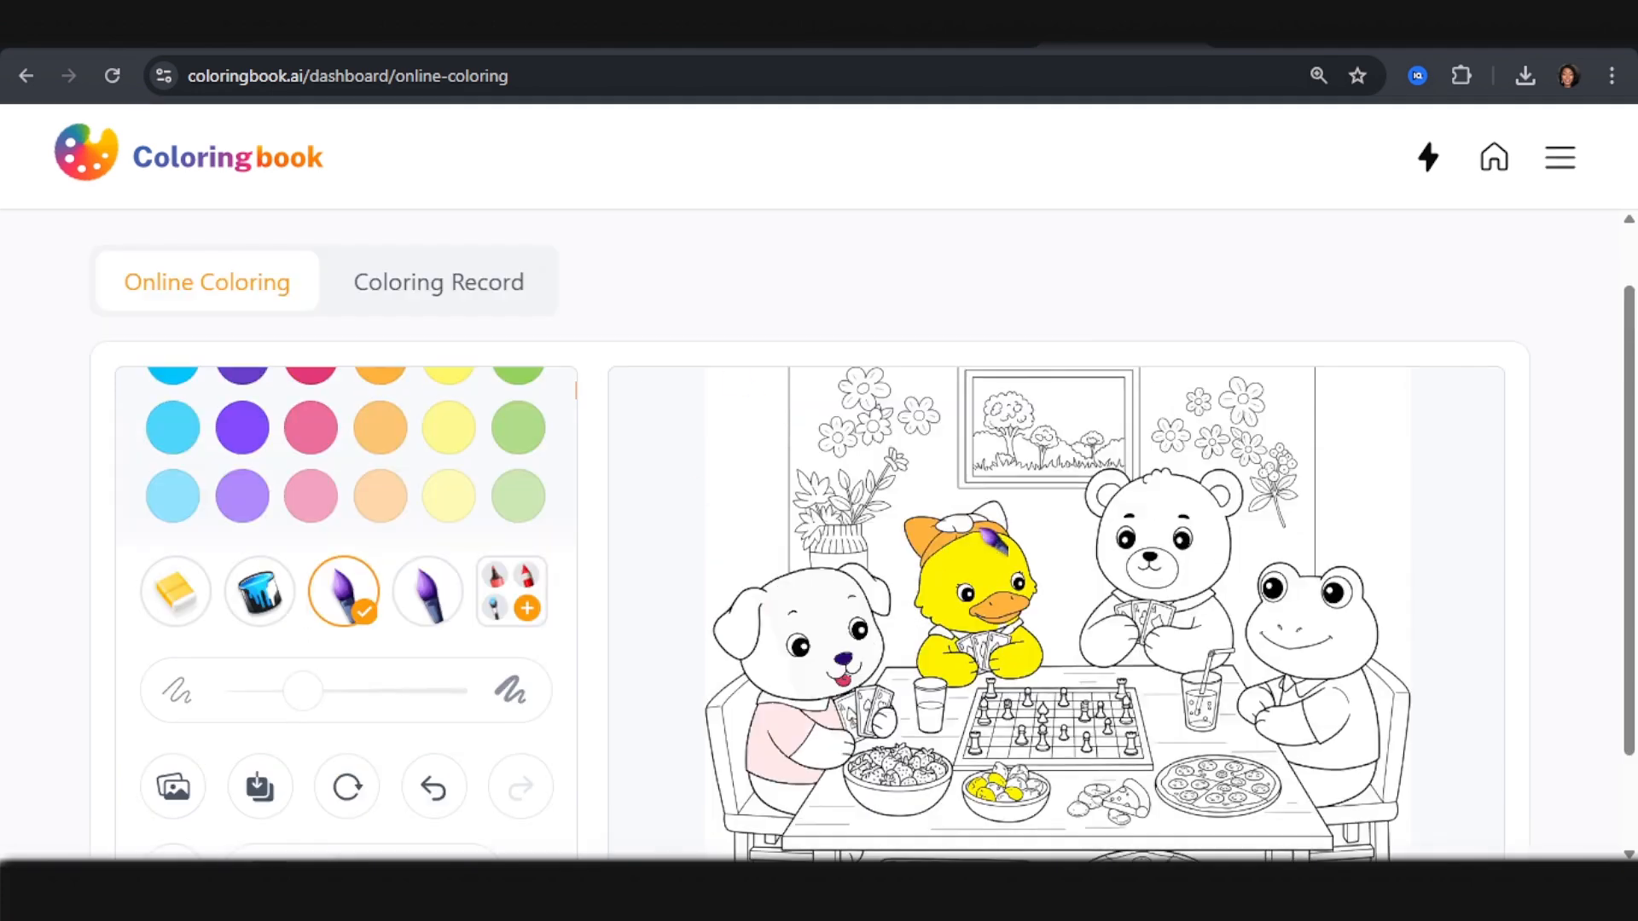
{"action": "left_click", "coordinate": [957, 527]}
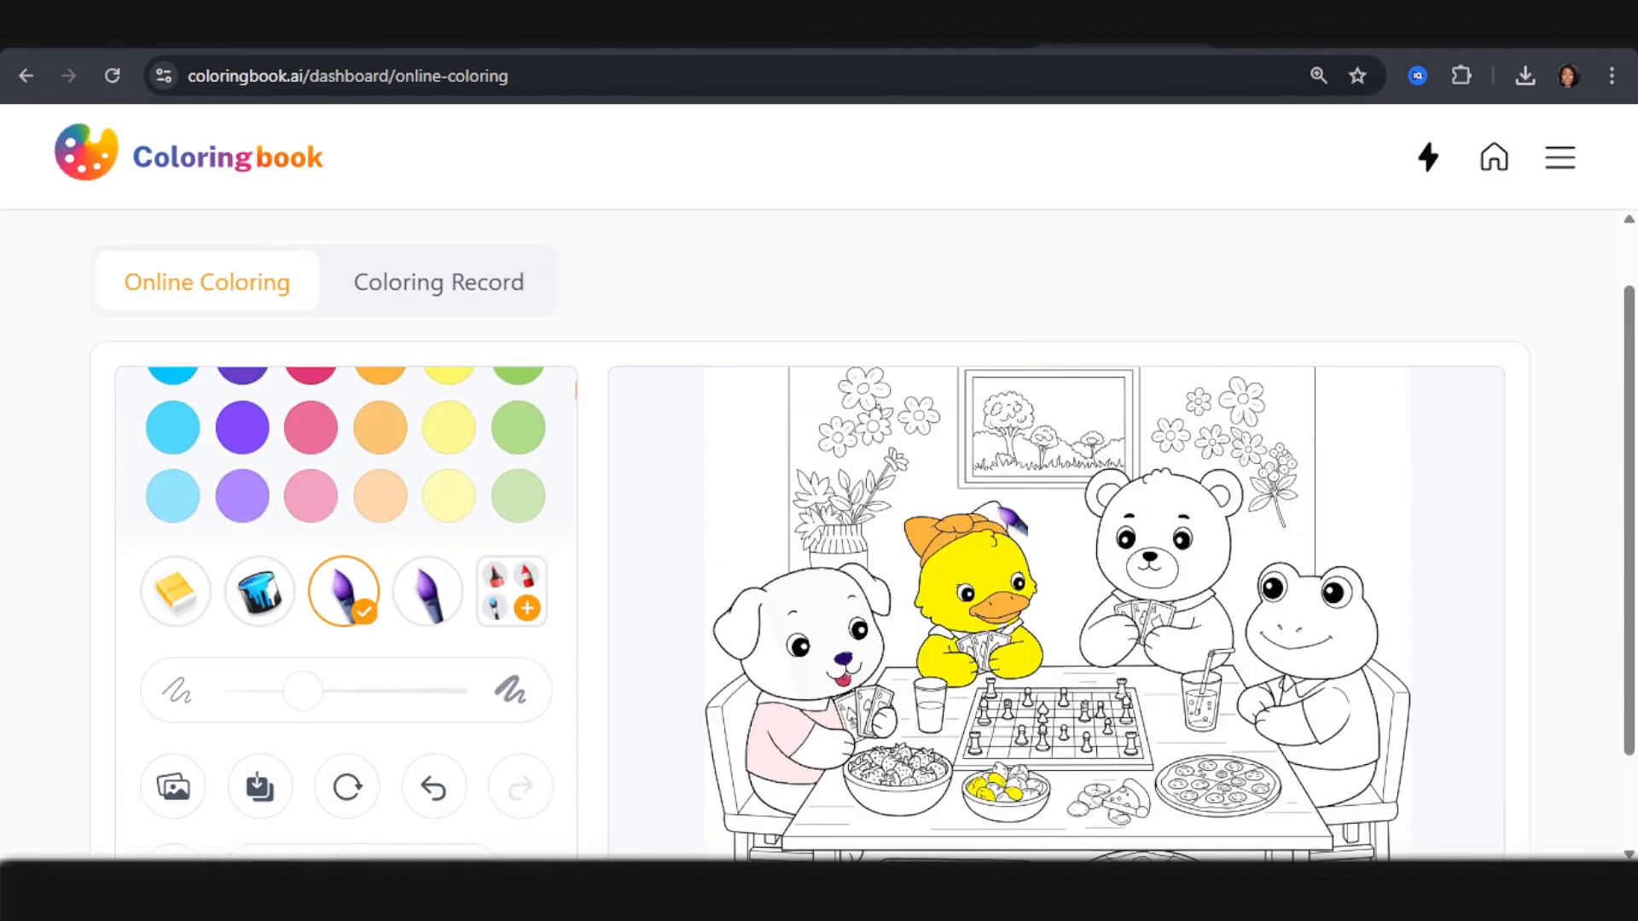
{"action": "scroll", "coordinate": [1011, 517], "scroll_direction": "down", "scroll_amount": 1}
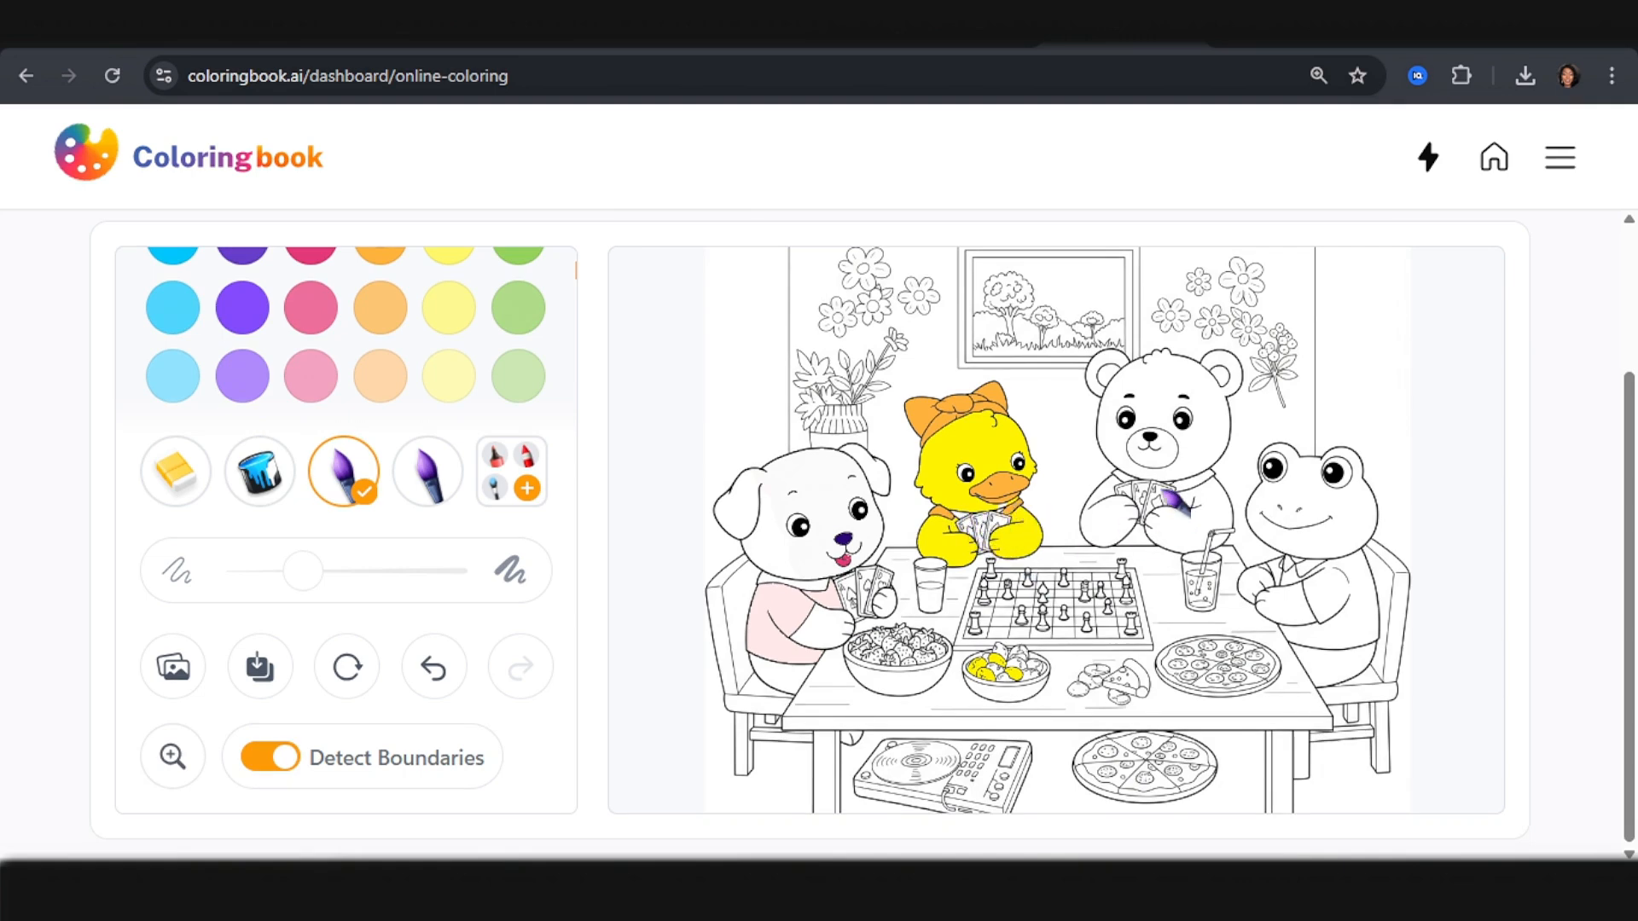
Step: Paint the bear's head and body crimson, leaving the muzzle and cards uncolored, and save the coloring record
{"action": "scroll", "coordinate": [1042, 527], "scroll_direction": "up", "scroll_amount": 1}
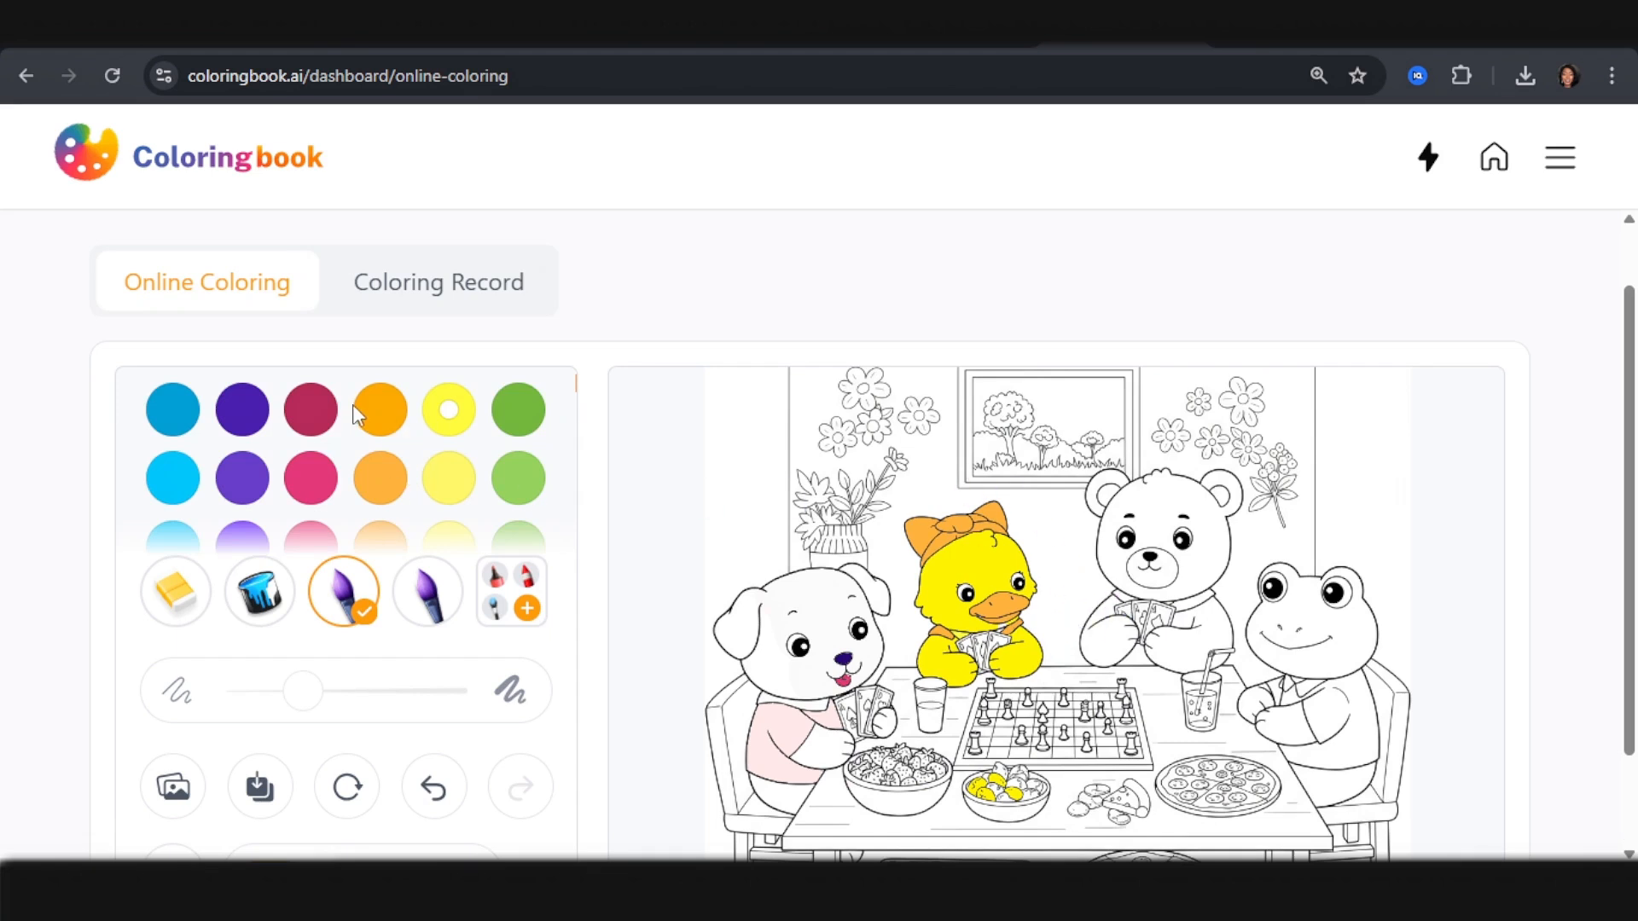
{"action": "left_click", "coordinate": [325, 421]}
{"action": "left_click", "coordinate": [1165, 517]}
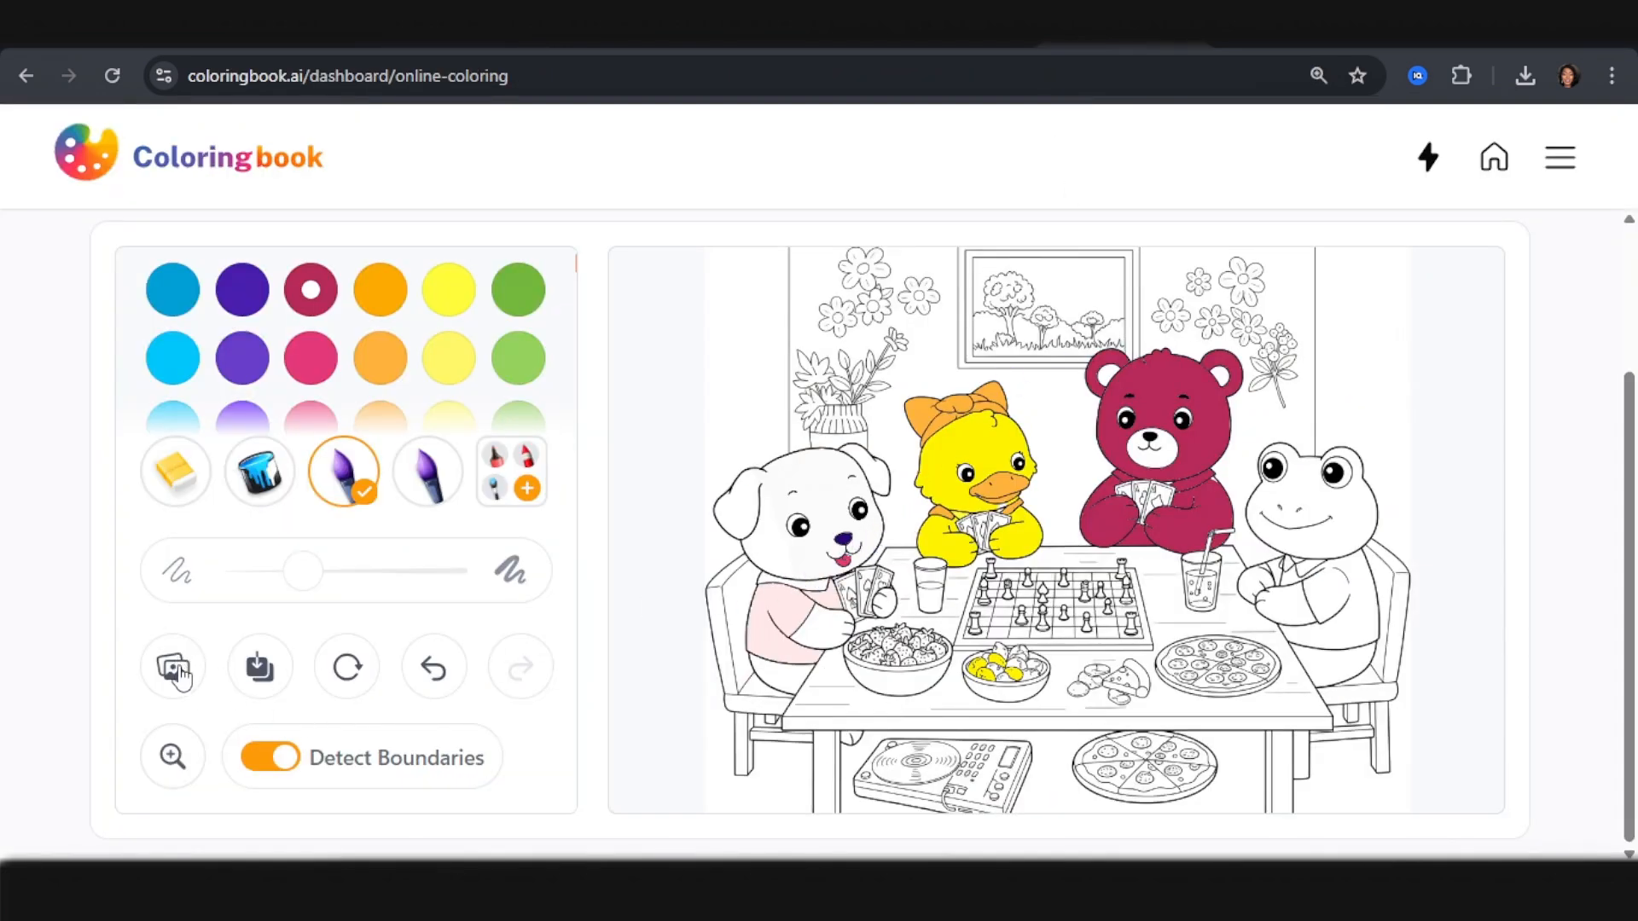
{"action": "left_click", "coordinate": [258, 674]}
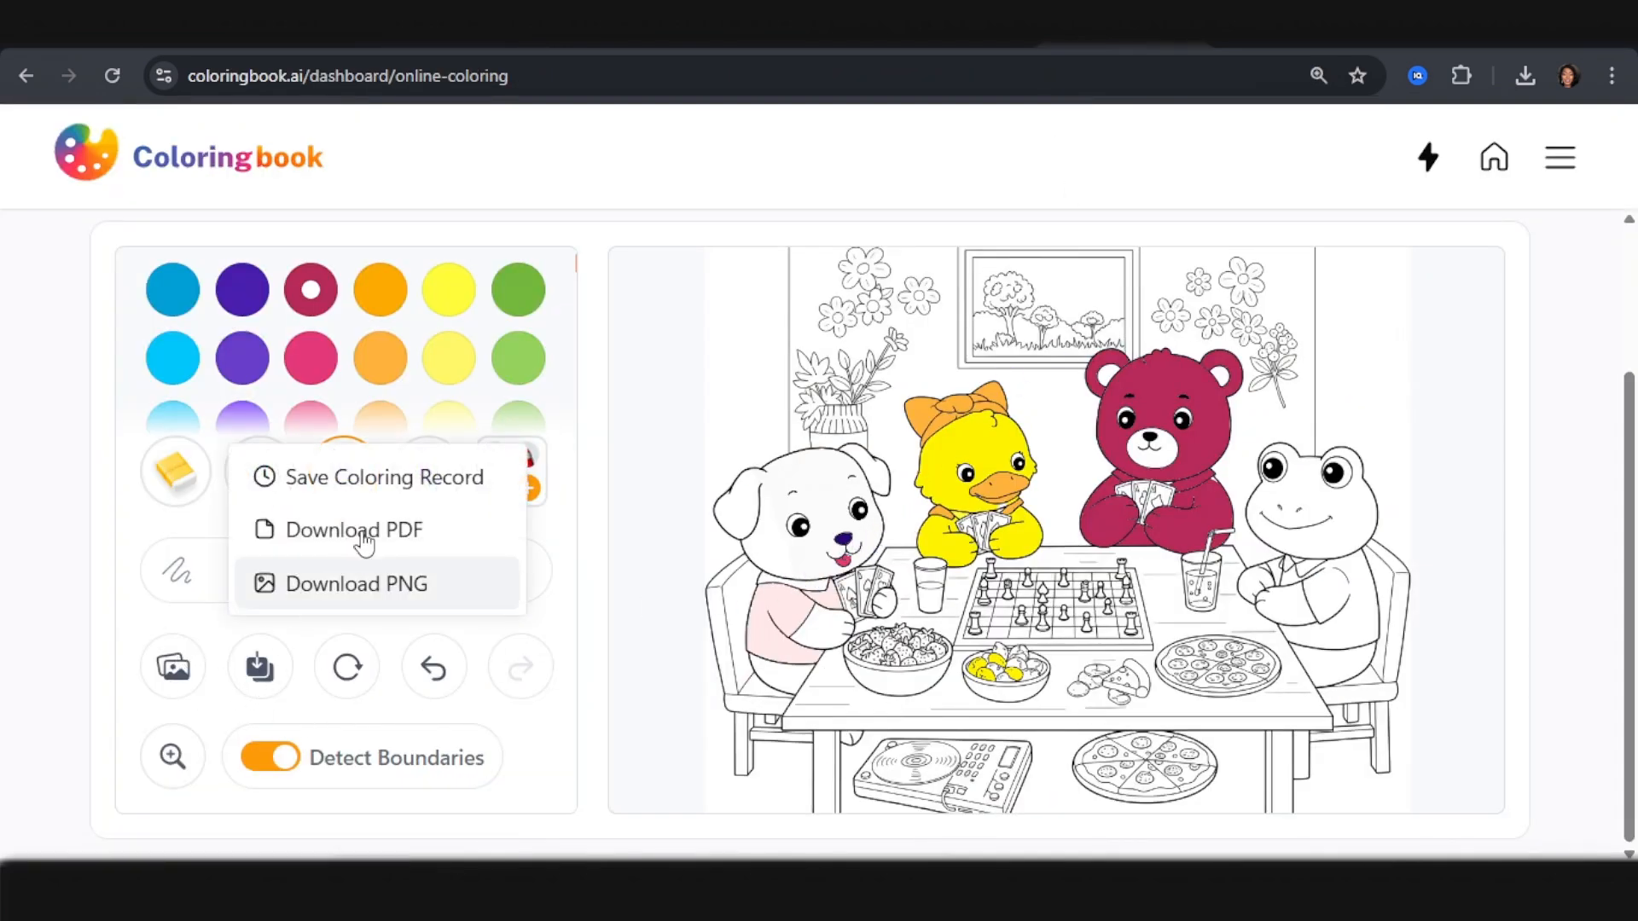
{"action": "left_click_drag", "start_coordinate": [404, 478], "coordinate": [418, 475]}
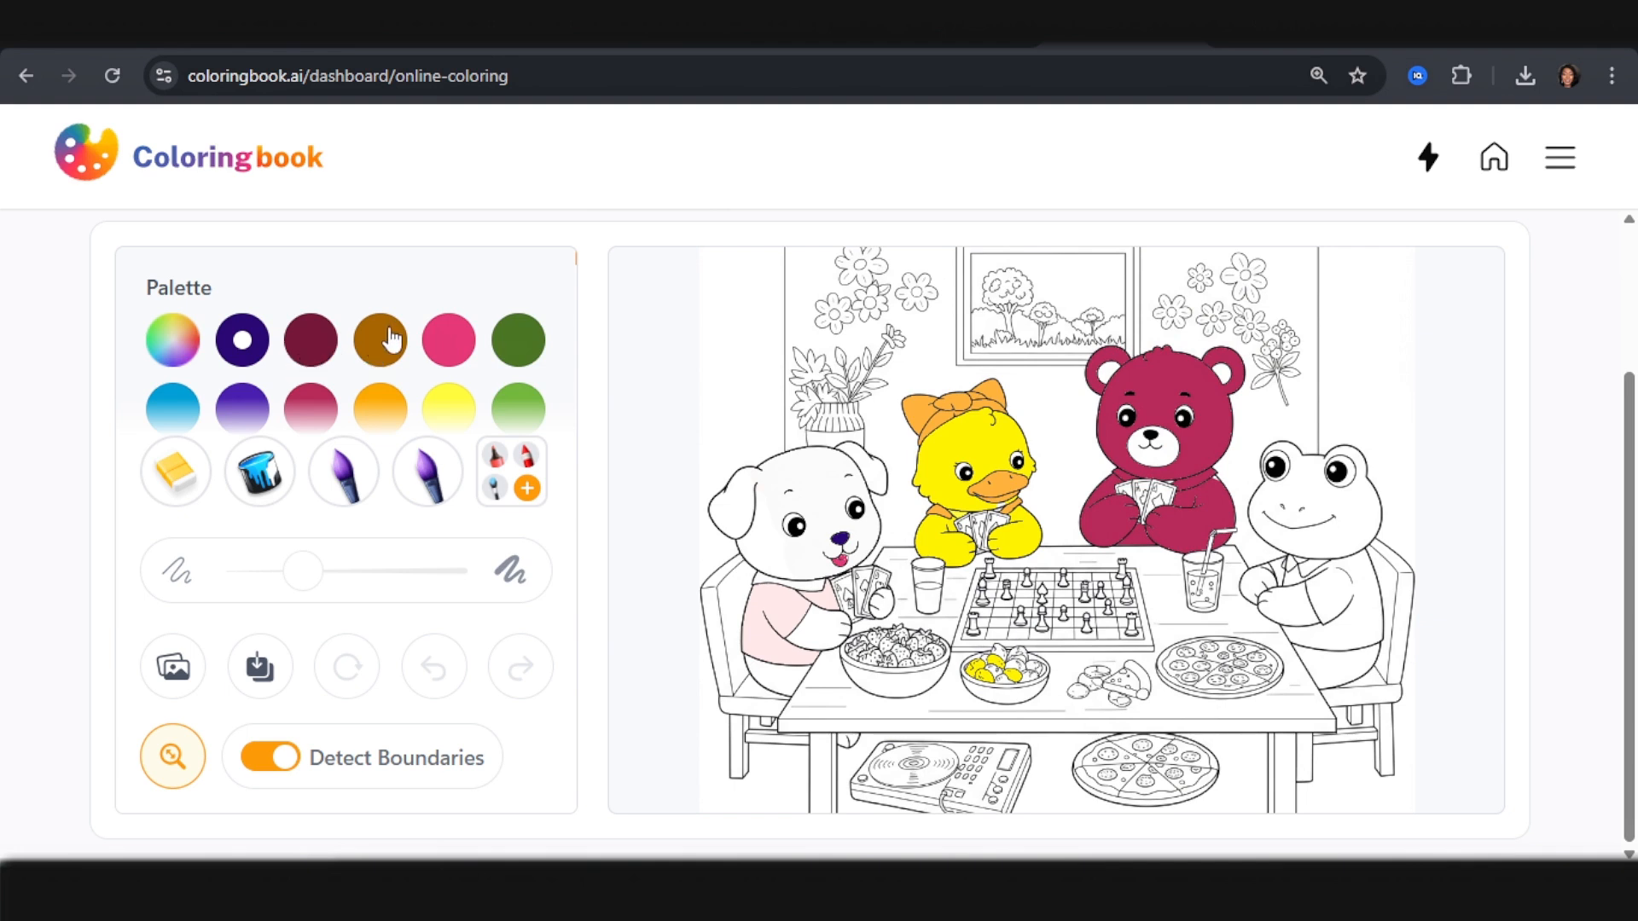
Step: Paint the bear's inner ears dark maroon and its muzzle pale peach
{"action": "left_click", "coordinate": [308, 358]}
{"action": "left_click", "coordinate": [348, 467]}
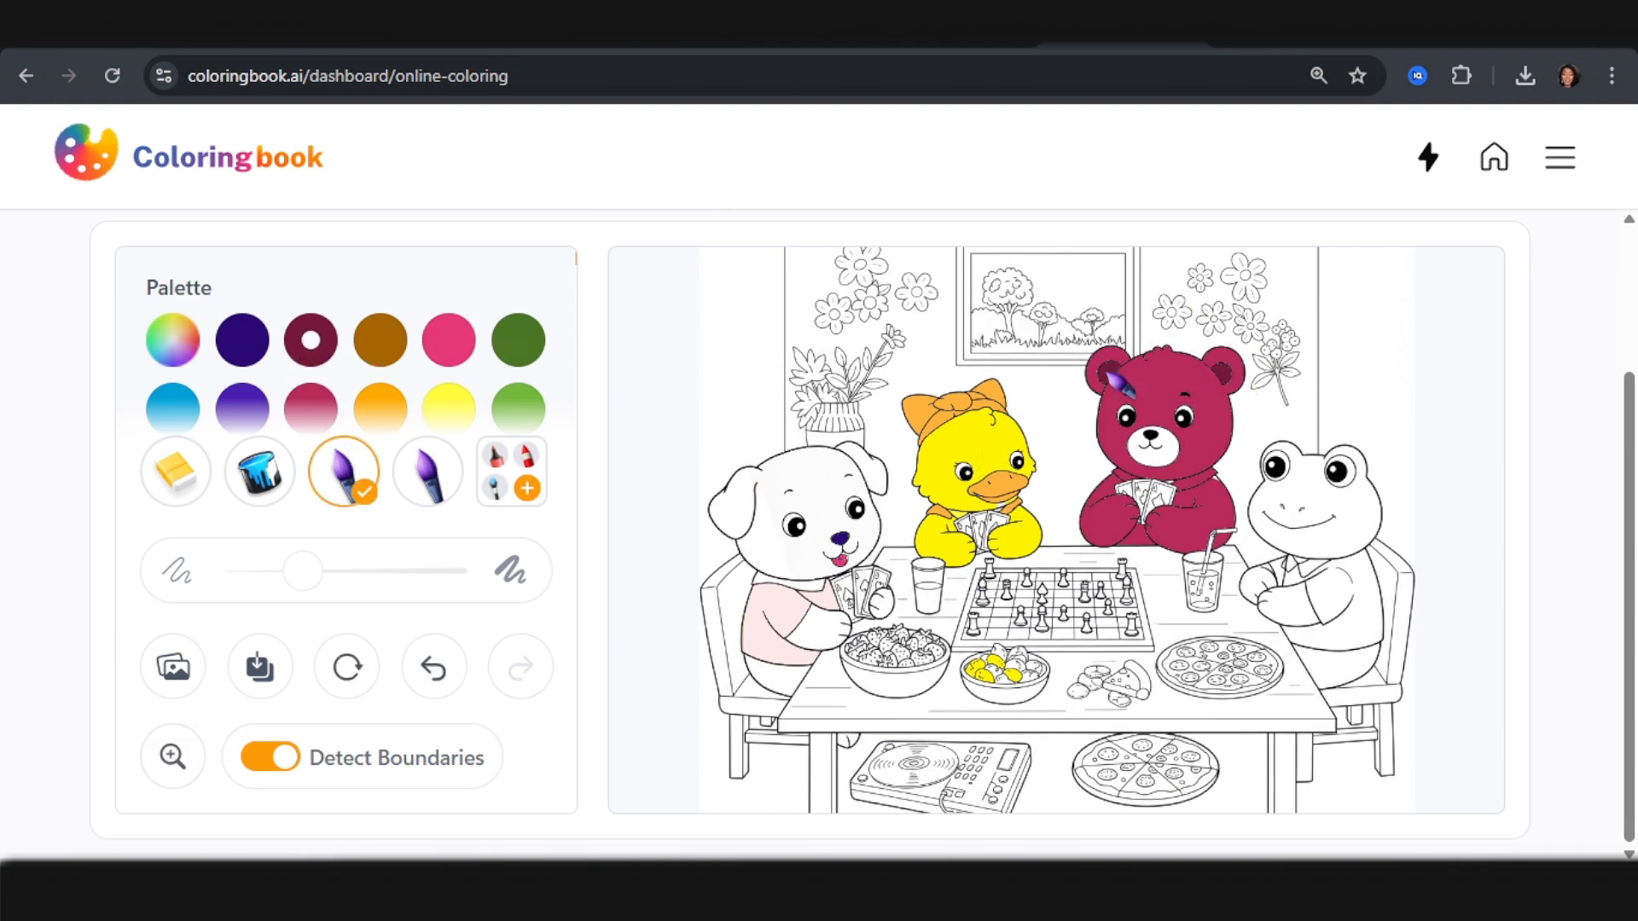
{"action": "scroll", "coordinate": [416, 352], "scroll_direction": "down", "scroll_amount": 2}
{"action": "scroll", "coordinate": [412, 353], "scroll_direction": "down", "scroll_amount": 1}
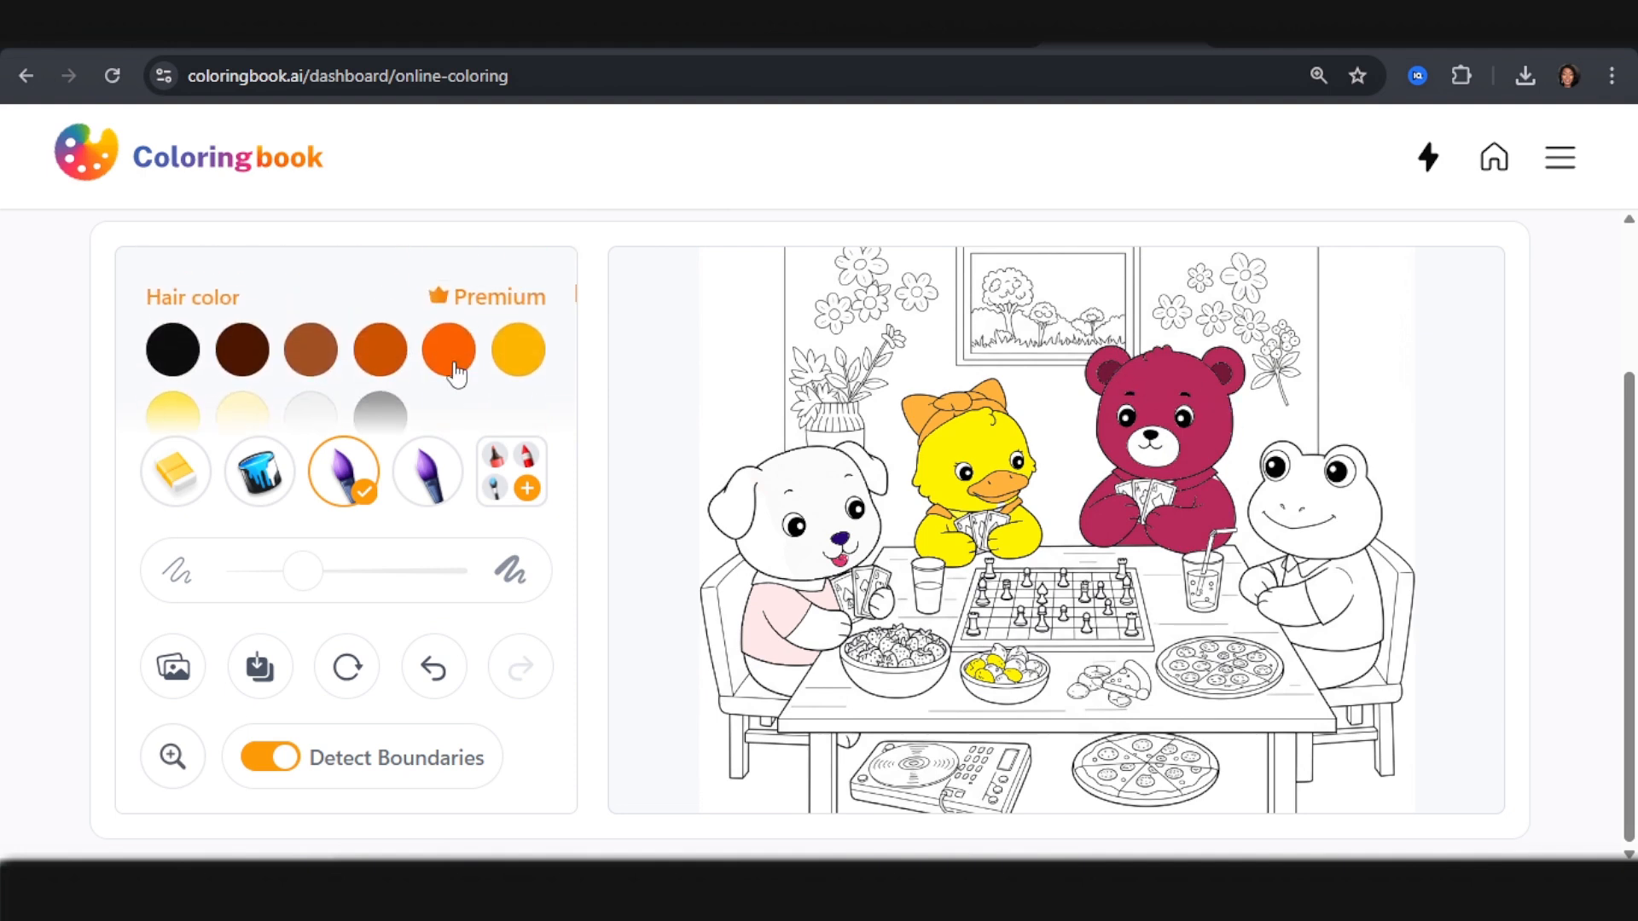
{"action": "scroll", "coordinate": [439, 378], "scroll_direction": "up", "scroll_amount": 3}
{"action": "scroll", "coordinate": [365, 371], "scroll_direction": "down", "scroll_amount": 2}
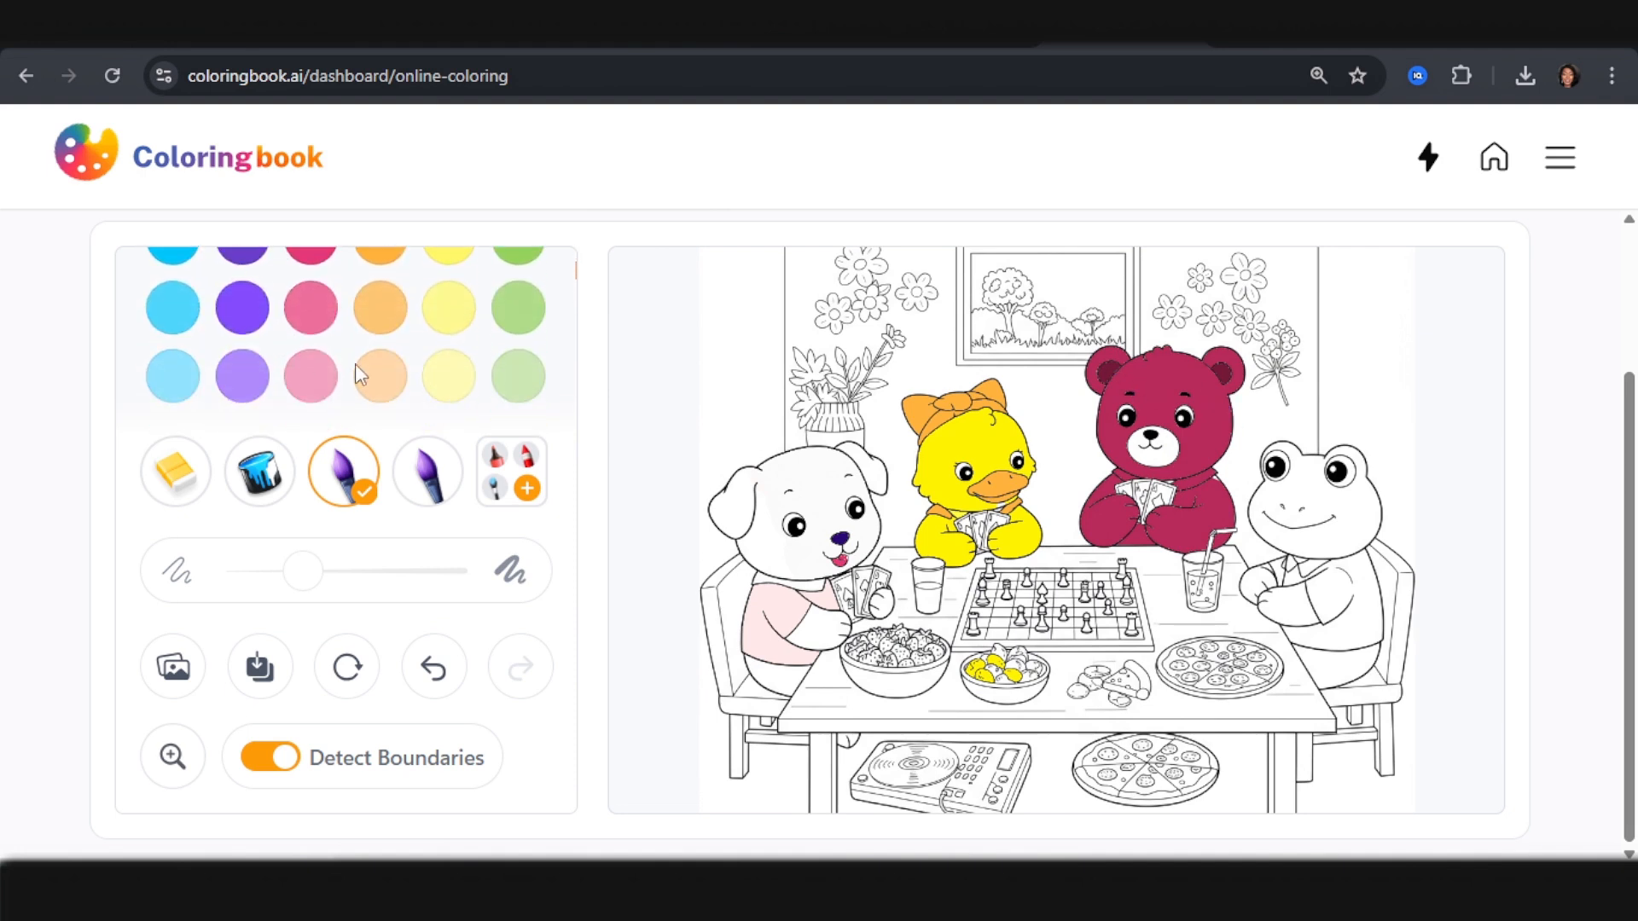
{"action": "scroll", "coordinate": [358, 362], "scroll_direction": "up", "scroll_amount": 3}
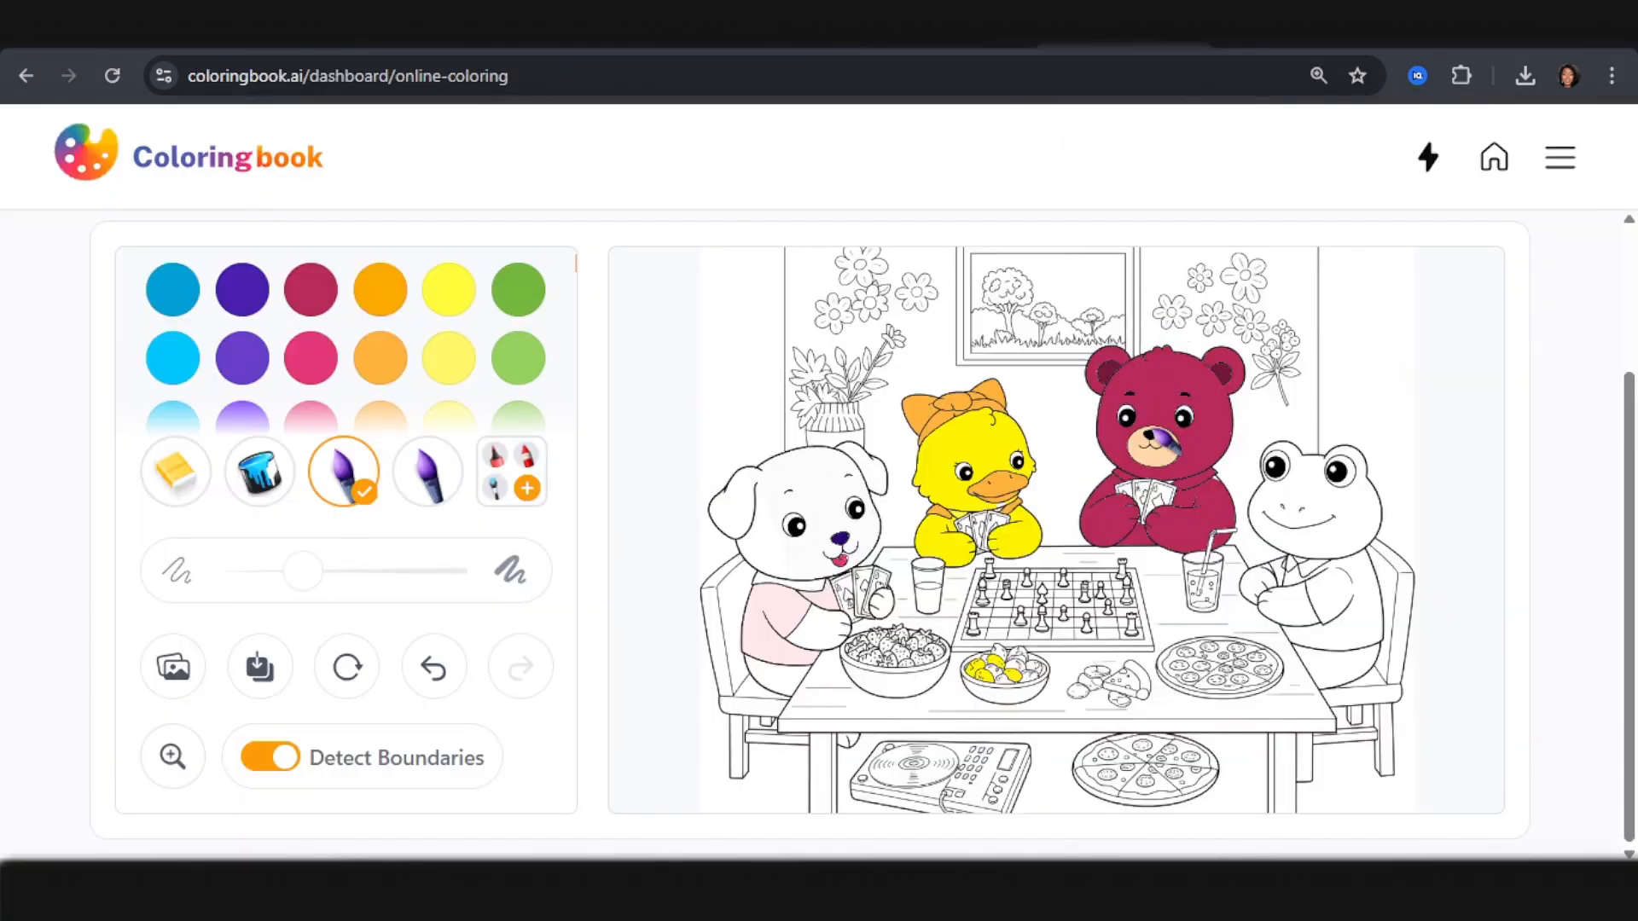
Step: Paint the playing cards held by the puppy, duck and bear dark maroon
{"action": "scroll", "coordinate": [314, 398], "scroll_direction": "up", "scroll_amount": 1}
{"action": "left_click", "coordinate": [314, 397]}
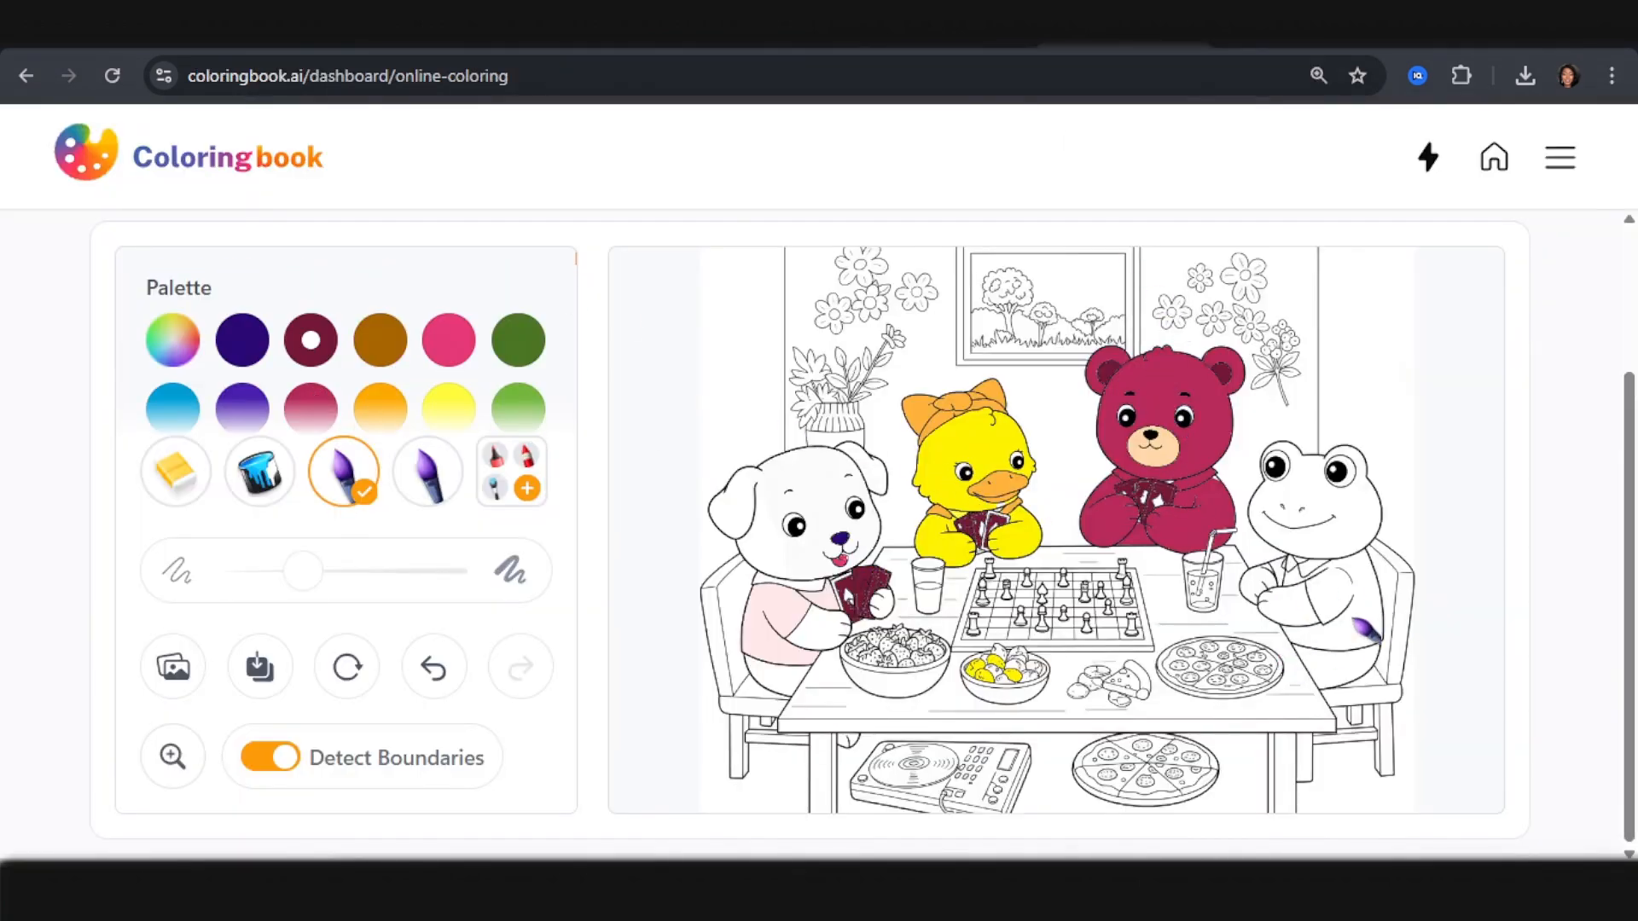
Step: Paint the frog's head, arms and lower body light green
{"action": "scroll", "coordinate": [366, 661], "scroll_direction": "up", "scroll_amount": 2}
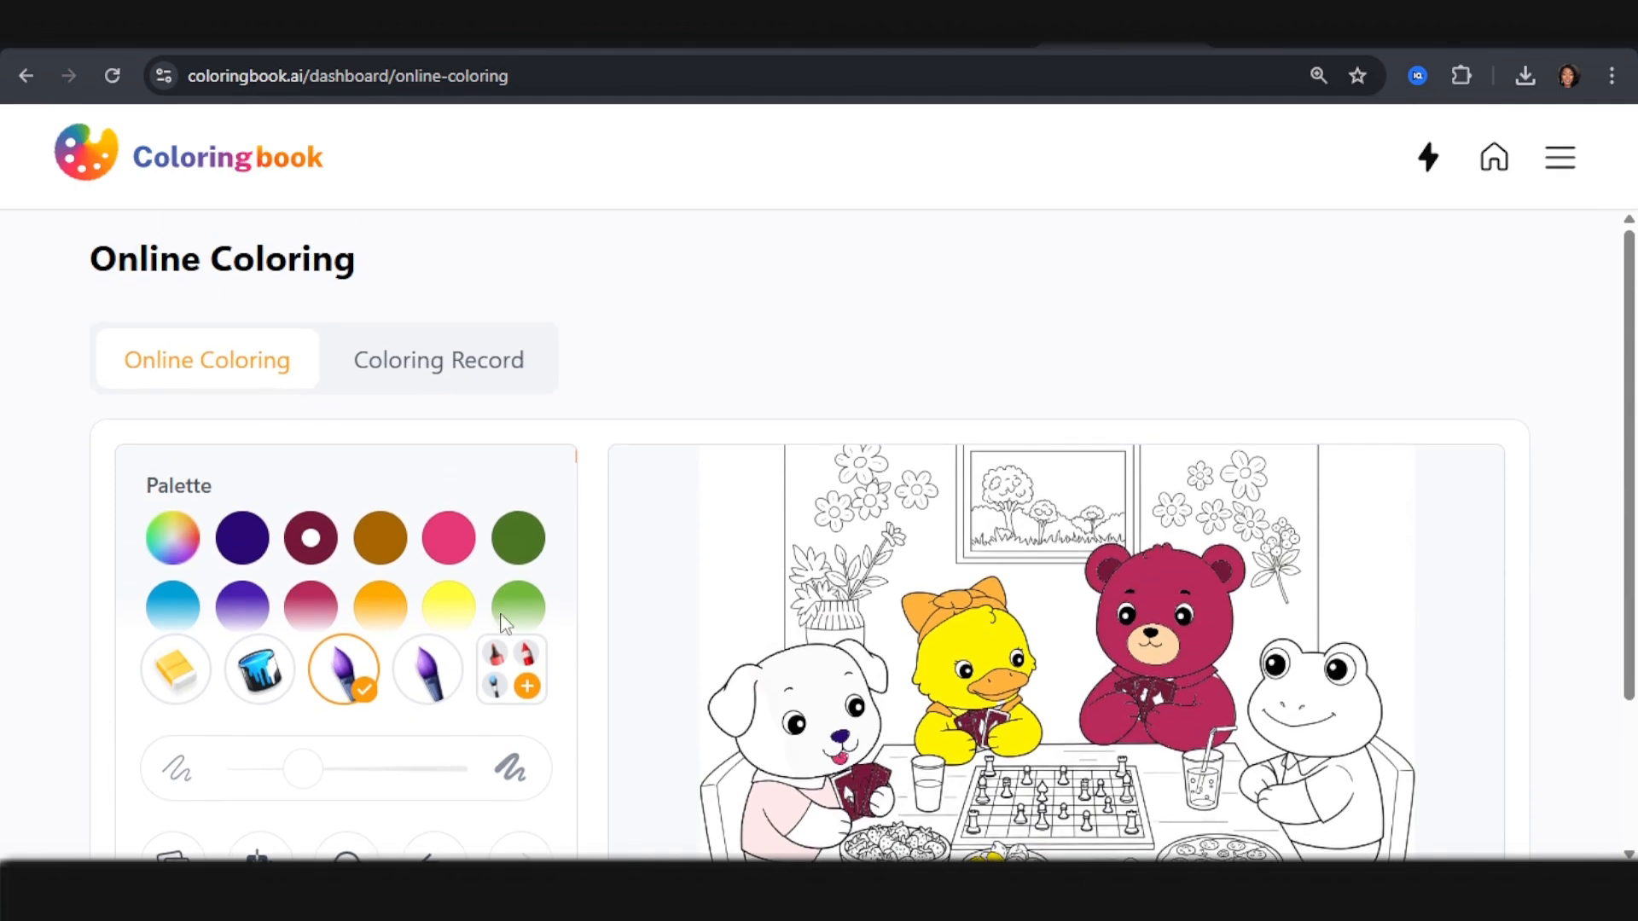
{"action": "scroll", "coordinate": [512, 589], "scroll_direction": "down", "scroll_amount": 1}
{"action": "scroll", "coordinate": [515, 555], "scroll_direction": "down", "scroll_amount": 1}
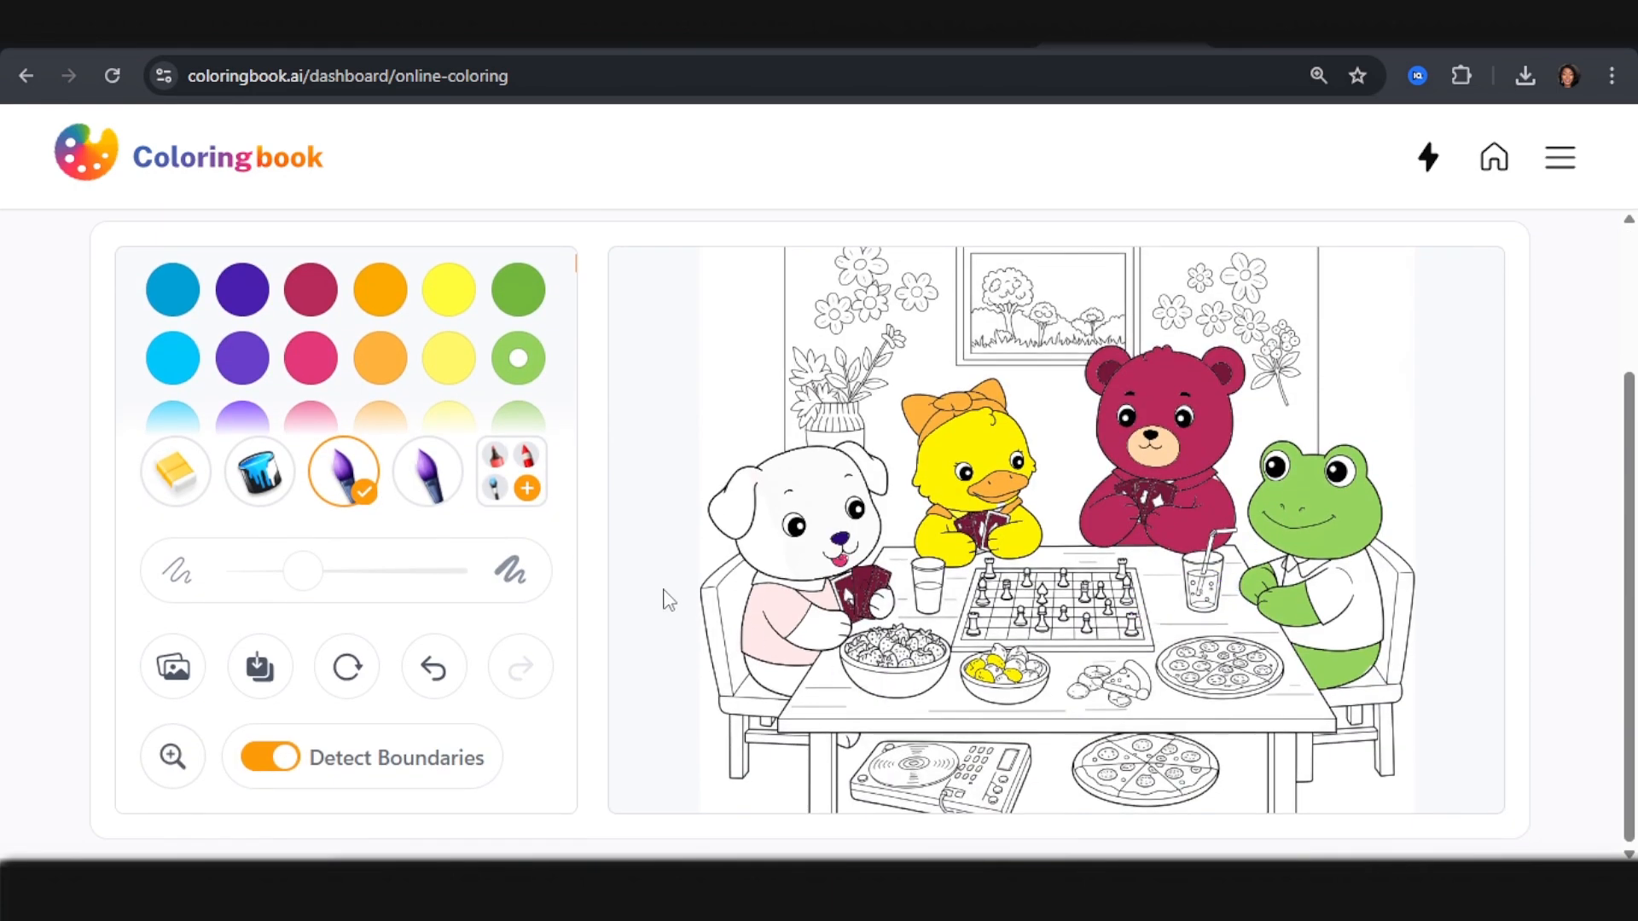
Step: Paint the frog's shirt bright pink and save the updated coloring record
{"action": "scroll", "coordinate": [444, 516], "scroll_direction": "up", "scroll_amount": 1}
{"action": "scroll", "coordinate": [443, 516], "scroll_direction": "up", "scroll_amount": 1}
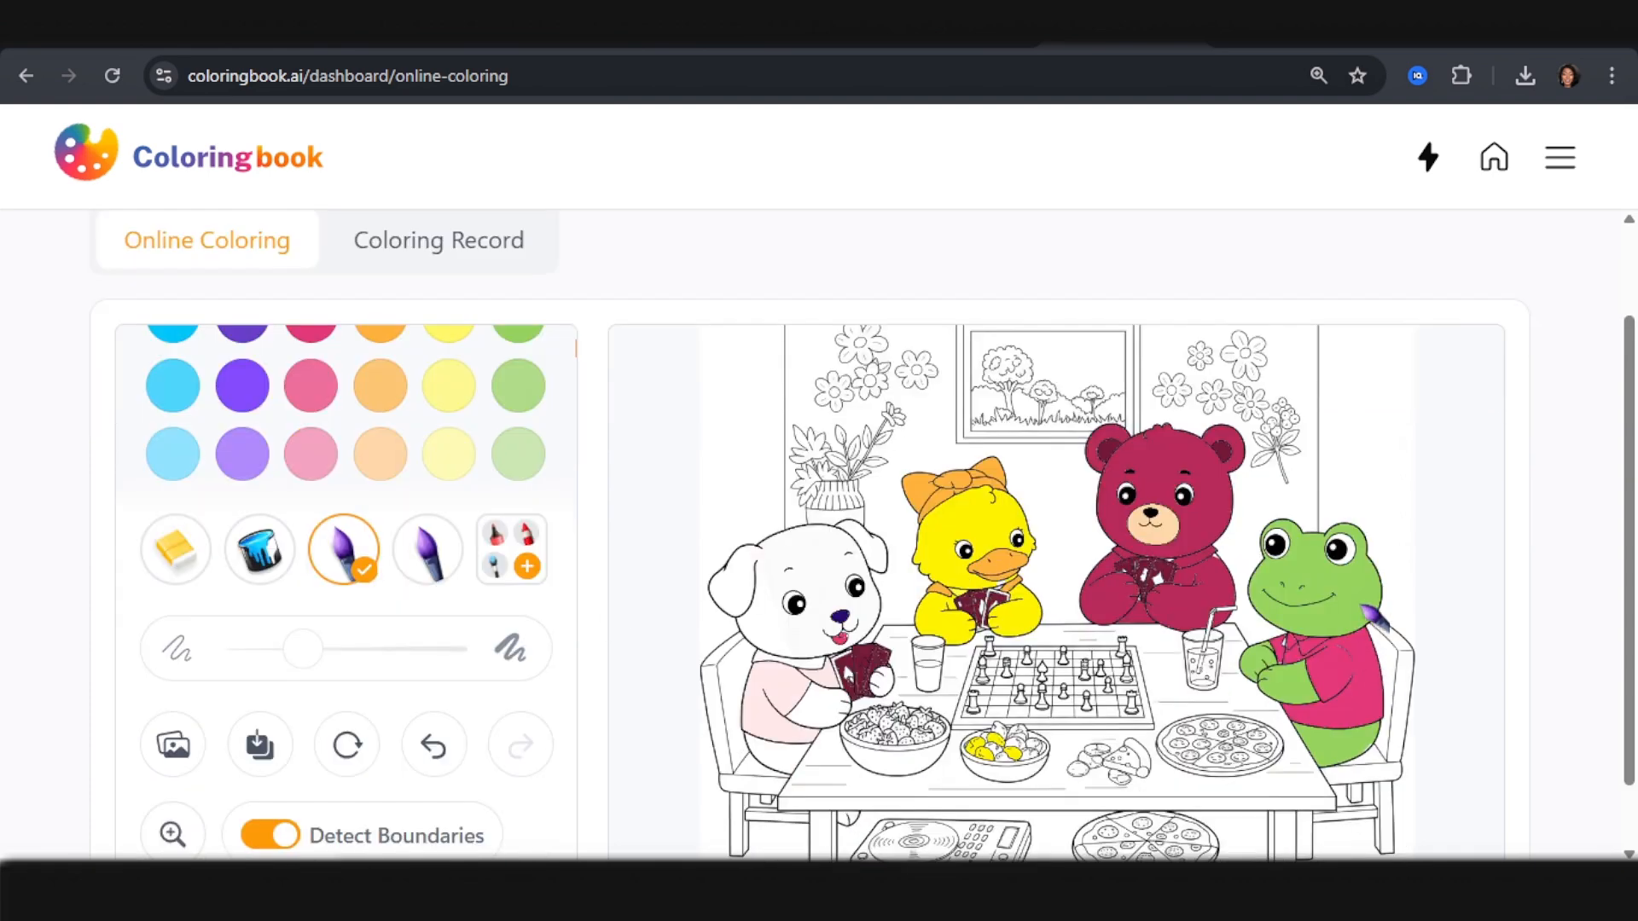
{"action": "scroll", "coordinate": [1335, 584], "scroll_direction": "down", "scroll_amount": 1}
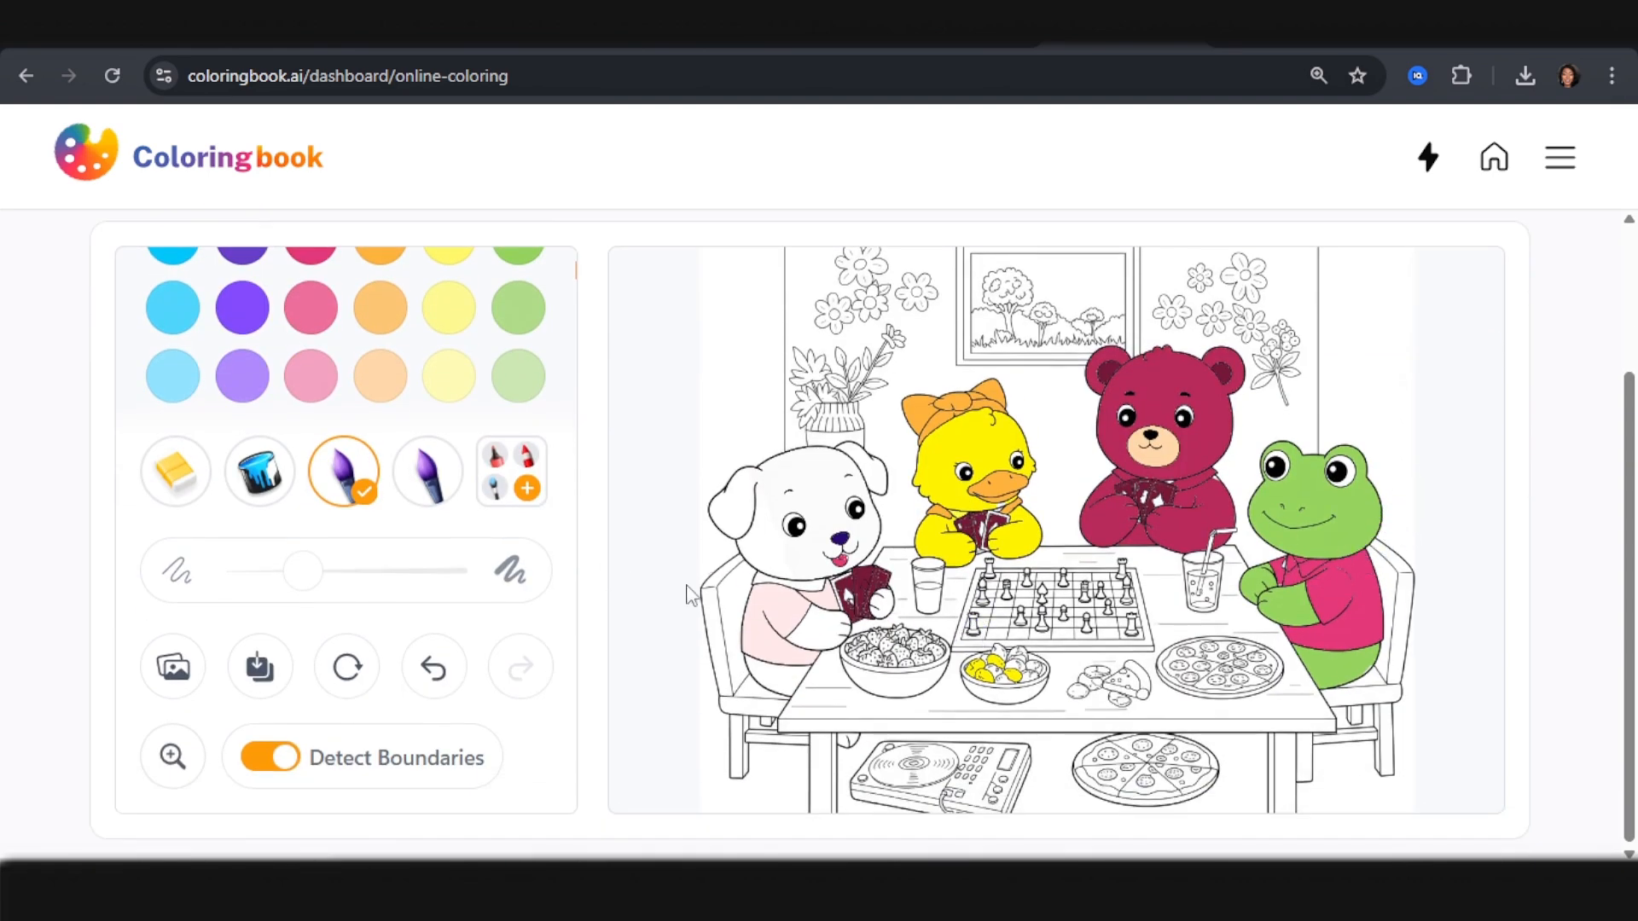
{"action": "left_click", "coordinate": [250, 674]}
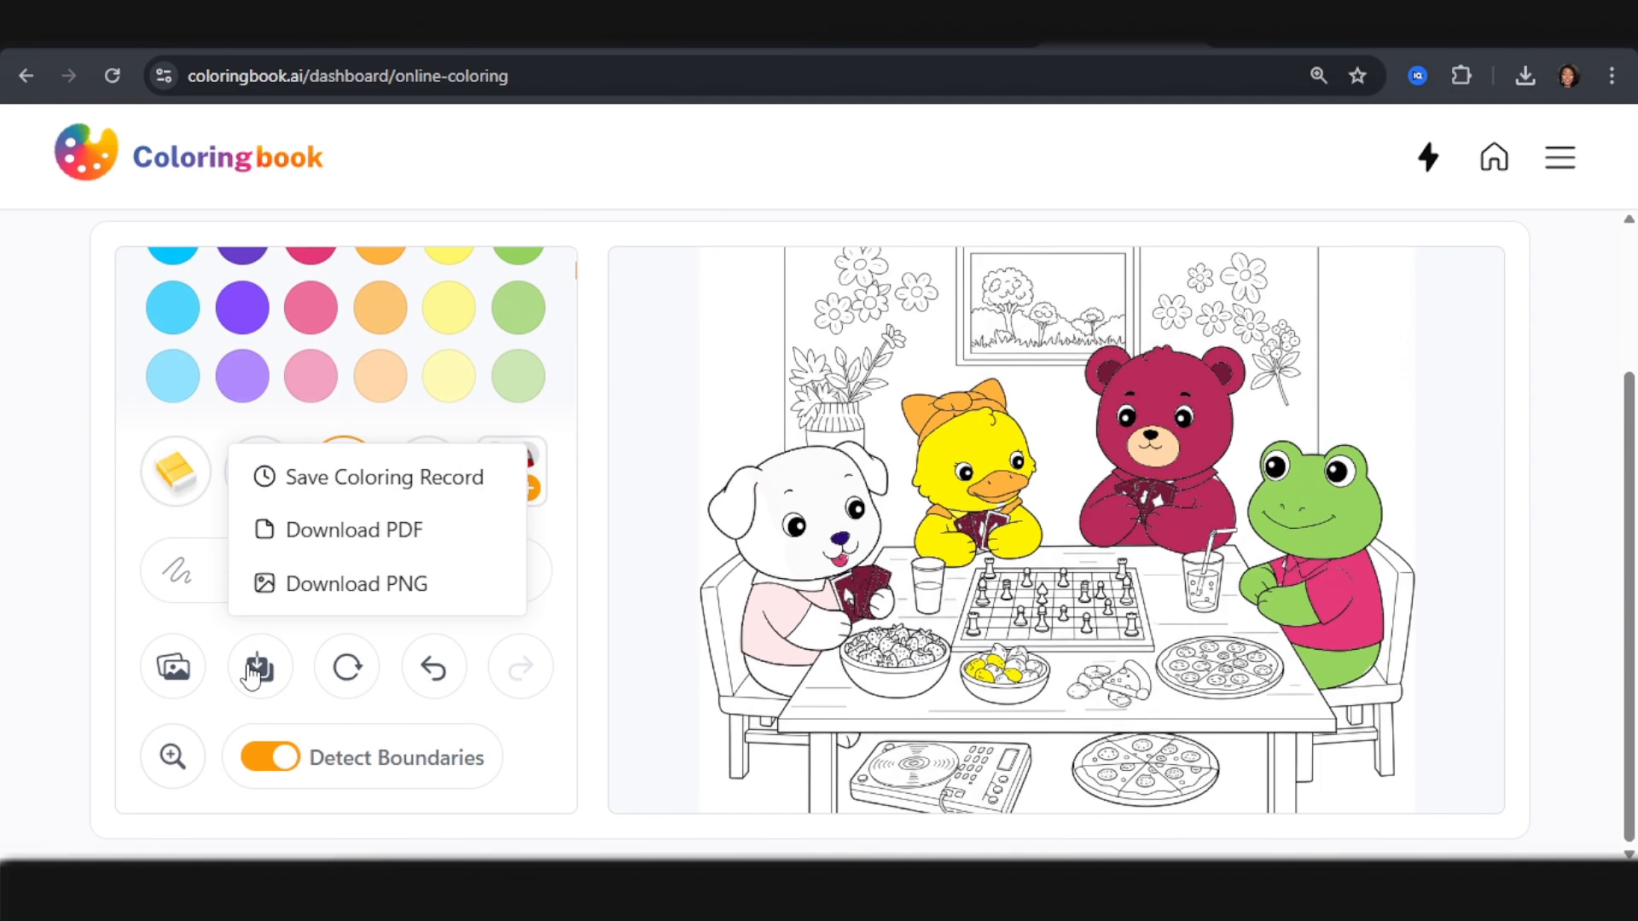
{"action": "left_click", "coordinate": [393, 480]}
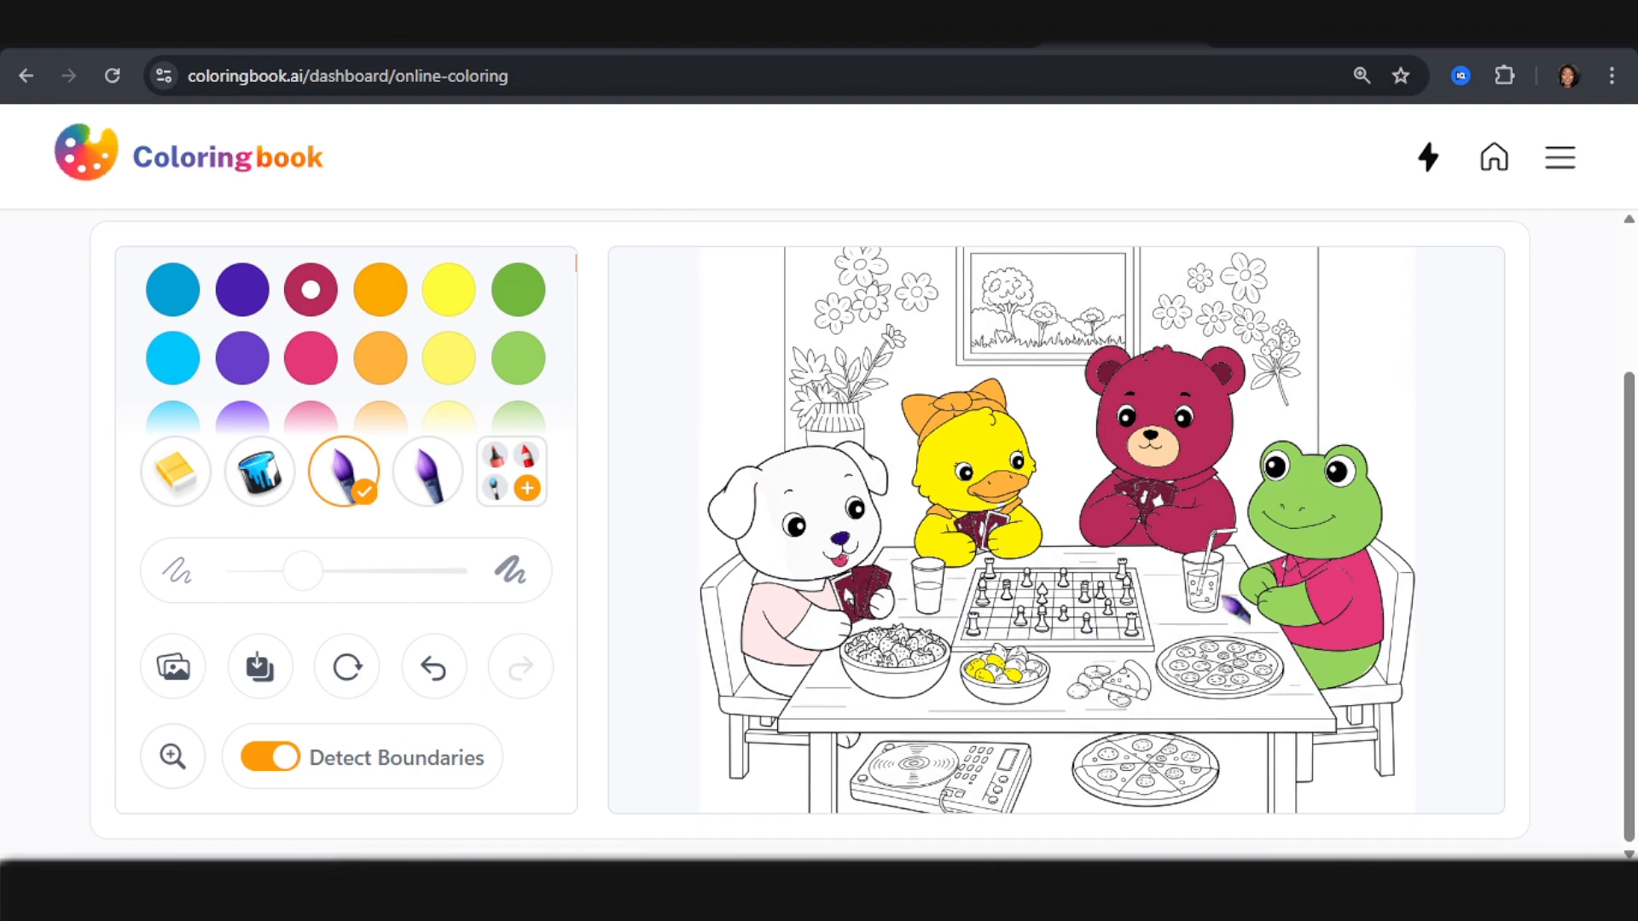
Step: Paint the tabletop and its front edge medium pink, leaving the chessboard, food and glasses uncolored
{"action": "scroll", "coordinate": [312, 295], "scroll_direction": "down", "scroll_amount": 2}
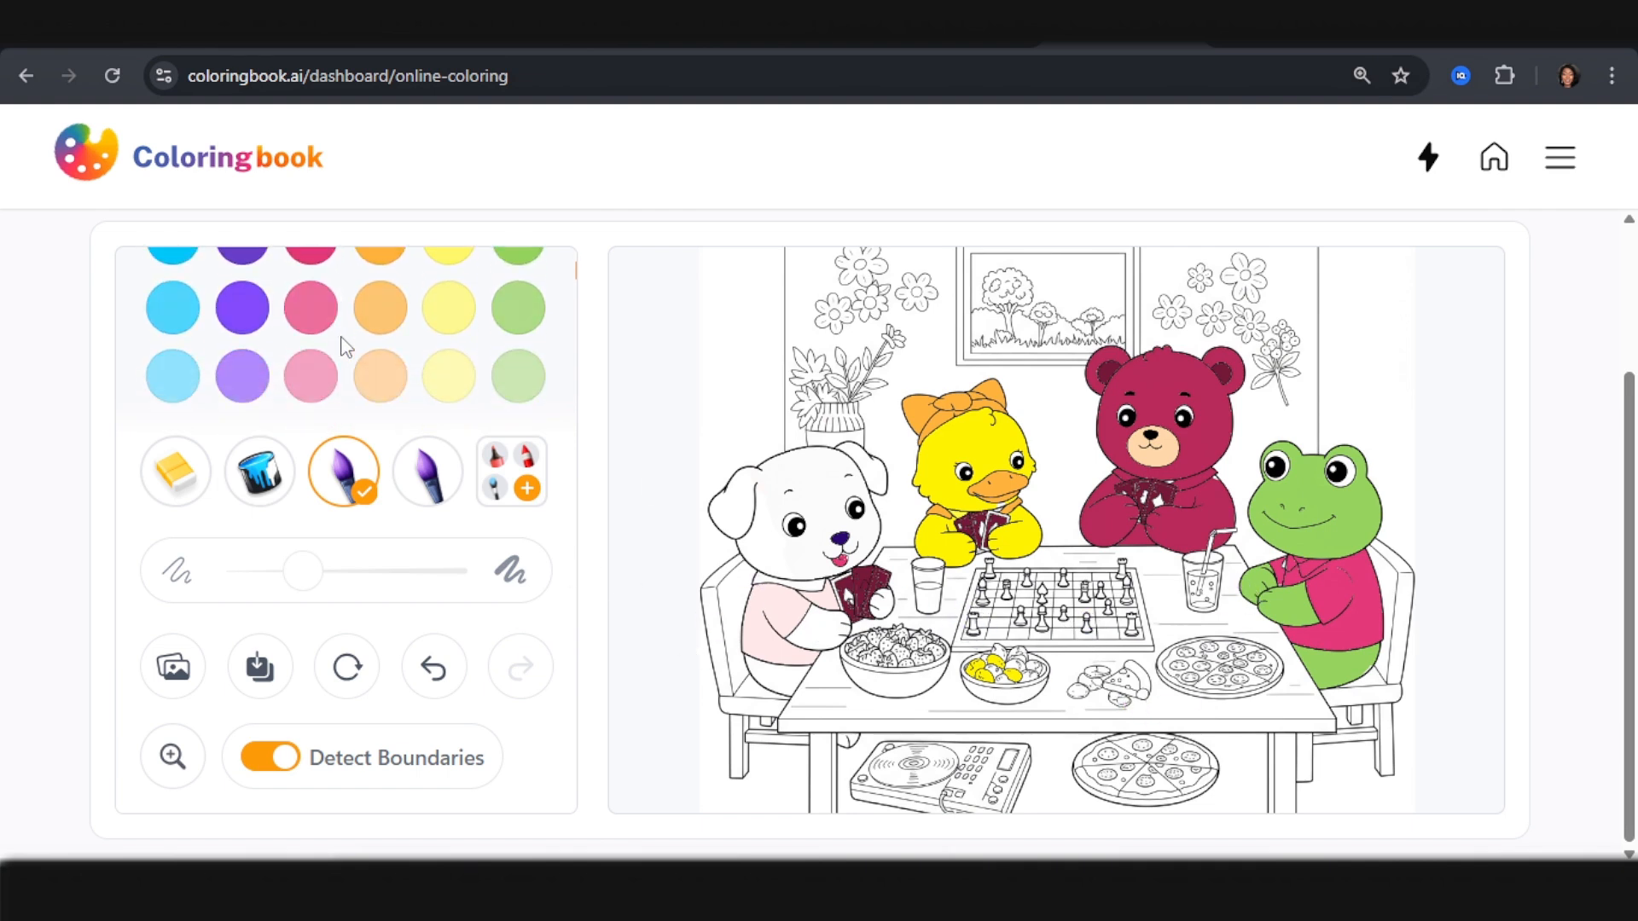
{"action": "left_click", "coordinate": [312, 307]}
{"action": "mouse_move", "coordinate": [817, 692]}
{"action": "left_mouse_down"}
{"action": "mouse_move", "coordinate": [888, 605]}
{"action": "mouse_move", "coordinate": [905, 560]}
{"action": "mouse_move", "coordinate": [882, 560]}
{"action": "mouse_move", "coordinate": [951, 610]}
{"action": "mouse_move", "coordinate": [981, 576]}
{"action": "mouse_move", "coordinate": [980, 597]}
{"action": "mouse_move", "coordinate": [1164, 540]}
{"action": "mouse_move", "coordinate": [1202, 570]}
{"action": "left_mouse_up"}
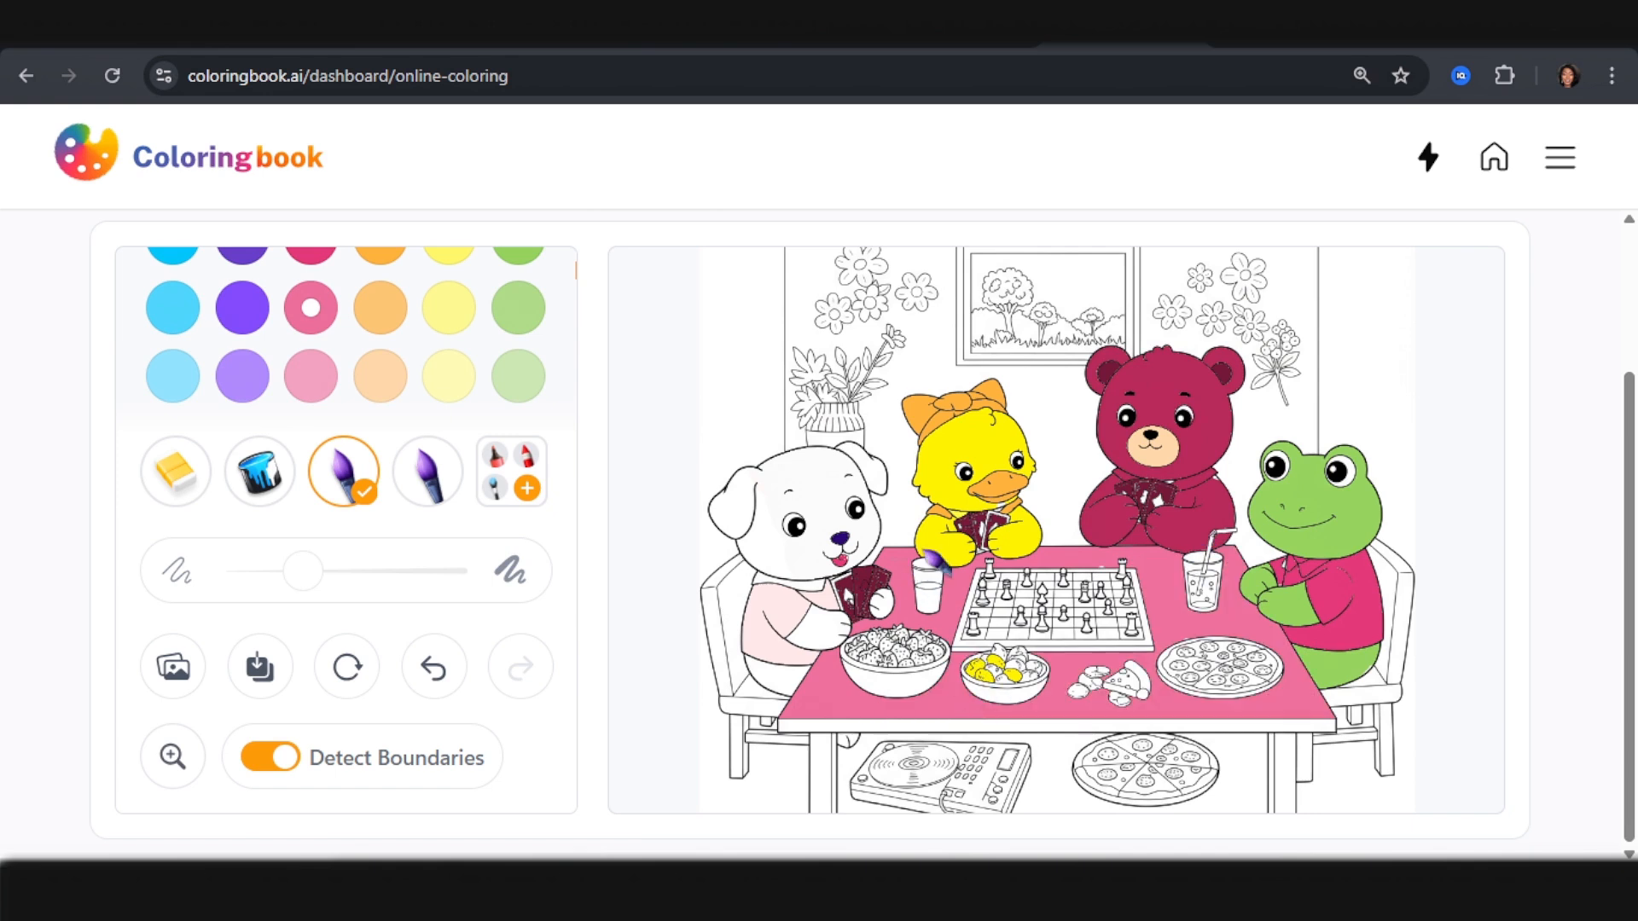
{"action": "mouse_move", "coordinate": [805, 737]}
{"action": "left_mouse_down"}
{"action": "mouse_move", "coordinate": [879, 710]}
{"action": "mouse_move", "coordinate": [1005, 740]}
{"action": "left_mouse_up"}
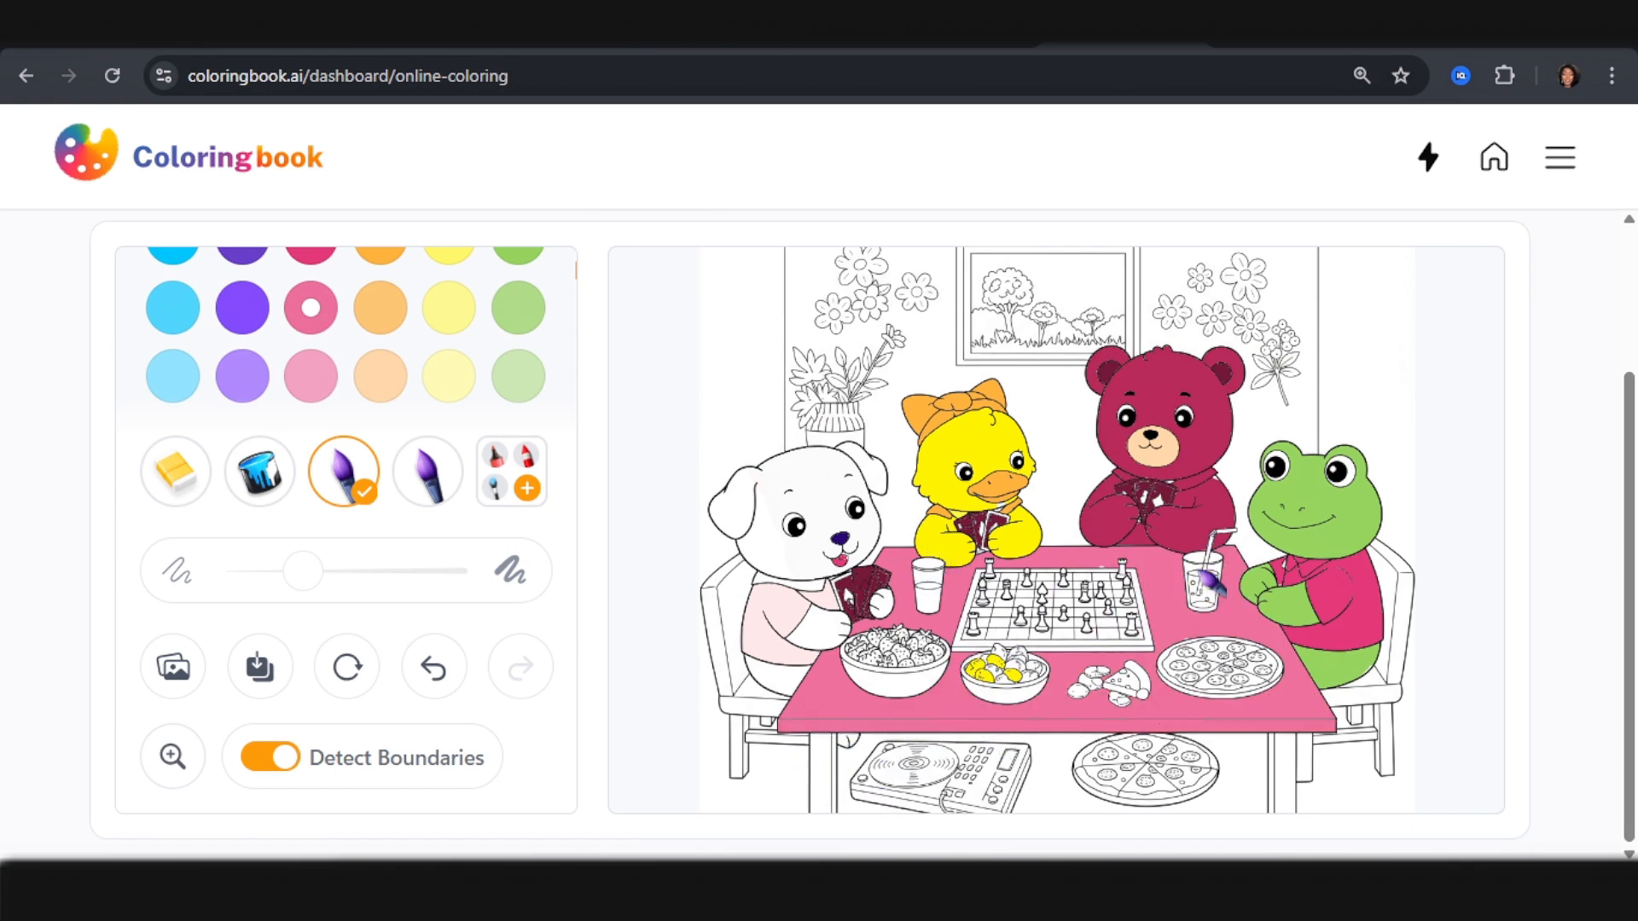
Step: Paint the wall and the background around the furniture light pink, using the custom color #FFD9D9
{"action": "scroll", "coordinate": [346, 339], "scroll_direction": "up", "scroll_amount": 2}
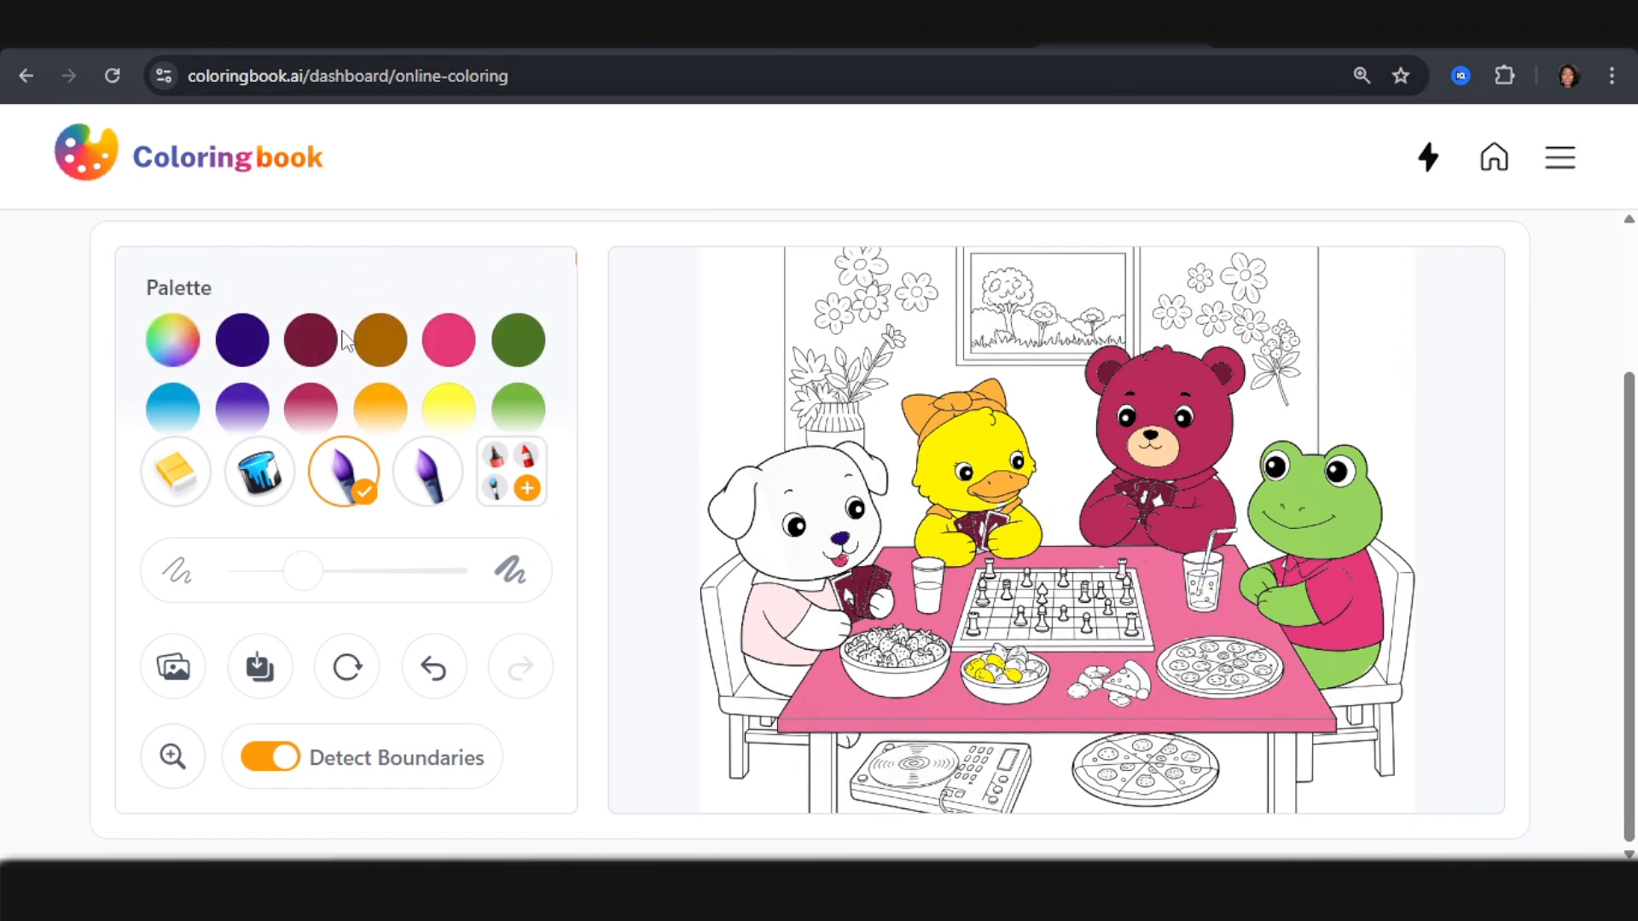
{"action": "scroll", "coordinate": [380, 340], "scroll_direction": "down", "scroll_amount": 4}
{"action": "scroll", "coordinate": [358, 340], "scroll_direction": "up", "scroll_amount": 3}
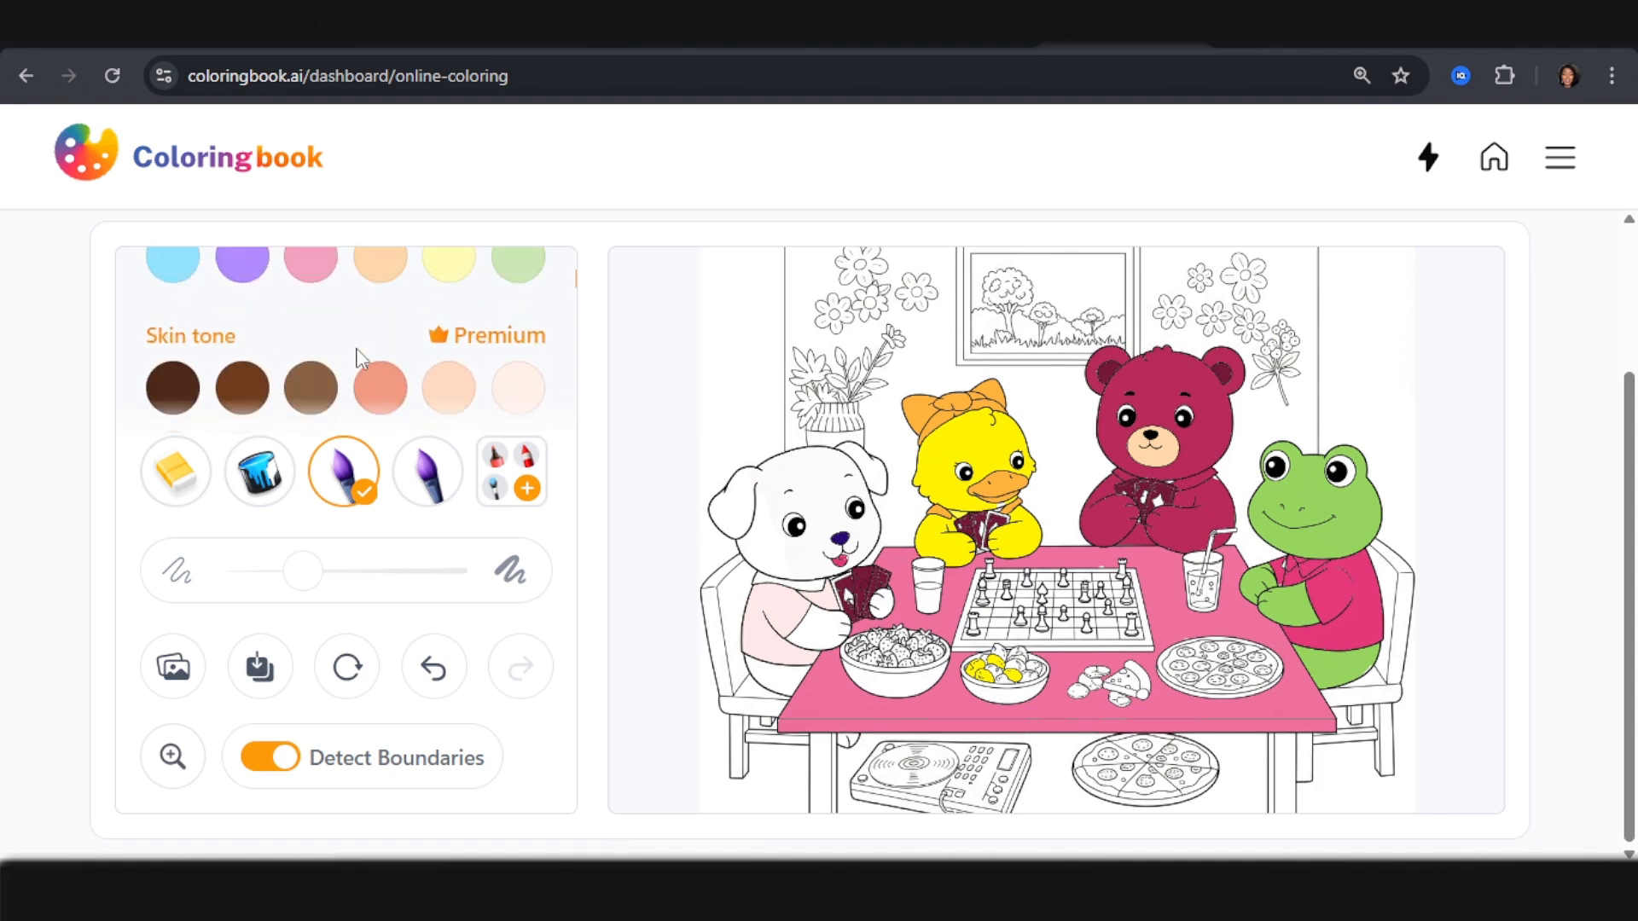
{"action": "scroll", "coordinate": [329, 324], "scroll_direction": "down", "scroll_amount": 1}
{"action": "scroll", "coordinate": [329, 324], "scroll_direction": "up", "scroll_amount": 4}
{"action": "left_click", "coordinate": [174, 338]}
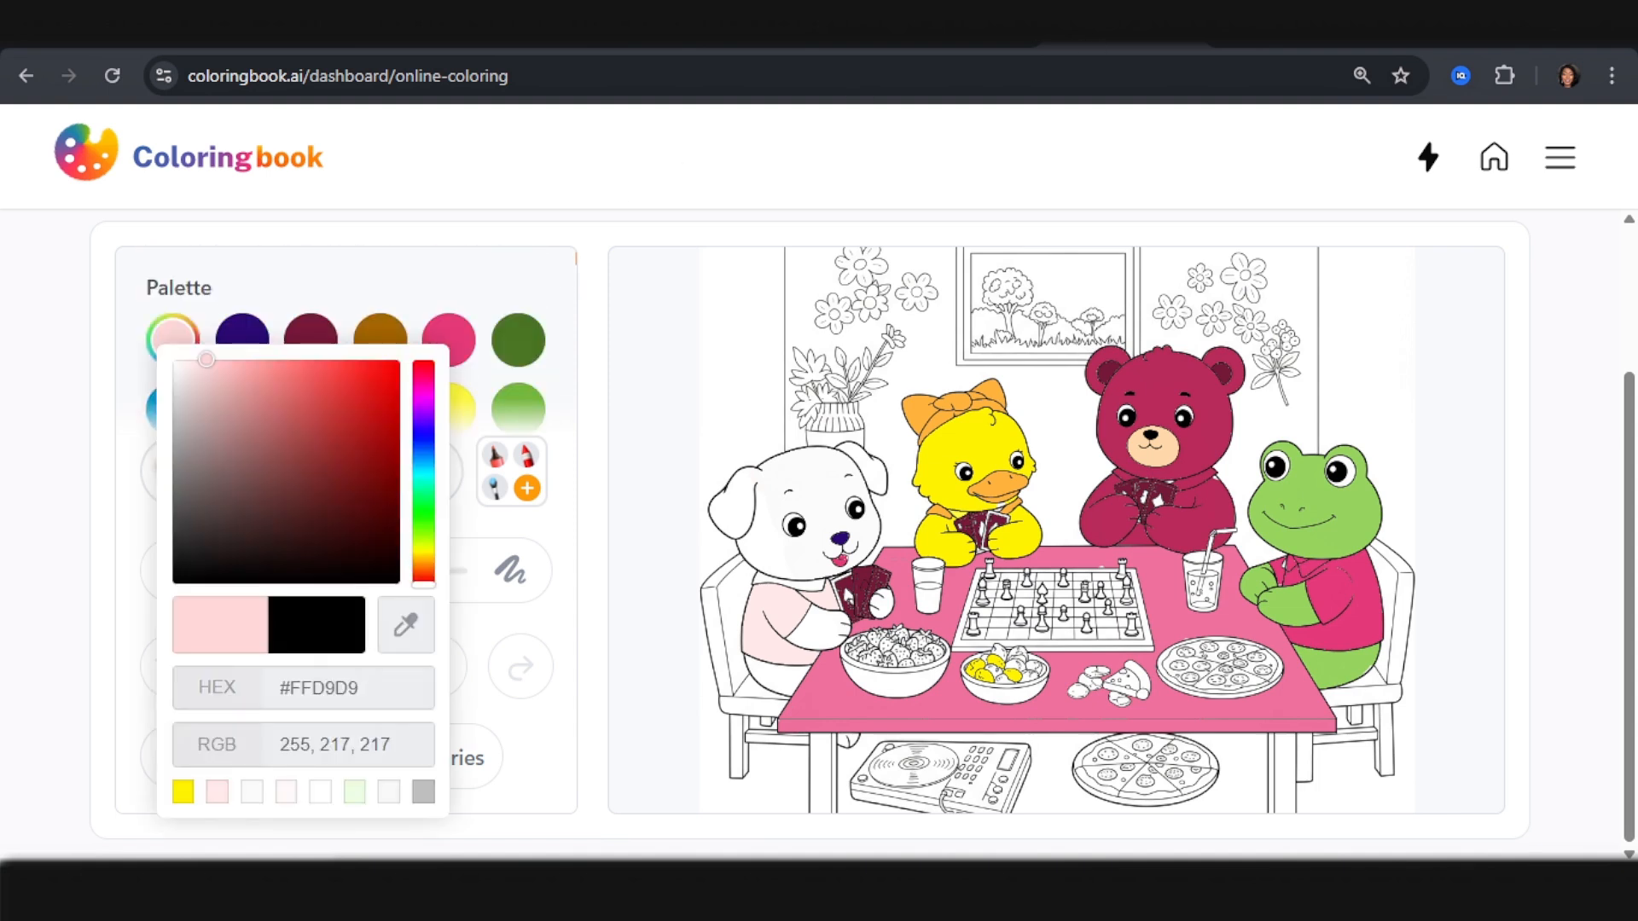
{"action": "left_click", "coordinate": [576, 446]}
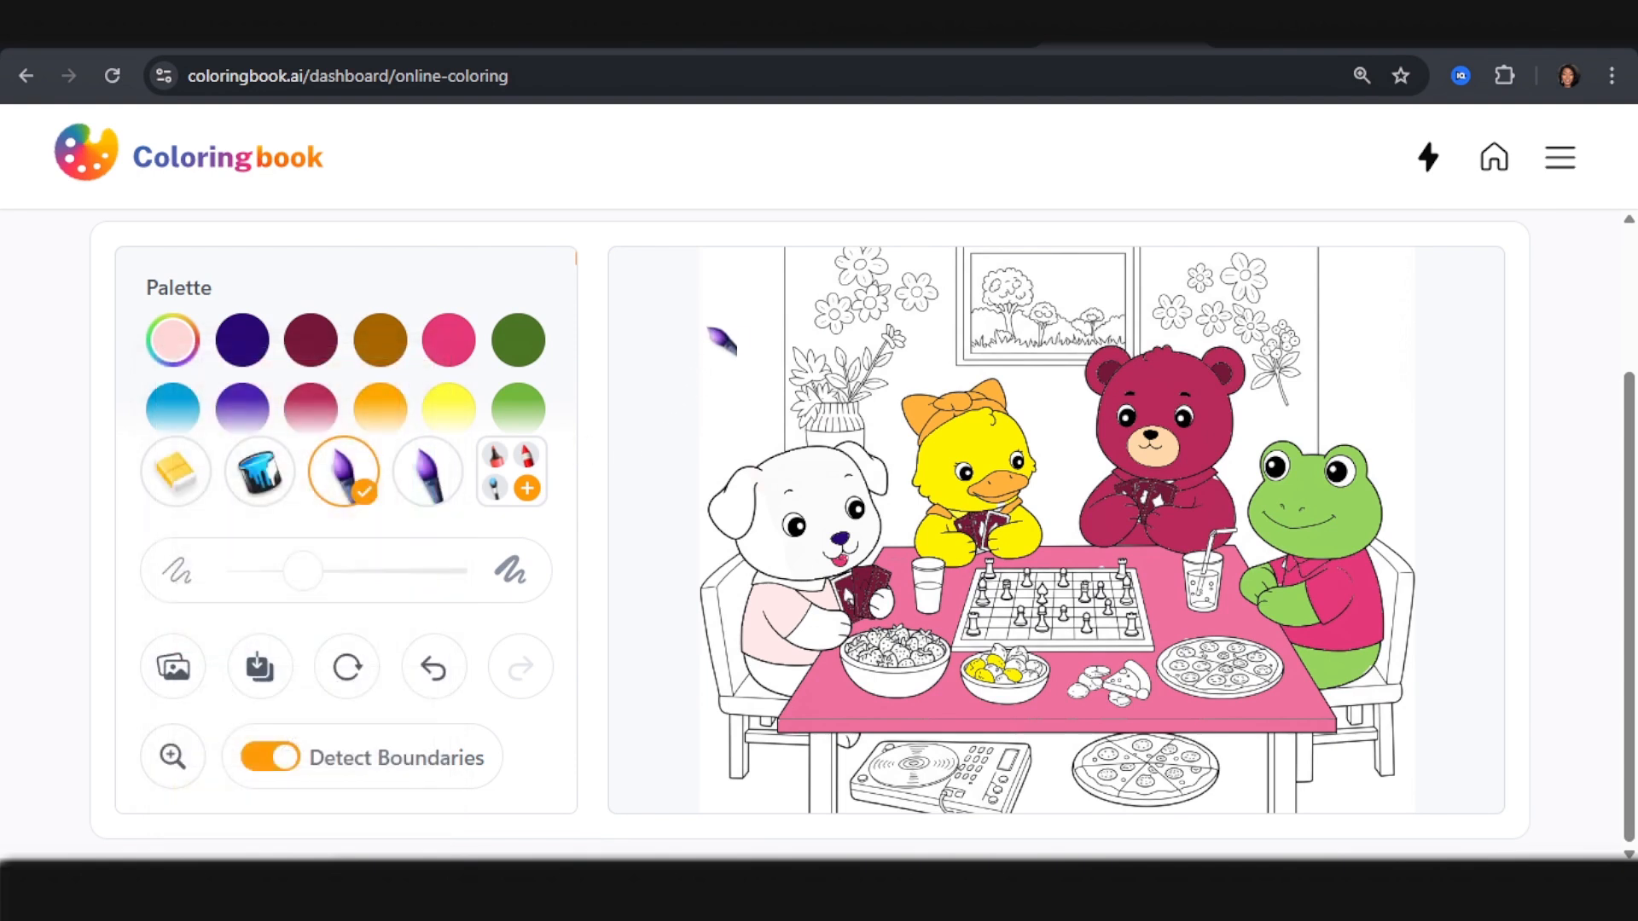
{"action": "left_click", "coordinate": [749, 290]}
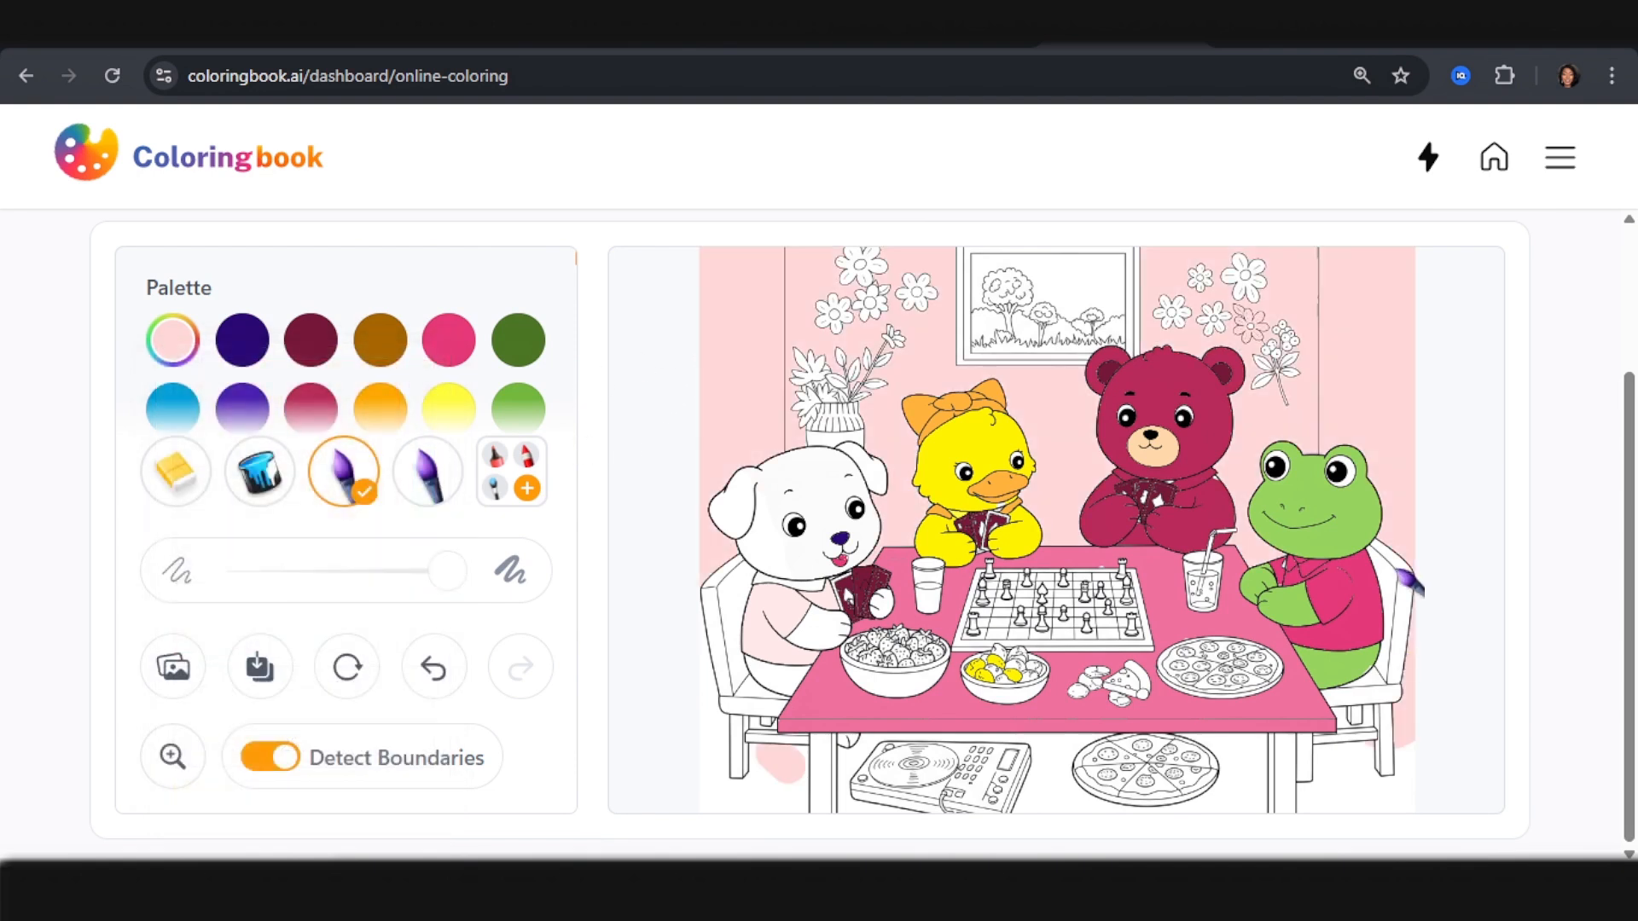
{"action": "left_click", "coordinate": [1330, 804]}
{"action": "left_click", "coordinate": [1275, 772]}
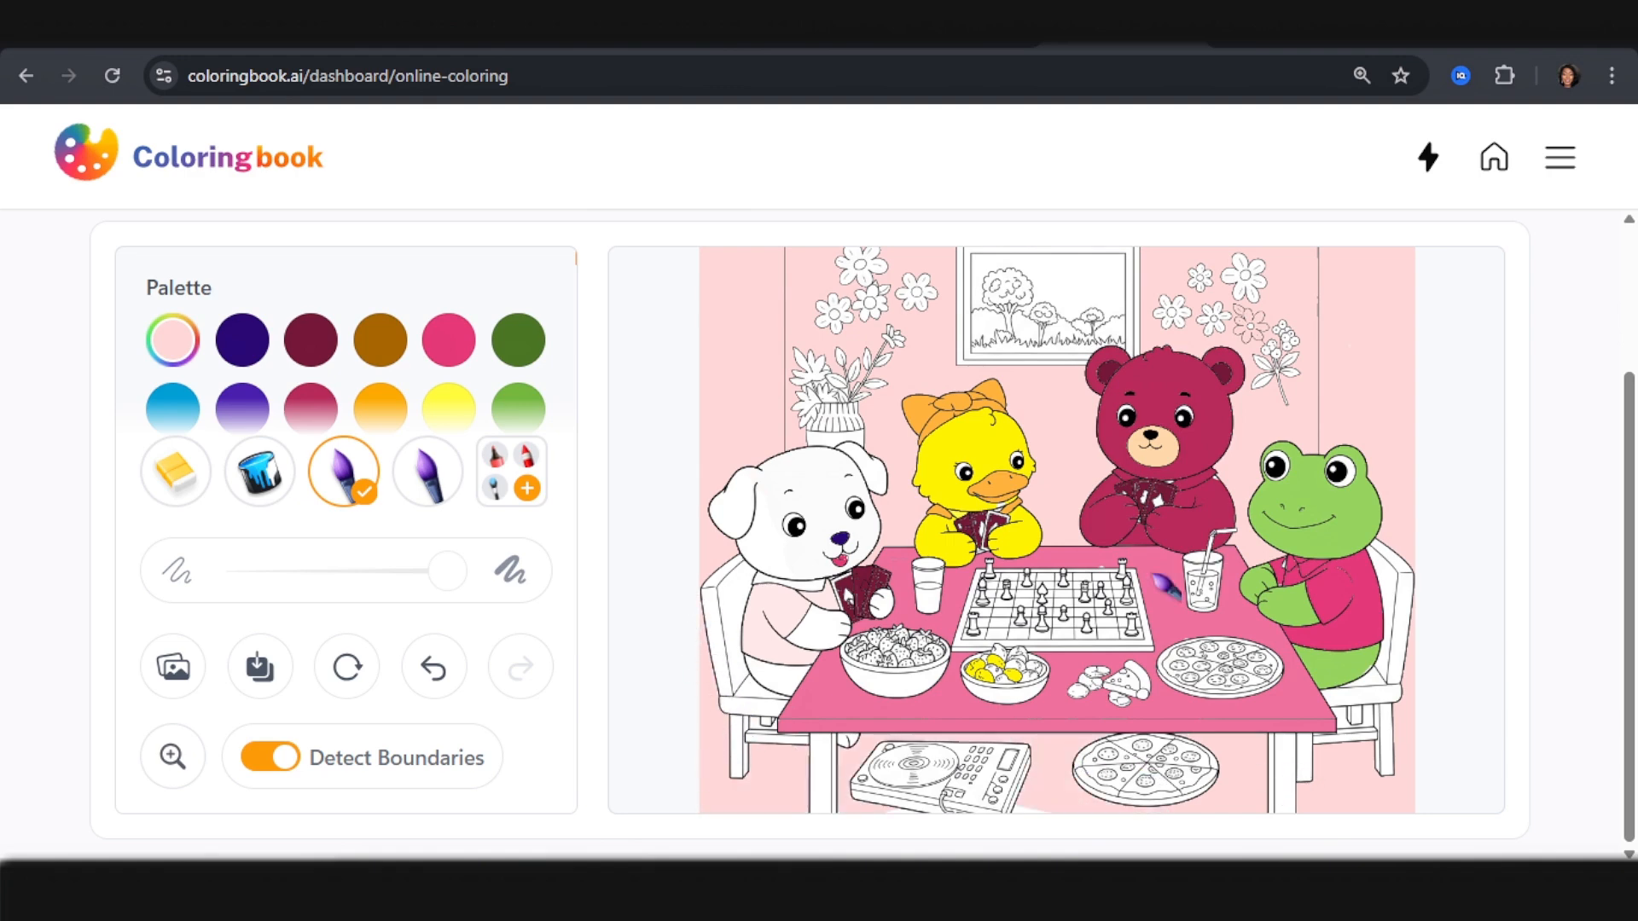
Step: Paint the symbols on the puppy's, duck's and bear's playing cards bright pink with a fine brush and save the coloring
{"action": "scroll", "coordinate": [341, 410], "scroll_direction": "up", "scroll_amount": 2}
{"action": "scroll", "coordinate": [310, 435], "scroll_direction": "down", "scroll_amount": 2}
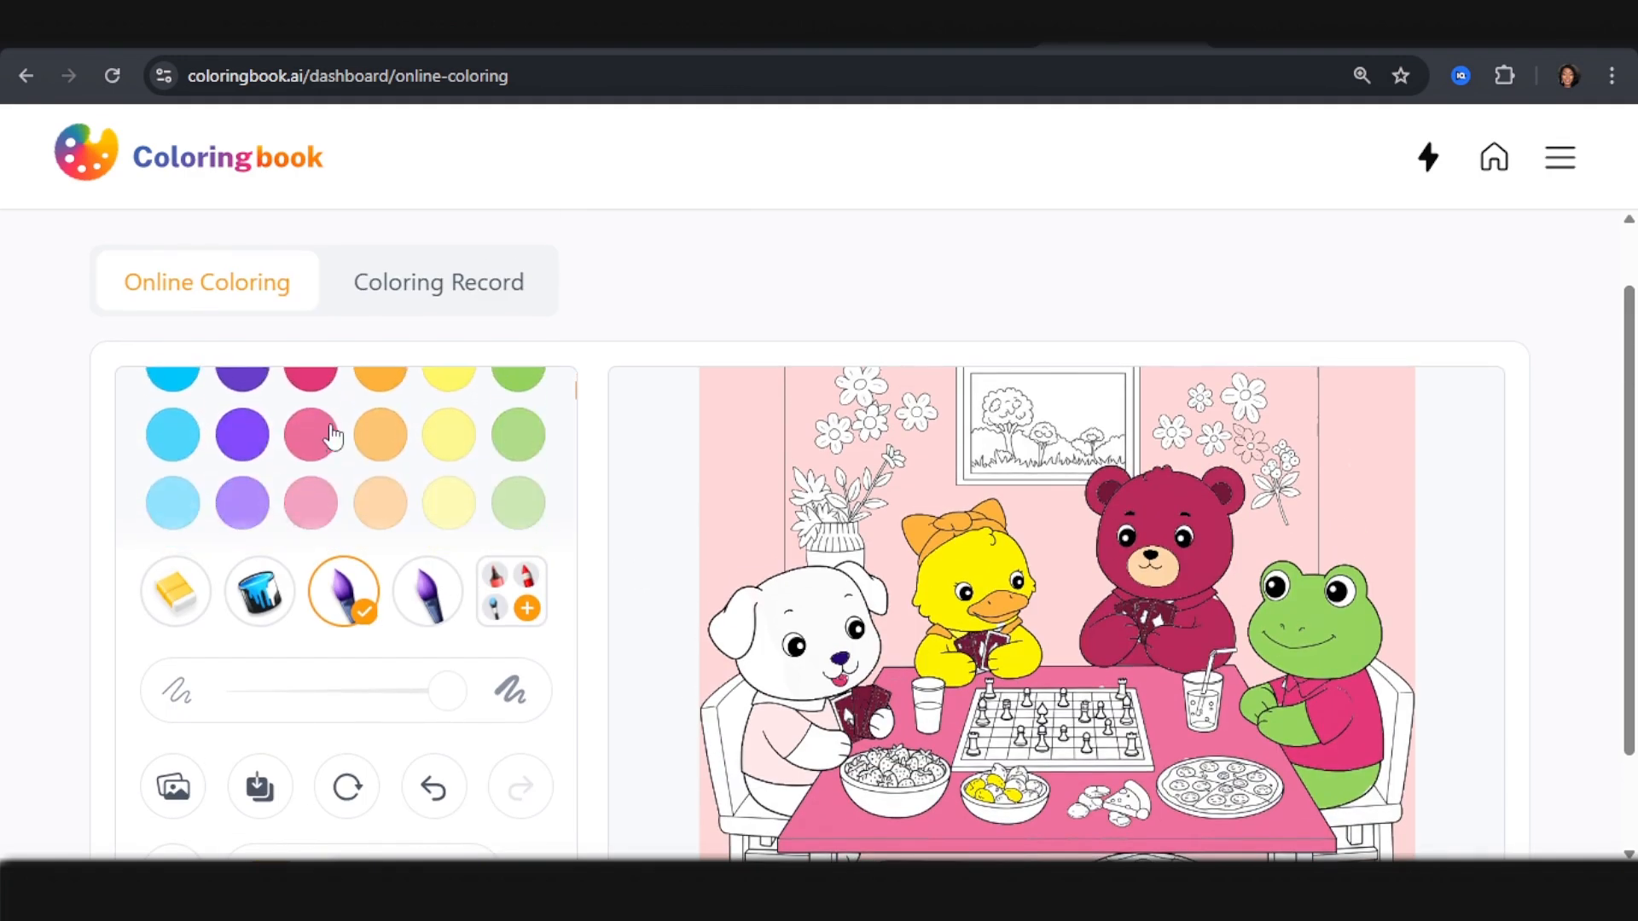
{"action": "scroll", "coordinate": [310, 435], "scroll_direction": "up", "scroll_amount": 2}
{"action": "scroll", "coordinate": [310, 435], "scroll_direction": "down", "scroll_amount": 2}
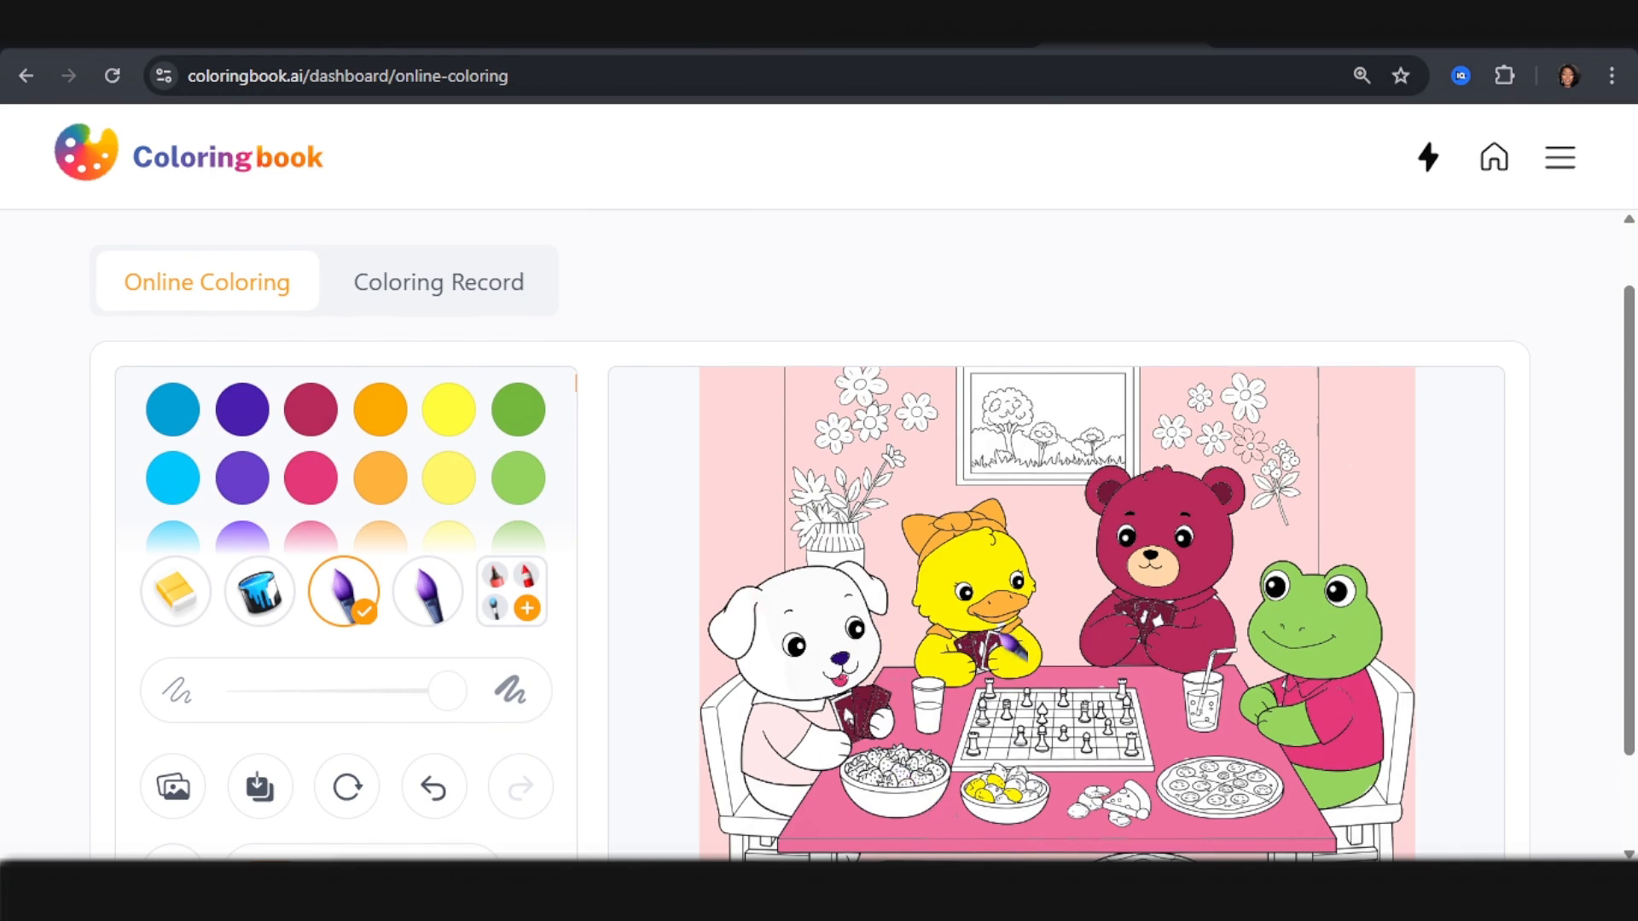
{"action": "left_click", "coordinate": [310, 478]}
{"action": "scroll", "coordinate": [887, 716], "scroll_direction": "up", "scroll_amount": 3}
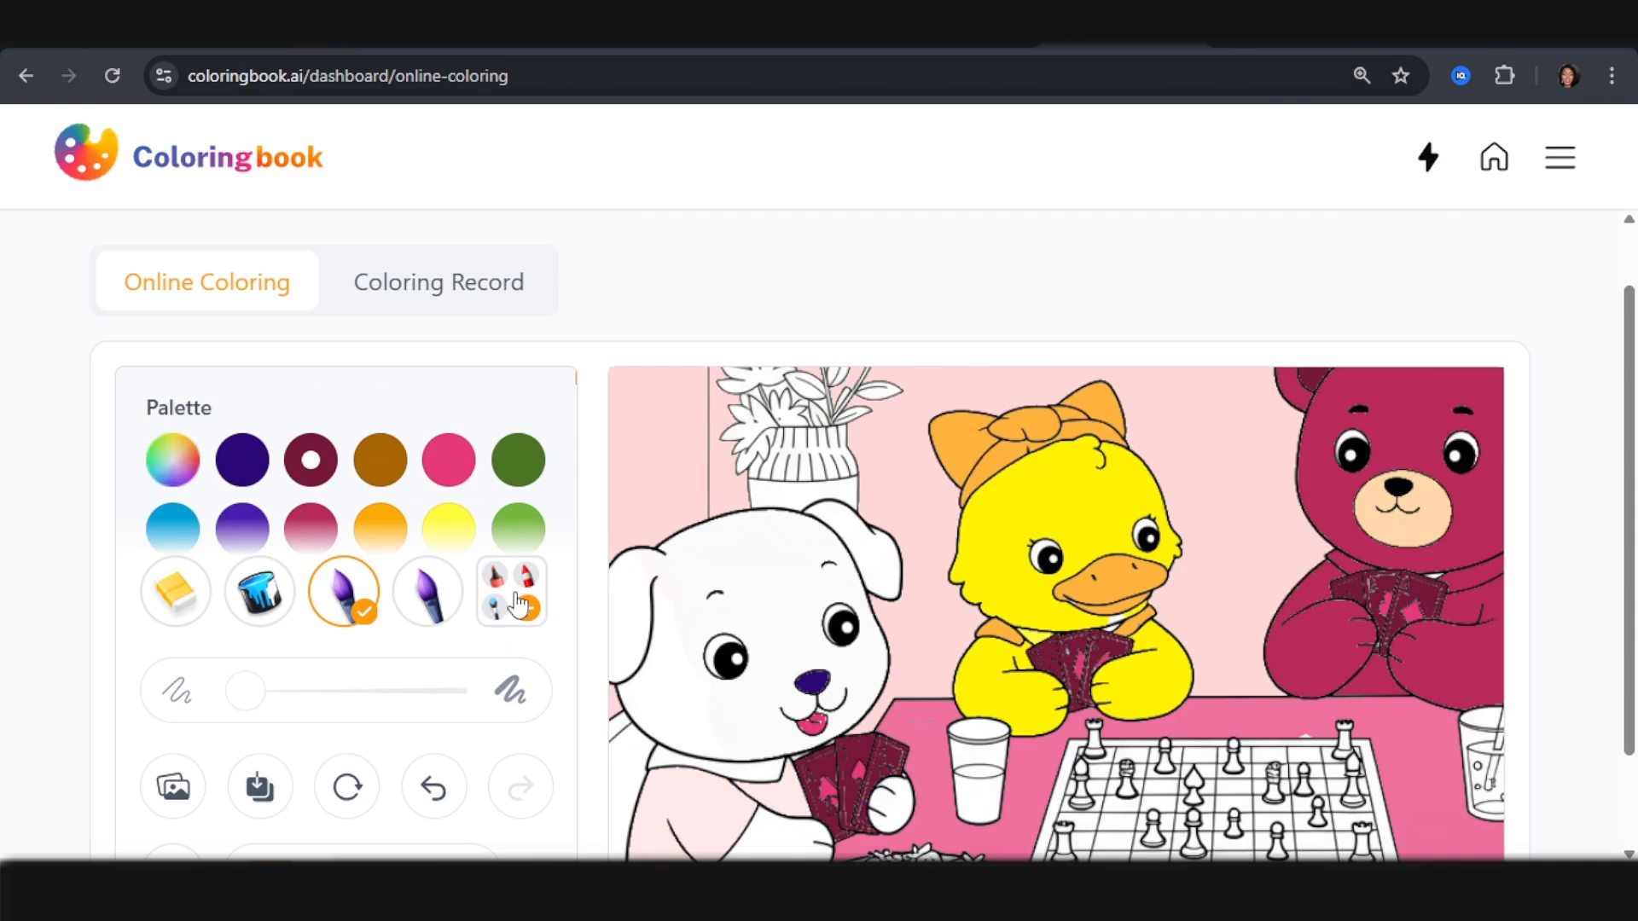
{"action": "scroll", "coordinate": [1005, 394], "scroll_direction": "down", "scroll_amount": 1}
{"action": "scroll", "coordinate": [1554, 676], "scroll_direction": "up", "scroll_amount": 1}
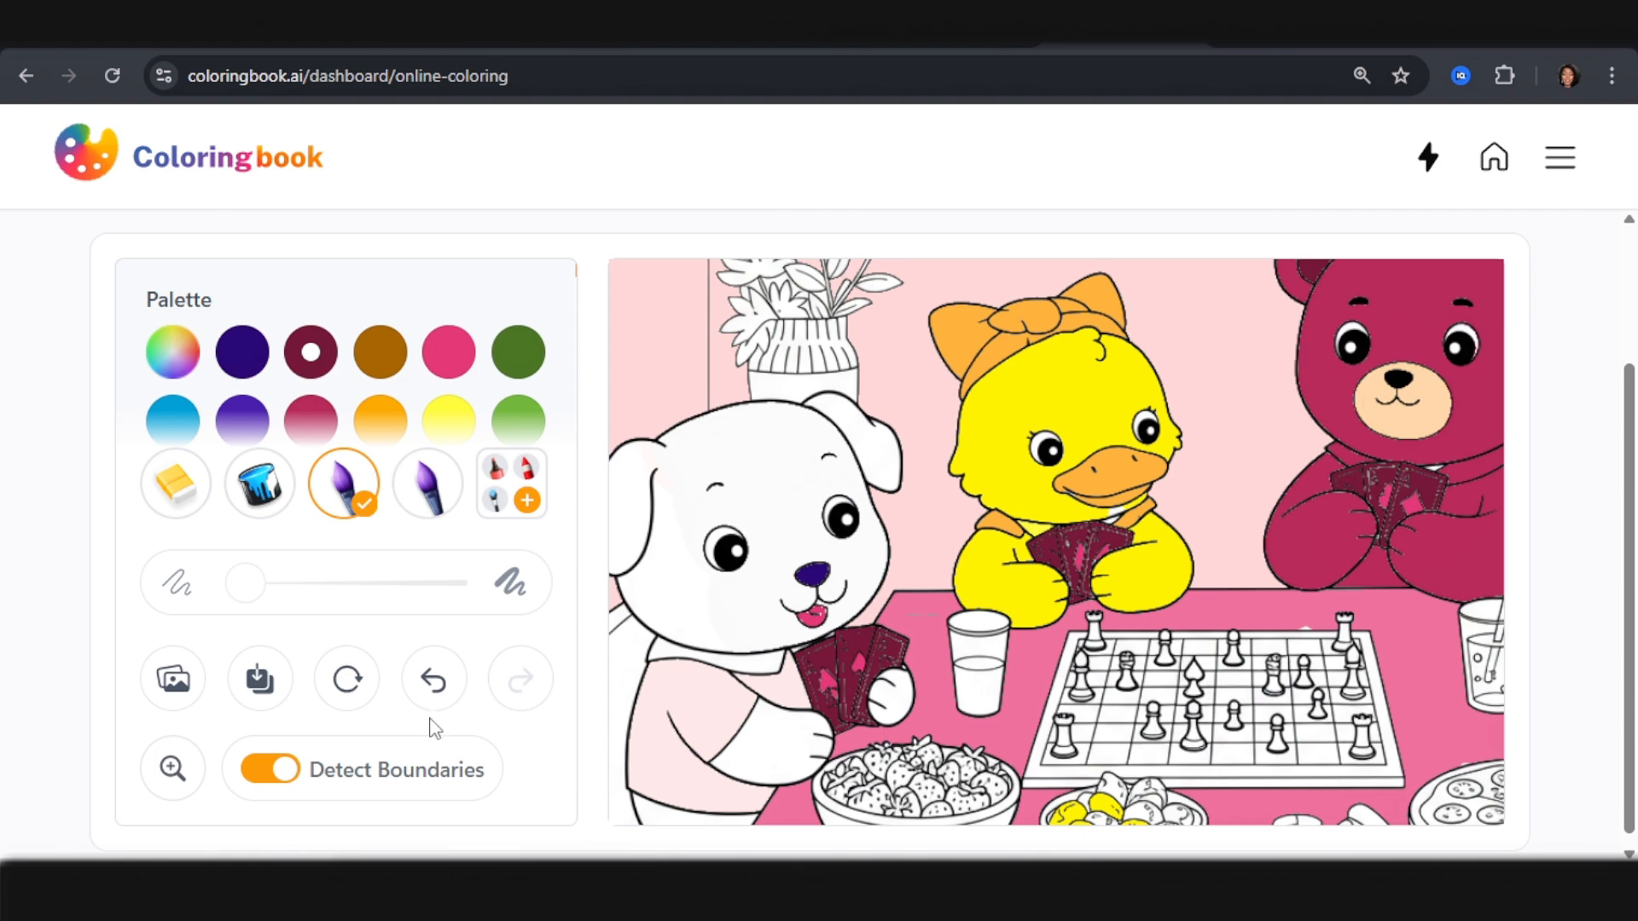
{"action": "left_click", "coordinate": [260, 679]}
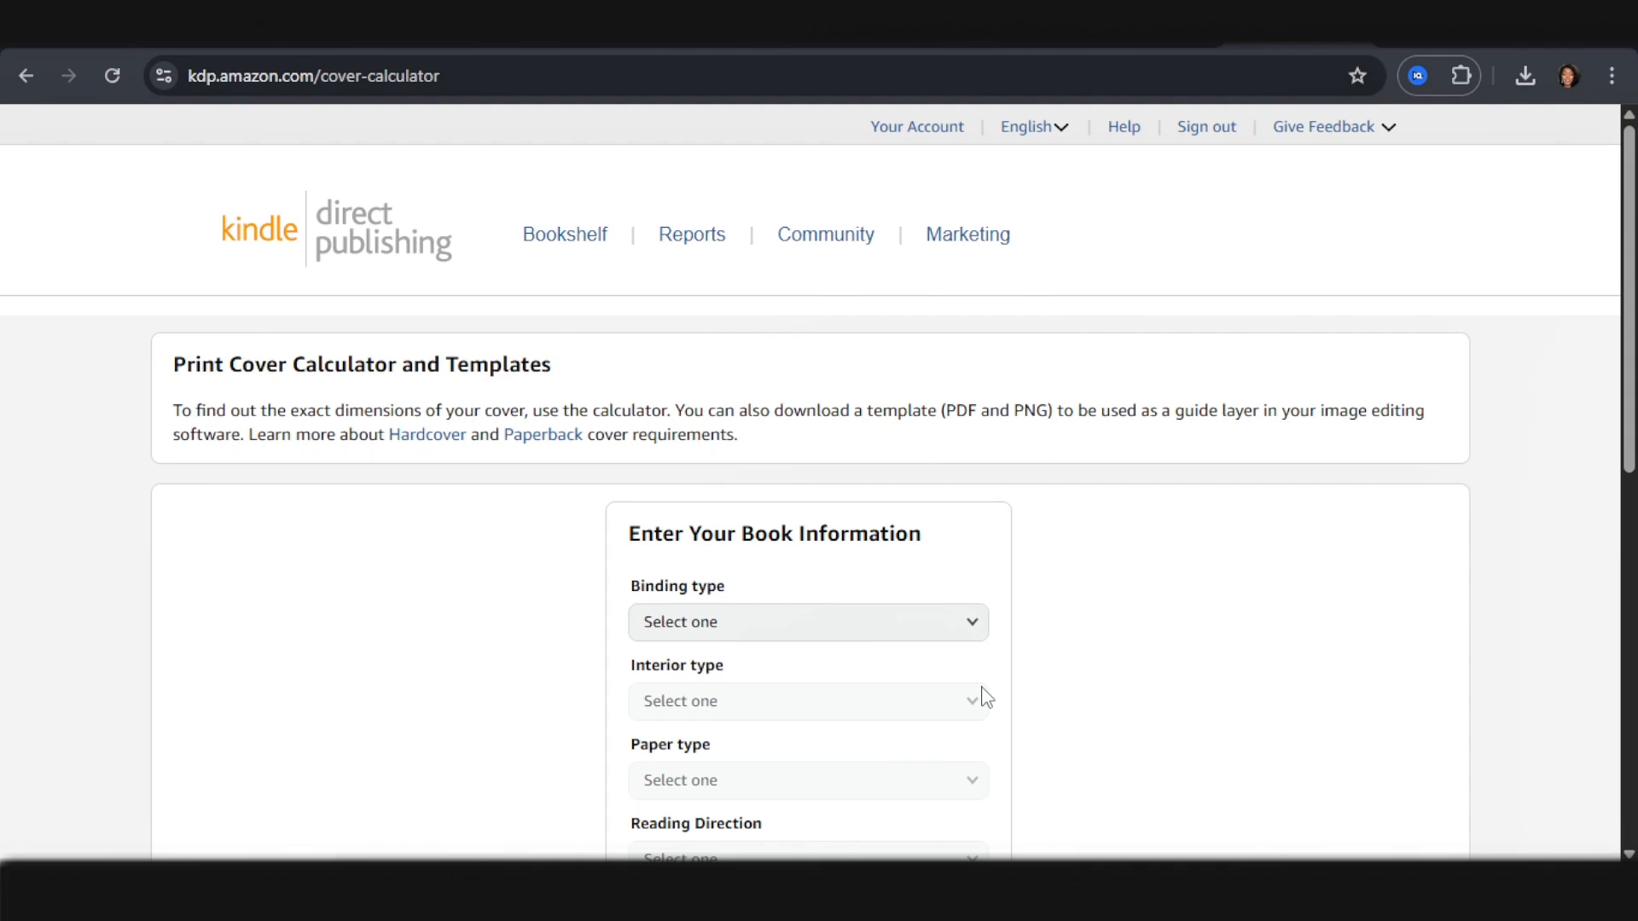
Step: In the KDP cover calculator, set the binding type to Paperback and the interior type to Black & white
{"action": "left_click", "coordinate": [910, 633]}
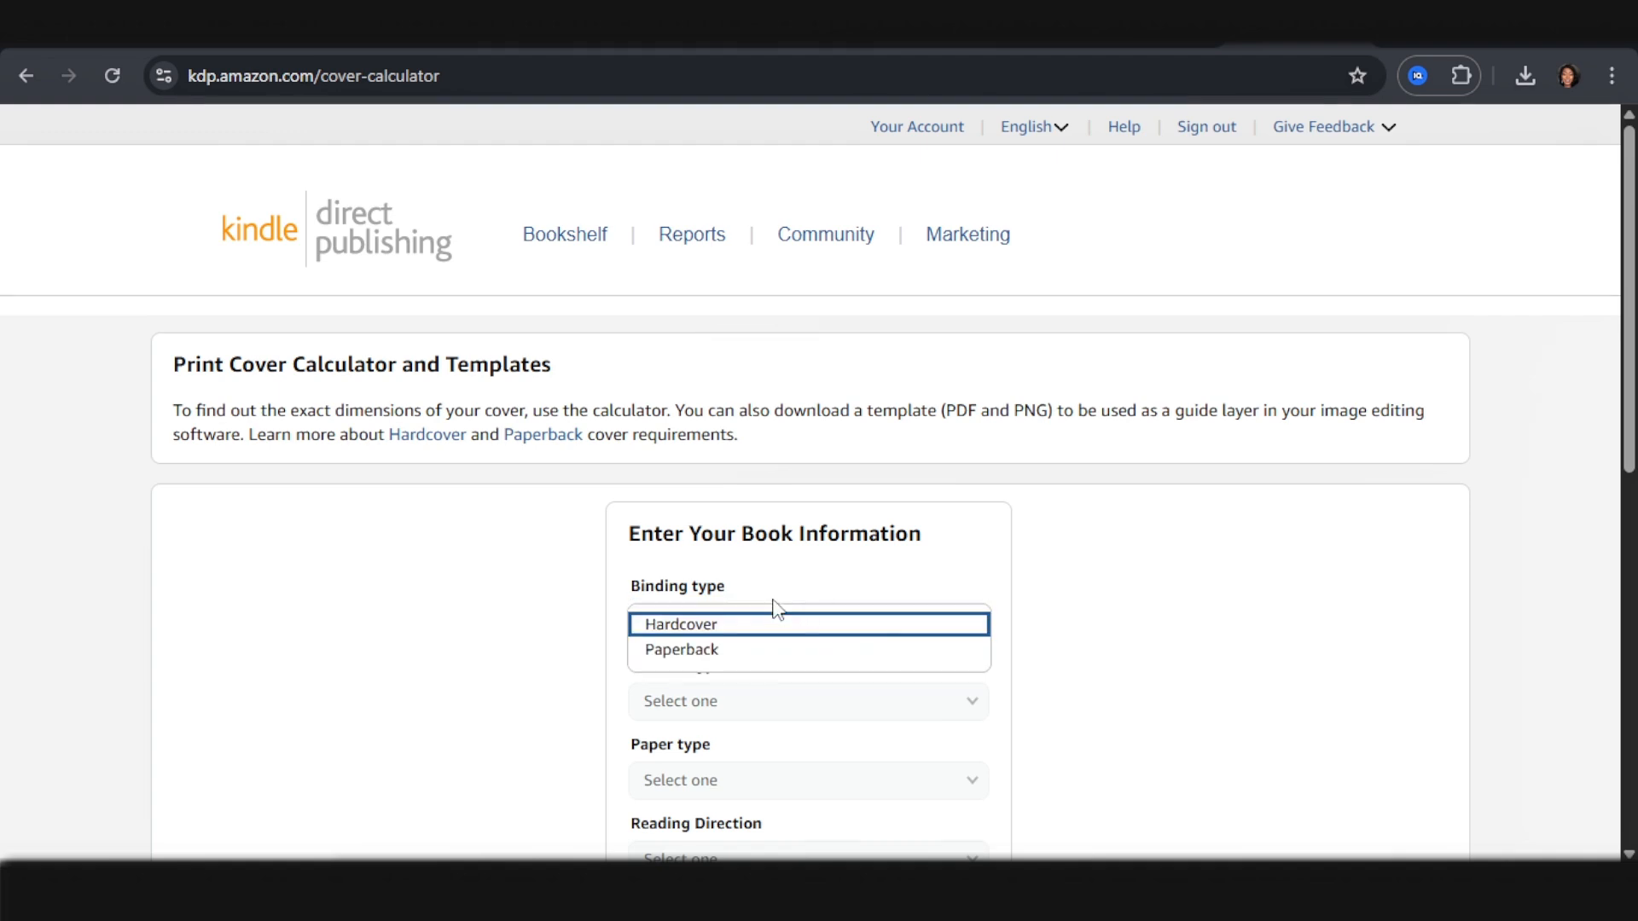
{"action": "left_click", "coordinate": [735, 655]}
{"action": "left_click", "coordinate": [716, 712]}
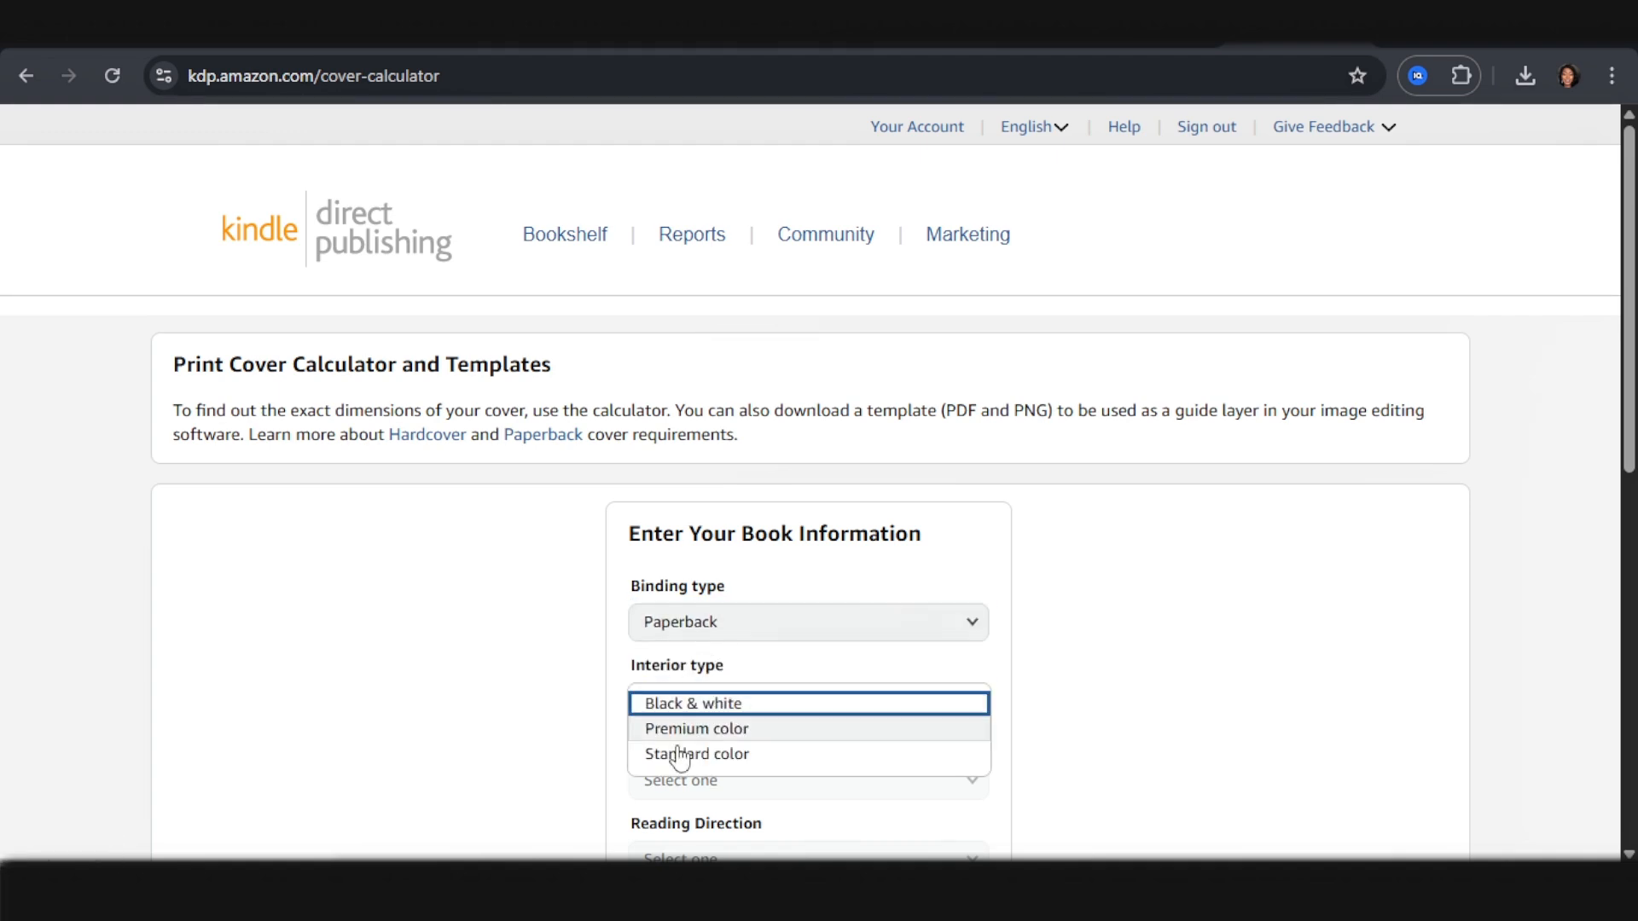
{"action": "left_click", "coordinate": [701, 703]}
Step: Set the paper type to White paper, the reading direction to Left to Right and the measurement units to Inches
{"action": "scroll", "coordinate": [713, 695], "scroll_direction": "down", "scroll_amount": 3}
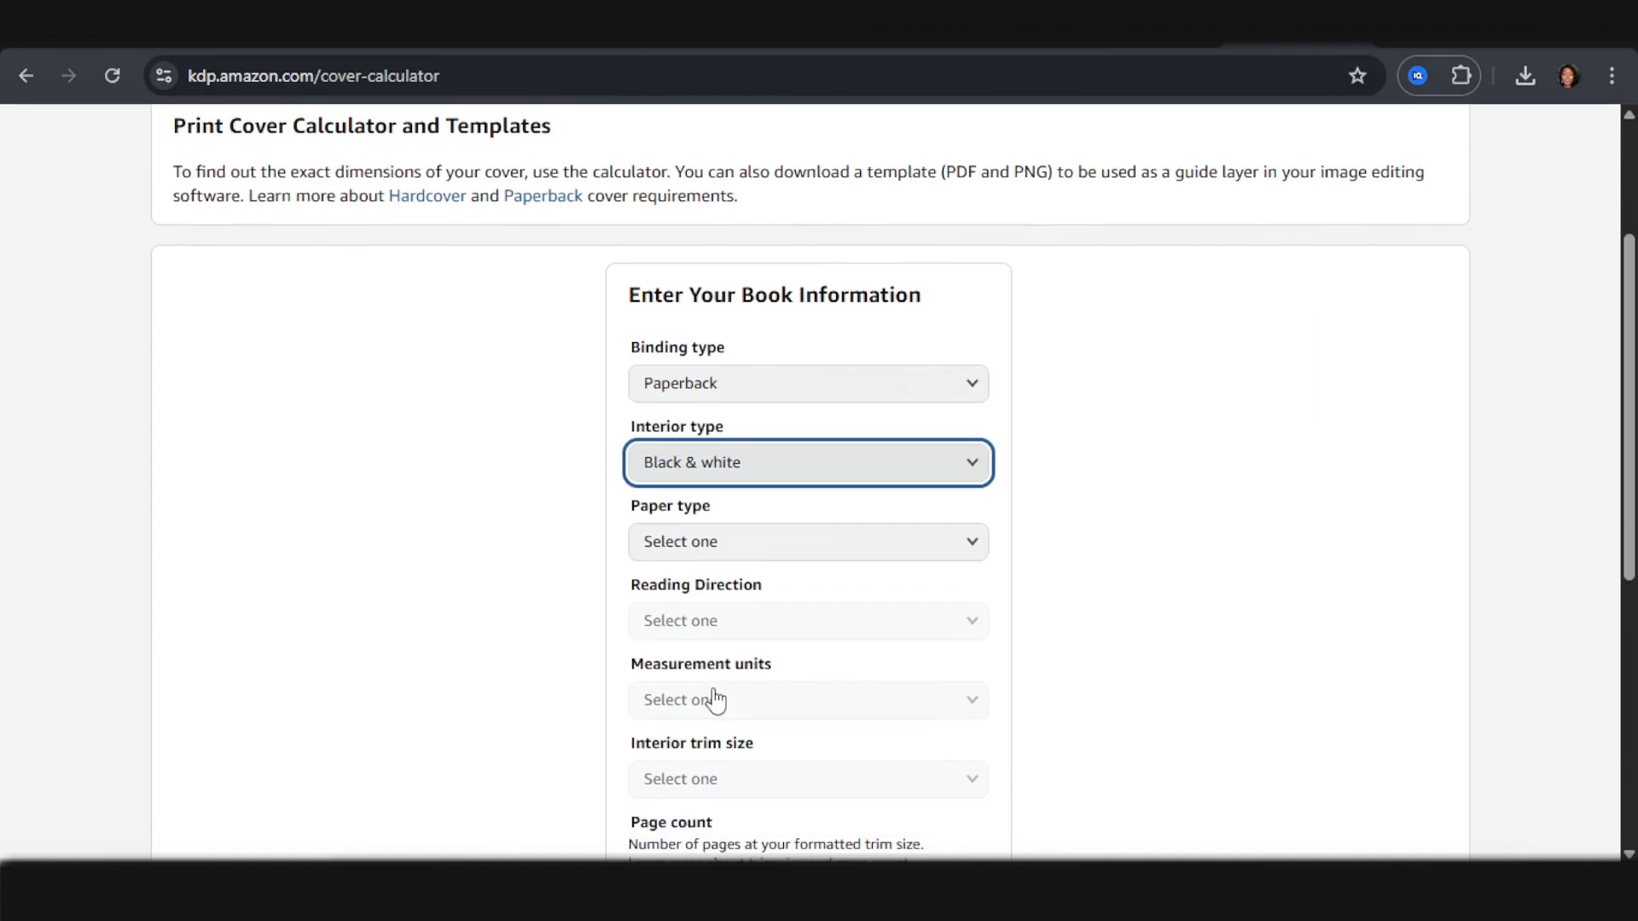
{"action": "left_click", "coordinate": [732, 546]}
{"action": "left_click", "coordinate": [721, 566]}
{"action": "left_click", "coordinate": [721, 608]}
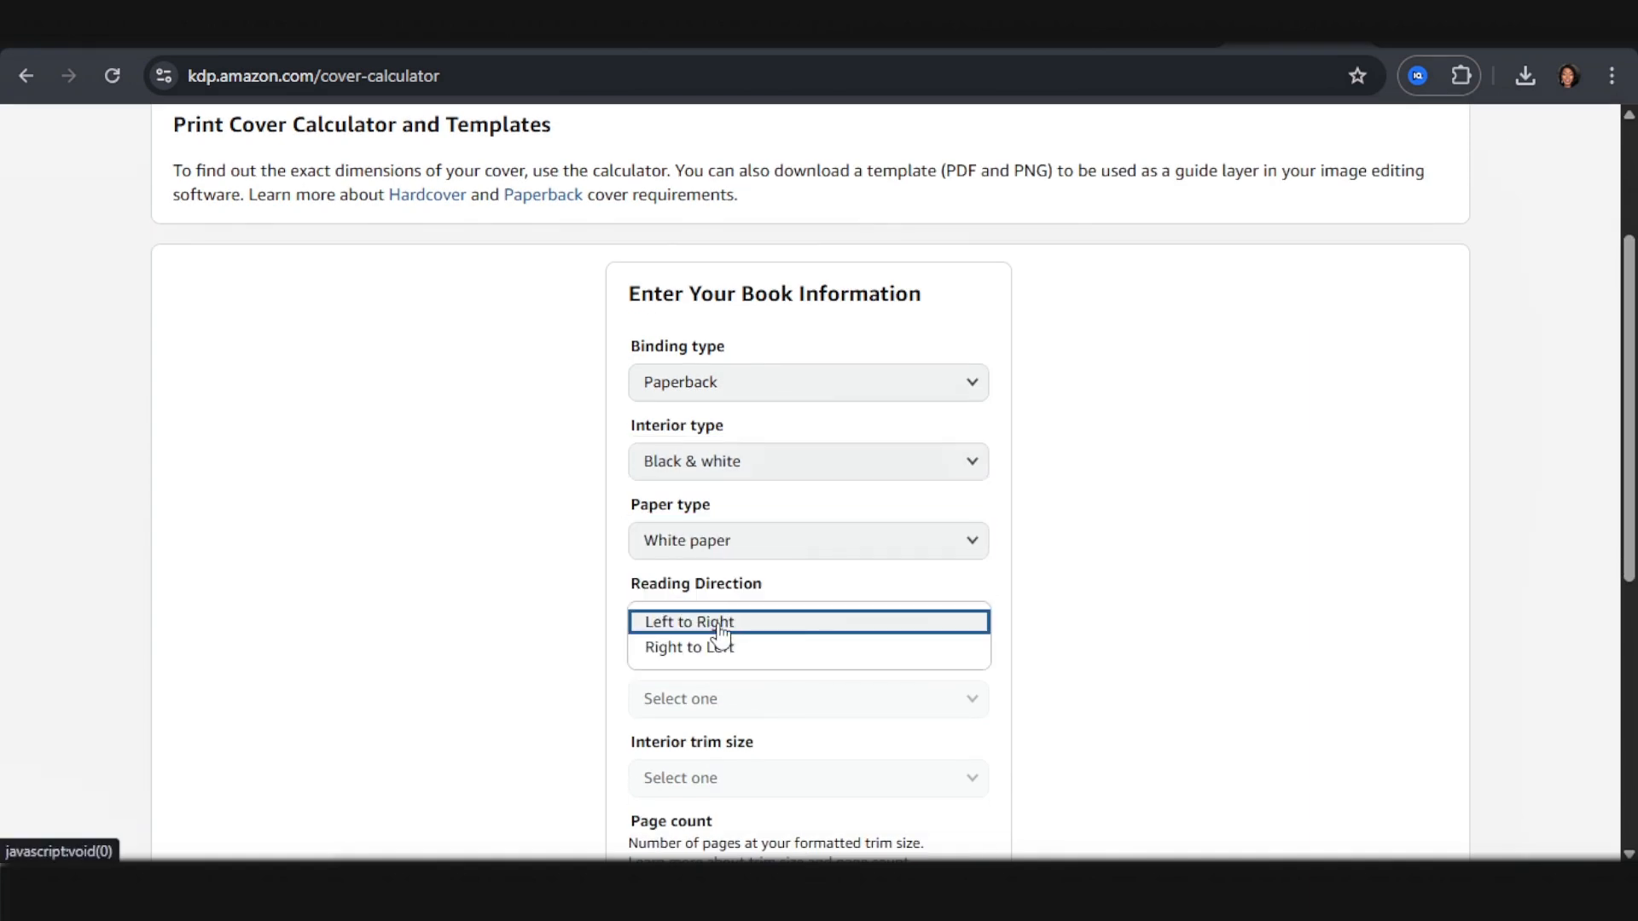
{"action": "left_click", "coordinate": [721, 627]}
{"action": "left_click", "coordinate": [764, 701]}
{"action": "left_click", "coordinate": [737, 702]}
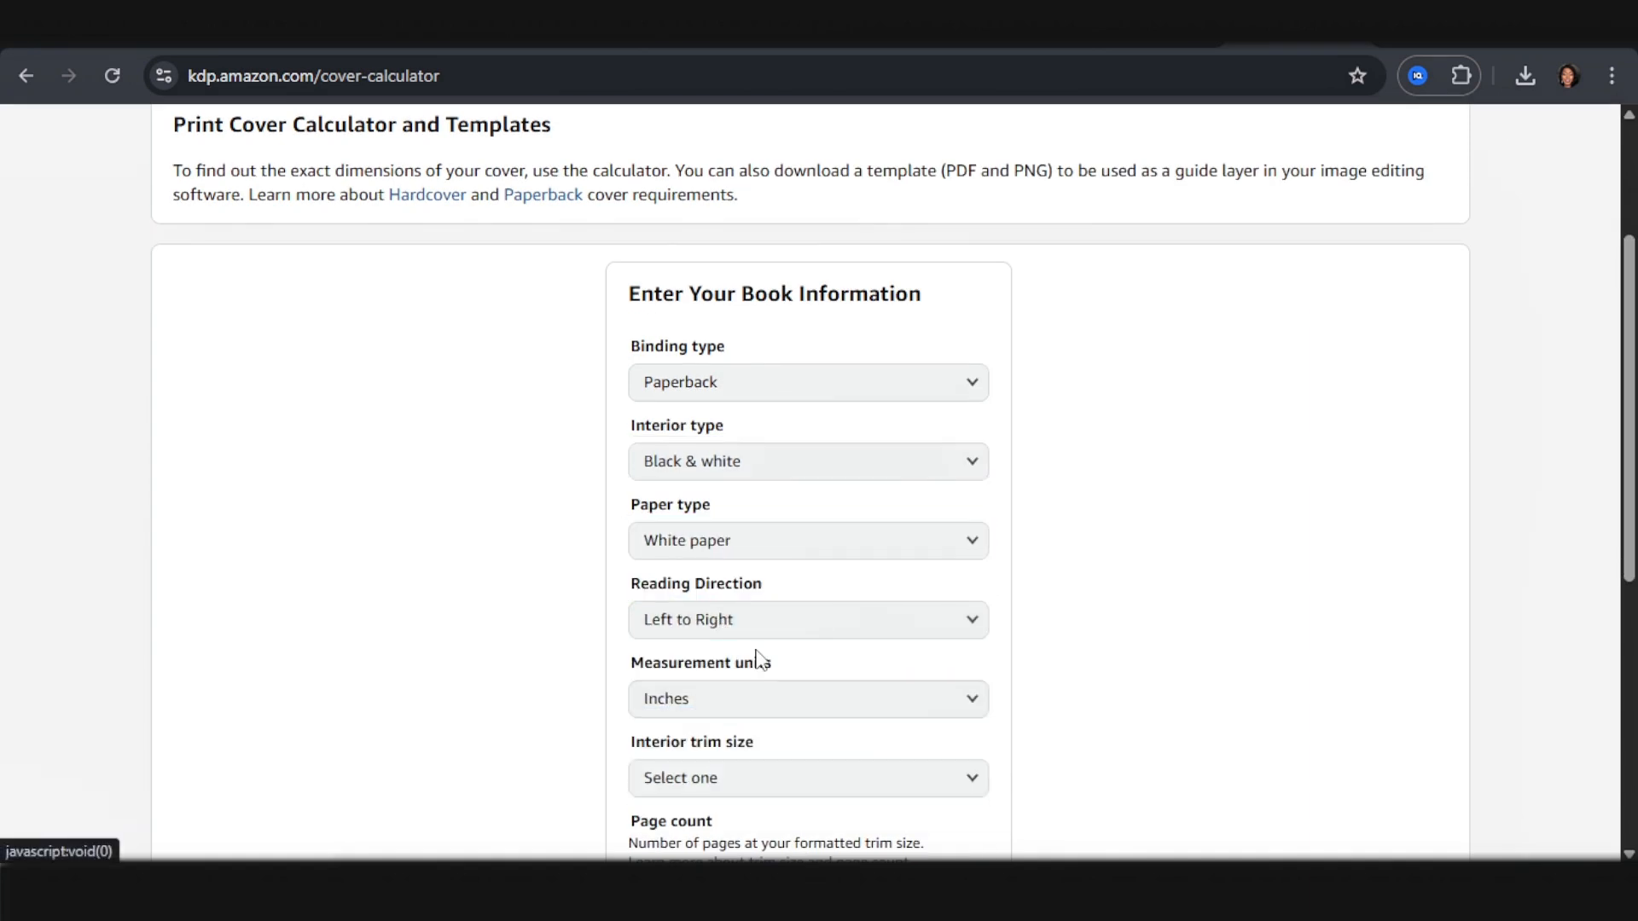
Step: Set the interior trim size to 8.5 x 8.5 in and the page count to 88, and calculate the cover dimensions
{"action": "scroll", "coordinate": [768, 674], "scroll_direction": "down", "scroll_amount": 2}
{"action": "left_click", "coordinate": [760, 669]}
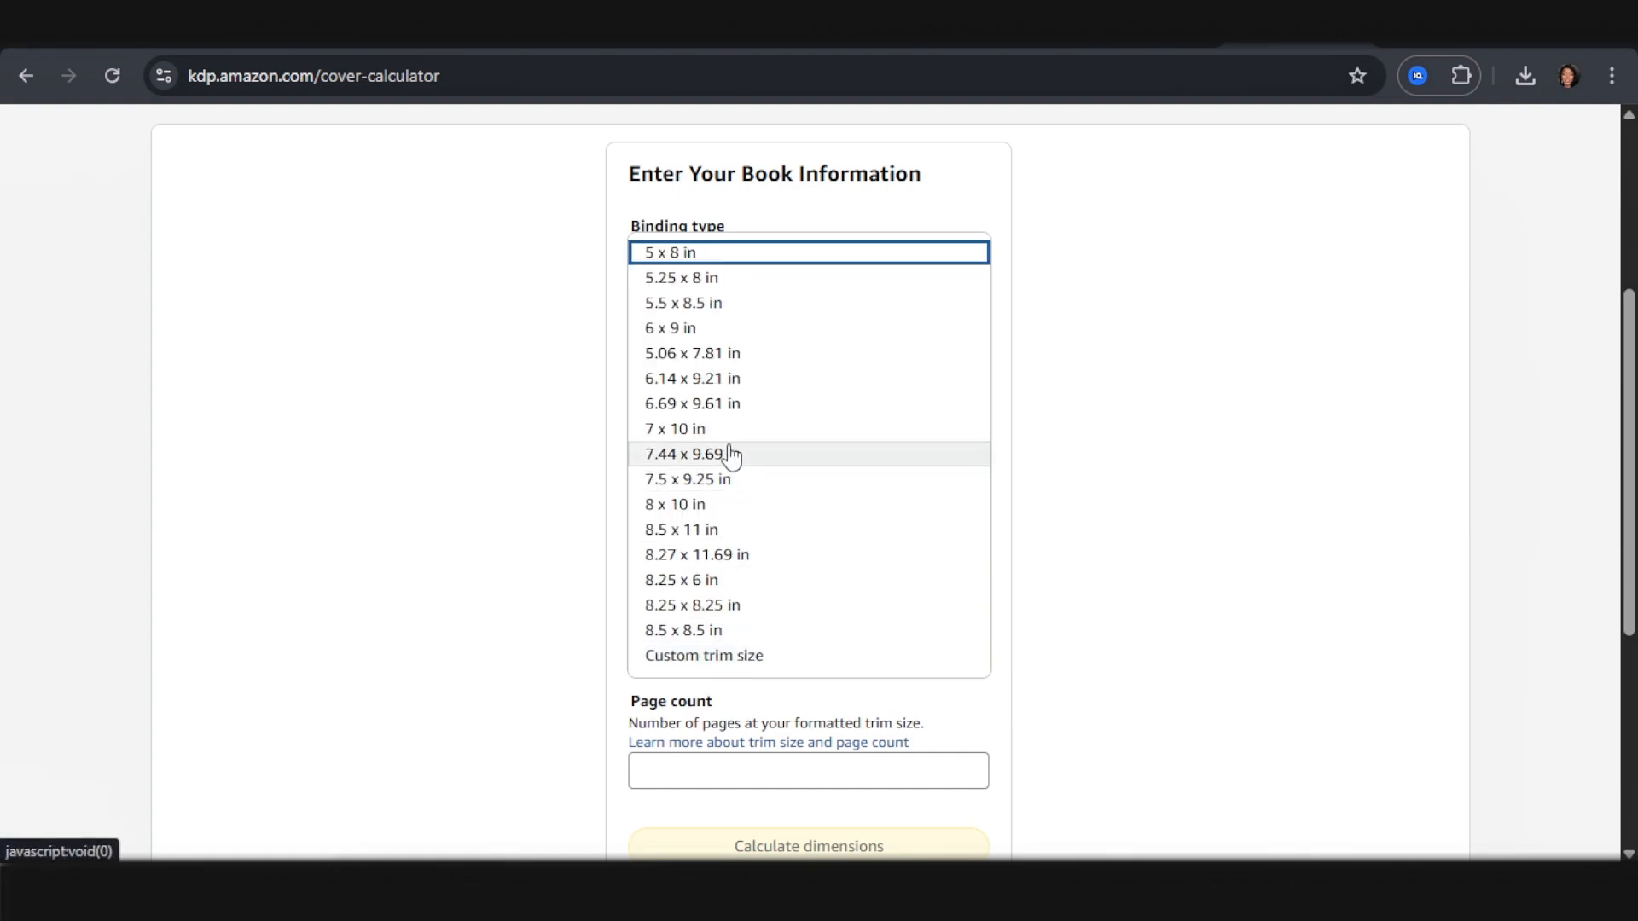
{"action": "left_click", "coordinate": [714, 631]}
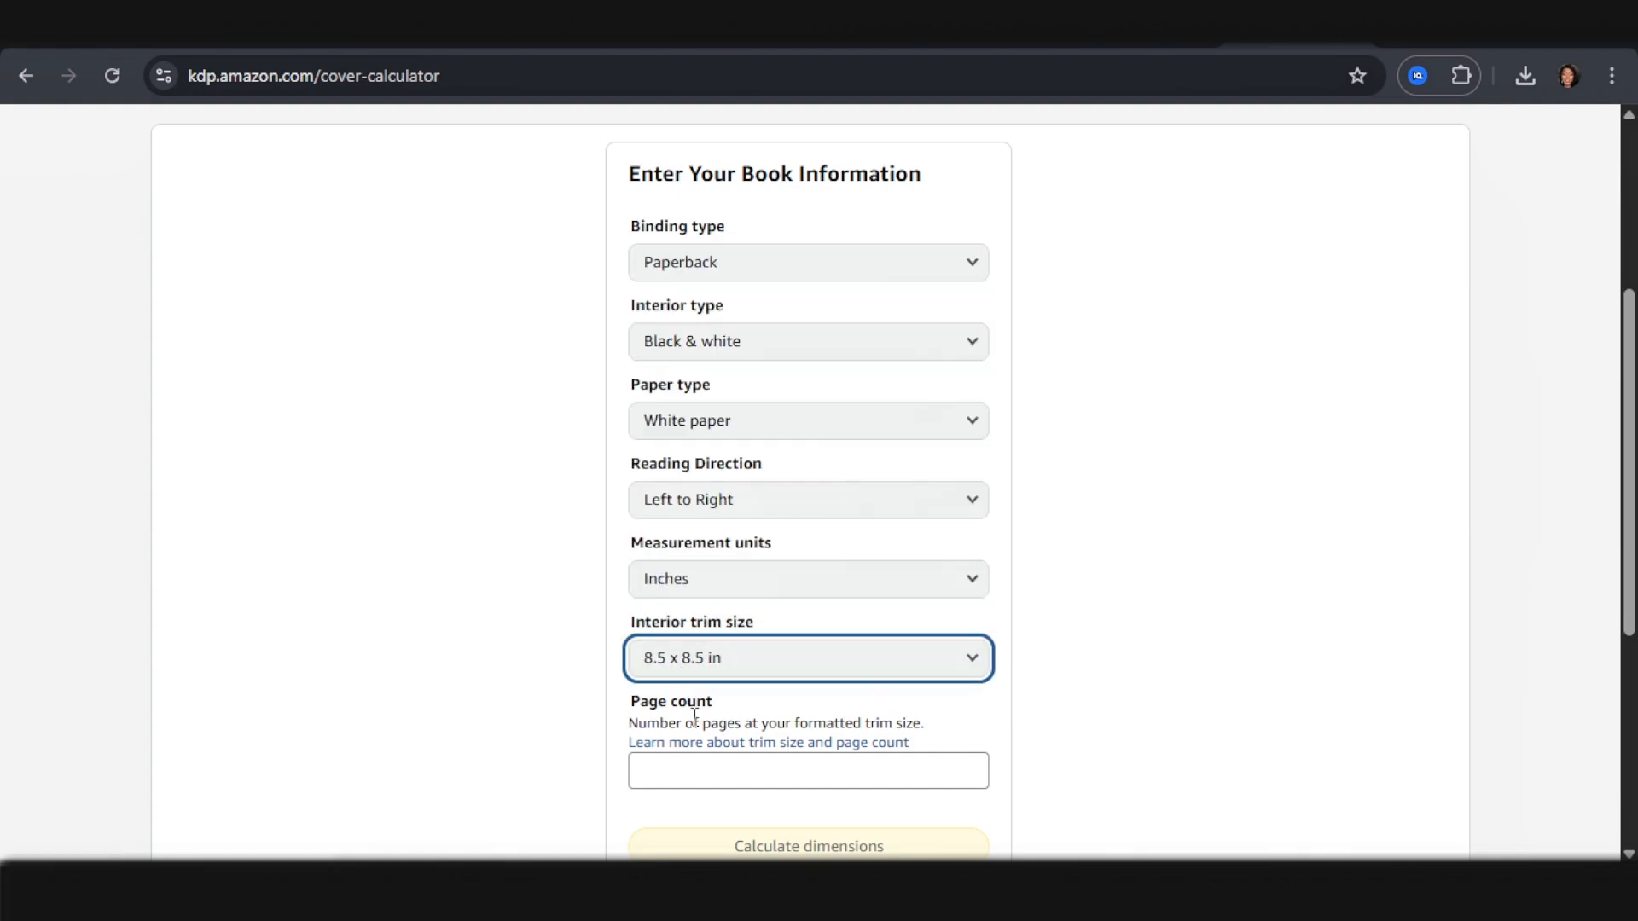
{"action": "left_click", "coordinate": [724, 774]}
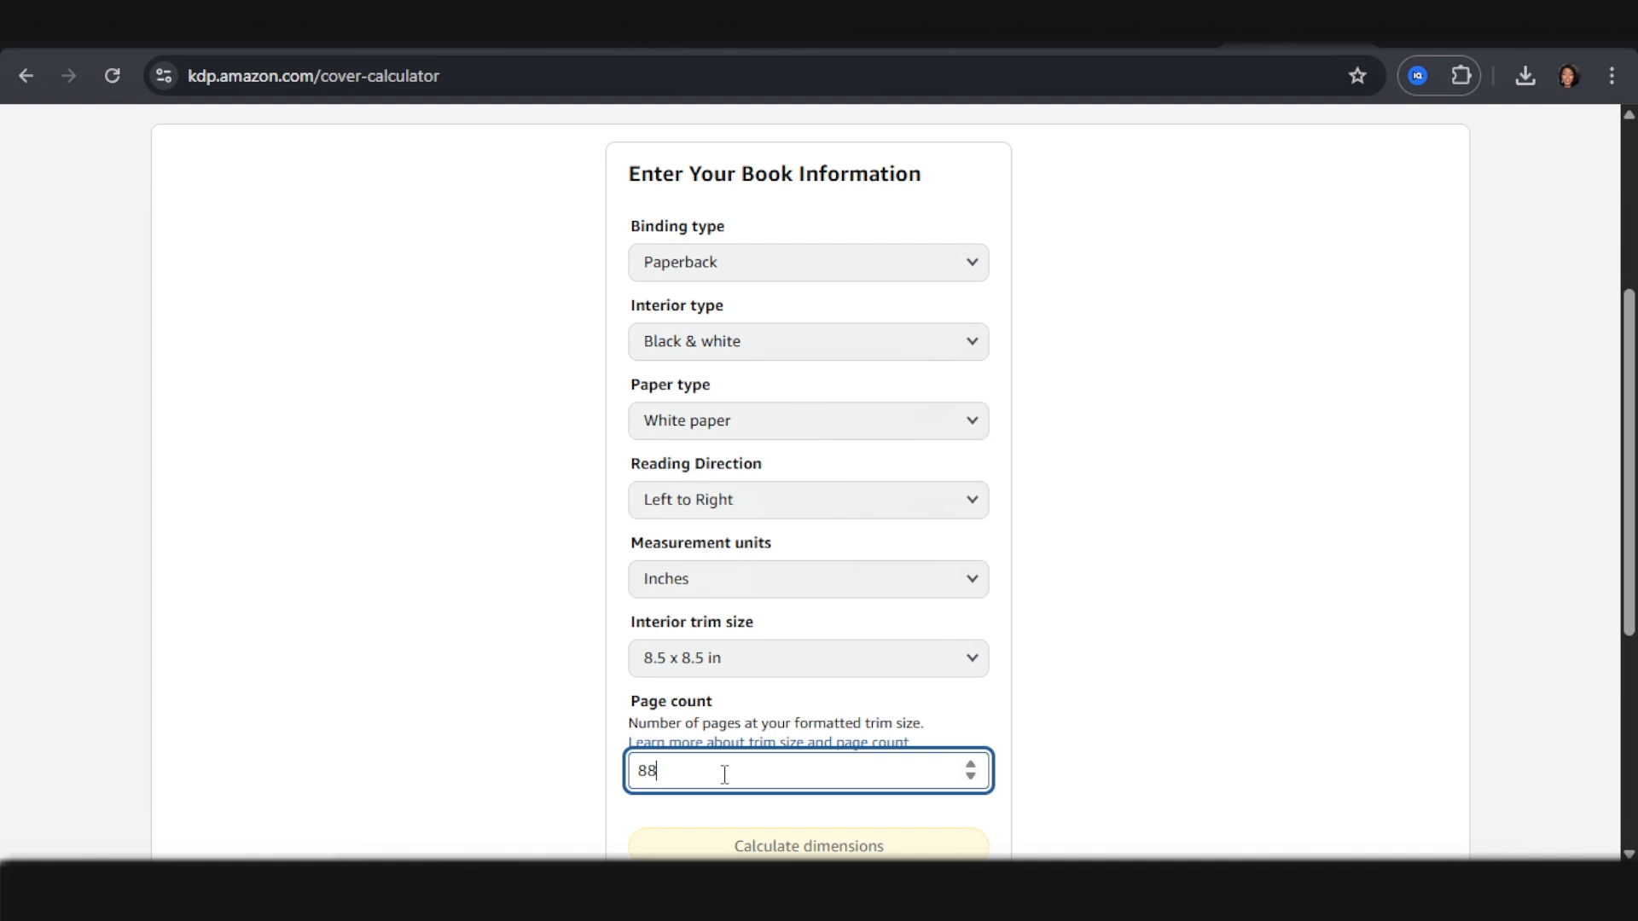
{"action": "scroll", "coordinate": [896, 798], "scroll_direction": "down", "scroll_amount": 1}
{"action": "left_click", "coordinate": [867, 727]}
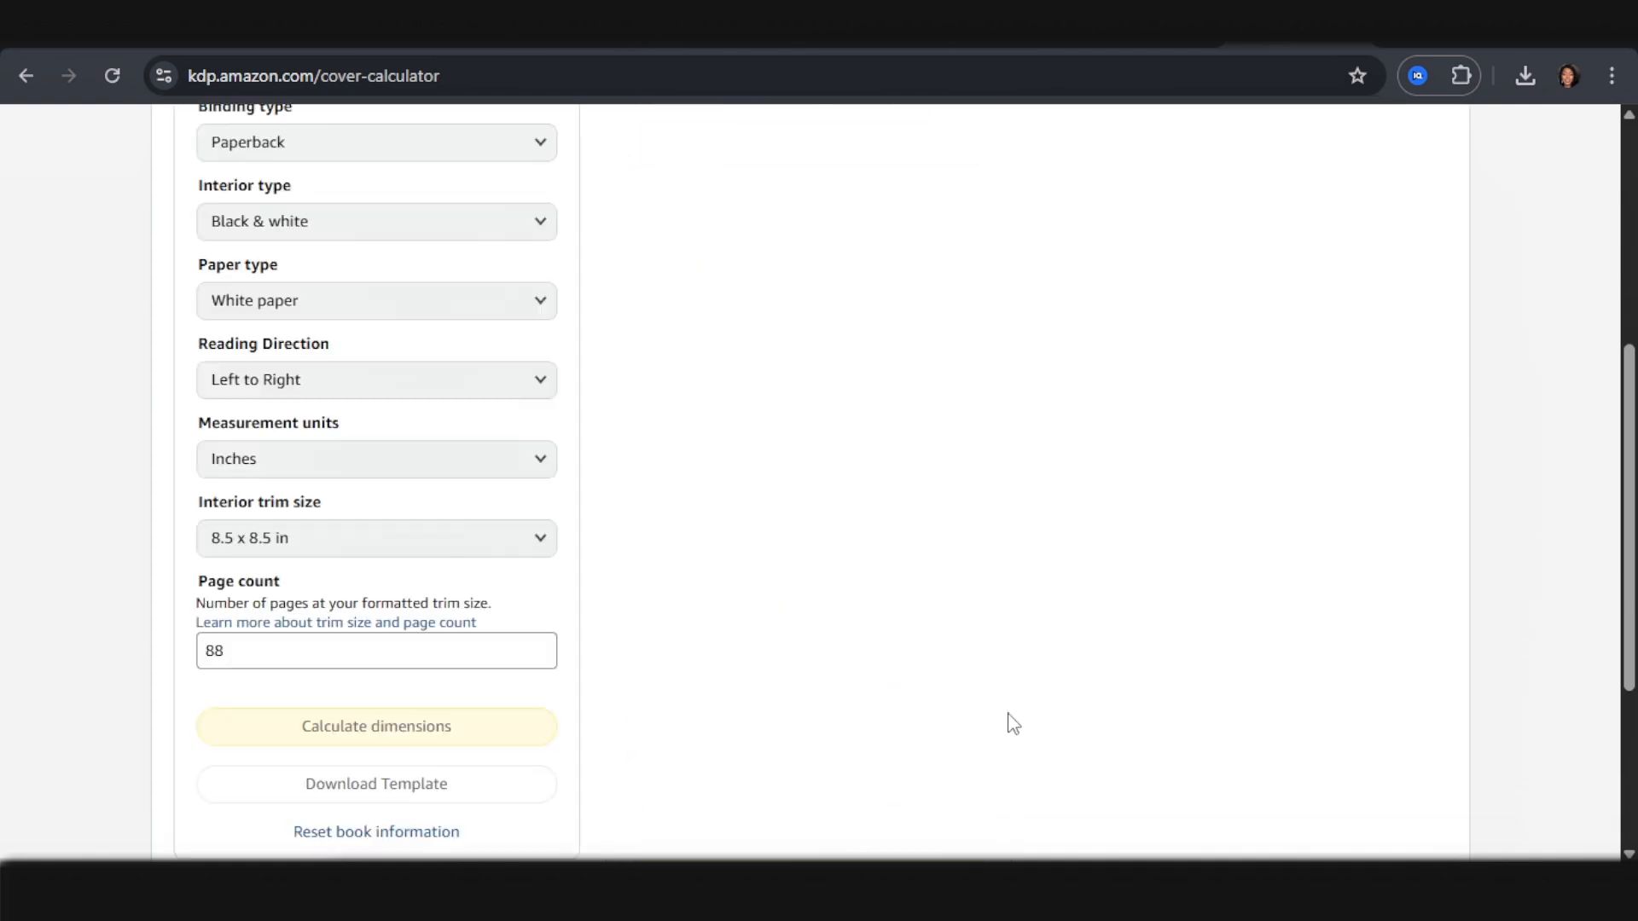
Step: Download the cover template for the calculated dimensions
{"action": "scroll", "coordinate": [611, 657], "scroll_direction": "up", "scroll_amount": 1}
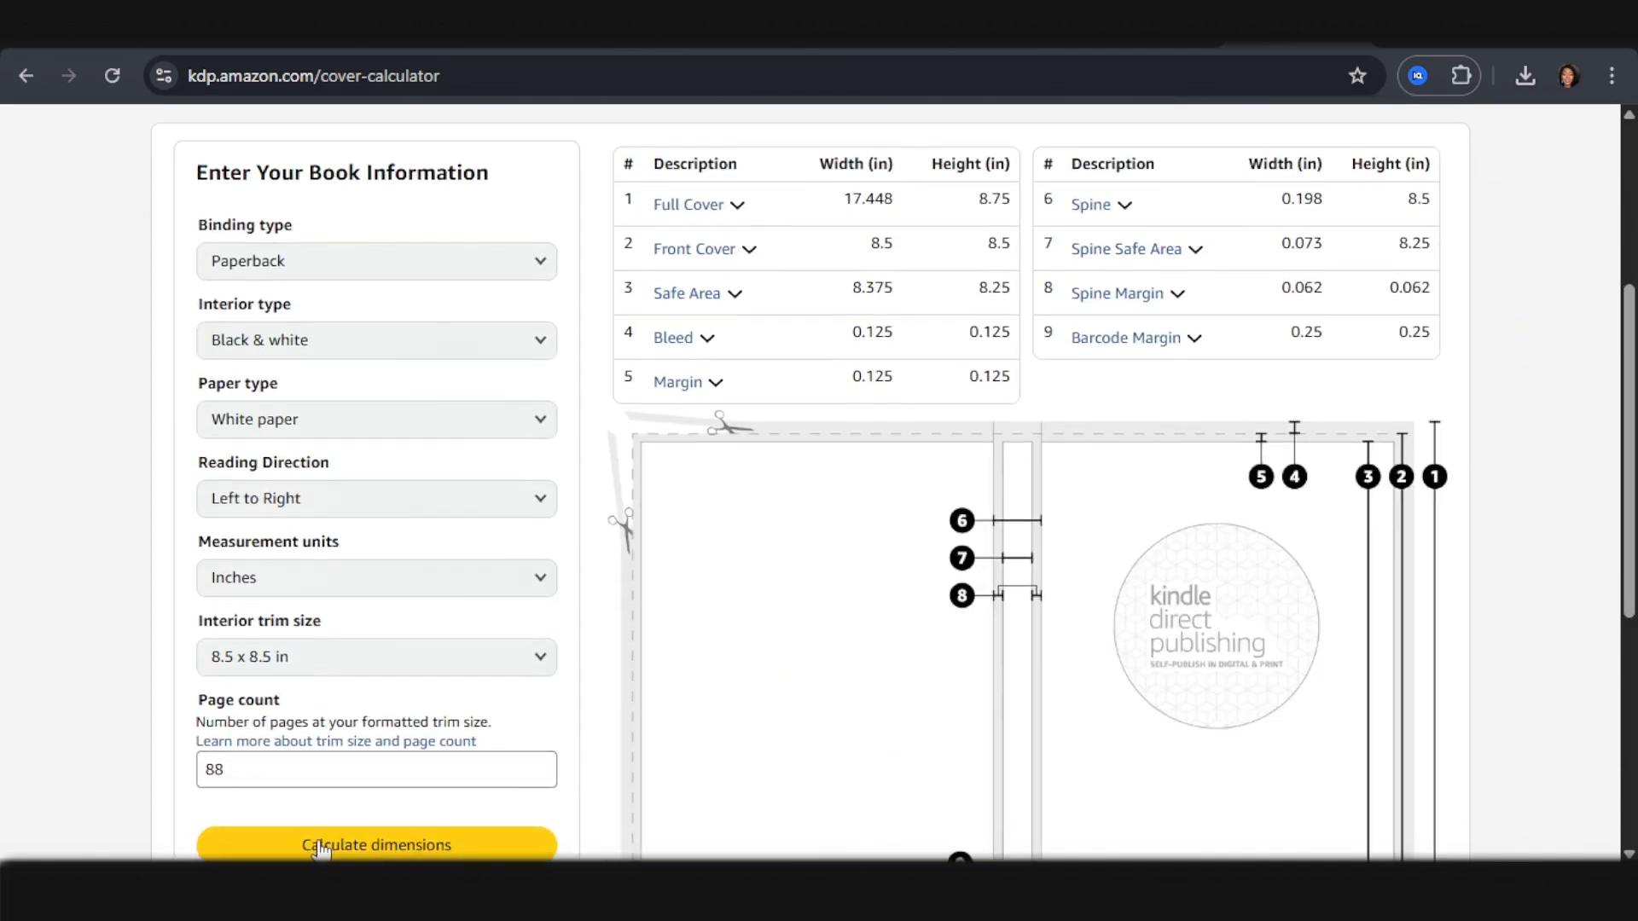
{"action": "scroll", "coordinate": [365, 793], "scroll_direction": "down", "scroll_amount": 1}
{"action": "left_click", "coordinate": [367, 787]}
Step: Copy the full cover width and create a custom-size Canva design measuring 17.448 x 8.75 in
{"action": "scroll", "coordinate": [669, 421], "scroll_direction": "up", "scroll_amount": 2}
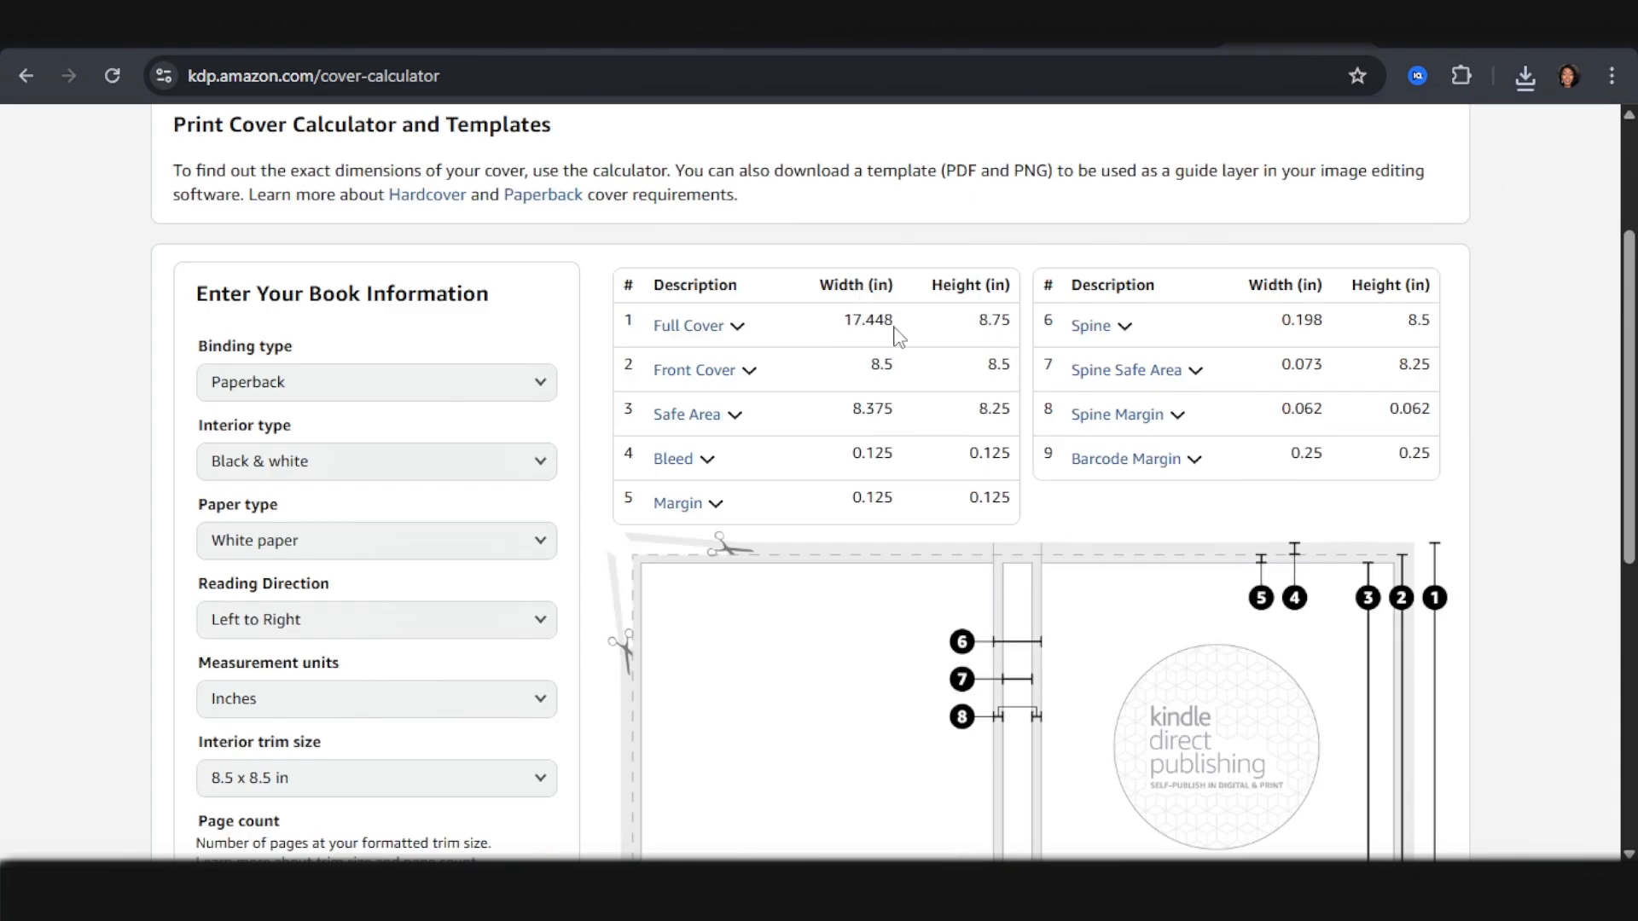
{"action": "left_click_drag", "start_coordinate": [894, 328], "coordinate": [815, 322]}
{"action": "key", "text": "ctrl+c"}
{"action": "left_click", "coordinate": [522, 888]}
{"action": "left_click", "coordinate": [353, 803]}
{"action": "key", "text": "ctrl+v"}
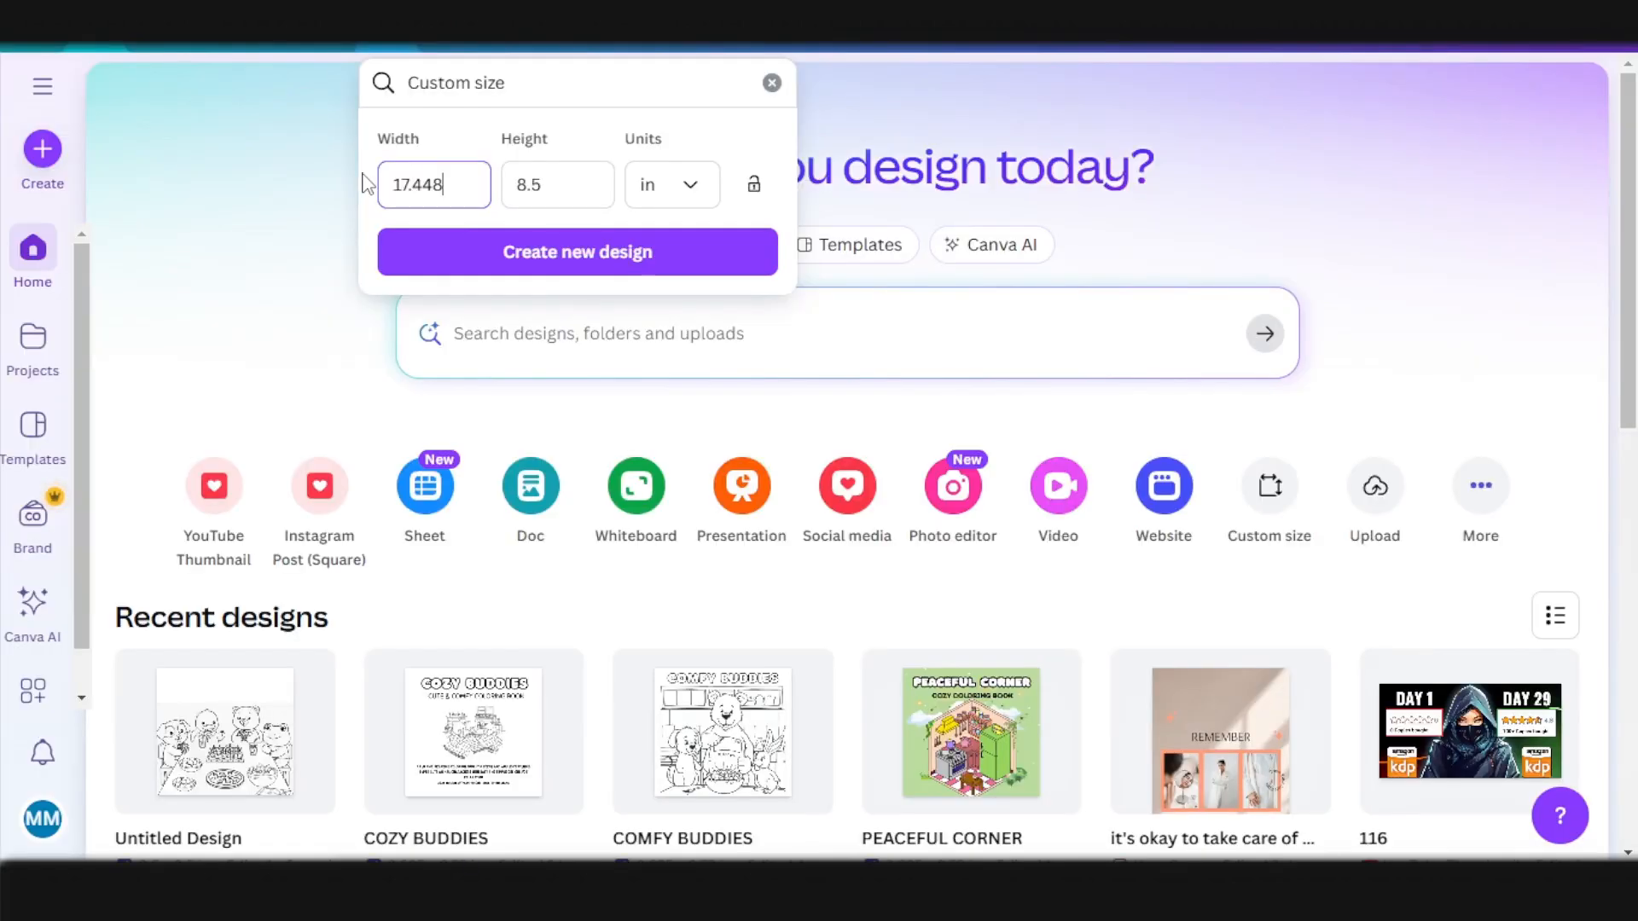
{"action": "left_click", "coordinate": [528, 184]}
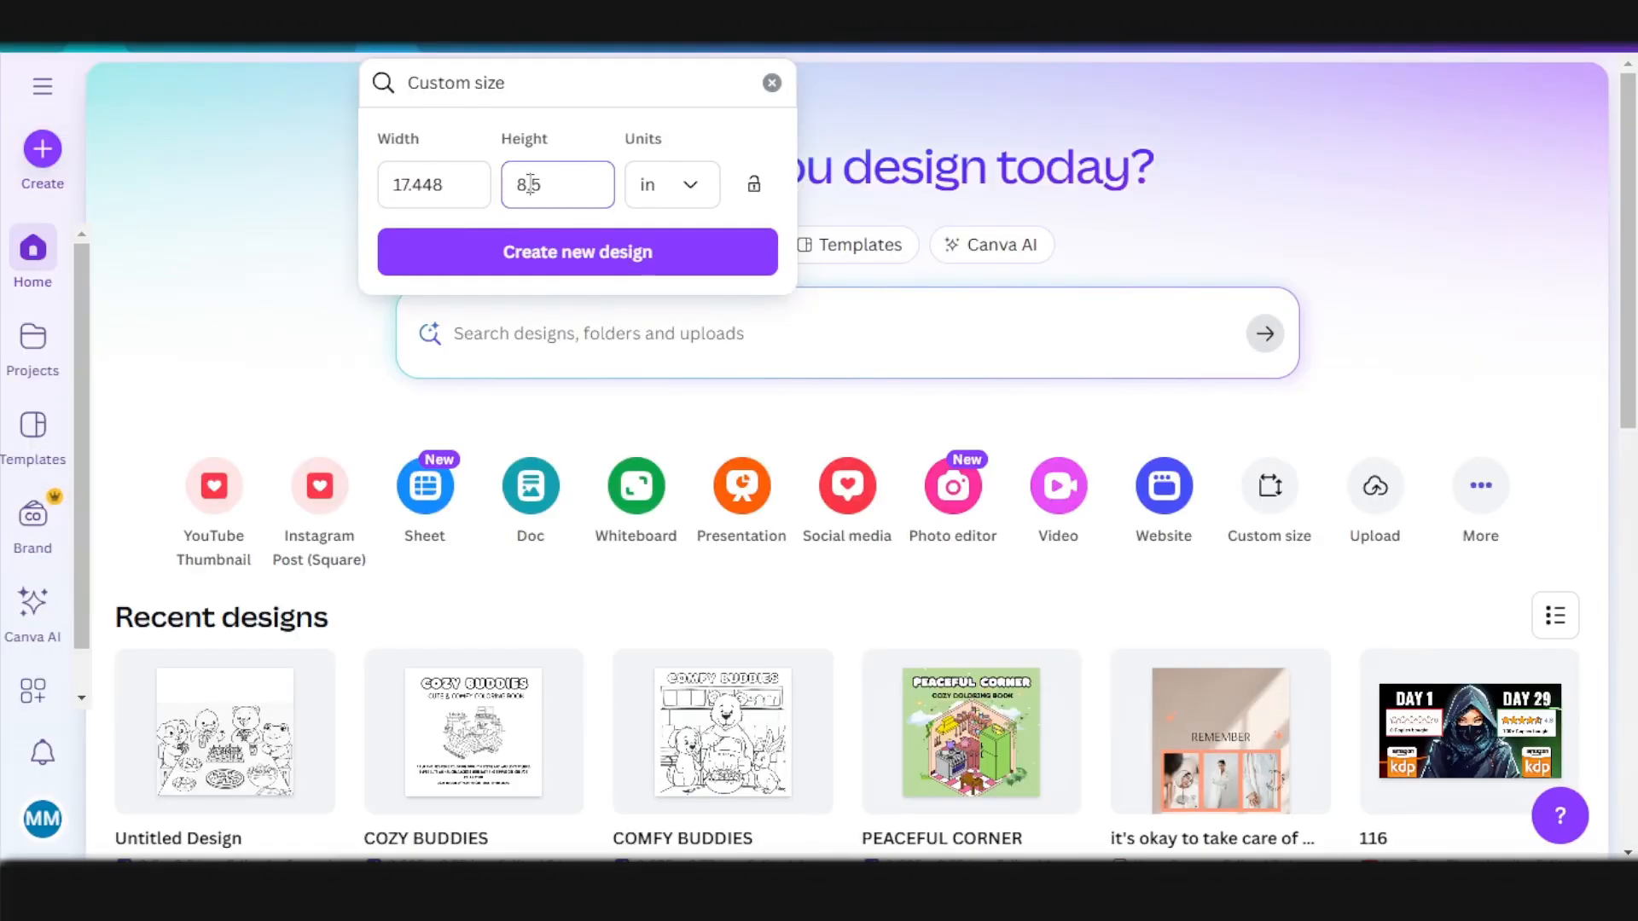
{"action": "left_click", "coordinate": [598, 247]}
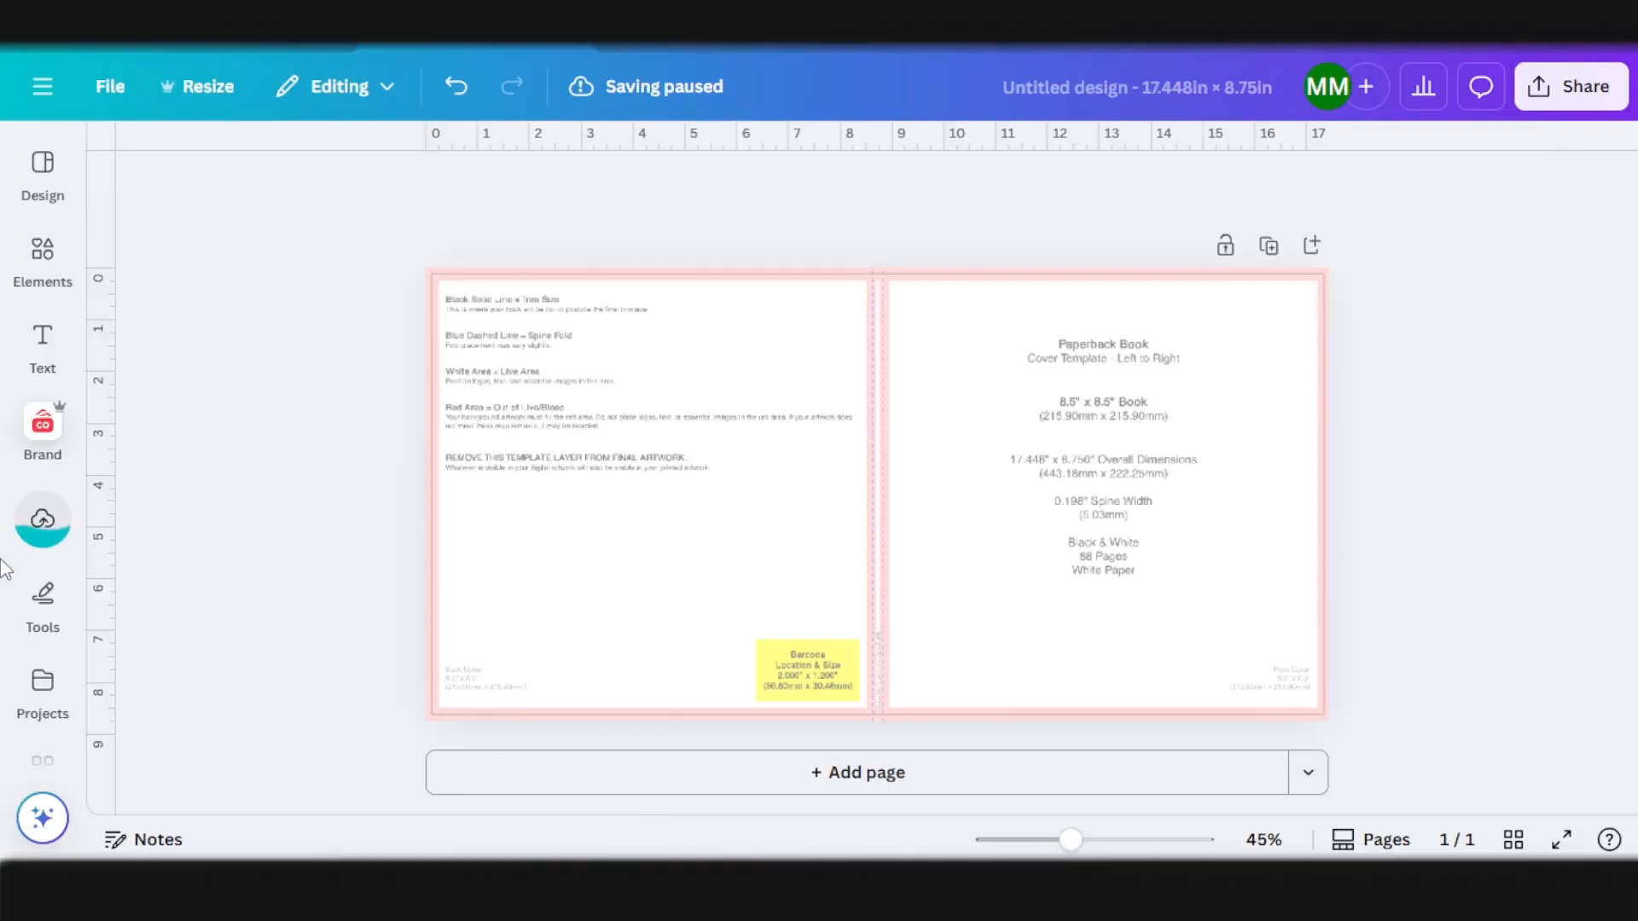
Step: Add the colored chess-game illustration from the uploads to the cover and extract the animals, furniture and items with Magic Grab
{"action": "left_click", "coordinate": [40, 536]}
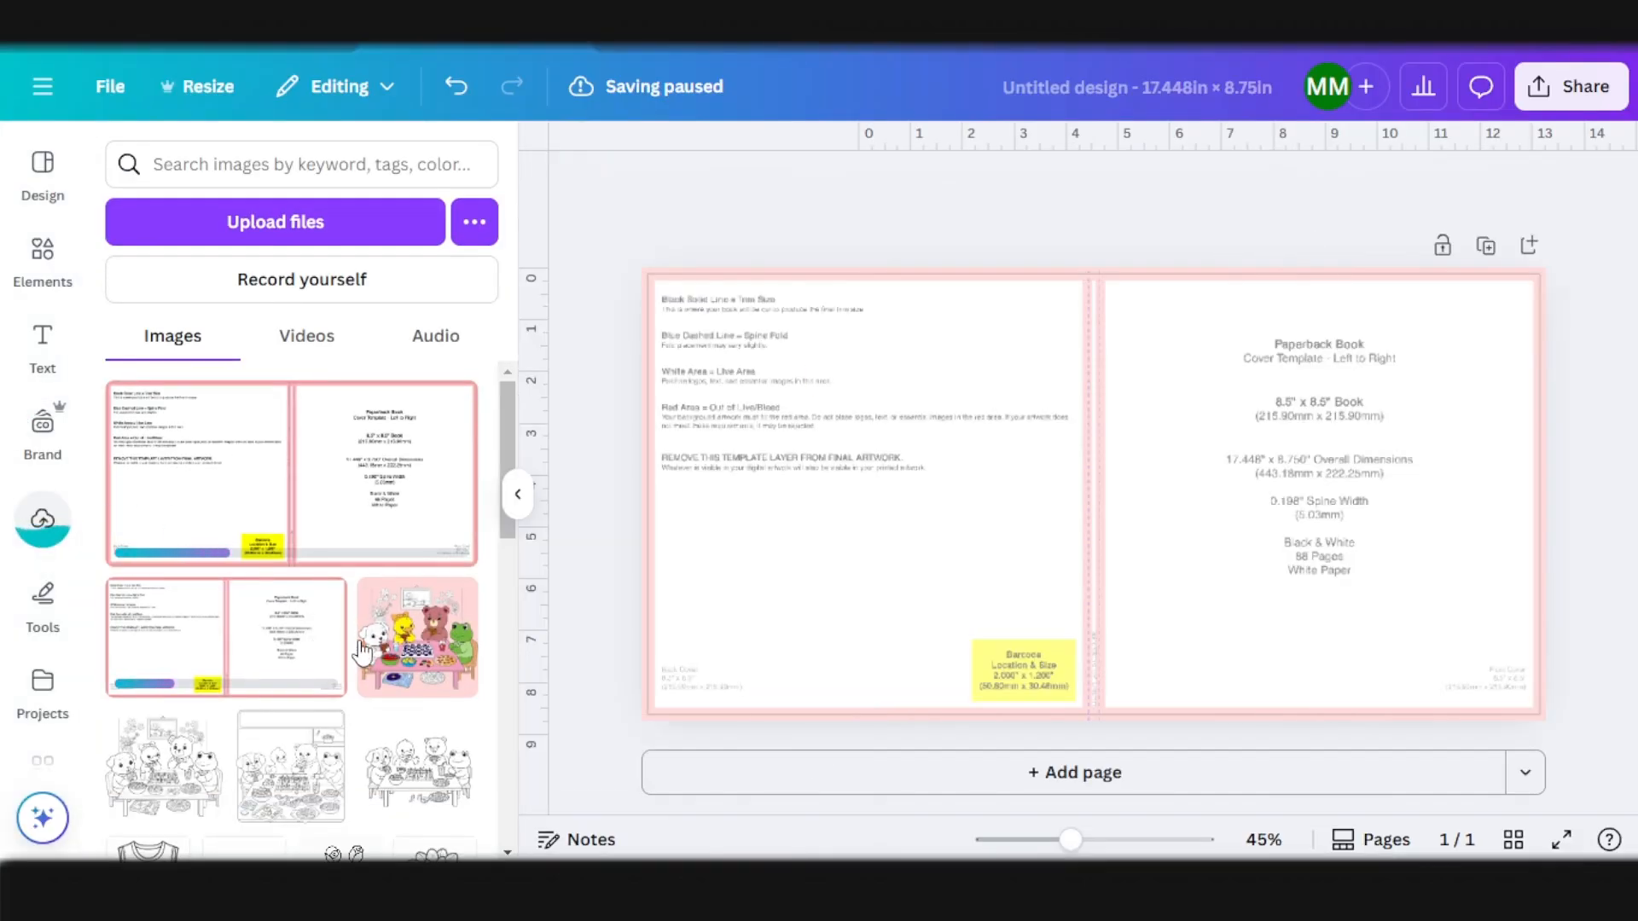
{"action": "left_click", "coordinate": [380, 646]}
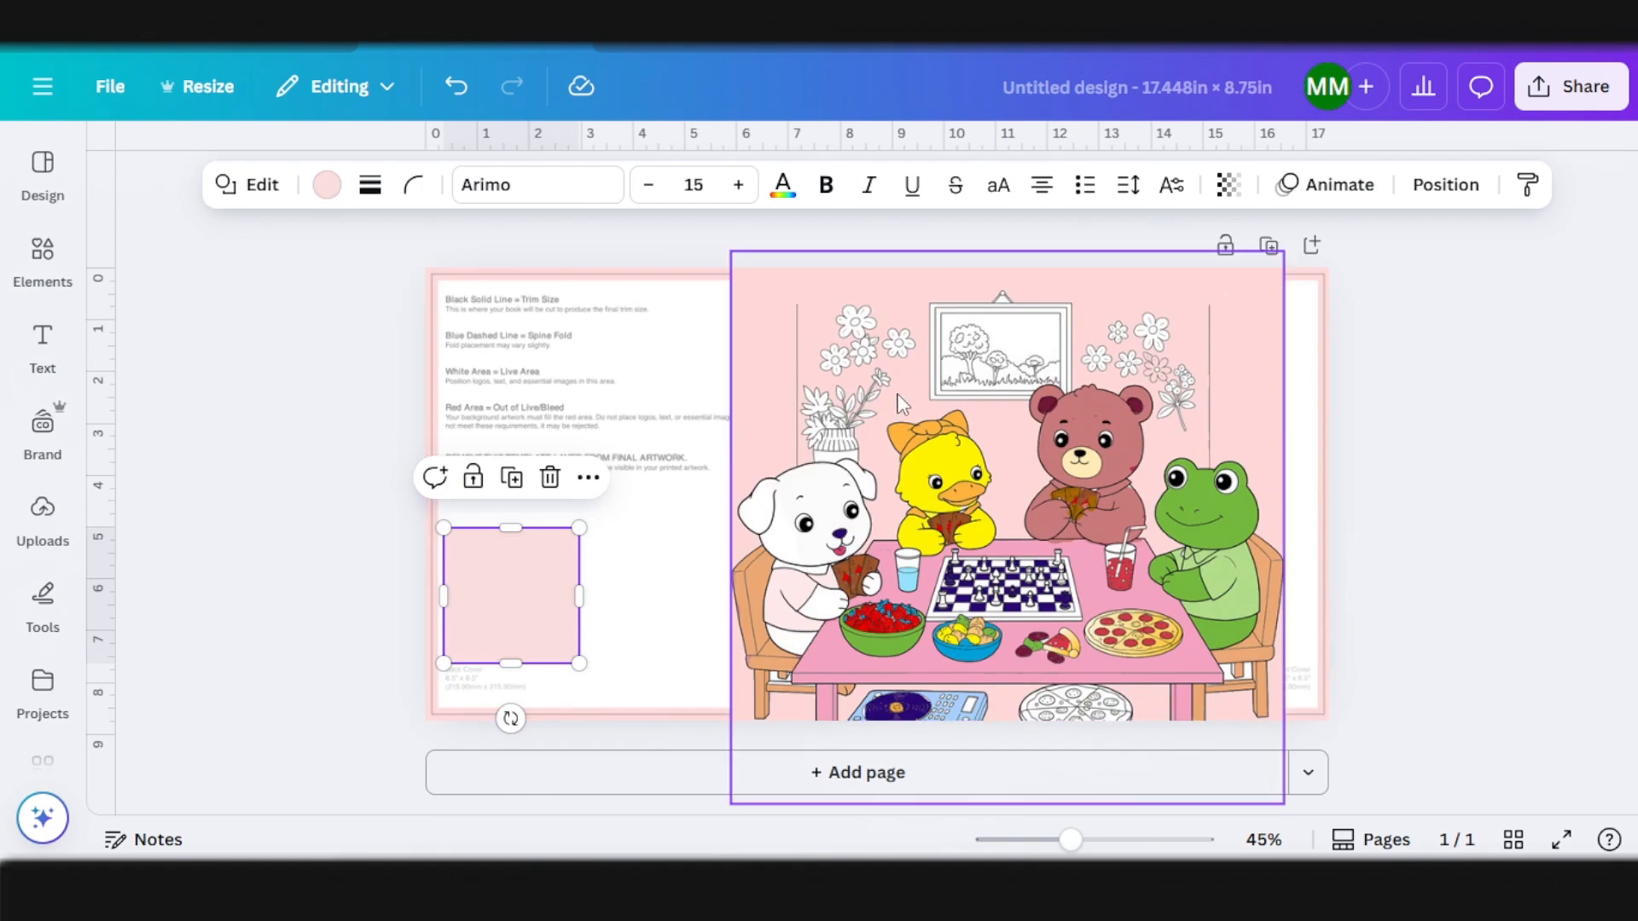
{"action": "left_click", "coordinate": [900, 401]}
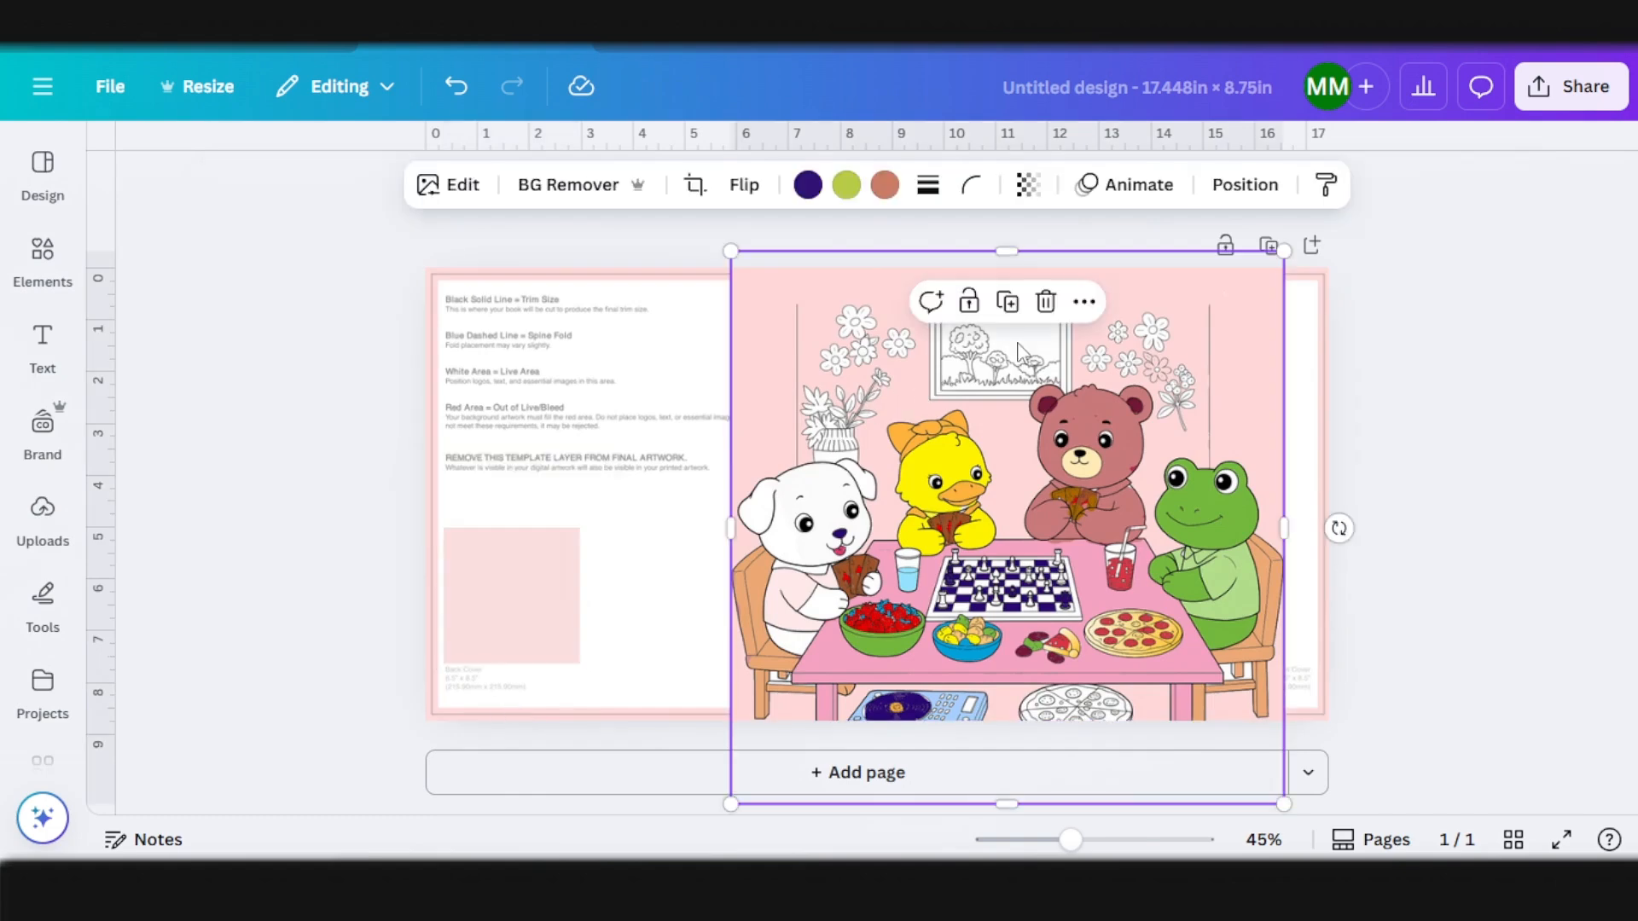
{"action": "left_click", "coordinate": [468, 192]}
{"action": "left_click", "coordinate": [471, 592]}
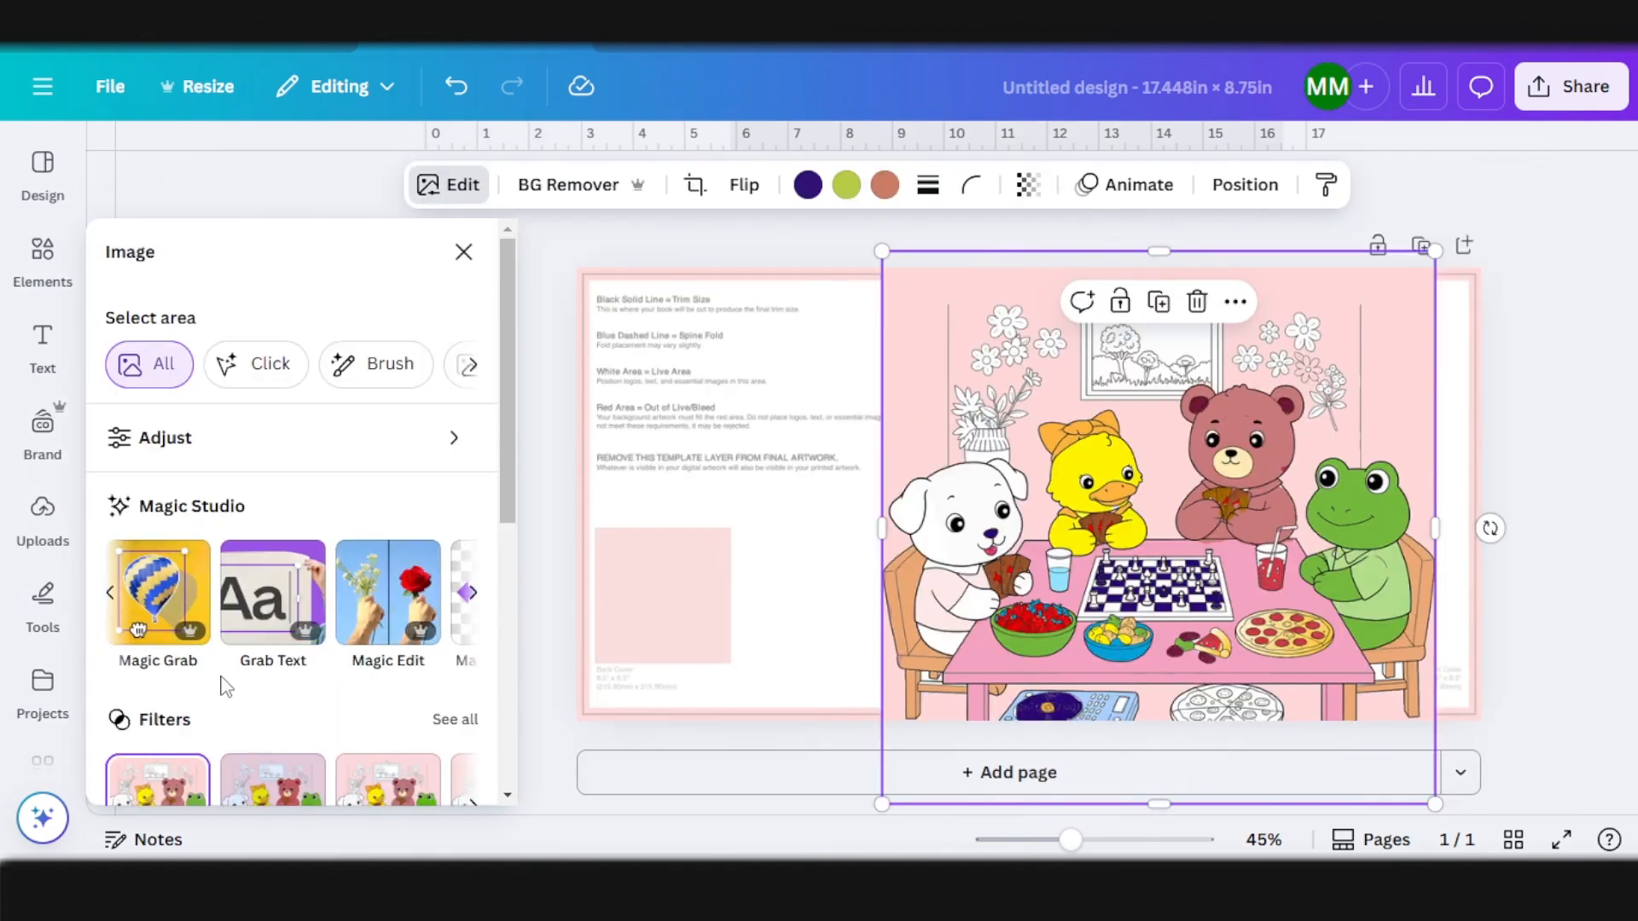
{"action": "left_click", "coordinate": [163, 632]}
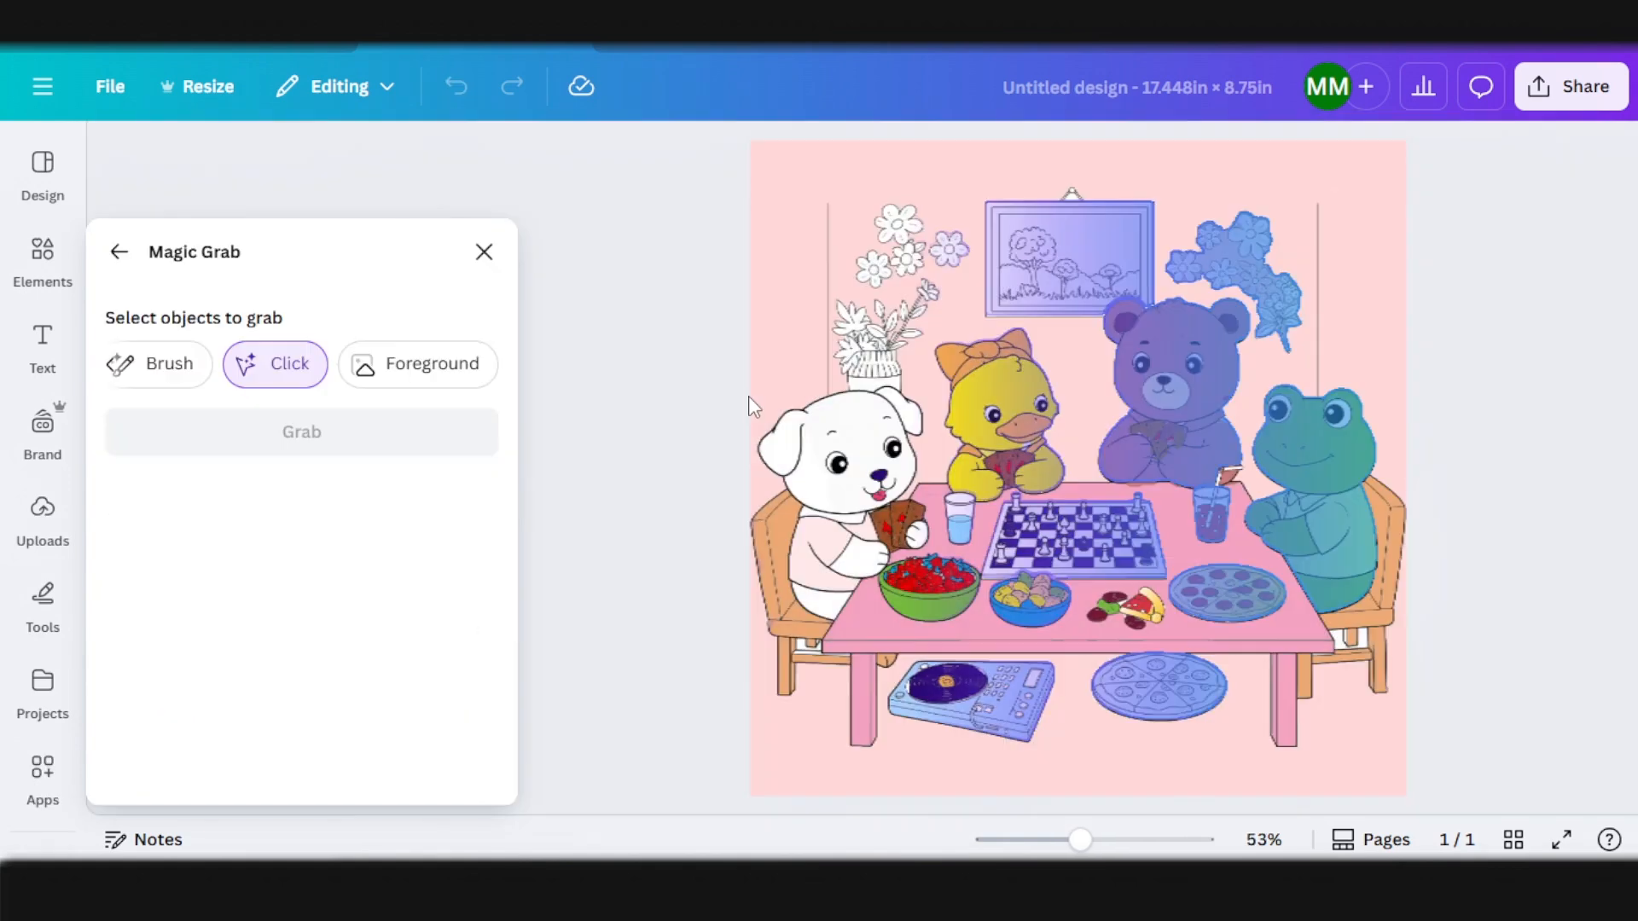
{"action": "left_click", "coordinate": [875, 468]}
{"action": "left_click", "coordinate": [868, 626]}
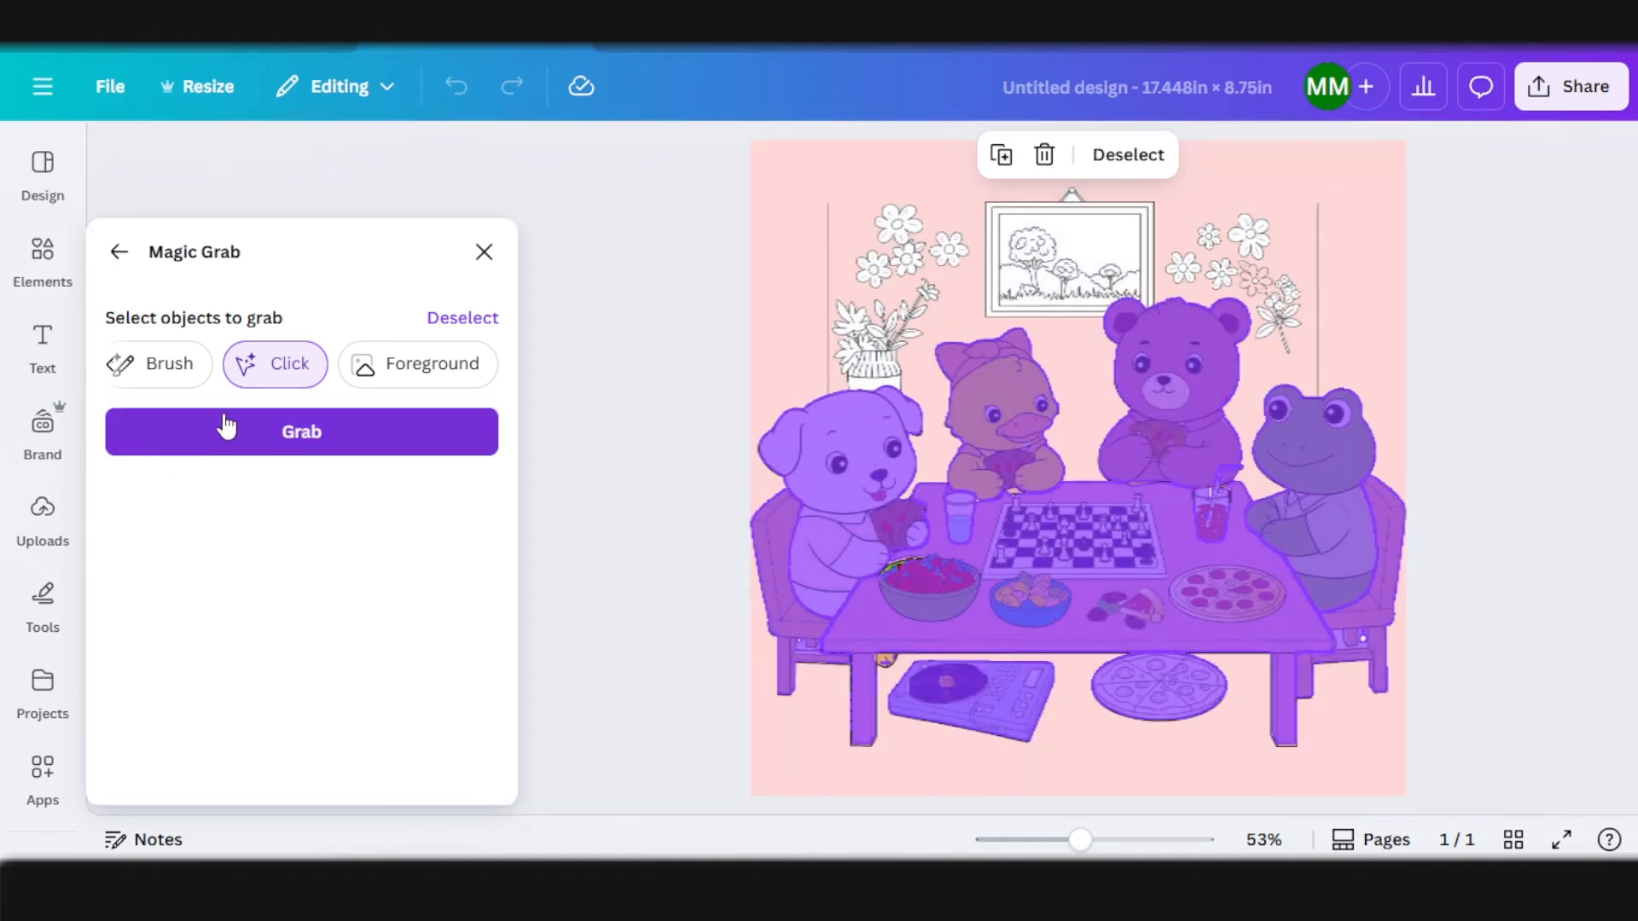
{"action": "left_click", "coordinate": [238, 439]}
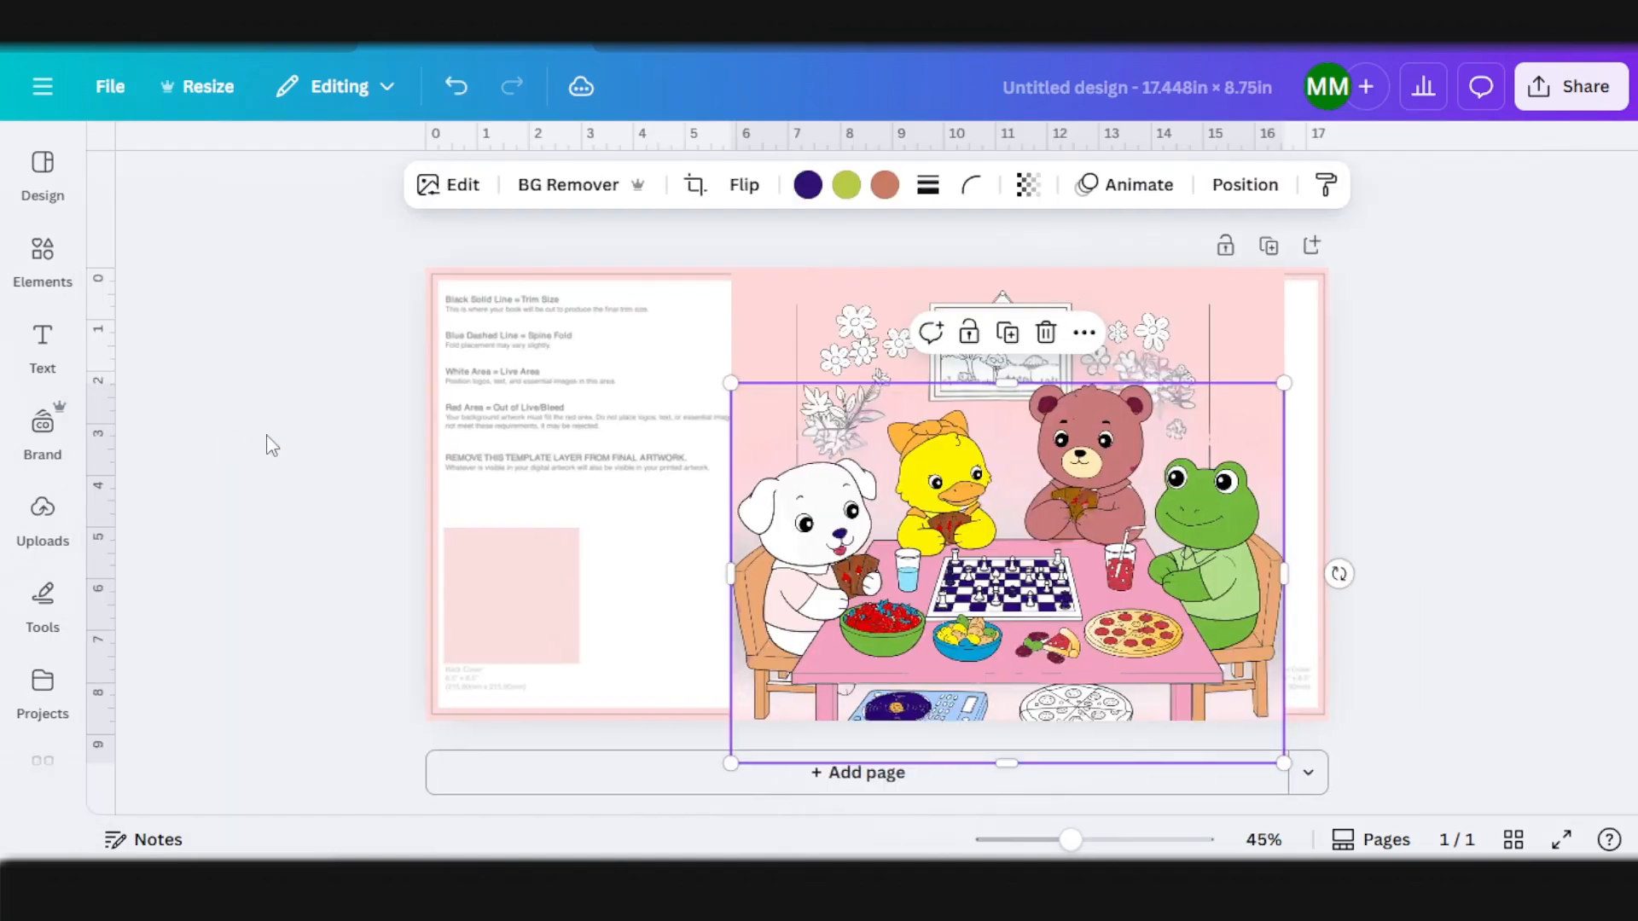
Step: Delete the illustration's leftover background, then shrink the extracted group and place it within the front cover area
{"action": "left_click_drag", "start_coordinate": [901, 501], "coordinate": [902, 474]}
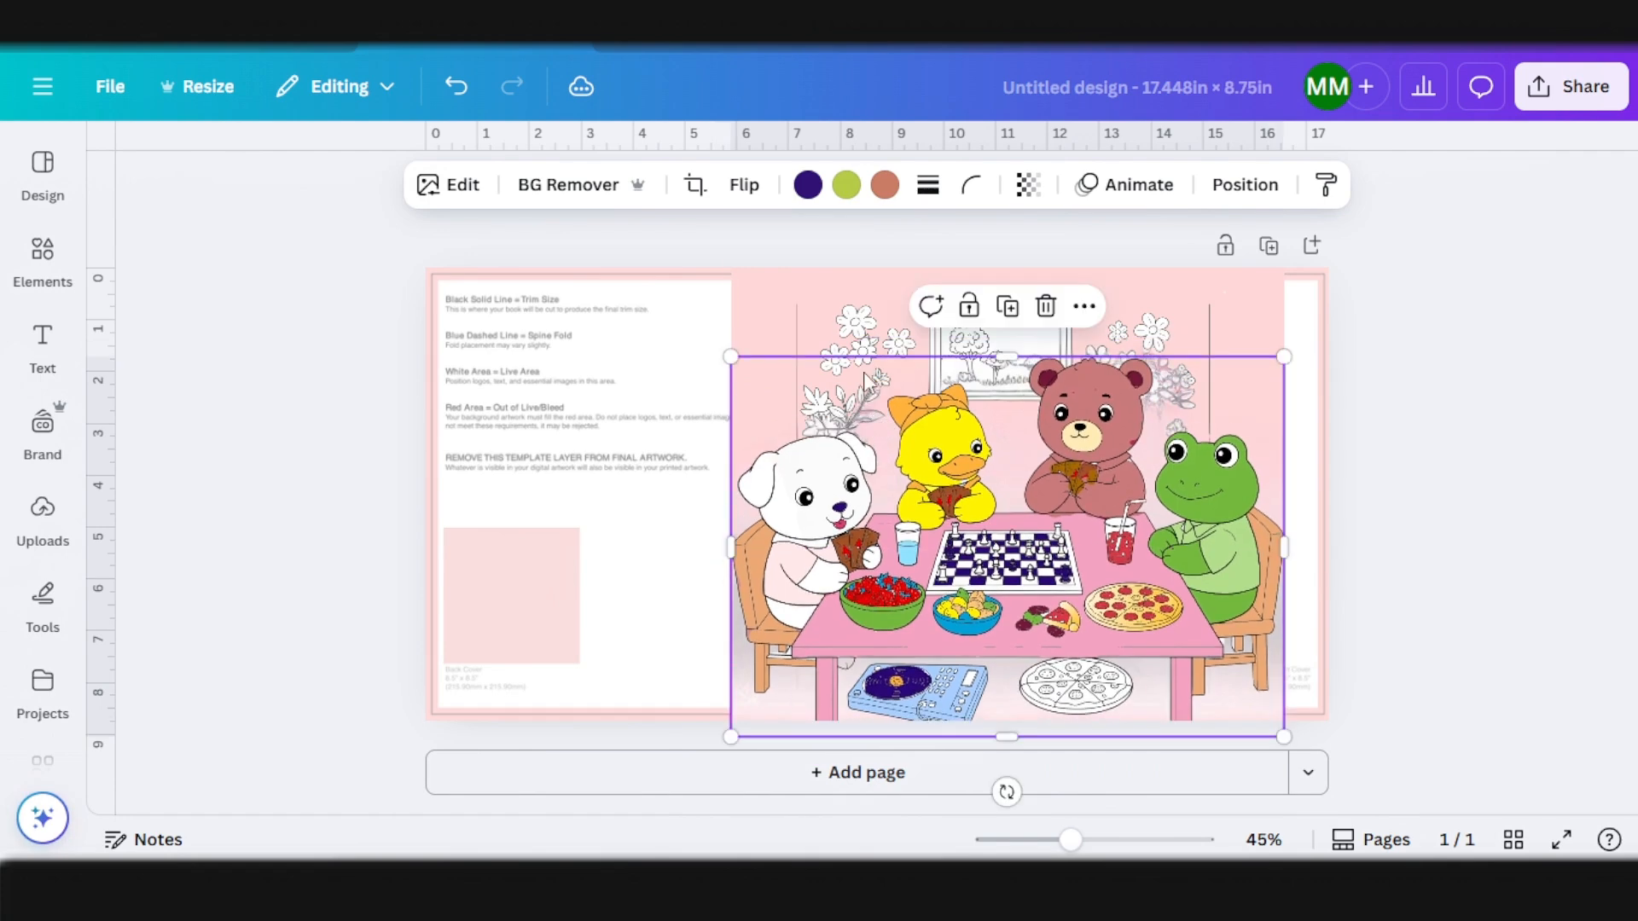
{"action": "left_click", "coordinate": [1046, 301]}
{"action": "left_click_drag", "start_coordinate": [998, 580], "coordinate": [1043, 538]}
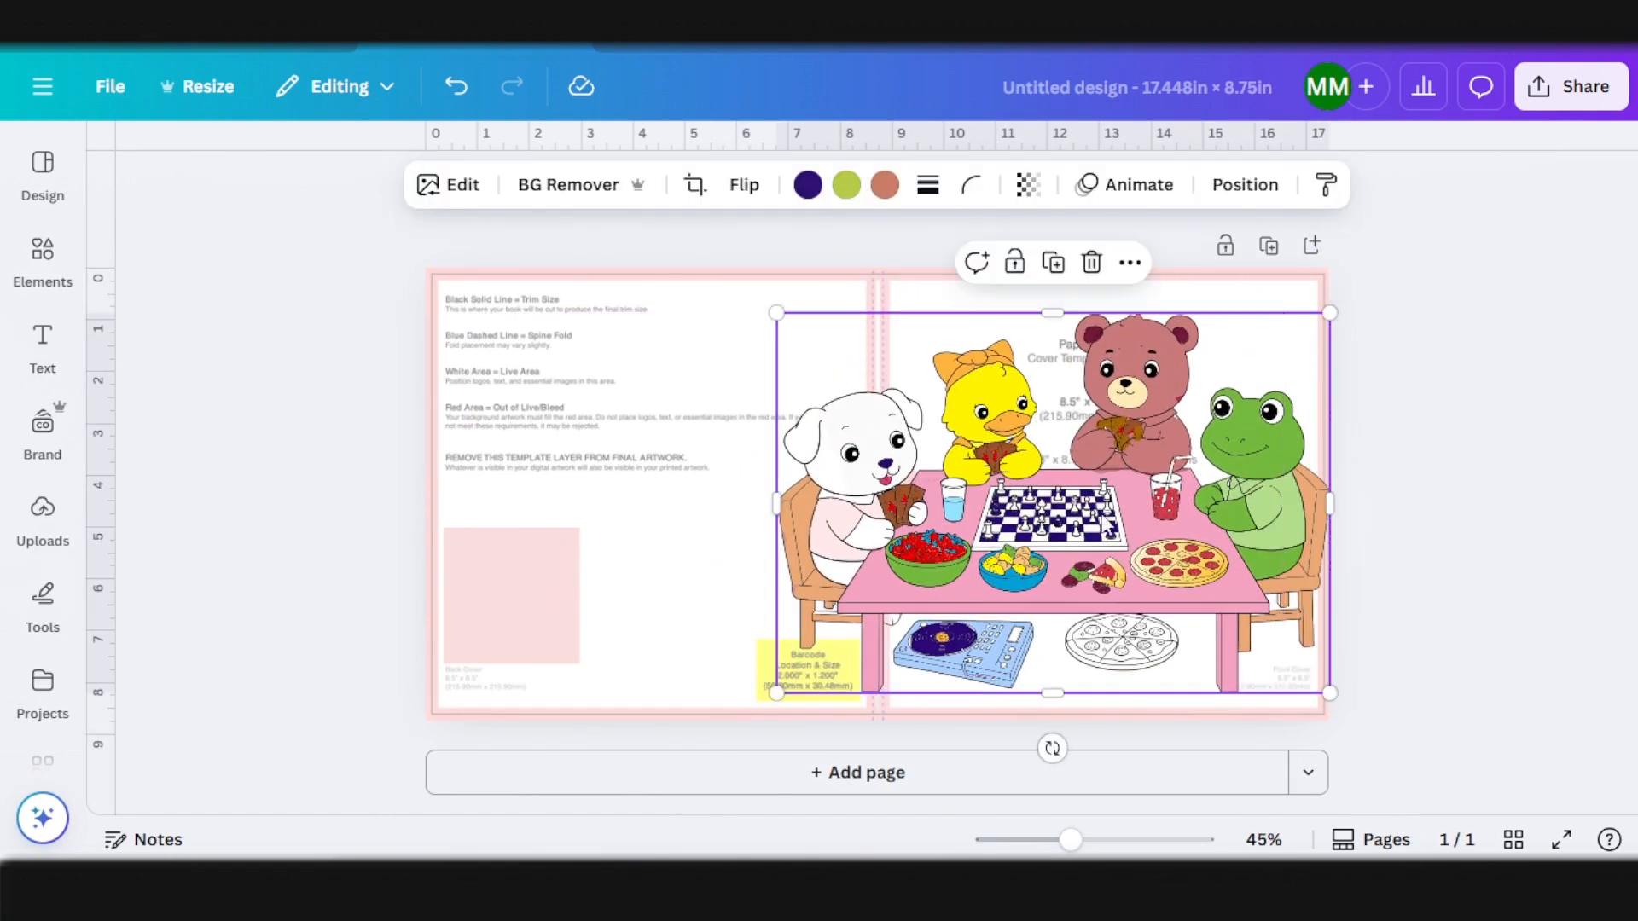
{"action": "left_click_drag", "start_coordinate": [1330, 310], "coordinate": [1195, 381]}
{"action": "left_click_drag", "start_coordinate": [863, 597], "coordinate": [980, 555]}
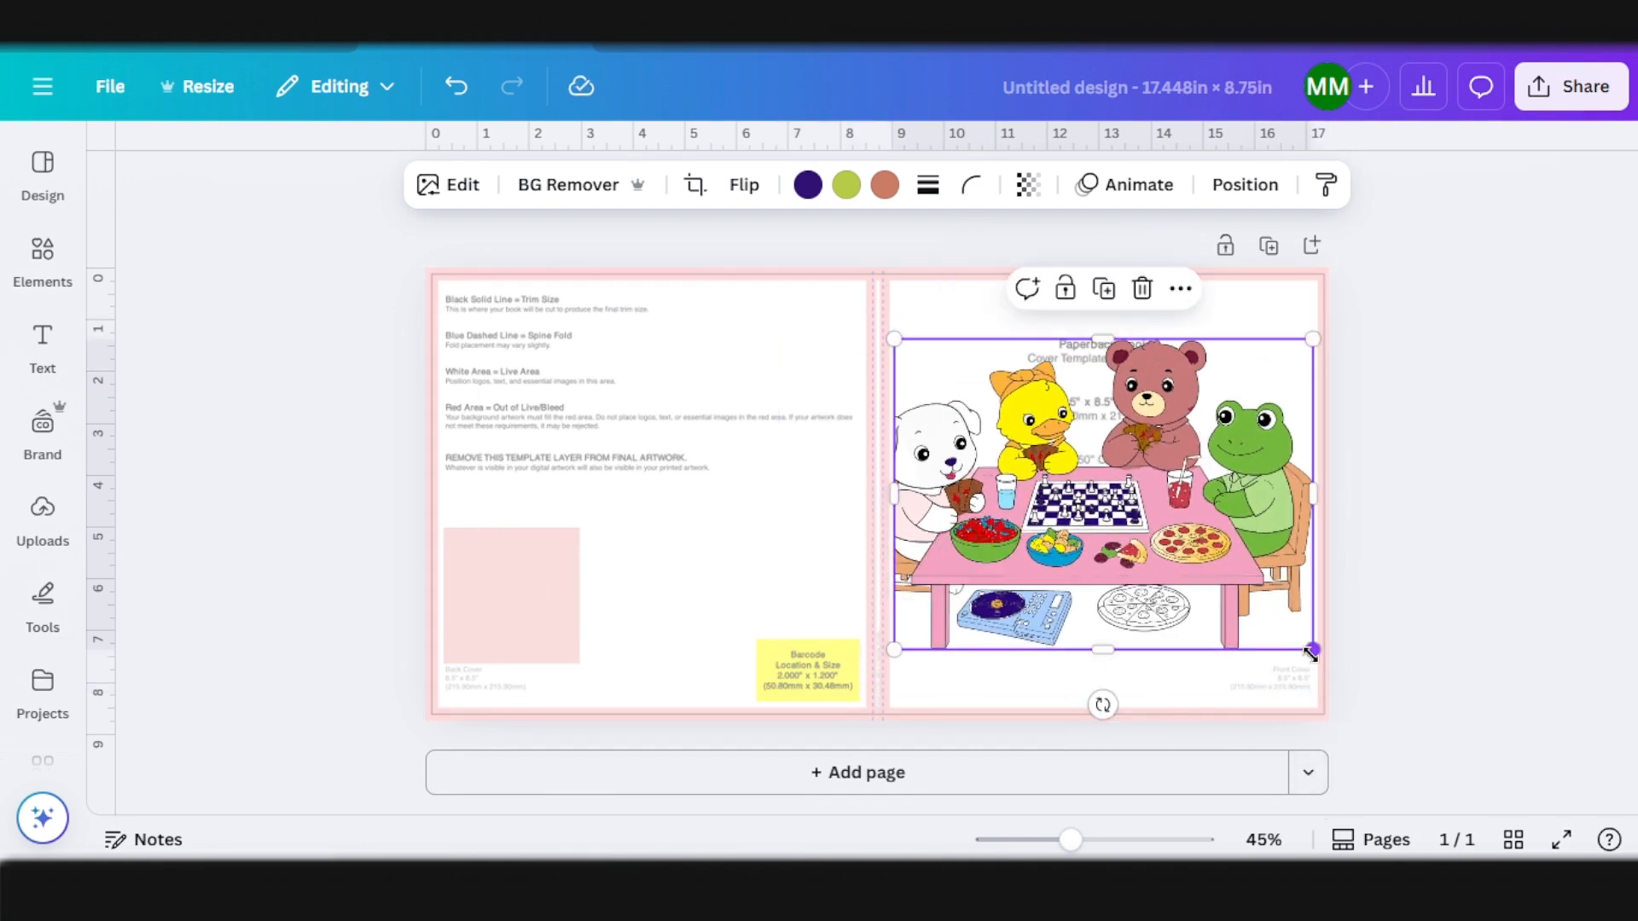
Step: Enlarge the illustration on the front cover, then separate the turntable with Magic Grab and move it above the animals
{"action": "left_click_drag", "start_coordinate": [1312, 651], "coordinate": [1374, 695]}
{"action": "left_click_drag", "start_coordinate": [1184, 537], "coordinate": [1133, 591]}
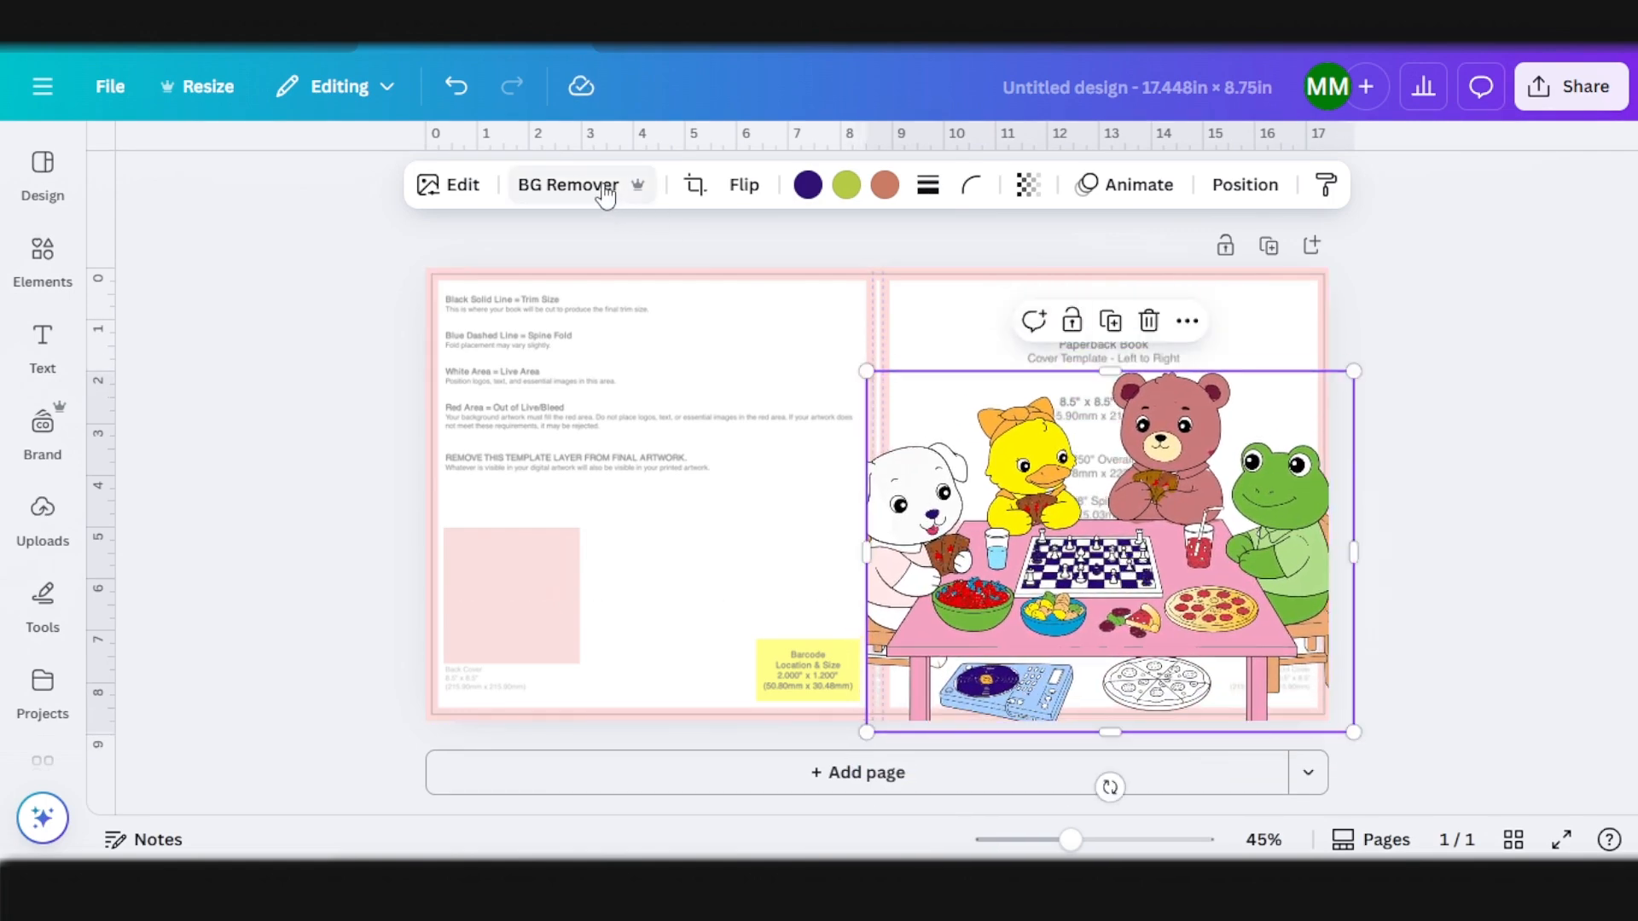
{"action": "left_click", "coordinate": [461, 189]}
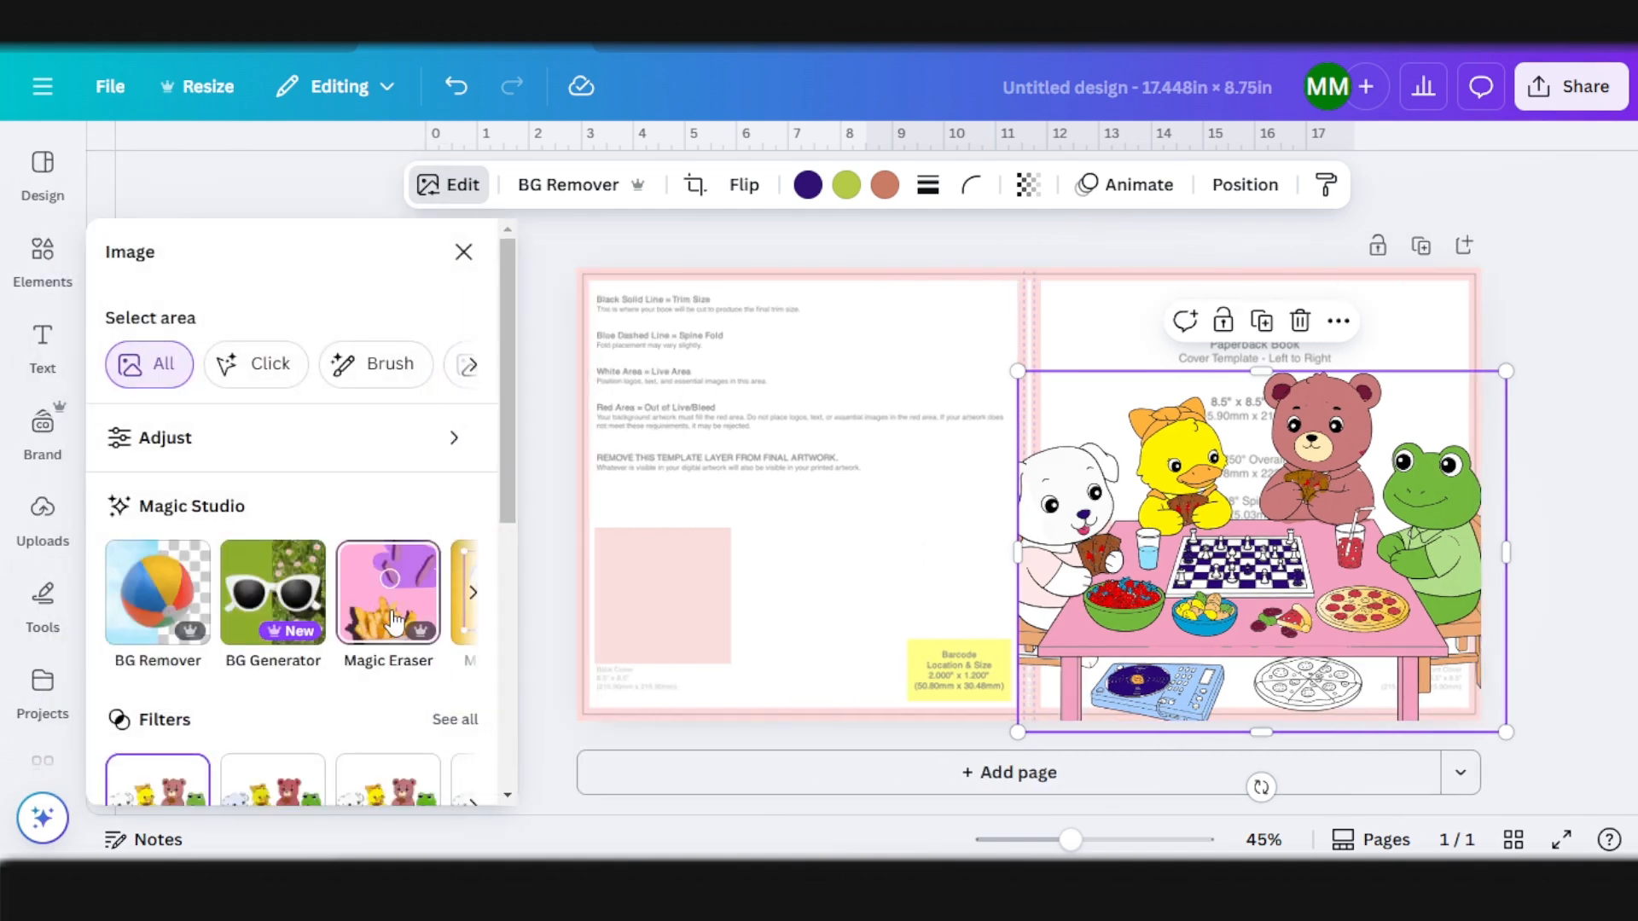
{"action": "left_click", "coordinate": [472, 592]}
{"action": "left_click", "coordinate": [1158, 687]}
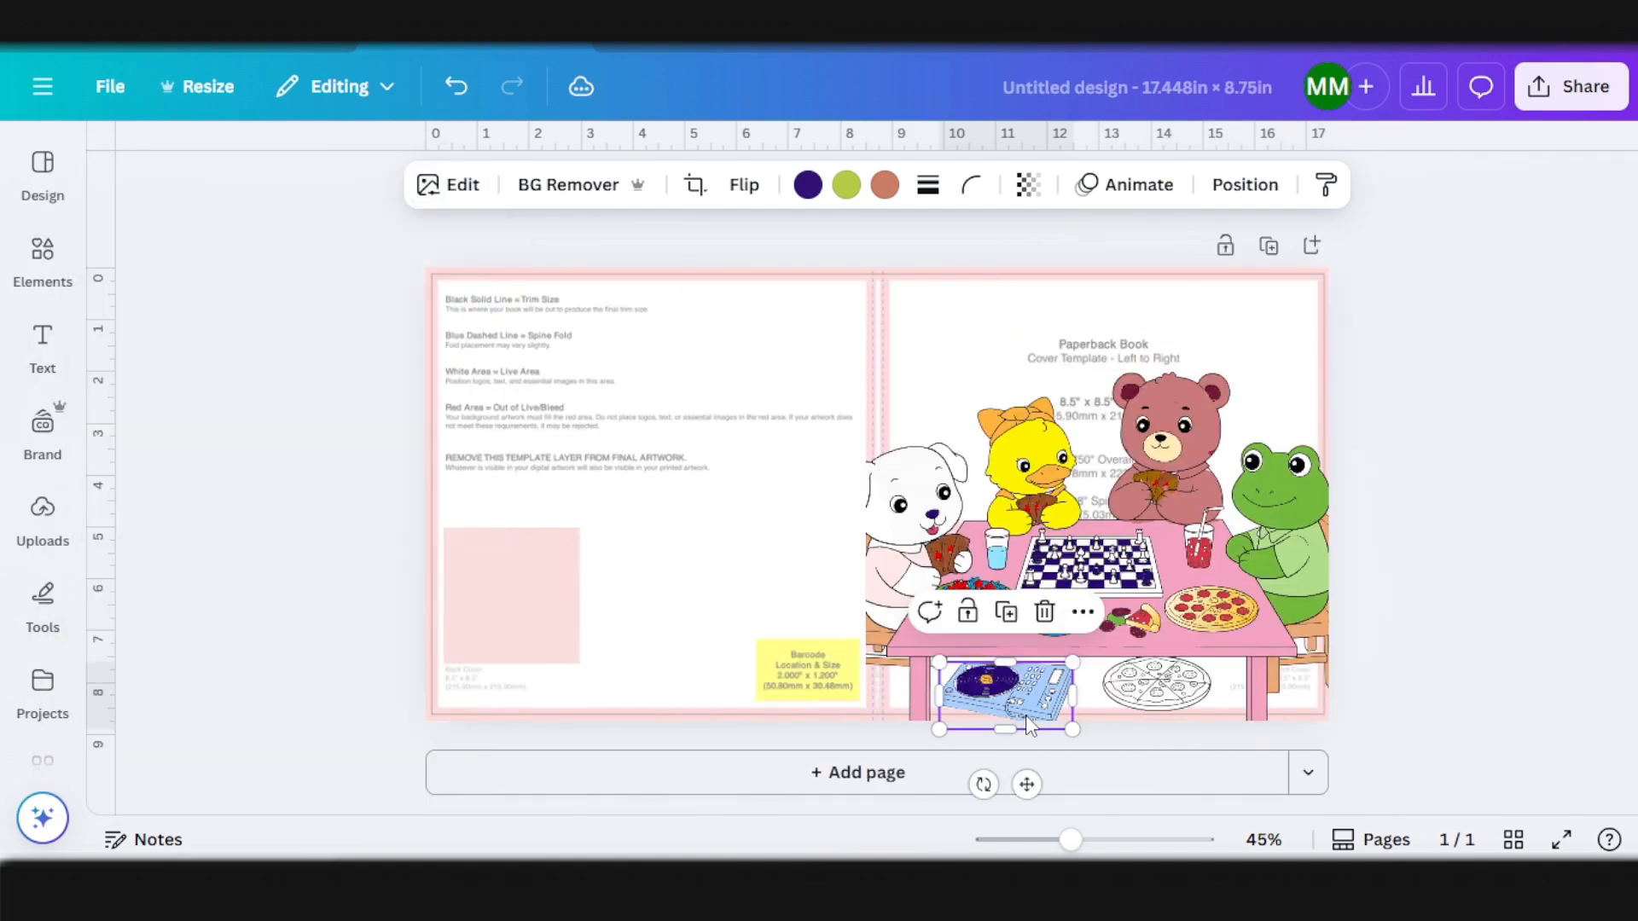
{"action": "left_click_drag", "start_coordinate": [1058, 696], "coordinate": [1275, 369]}
{"action": "left_click_drag", "start_coordinate": [1275, 370], "coordinate": [1275, 369]}
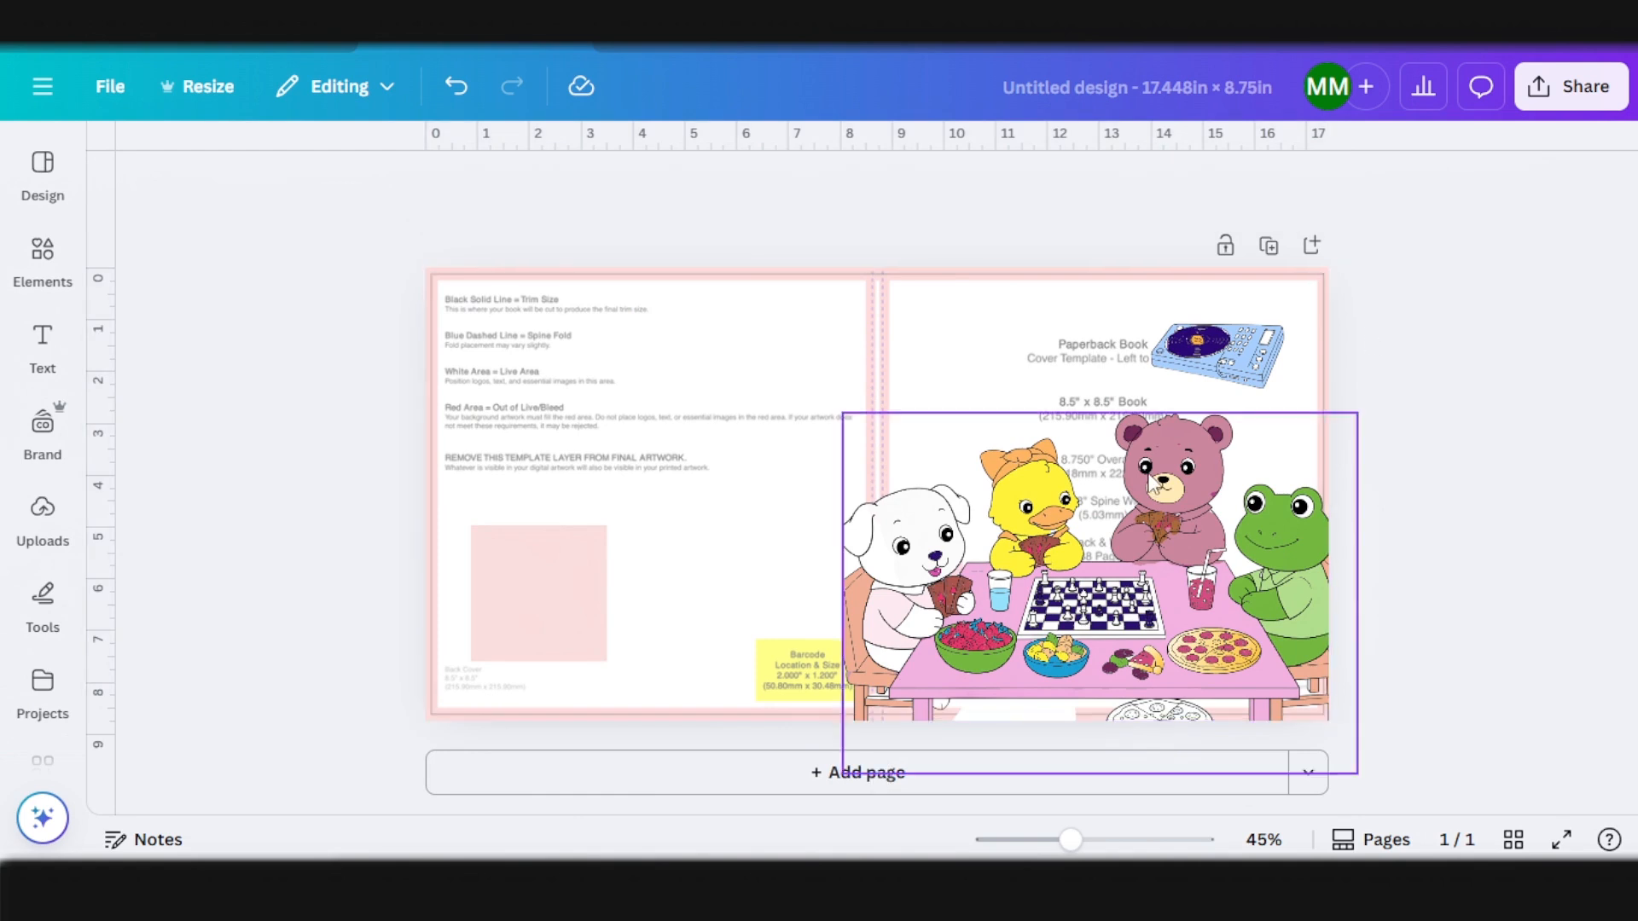
Step: Stretch the pink square from the cover's upper-left corner across the whole page and send it to the back
{"action": "left_click", "coordinate": [550, 604]}
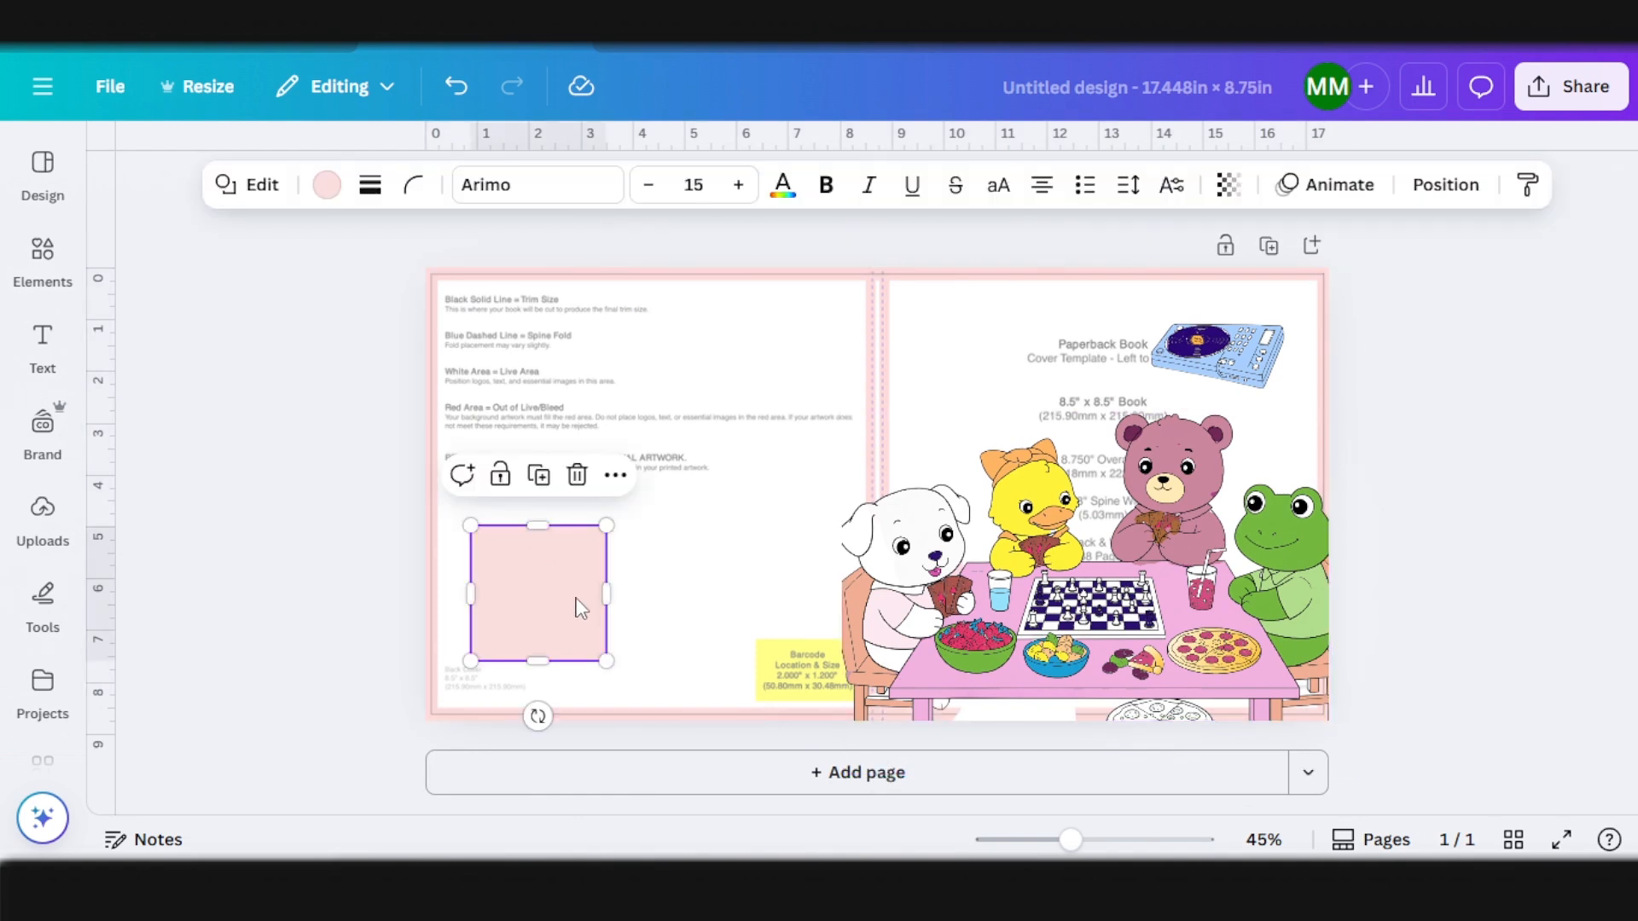
{"action": "left_click_drag", "start_coordinate": [533, 592], "coordinate": [484, 327]}
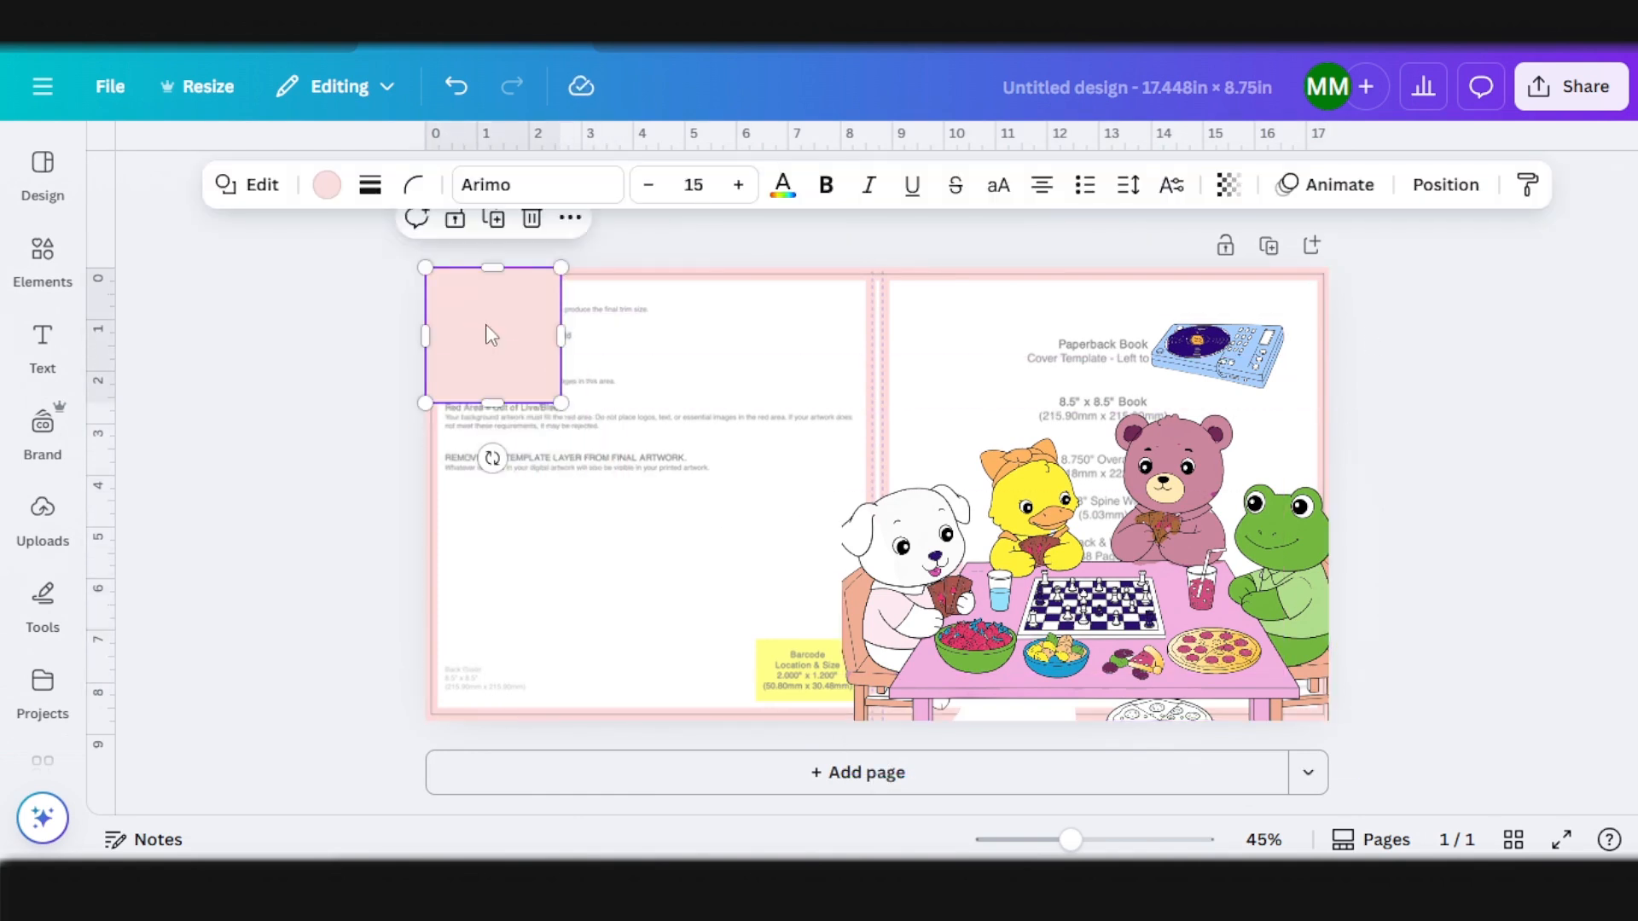
{"action": "left_click_drag", "start_coordinate": [560, 402], "coordinate": [1329, 789]}
{"action": "left_click", "coordinate": [1445, 184]}
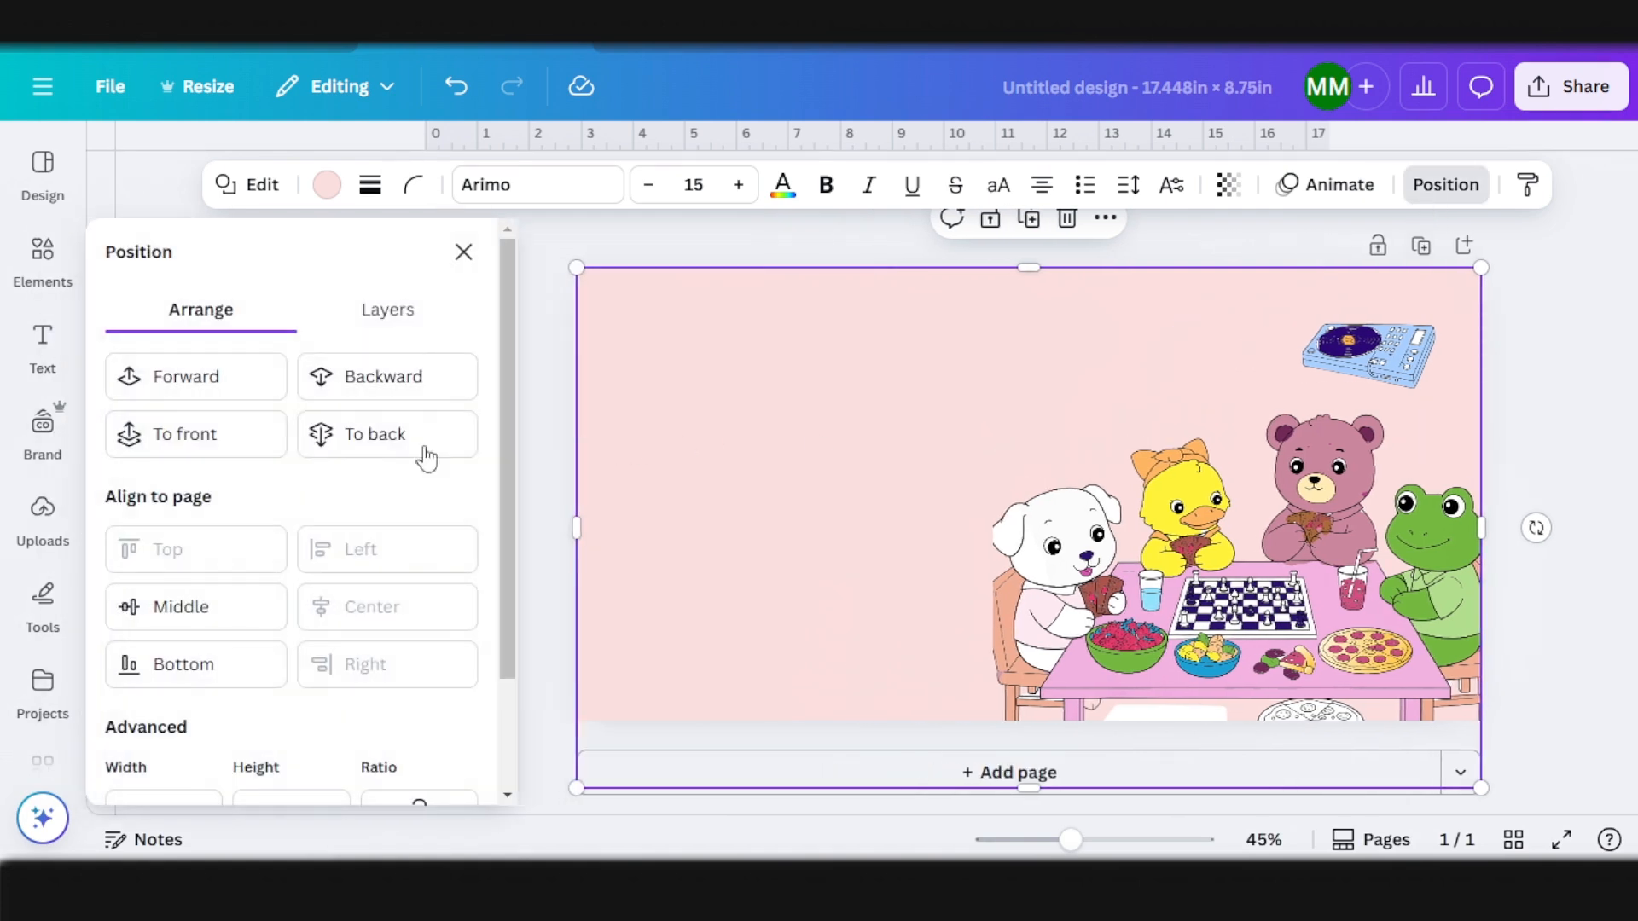
{"action": "left_click", "coordinate": [360, 435]}
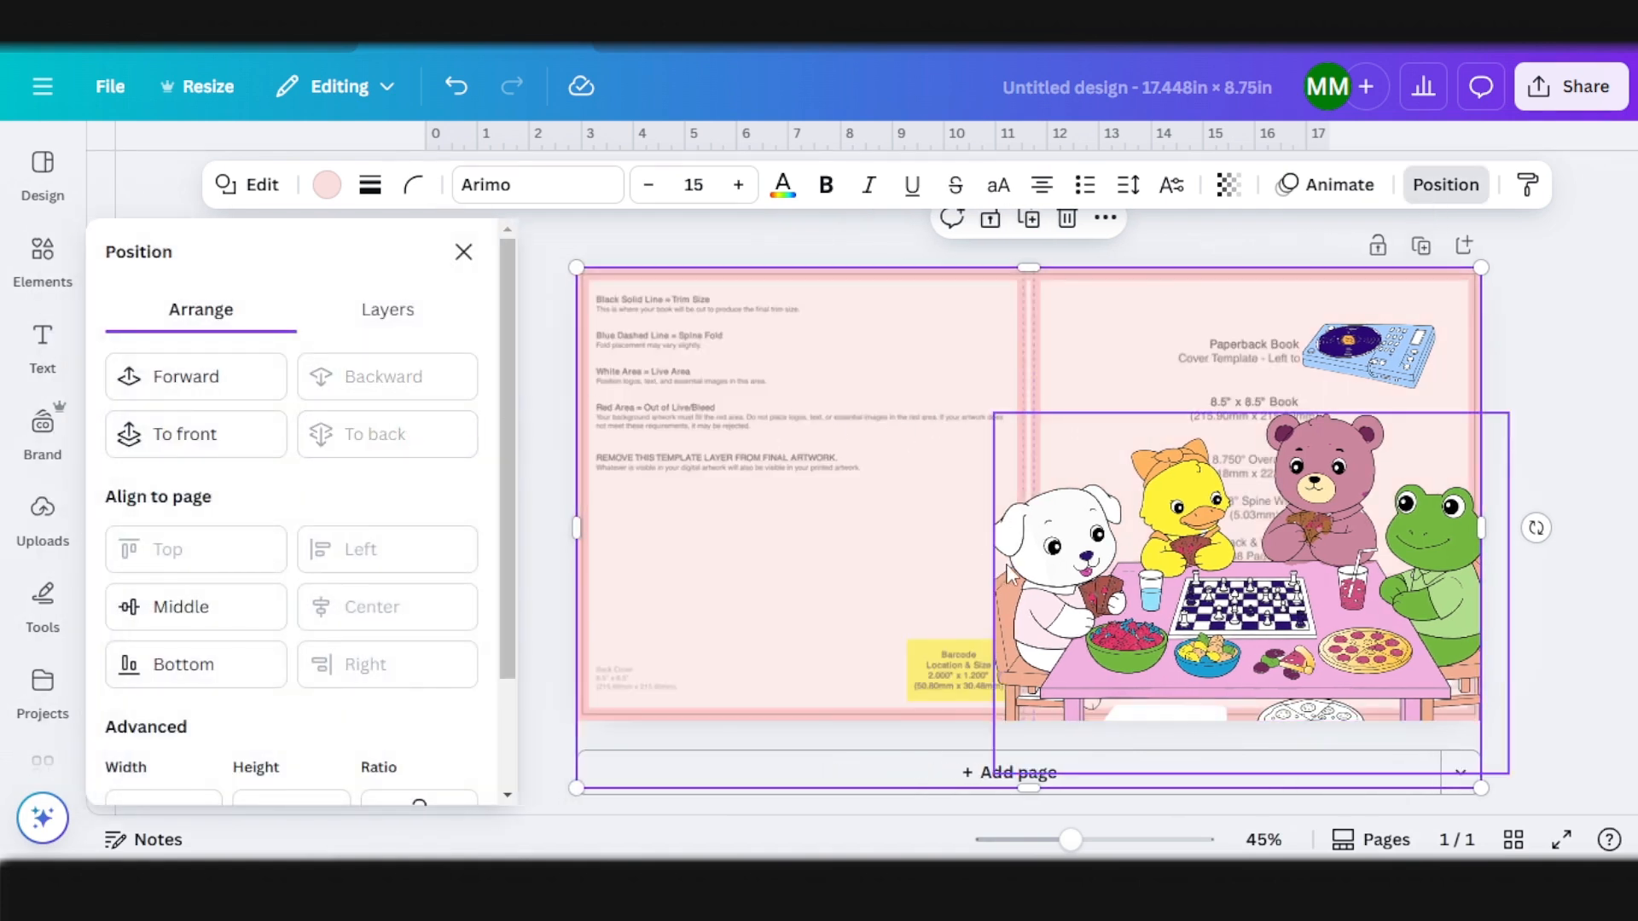
Step: Move the turntable down to the lower edge of the front cover, beside the frog
{"action": "left_click", "coordinate": [995, 595]}
{"action": "left_click", "coordinate": [1399, 367]}
{"action": "left_click_drag", "start_coordinate": [1399, 366], "coordinate": [1455, 770]}
{"action": "left_click_drag", "start_coordinate": [1456, 770], "coordinate": [1487, 770]}
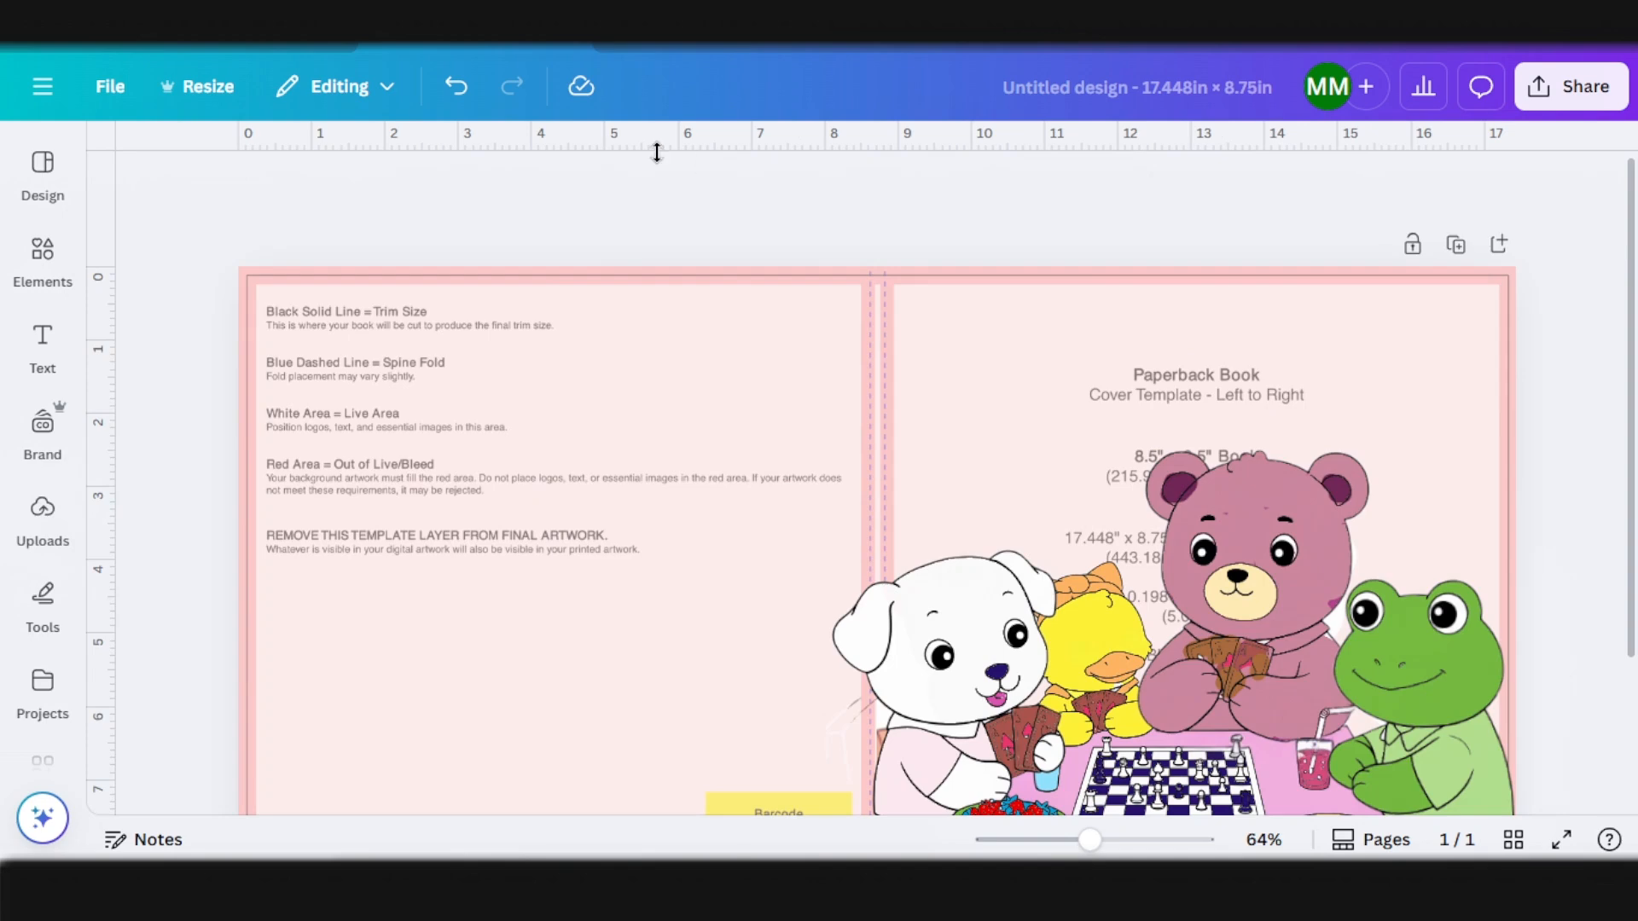
{"action": "scroll", "coordinate": [981, 495], "scroll_direction": "down", "scroll_amount": 3}
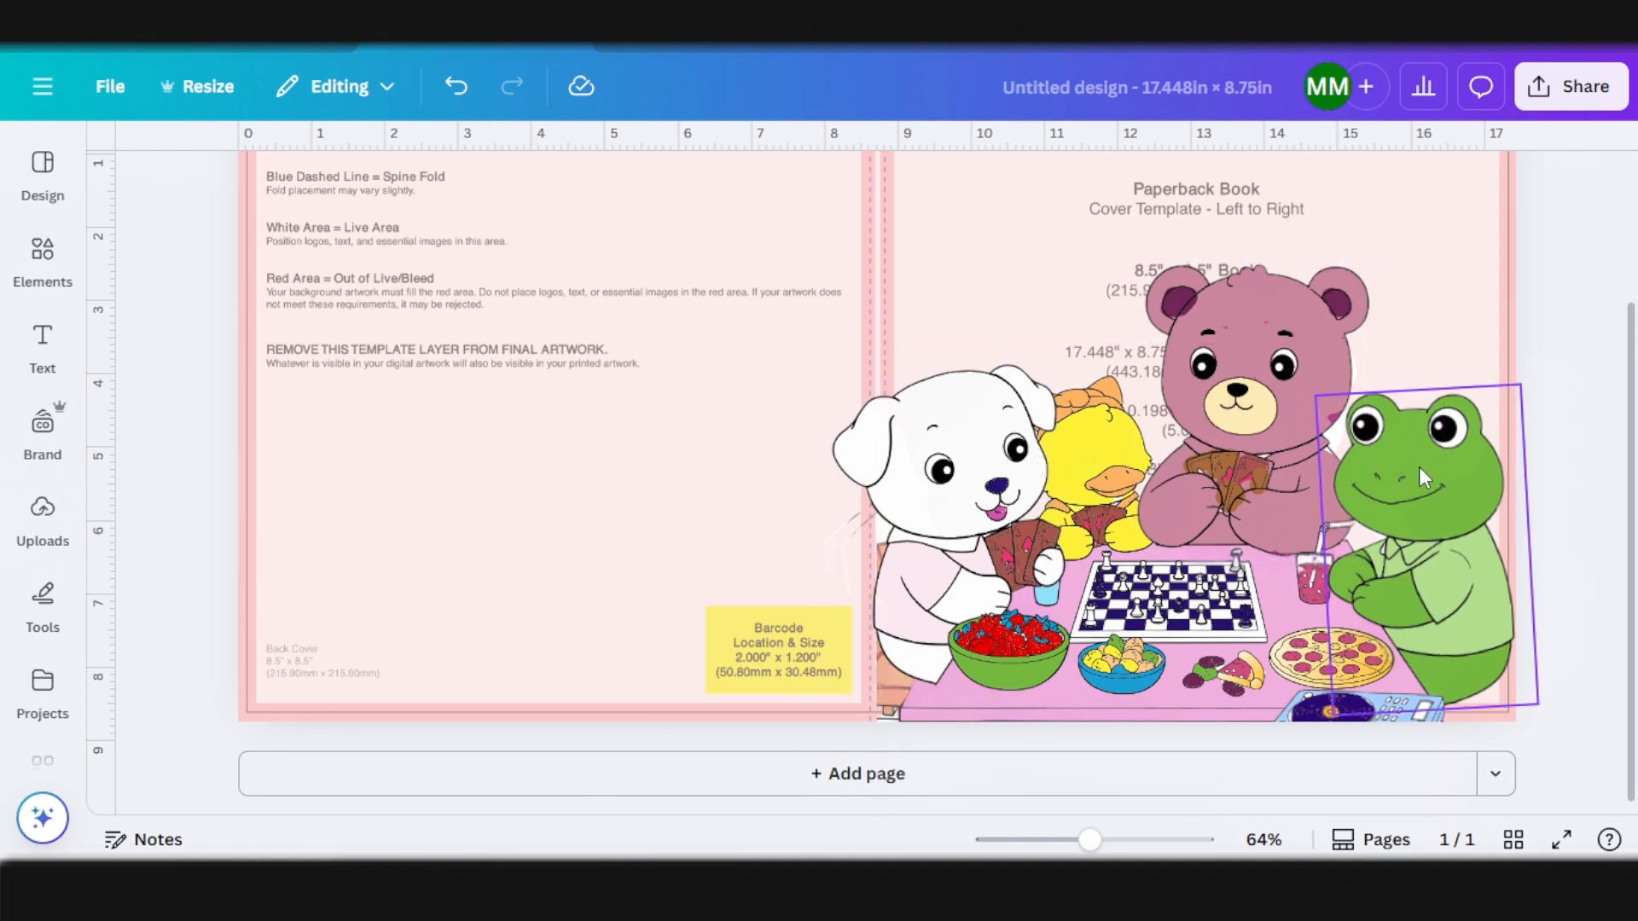
{"action": "key", "text": "ctrl+z"}
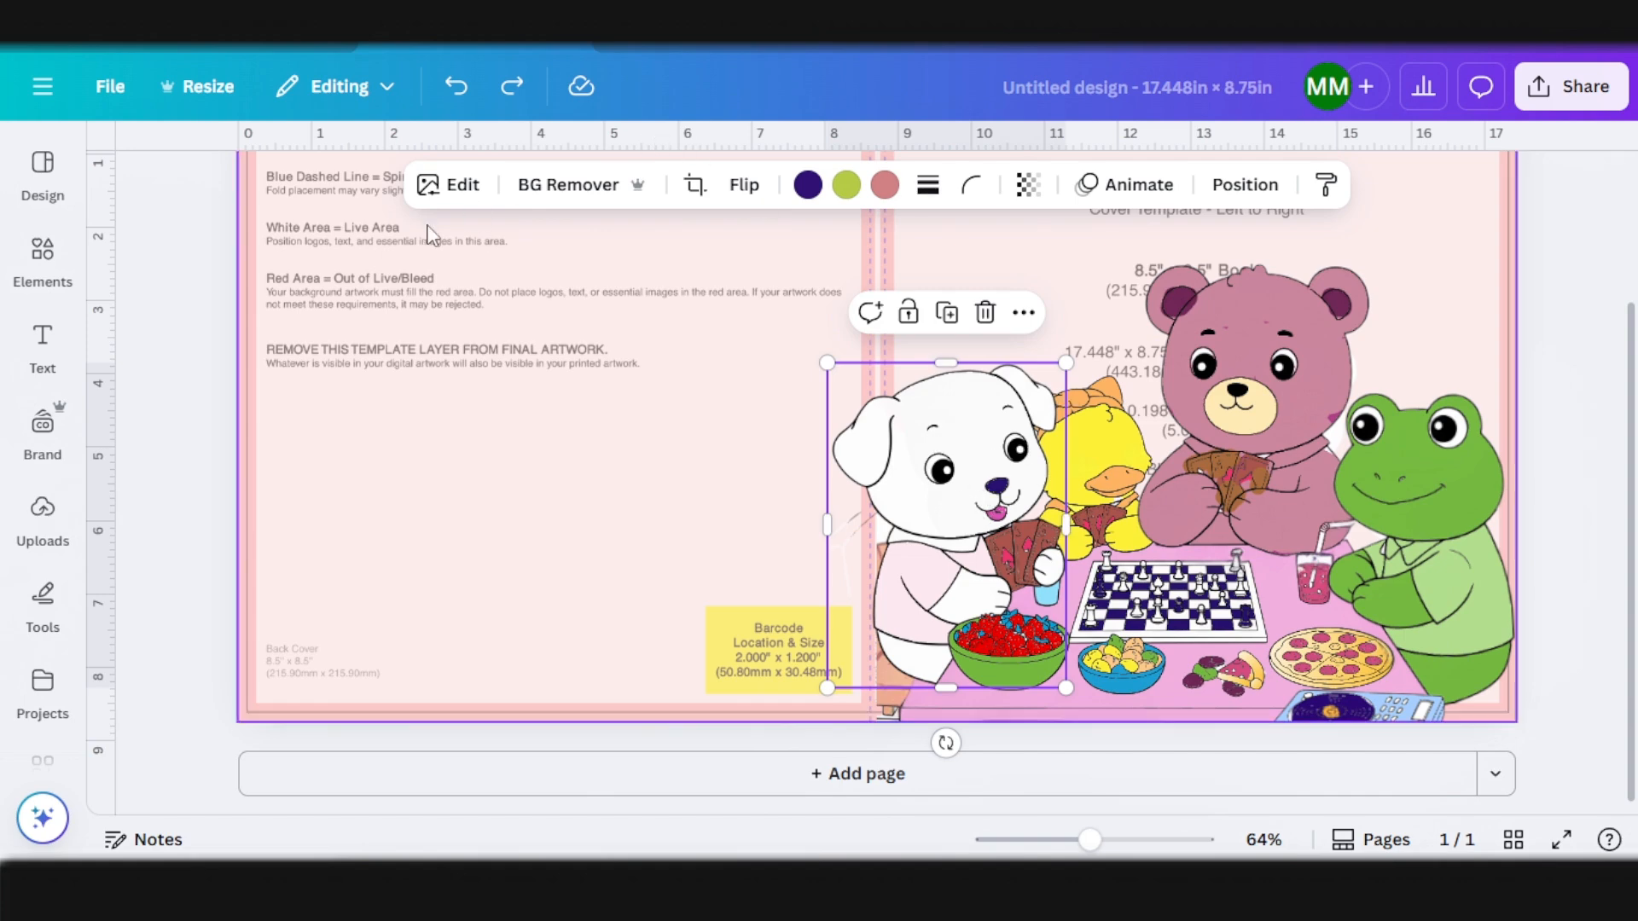
Step: Erase the dog's eyes and eyebrows with Magic Eraser at brush sizes 22 and 13, and erase the bear's and frog's eyes too
{"action": "left_click", "coordinate": [445, 186]}
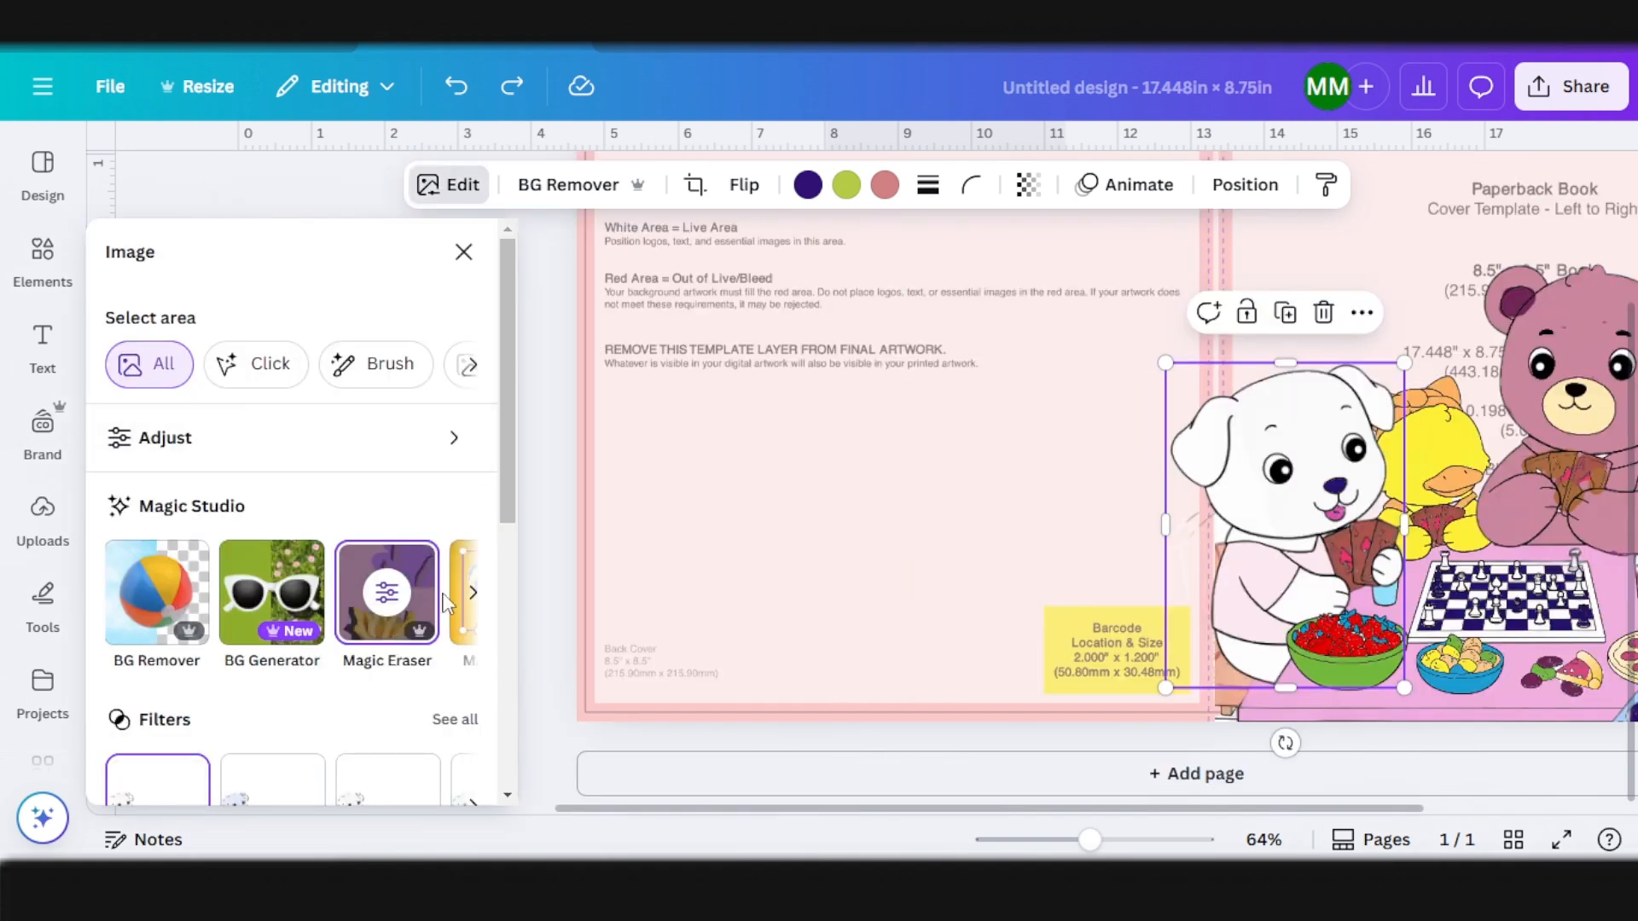
{"action": "left_click", "coordinate": [413, 588]}
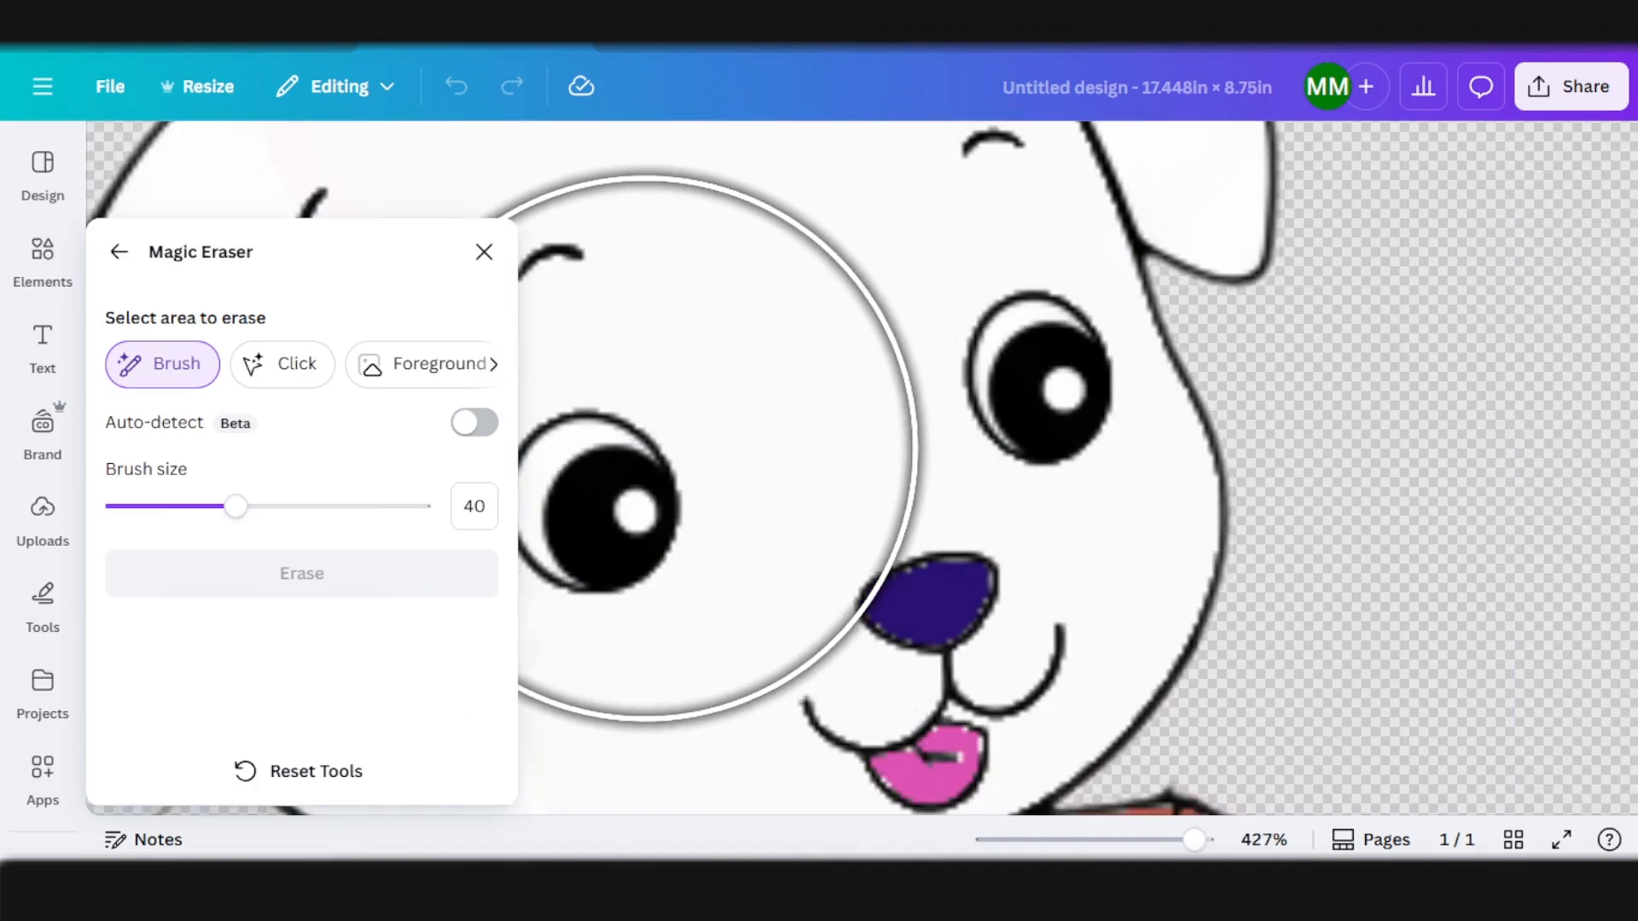
{"action": "left_click_drag", "start_coordinate": [220, 518], "coordinate": [179, 508]}
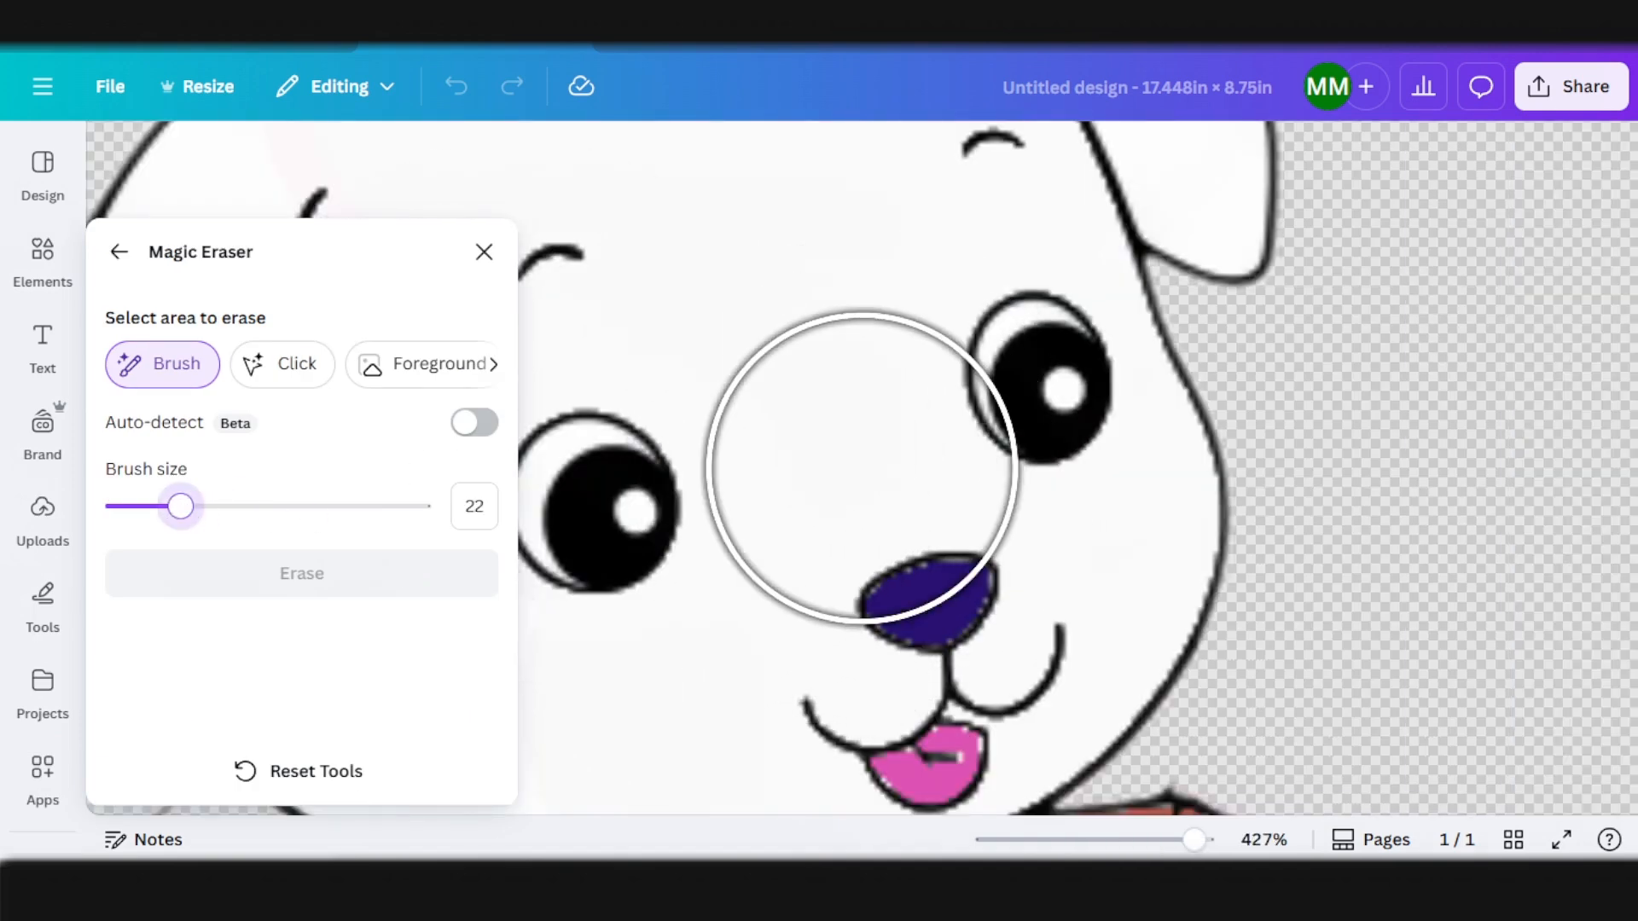
{"action": "left_click_drag", "start_coordinate": [588, 491], "coordinate": [566, 526]}
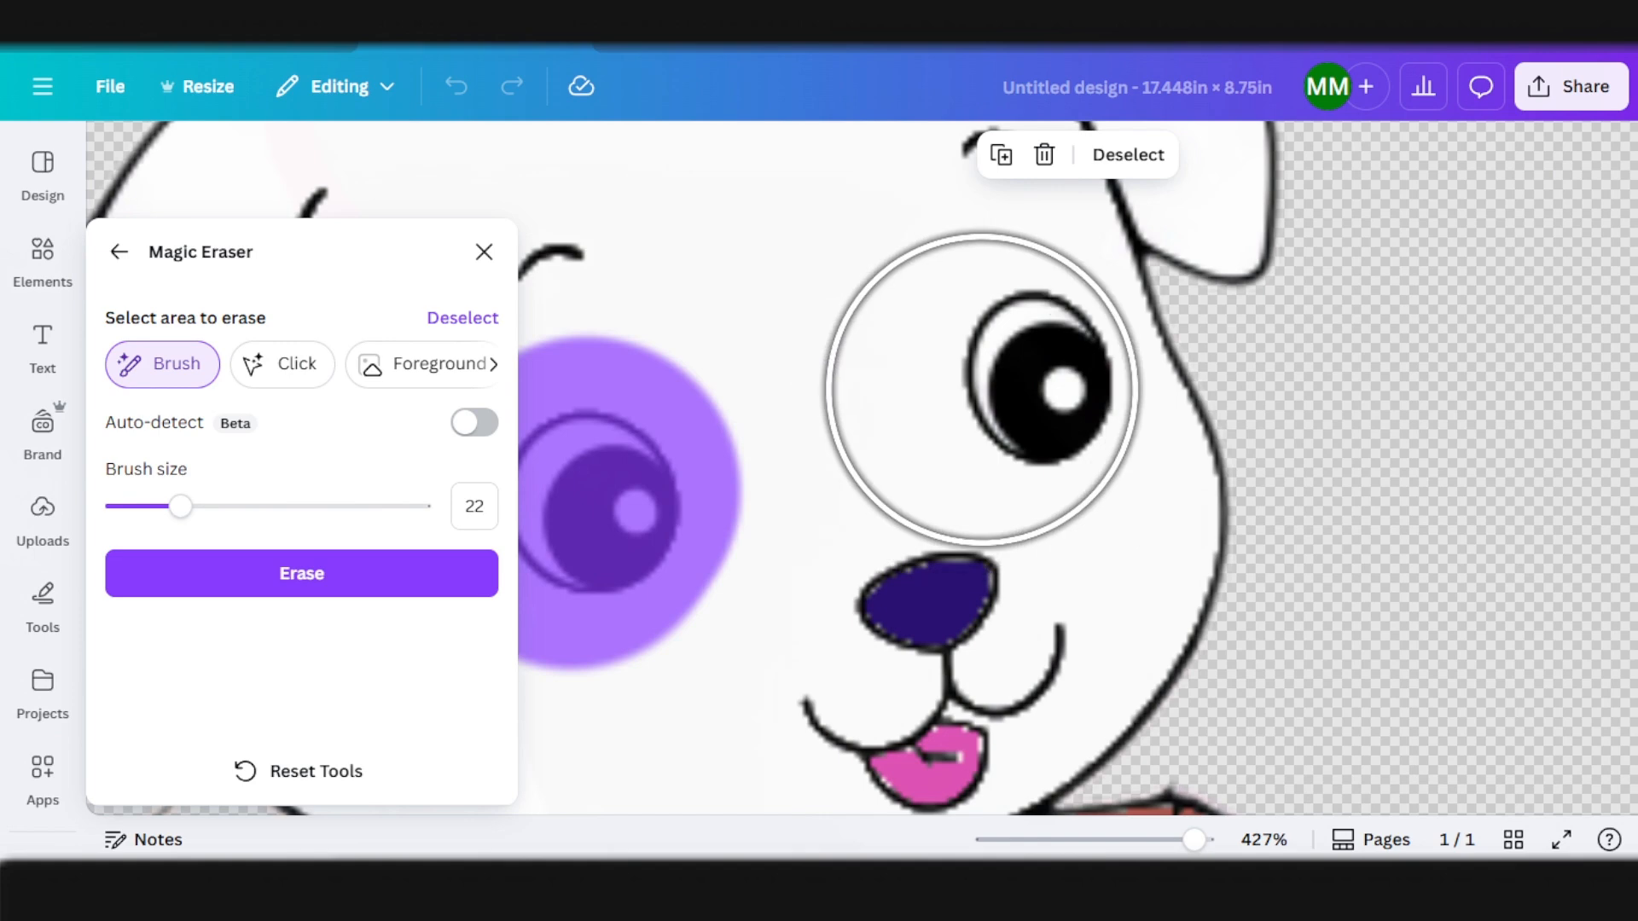
{"action": "left_click", "coordinate": [993, 380]}
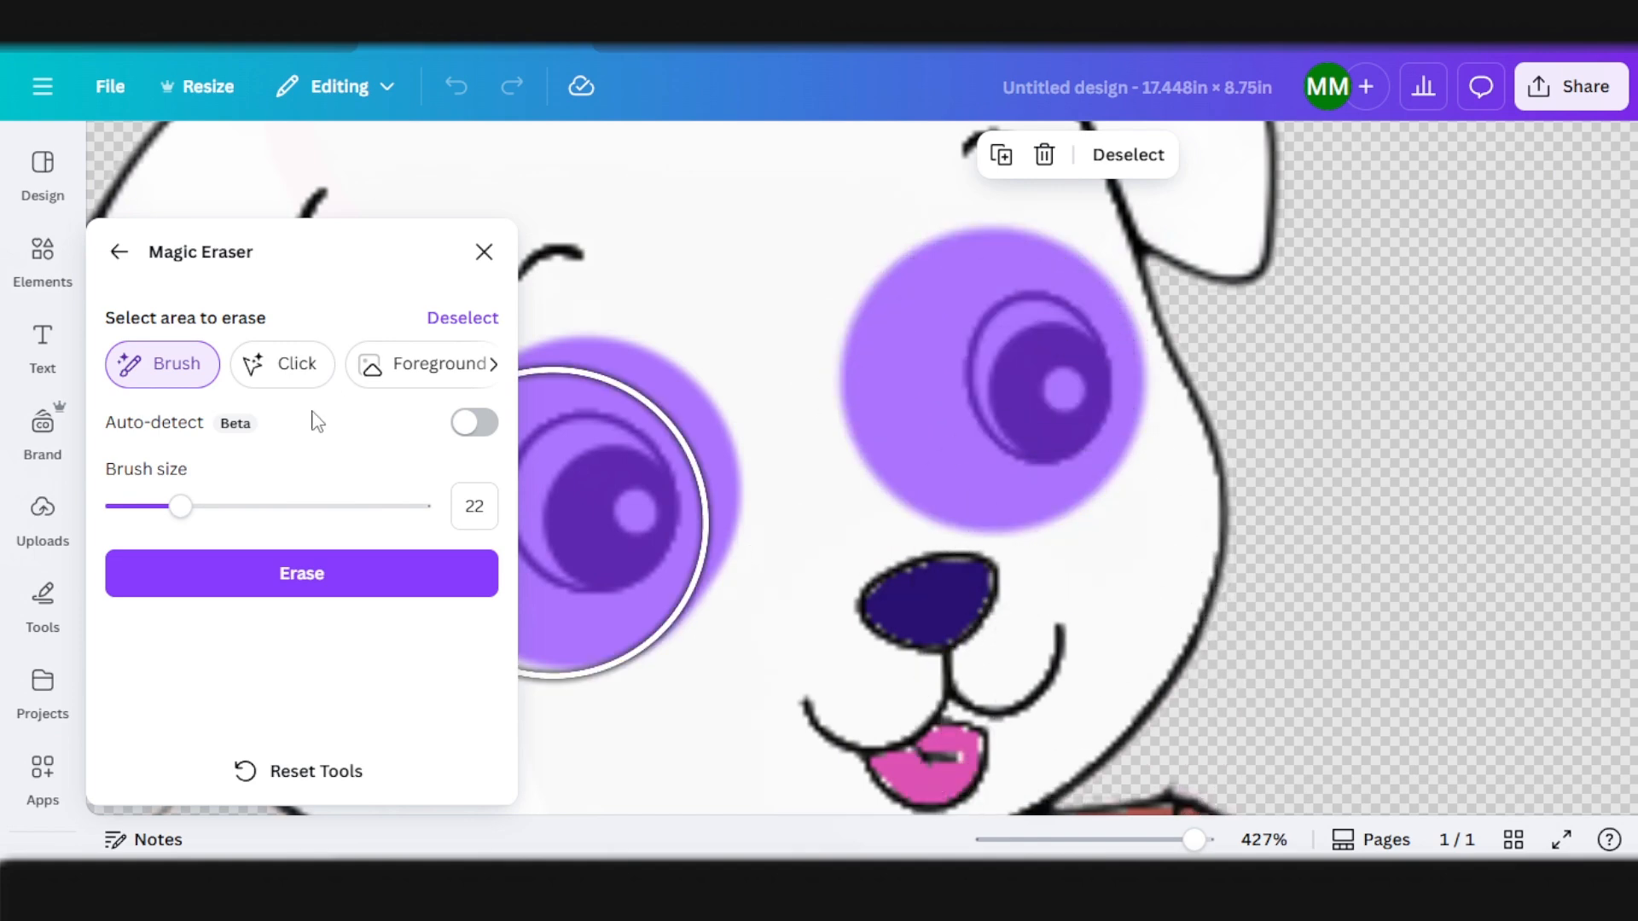
{"action": "left_click", "coordinate": [337, 573]}
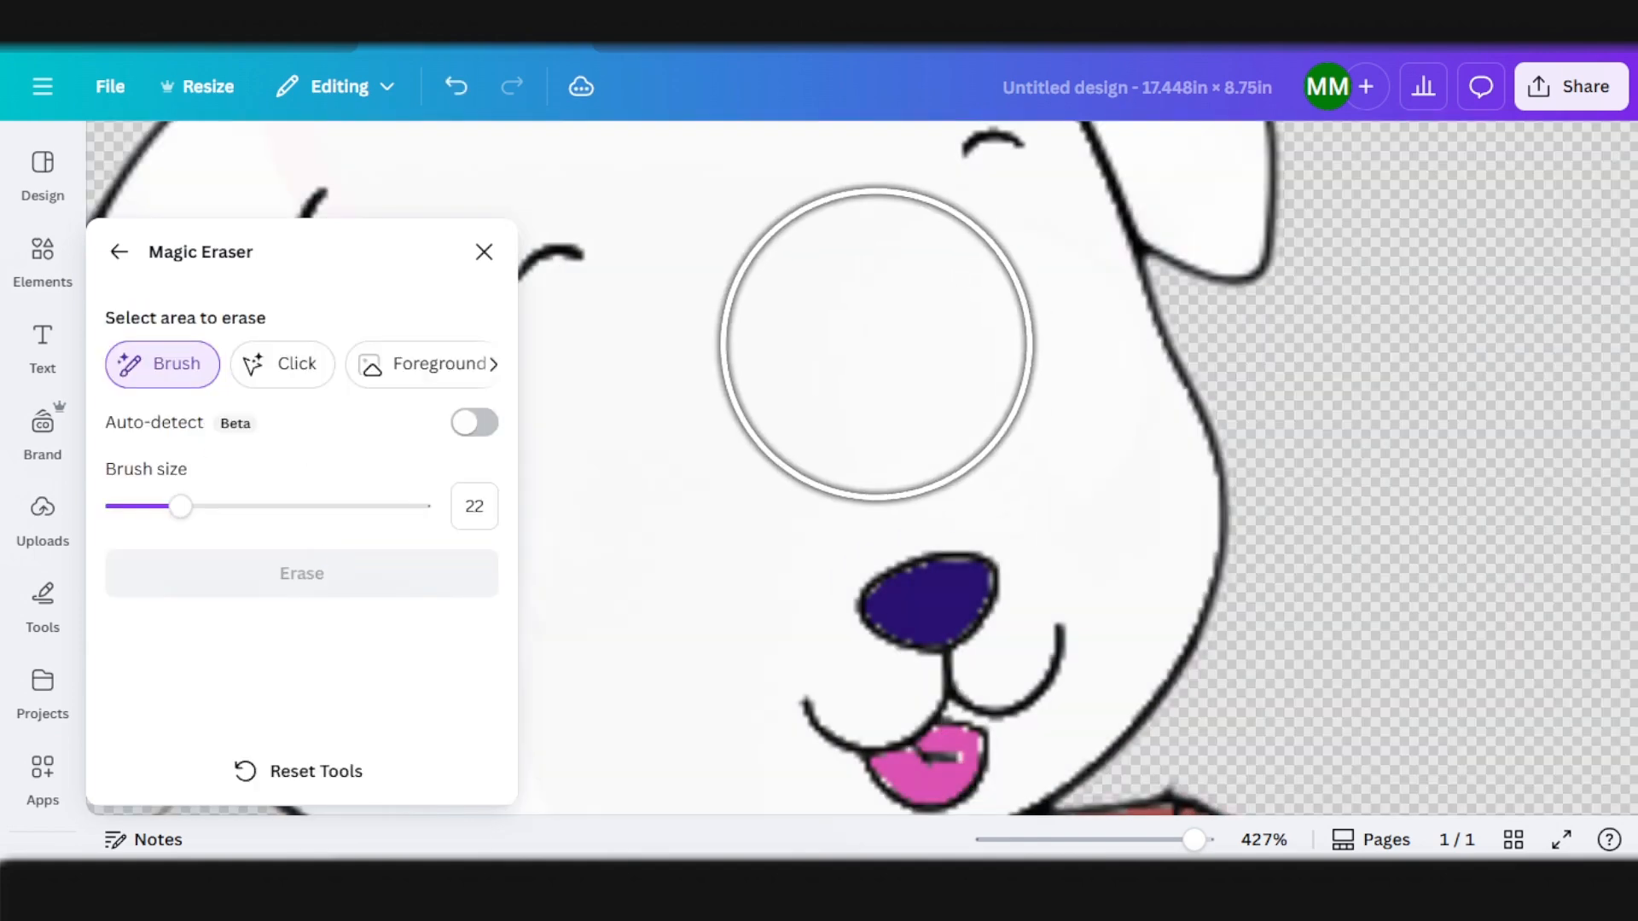
{"action": "left_click", "coordinate": [329, 589]}
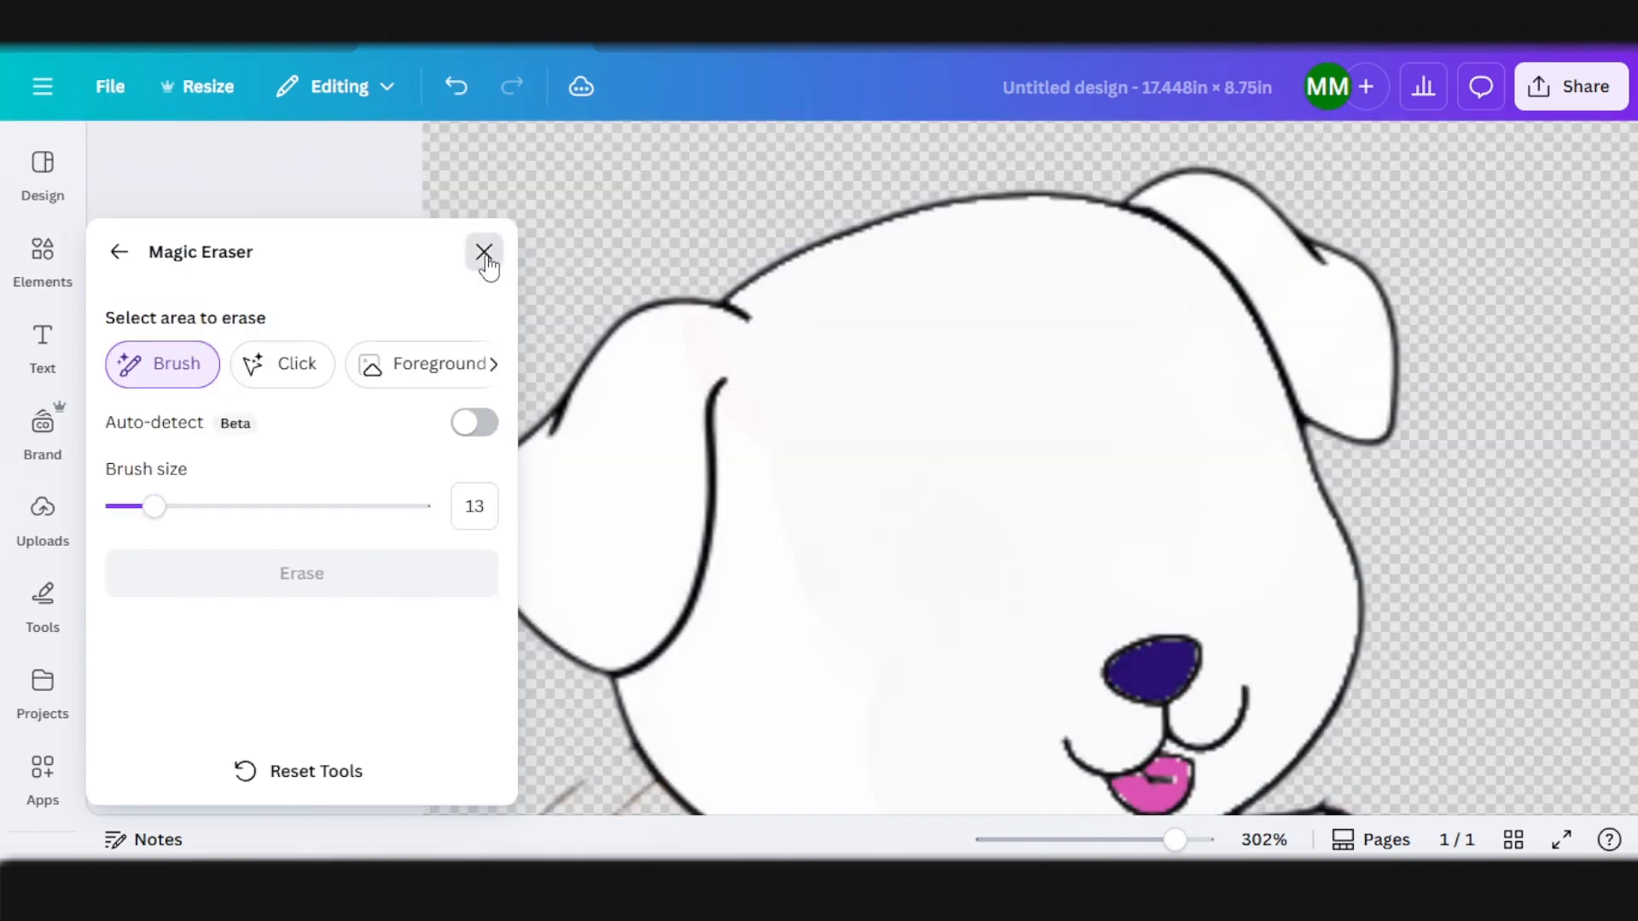
{"action": "left_click", "coordinate": [484, 252]}
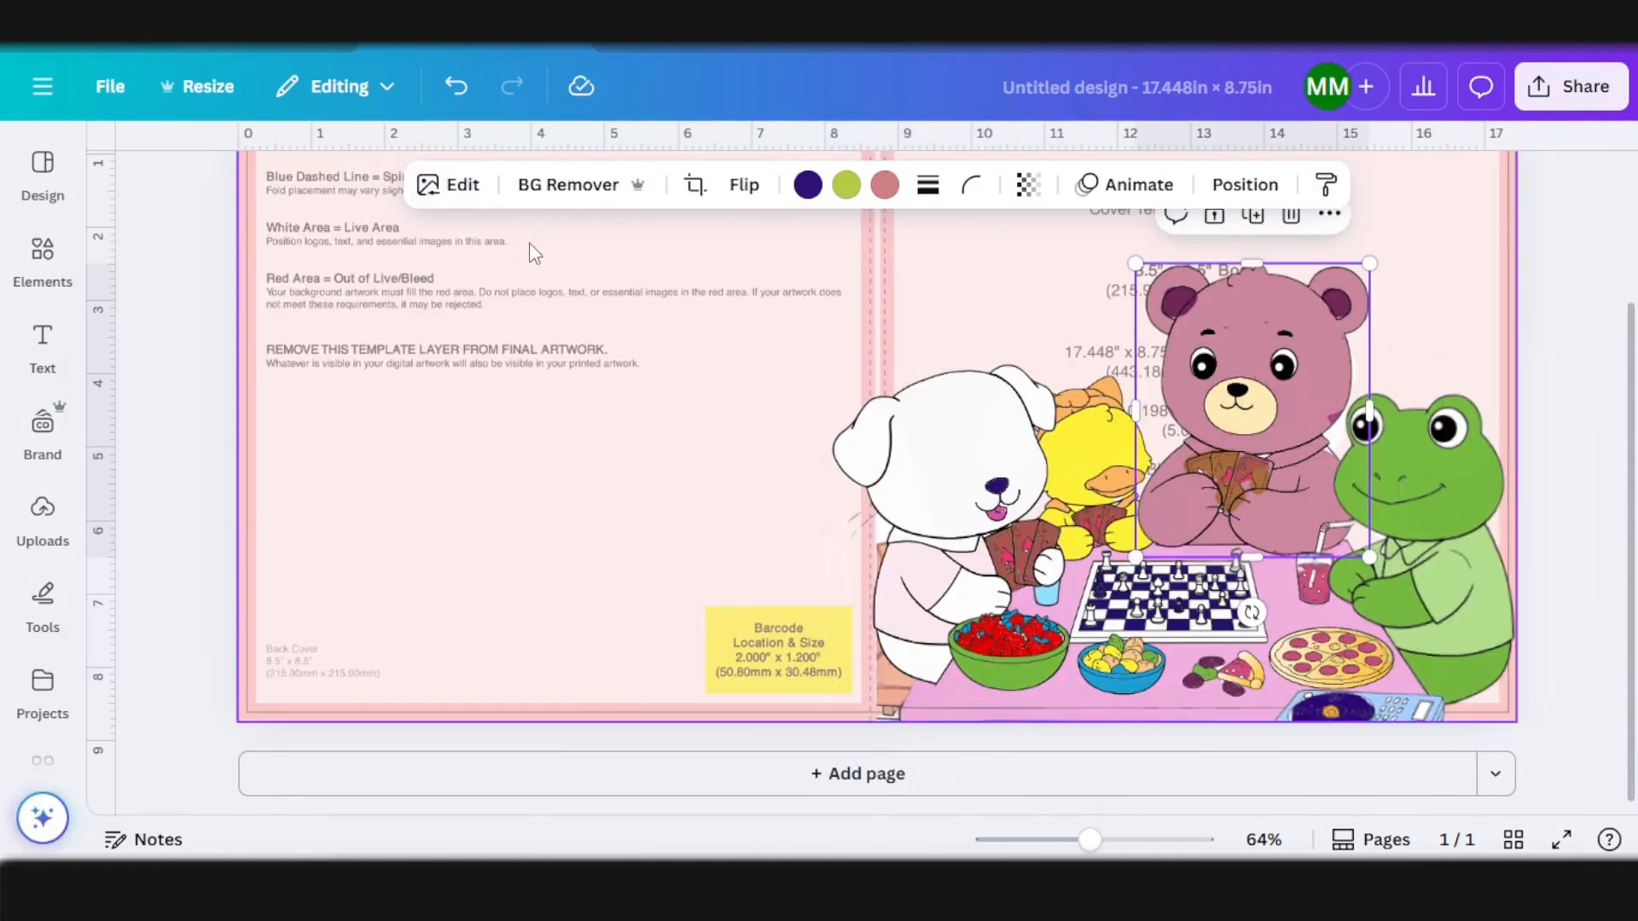
{"action": "left_click", "coordinate": [454, 190]}
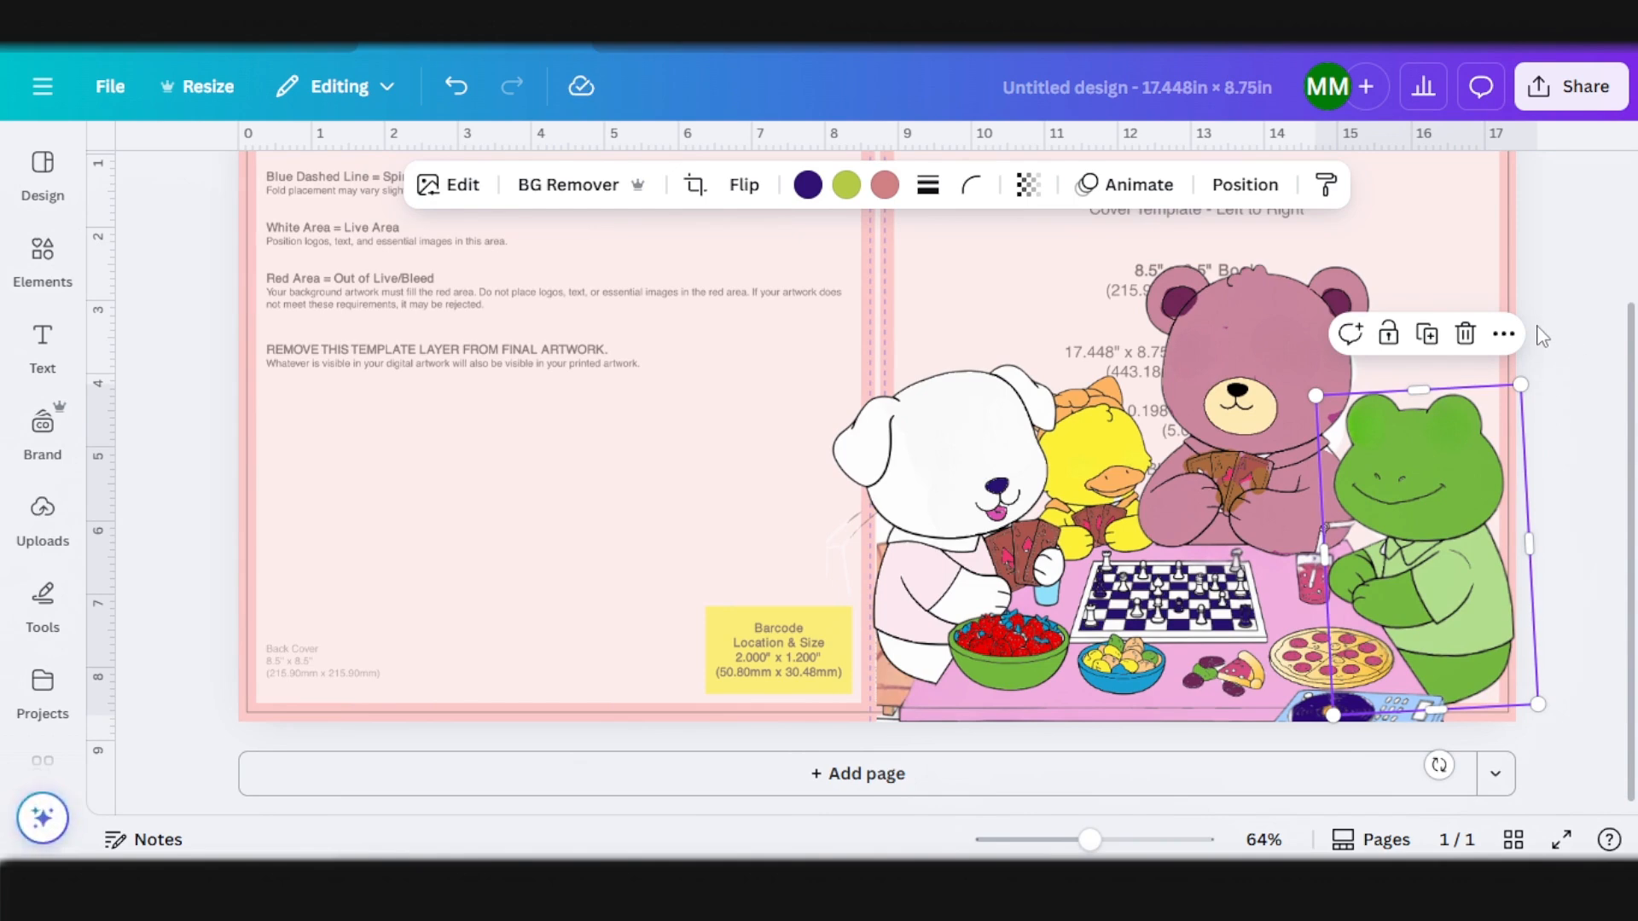
Step: Search the elements for "dot" and place small dark dots as new eyes on the dog and the frog
{"action": "left_click", "coordinate": [42, 256]}
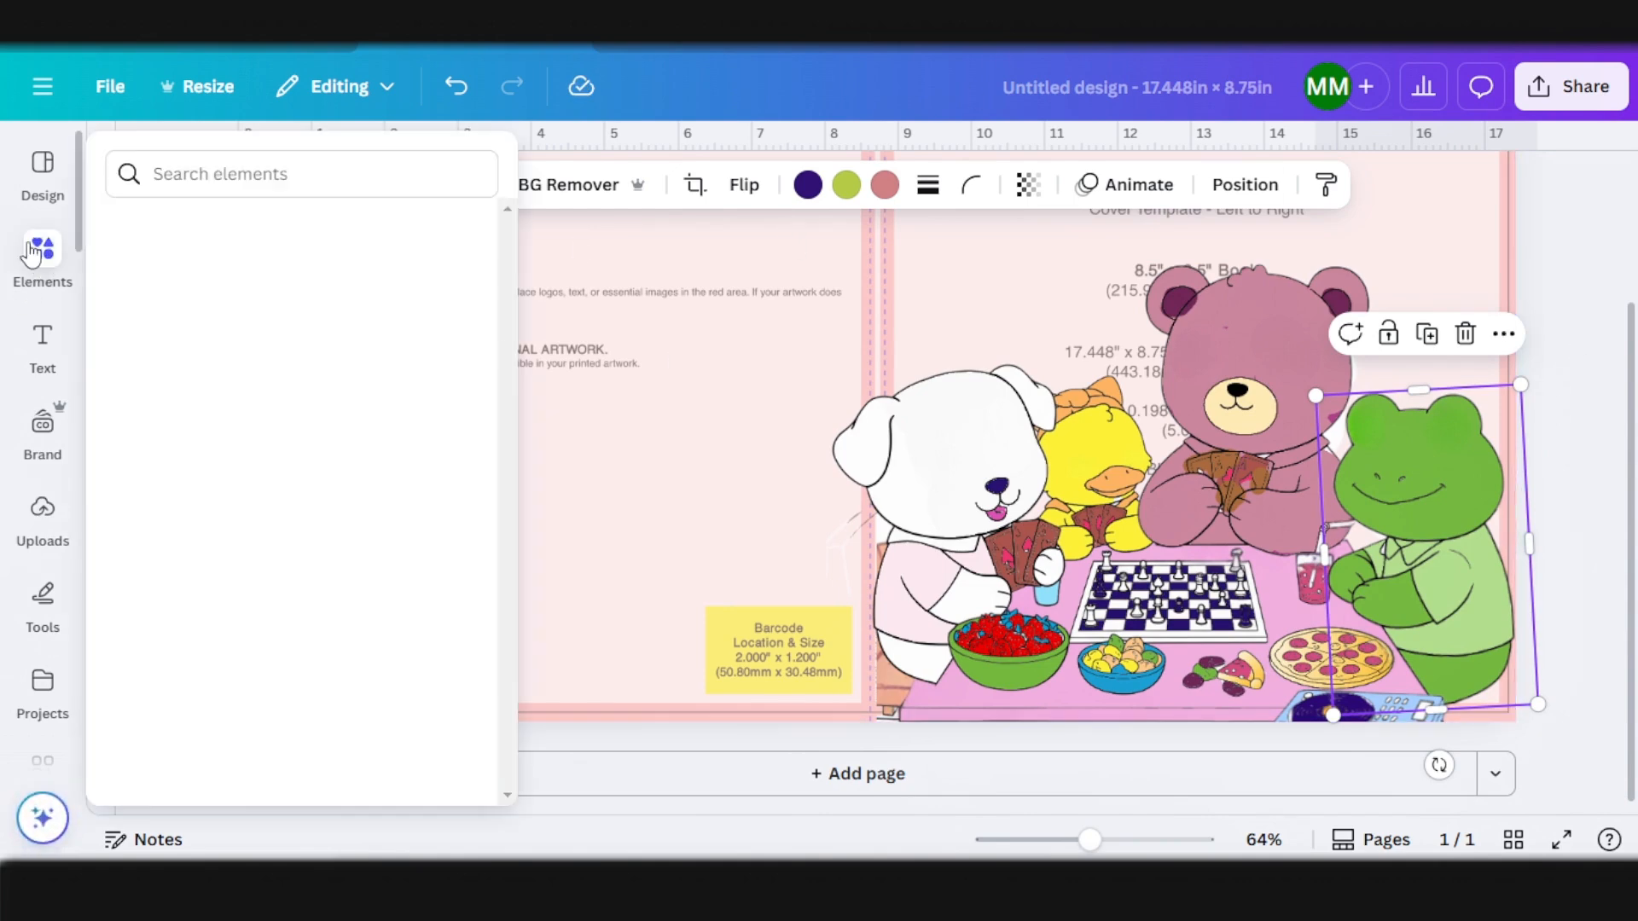
{"action": "type", "text": "dot"}
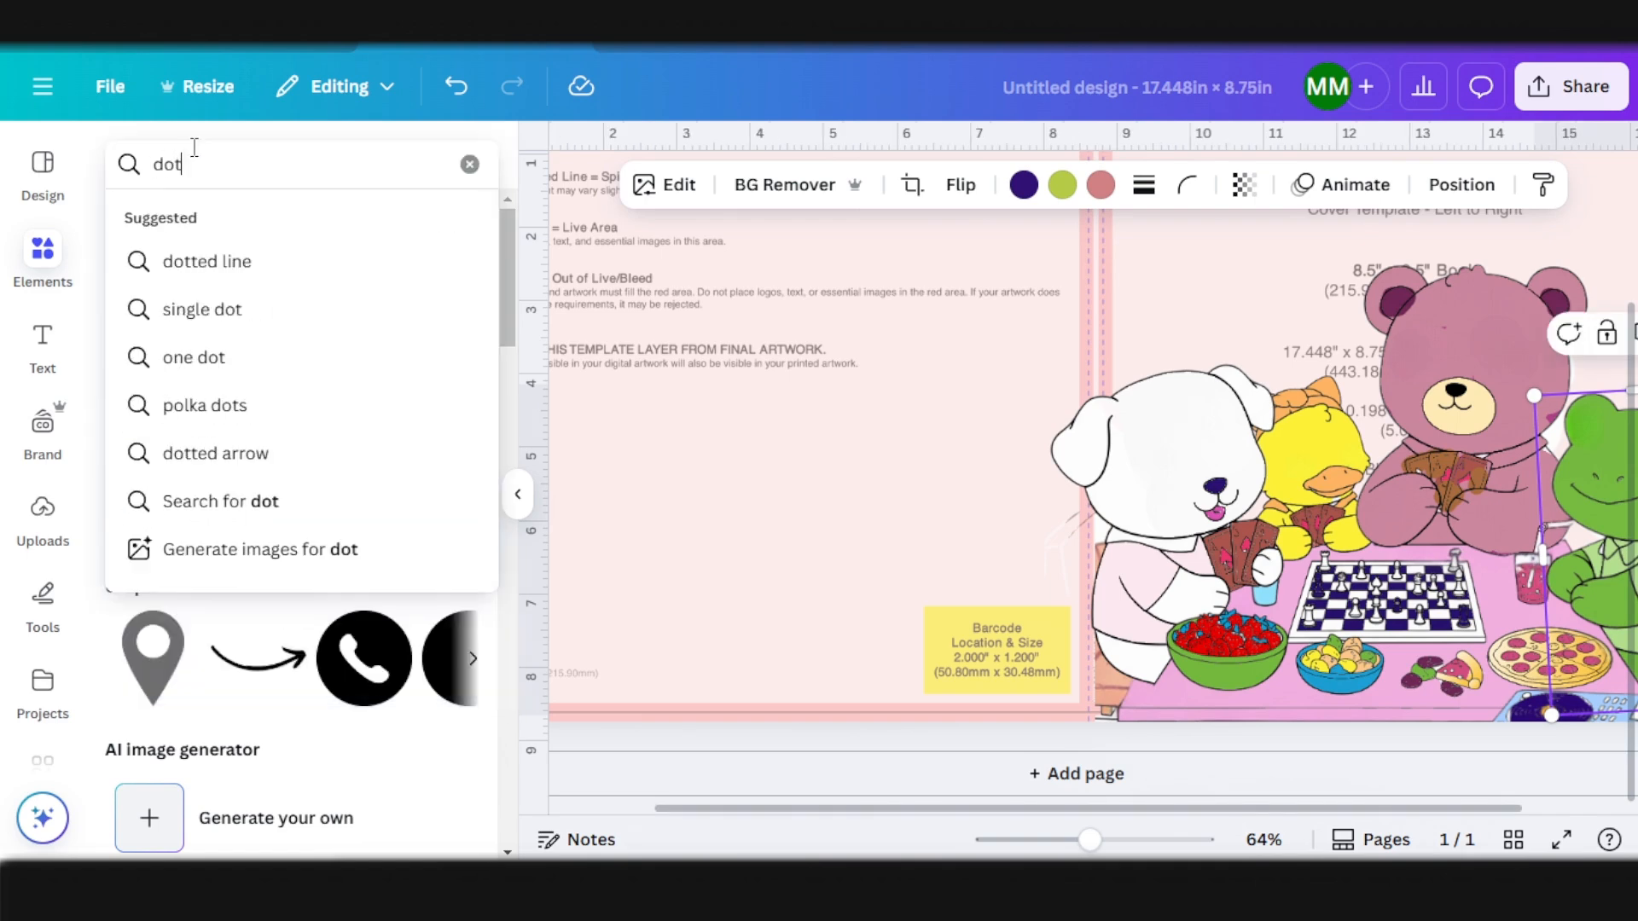
{"action": "key", "text": "Return"}
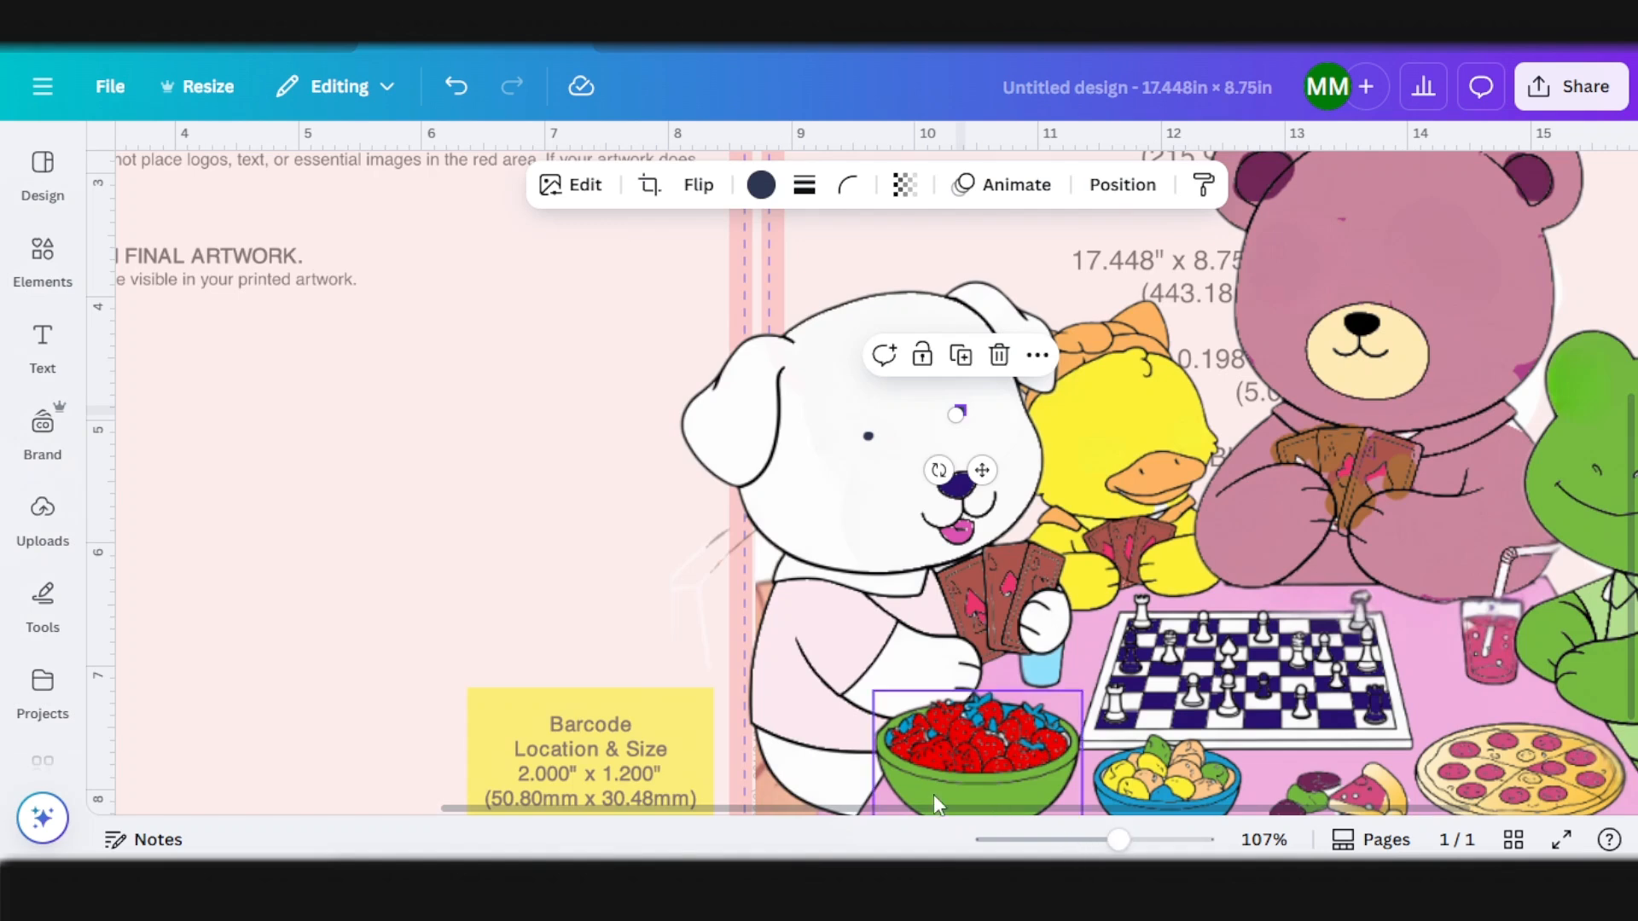
{"action": "scroll", "coordinate": [933, 795], "scroll_direction": "down", "scroll_amount": 3}
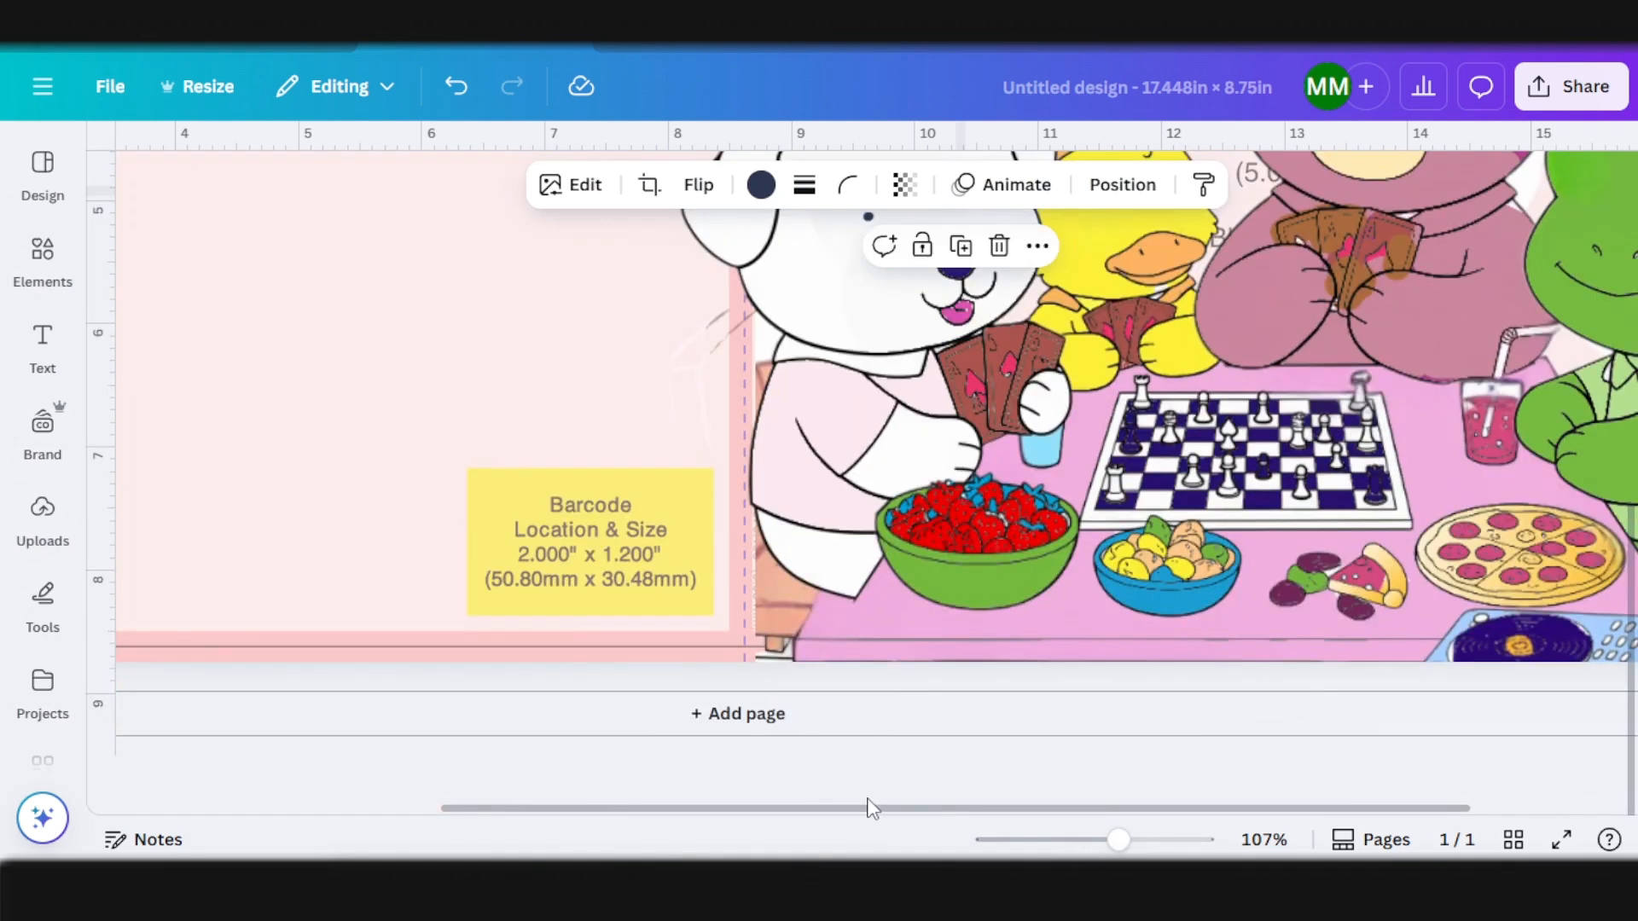
{"action": "left_click_drag", "start_coordinate": [876, 809], "coordinate": [1020, 838]}
{"action": "scroll", "coordinate": [1172, 438], "scroll_direction": "up", "scroll_amount": 1}
{"action": "scroll", "coordinate": [1171, 437], "scroll_direction": "up", "scroll_amount": 1}
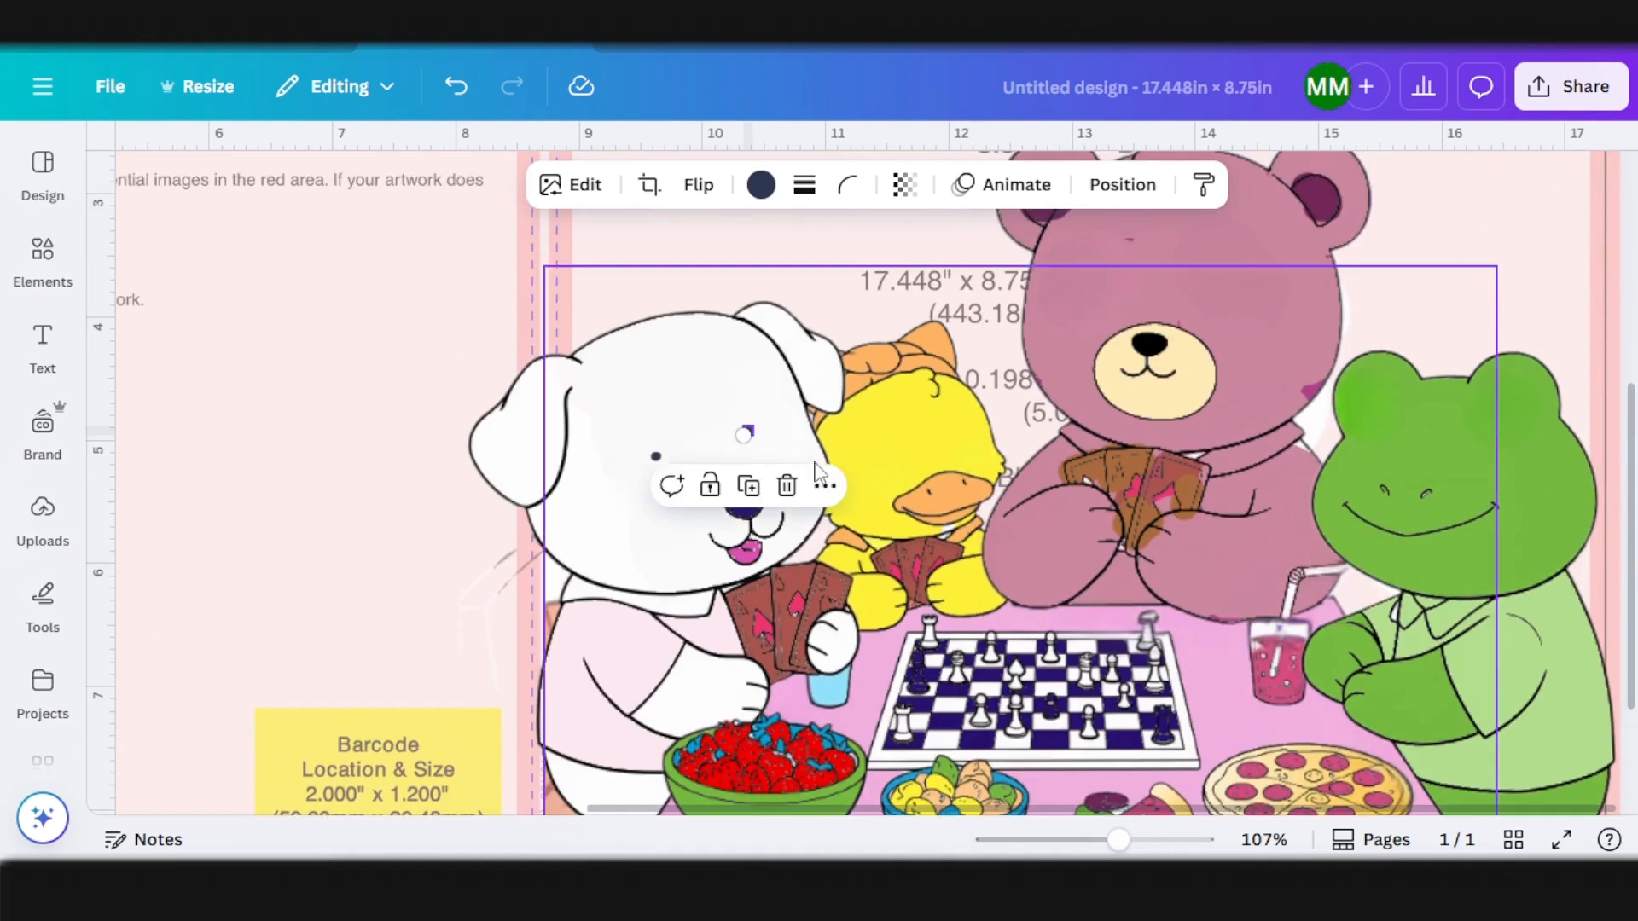
{"action": "left_click", "coordinate": [751, 384]}
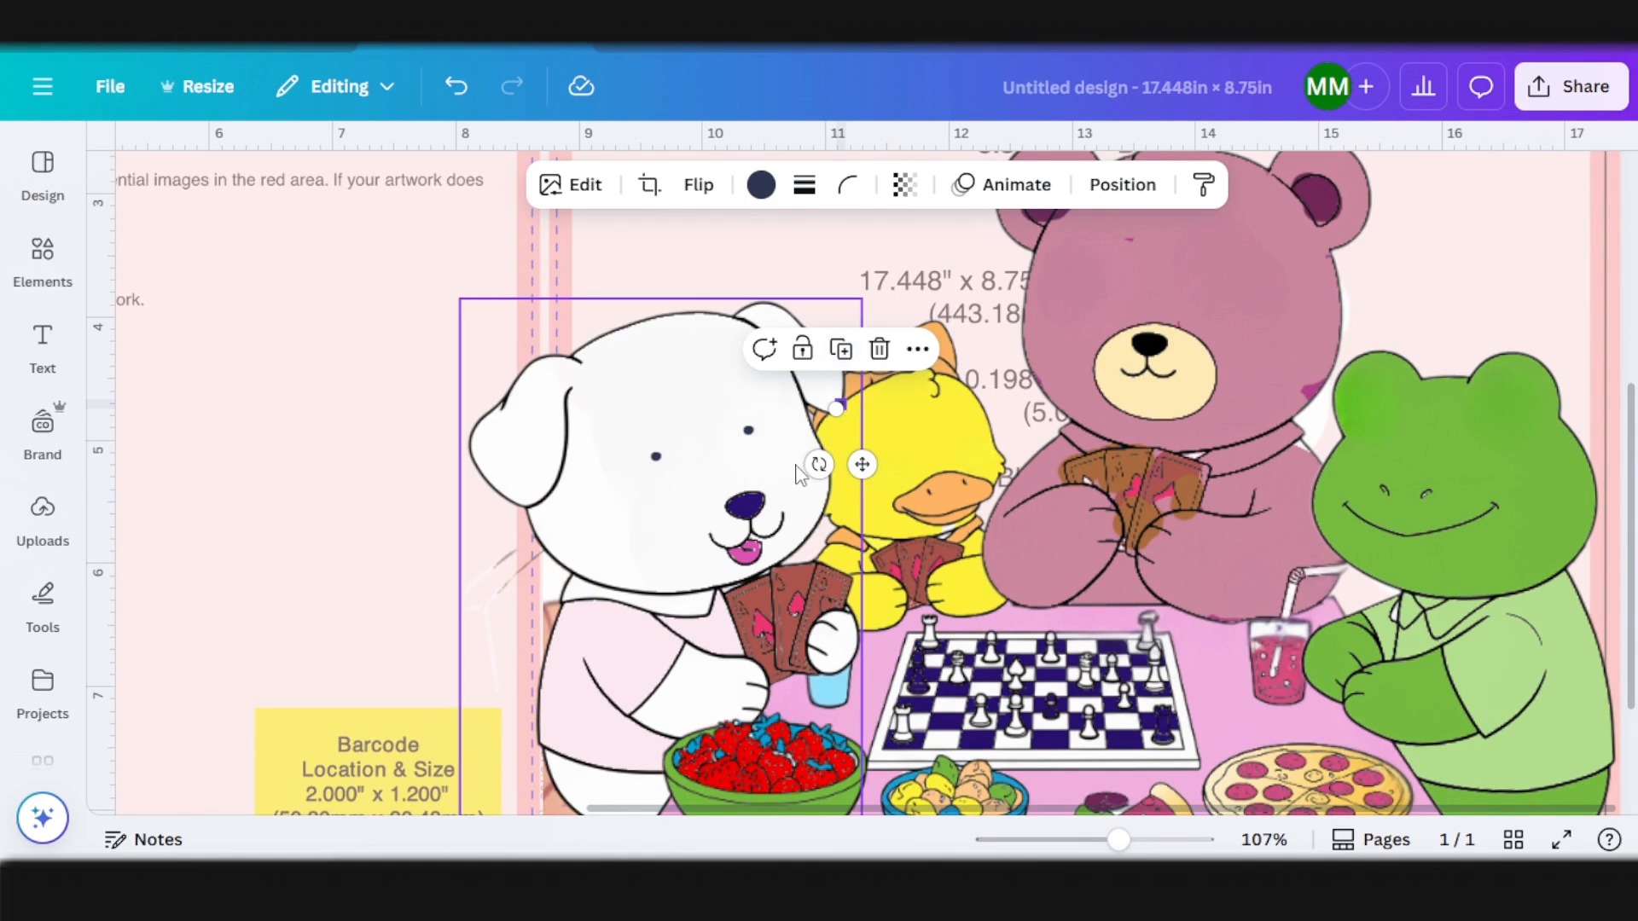
{"action": "left_click_drag", "start_coordinate": [864, 466], "coordinate": [1404, 468]}
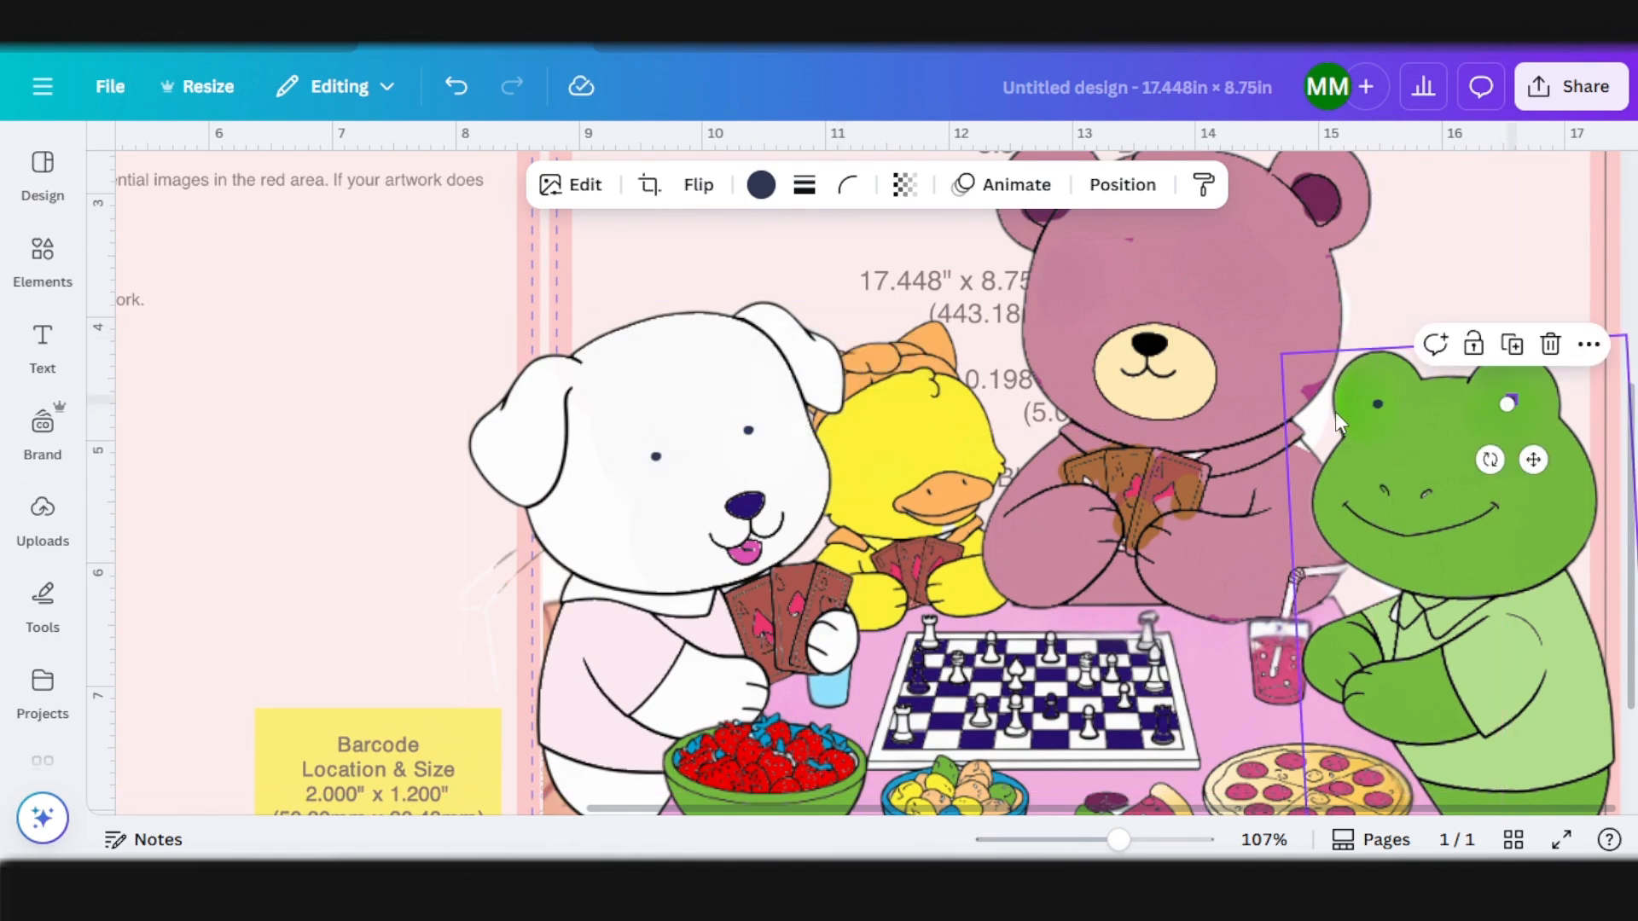
Step: Add the thick black arch from the "deep arch line" graphics, shrink it, and place it as the bear's first closed eye
{"action": "left_click", "coordinate": [43, 260]}
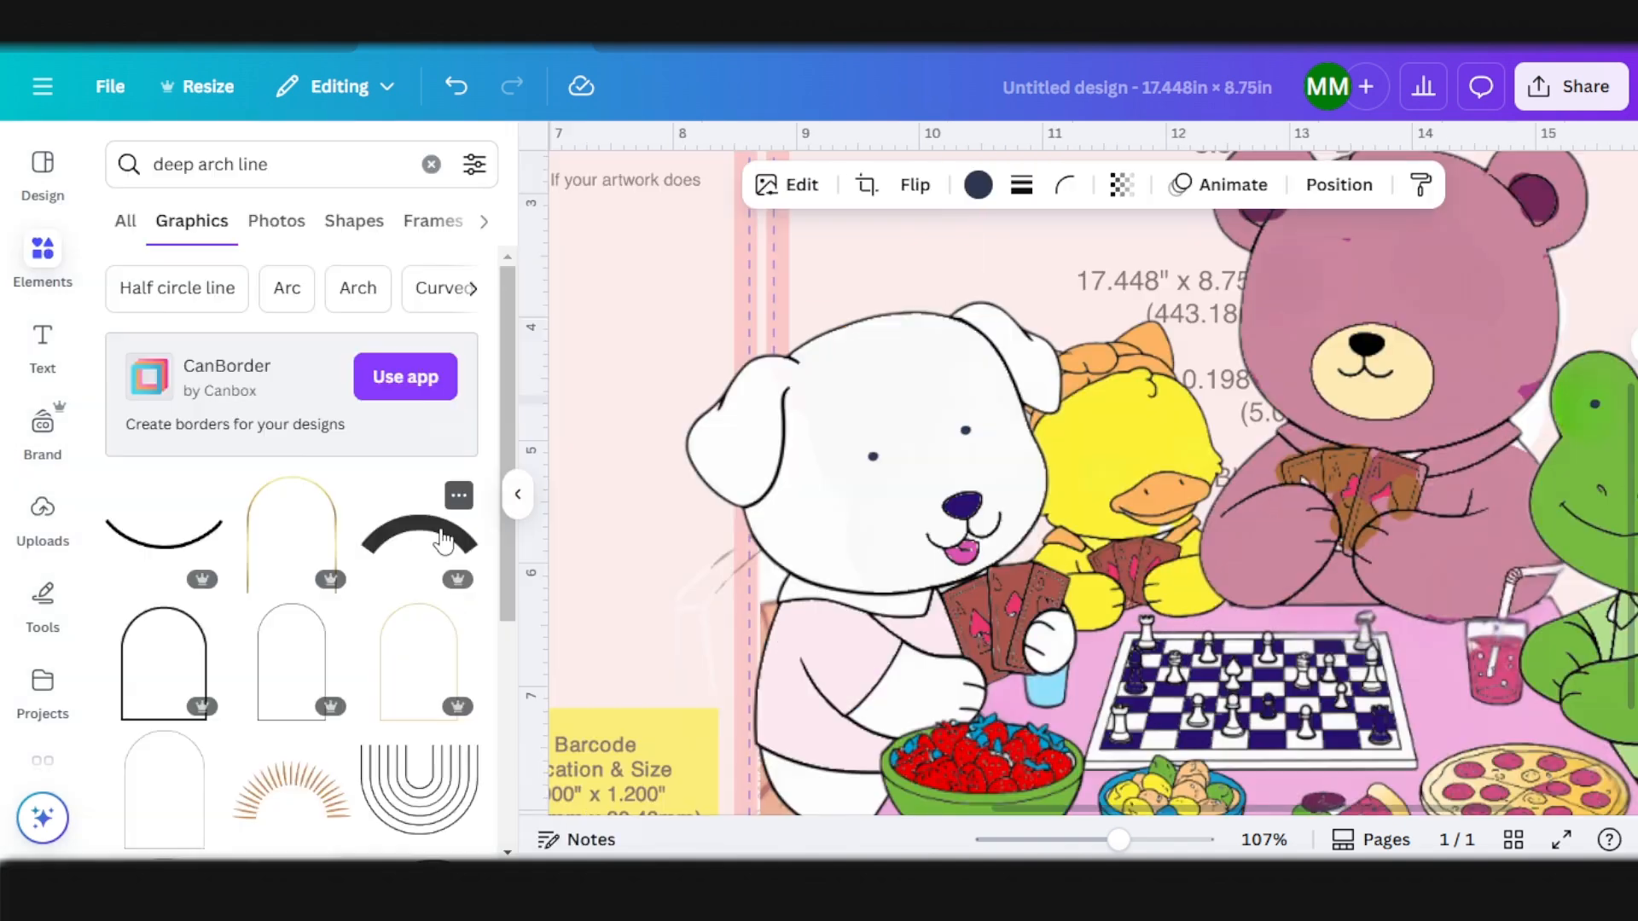
{"action": "scroll", "coordinate": [399, 556], "scroll_direction": "down", "scroll_amount": 3}
{"action": "scroll", "coordinate": [398, 557], "scroll_direction": "down", "scroll_amount": 3}
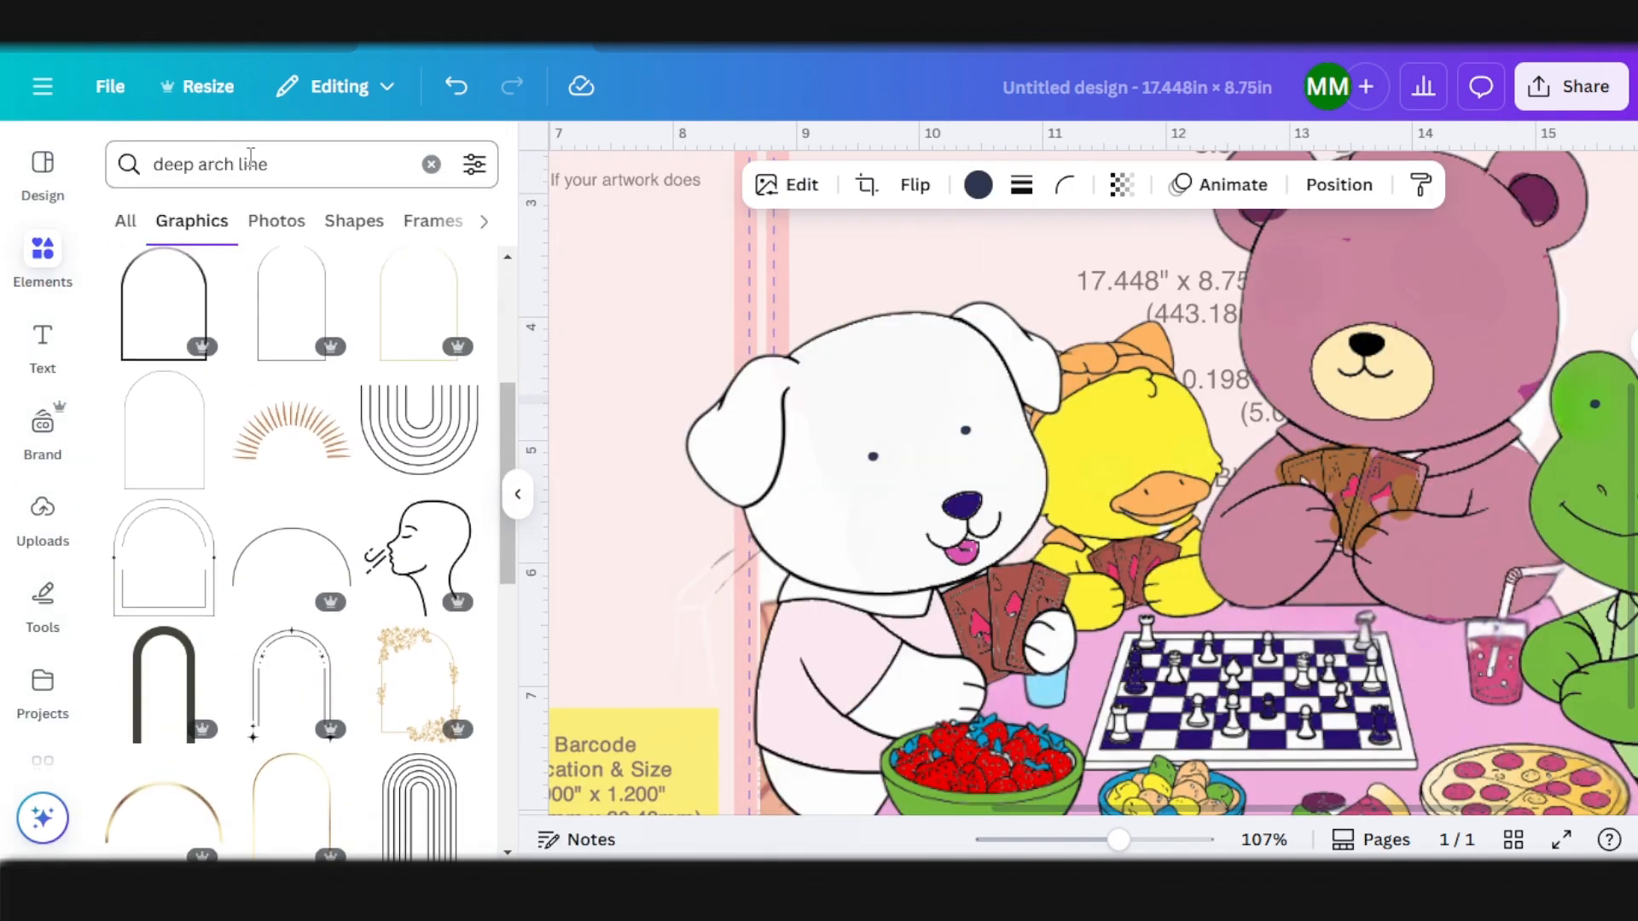
{"action": "scroll", "coordinate": [331, 255], "scroll_direction": "down", "scroll_amount": 1}
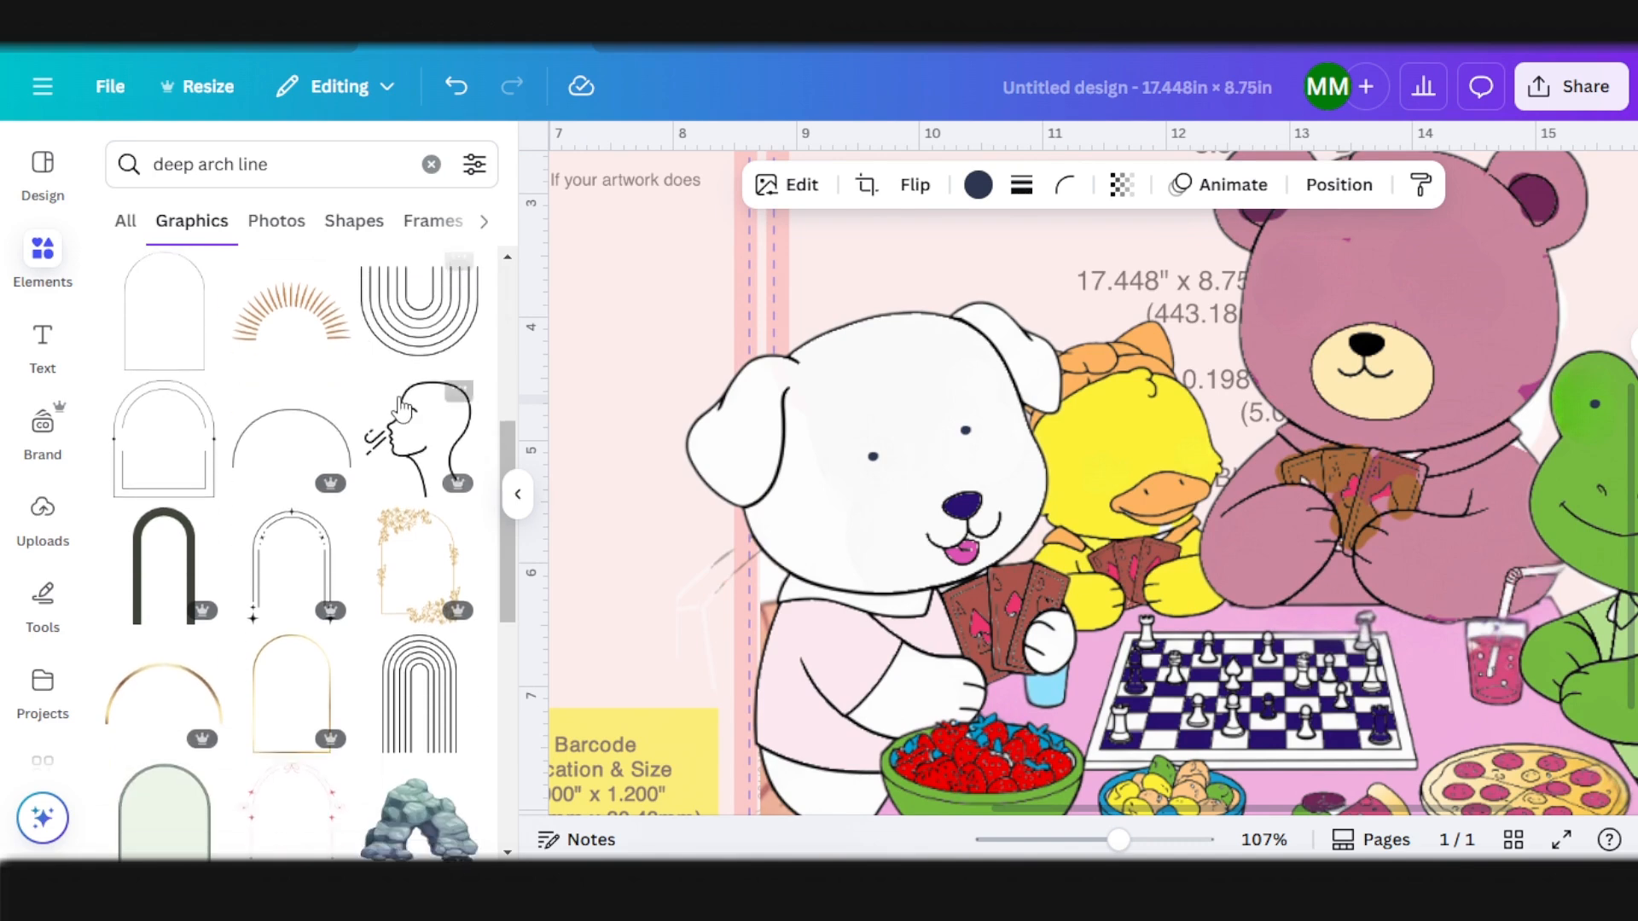
{"action": "scroll", "coordinate": [410, 402], "scroll_direction": "up", "scroll_amount": 3}
{"action": "left_click", "coordinate": [461, 302]}
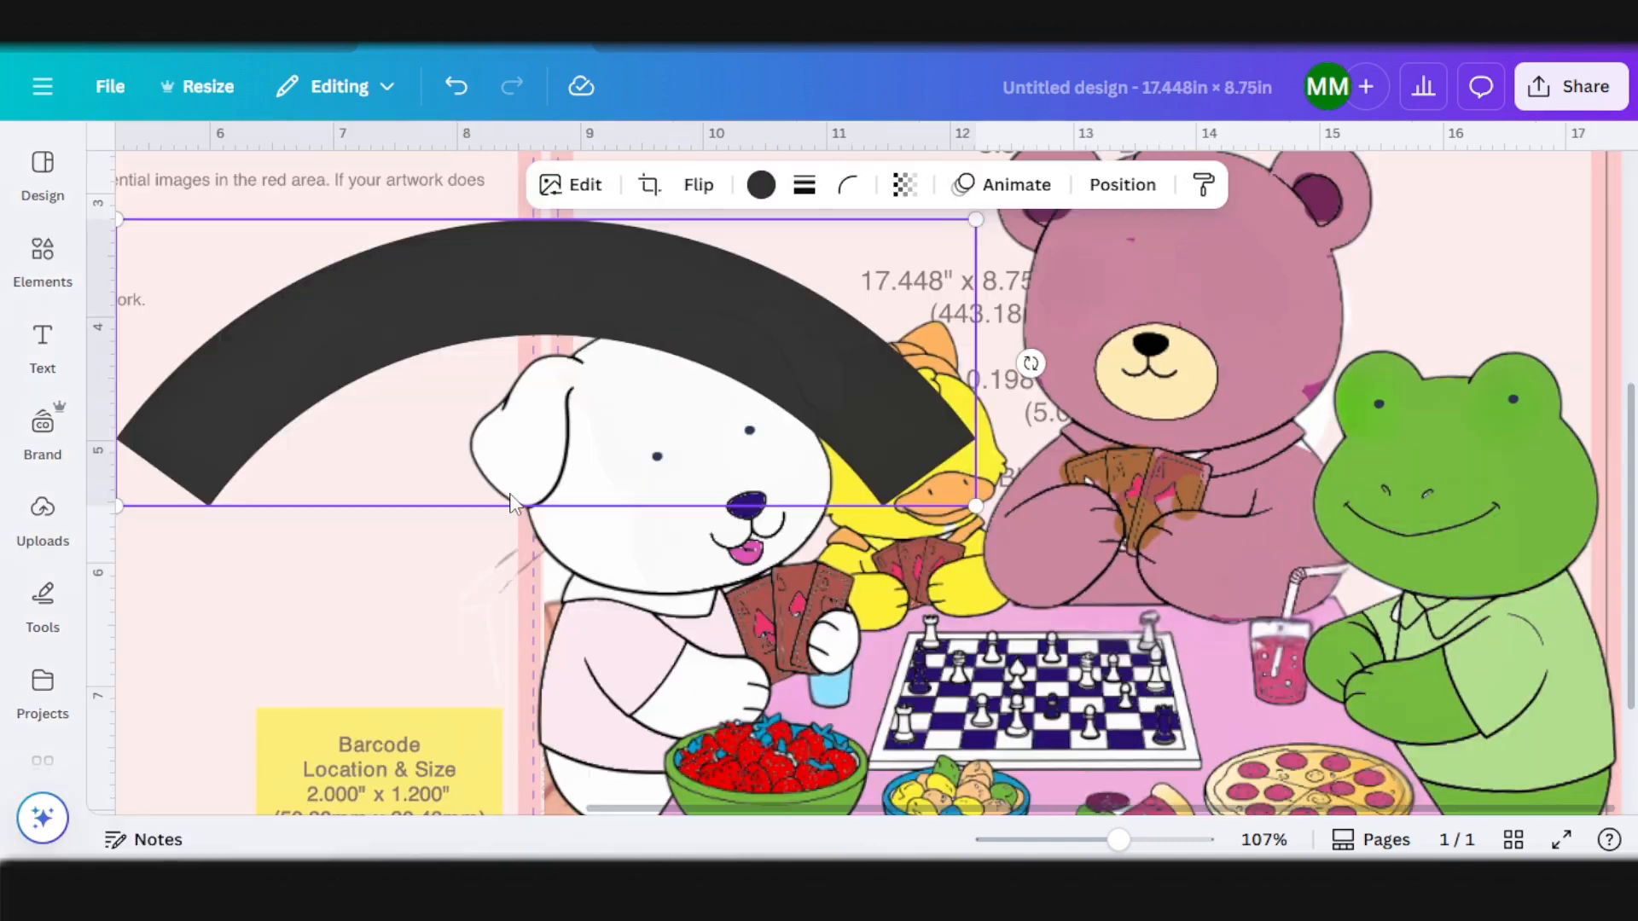
{"action": "left_click_drag", "start_coordinate": [975, 219], "coordinate": [147, 495]}
{"action": "left_click_drag", "start_coordinate": [152, 560], "coordinate": [1118, 327]}
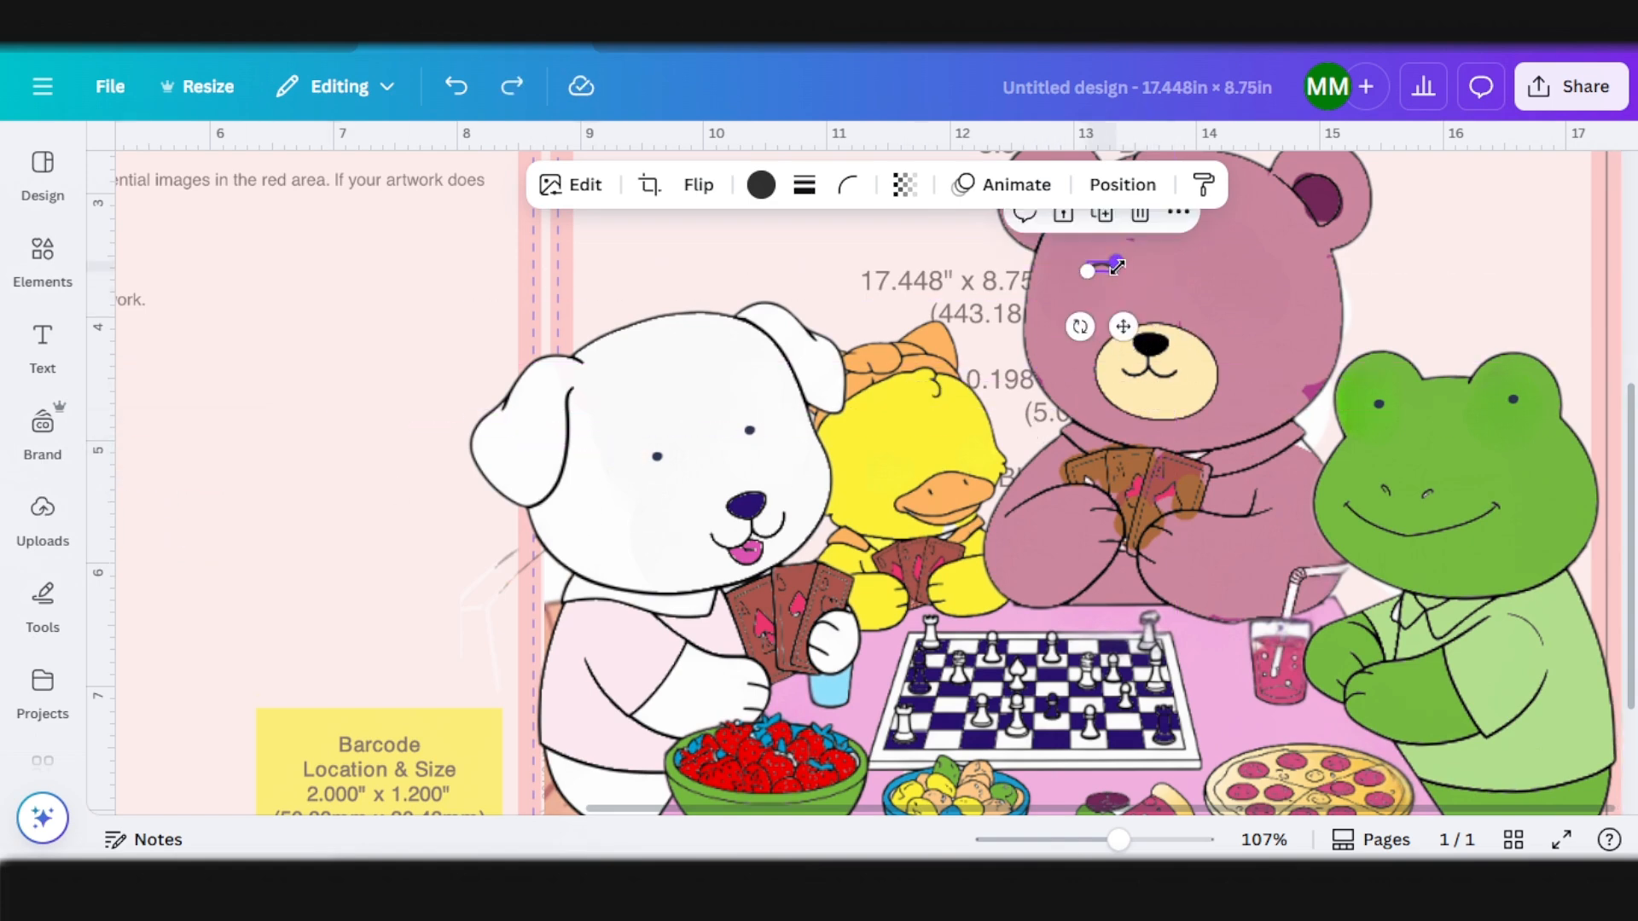
{"action": "left_click_drag", "start_coordinate": [1117, 267], "coordinate": [1109, 265]}
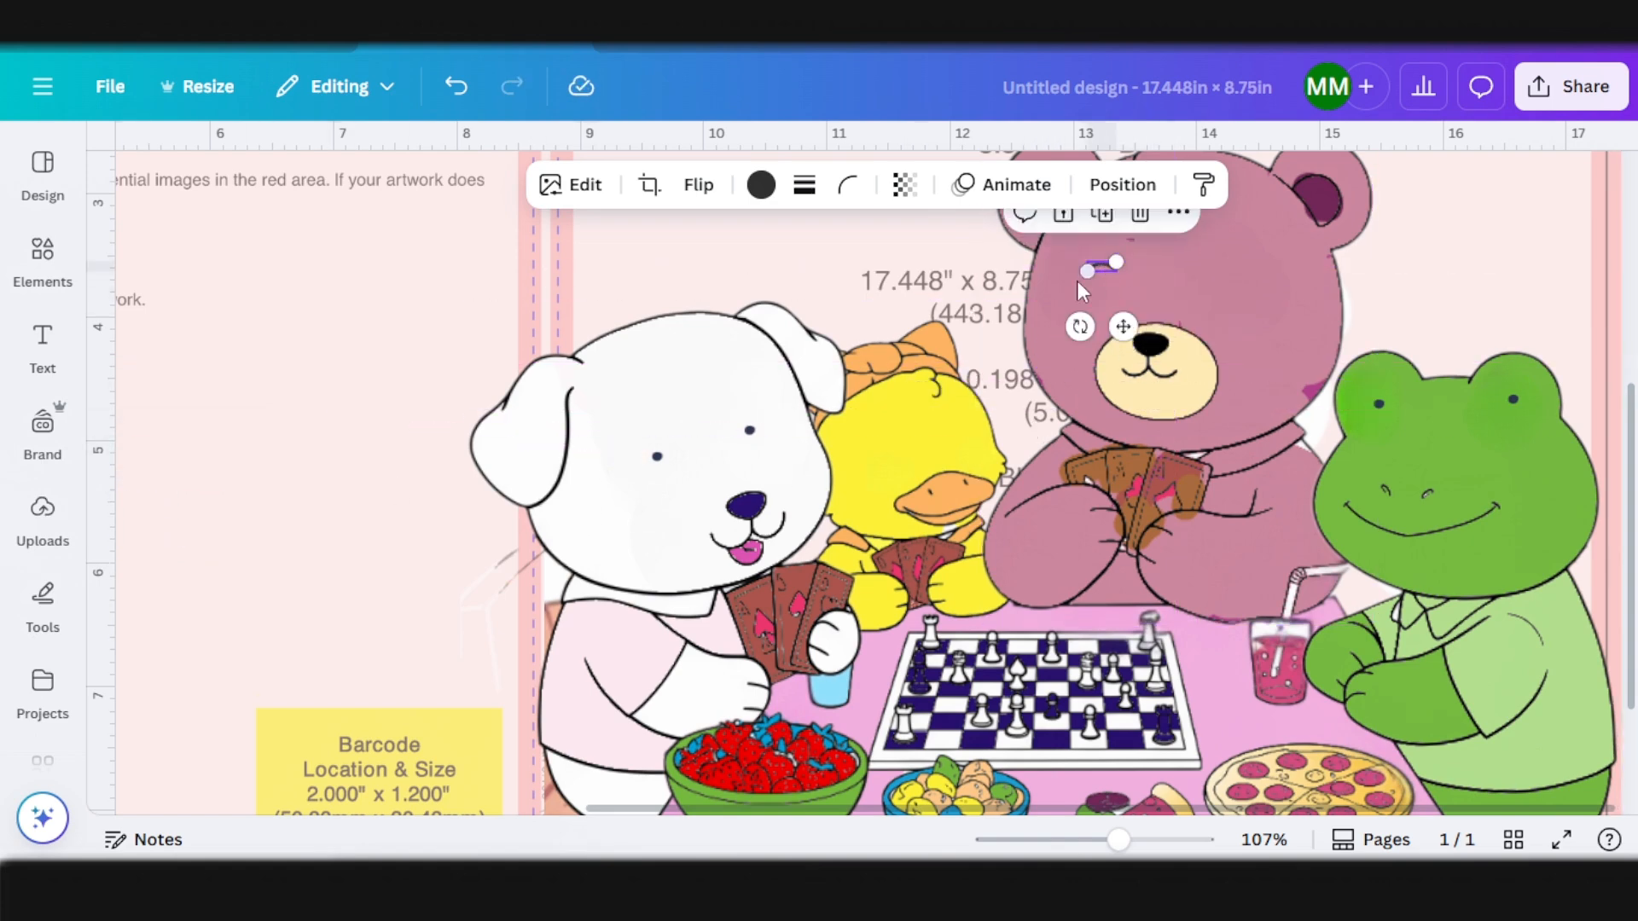
Step: Duplicate the small arch for the bear's other closed eye and for the duck's closed eyes
{"action": "left_click", "coordinate": [1103, 215]}
{"action": "left_click_drag", "start_coordinate": [1140, 334], "coordinate": [1251, 335]}
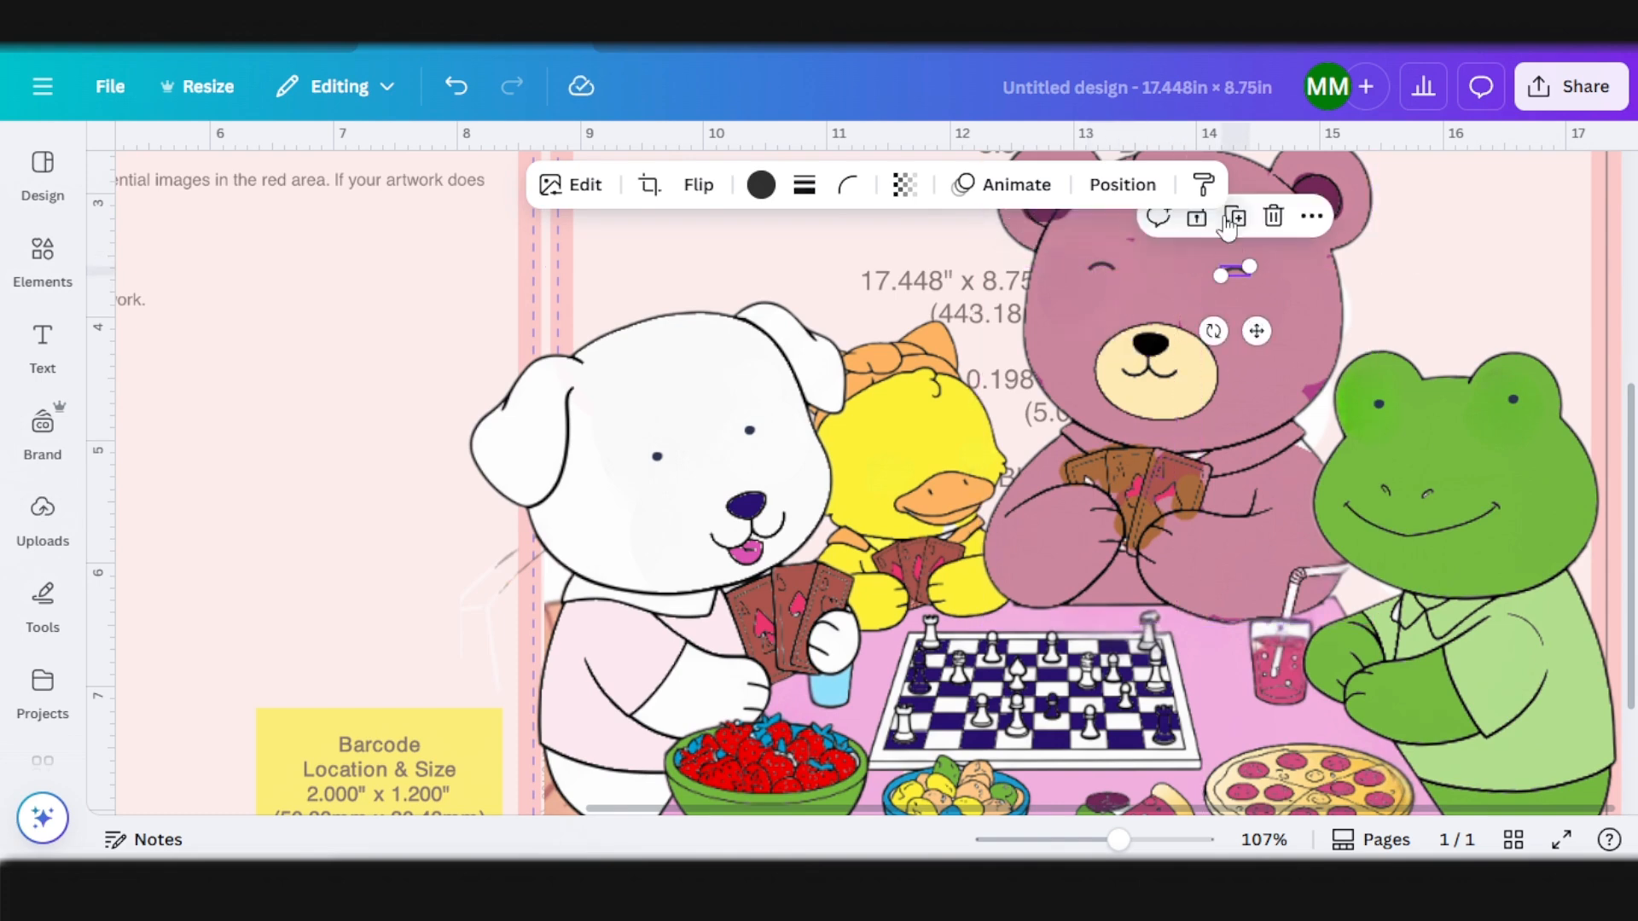
{"action": "left_click_drag", "start_coordinate": [1242, 269], "coordinate": [993, 482]}
{"action": "key", "text": "ctrl+alt+0"}
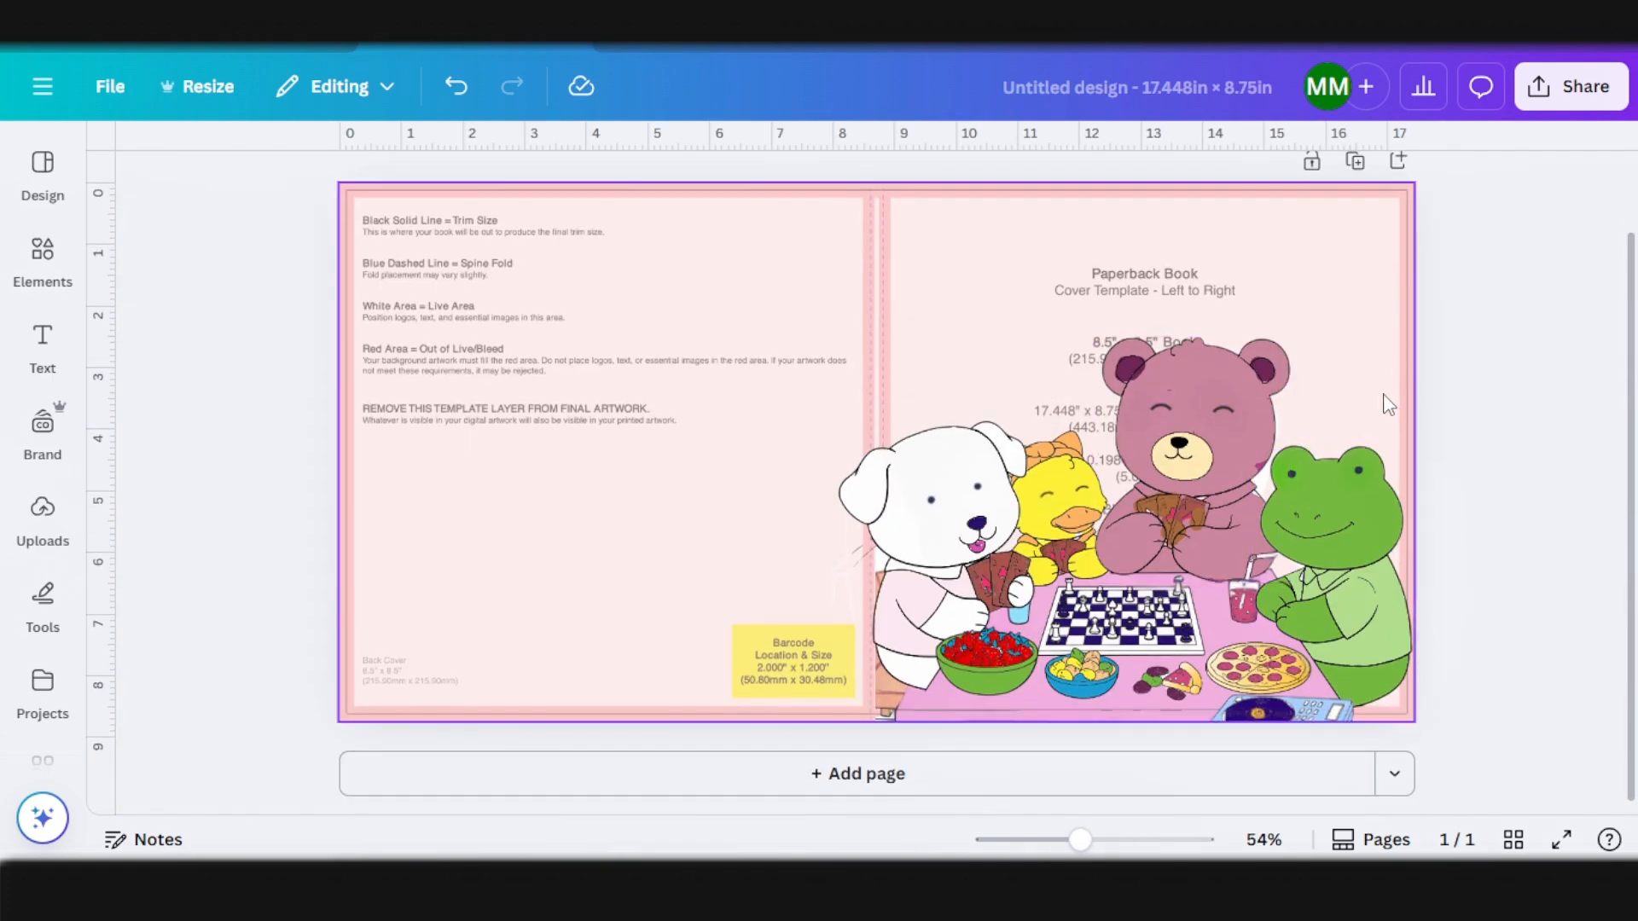
Step: Copy the book title and subtitle from page 1 of the COZY BUDDIES interior and paste them at the top of the front cover
{"action": "scroll", "coordinate": [1194, 369], "scroll_direction": "up", "scroll_amount": 2}
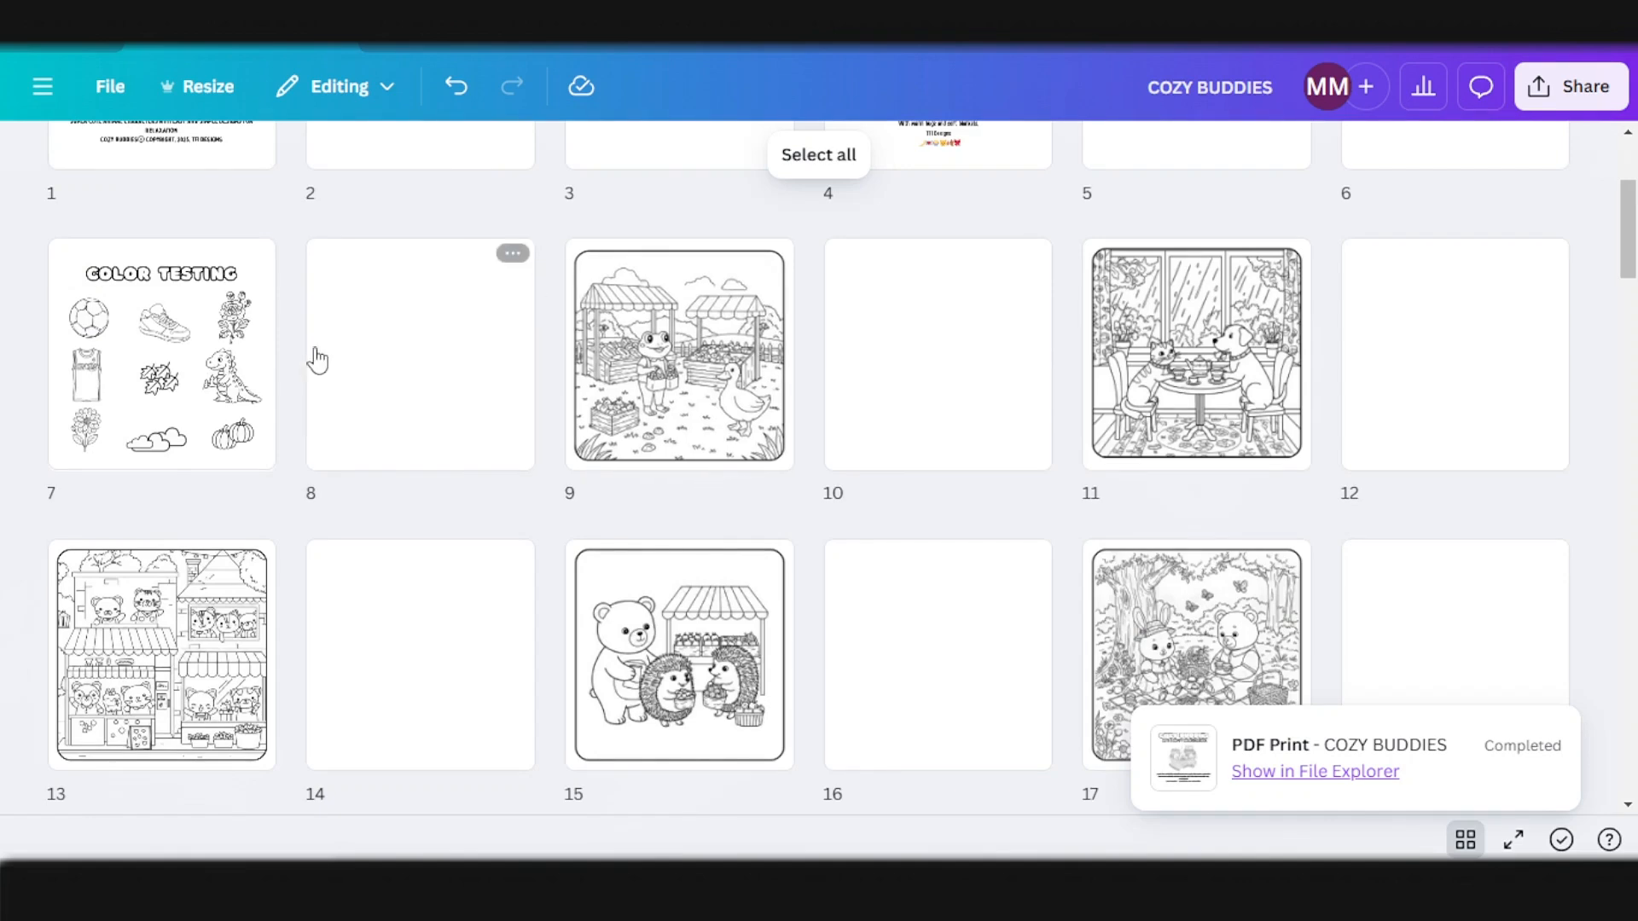
{"action": "scroll", "coordinate": [315, 358], "scroll_direction": "up", "scroll_amount": 2}
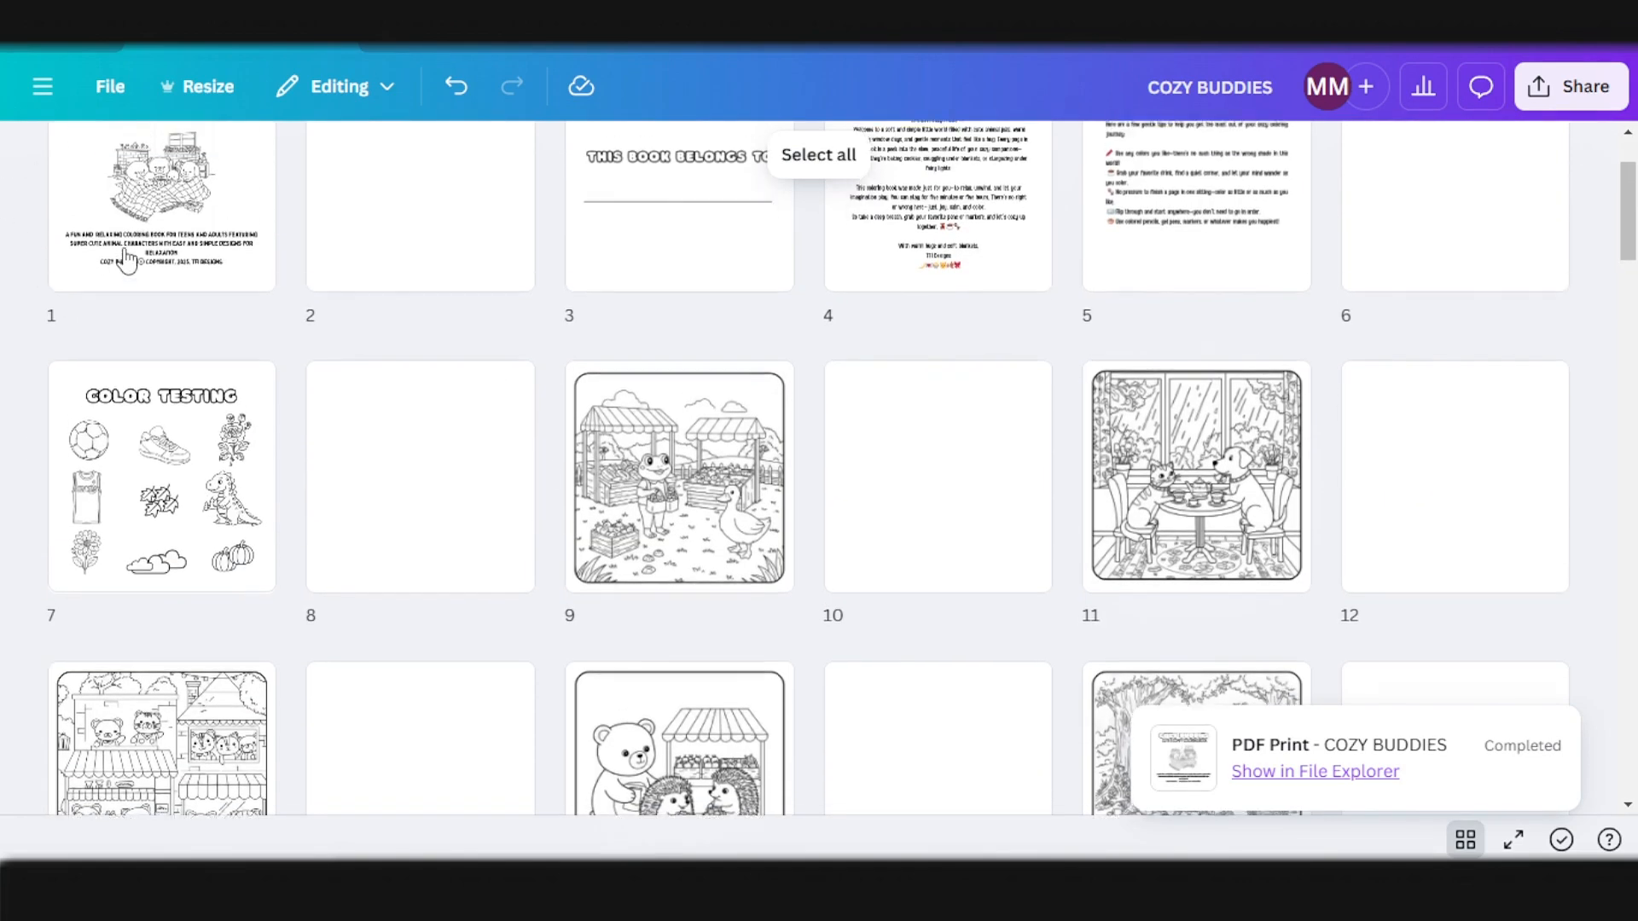
{"action": "scroll", "coordinate": [207, 324], "scroll_direction": "up", "scroll_amount": 3}
{"action": "left_click", "coordinate": [60, 282]}
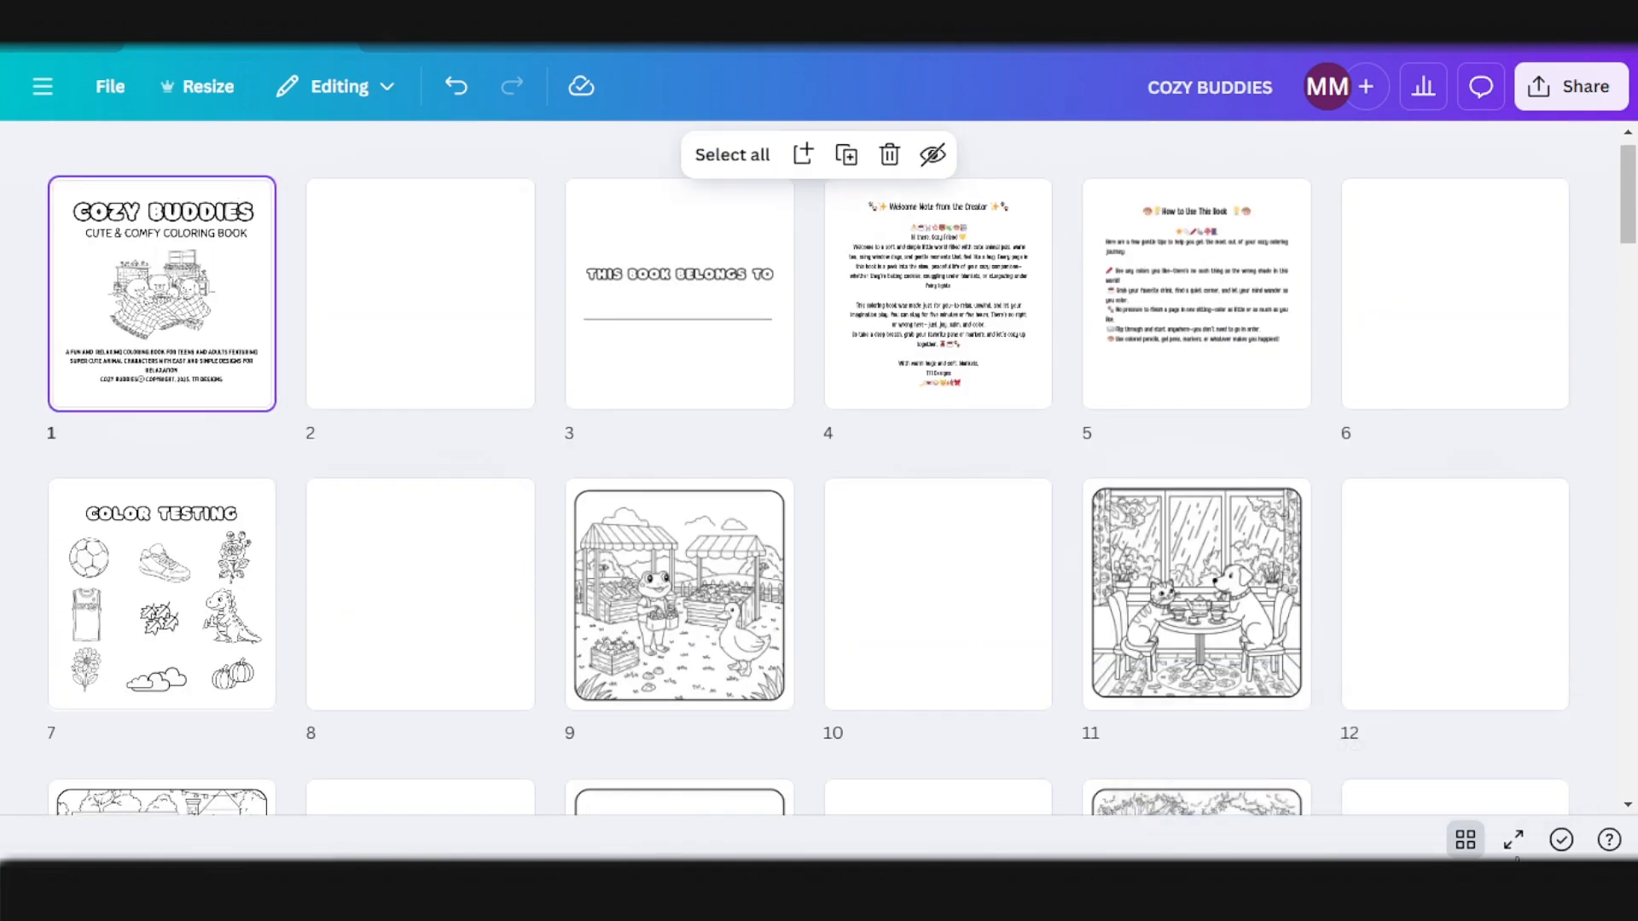
{"action": "left_click", "coordinate": [1449, 837]}
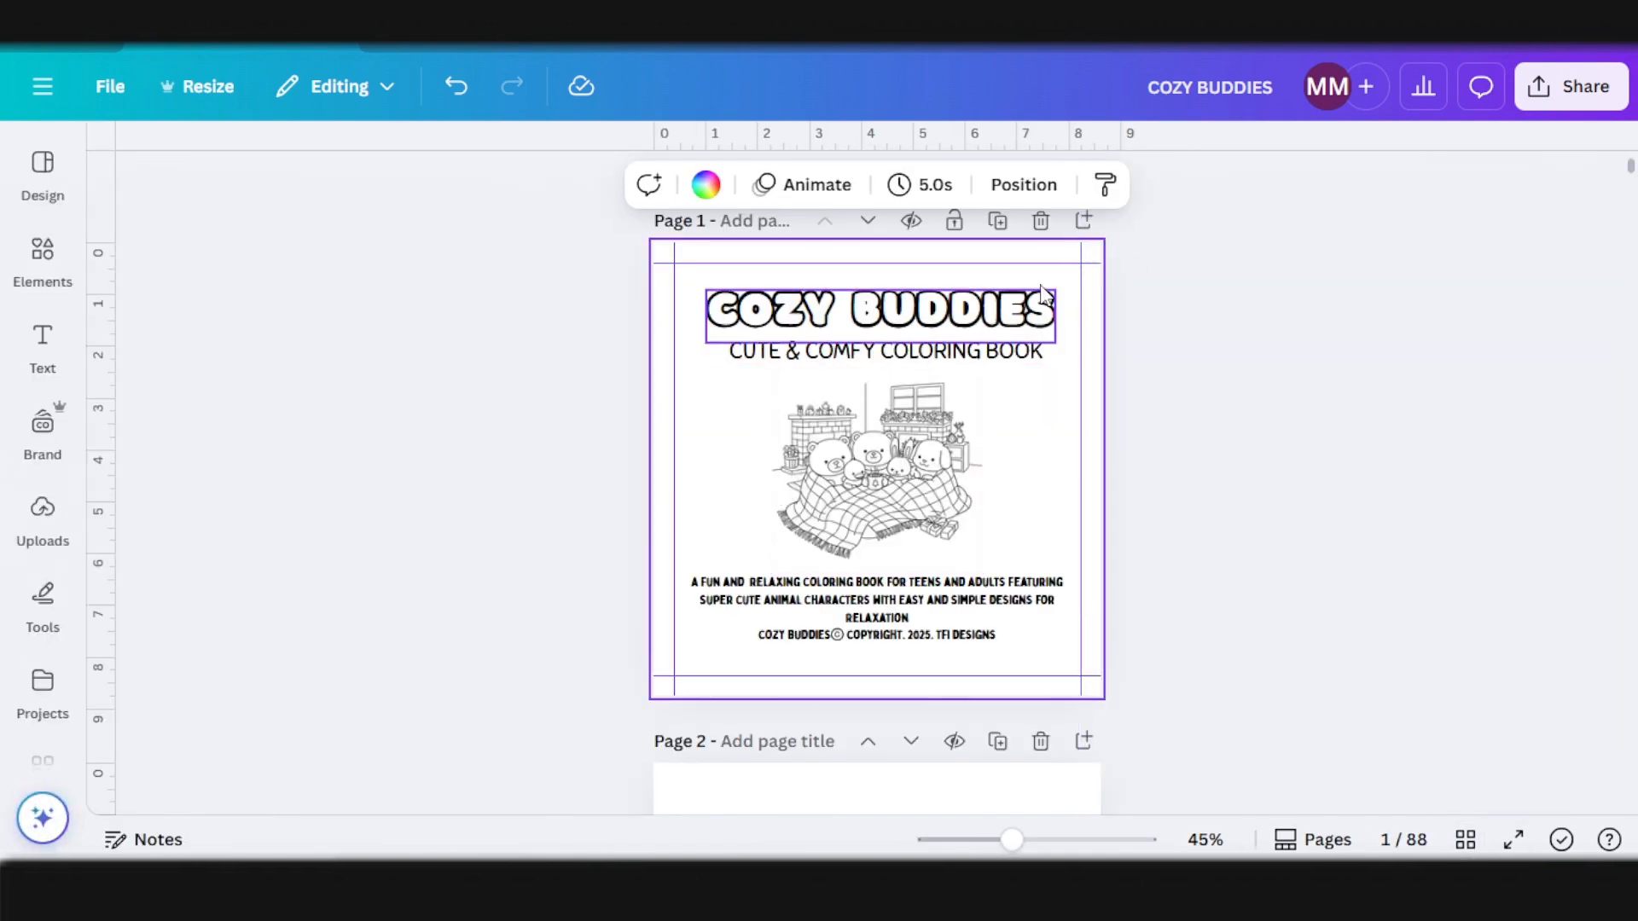
{"action": "left_click_drag", "start_coordinate": [1076, 280], "coordinate": [887, 357]}
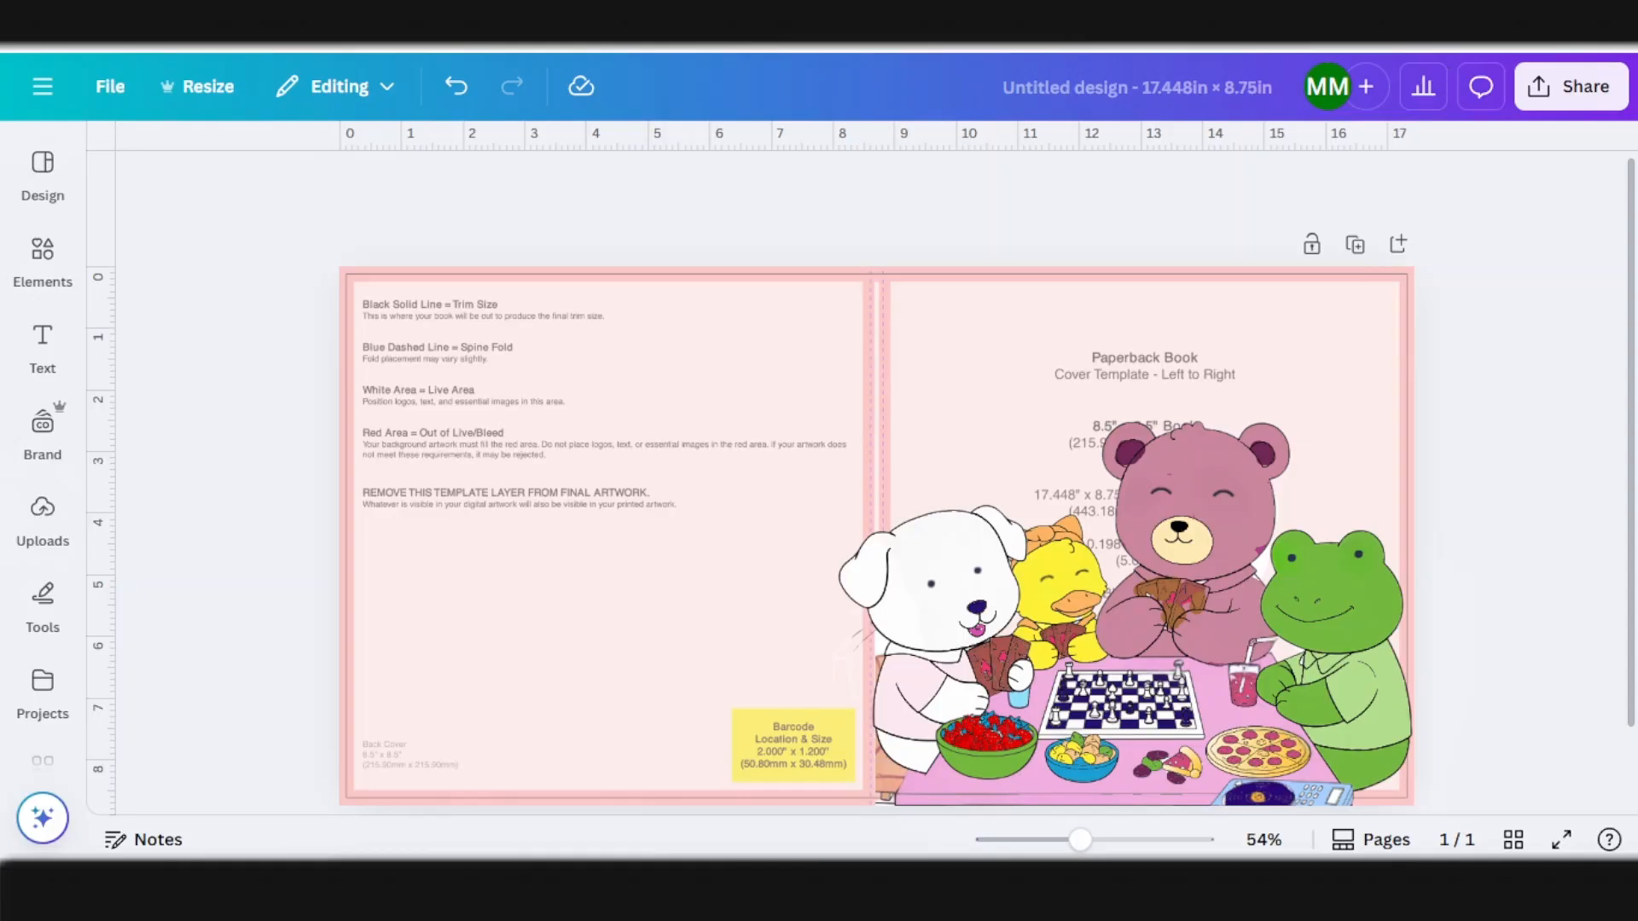
{"action": "left_click", "coordinate": [1027, 352]}
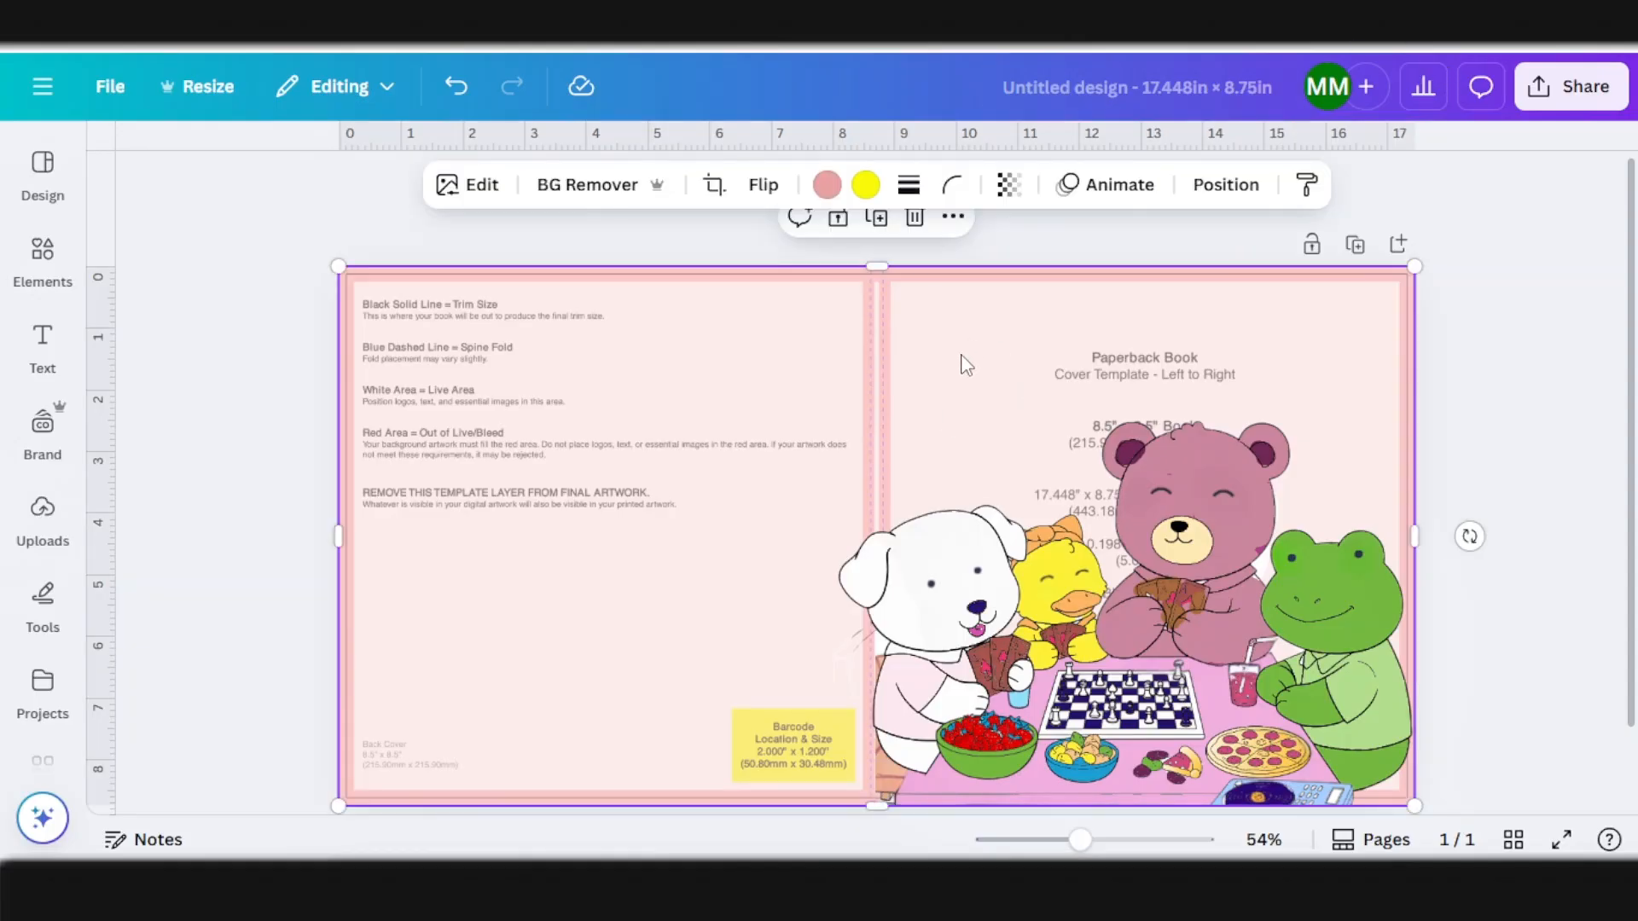
{"action": "key", "text": "ctrl+v"}
{"action": "left_click_drag", "start_coordinate": [759, 364], "coordinate": [1201, 355]}
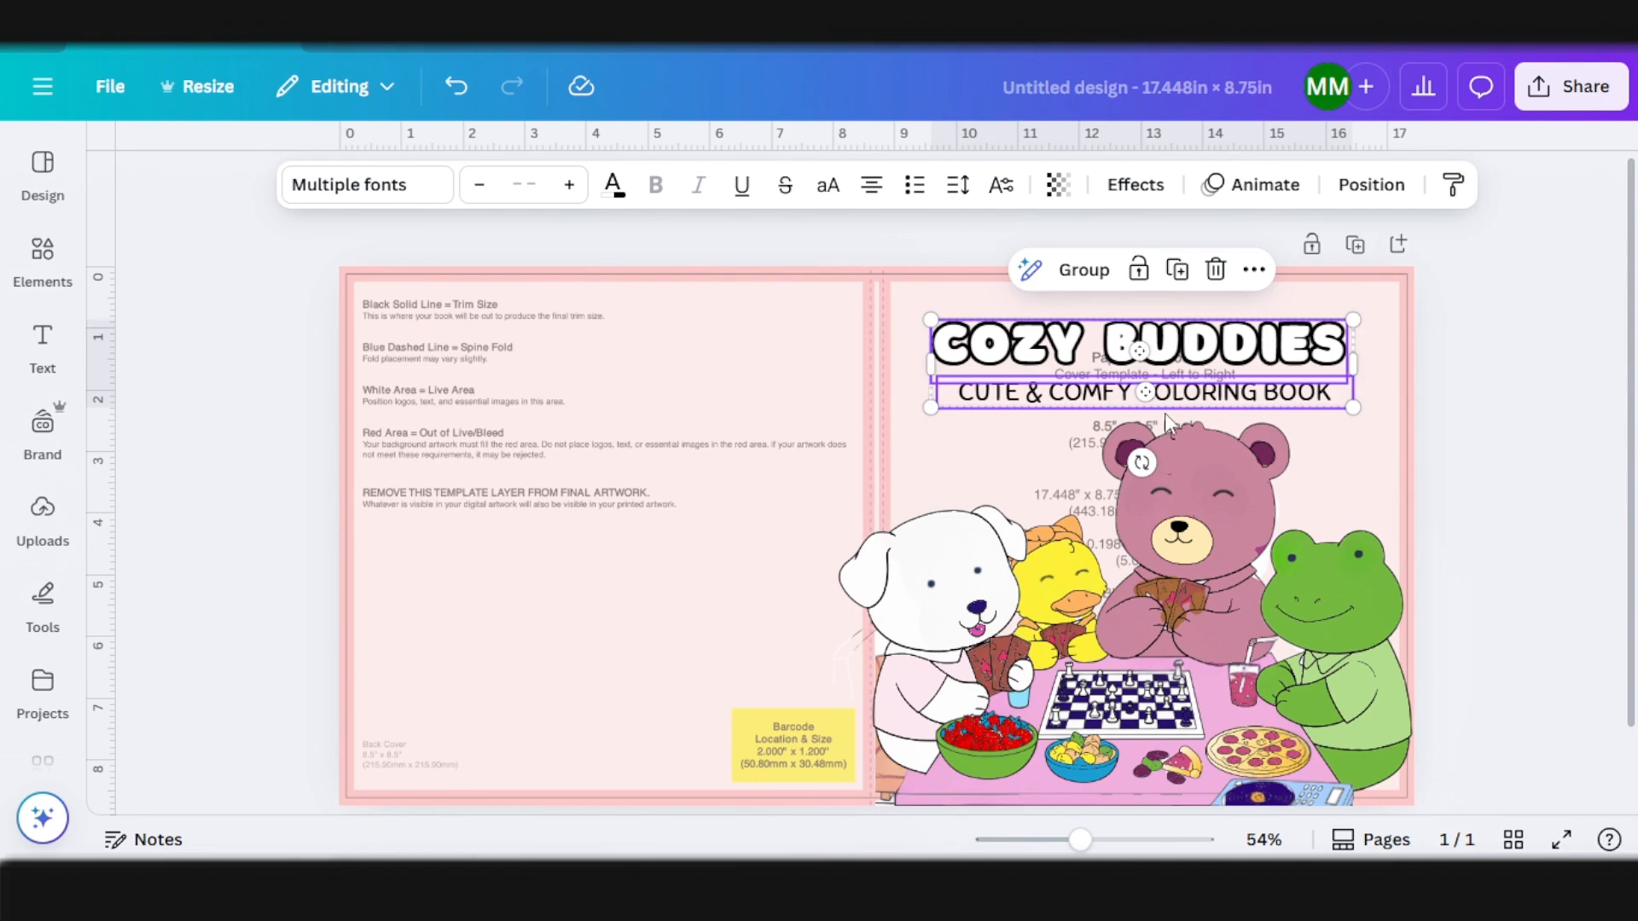
Step: Add a rounded star outline from the "Star outline" graphics, shrink it to a small accent, place it near the title, and recolor it brown
{"action": "left_click", "coordinate": [43, 345]}
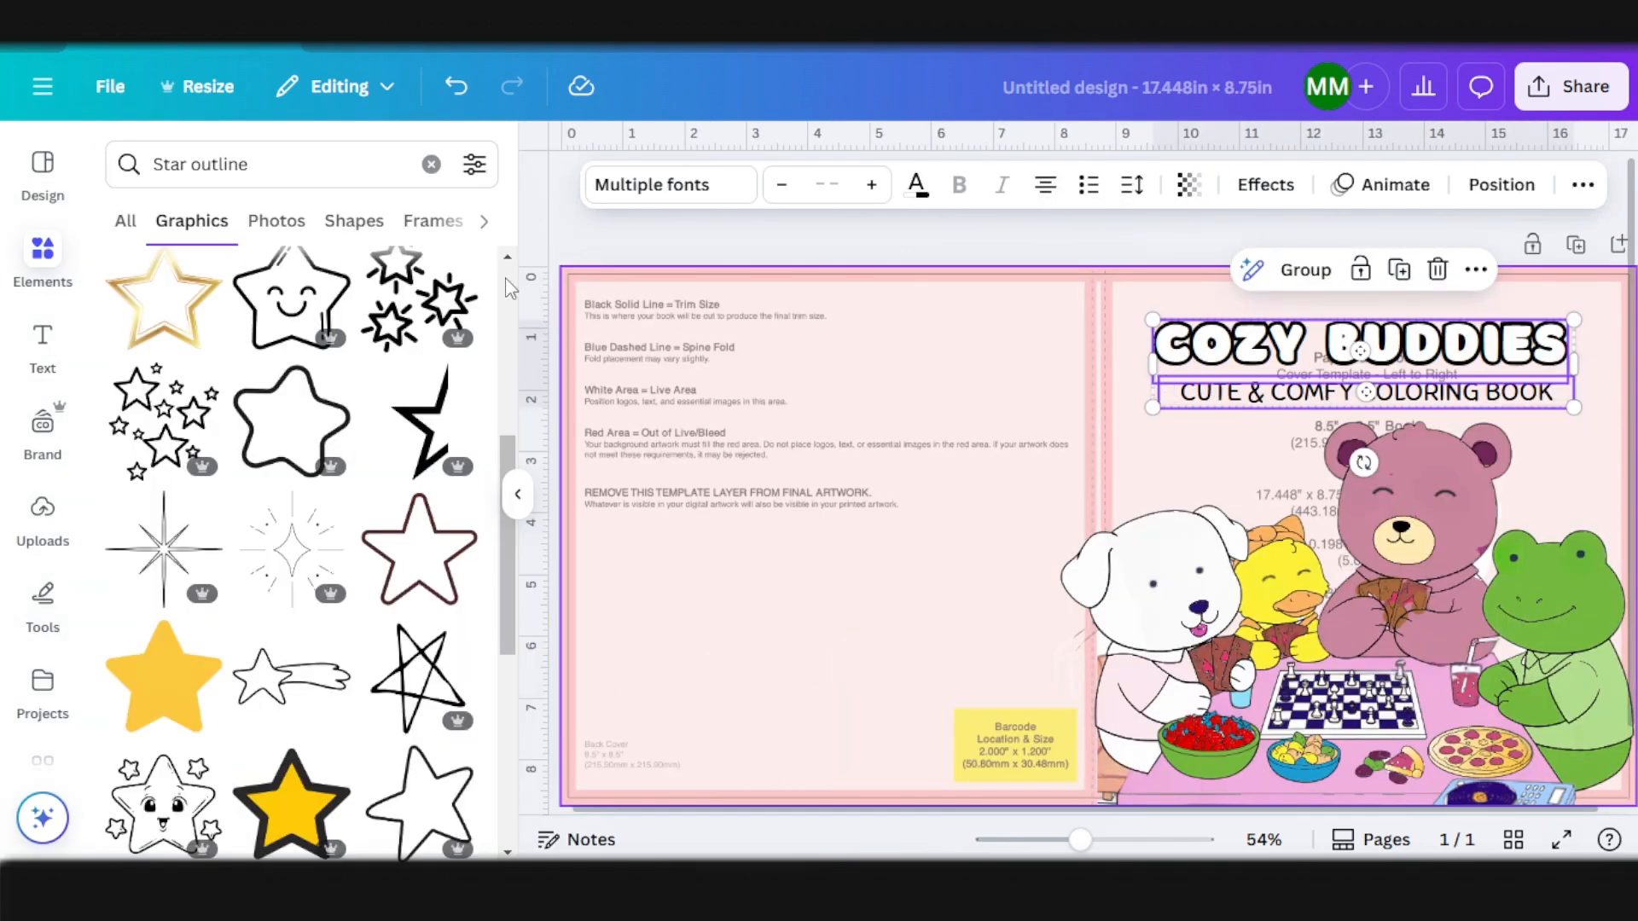
{"action": "left_click", "coordinate": [307, 429]}
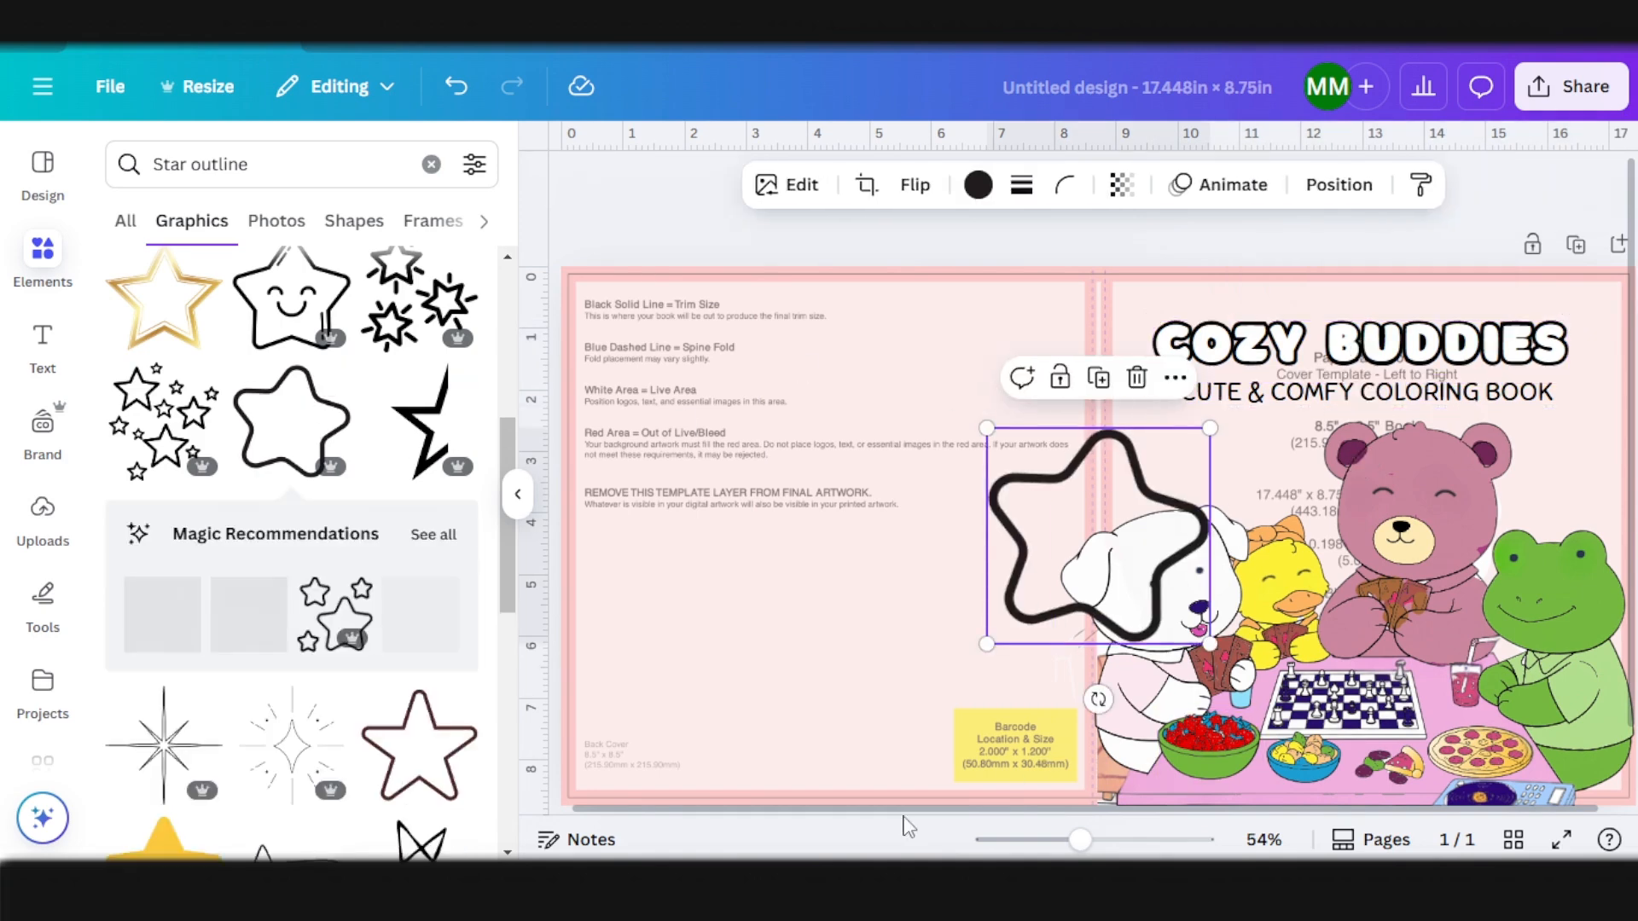
{"action": "left_click_drag", "start_coordinate": [888, 810], "coordinate": [915, 812]}
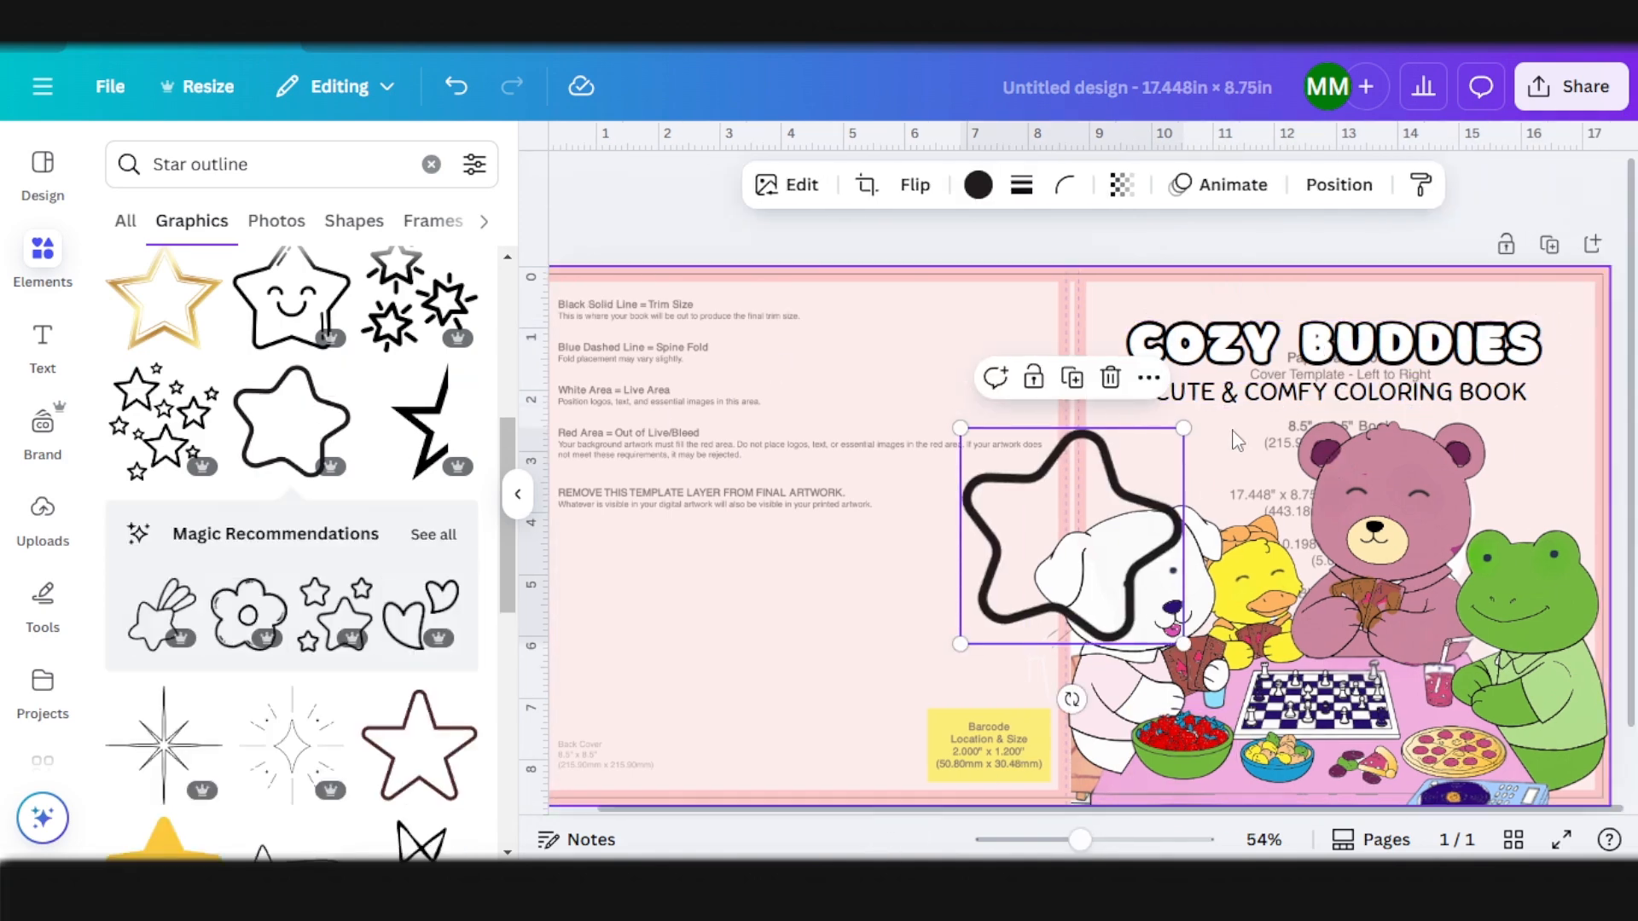
{"action": "left_click_drag", "start_coordinate": [1183, 428], "coordinate": [981, 624]}
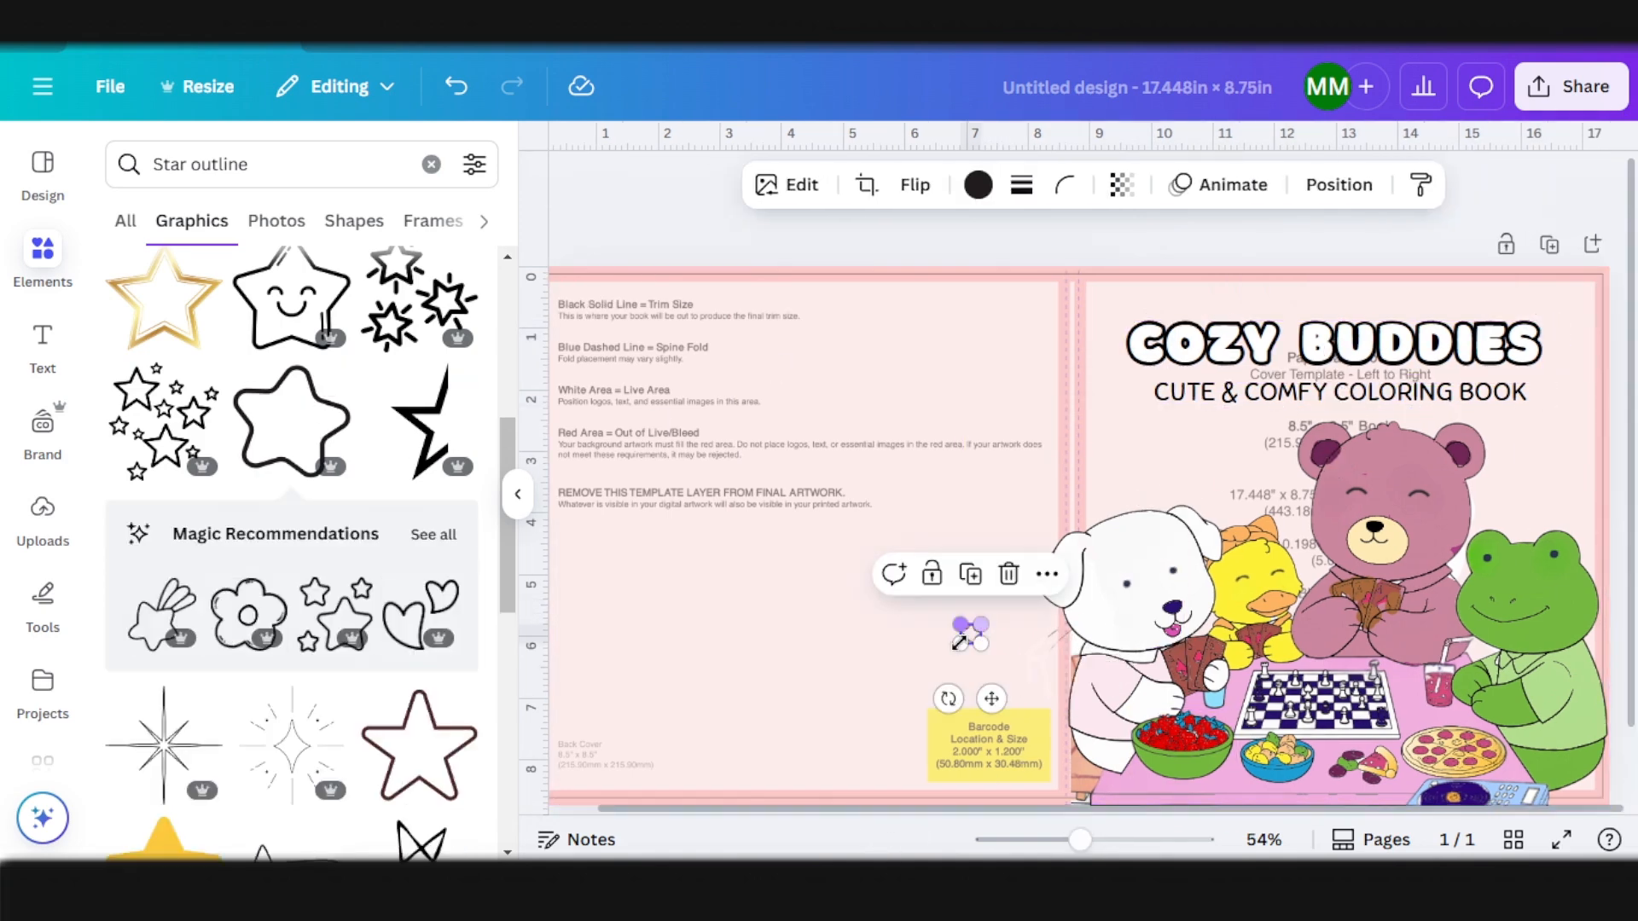
{"action": "left_click", "coordinate": [518, 495]}
{"action": "left_click_drag", "start_coordinate": [768, 633], "coordinate": [921, 372]}
{"action": "left_click", "coordinate": [760, 185]}
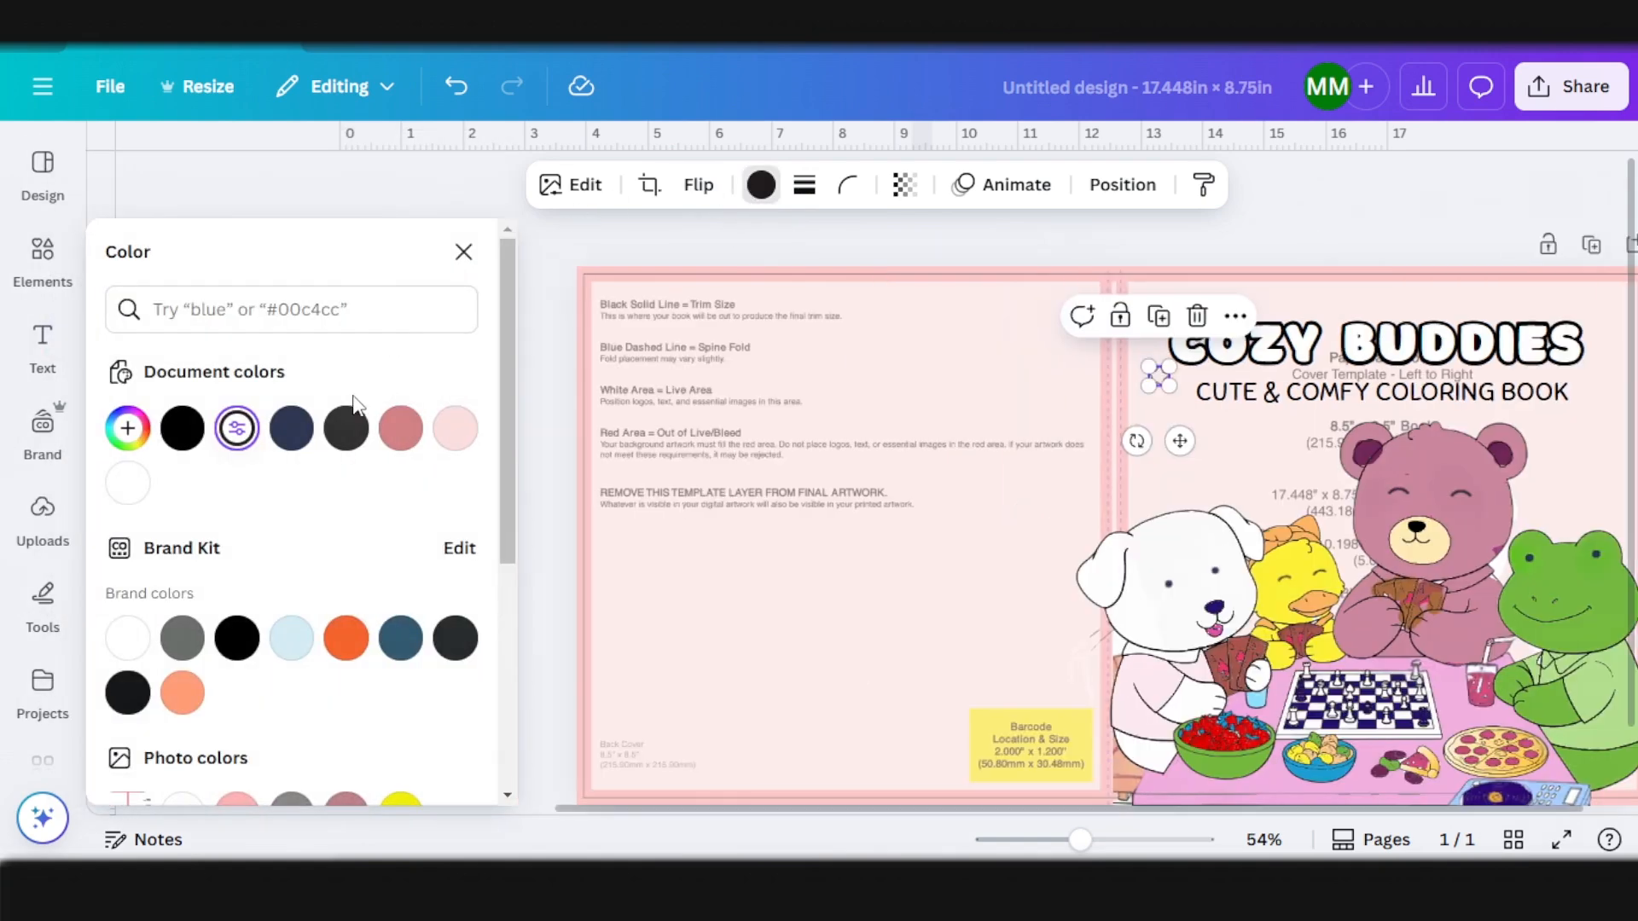
{"action": "scroll", "coordinate": [351, 550], "scroll_direction": "down", "scroll_amount": 1}
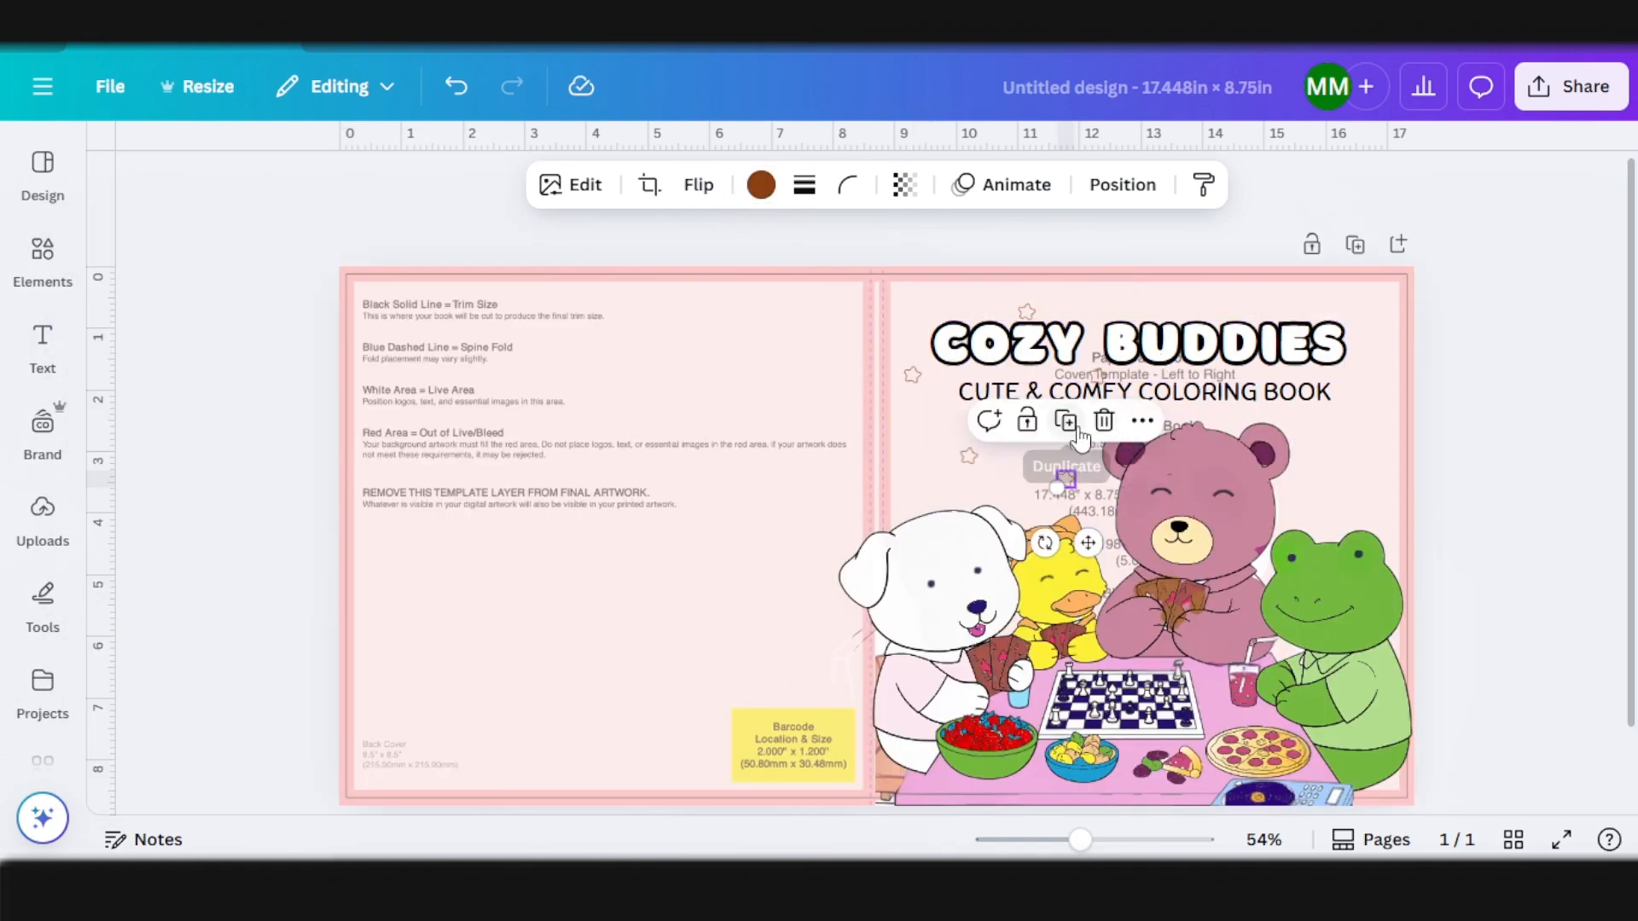
Step: Duplicate the small brown star and scatter the copies around the title and above the animals on the front cover
{"action": "left_click", "coordinate": [1066, 422]}
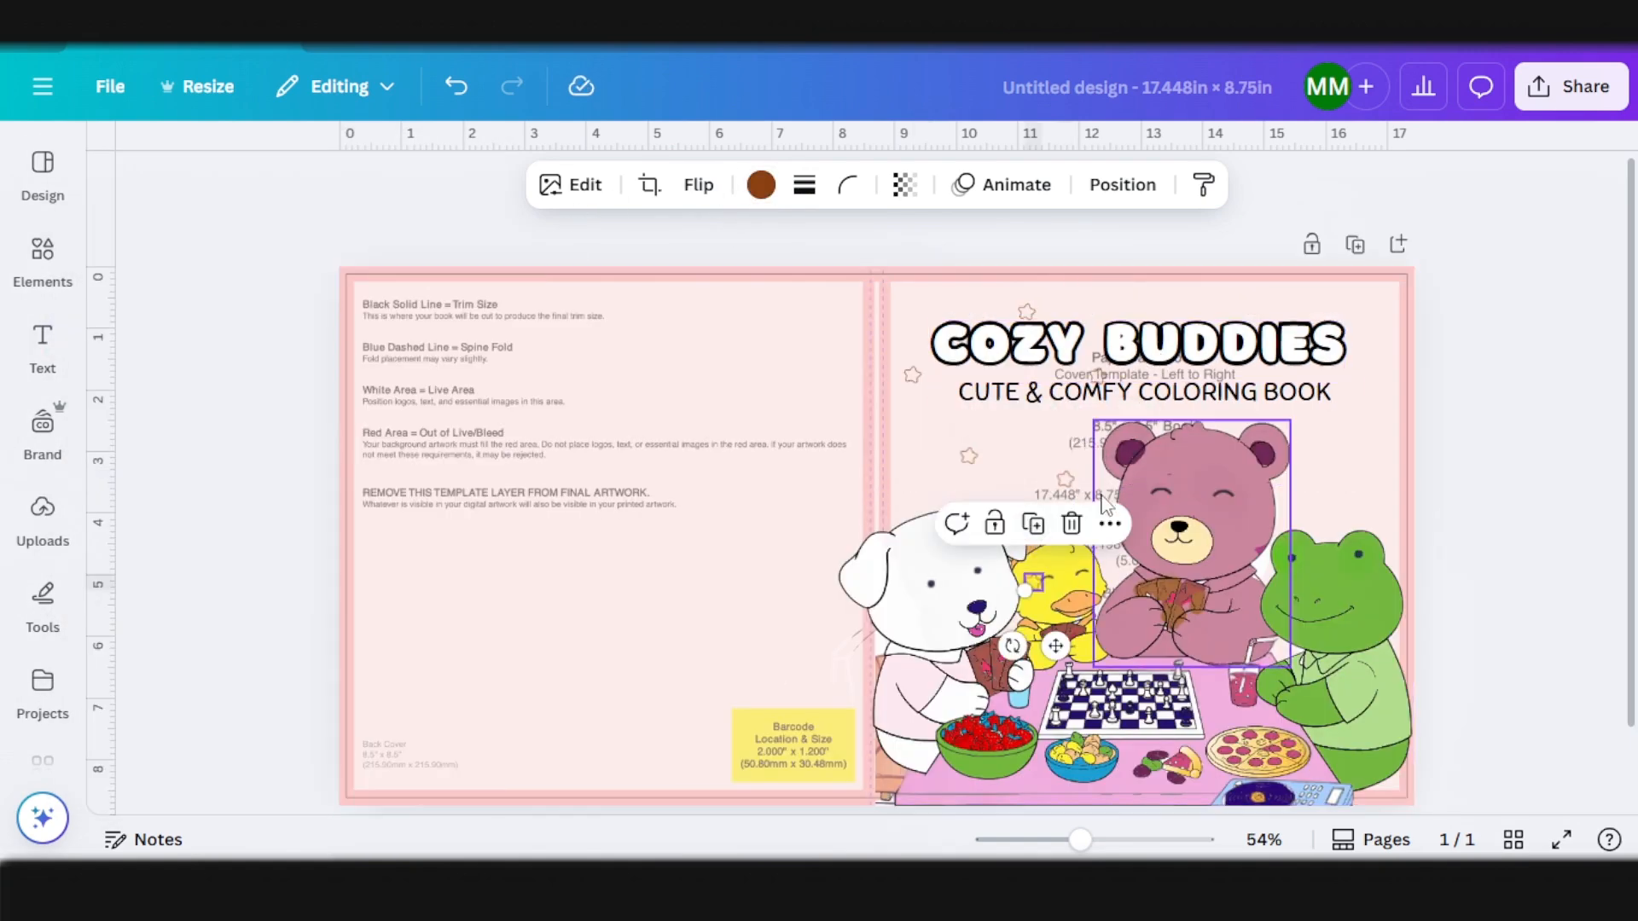
{"action": "left_click_drag", "start_coordinate": [1058, 641], "coordinate": [1265, 492]}
{"action": "left_click", "coordinate": [1153, 437]}
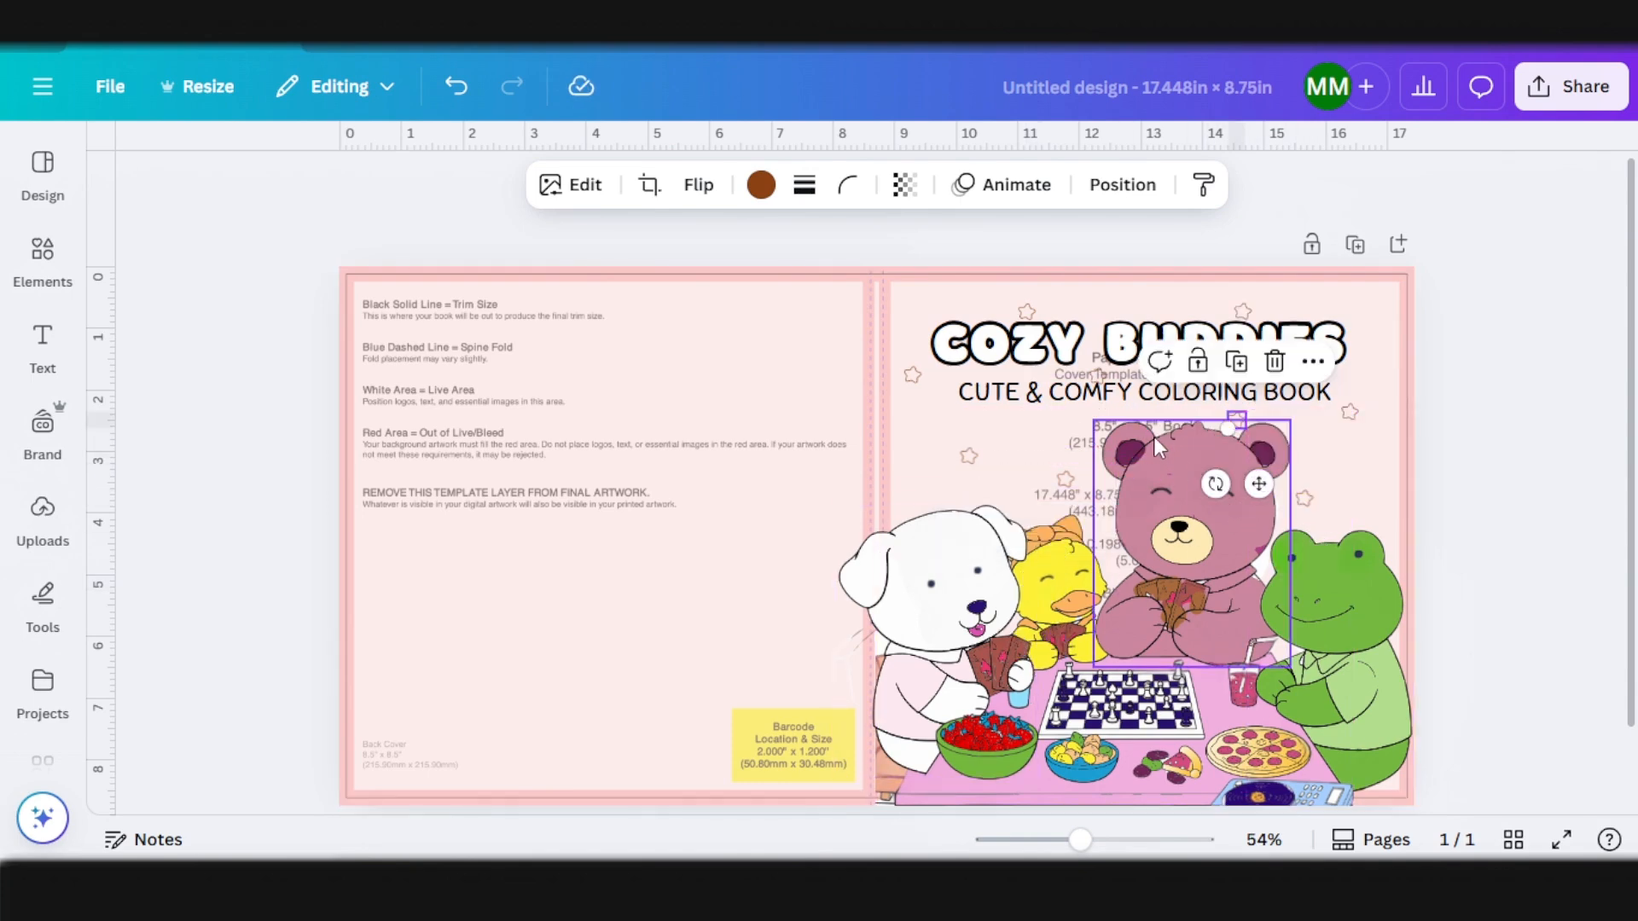
{"action": "scroll", "coordinate": [1174, 407], "scroll_direction": "down", "scroll_amount": 1}
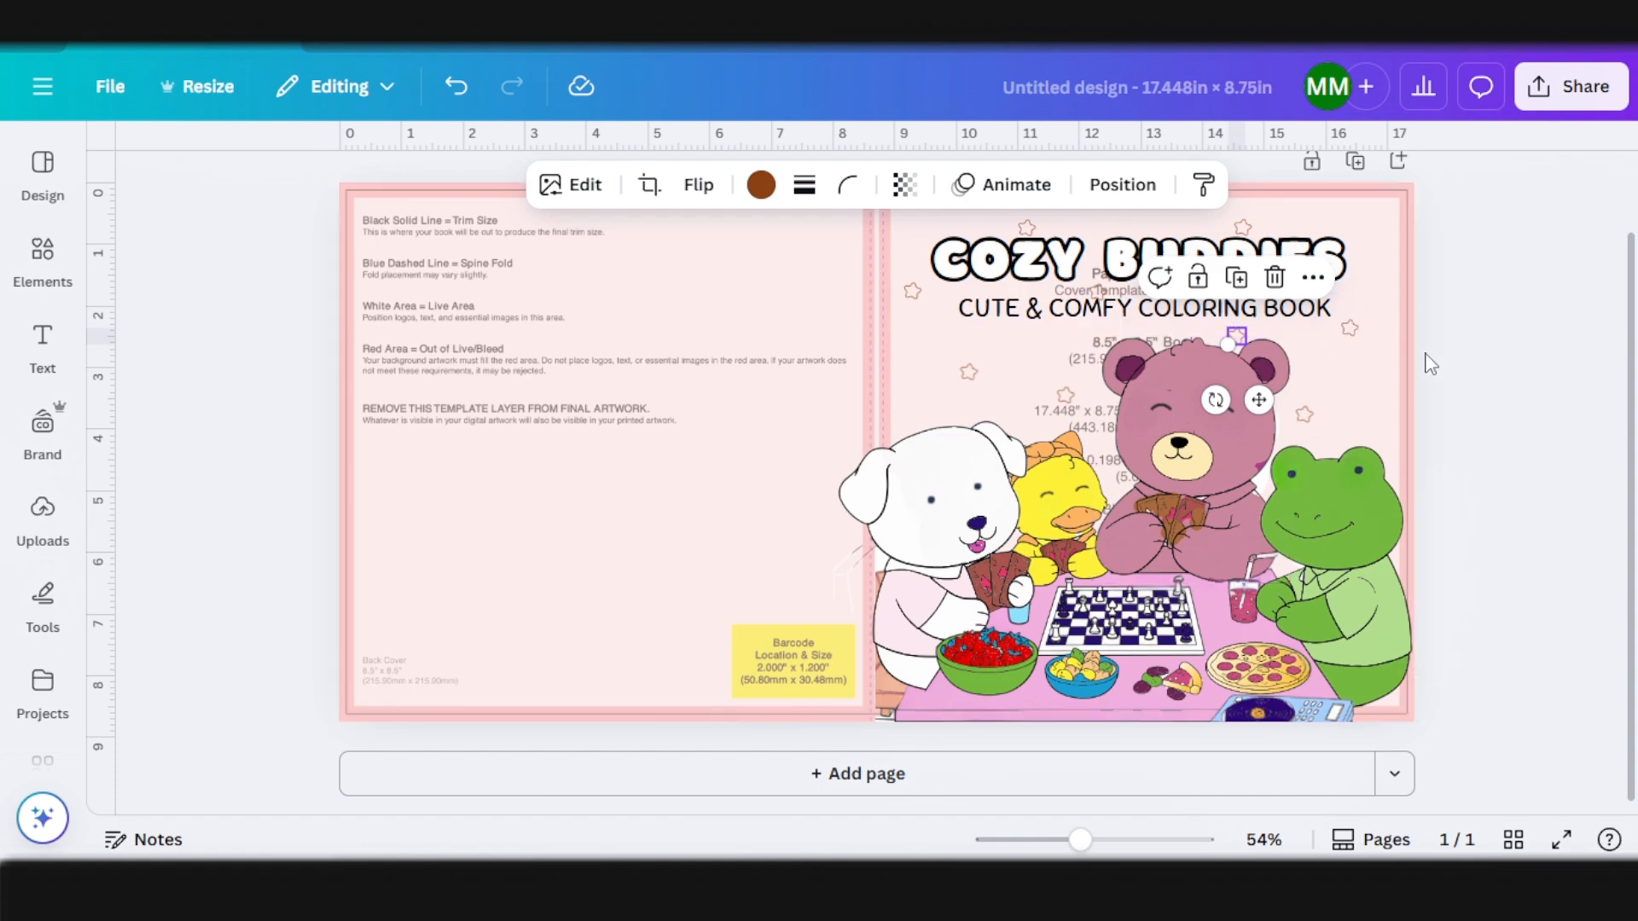
Step: Search the elements for "flower" and add the pink four-petal flower with the yellow center to the cover
{"action": "left_click", "coordinate": [42, 252]}
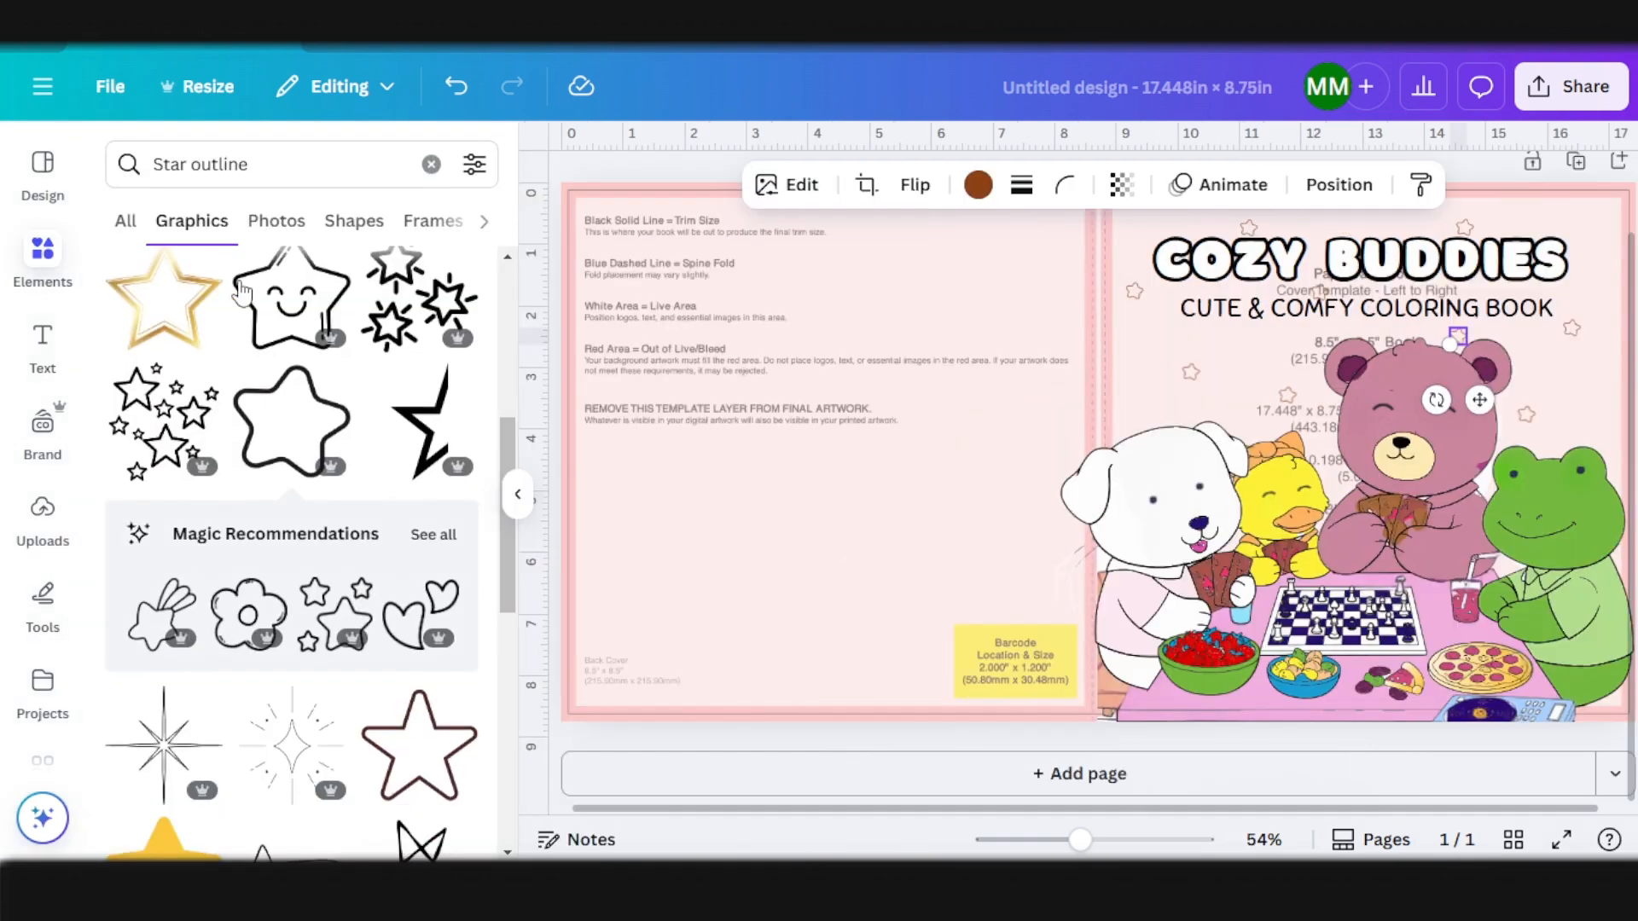
{"action": "left_click", "coordinate": [278, 165]}
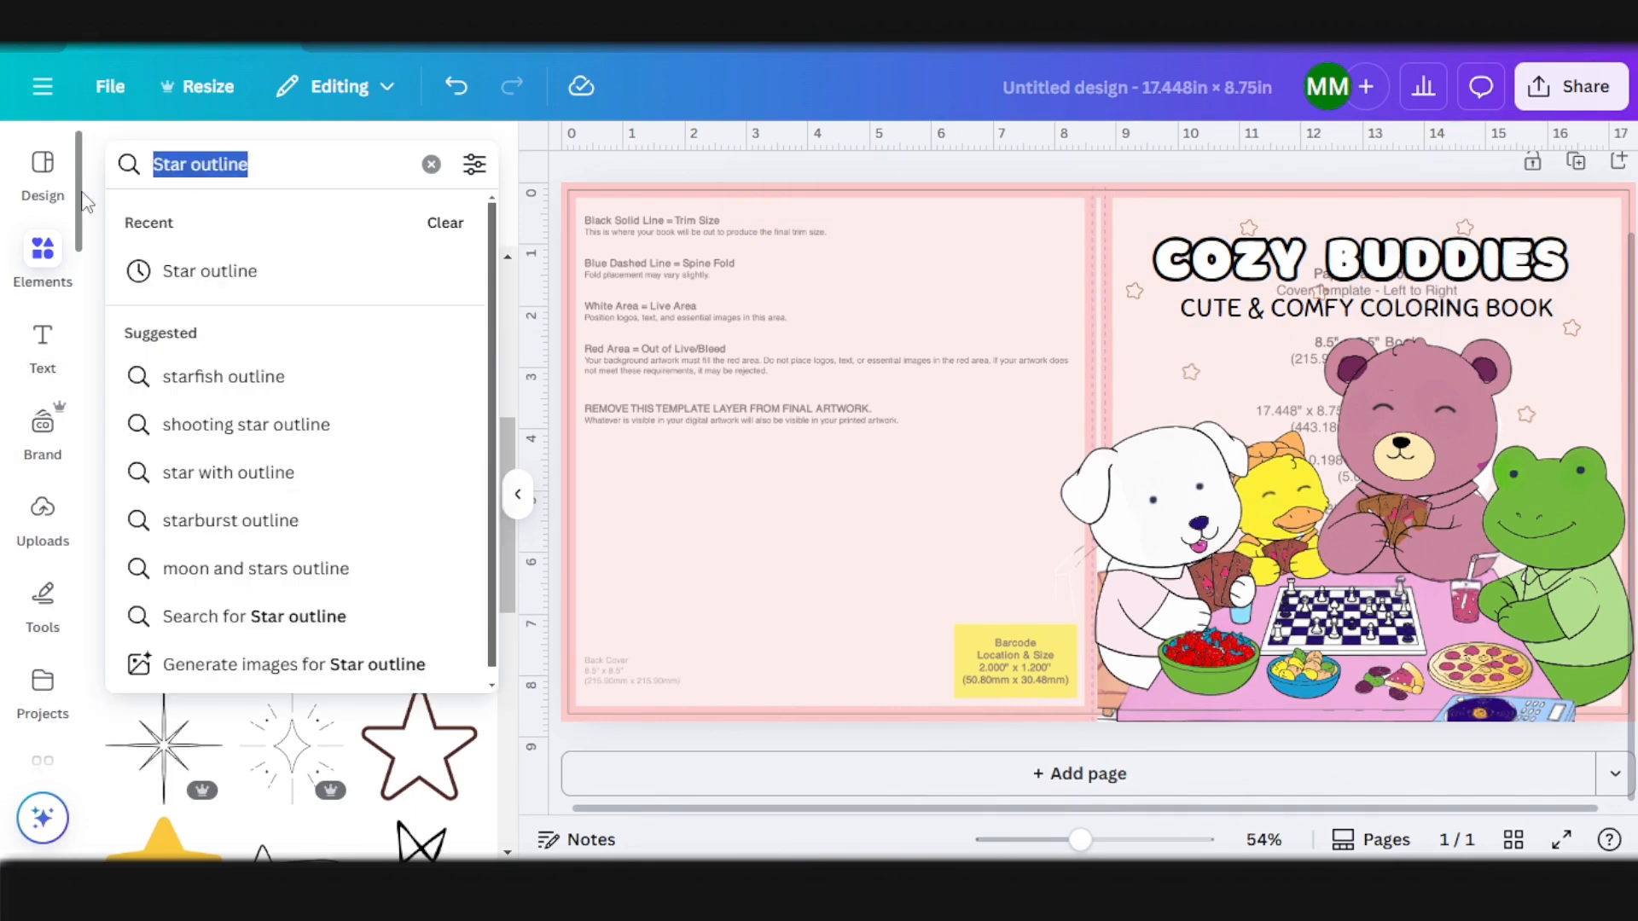
{"action": "type", "text": "flower"}
{"action": "key", "text": "Return"}
{"action": "left_click", "coordinate": [162, 661]}
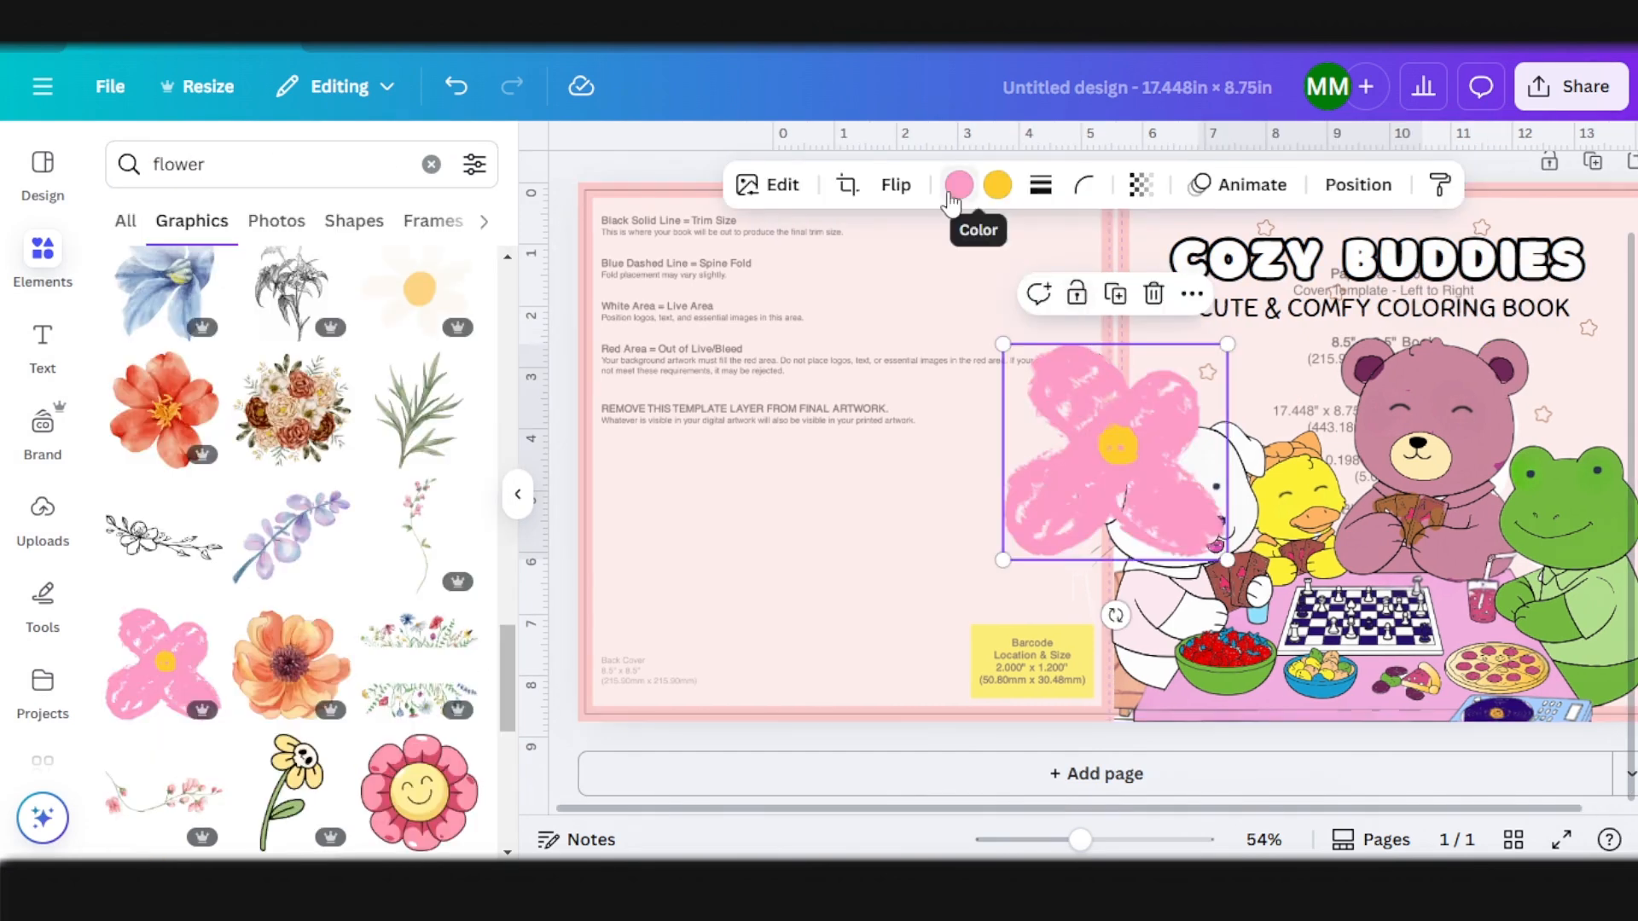
Step: Recolor the flower's petals white, shrink it, and place it on the front cover between the subtitle and the duck
{"action": "left_click", "coordinate": [952, 193]}
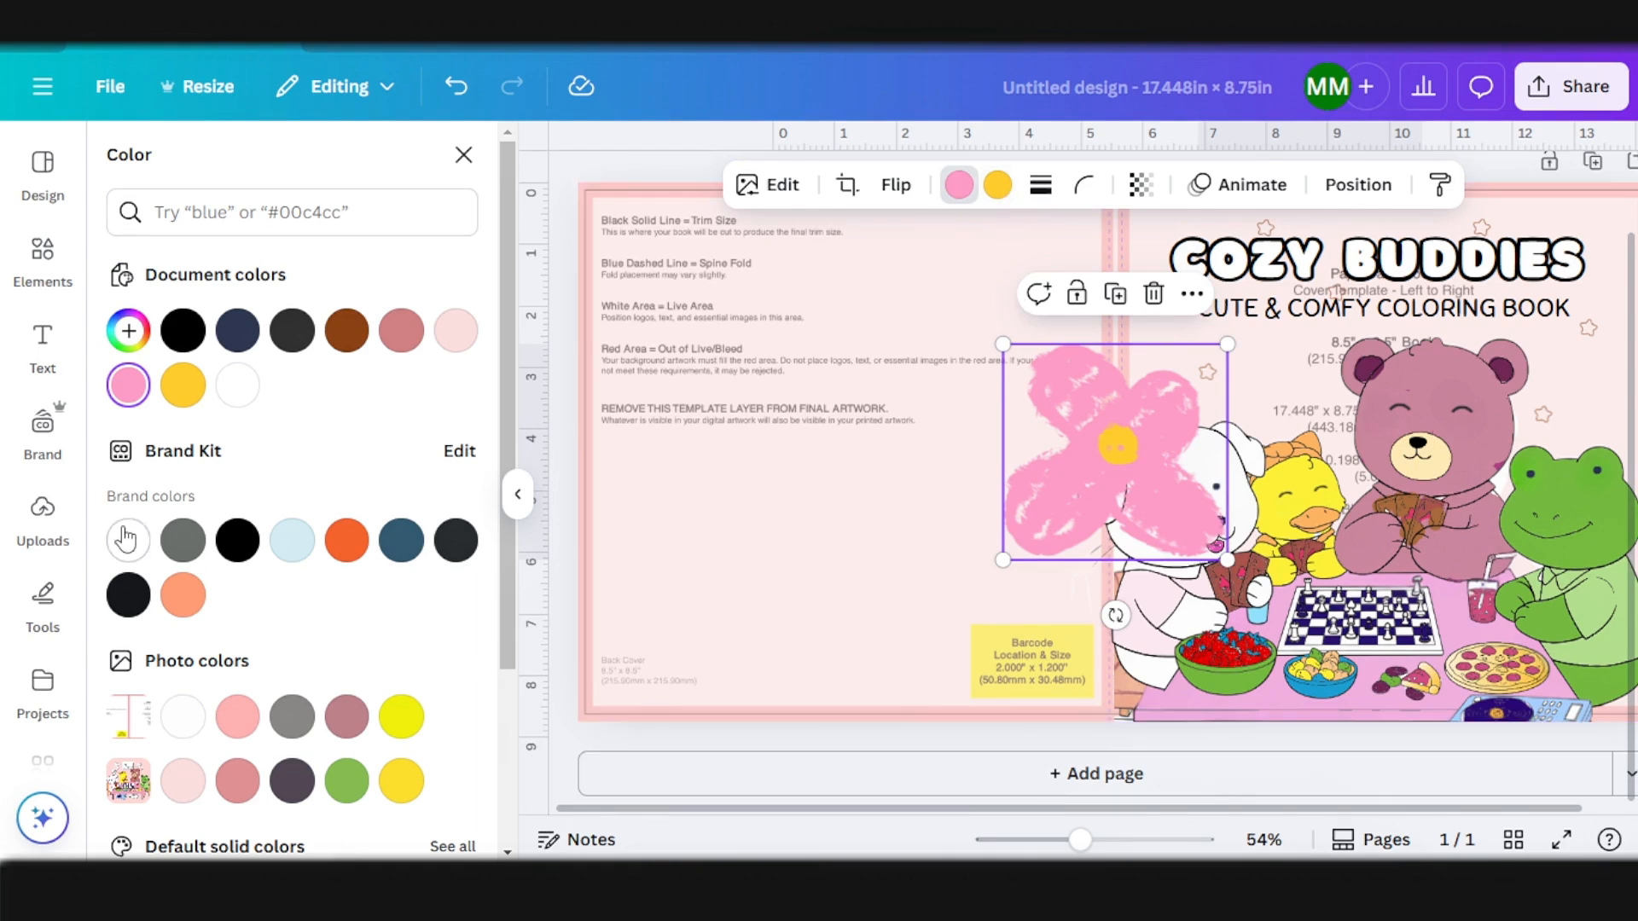
{"action": "left_click", "coordinate": [127, 539]}
{"action": "left_click_drag", "start_coordinate": [1226, 344], "coordinate": [1045, 520]}
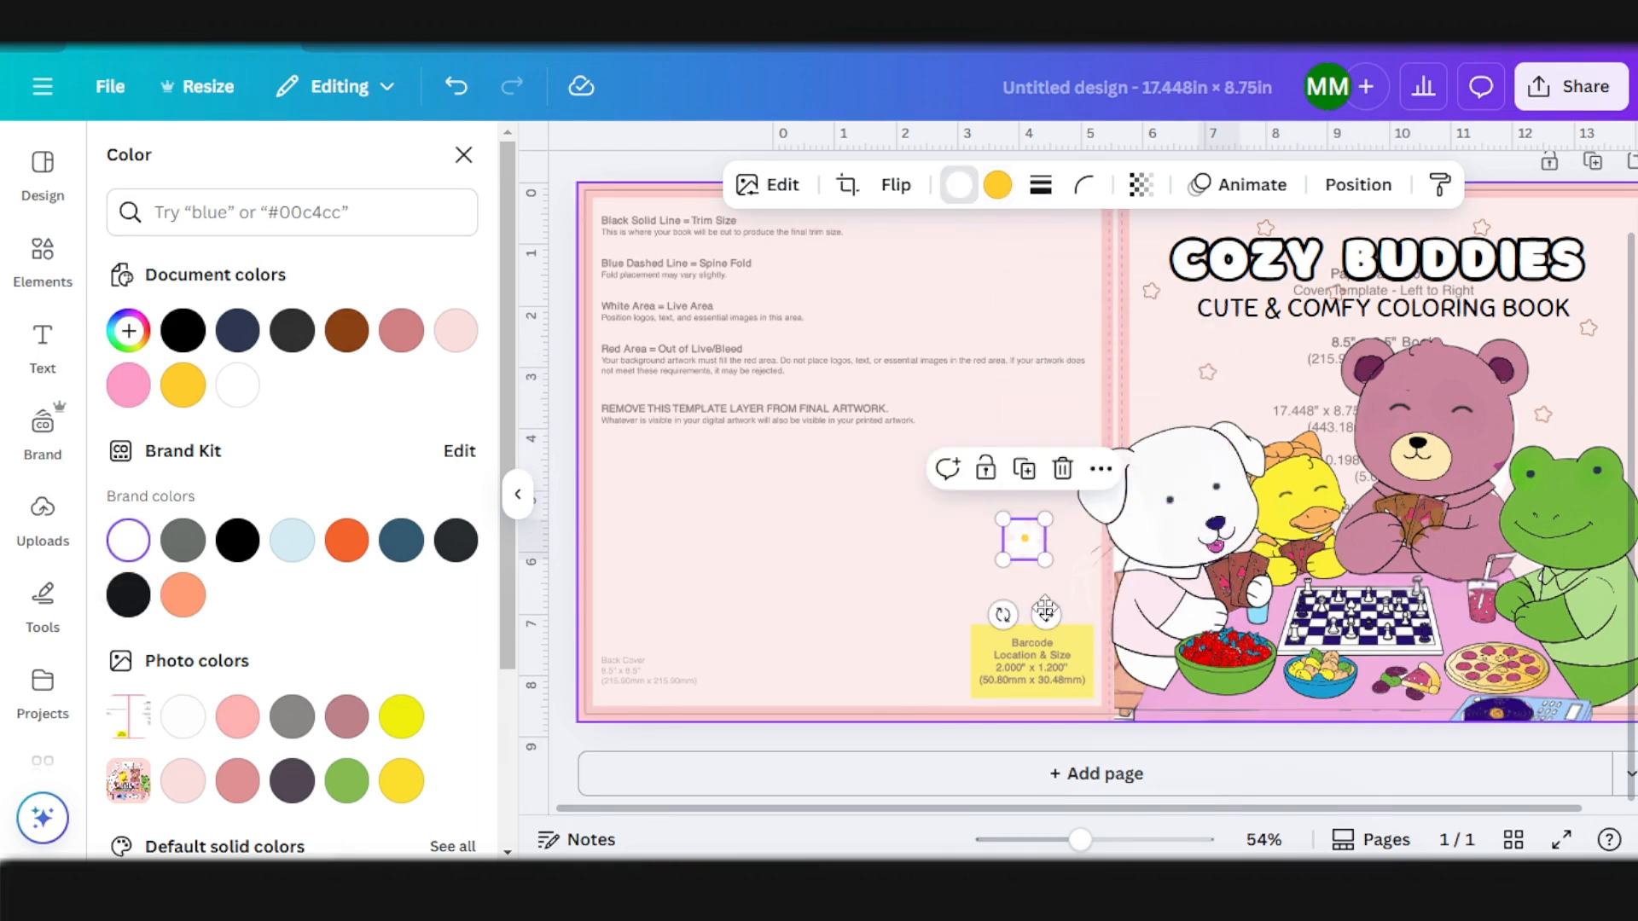
{"action": "left_click_drag", "start_coordinate": [1045, 609], "coordinate": [1341, 425]}
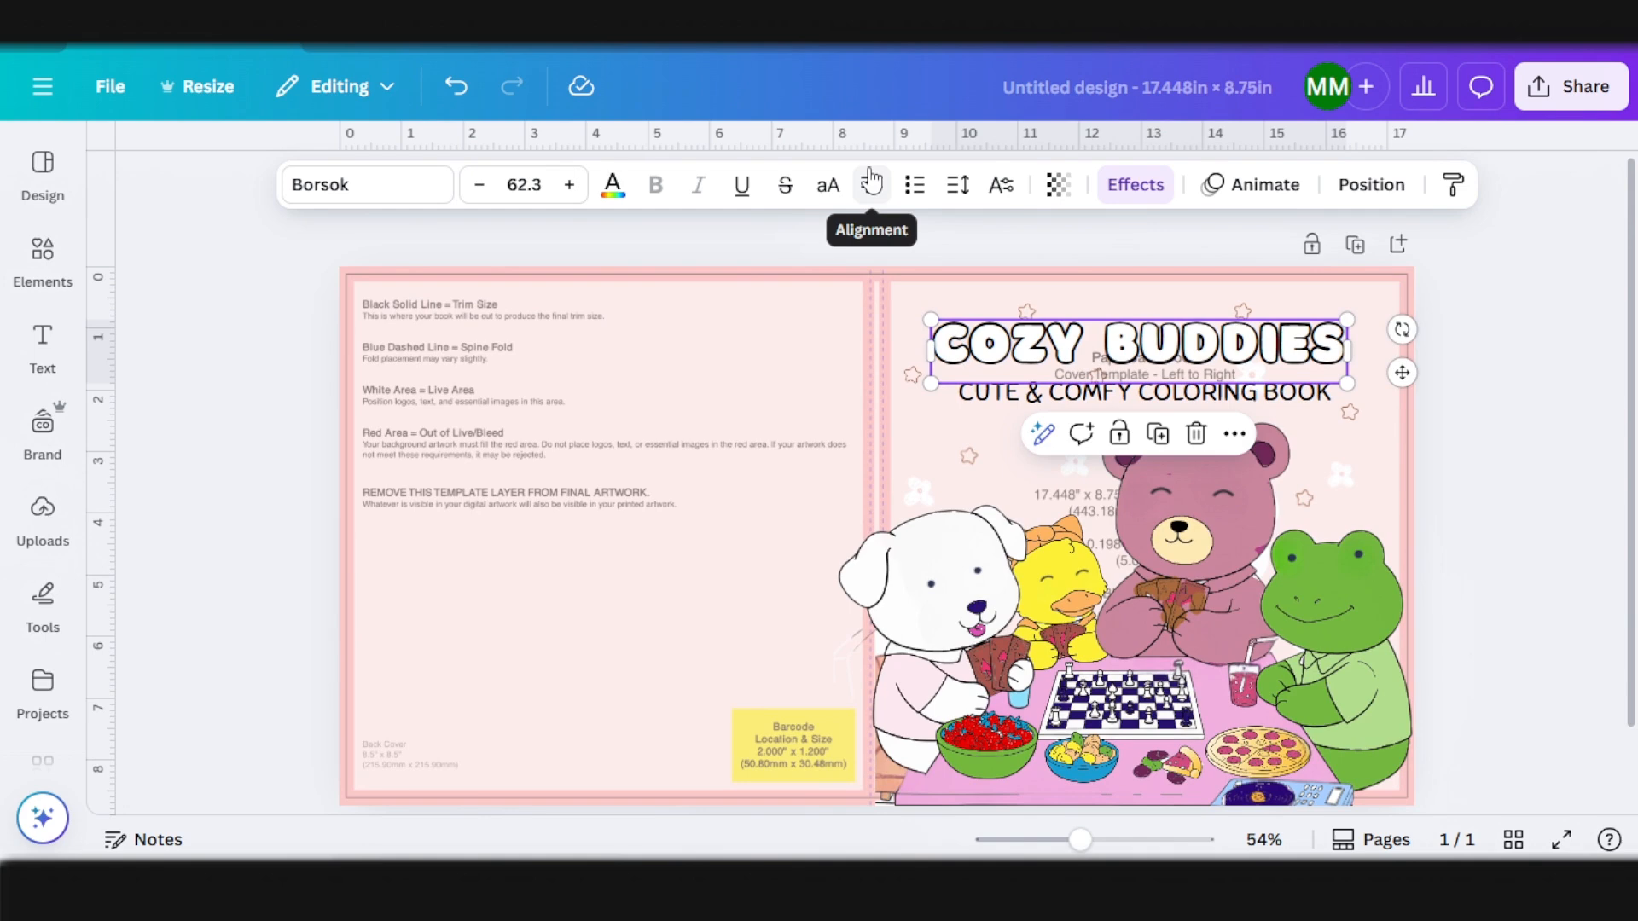
Step: Switch to the COZY BUDDIES interior design and open its download settings with PNG as the file type
{"action": "left_click", "coordinate": [1498, 20]}
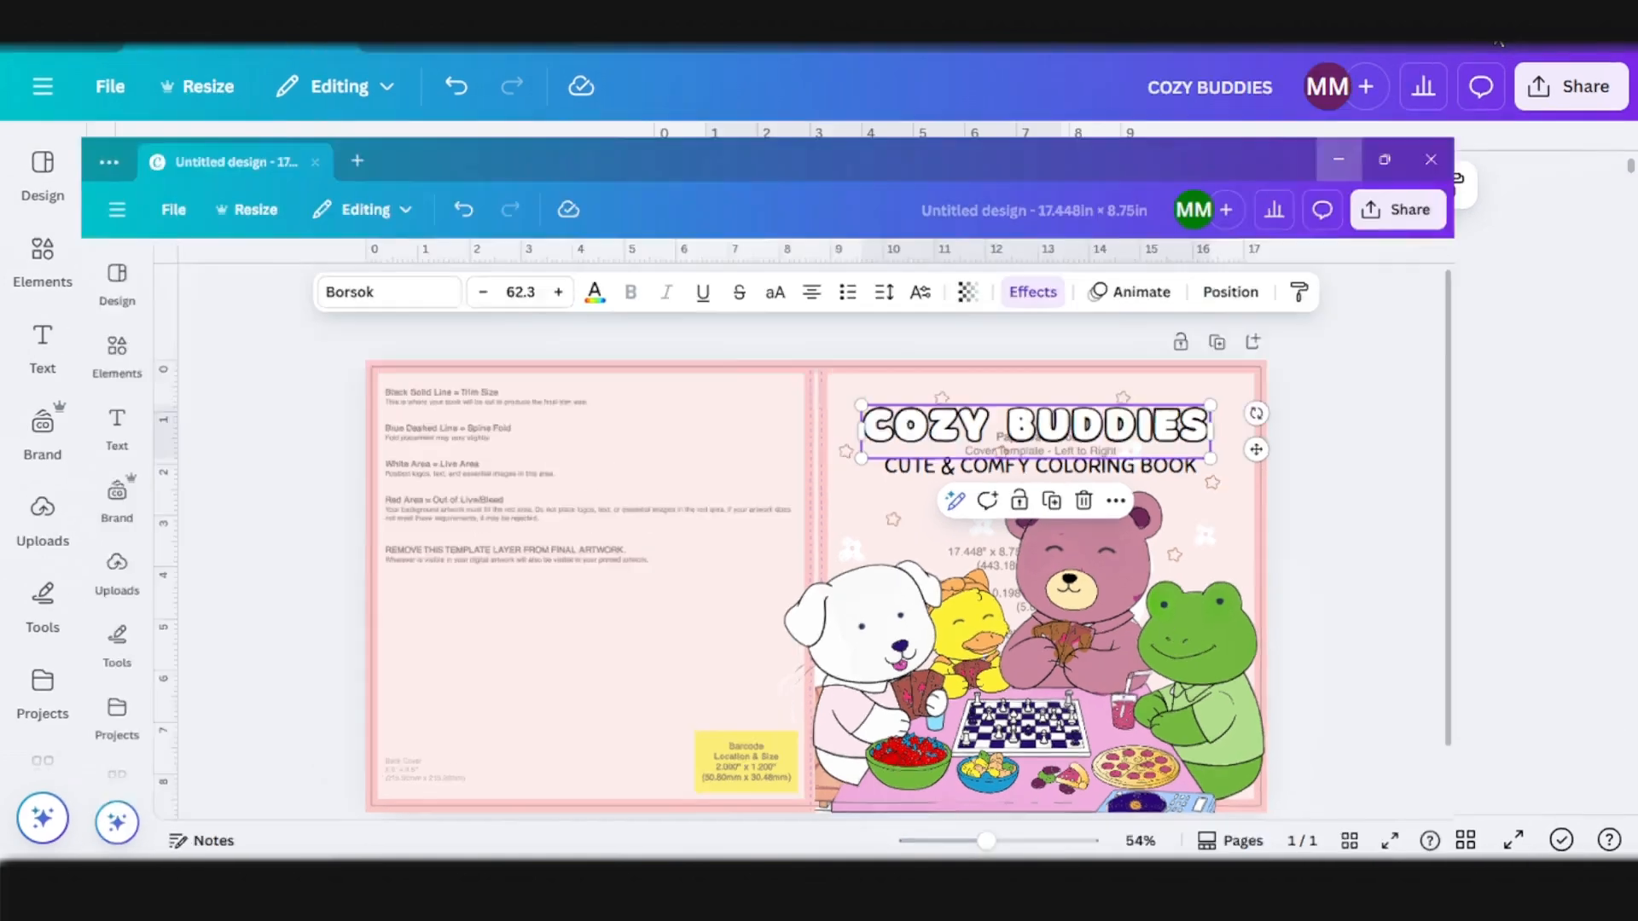
{"action": "scroll", "coordinate": [902, 409], "scroll_direction": "down", "scroll_amount": 1}
{"action": "scroll", "coordinate": [904, 406], "scroll_direction": "up", "scroll_amount": 1}
{"action": "scroll", "coordinate": [901, 407], "scroll_direction": "down", "scroll_amount": 12}
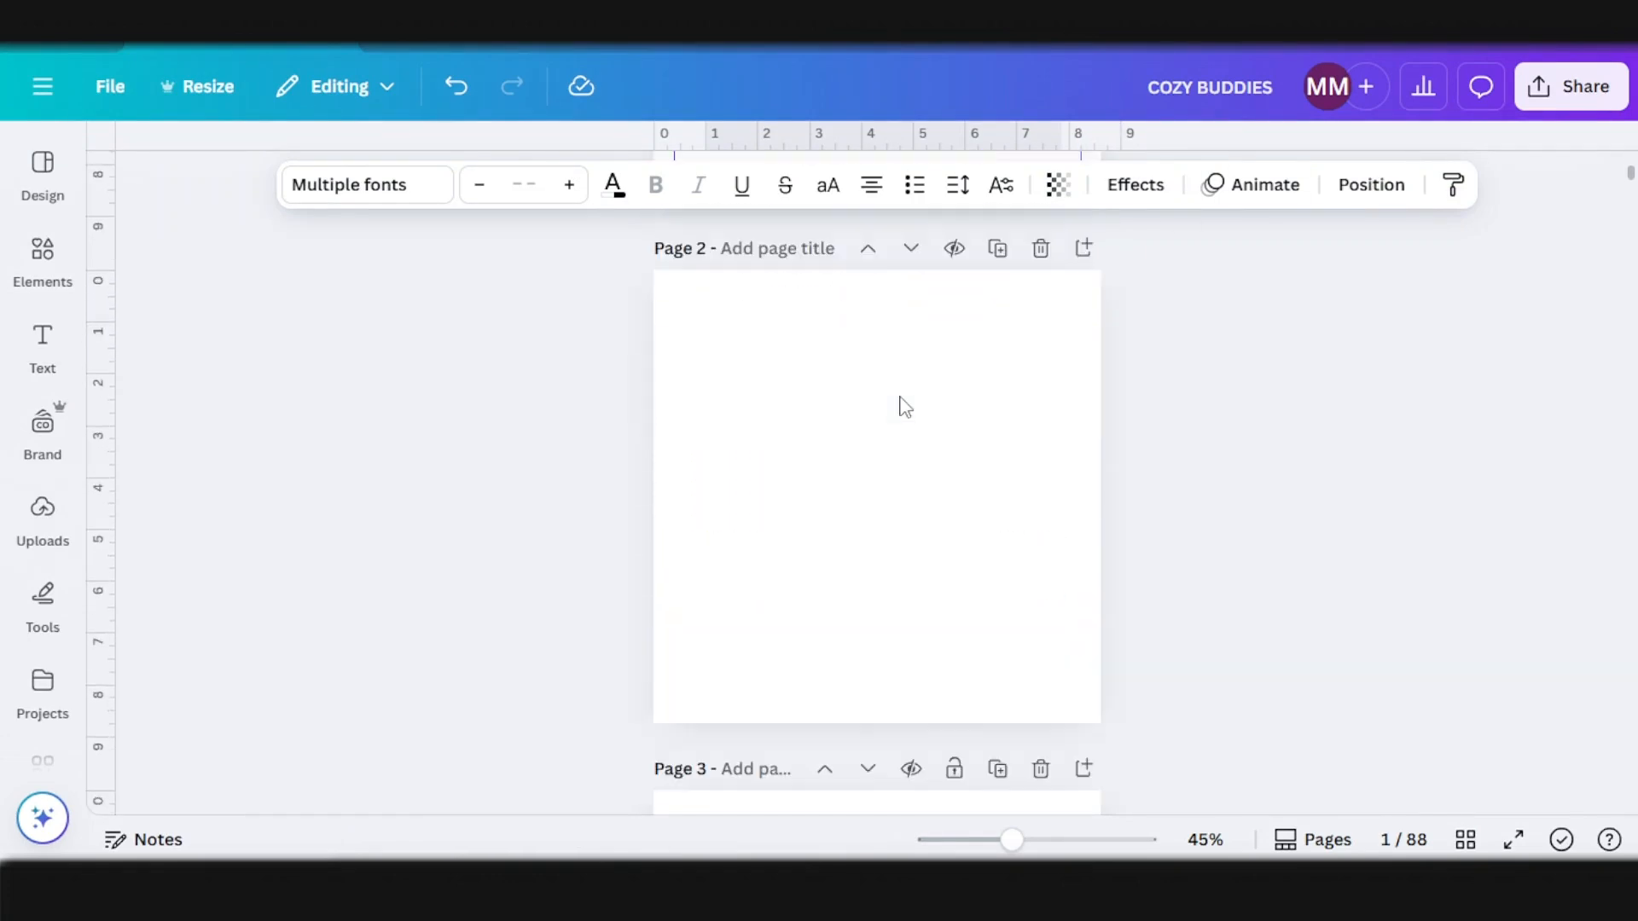
{"action": "left_click", "coordinate": [1544, 72]}
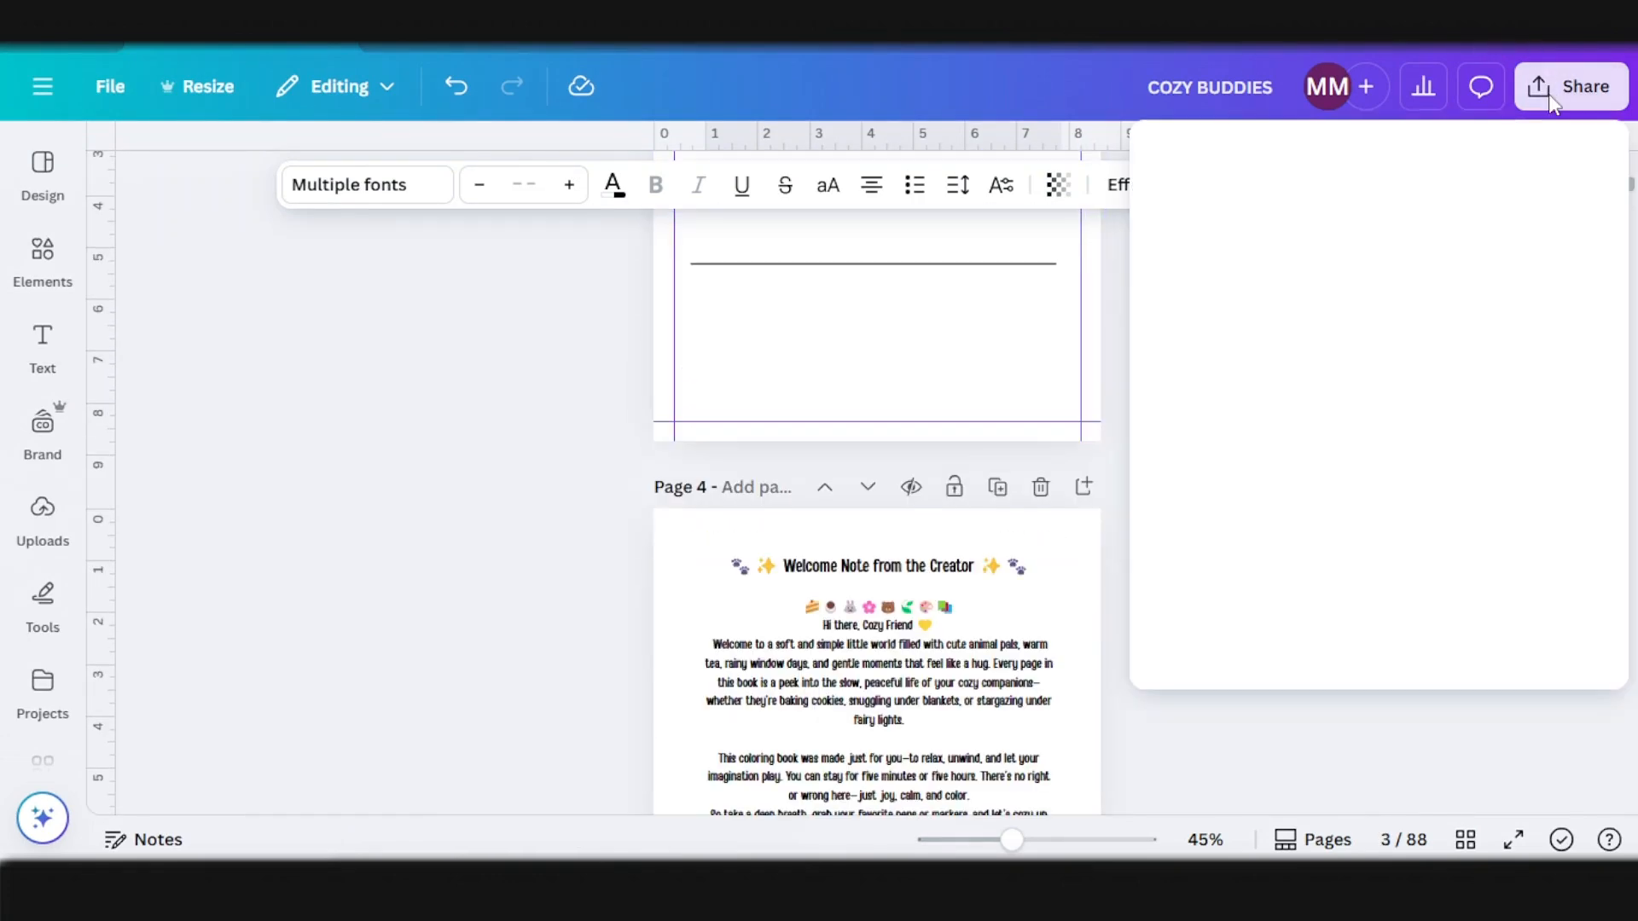
{"action": "left_click", "coordinate": [1203, 583]}
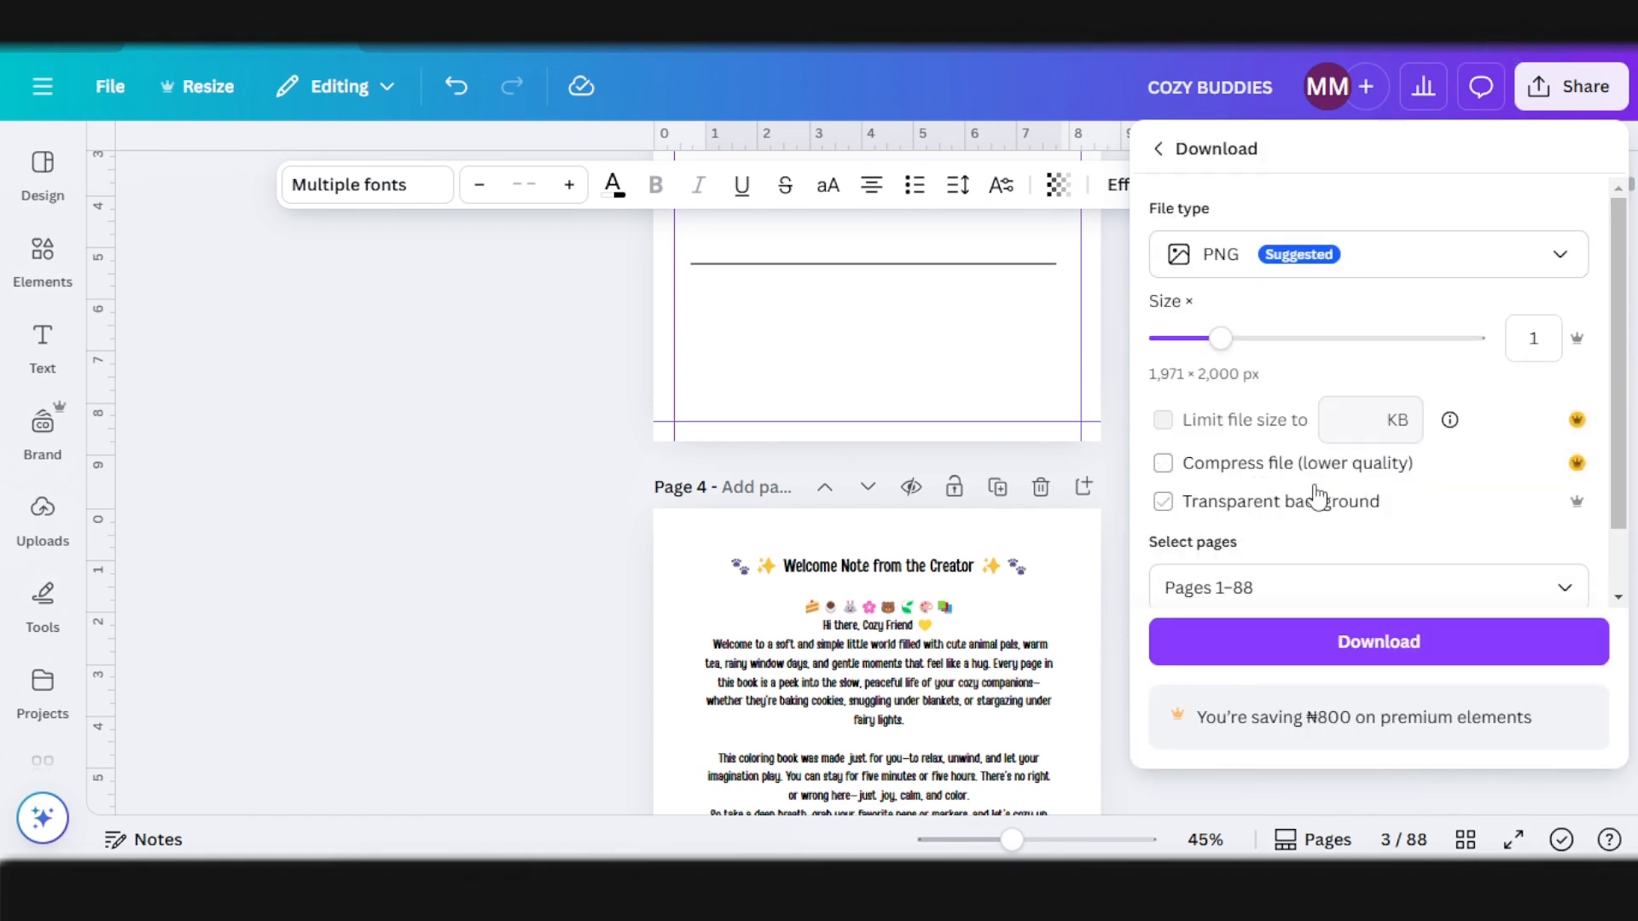
Step: Clear the selection of all 88 pages for the PNG download and go through the page list for individual pages
{"action": "scroll", "coordinate": [1317, 499], "scroll_direction": "down", "scroll_amount": 1}
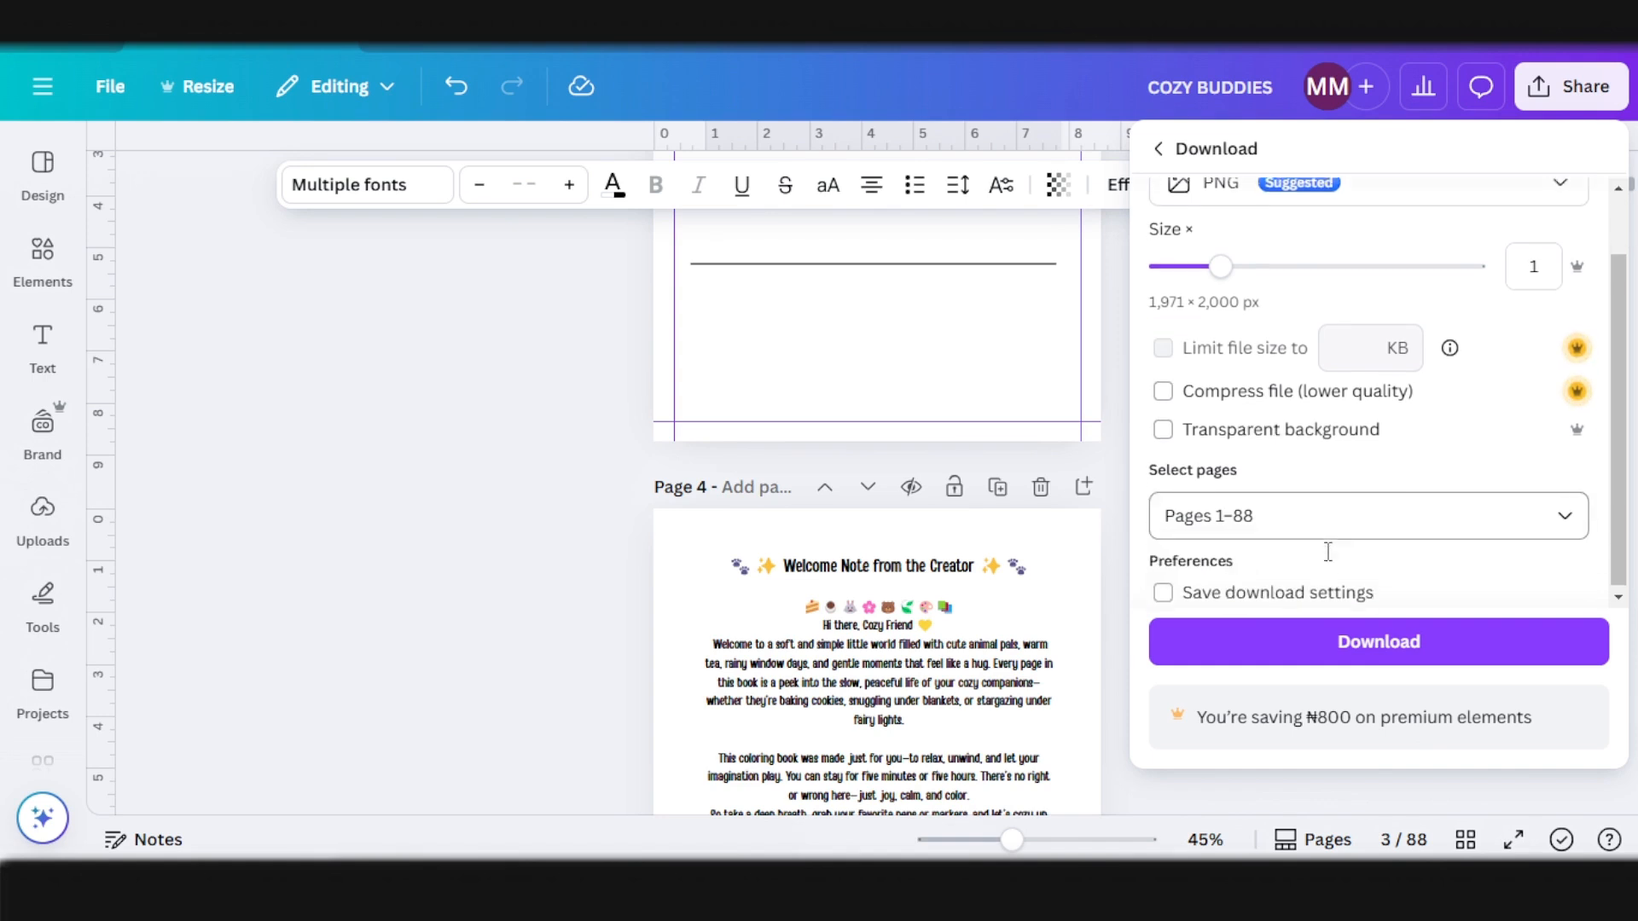
{"action": "left_click", "coordinate": [1264, 522]}
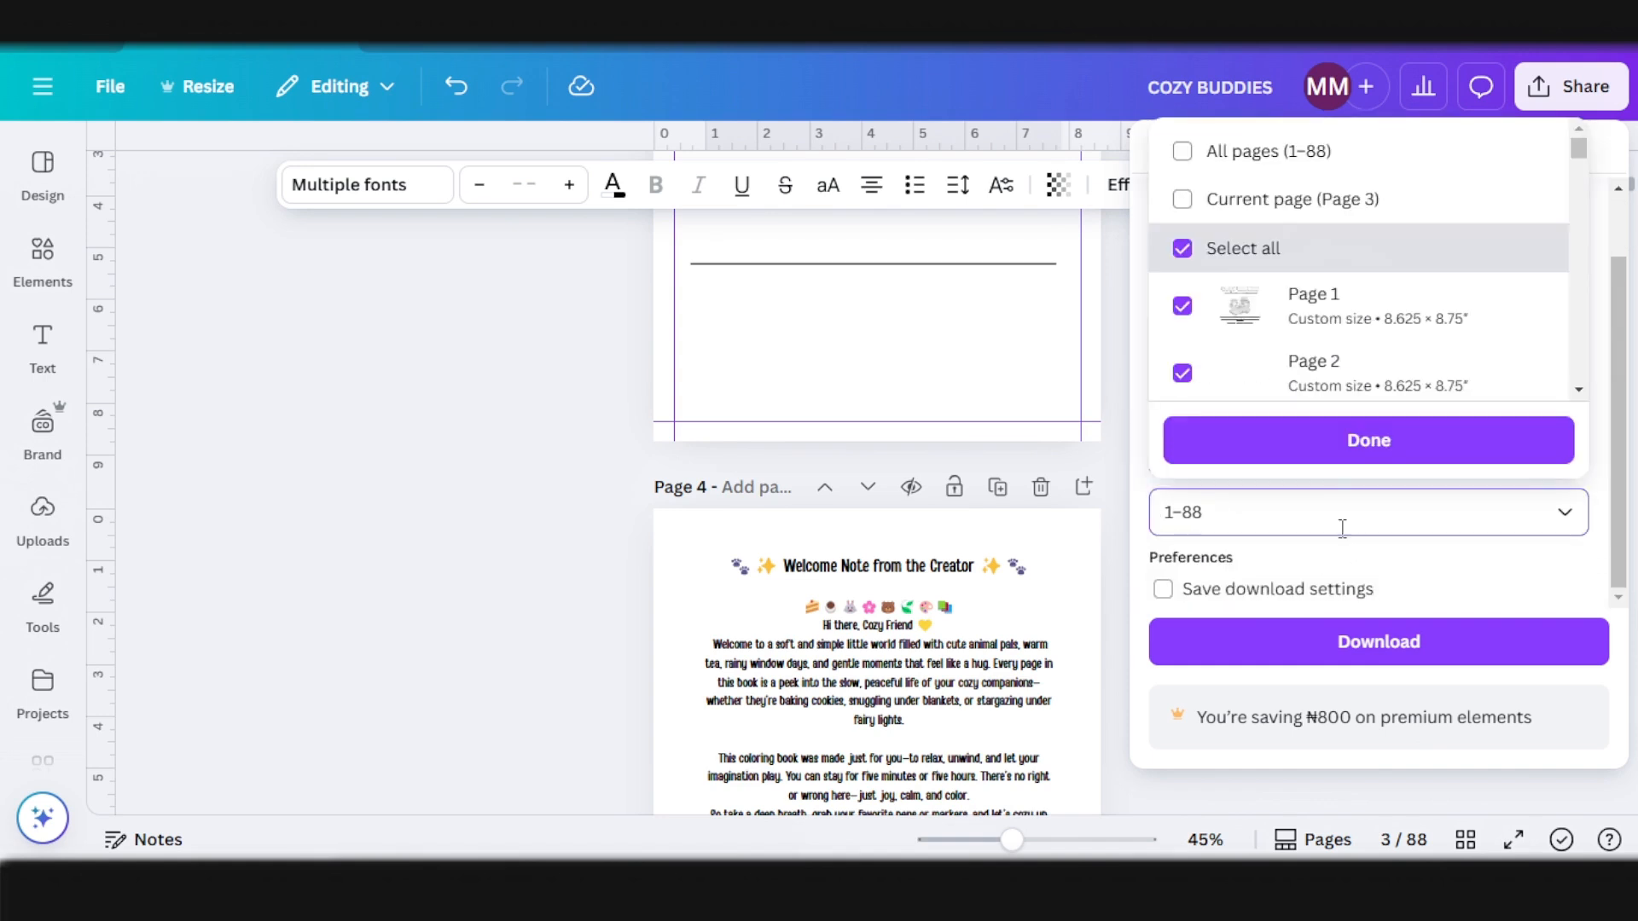
{"action": "left_click", "coordinate": [1207, 249]}
{"action": "scroll", "coordinate": [1225, 311], "scroll_direction": "down", "scroll_amount": 5}
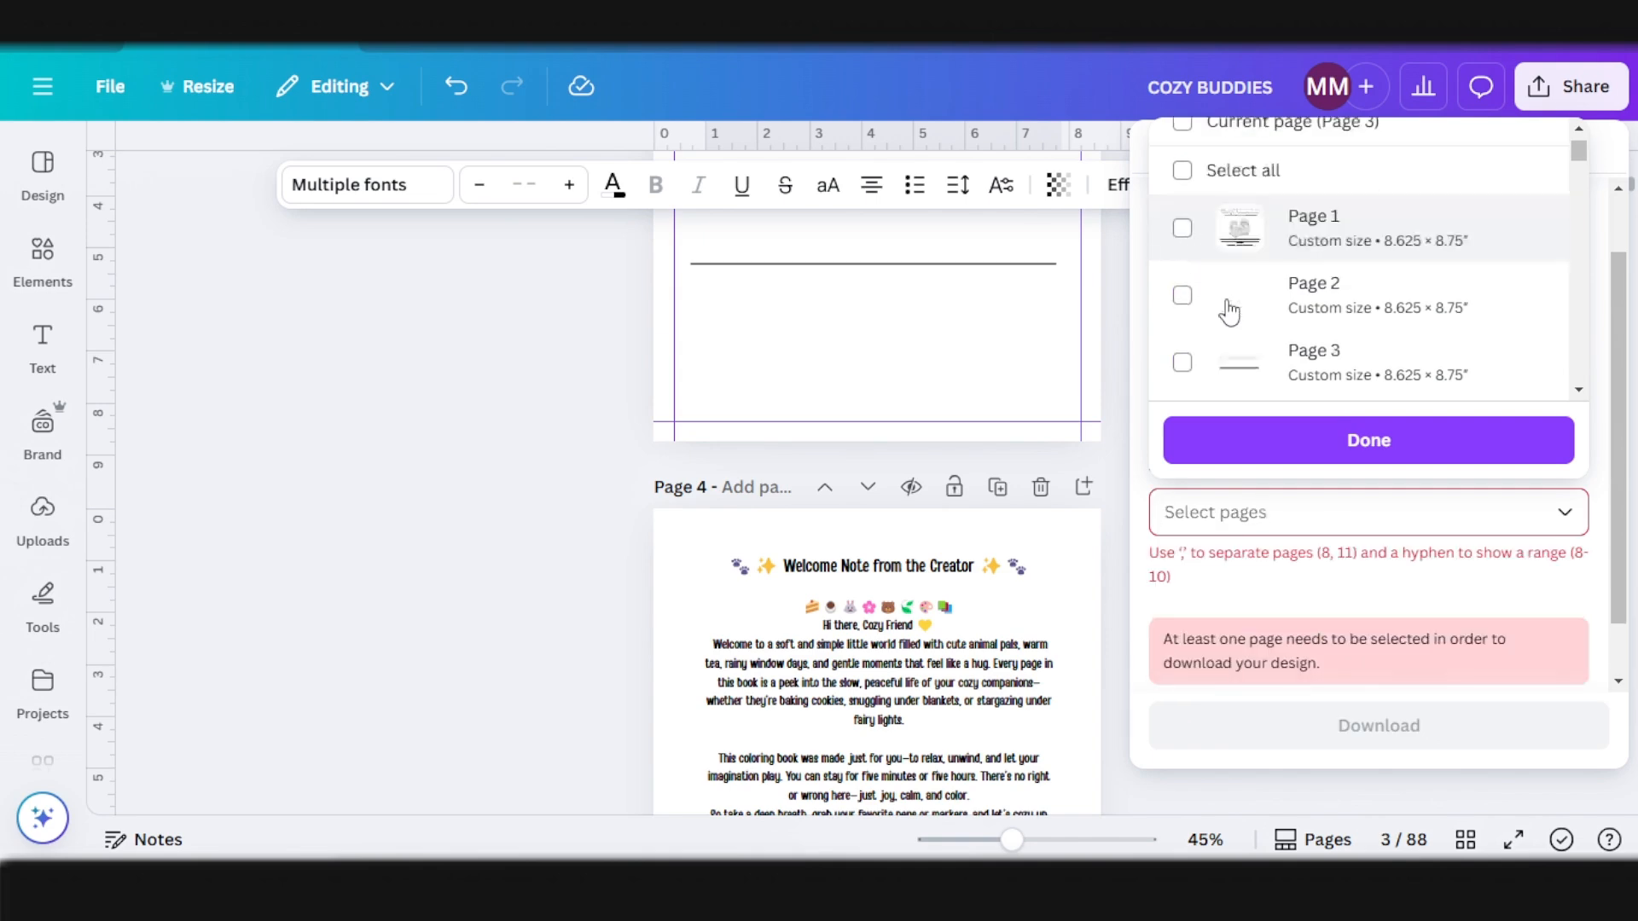
{"action": "scroll", "coordinate": [1250, 290], "scroll_direction": "down", "scroll_amount": 2}
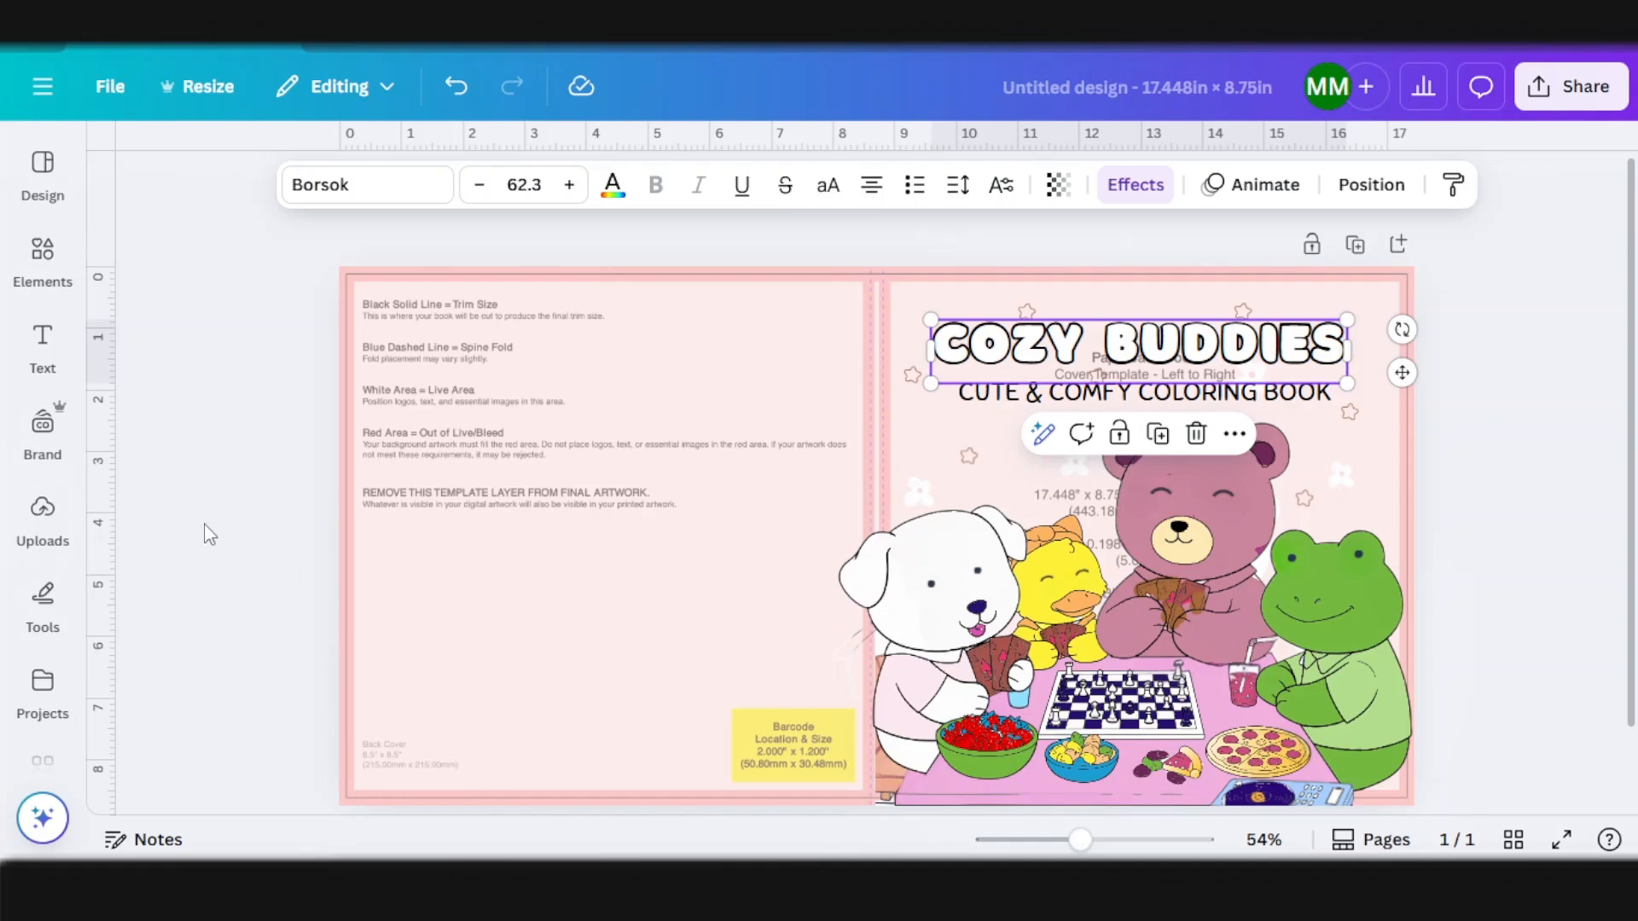
Step: Place the uploaded cat-and-dog tea page large on the cover design's back cover, with the frog-and-duck market page small beside it
{"action": "left_click", "coordinate": [43, 423]}
{"action": "left_click", "coordinate": [38, 536]}
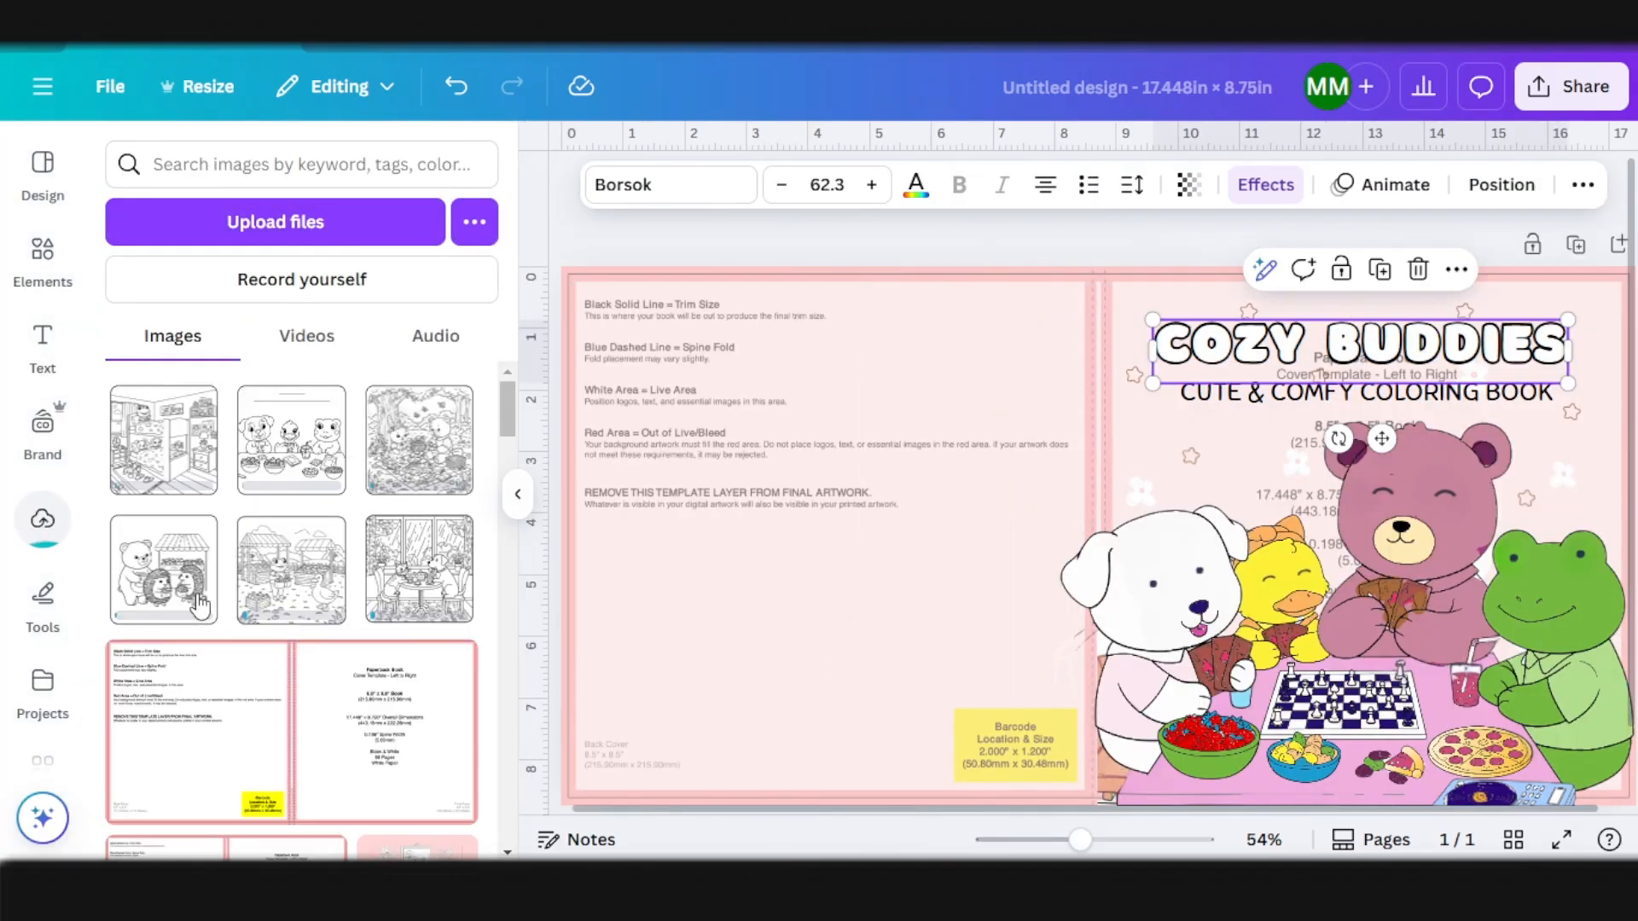
{"action": "left_click", "coordinate": [437, 614]}
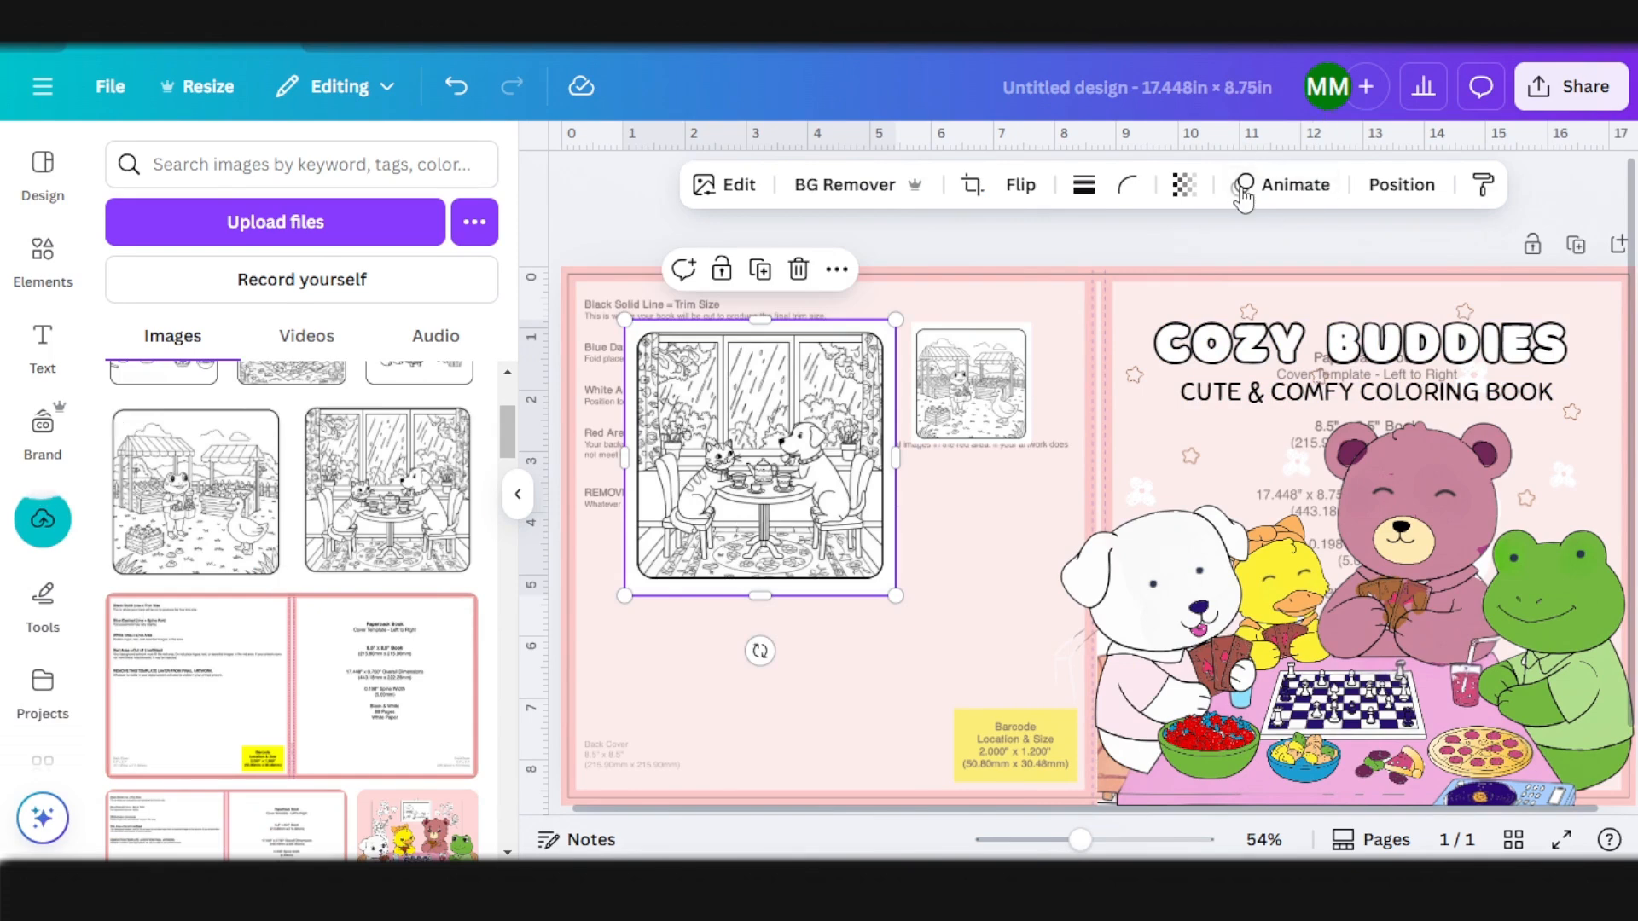
{"action": "left_click", "coordinate": [971, 345]}
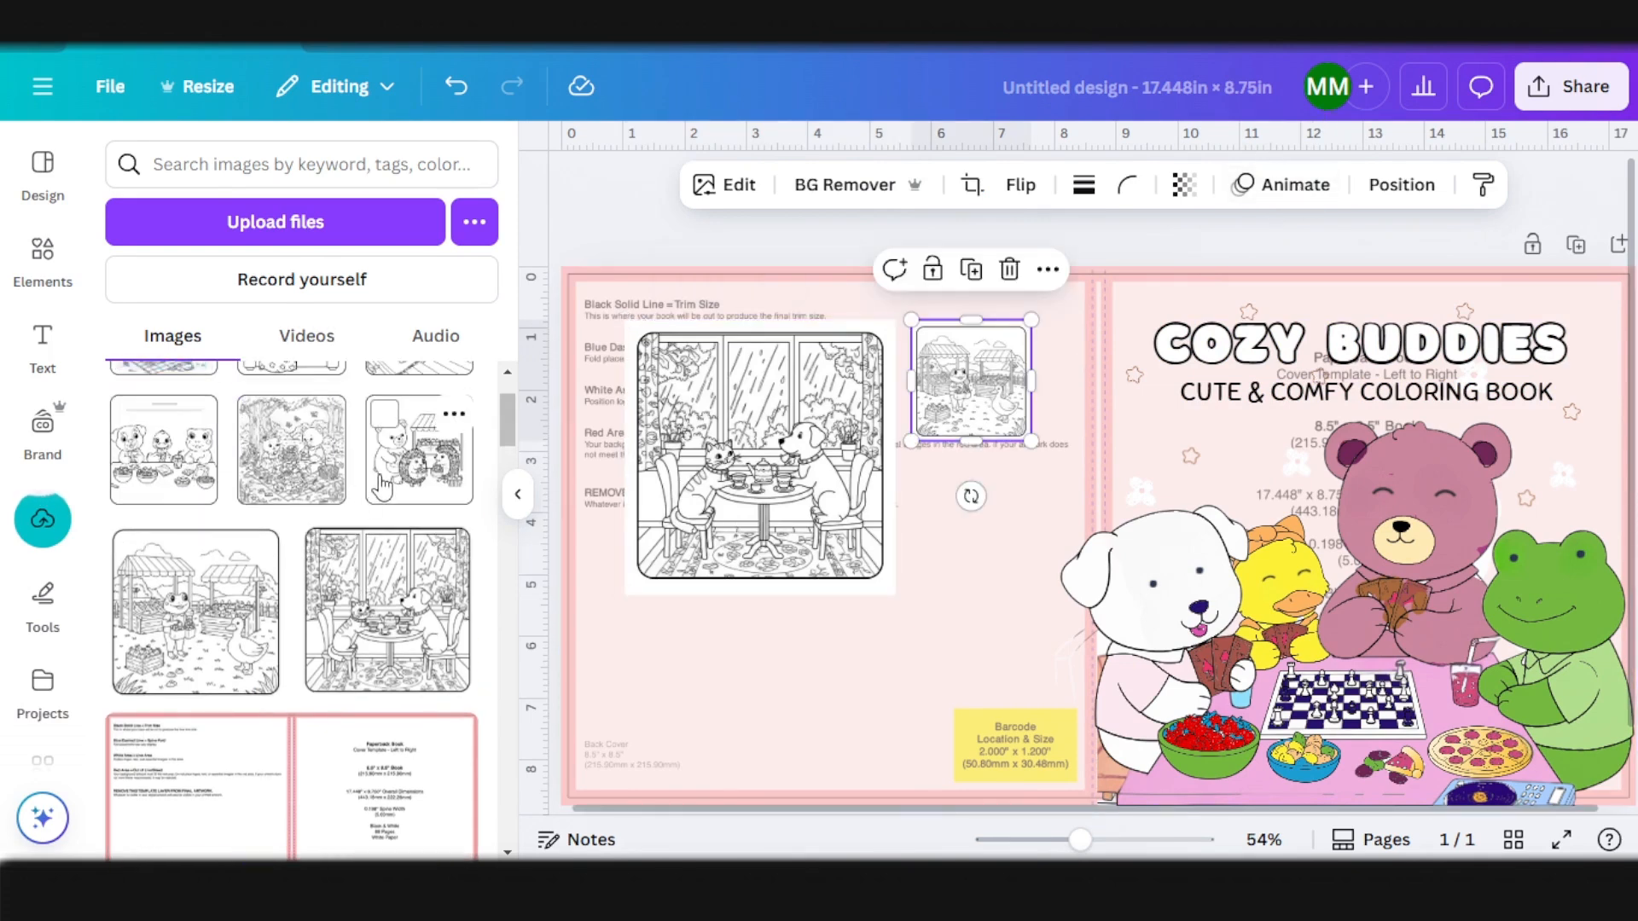
Step: Add the bear-and-hedgehogs page beside the tea page on the back cover and stack the market page directly below it
{"action": "left_click_drag", "start_coordinate": [402, 475], "coordinate": [1002, 378]}
{"action": "mouse_move", "coordinate": [1035, 446]}
{"action": "left_mouse_down"}
{"action": "mouse_move", "coordinate": [1016, 432]}
{"action": "mouse_move", "coordinate": [1030, 435]}
{"action": "left_mouse_up"}
{"action": "left_click_drag", "start_coordinate": [973, 376], "coordinate": [972, 512]}
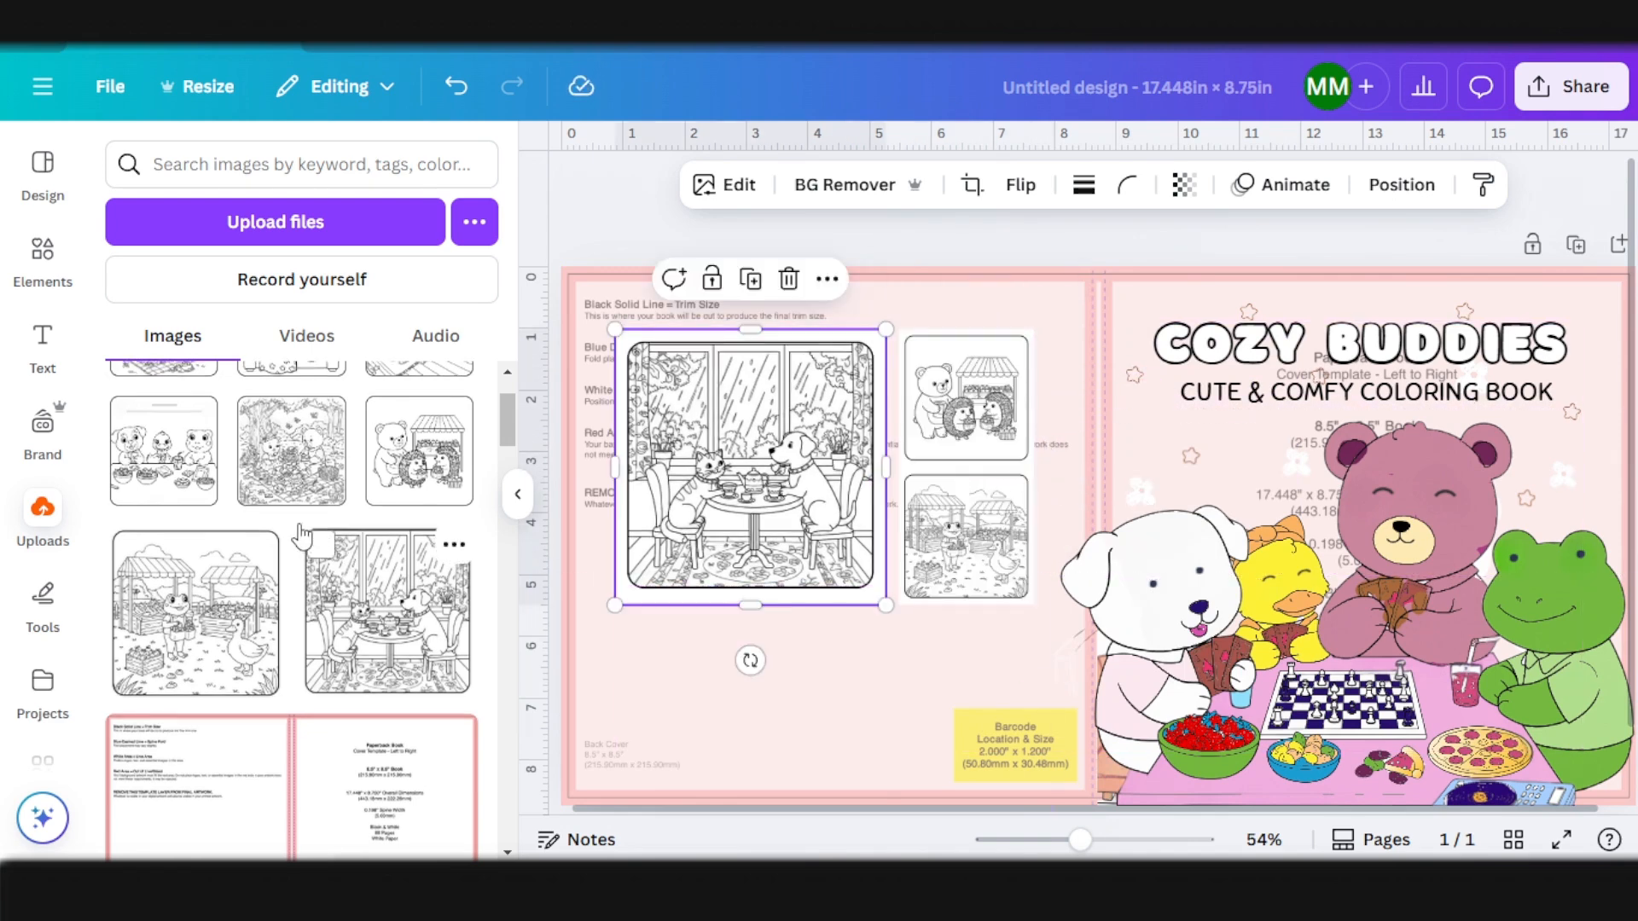
{"action": "scroll", "coordinate": [300, 535], "scroll_direction": "up", "scroll_amount": 2}
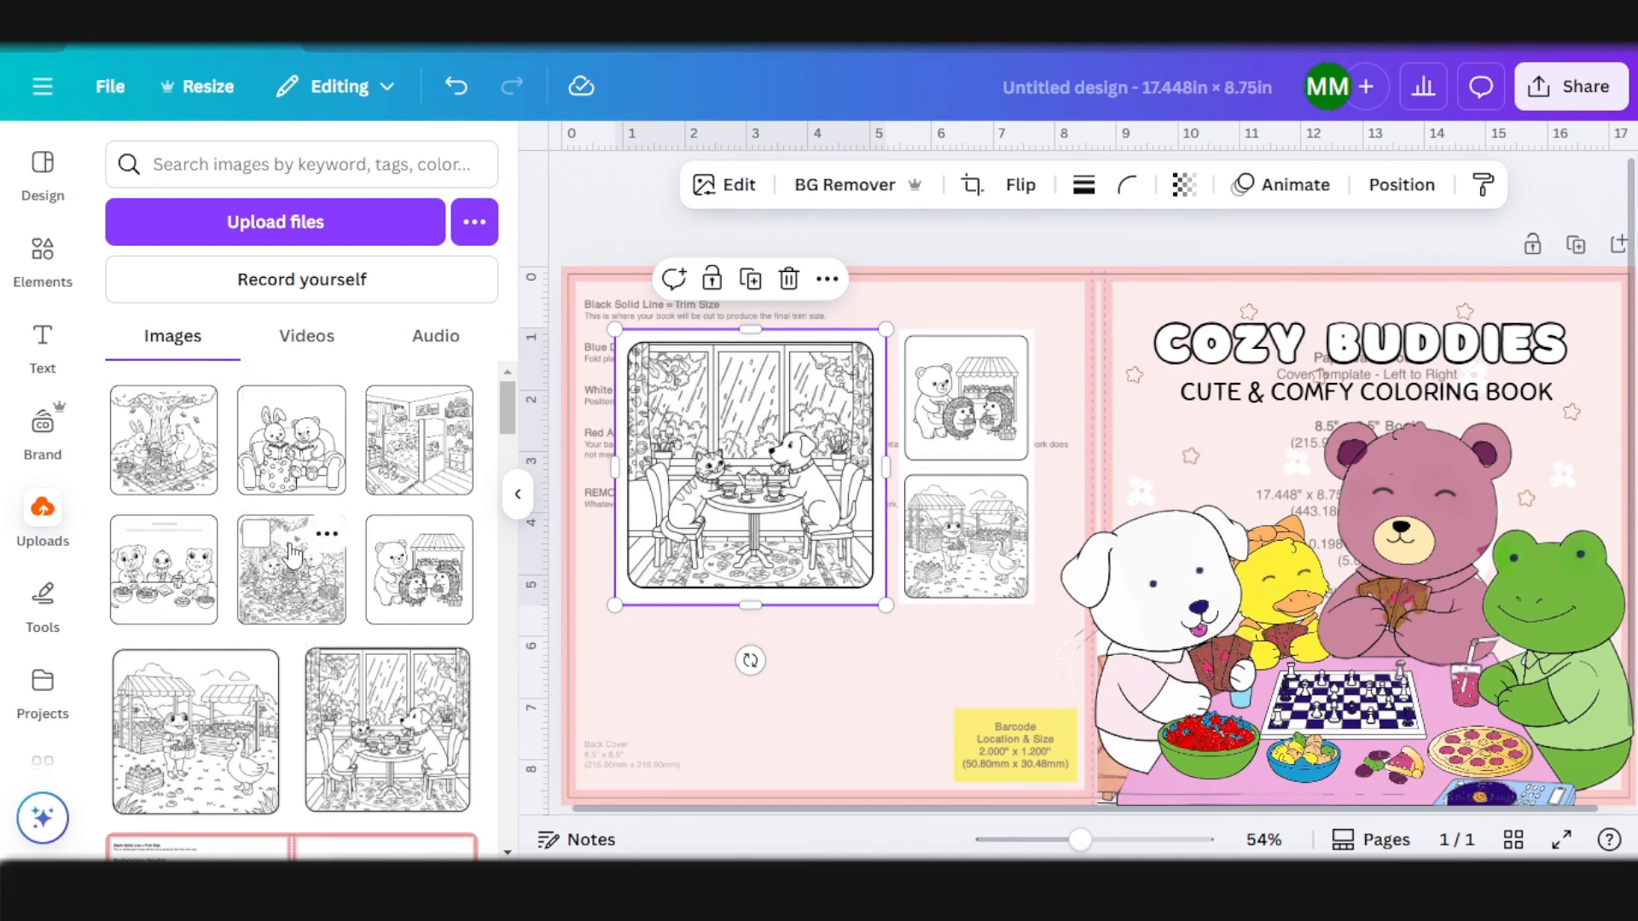
Step: Add the picnic, three-animals and bunk-bed bedroom pages as a row of small images below the tea and market pages on the back cover
{"action": "left_click_drag", "start_coordinate": [299, 563], "coordinate": [1032, 563]}
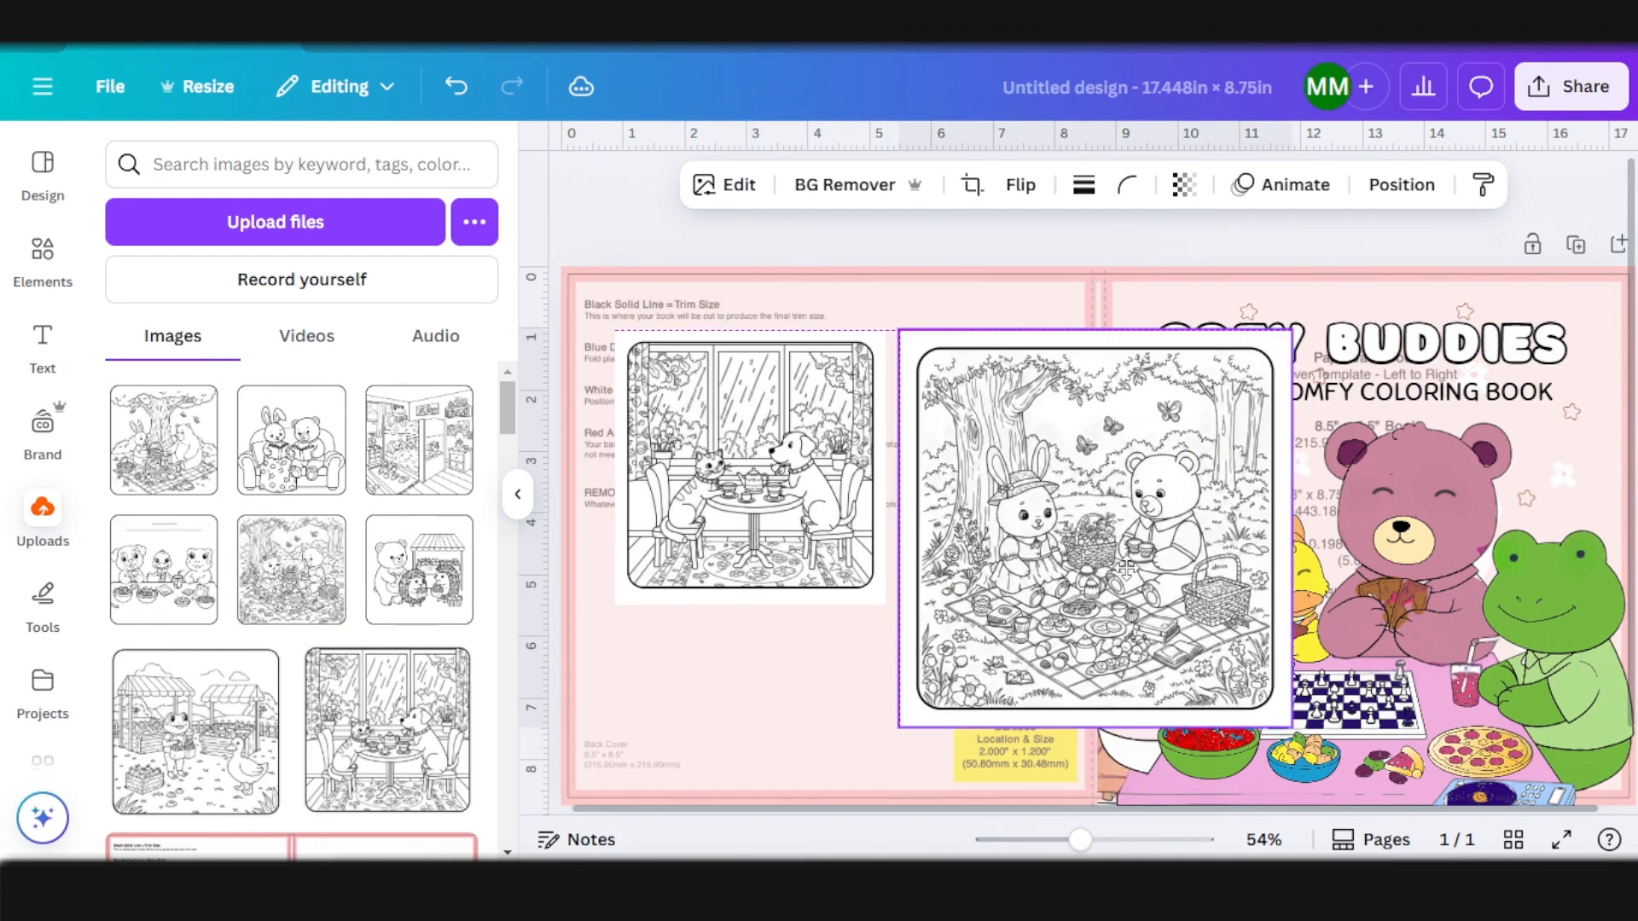
{"action": "left_click_drag", "start_coordinate": [1292, 726], "coordinate": [1080, 440]}
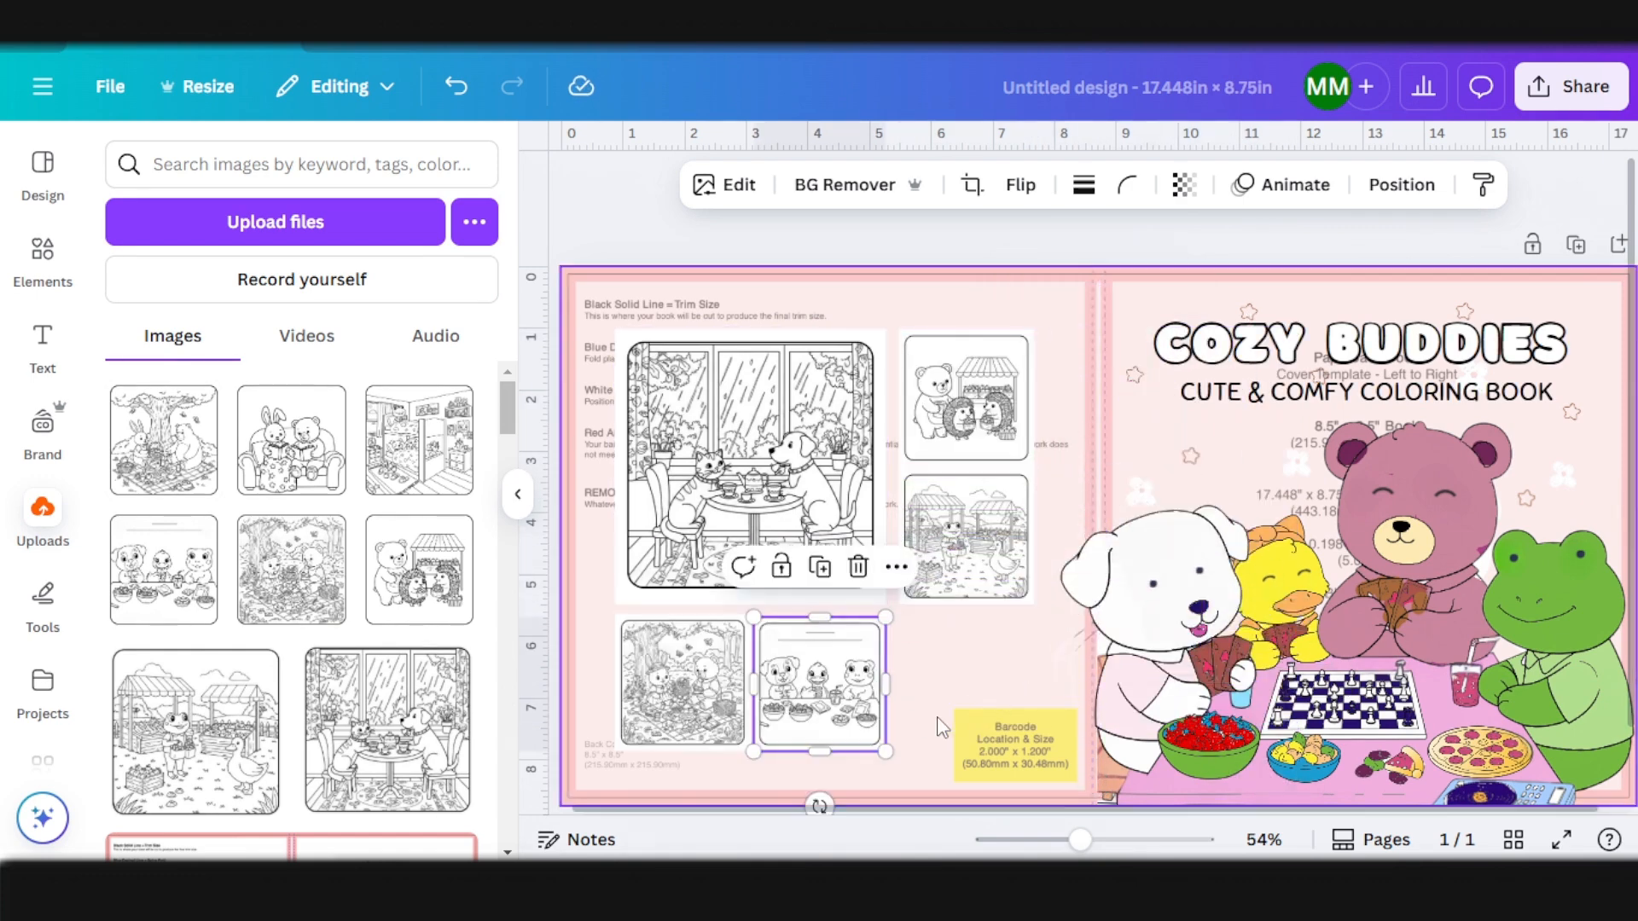
{"action": "left_click", "coordinate": [410, 439]}
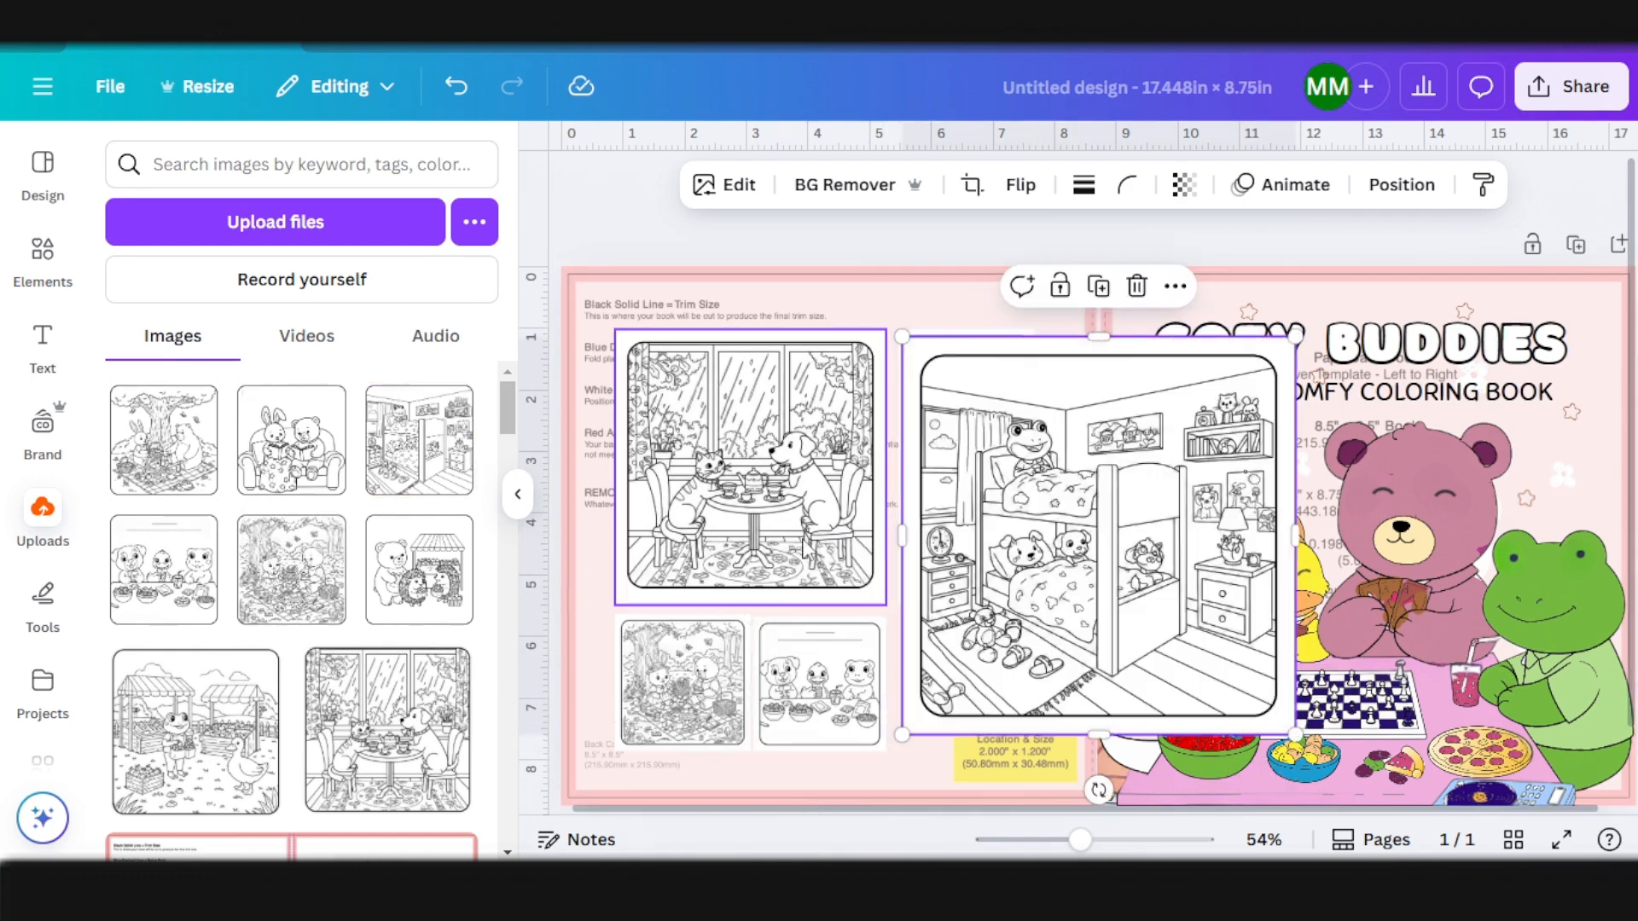
{"action": "left_click_drag", "start_coordinate": [1292, 710], "coordinate": [1017, 465]}
{"action": "left_click_drag", "start_coordinate": [1000, 388], "coordinate": [995, 672]}
{"action": "scroll", "coordinate": [1015, 580], "scroll_direction": "down", "scroll_amount": 1}
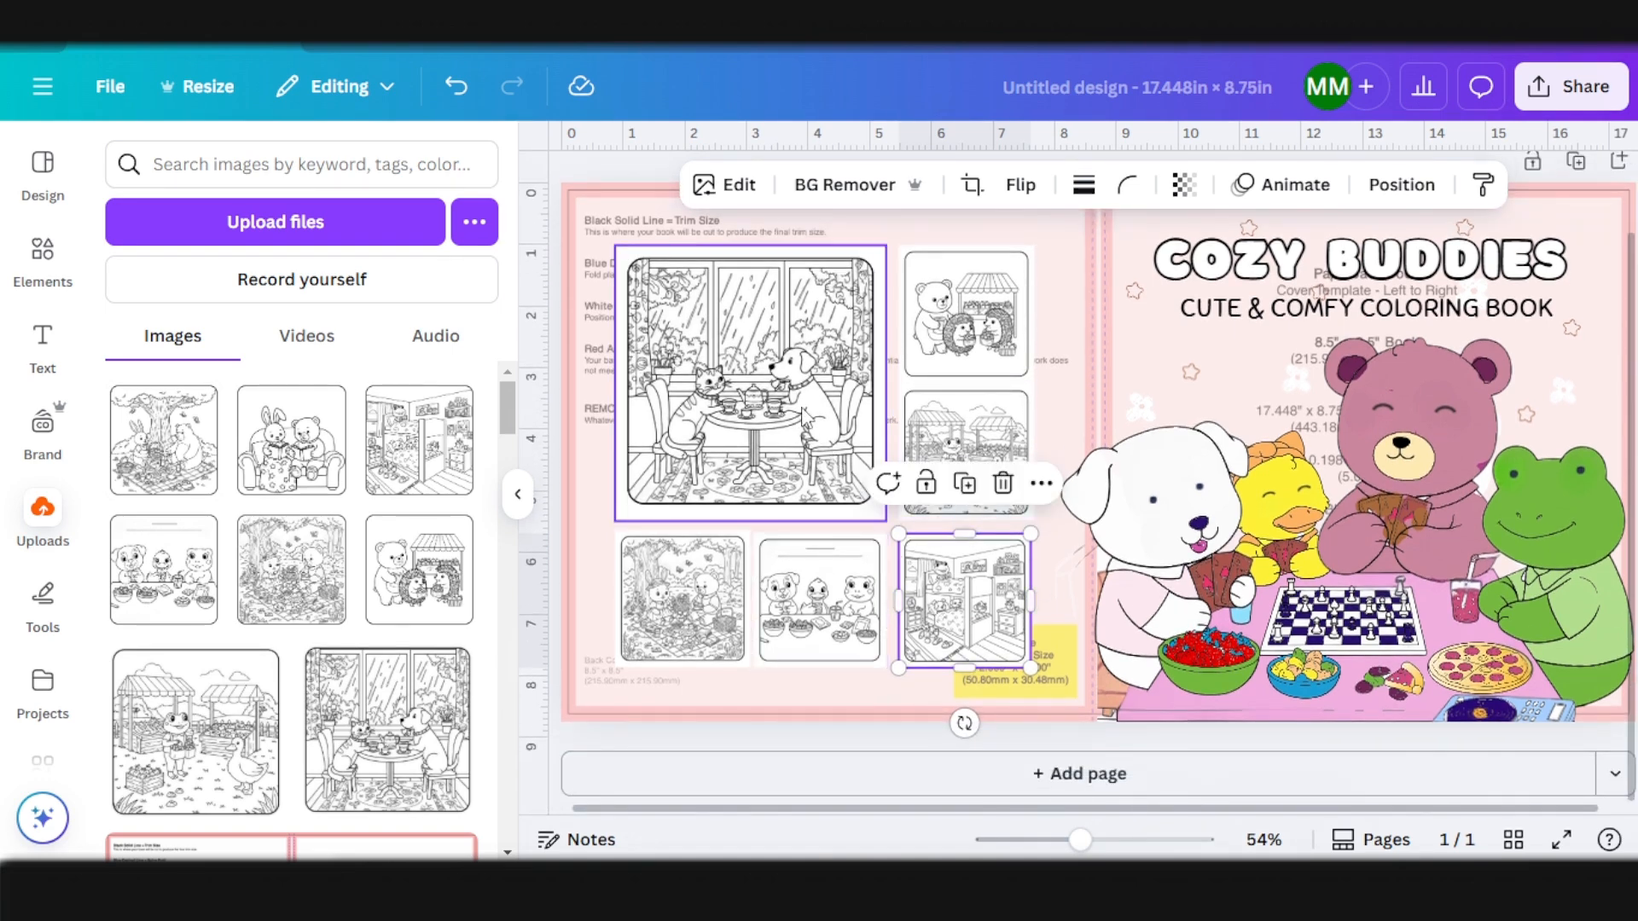
Step: Scale all six sample pages down together and position them as one block in the upper part of the back cover
{"action": "left_click", "coordinate": [805, 416]}
{"action": "left_click", "coordinate": [981, 311], "text": "shift"}
{"action": "left_click", "coordinate": [989, 440], "text": "shift"}
{"action": "left_click", "coordinate": [682, 598], "text": "shift"}
{"action": "left_click", "coordinate": [819, 597], "text": "shift"}
{"action": "left_click", "coordinate": [981, 653], "text": "shift"}
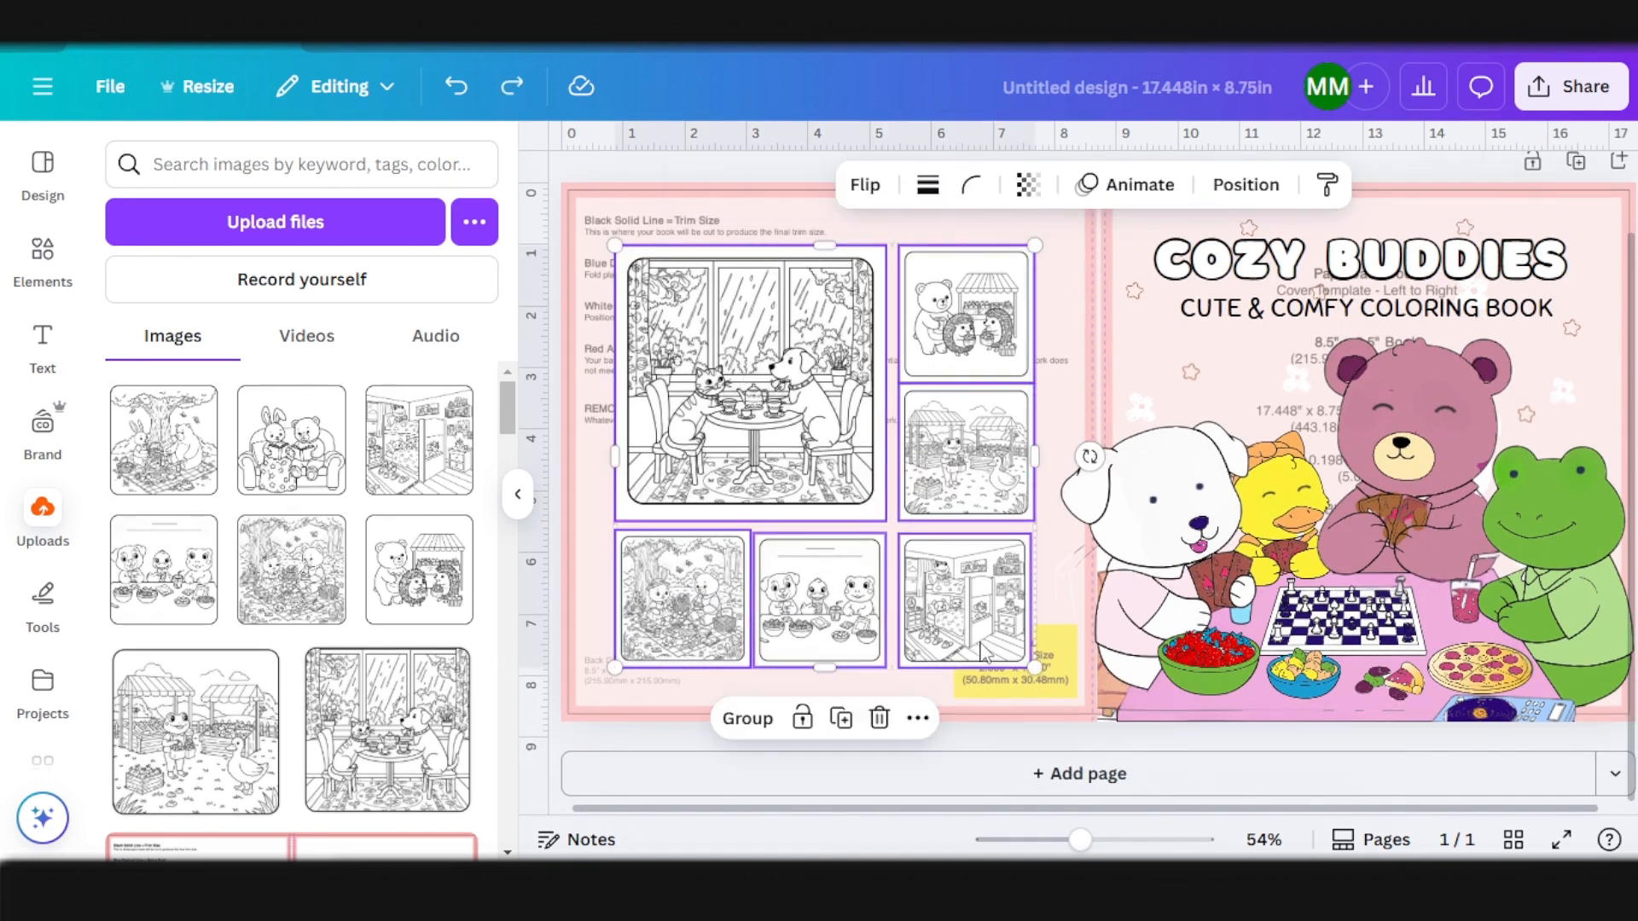
{"action": "left_click_drag", "start_coordinate": [1035, 668], "coordinate": [967, 599]}
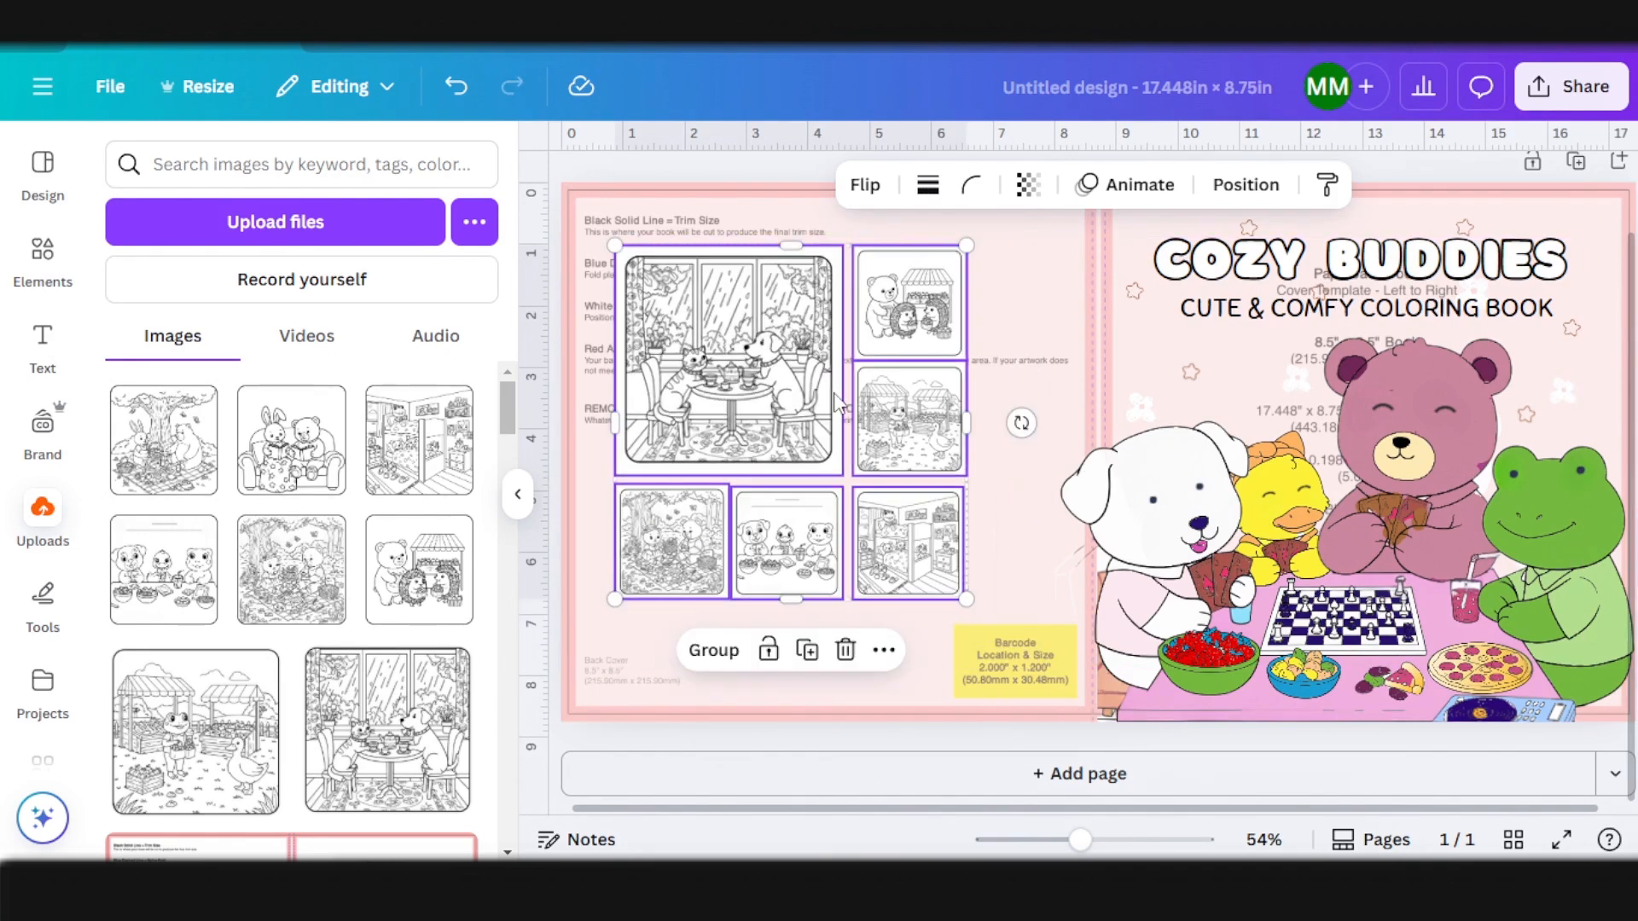
{"action": "left_click_drag", "start_coordinate": [801, 396], "coordinate": [833, 389]}
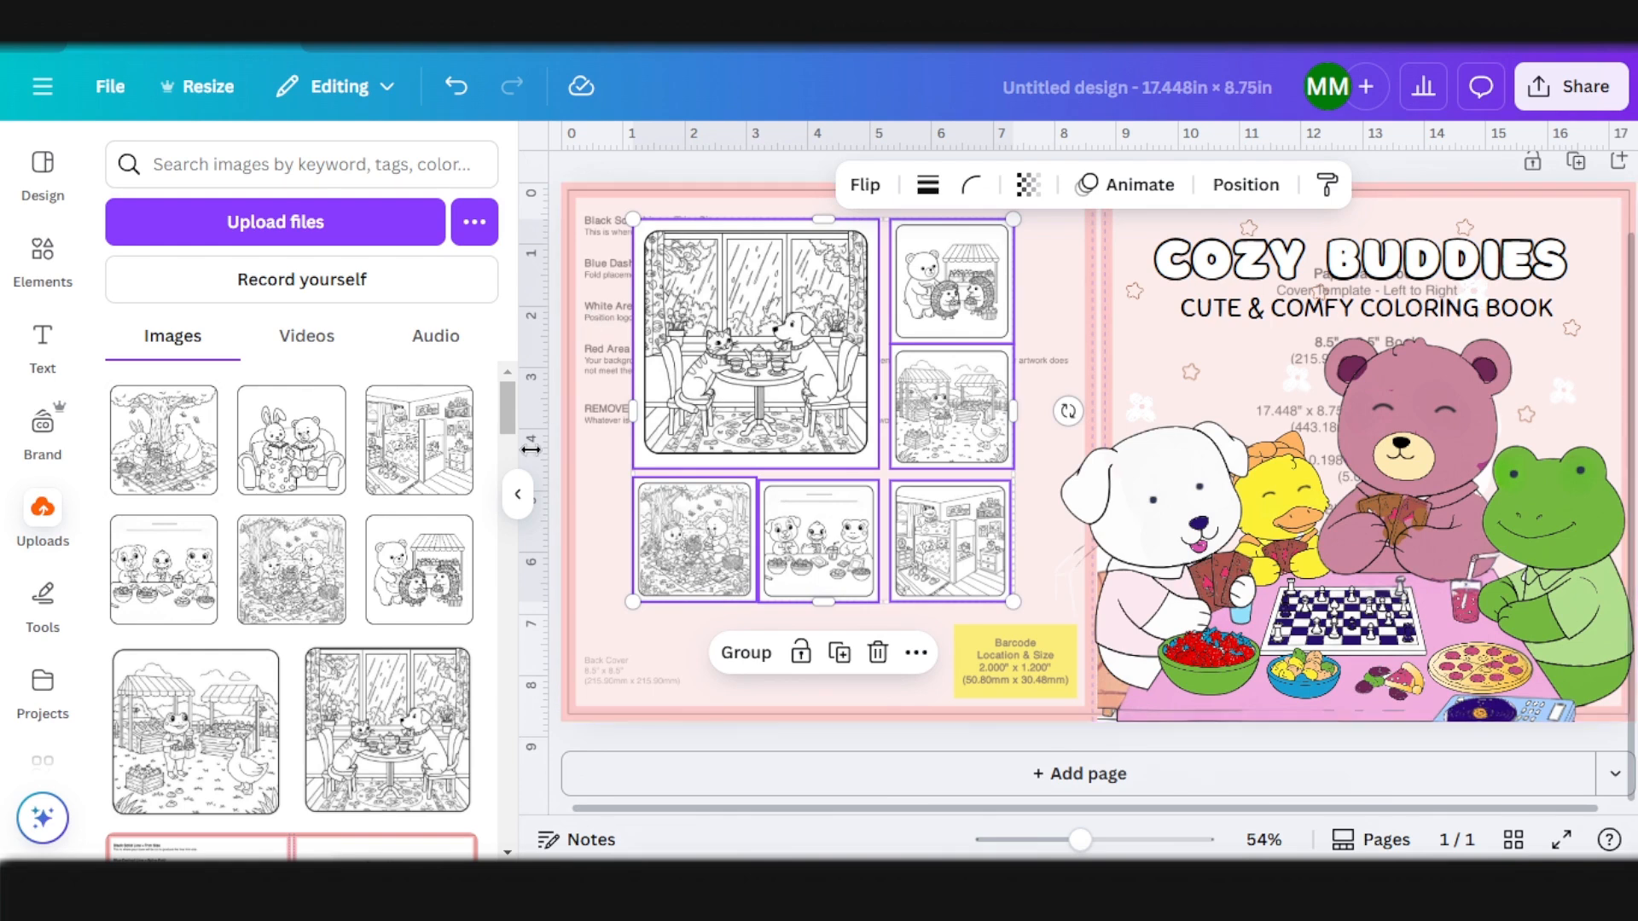
{"action": "left_click", "coordinate": [517, 494]}
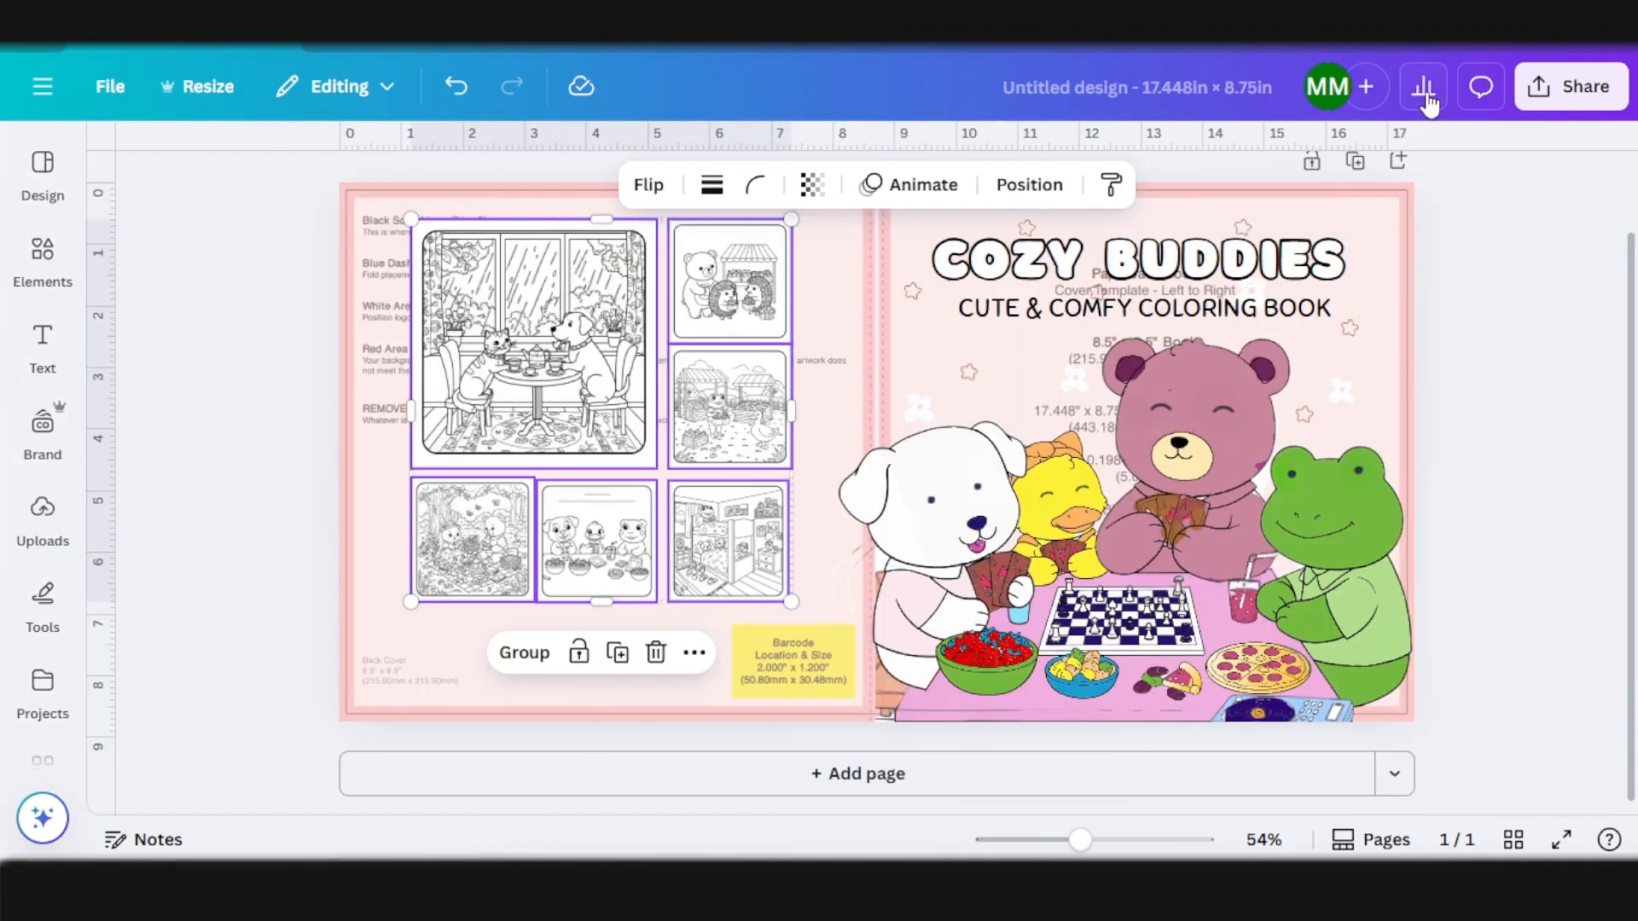
Step: Duplicate the subtitle, place the copy below the sample pages on the back cover and change its text to "By TFI Designs"
{"action": "left_click", "coordinate": [1101, 309]}
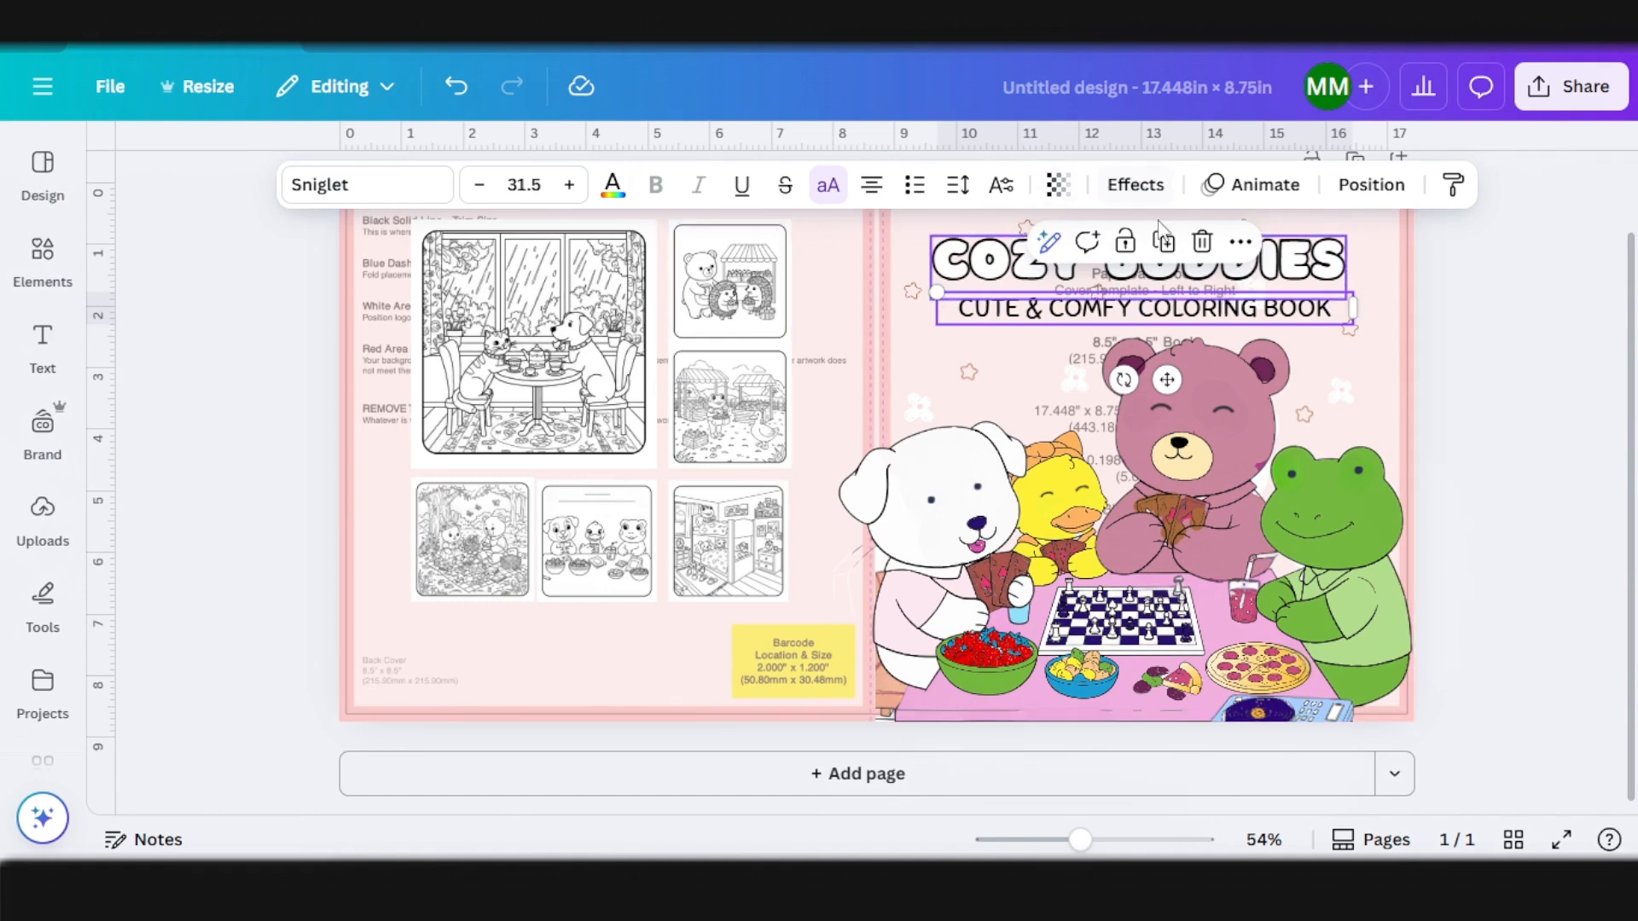
{"action": "left_click", "coordinate": [1164, 241]}
{"action": "left_click_drag", "start_coordinate": [1165, 310], "coordinate": [568, 648]}
{"action": "double_click", "coordinate": [555, 651]}
{"action": "type", "text": "By TFI Designs"}
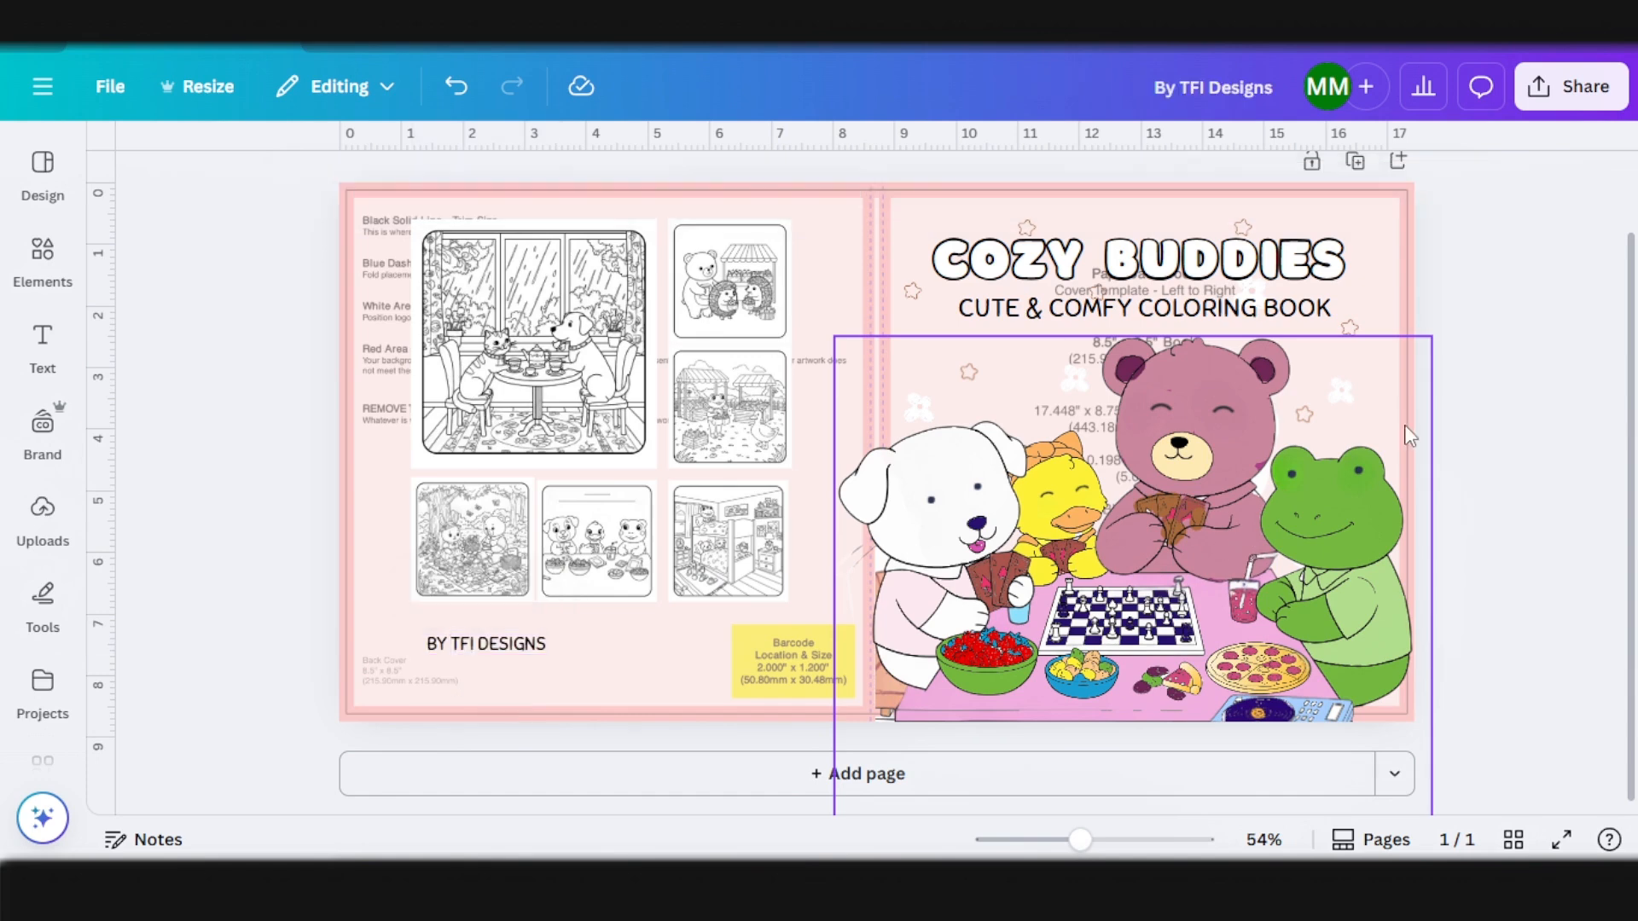
Step: Copy the front cover's star and white flower accents and scatter them around the sample pages on the back cover
{"action": "scroll", "coordinate": [1409, 436], "scroll_direction": "down", "scroll_amount": 2}
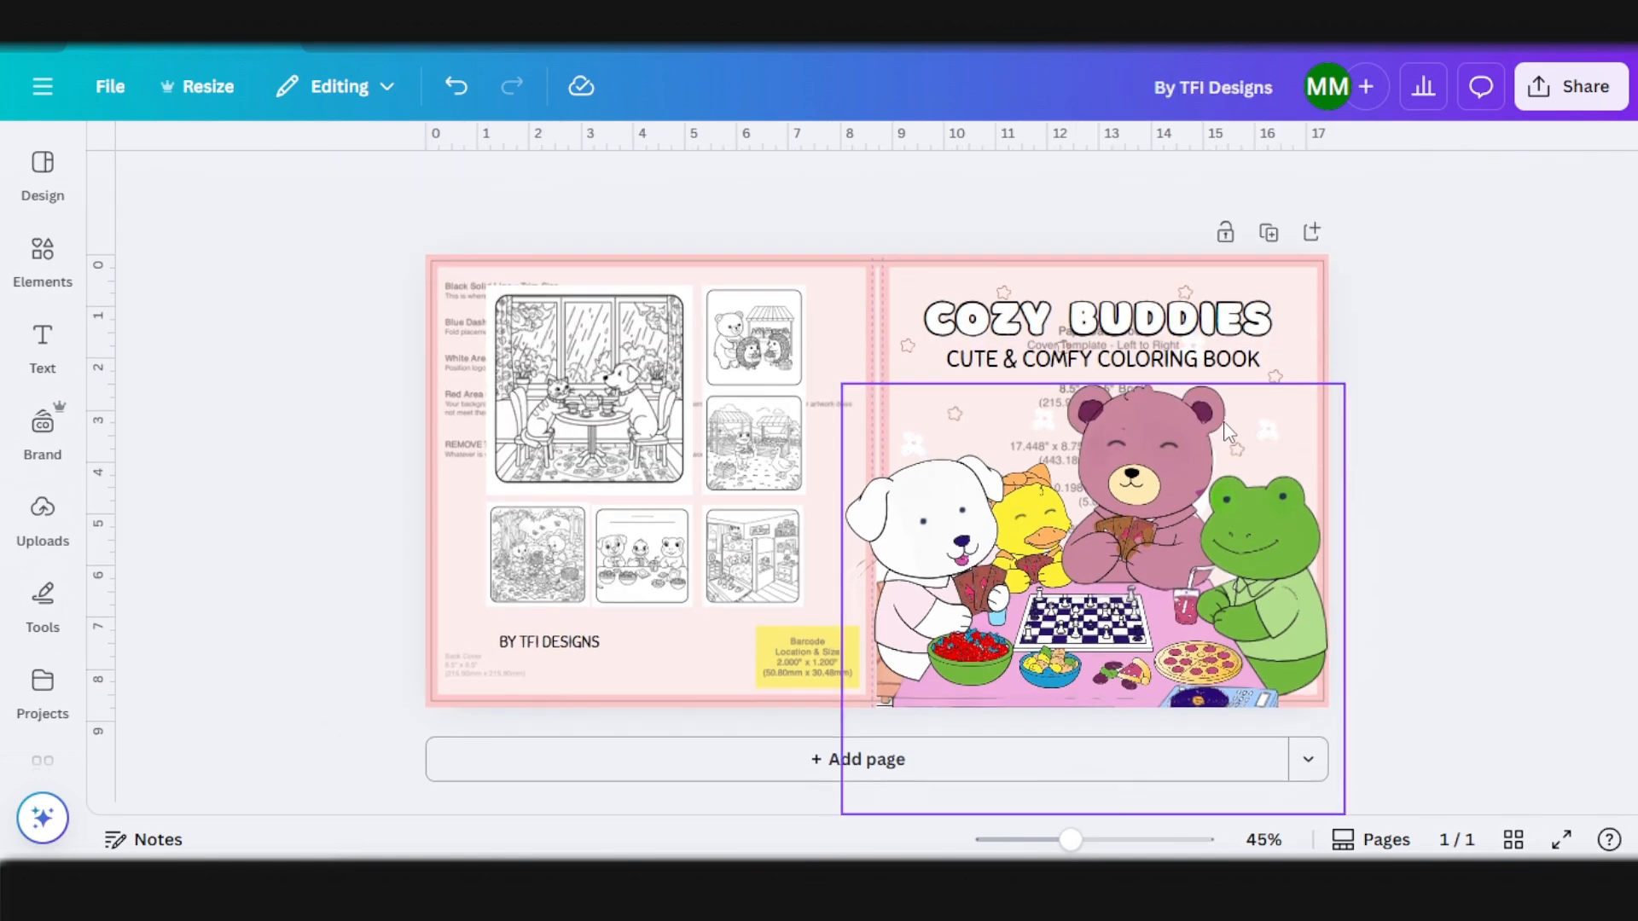
{"action": "scroll", "coordinate": [1299, 535], "scroll_direction": "up", "scroll_amount": 1}
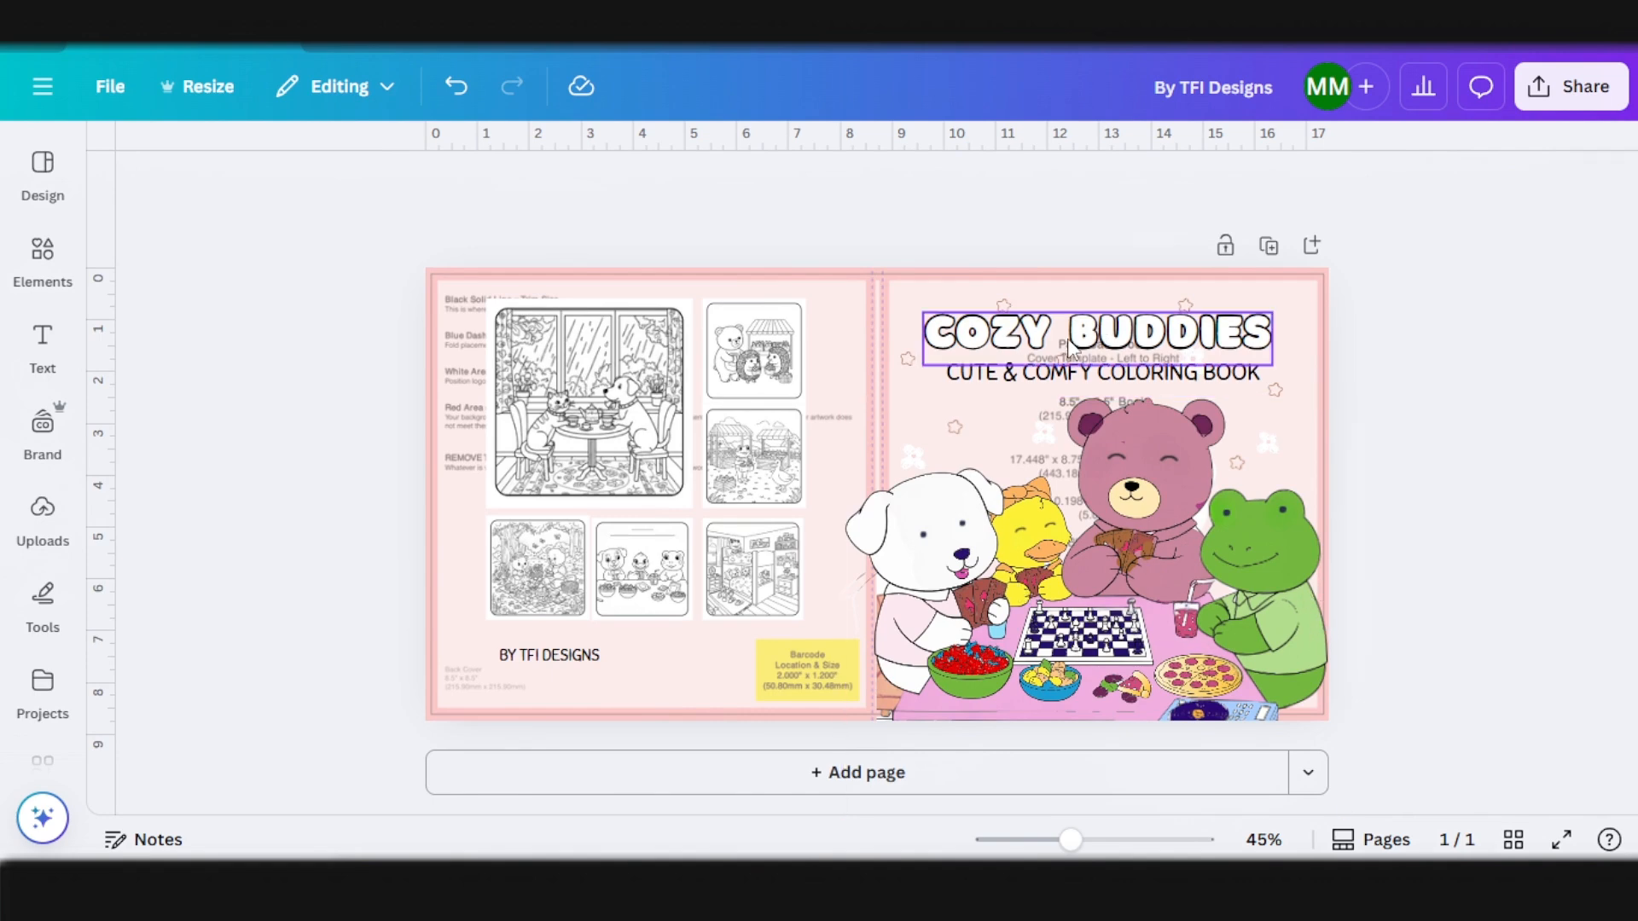
{"action": "left_click", "coordinate": [905, 368]}
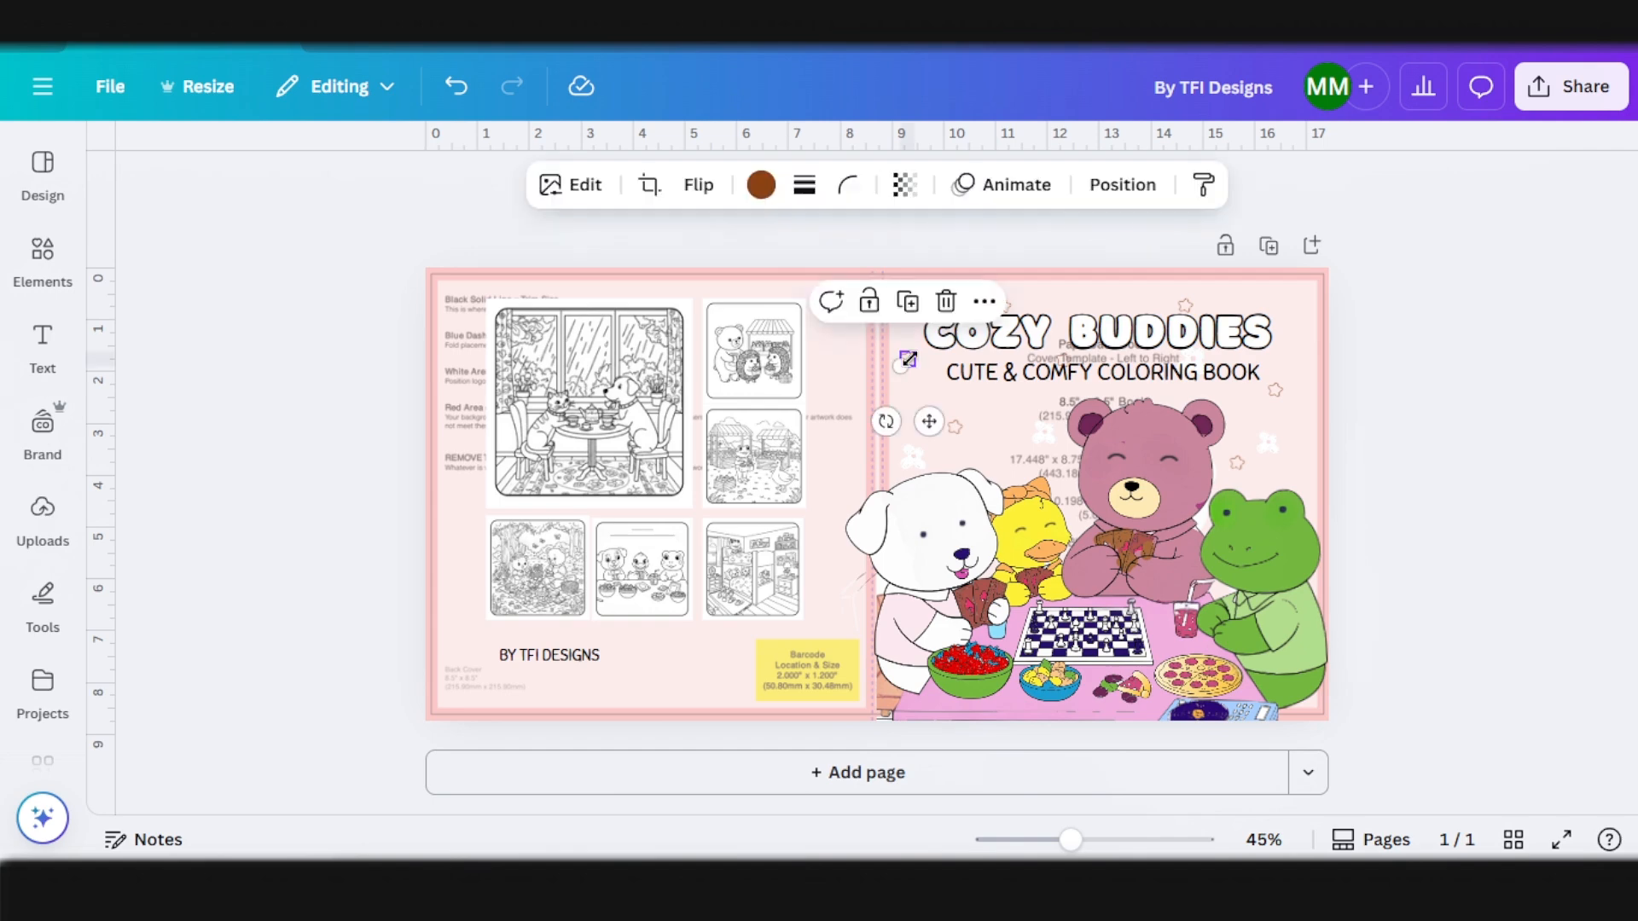
{"action": "left_click_drag", "start_coordinate": [939, 429], "coordinate": [873, 436]}
{"action": "left_click", "coordinate": [463, 281]}
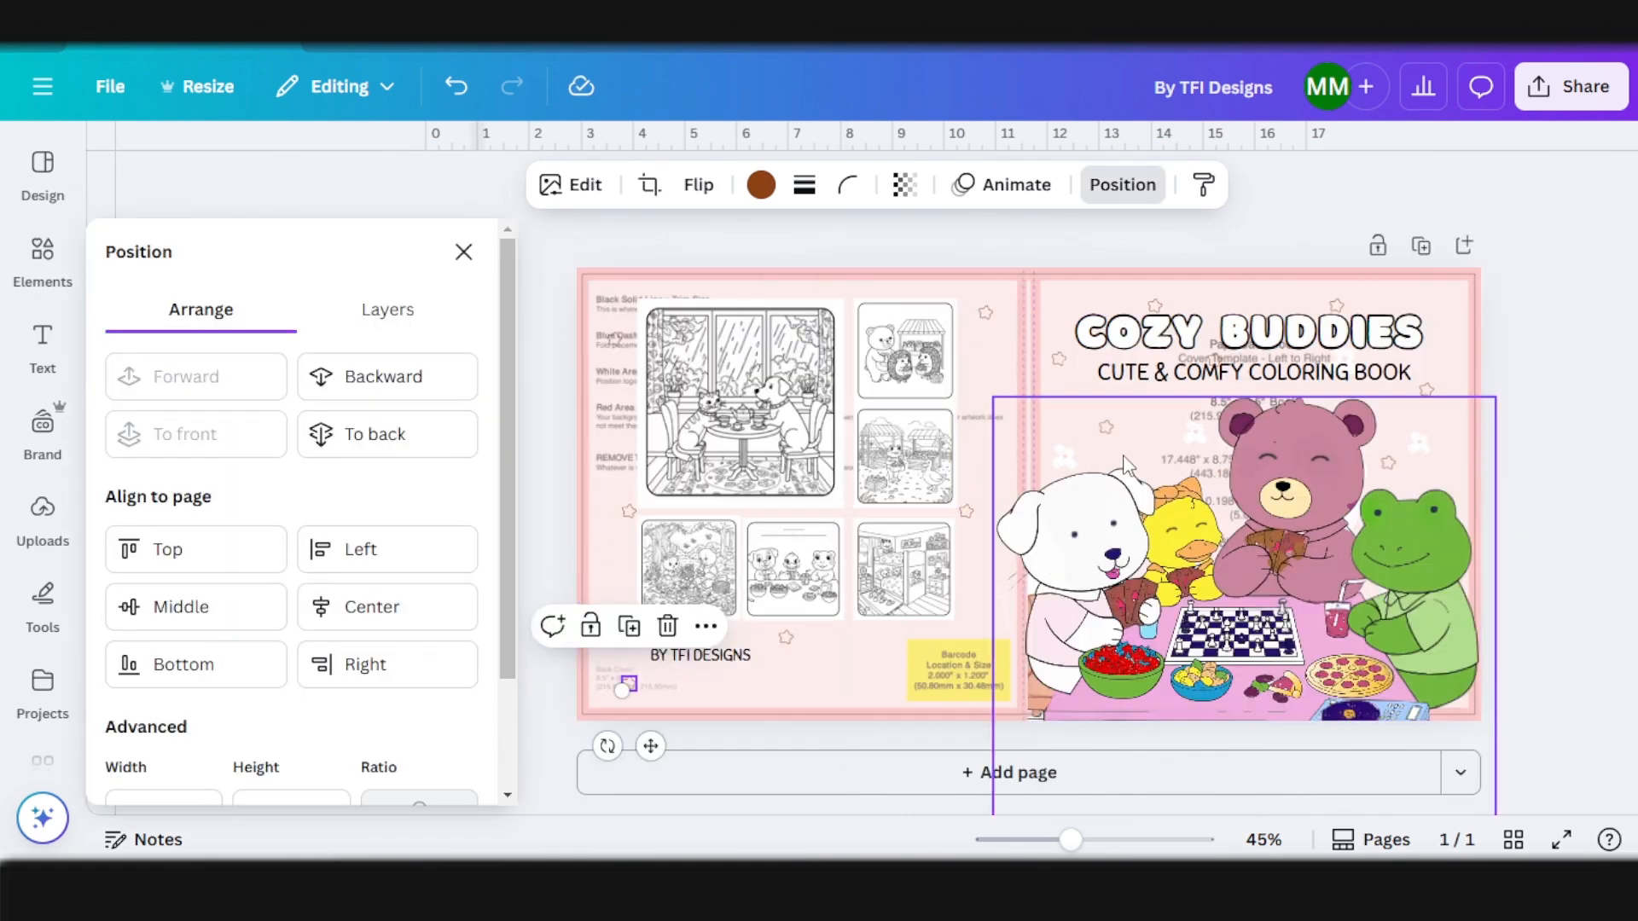
{"action": "left_click", "coordinate": [1071, 470]}
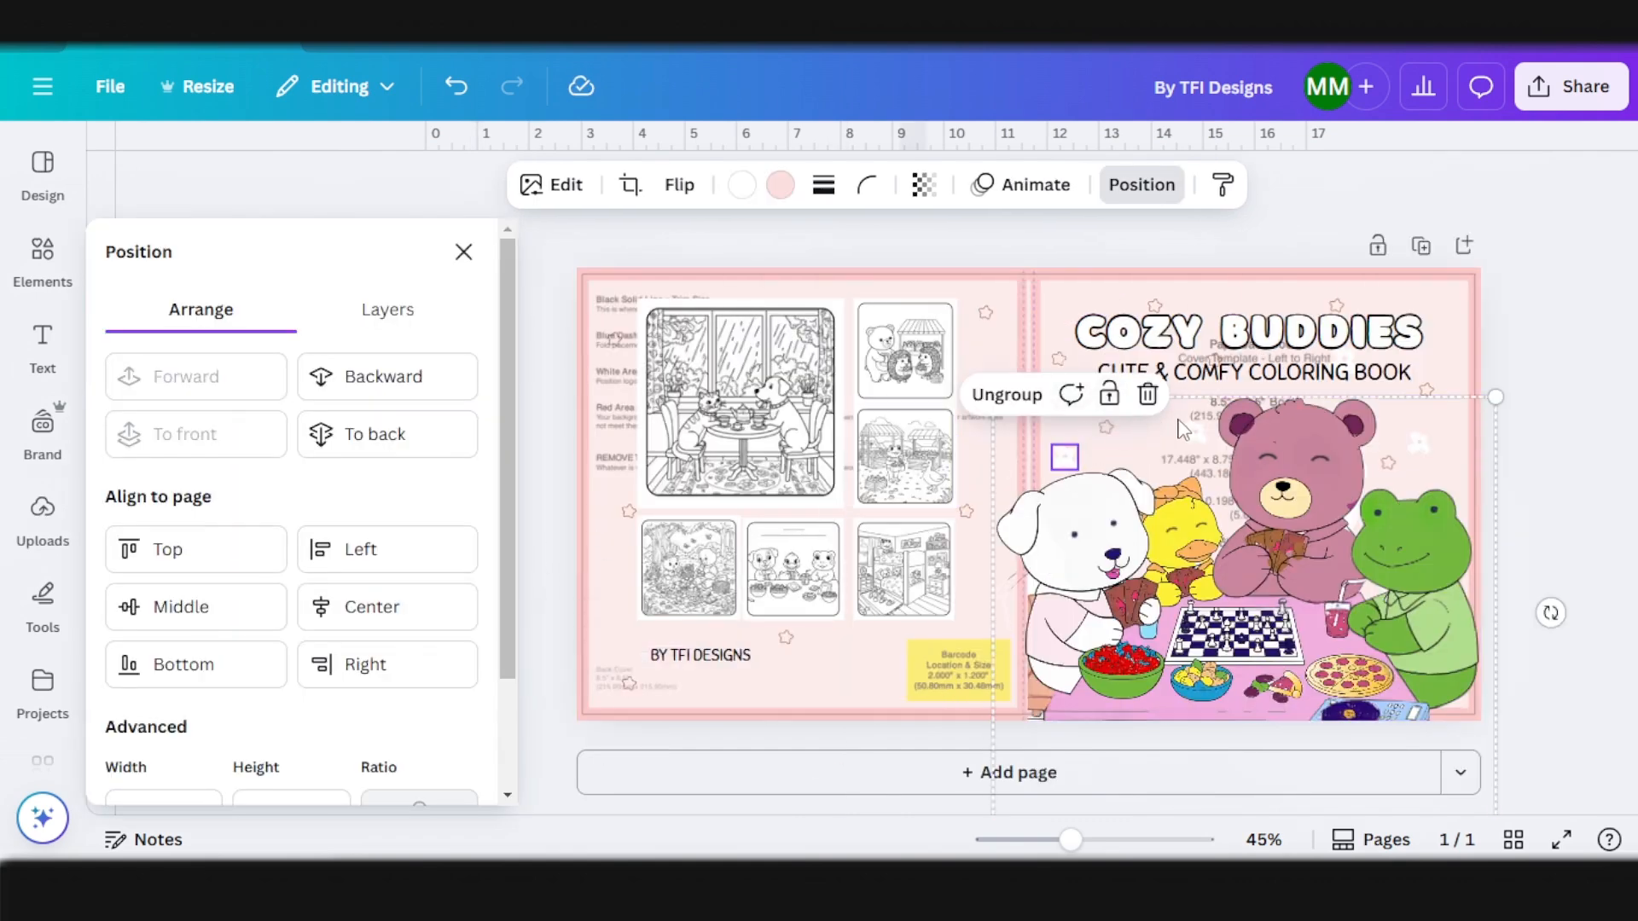
{"action": "left_click", "coordinate": [1553, 611]}
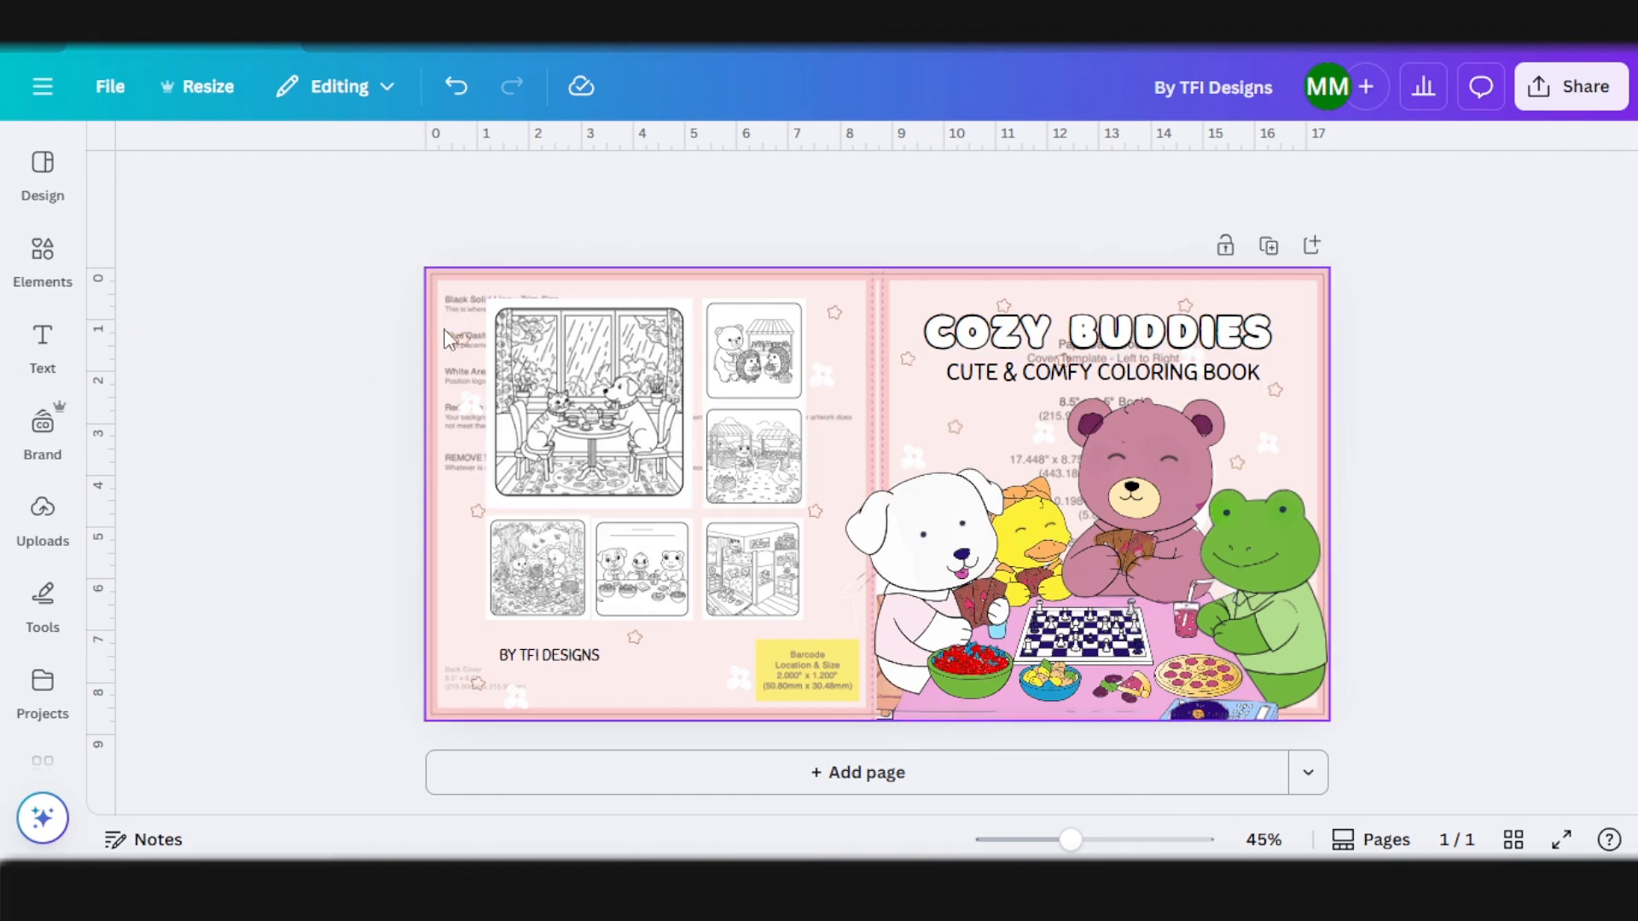
Step: Delete the KDP cover template image with its trim and barcode guides from the design
{"action": "left_click", "coordinate": [469, 293]}
{"action": "left_click_drag", "start_coordinate": [474, 283], "coordinate": [458, 320]}
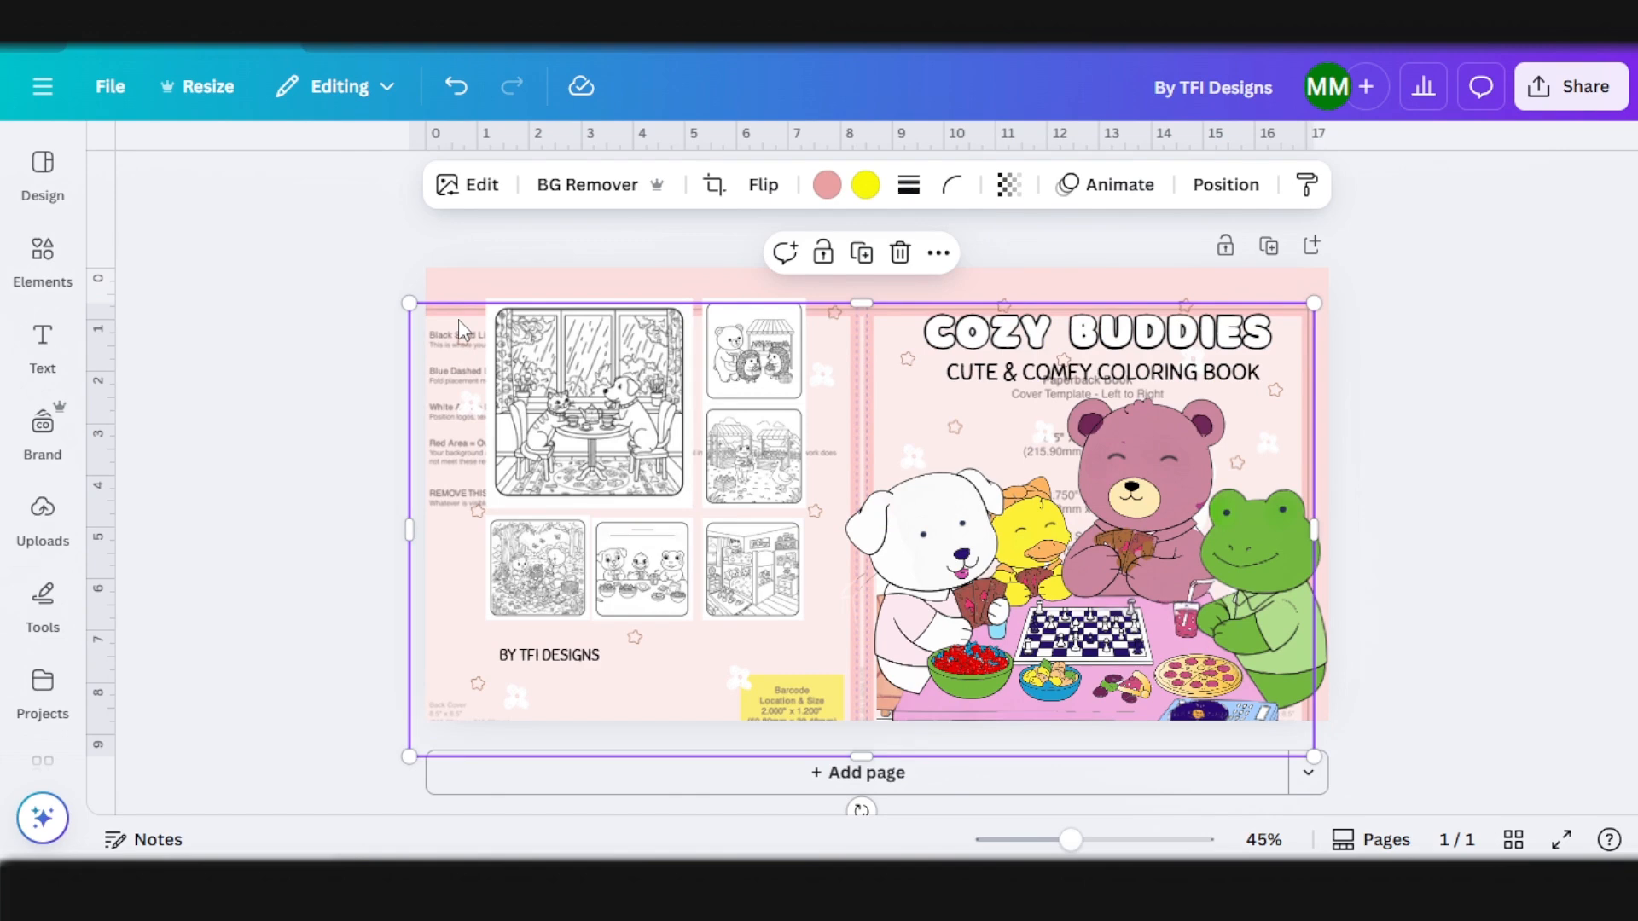
{"action": "left_click", "coordinate": [899, 253]}
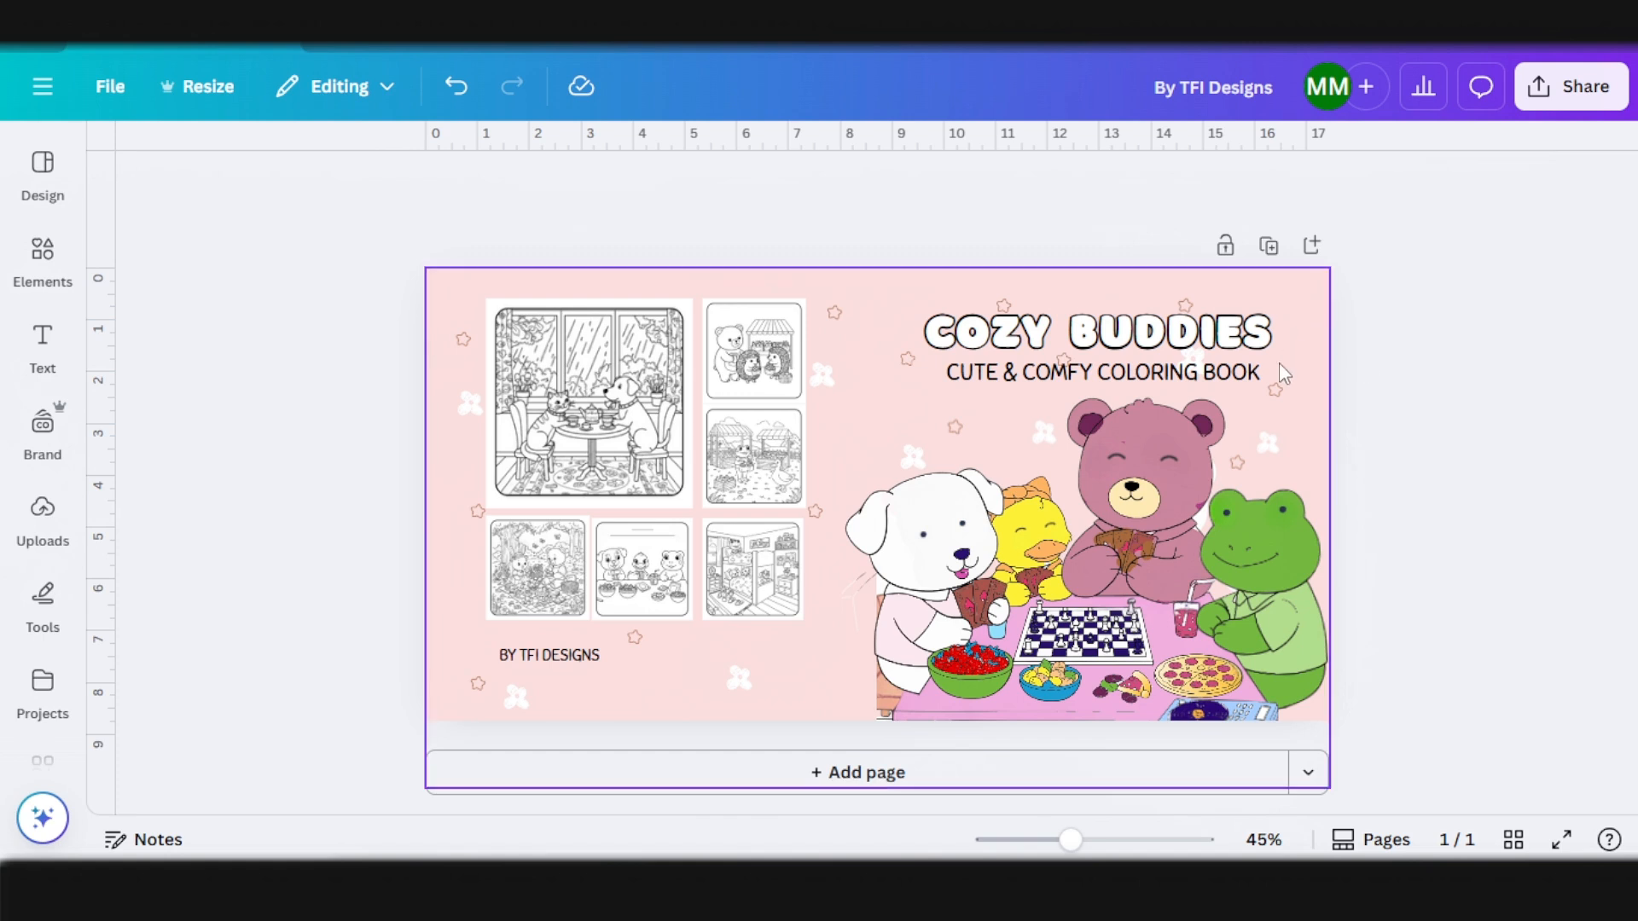
{"action": "left_click", "coordinate": [1262, 442]}
{"action": "left_click", "coordinate": [1336, 464]}
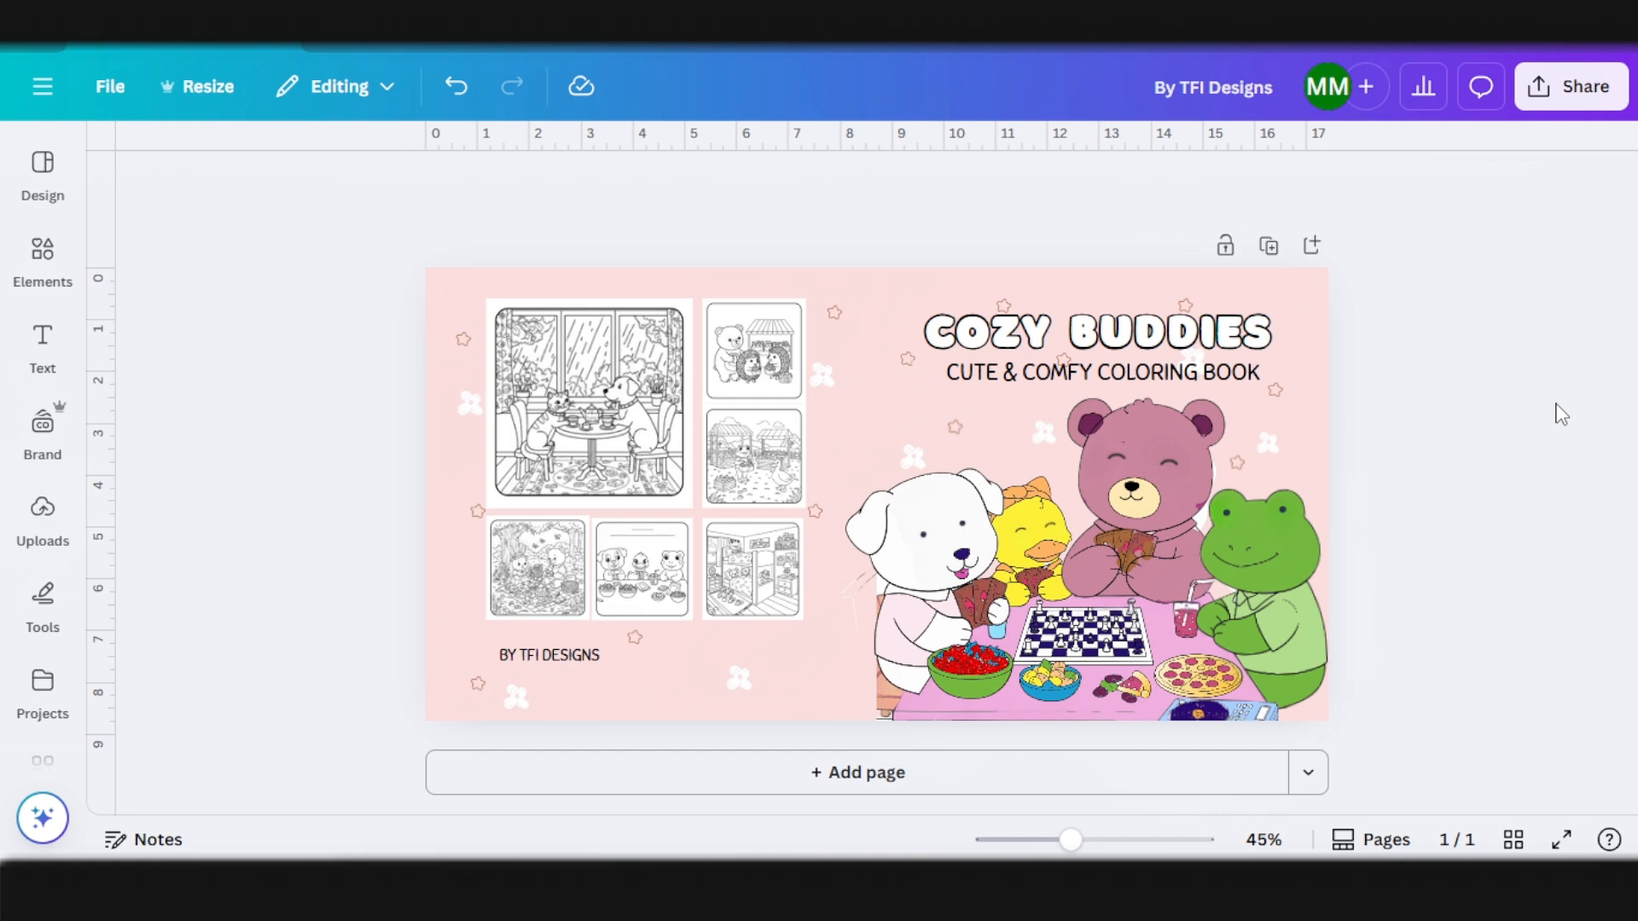
Step: Download the cover as a flattened PDF Print file with the CMYK color profile
{"action": "left_click", "coordinate": [1578, 86]}
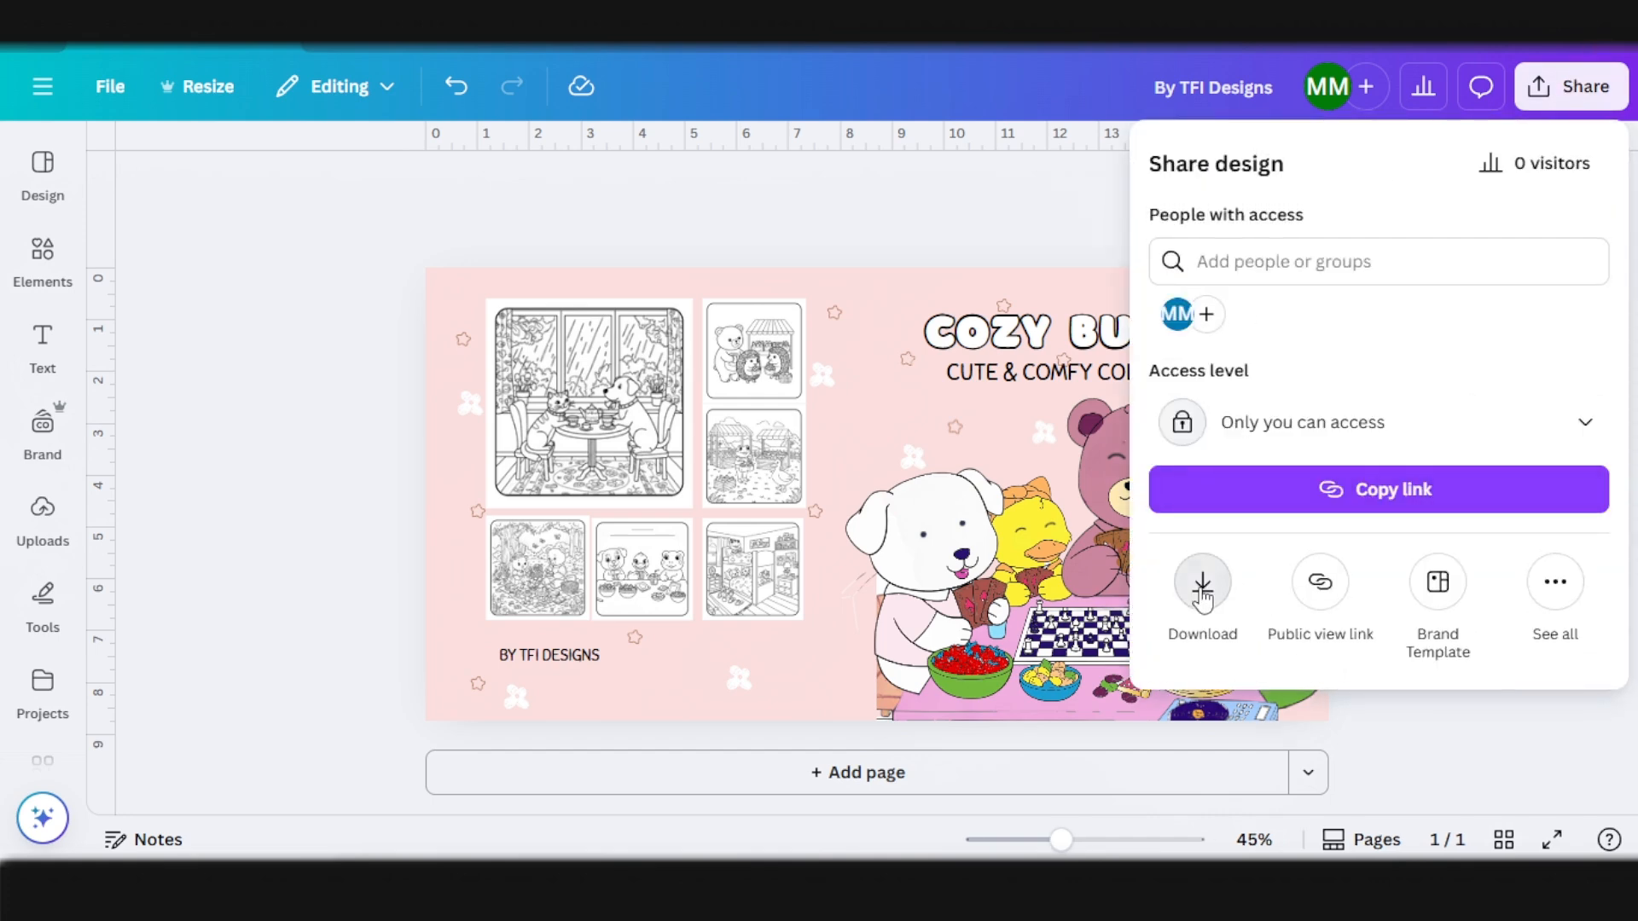
{"action": "left_click", "coordinate": [1202, 597]}
{"action": "left_click", "coordinate": [1241, 258]}
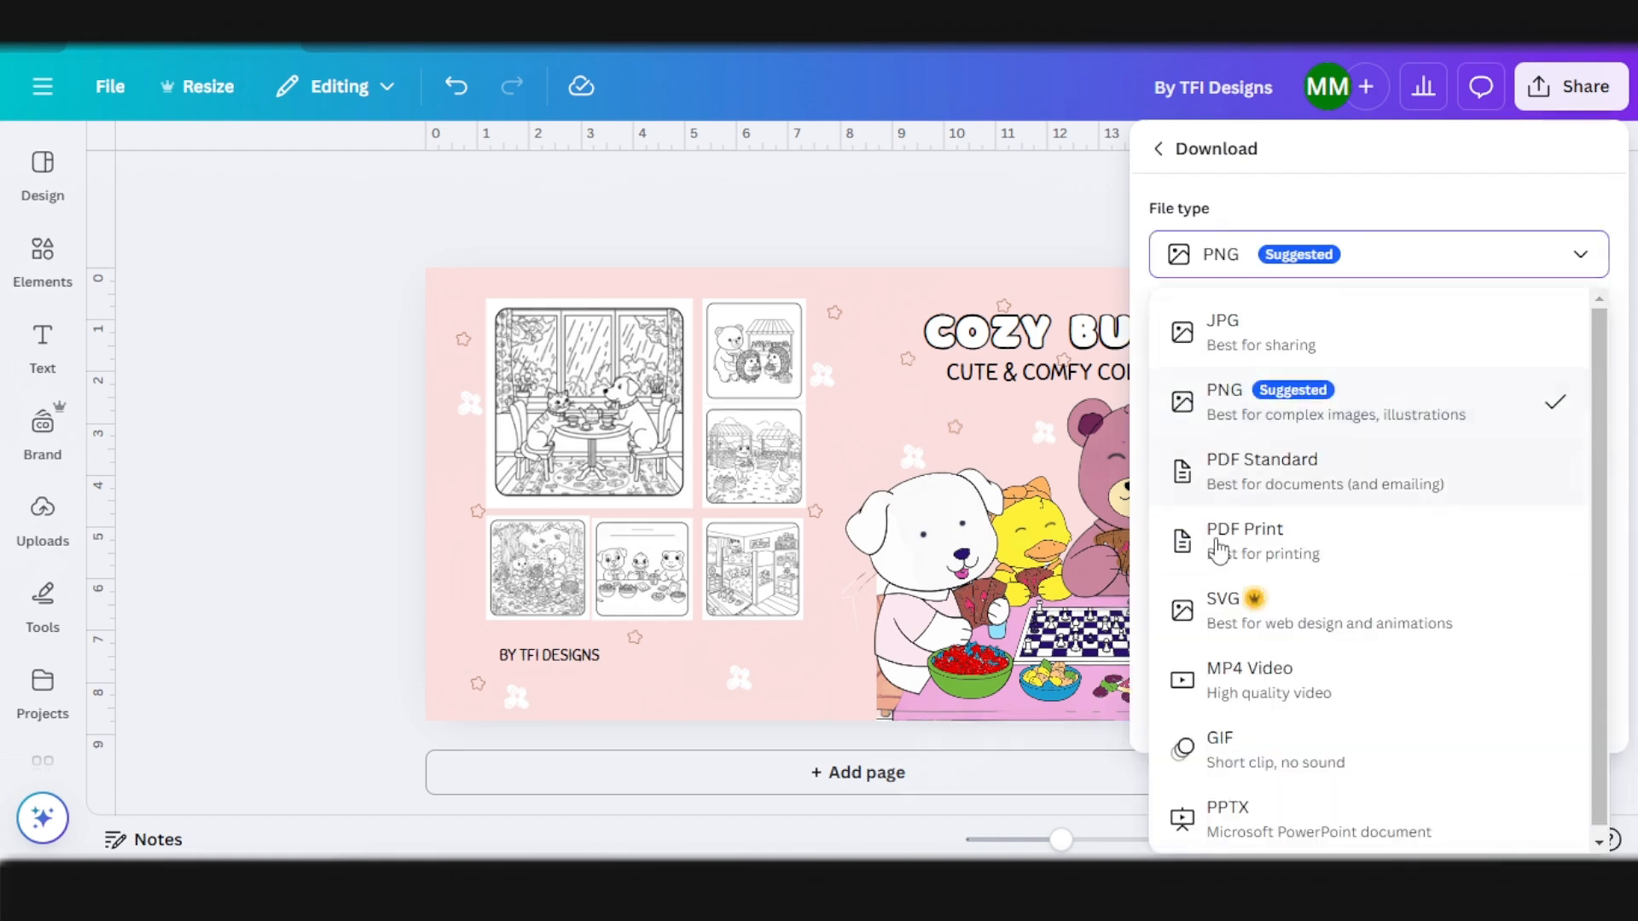
{"action": "left_click", "coordinate": [1220, 542]}
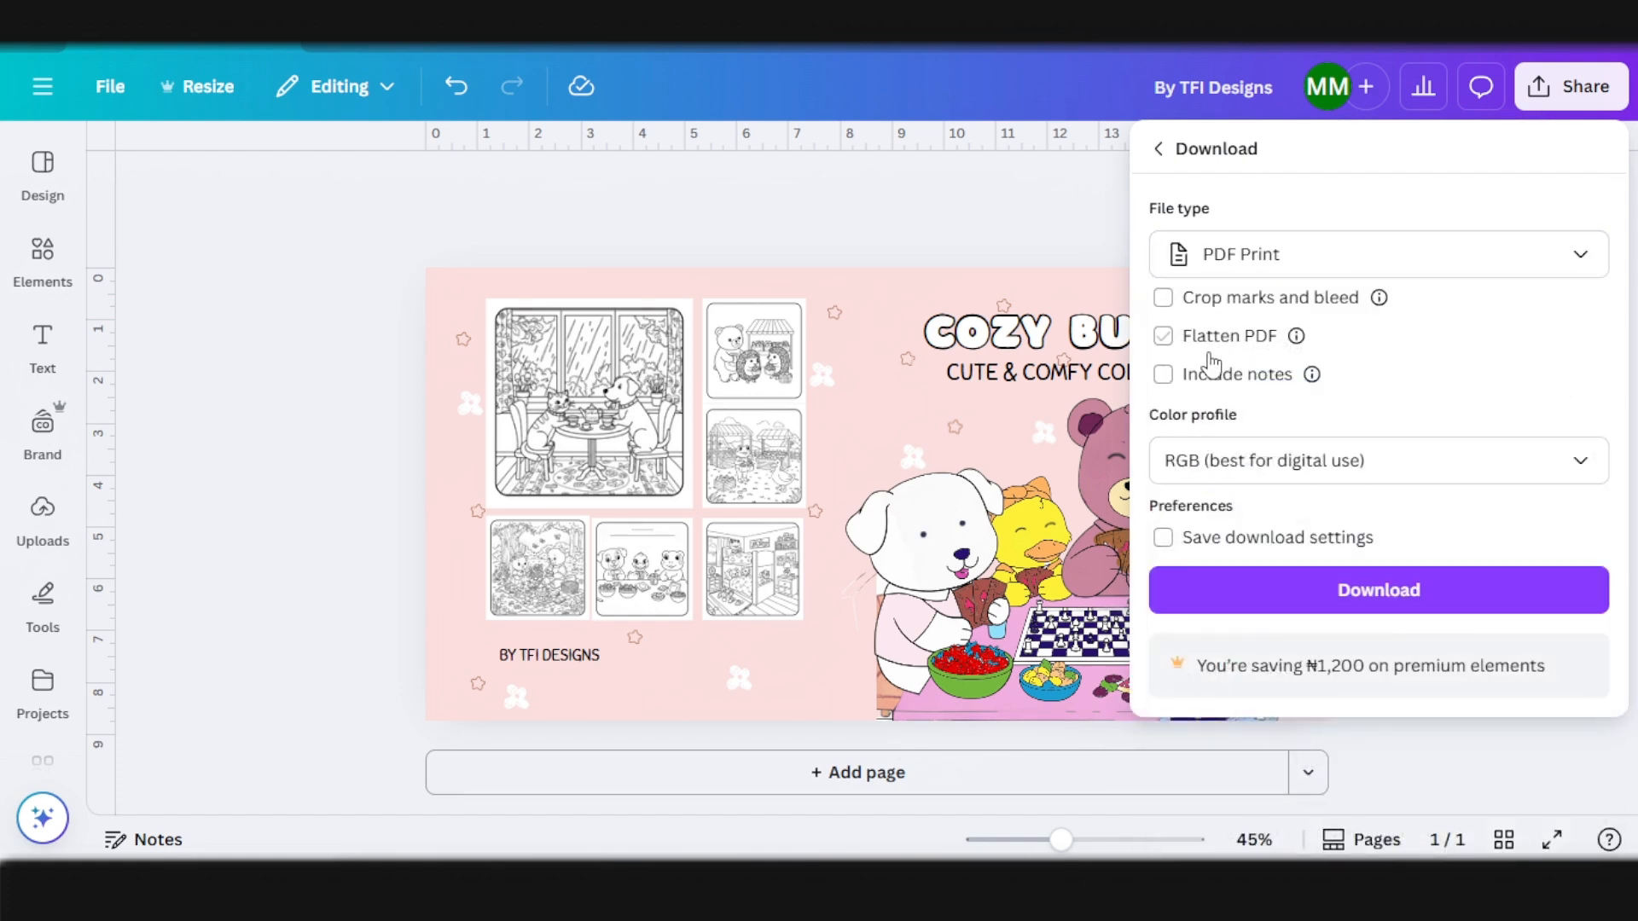
{"action": "left_click", "coordinate": [1212, 356]}
{"action": "left_click", "coordinate": [1314, 474]}
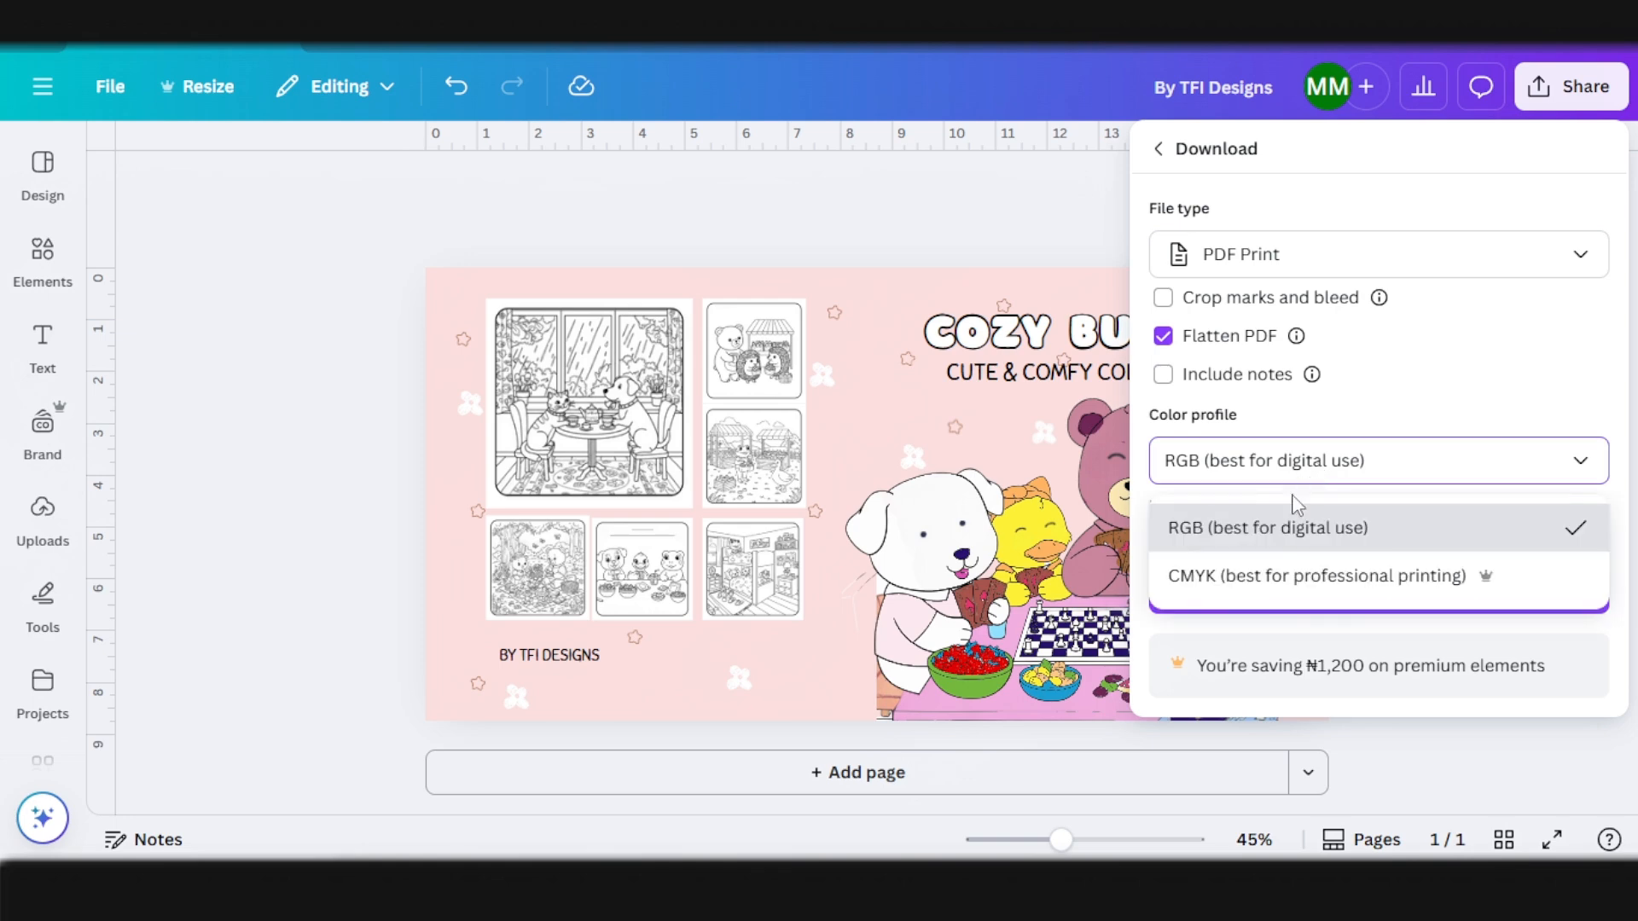
{"action": "left_click", "coordinate": [1279, 577]}
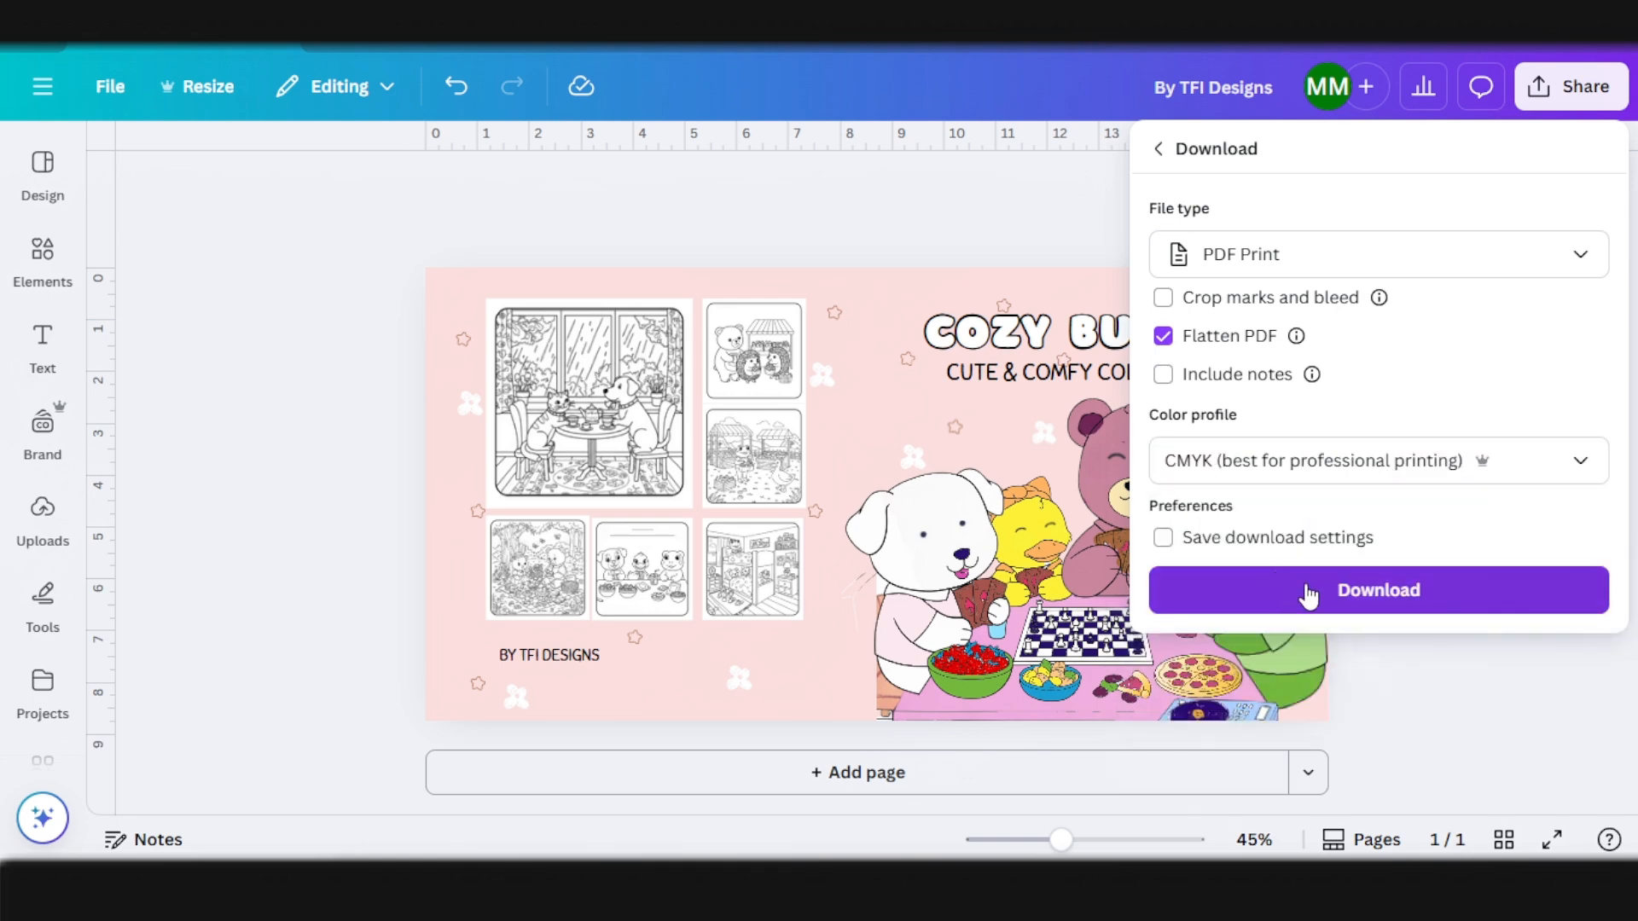
{"action": "left_click", "coordinate": [1310, 595]}
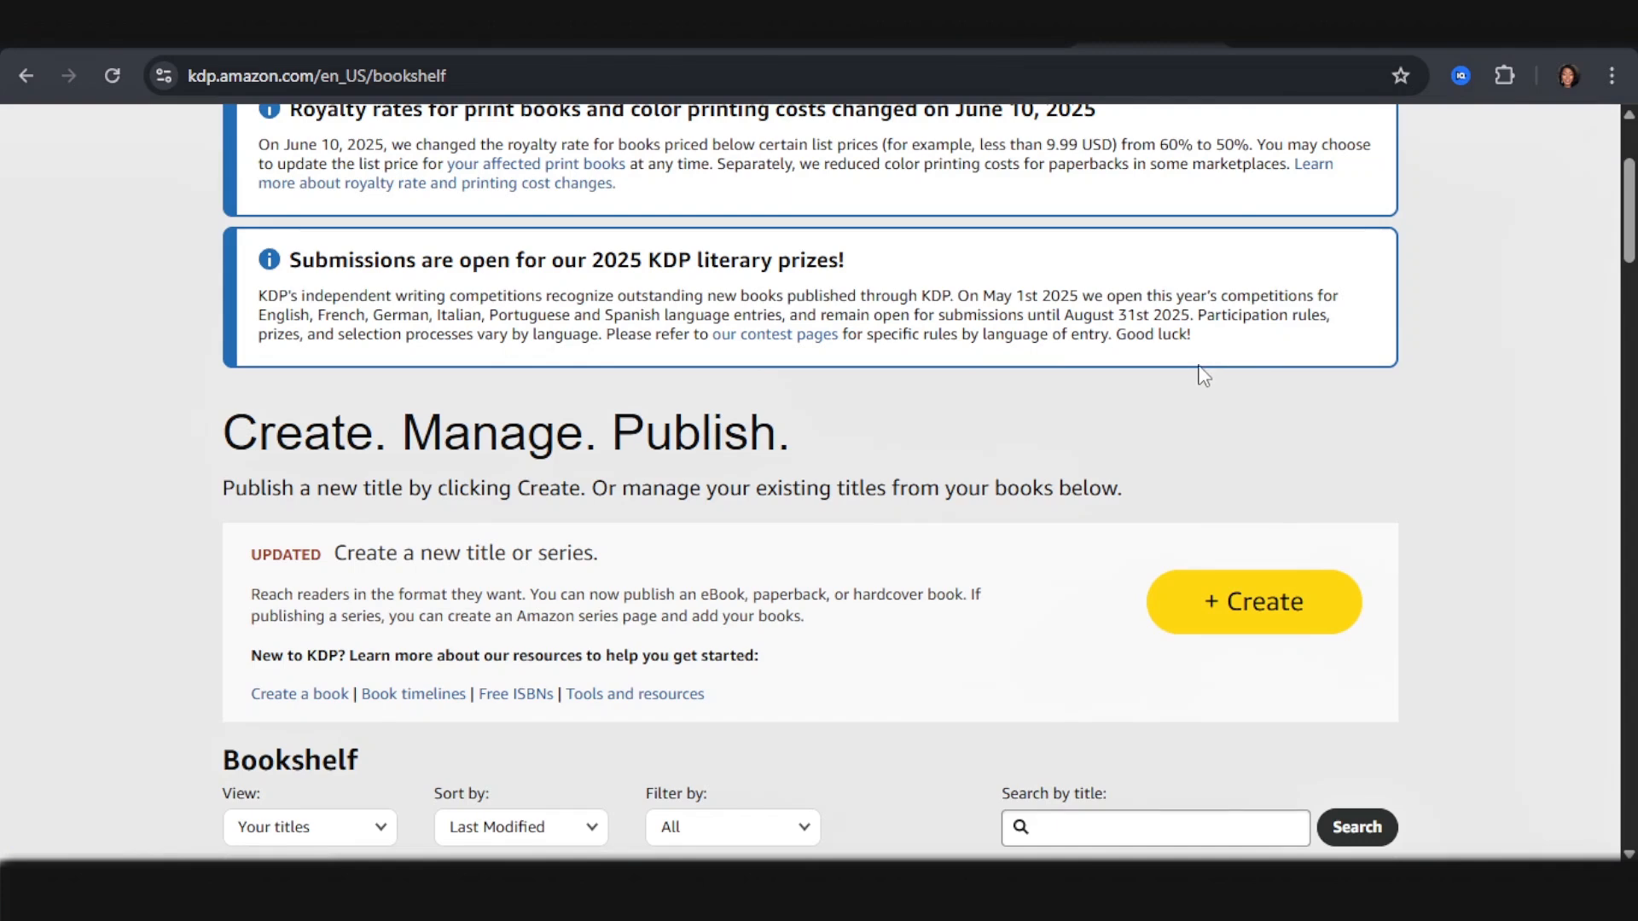
Step: Switch to the Kindle Direct Publishing bookshelf and start creating a new paperback
{"action": "scroll", "coordinate": [1171, 379], "scroll_direction": "up", "scroll_amount": 2}
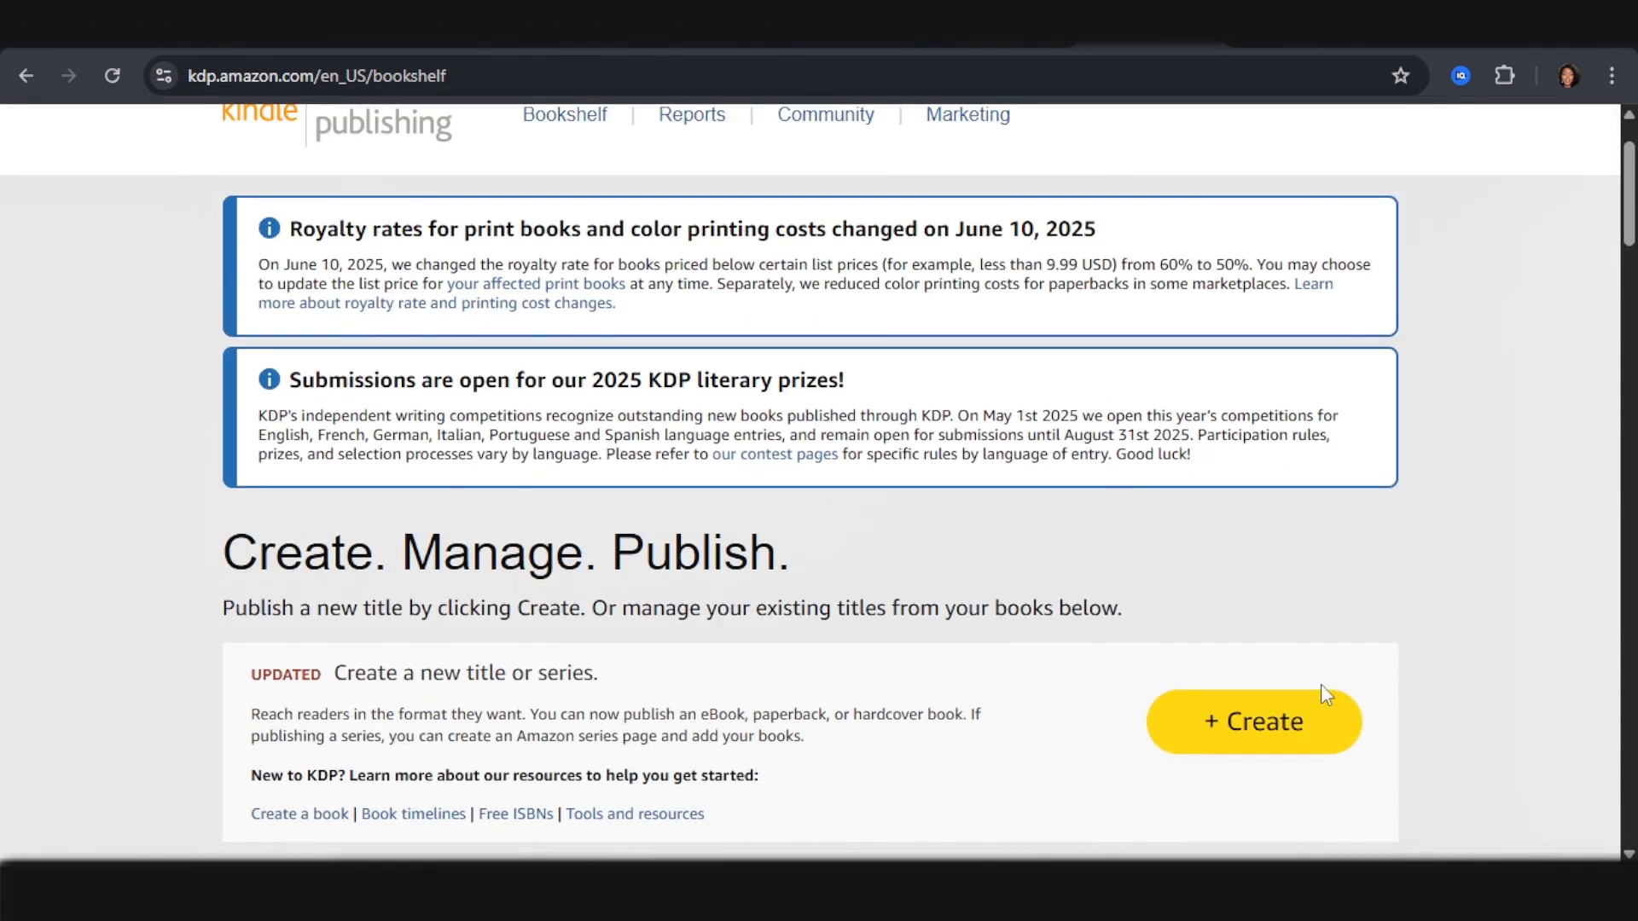
{"action": "left_click", "coordinate": [1287, 720]}
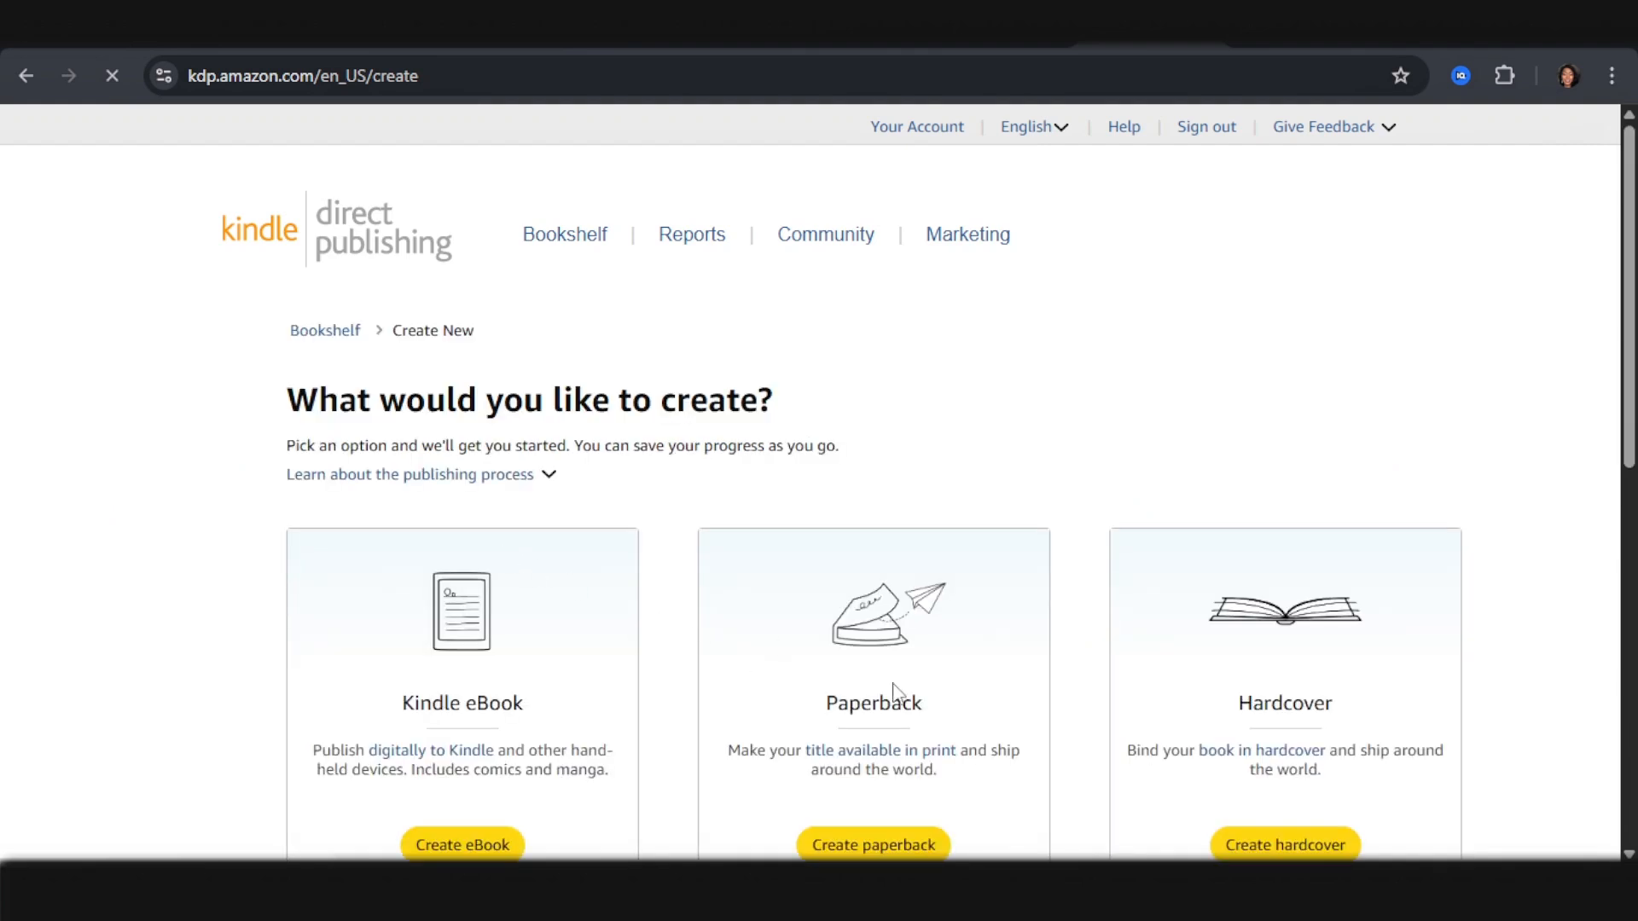
{"action": "left_click", "coordinate": [877, 842]}
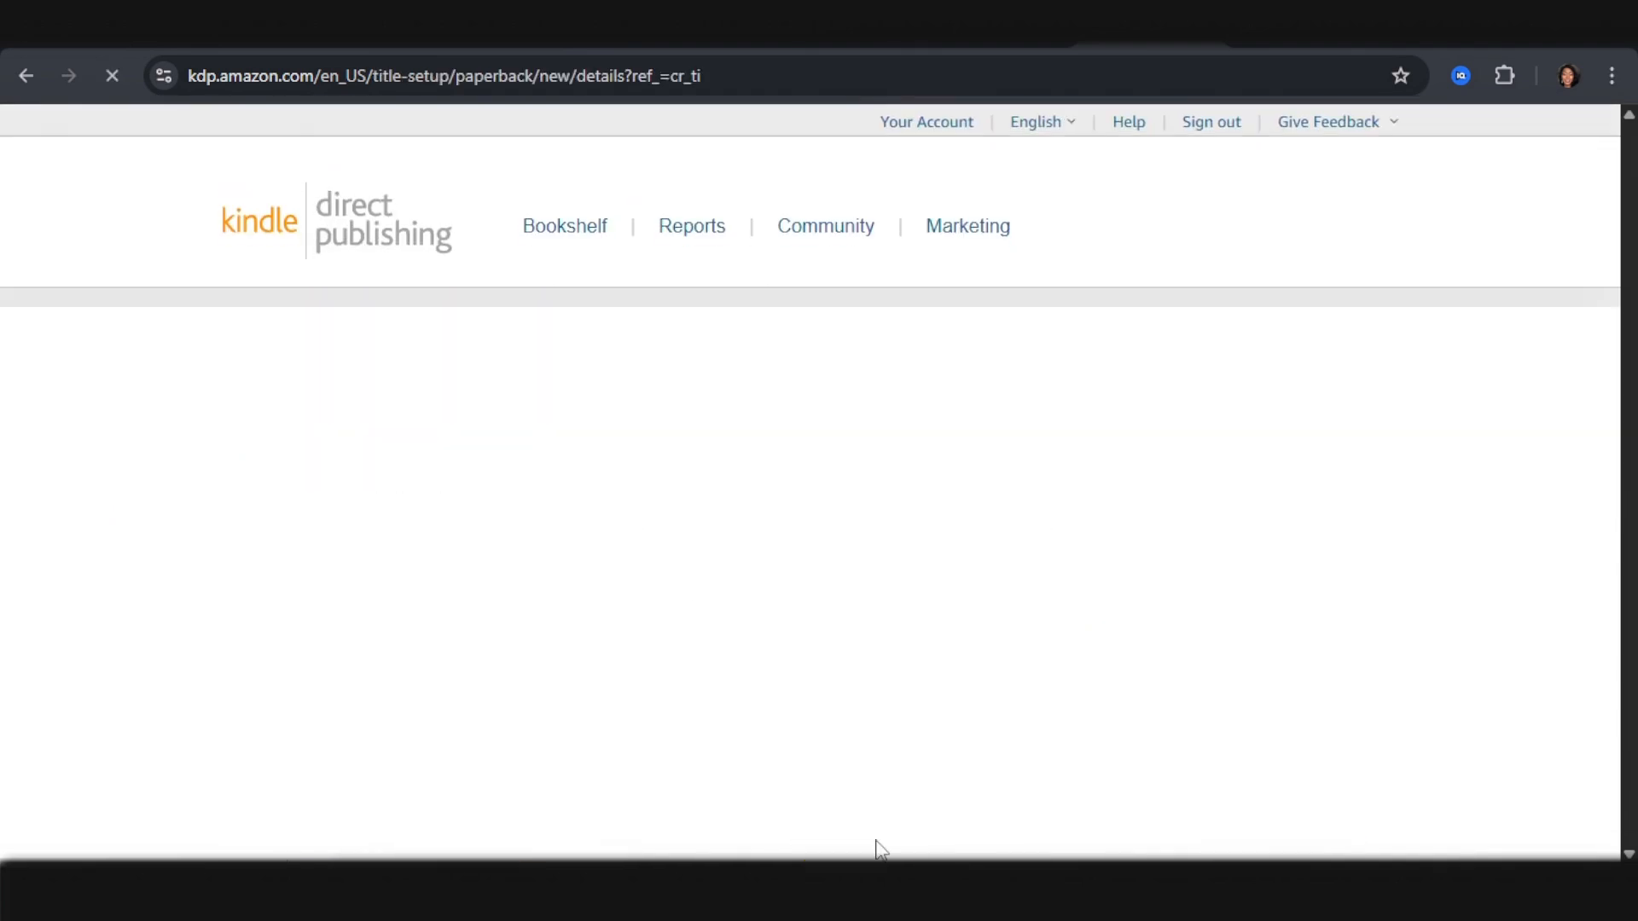
Step: Enter "Cozy Buddies" as the book title and "Cute and Comfy Coloring Book" as the subtitle
{"action": "left_click", "coordinate": [680, 748]}
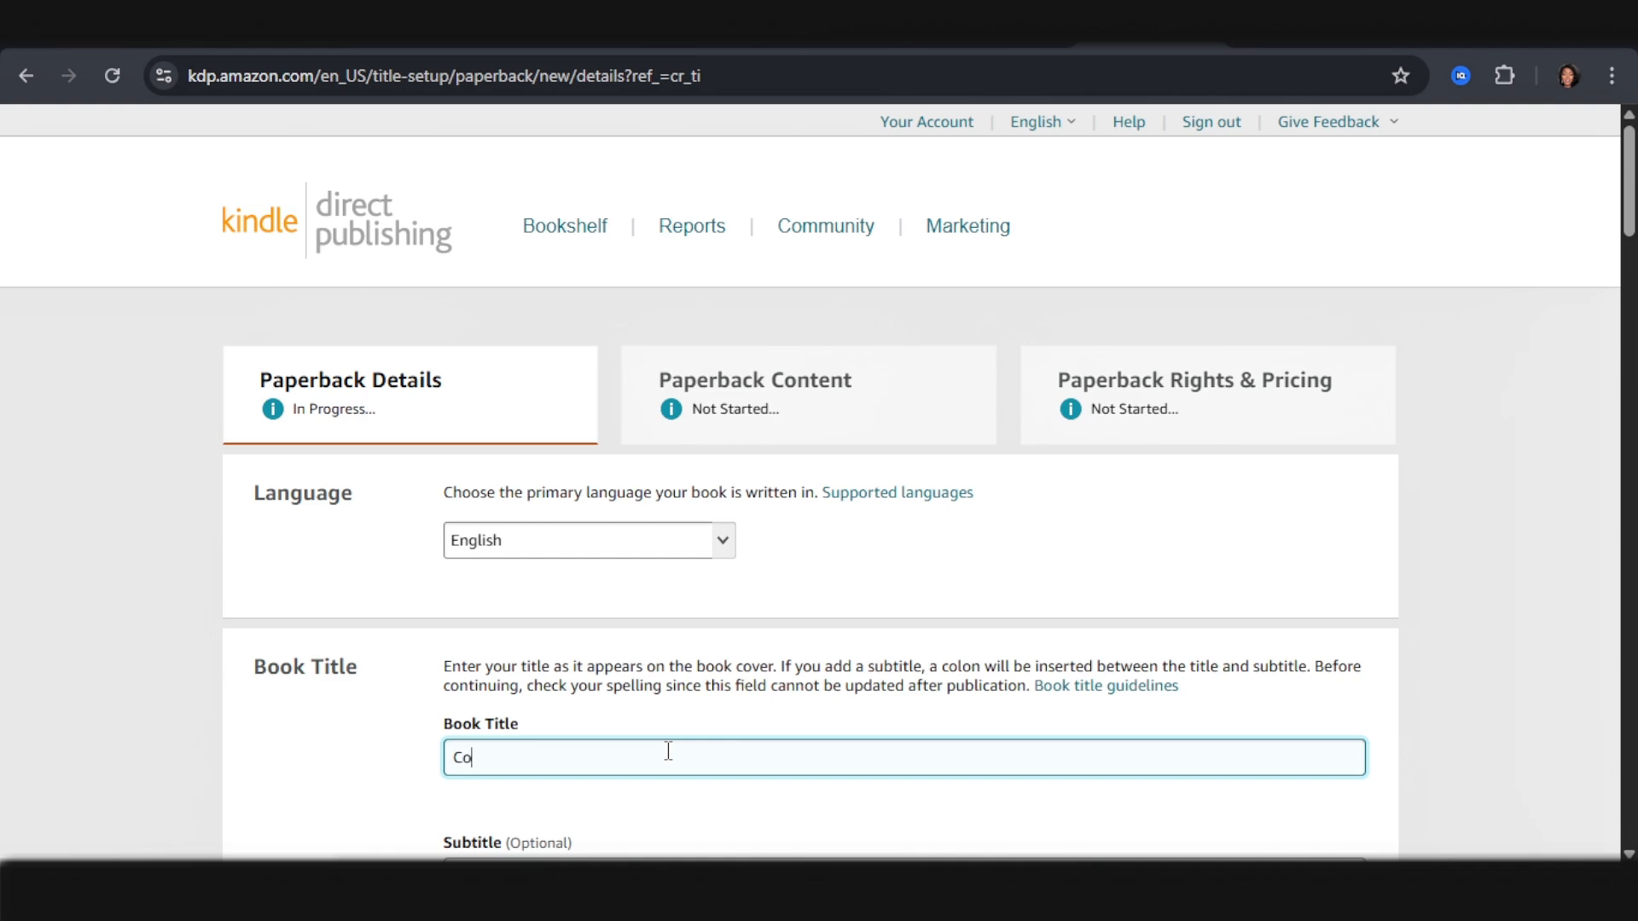
{"action": "type", "text": "Cozy Buddies"}
{"action": "scroll", "coordinate": [668, 750], "scroll_direction": "down", "scroll_amount": 3}
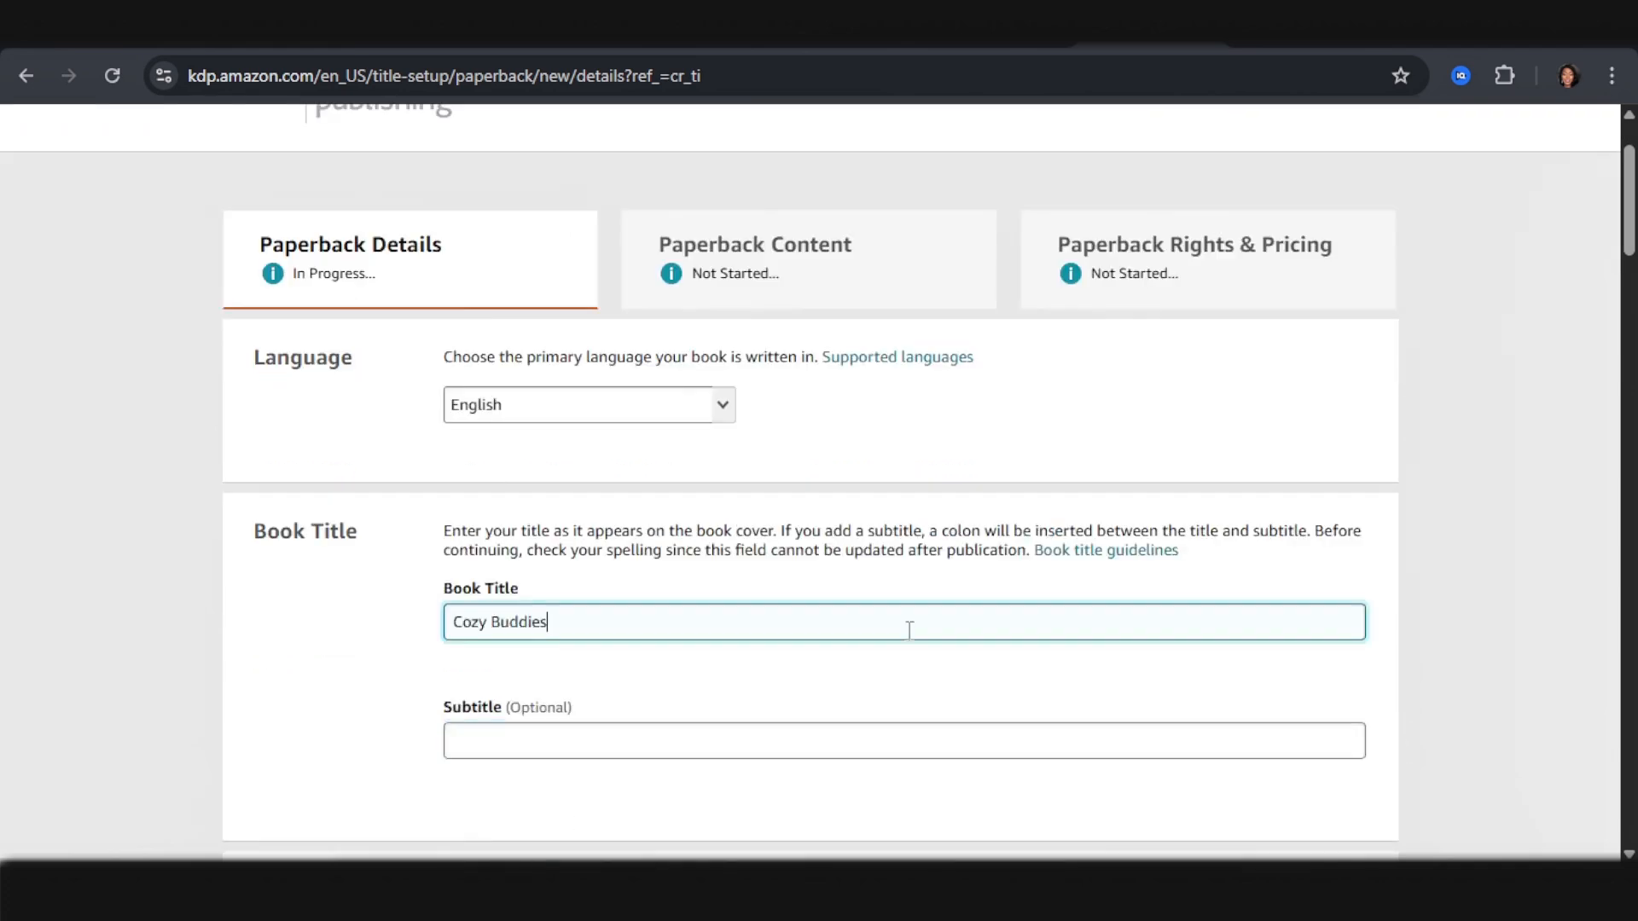
{"action": "left_click", "coordinate": [585, 631]}
{"action": "type", "text": "Cute and Comfy Coloring Book"}
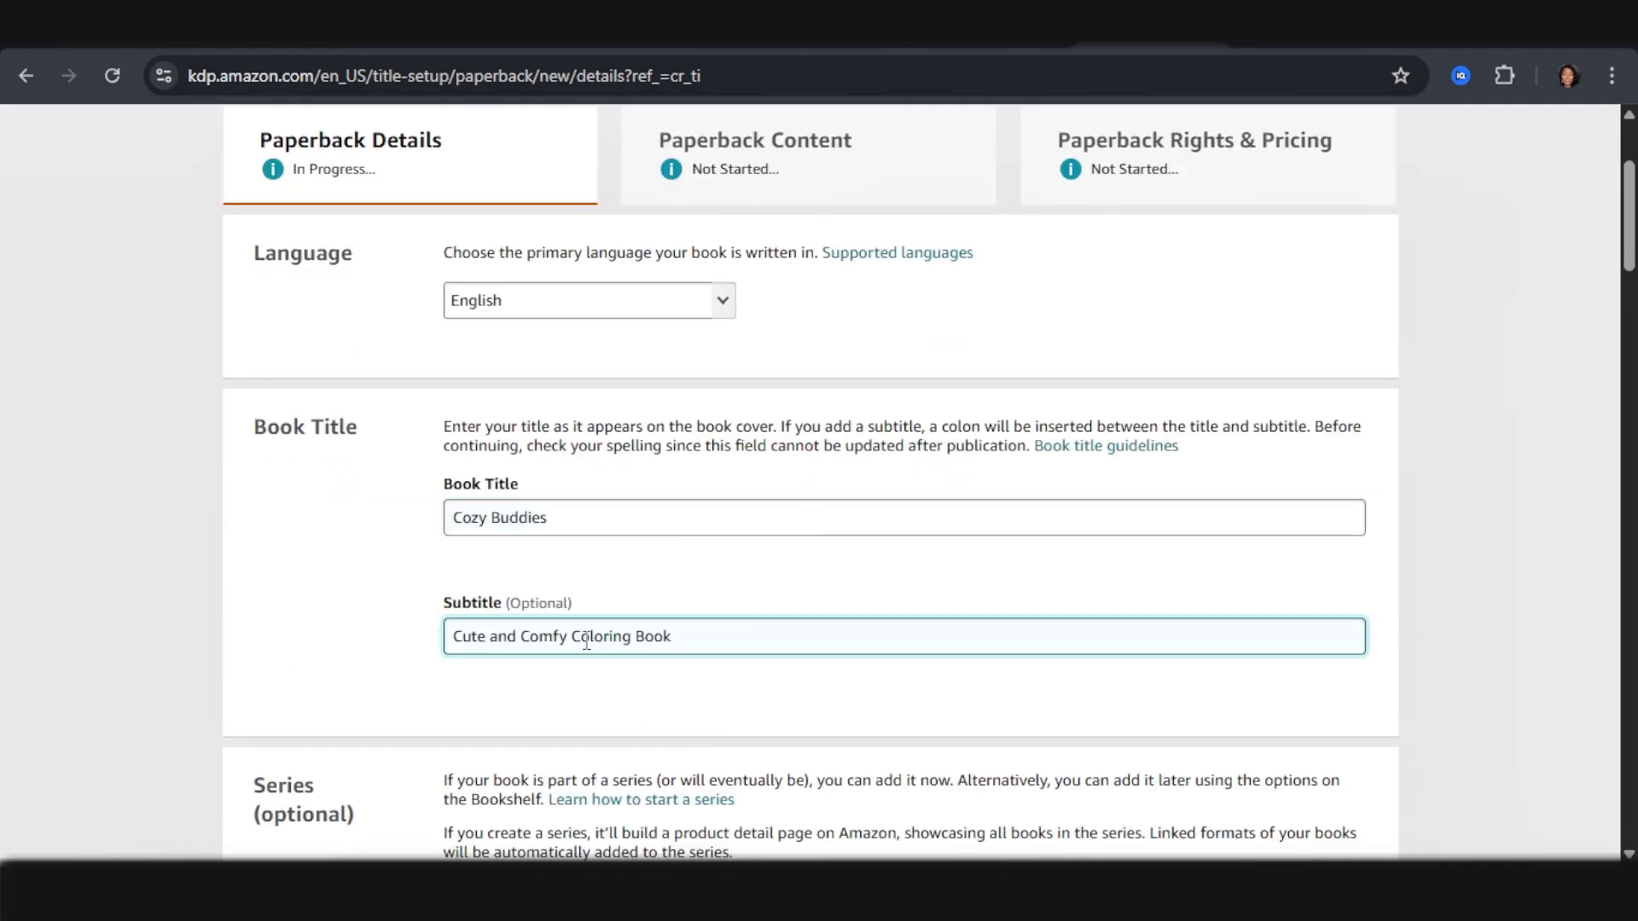
Step: Go to the empty Description section, switch to ChatGPT and request an Amazon KDP description for the coloring book
{"action": "scroll", "coordinate": [627, 610], "scroll_direction": "down", "scroll_amount": 5}
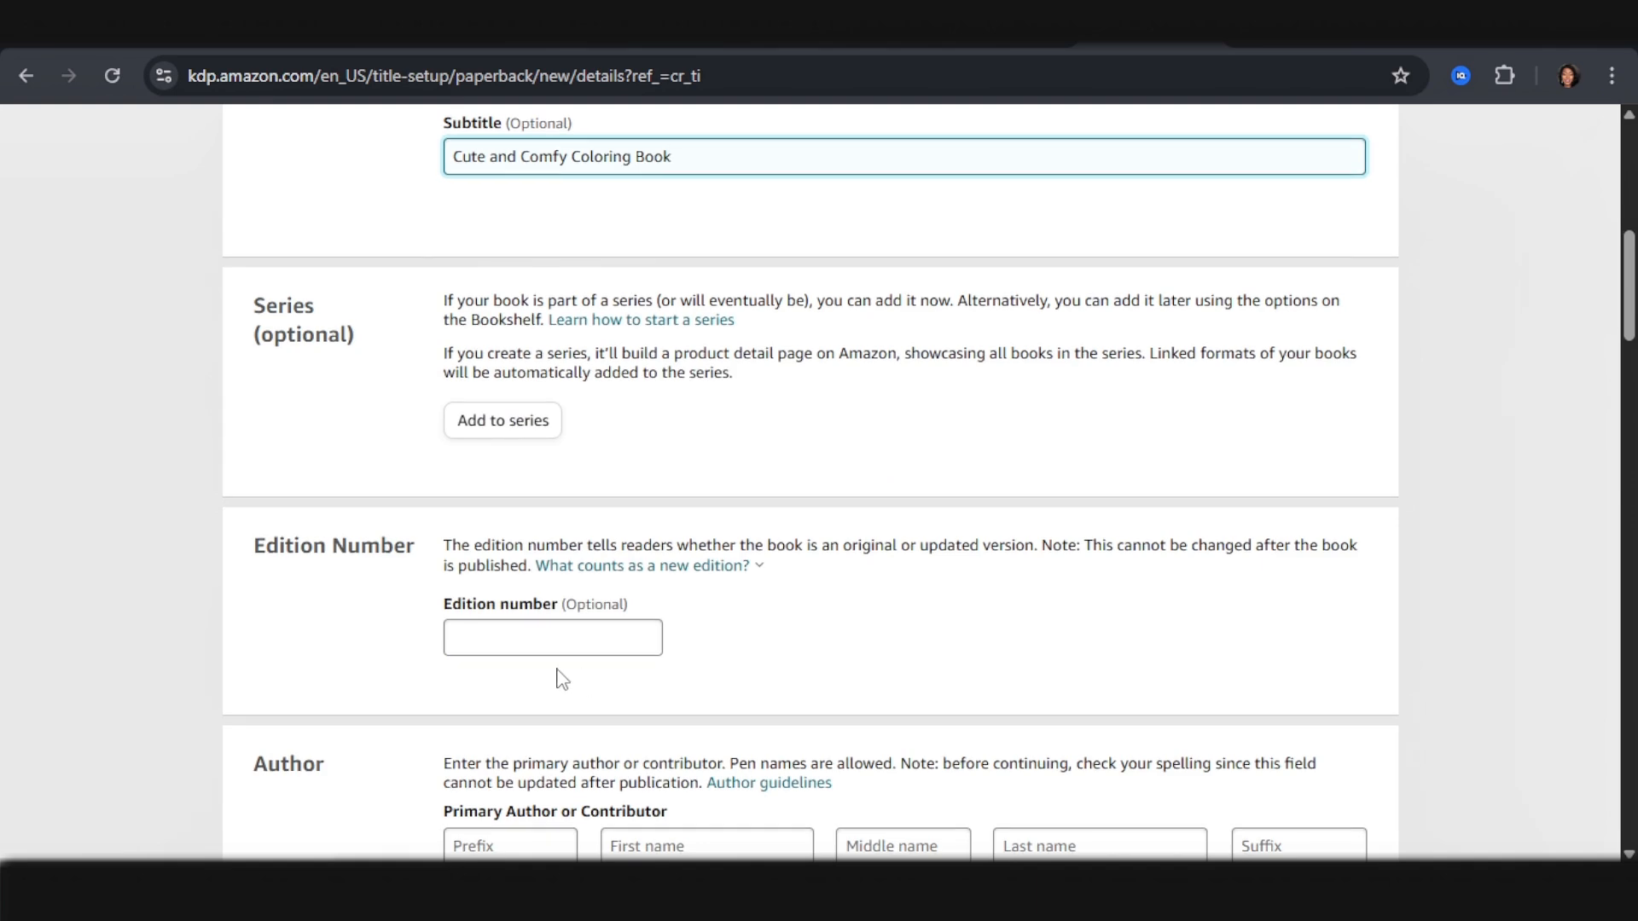
{"action": "scroll", "coordinate": [546, 631], "scroll_direction": "down", "scroll_amount": 3}
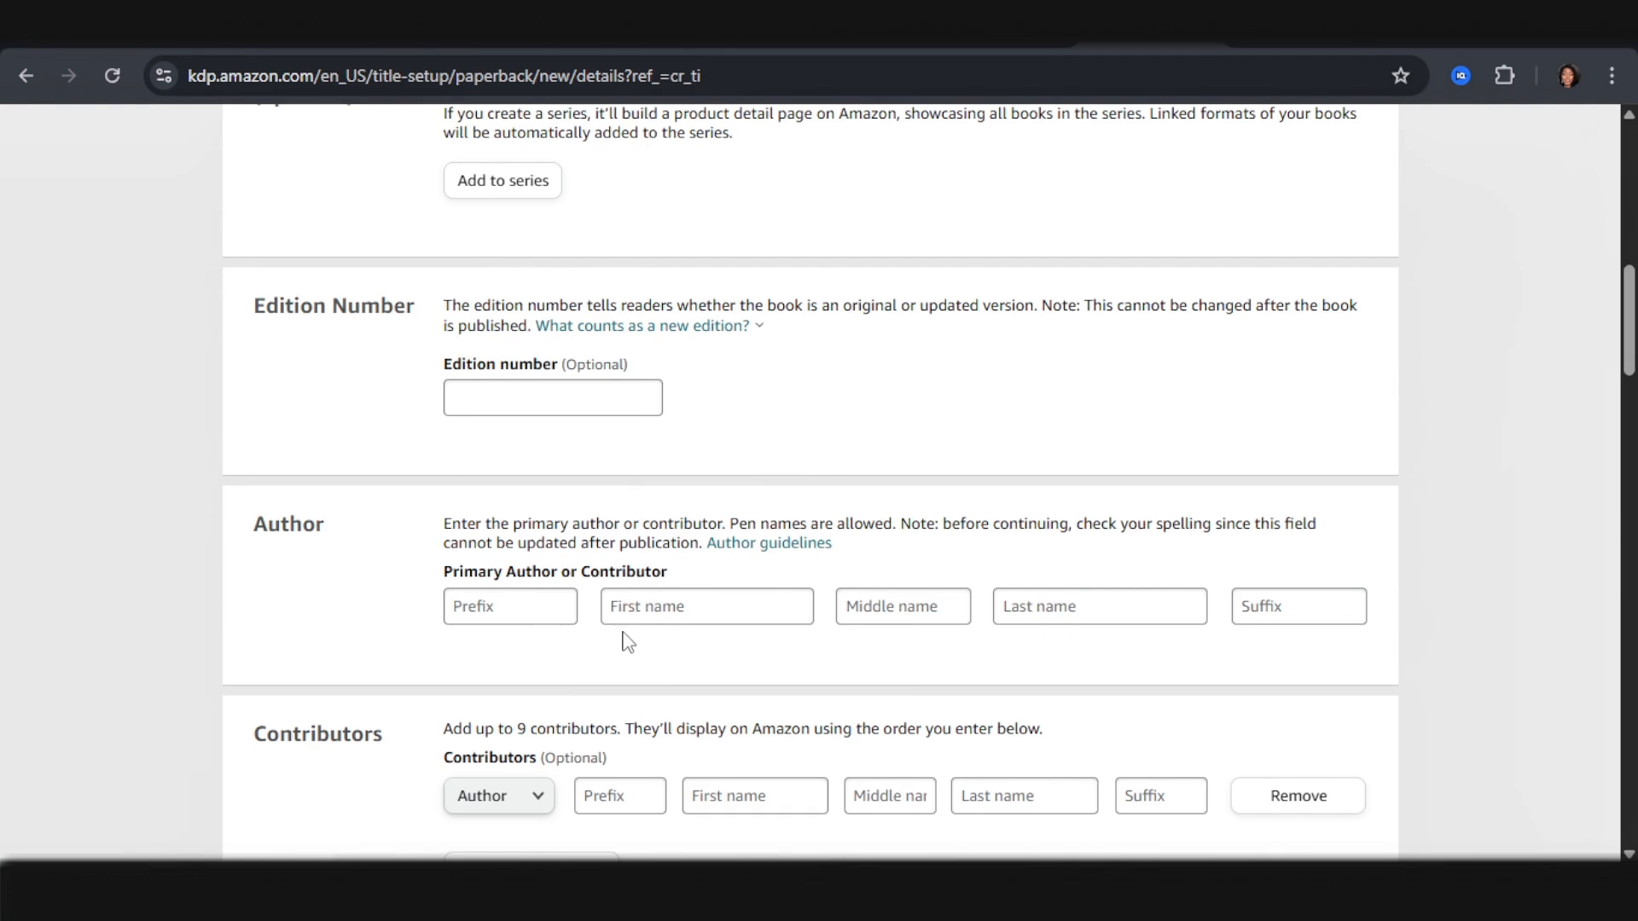
{"action": "scroll", "coordinate": [628, 642], "scroll_direction": "down", "scroll_amount": 7}
{"action": "left_click", "coordinate": [832, 573]}
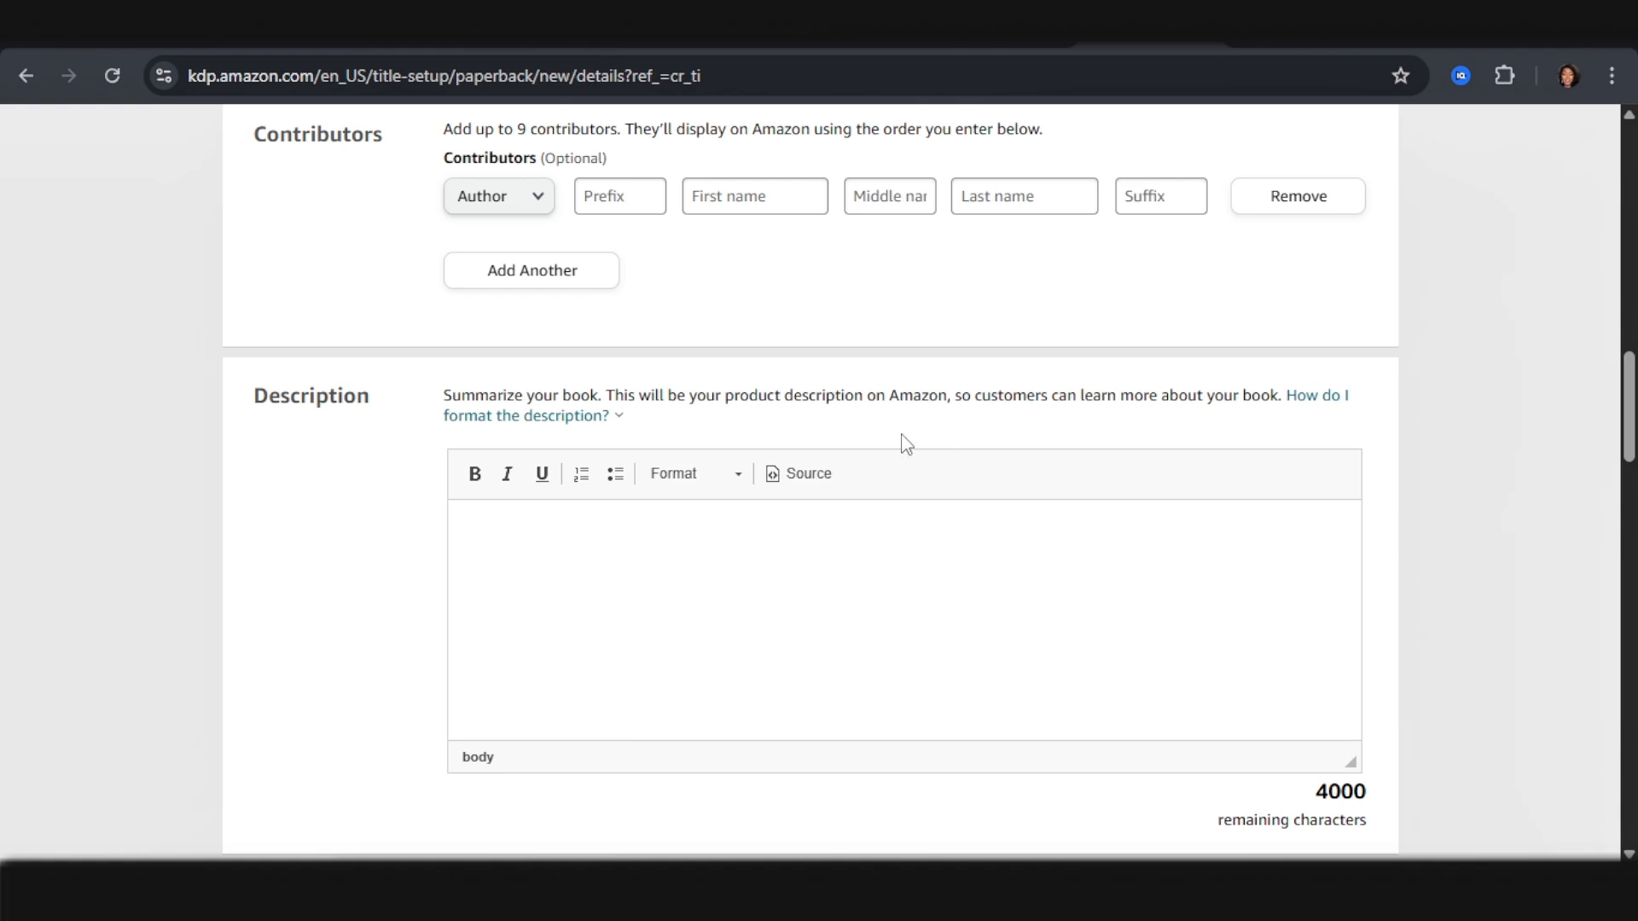
{"action": "left_click", "coordinate": [832, 36]}
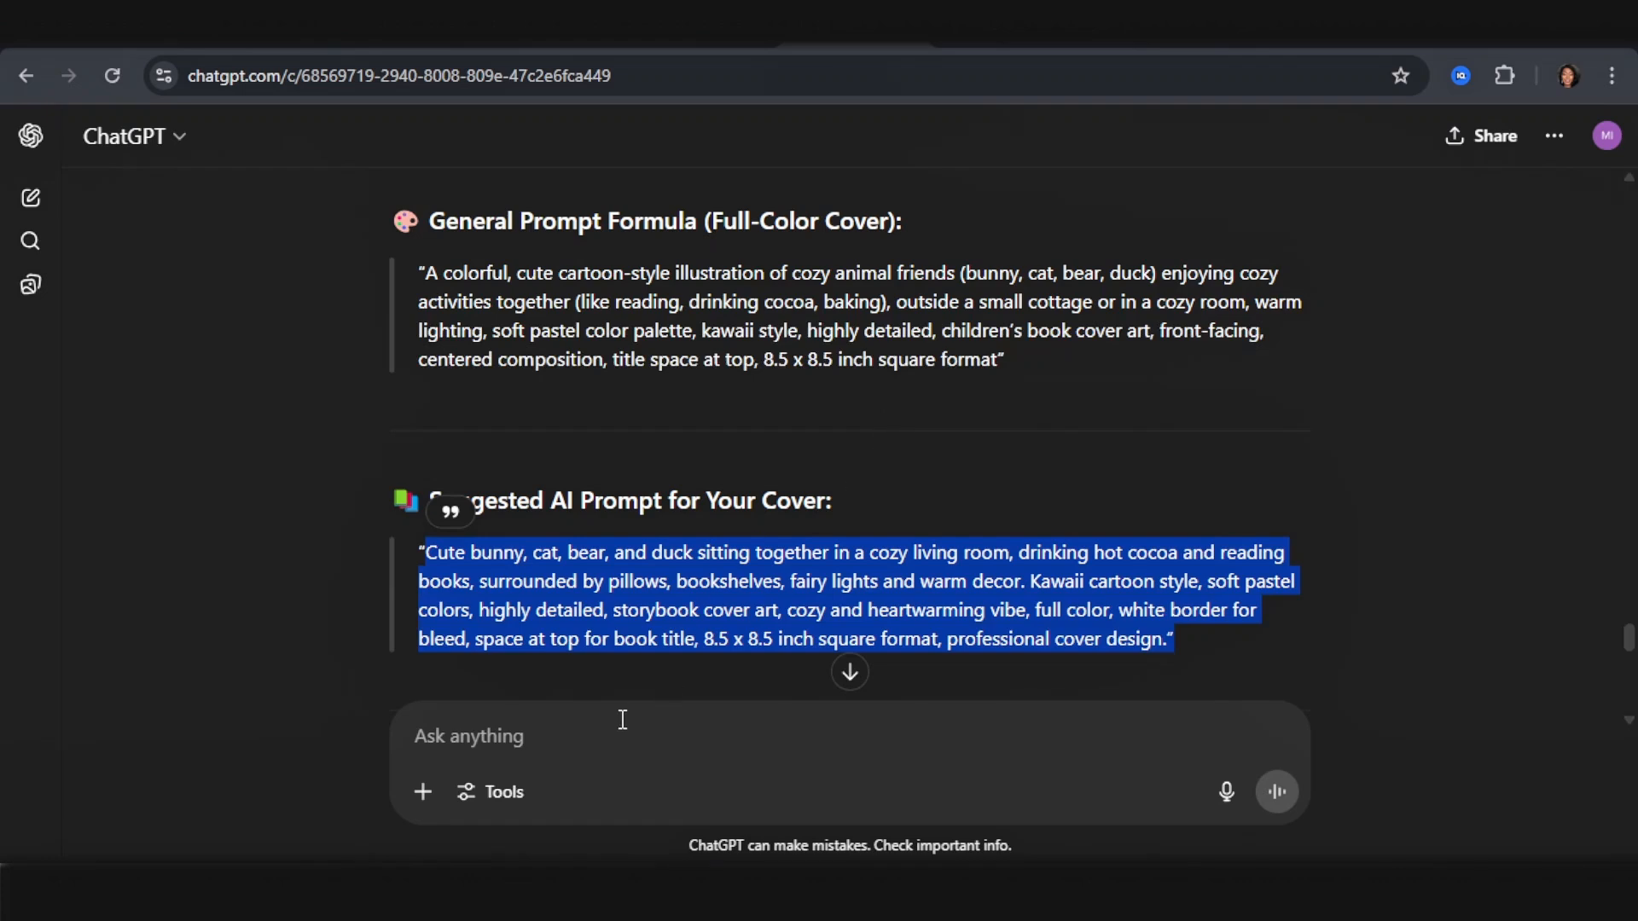
{"action": "left_click", "coordinate": [622, 720]}
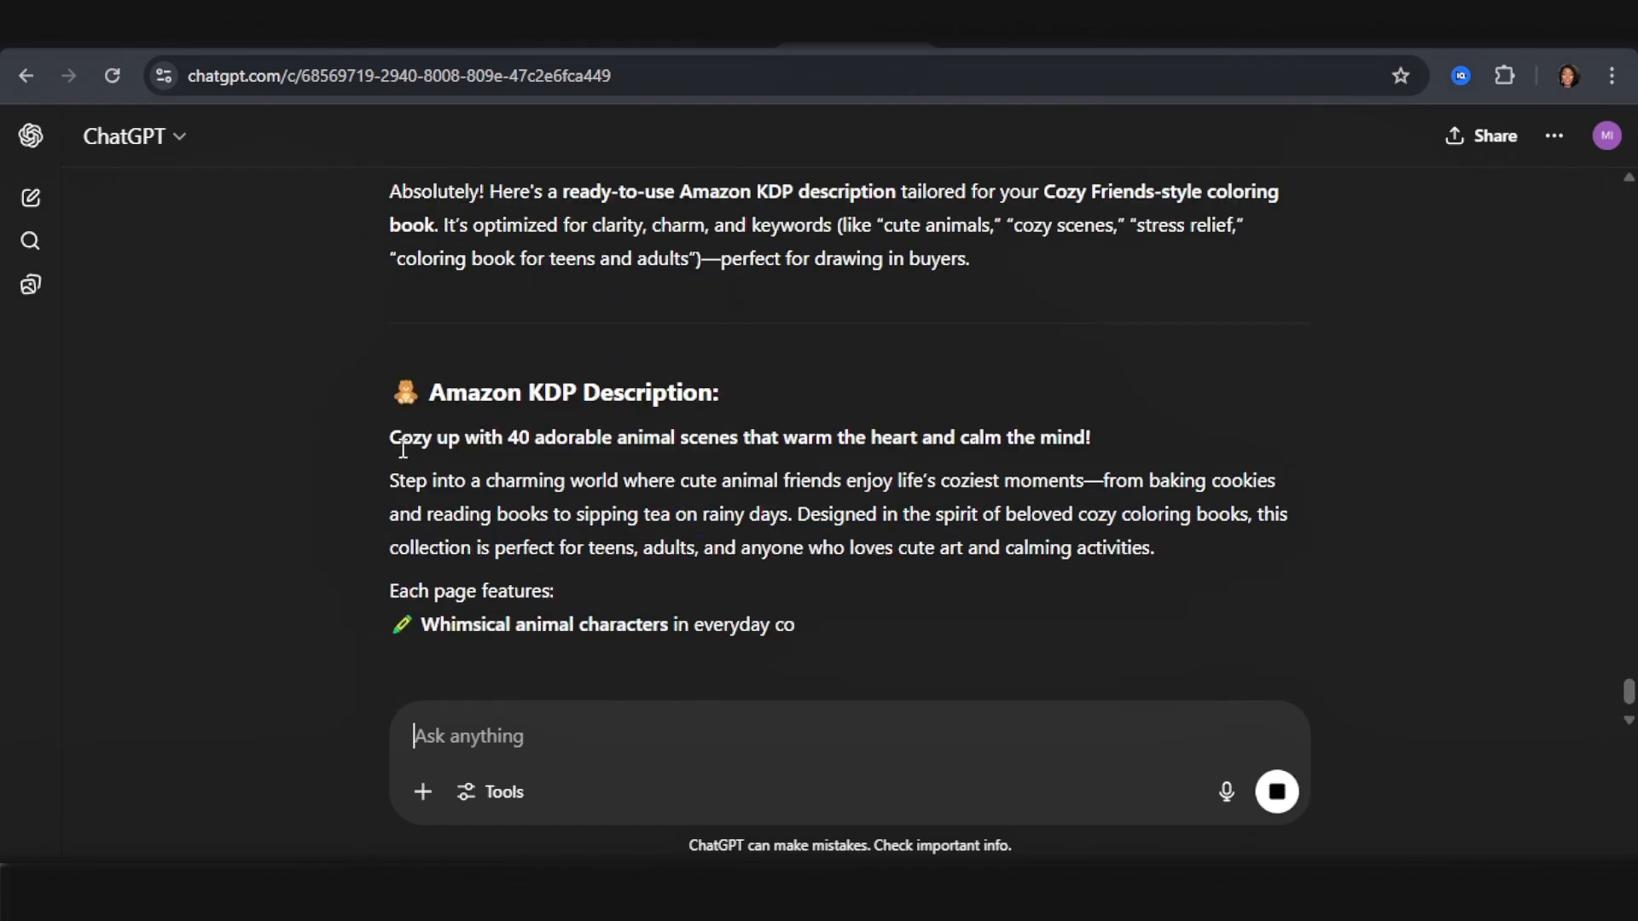
Step: Copy the full generated description from ChatGPT and paste it into the paperback's Description field on KDP
{"action": "left_click_drag", "start_coordinate": [391, 437], "coordinate": [925, 602]}
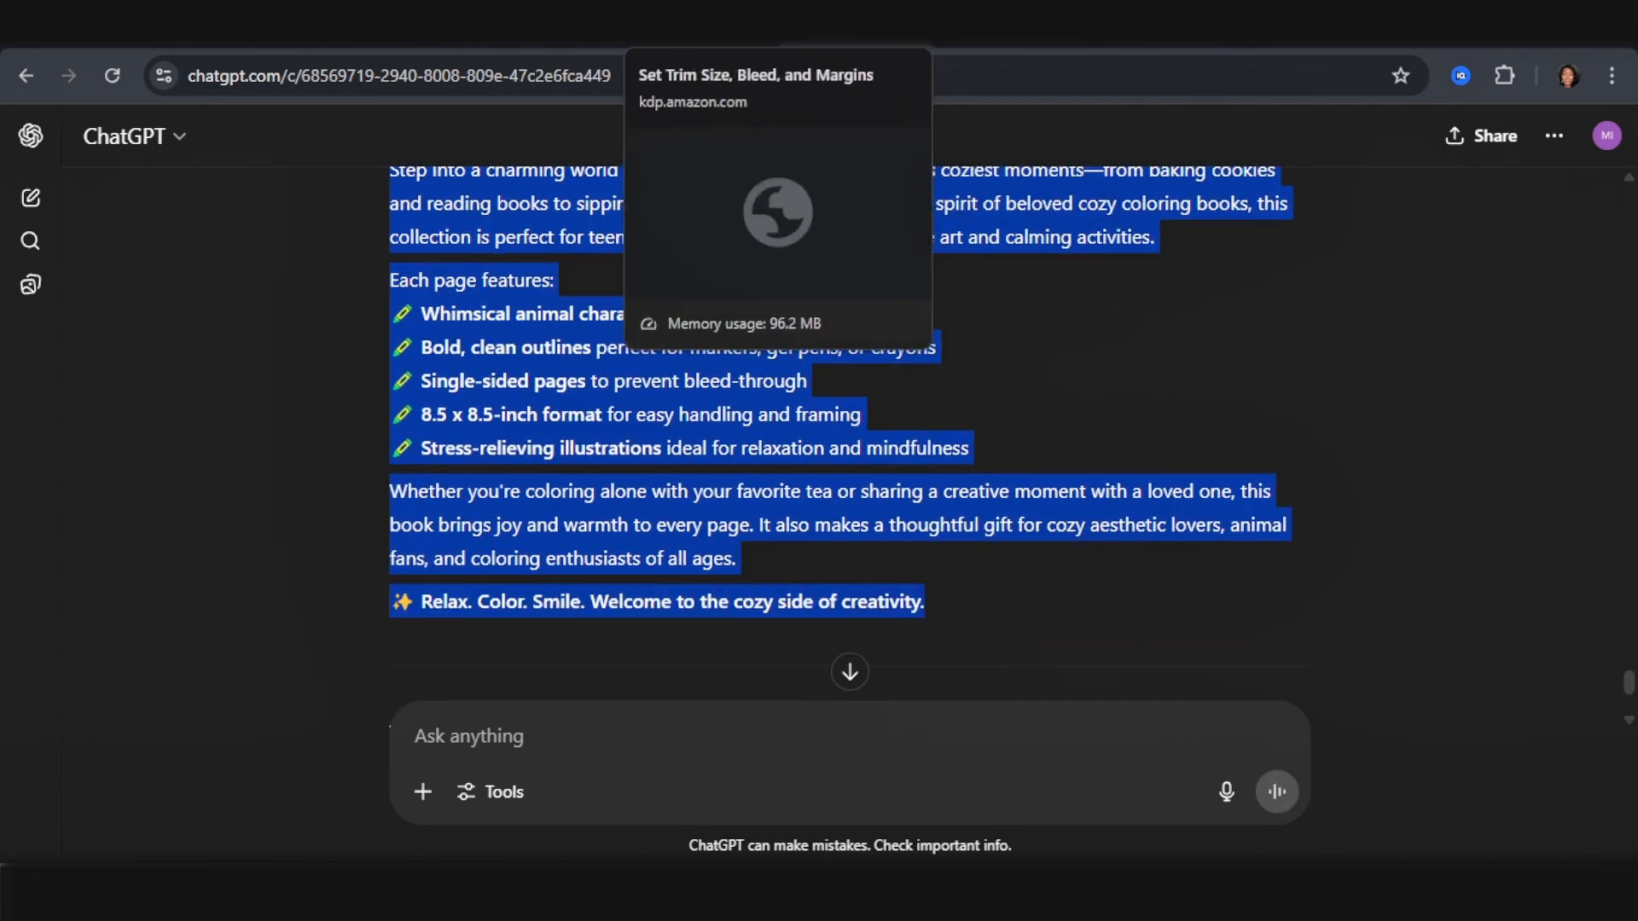
{"action": "left_click", "coordinate": [1138, 50]}
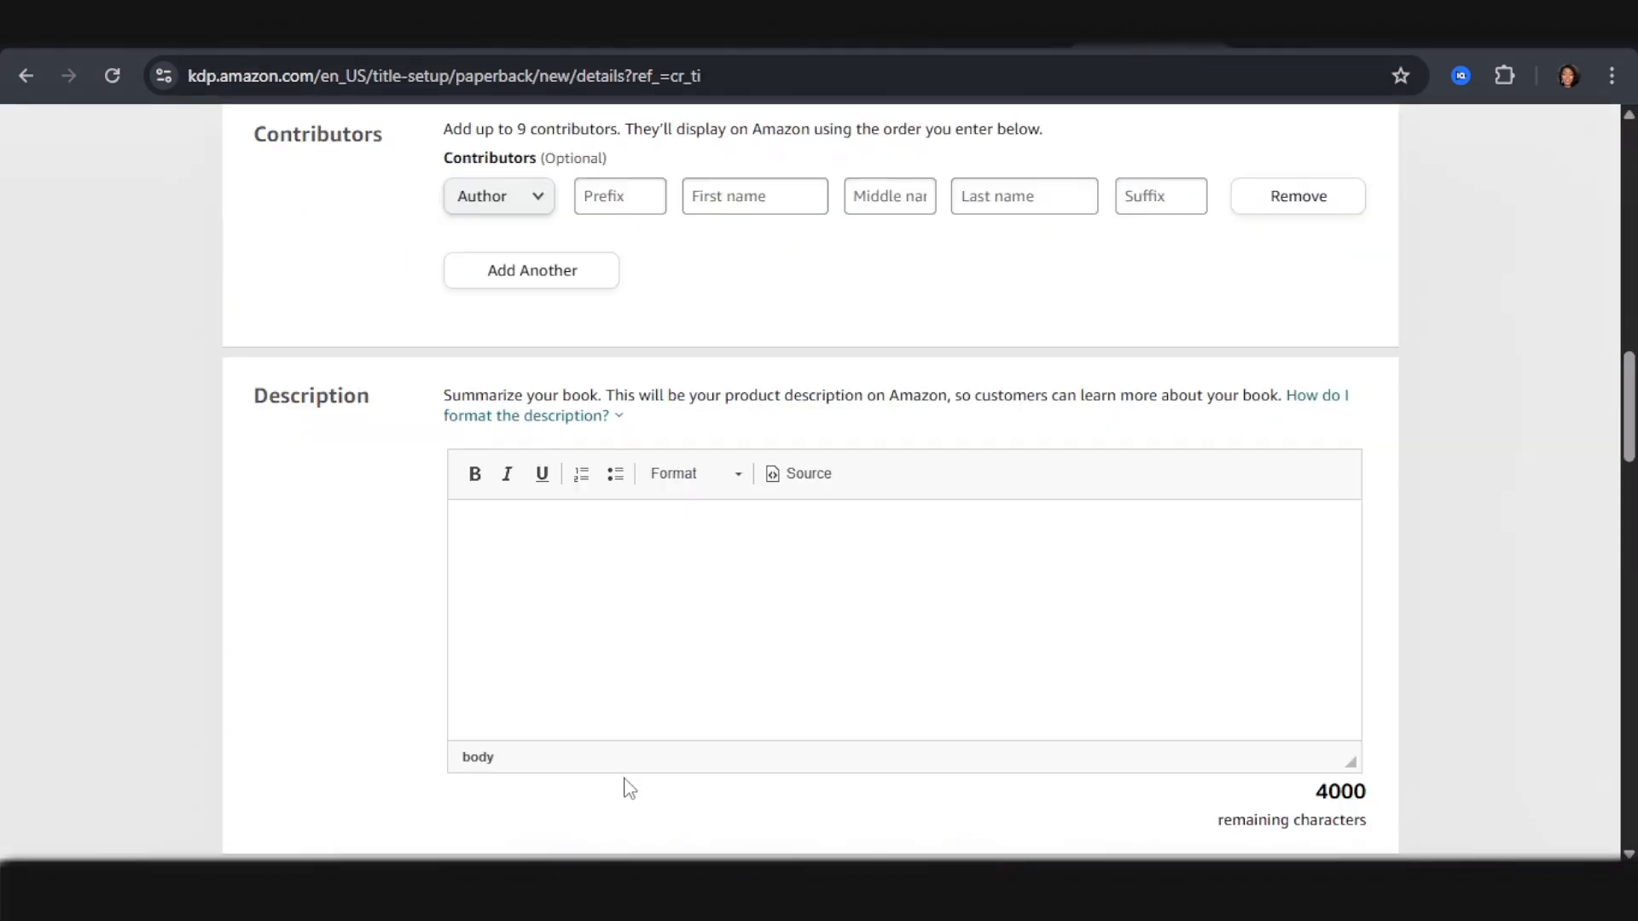
{"action": "key", "text": "ctrl+v"}
{"action": "scroll", "coordinate": [687, 627], "scroll_direction": "down", "scroll_amount": 3}
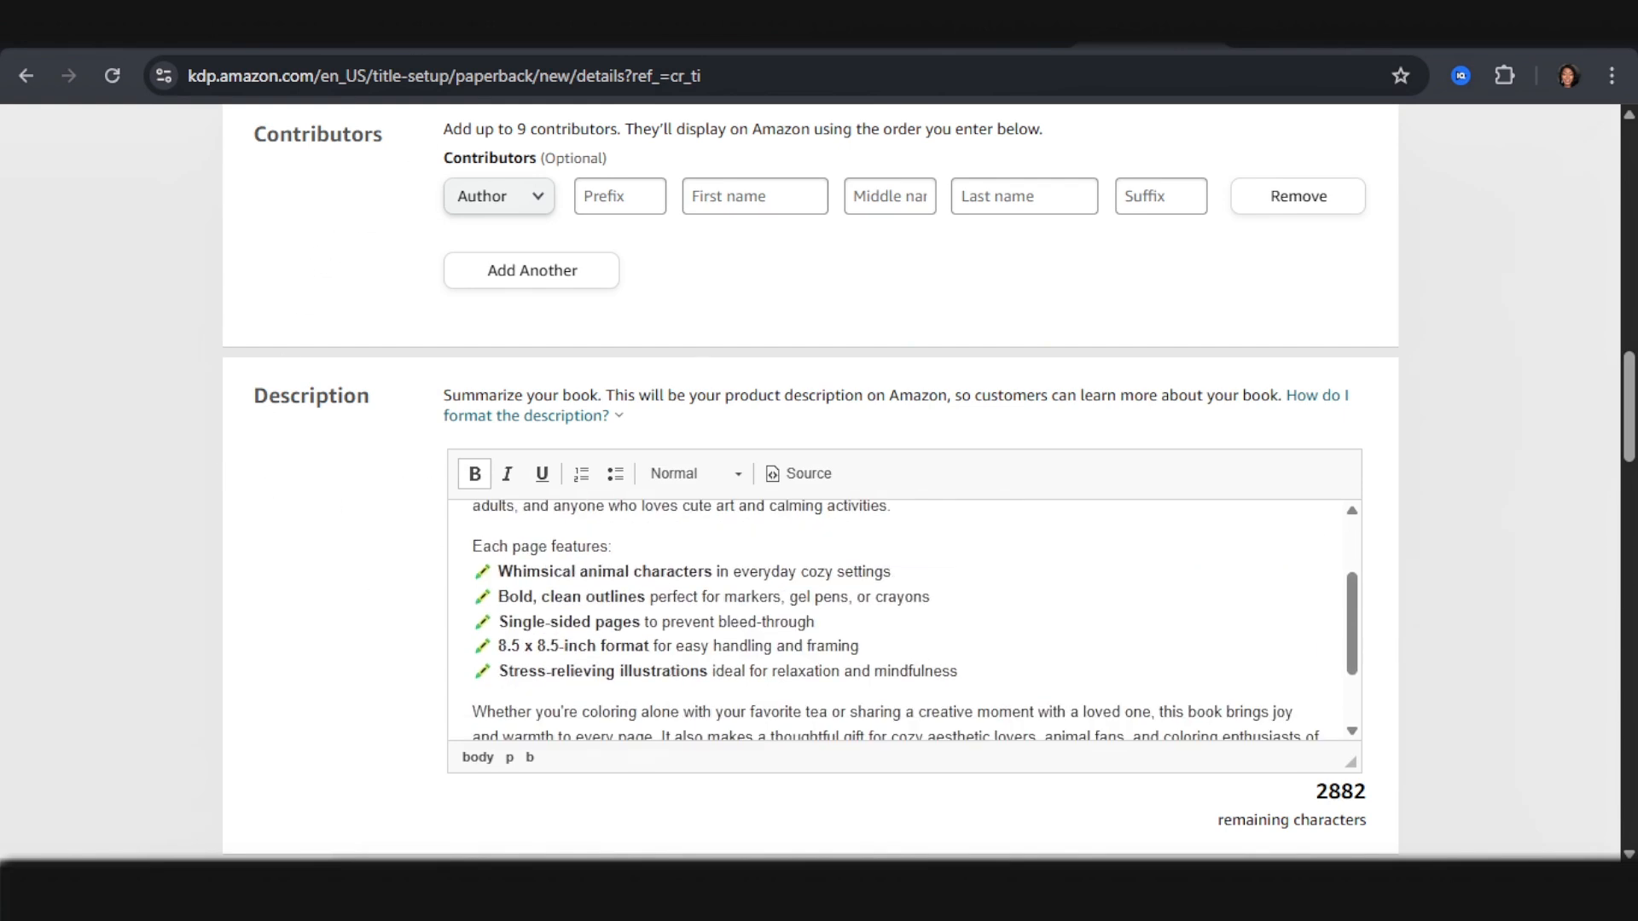
Step: Switch to the Cozy Friends product page on Amazon and read its three-star customer reviews
{"action": "left_click", "coordinate": [410, 30]}
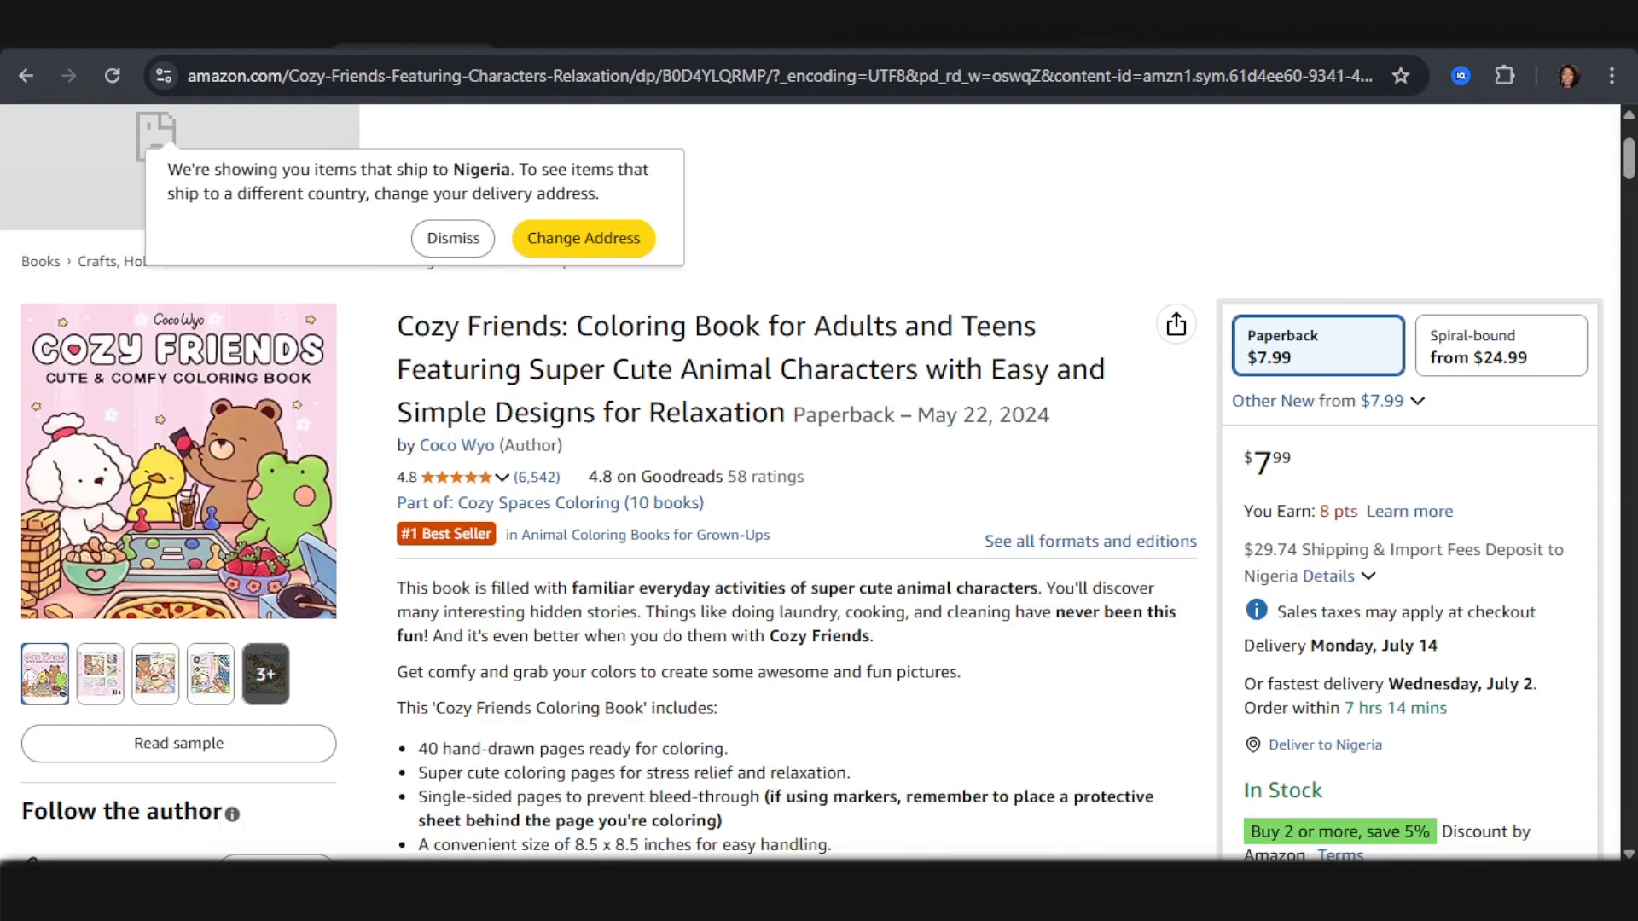
{"action": "left_click", "coordinate": [456, 240]}
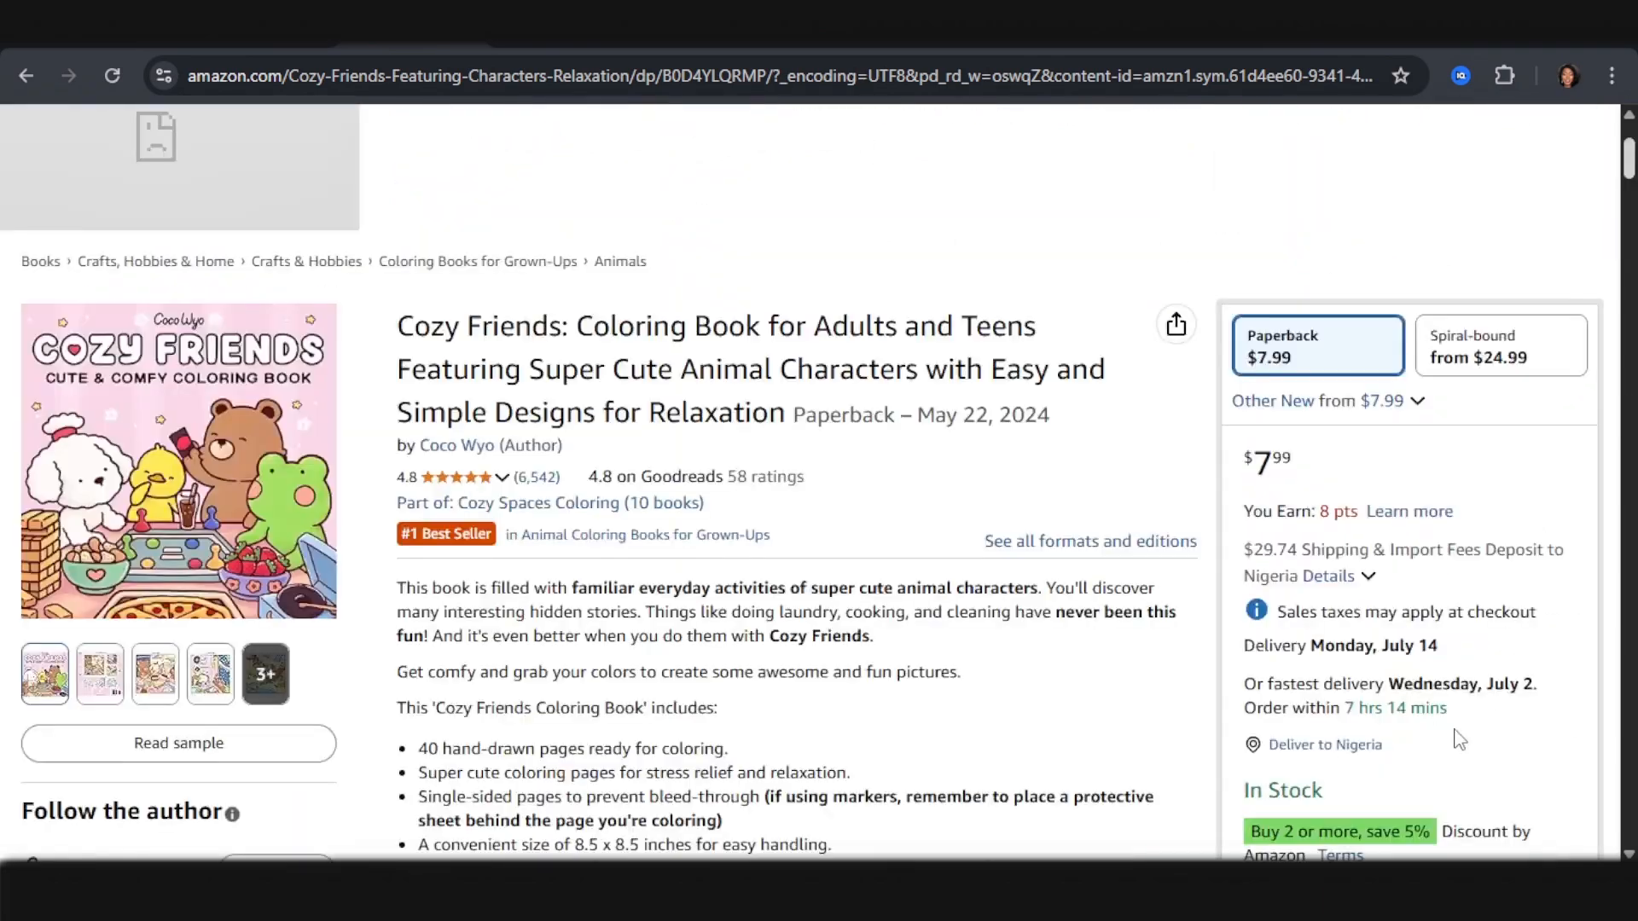
{"action": "left_click_drag", "start_coordinate": [1629, 155], "coordinate": [1528, 486]}
{"action": "left_click", "coordinate": [201, 478]}
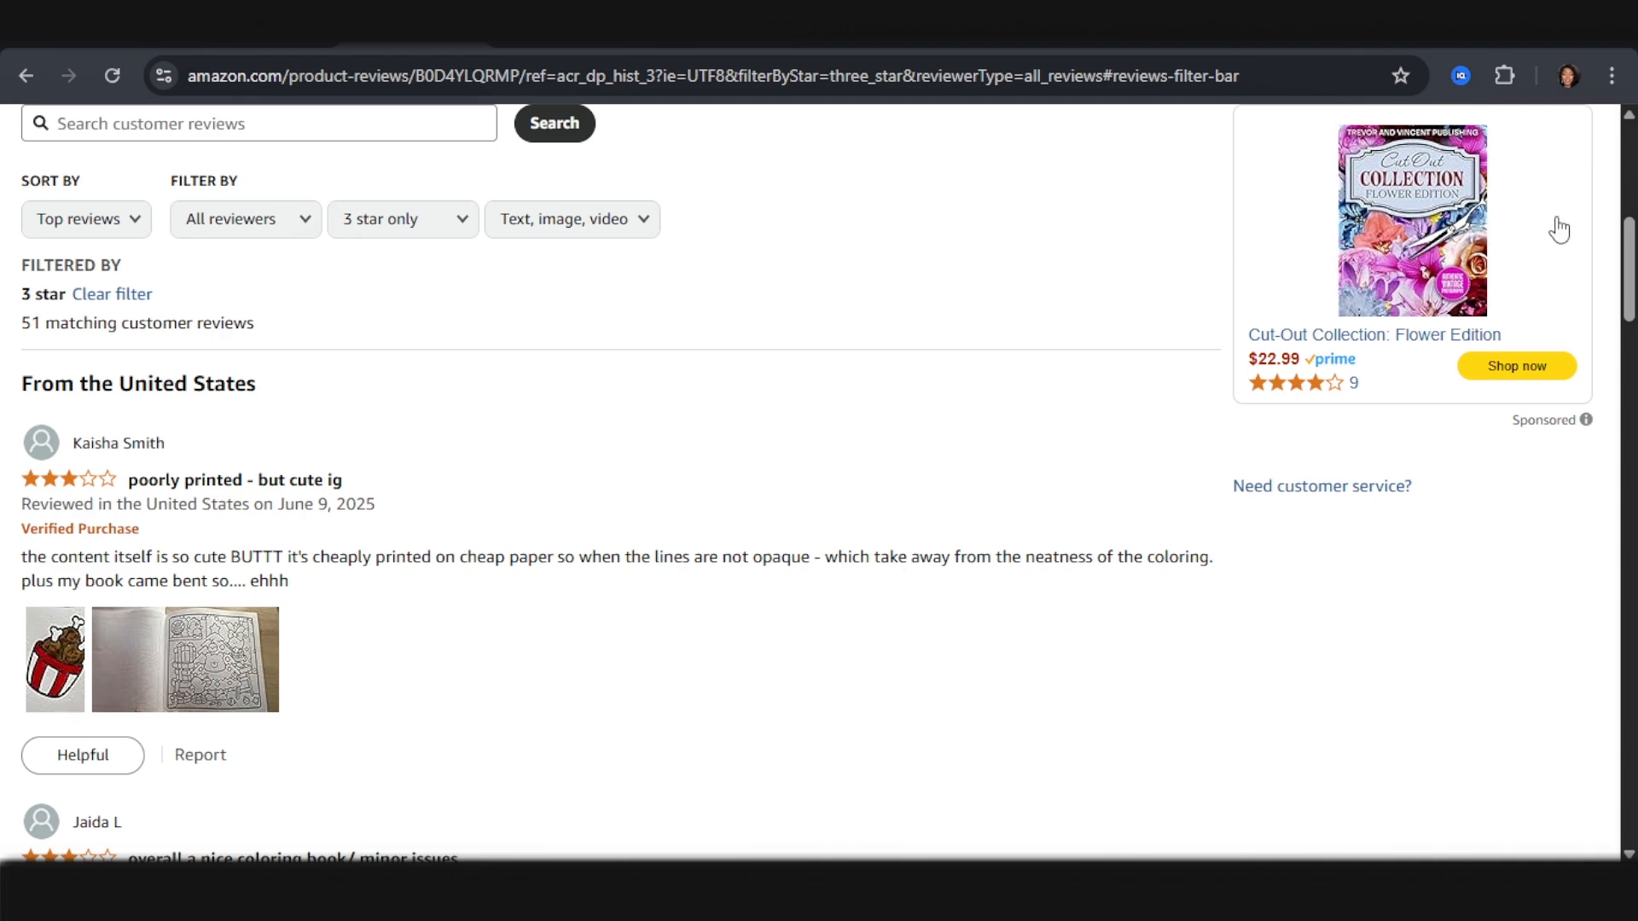
{"action": "left_click_drag", "start_coordinate": [1629, 273], "coordinate": [1630, 175]}
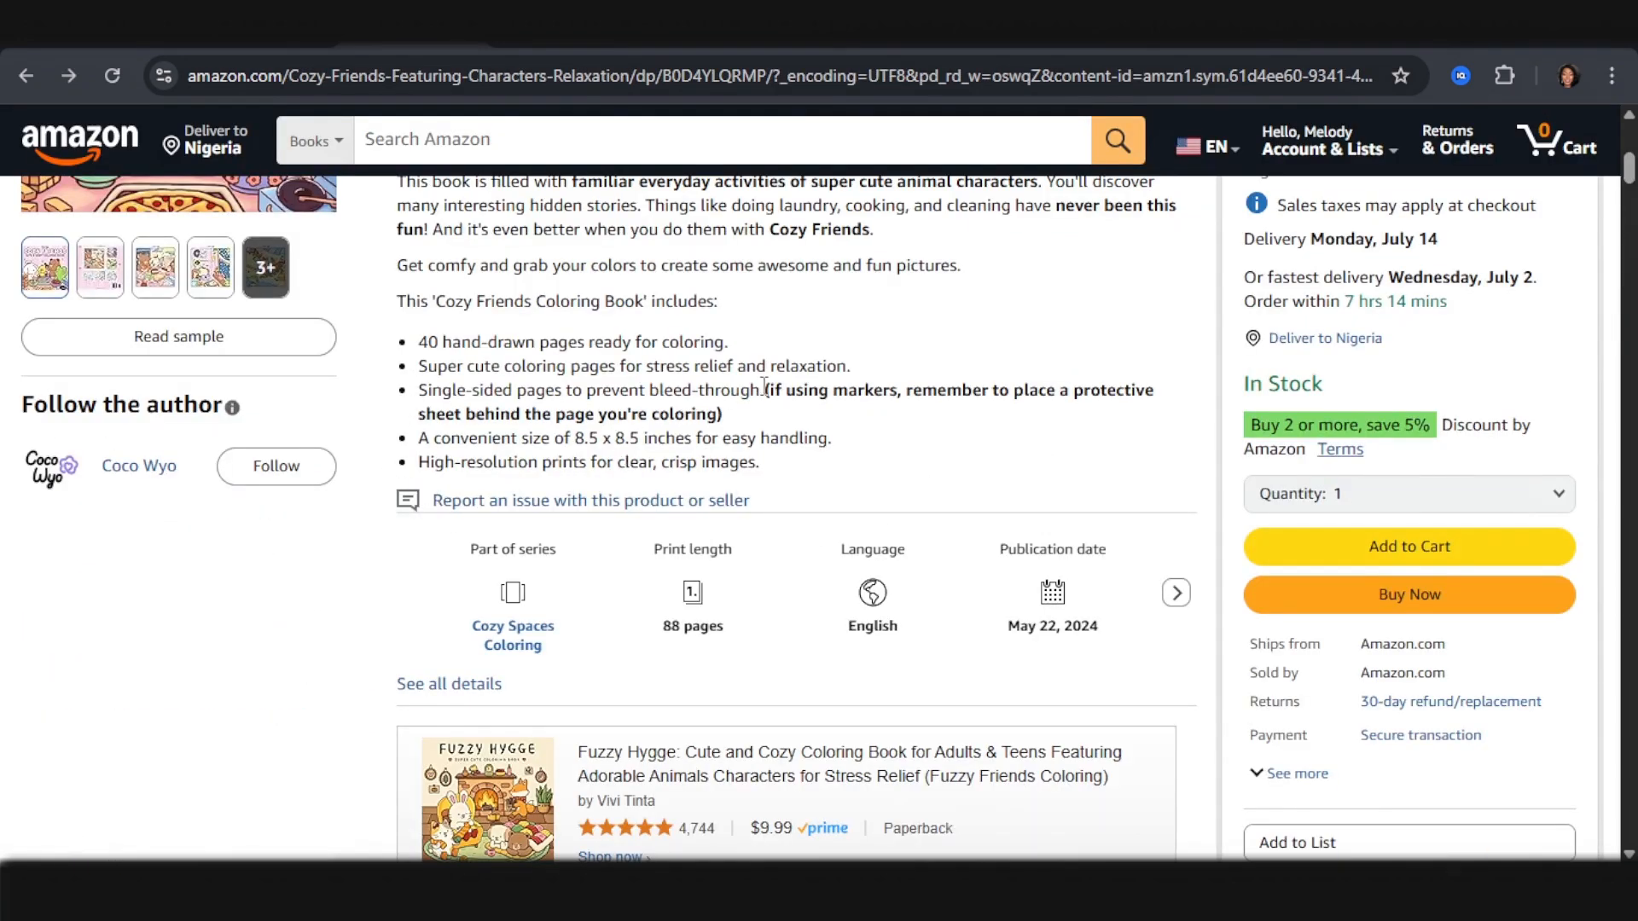
Step: Copy the Cozy Friends note about placing a protective sheet when using markers into the KDP description's "Single-sided pages" line
{"action": "left_click_drag", "start_coordinate": [764, 390], "coordinate": [739, 420]}
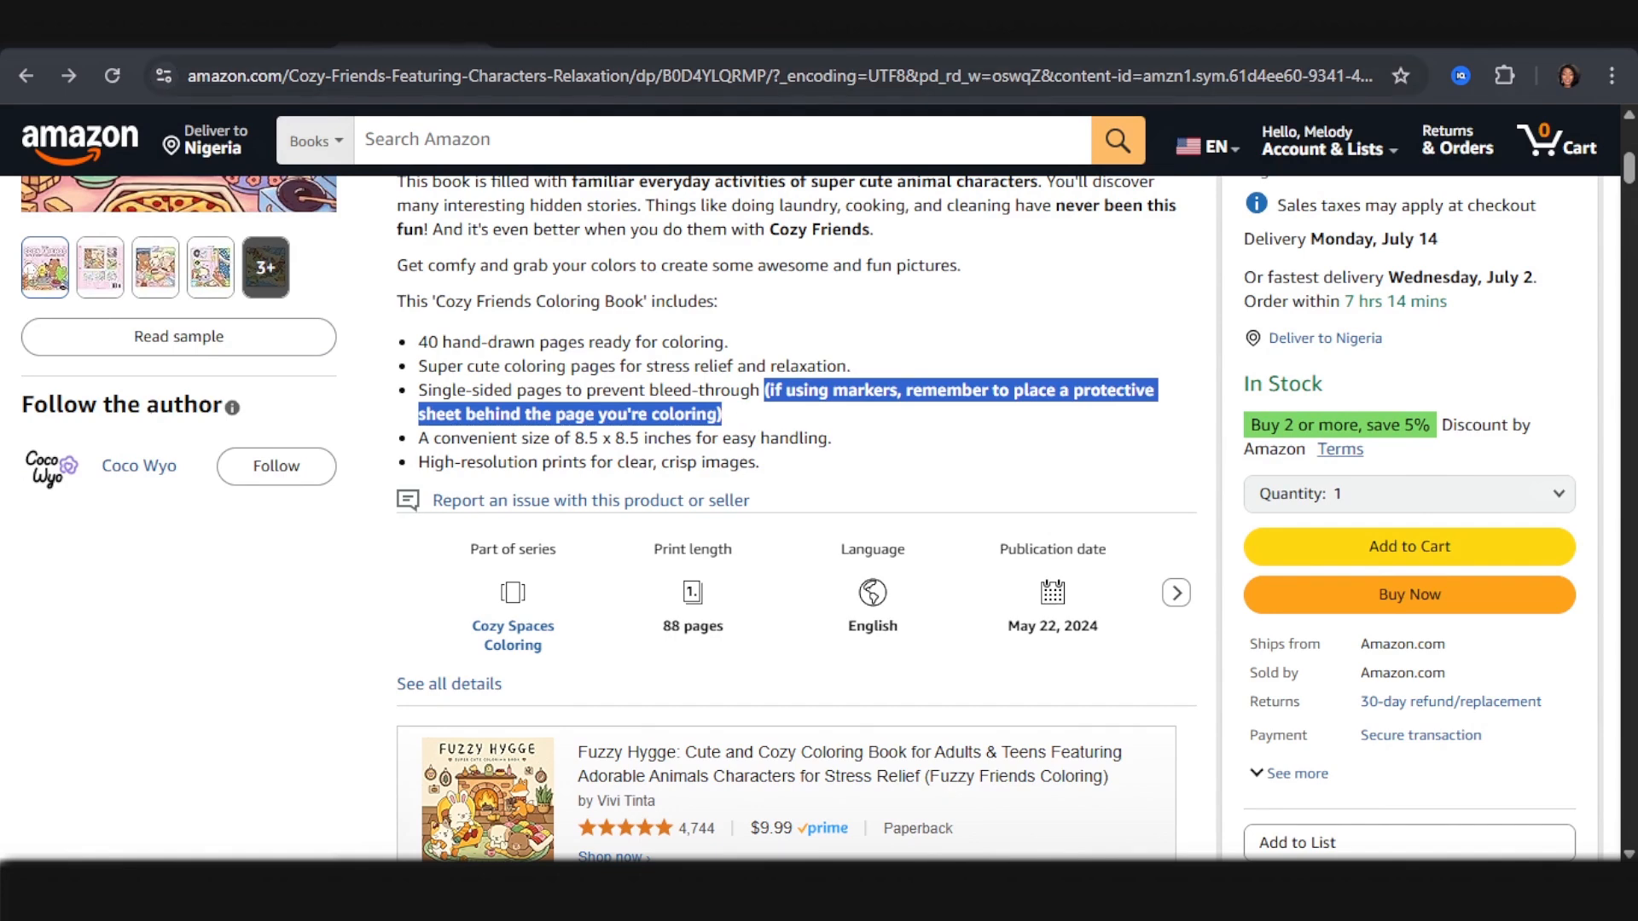
{"action": "left_click", "coordinate": [1125, 43]}
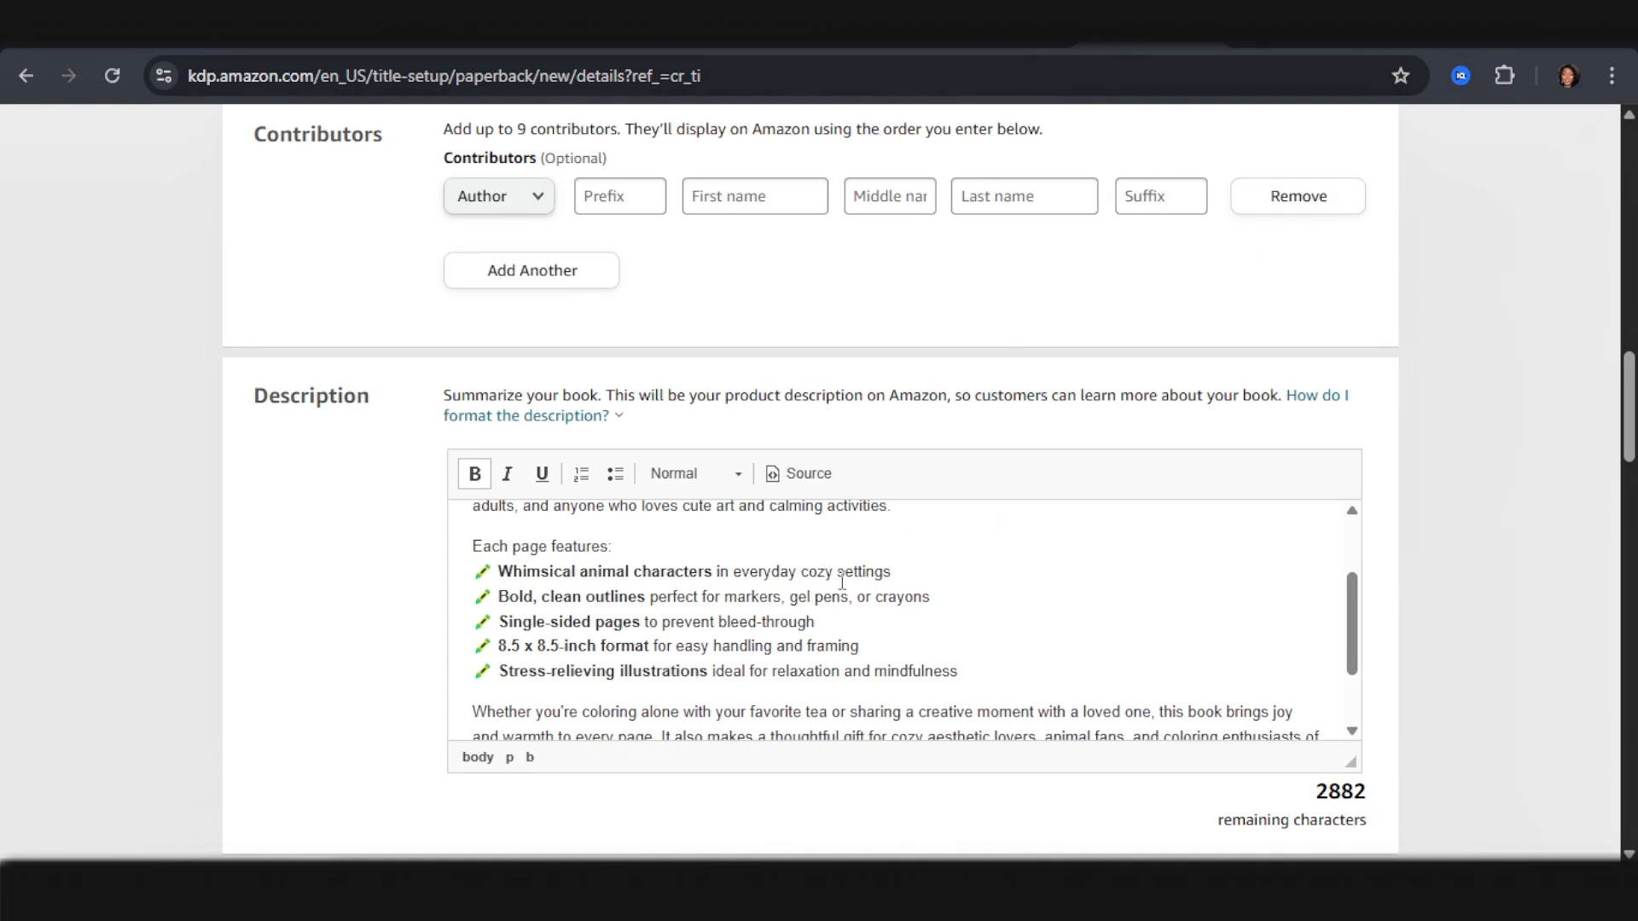
{"action": "left_click", "coordinate": [835, 631]}
{"action": "type", "text": "(If using markers, remember to place a protective sheet behind the page you're coloring)"}
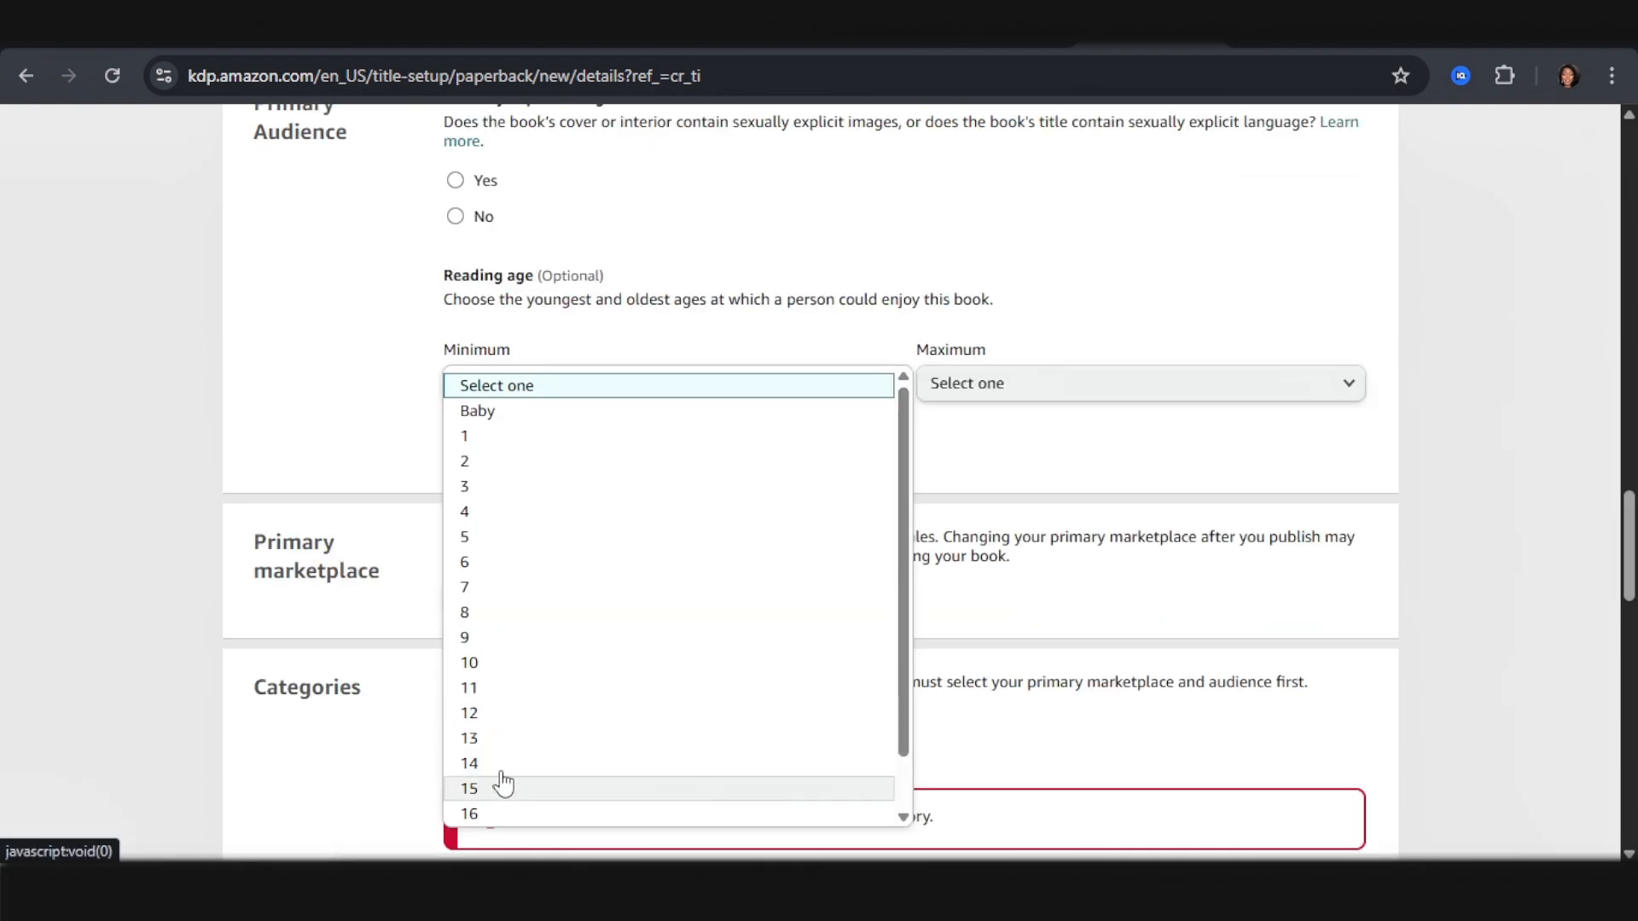
Step: Set the book's reading age to a minimum of 13 and a maximum of 18+
{"action": "left_click", "coordinate": [502, 739]}
{"action": "left_click", "coordinate": [1118, 380]}
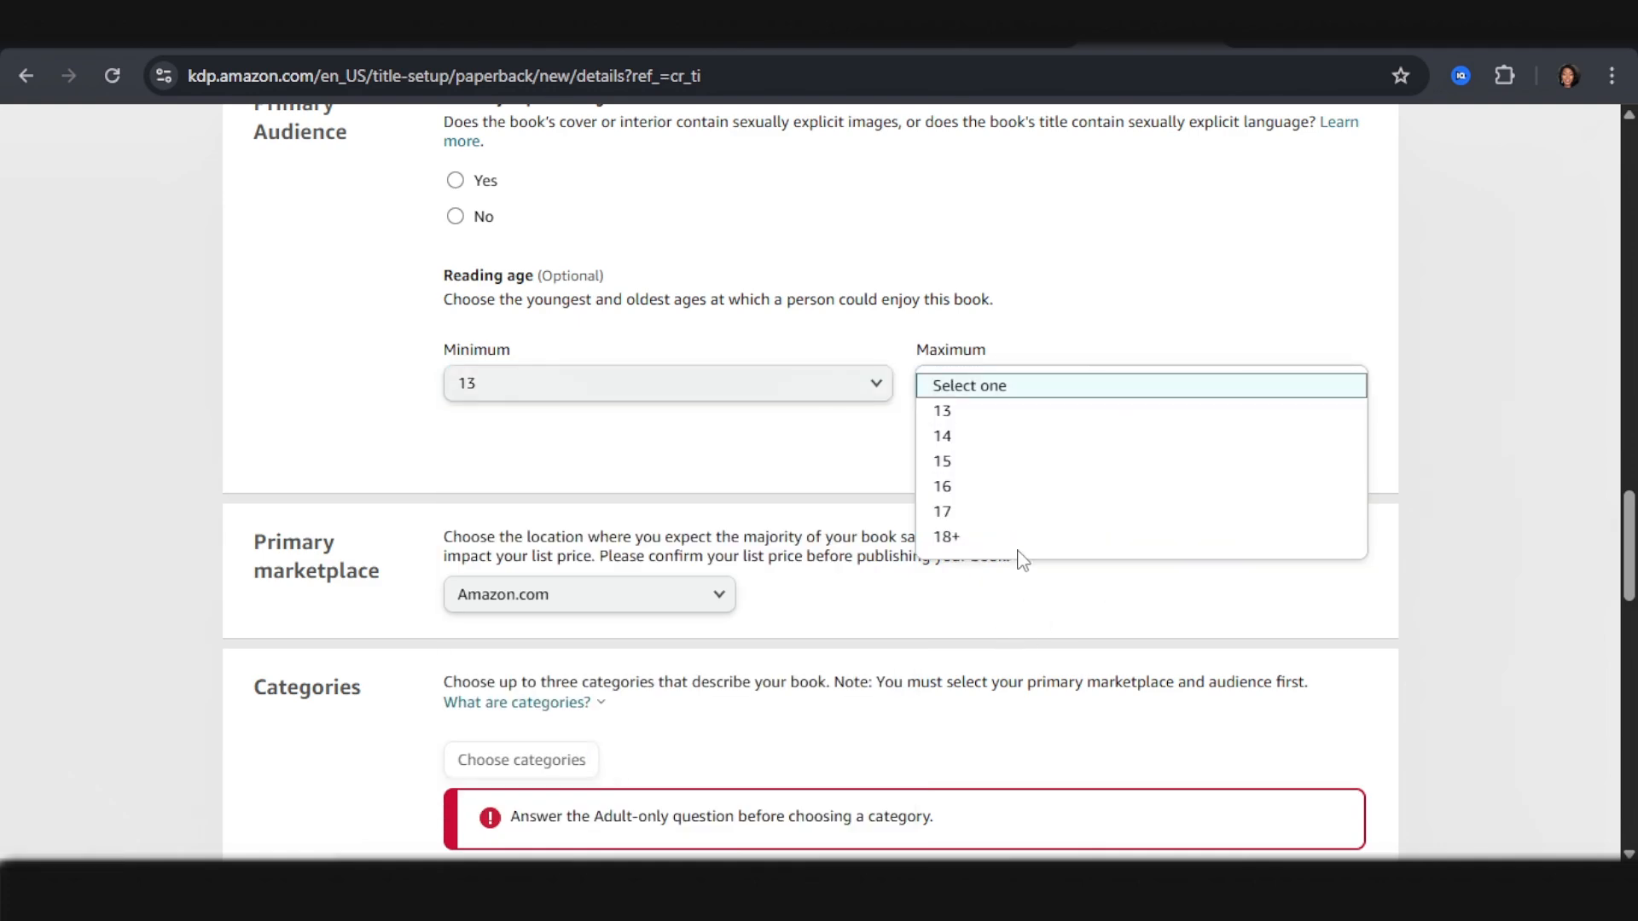
{"action": "left_click", "coordinate": [1021, 538]}
Step: For the Keywords section, look up Amazon's book search suggestions for "cozy"
{"action": "scroll", "coordinate": [573, 628], "scroll_direction": "down", "scroll_amount": 8}
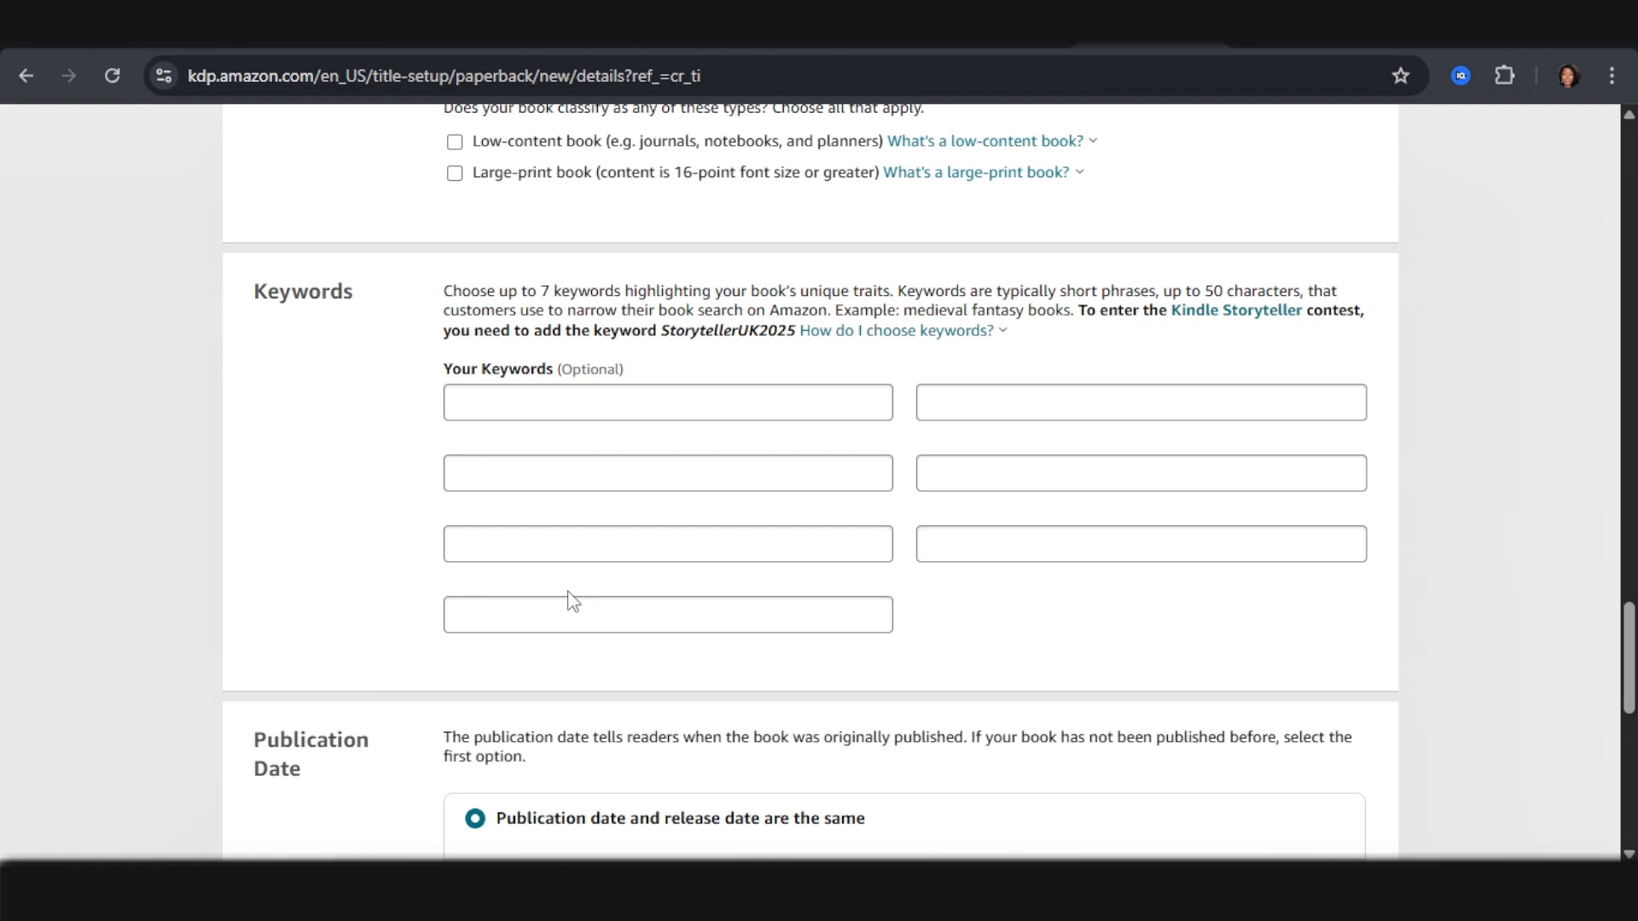
{"action": "left_click", "coordinate": [416, 47]}
{"action": "left_click", "coordinate": [525, 129]}
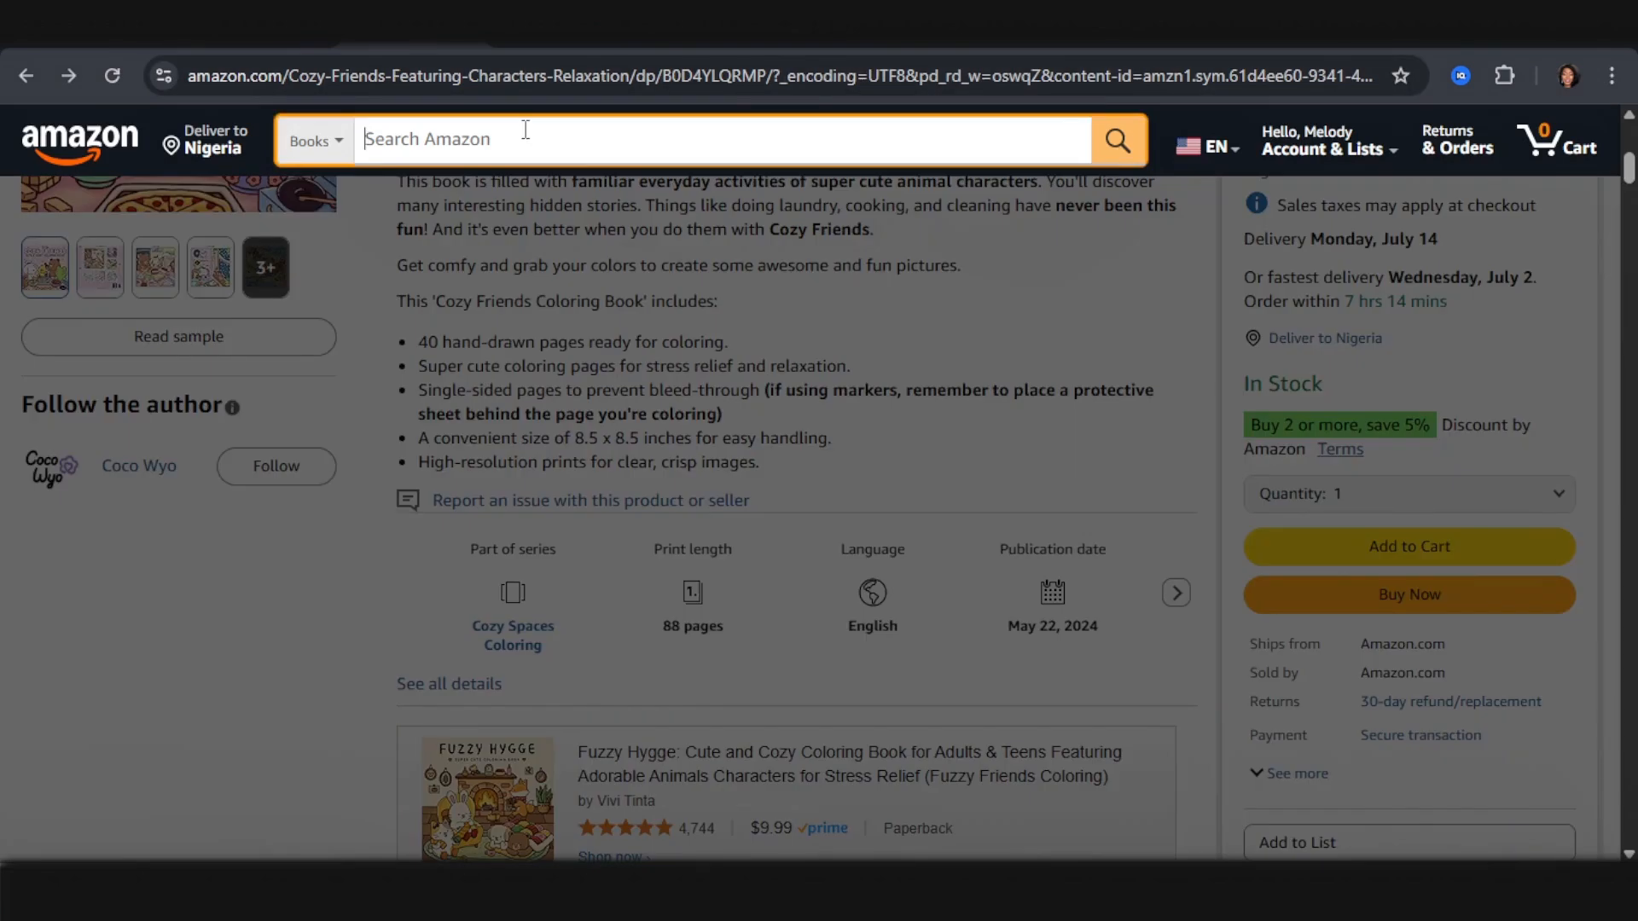
{"action": "type", "text": "coz"}
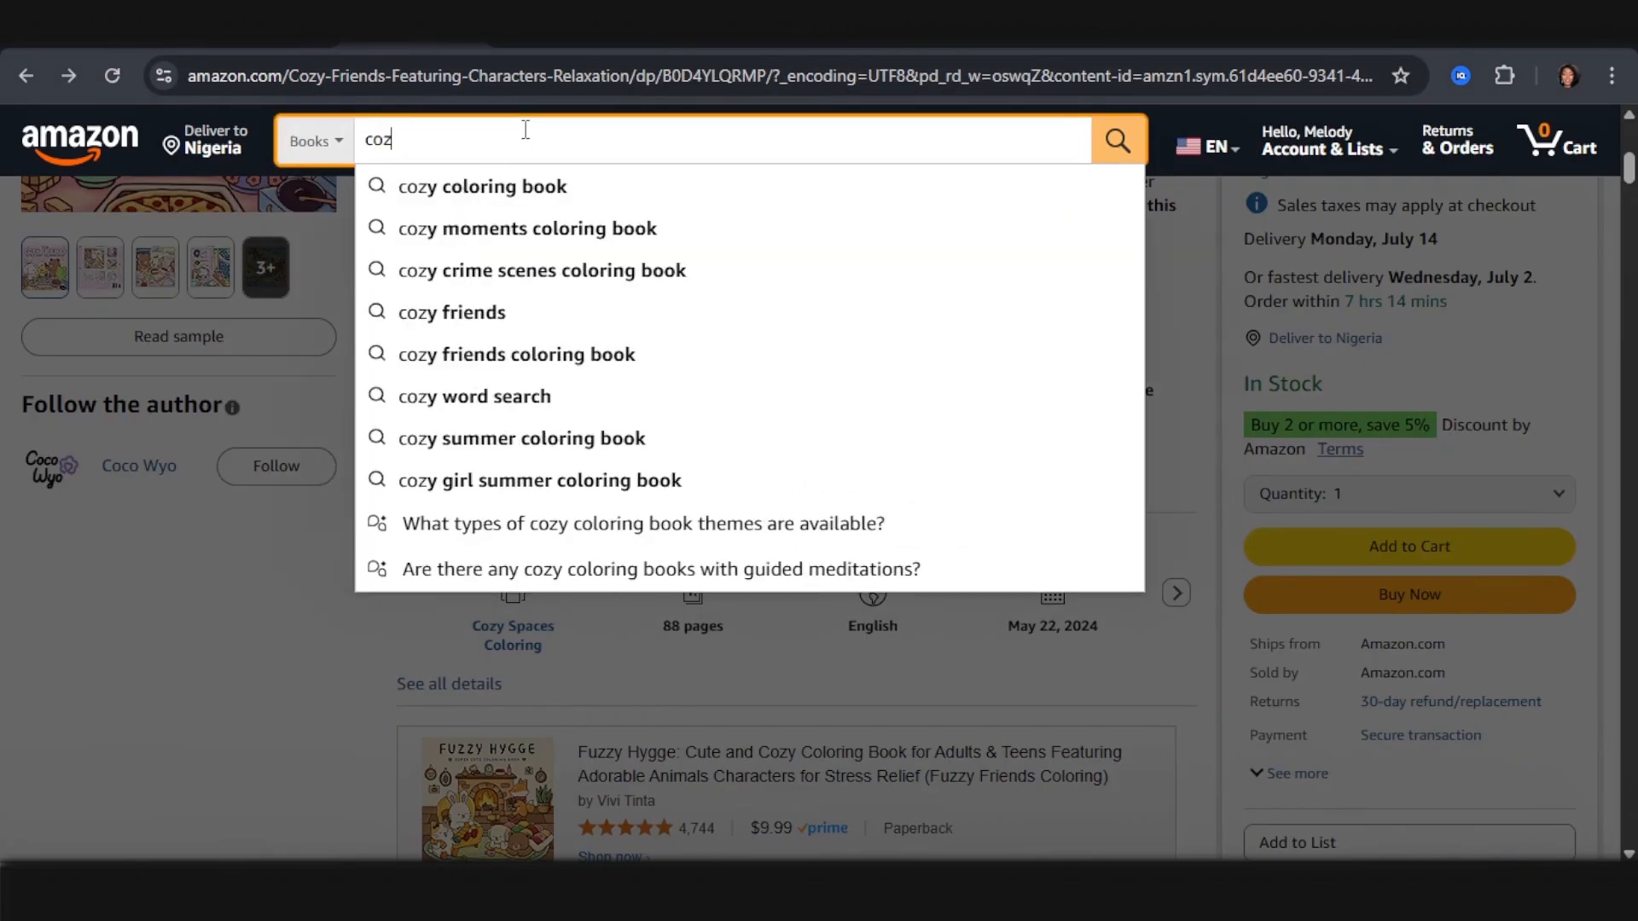
{"action": "type", "text": "y"}
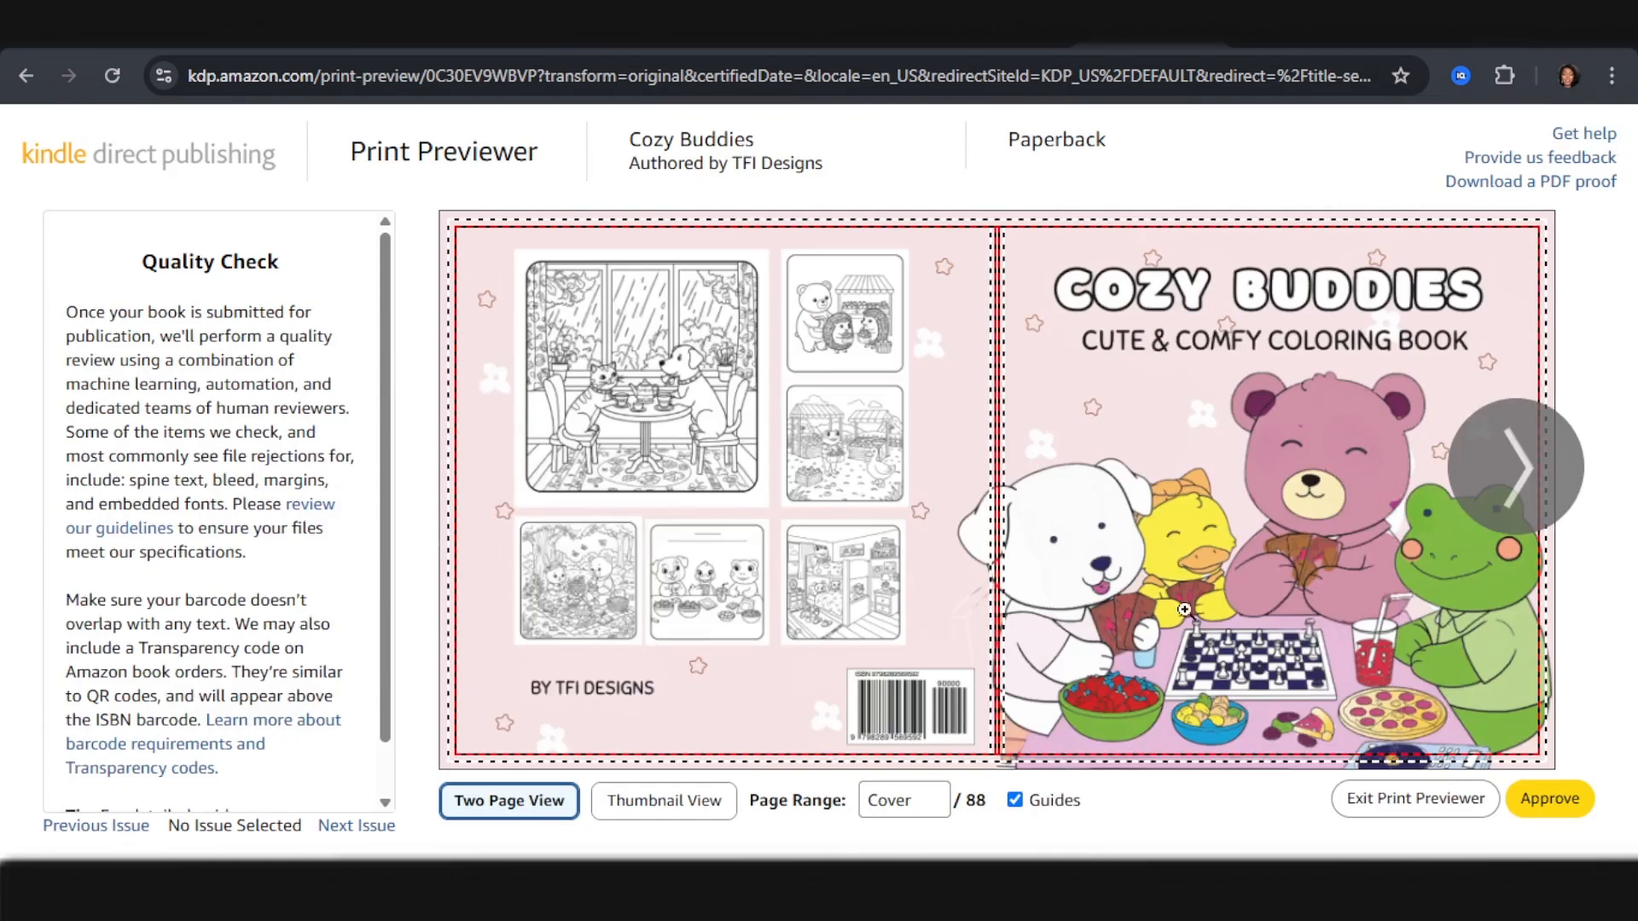
Step: Check the Cozy Buddies cover and interior pages through 22-23 in the Print Previewer and approve the proof
{"action": "mouse_move", "coordinate": [1214, 501]}
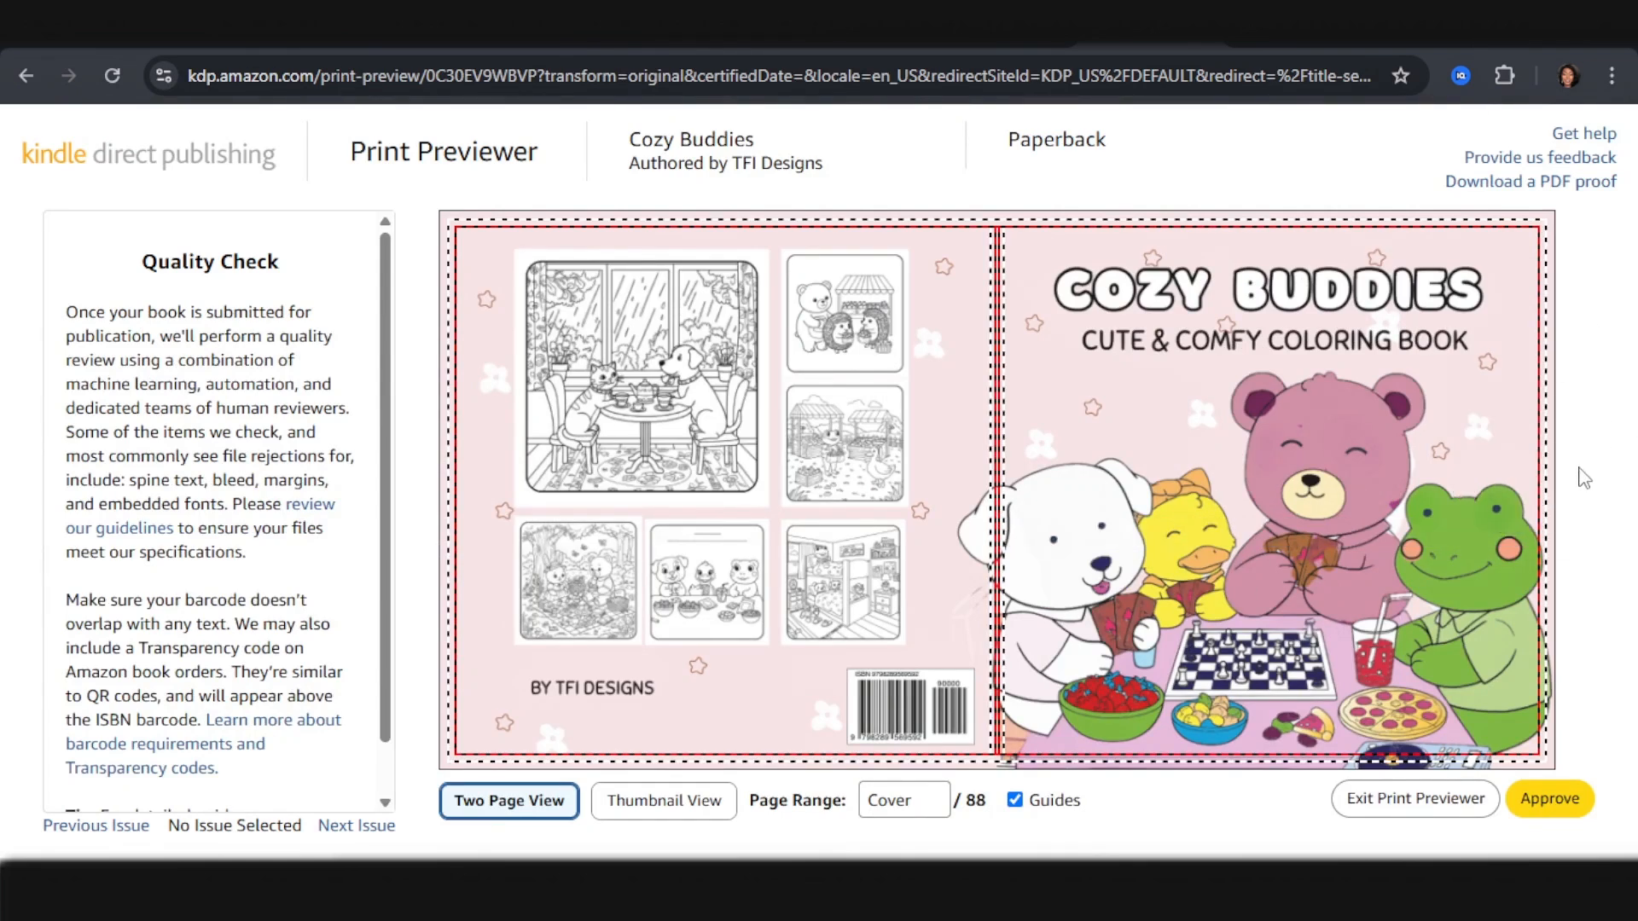
{"action": "left_click", "coordinate": [1539, 481]}
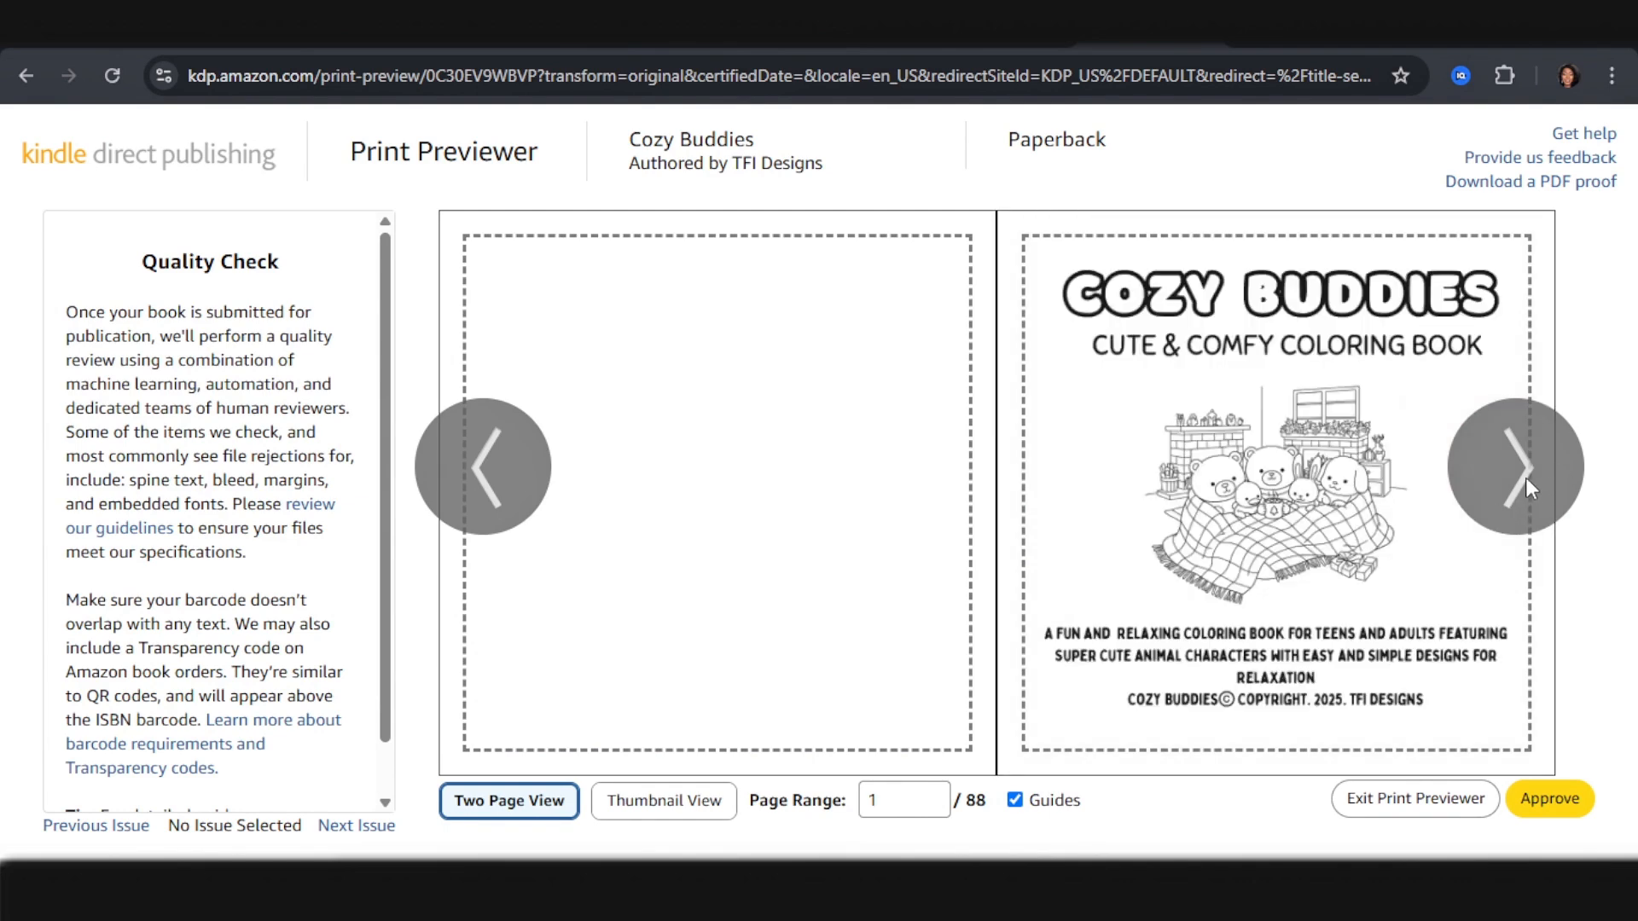
{"action": "left_click", "coordinate": [1511, 491]}
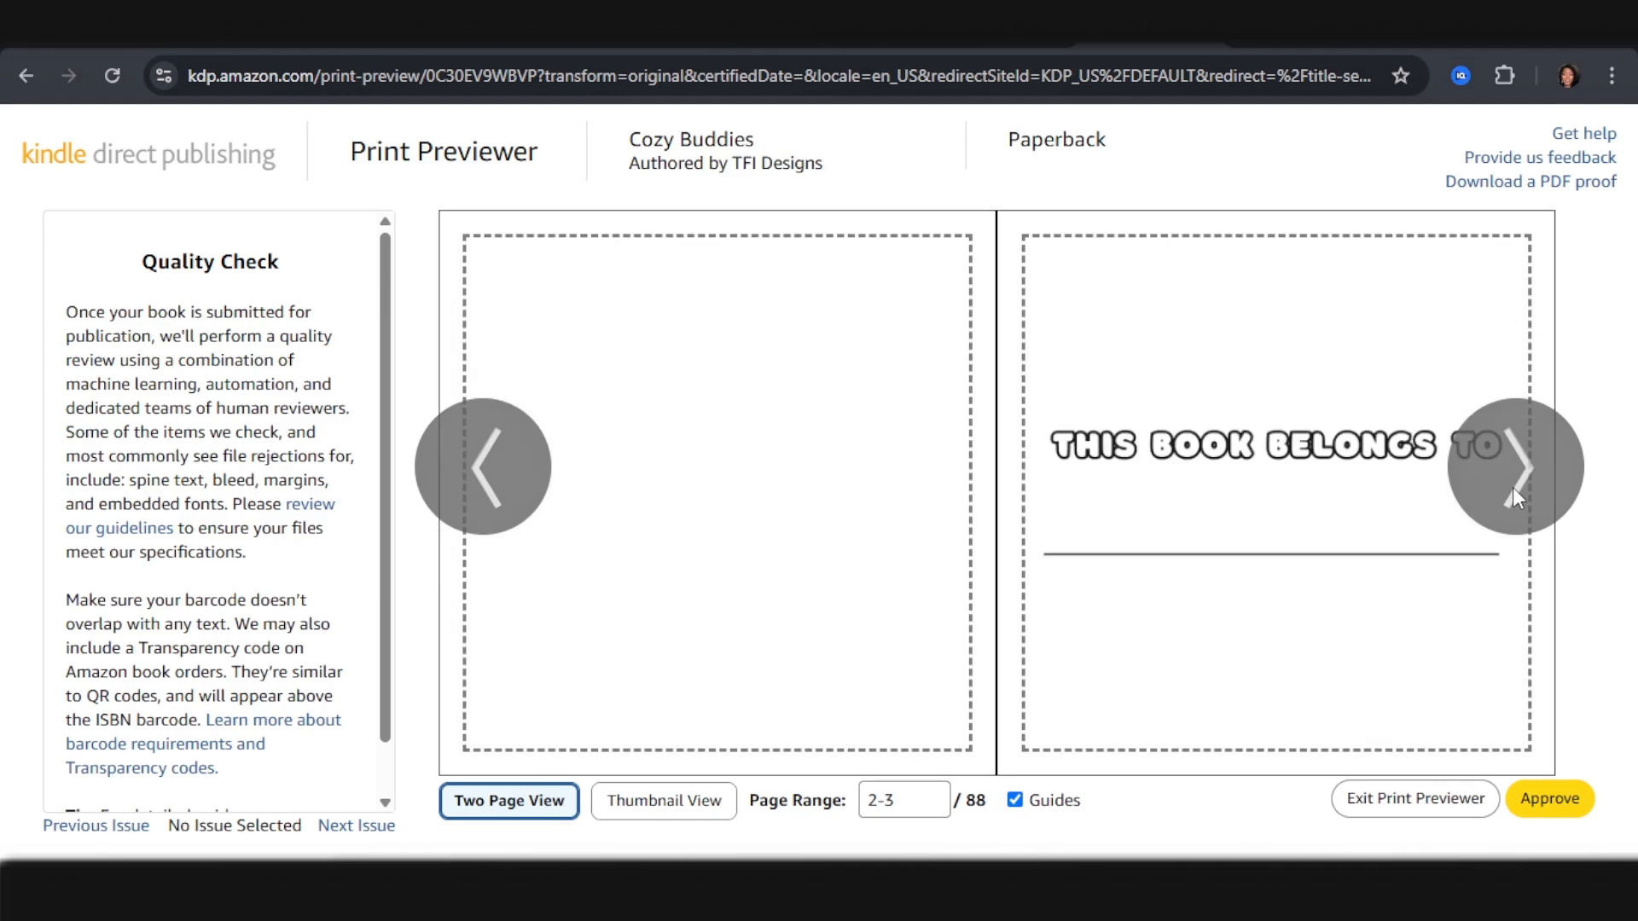
{"action": "left_click", "coordinate": [1512, 488]}
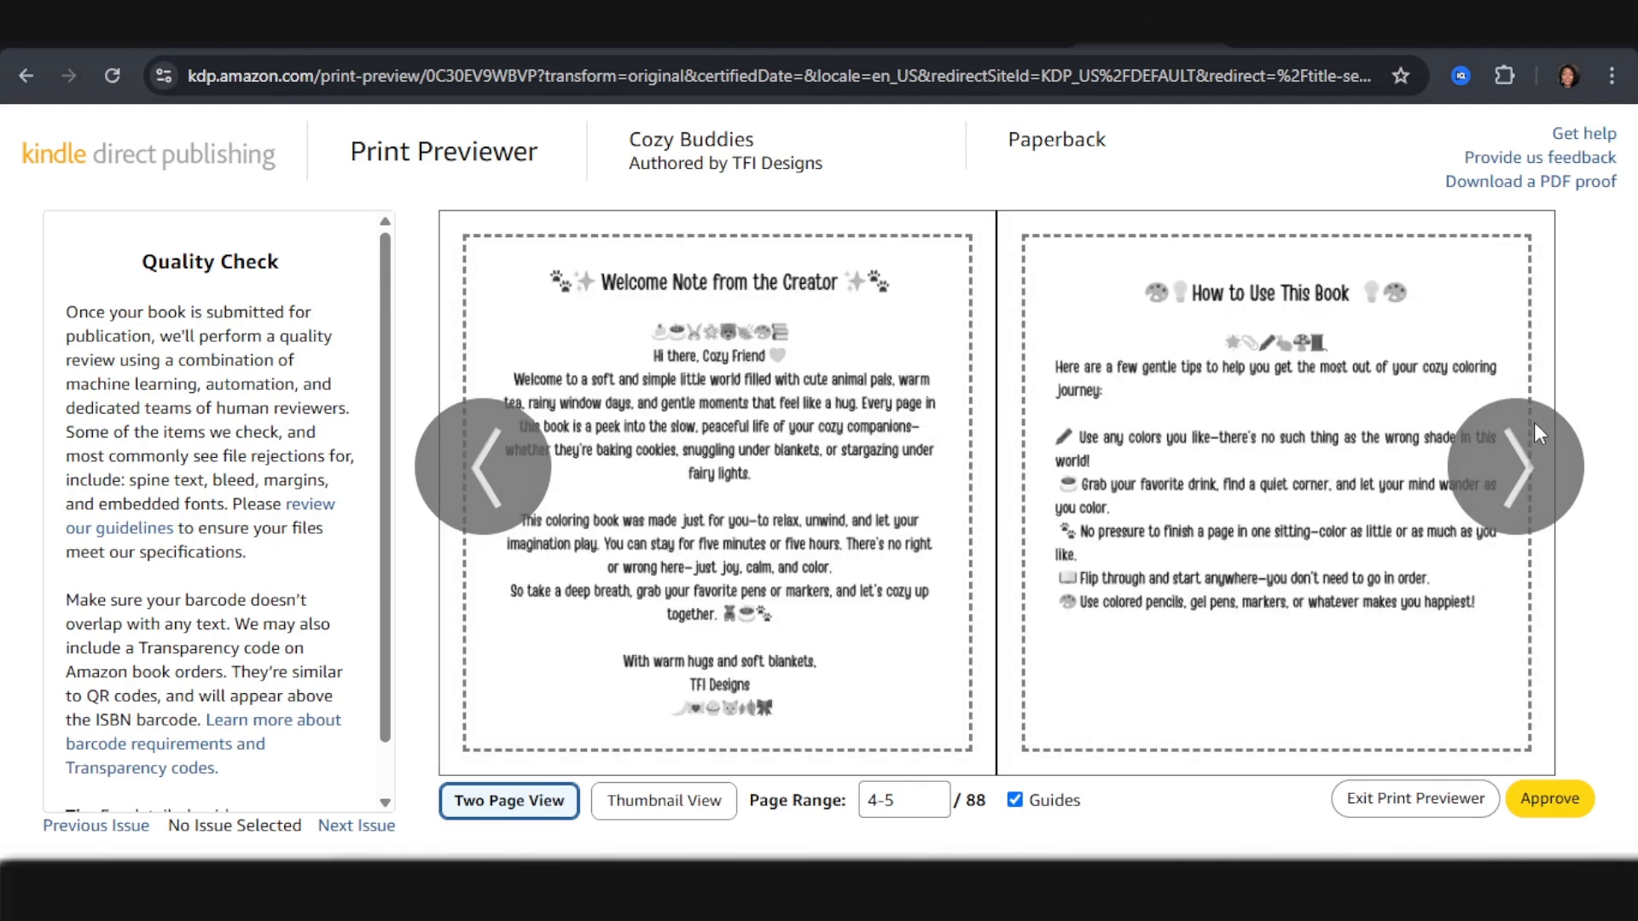
{"action": "left_click", "coordinate": [1521, 467]}
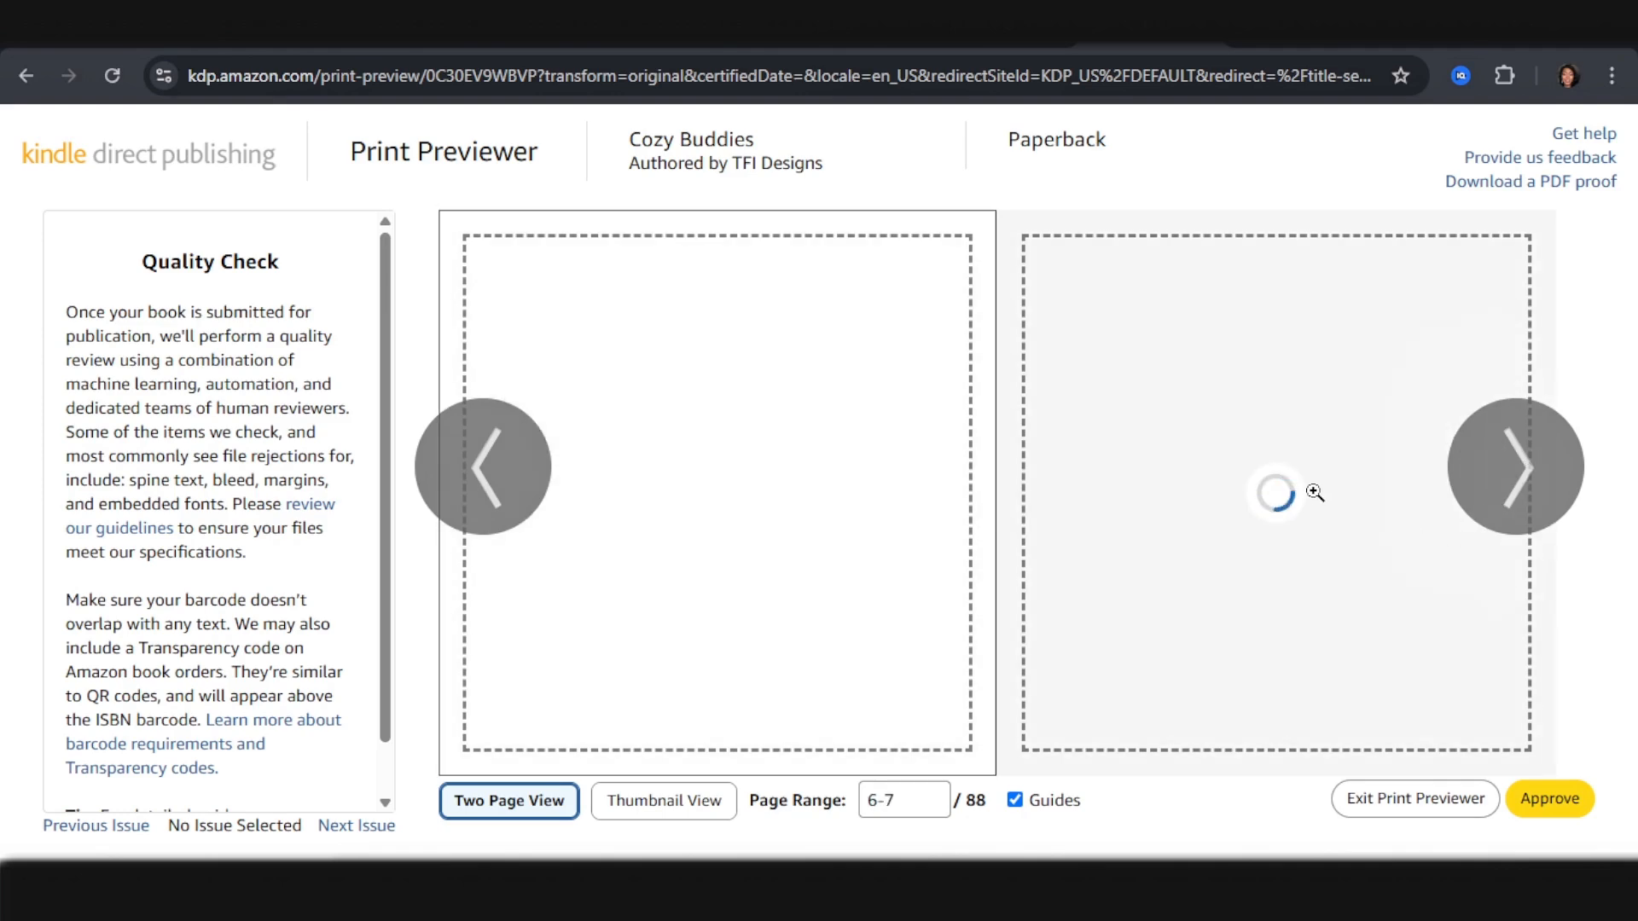
{"action": "left_click", "coordinate": [1486, 468]}
{"action": "left_click", "coordinate": [1501, 449]}
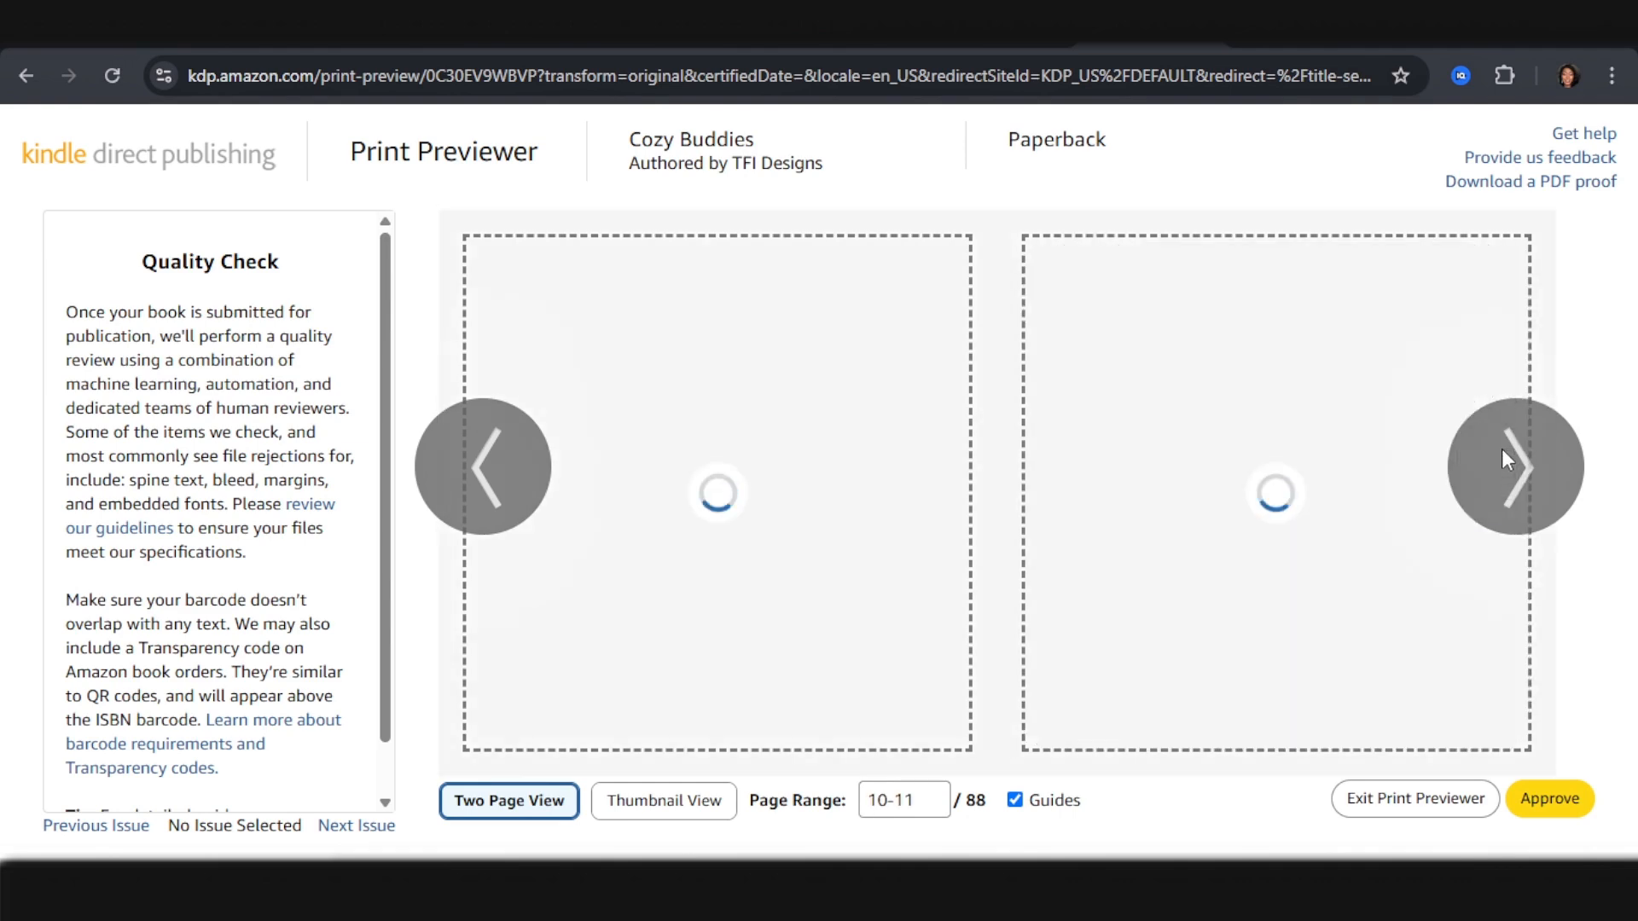
{"action": "left_click", "coordinate": [1502, 478]}
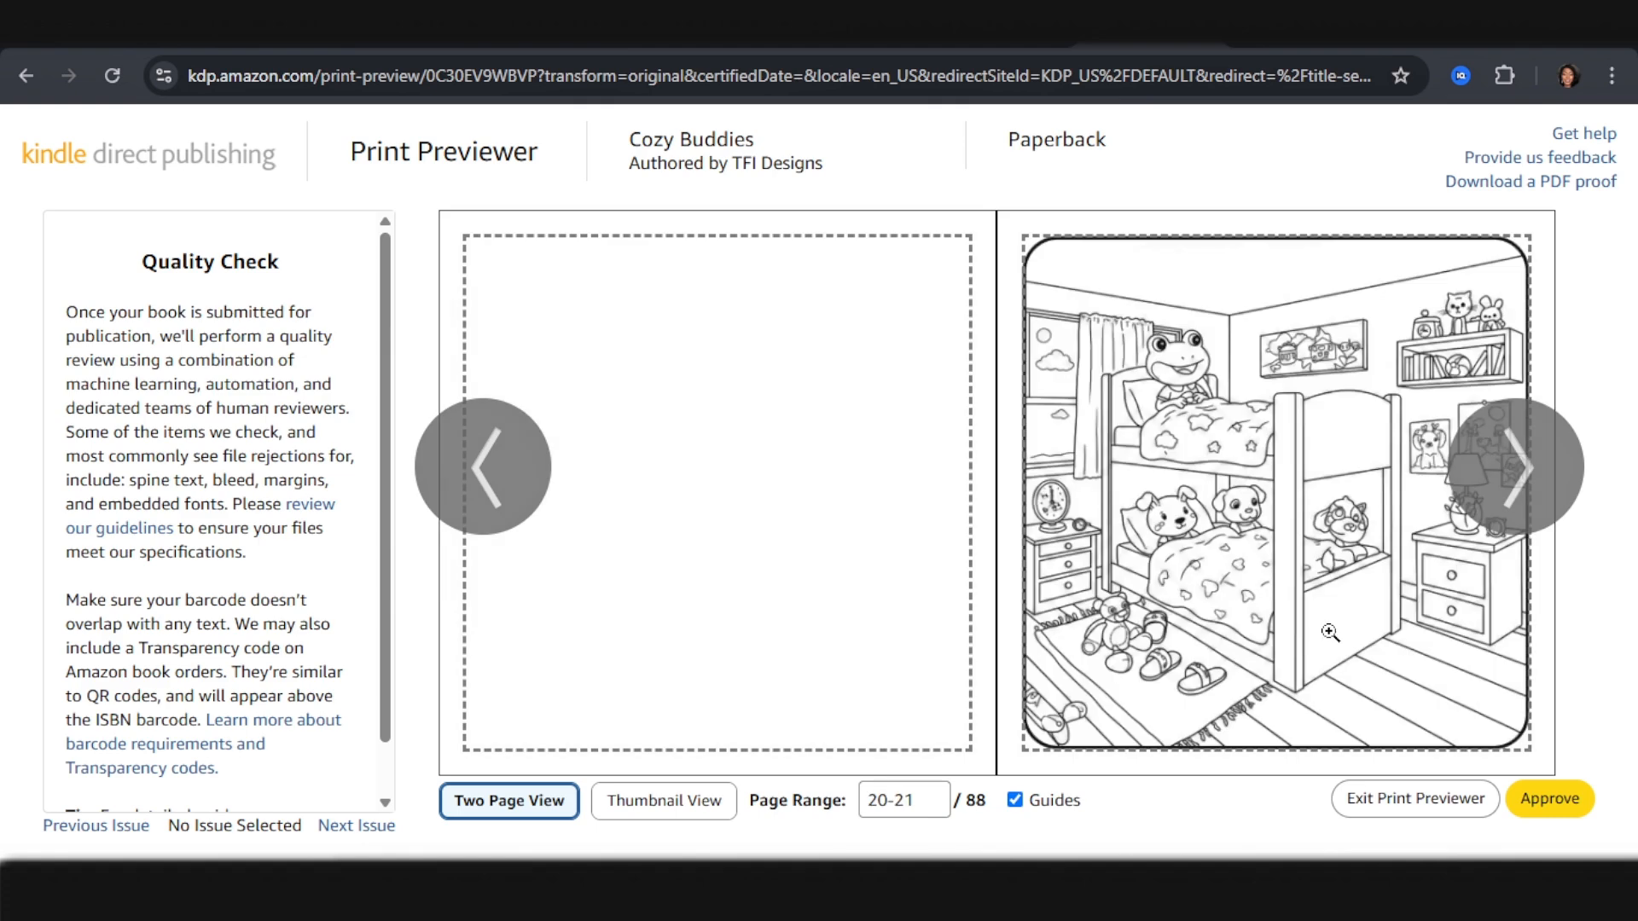
{"action": "mouse_move", "coordinate": [1515, 529]}
{"action": "left_click", "coordinate": [1547, 499]}
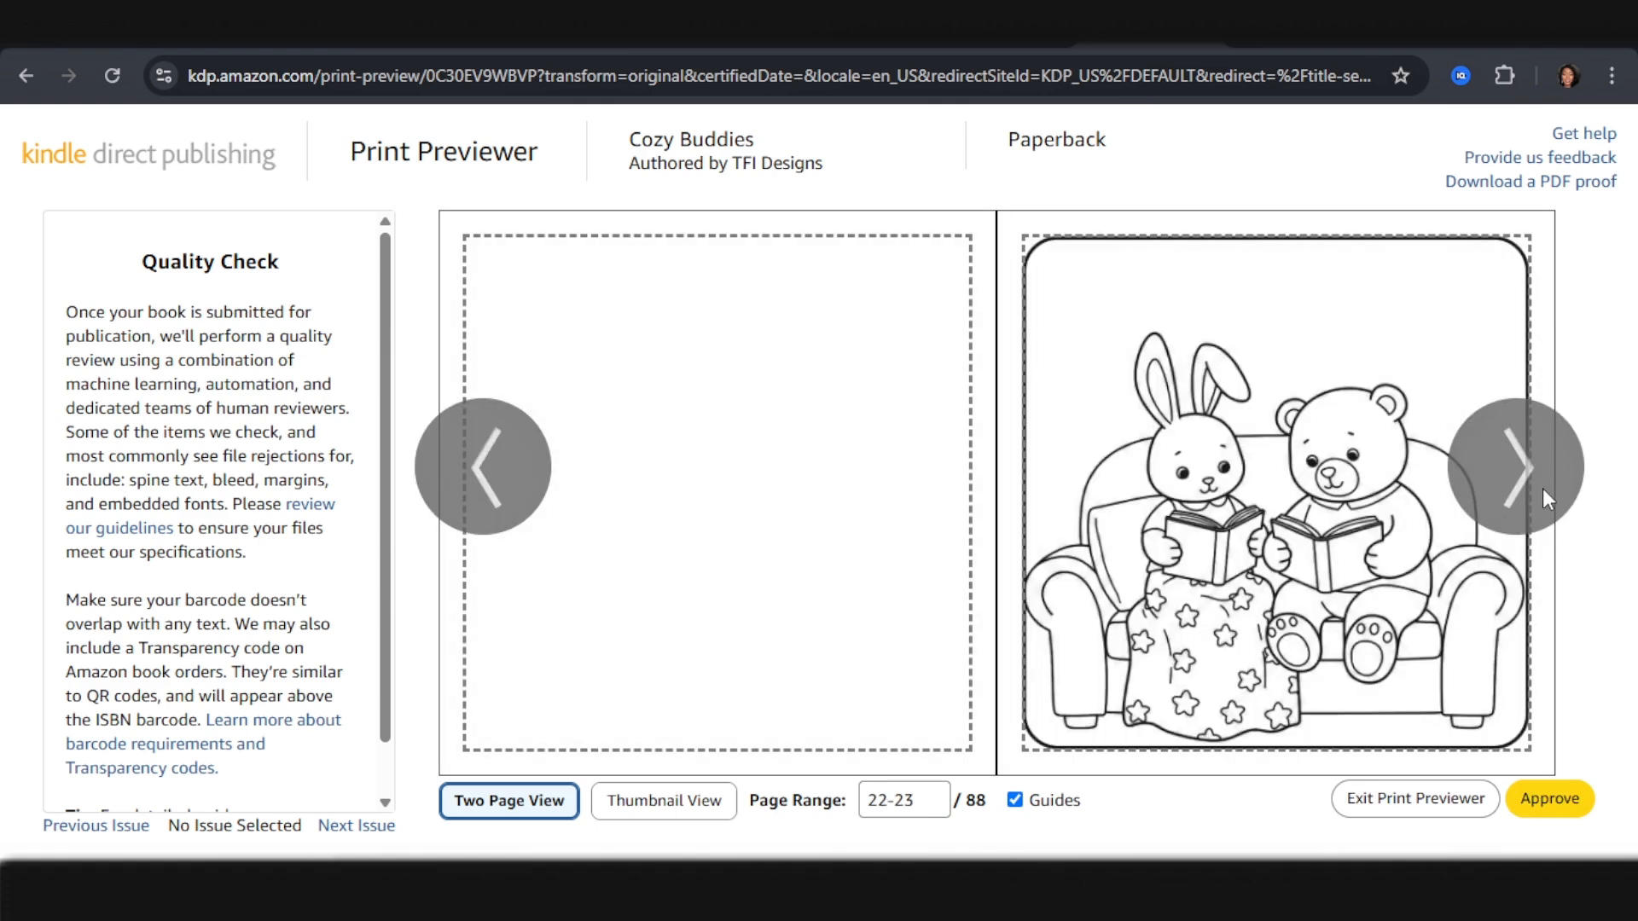
{"action": "left_click", "coordinate": [1527, 797]}
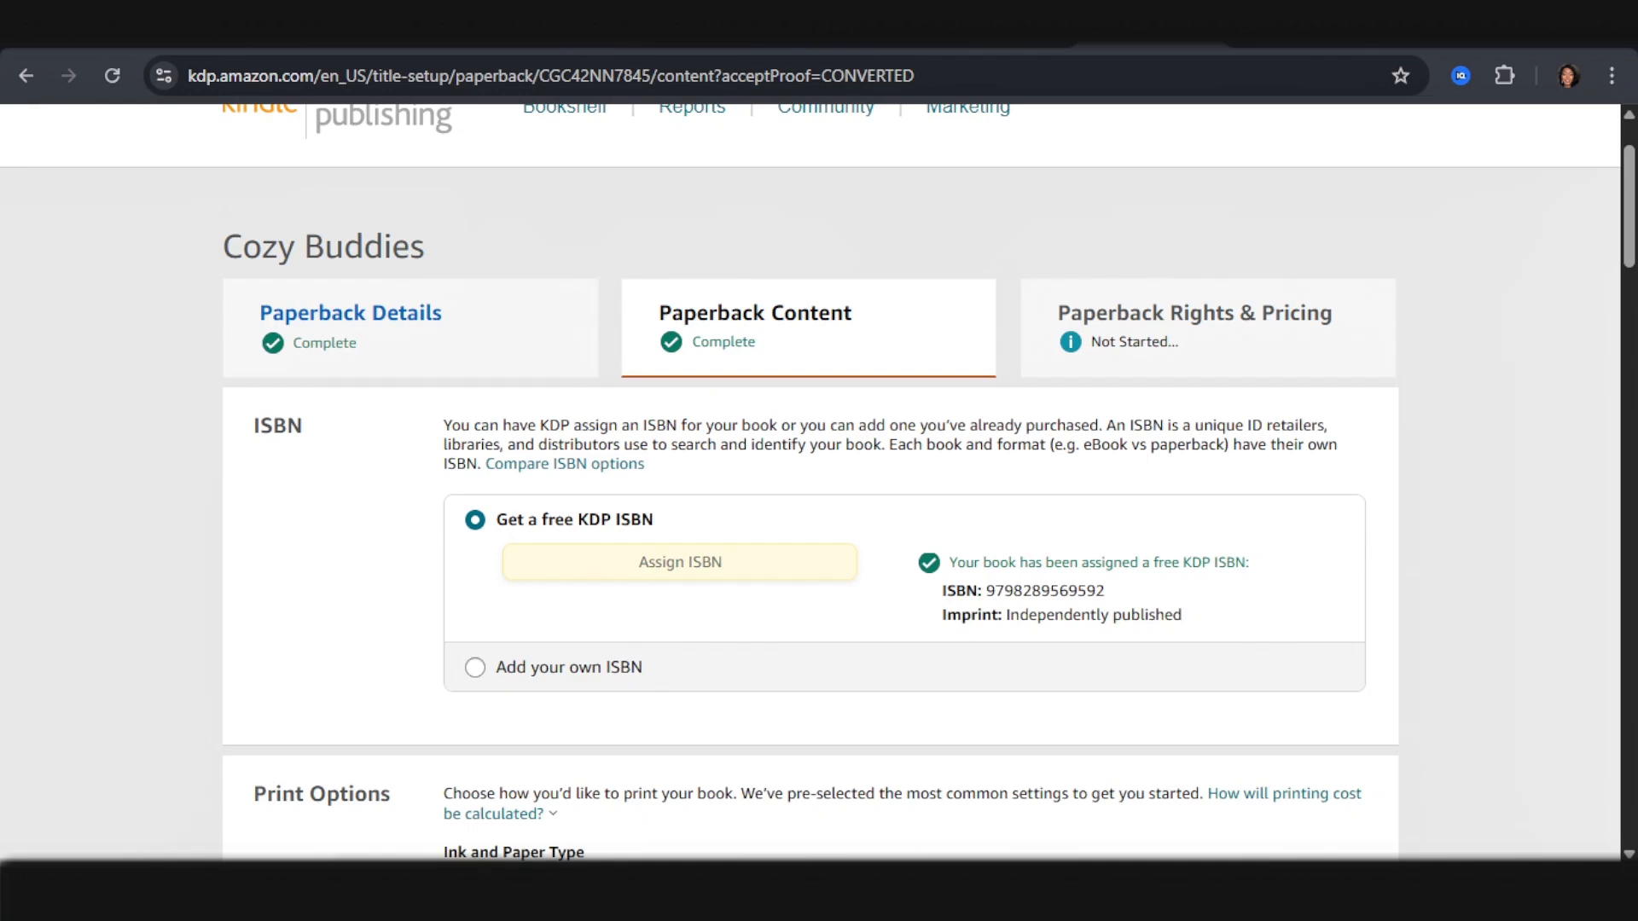
Step: Review the Paperback Content page's trim size, bleed, cover finish and AI-generated content settings, and the printing cost summary
{"action": "scroll", "coordinate": [665, 614], "scroll_direction": "down", "scroll_amount": 12}
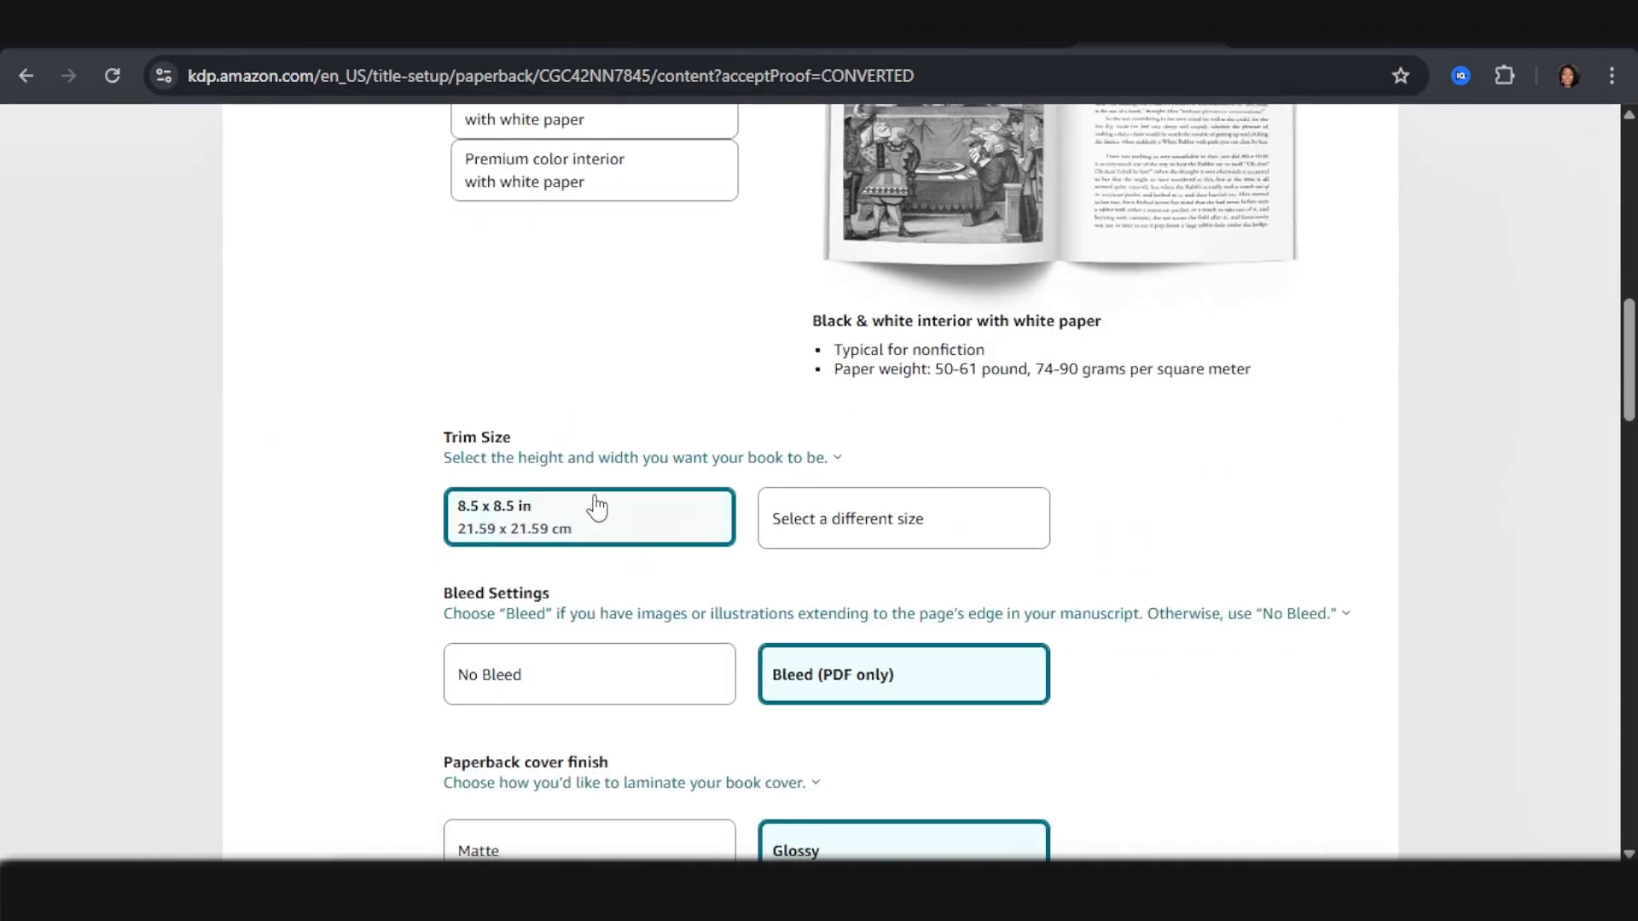
{"action": "scroll", "coordinate": [597, 503], "scroll_direction": "down", "scroll_amount": 1}
{"action": "scroll", "coordinate": [815, 652], "scroll_direction": "up", "scroll_amount": 1}
{"action": "scroll", "coordinate": [597, 704], "scroll_direction": "down", "scroll_amount": 2}
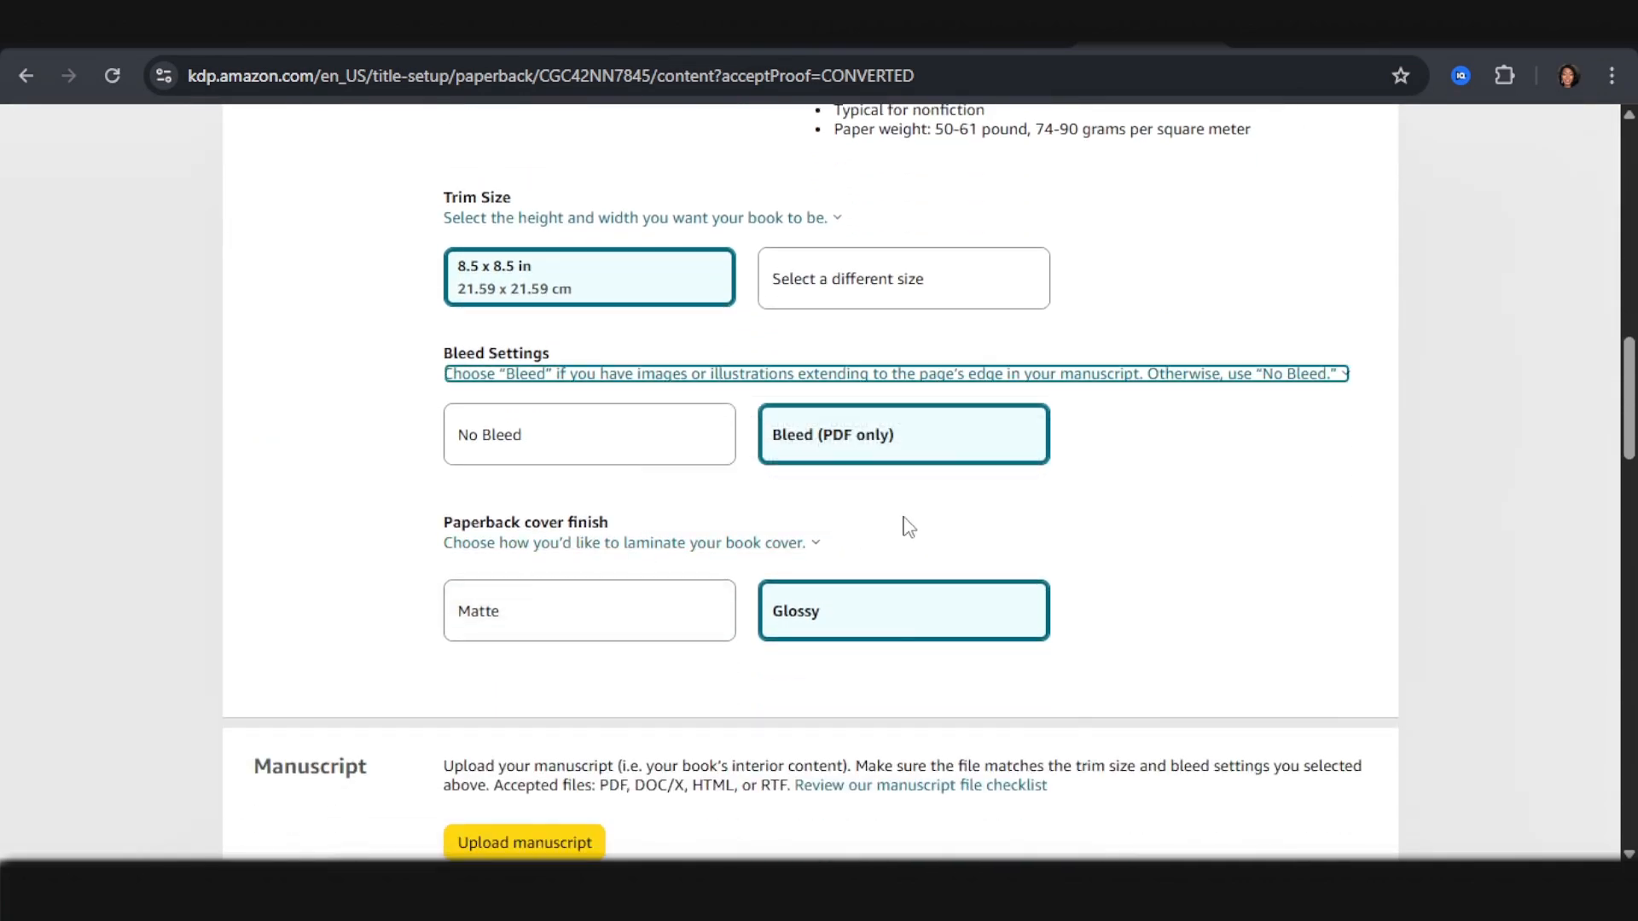
{"action": "scroll", "coordinate": [720, 607], "scroll_direction": "down", "scroll_amount": 15}
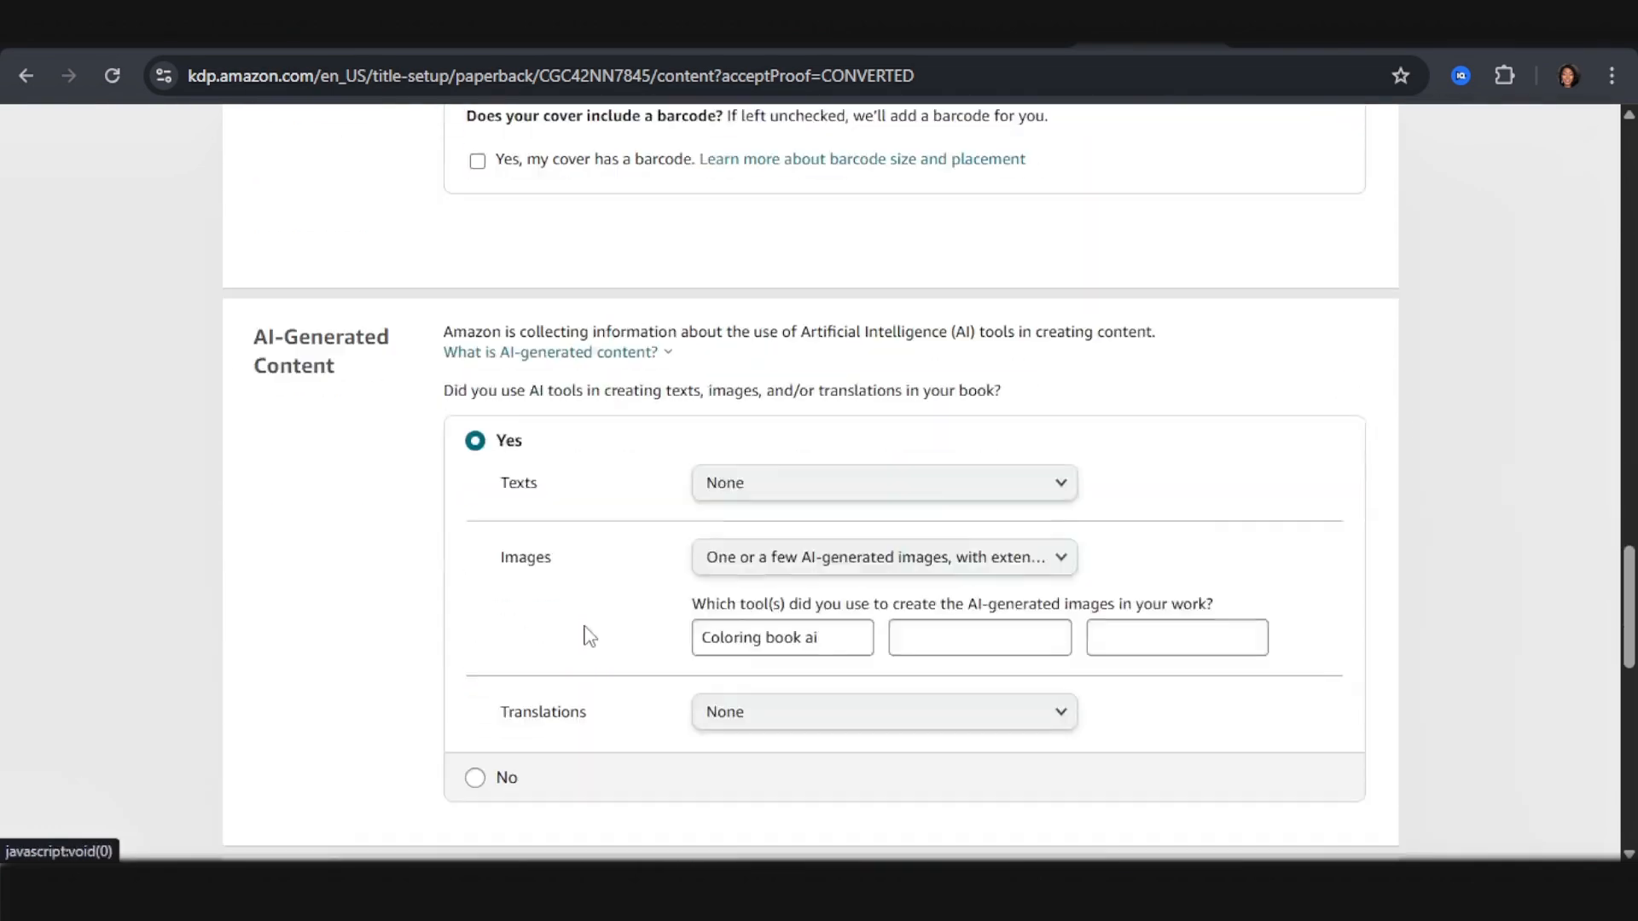
{"action": "scroll", "coordinate": [588, 636], "scroll_direction": "down", "scroll_amount": 10}
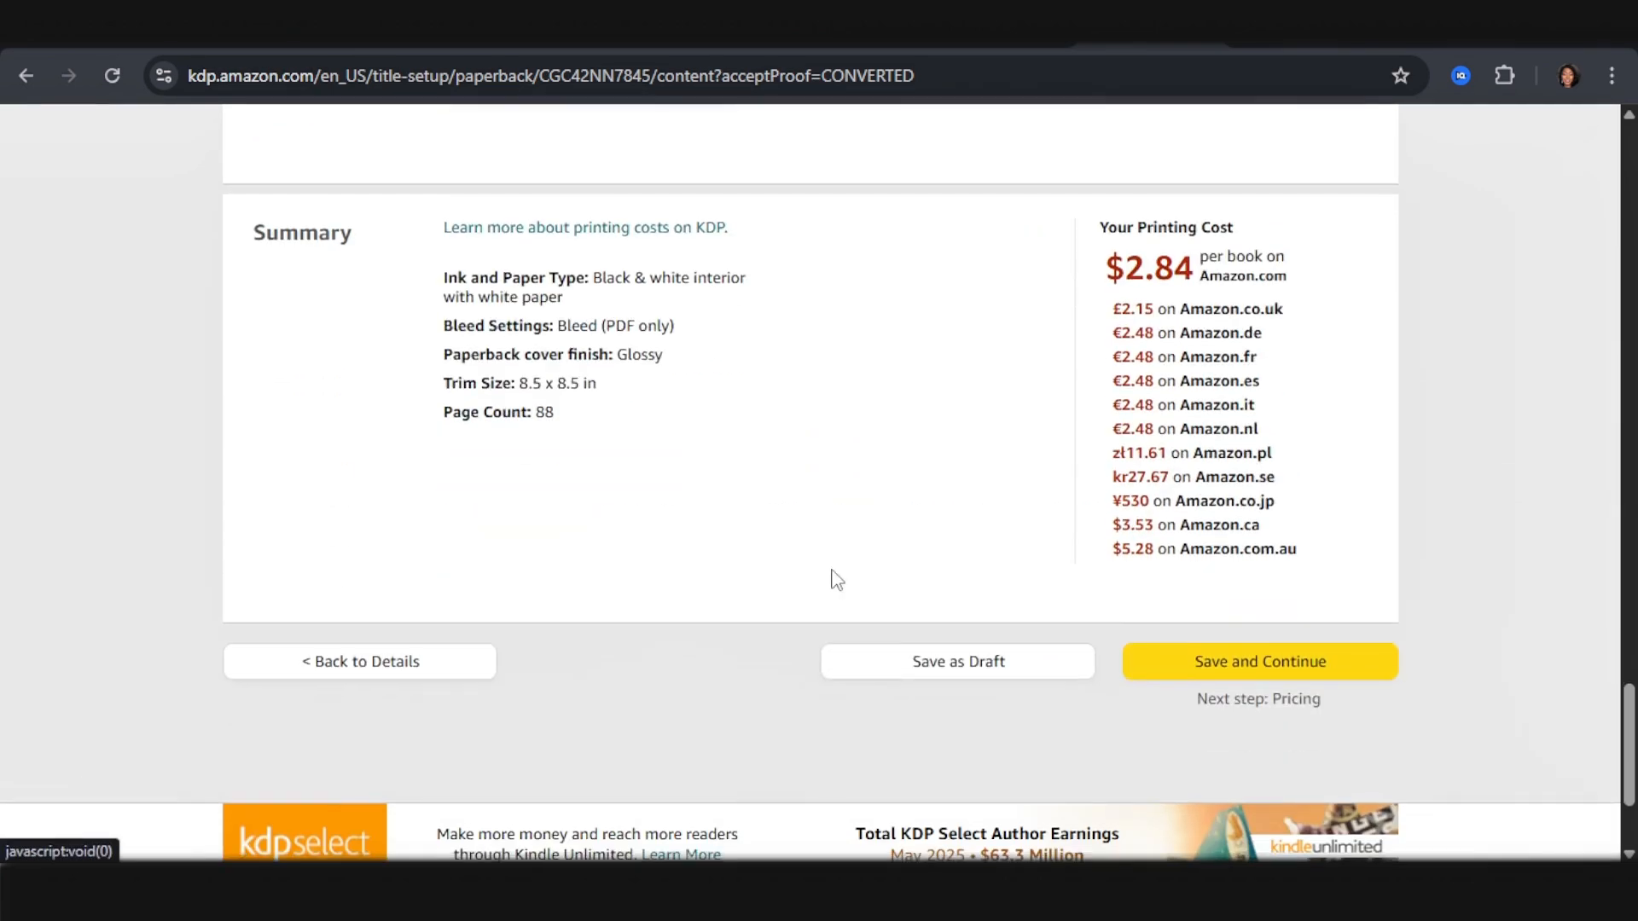
{"action": "scroll", "coordinate": [837, 580], "scroll_direction": "down", "scroll_amount": 1}
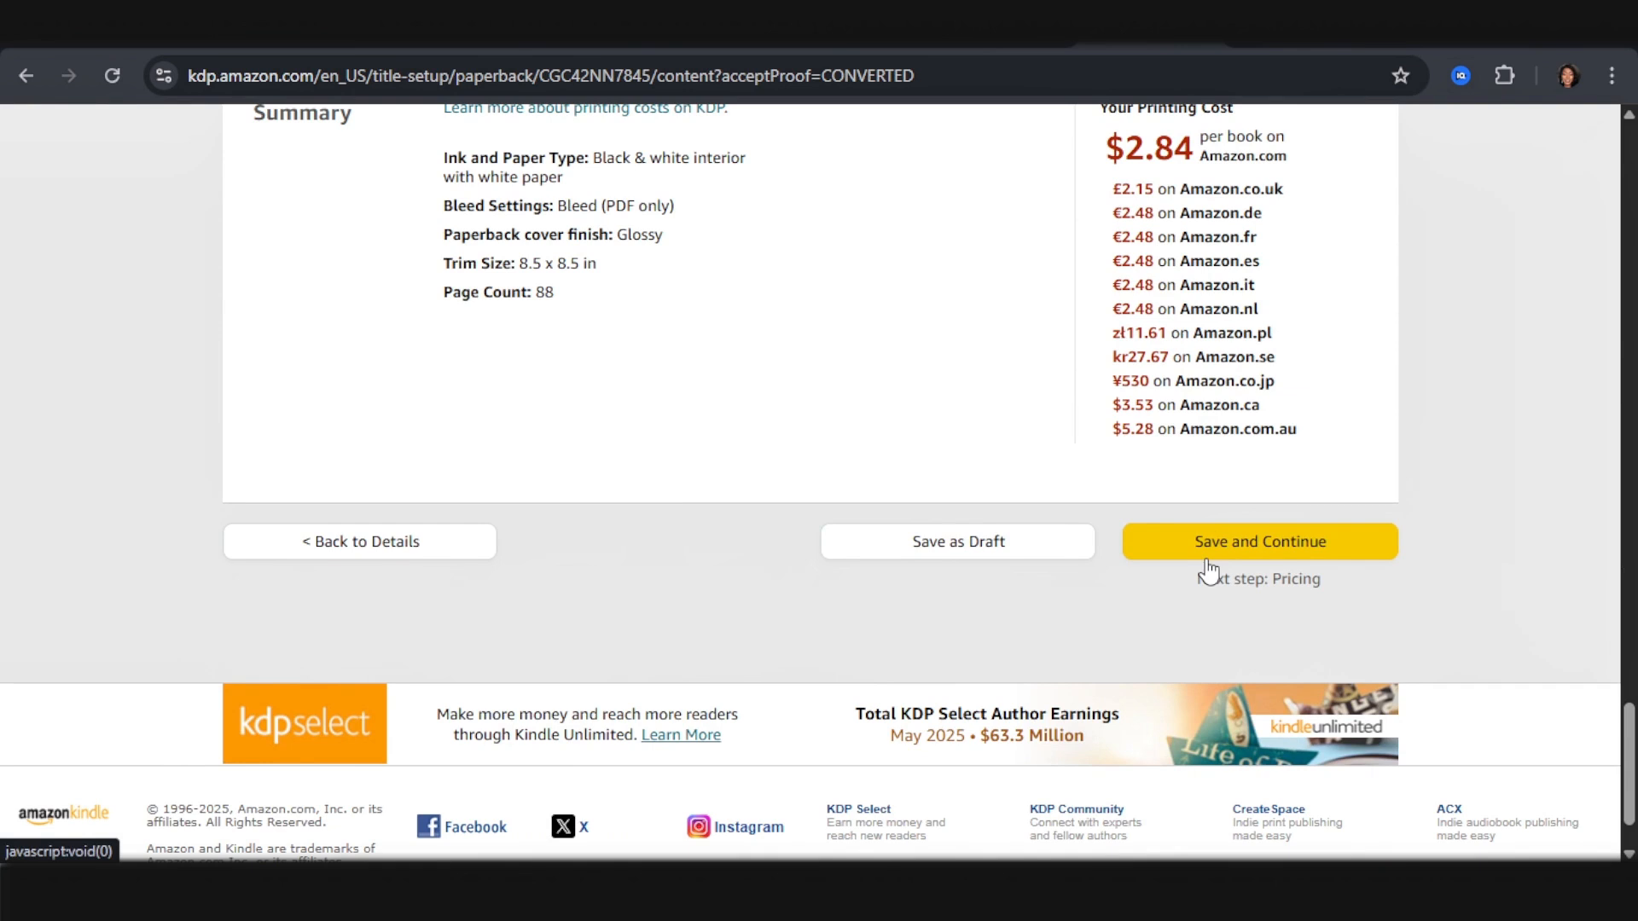
Step: Return to the Cozy Friends page on Amazon and dismiss the search suggestions to view its paperback price
{"action": "left_click", "coordinate": [414, 42]}
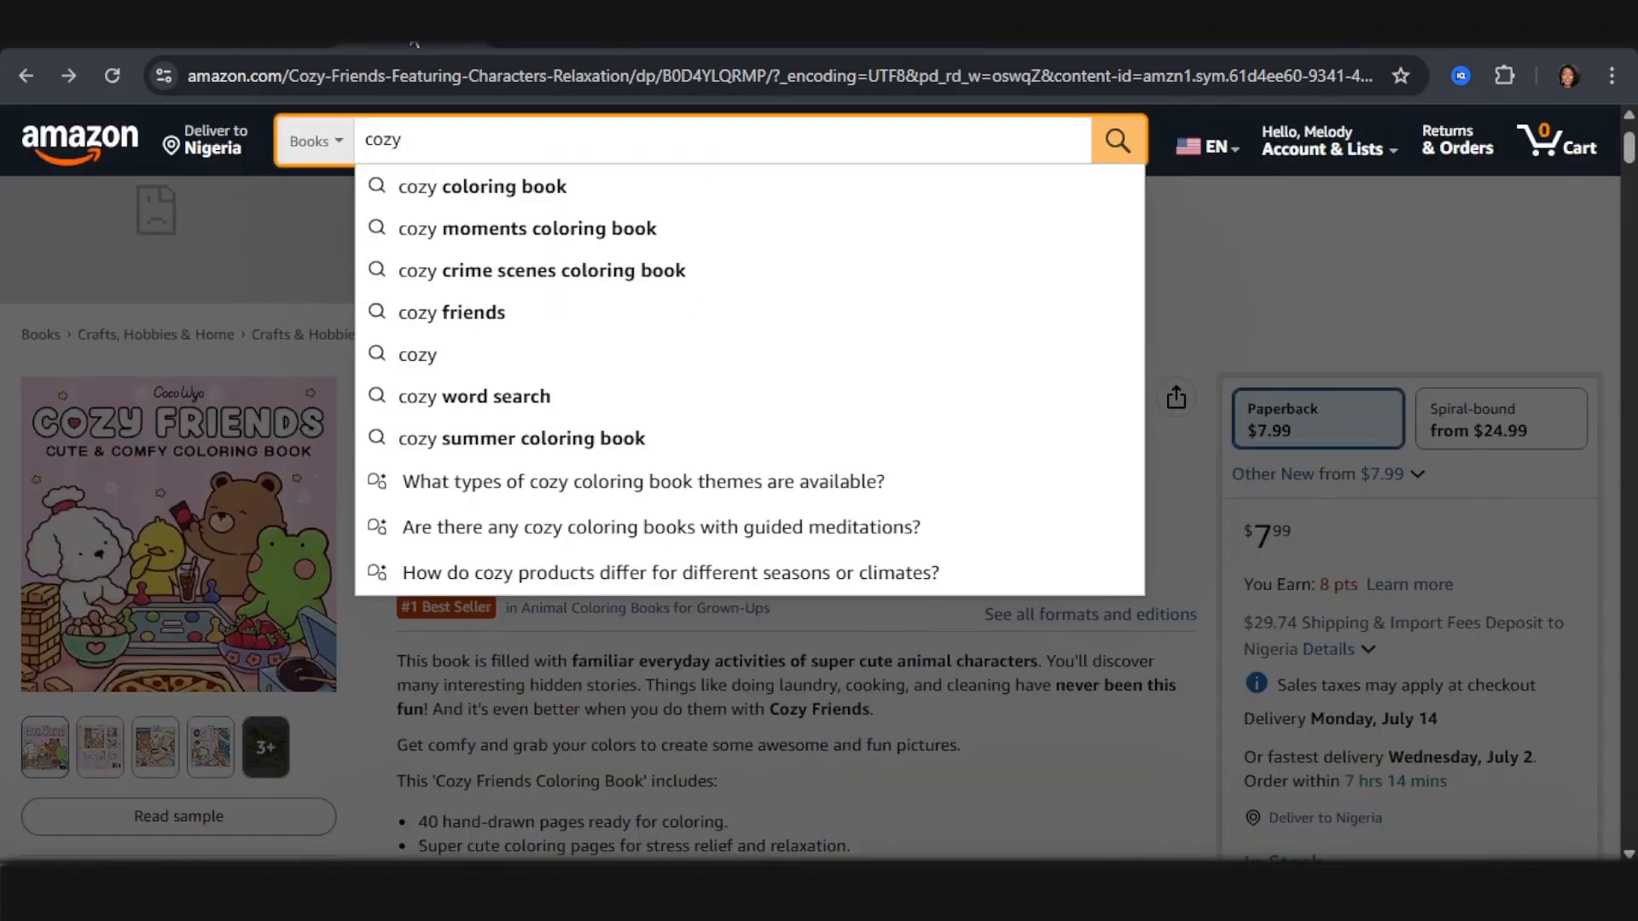
{"action": "left_click", "coordinate": [1254, 189]}
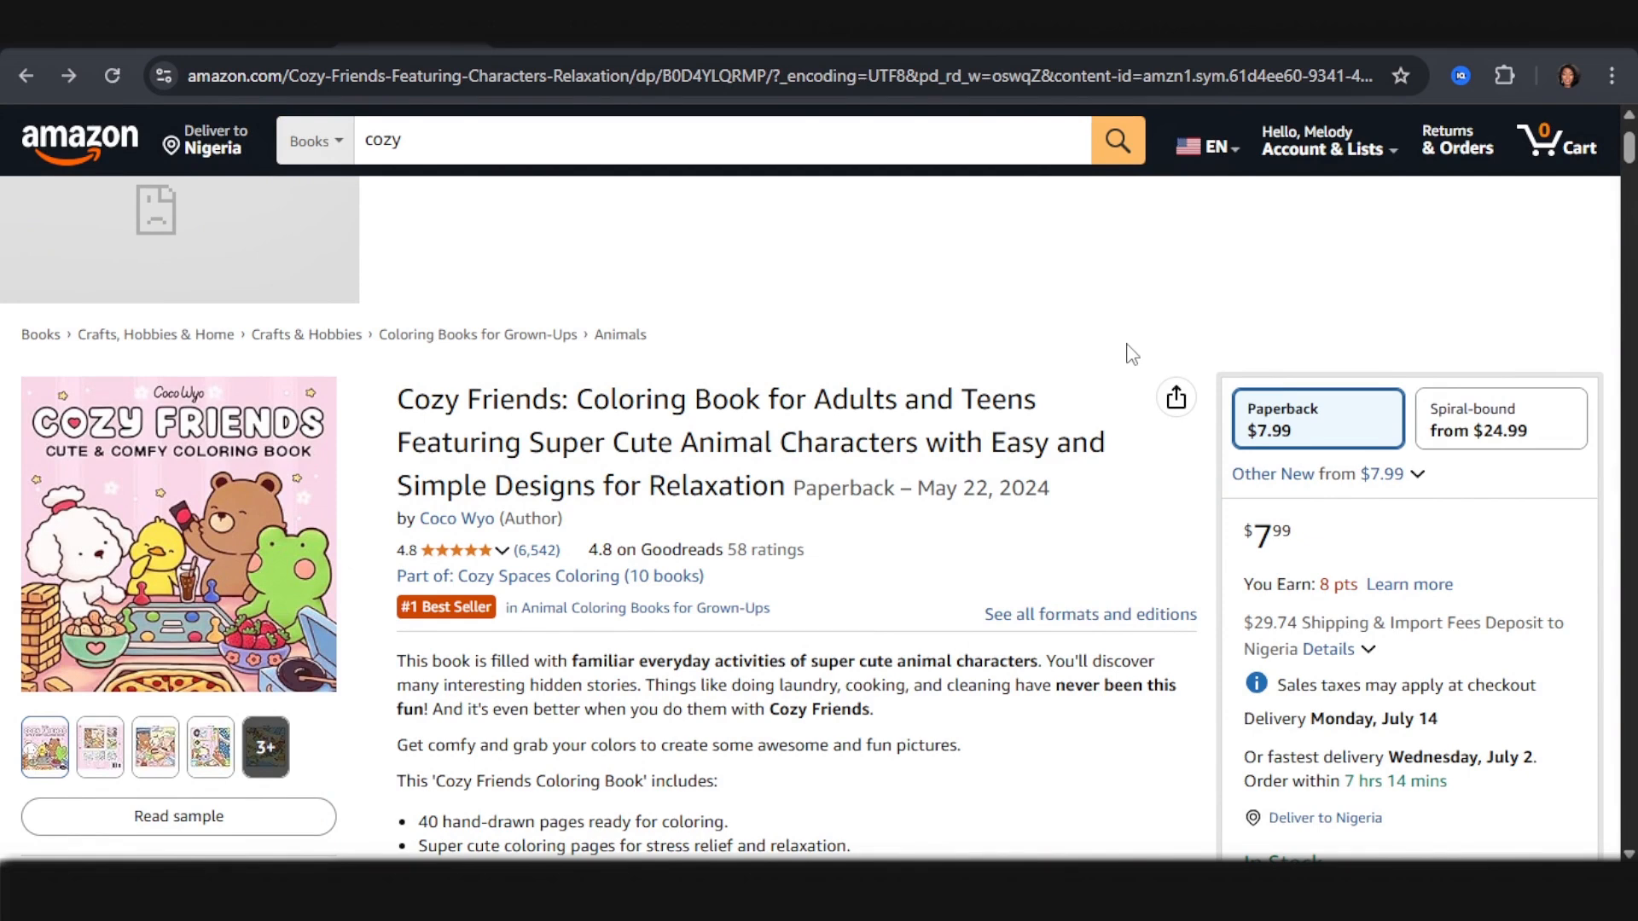